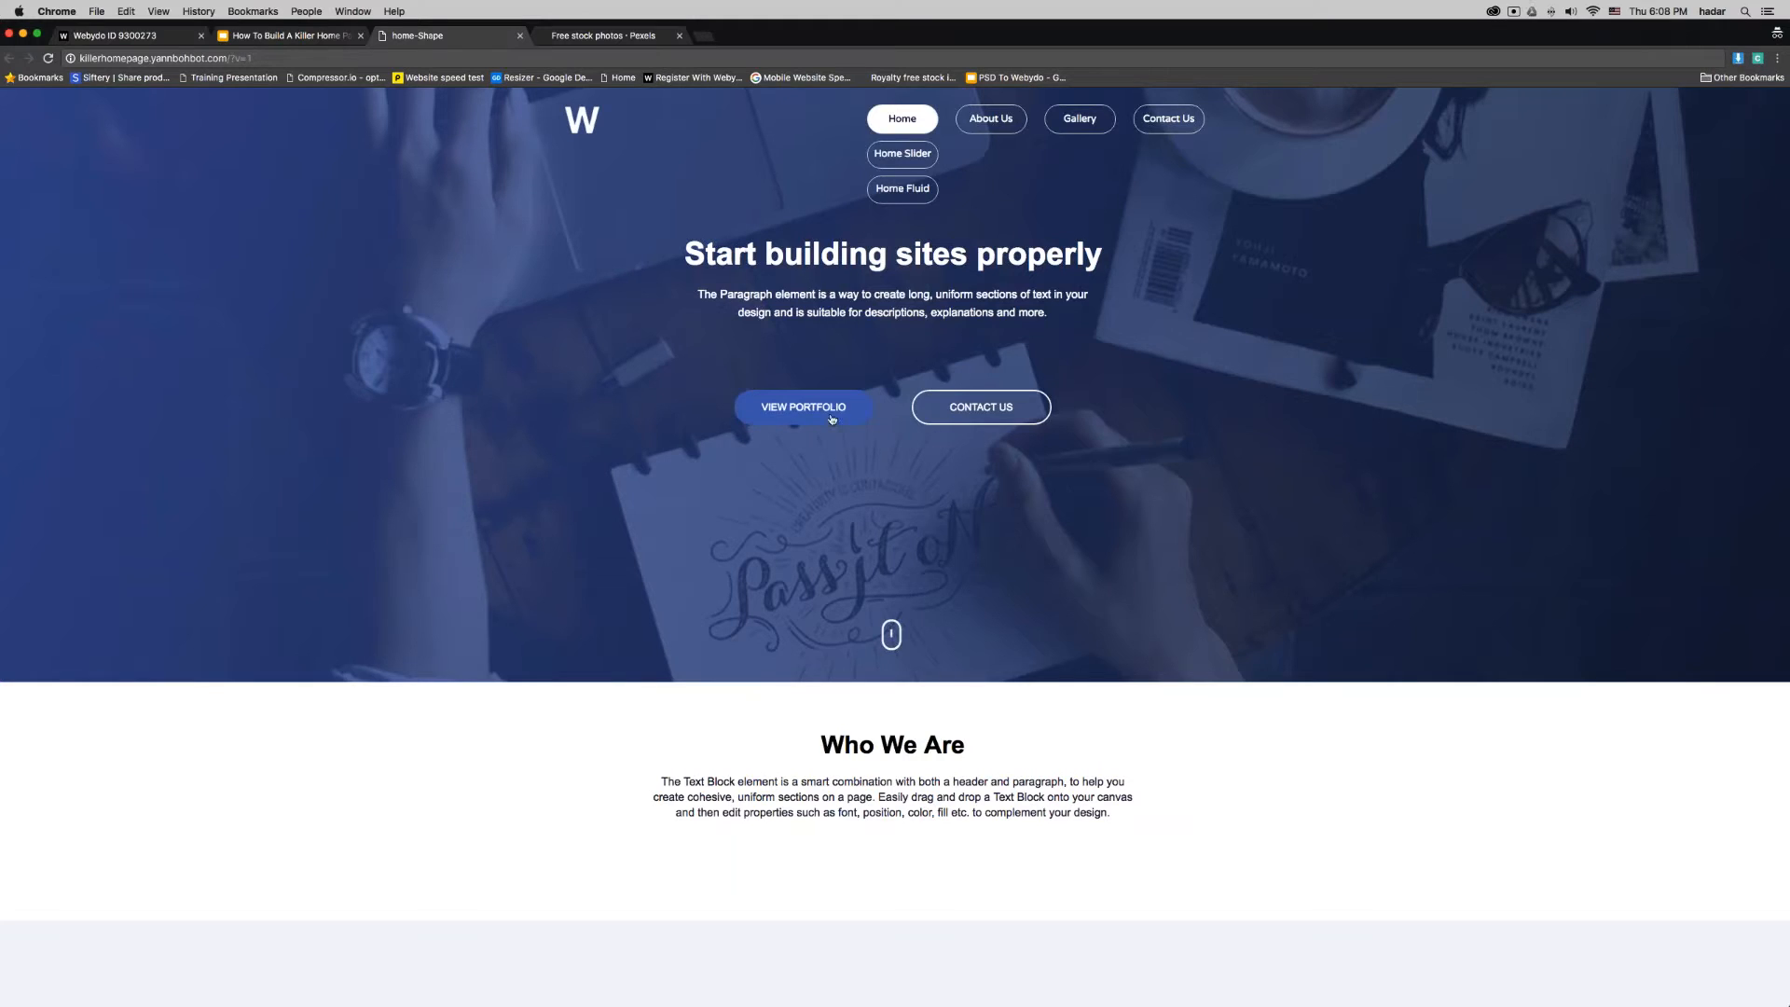
- Look through the demo homepage's sections, from the intro banner to the footer, and browse the Testimonials slider
scroll(1023, 555, "down", 20)
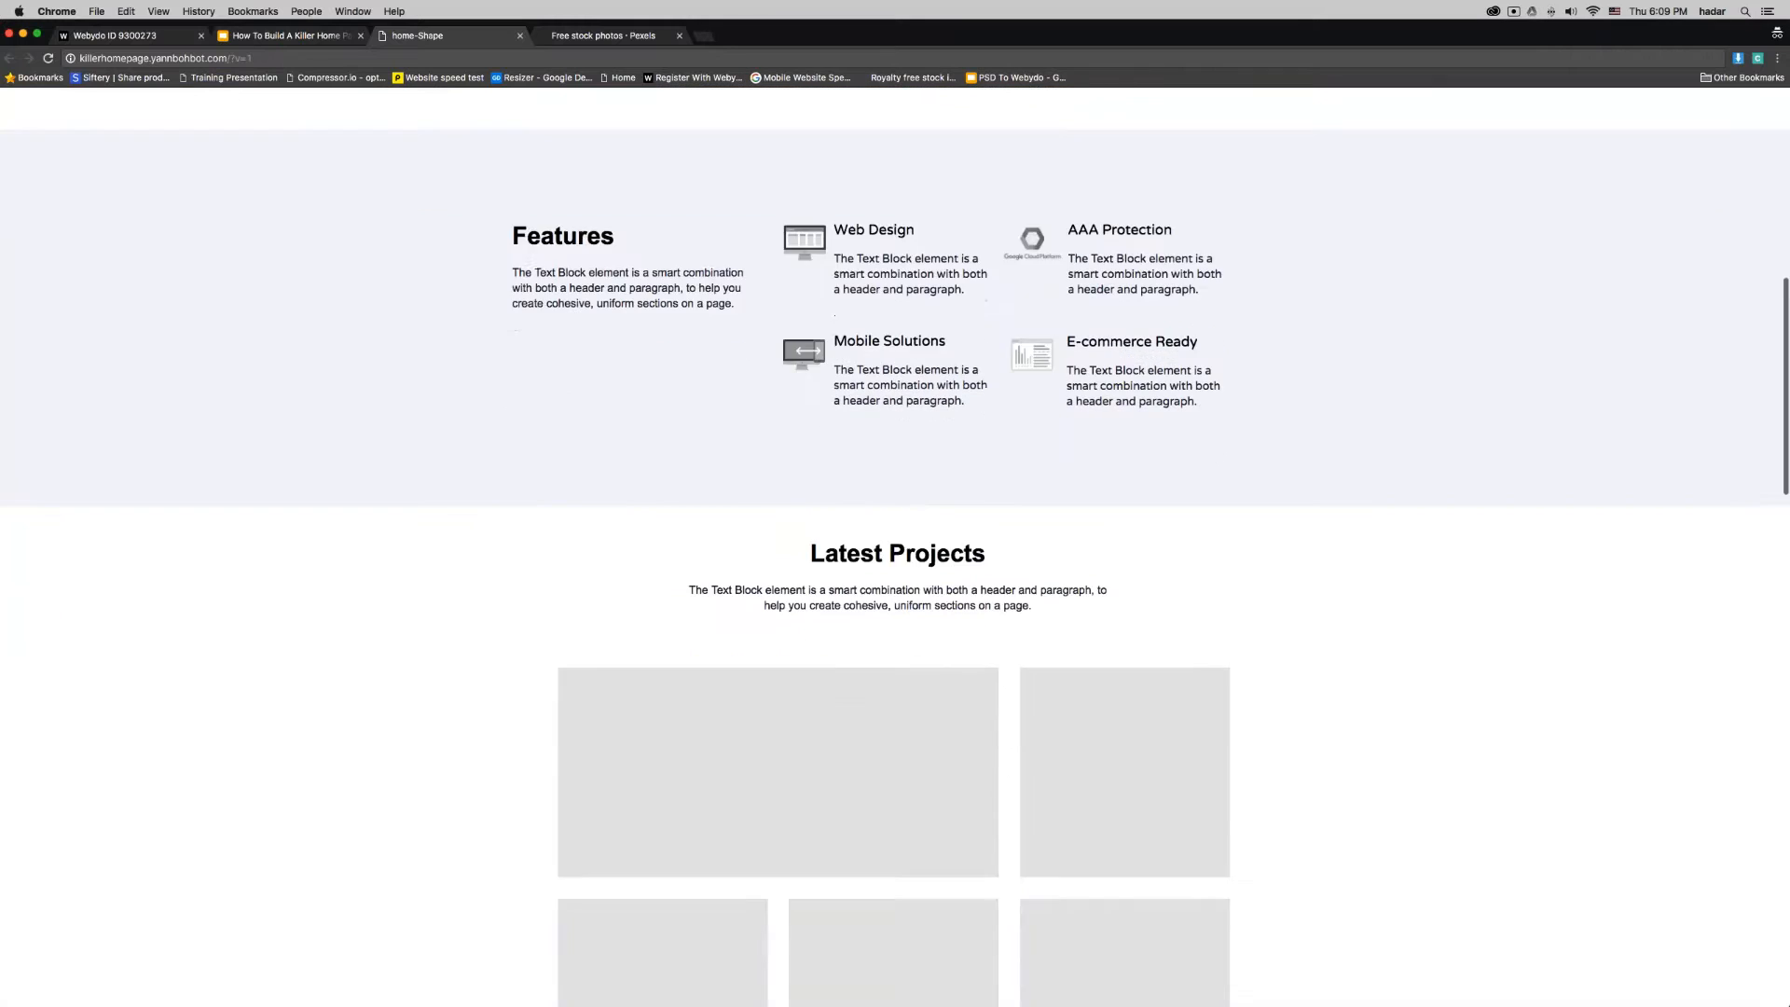
scroll(1023, 555, "down", 15)
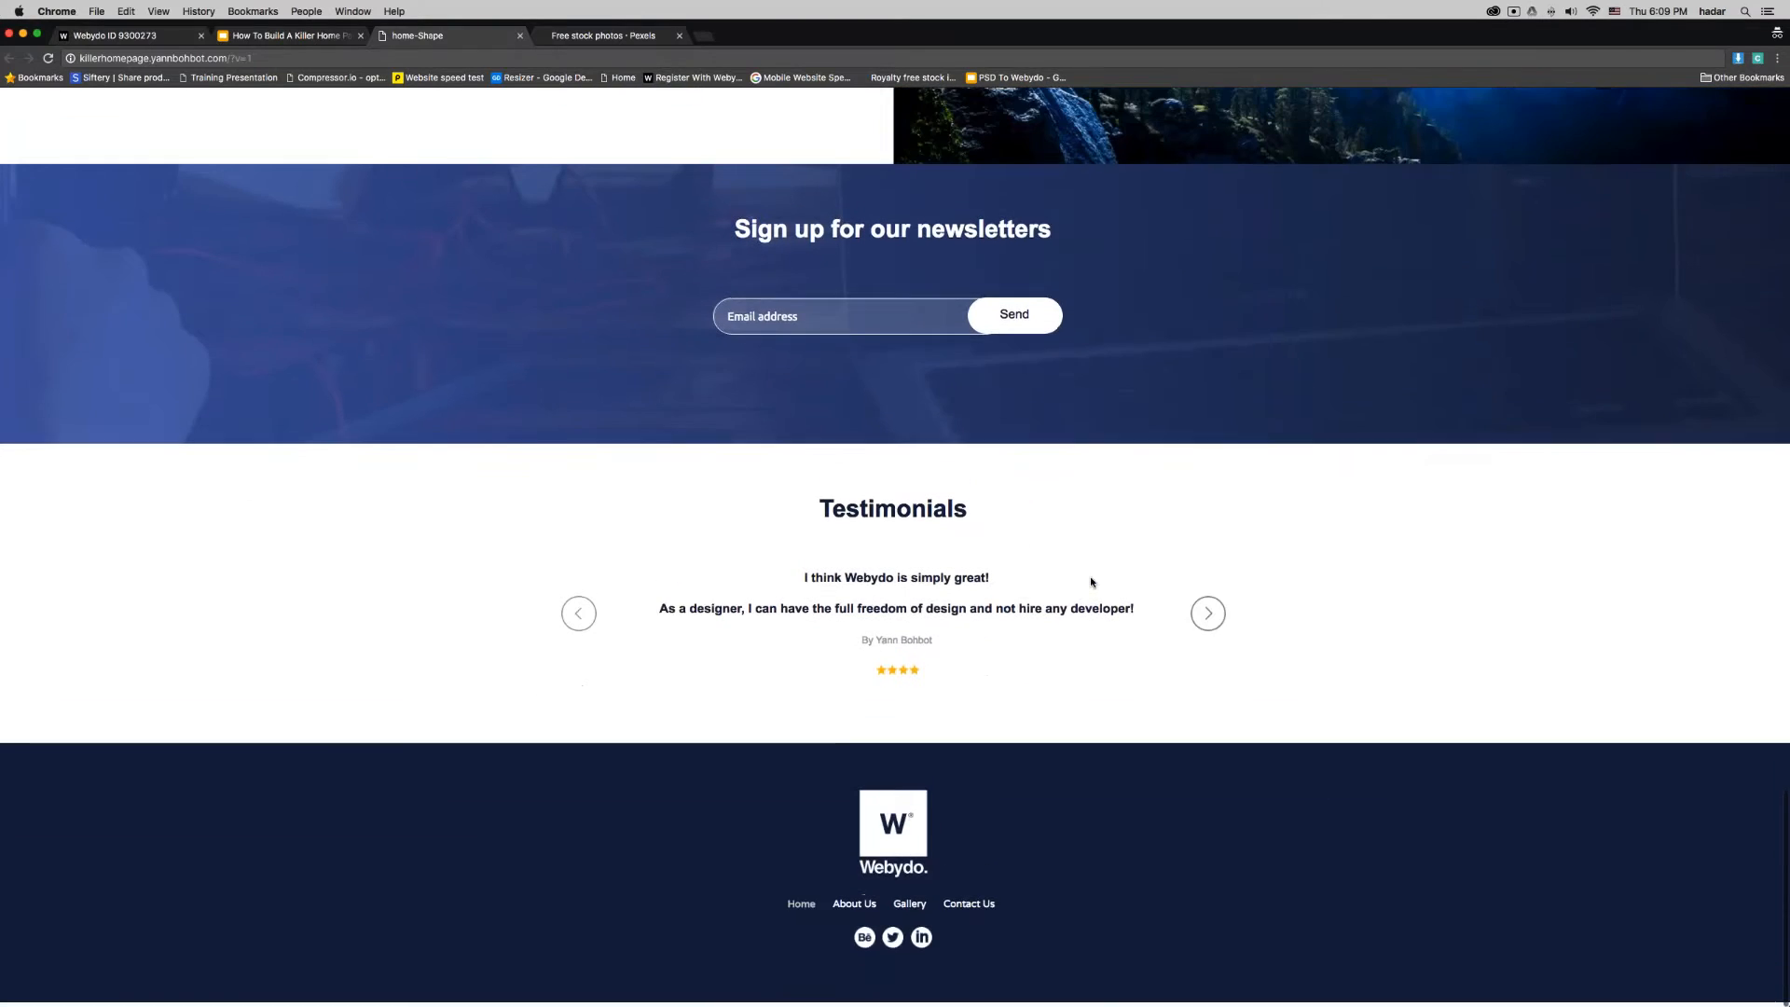
left_click(1214, 626)
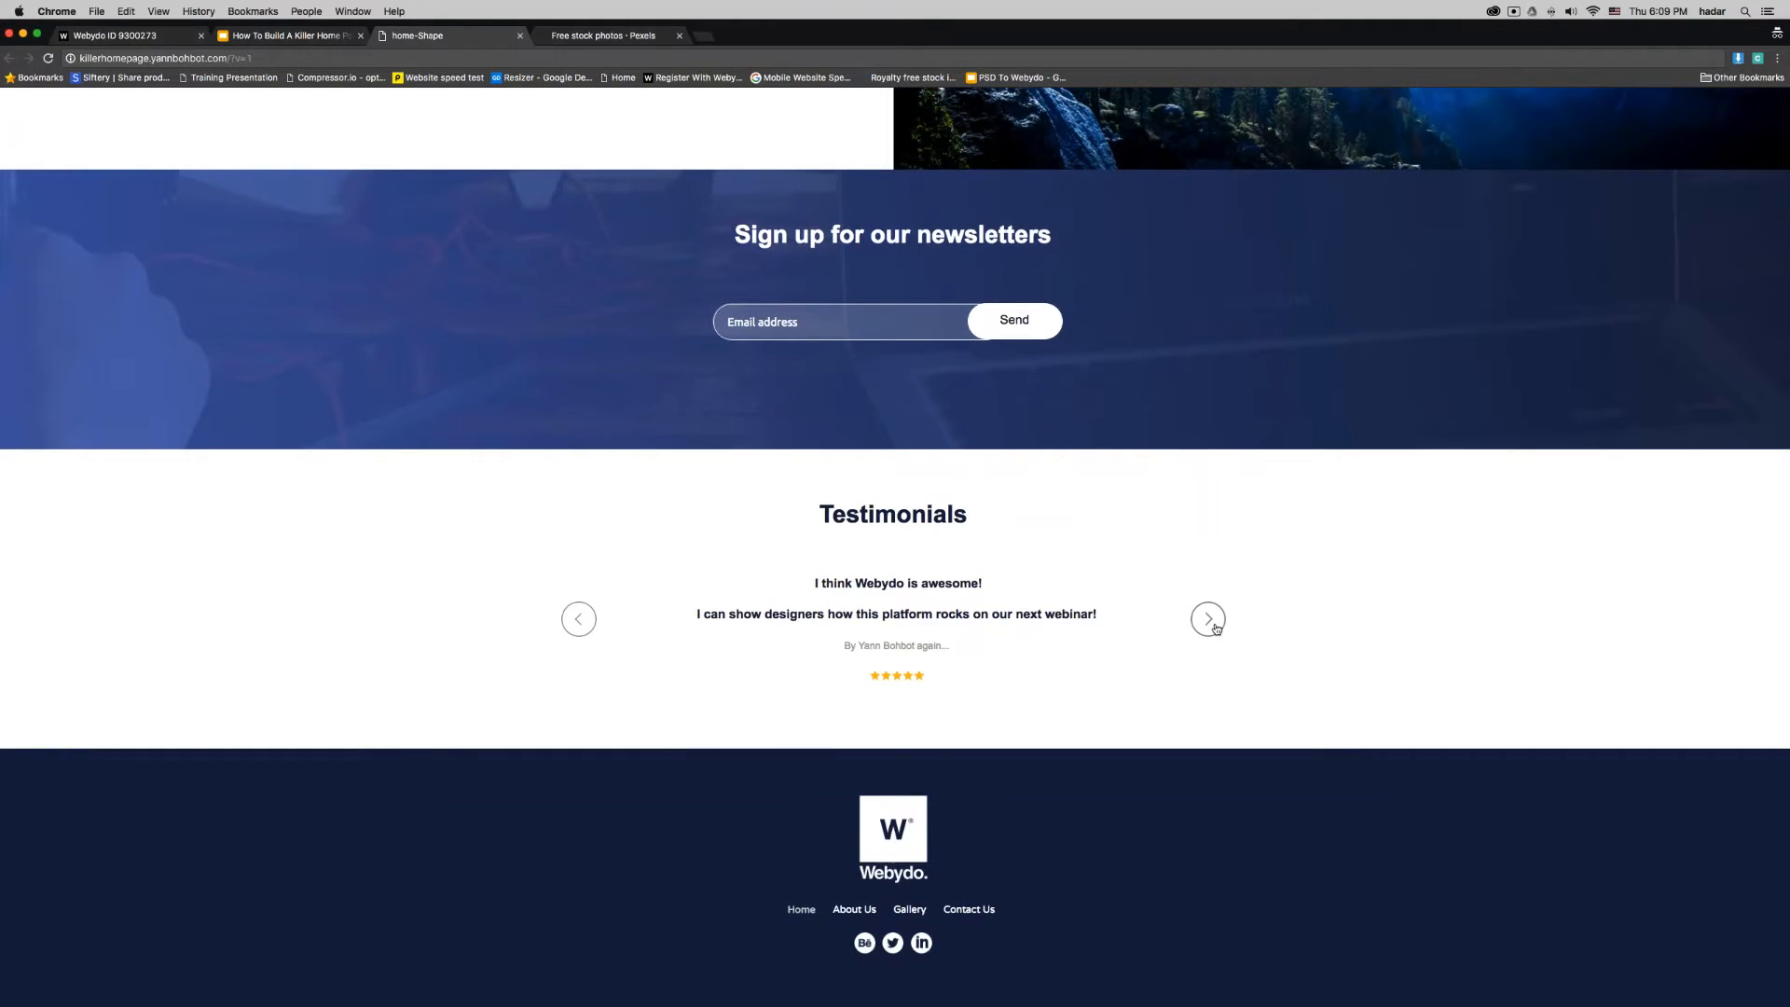
left_click(1214, 626)
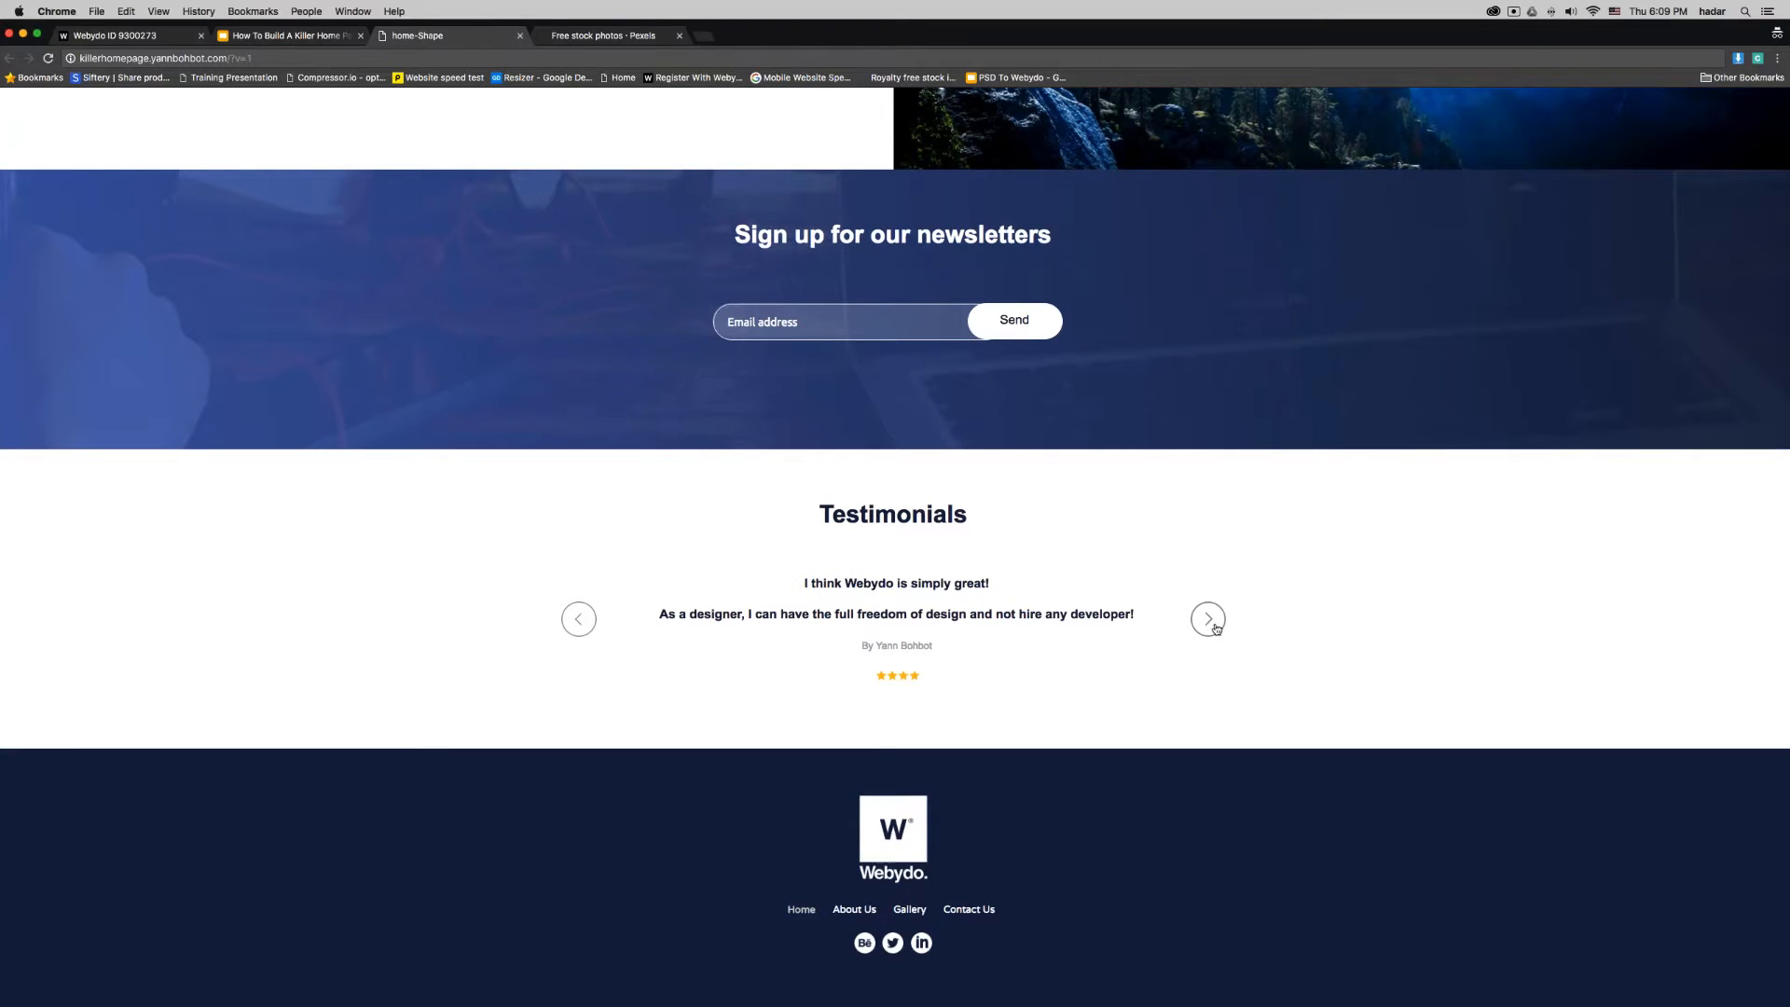
scroll(1216, 629, "up", 15)
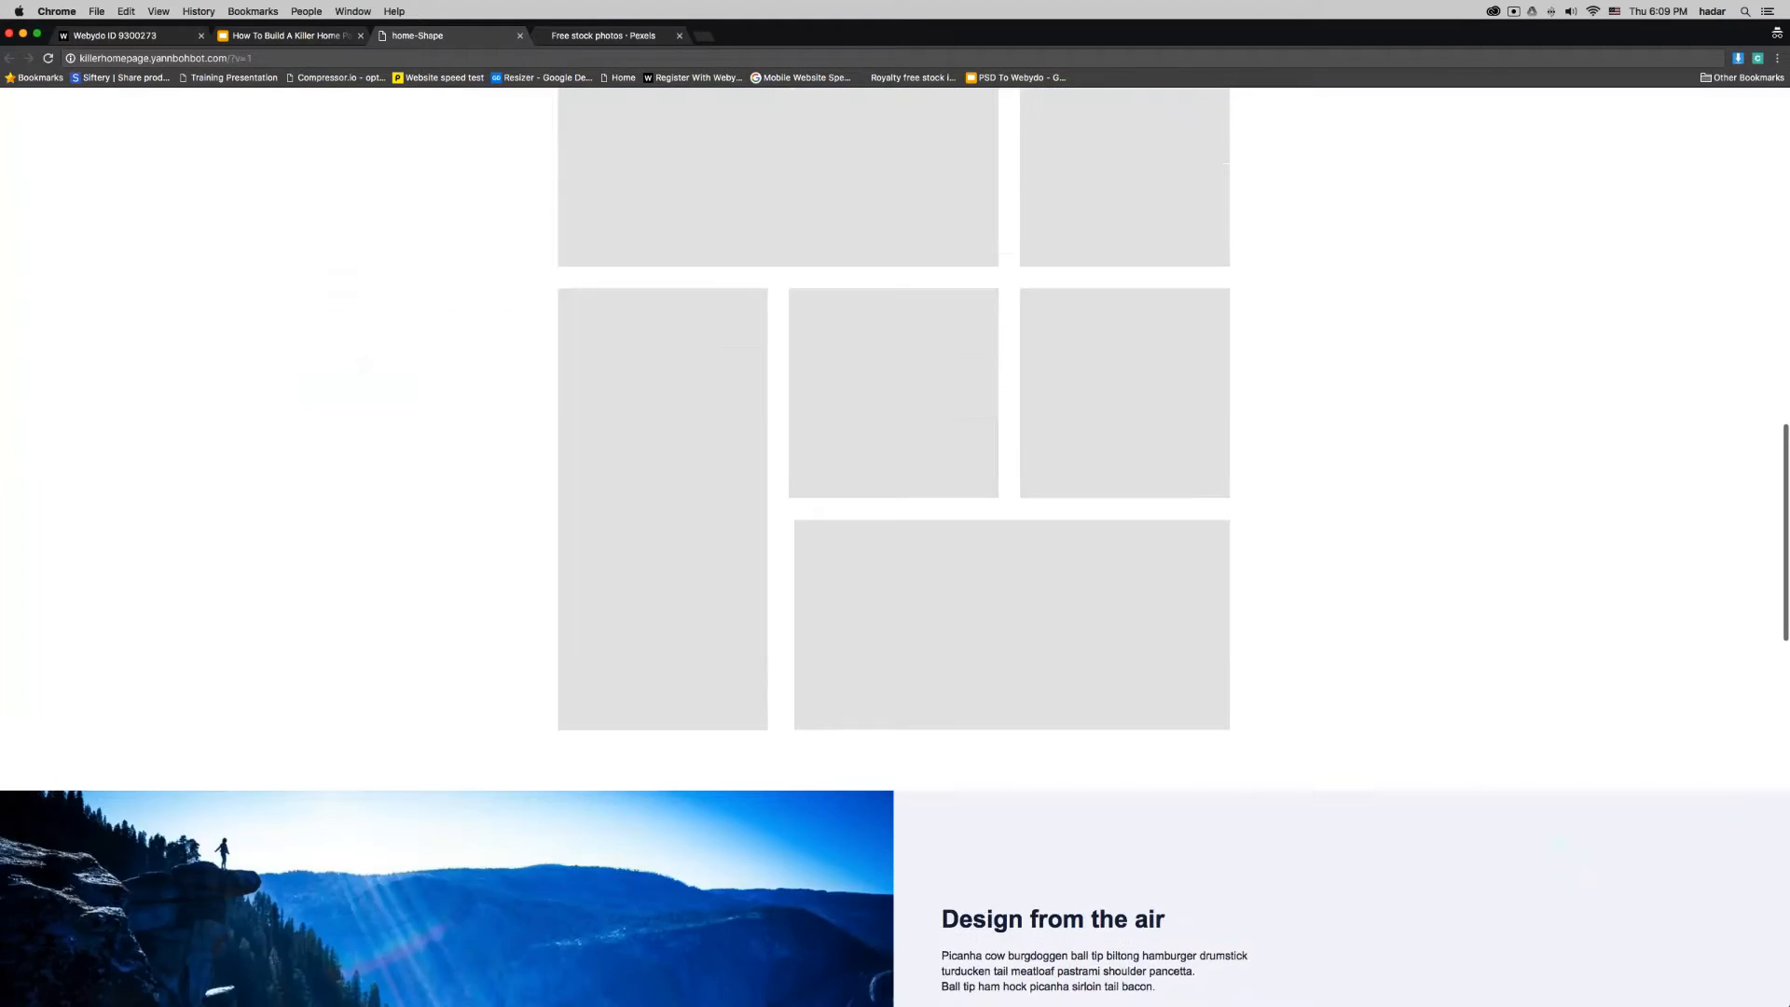
scroll(284, 623, "down", 7)
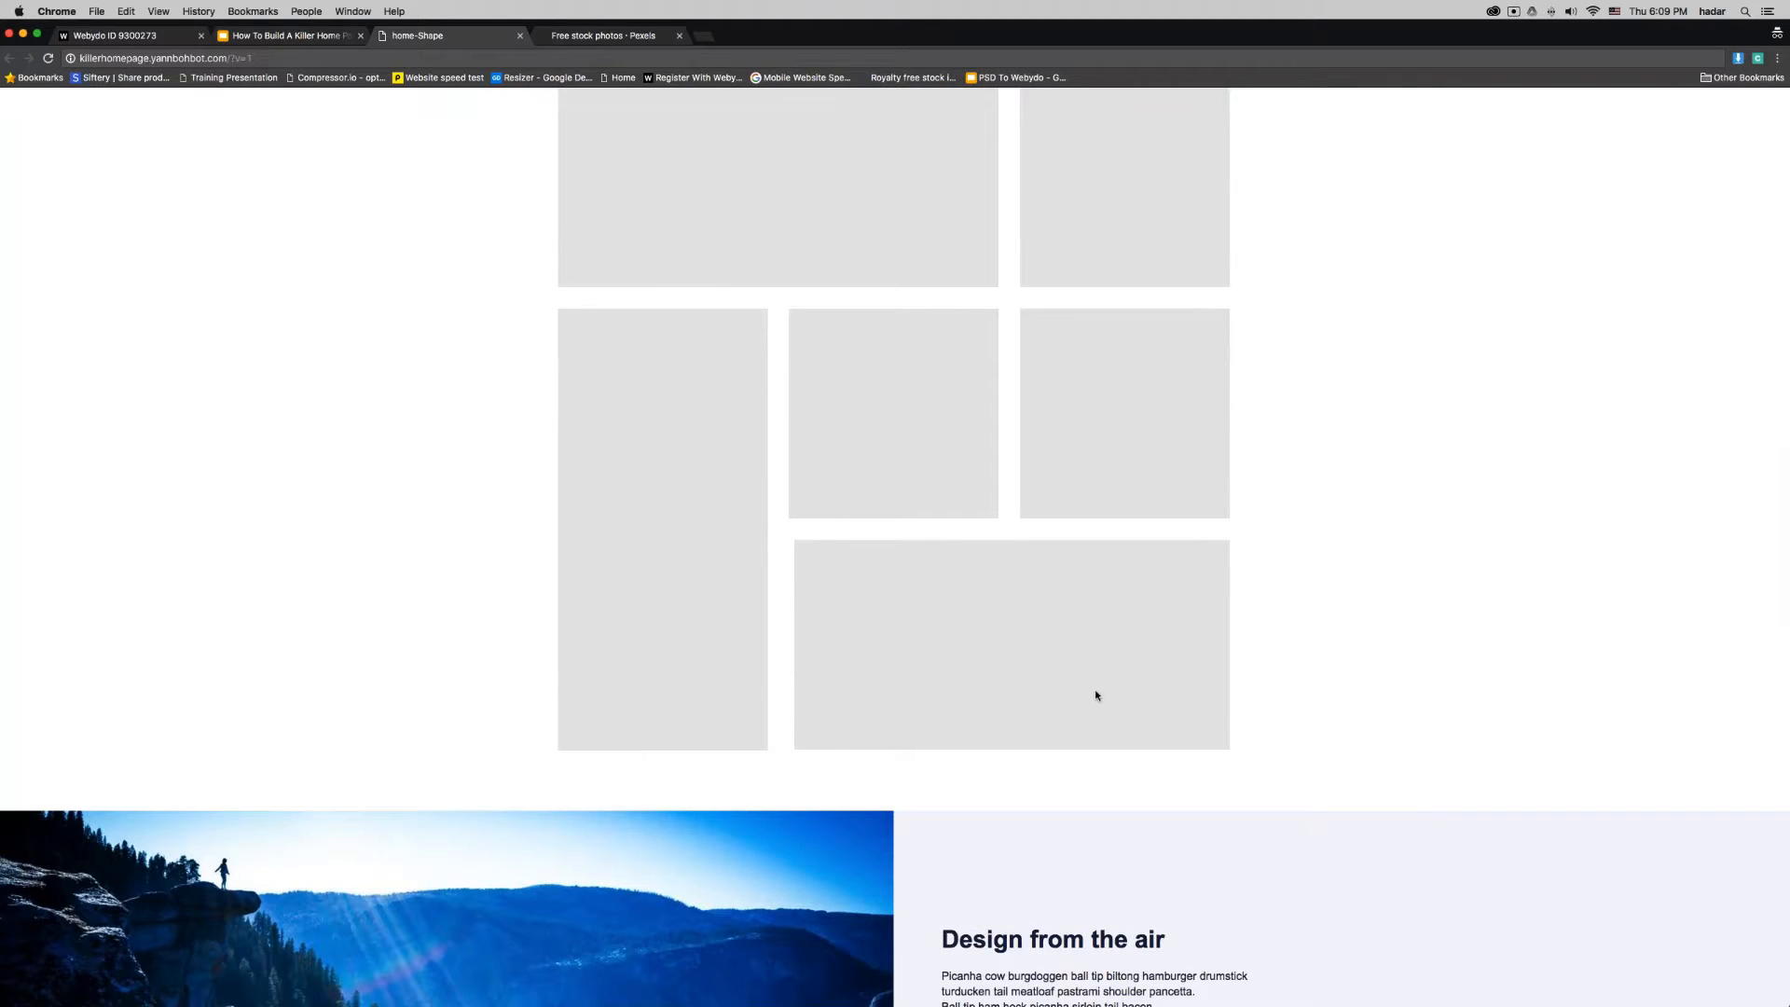
scroll(1098, 691, "up", 8)
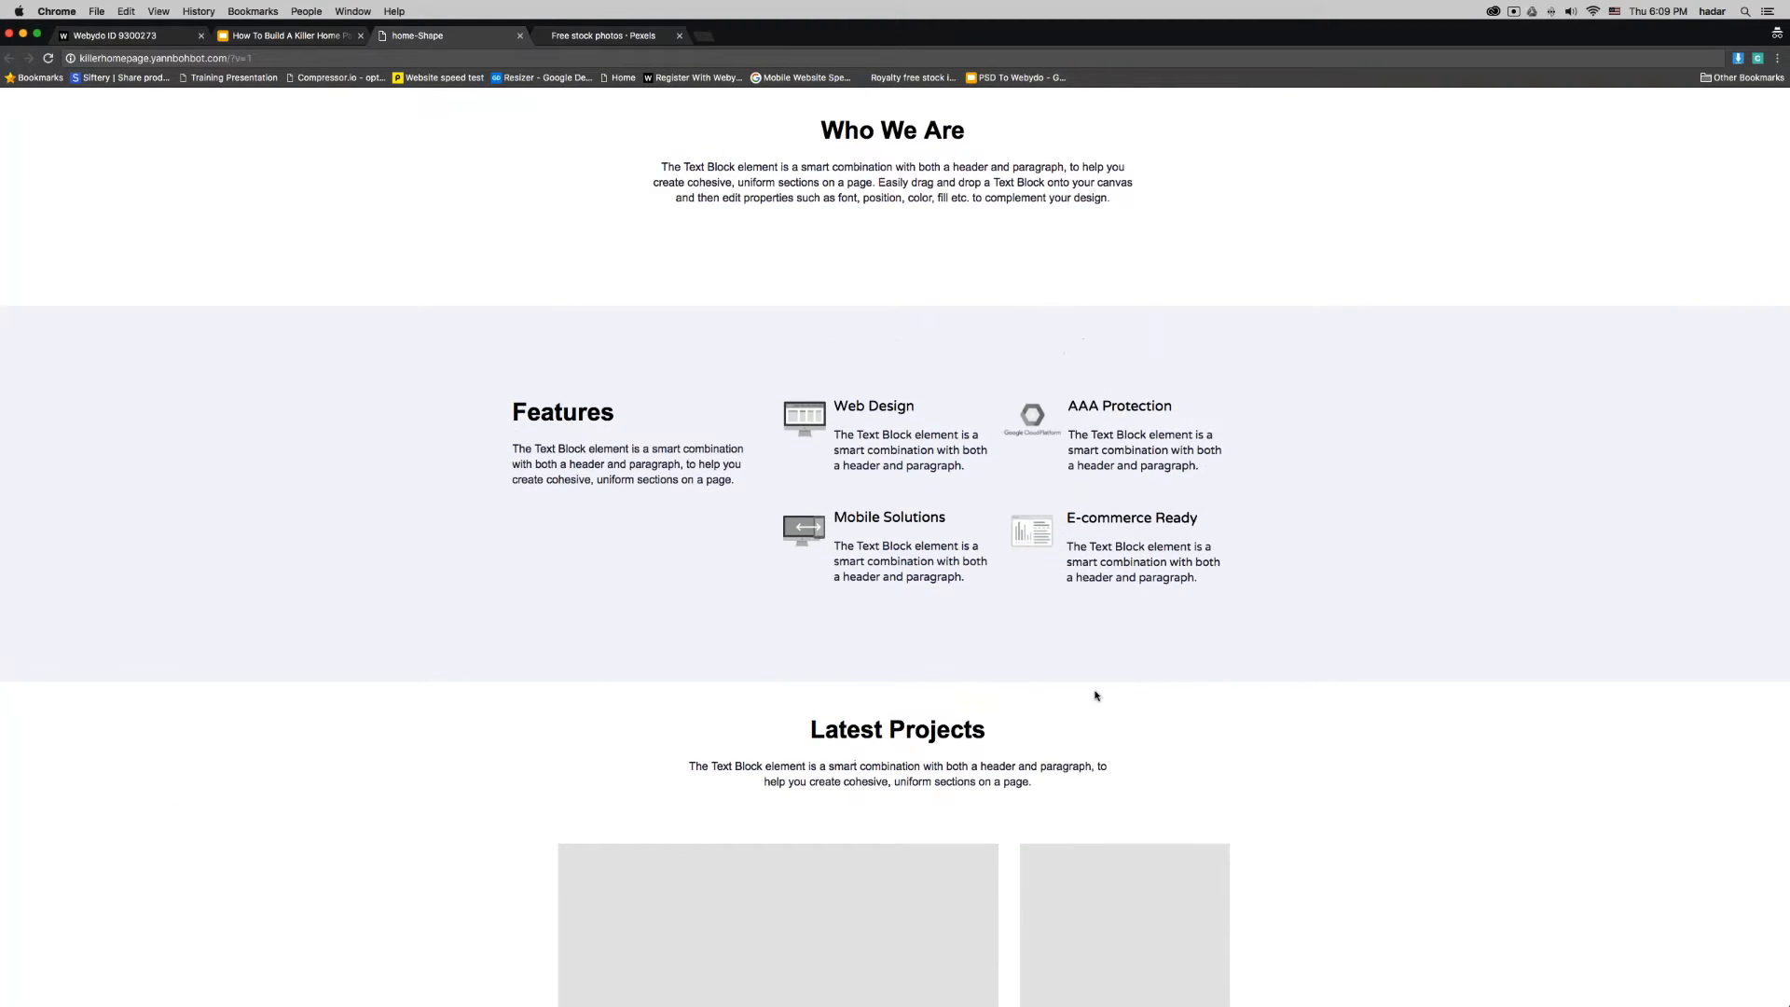
scroll(1097, 695, "up", 3)
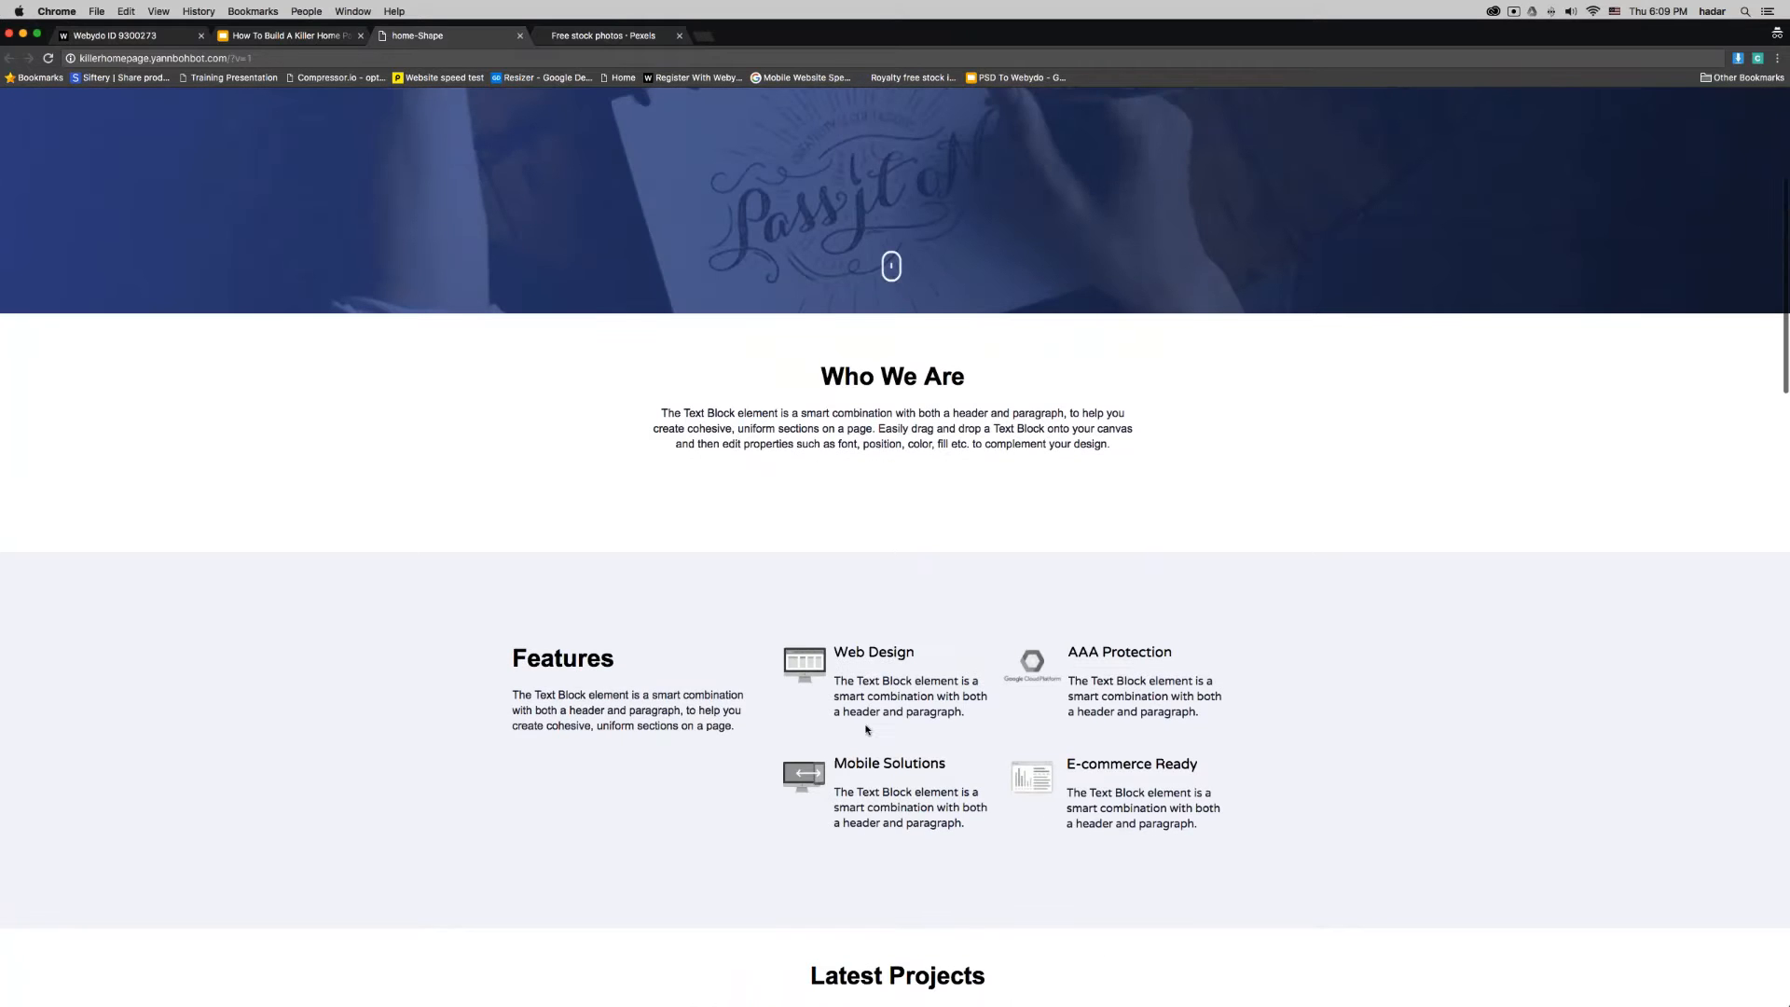
scroll(868, 732, "up", 5)
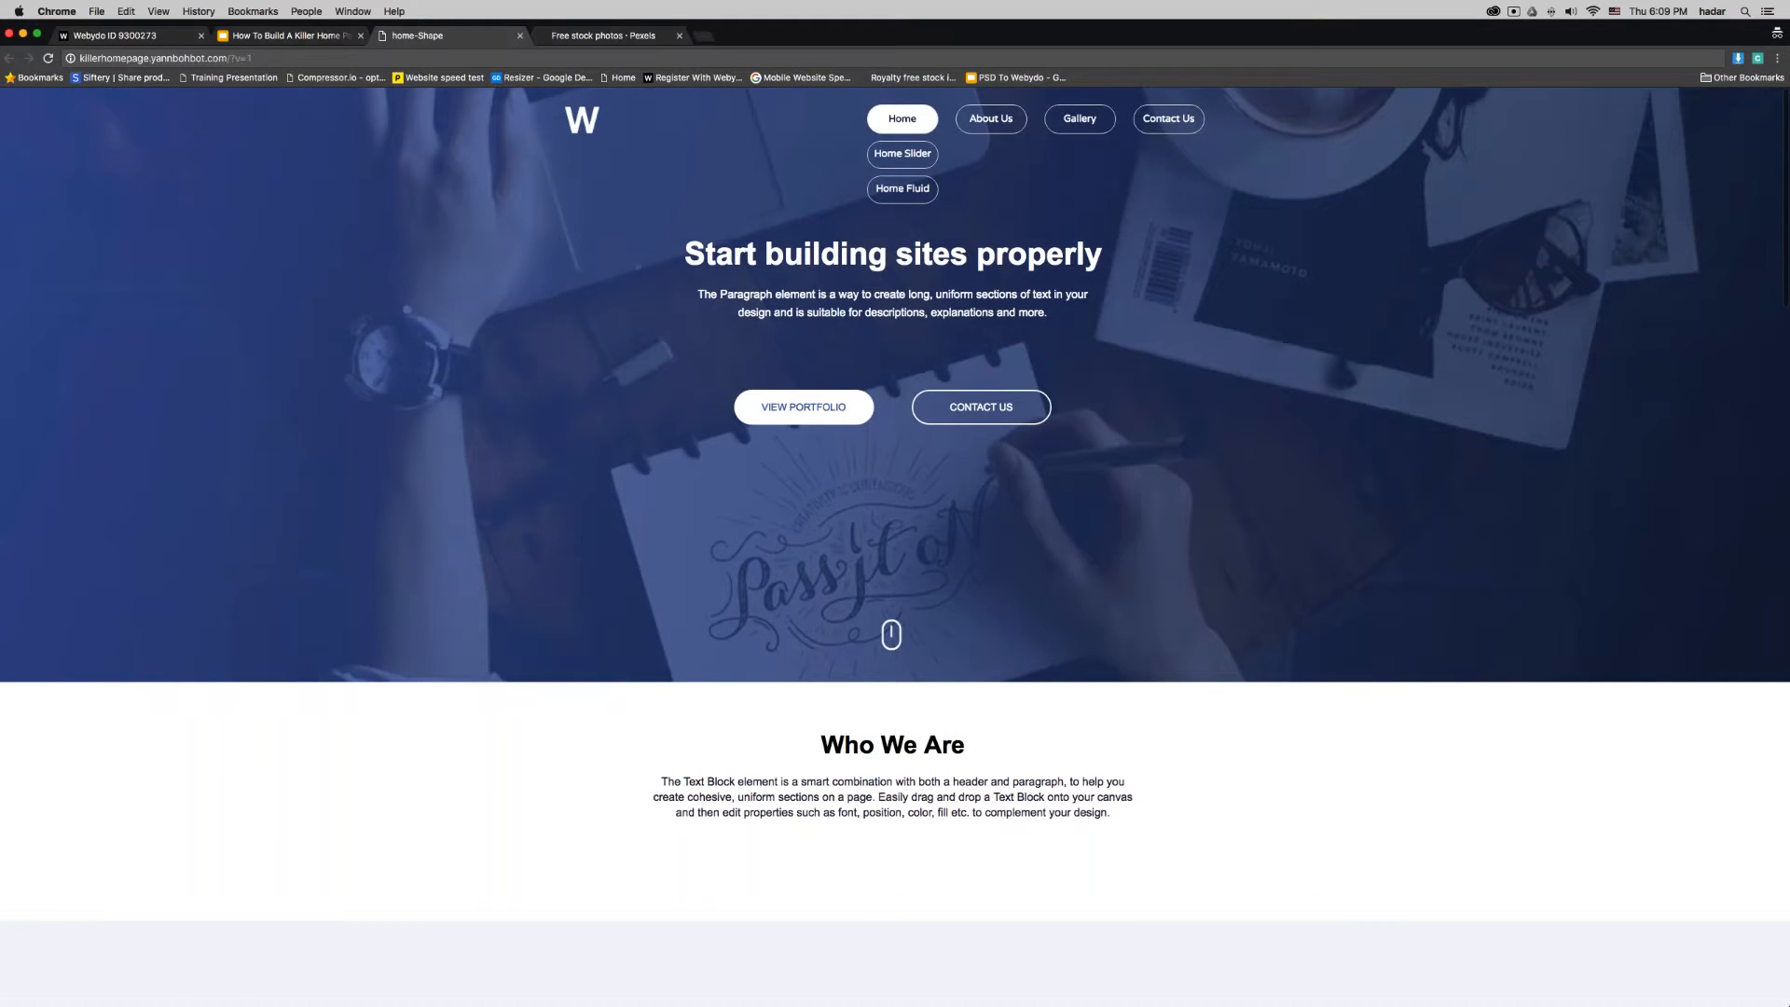
- Open the demo site's Home Slider page and look over its intro banner and full-width slider
left_click(897, 155)
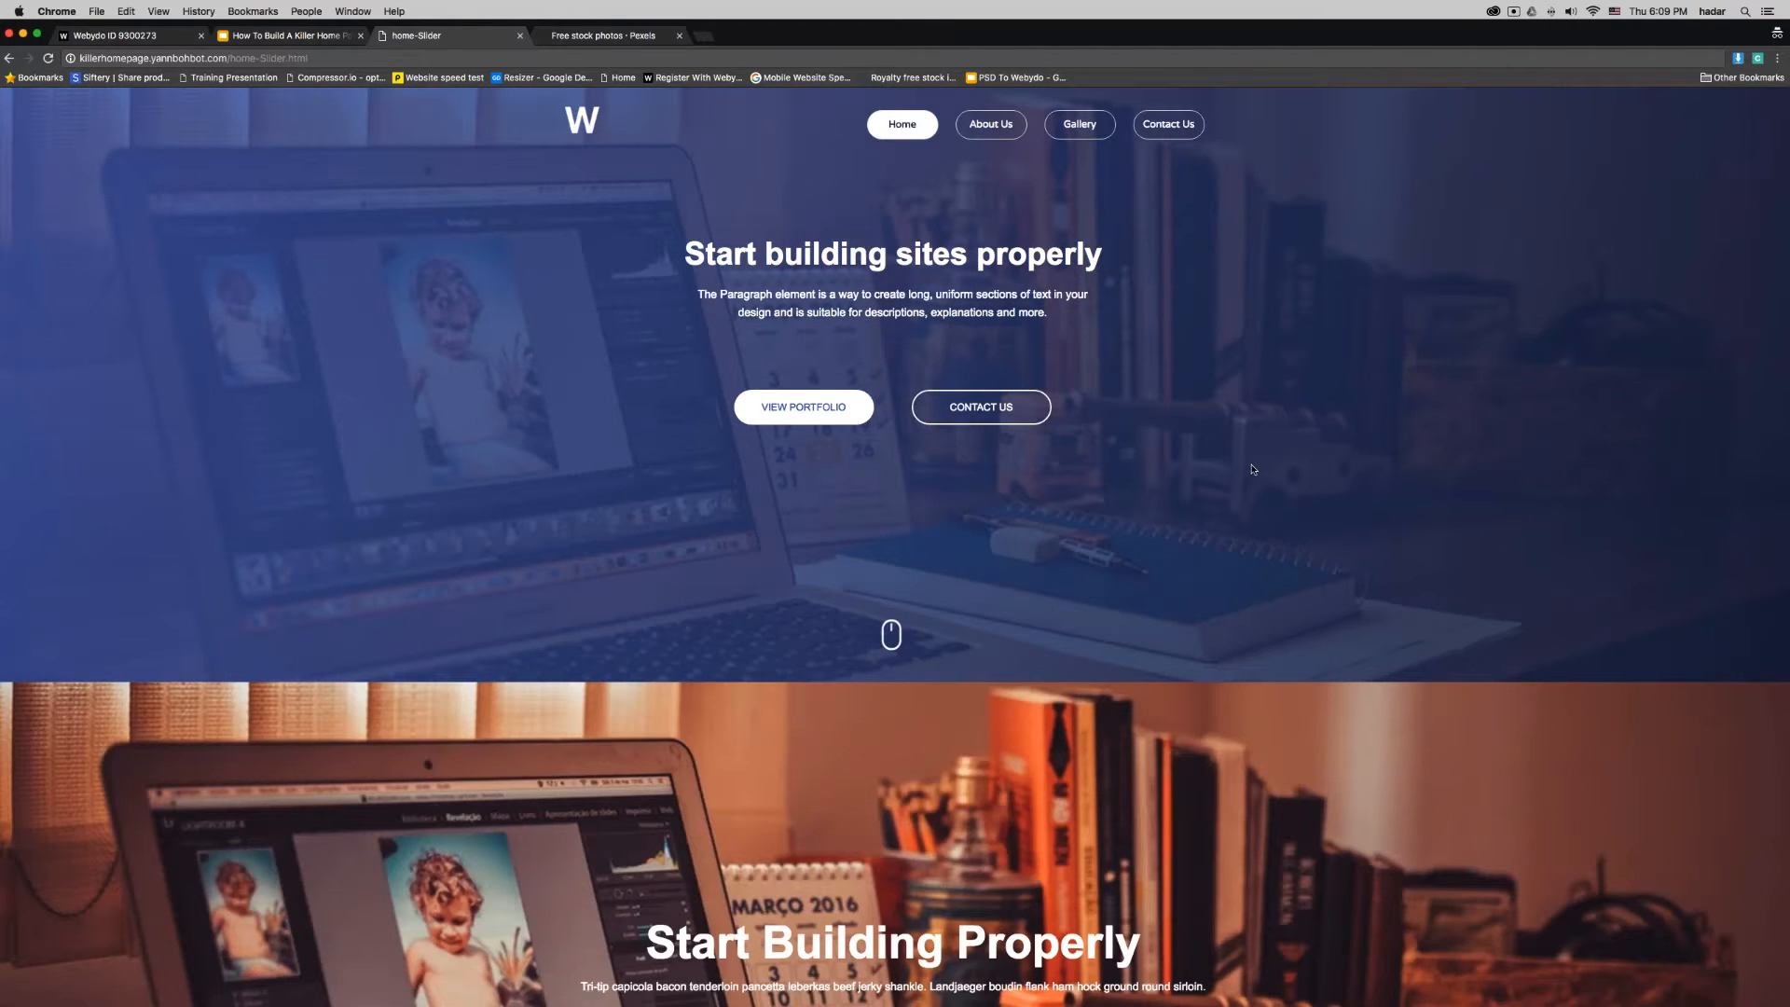
scroll(1253, 469, "down", 5)
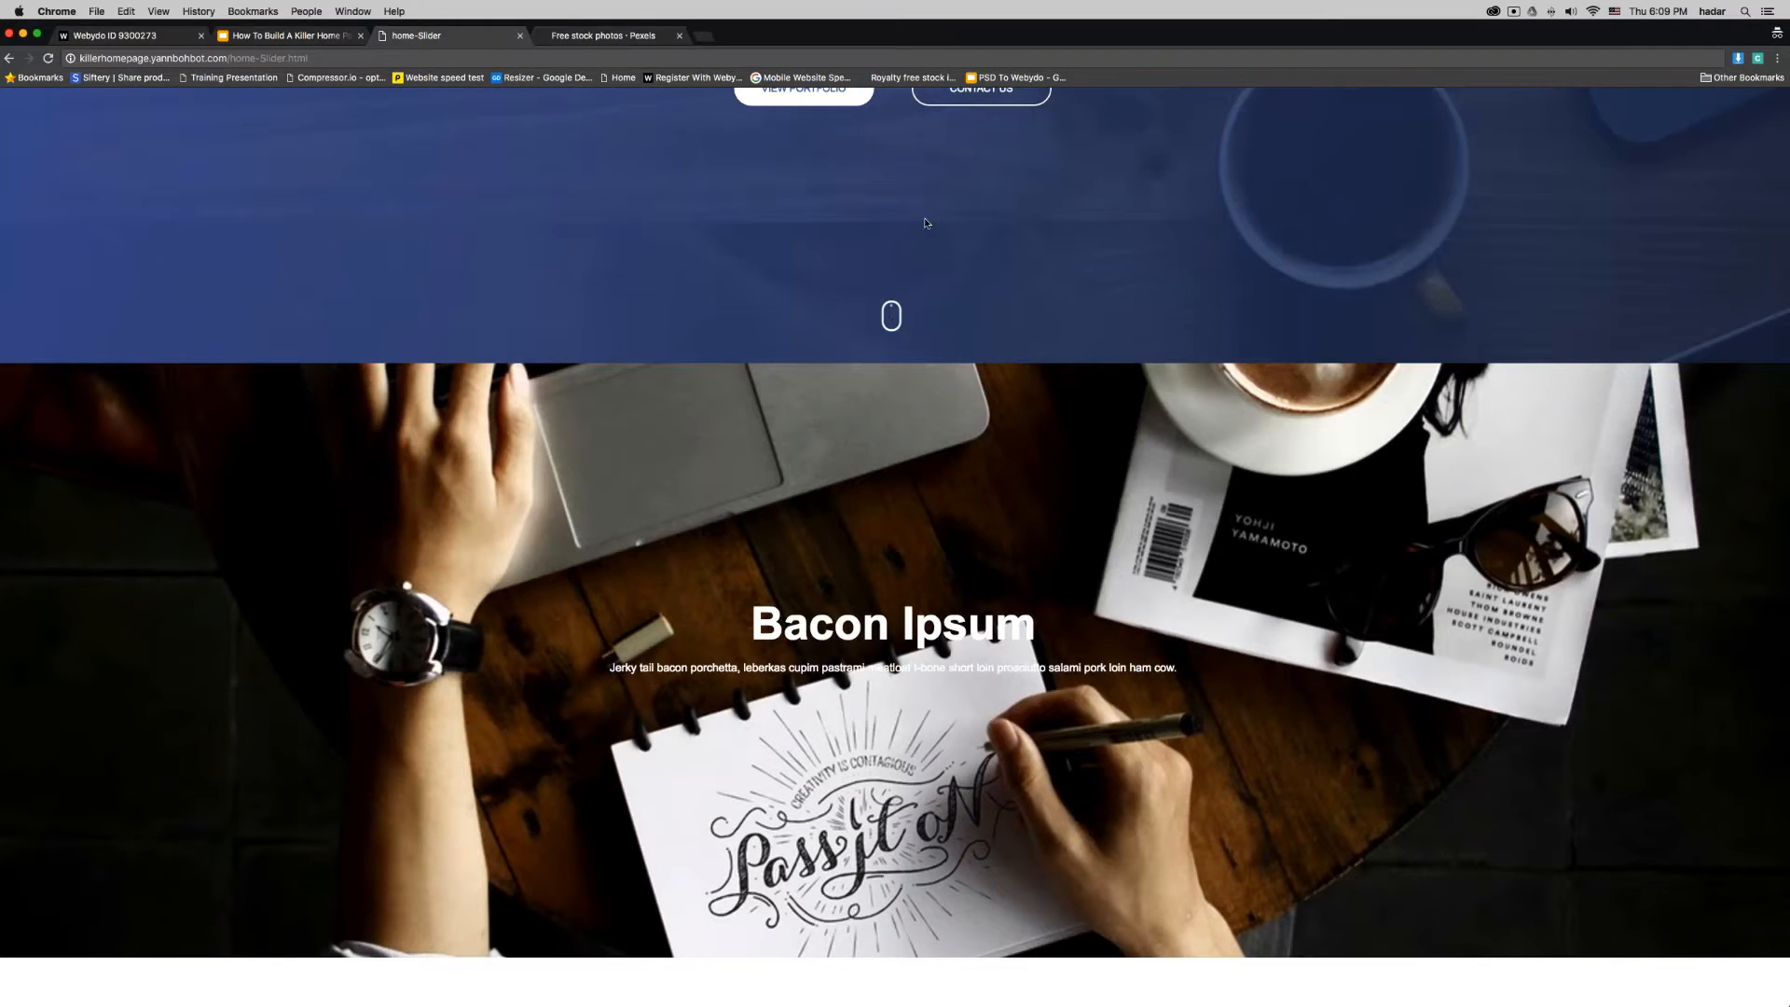
scroll(899, 184, "up", 3)
- Open the demo site's Home Fluid page and examine its split banner, What We Offer and Our Latest Projects sections
mouse_move(900, 186)
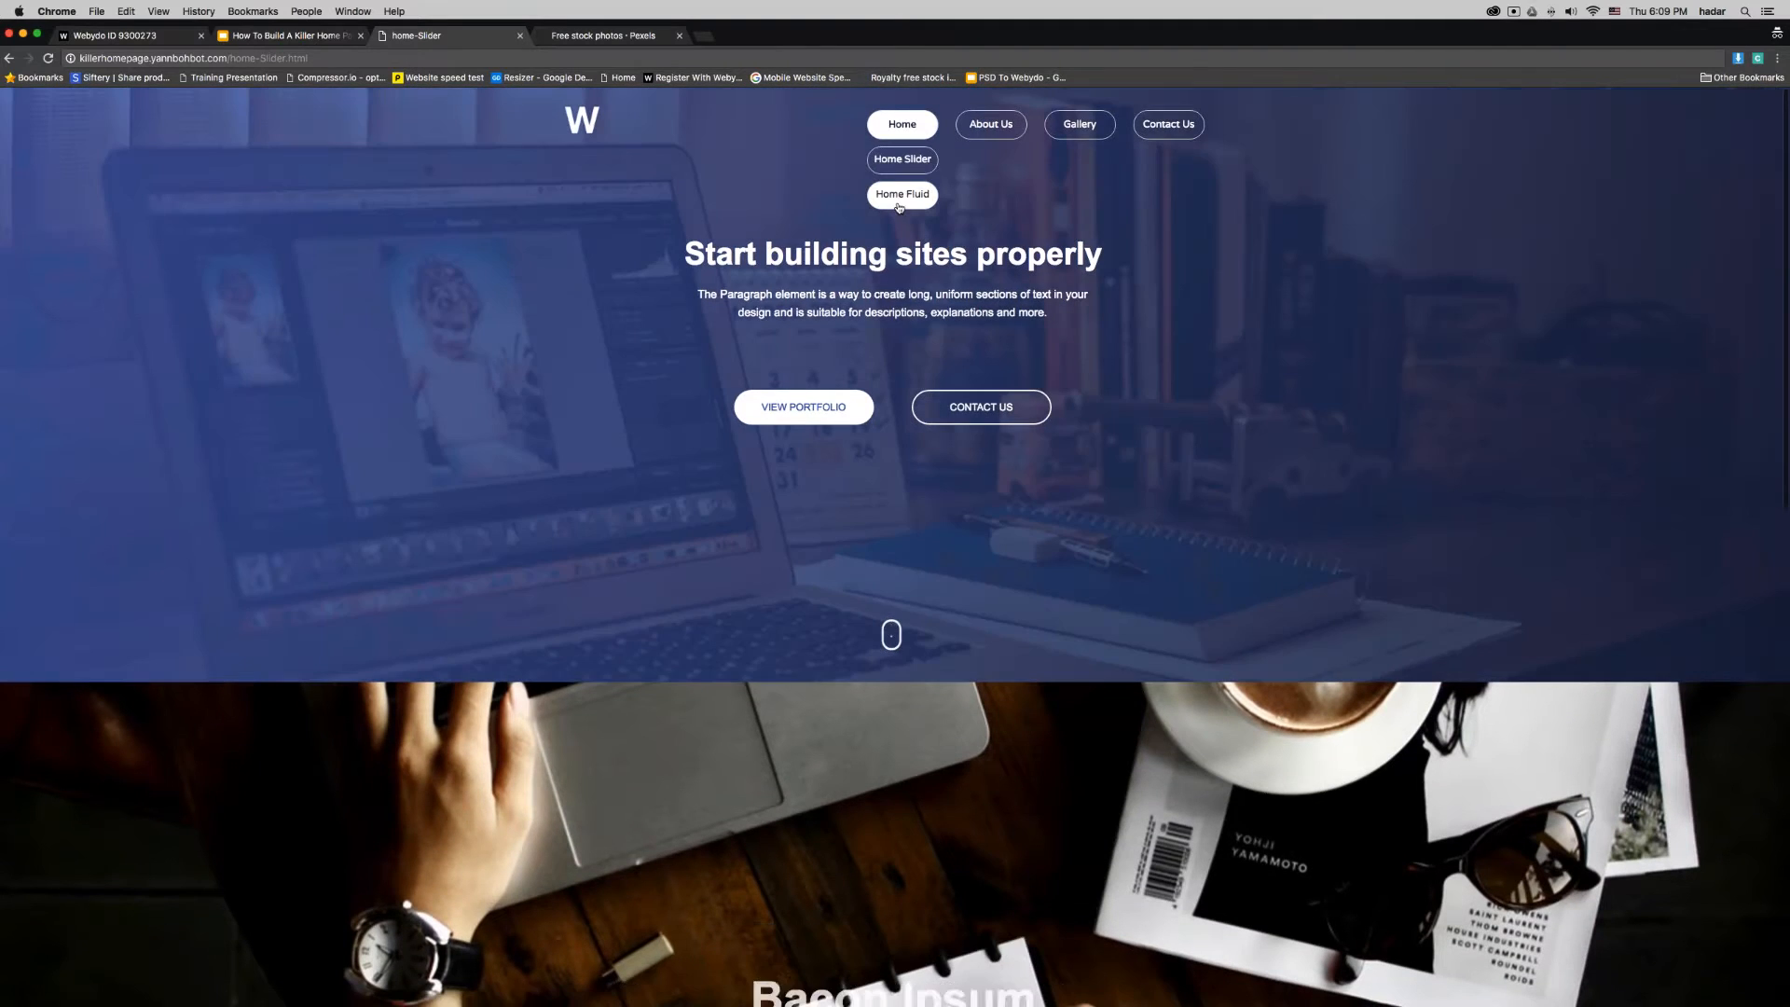
left_click(899, 203)
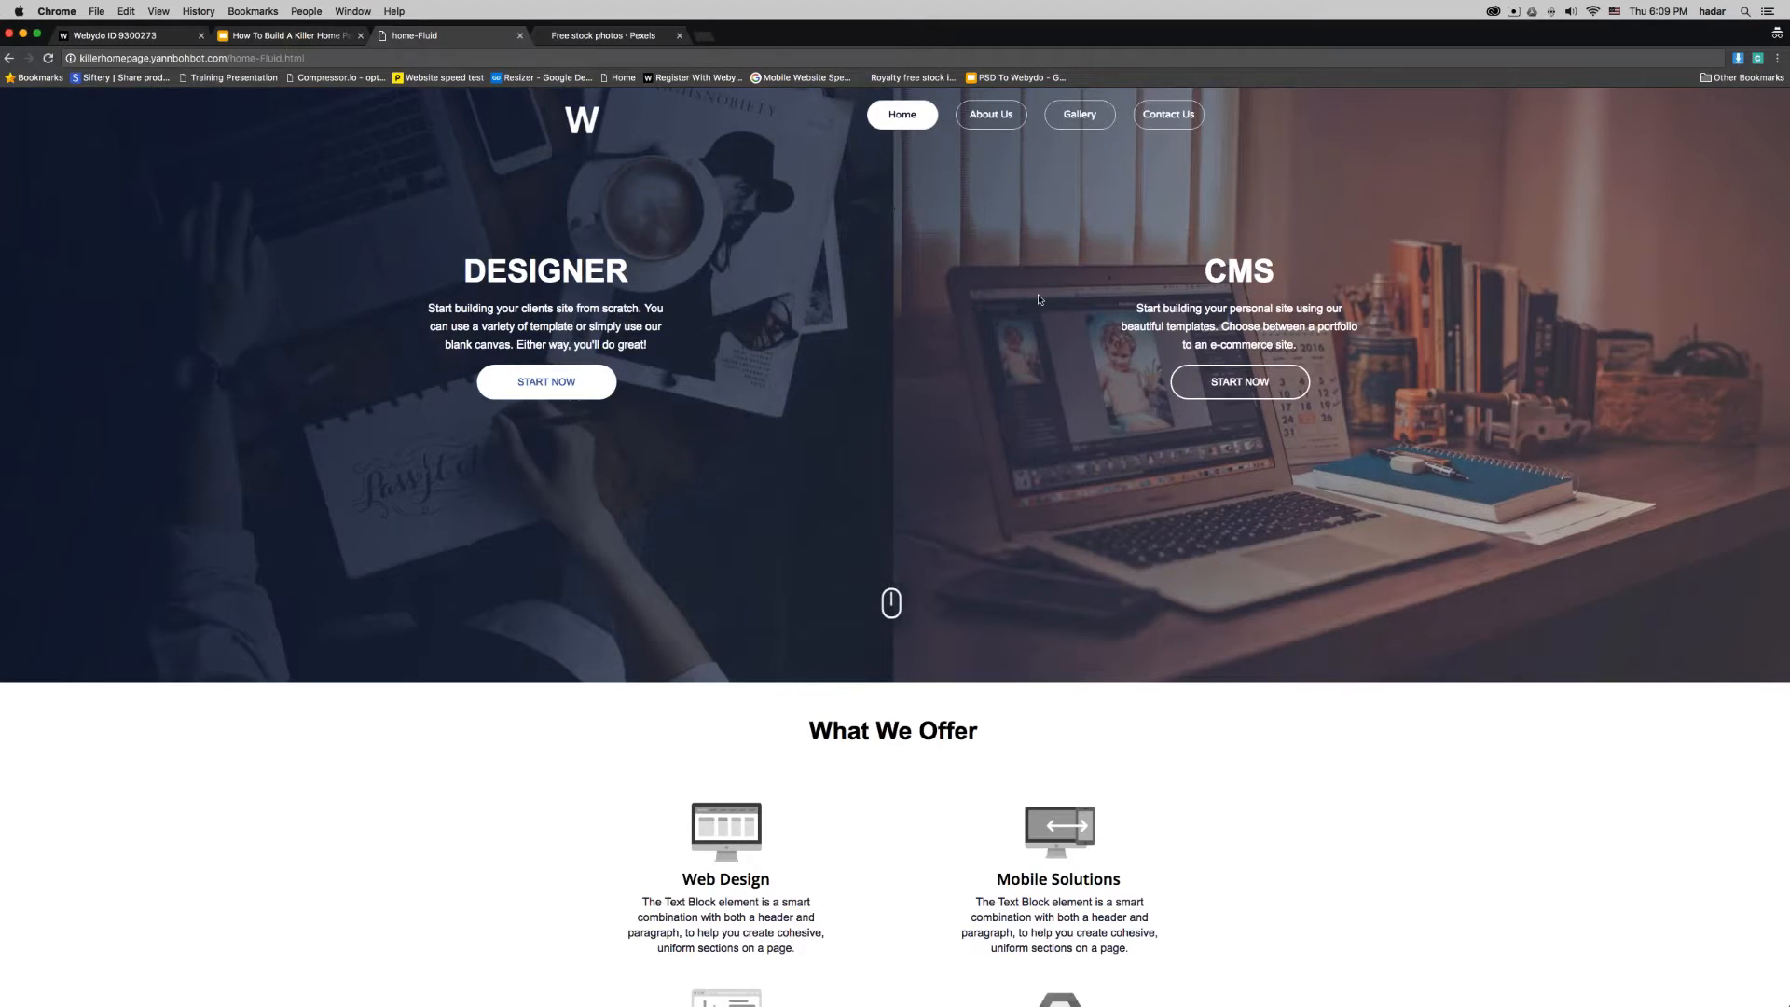
scroll(1075, 323, "down", 15)
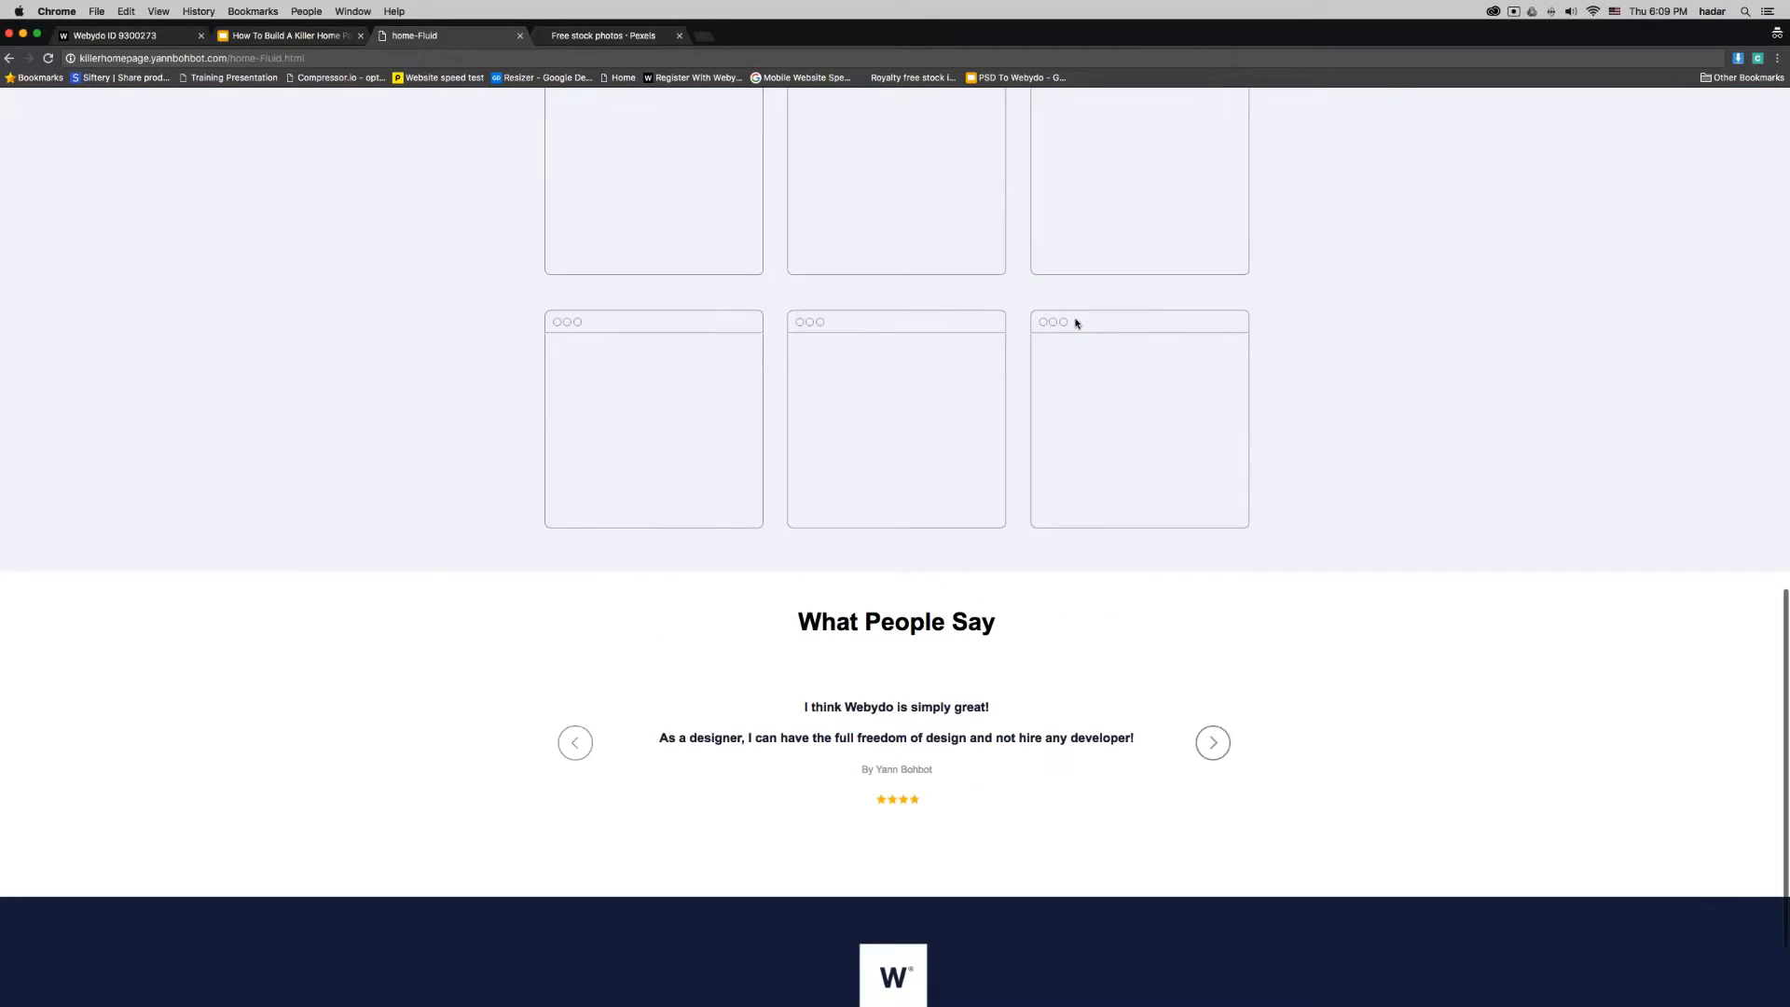
scroll(1075, 322, "up", 2)
scroll(1075, 322, "down", 5)
scroll(1075, 322, "up", 4)
scroll(1075, 322, "up", 20)
- Switch to the Webydo editor, create a menu named New Home in Pages & Navigation, and open the blank page Page1
left_click(272, 38)
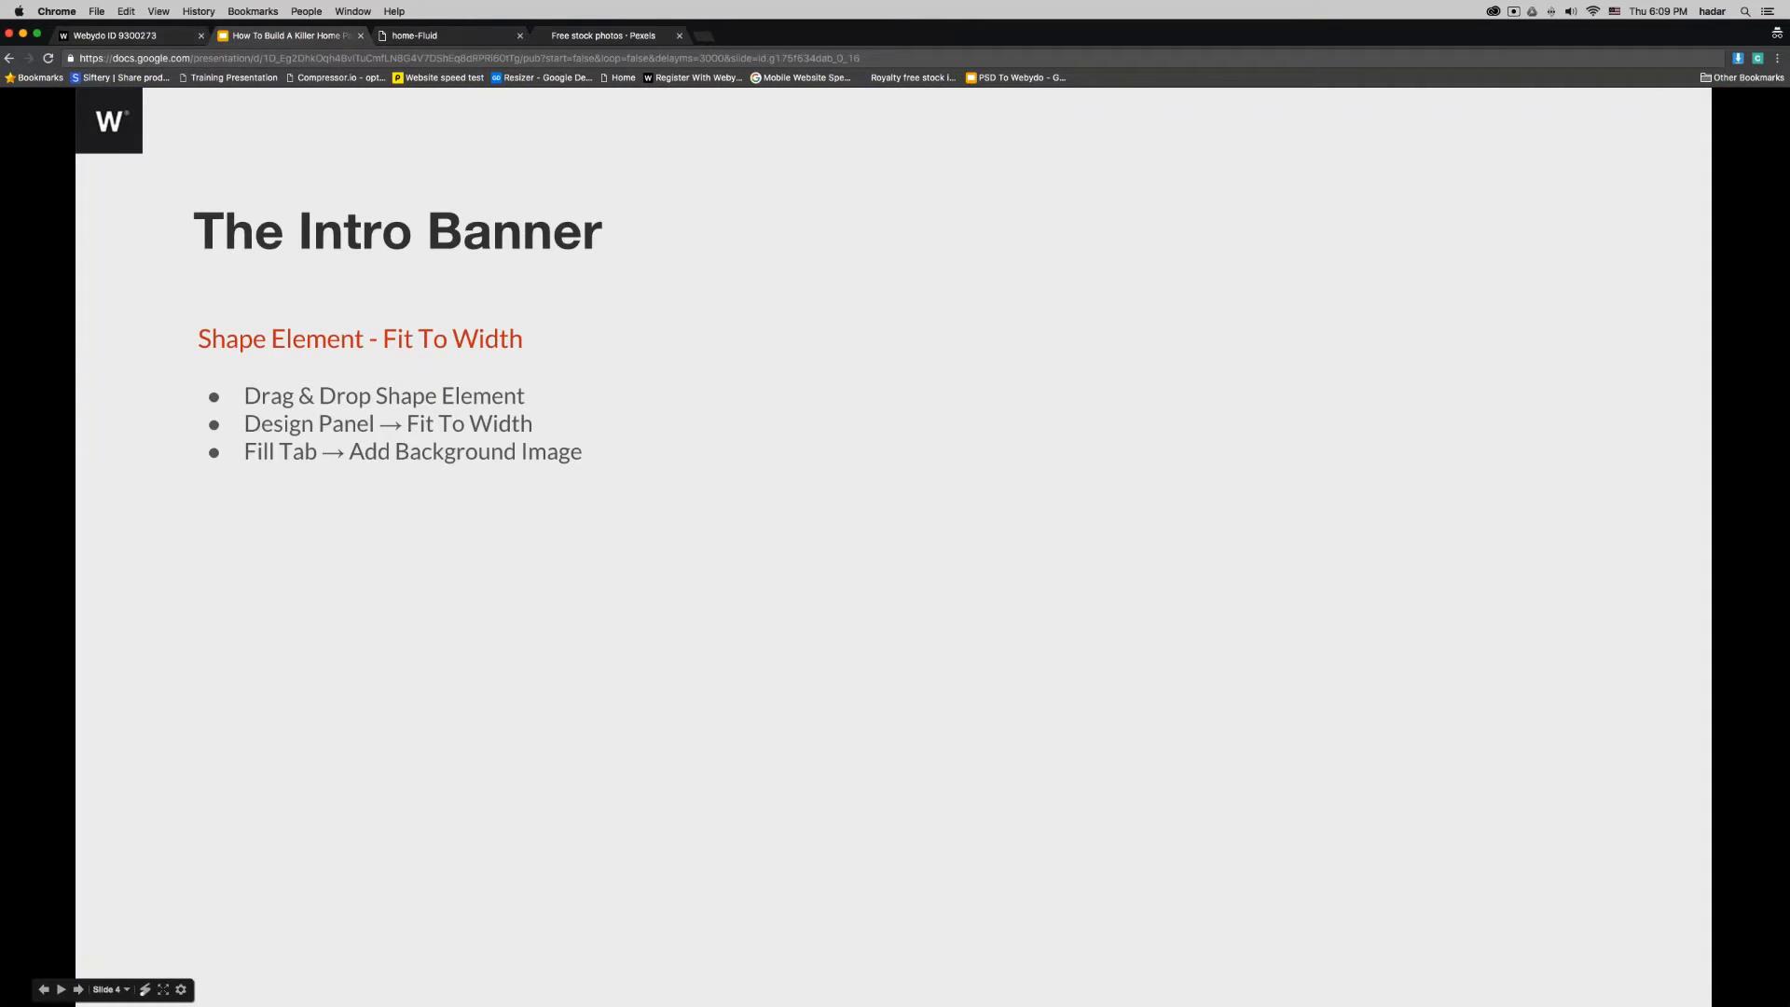
left_click(129, 35)
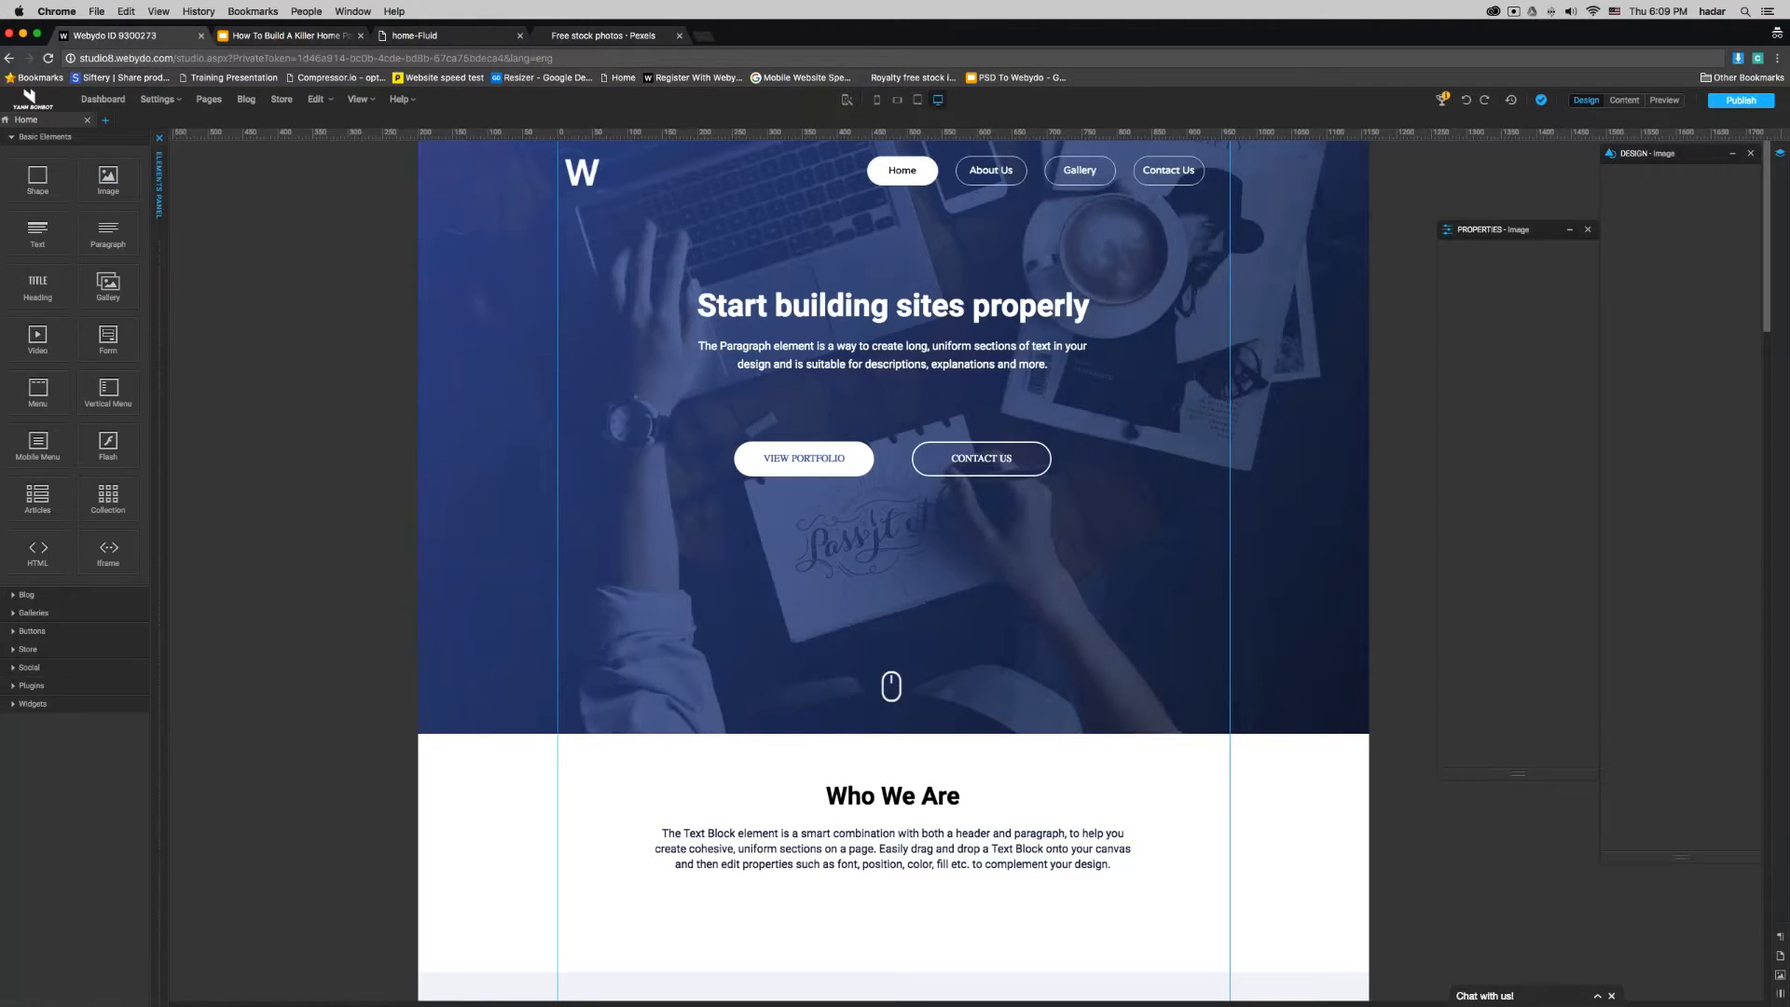
left_click(209, 99)
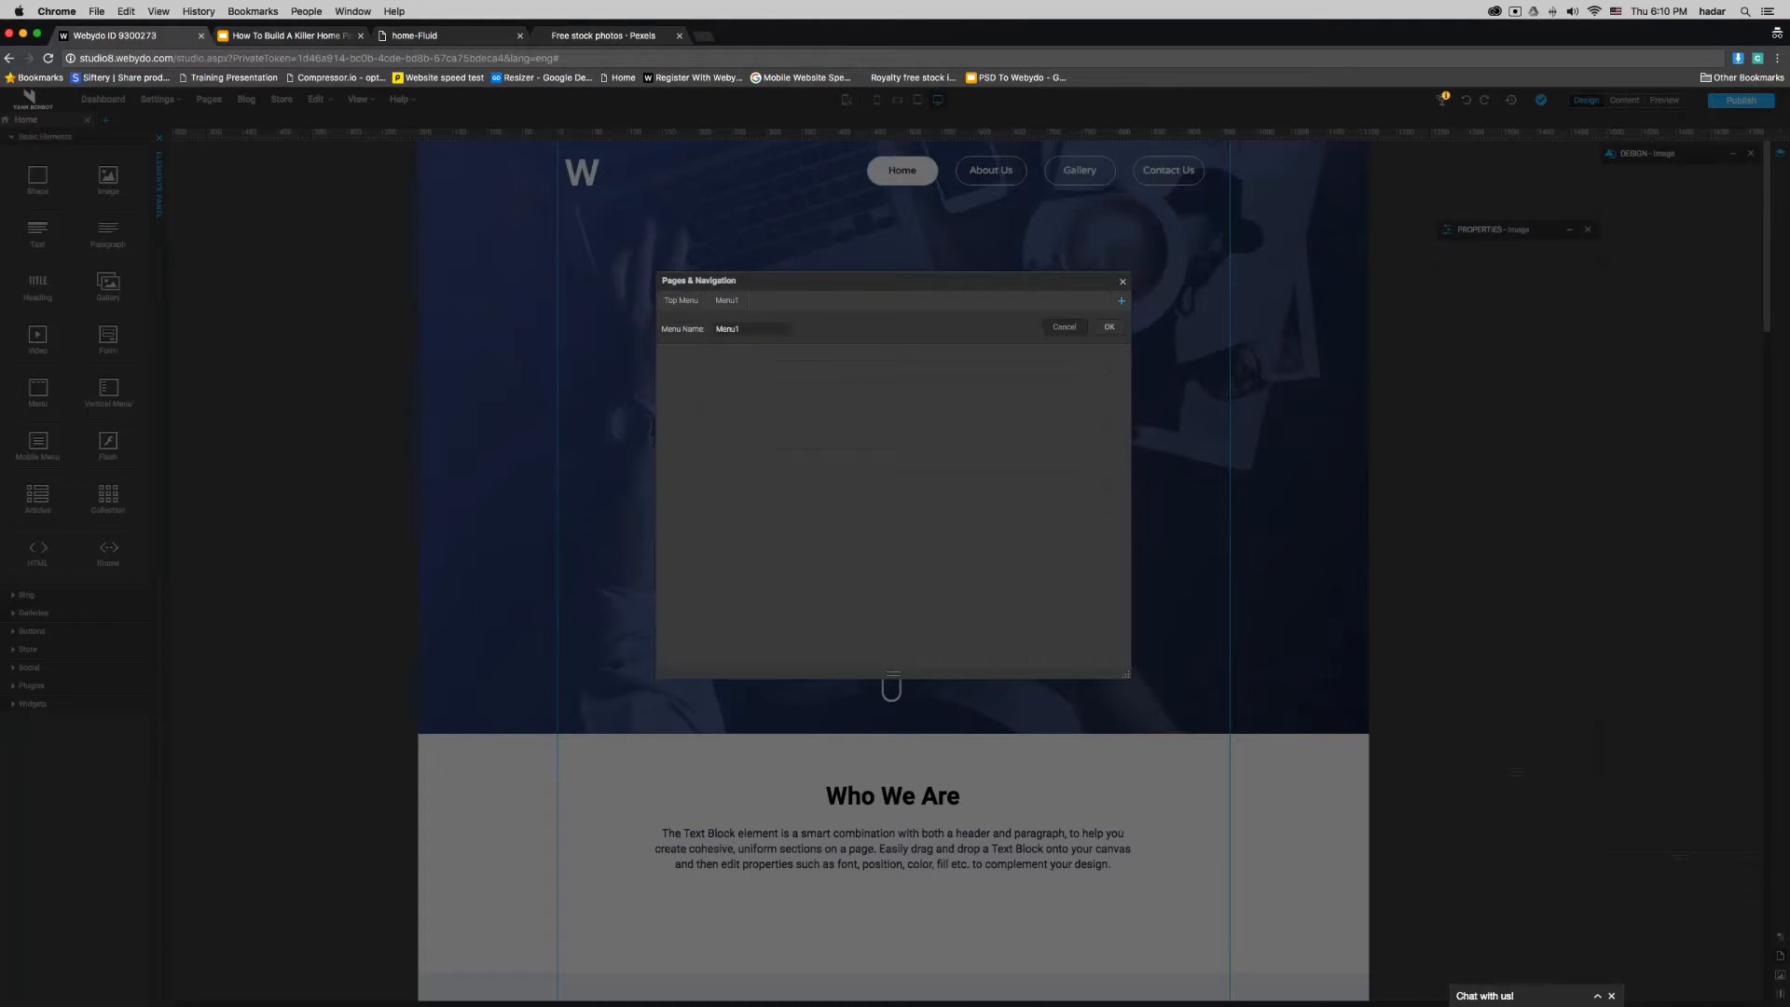
type("New Home")
left_click(1110, 328)
left_click(1123, 281)
left_click(105, 121)
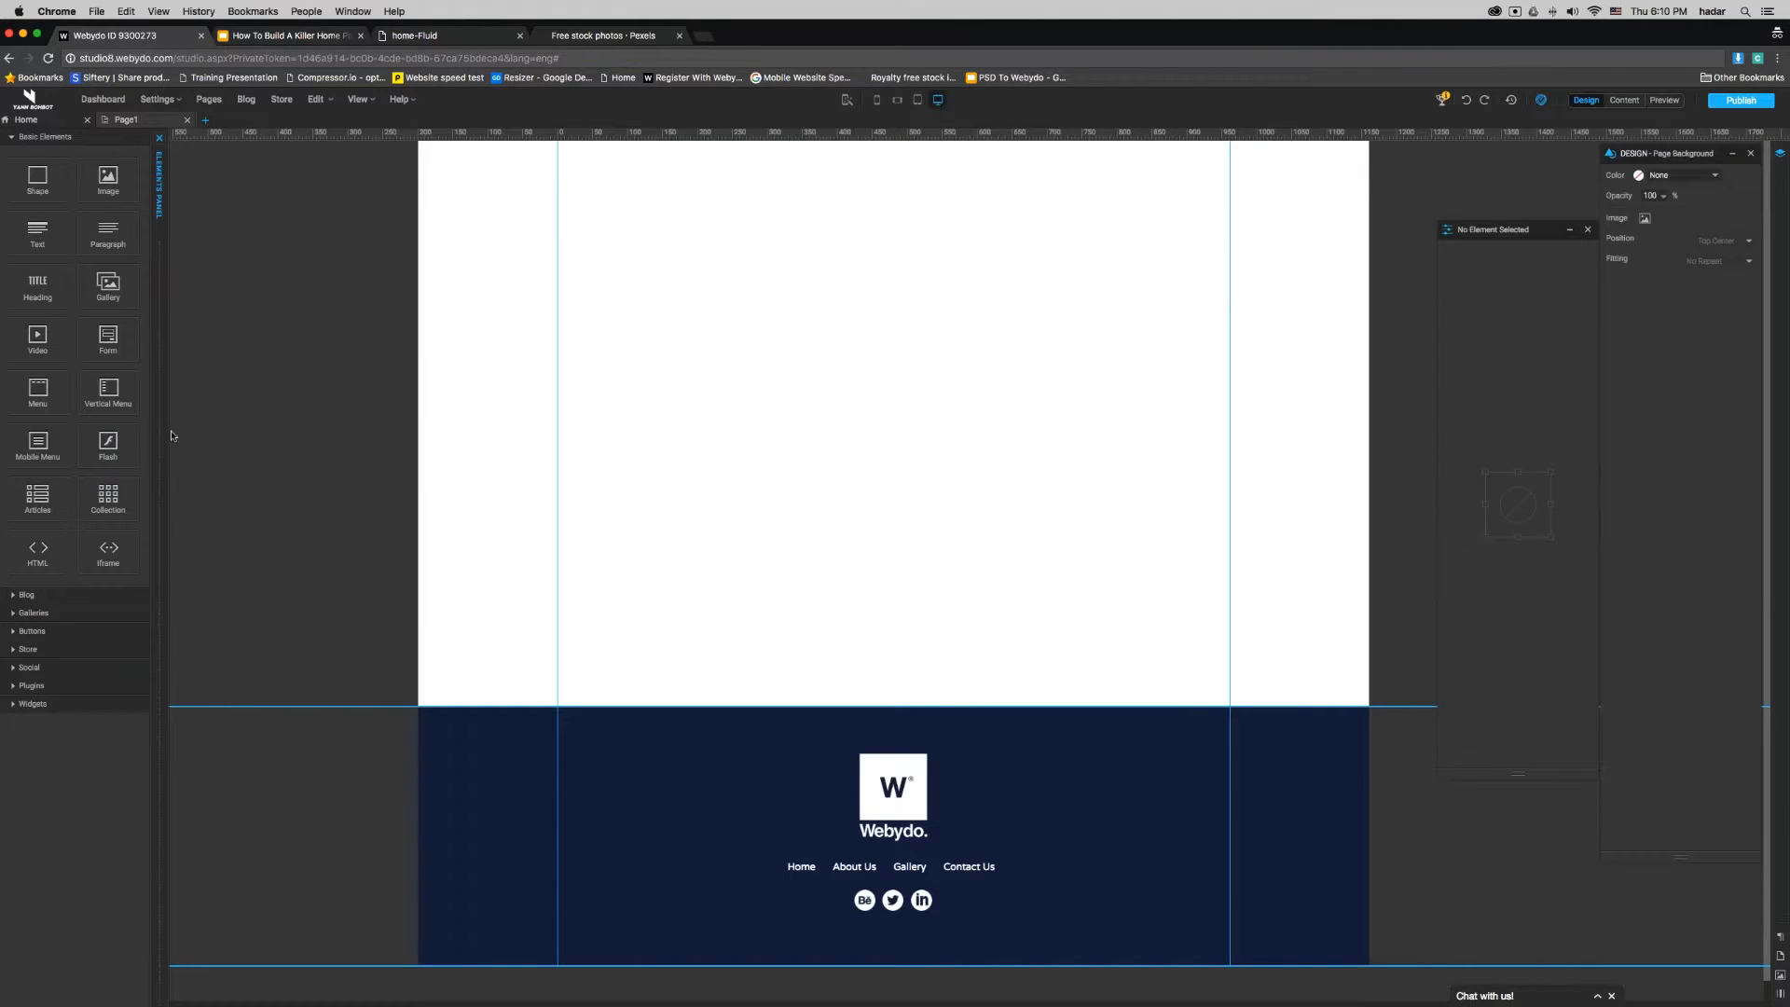
- Lengthen the blank page by moving the start of the footer down to about 2500 px
left_click(161, 442)
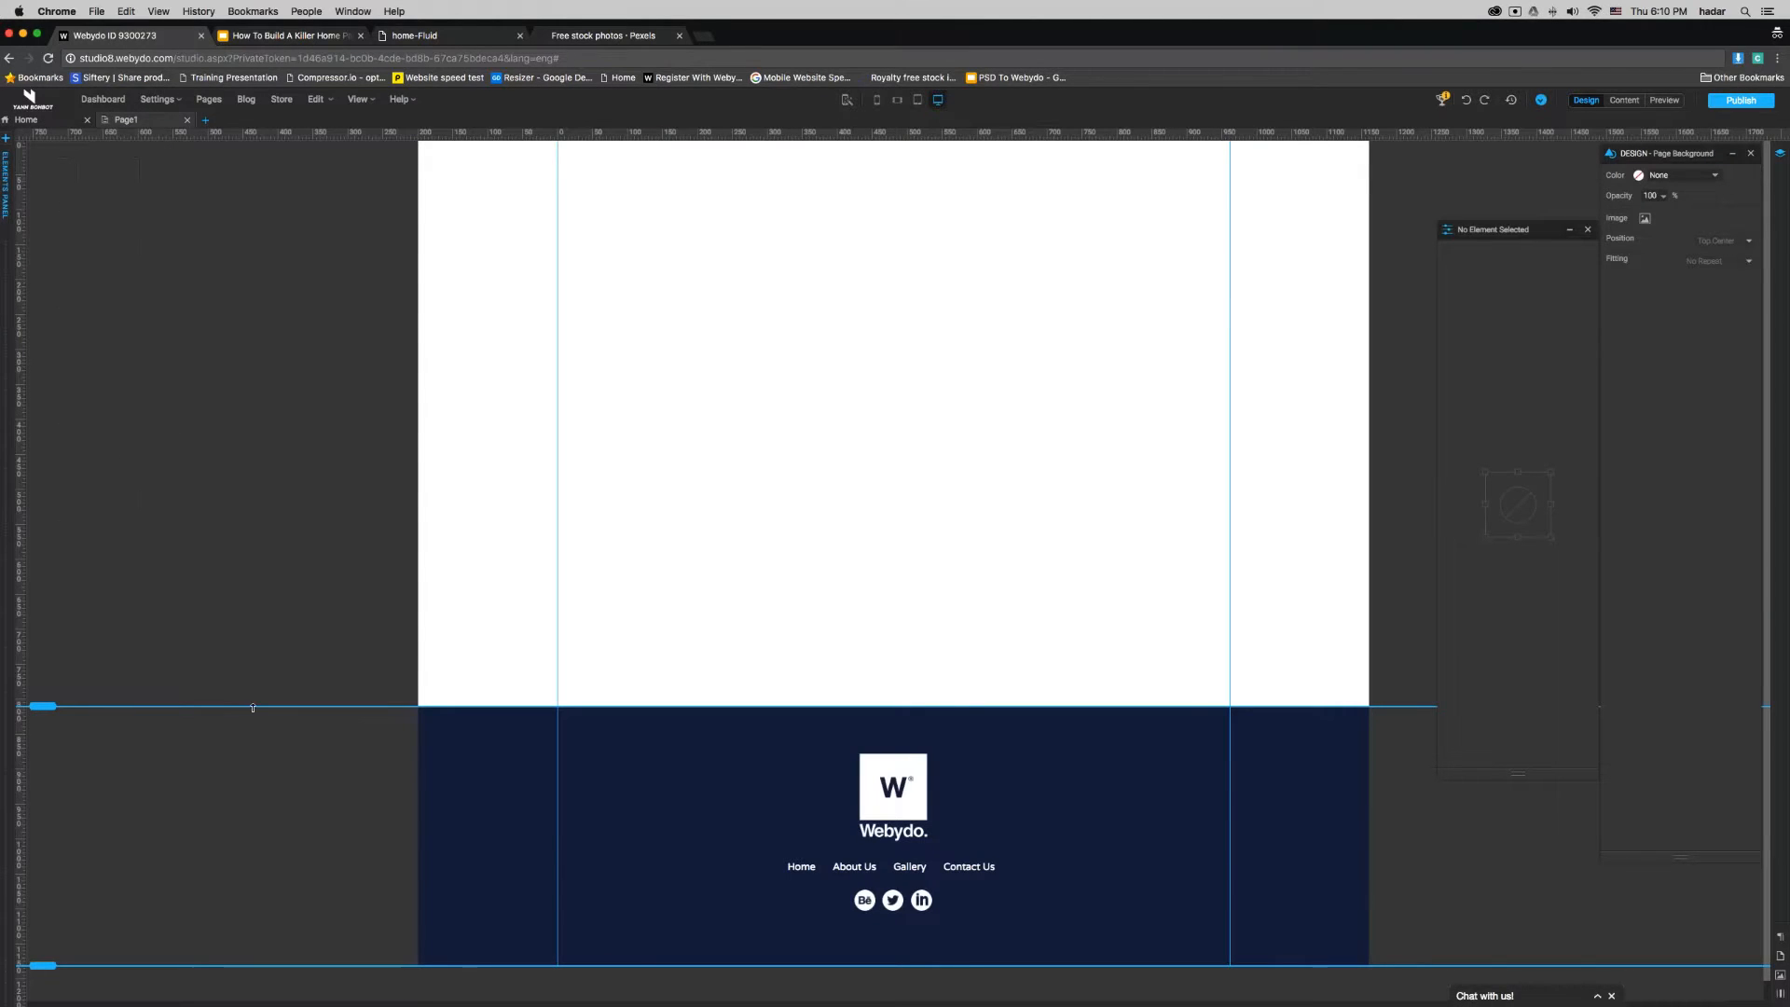
type("2500")
key("Return")
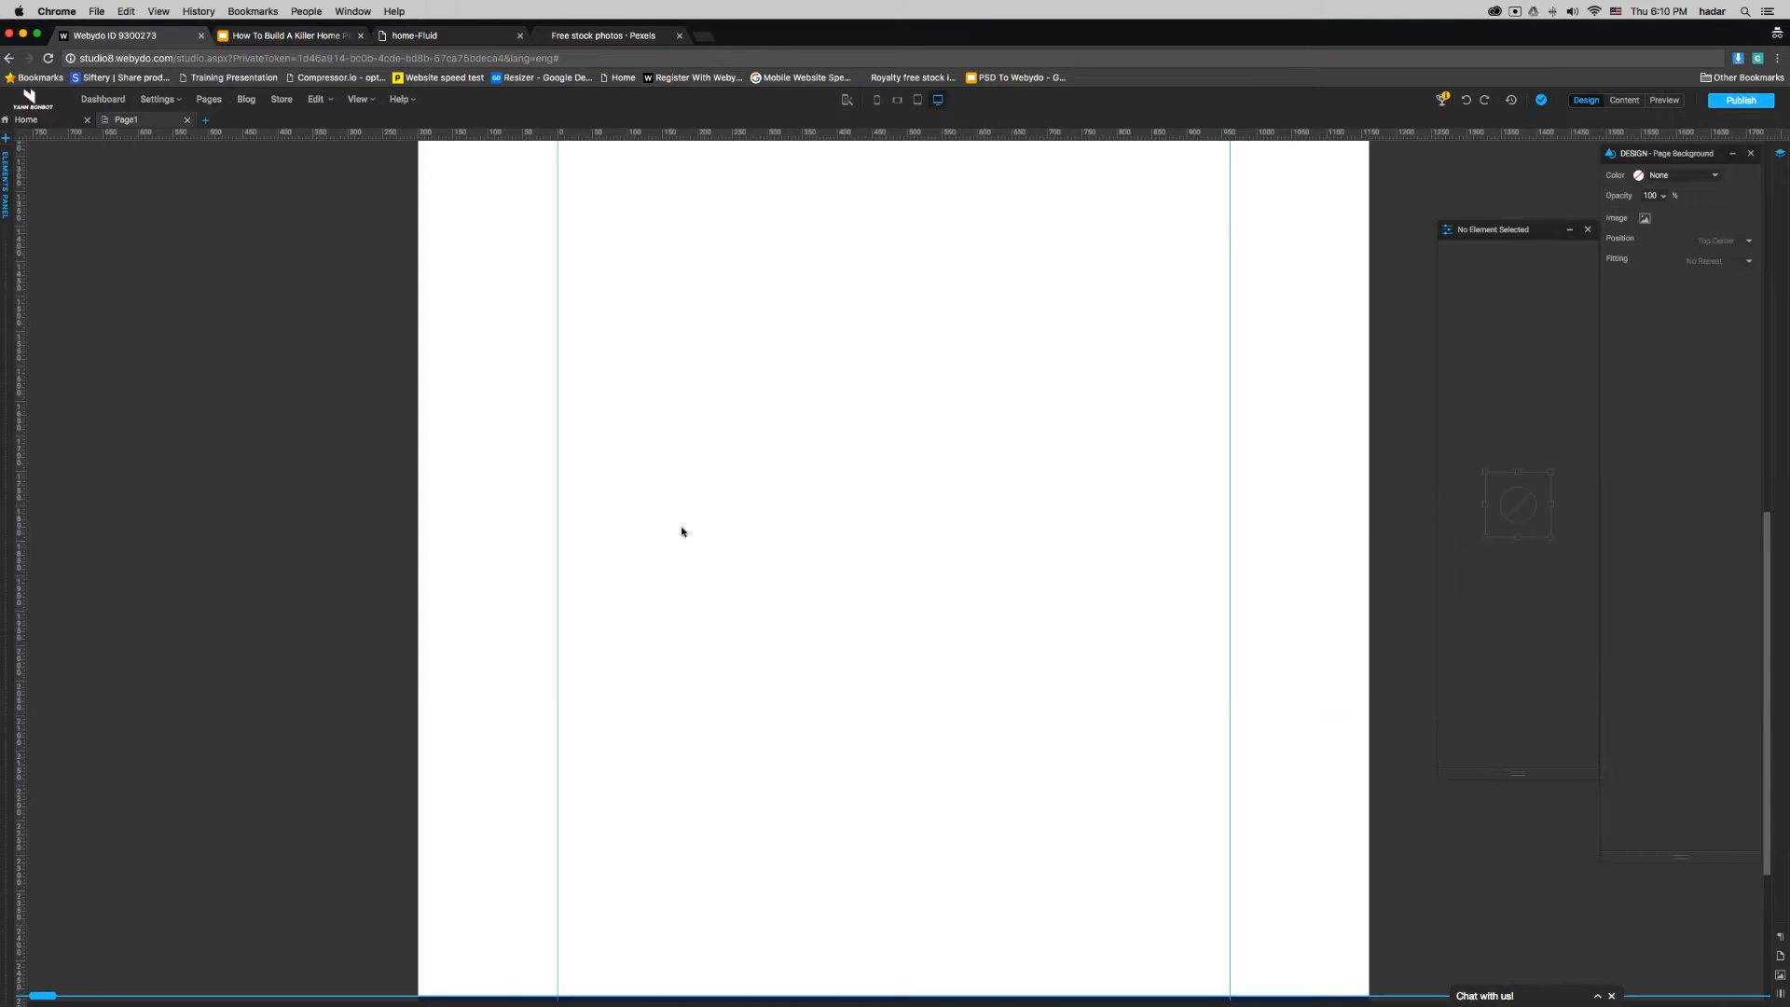
- Place a Shape element near the top of the page and fit it to the page width
left_click(5, 182)
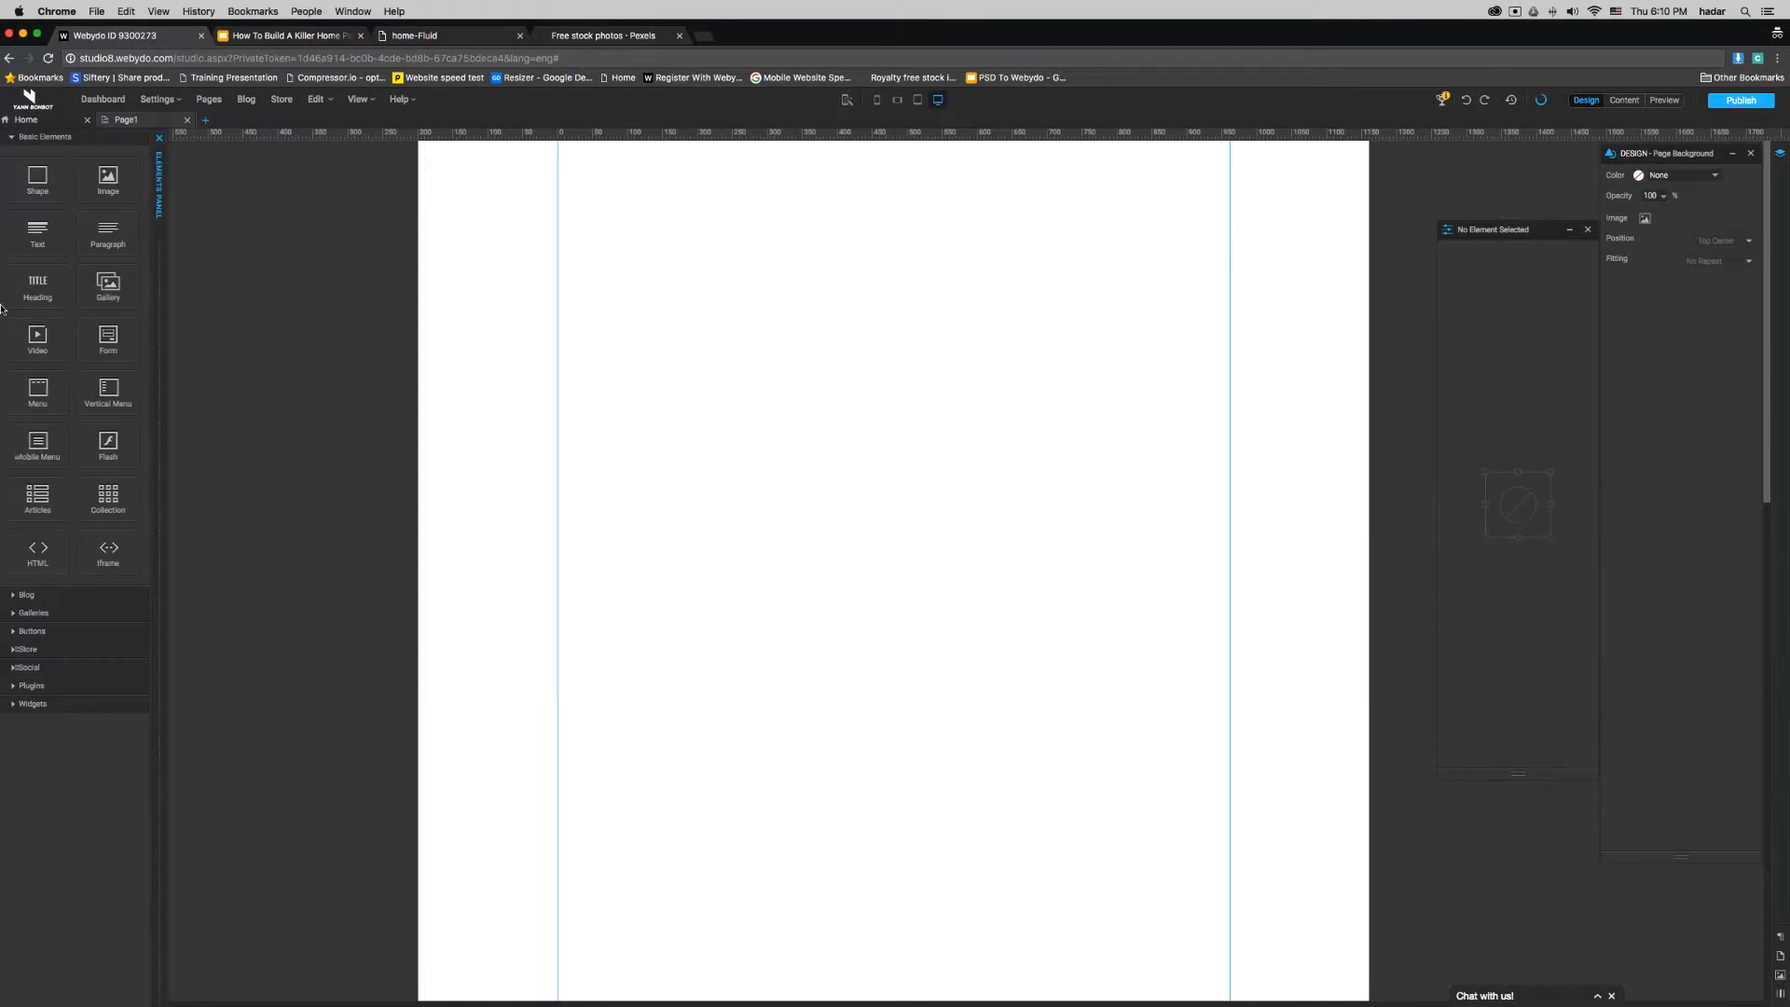
left_click_drag(211, 224, 607, 250)
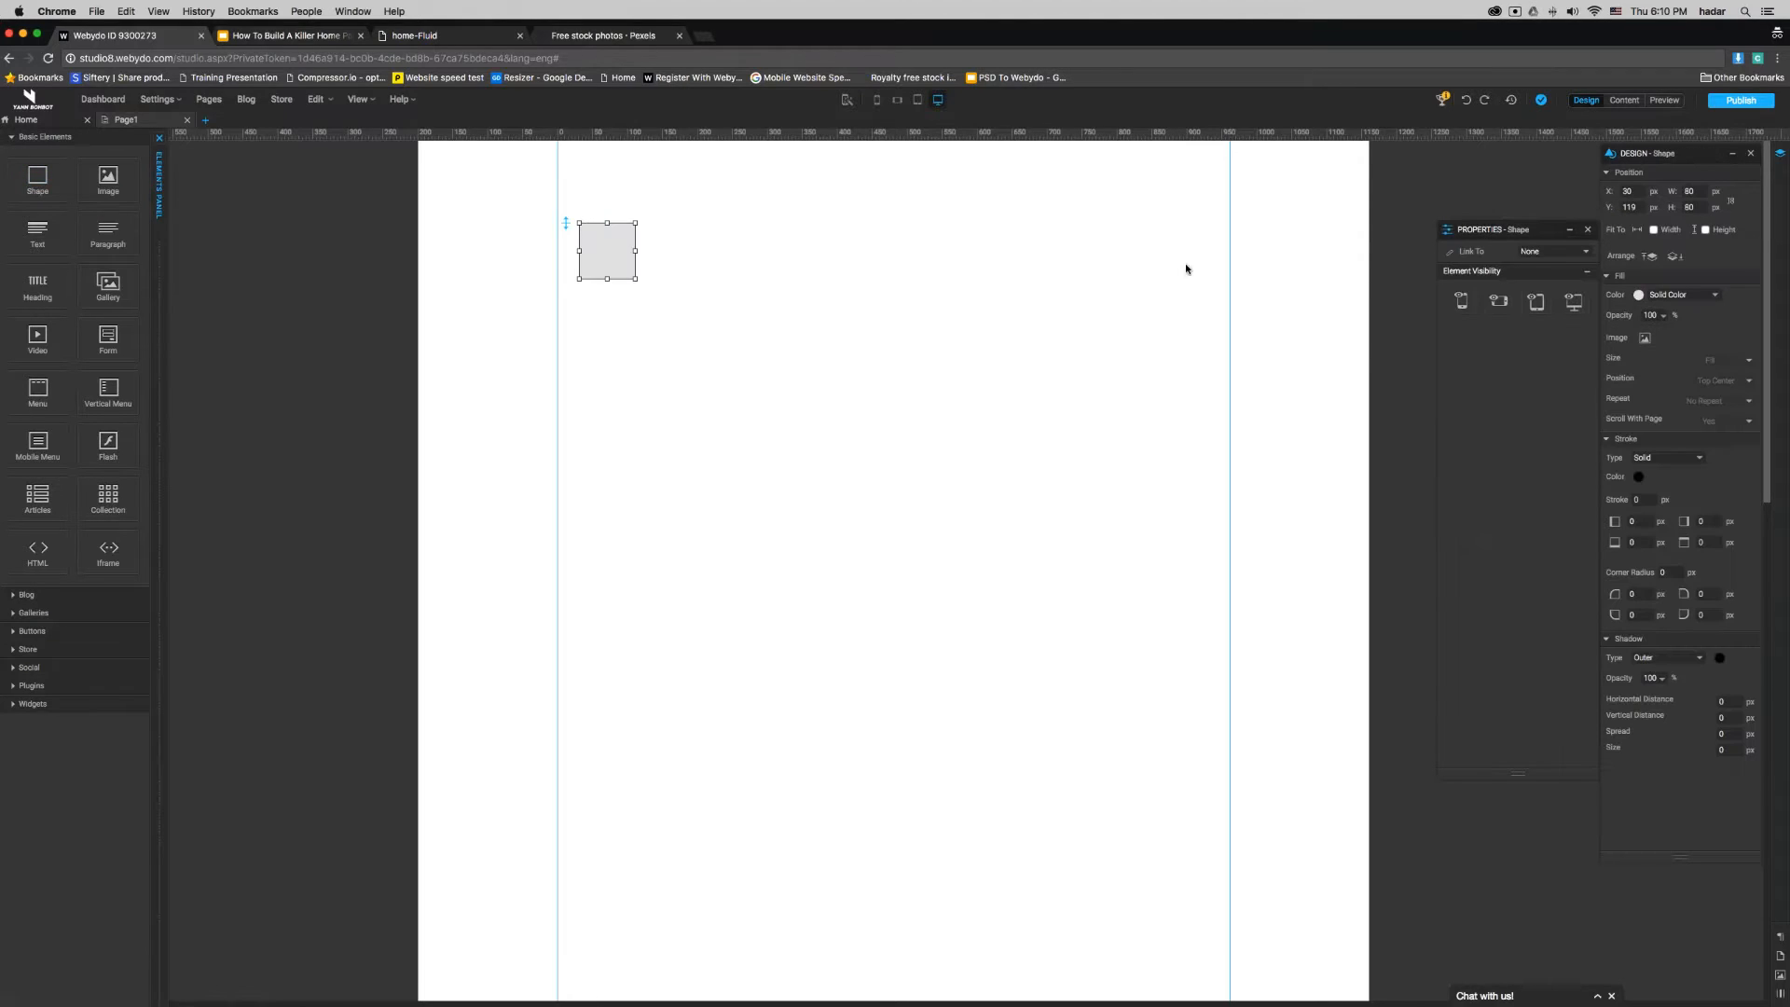
left_click(1654, 231)
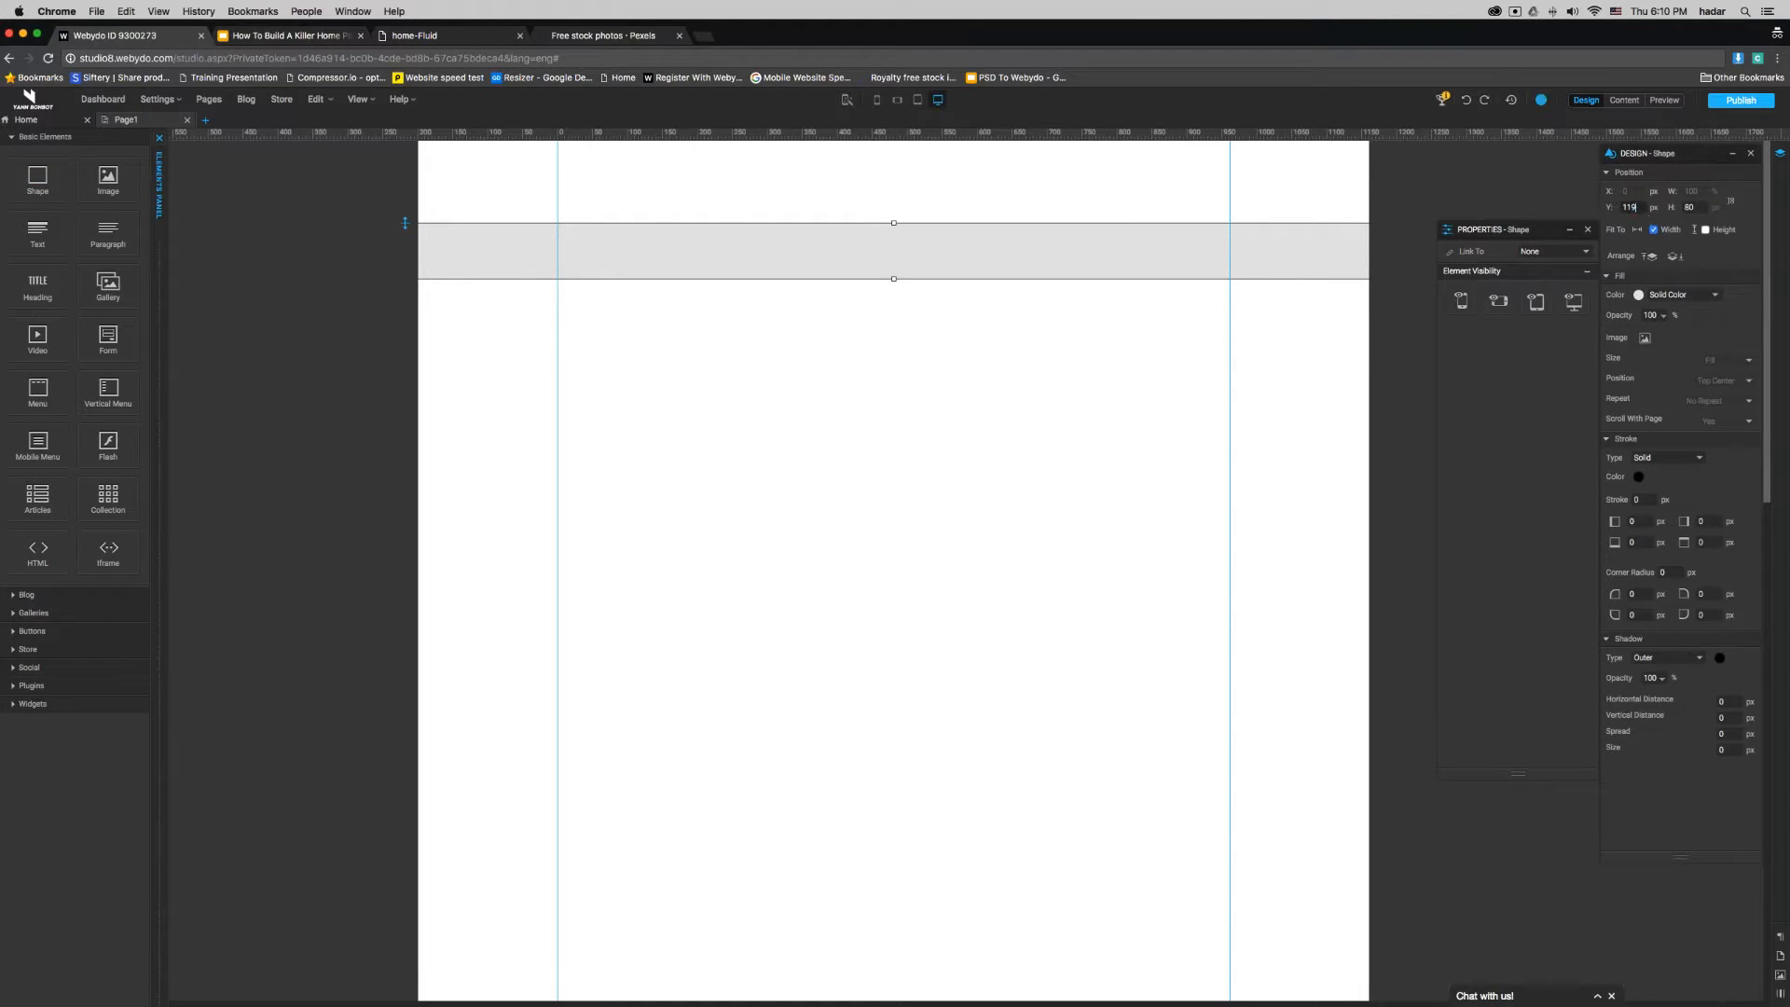
- Set the full-width shape's Y position to 0 px and its height to 800 px
double_click(1638, 207)
type("0")
key("Tab")
type("8")
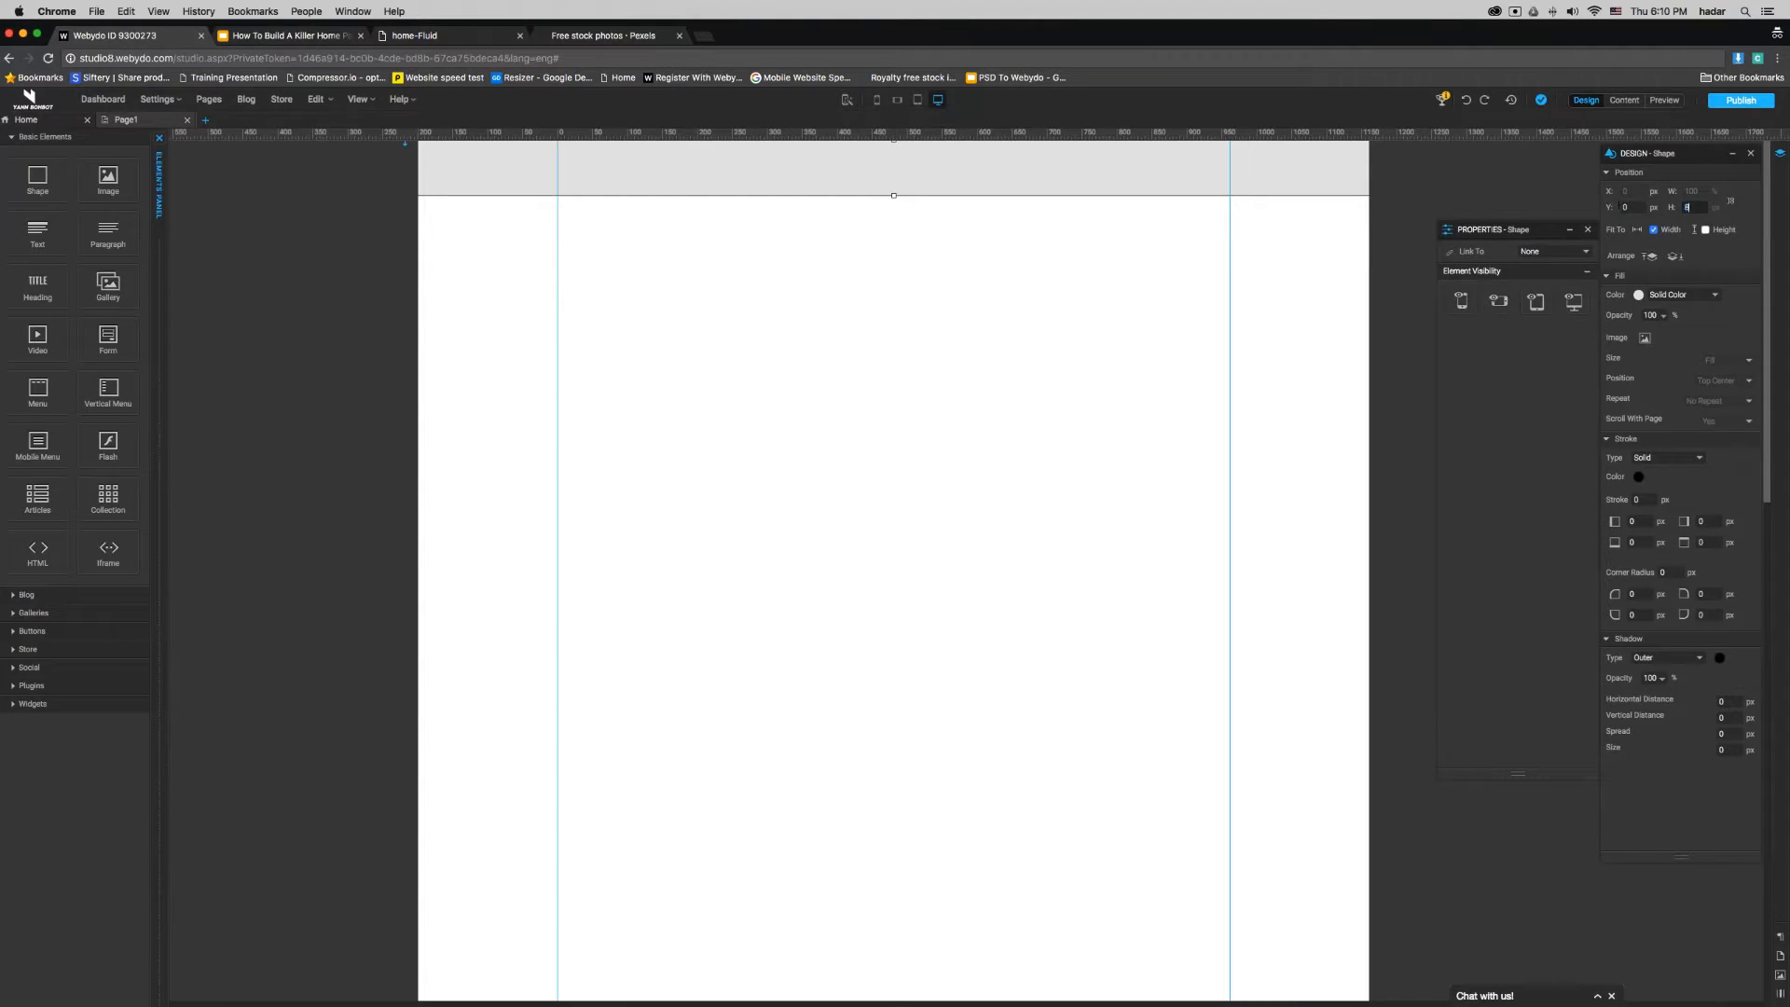
key("Return")
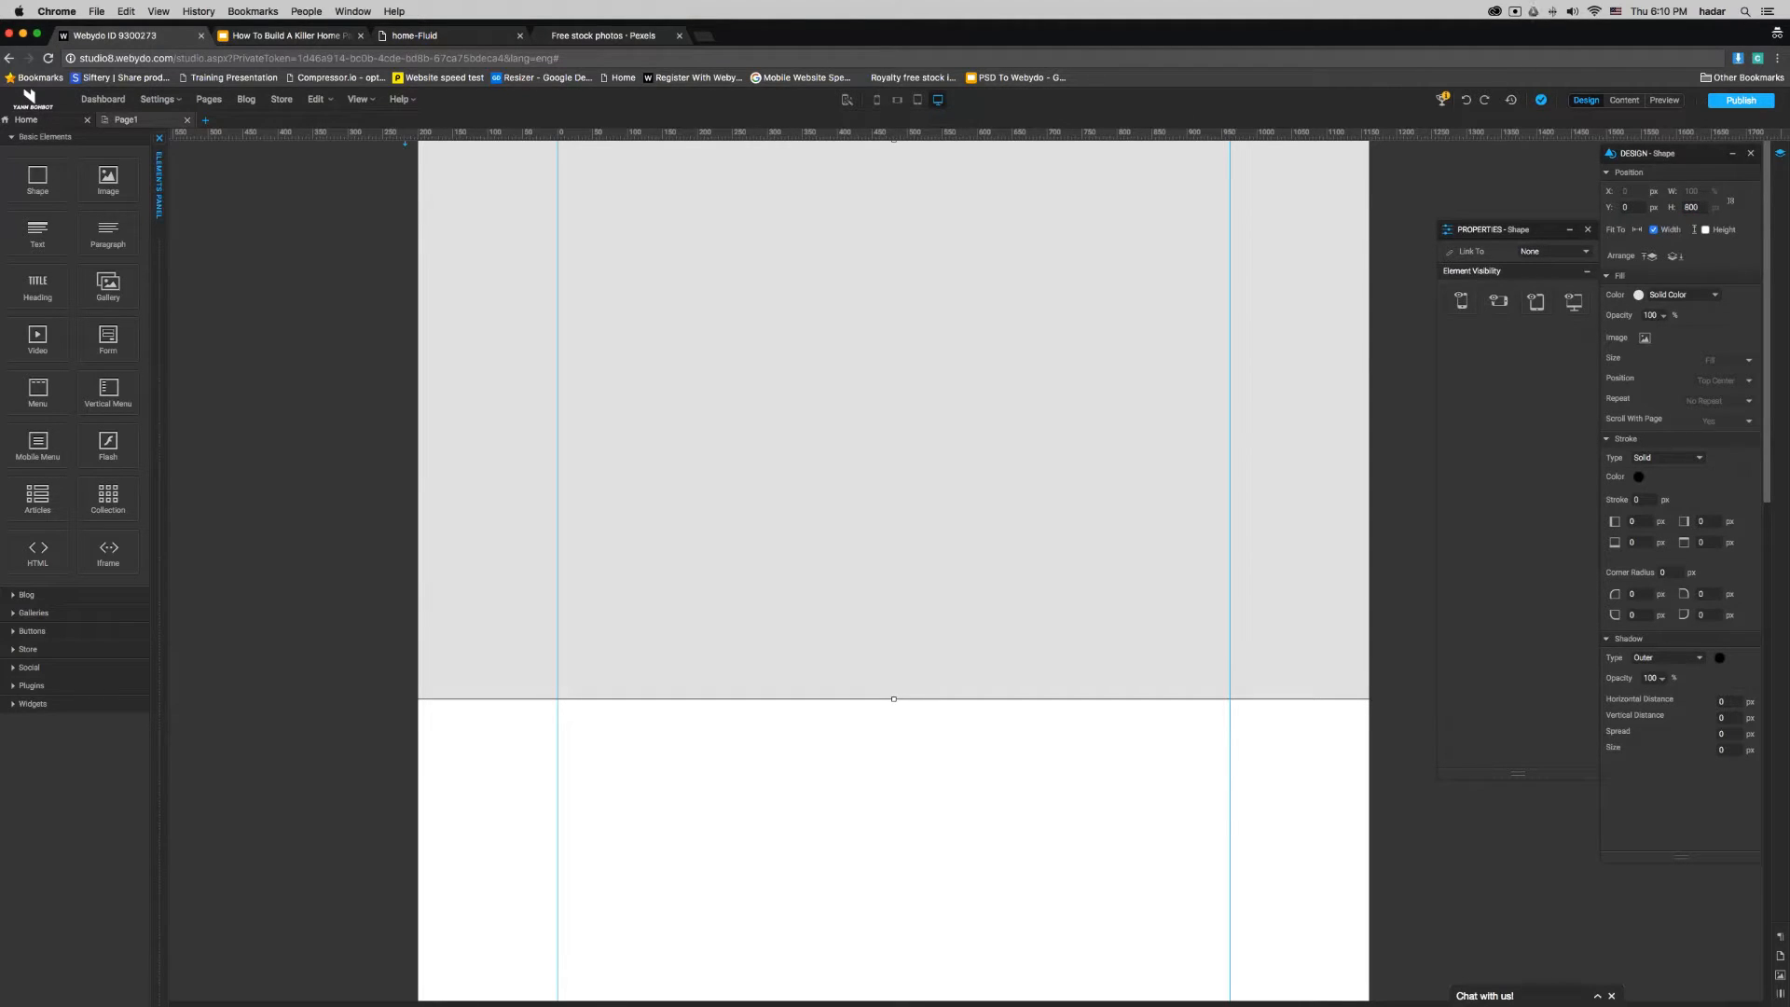
- Fill the banner shape with the background image uvr3.jpg from the Downloads folder
left_click(1645, 337)
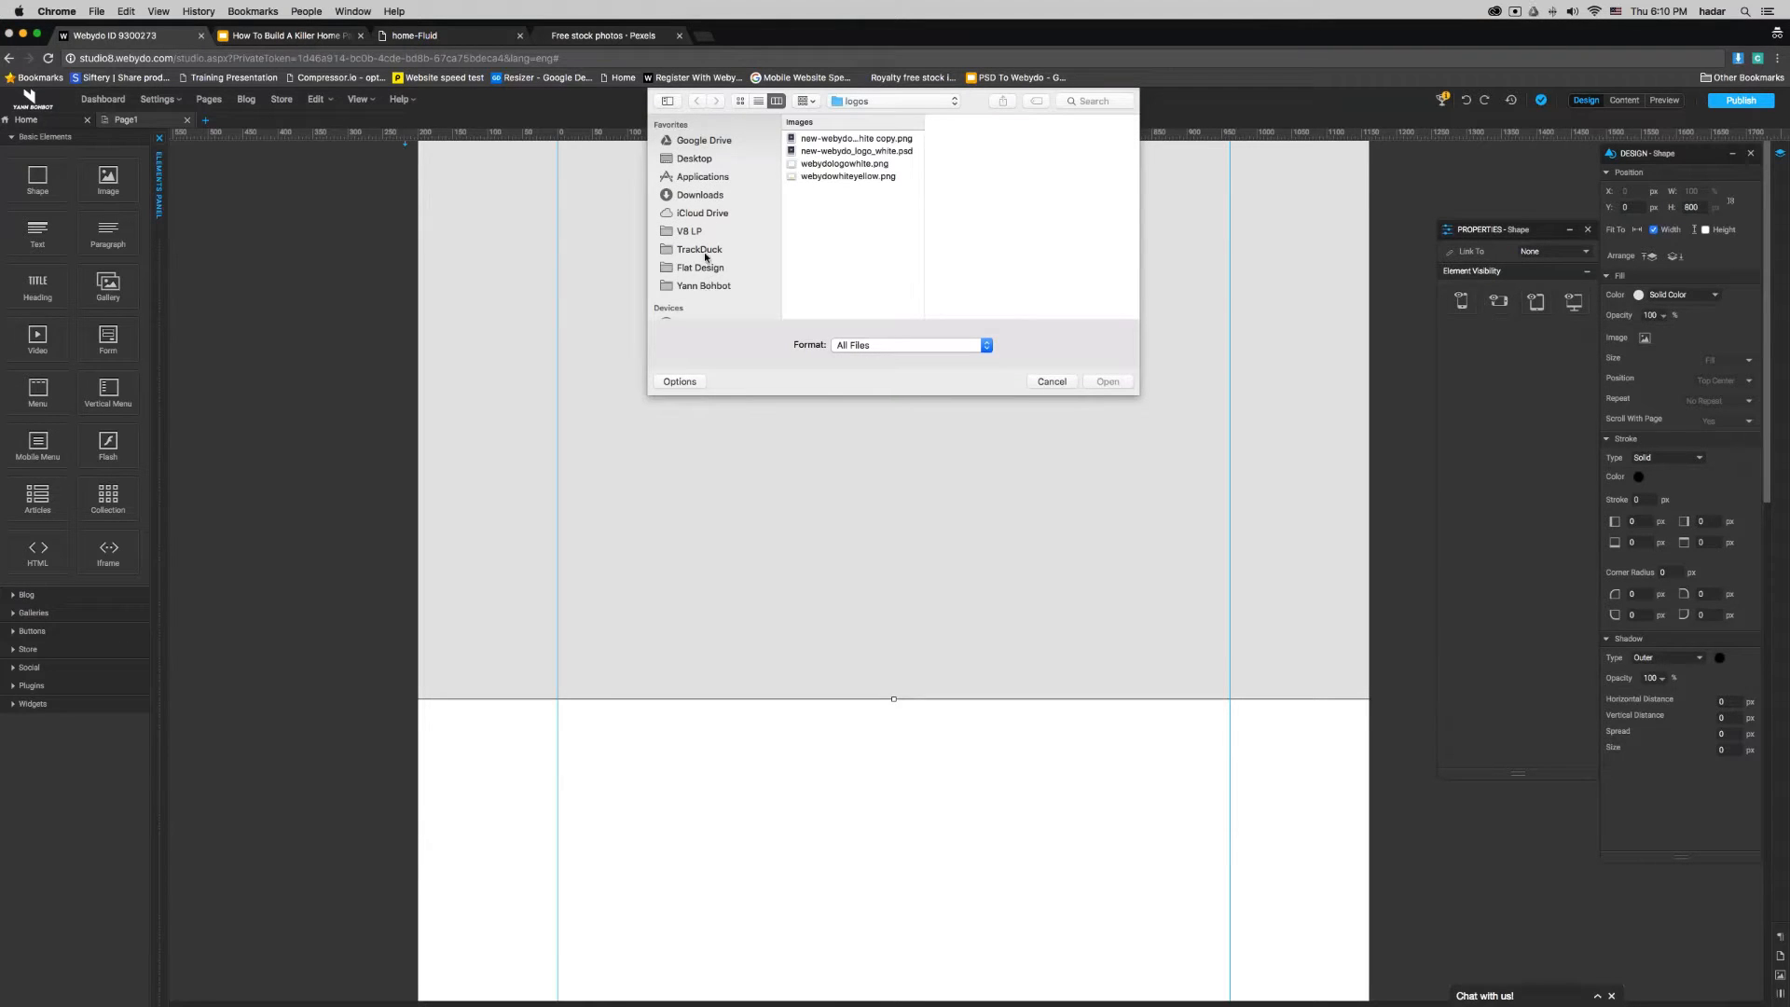
left_click(699, 195)
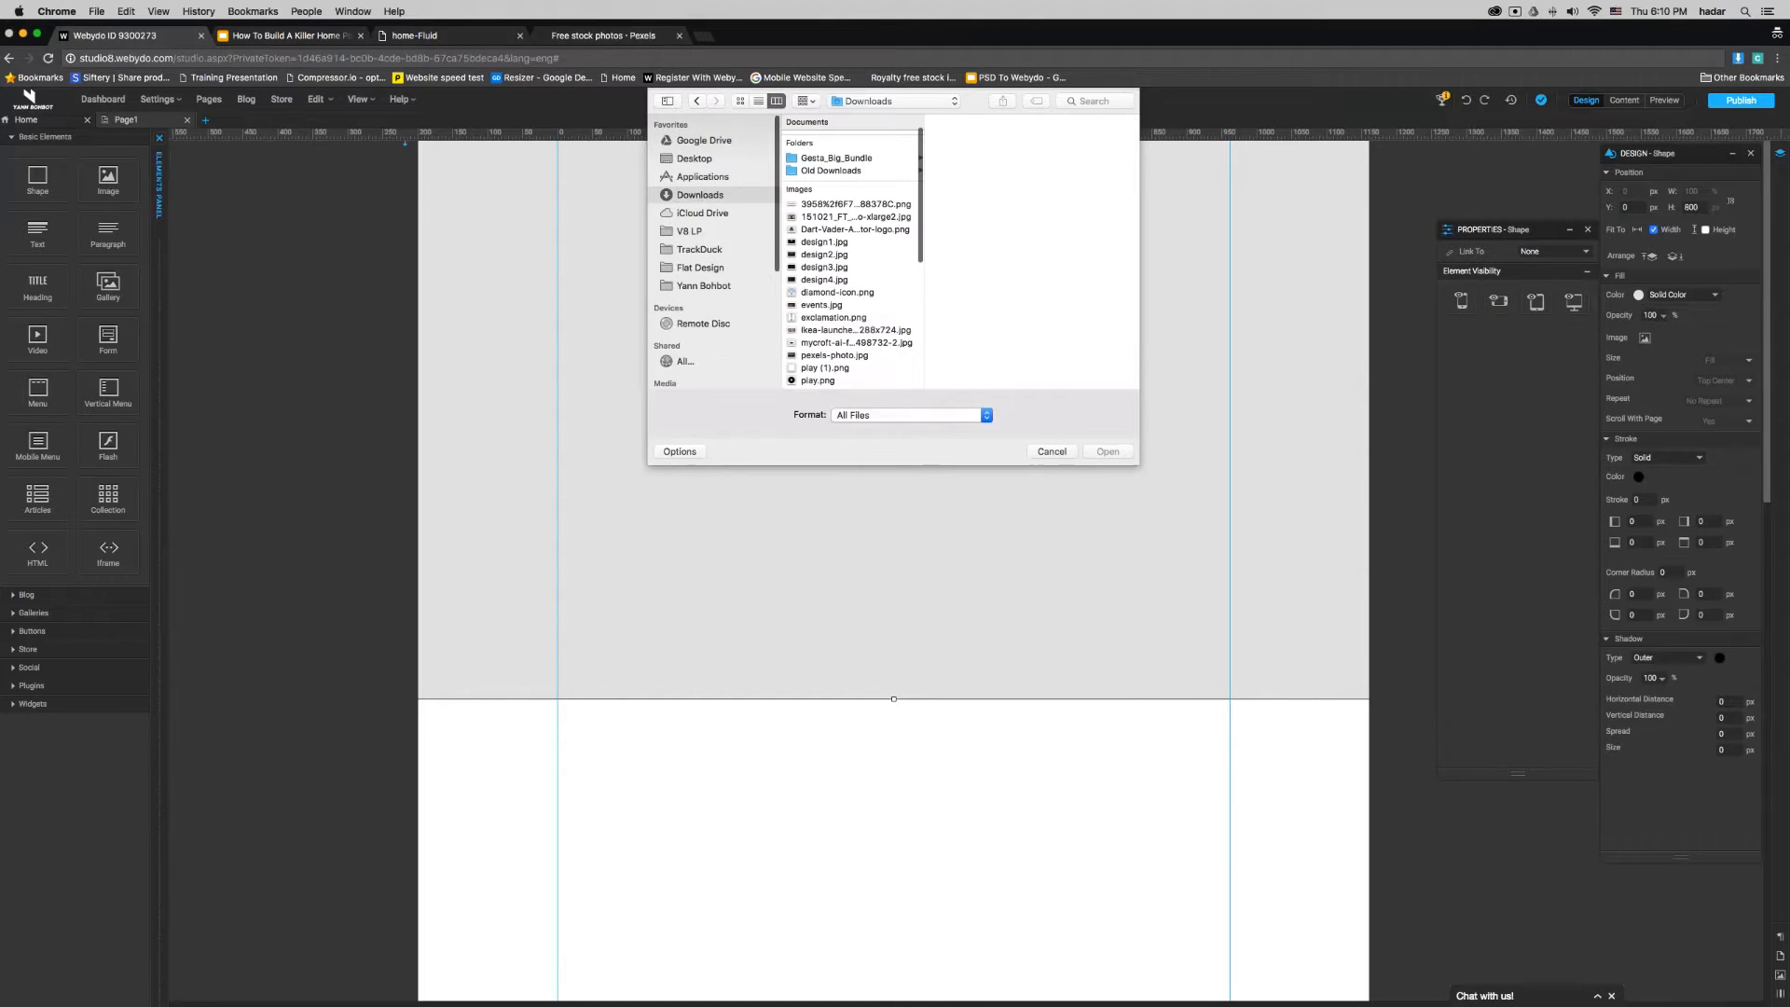
left_click(814, 357)
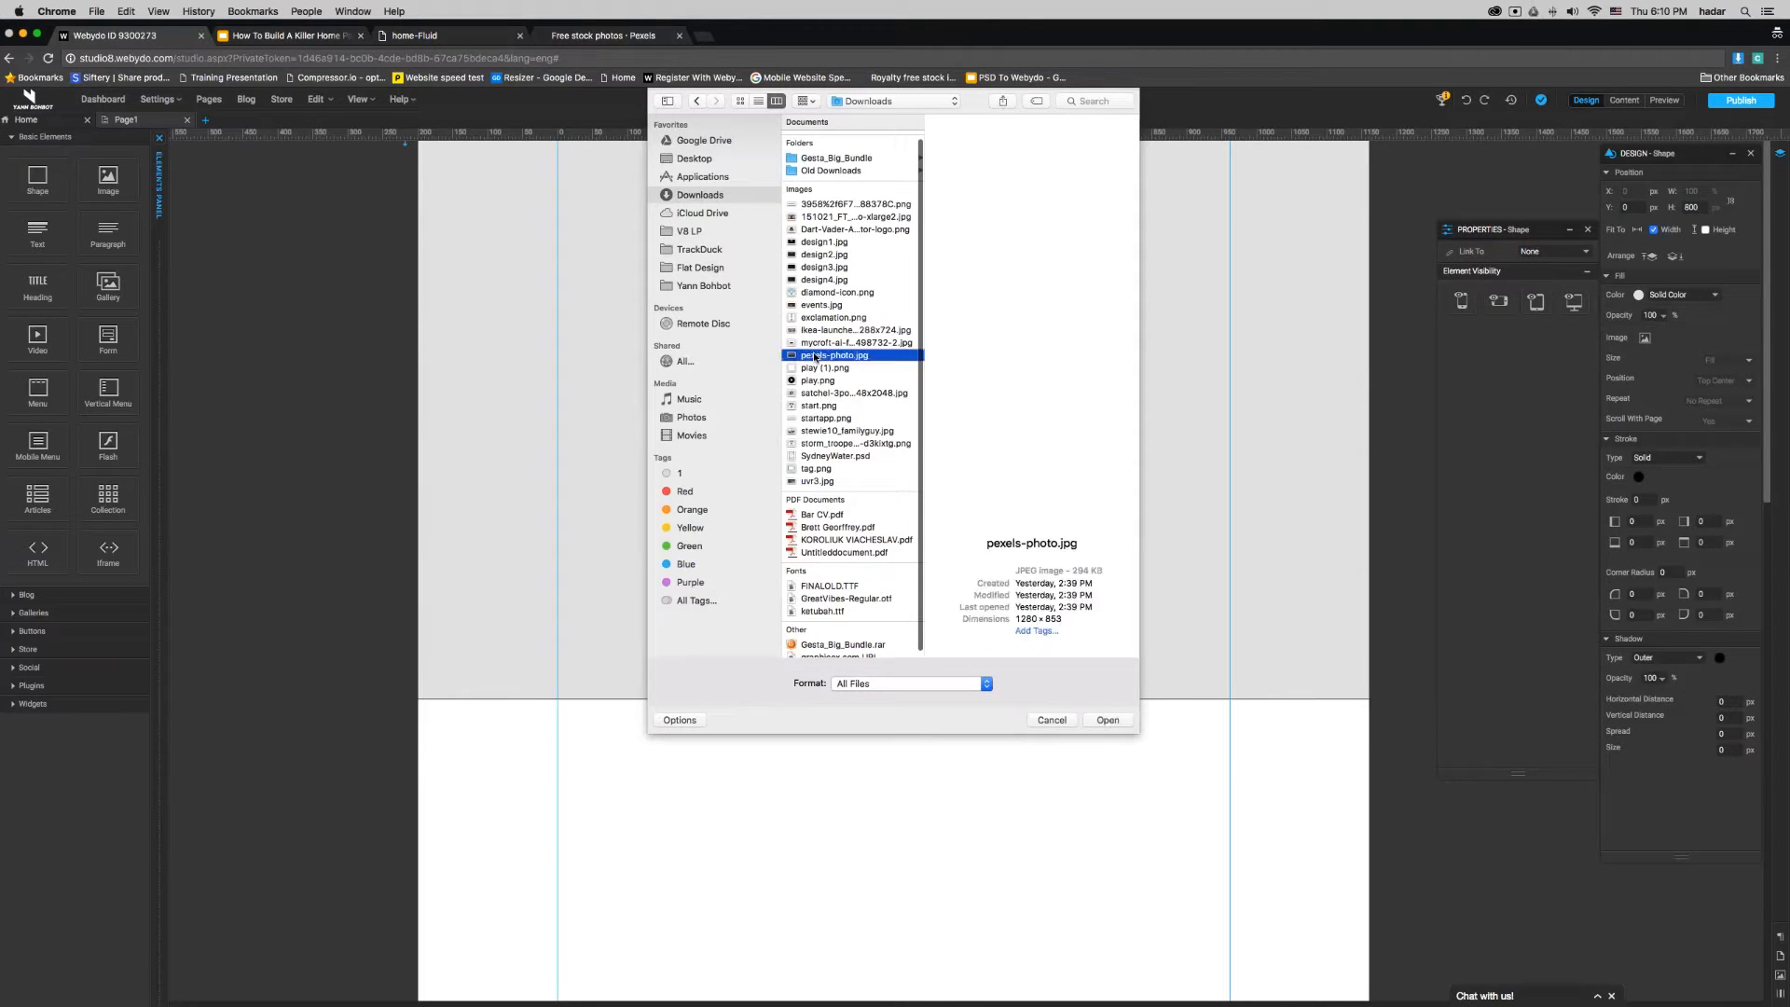
key("Up")
key("Up")
key("Up")
key("Up")
key("Up")
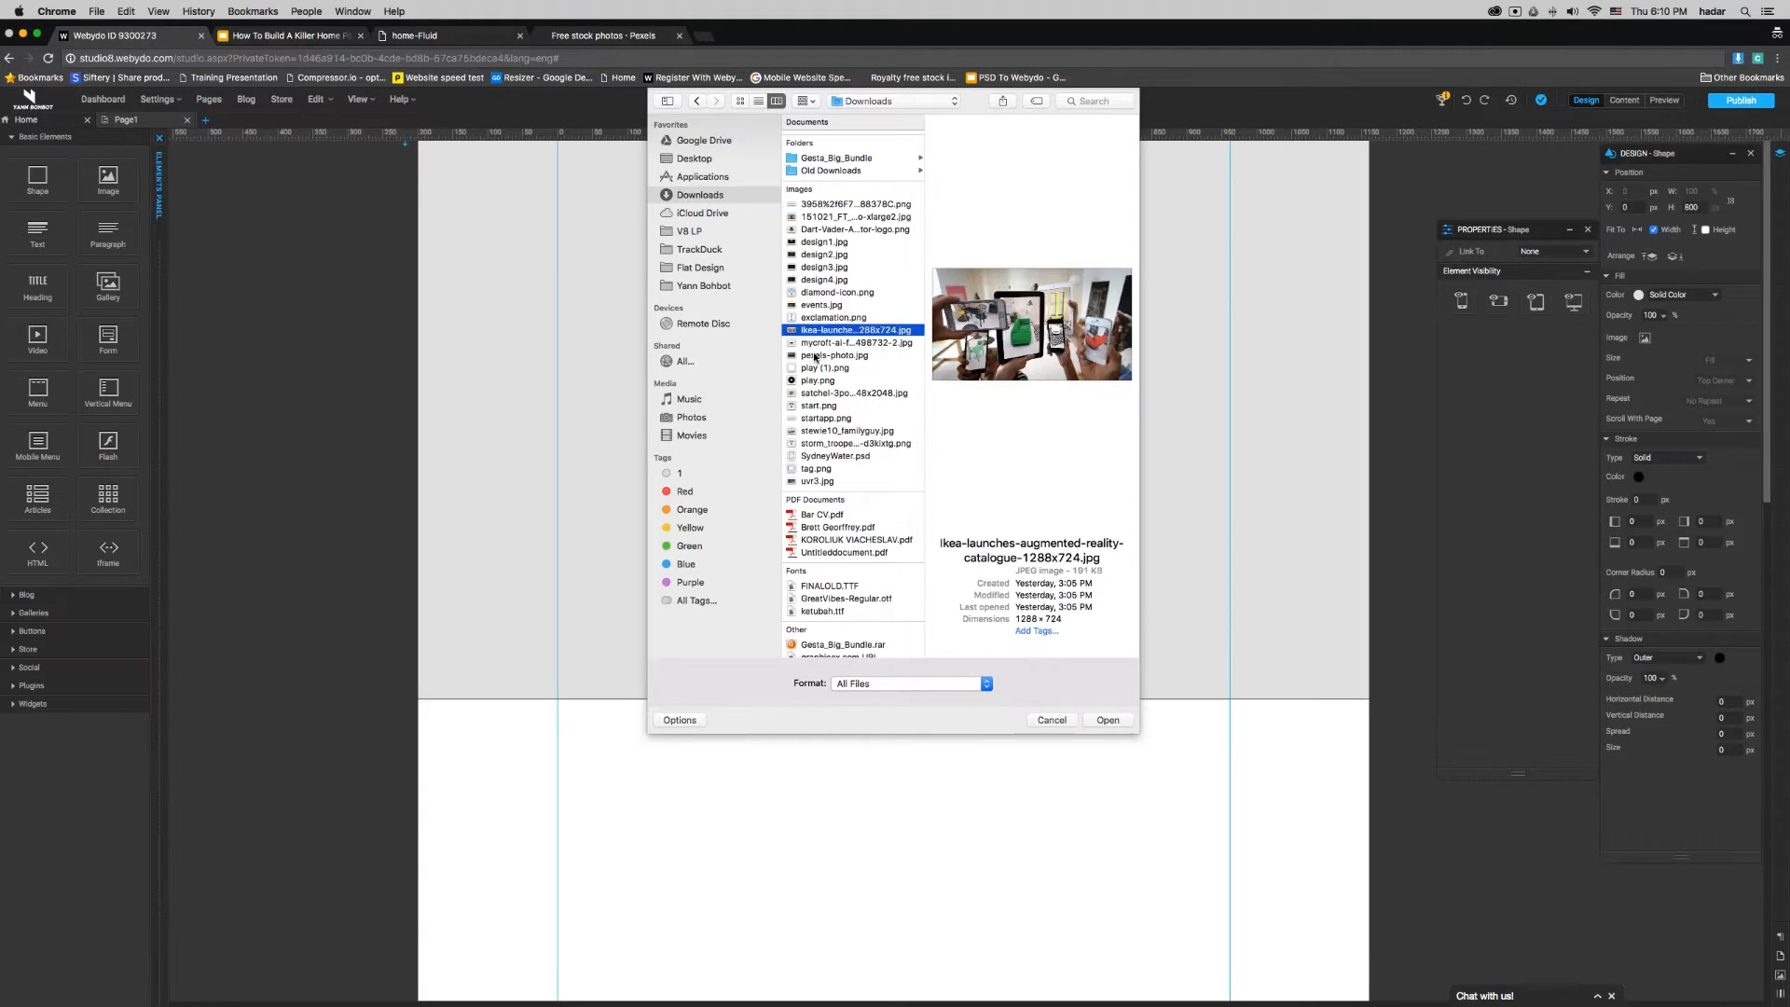
key("Up")
key("Up")
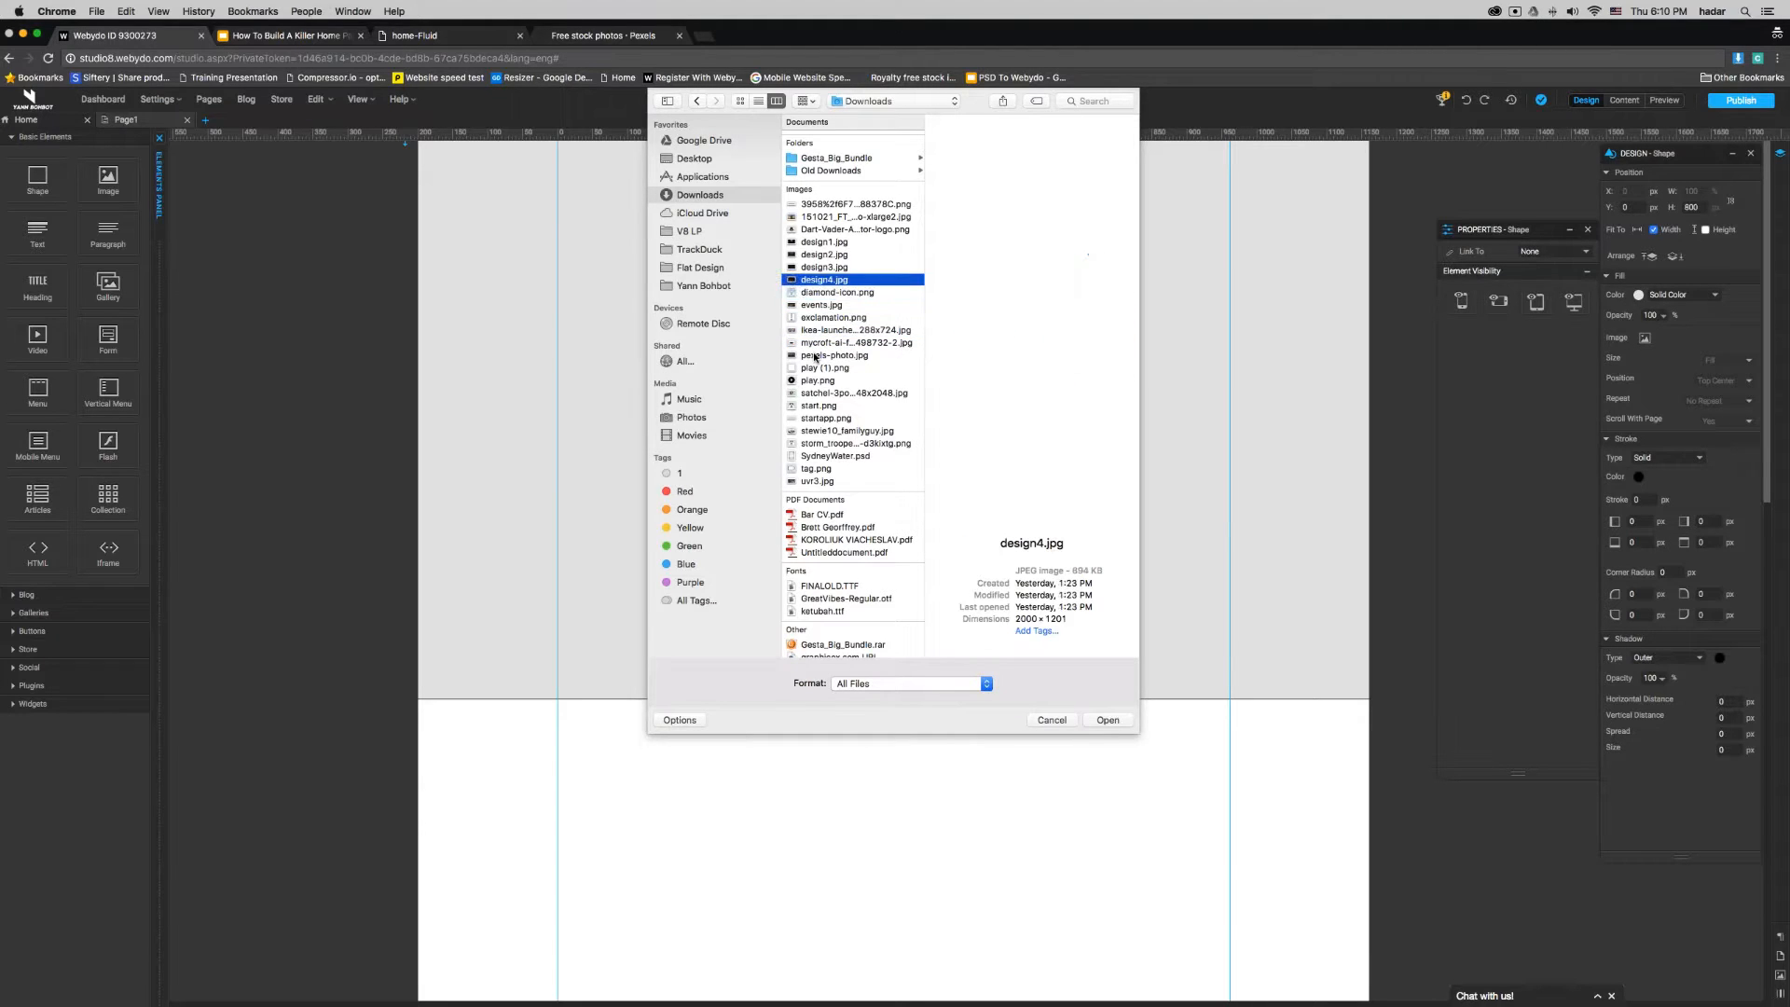
key("Up")
key("Up")
key("Up")
key("Up")
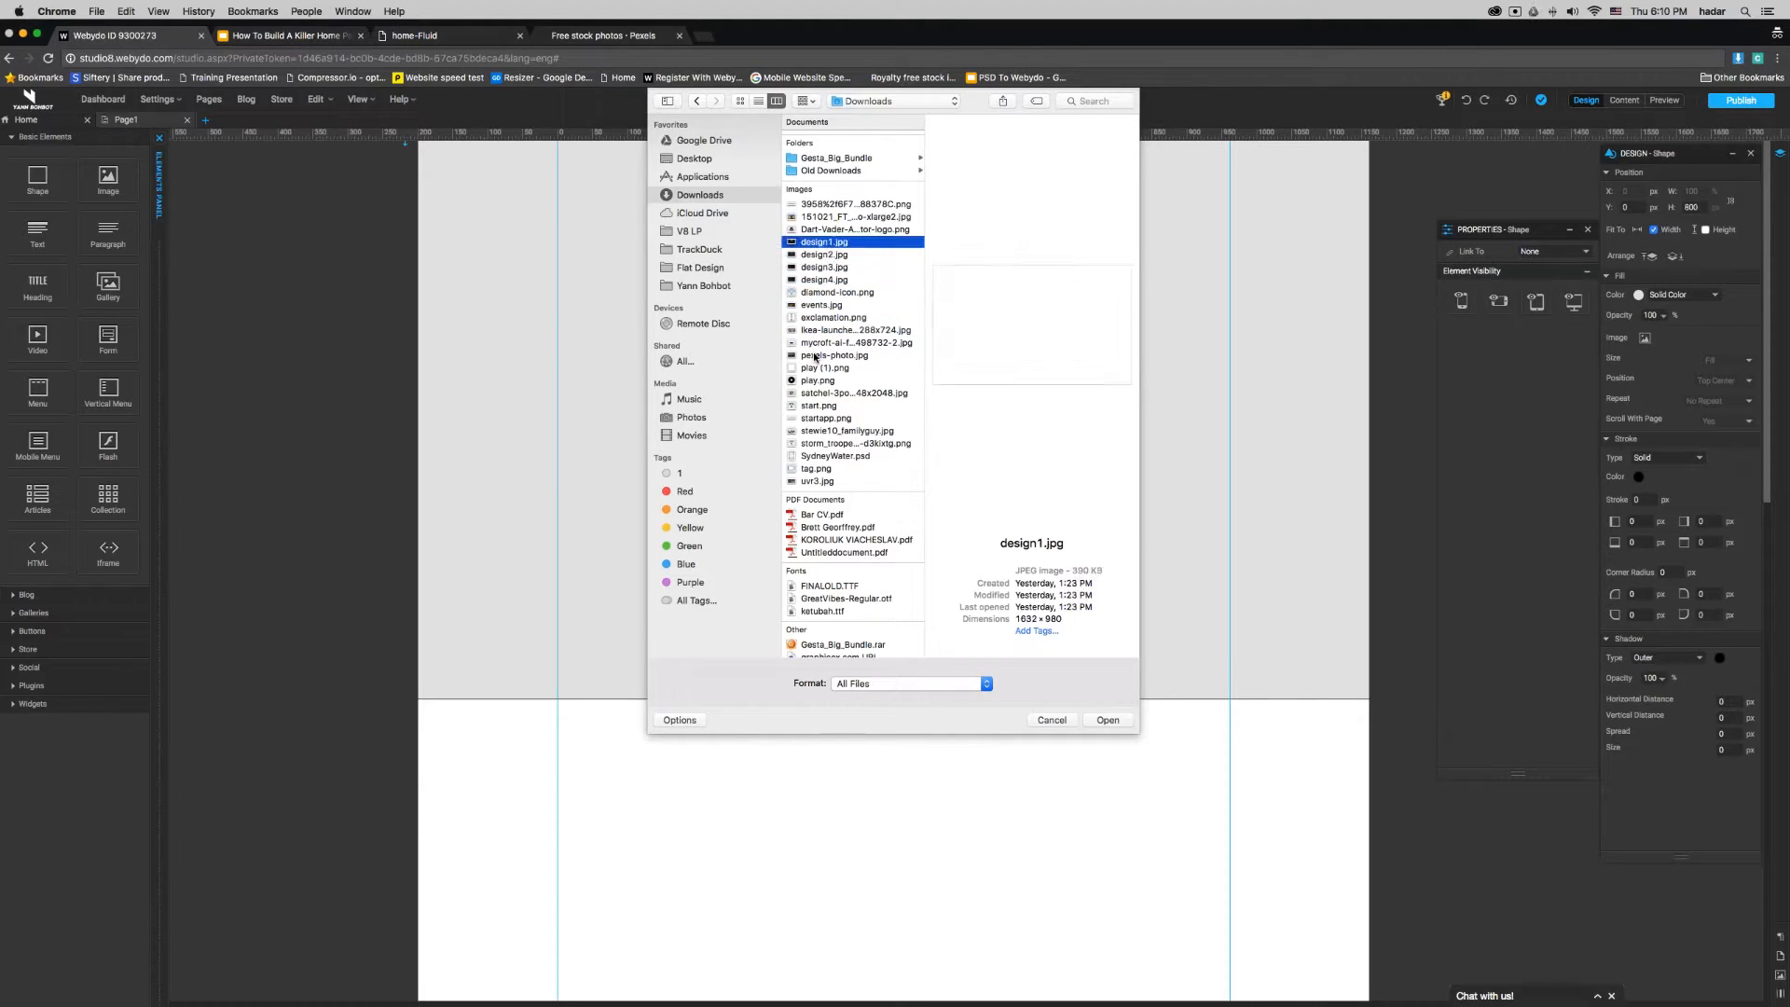
key("Up")
key("Up")
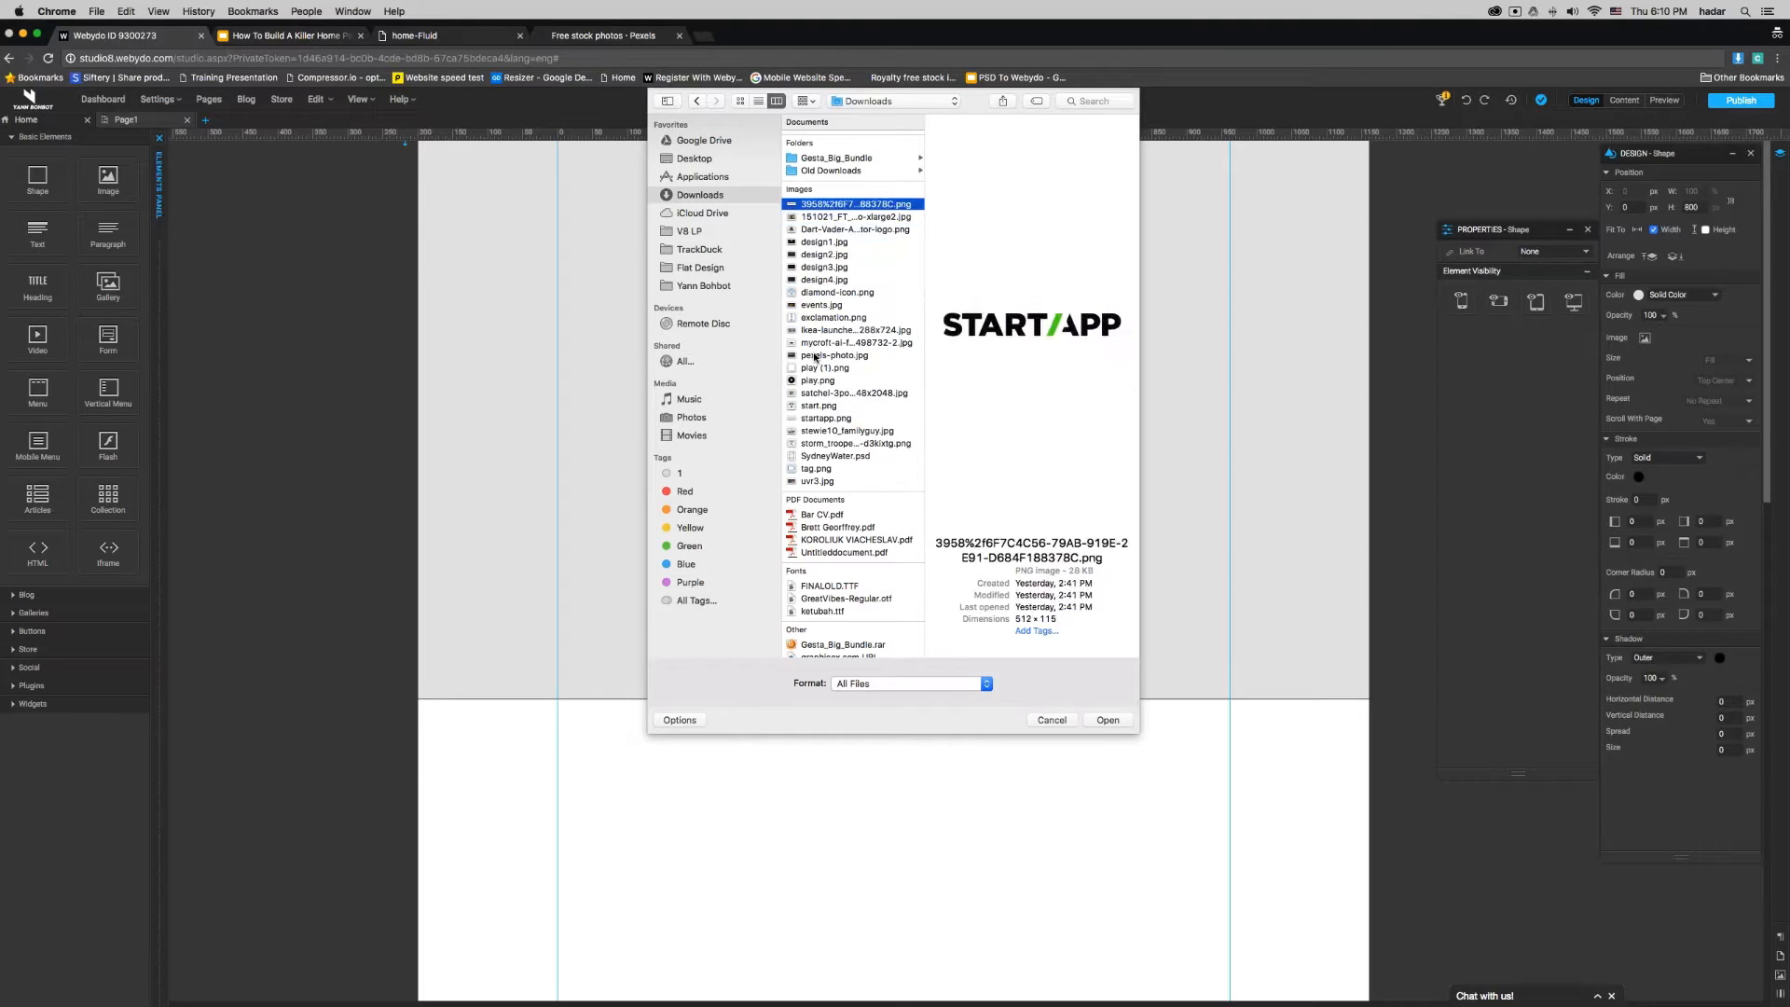
left_click(839, 481)
double_click(839, 481)
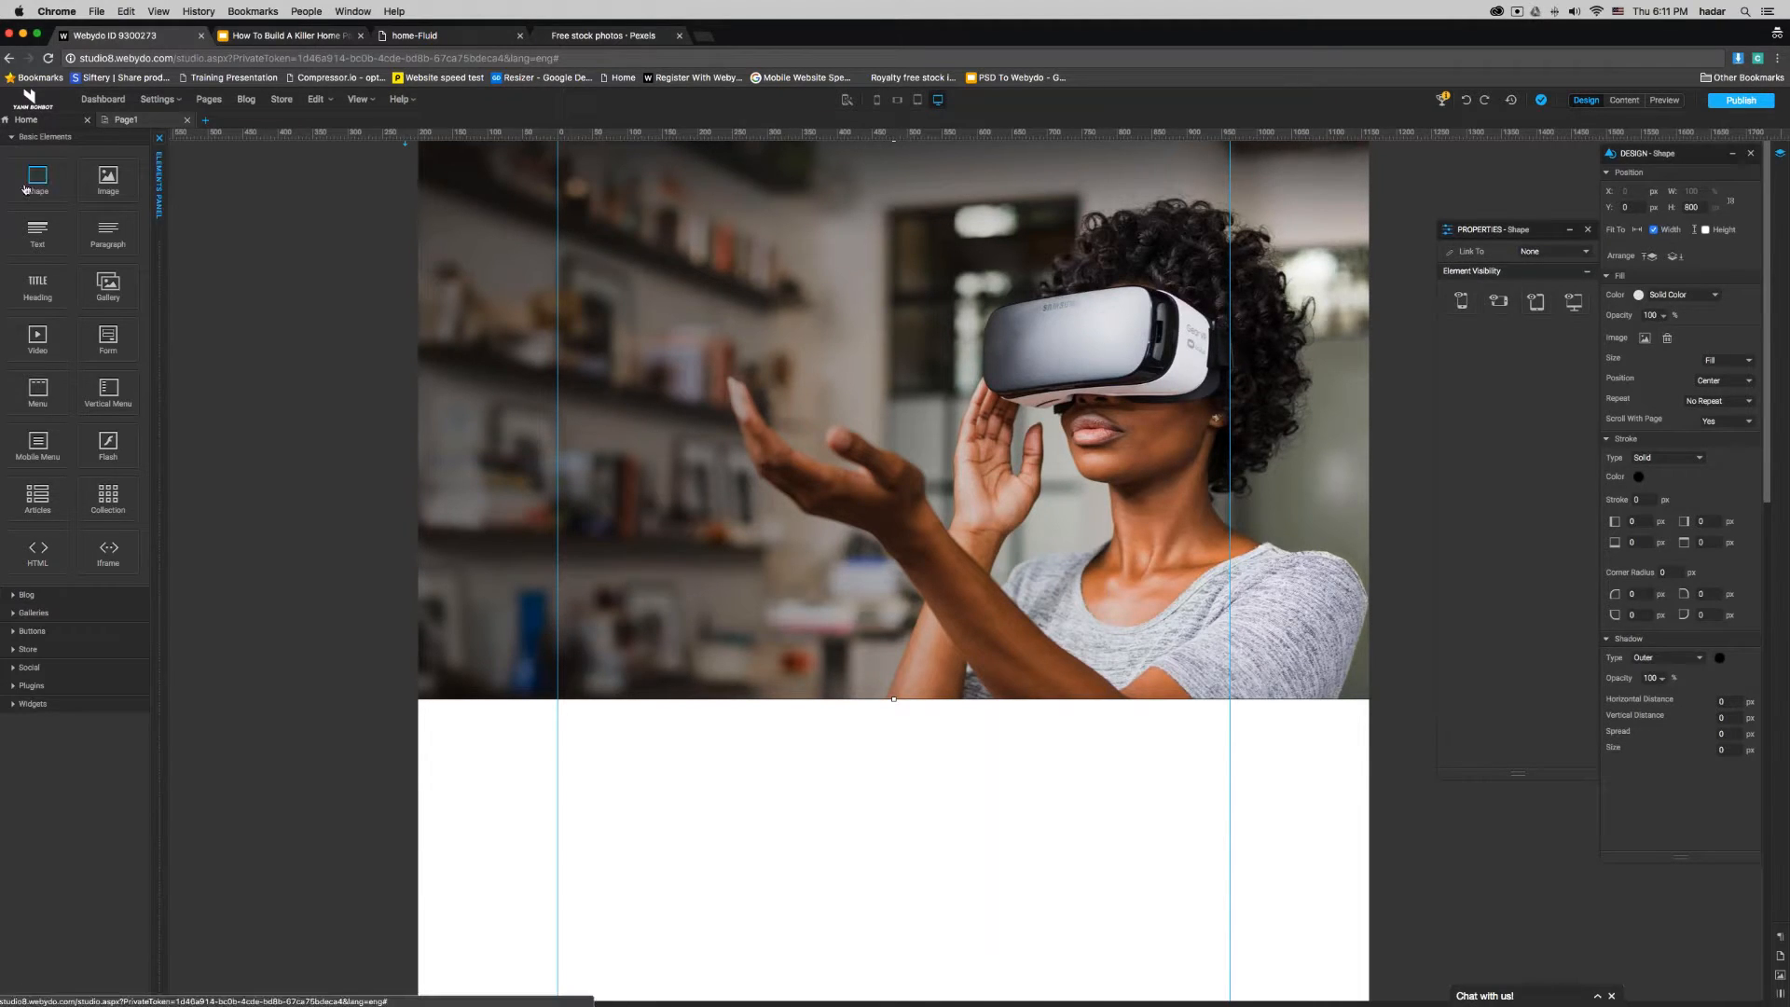
- Add a second shape over the banner image, fitted to the page width, with Y 0 px and height 800 px
left_click_drag(25, 188, 812, 345)
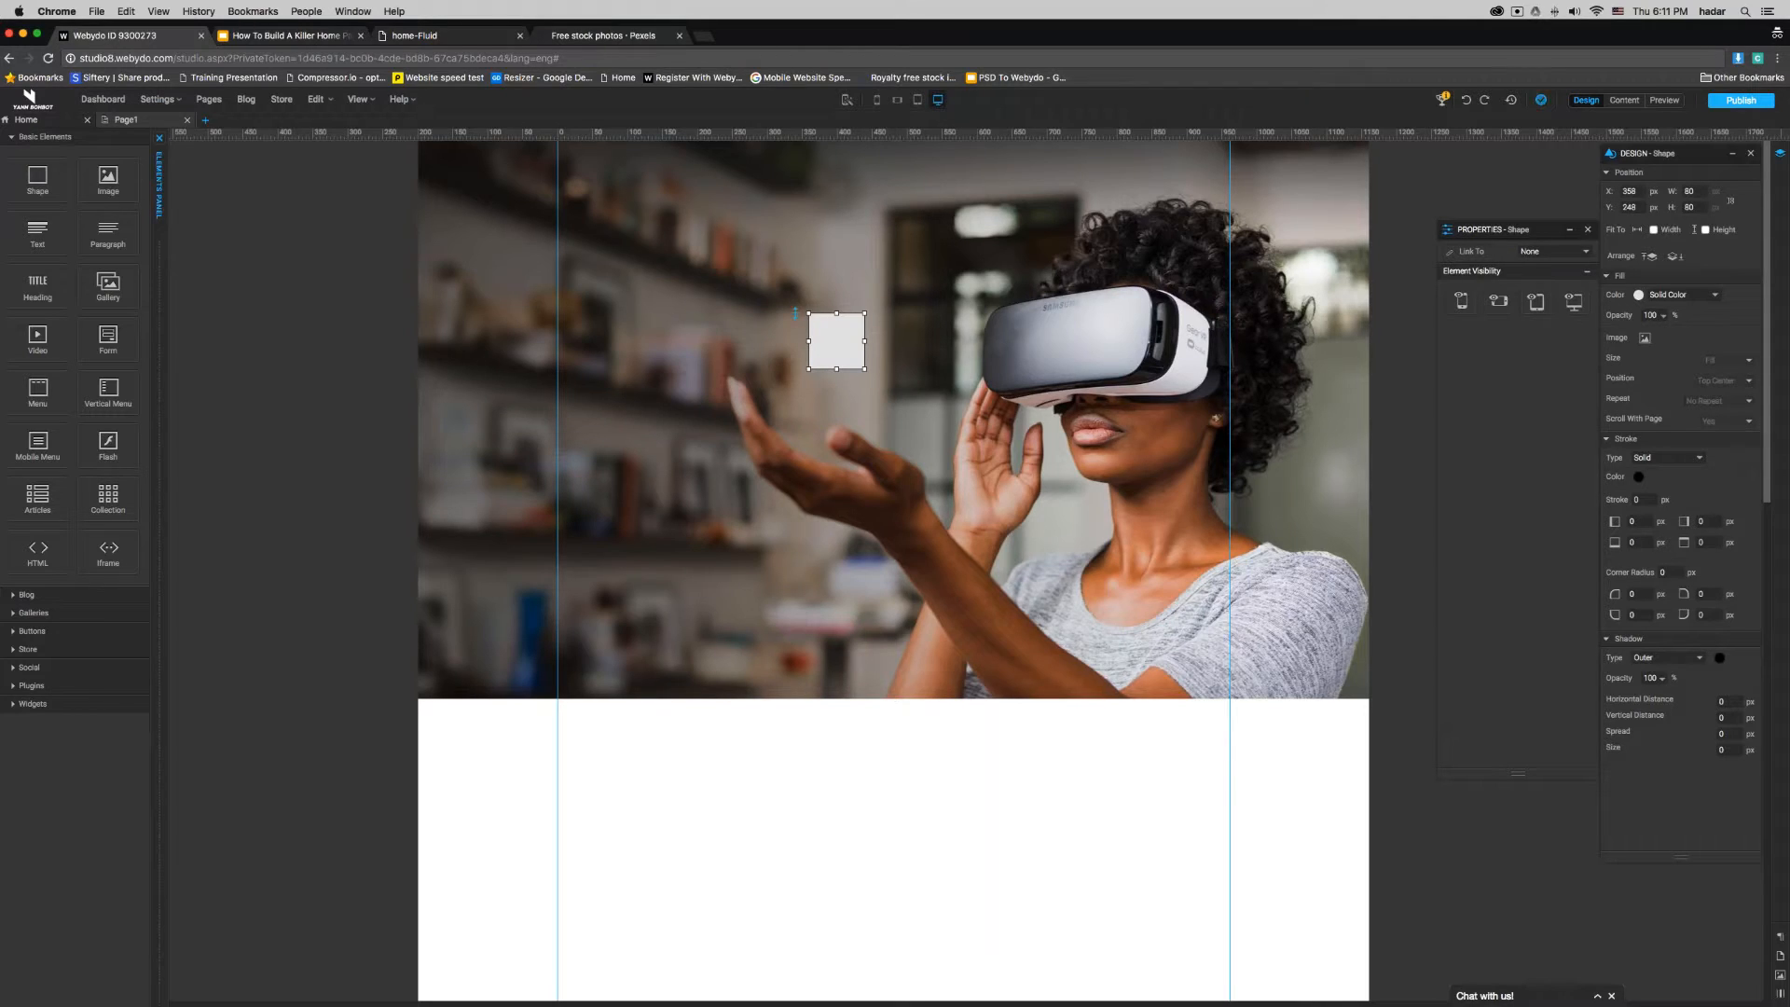
left_click(1654, 230)
double_click(1629, 208)
type("0")
key("Return")
key("Tab")
type("800")
key("Return")
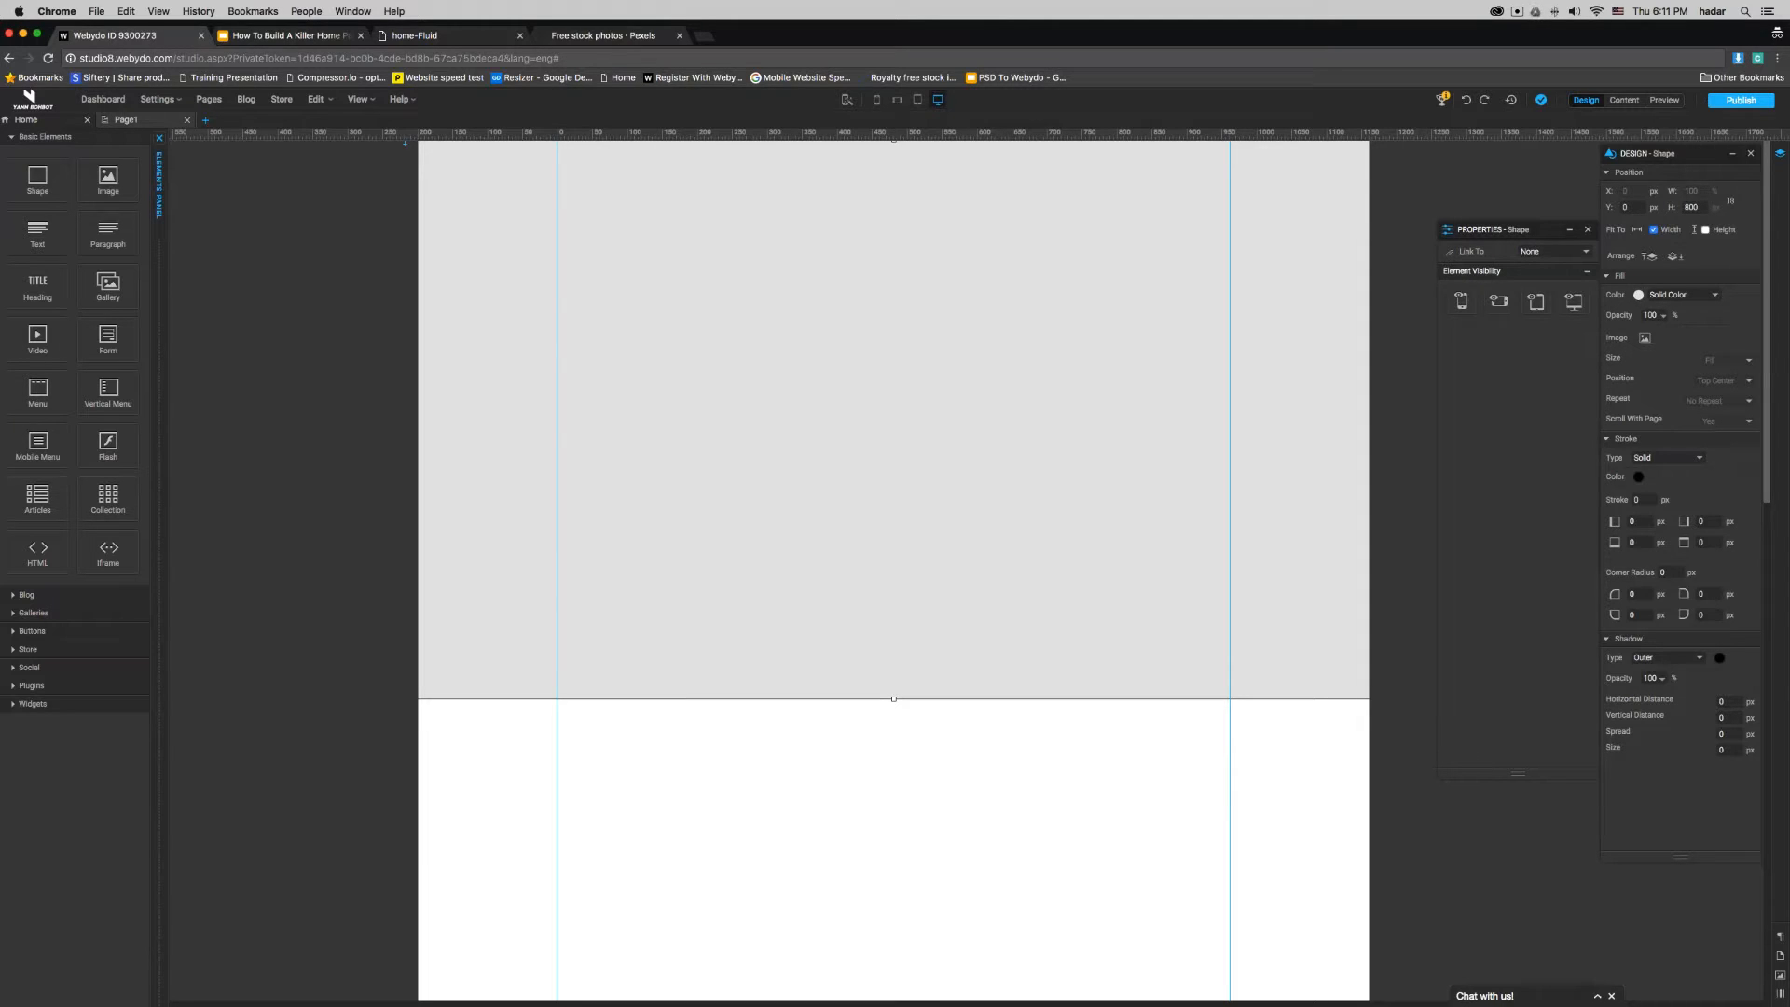
- Fill the overlay shape with the dark blue swatch #182848 and set its fill opacity to 50%
left_click(1639, 296)
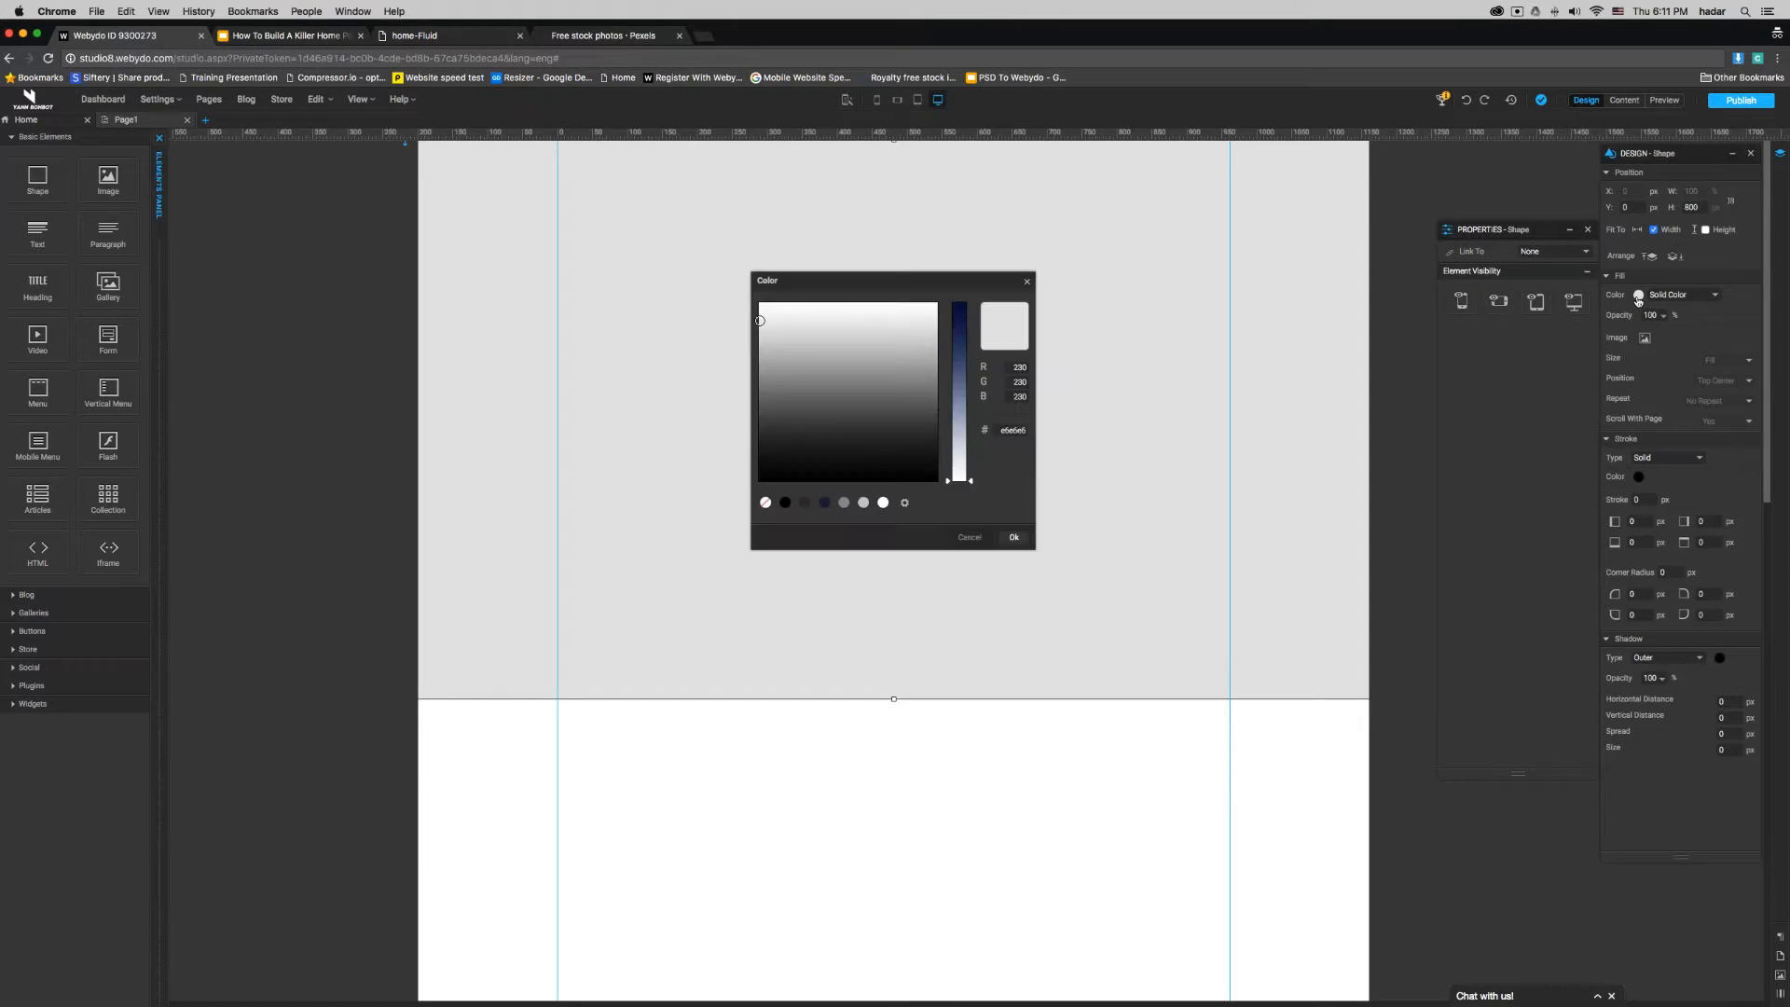
left_click(824, 503)
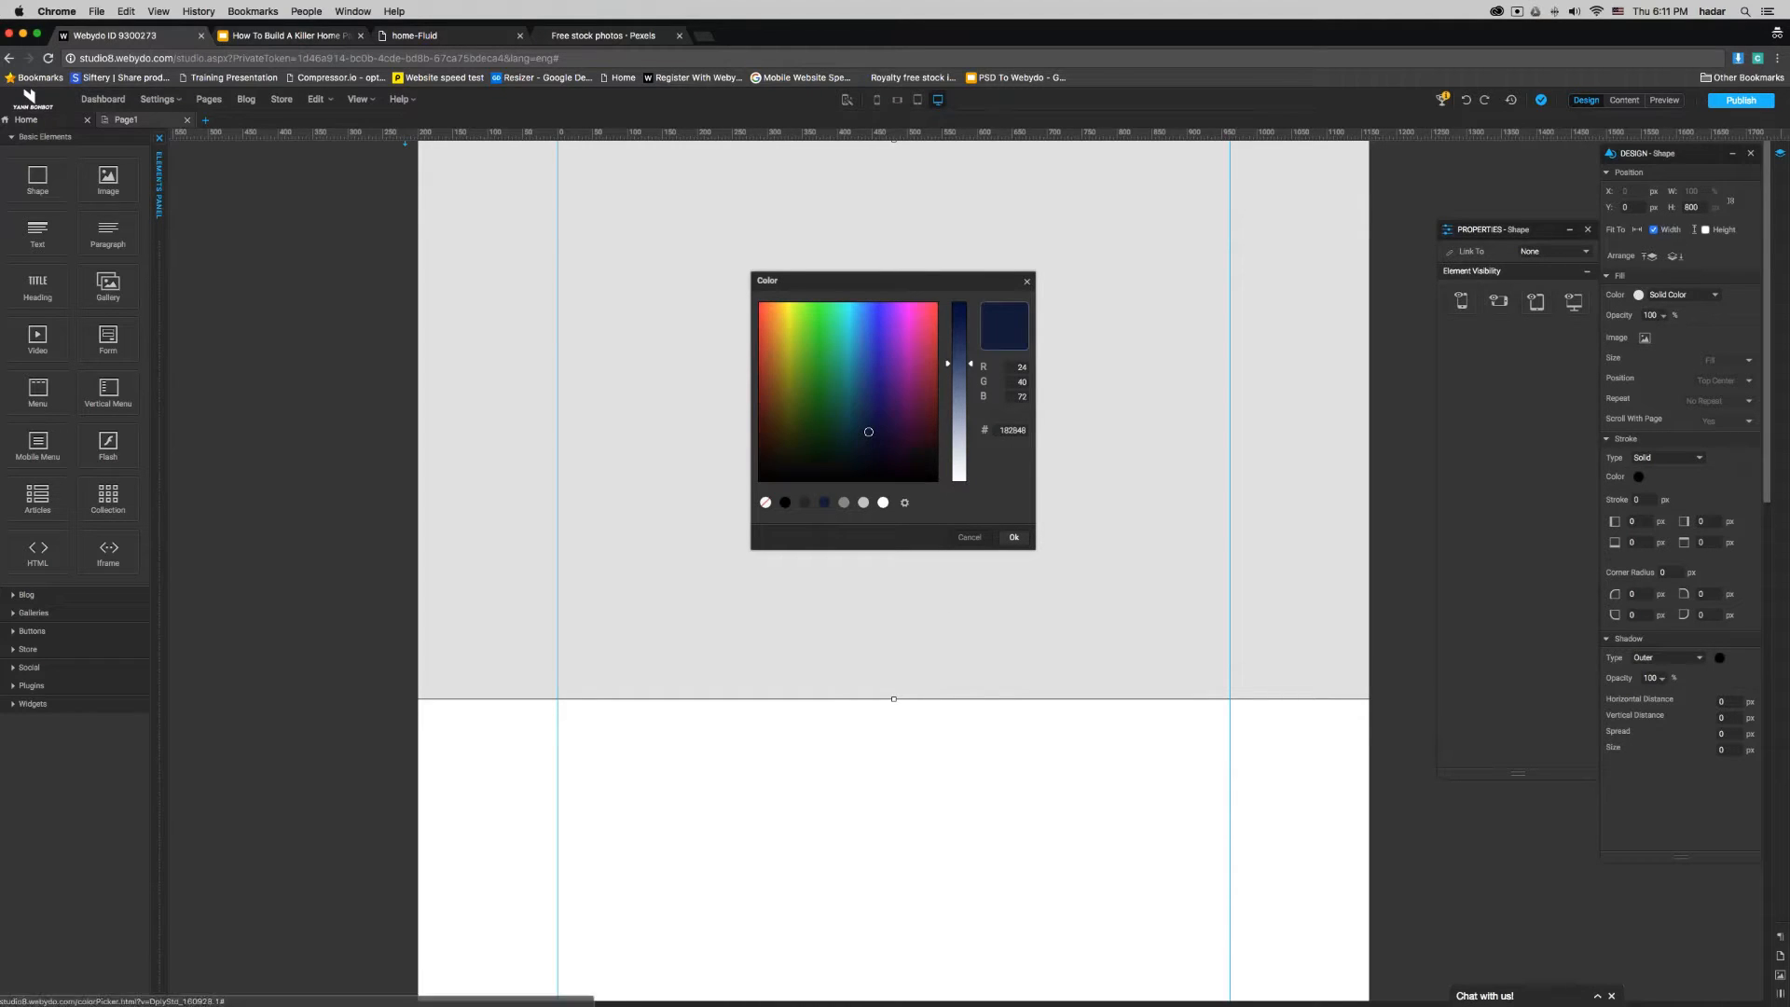
left_click(1014, 538)
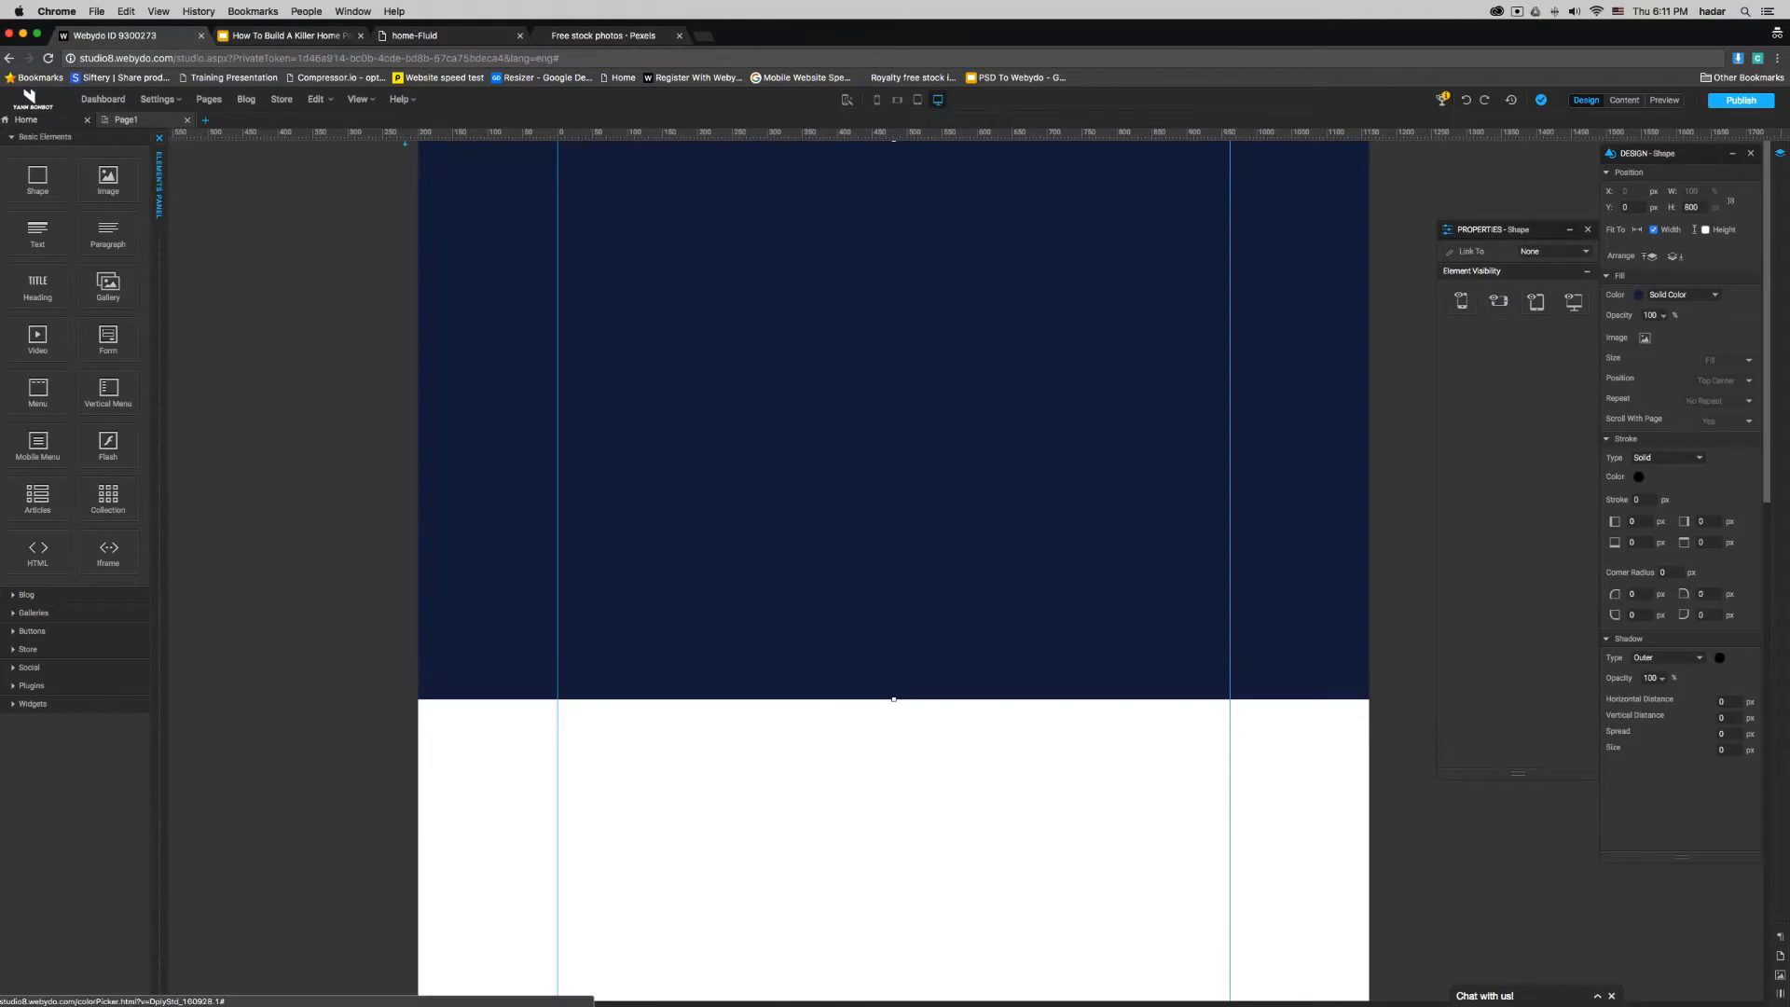
double_click(1650, 316)
type("50")
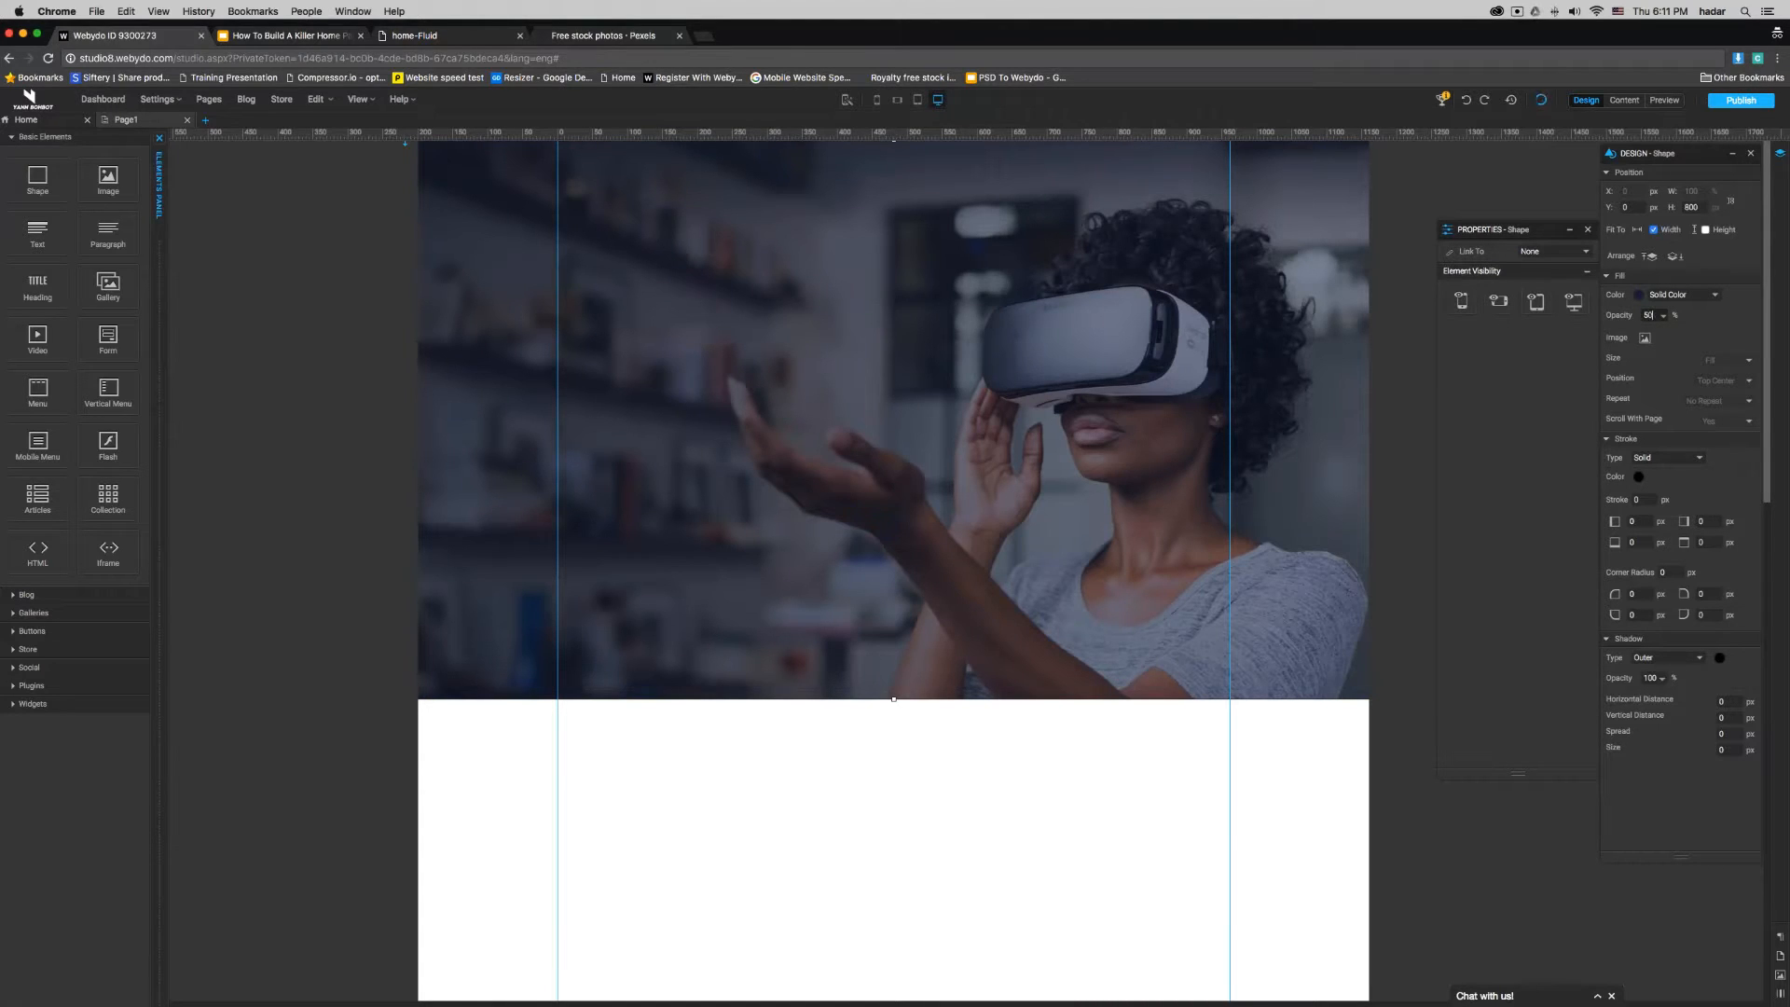
left_click(975, 765)
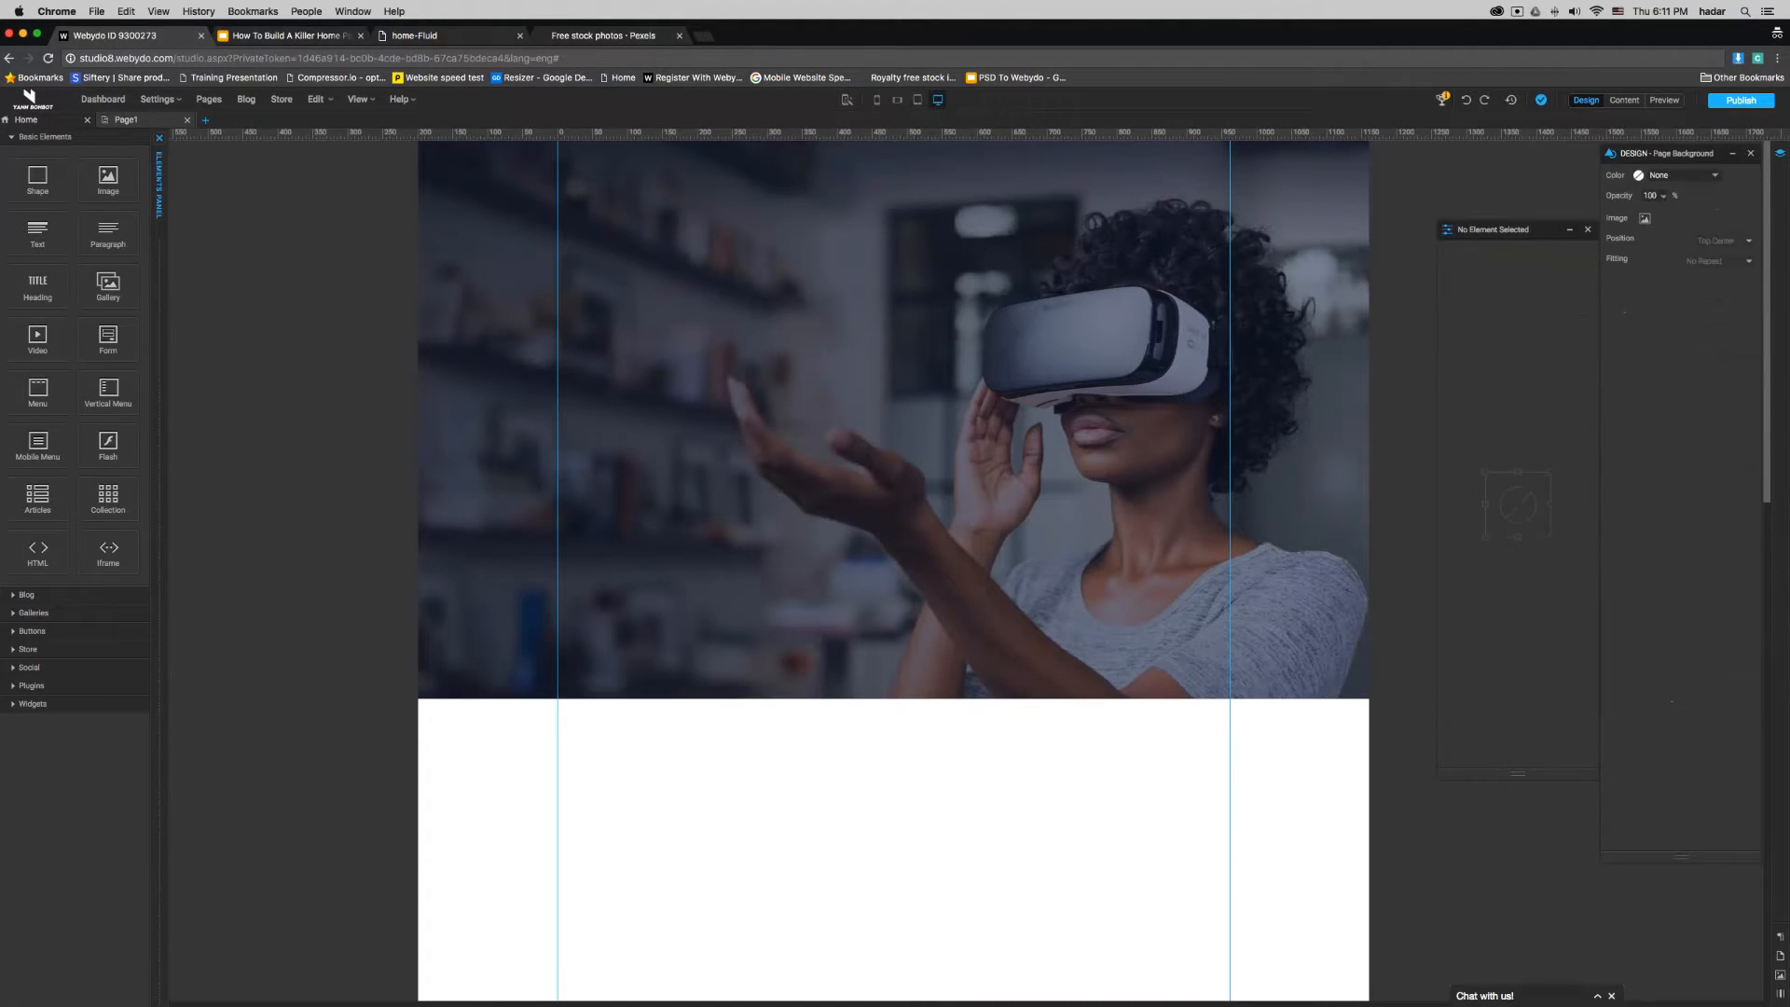
- Change the overlay shape's fill from solid color to a gradient and set its opacity to 70%
left_click(914, 647)
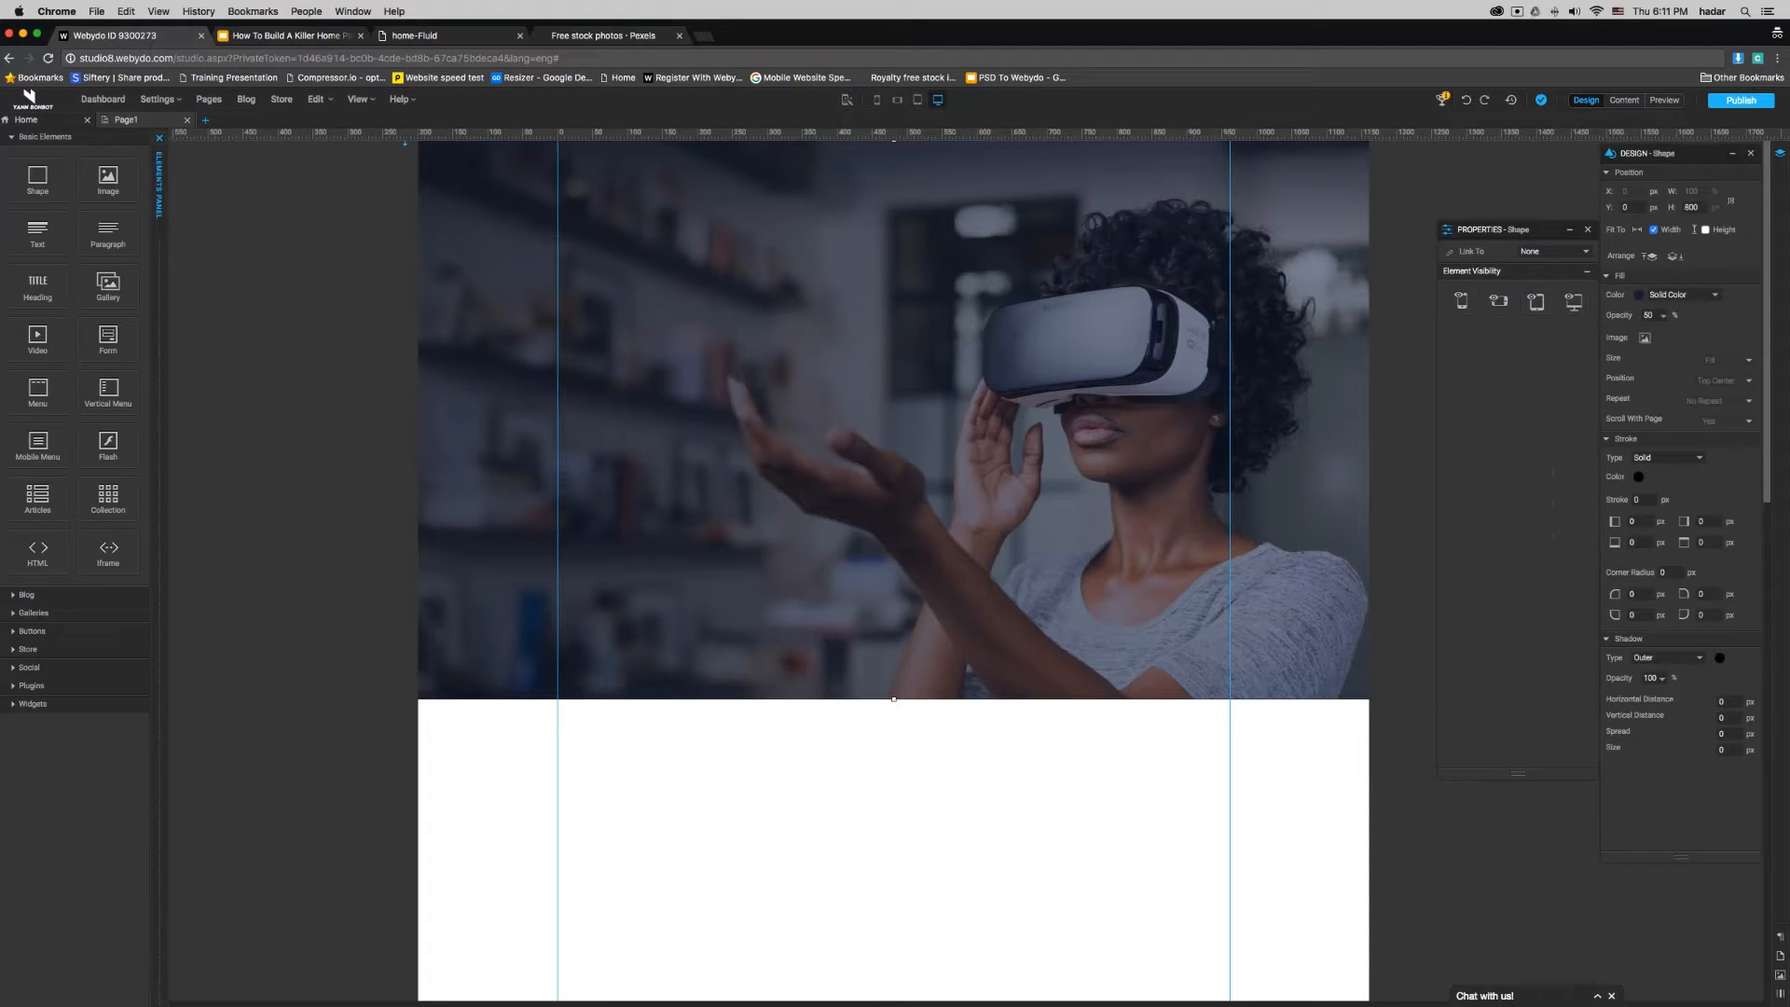
left_click(1695, 296)
left_click(1678, 308)
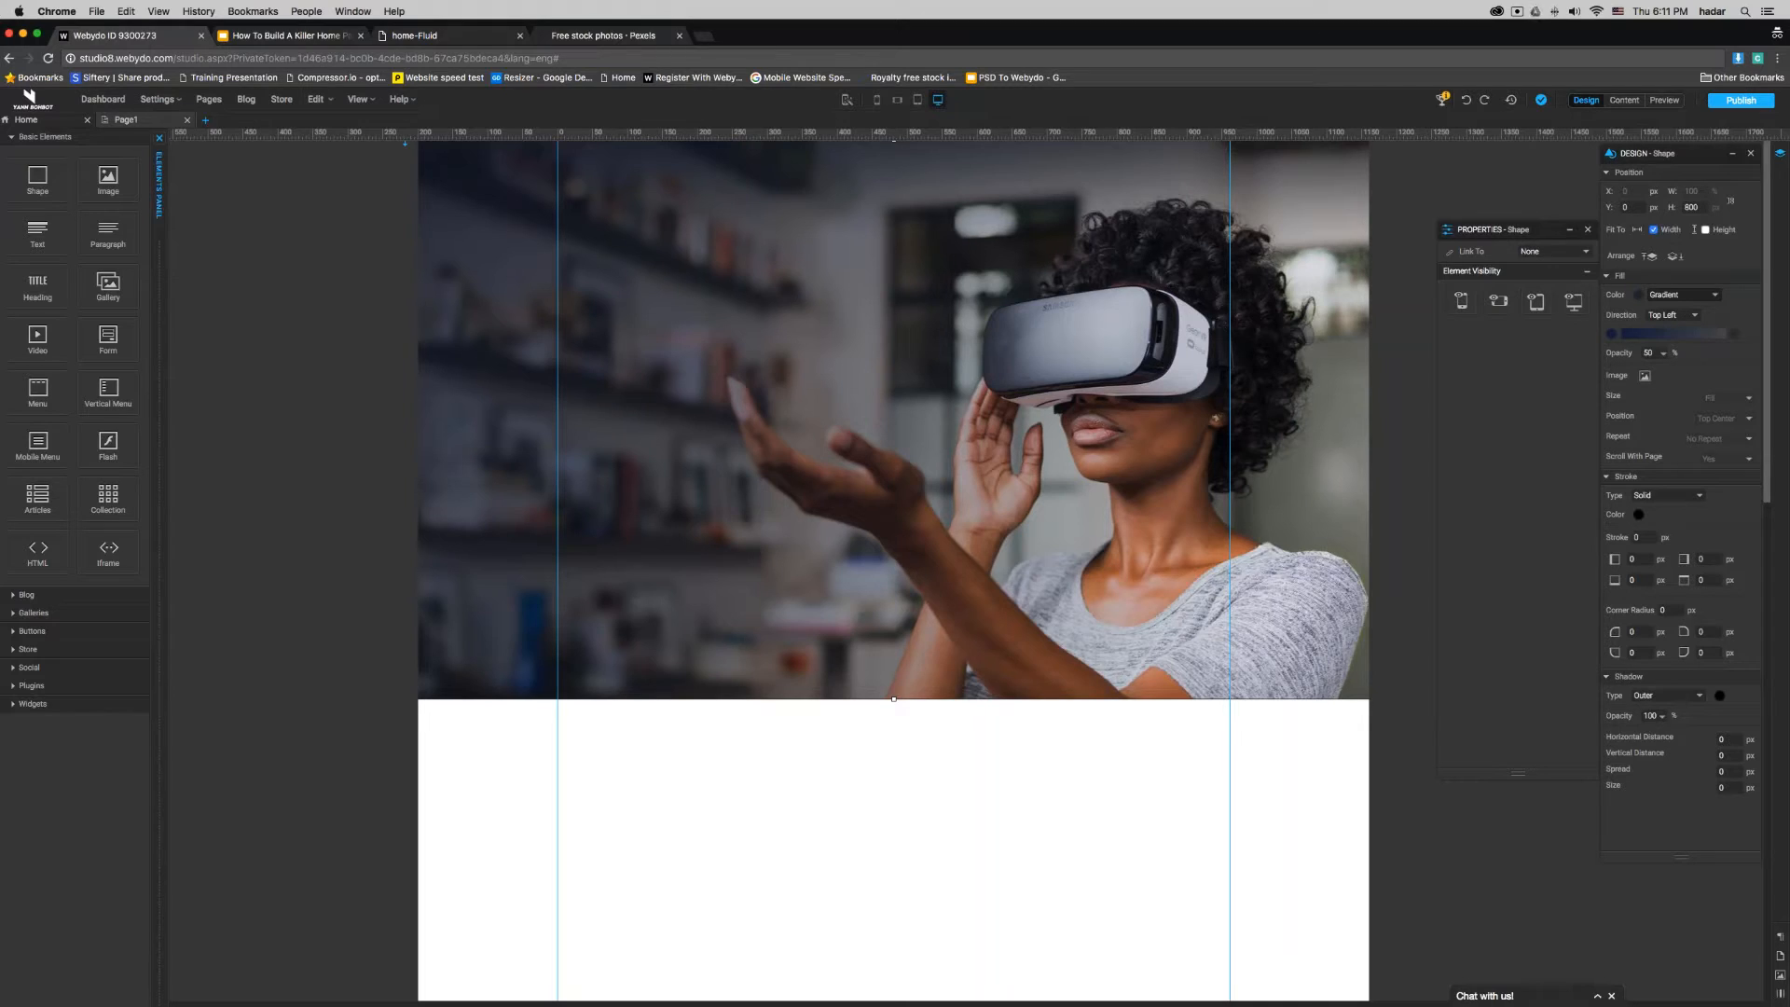
left_click(1241, 823)
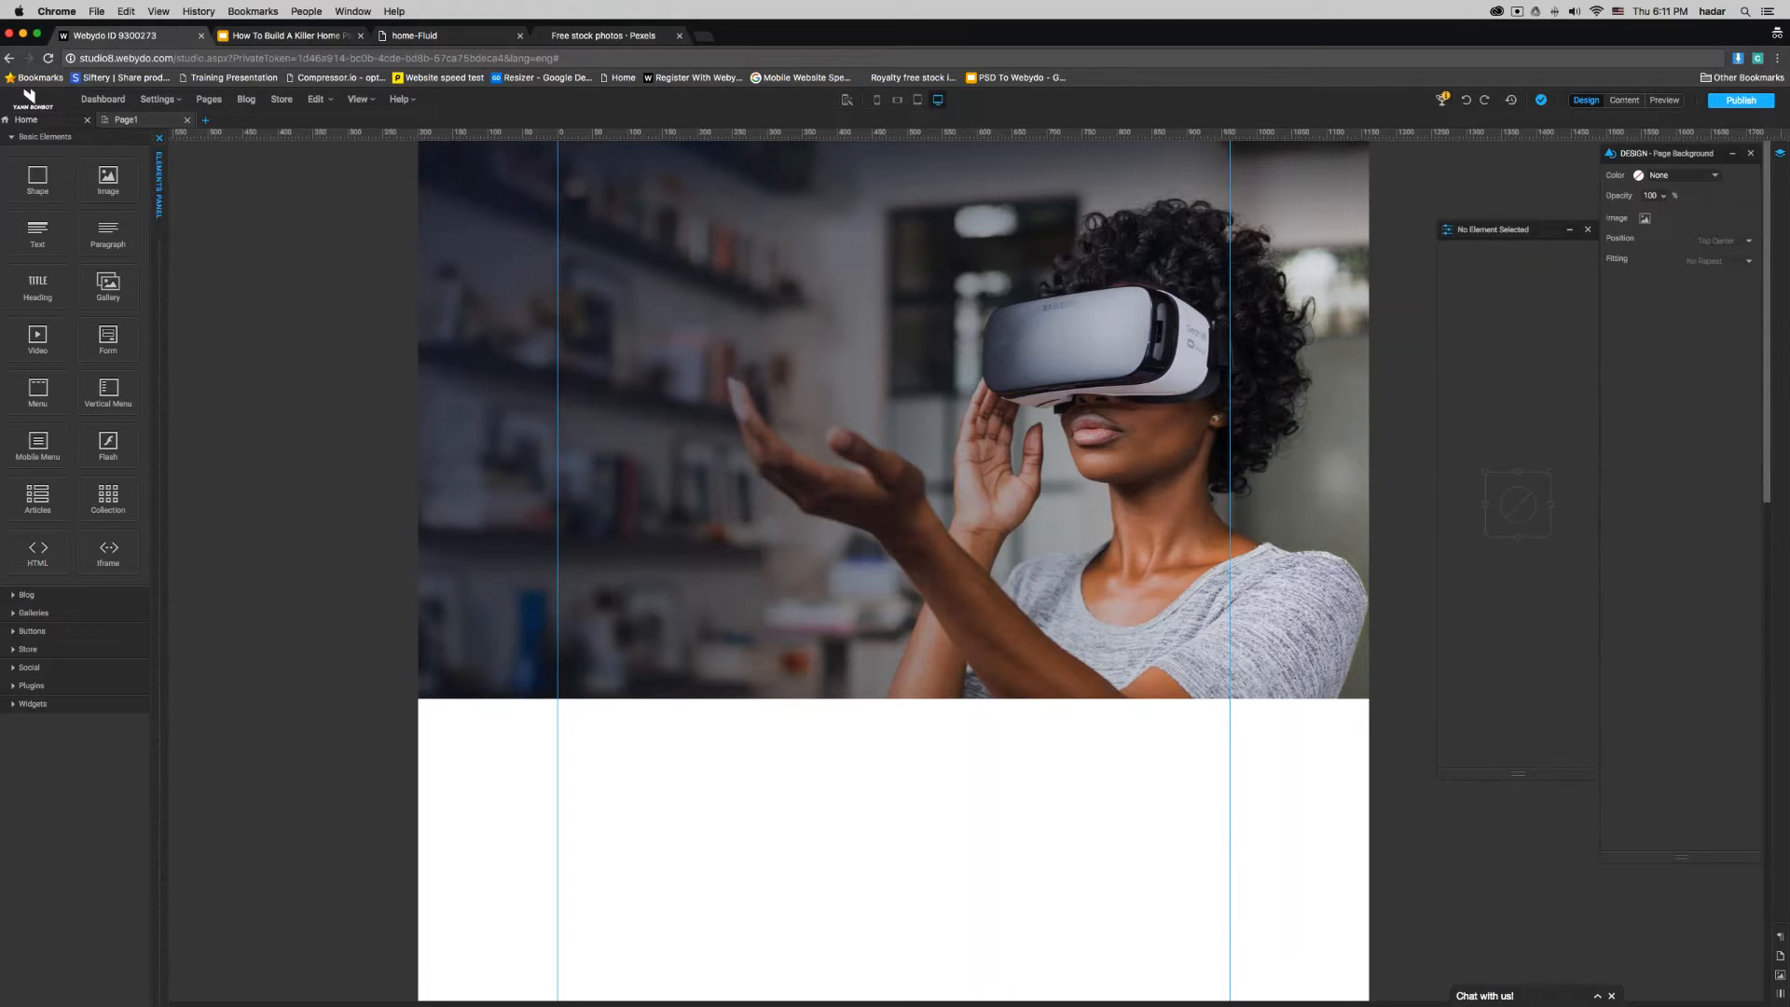
left_click(1091, 669)
left_click_drag(1654, 353, 1649, 354)
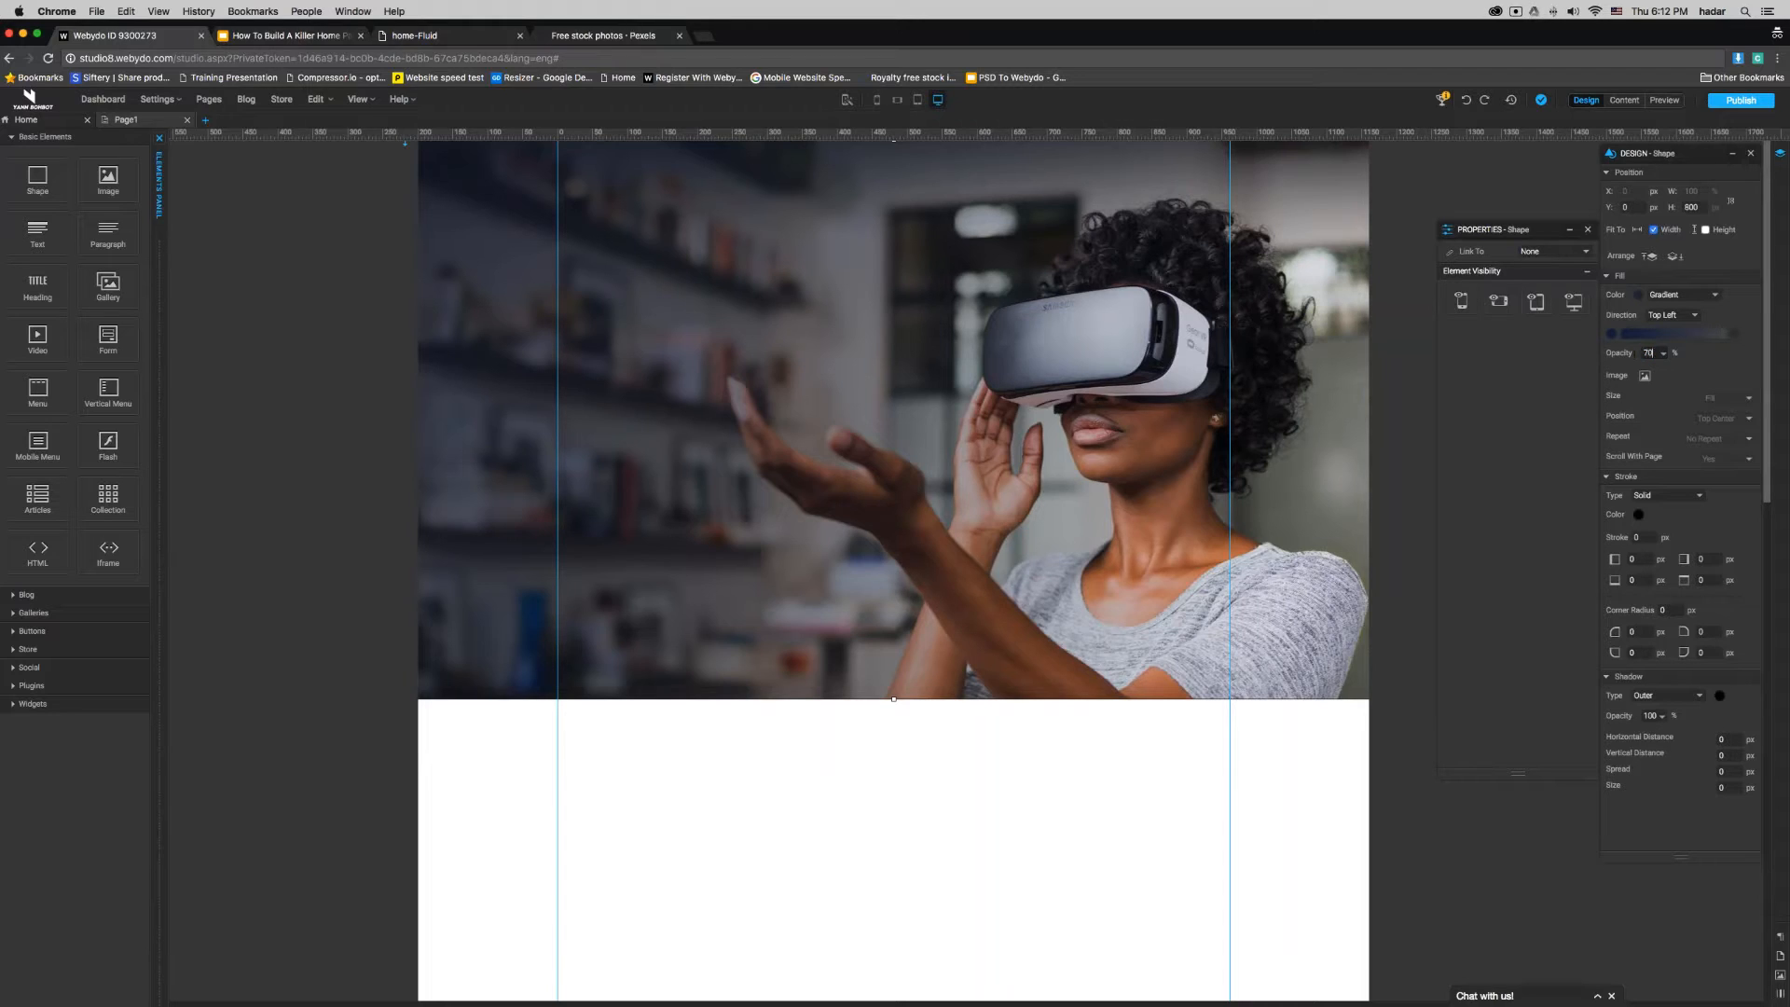
left_click(1111, 743)
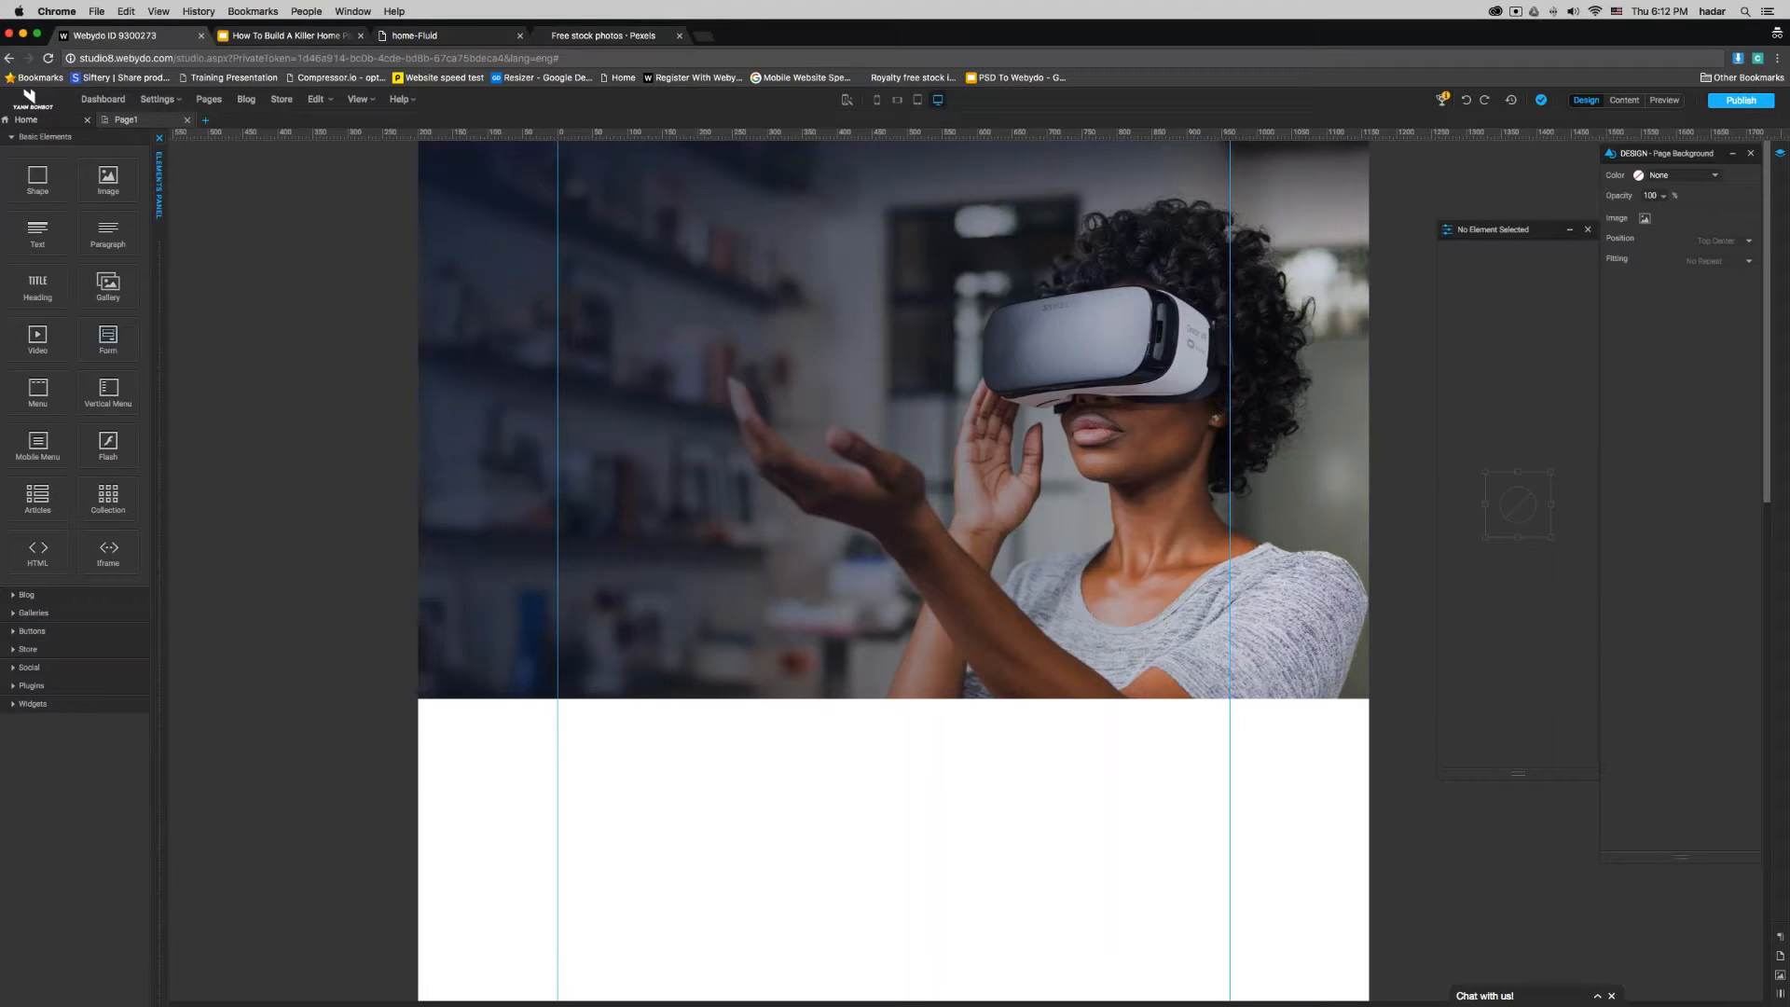
- Add a Heading element over the banner image and replace its text with "HOW TO BUILD A KILLER HOMEPAGE"
left_click_drag(42, 285, 739, 281)
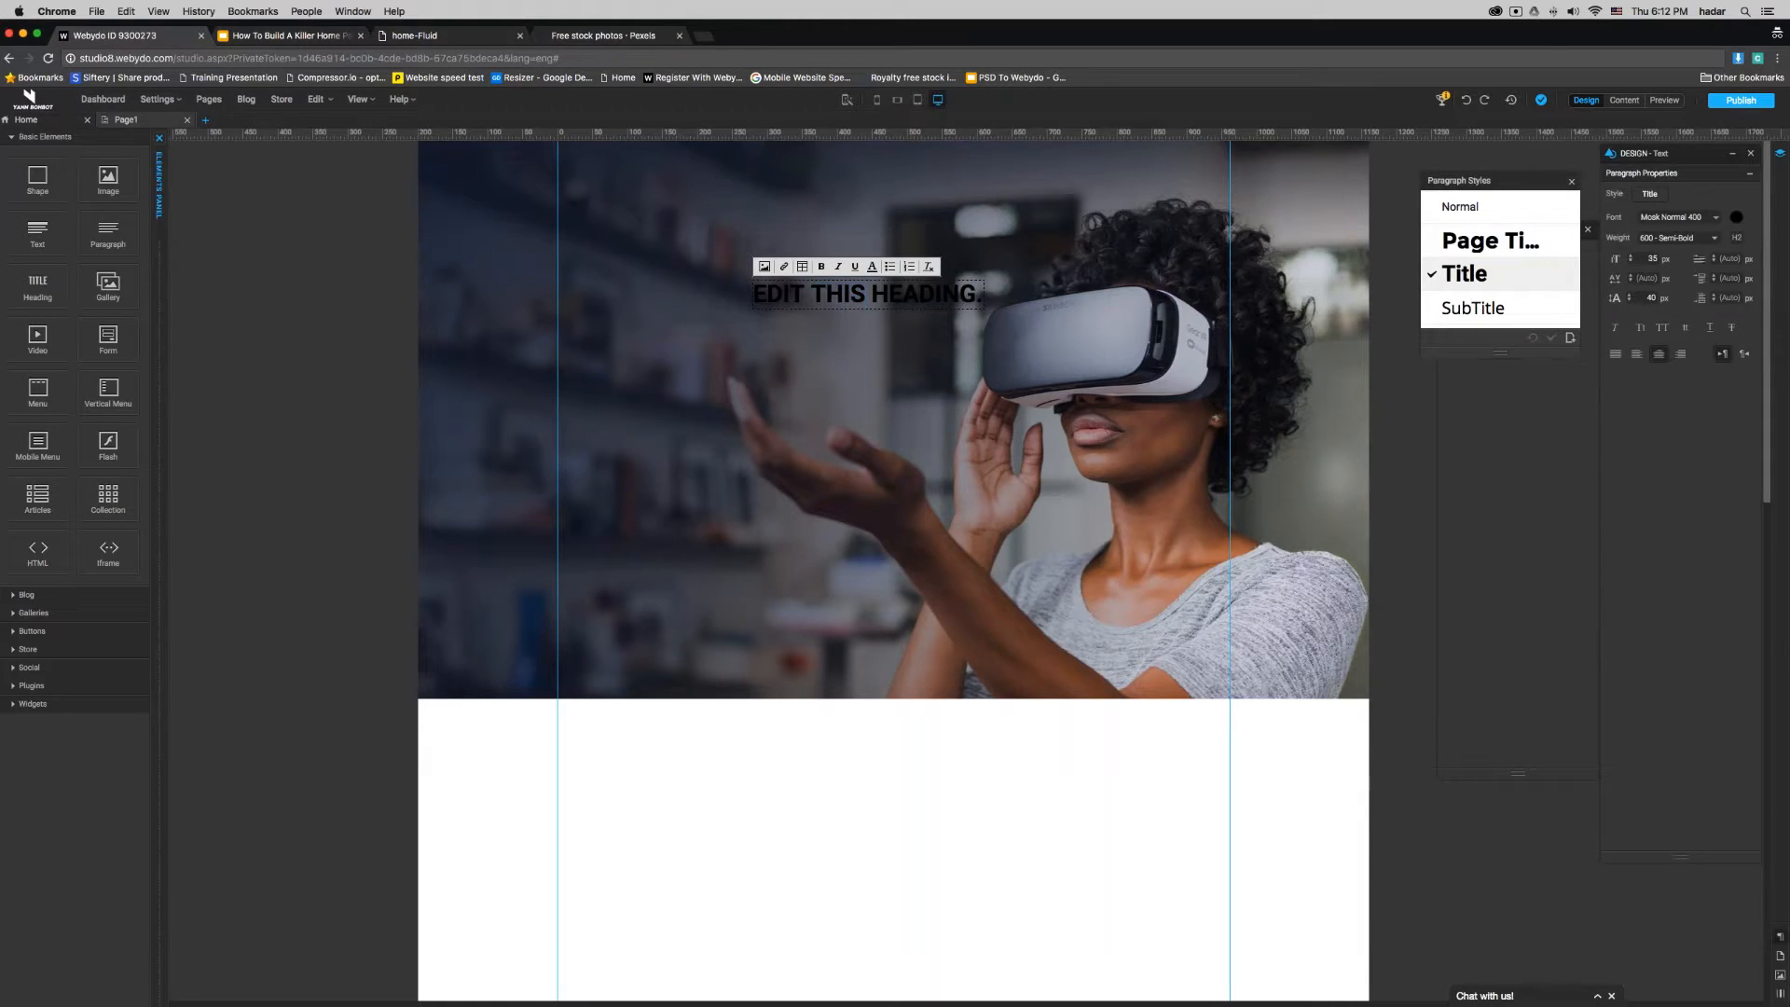
triple_click(923, 294)
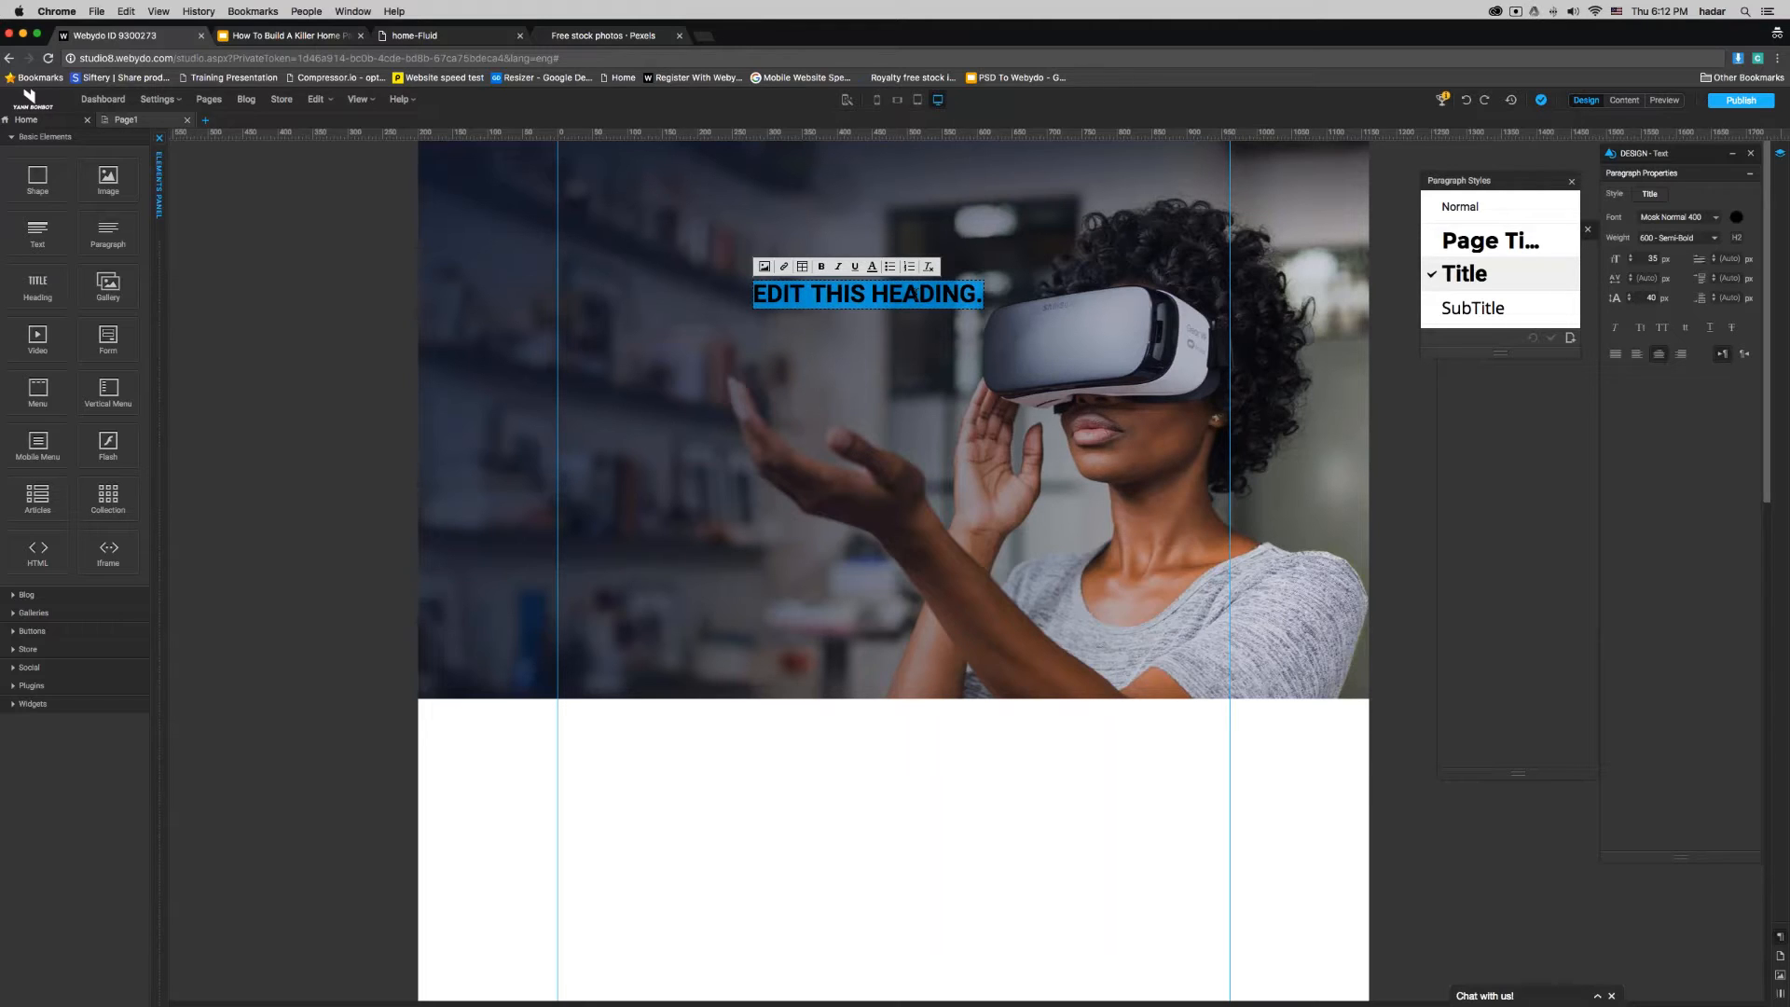
type("HO")
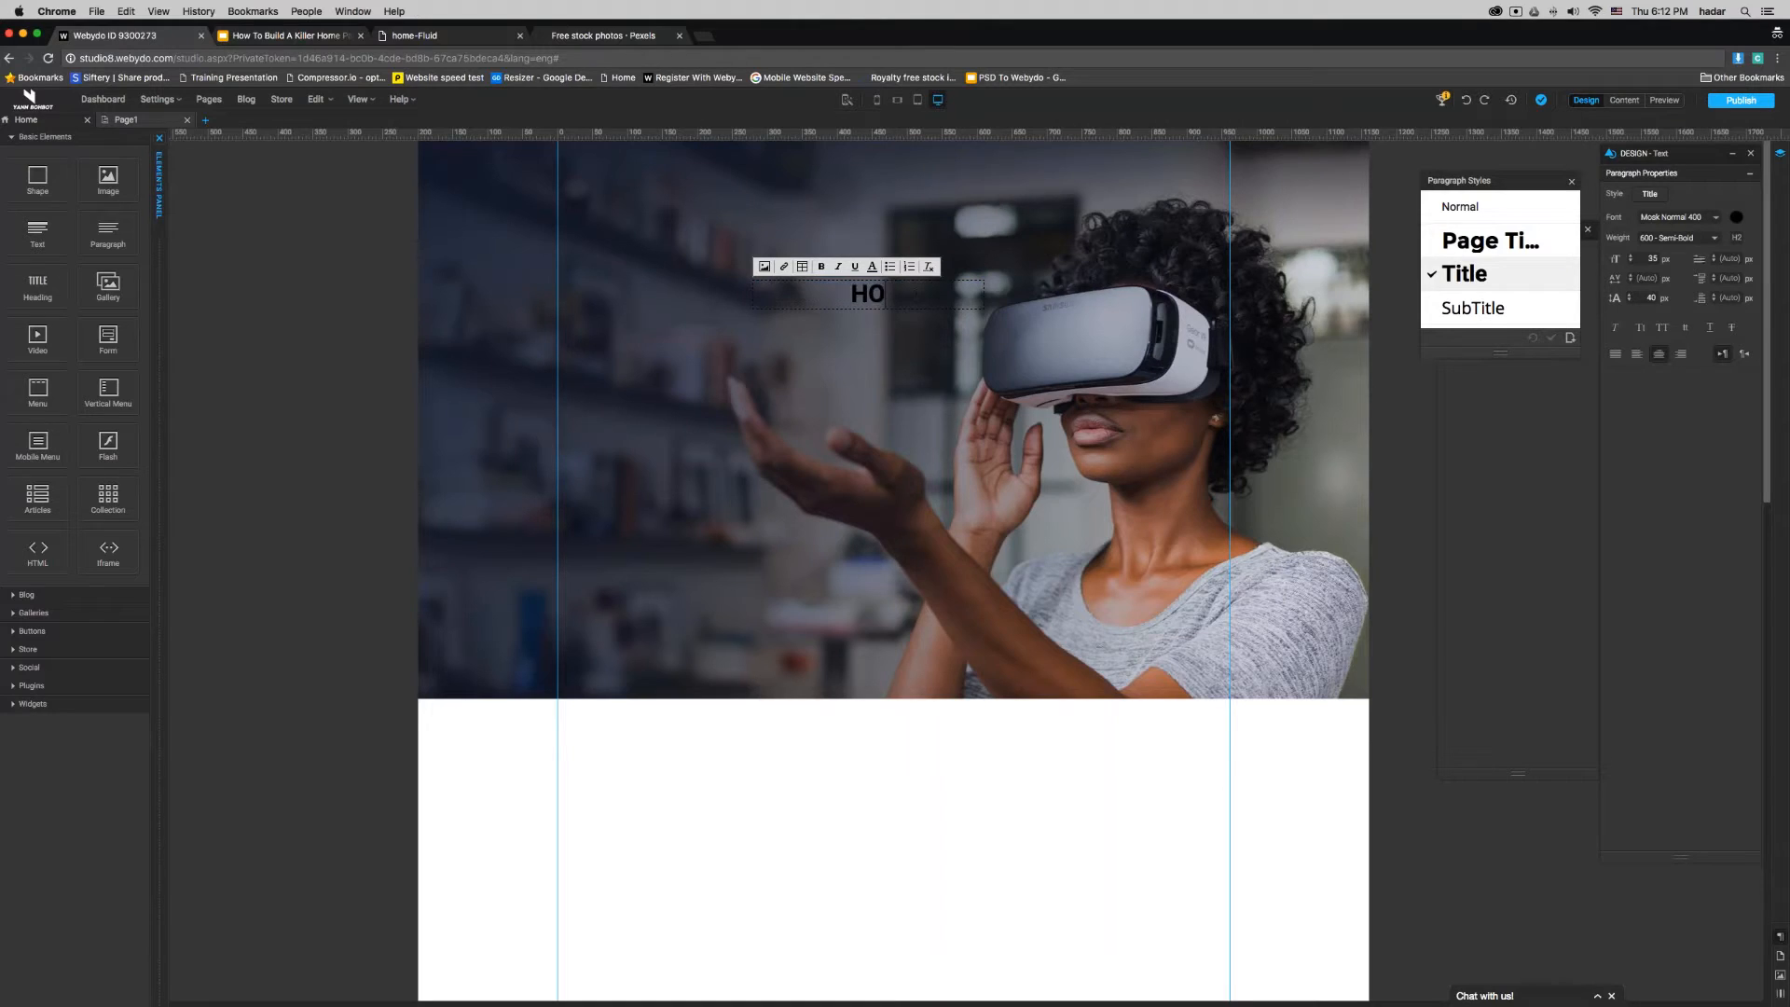
type("W TO BUI")
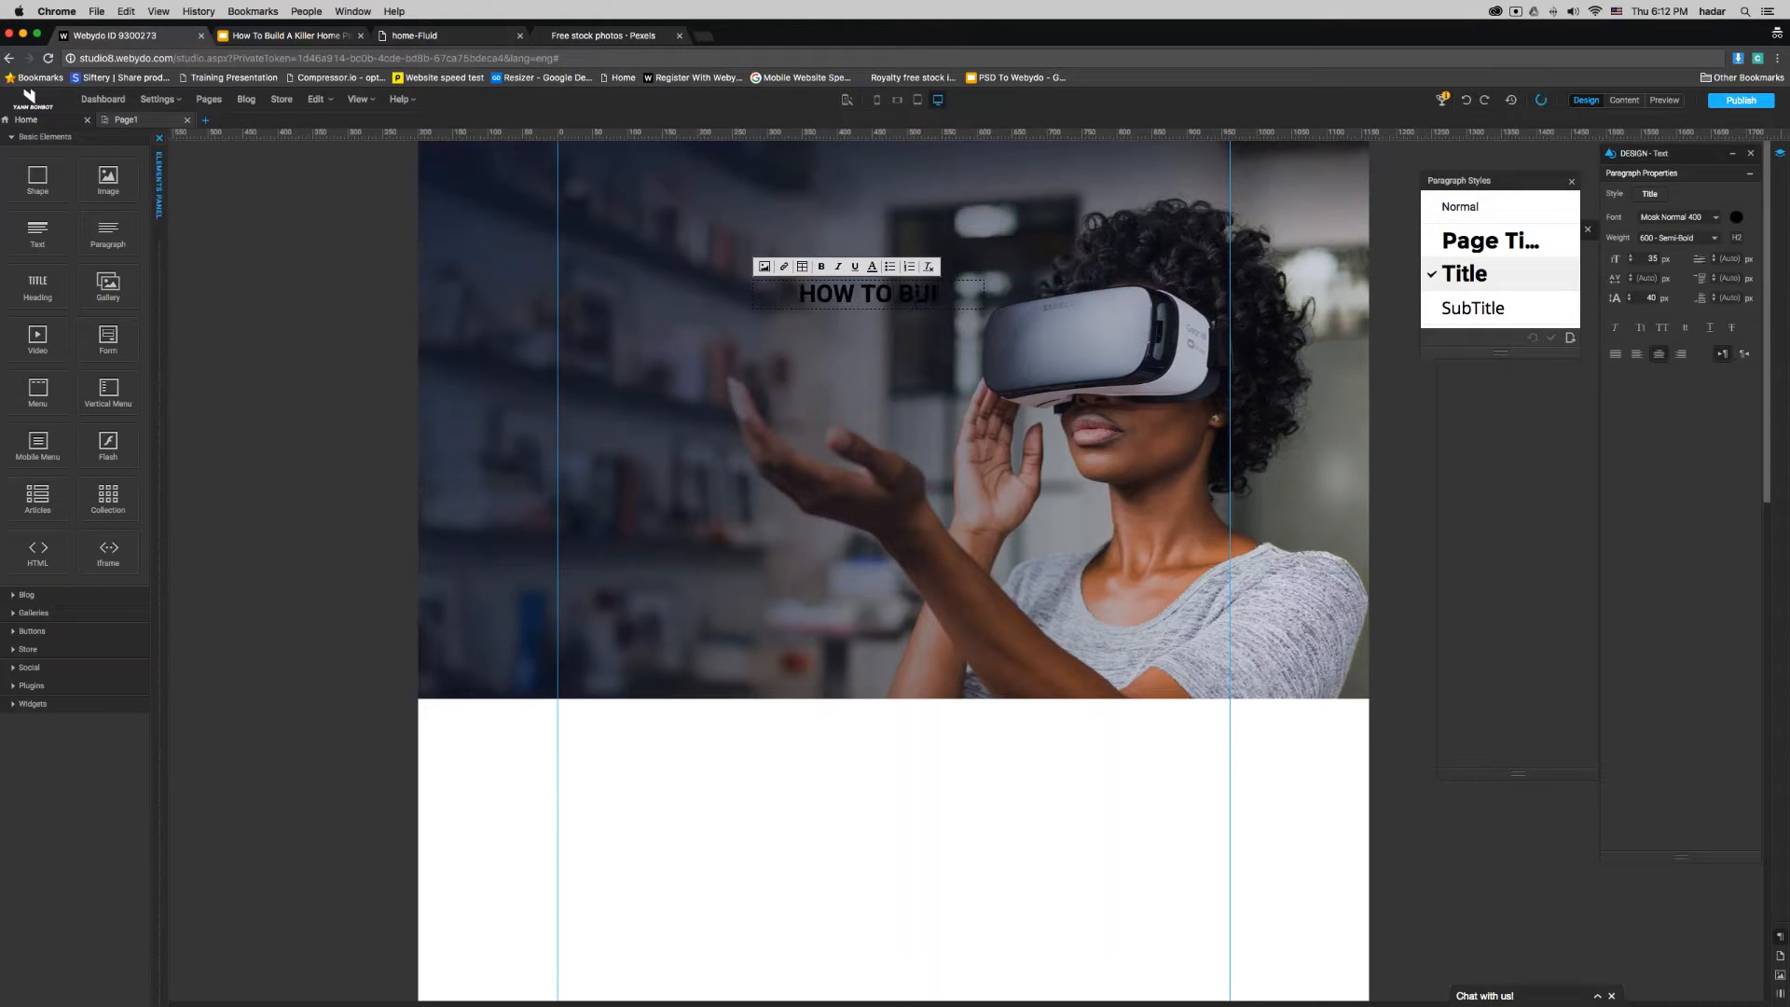
type("LD A")
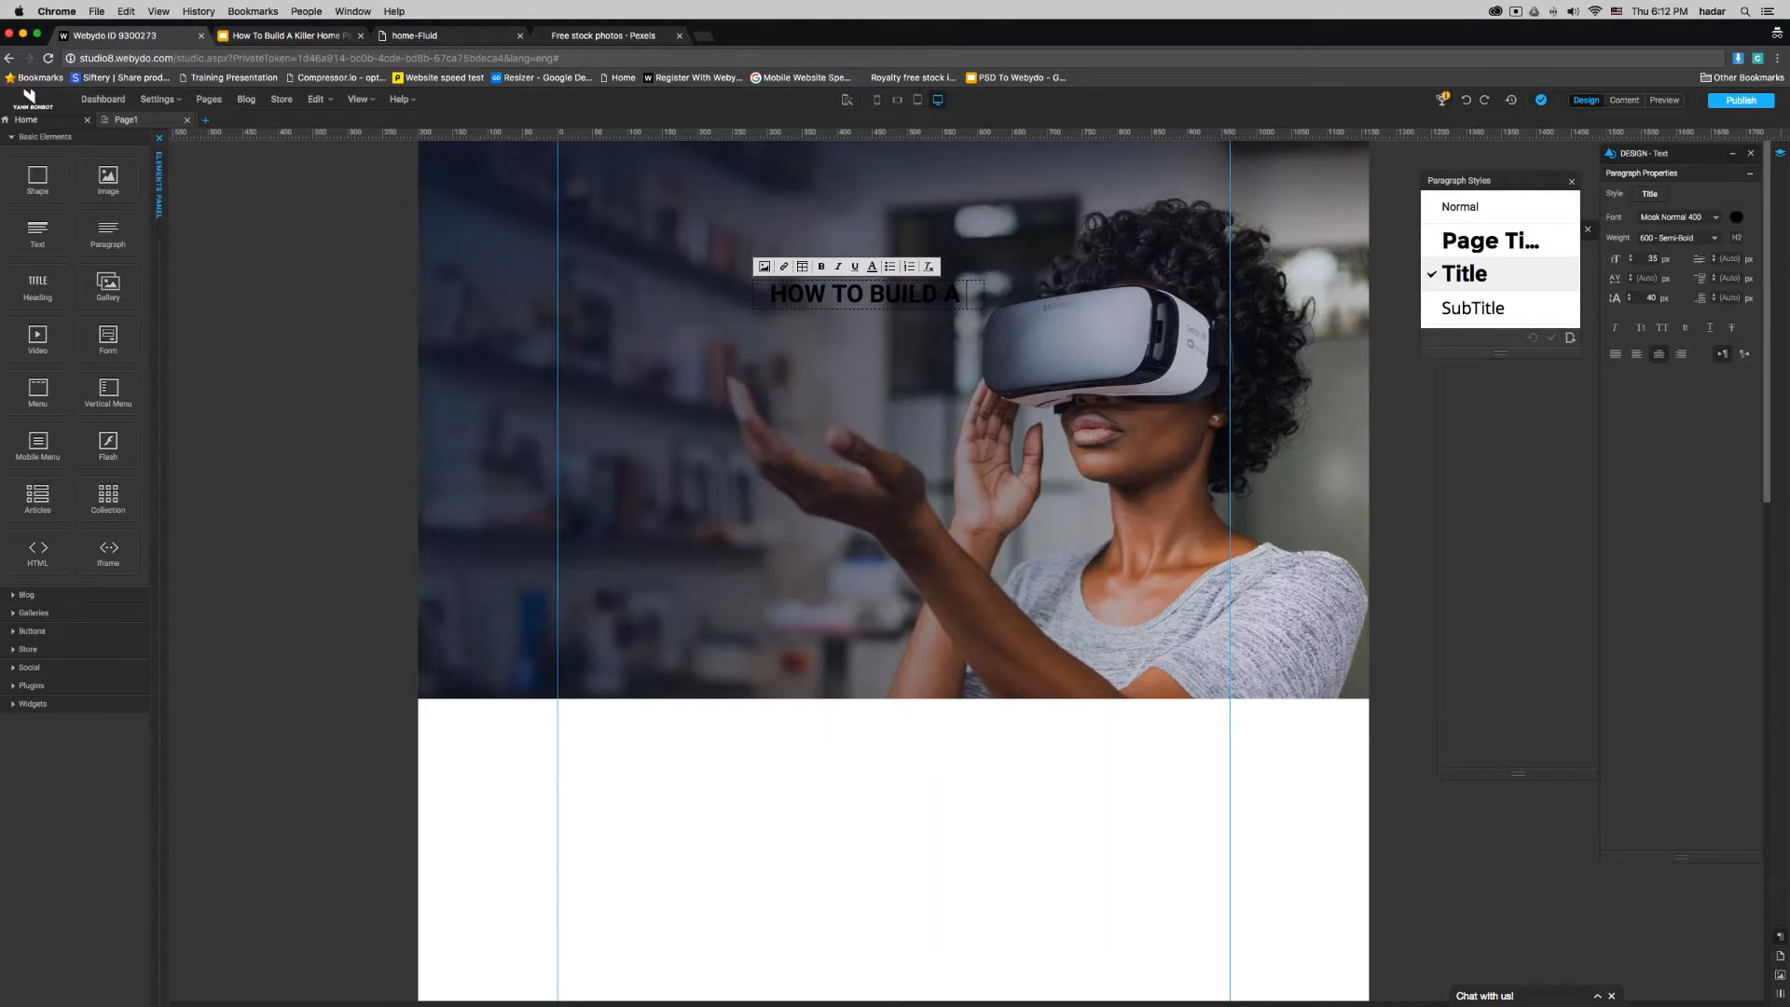
type(" KILLER")
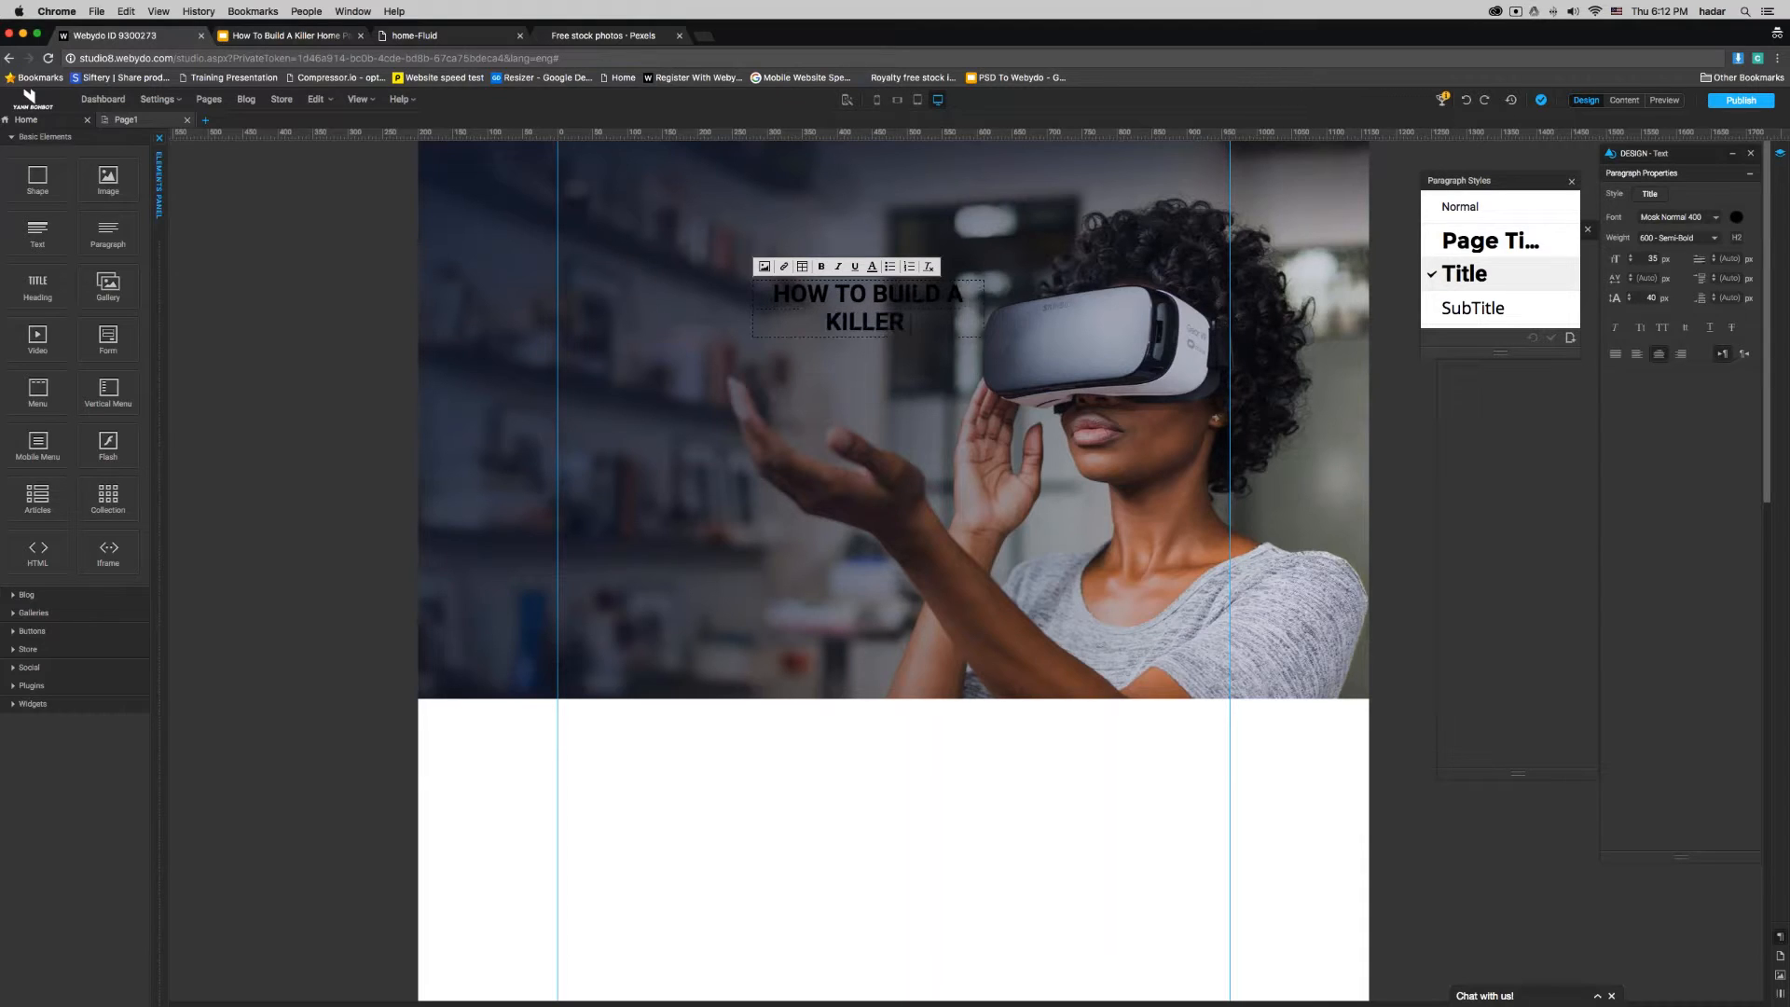
type(" HOMEPAGE")
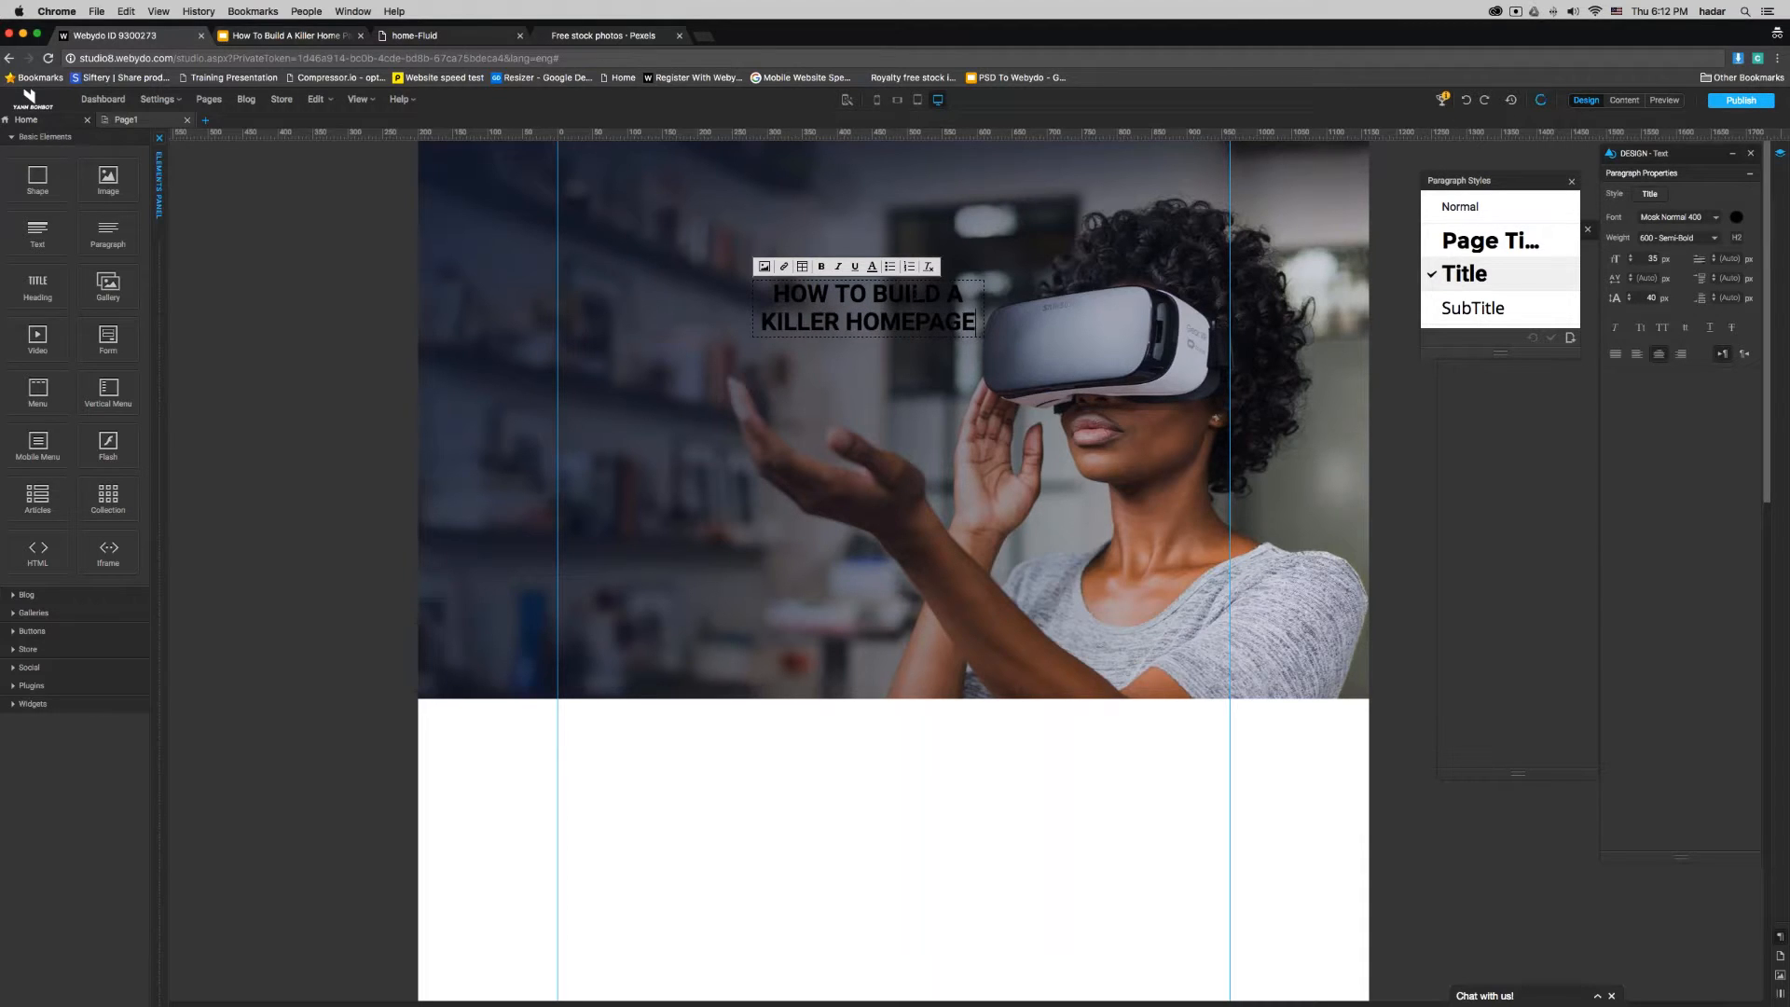
- Apply the Page Title paragraph style to all of the heading text and color it white
key("super+a")
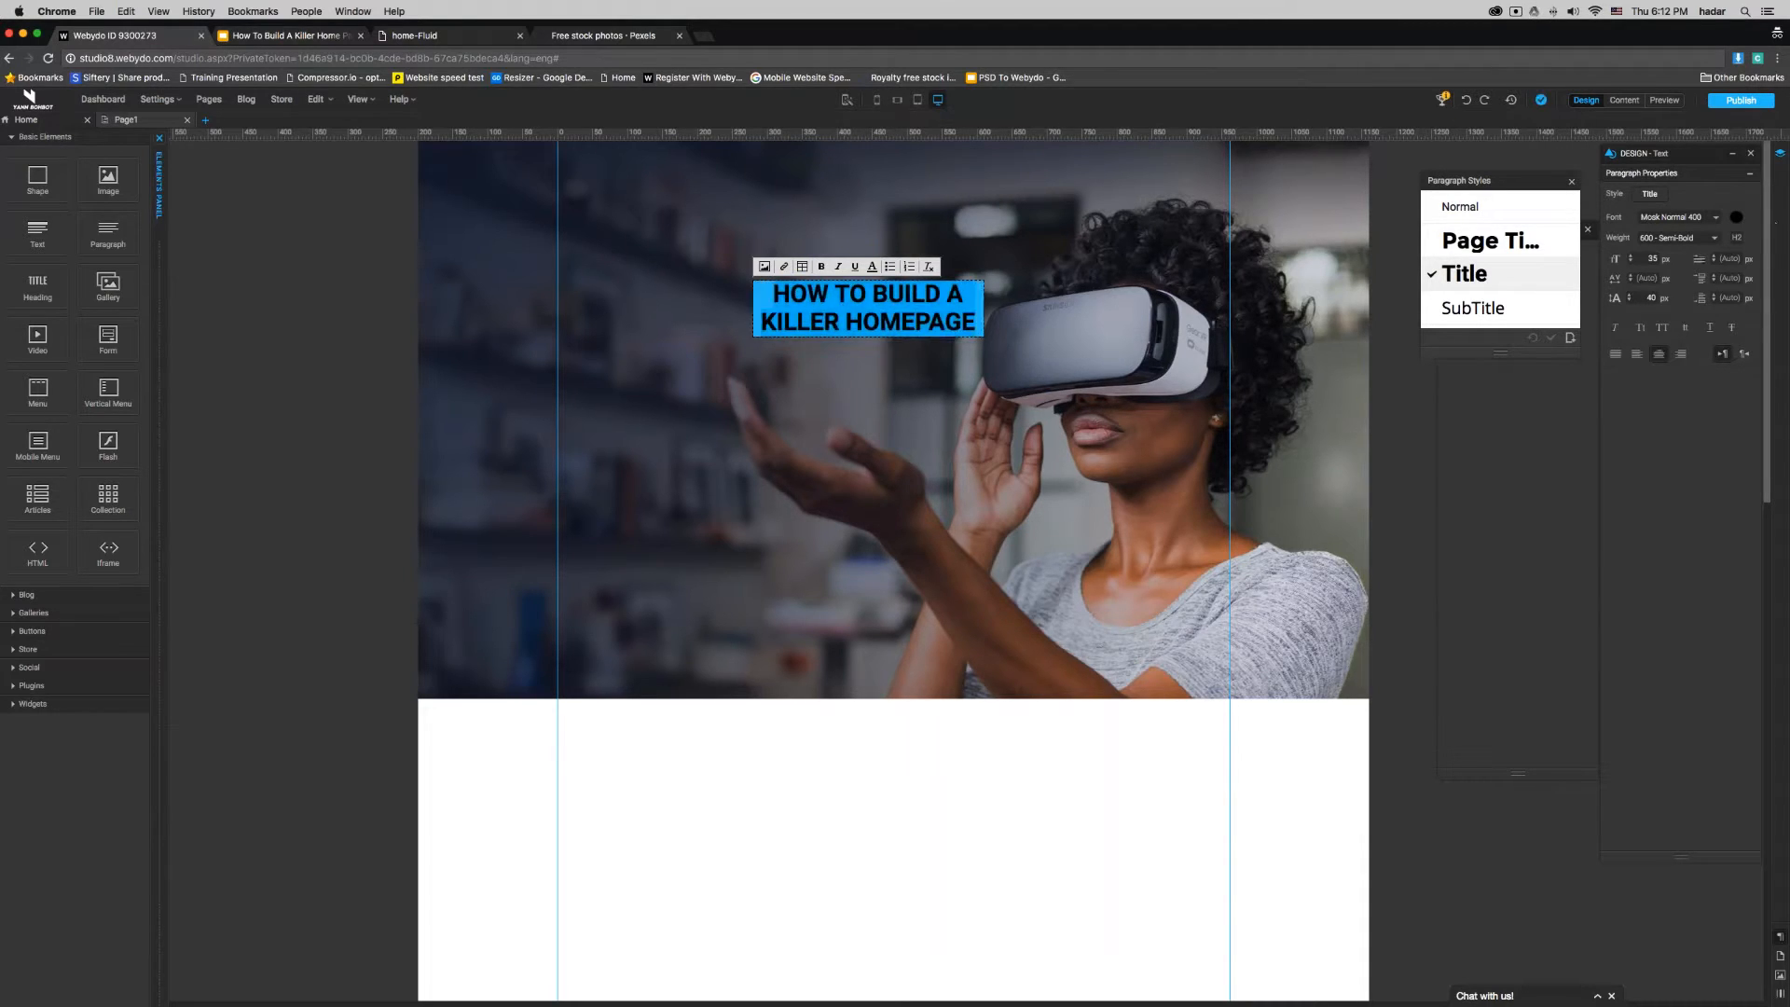
left_click(1736, 217)
left_click(882, 503)
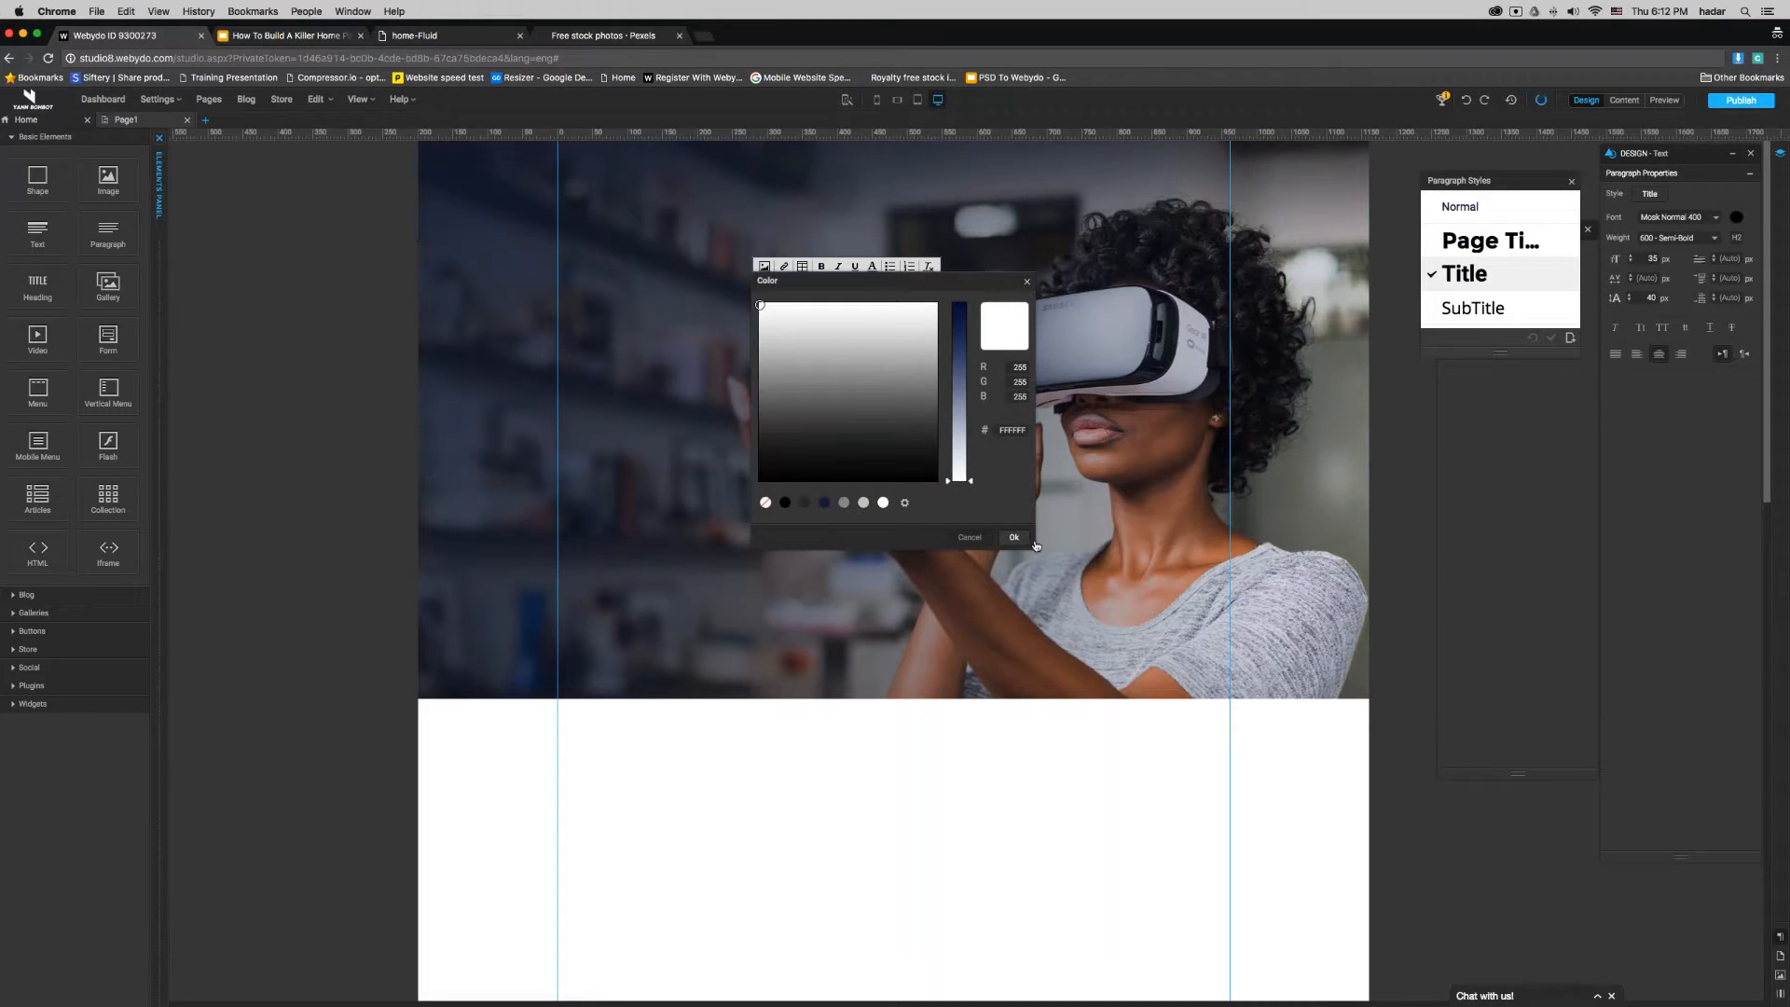
left_click(1020, 538)
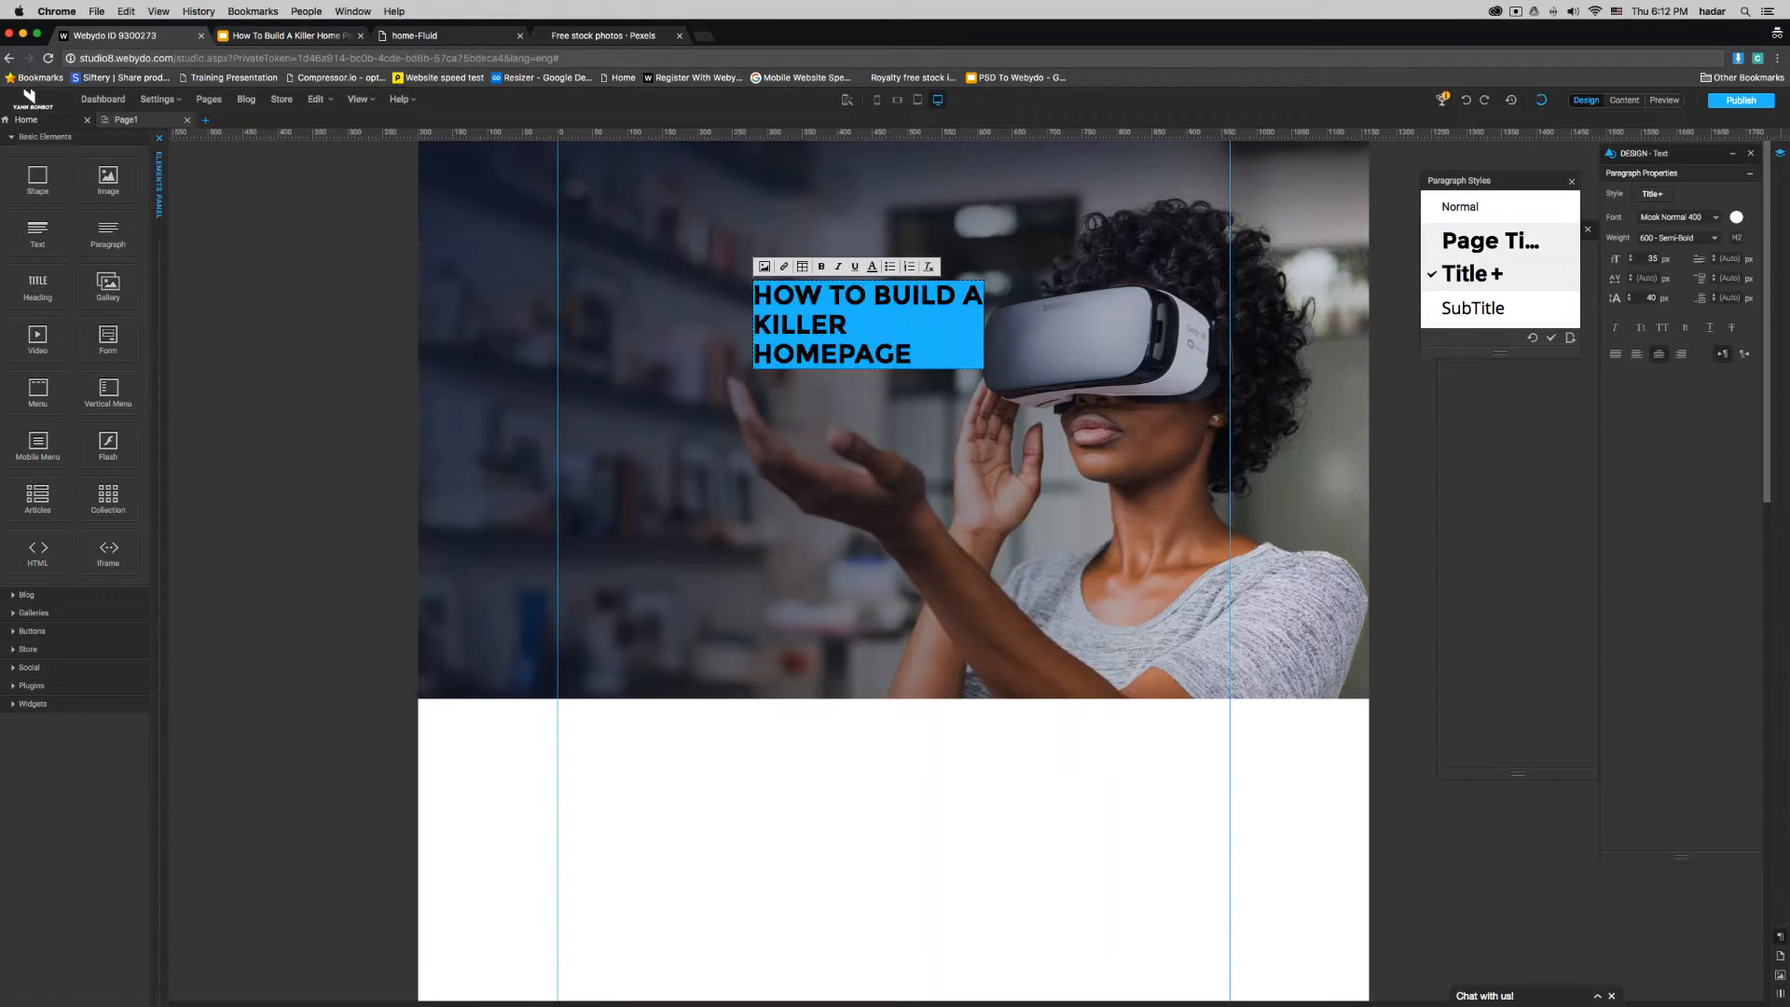
left_click(1490, 241)
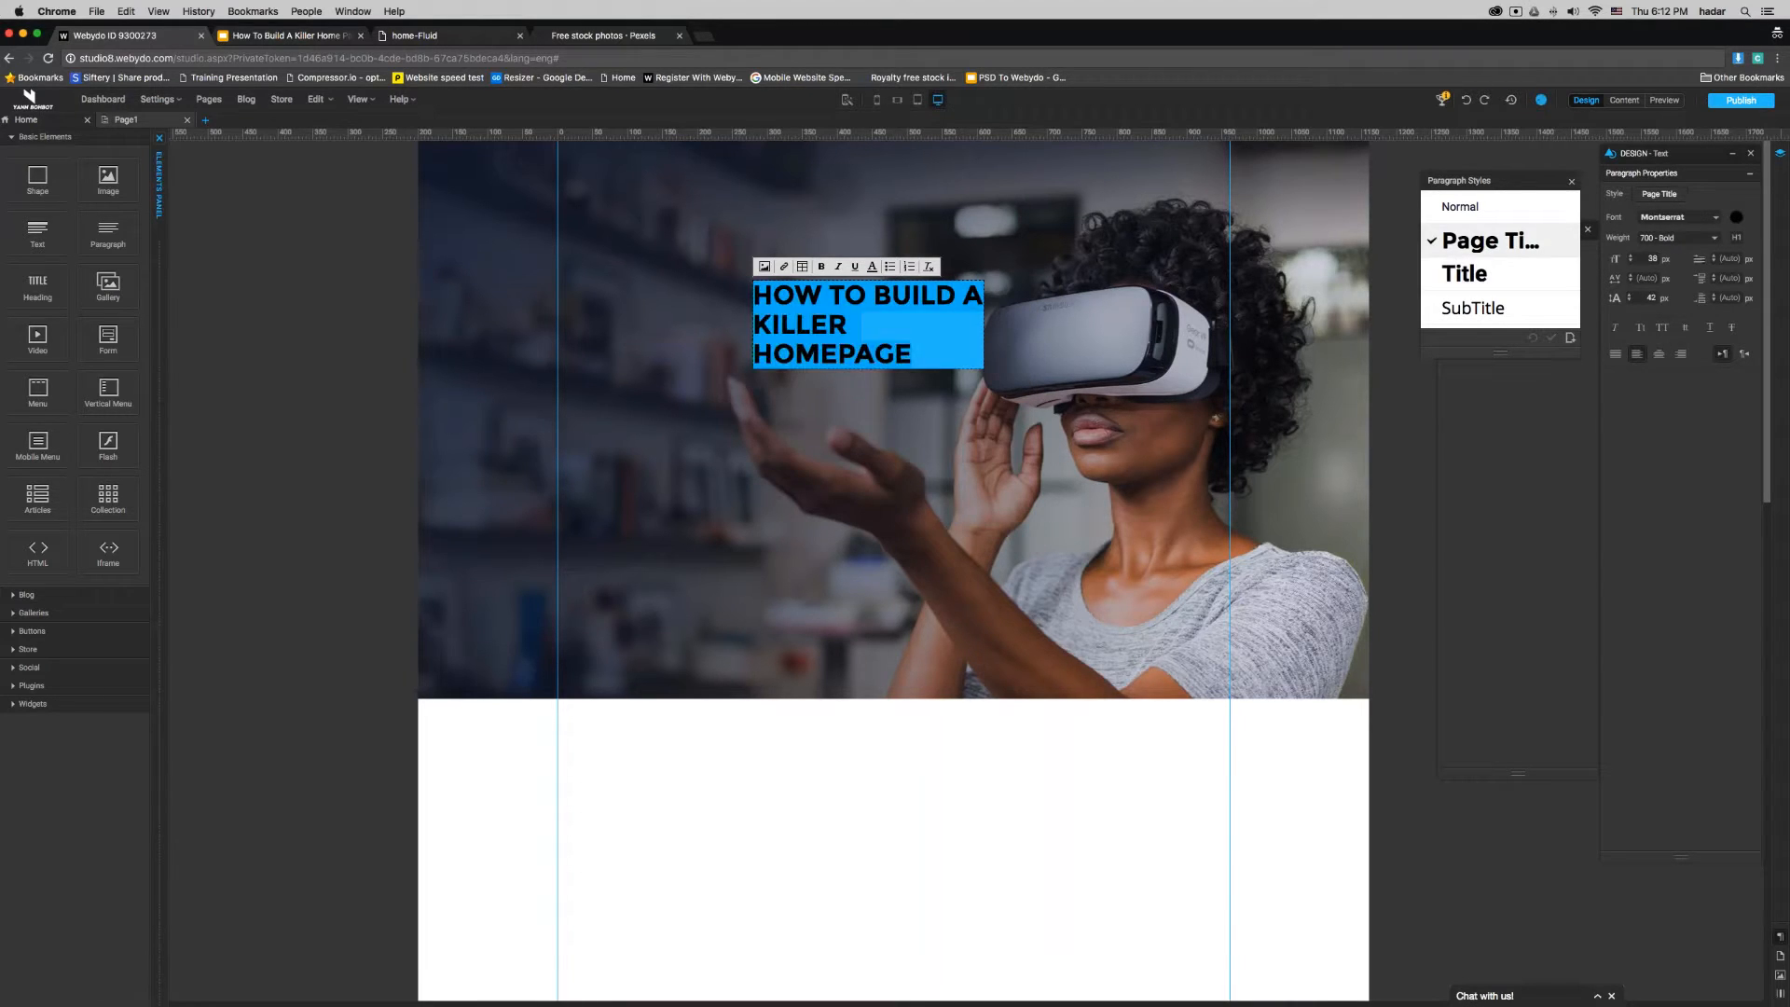
left_click(1736, 218)
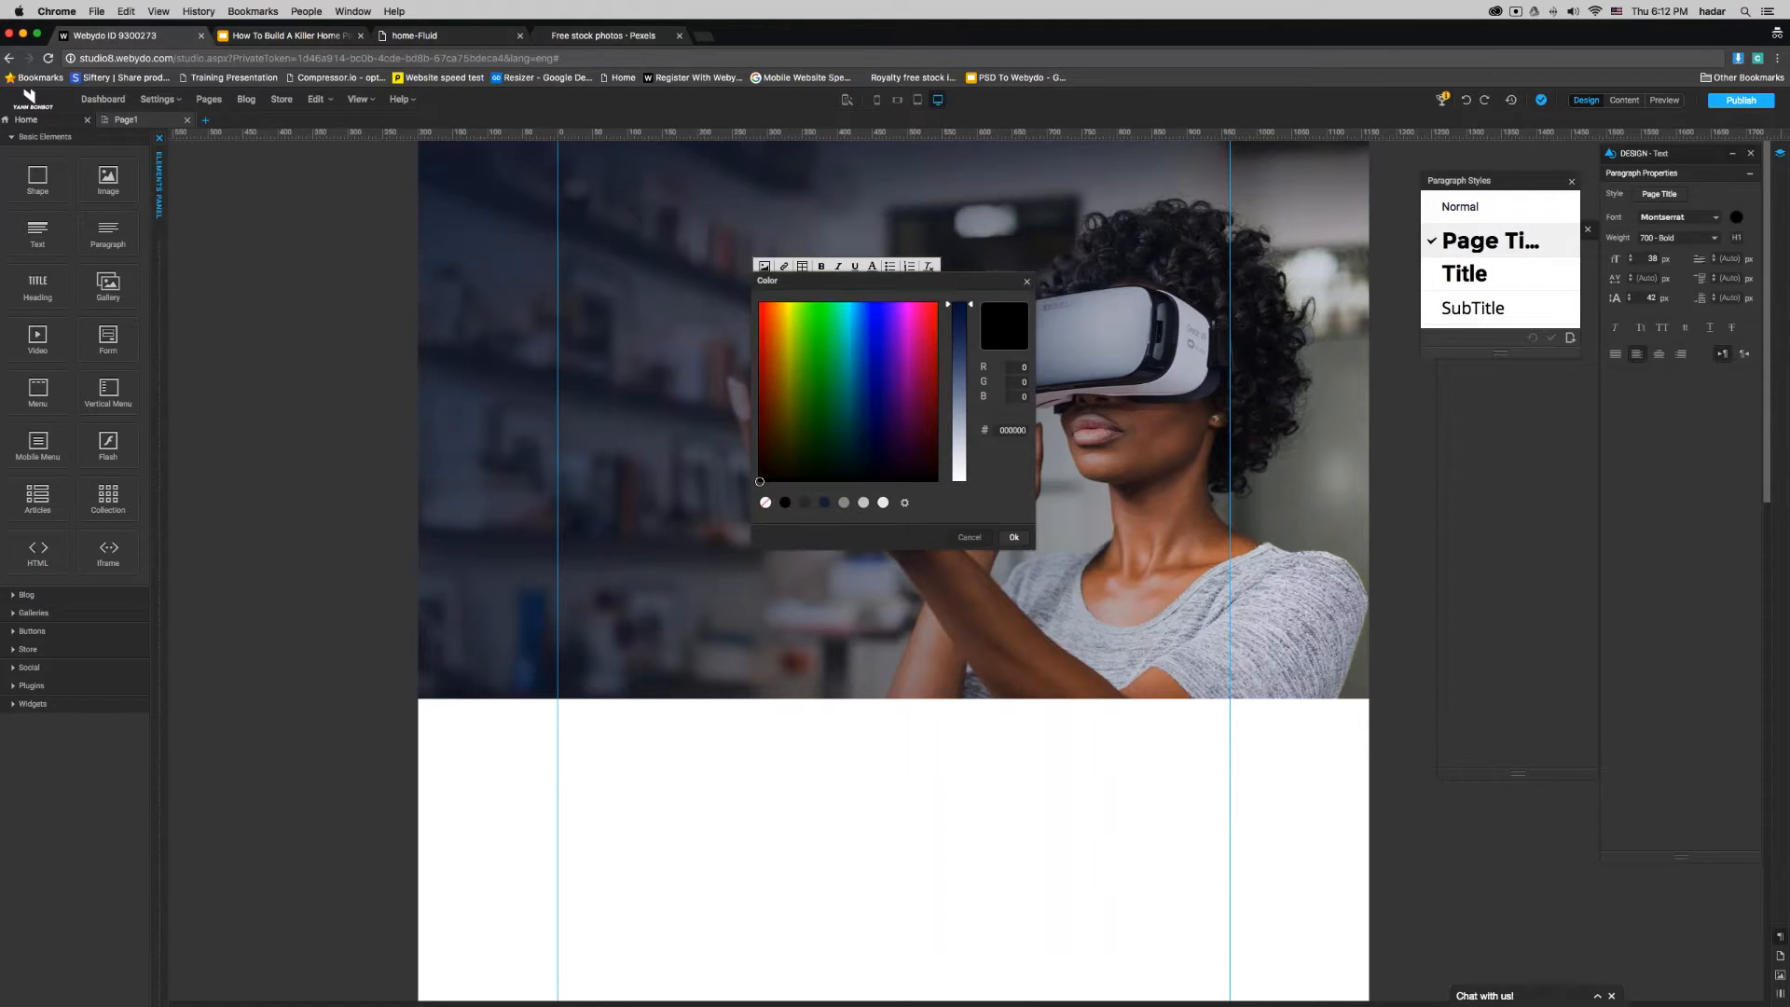
left_click(882, 504)
left_click(1014, 538)
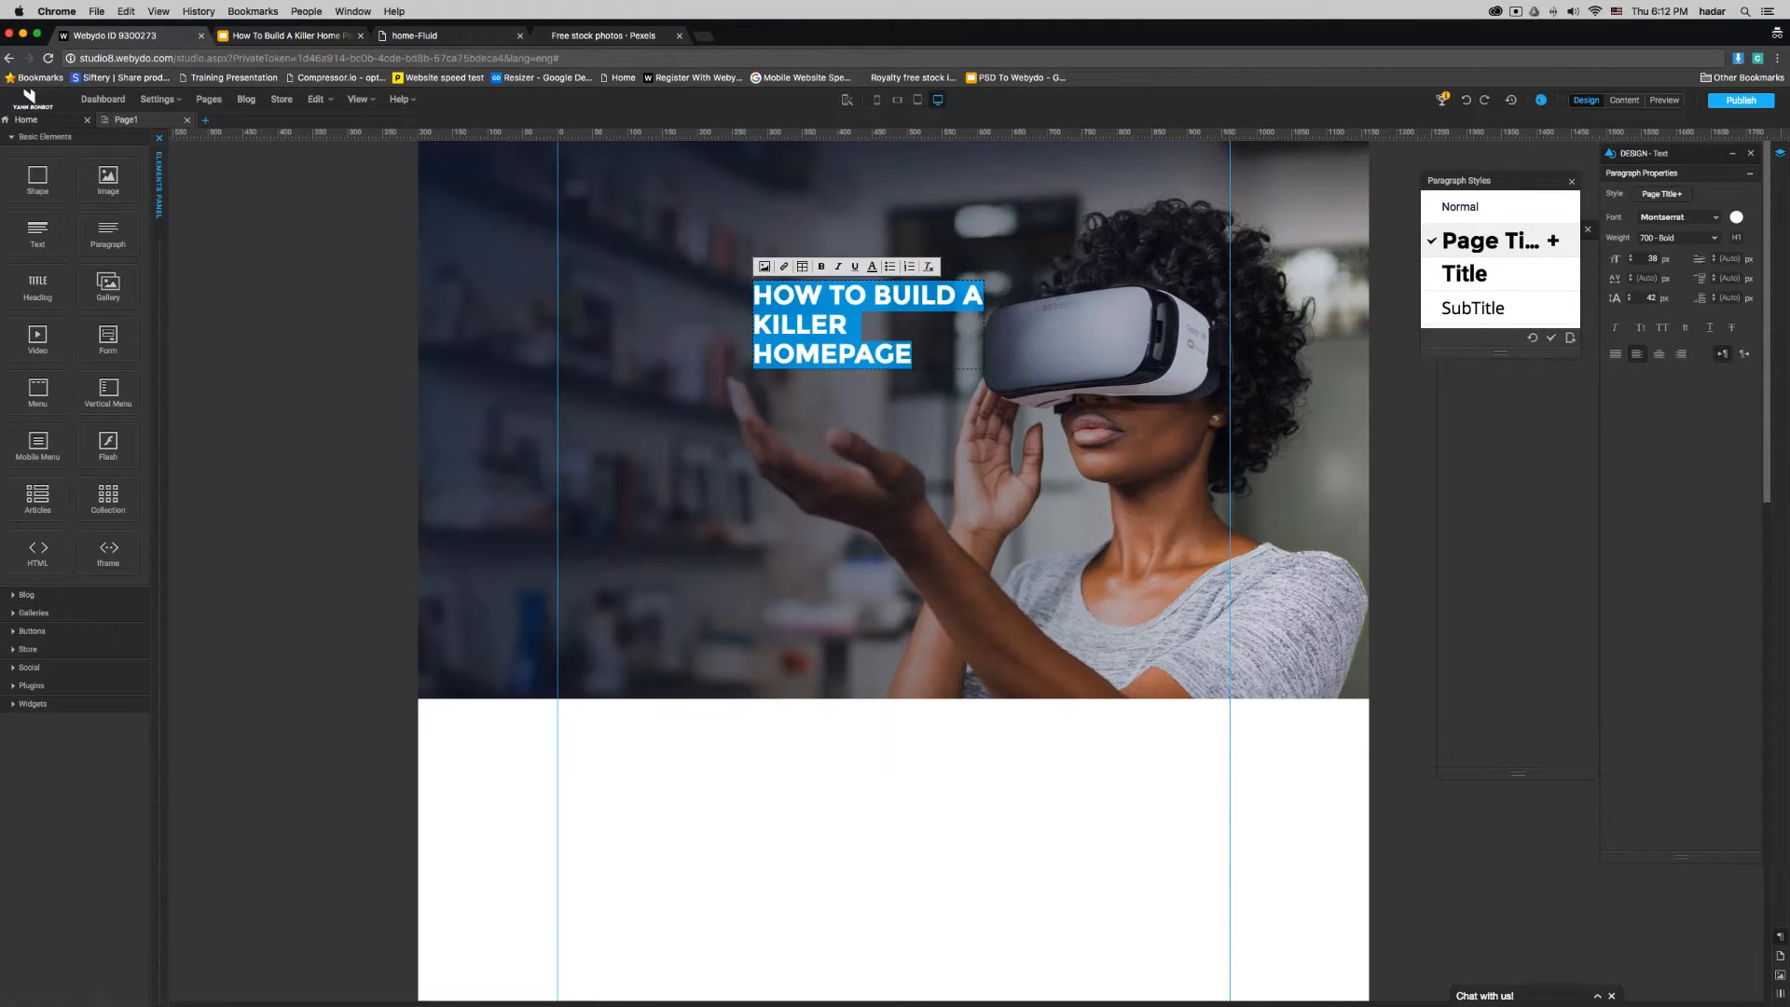
- Set the heading's font to Mosk Bold 700 and center-align the text
left_click(1680, 218)
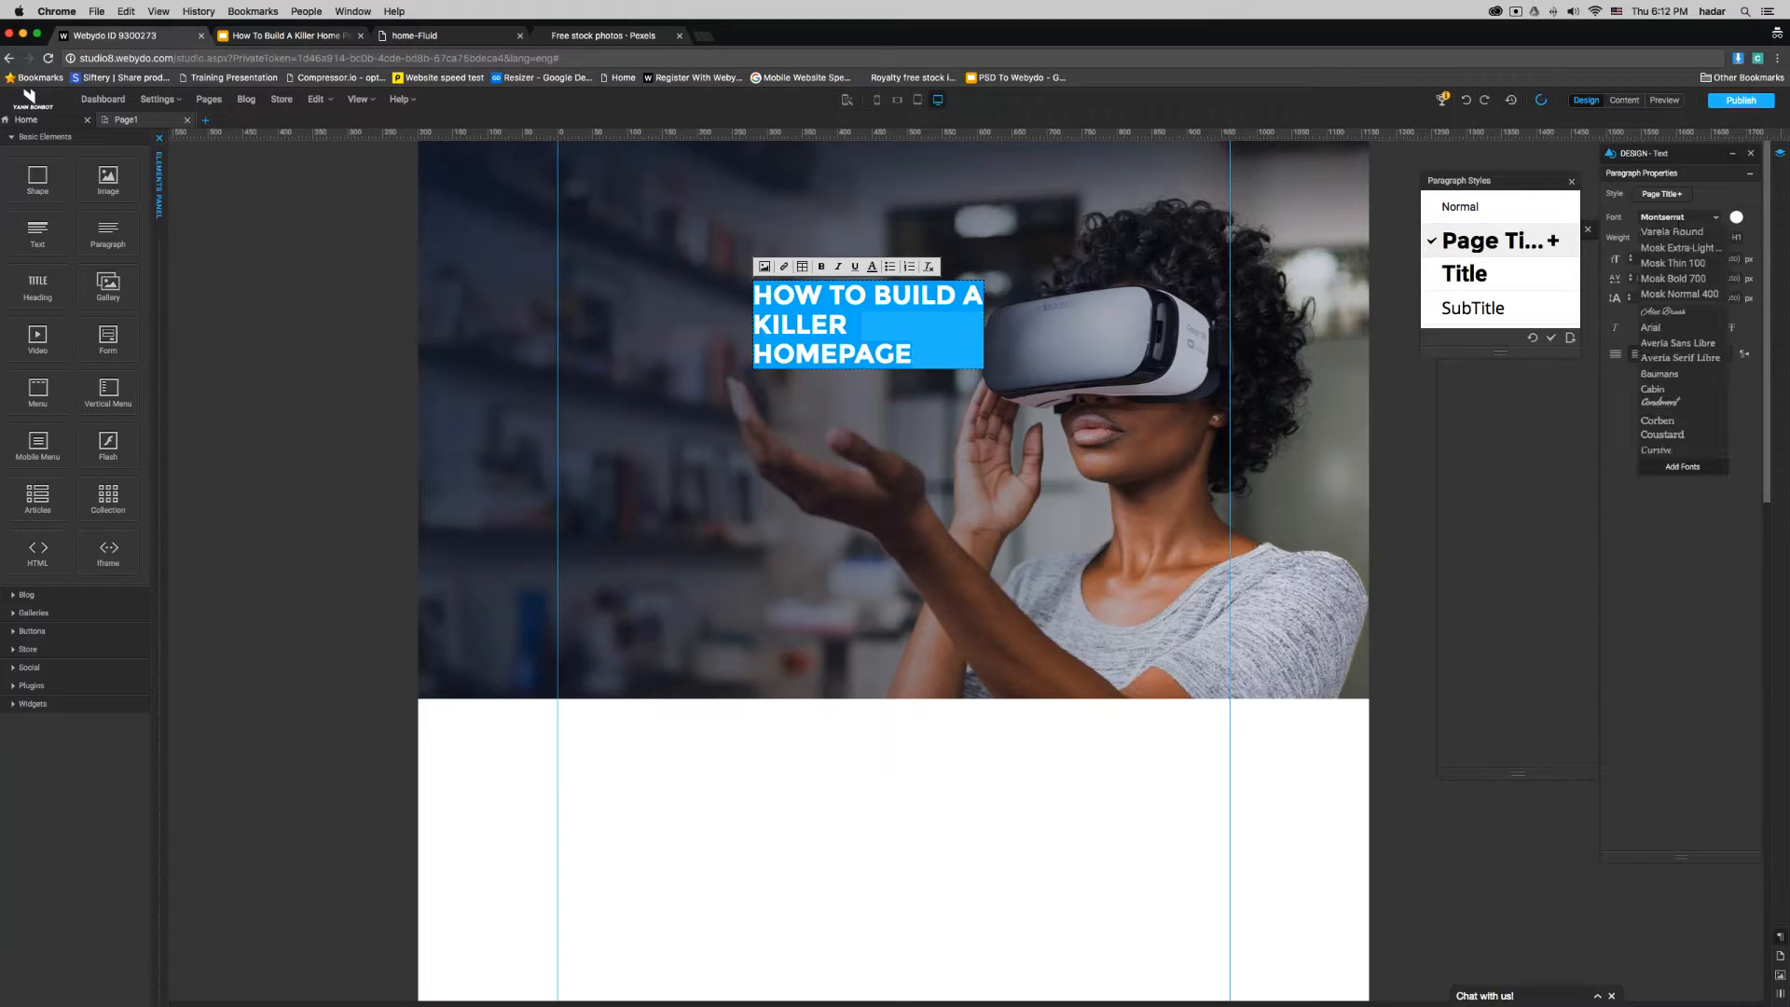
left_click(1676, 278)
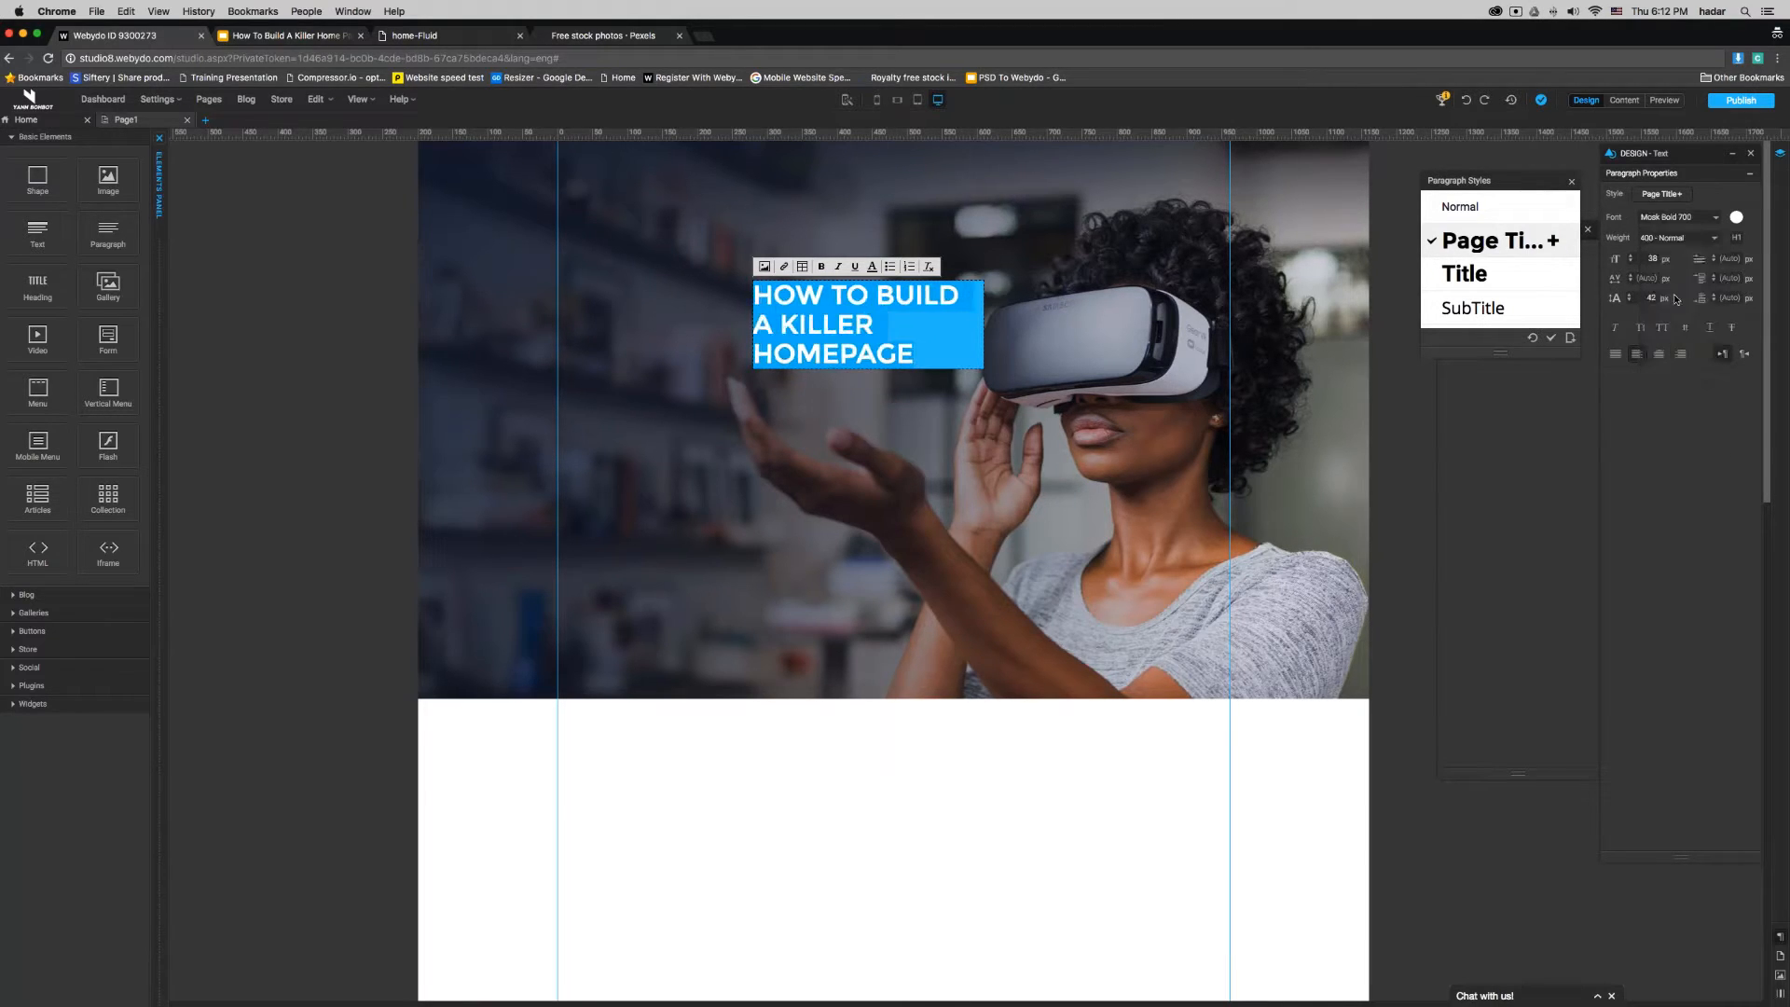
left_click(1658, 354)
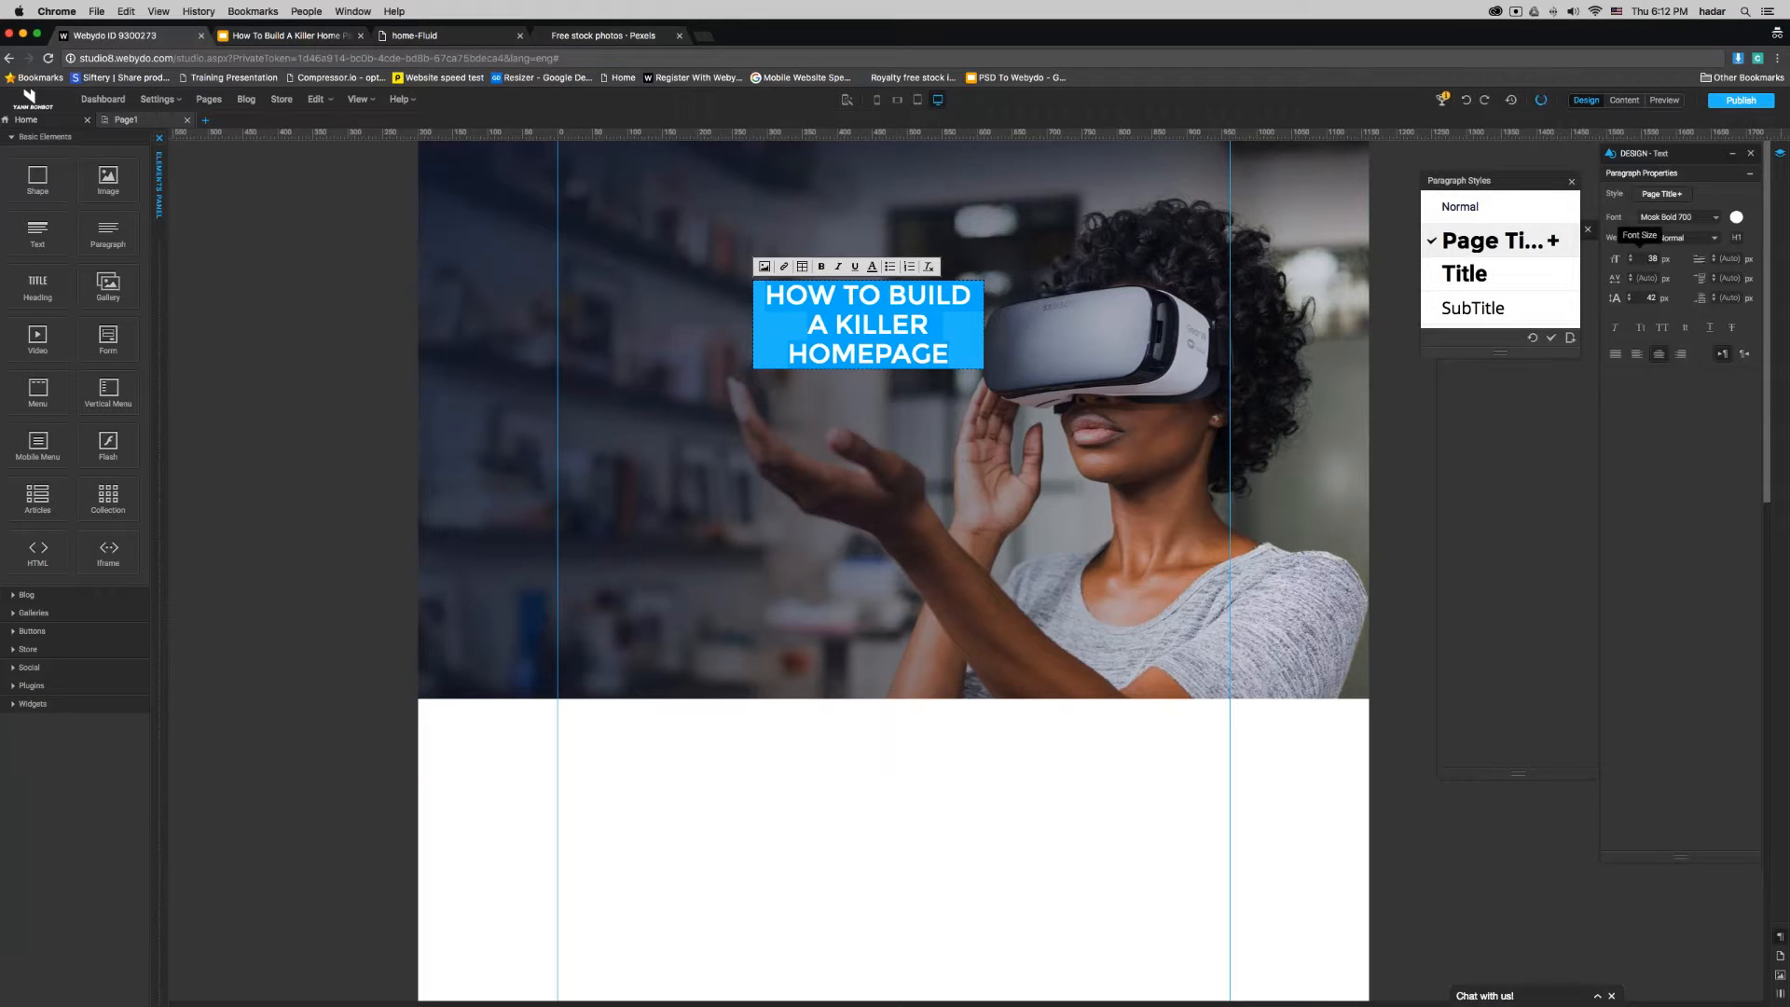
- Try the heading at font size 60 px, and then at 90 px with a line height of 95 px
left_click_drag(1646, 259, 1704, 260)
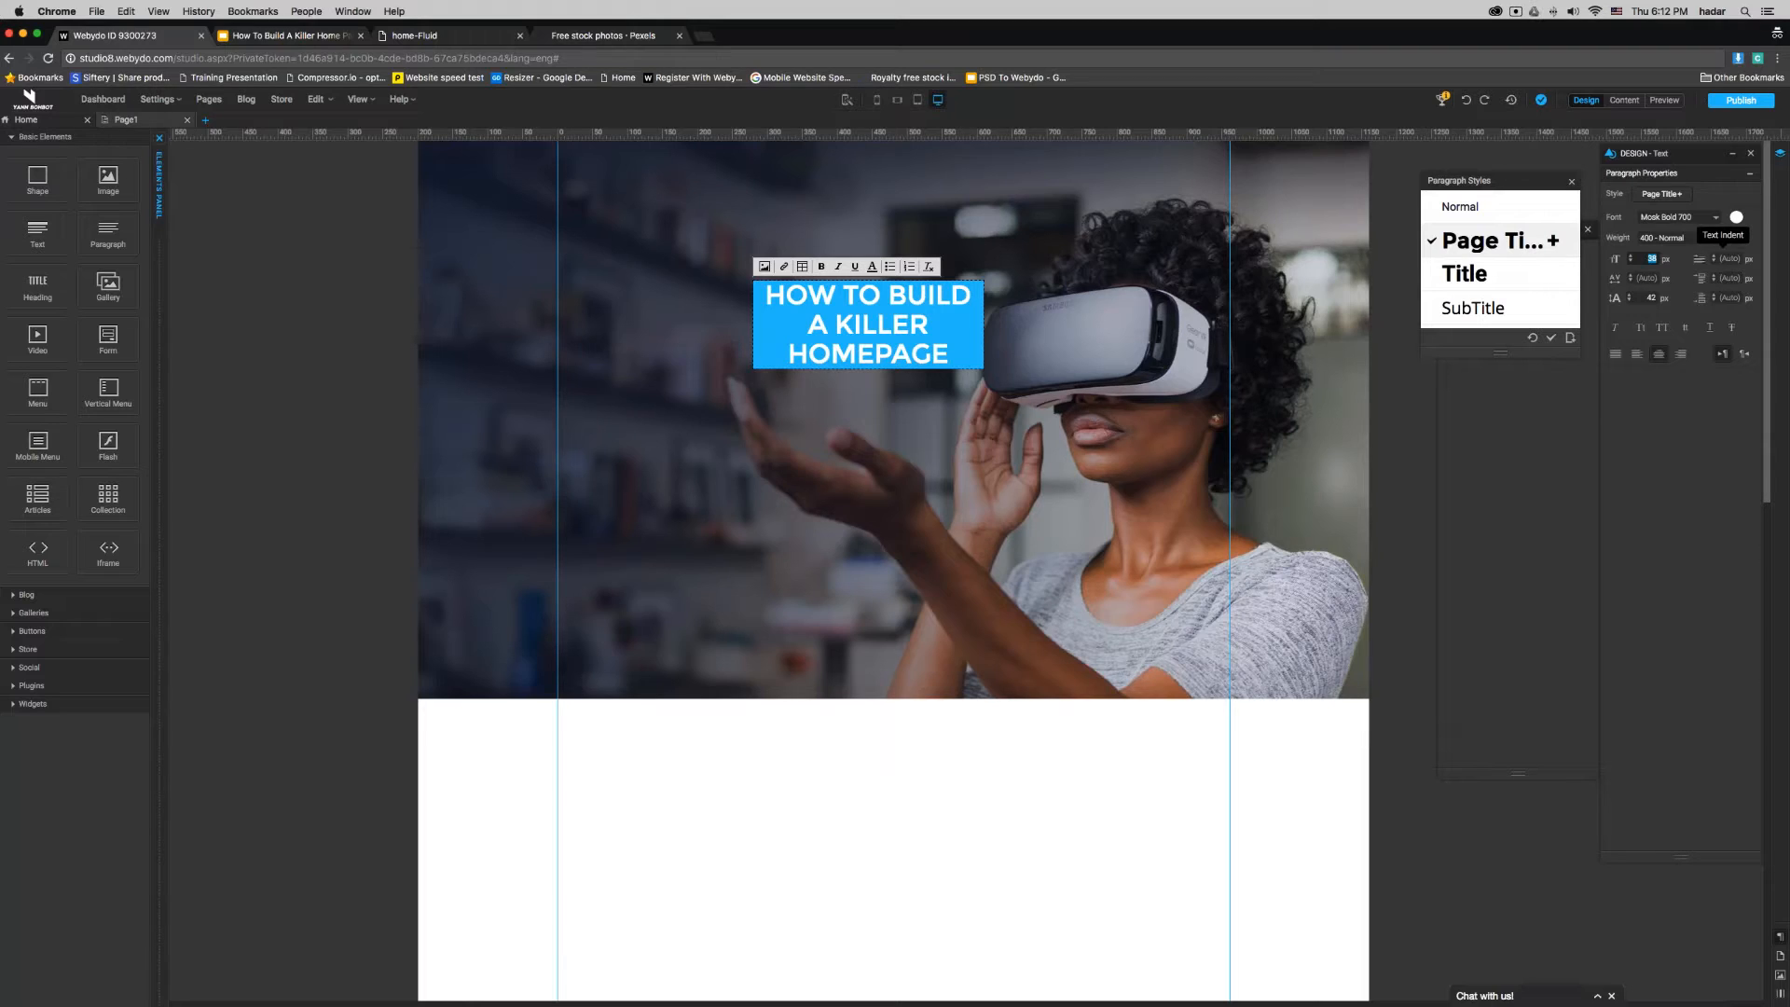
type("60")
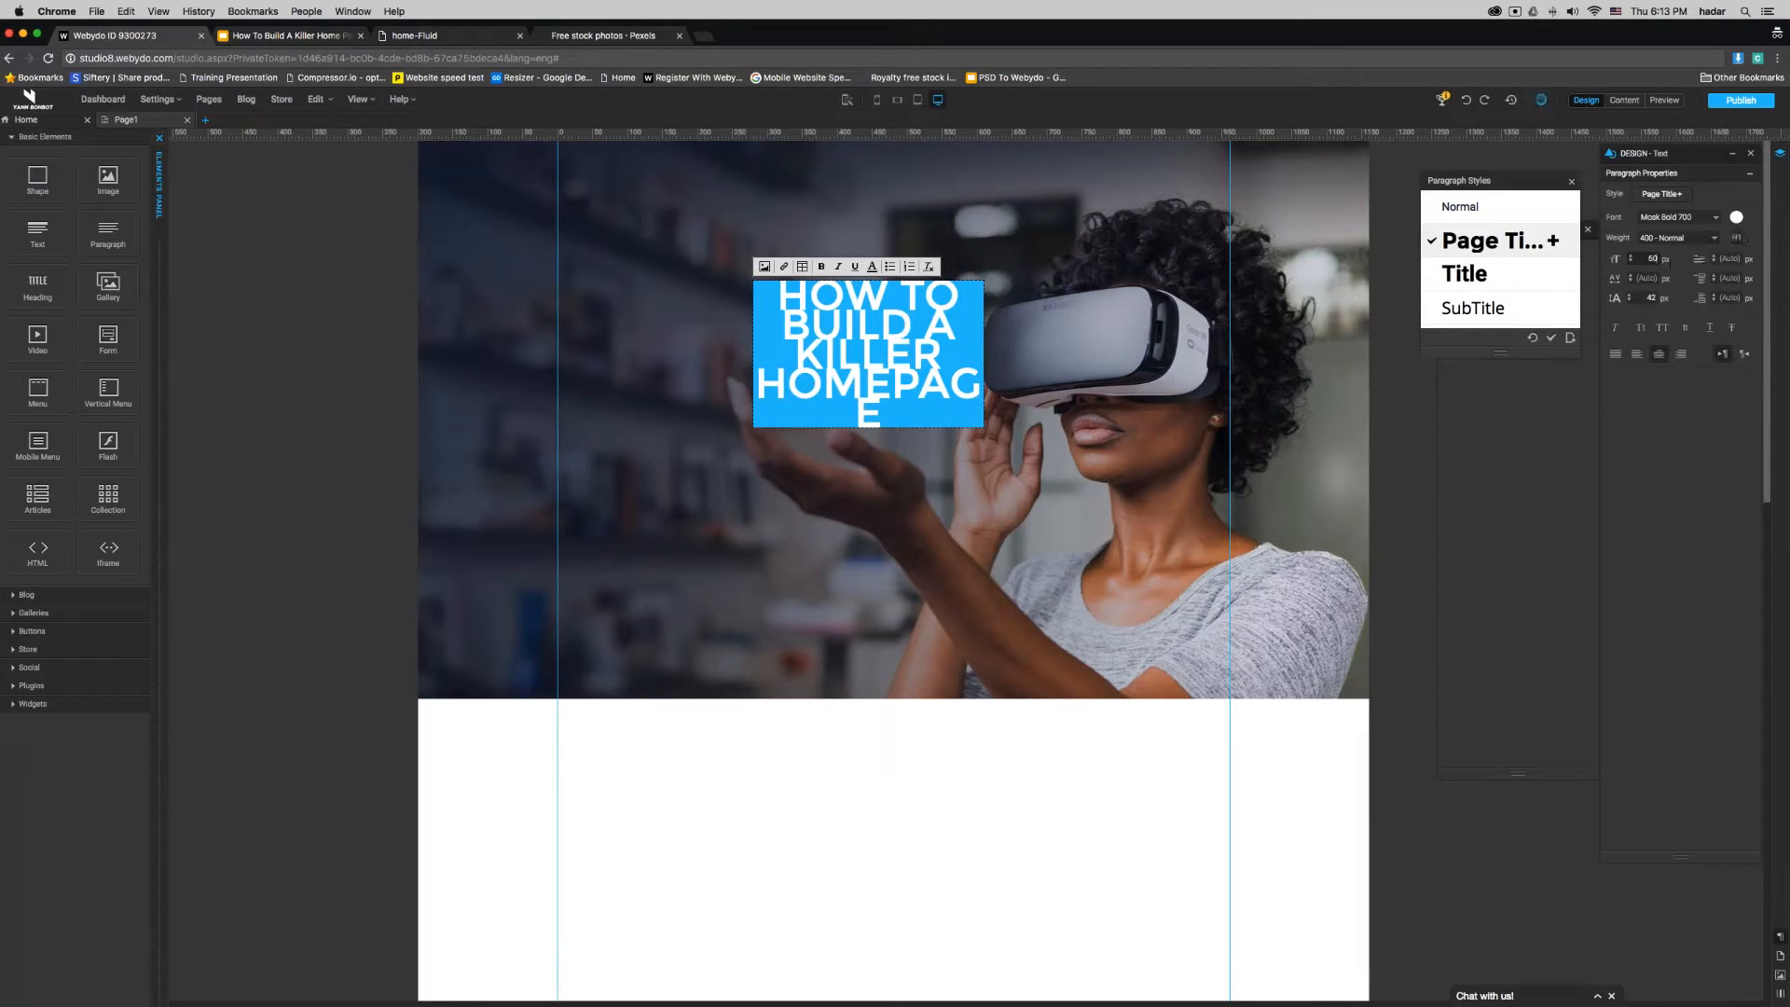
double_click(1652, 259)
type("90")
double_click(1650, 298)
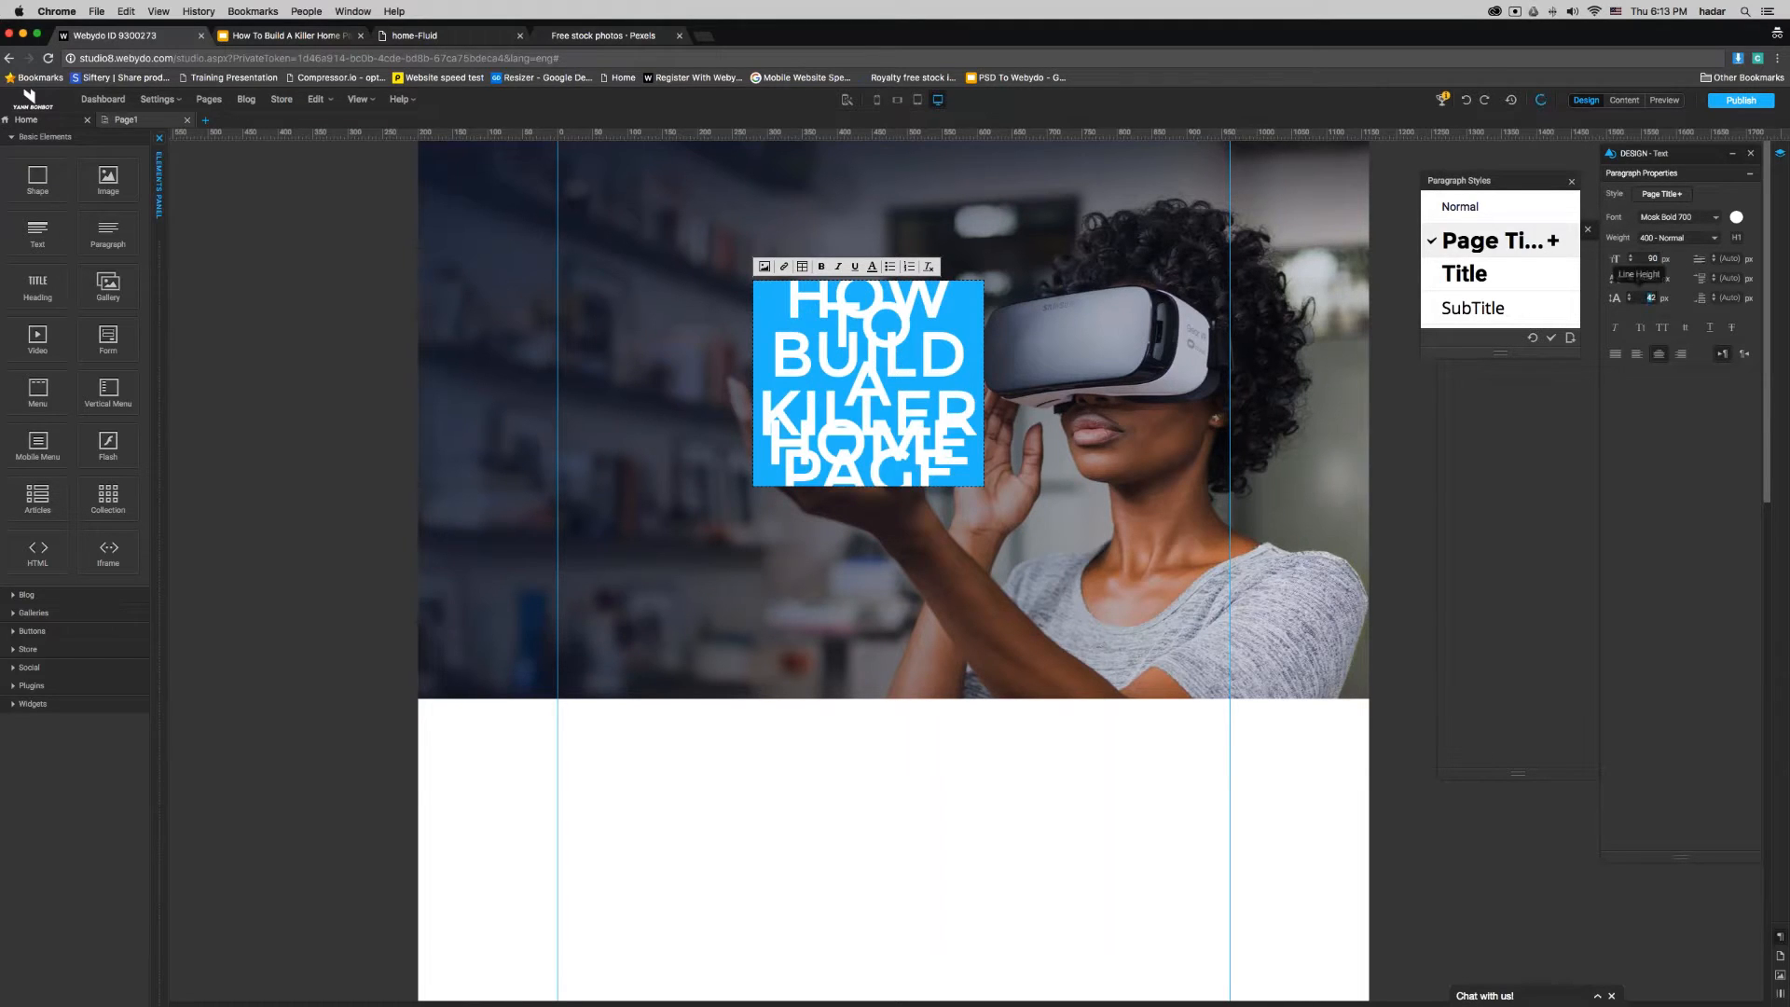
type("95")
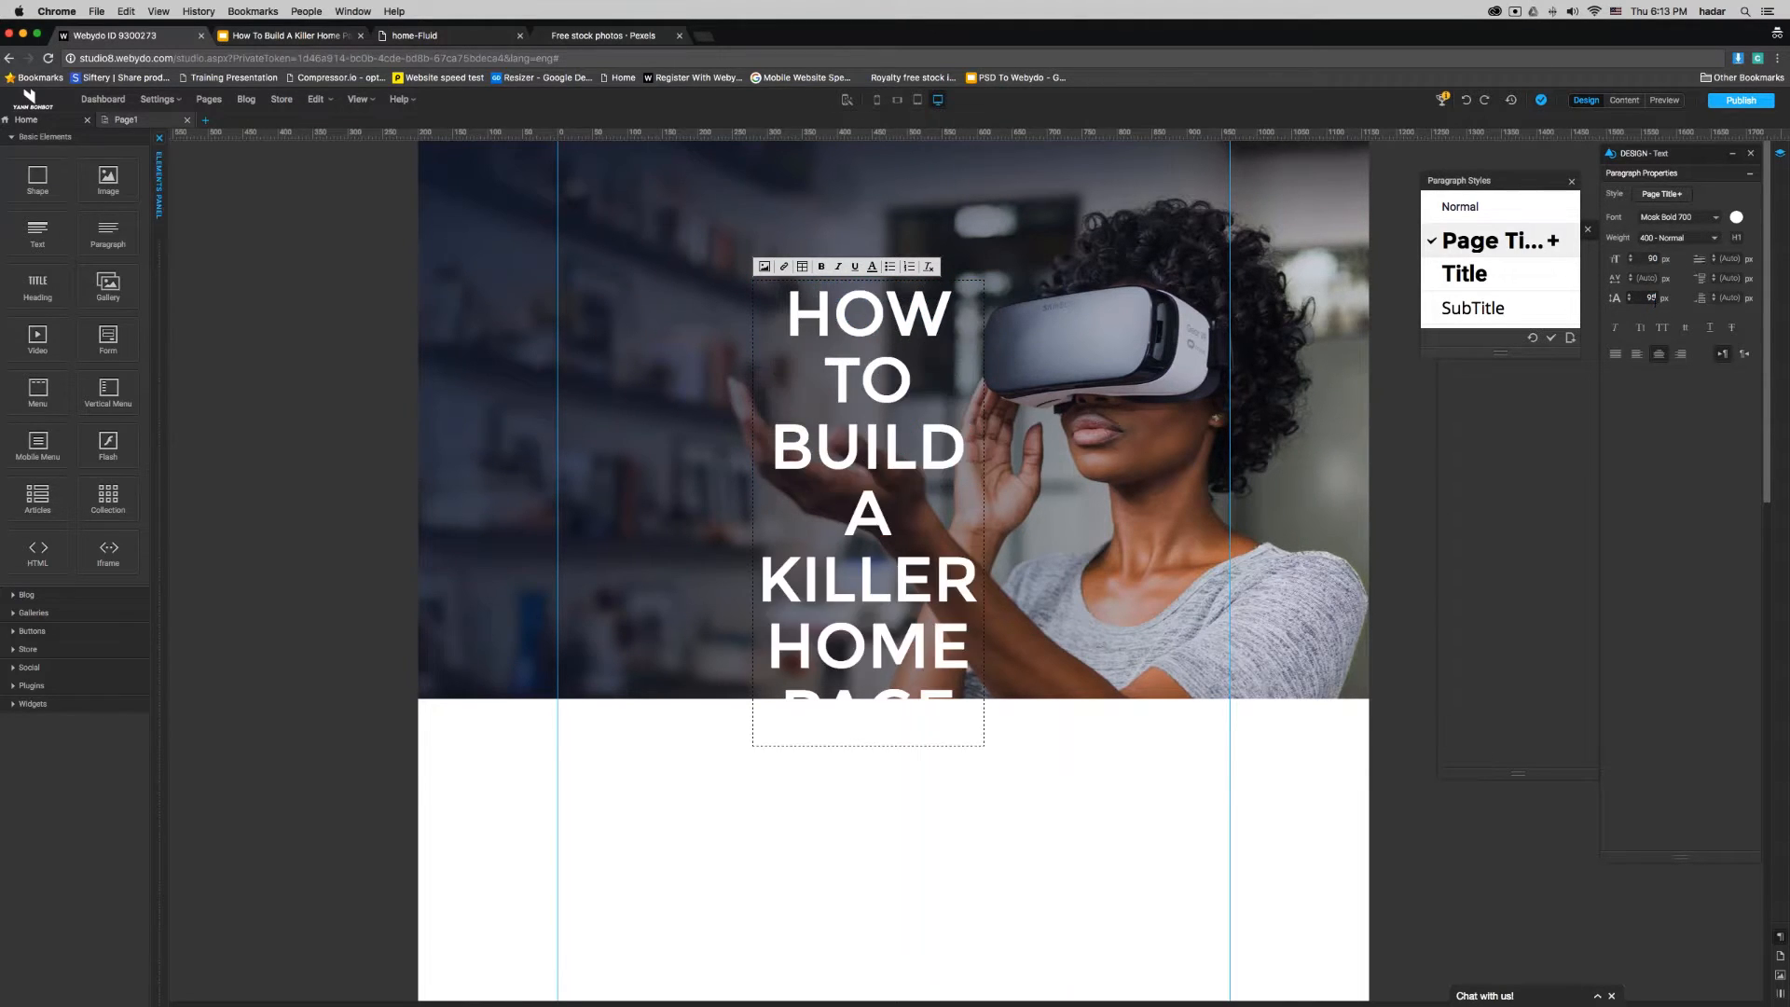
- Widen the heading's text box to about 986 px and move it to an X position of about -13 px
key("Escape")
left_click_drag(983, 513, 1443, 513)
left_click_drag(1119, 407, 915, 406)
- Left-align all of the heading text, with font size 60 px and line height 65 px
double_click(915, 407)
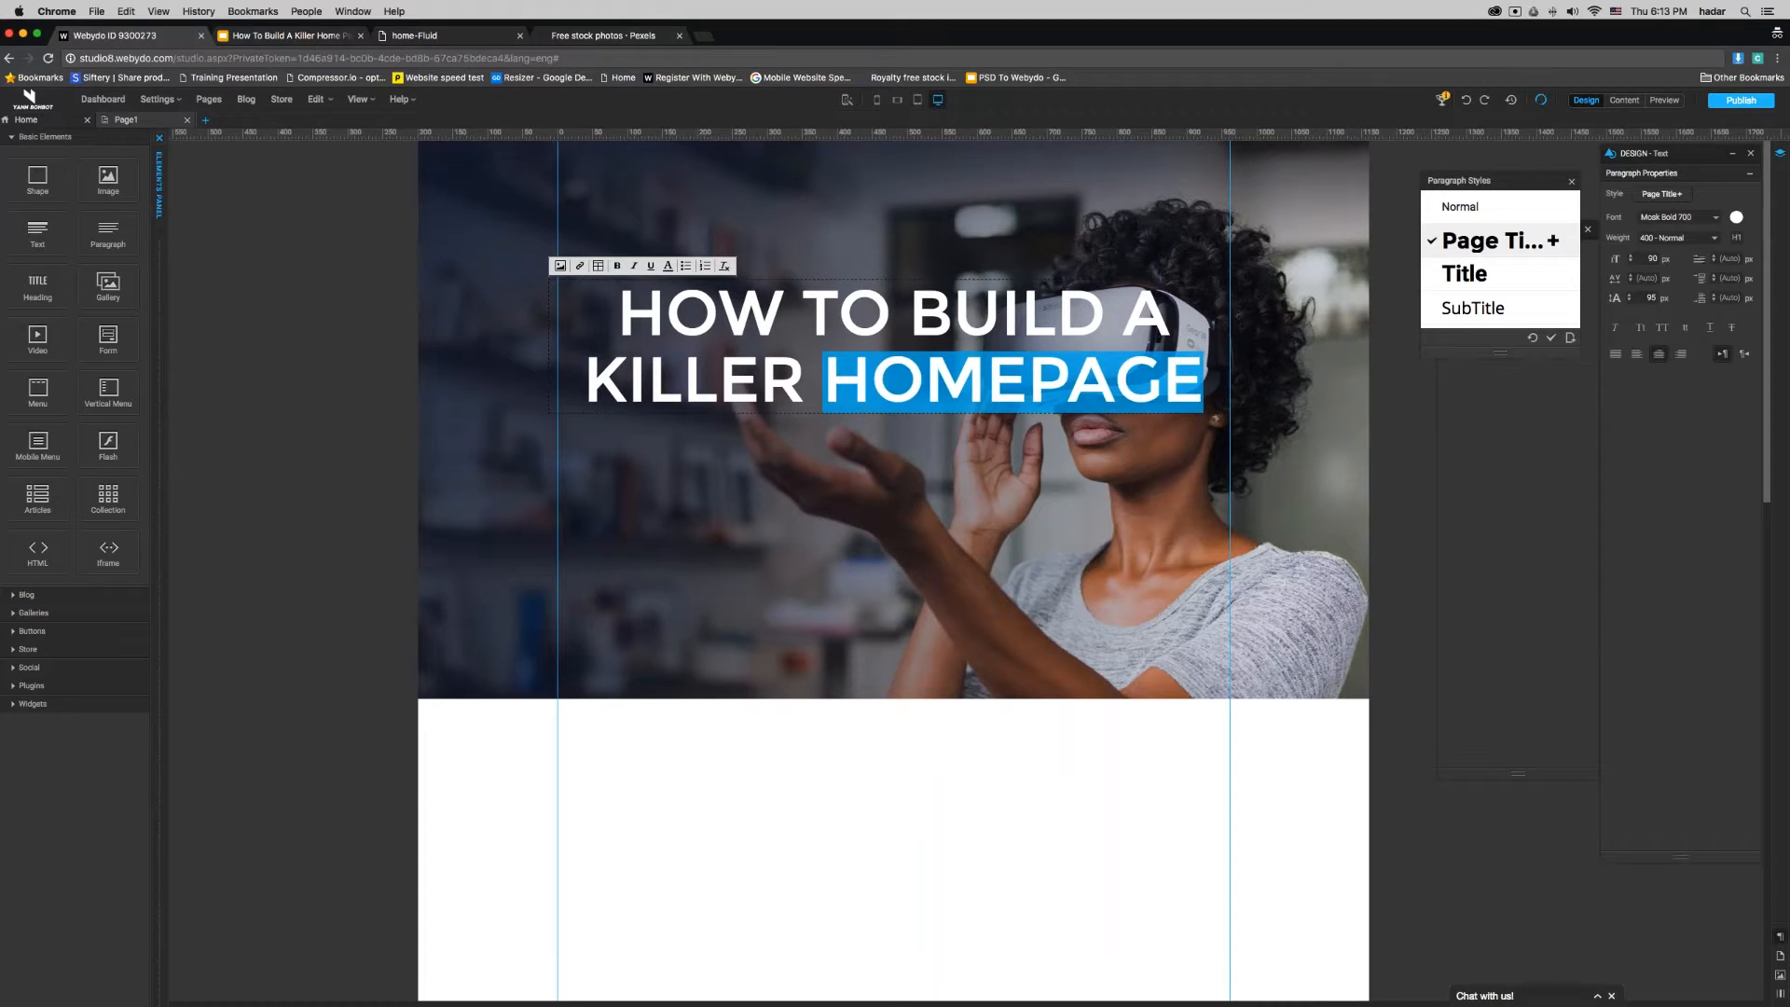
key("super+a")
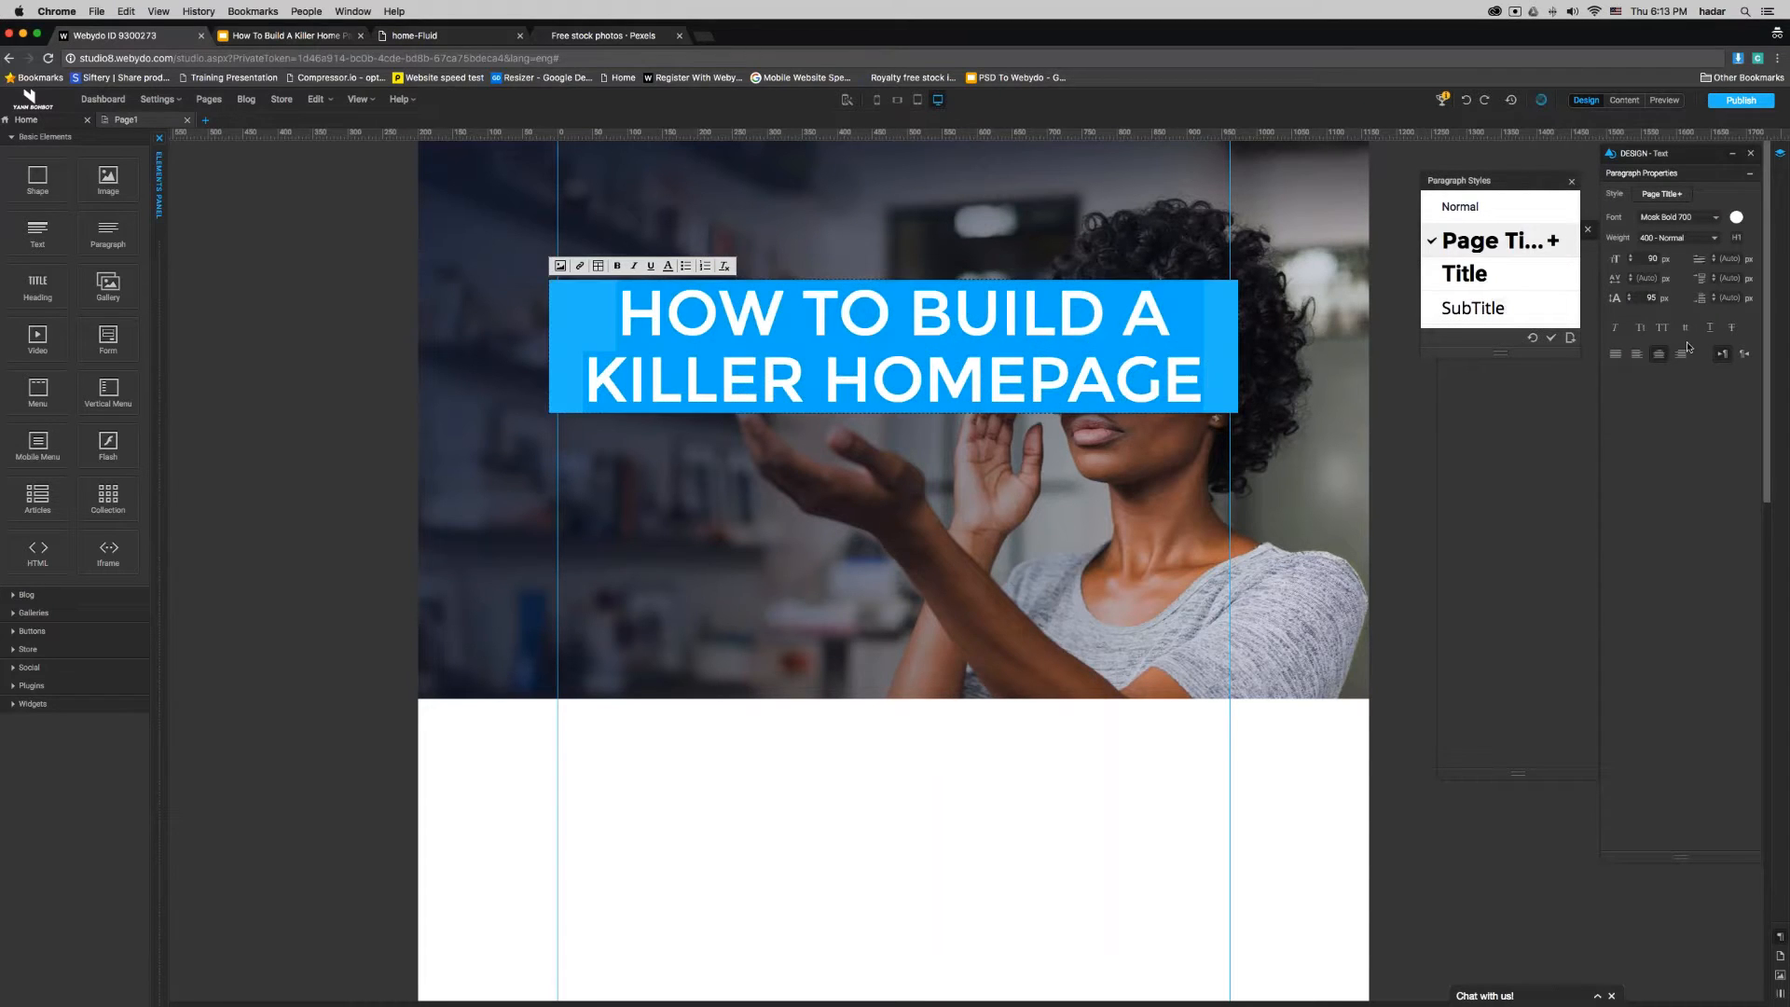
left_click(1636, 353)
left_click(1650, 258)
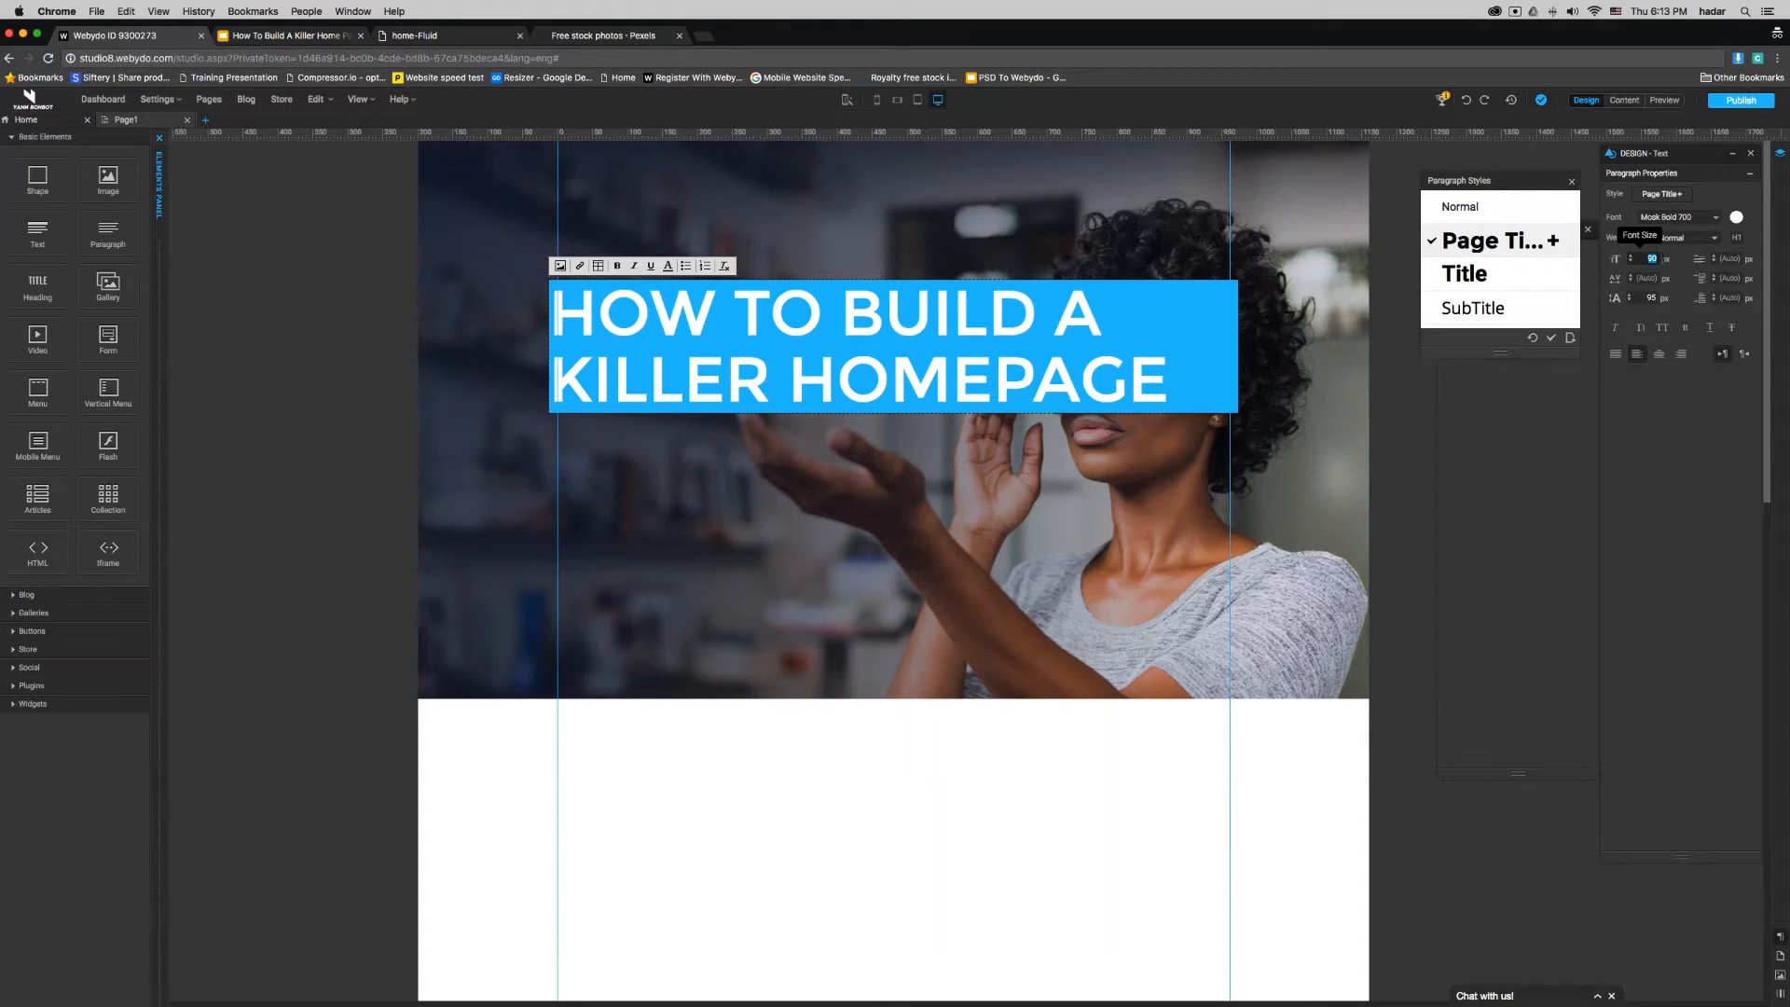
type("60")
double_click(1652, 299)
type("65")
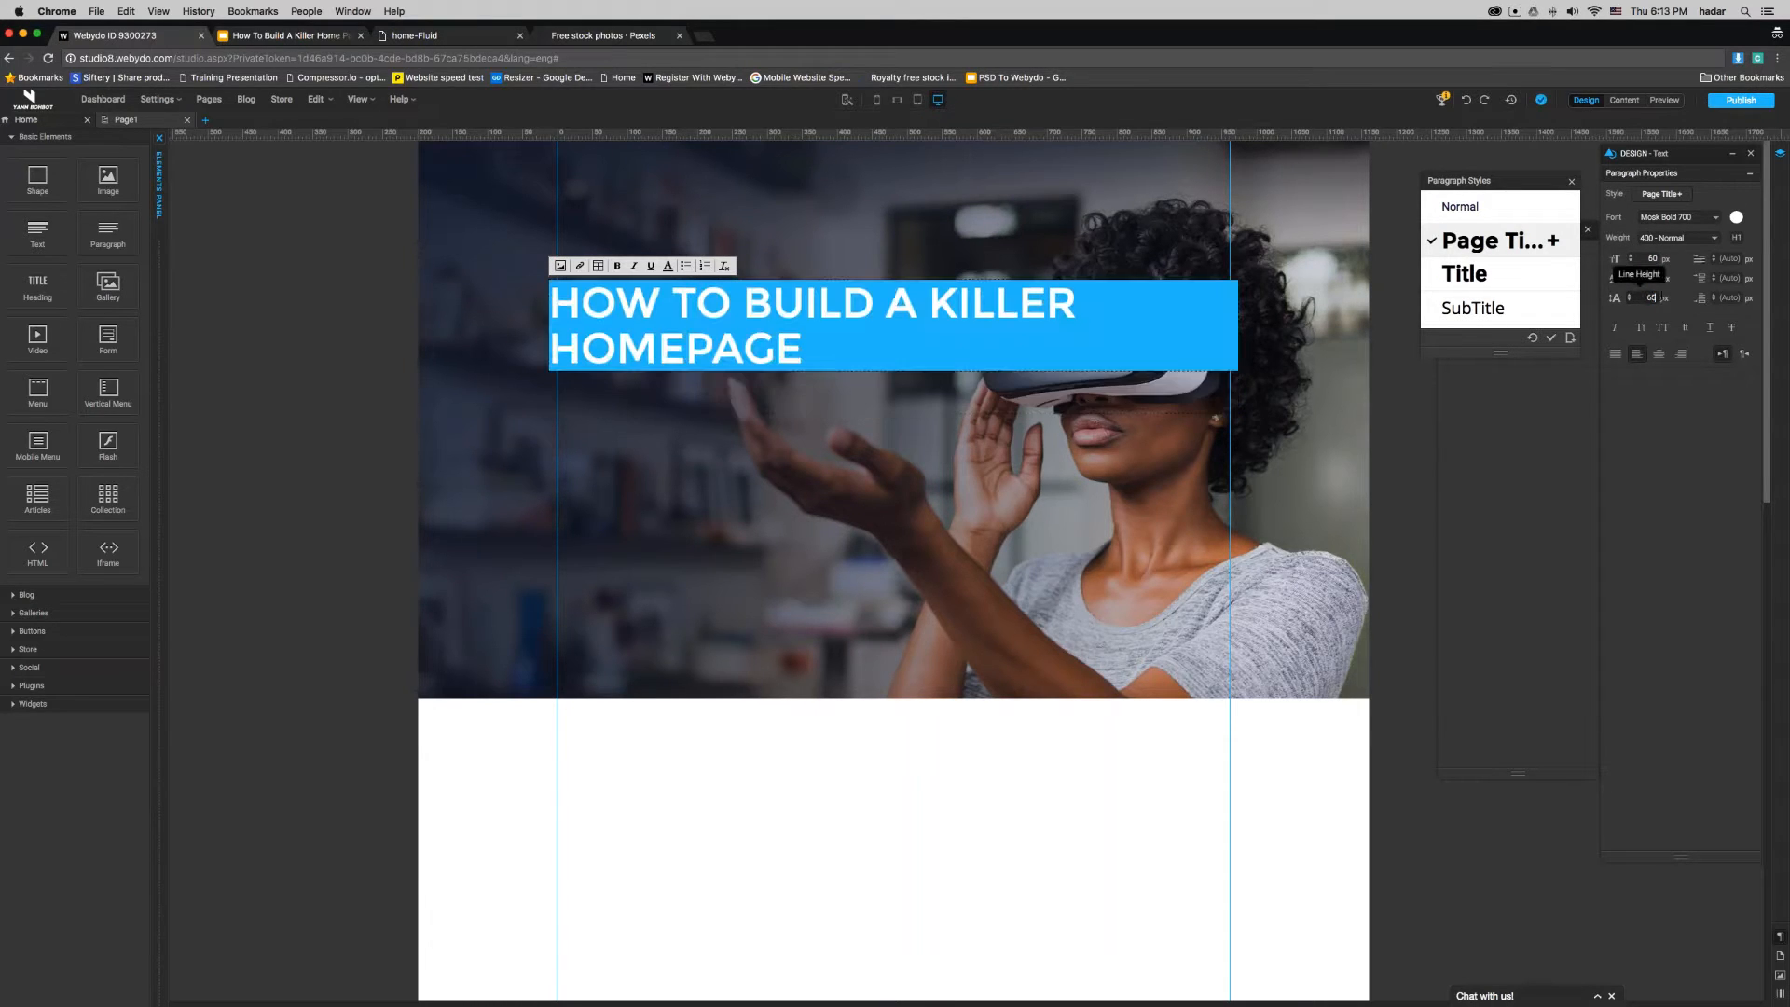
left_click(1059, 939)
left_click(1139, 332)
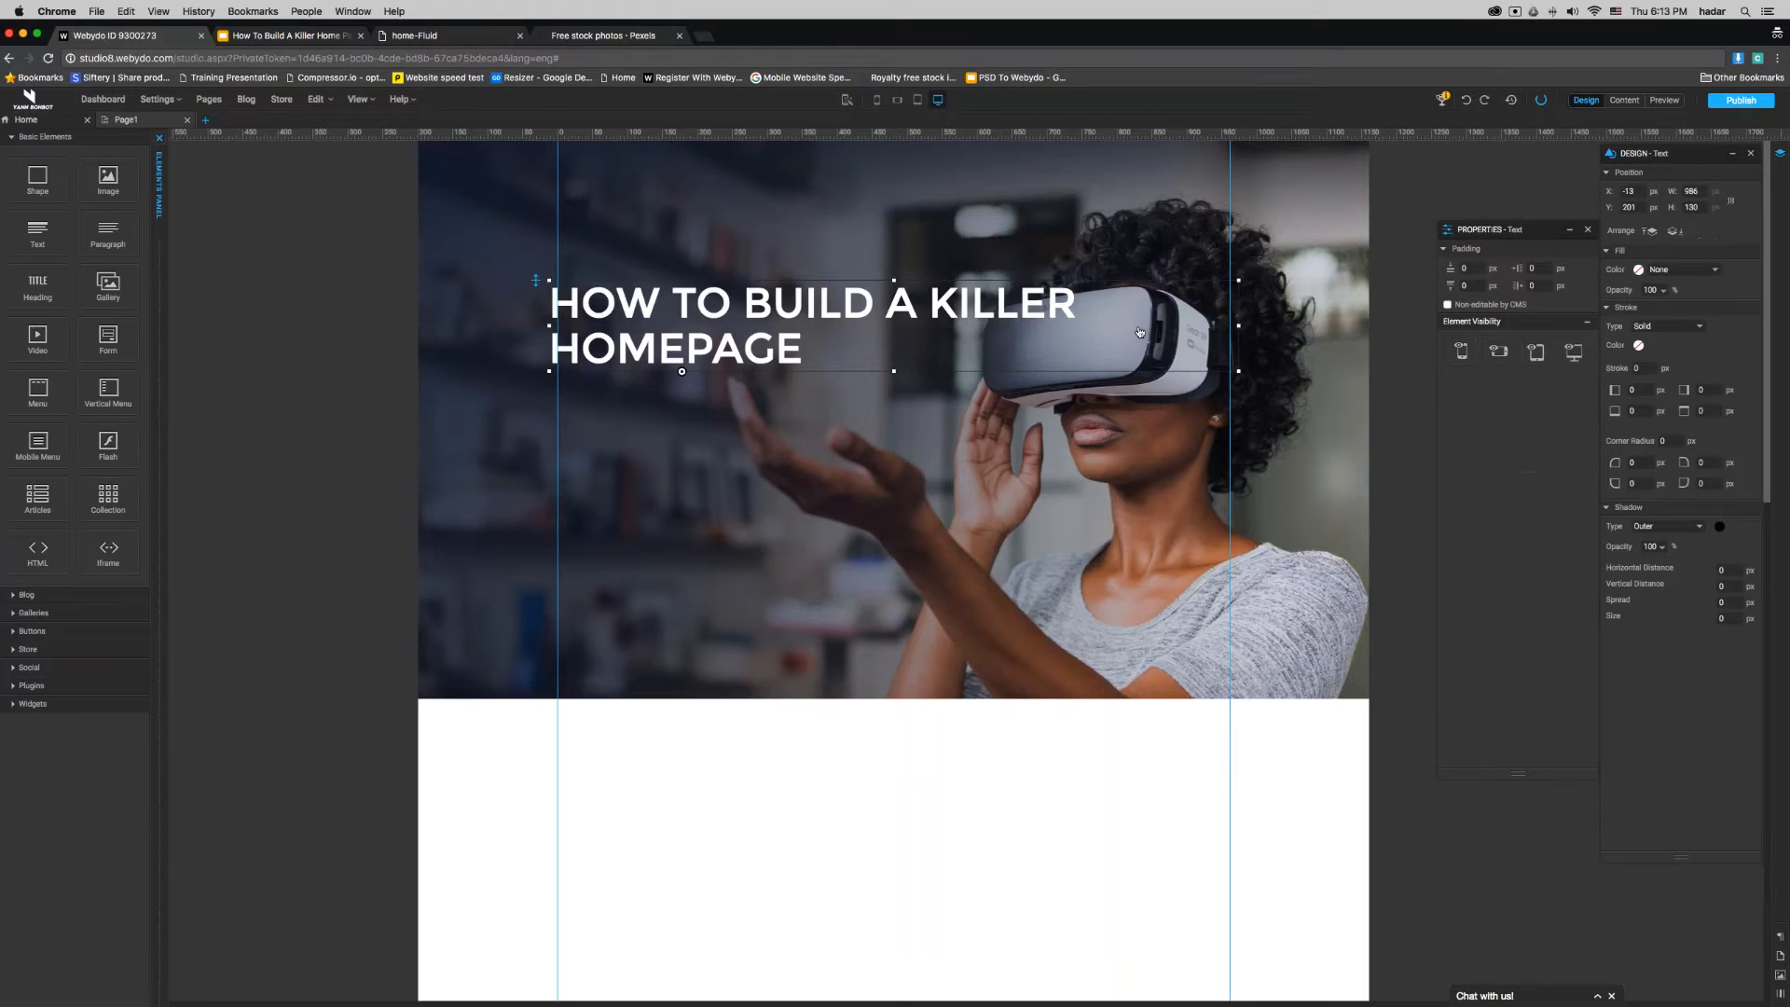
- Narrow the heading's text box so it wraps after "BUILD A", and move it down to align with the content area's left guide
left_click_drag(1238, 325, 1029, 328)
left_click_drag(796, 303, 803, 332)
left_click(874, 765)
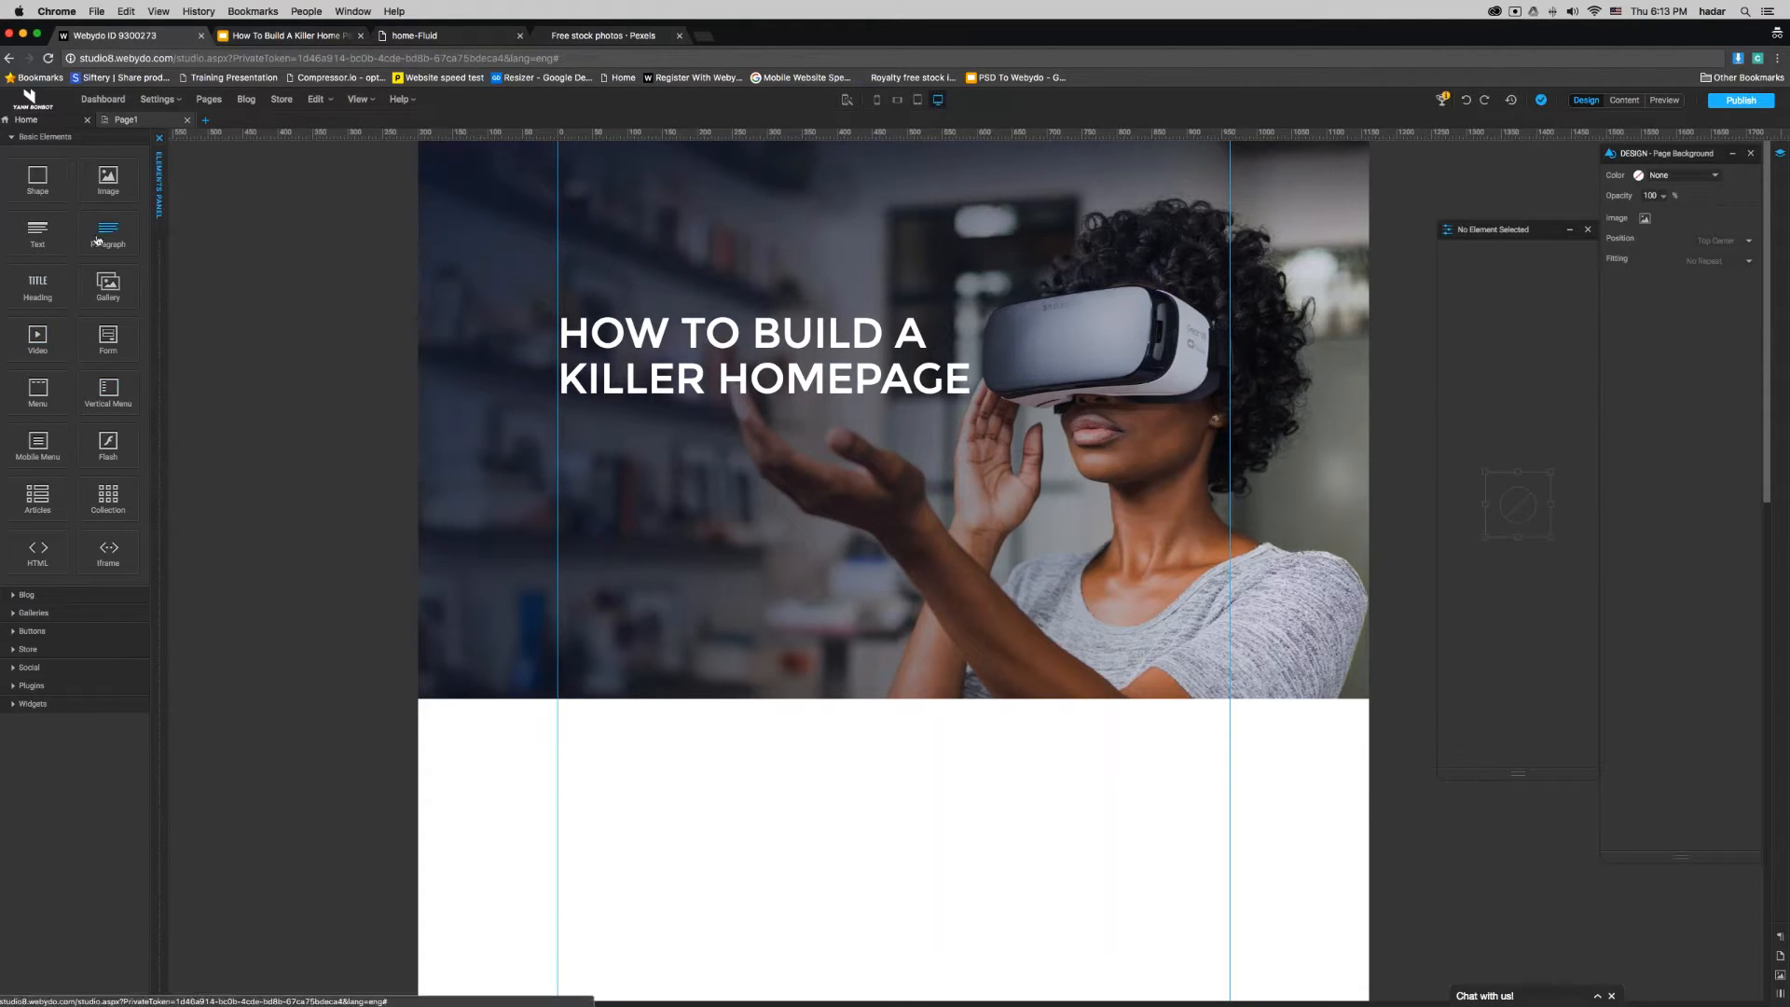
- Add a Paragraph element to the intro banner below the heading
left_click_drag(107, 229, 564, 499)
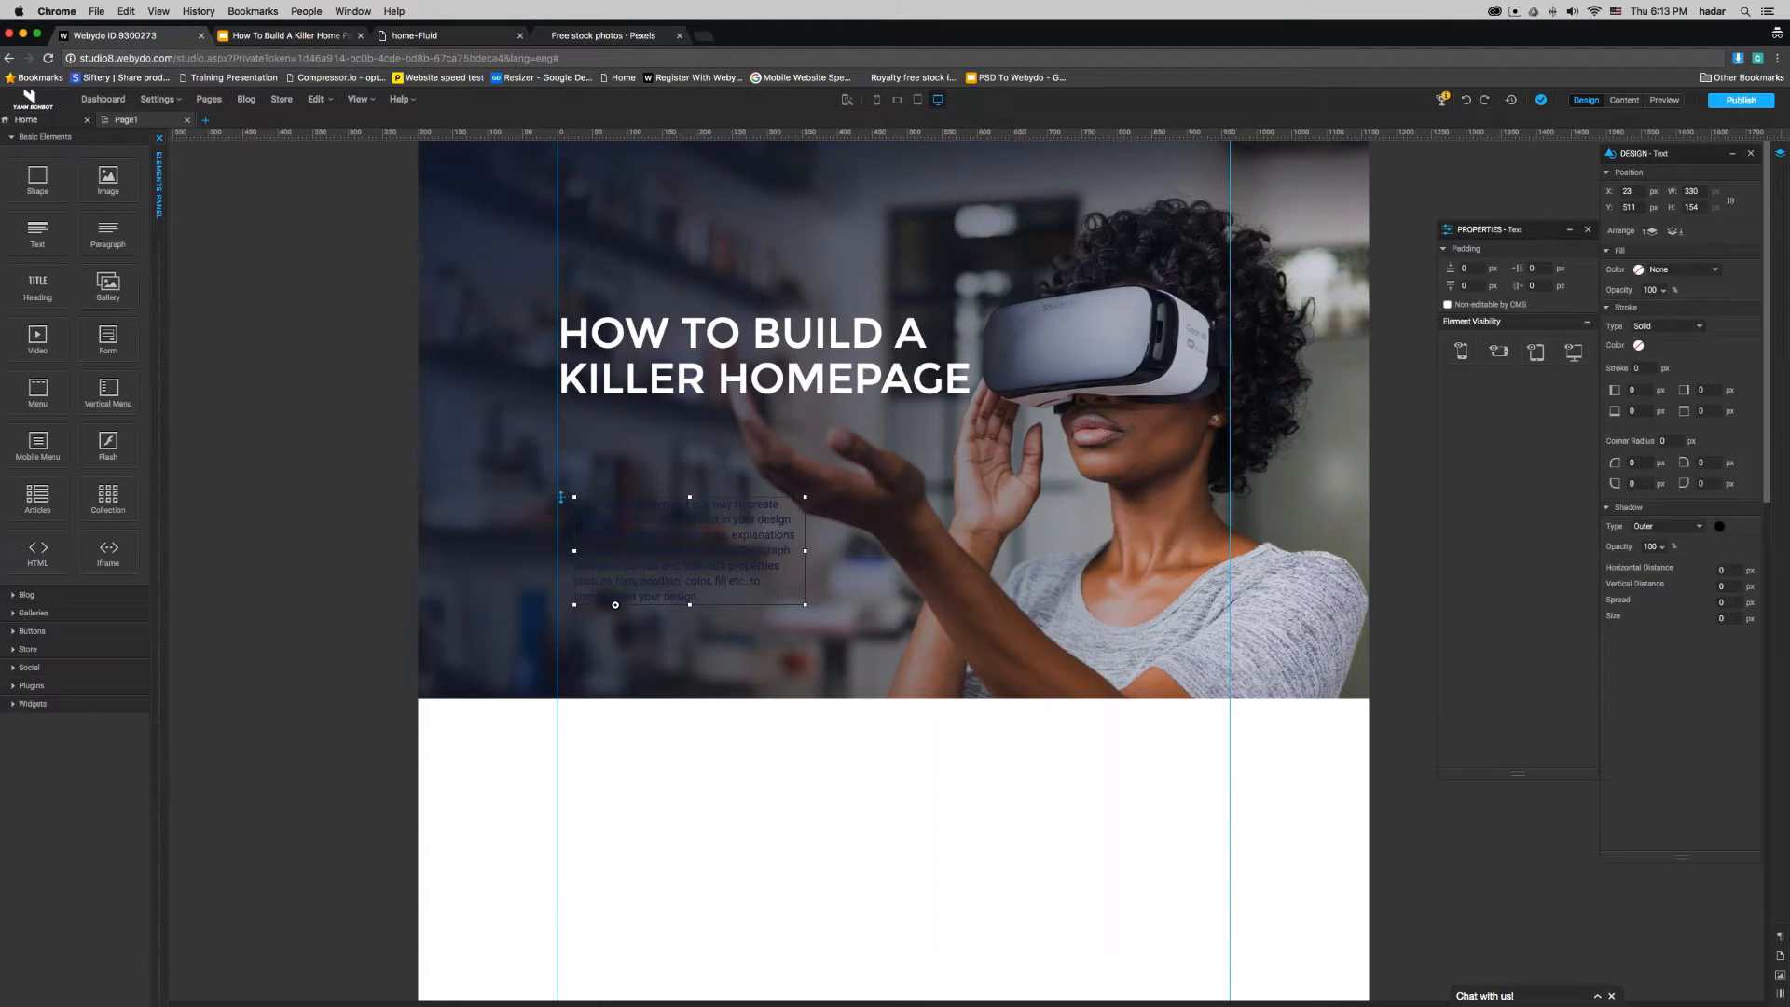
key("Delete")
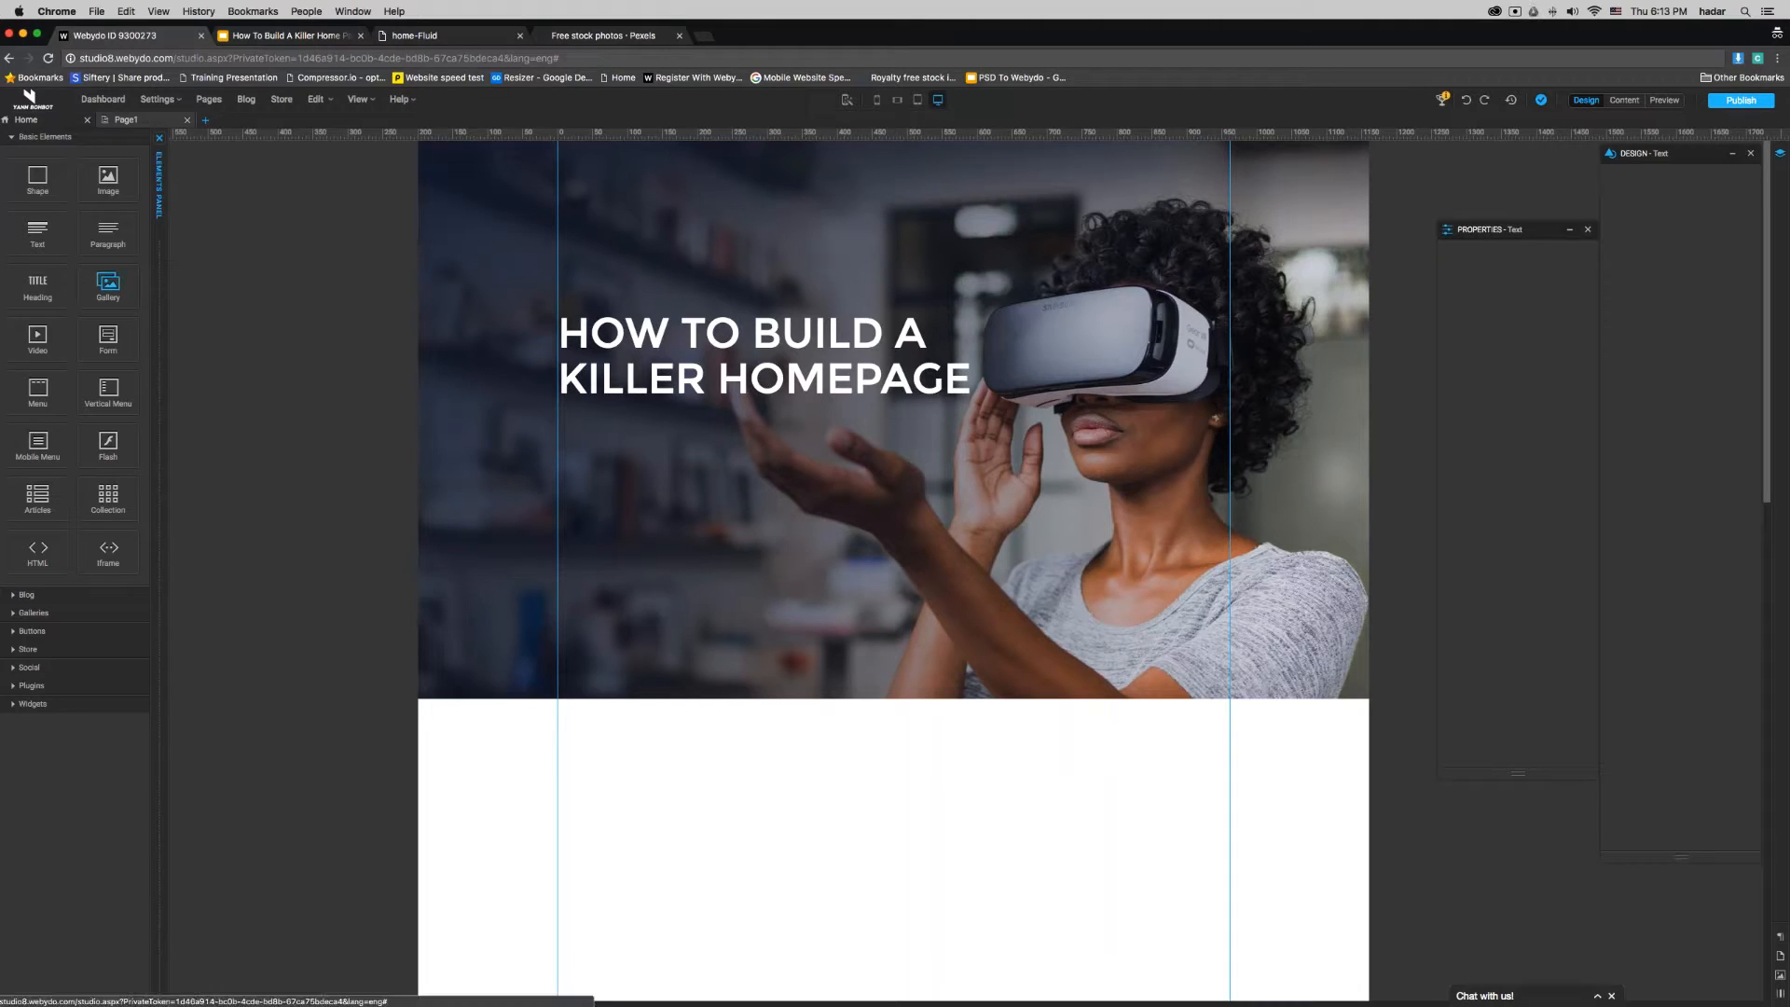
left_click_drag(107, 229, 627, 455)
- Set the color of all the new paragraph's text to white (FFFFFF)
double_click(698, 527)
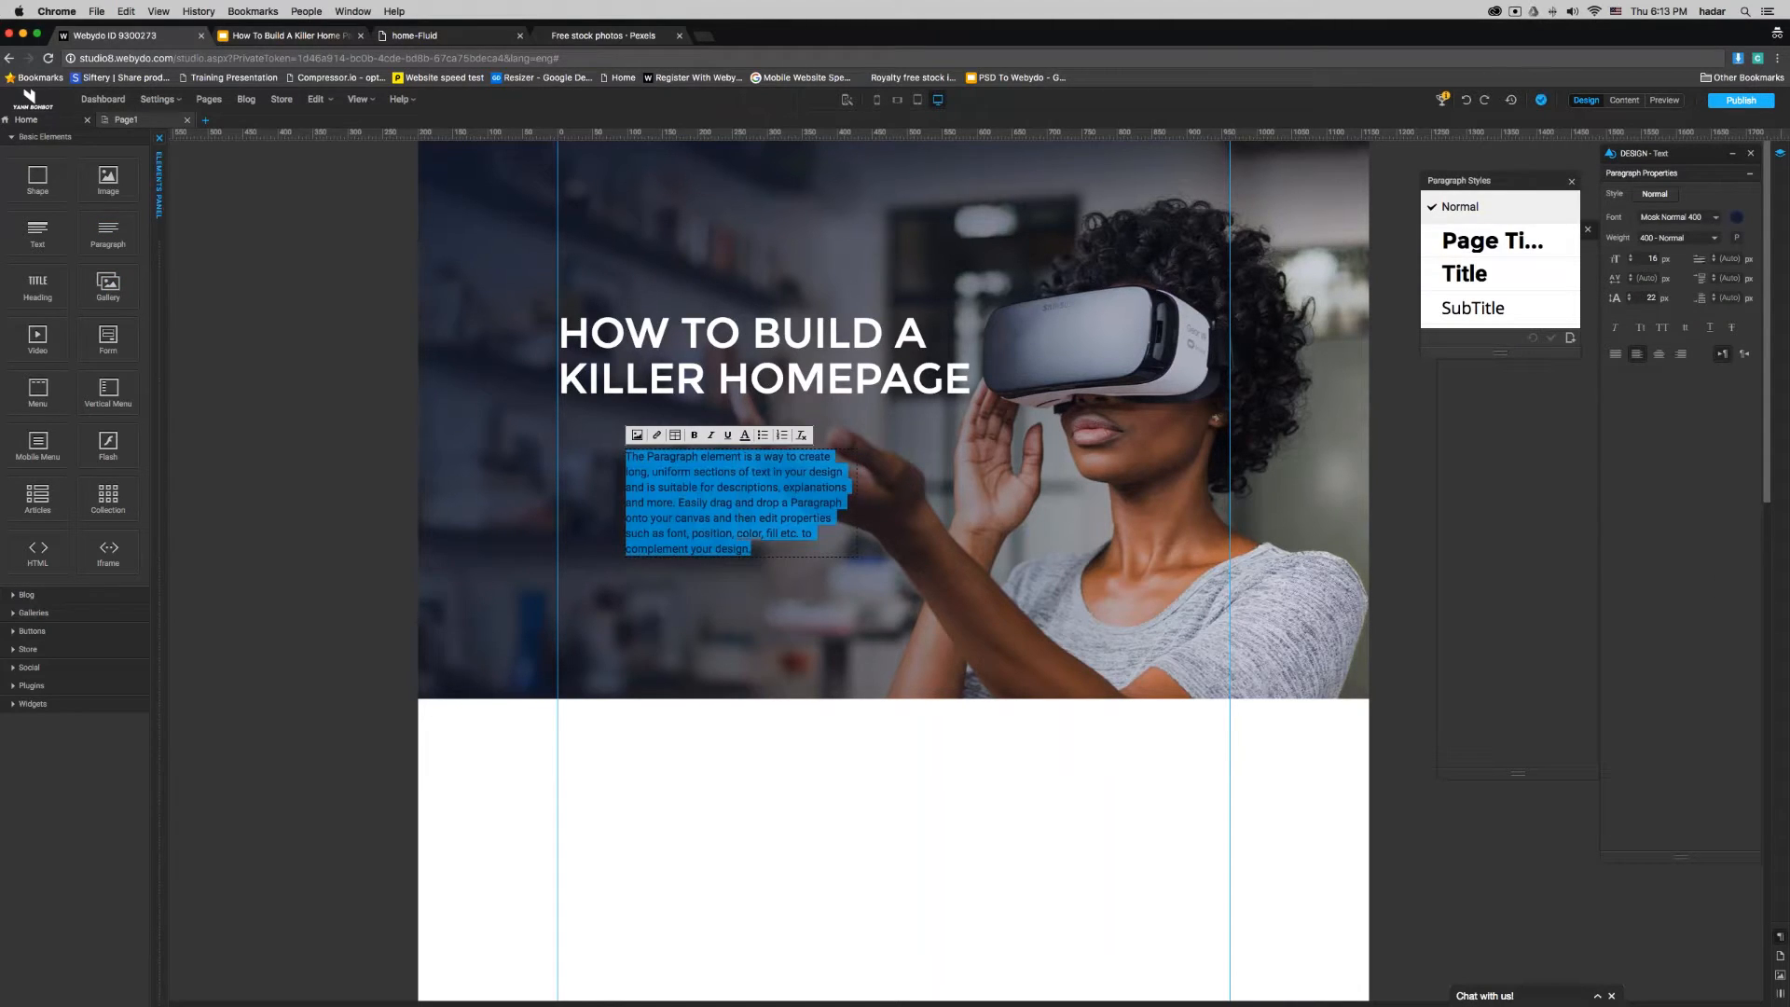
left_click(1659, 354)
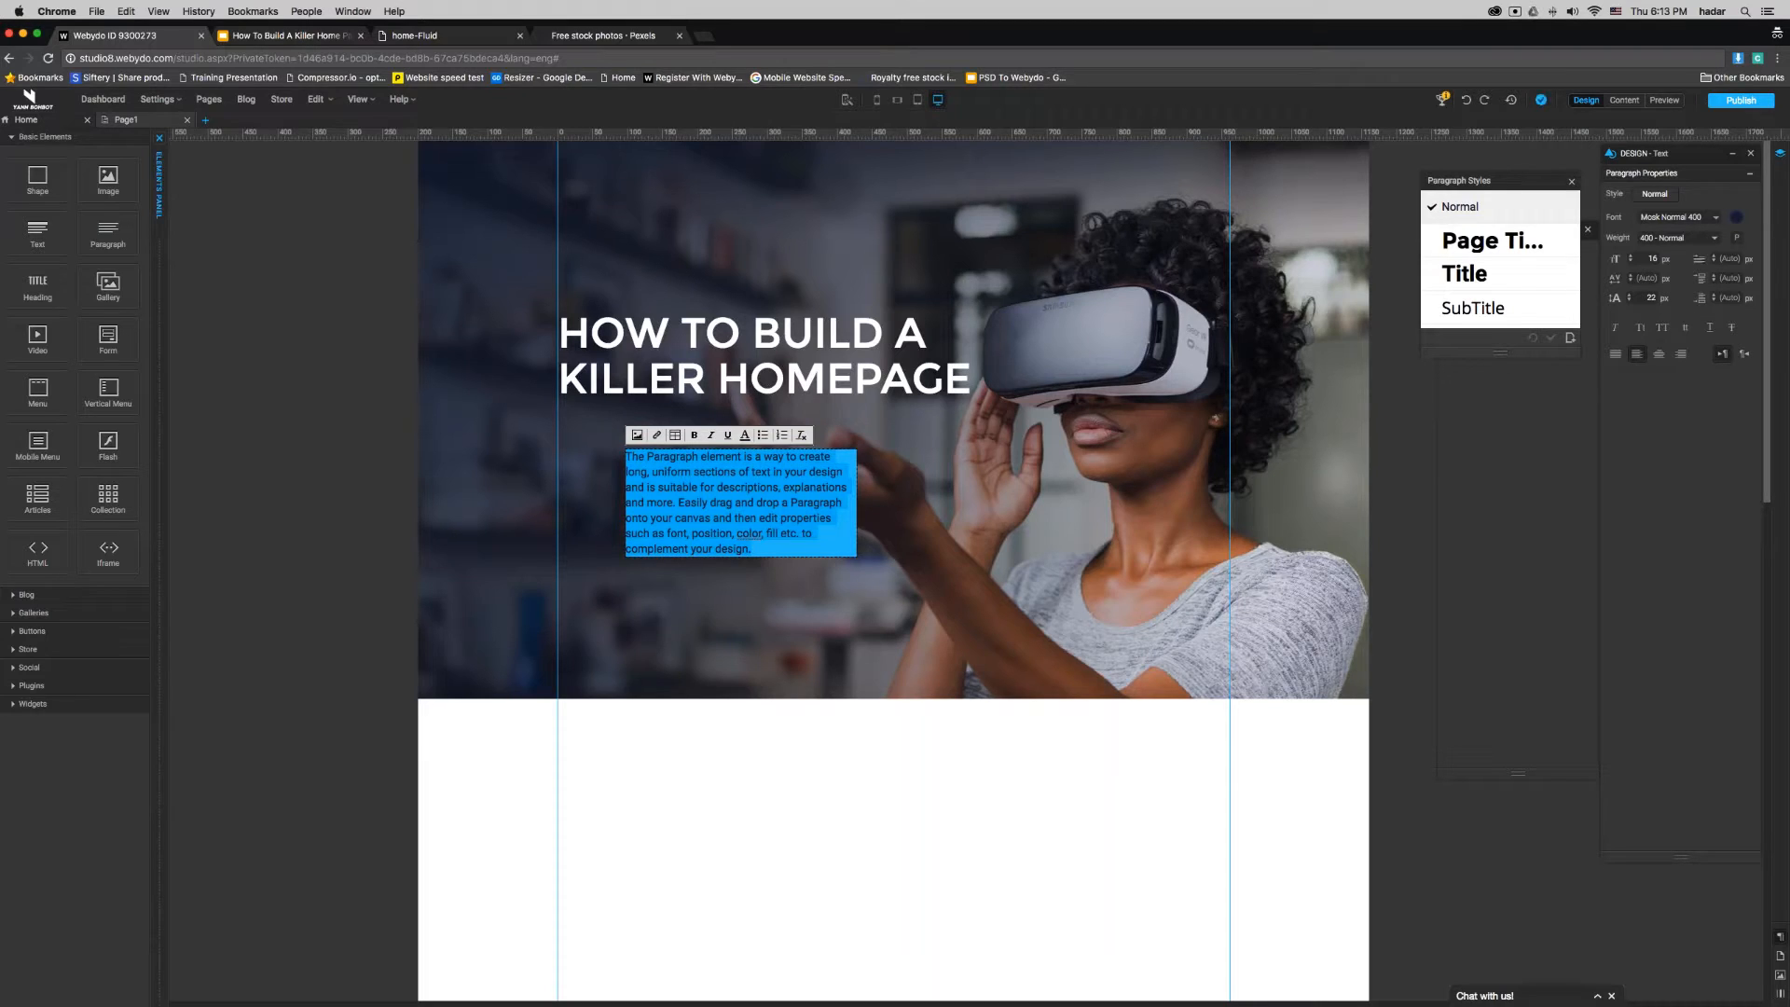
left_click(1734, 220)
left_click(883, 503)
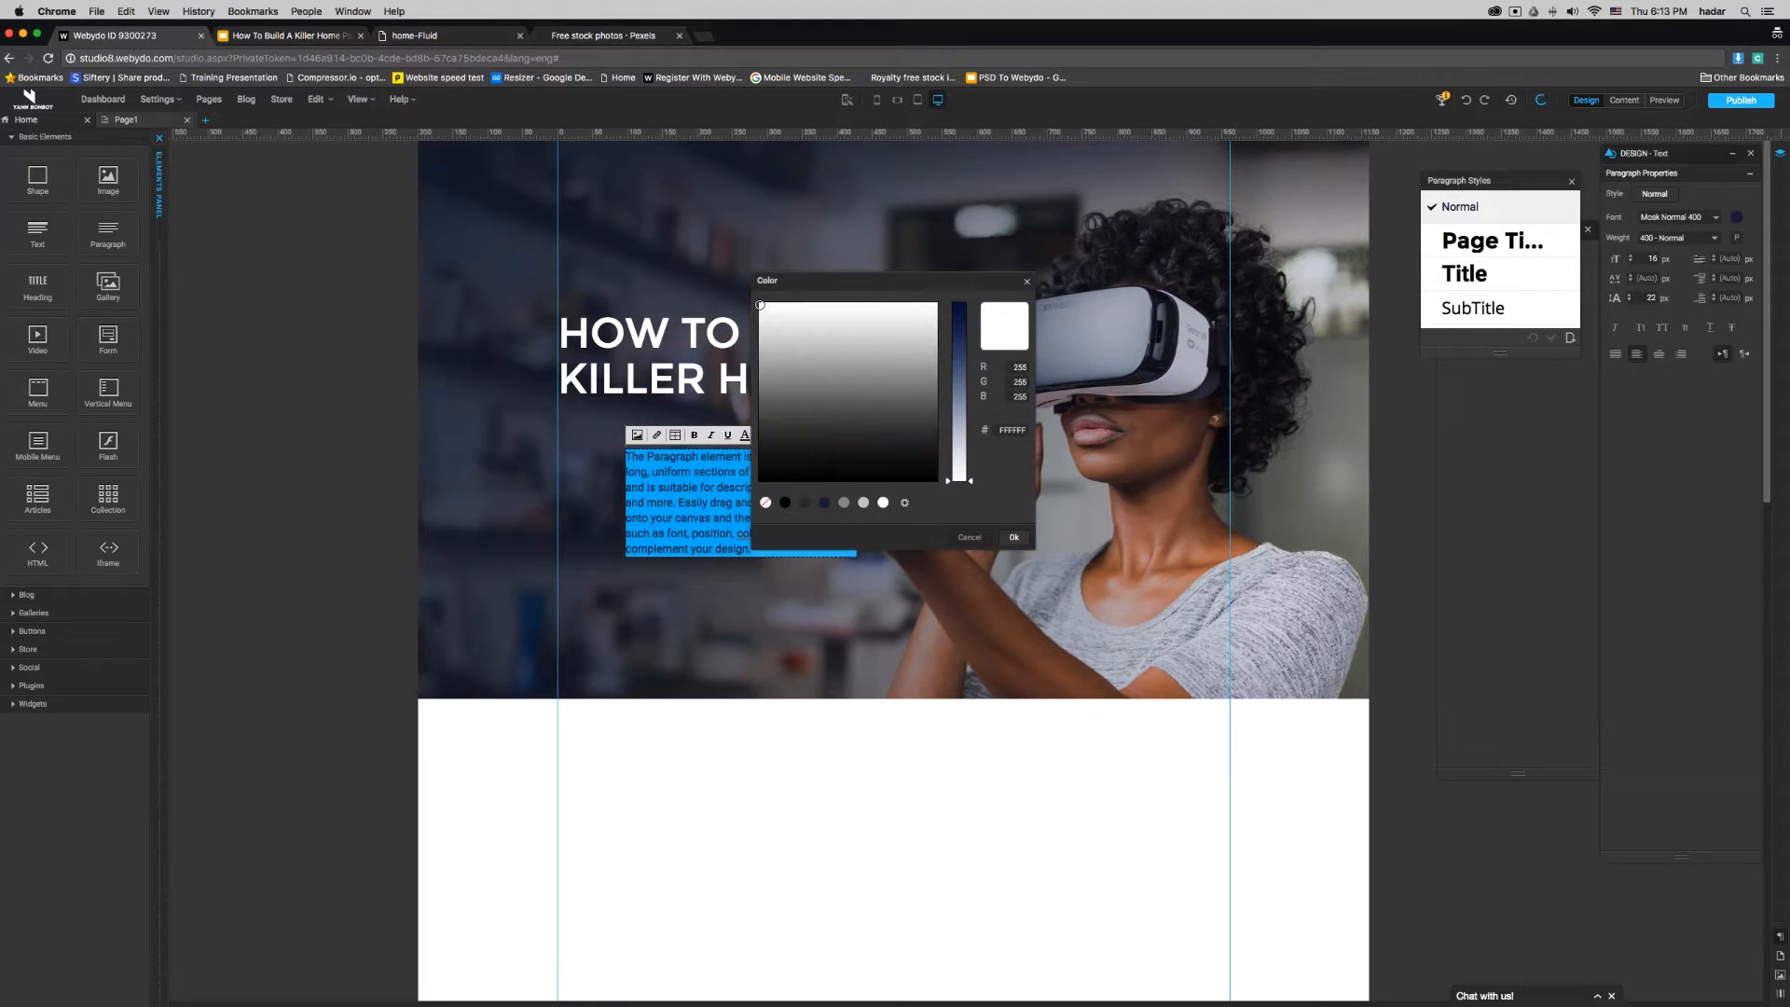
left_click(1014, 537)
left_click(895, 578)
- Move the paragraph under the heading to X 0 px, Y about 414 px, and widen it to about 535 px
left_click_drag(705, 499, 638, 480)
left_click_drag(789, 482, 935, 494)
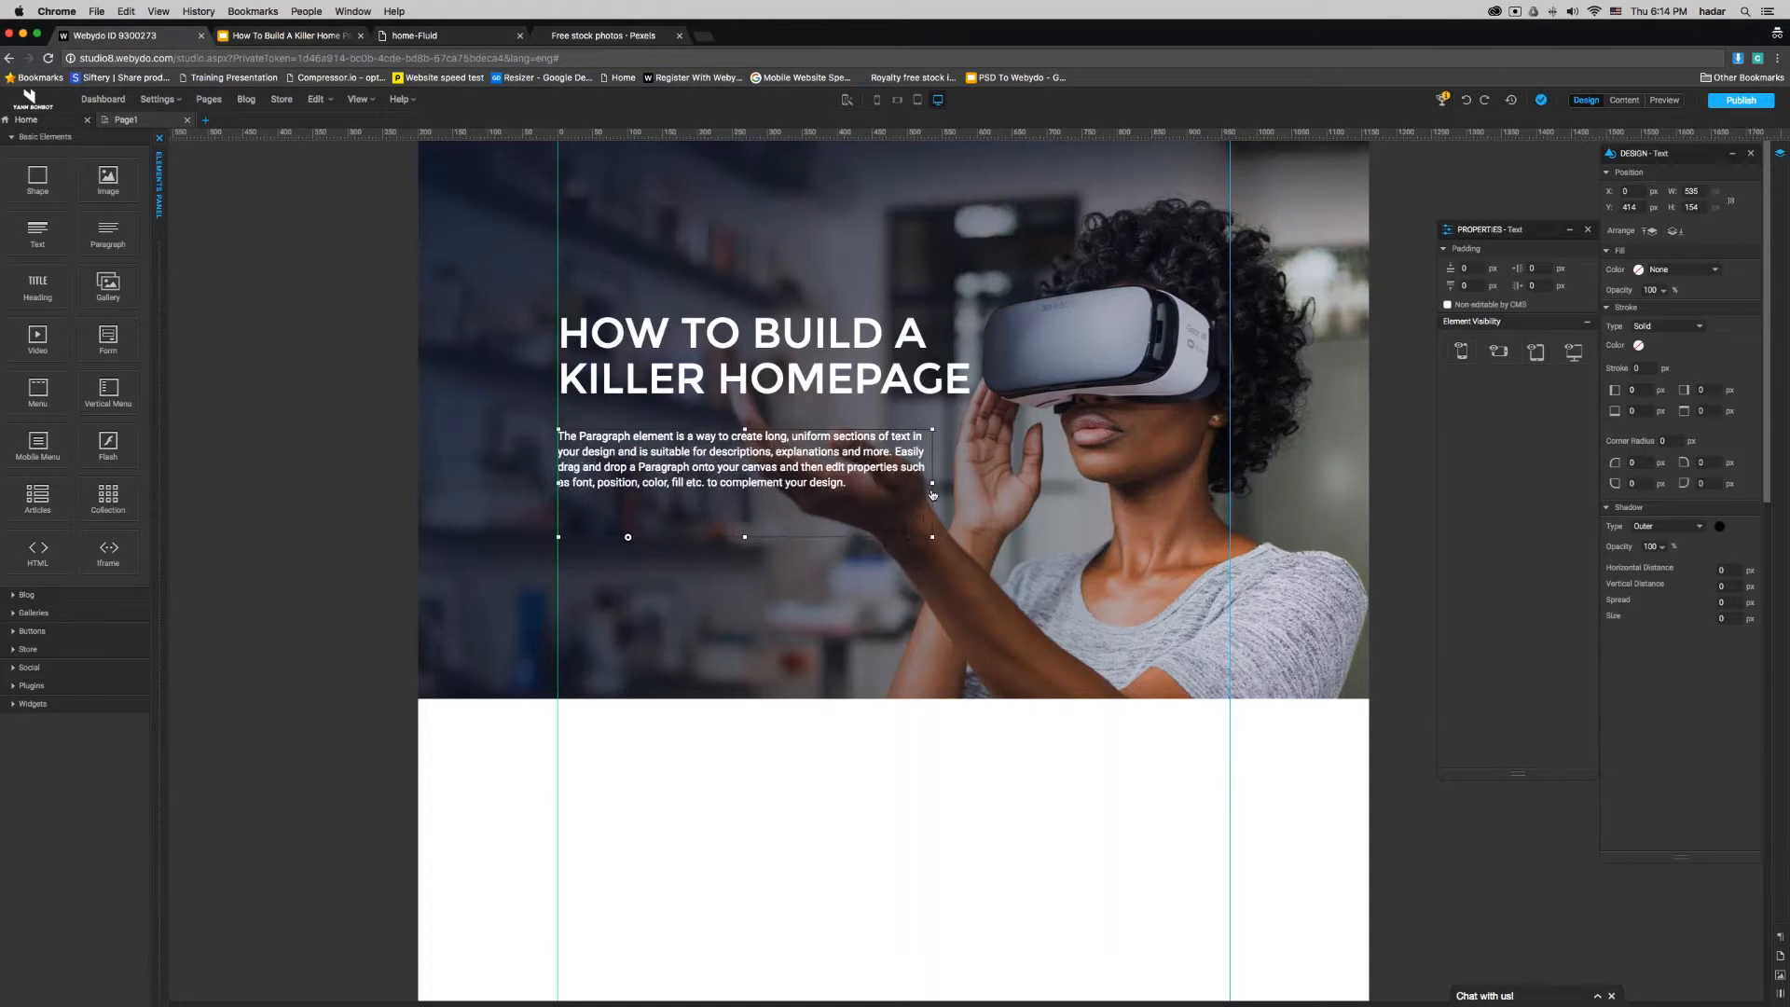
- Delete the paragraph's text after "explanations and more." and move the paragraph up to a Y position of 392 px
double_click(896, 452)
left_click_drag(896, 452, 849, 484)
key("BackSpace")
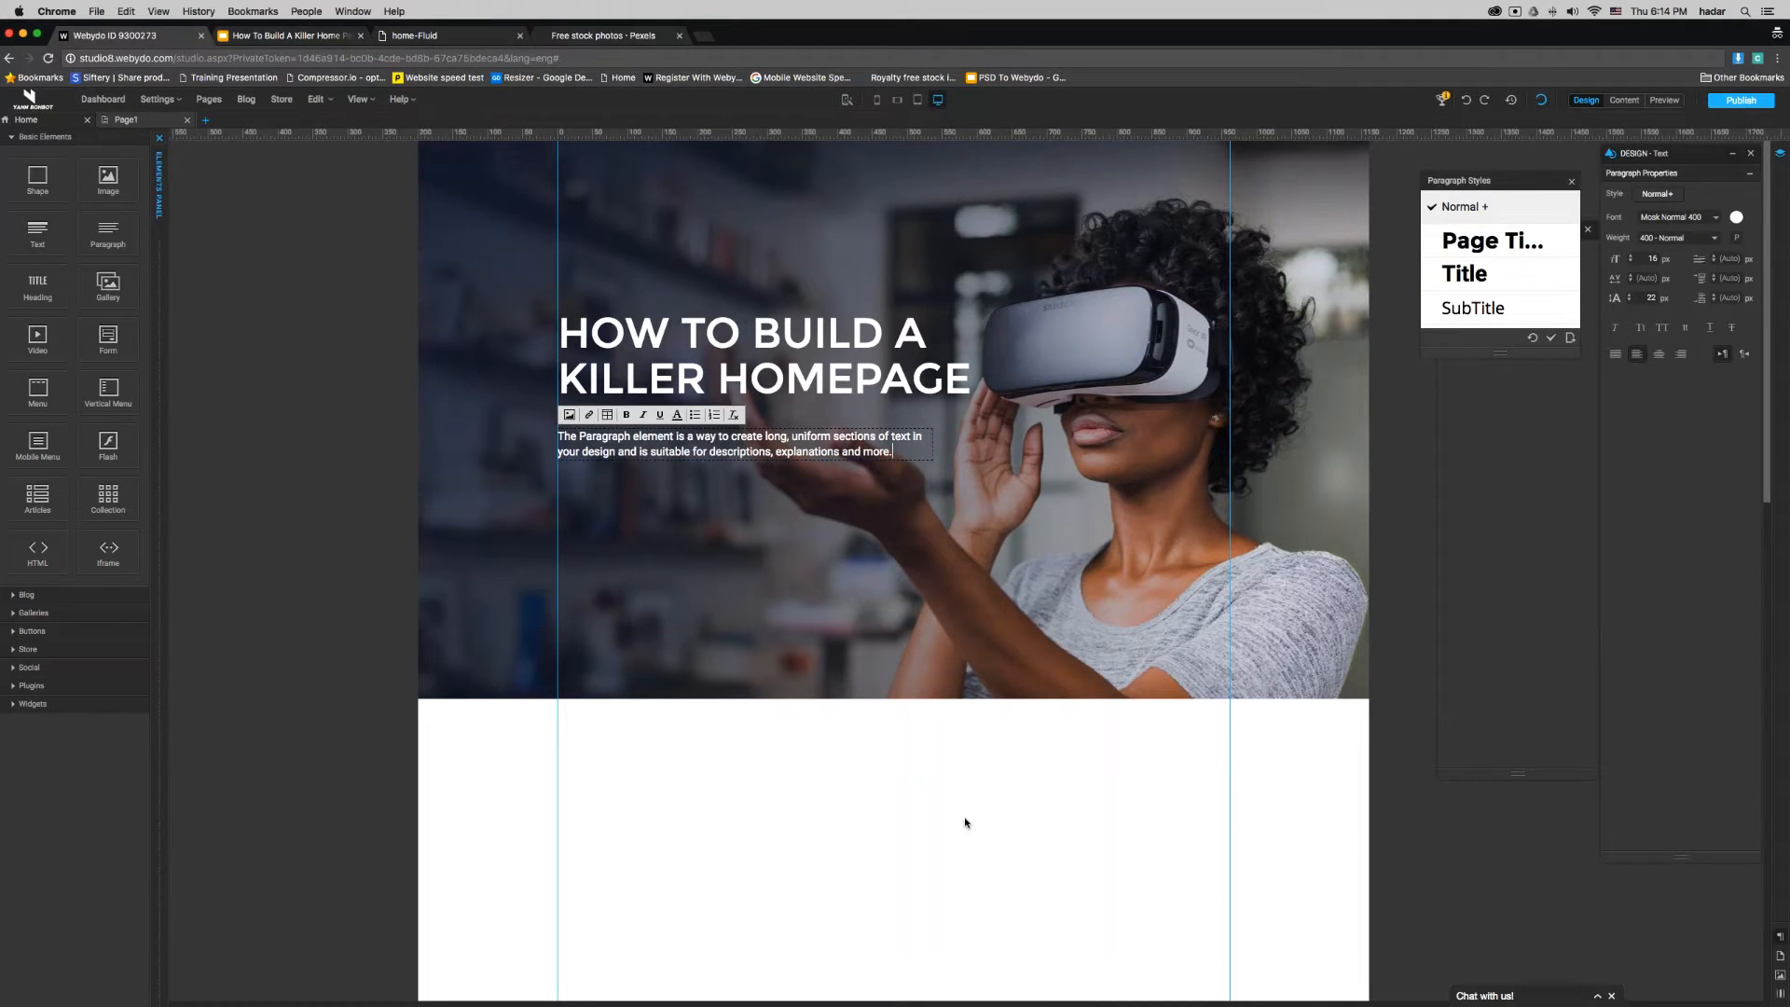
key("Escape")
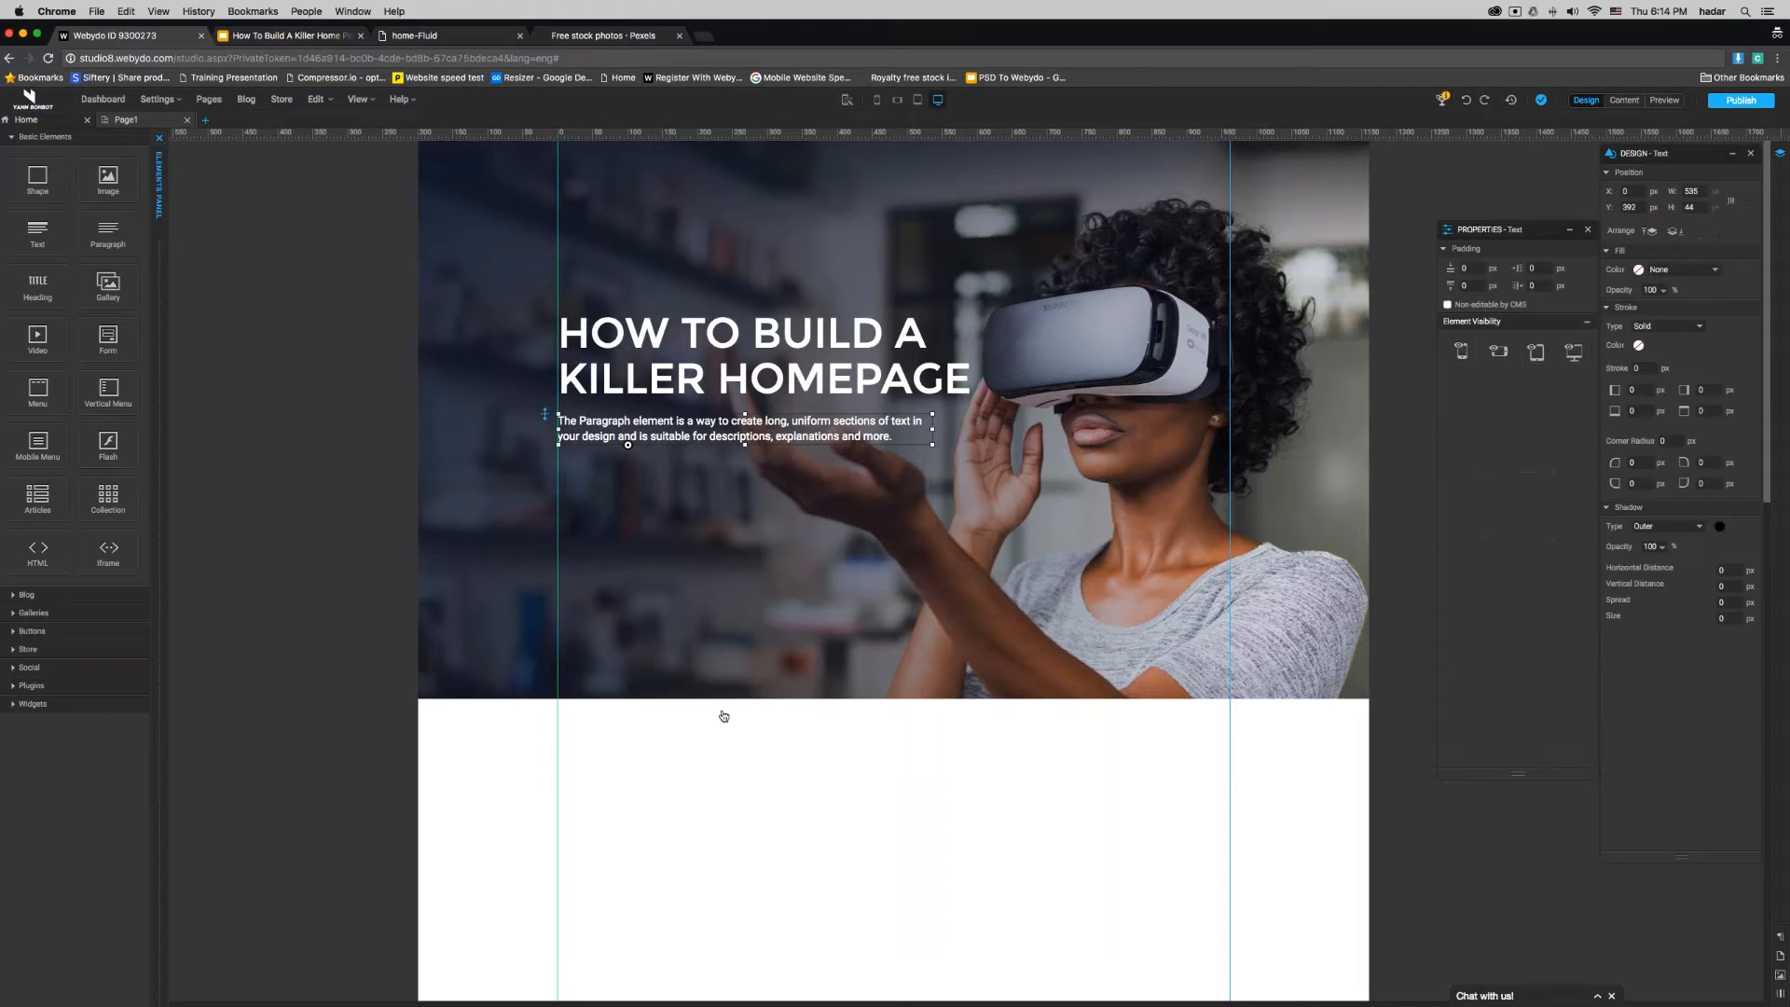
left_click(745, 781)
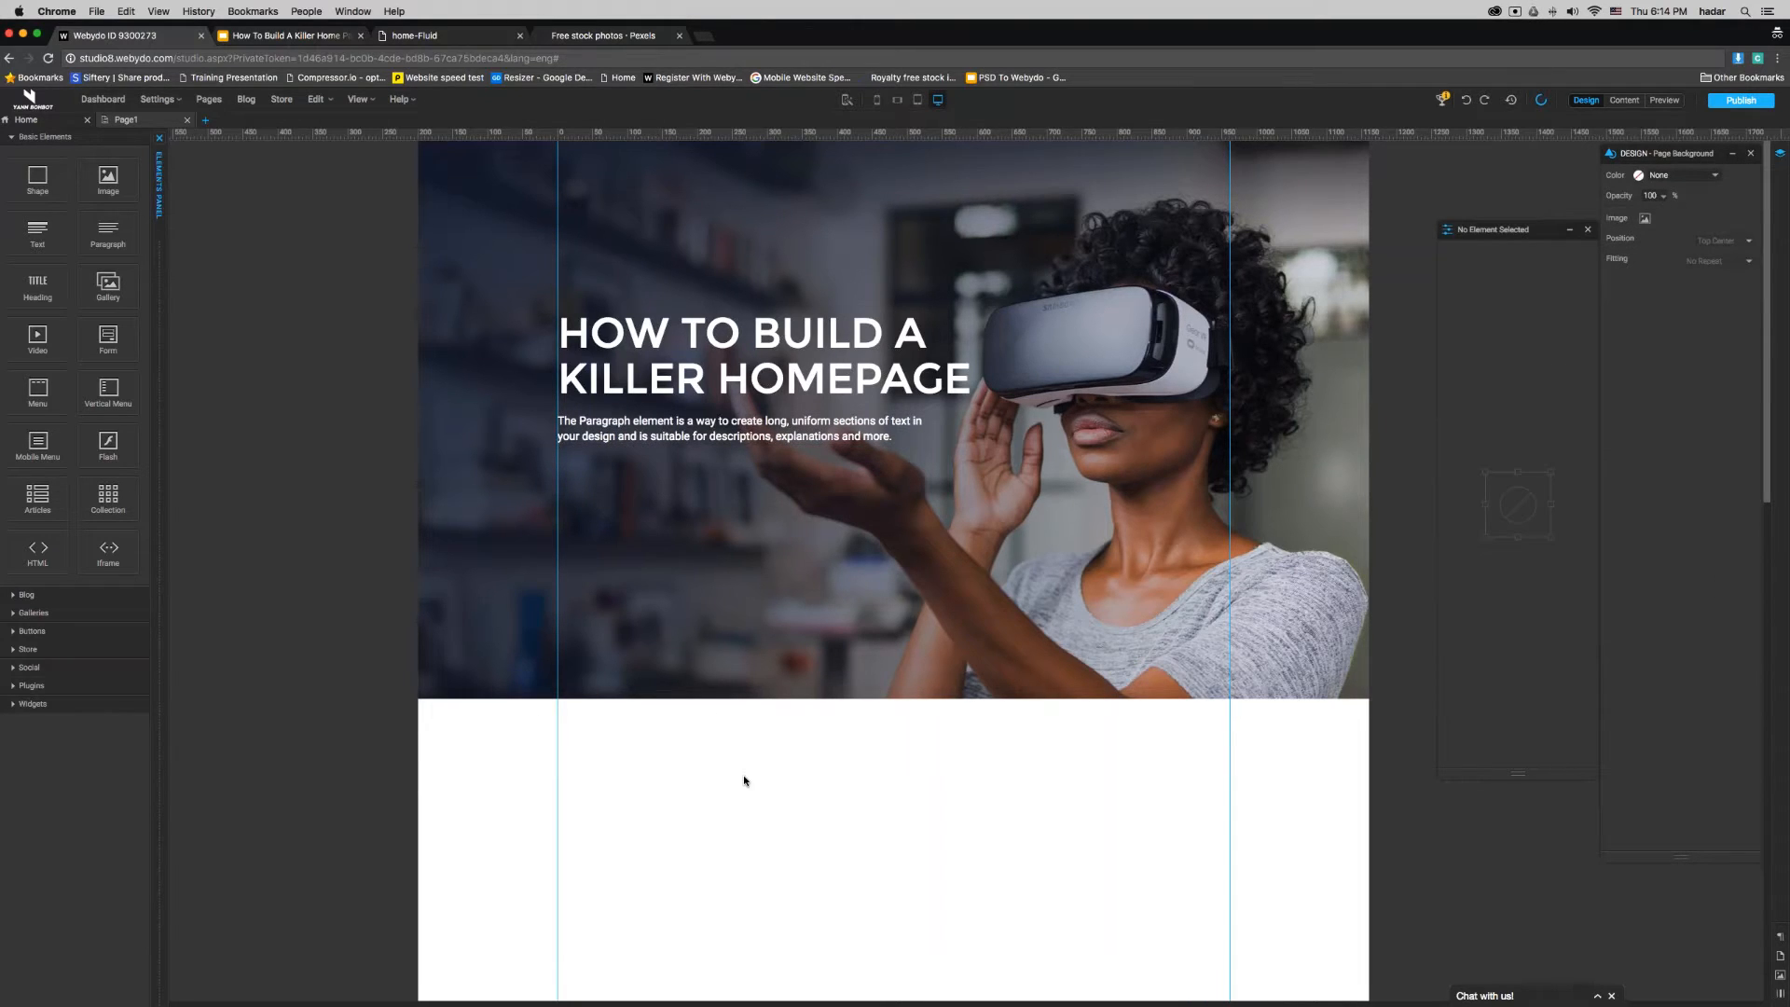
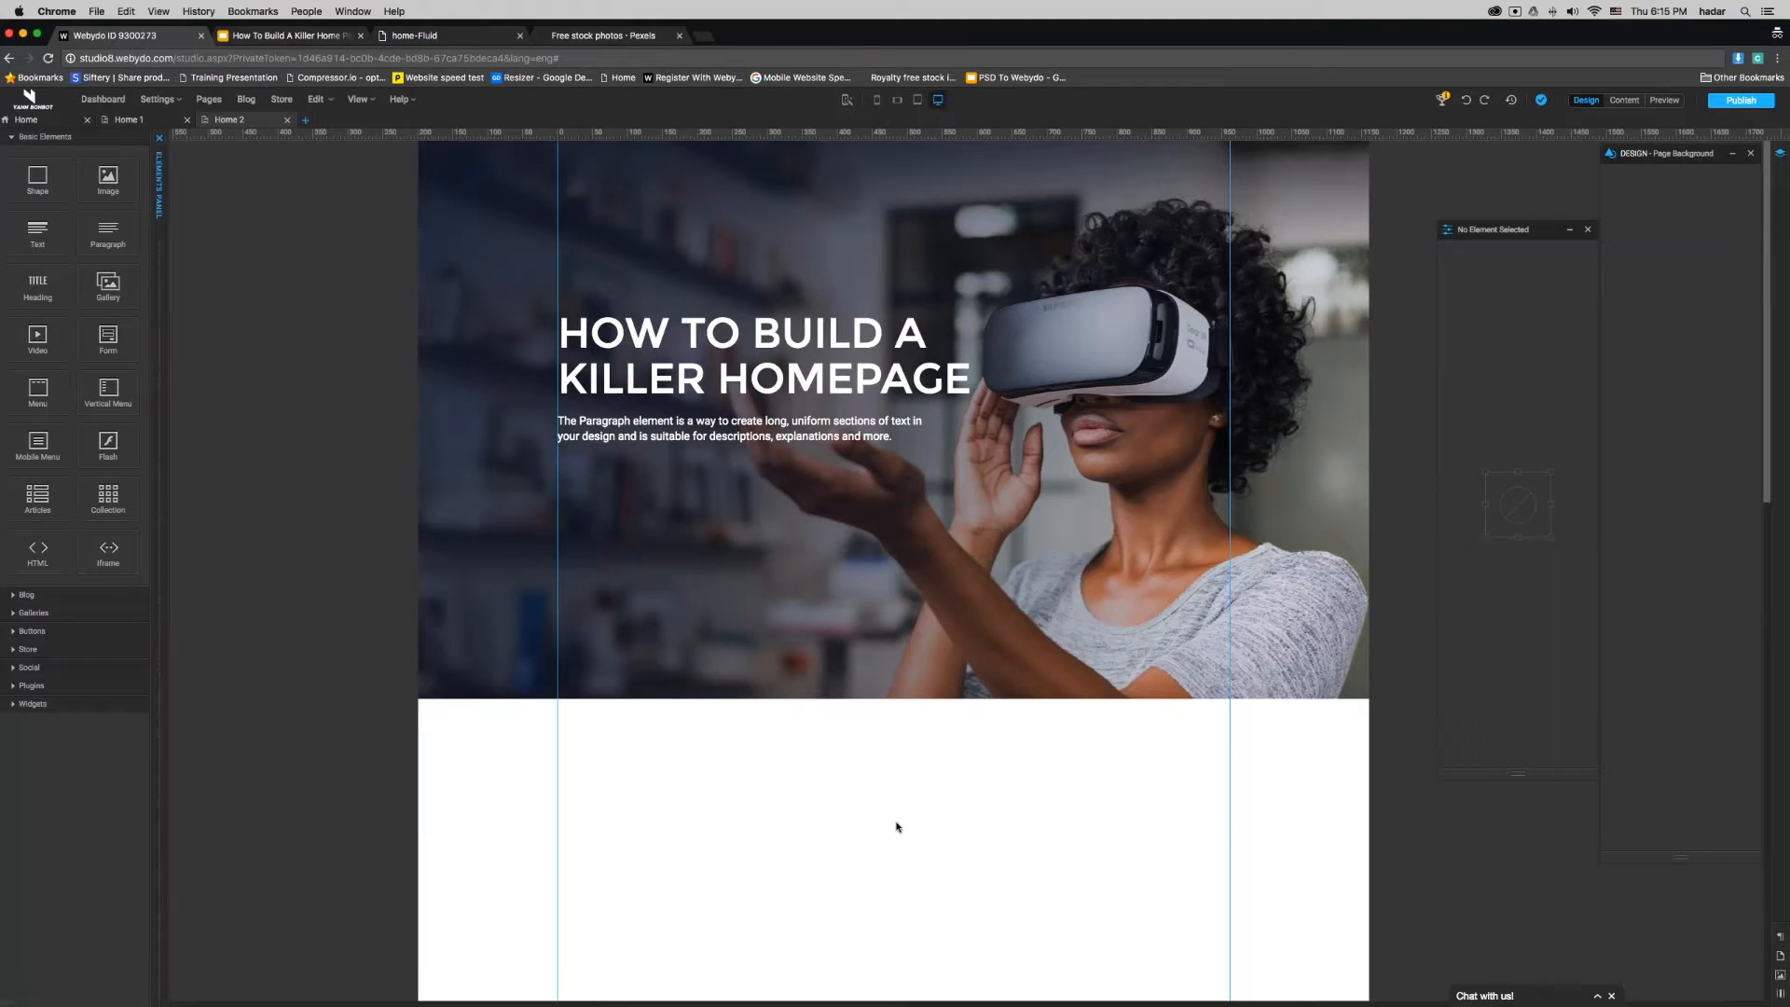
- Move the intro banner's contents down the page and delete the background image shape remaining at the top
key("super+a")
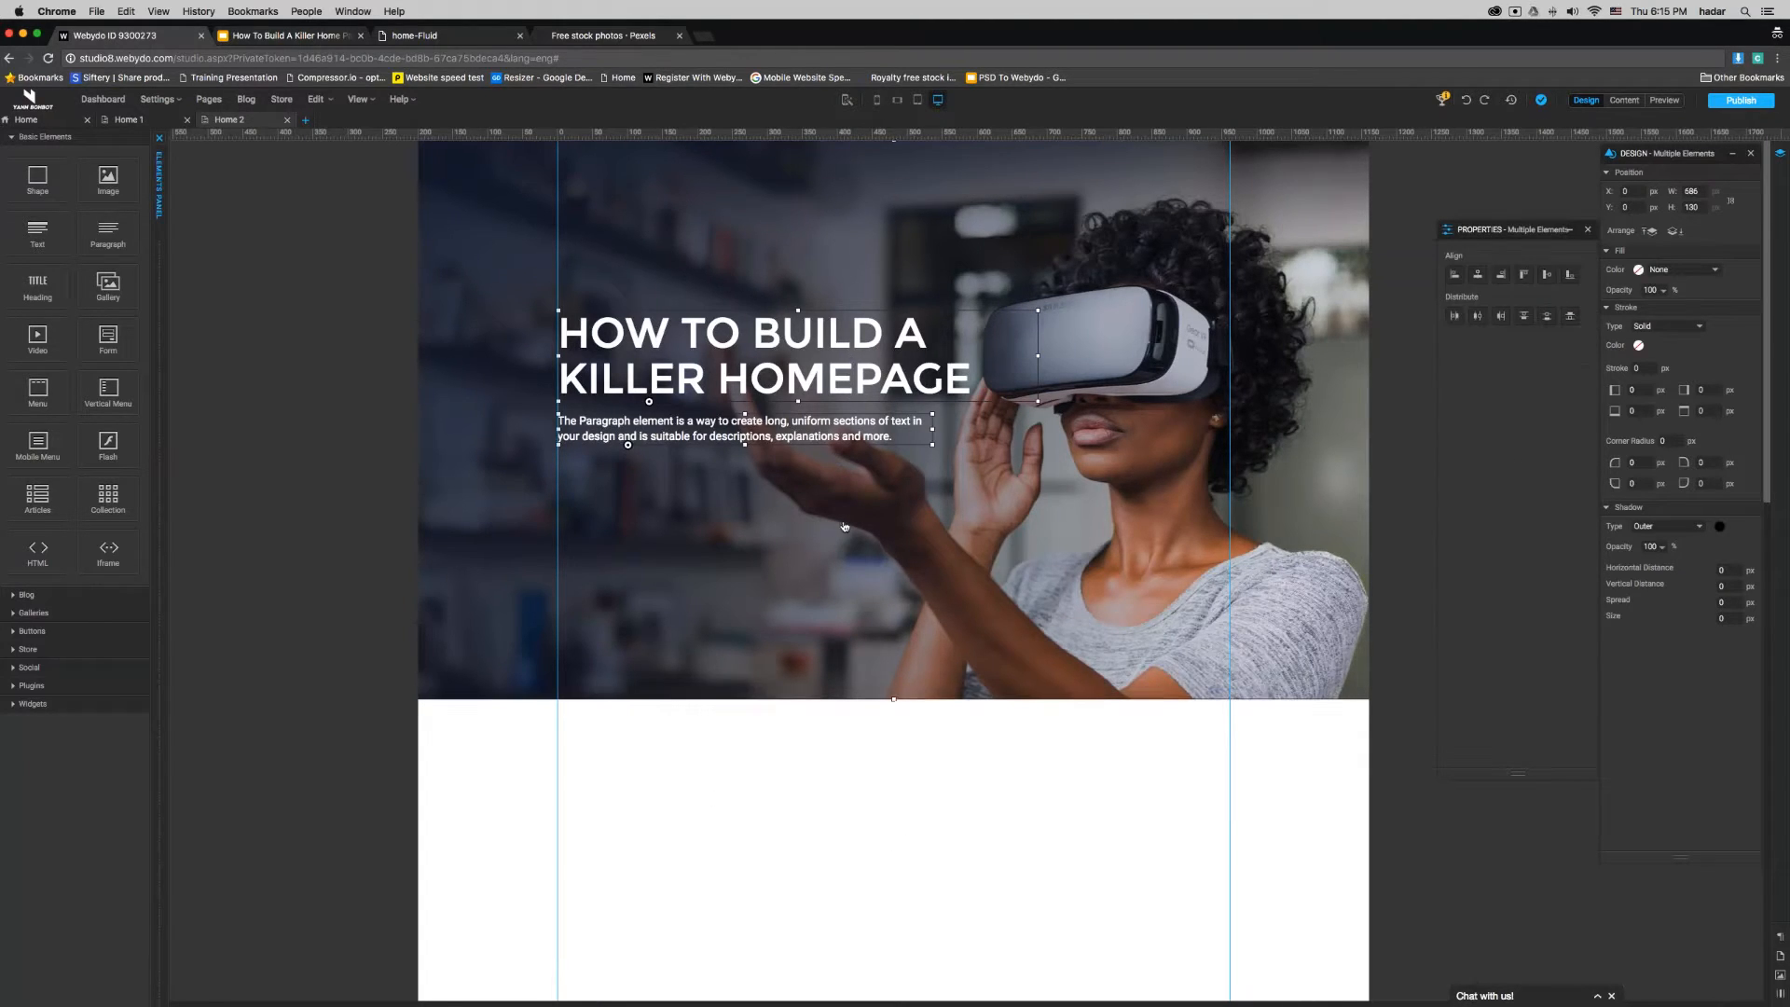
left_click_drag(839, 177, 877, 808)
left_click(1063, 434)
key("Delete")
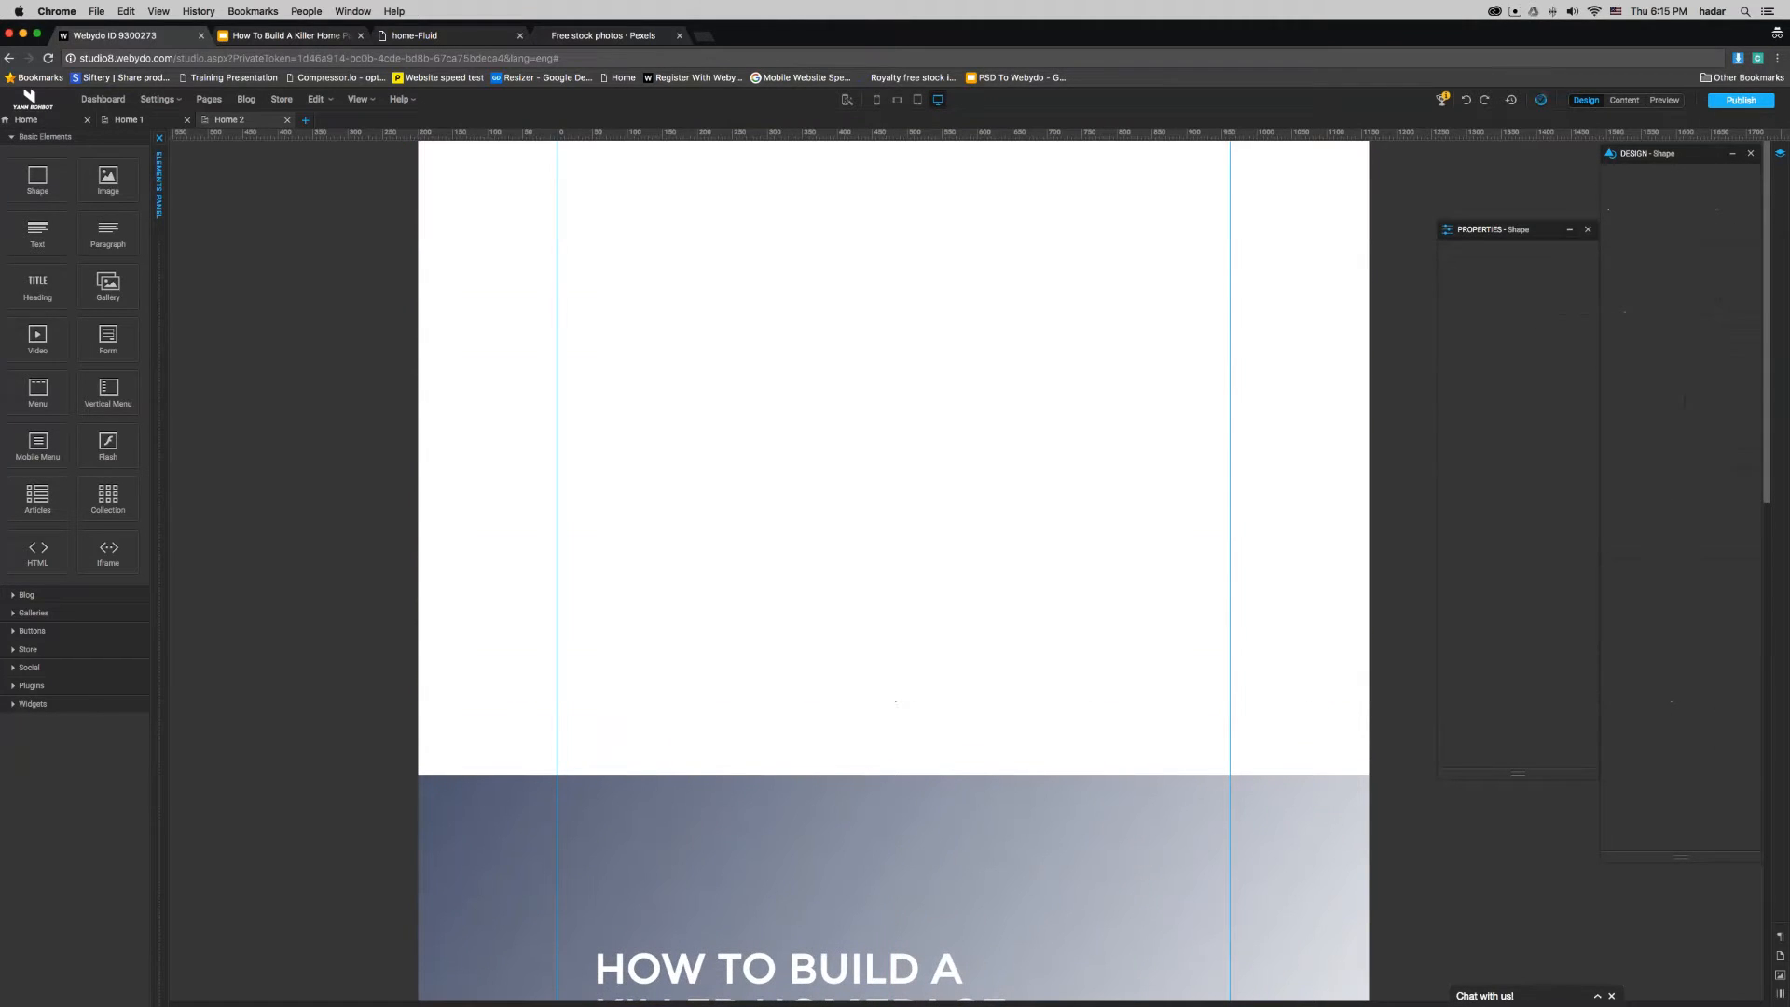
- Add a Full Width gallery at the top of the page and set its height to 800 px
left_click(28, 139)
left_click(28, 175)
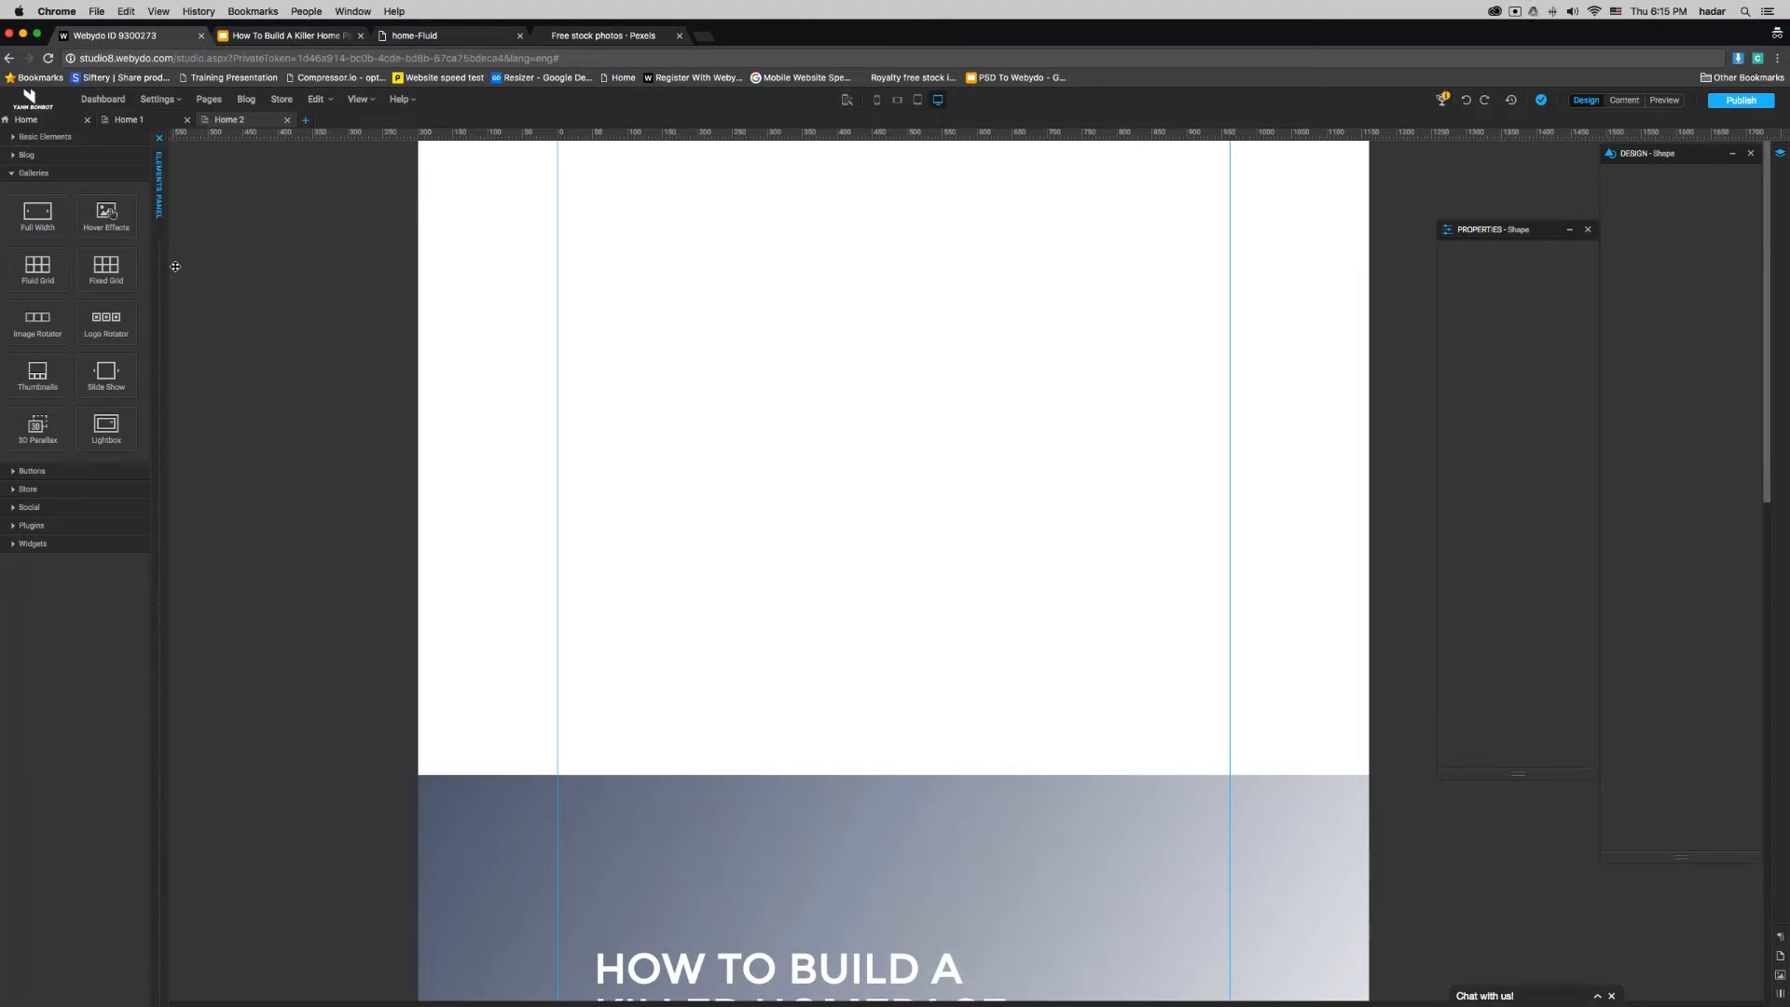
left_click_drag(37, 215, 755, 216)
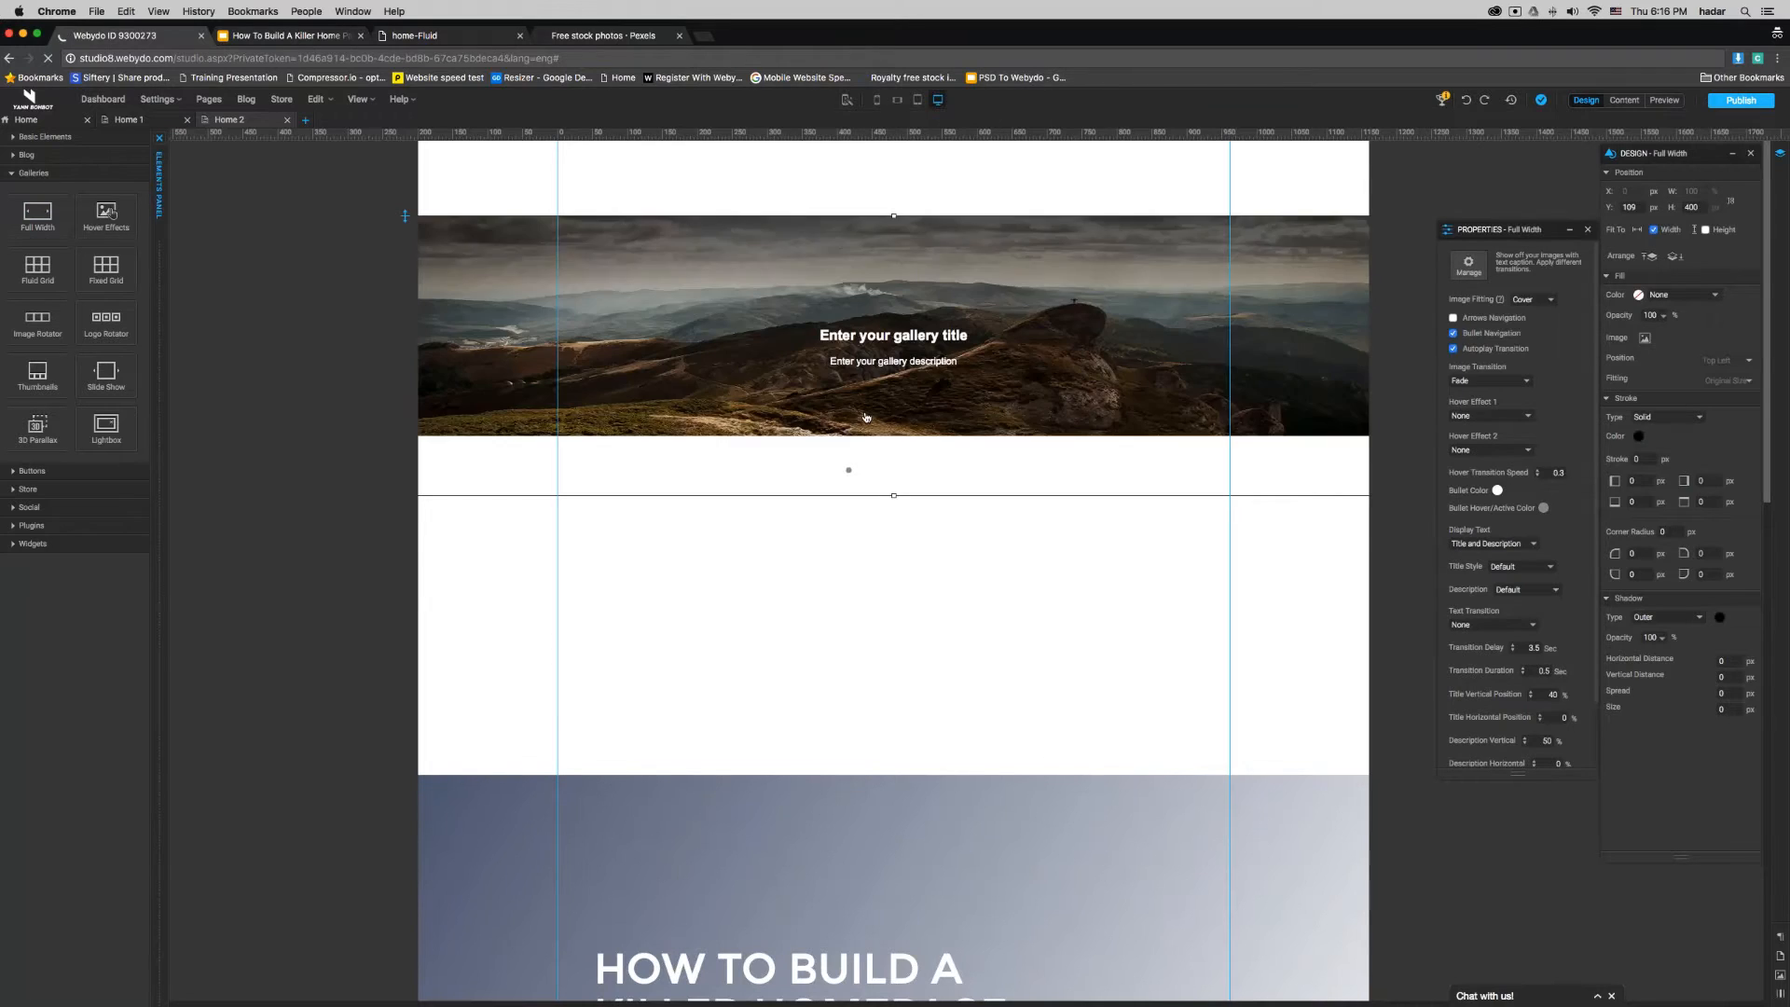
left_click(1588, 229)
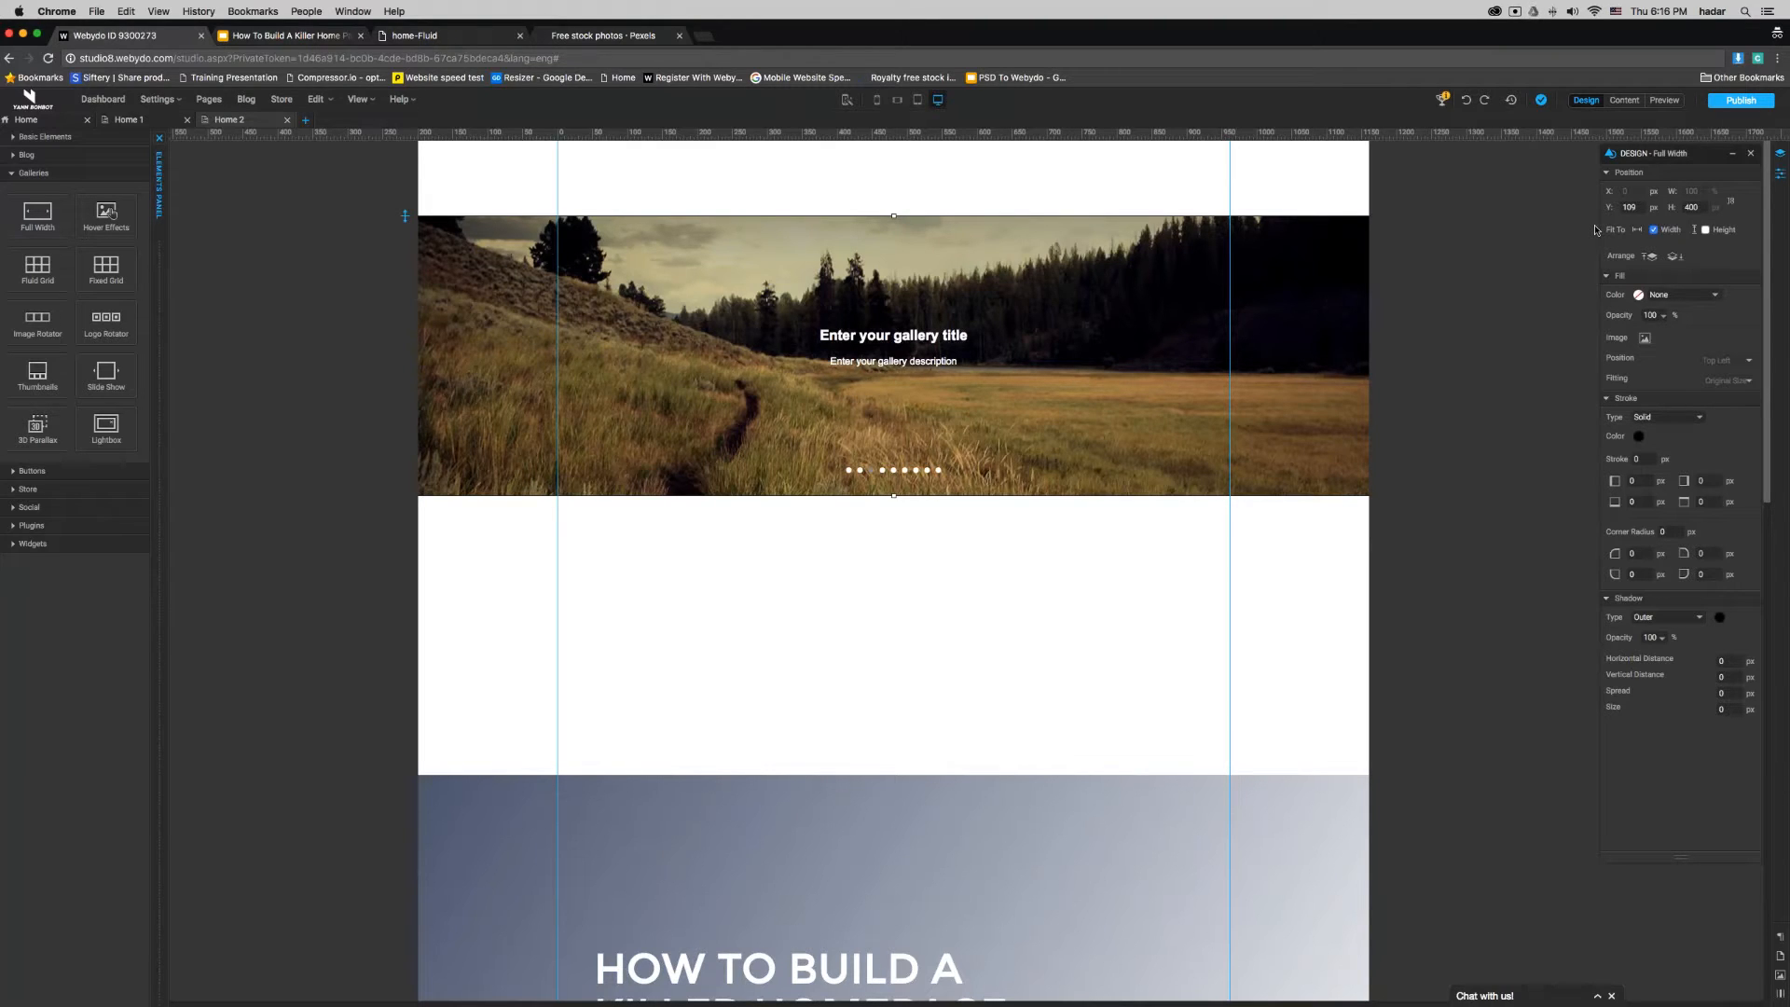
double_click(1691, 207)
type("800")
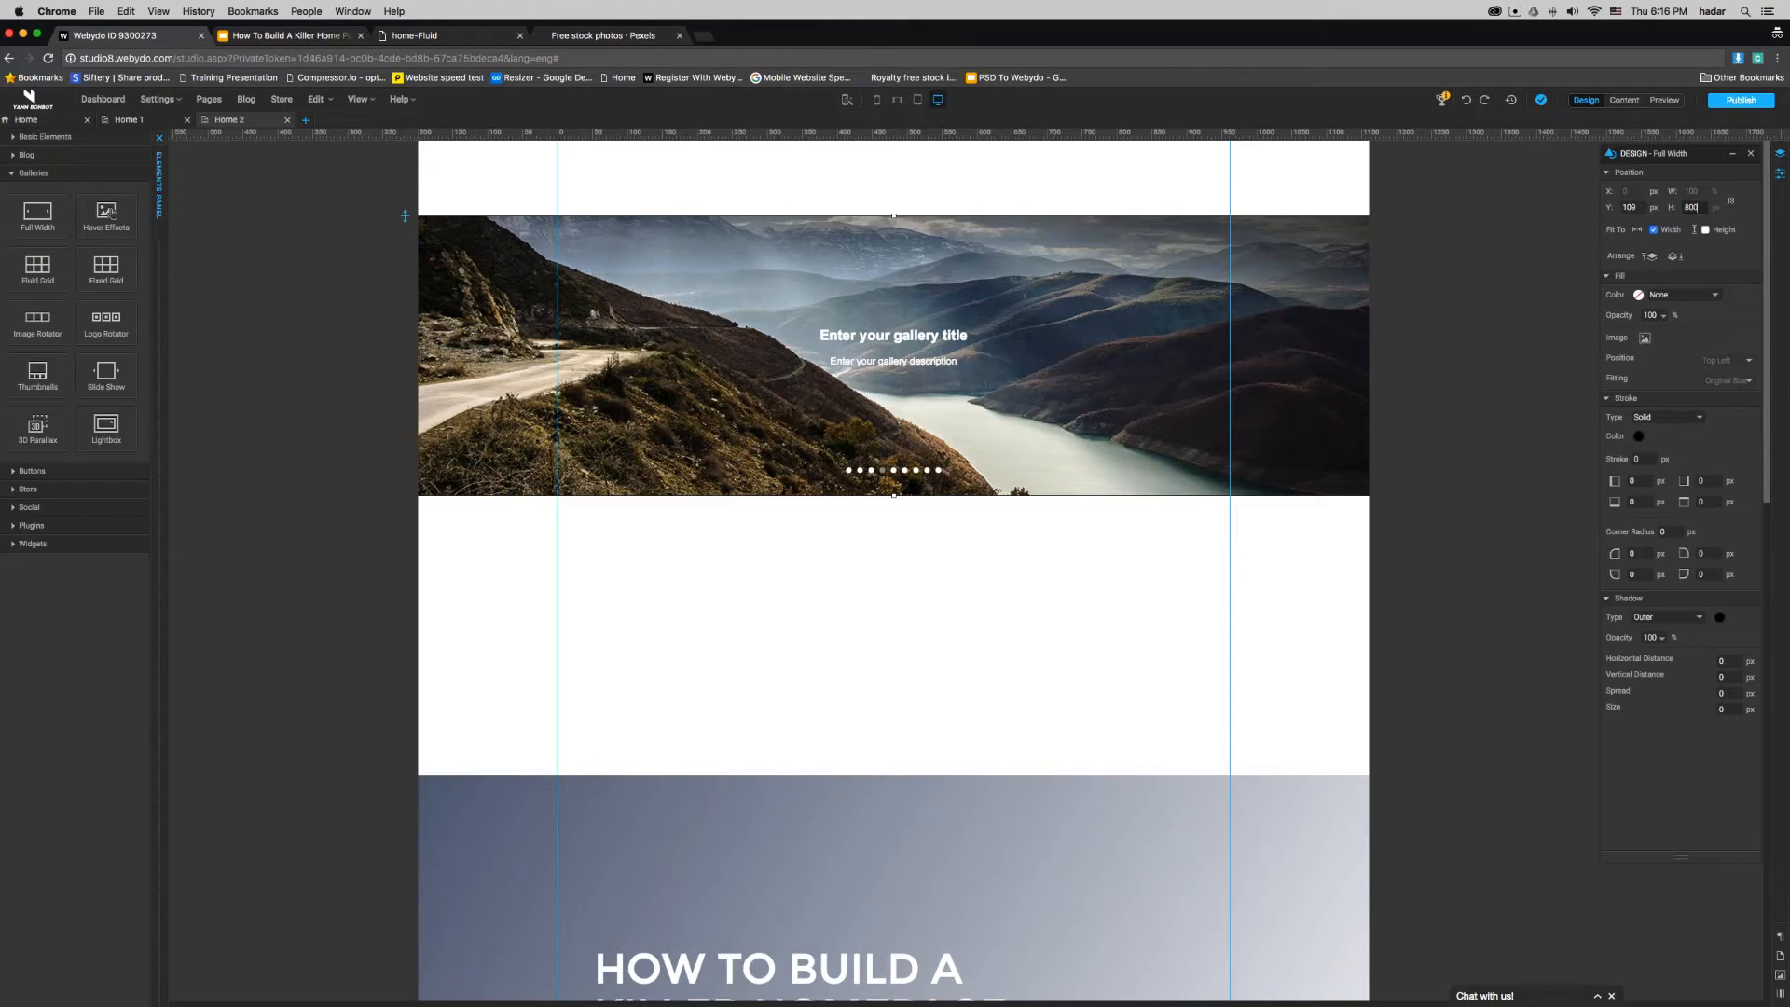
key("Return")
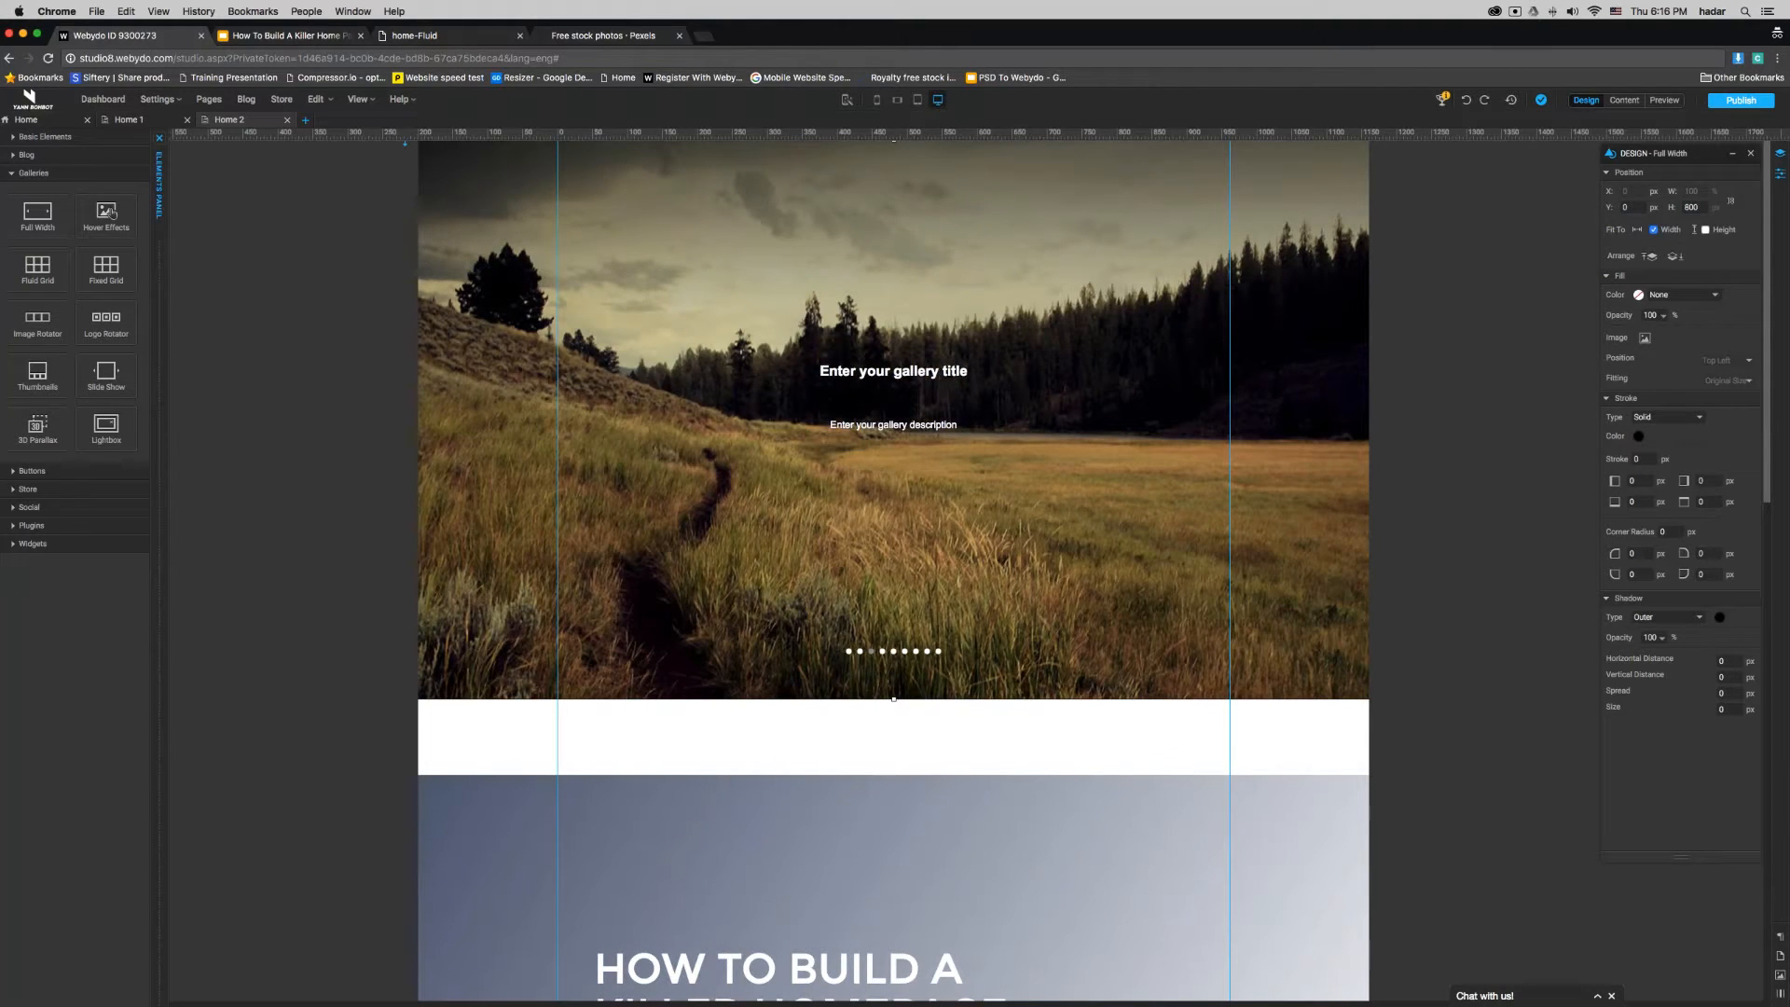
- Open the Full Width gallery's image management and delete all of its default images
left_click(1780, 173)
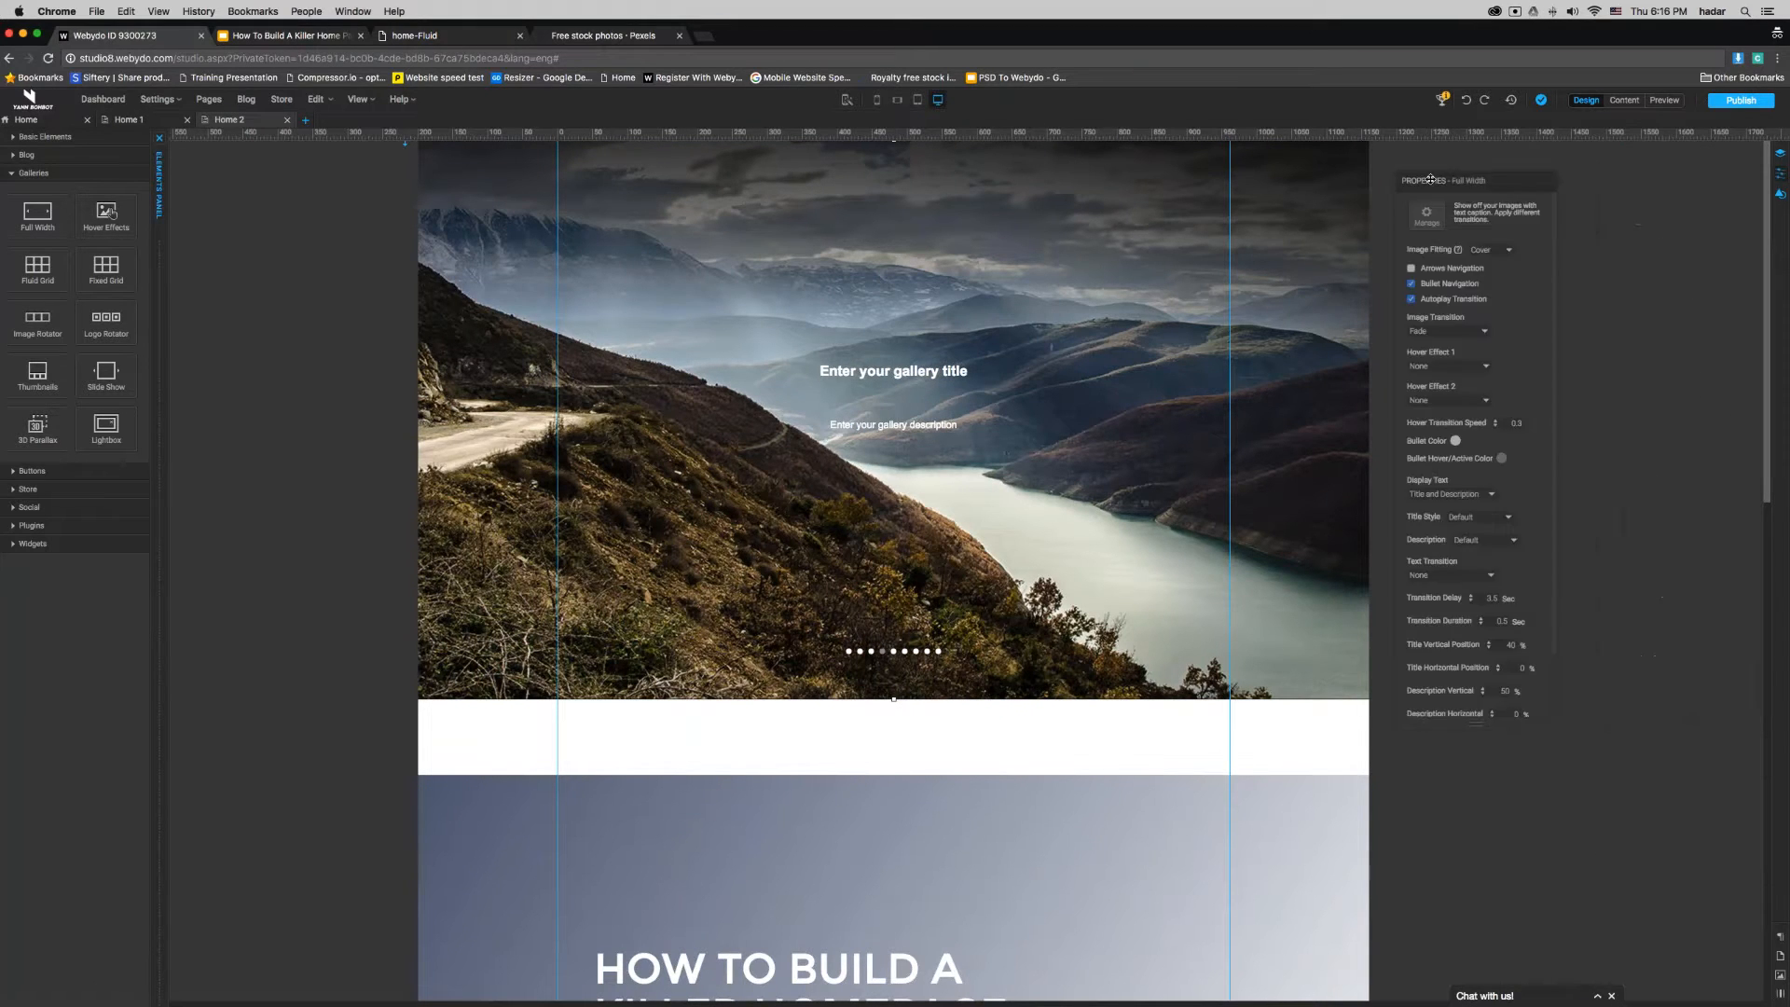
left_click_drag(1363, 725, 1375, 908)
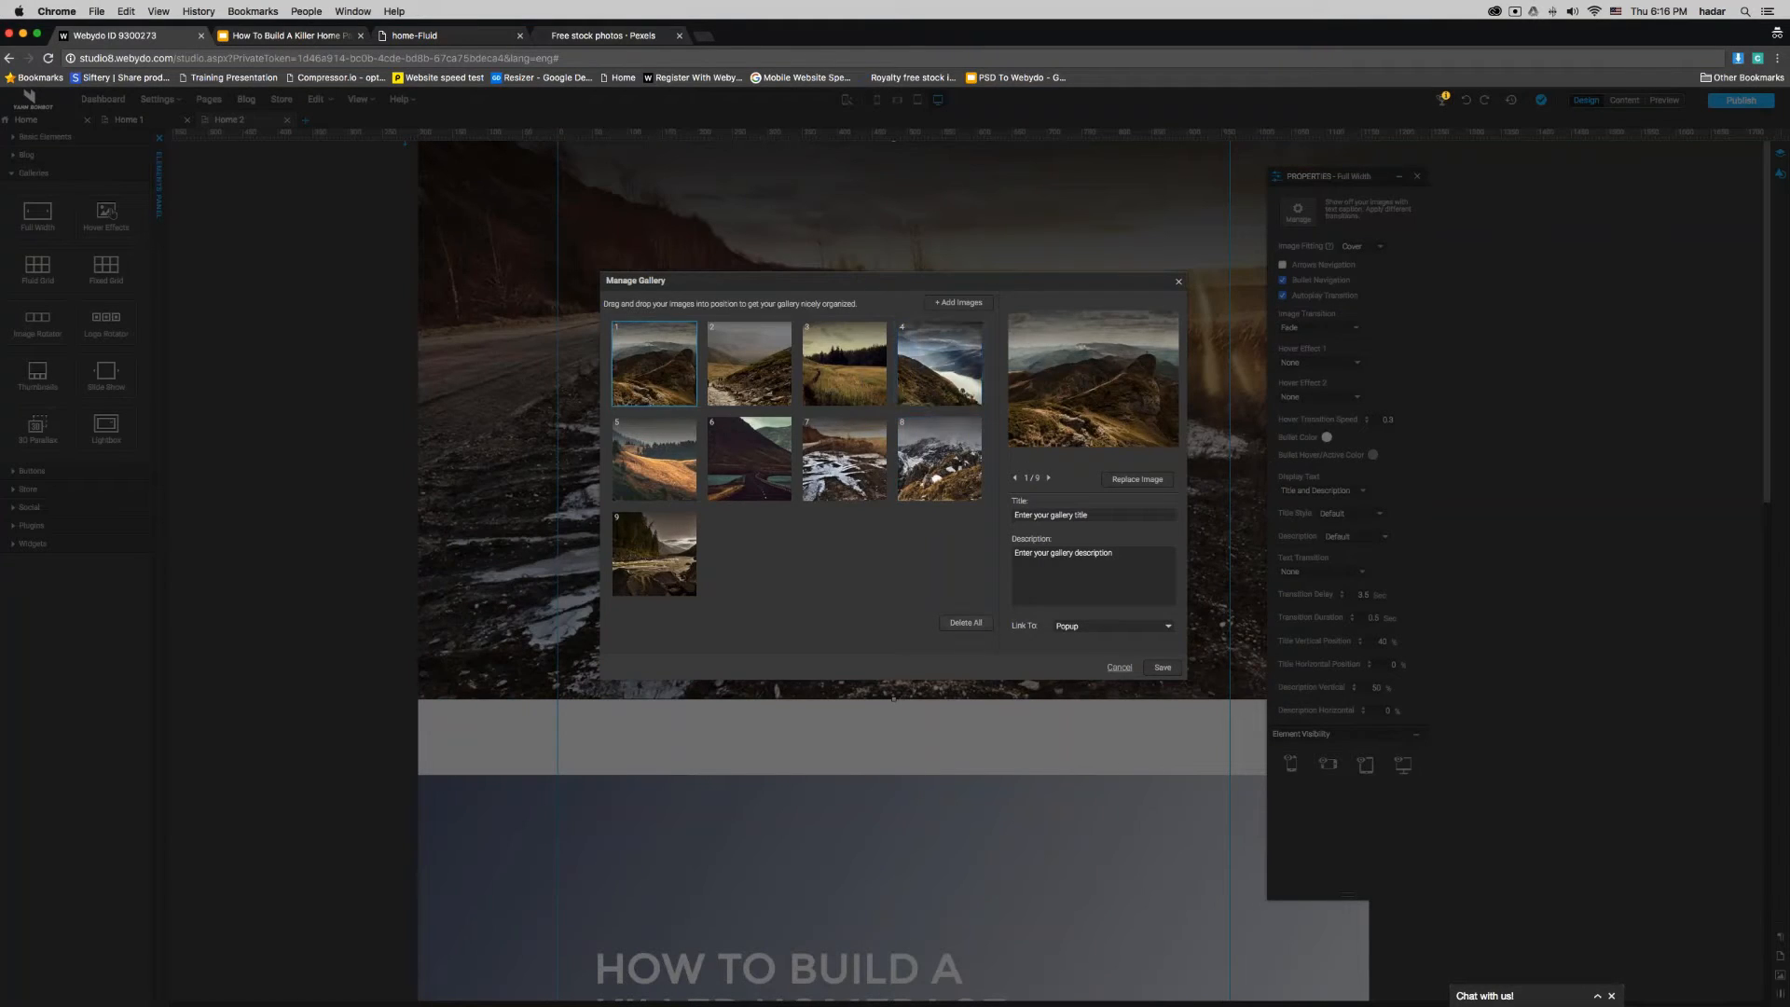
left_click(966, 623)
left_click(936, 558)
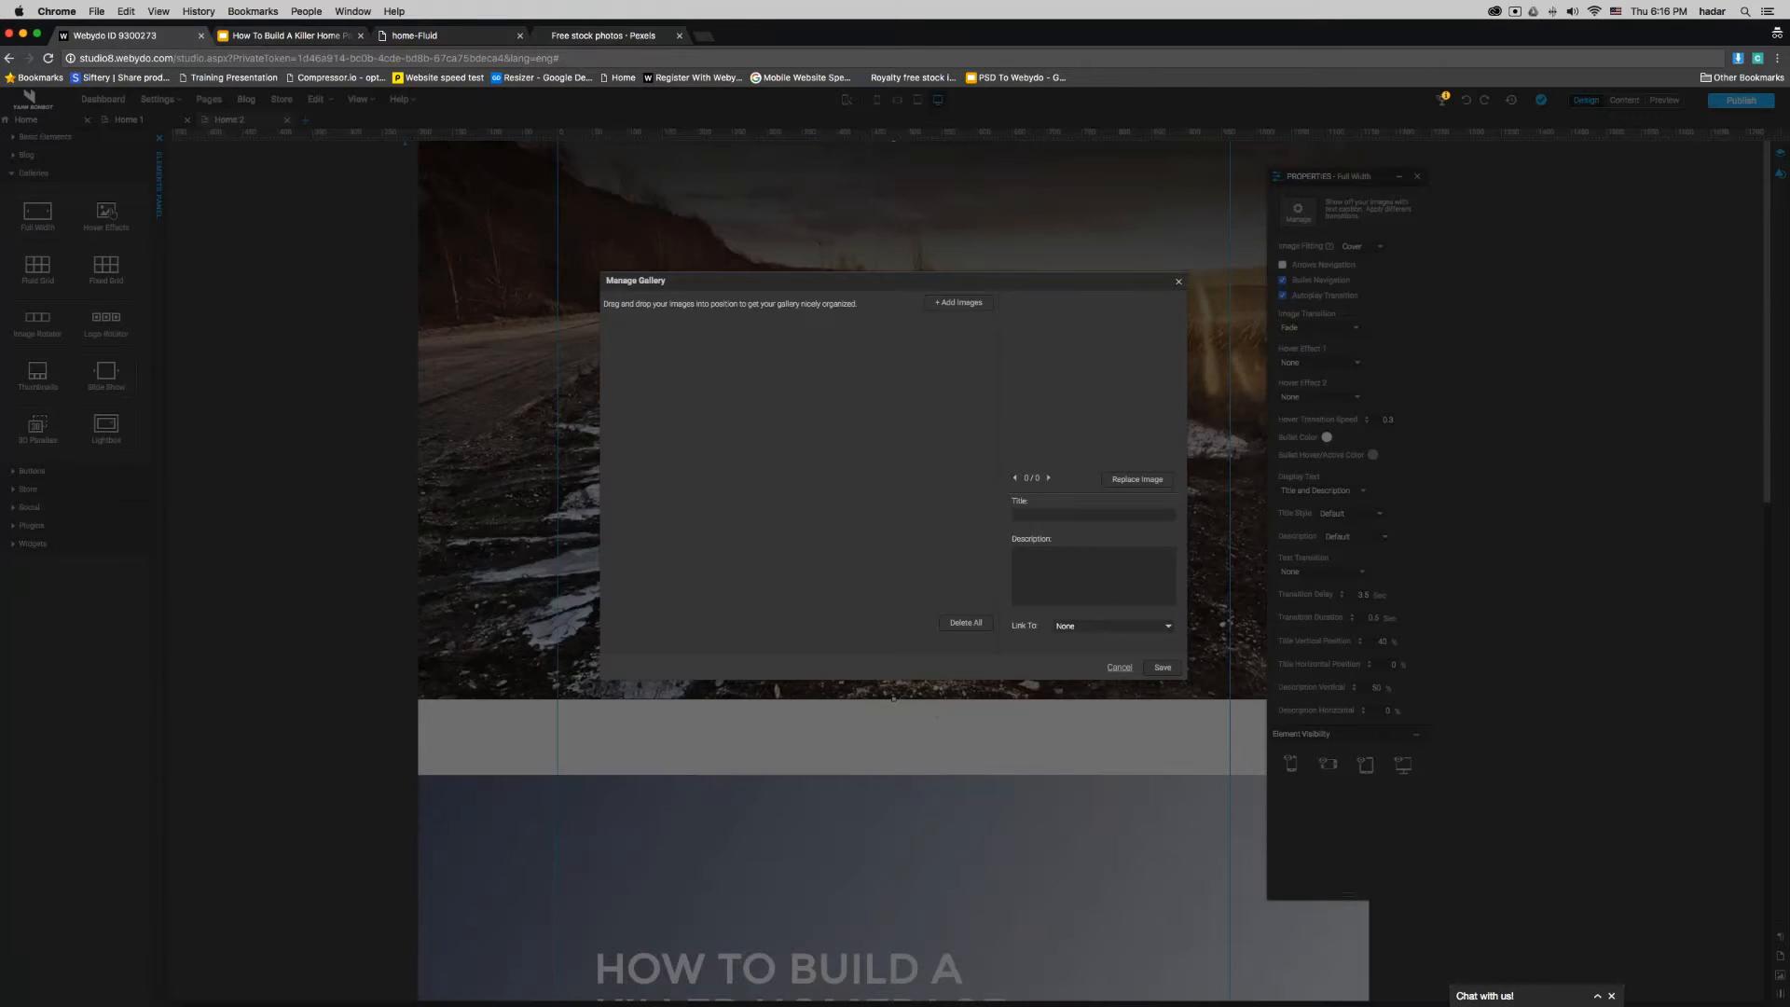
- Upload the drone photo 151021_FT_Drone.jpg.CROP.promo-xlarge2.jpg from Downloads to the gallery
left_click(953, 302)
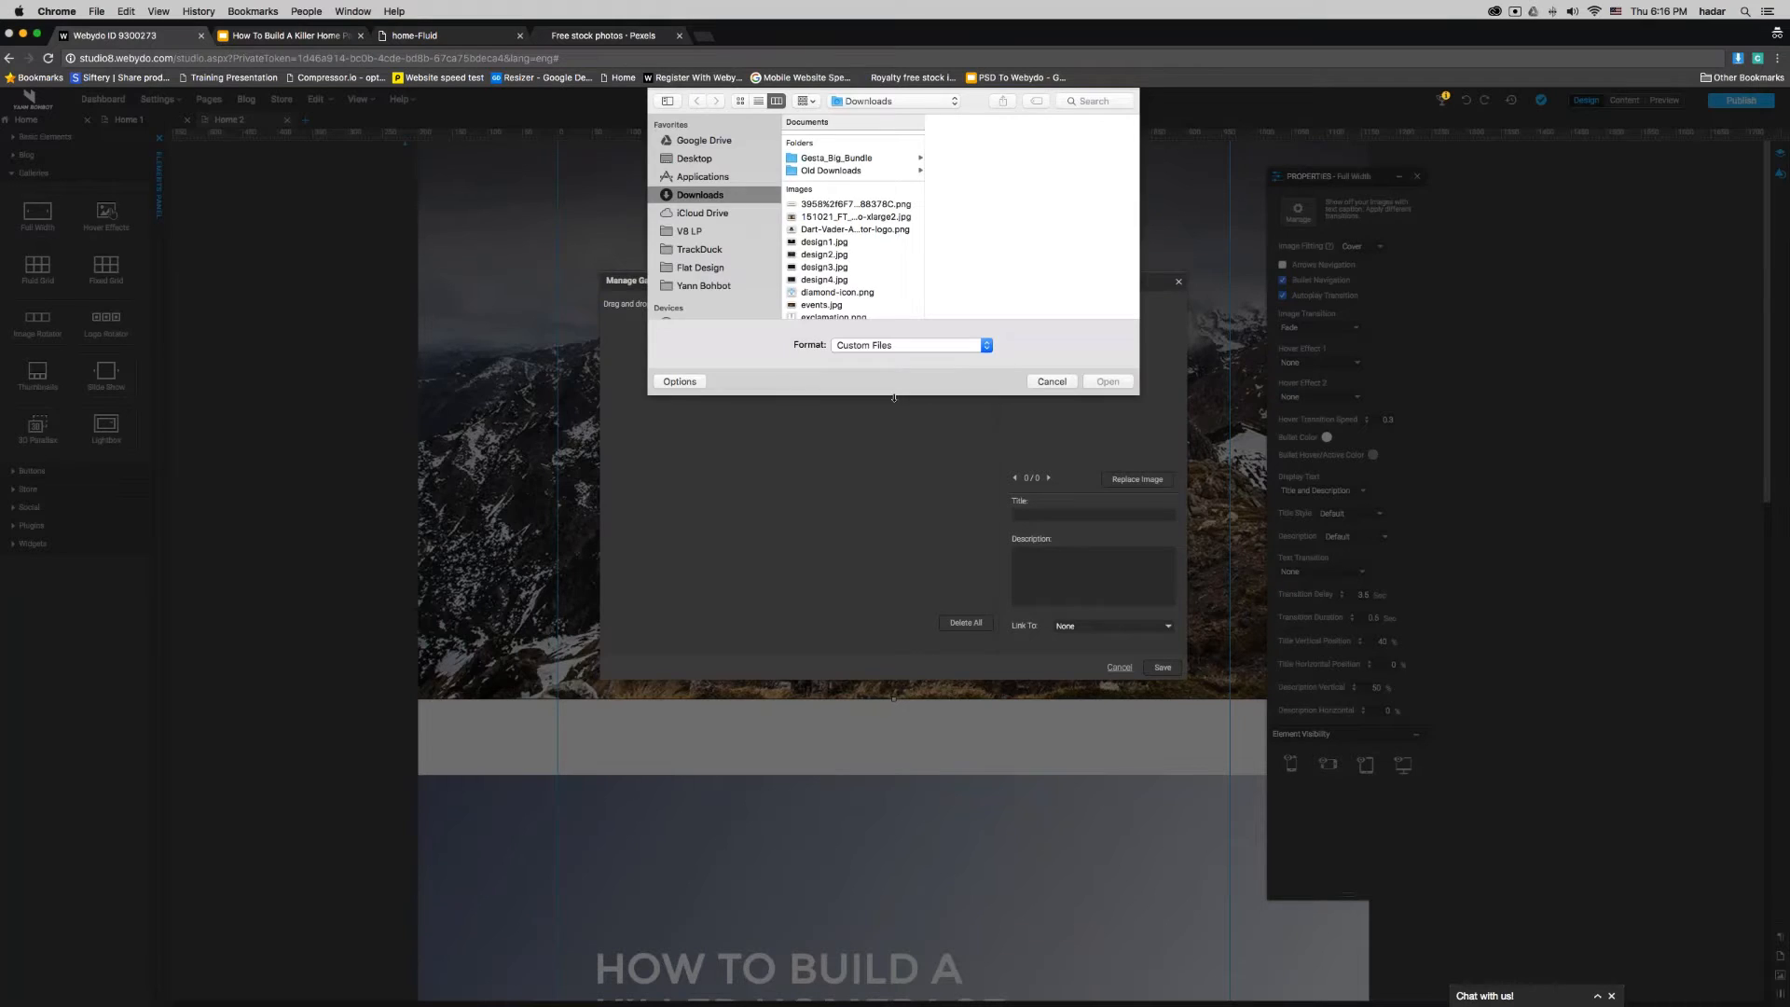
left_click(823, 219)
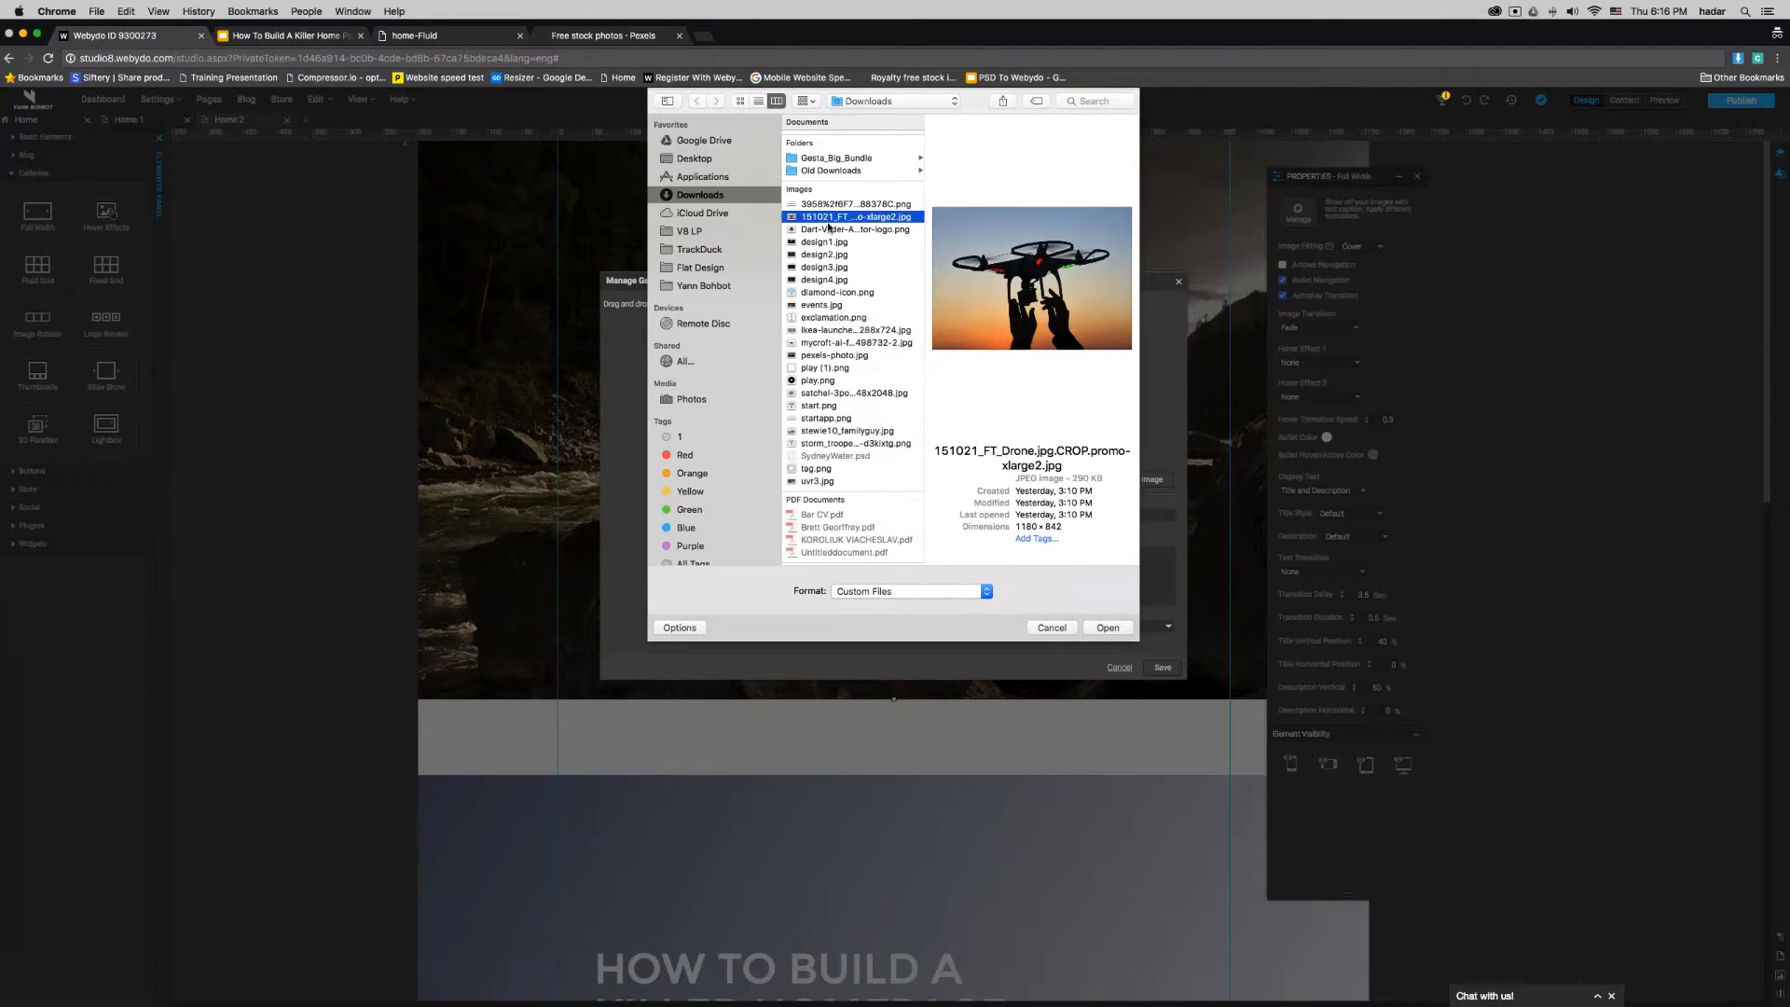
double_click(828, 226)
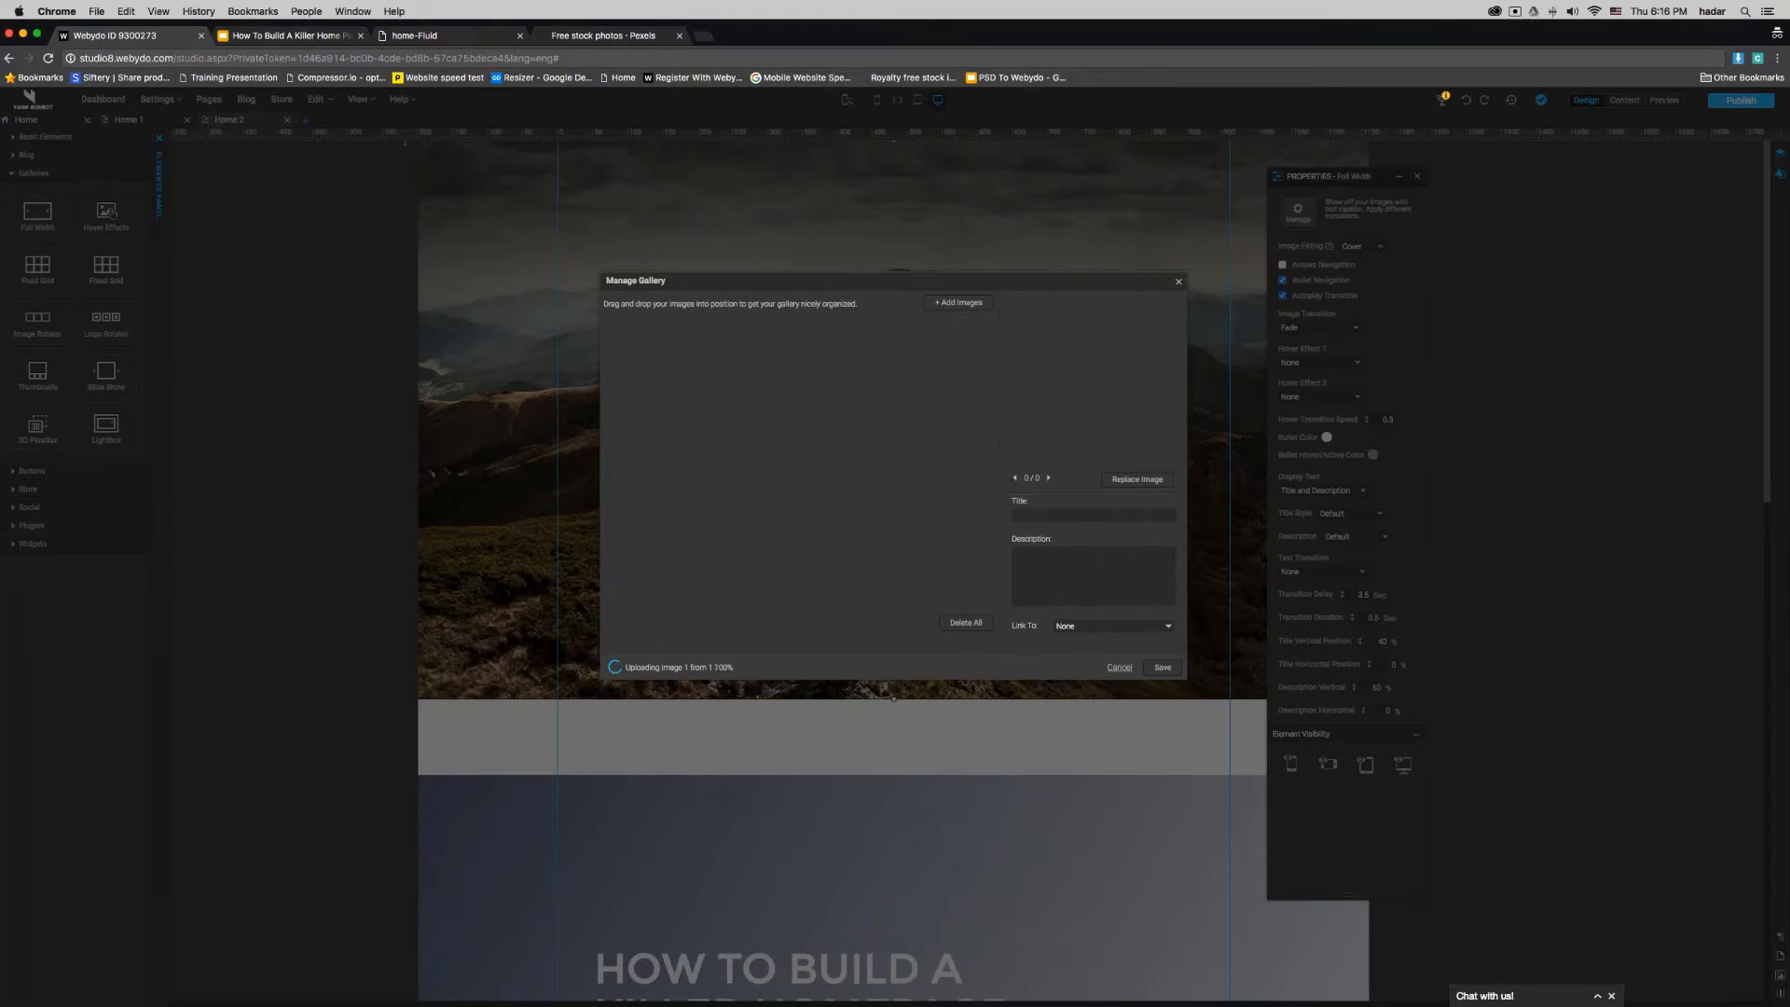
- Upload the bag photo satchel-3pocket_2048x2048.jpg from Downloads to the gallery
left_click(959, 303)
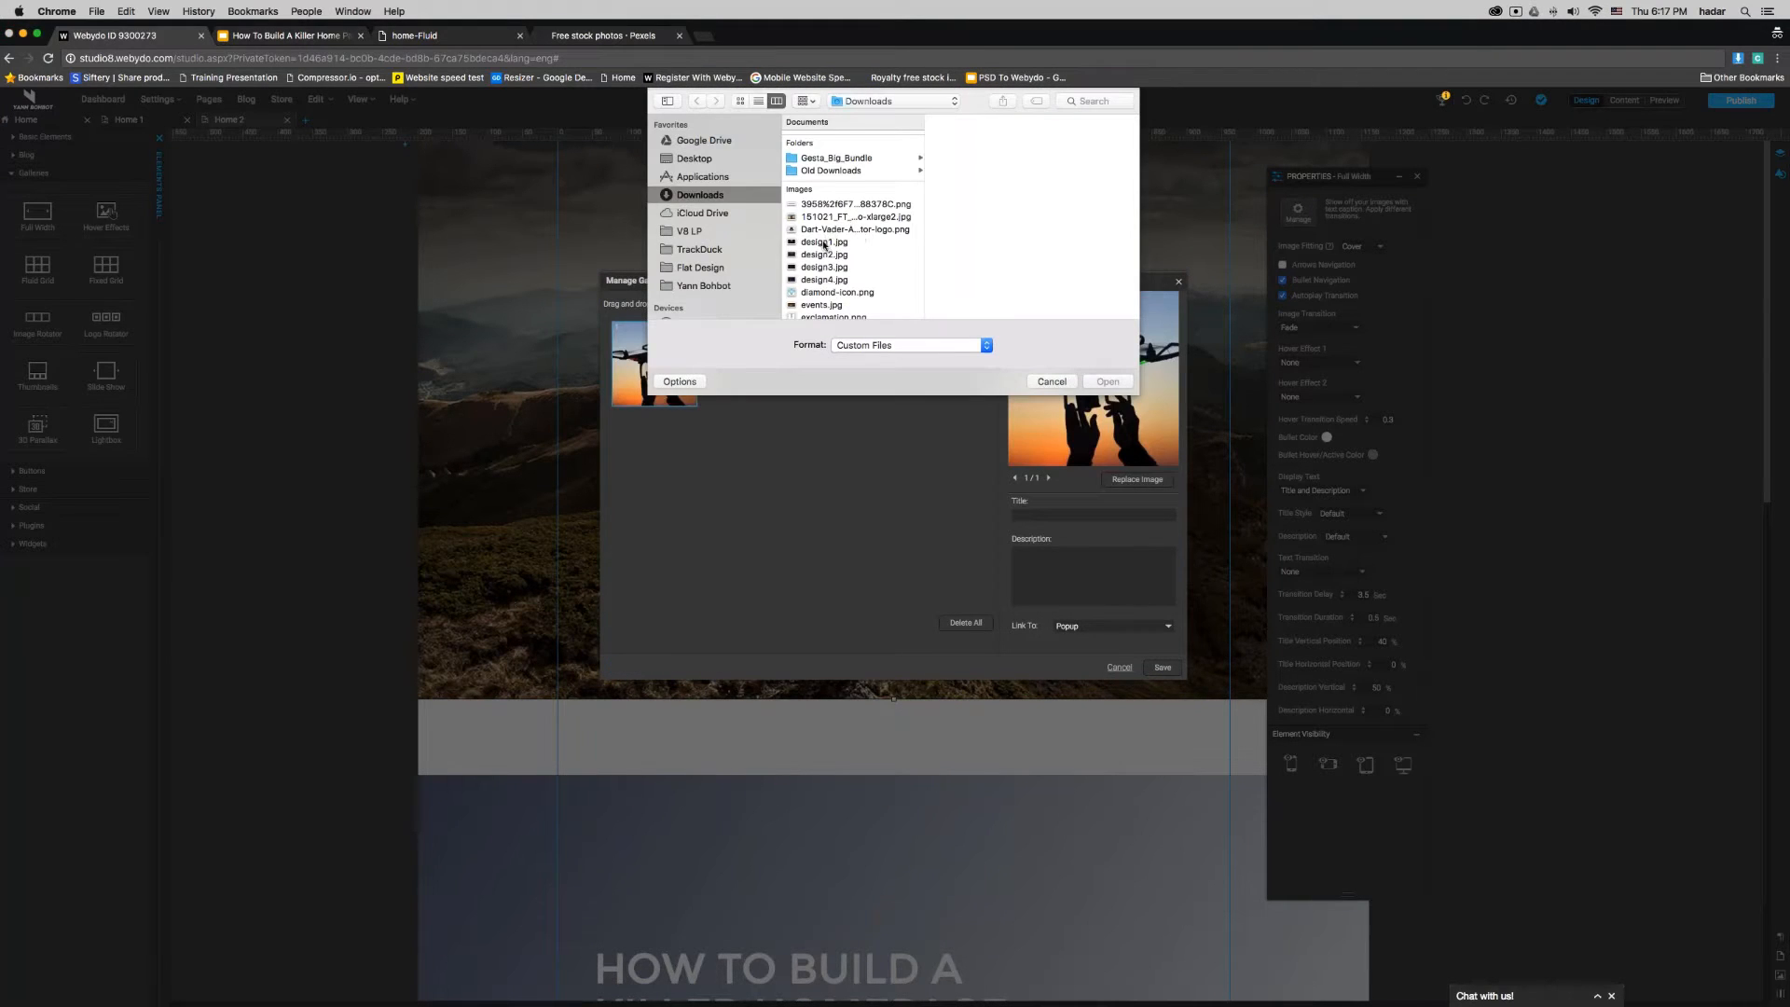
scroll(824, 296, "down", 2)
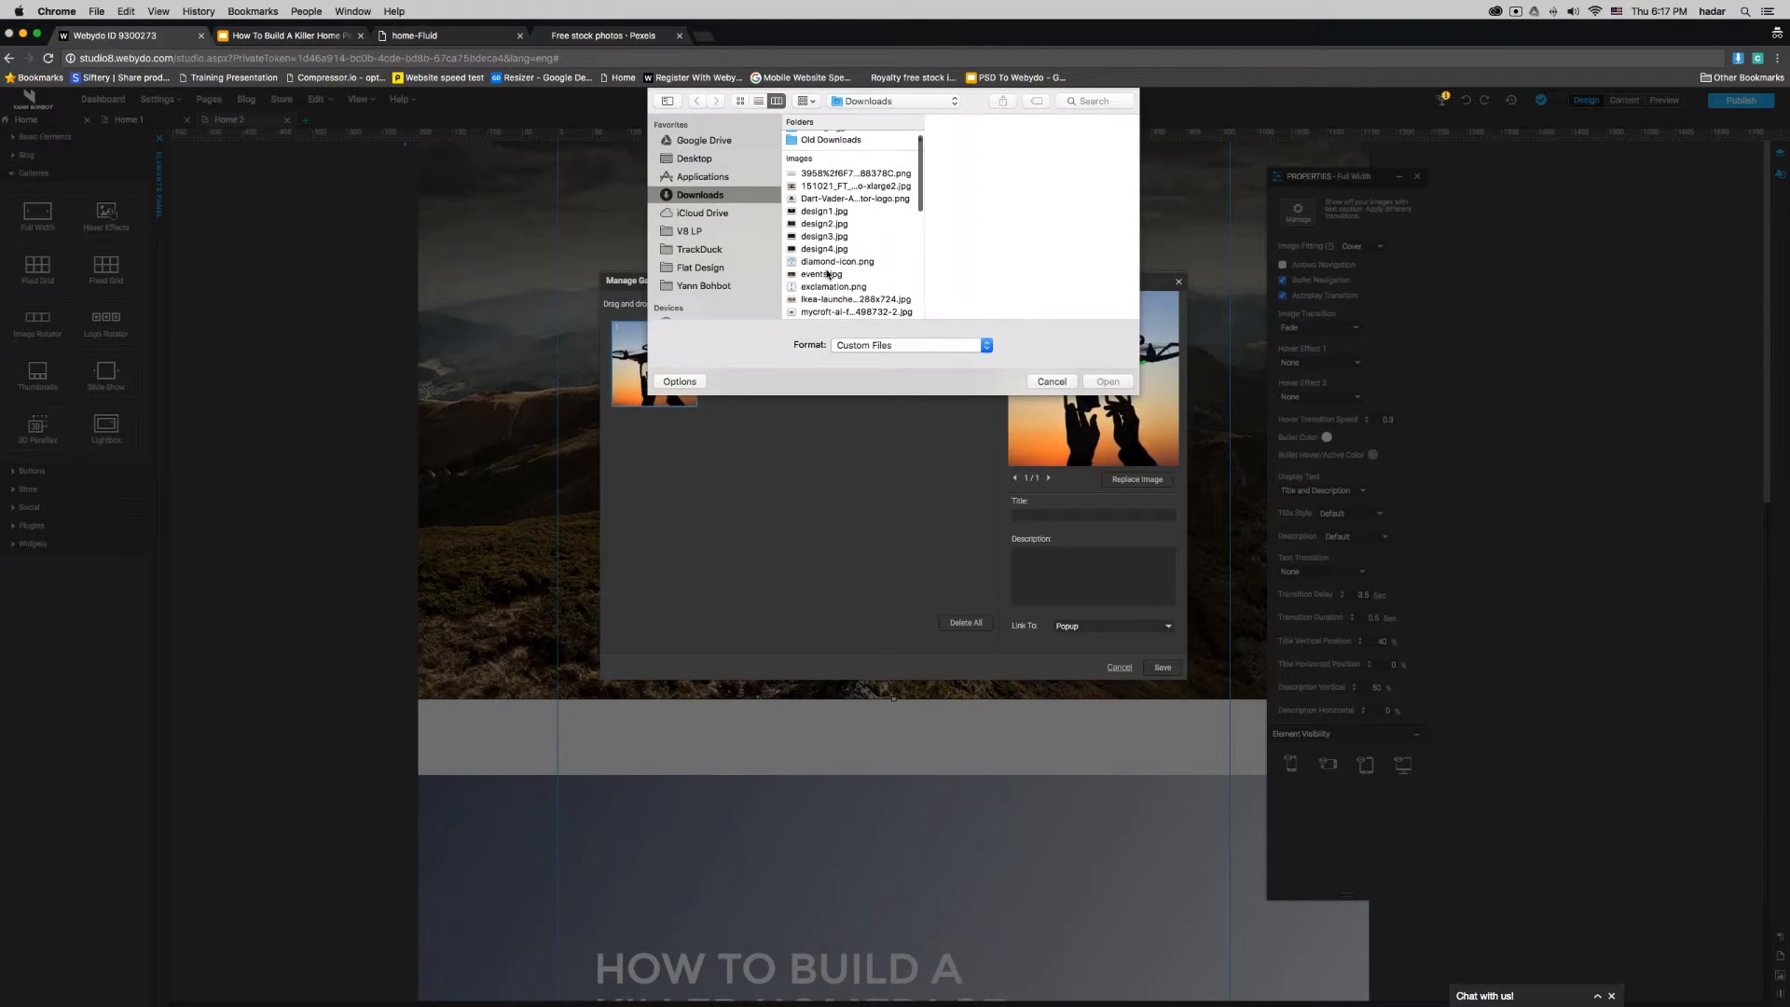
left_click(828, 274)
scroll(825, 270, "down", 5)
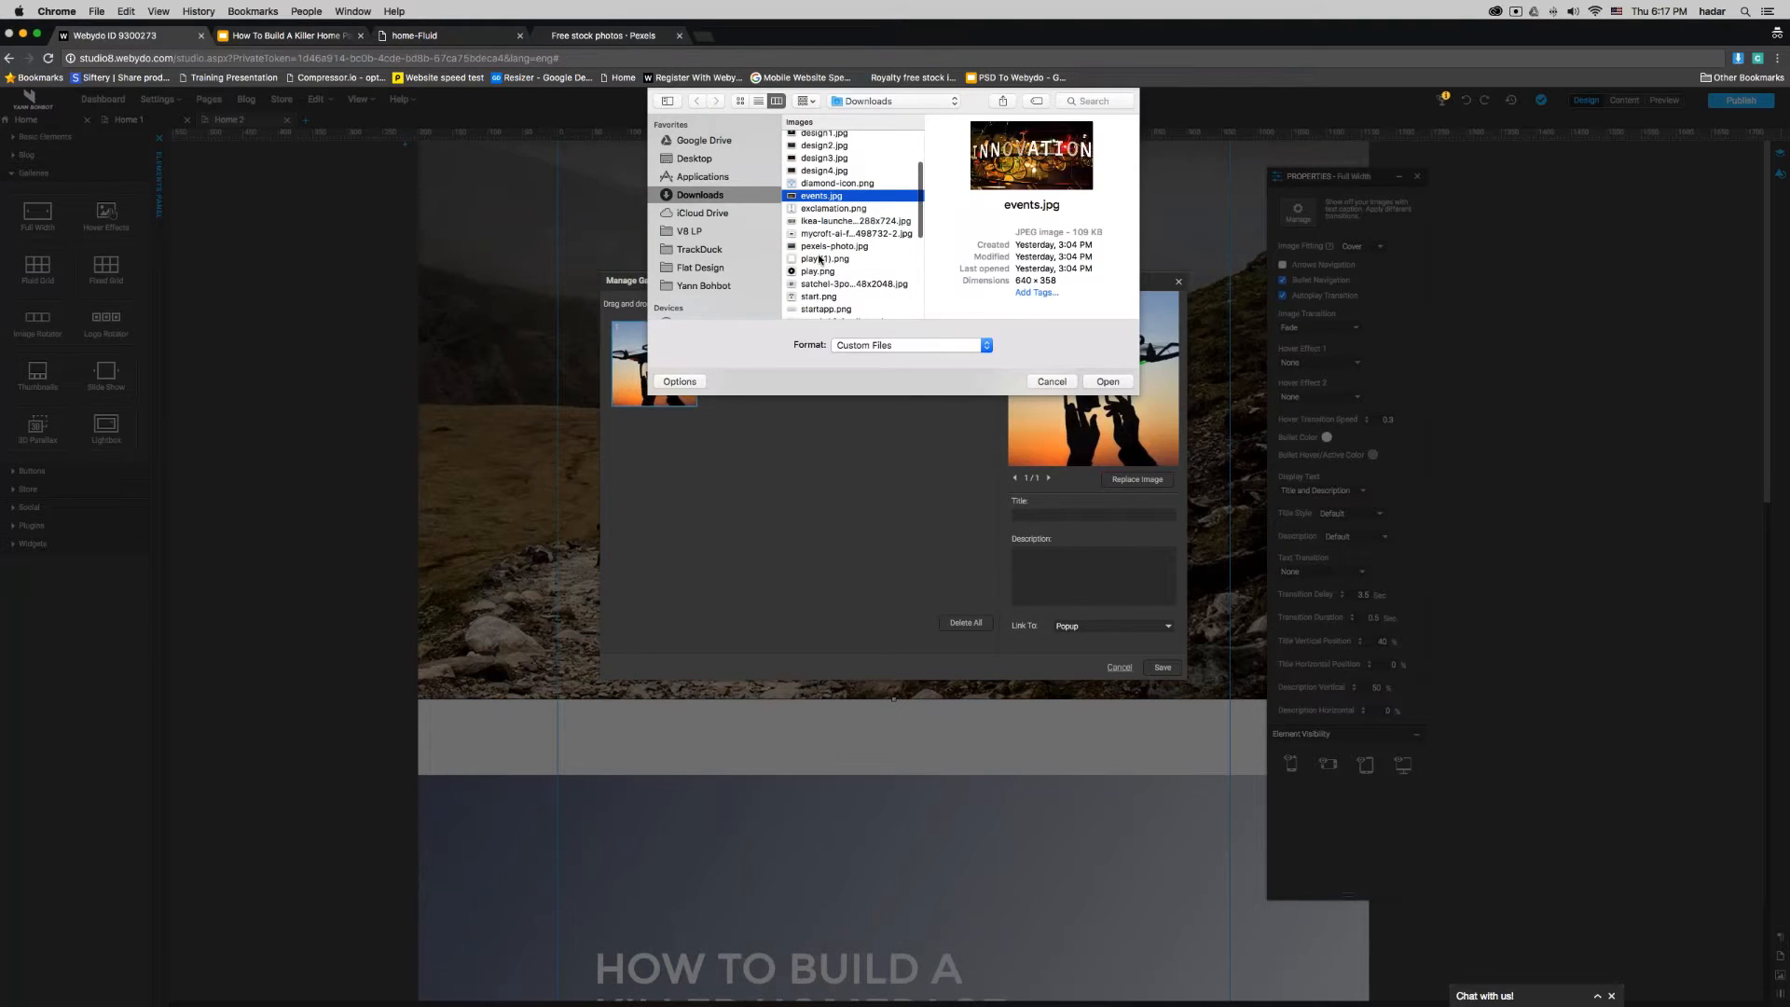
left_click(819, 248)
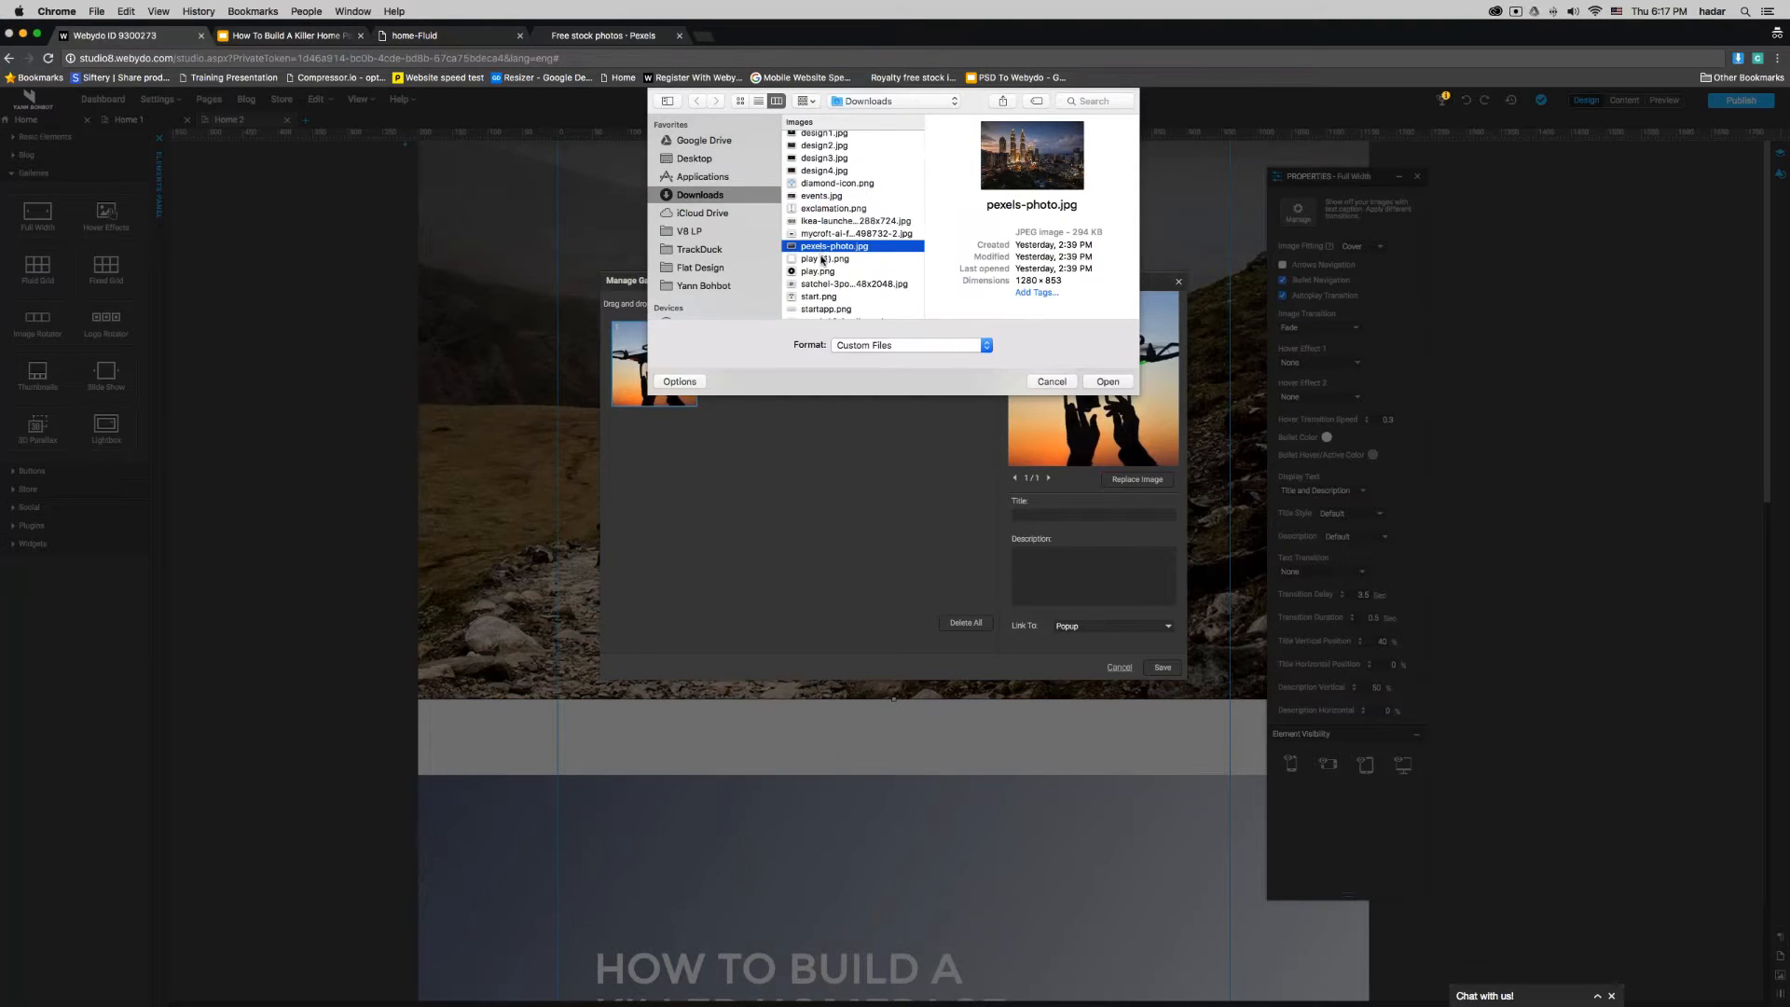
scroll(822, 260, "down", 3)
left_click(828, 241)
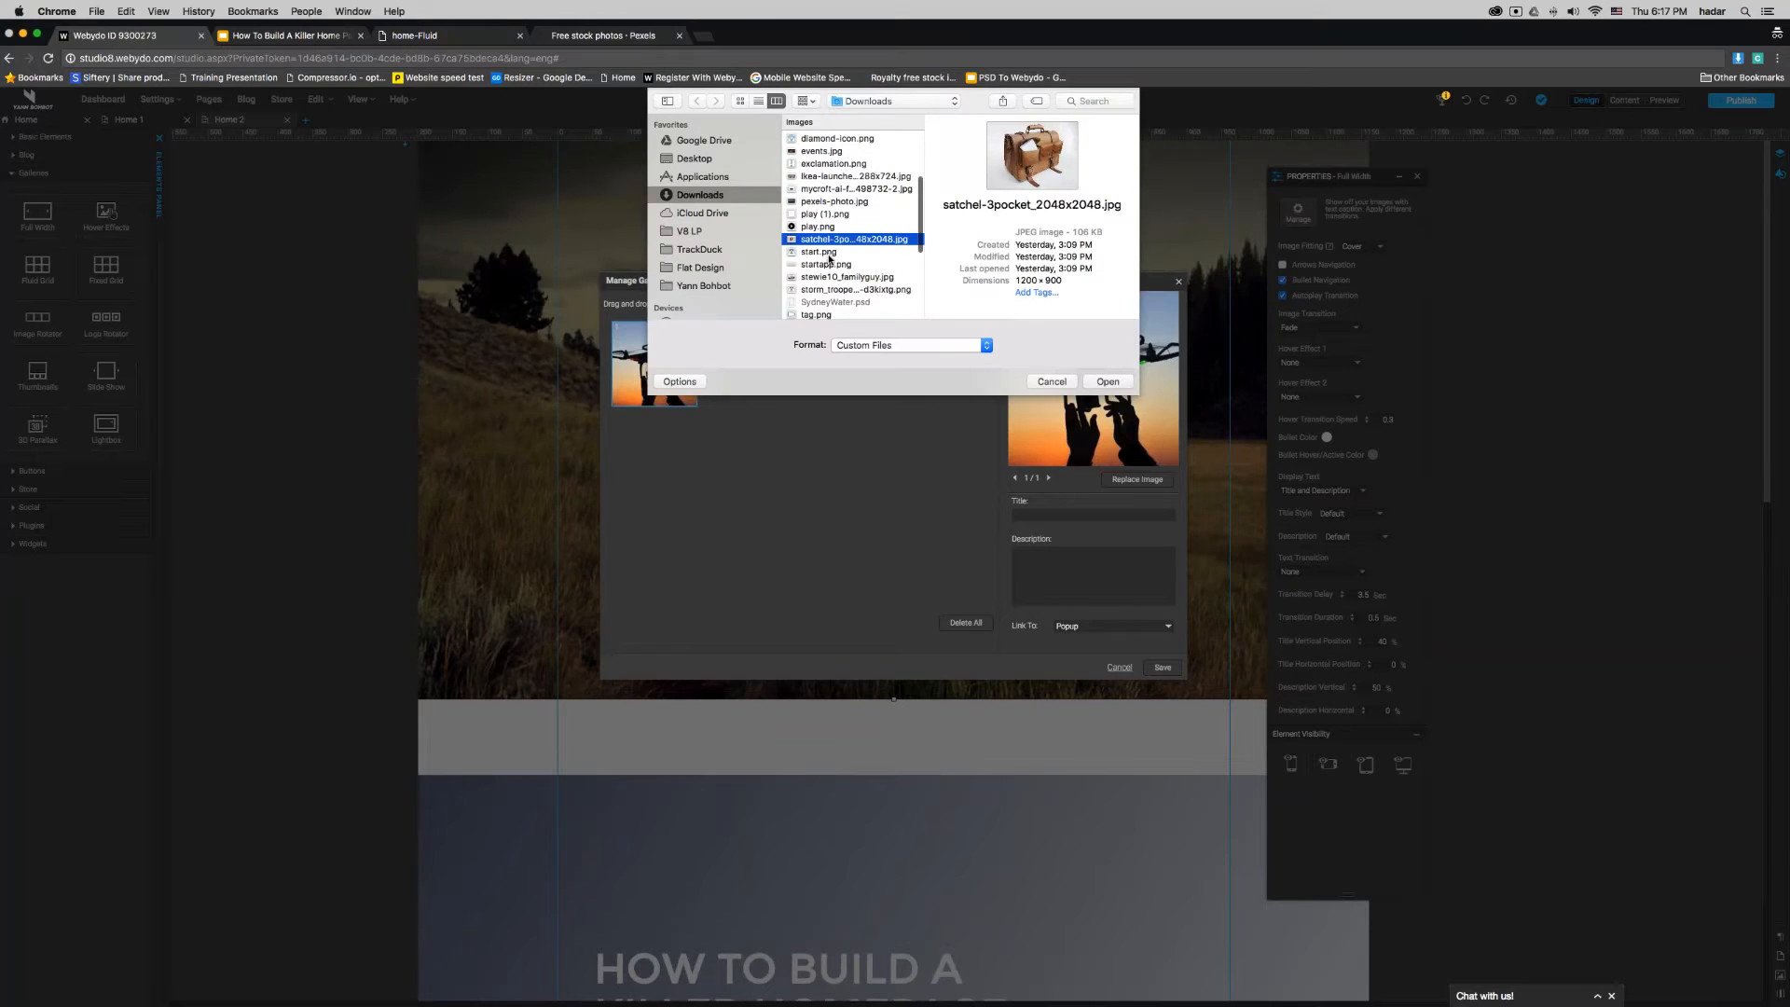
key("Return")
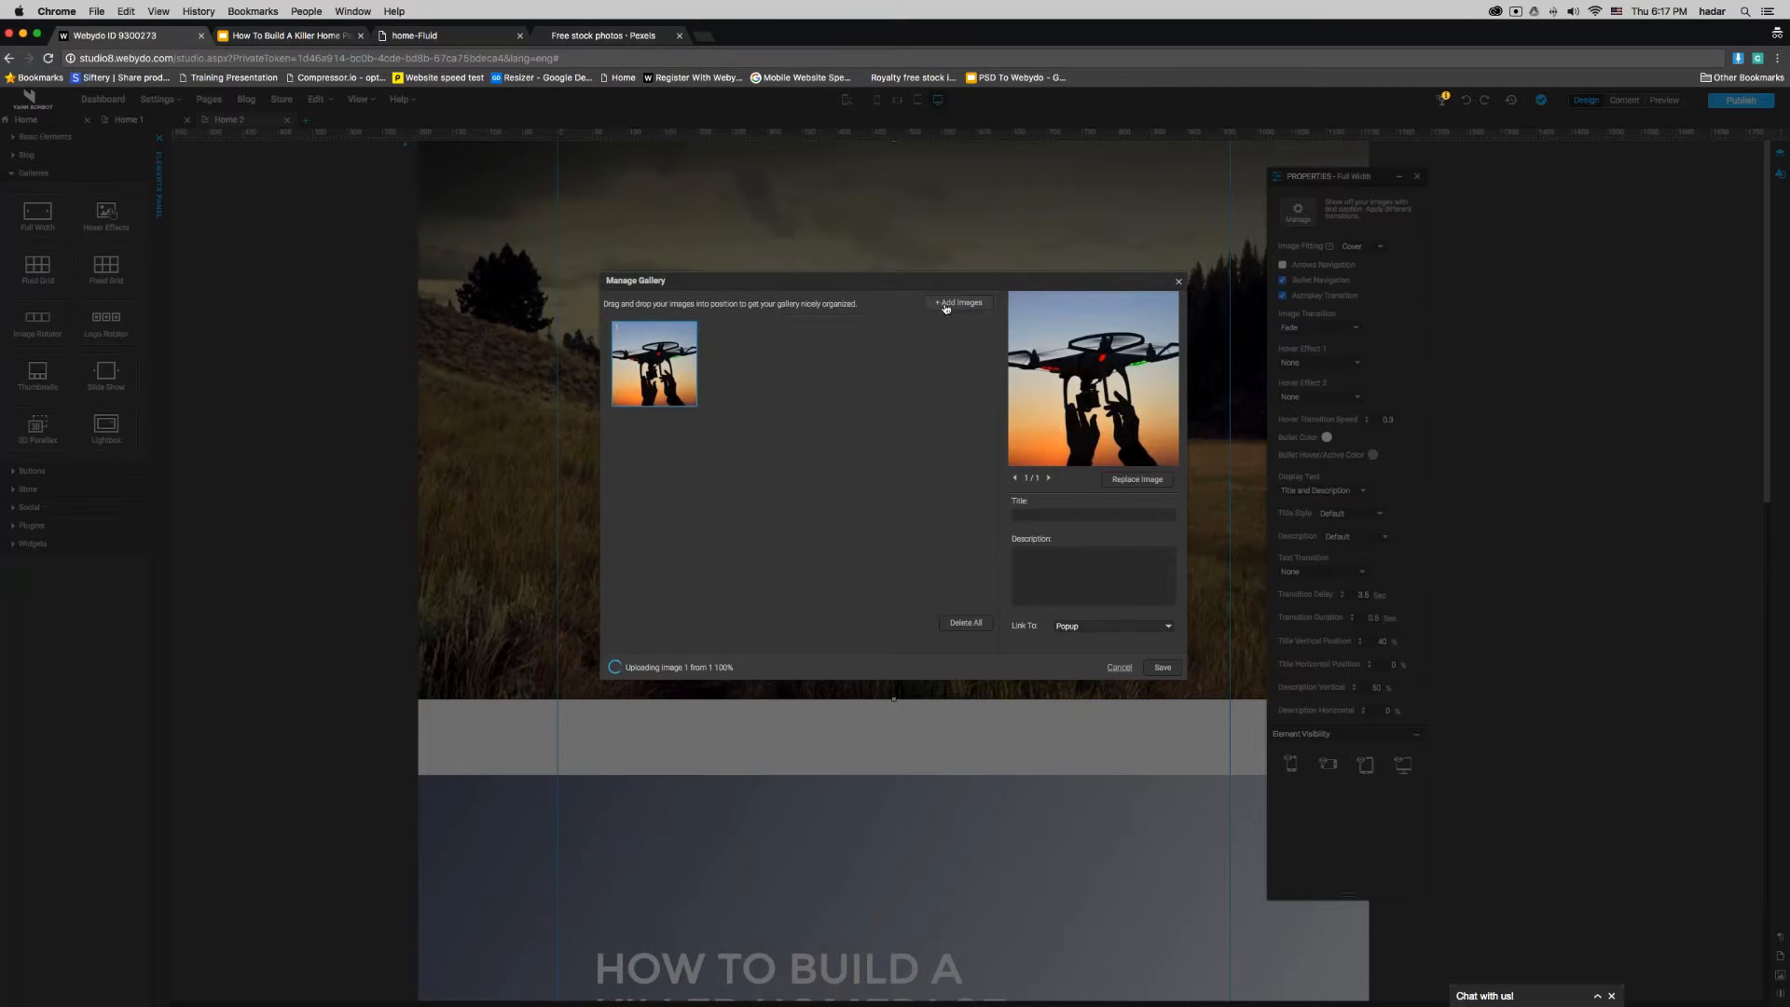
- Upload the VR headset photo uvr3.jpg from Downloads to the gallery
left_click(946, 305)
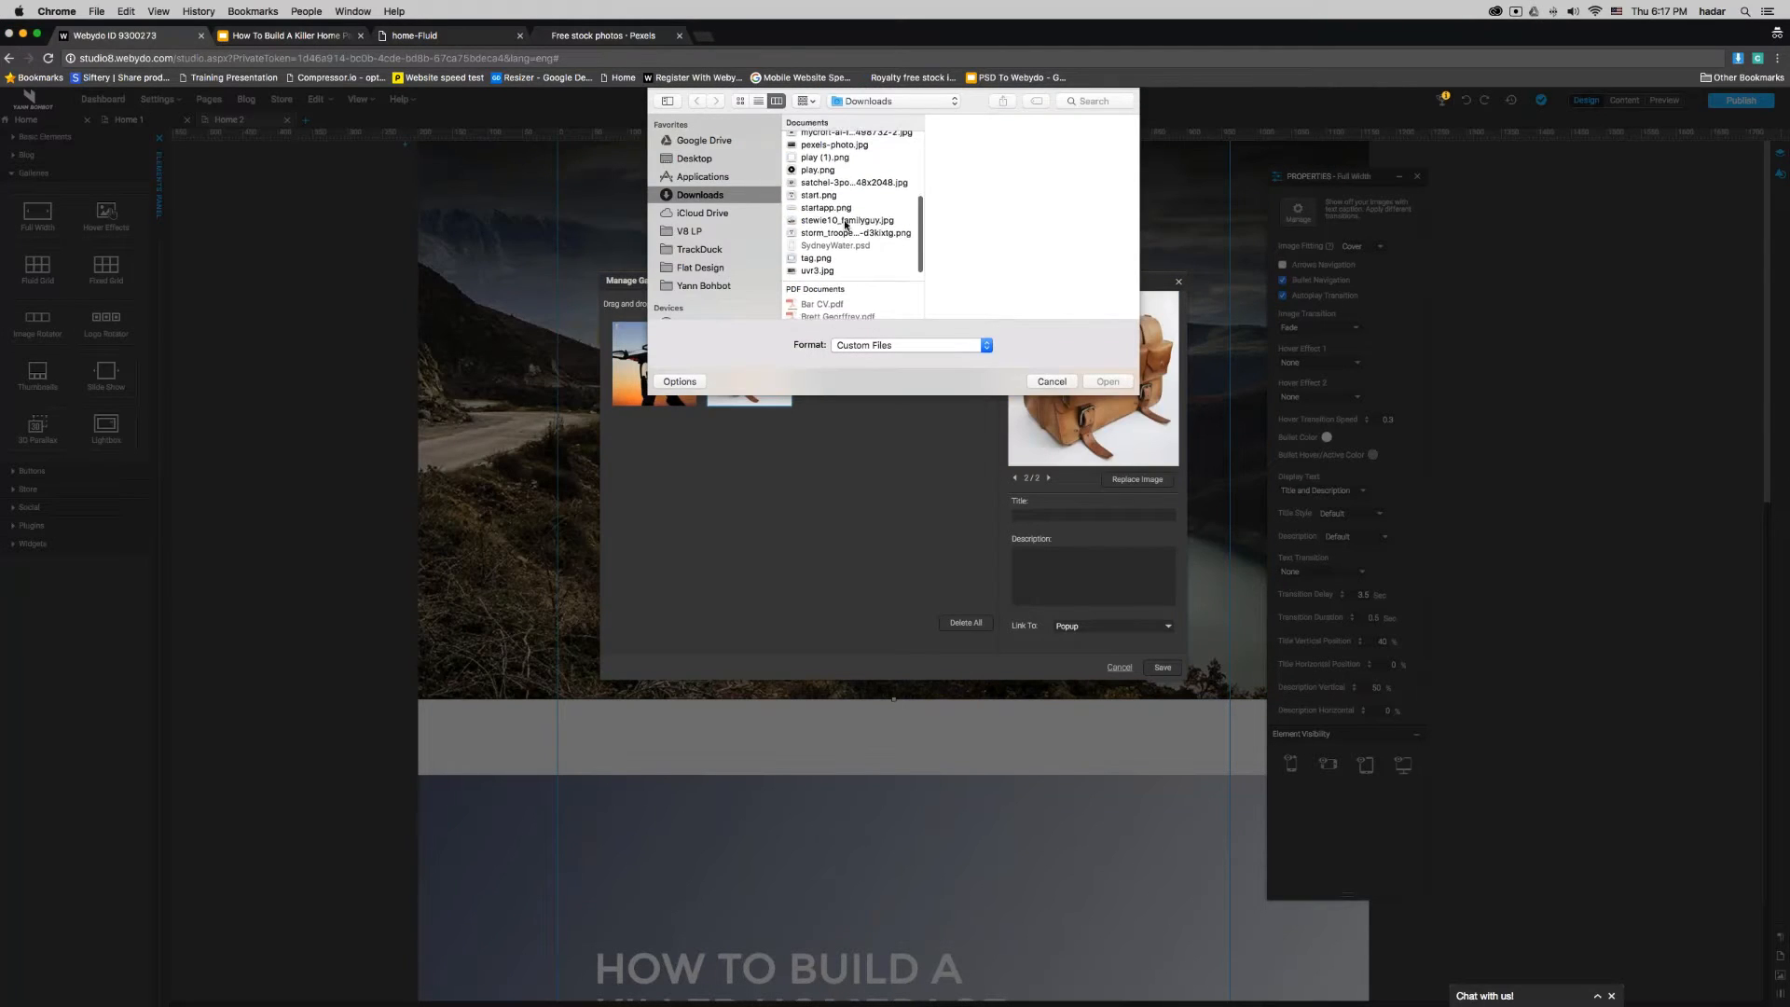
left_click(846, 222)
left_click(837, 234)
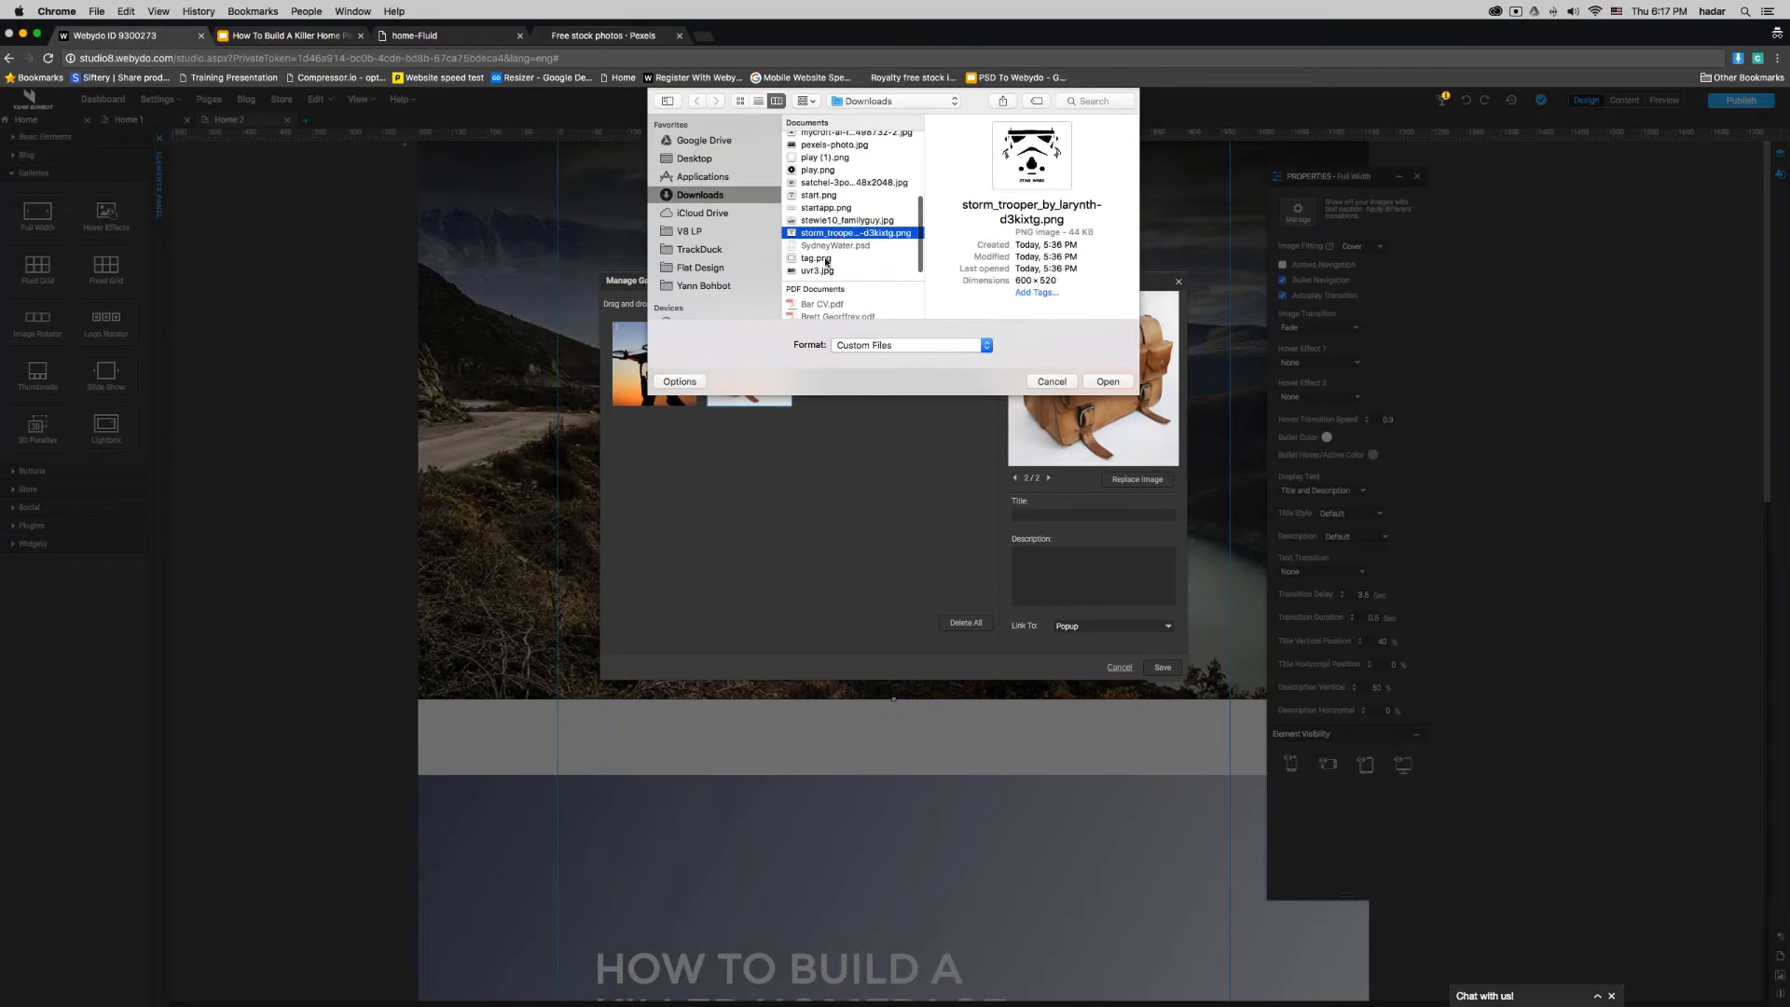
left_click(821, 270)
double_click(822, 271)
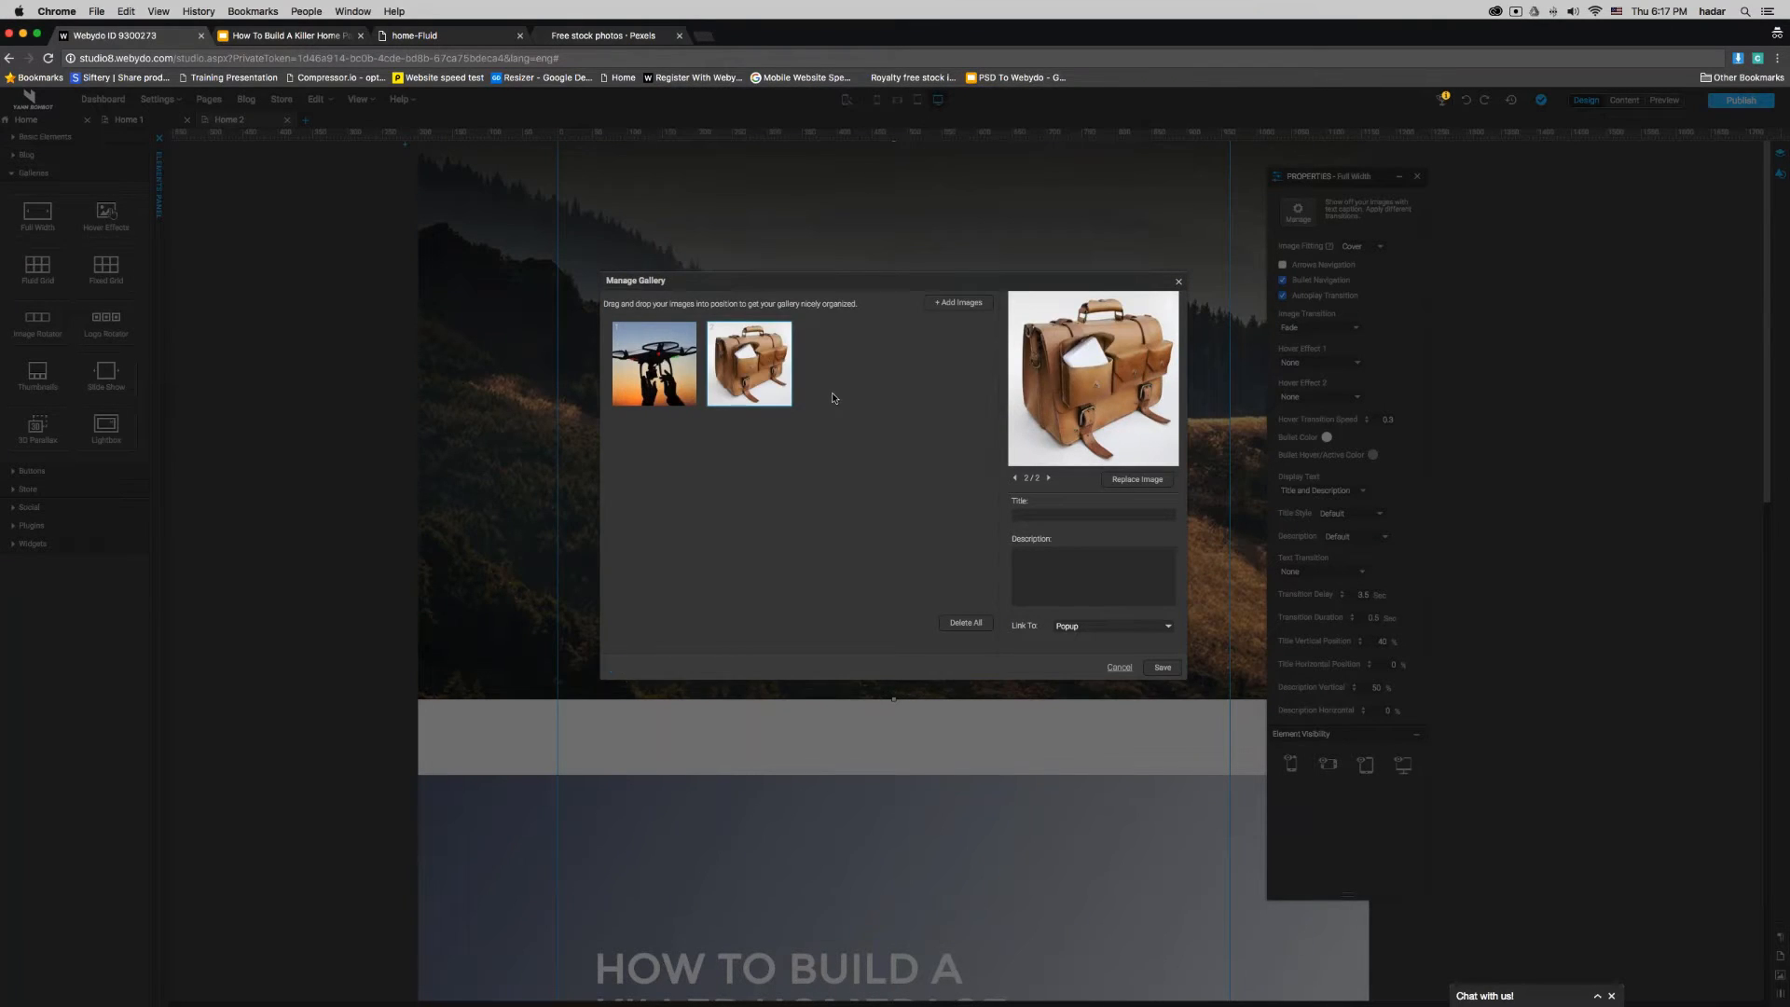
- Reorder the gallery so the VR headset image comes first, followed by the drone and the satchel
left_click_drag(830, 395, 627, 394)
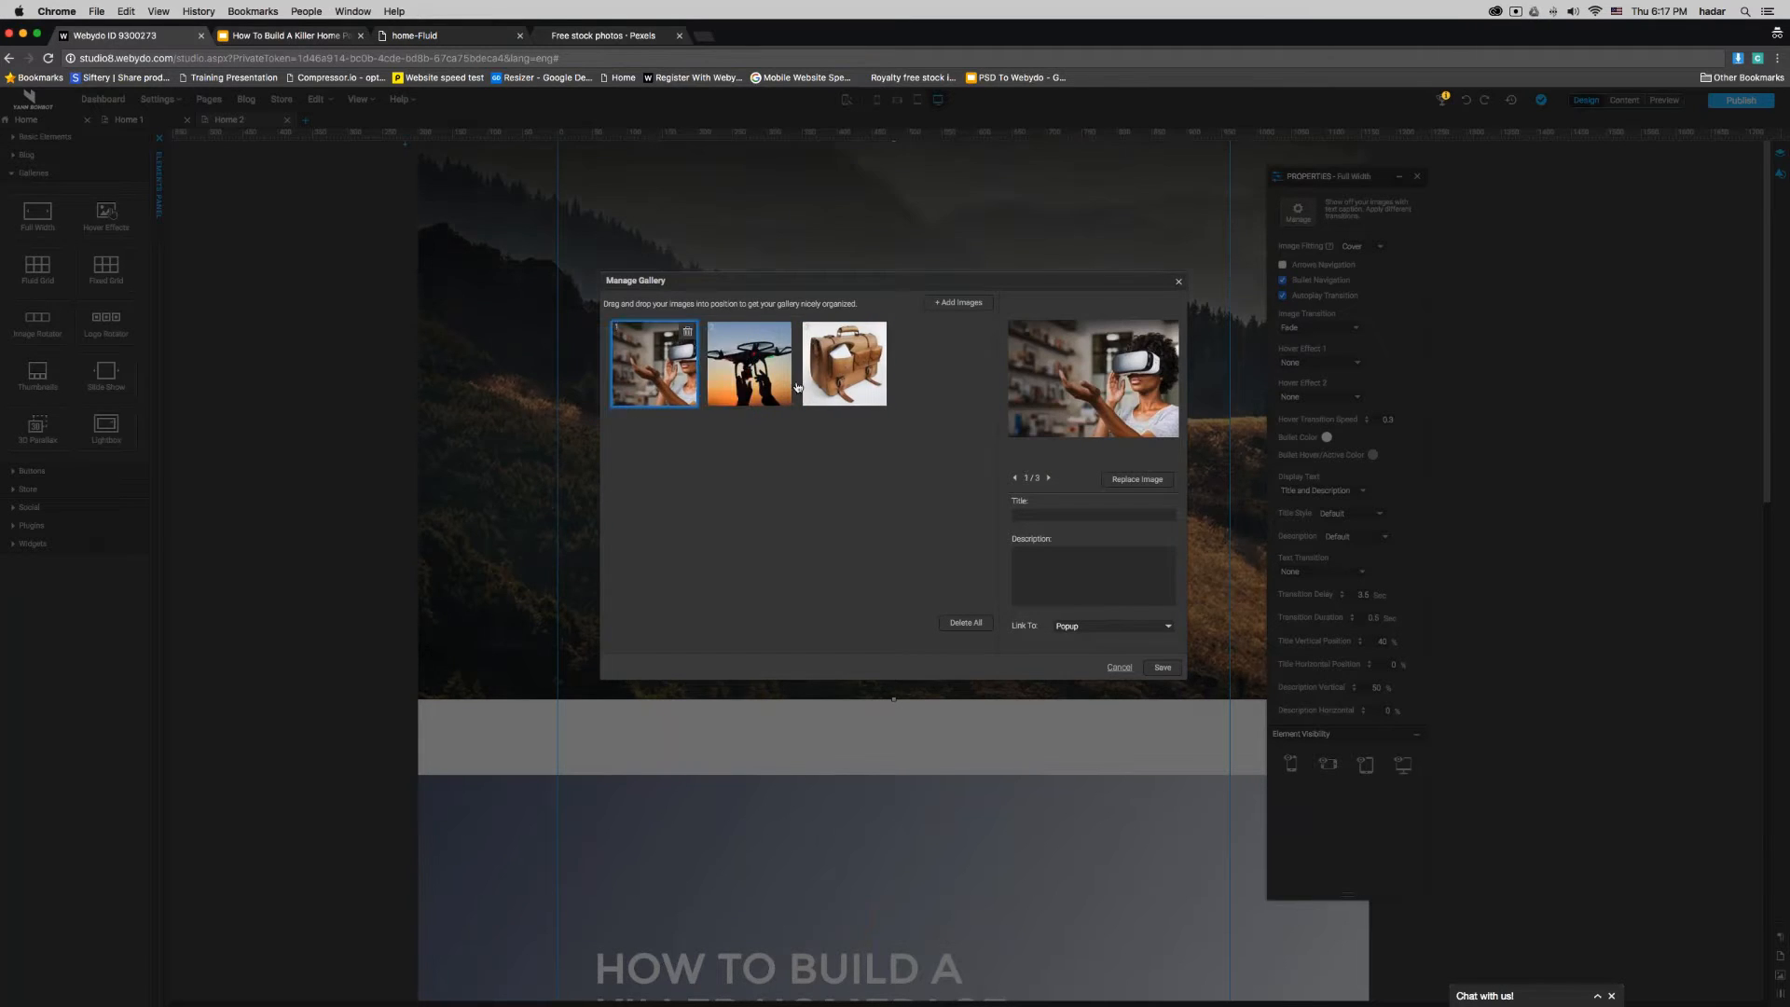
left_click(788, 378)
left_click_drag(758, 379, 825, 381)
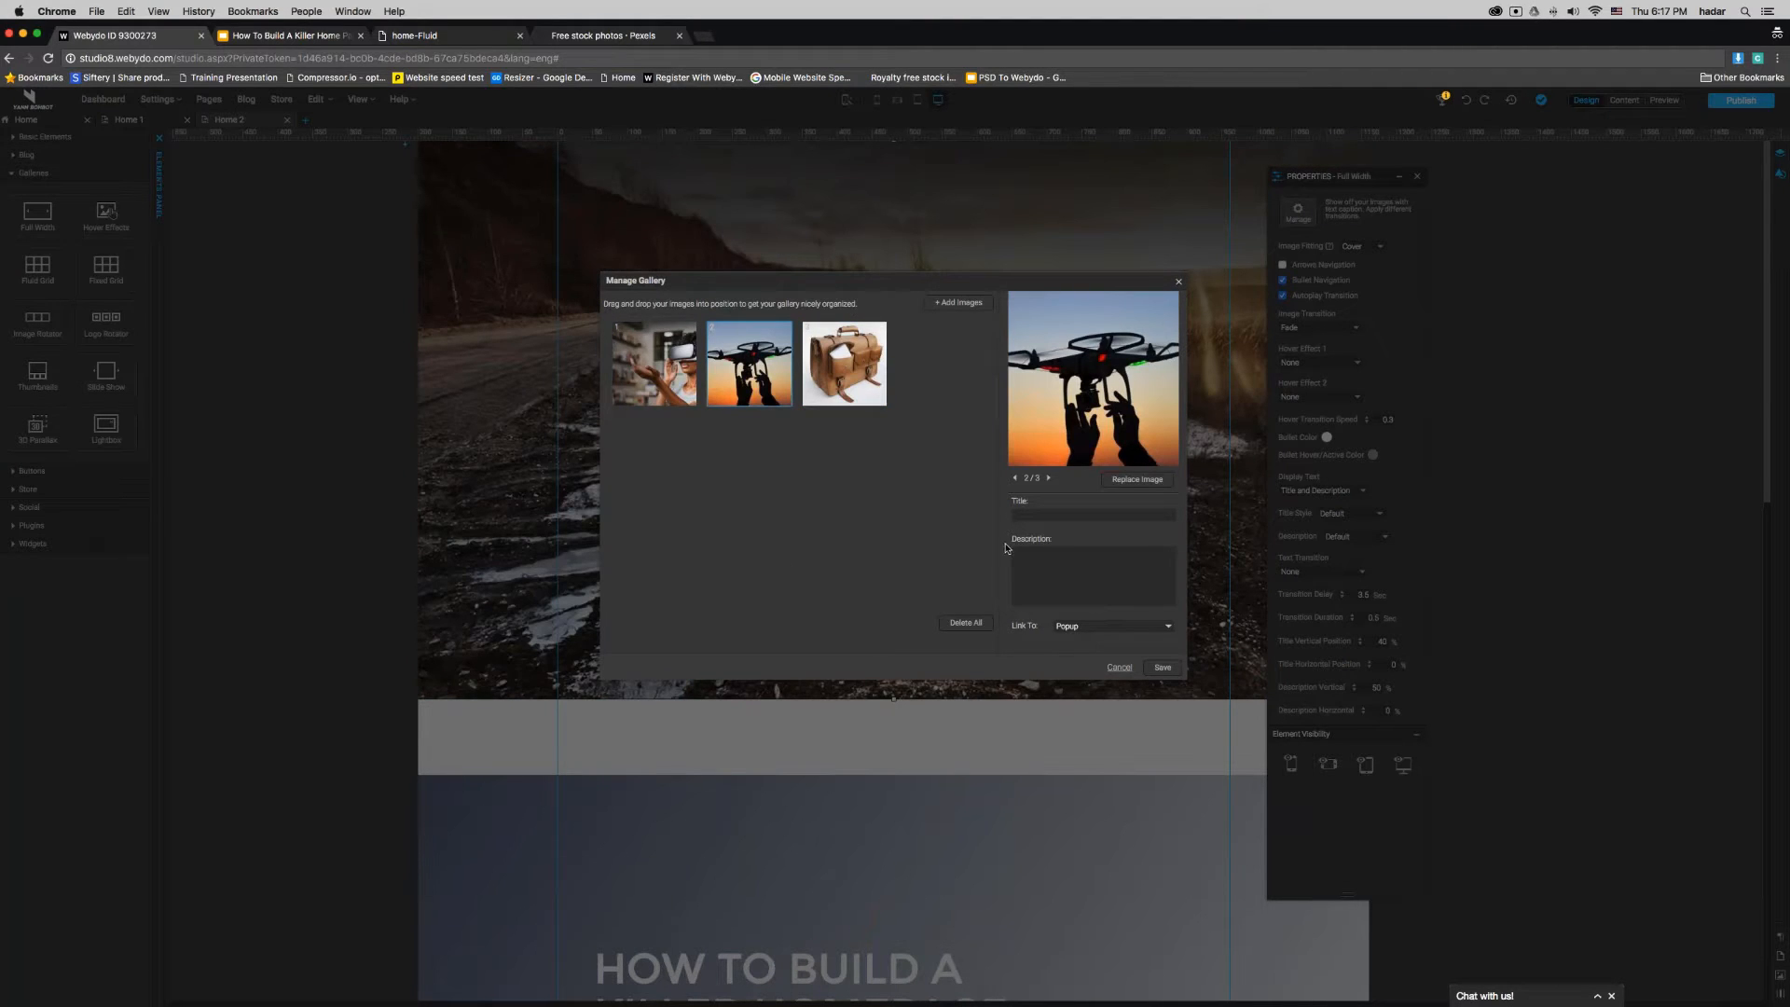
- Give the VR headset image the title "HOW TO BUILD" and the description "A killer hompage"
left_click(653, 373)
left_click(1079, 515)
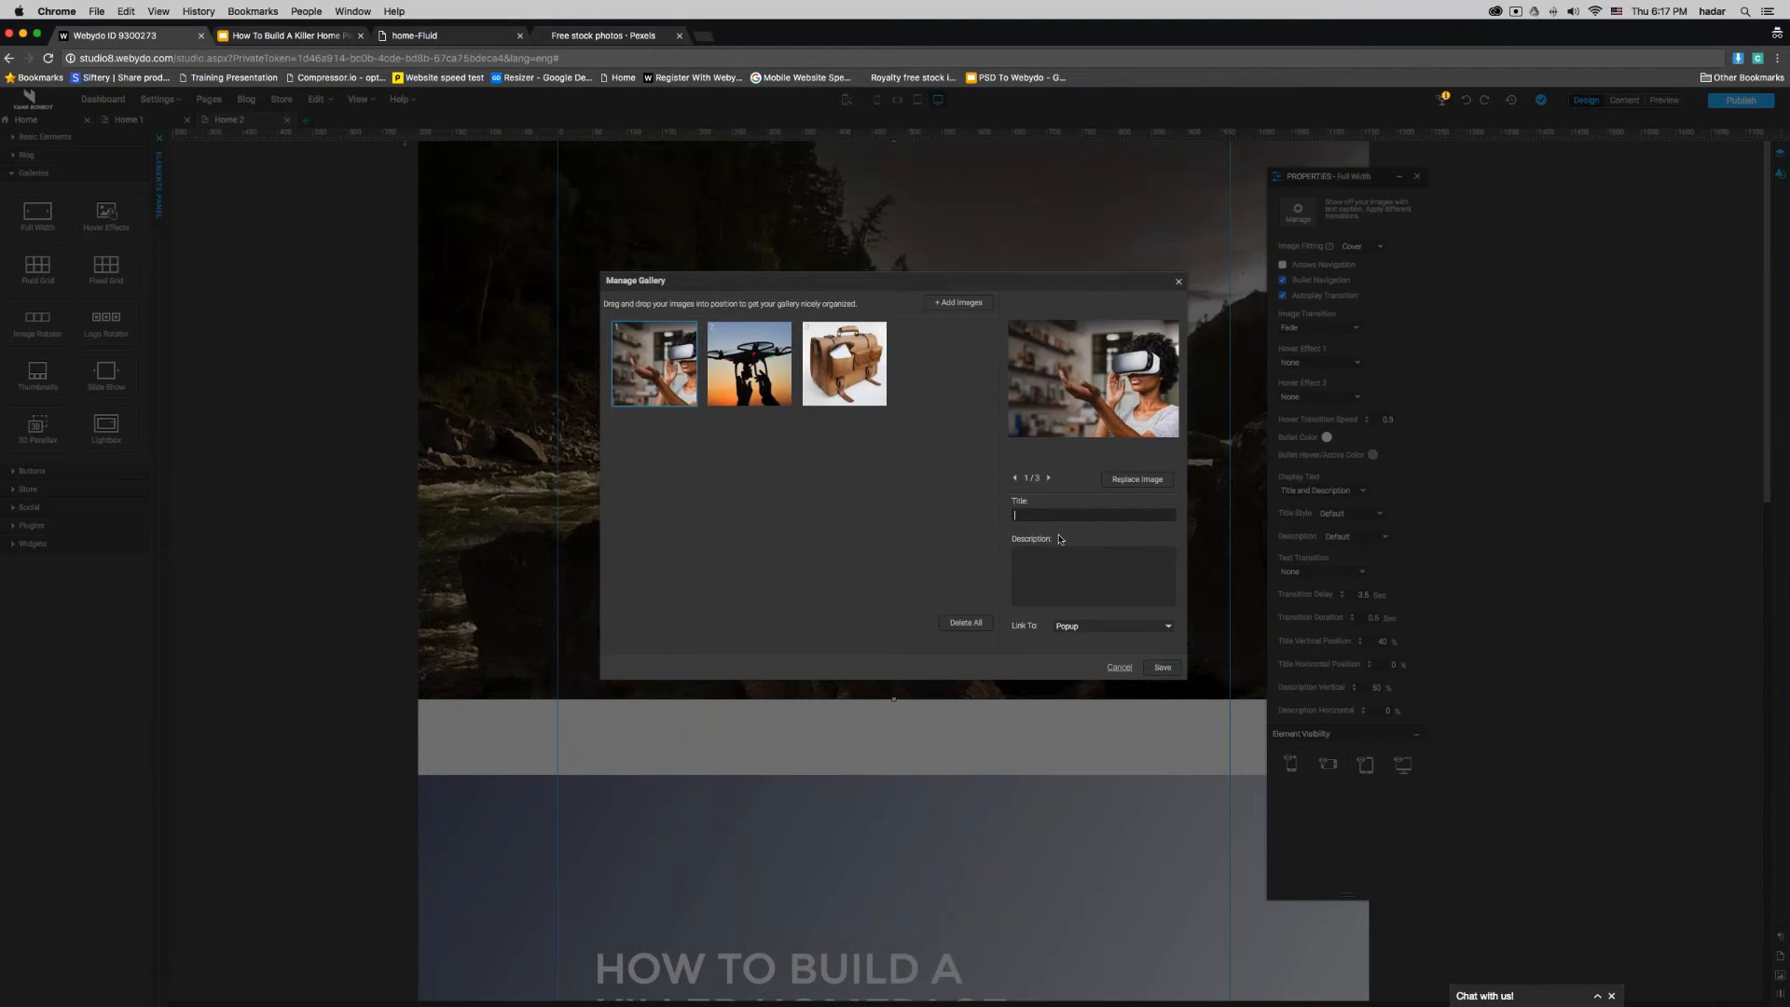
type("HOW TO BUILD")
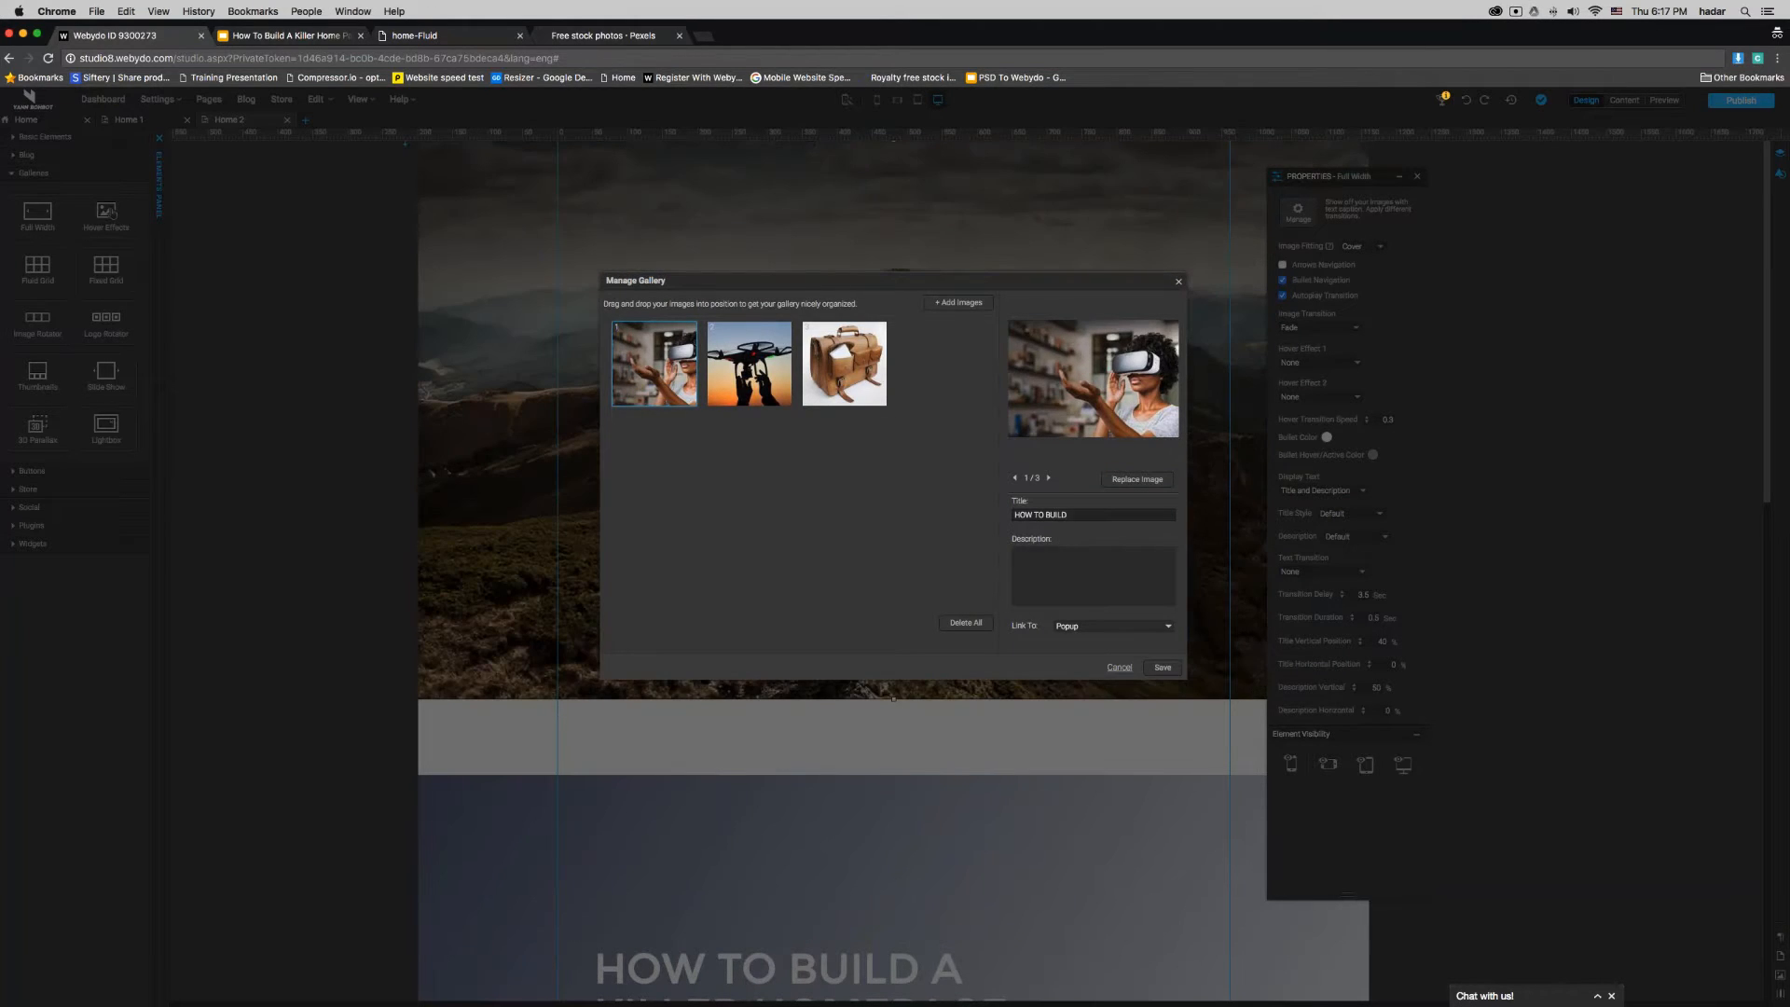
type("A killer")
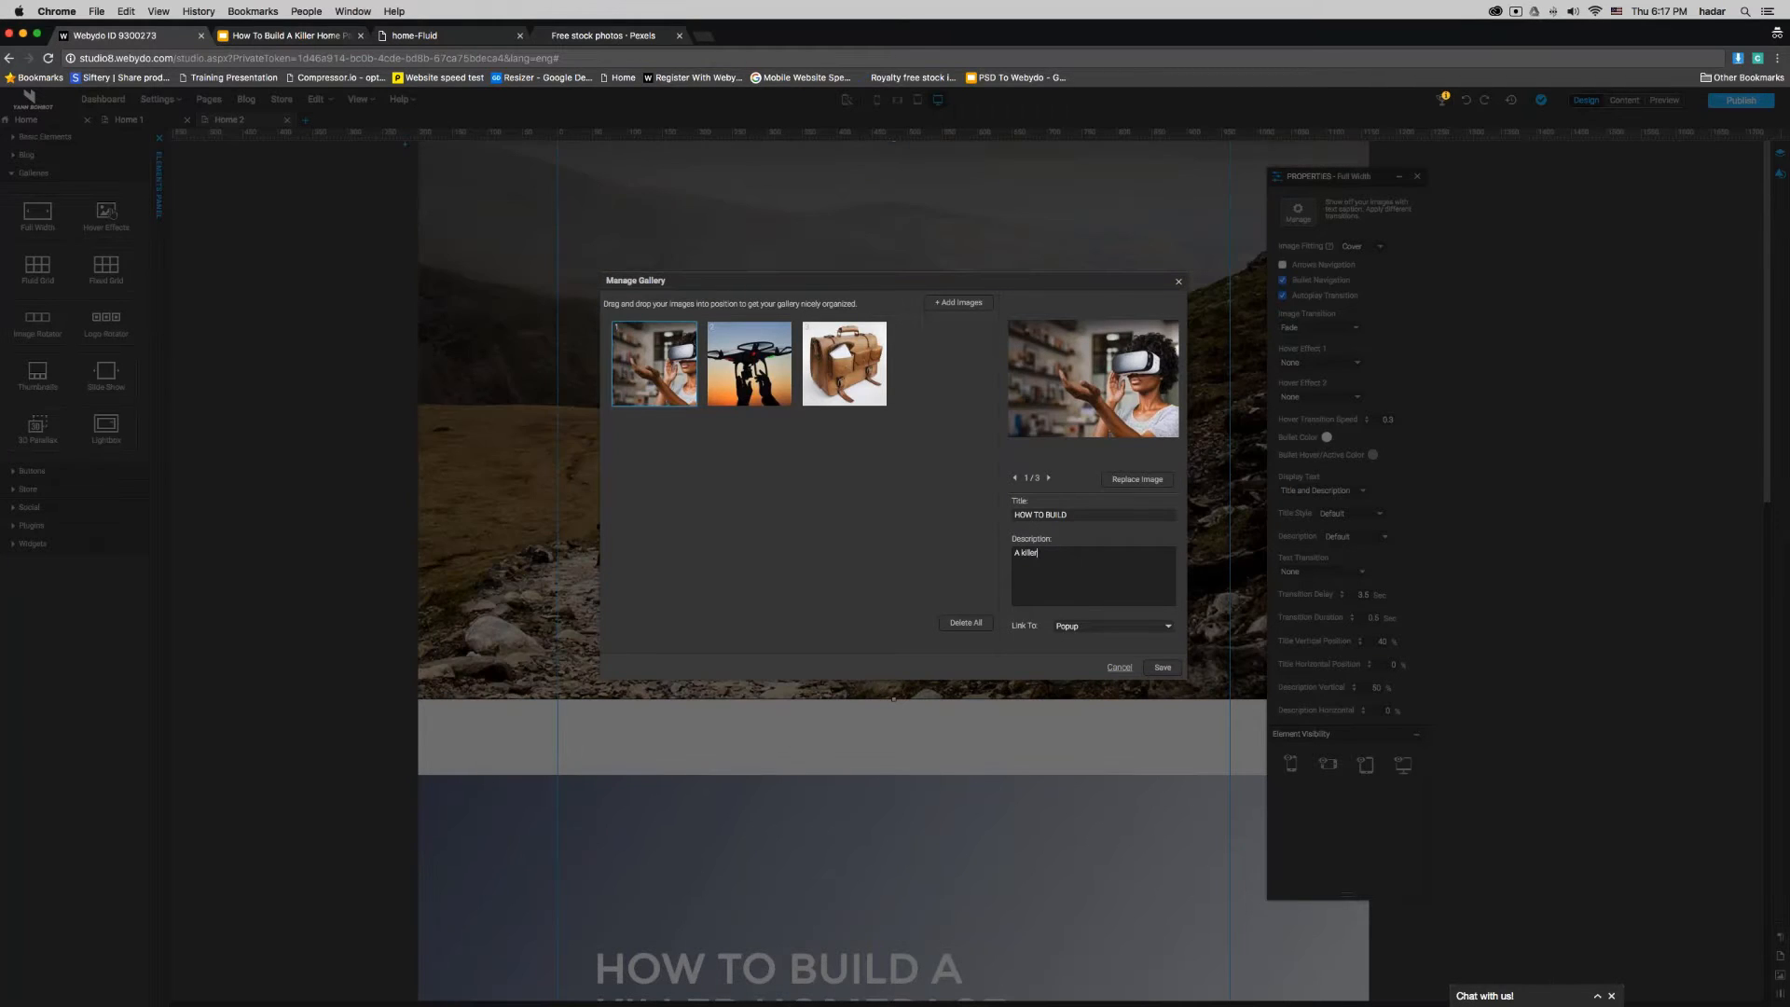
type(" hompage")
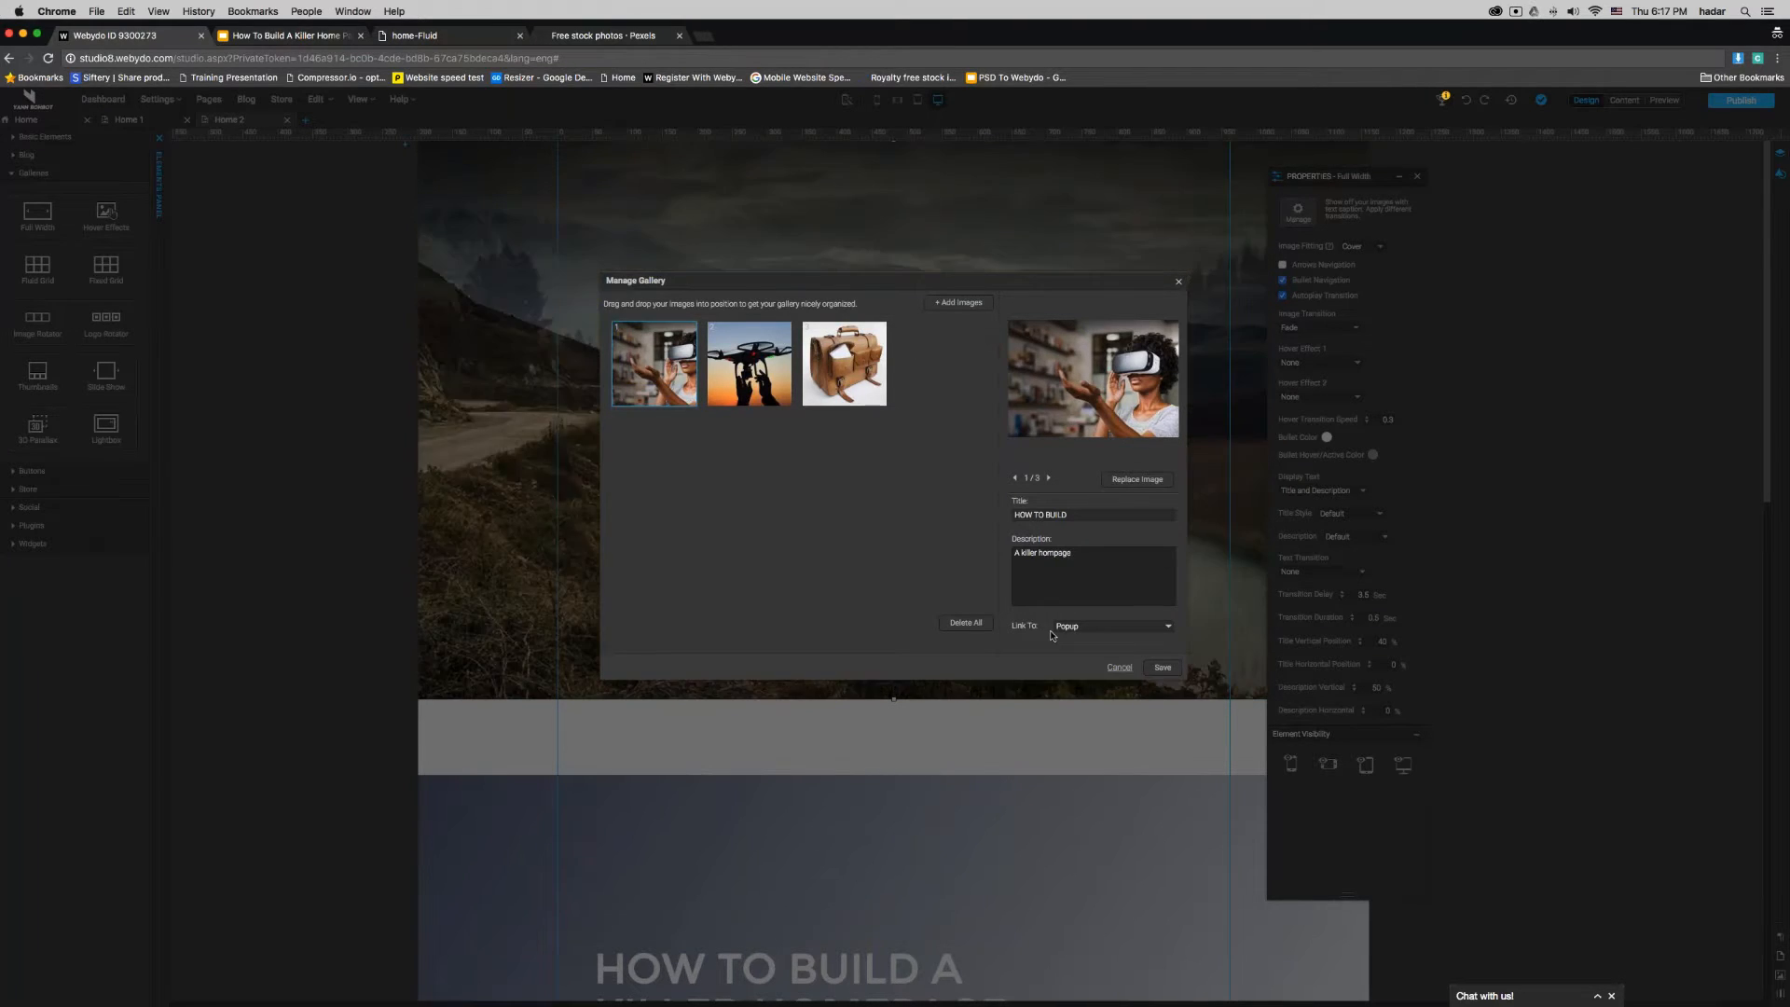
- Set the link of all three gallery images to None and save the gallery
left_click(1091, 629)
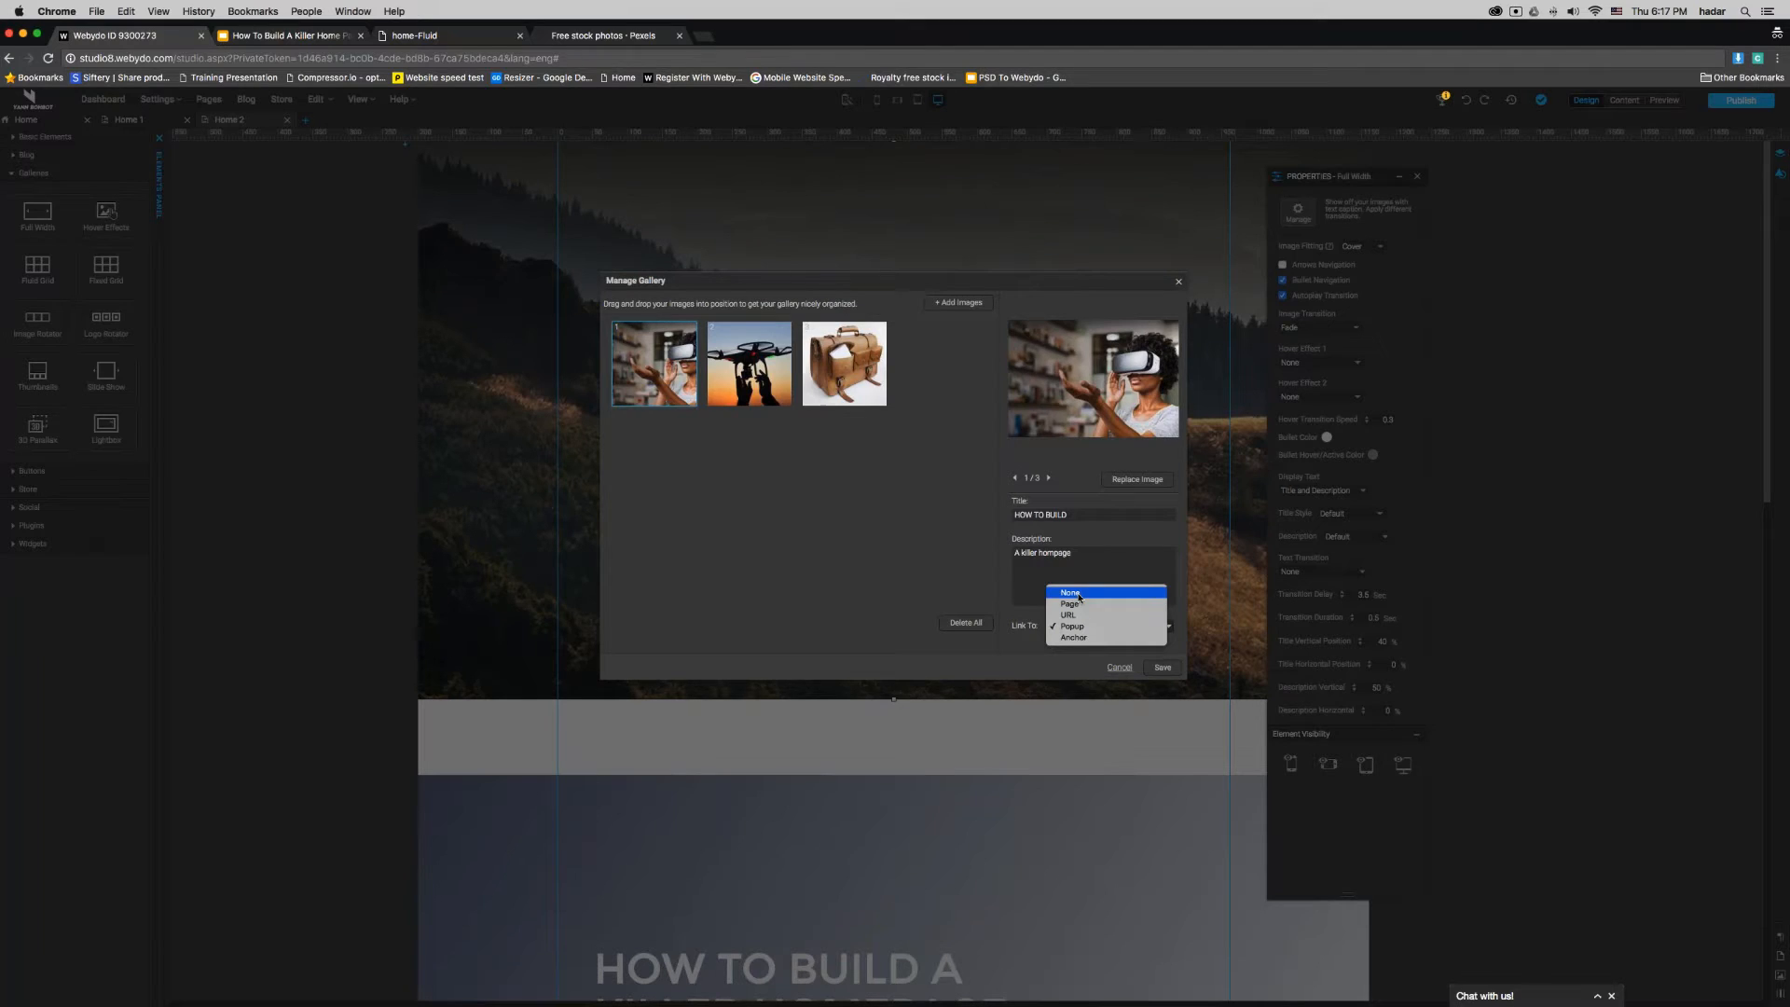
left_click(1071, 593)
left_click(749, 373)
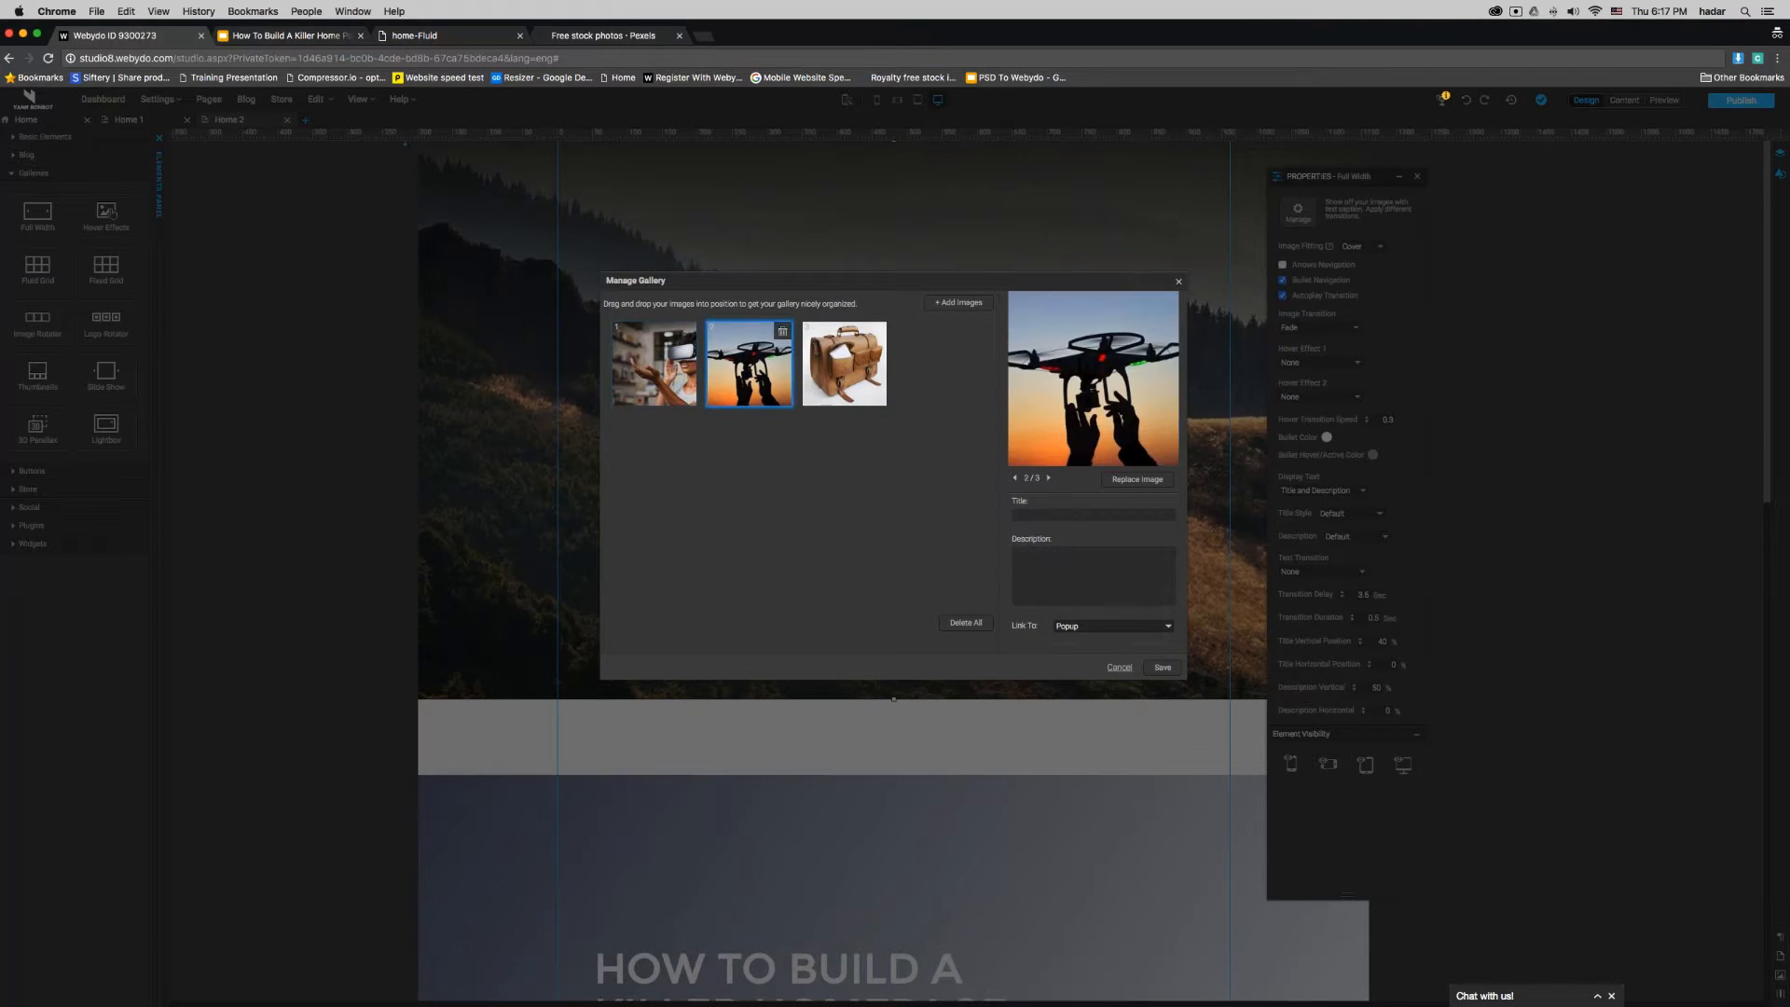
left_click(1095, 630)
left_click(1070, 593)
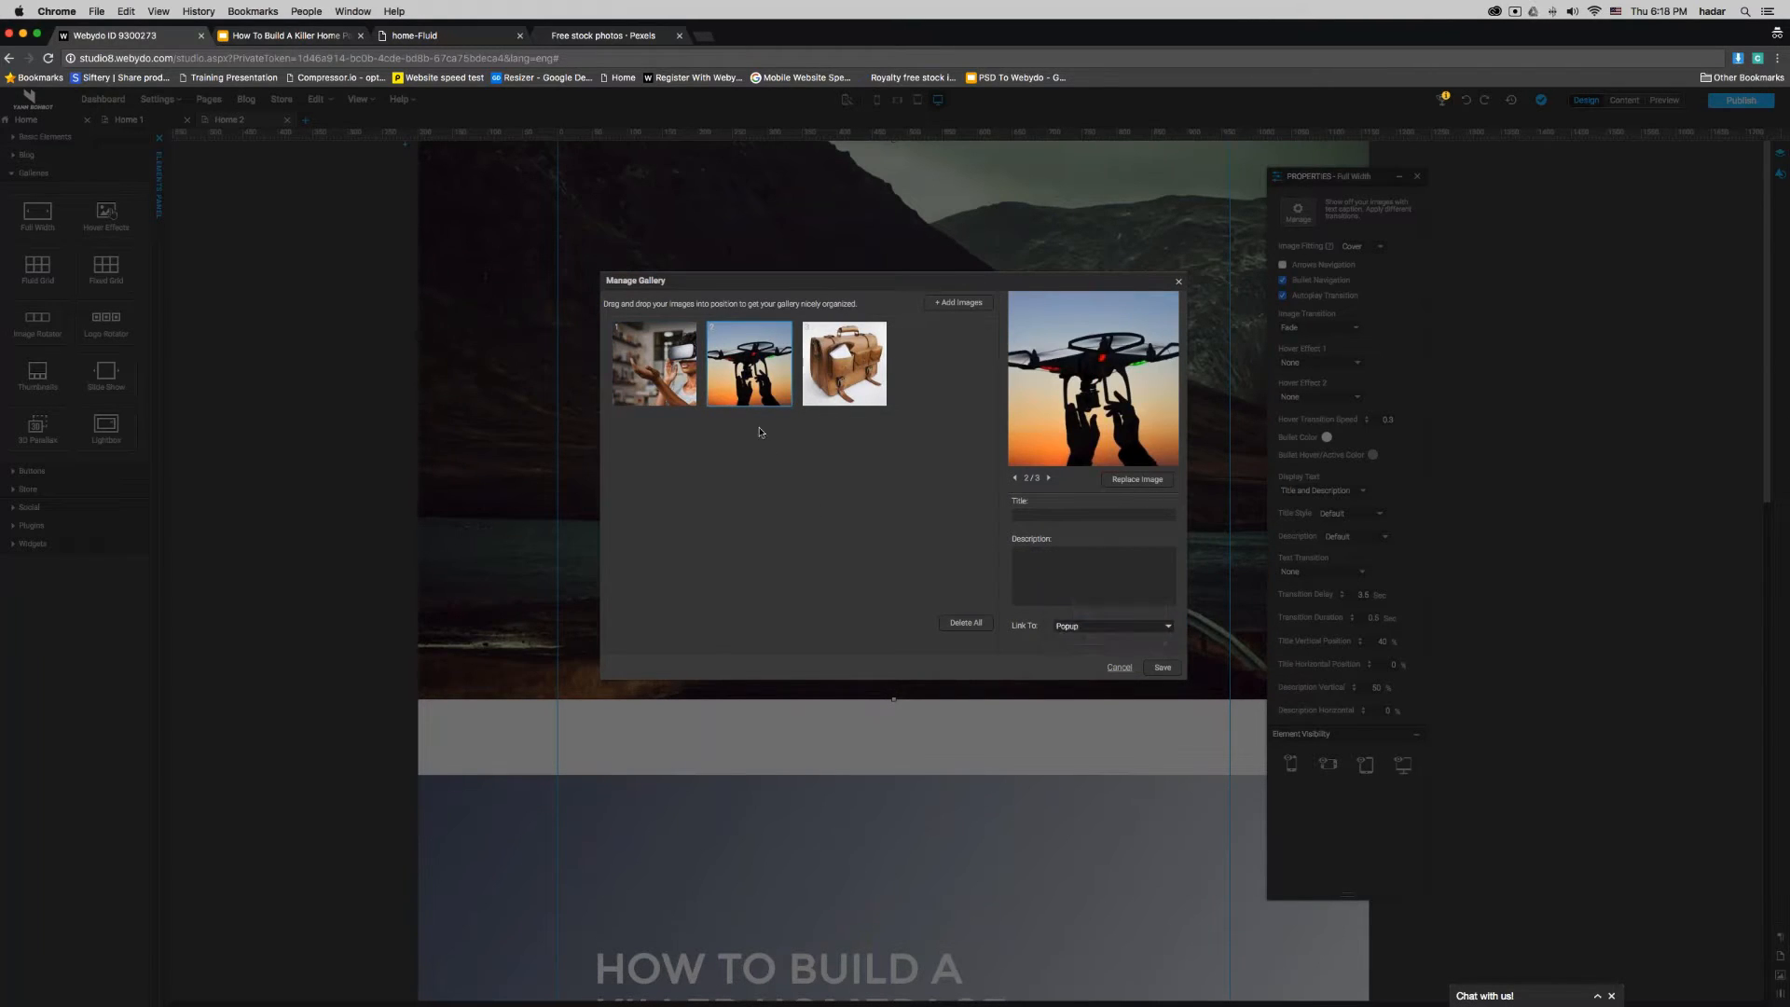
left_click(816, 394)
left_click(1100, 626)
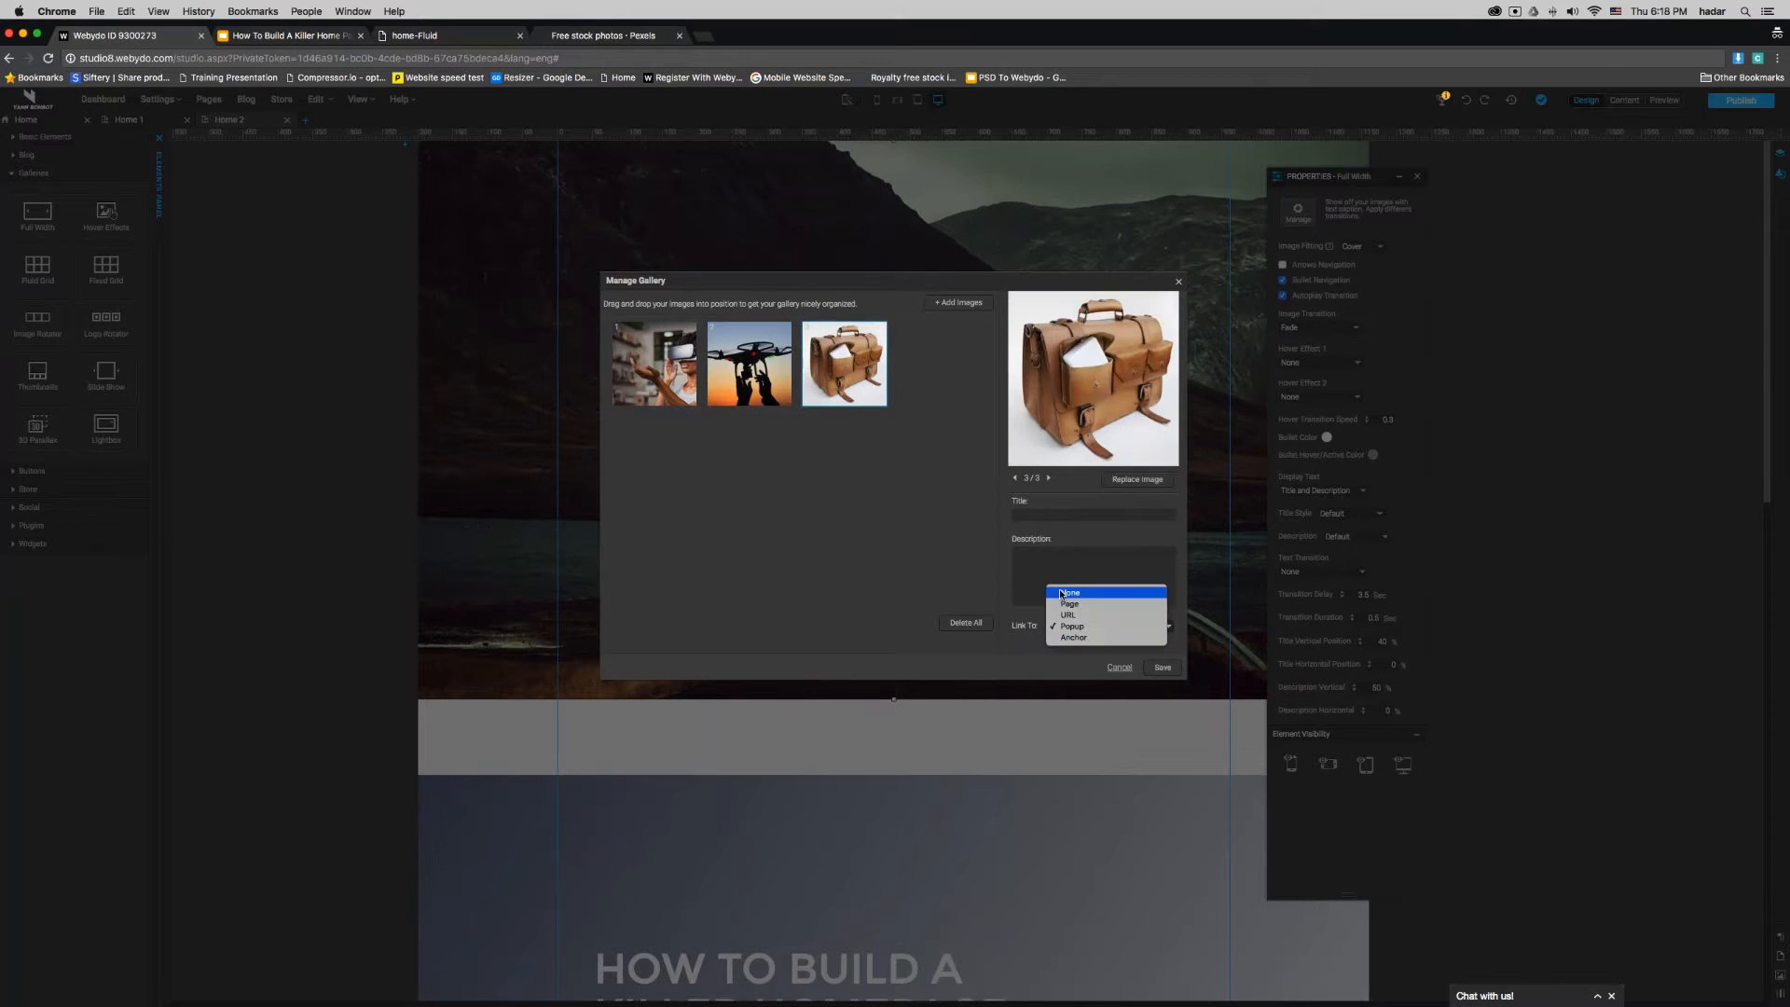
left_click(1086, 627)
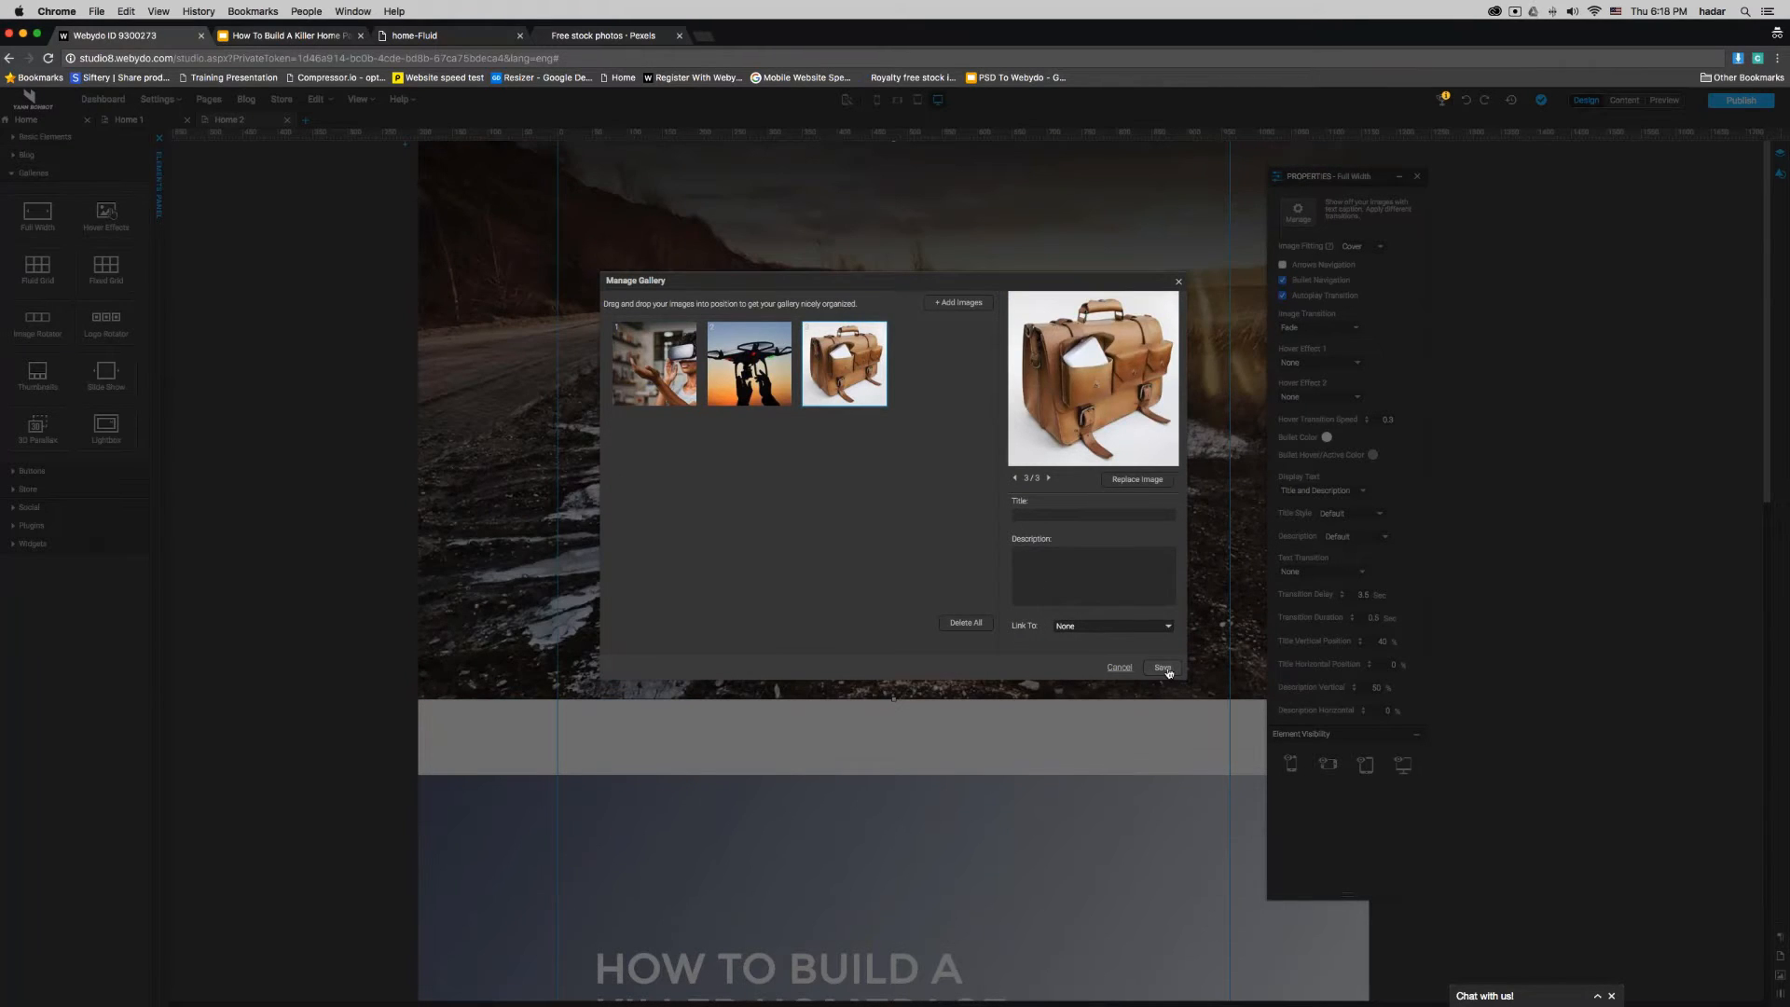
left_click(1164, 668)
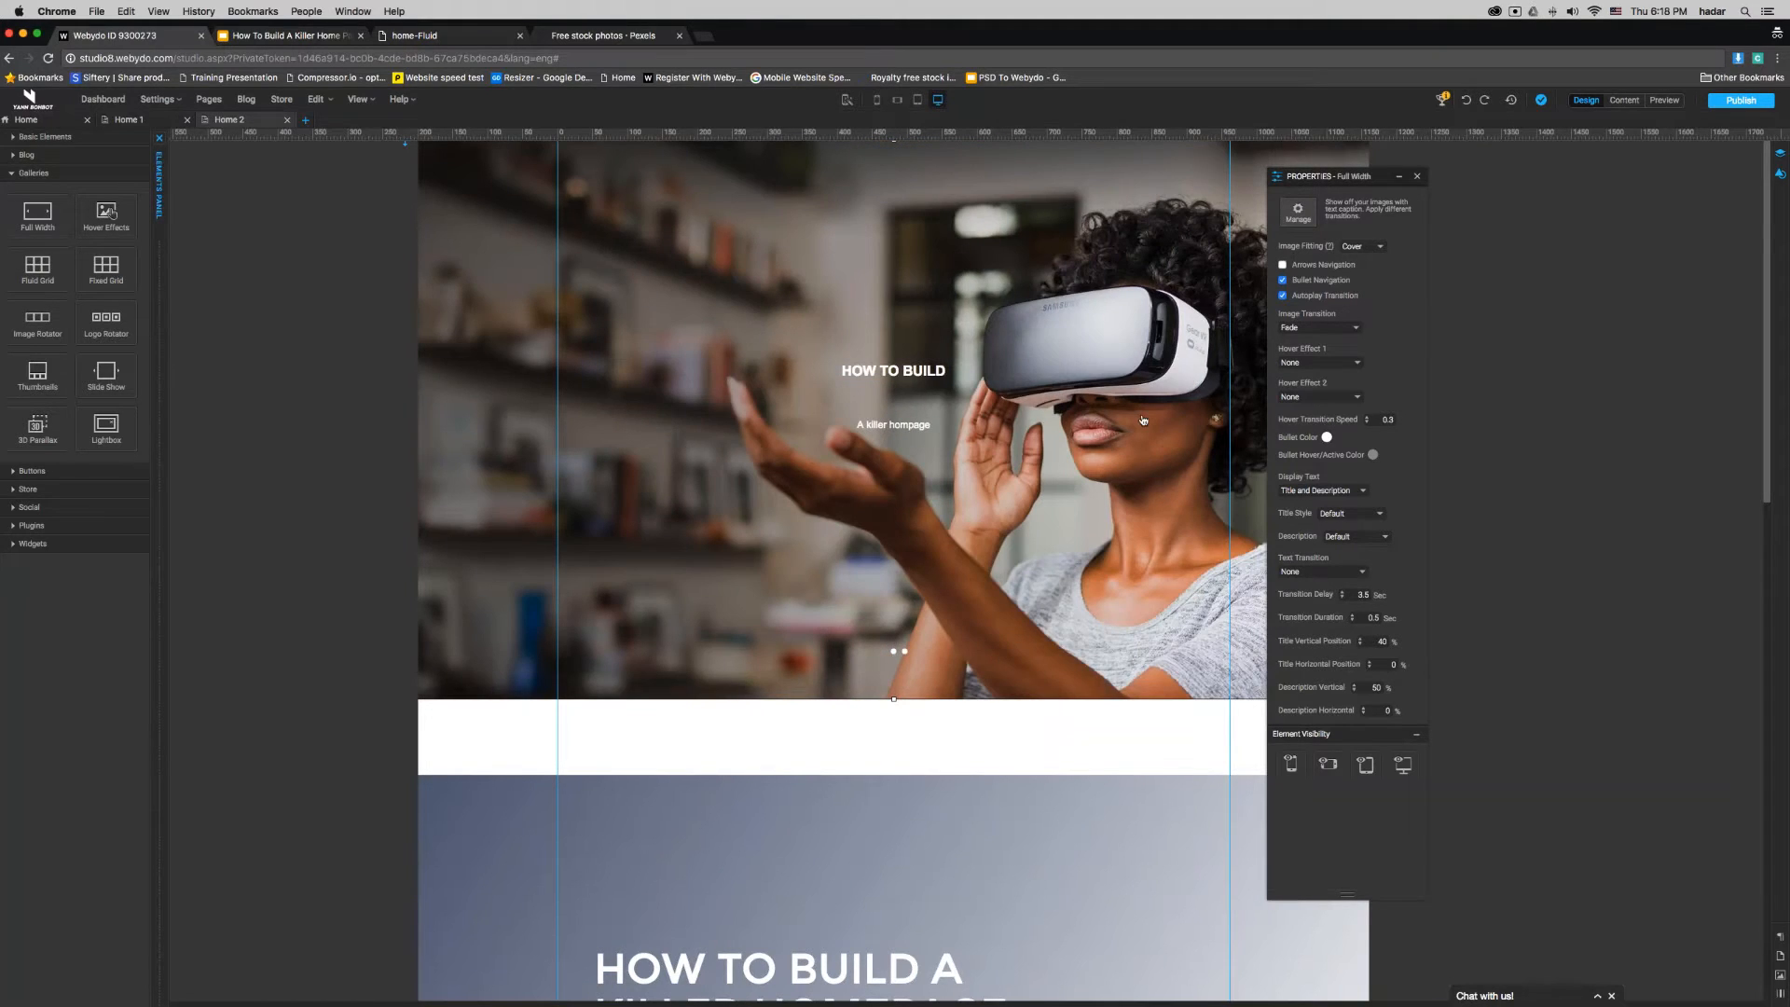
- Give the drone image in the gallery the title "HOW NOT TO BUILD" and the description "A killer home page"
double_click(1143, 420)
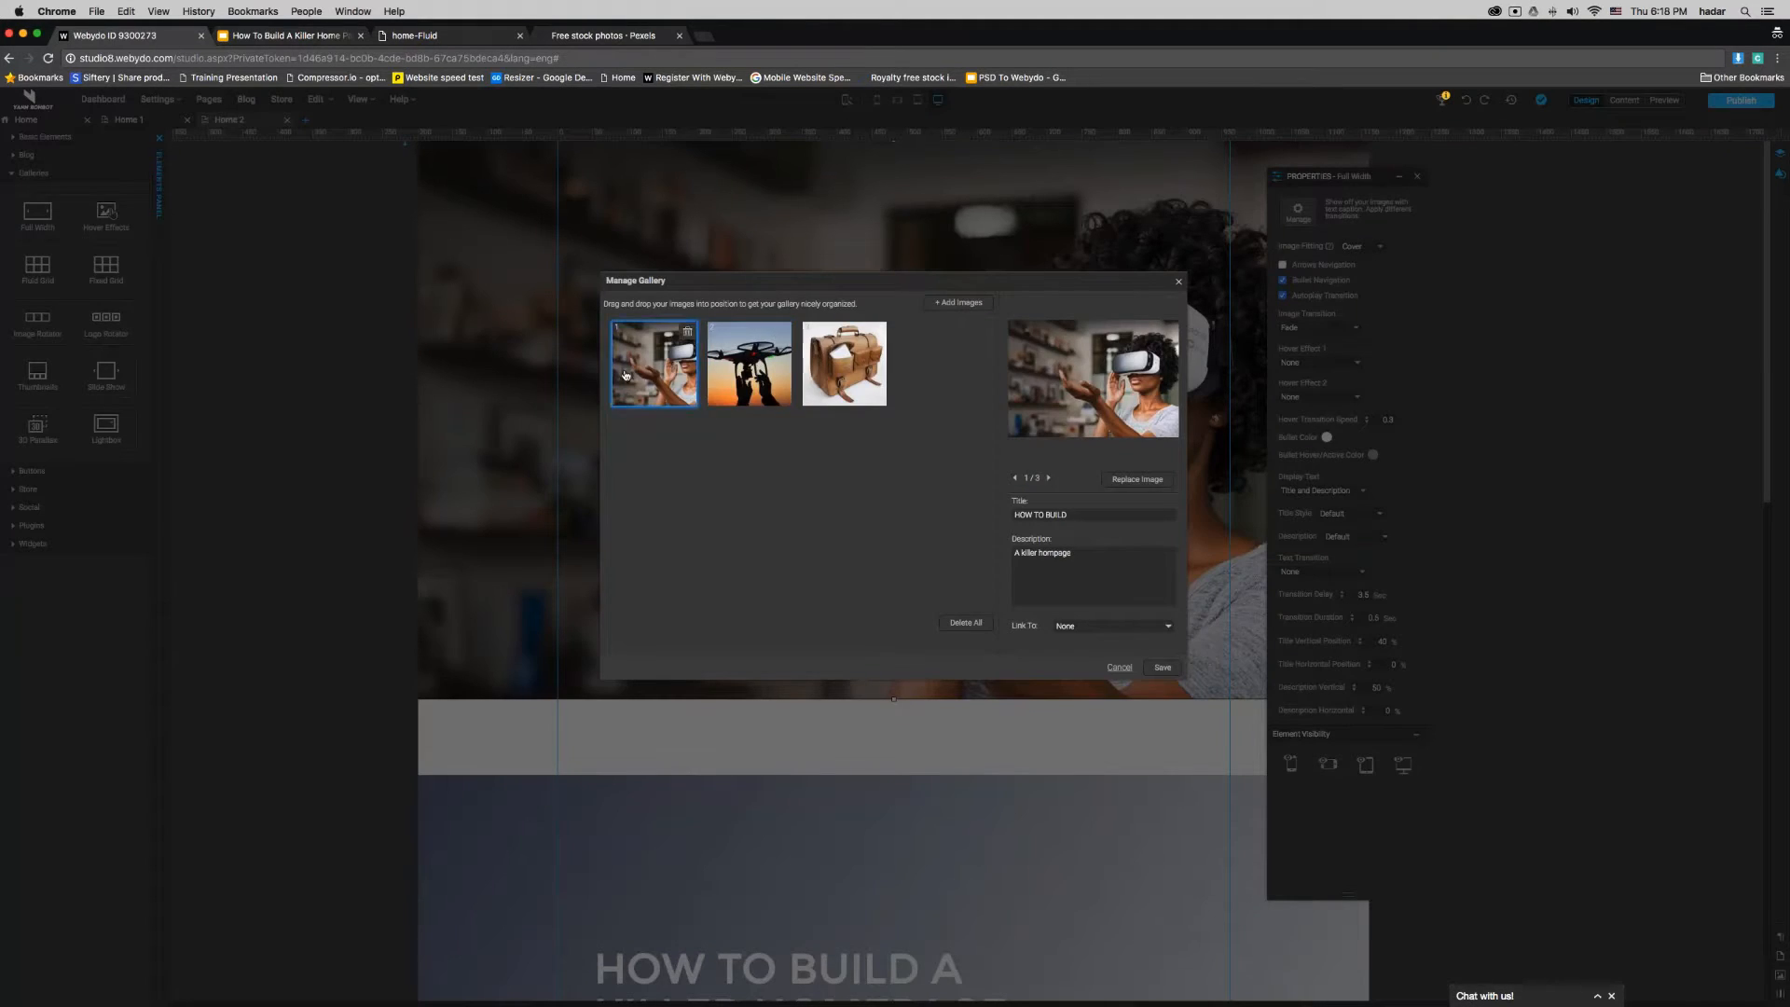
left_click(788, 369)
left_click(1067, 514)
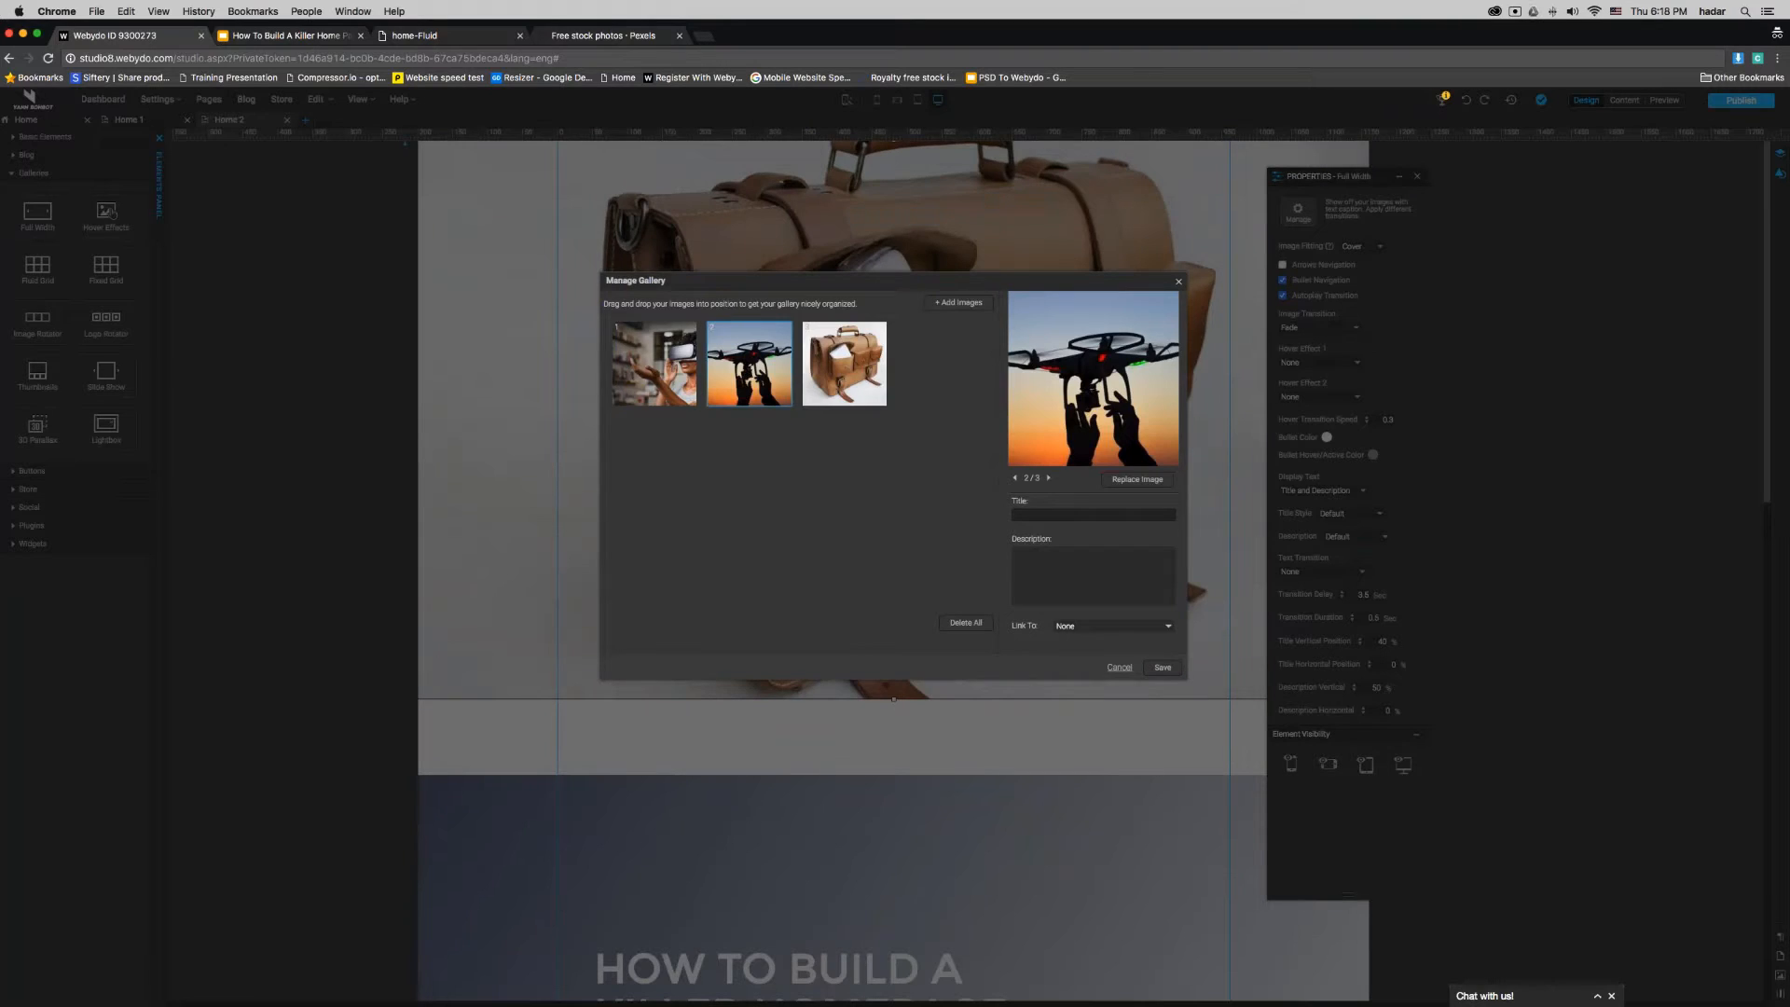
type("How to")
key("BackSpace")
key("BackSpace")
key("BackSpace")
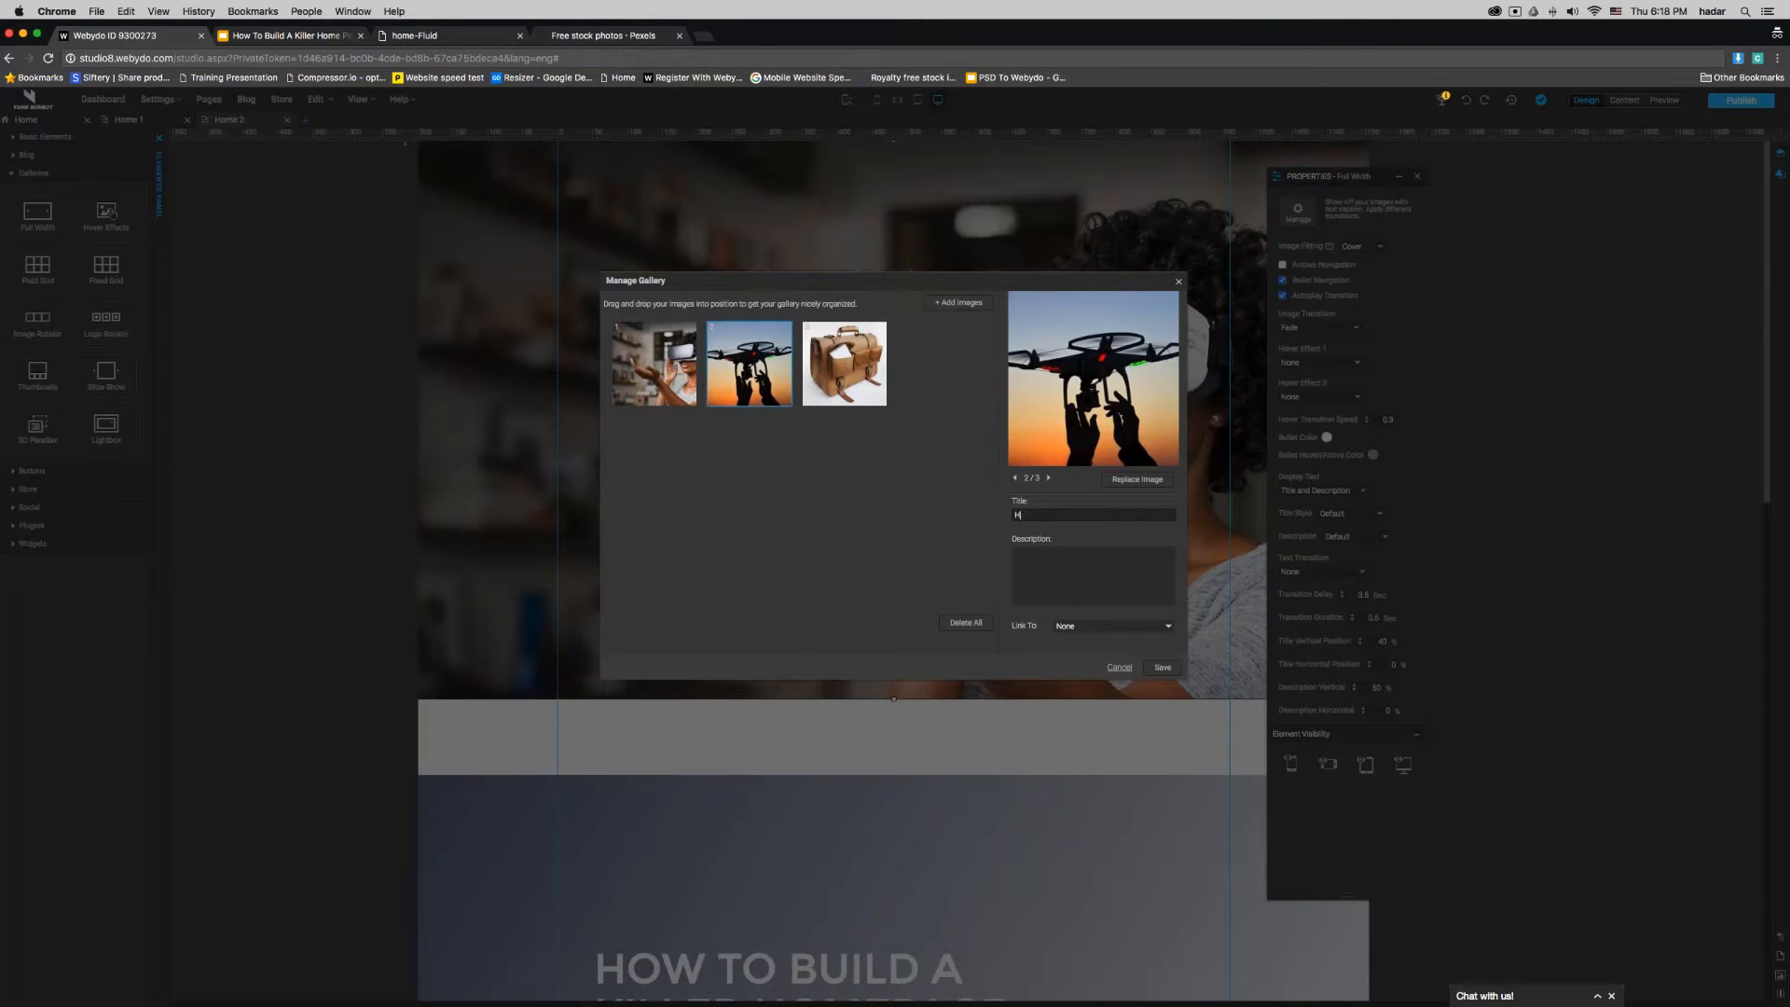
type("OW NOT TO BUILD")
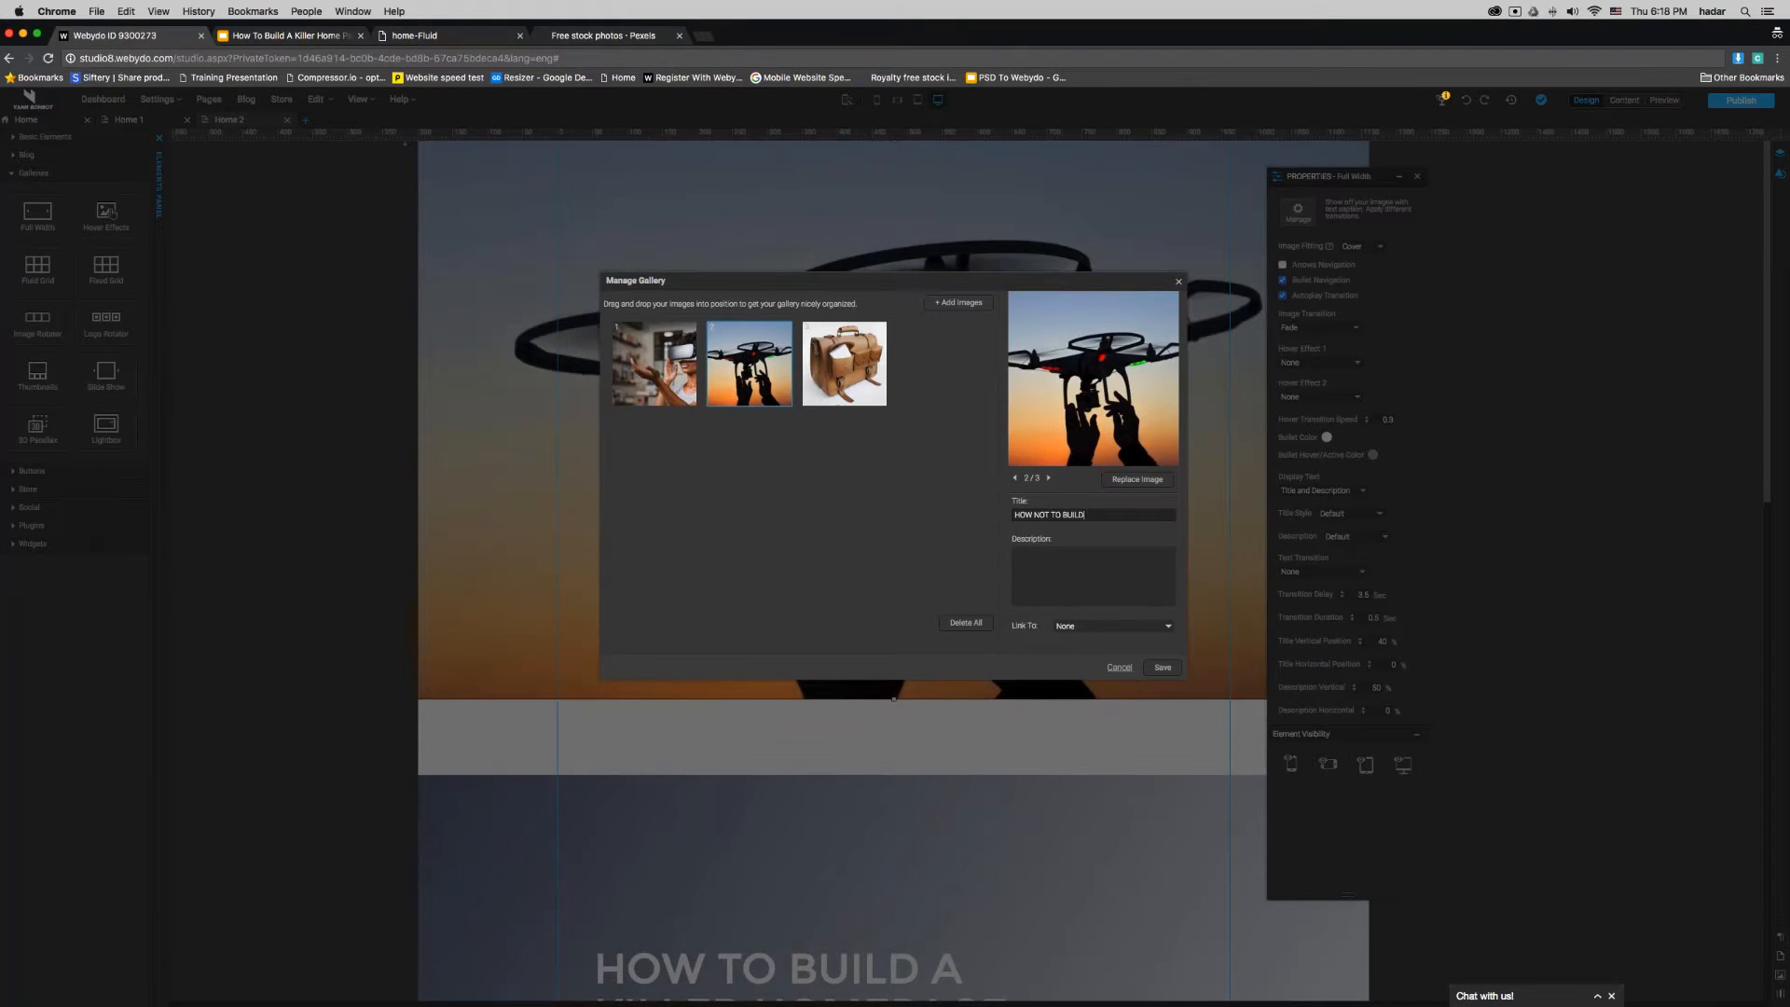
left_click(1096, 555)
type("A killer home ps")
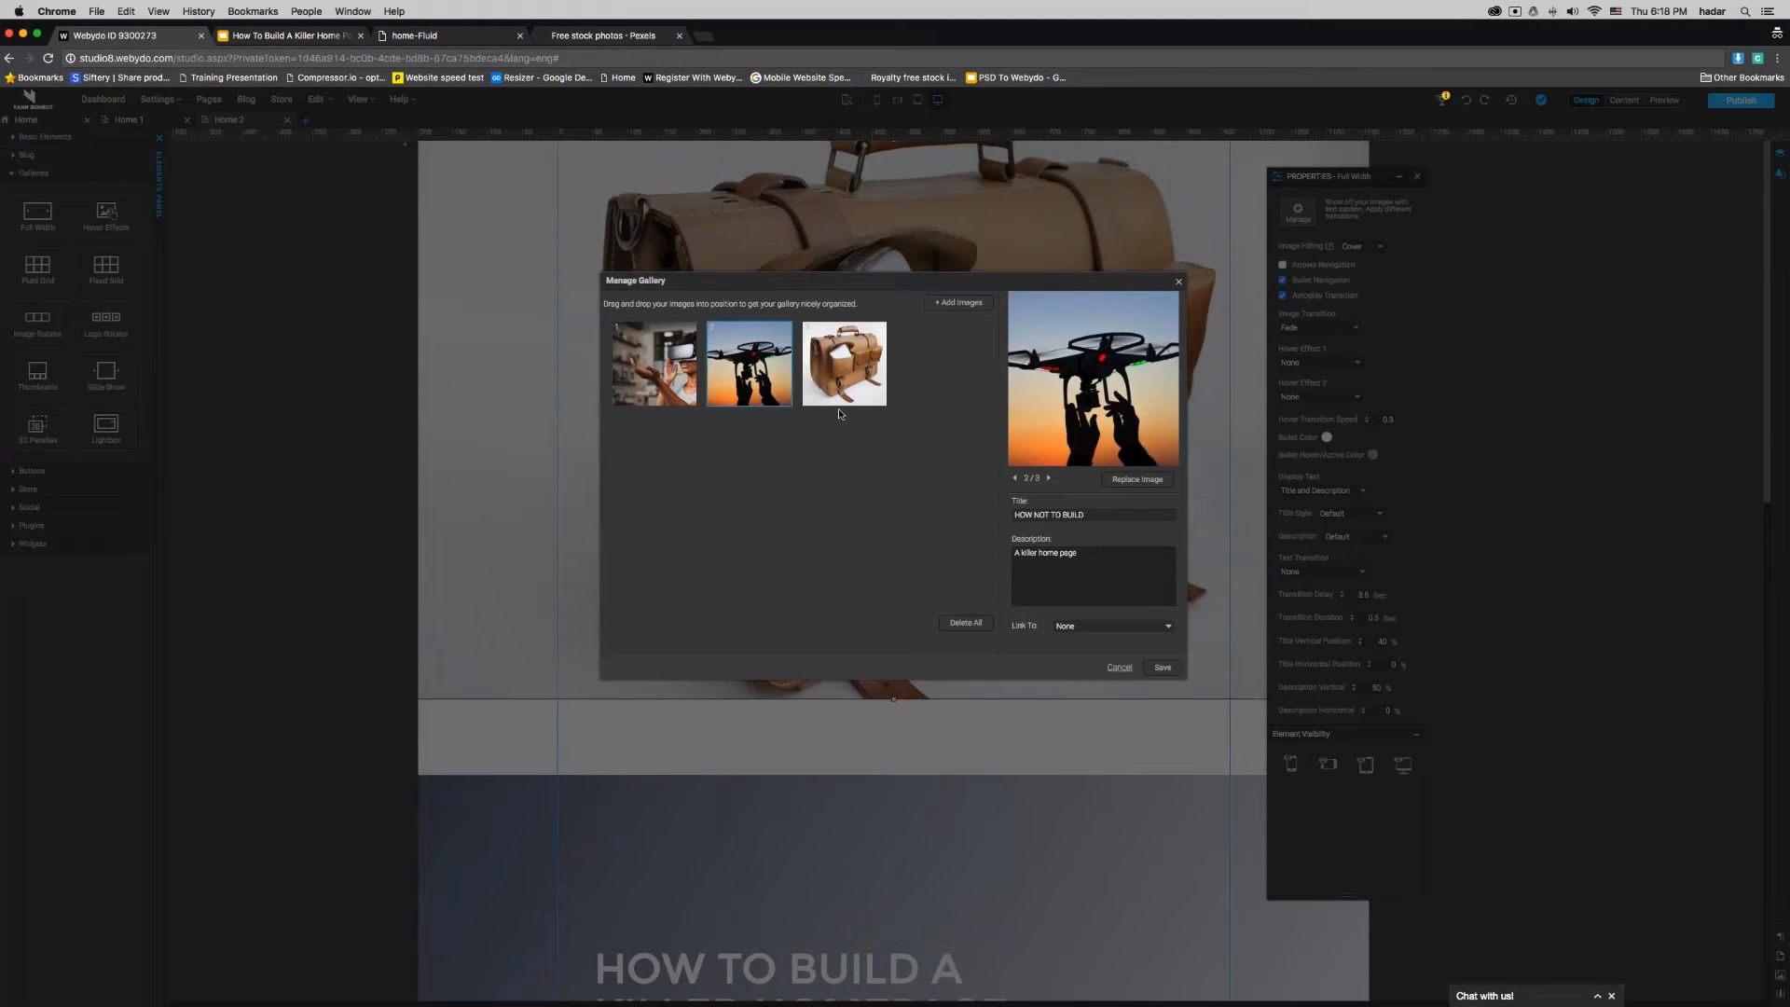
- Give the satchel image the title "THIS IS A WEBINAR" and the description "you should ask questions", and save the gallery
left_click(851, 382)
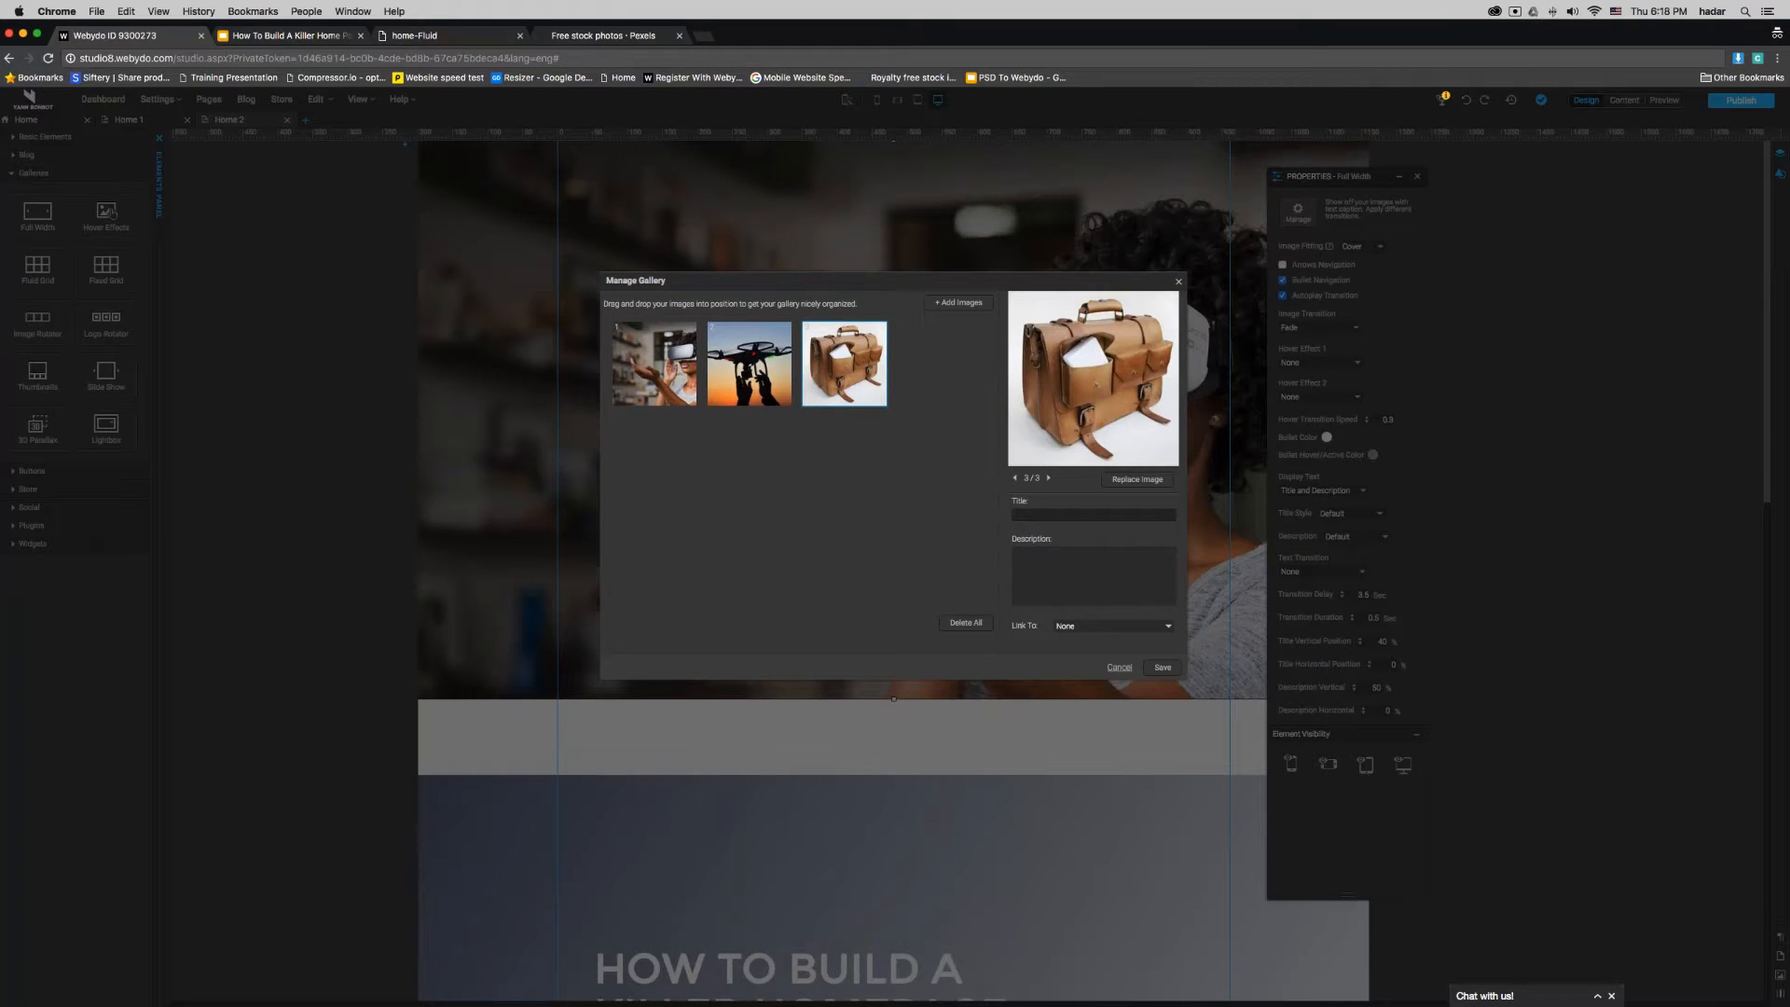
type("THIS IS A WEBINAR")
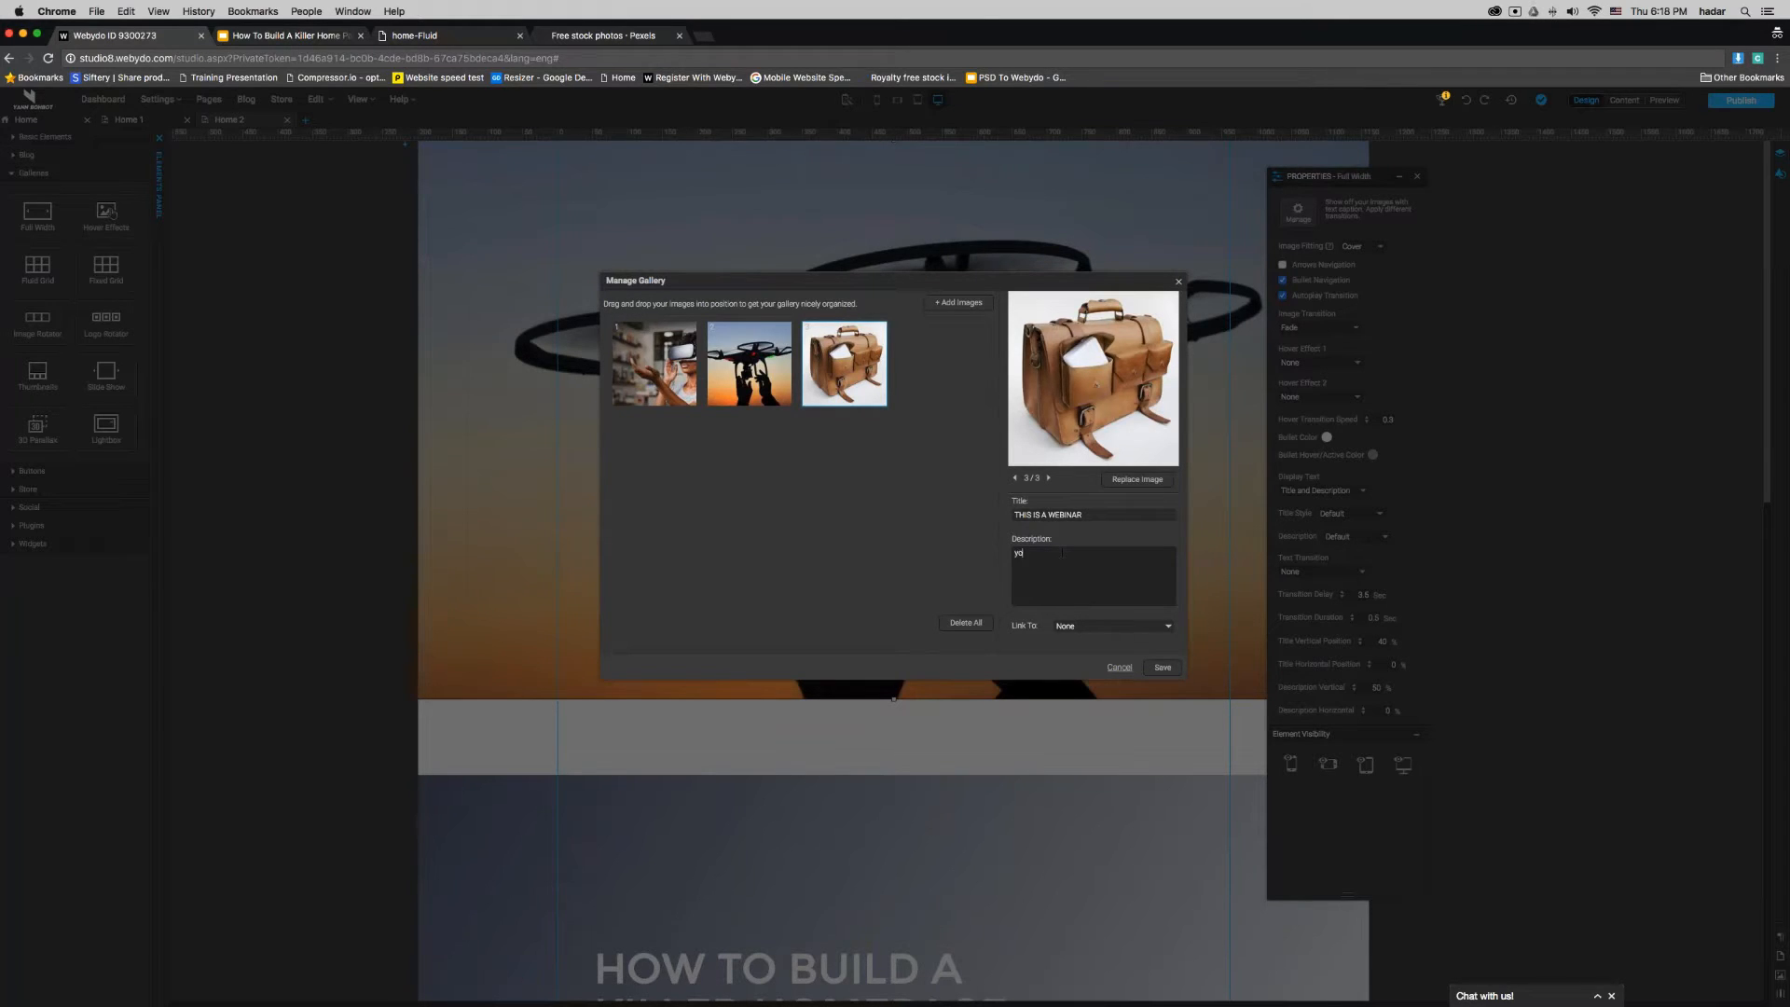
type("u should")
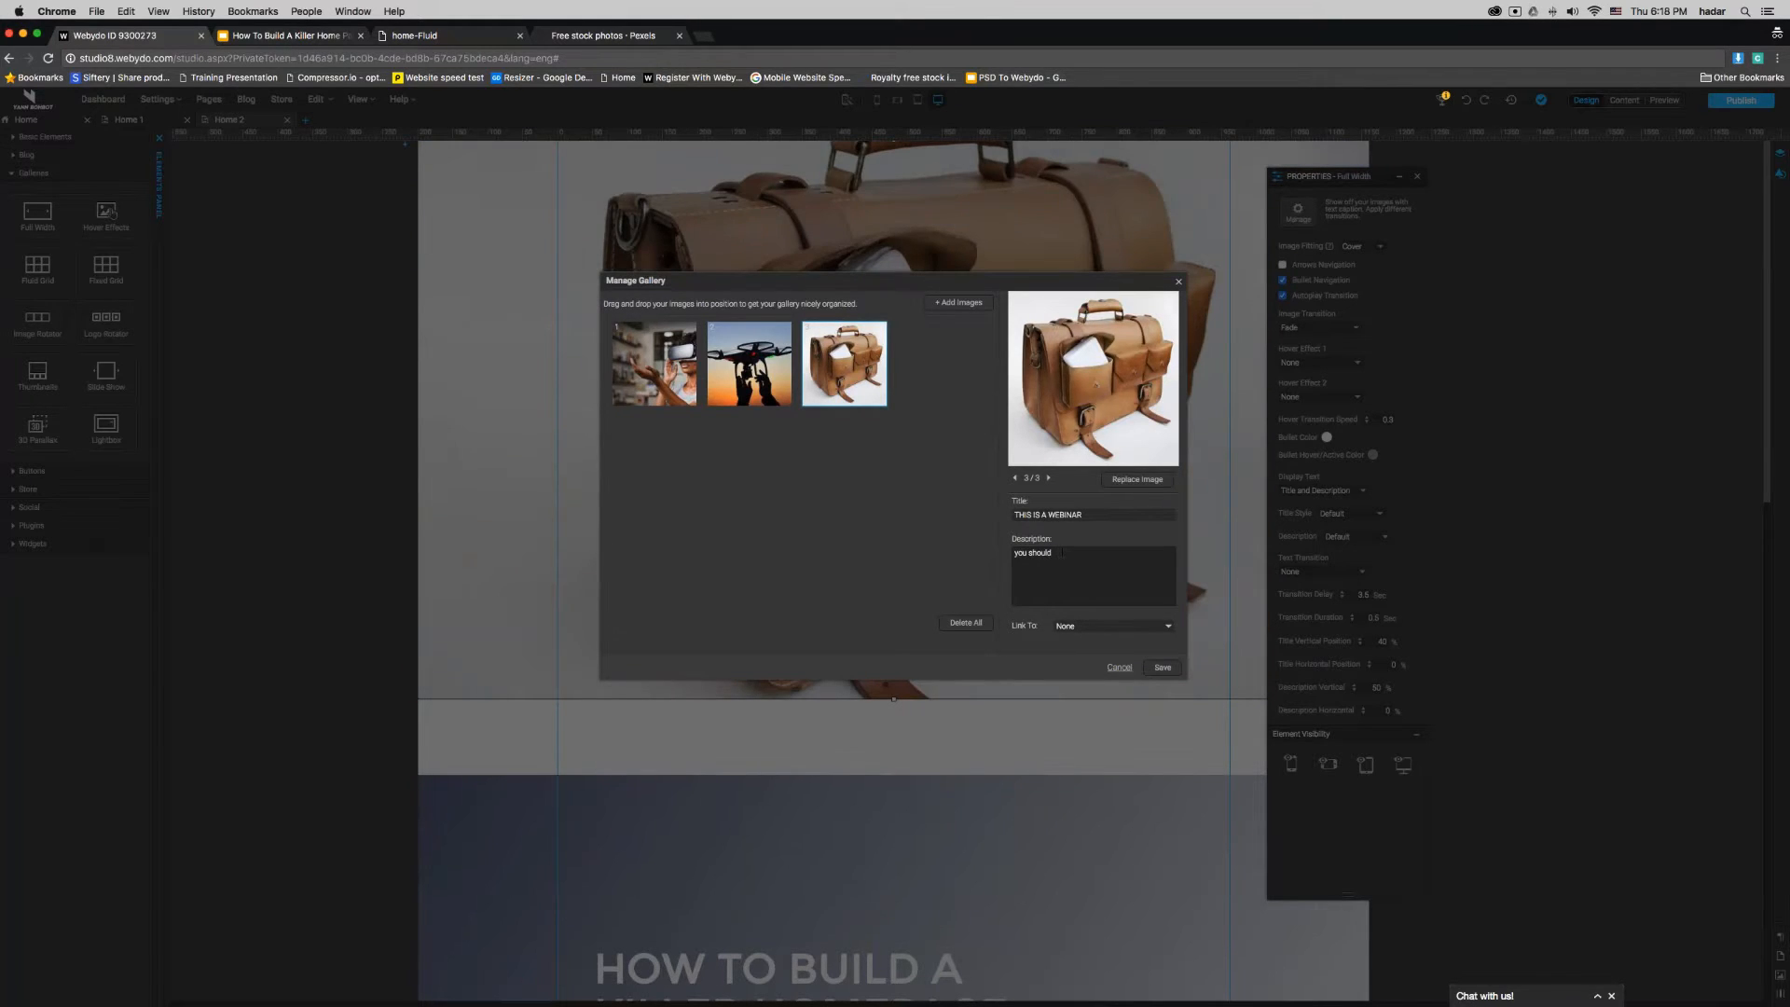
type(" ask questions")
left_click(1164, 667)
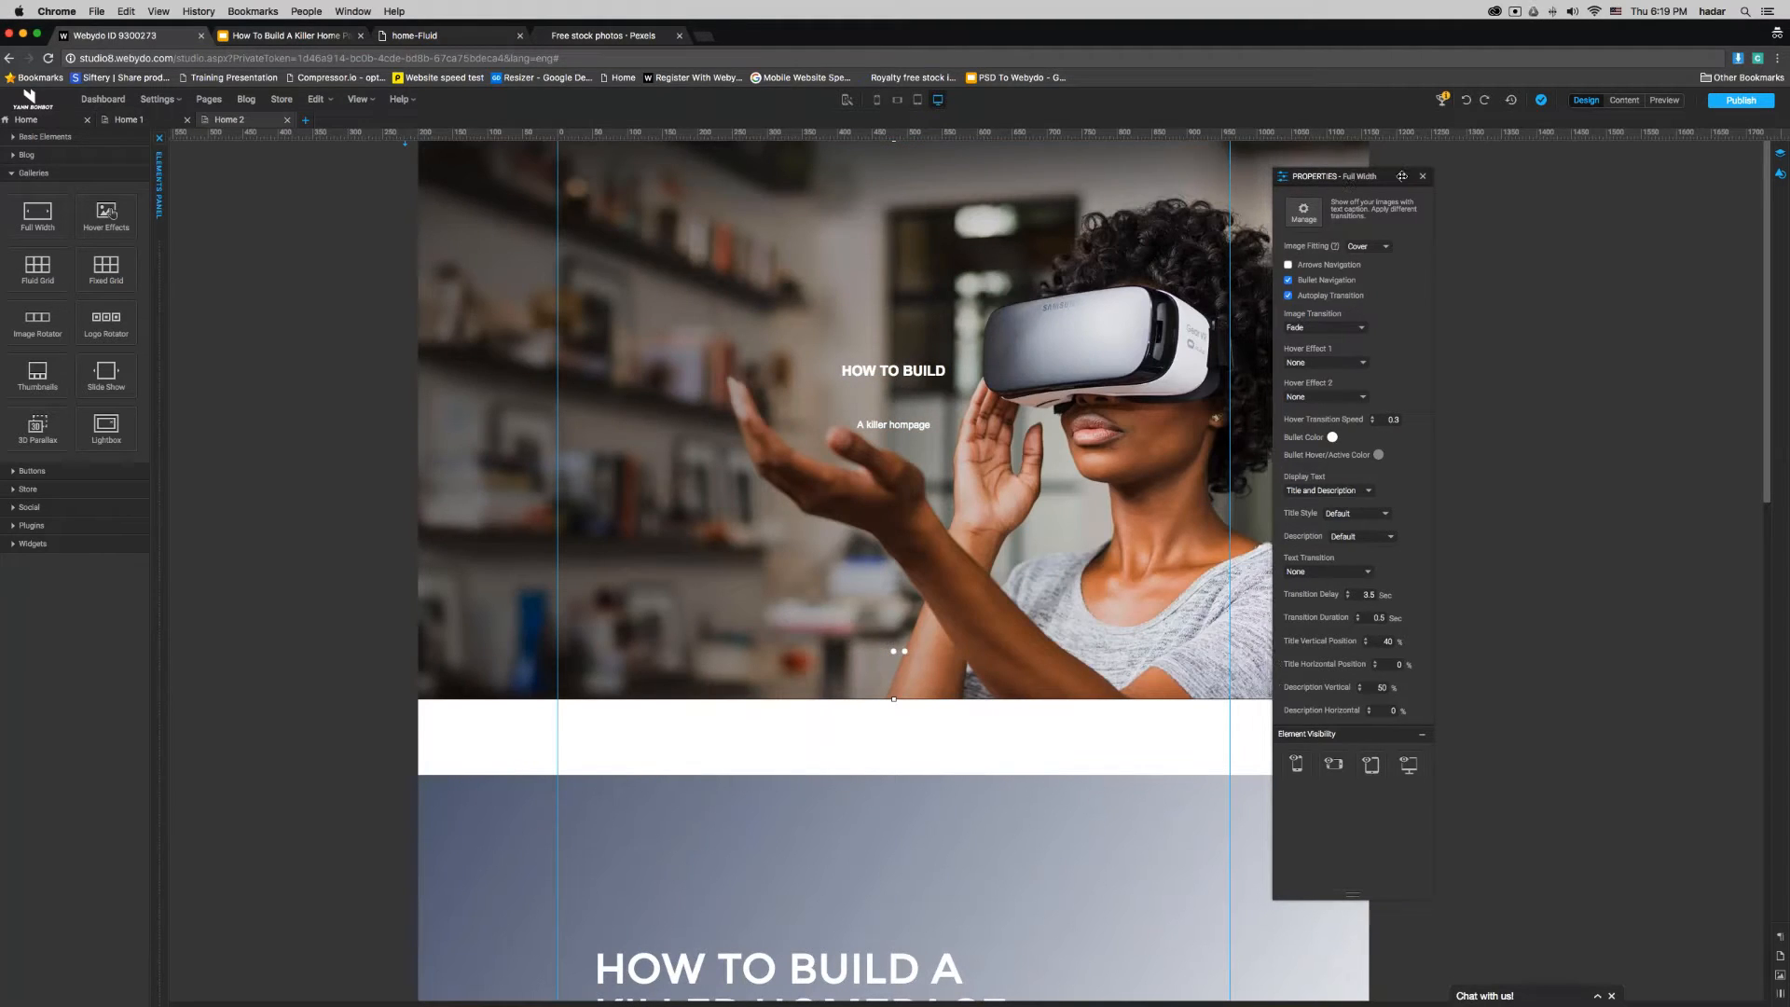
- Disable the gallery's arrow and bullet navigation, leaving only the autoplay transition enabled
left_click_drag(1346, 176, 1443, 177)
left_click(1380, 266)
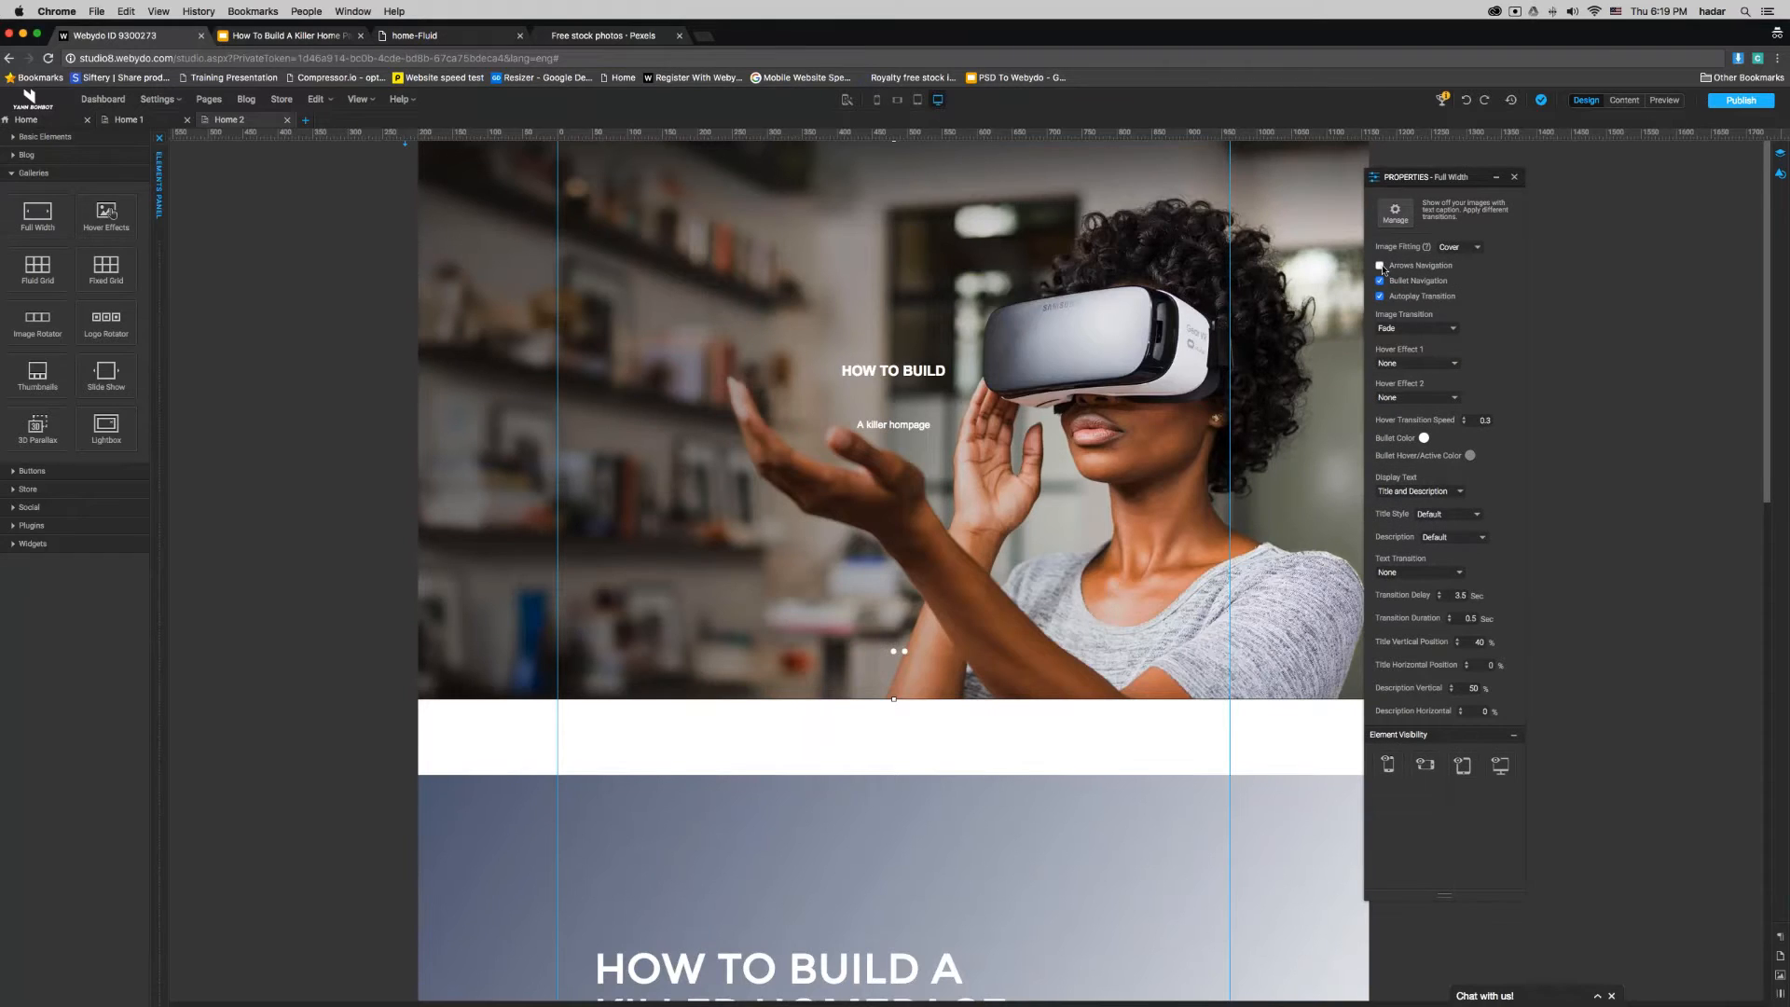
left_click(1381, 281)
left_click(1380, 297)
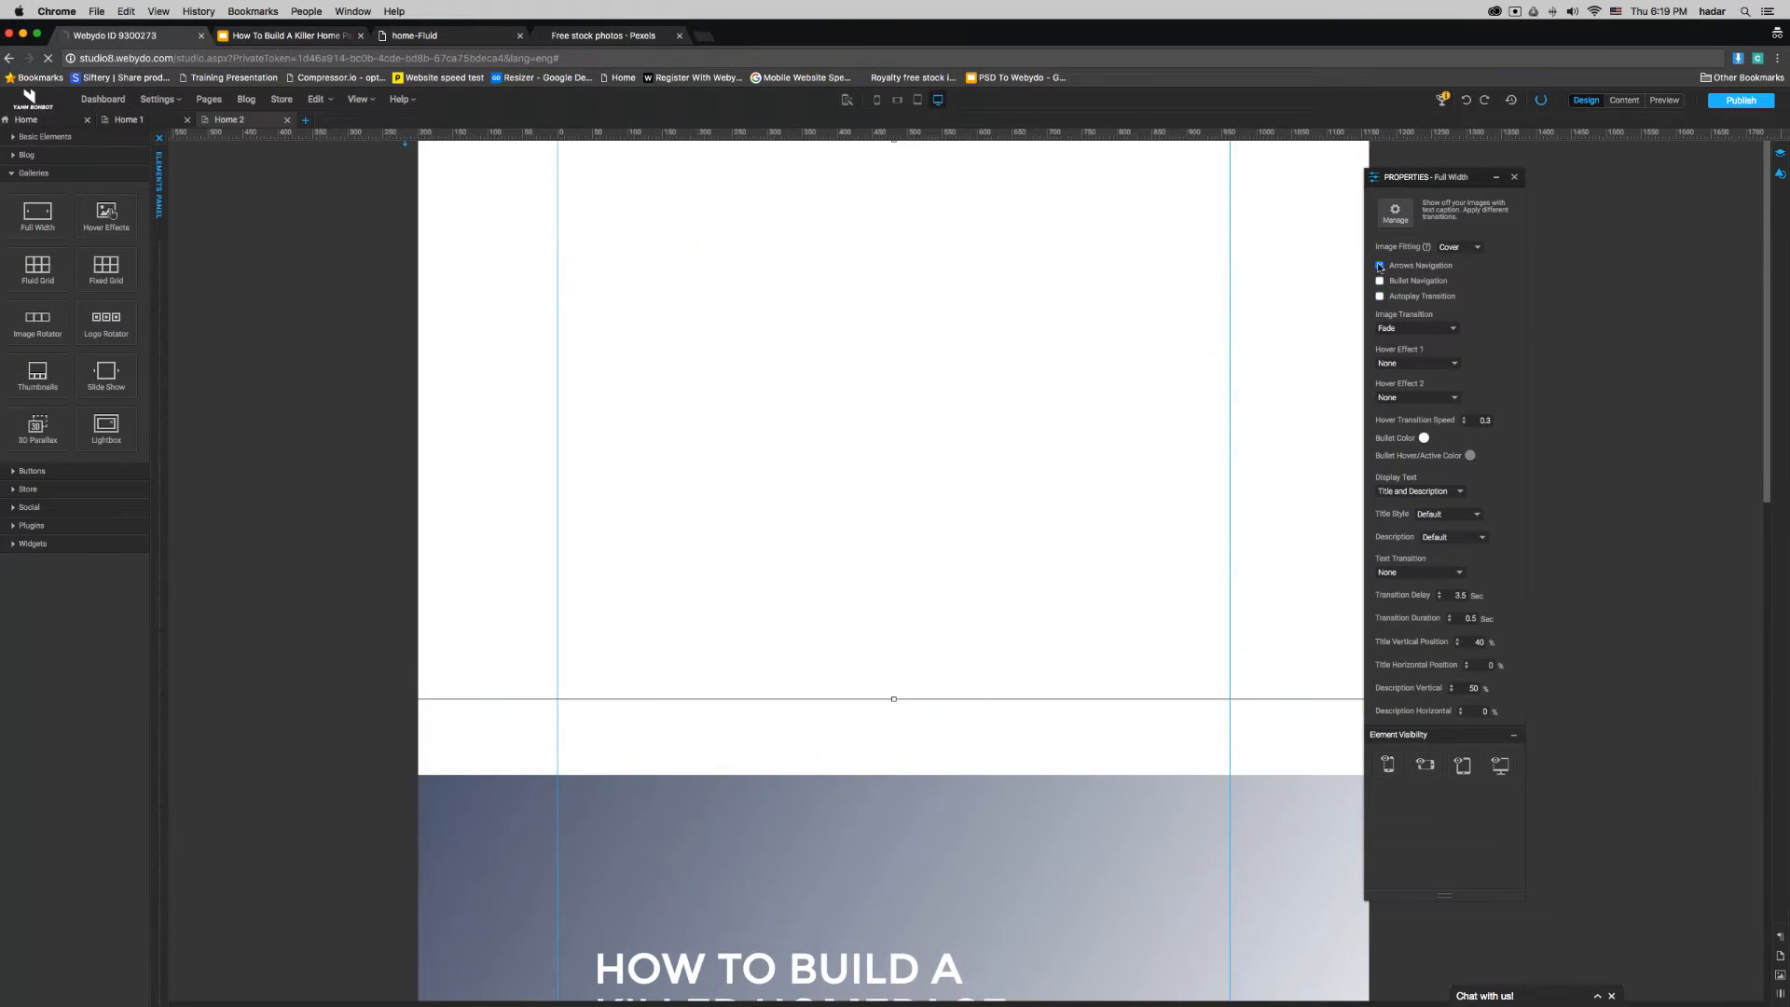
left_click(1381, 266)
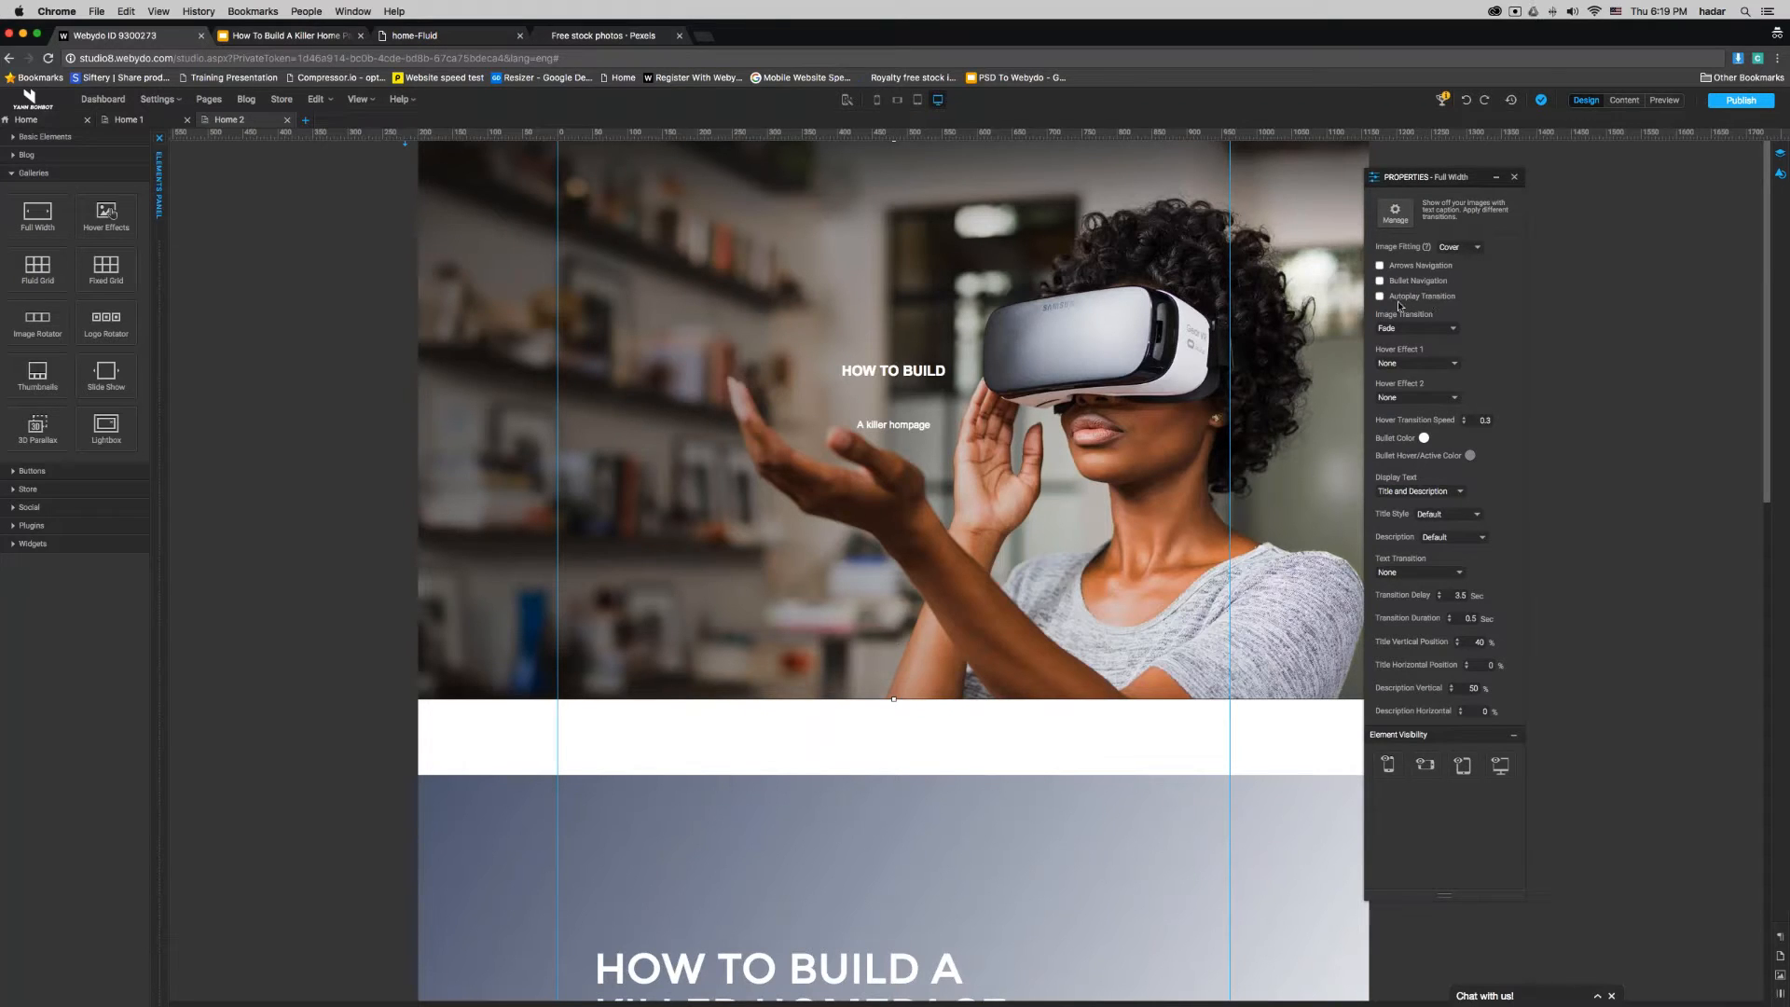
left_click(1380, 297)
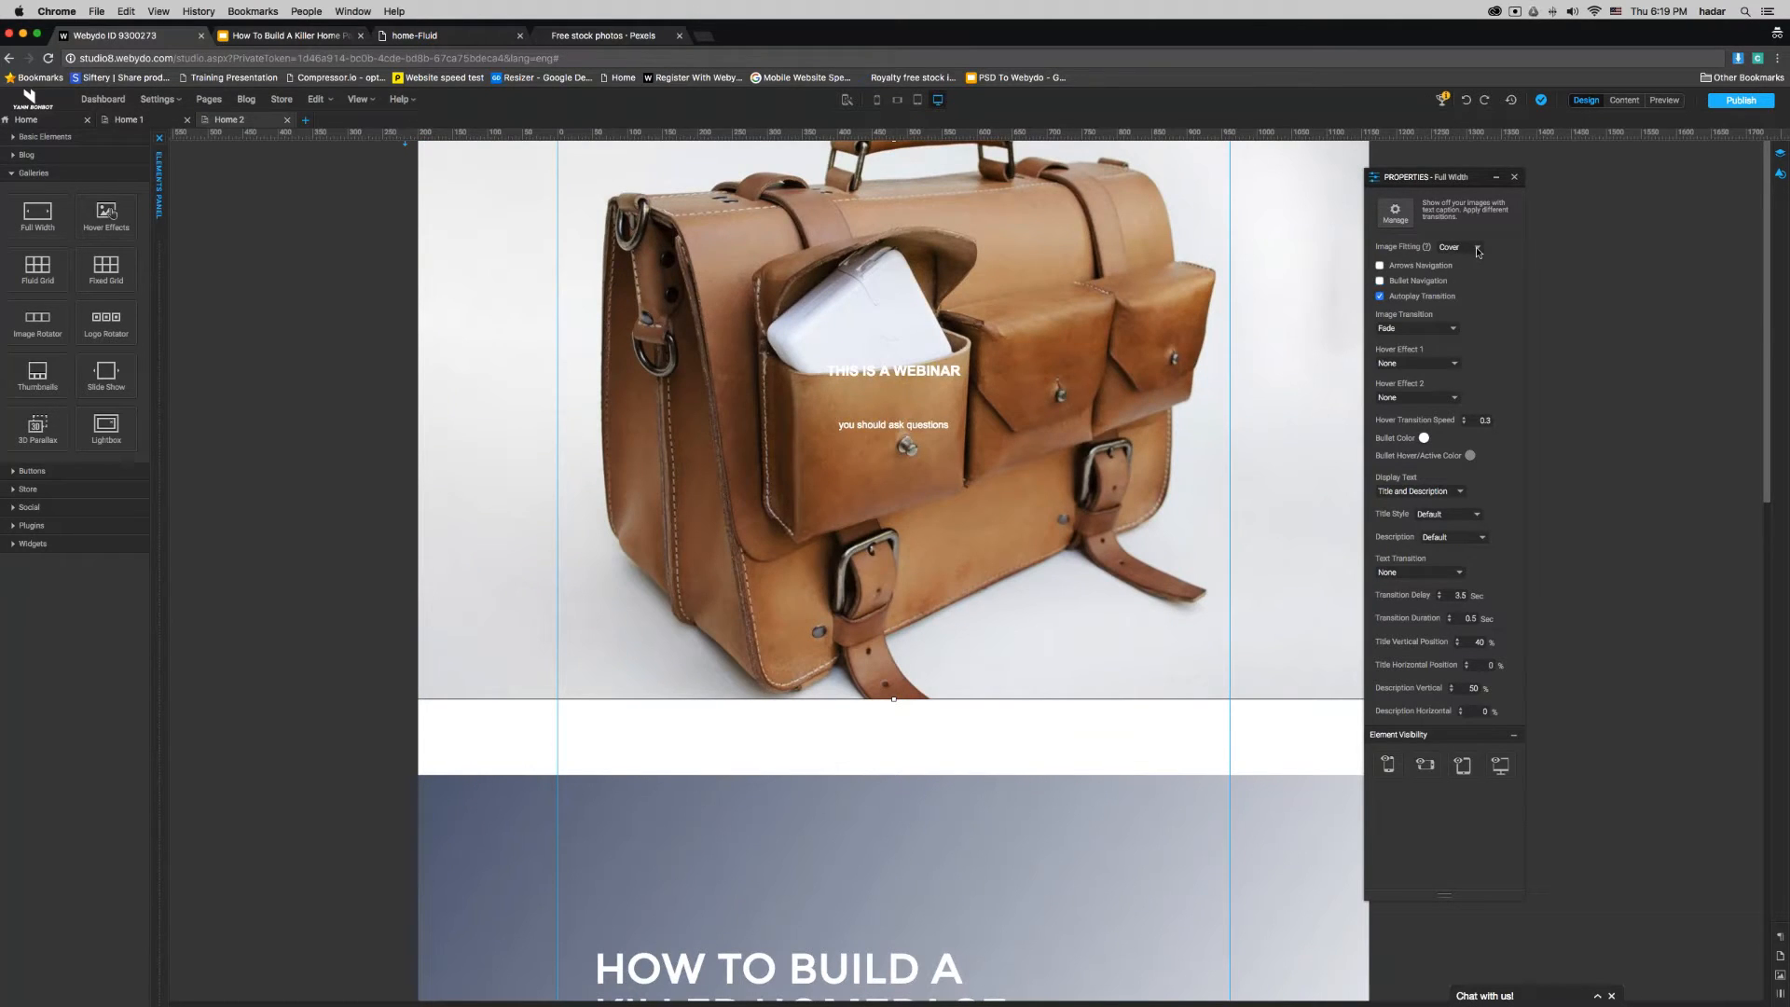
- Try the Contain image fitting on the gallery and set it back to Cover
left_click(1477, 249)
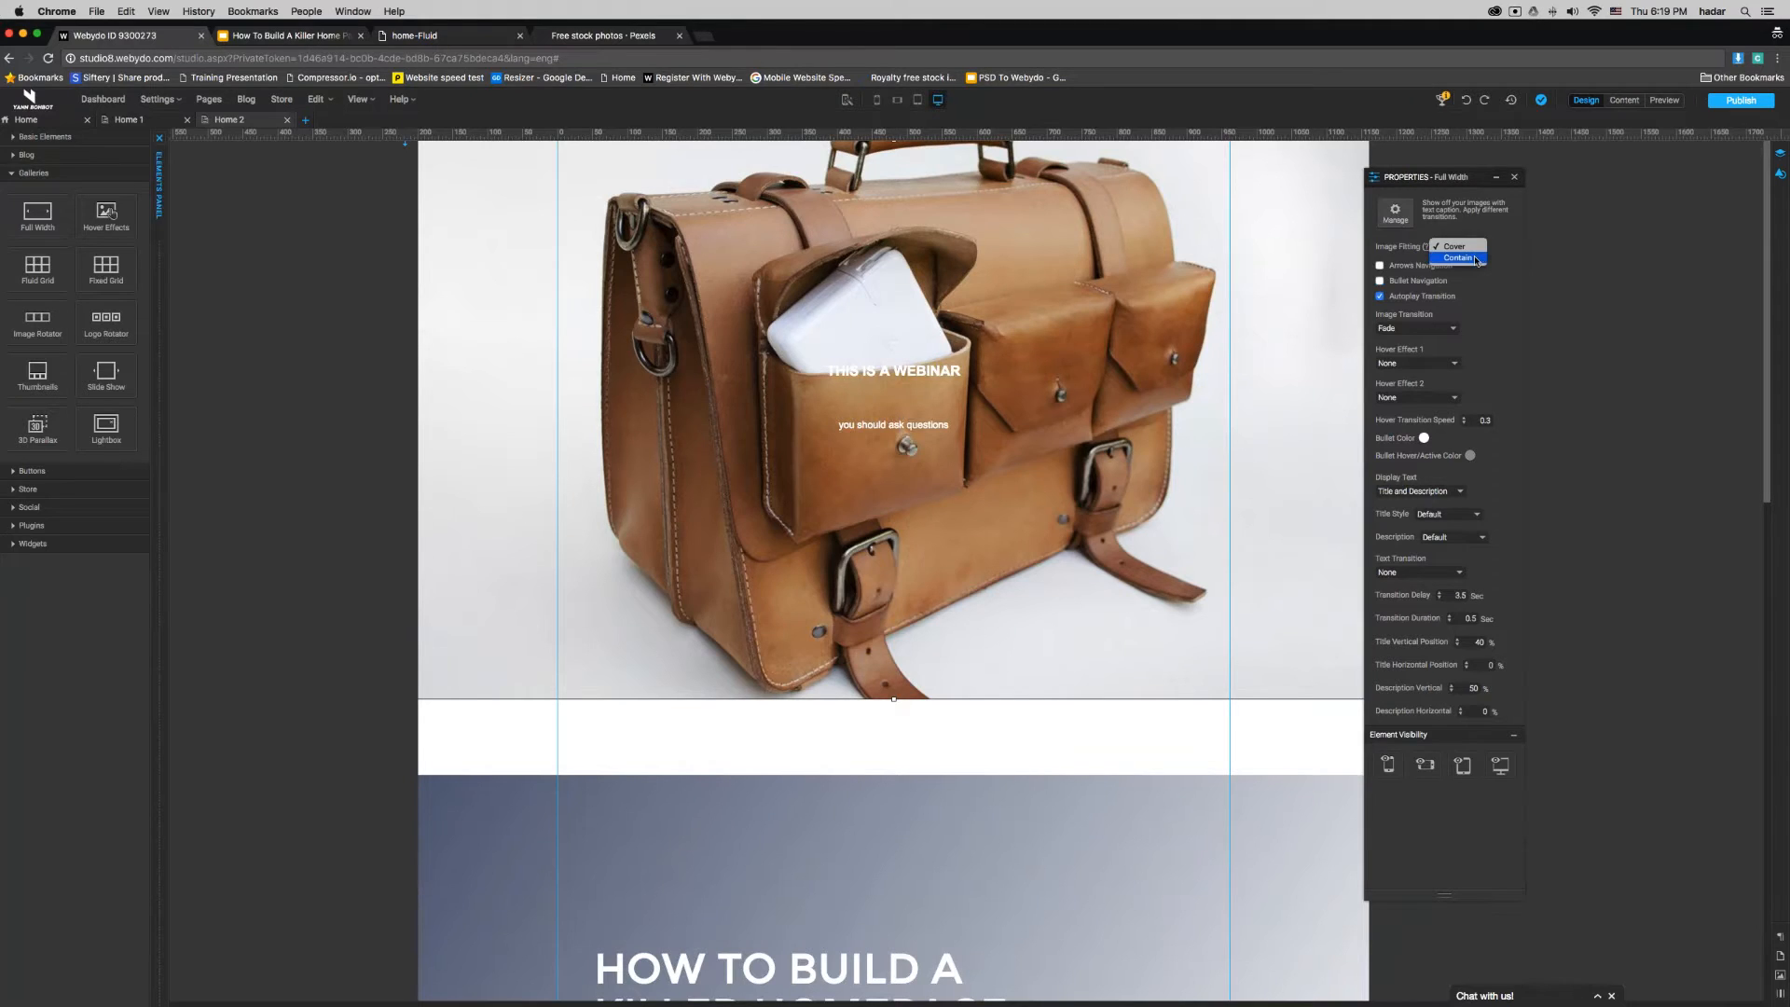
left_click(1458, 258)
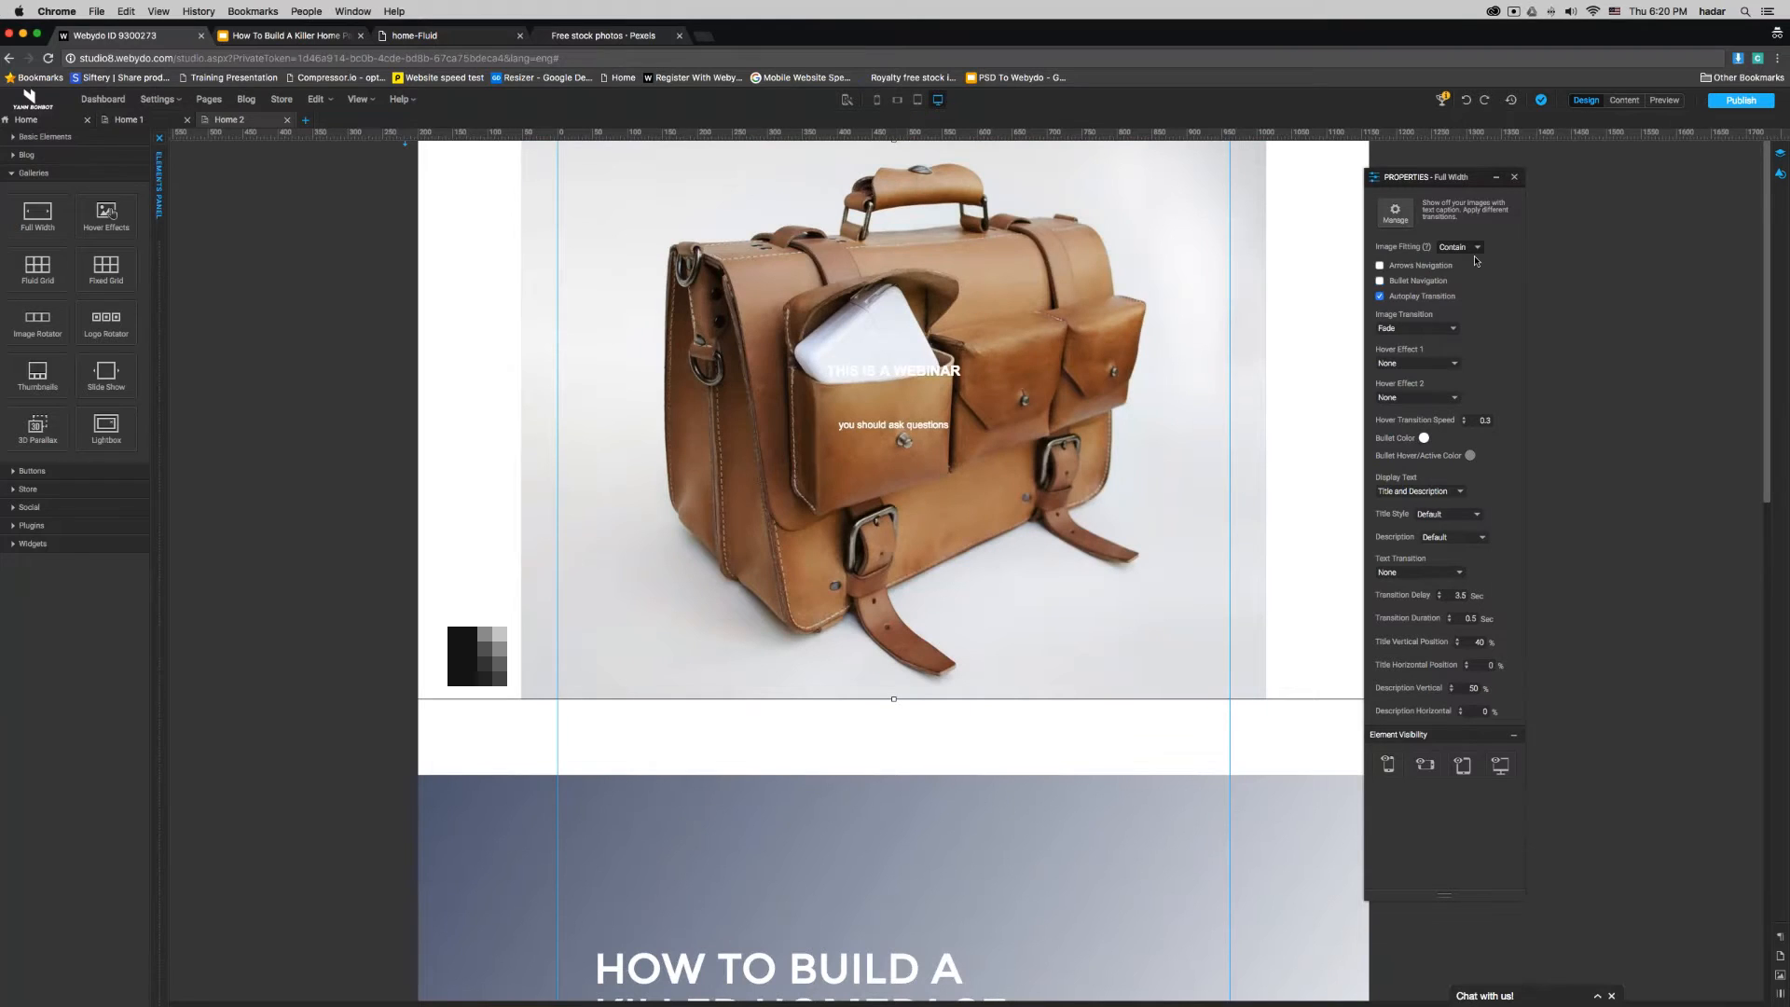
left_click(1477, 250)
left_click(1477, 238)
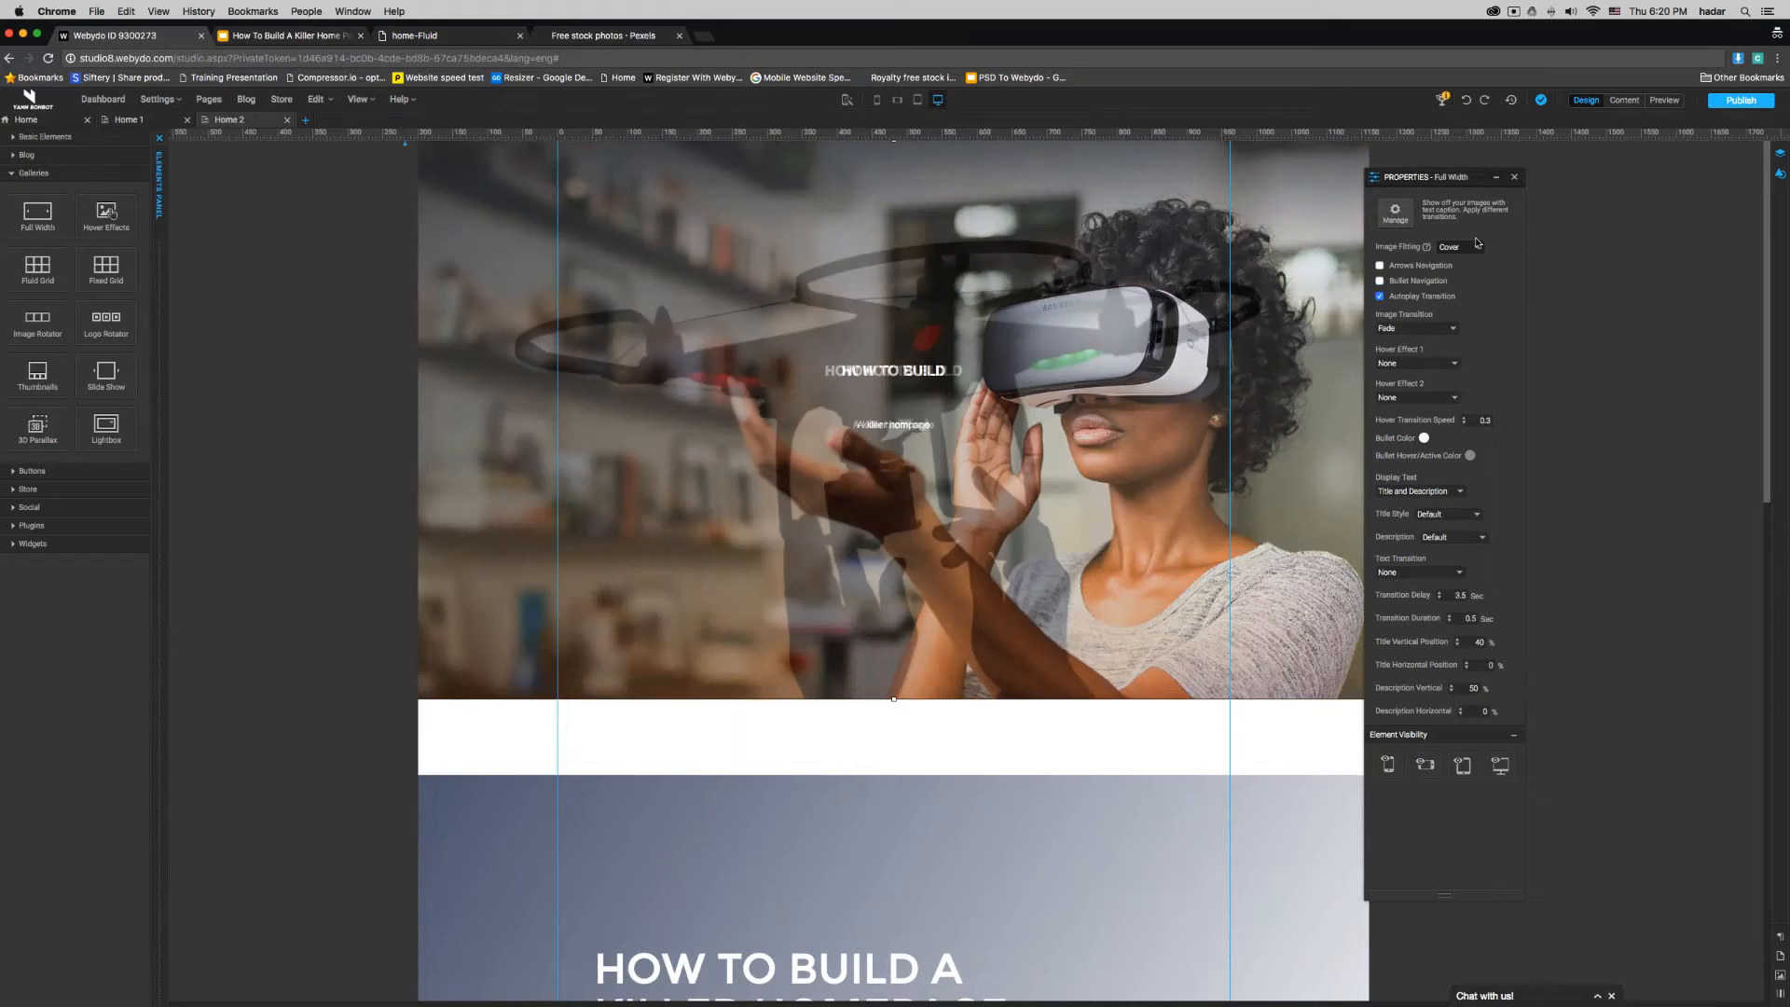
- Set the full-width gallery's image transition to Slide Horizontal
left_click(1159, 846)
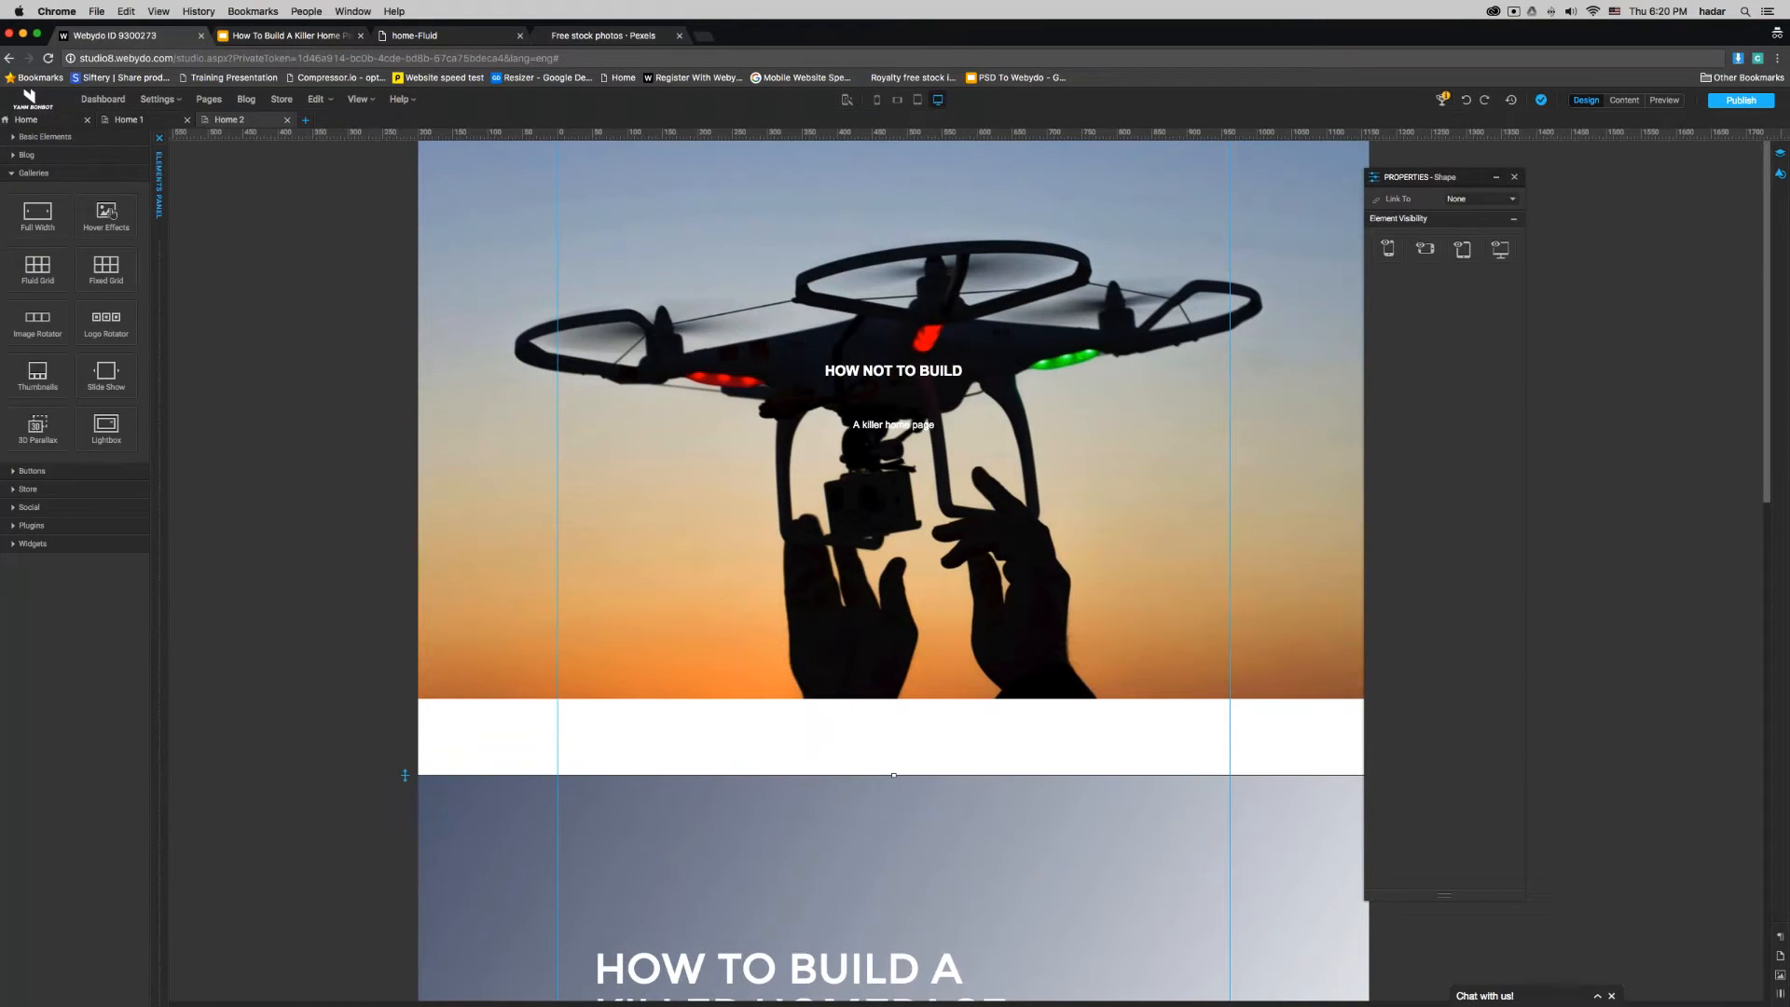
left_click(1779, 175)
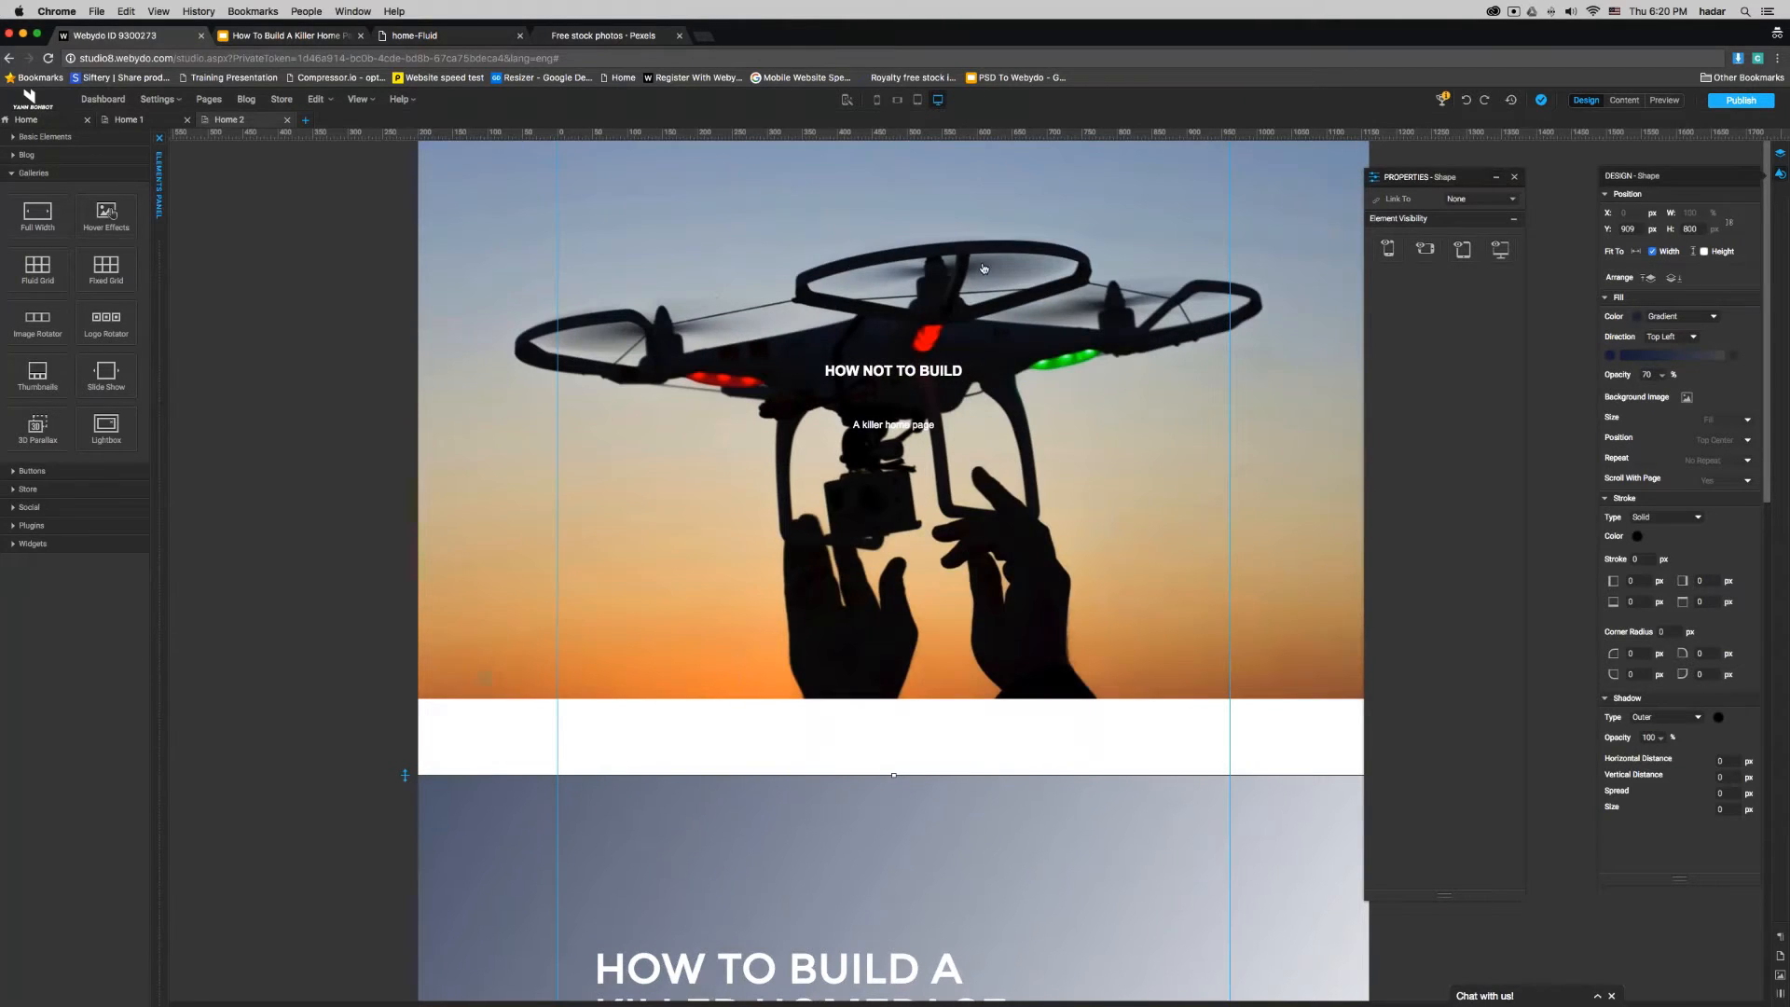
left_click(1019, 270)
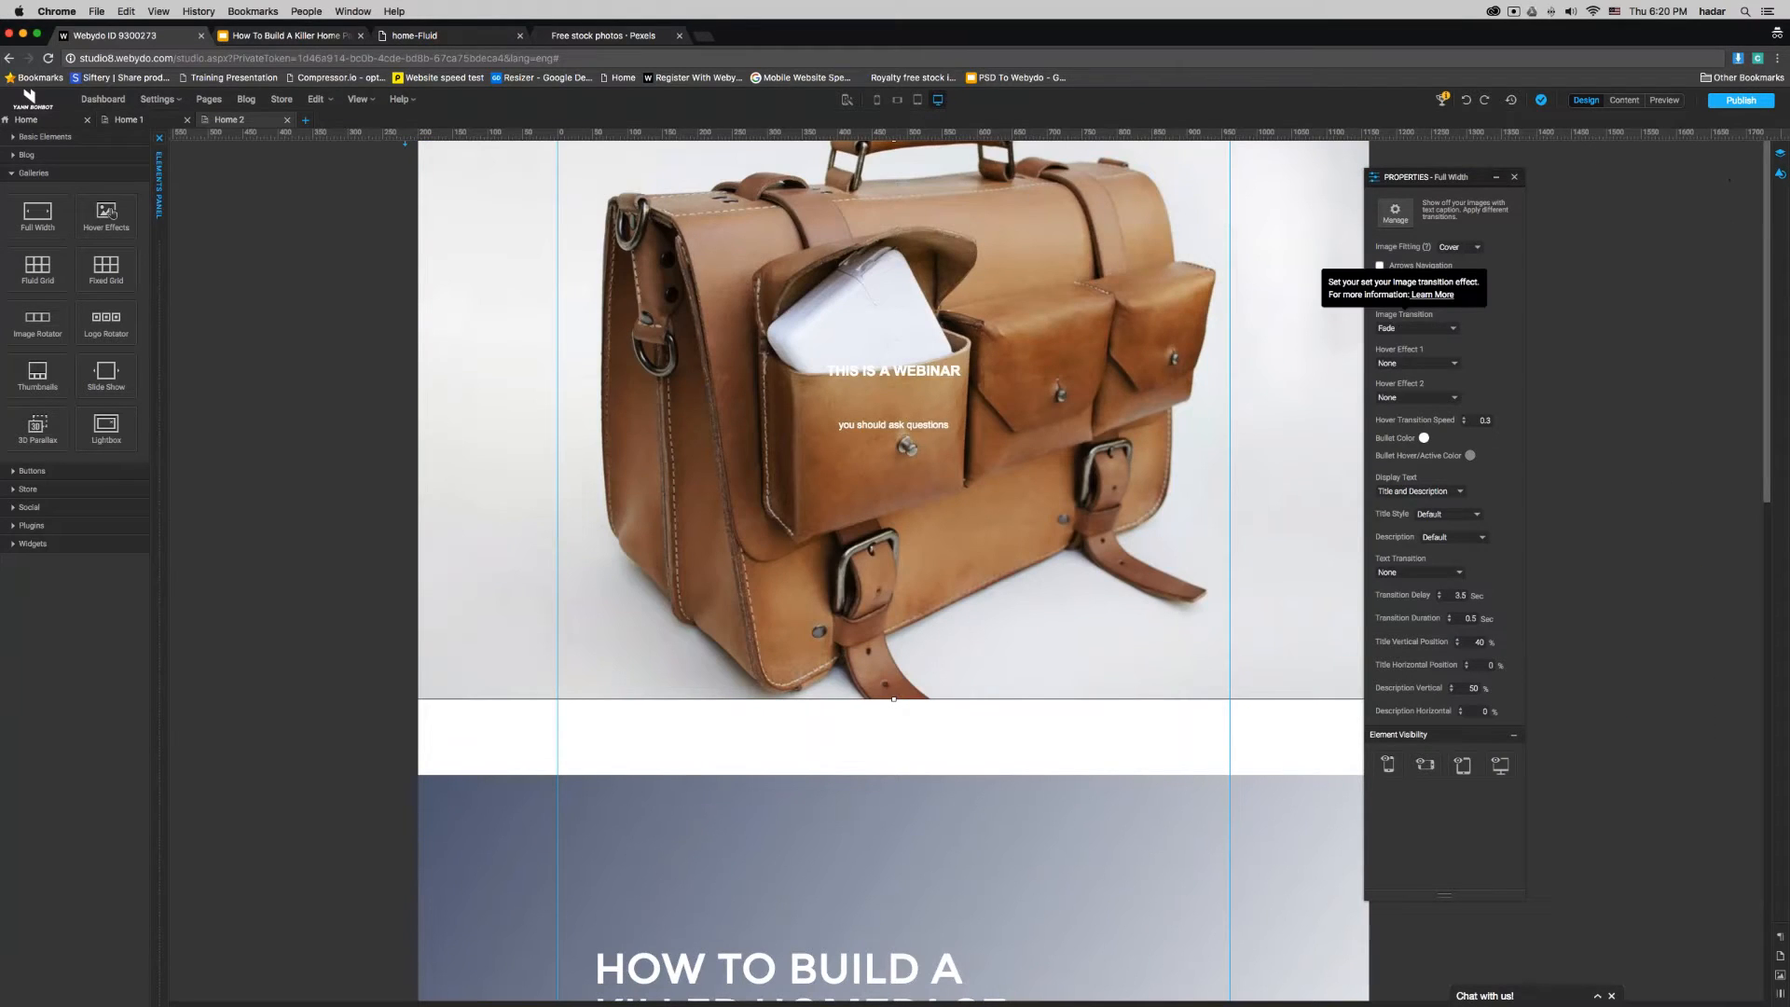
left_click(1401, 329)
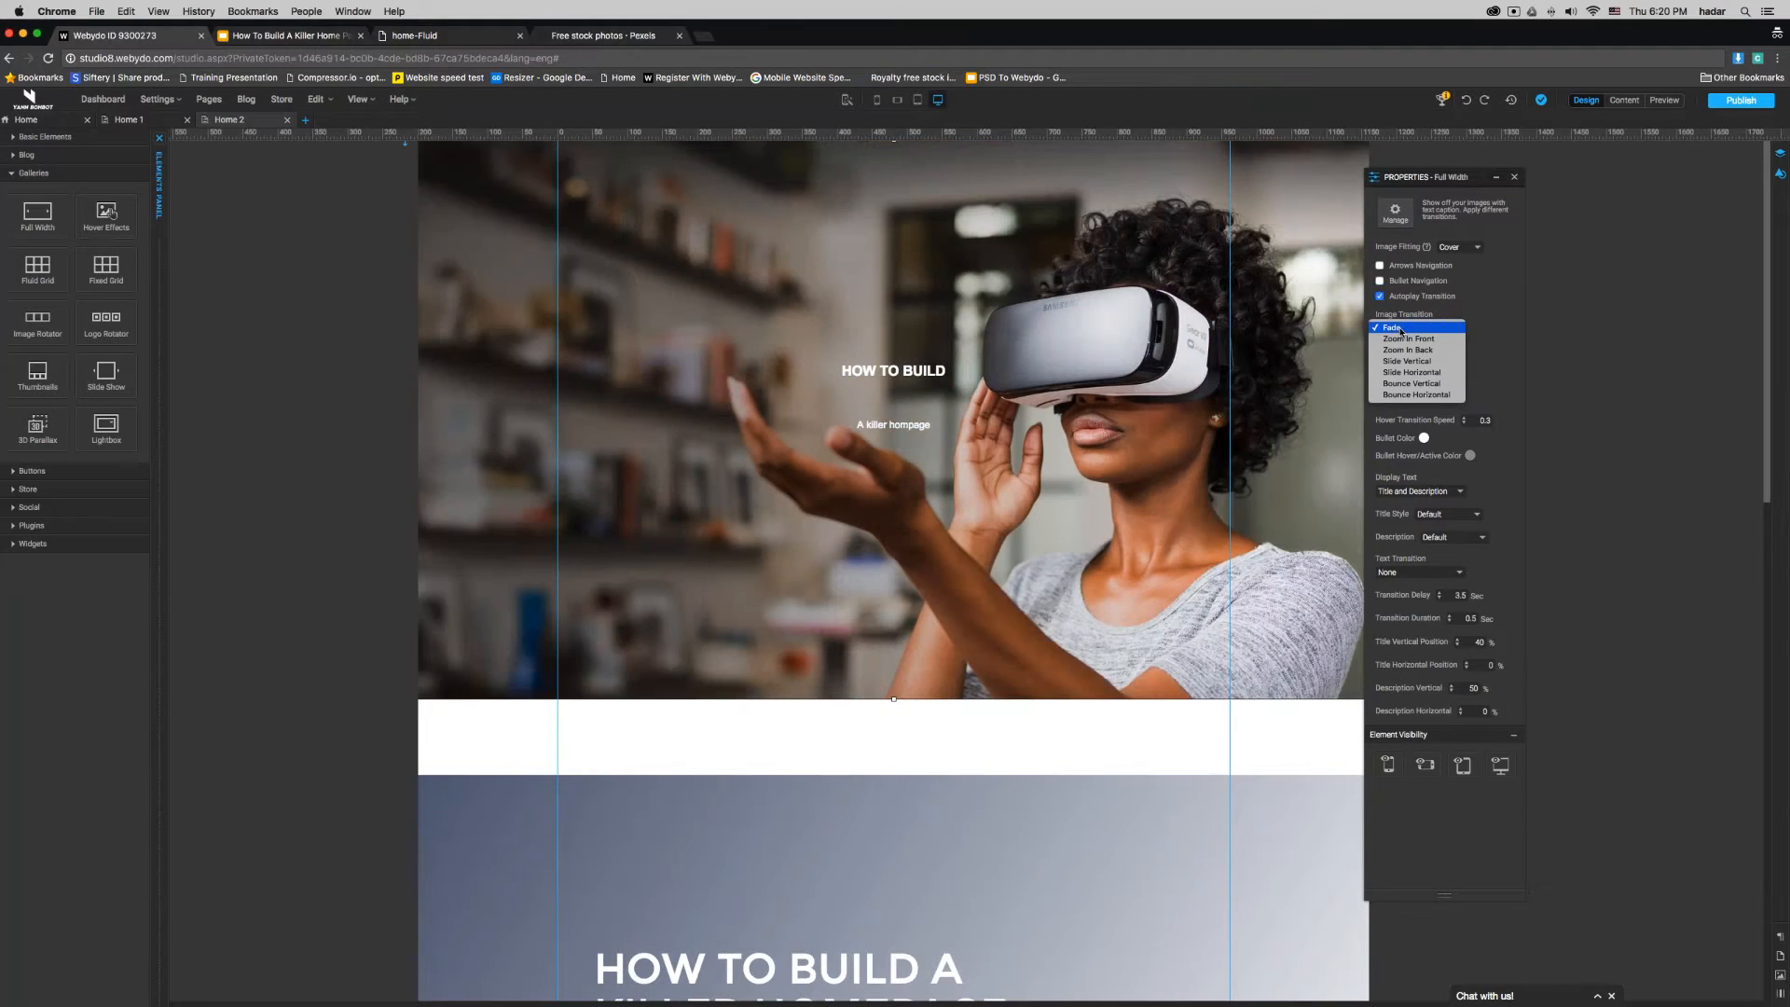
left_click(1411, 373)
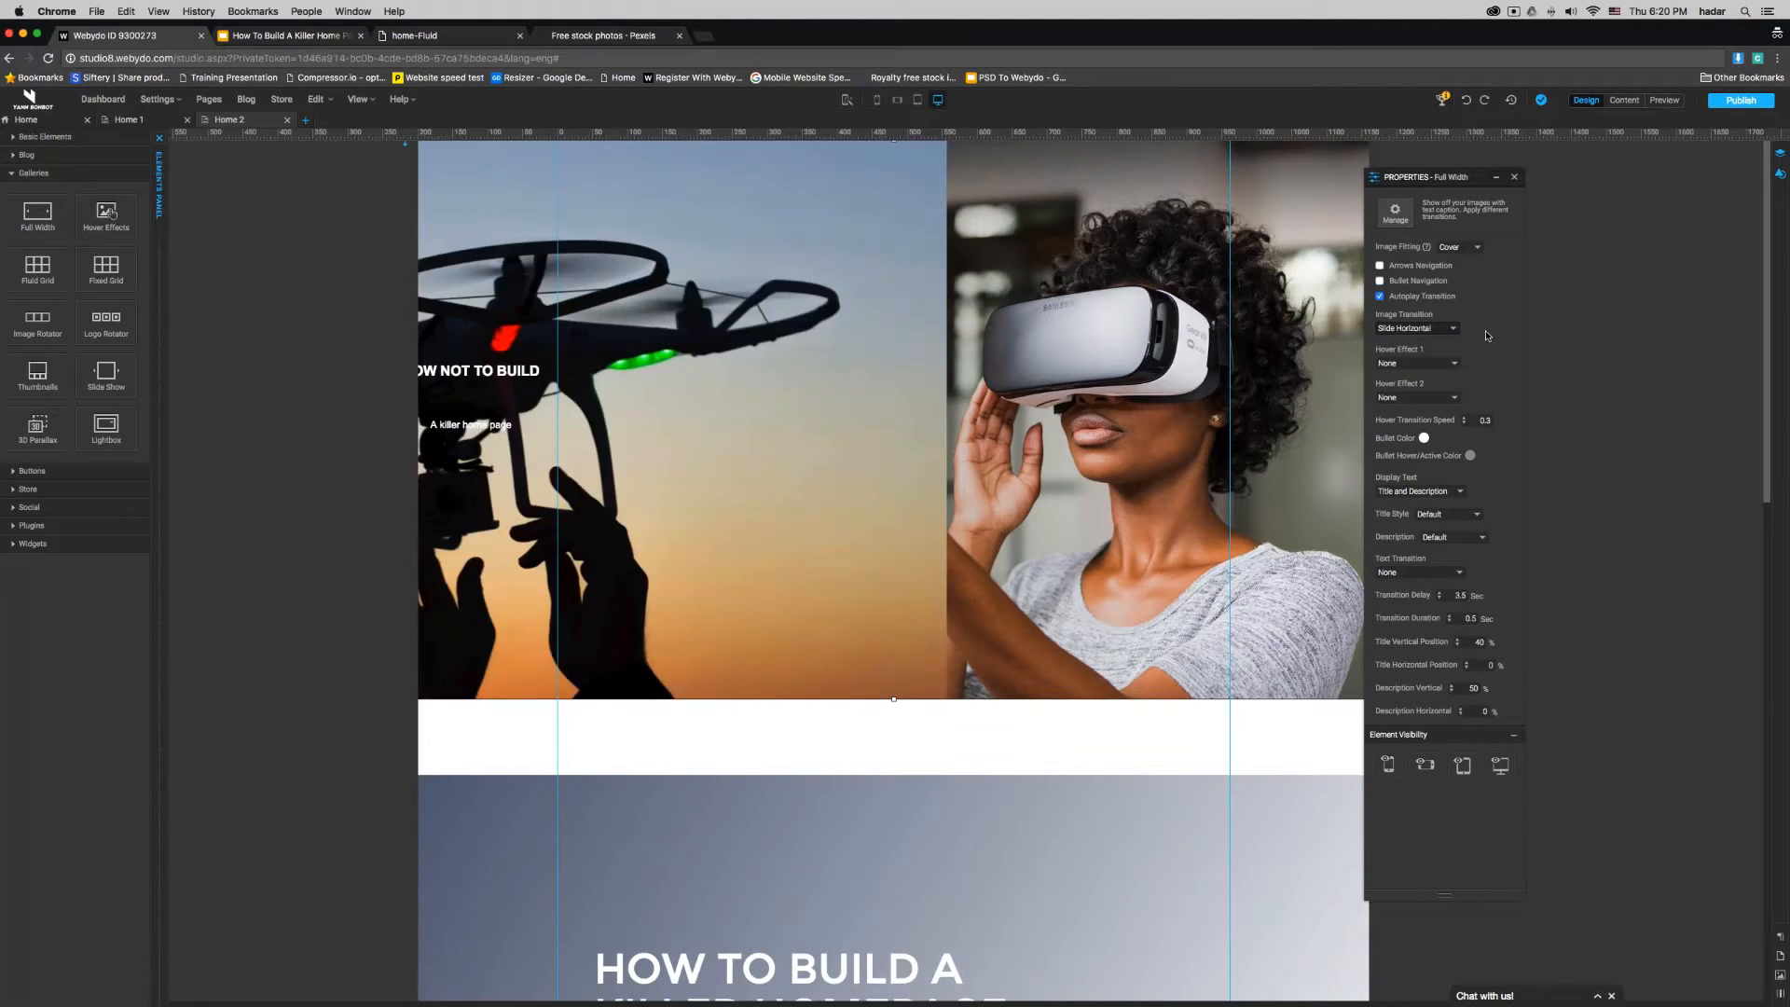
- Try Zoom In as the gallery's first hover effect, check it in preview, and reset the effect to None
mouse_move(1400, 354)
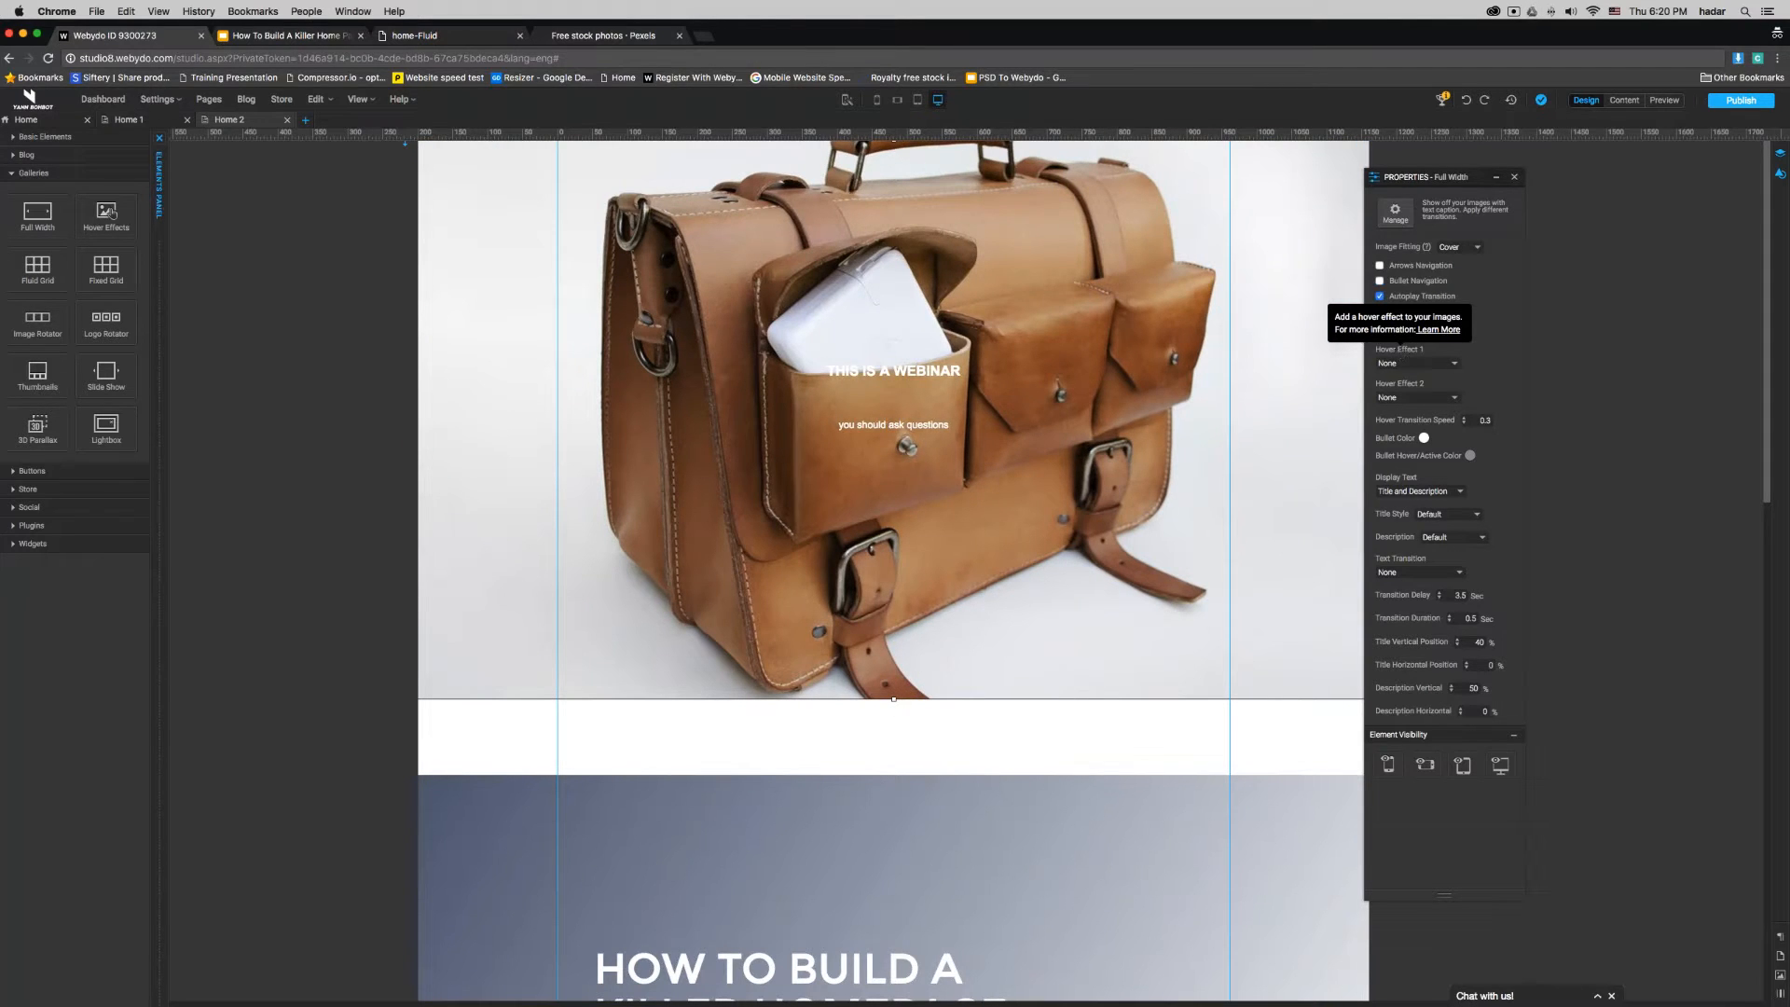
left_click(1402, 363)
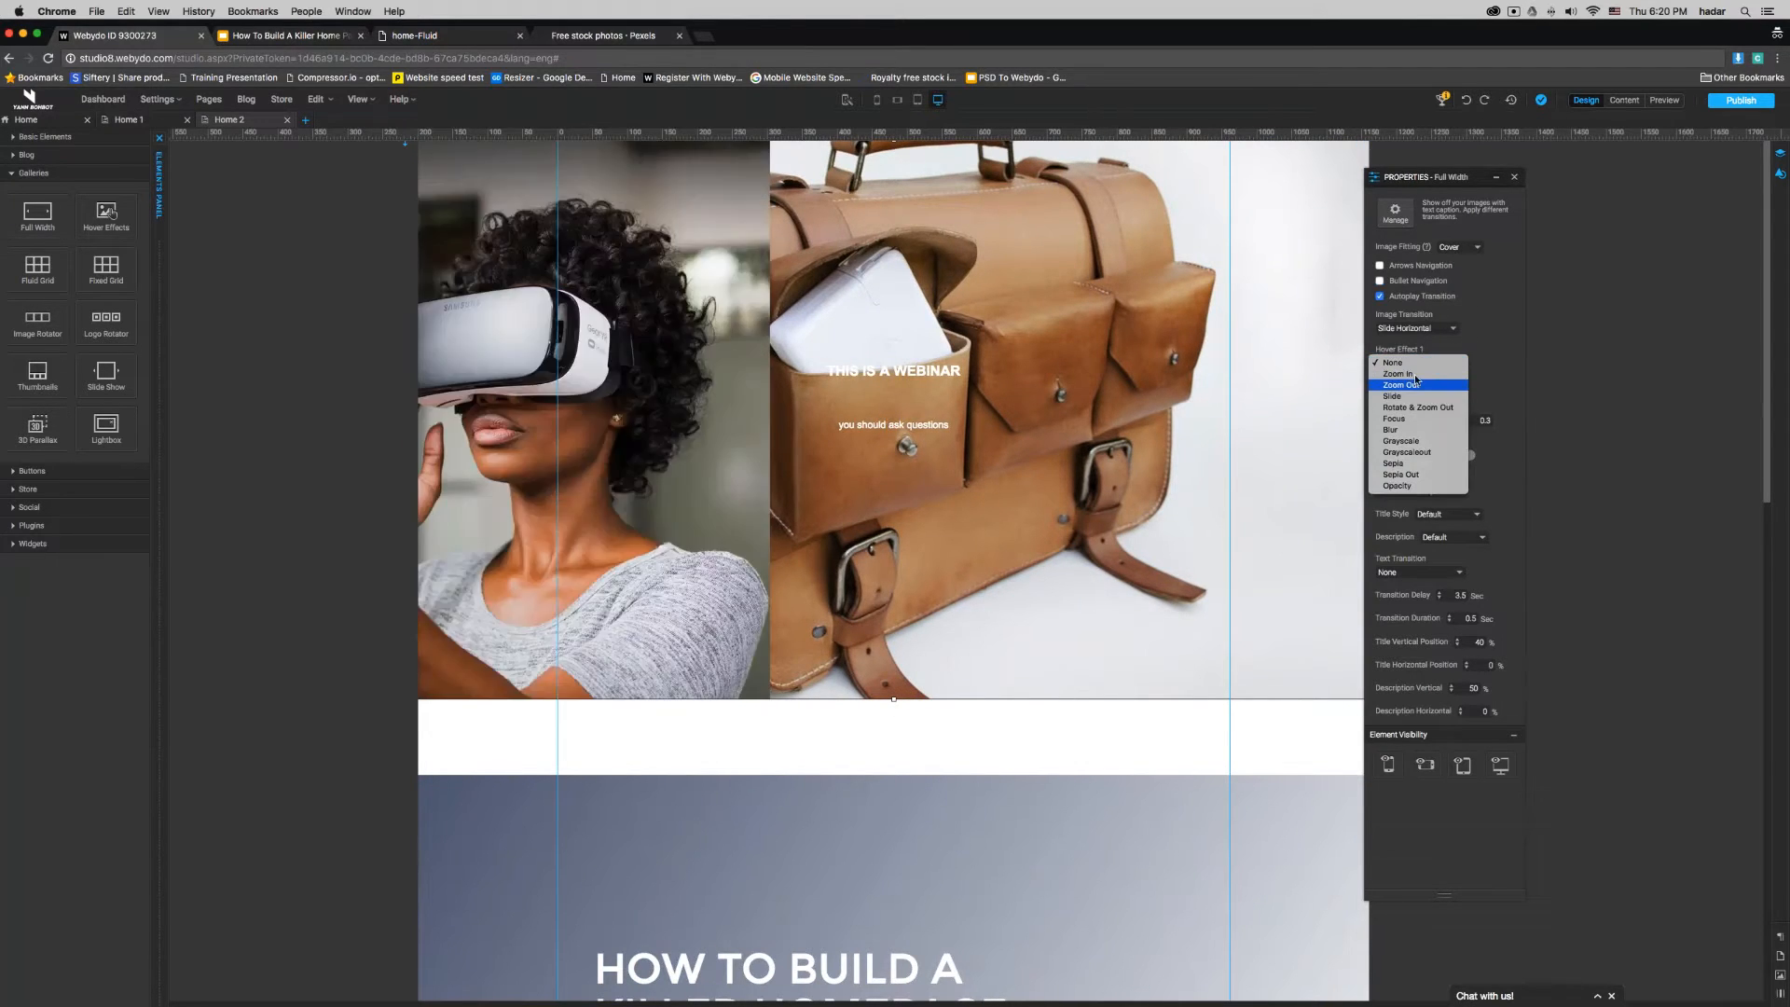
left_click(1407, 374)
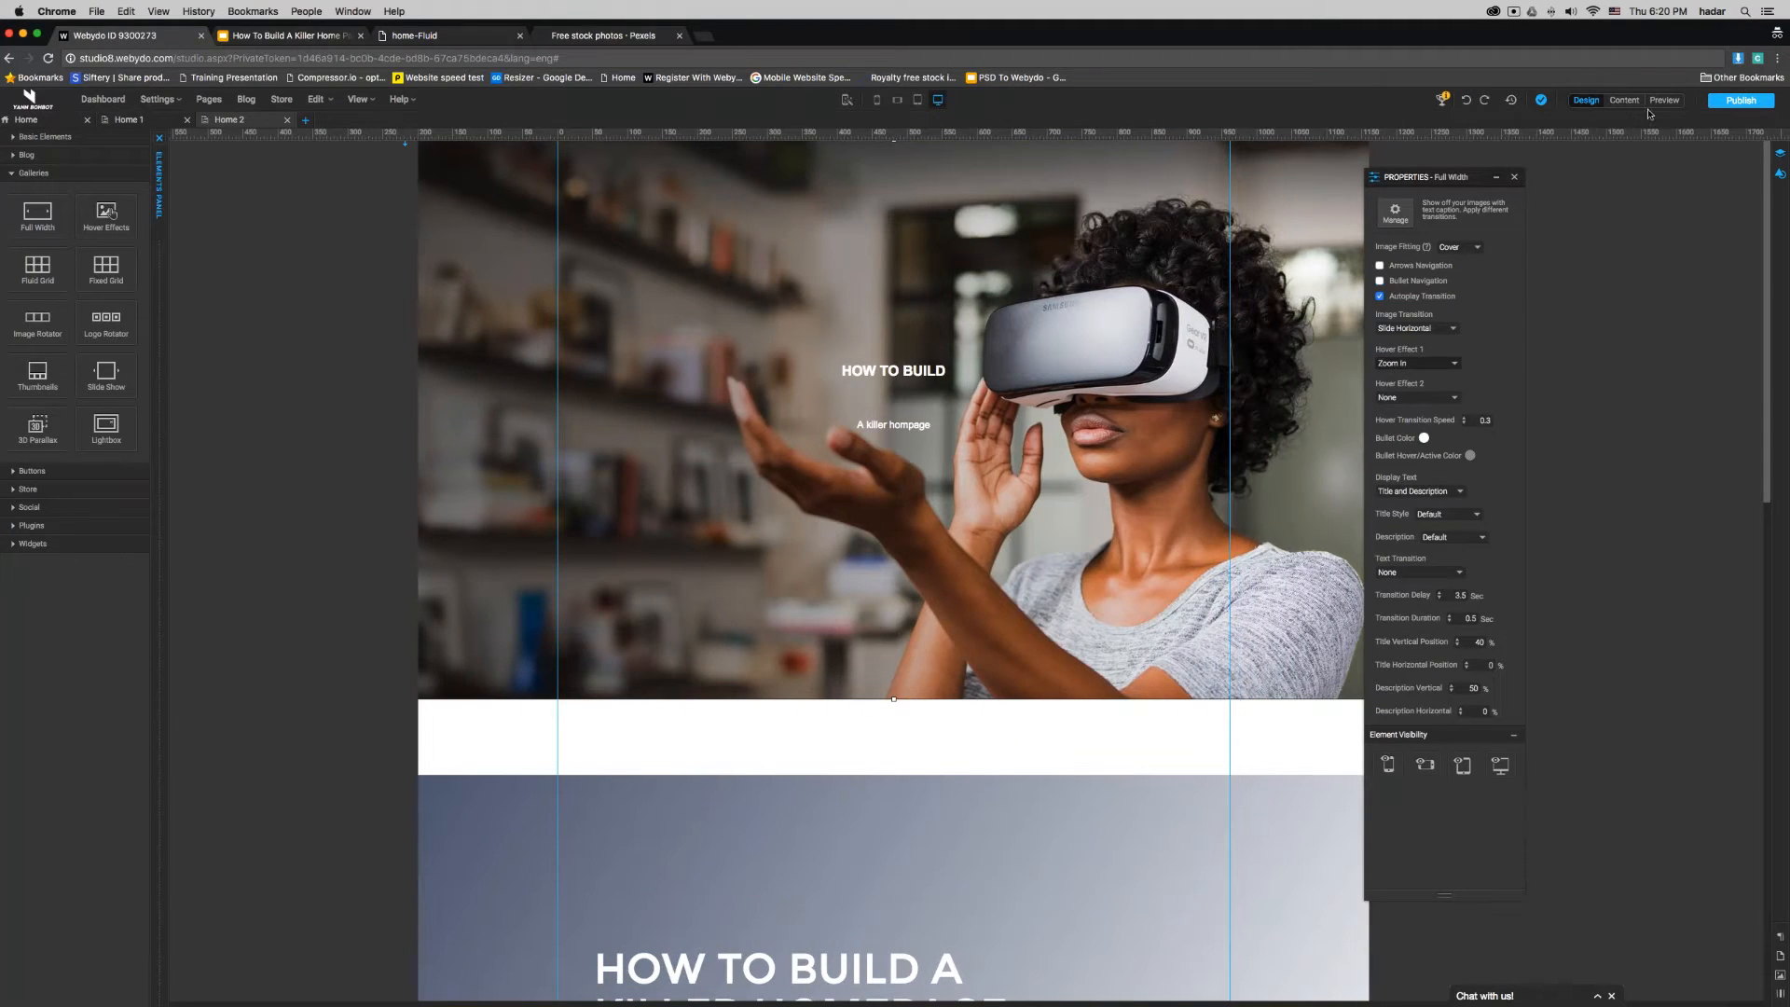
left_click(1664, 100)
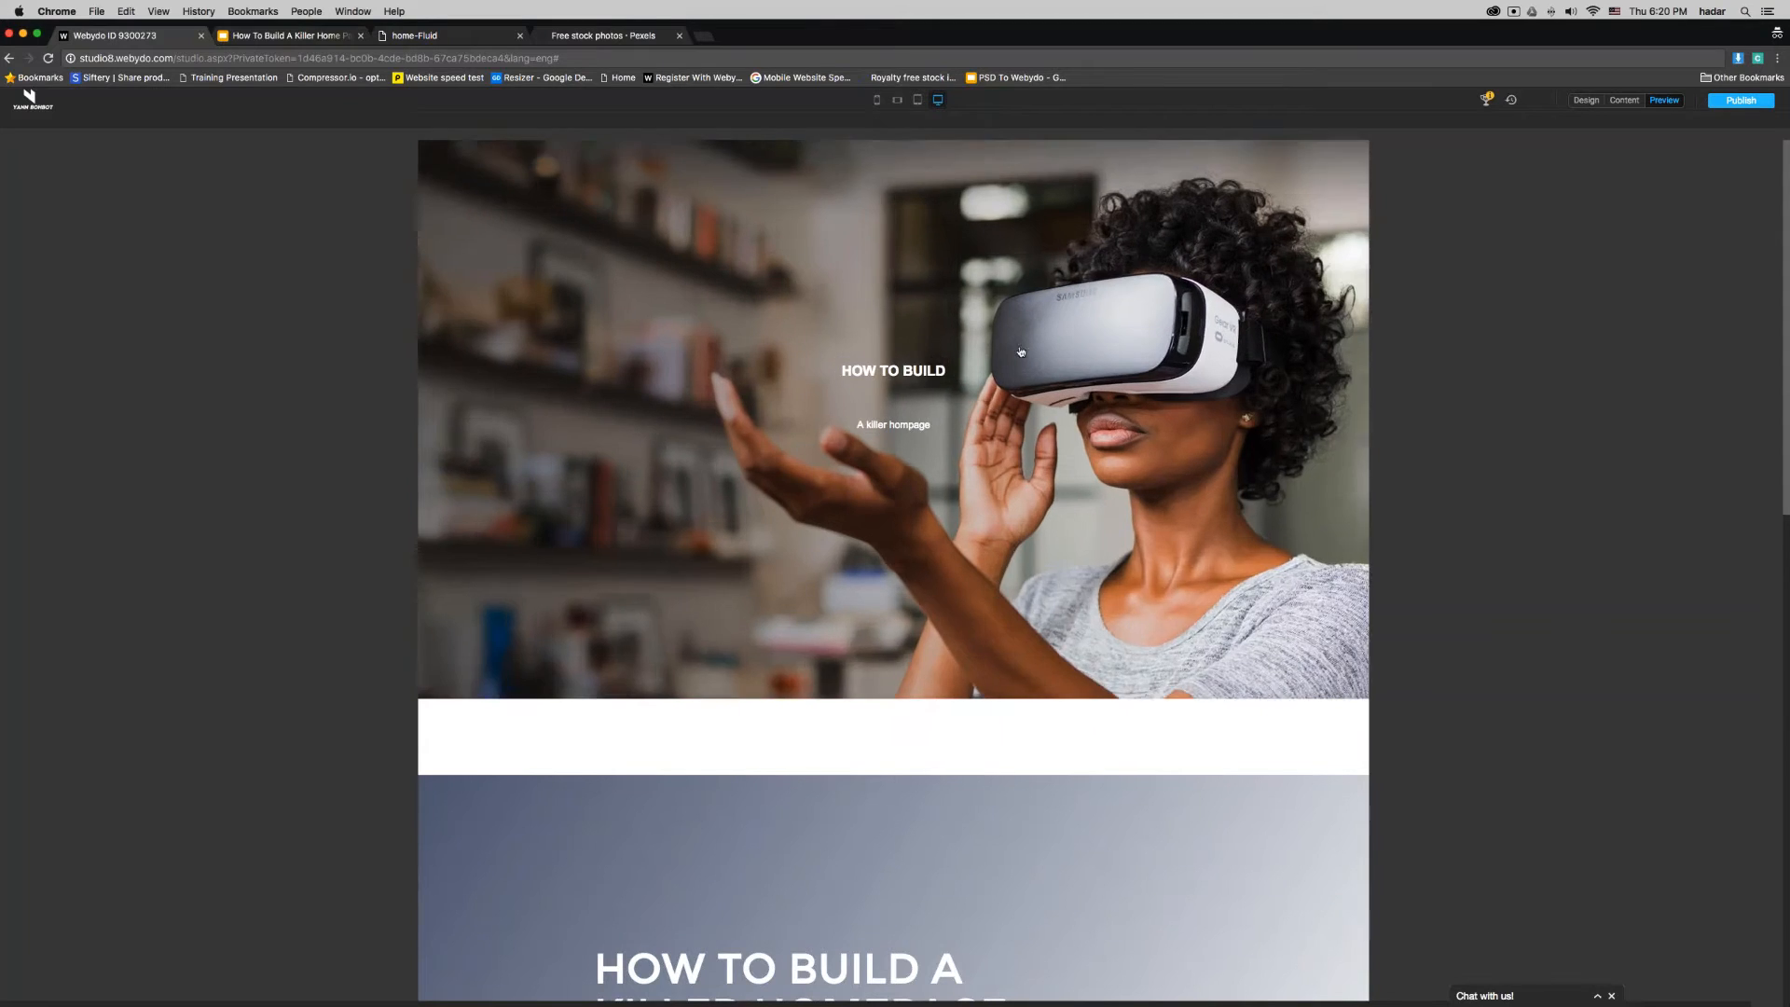
left_click(1589, 101)
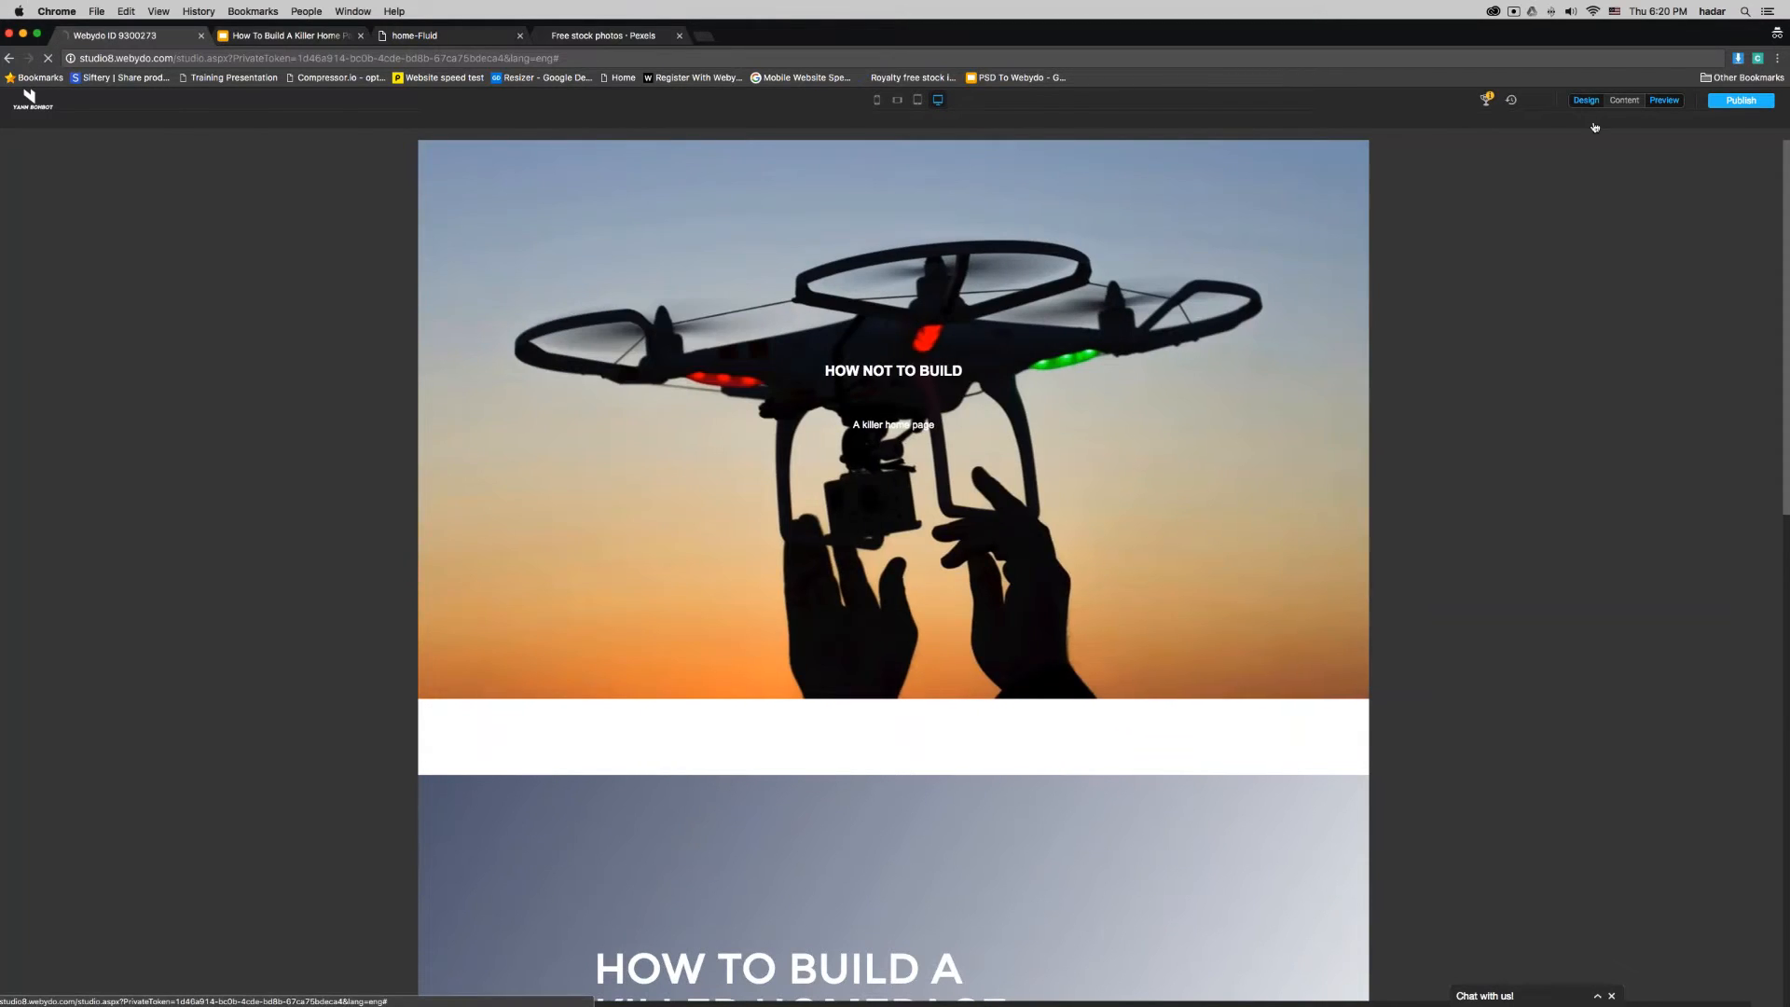
left_click(1545, 422)
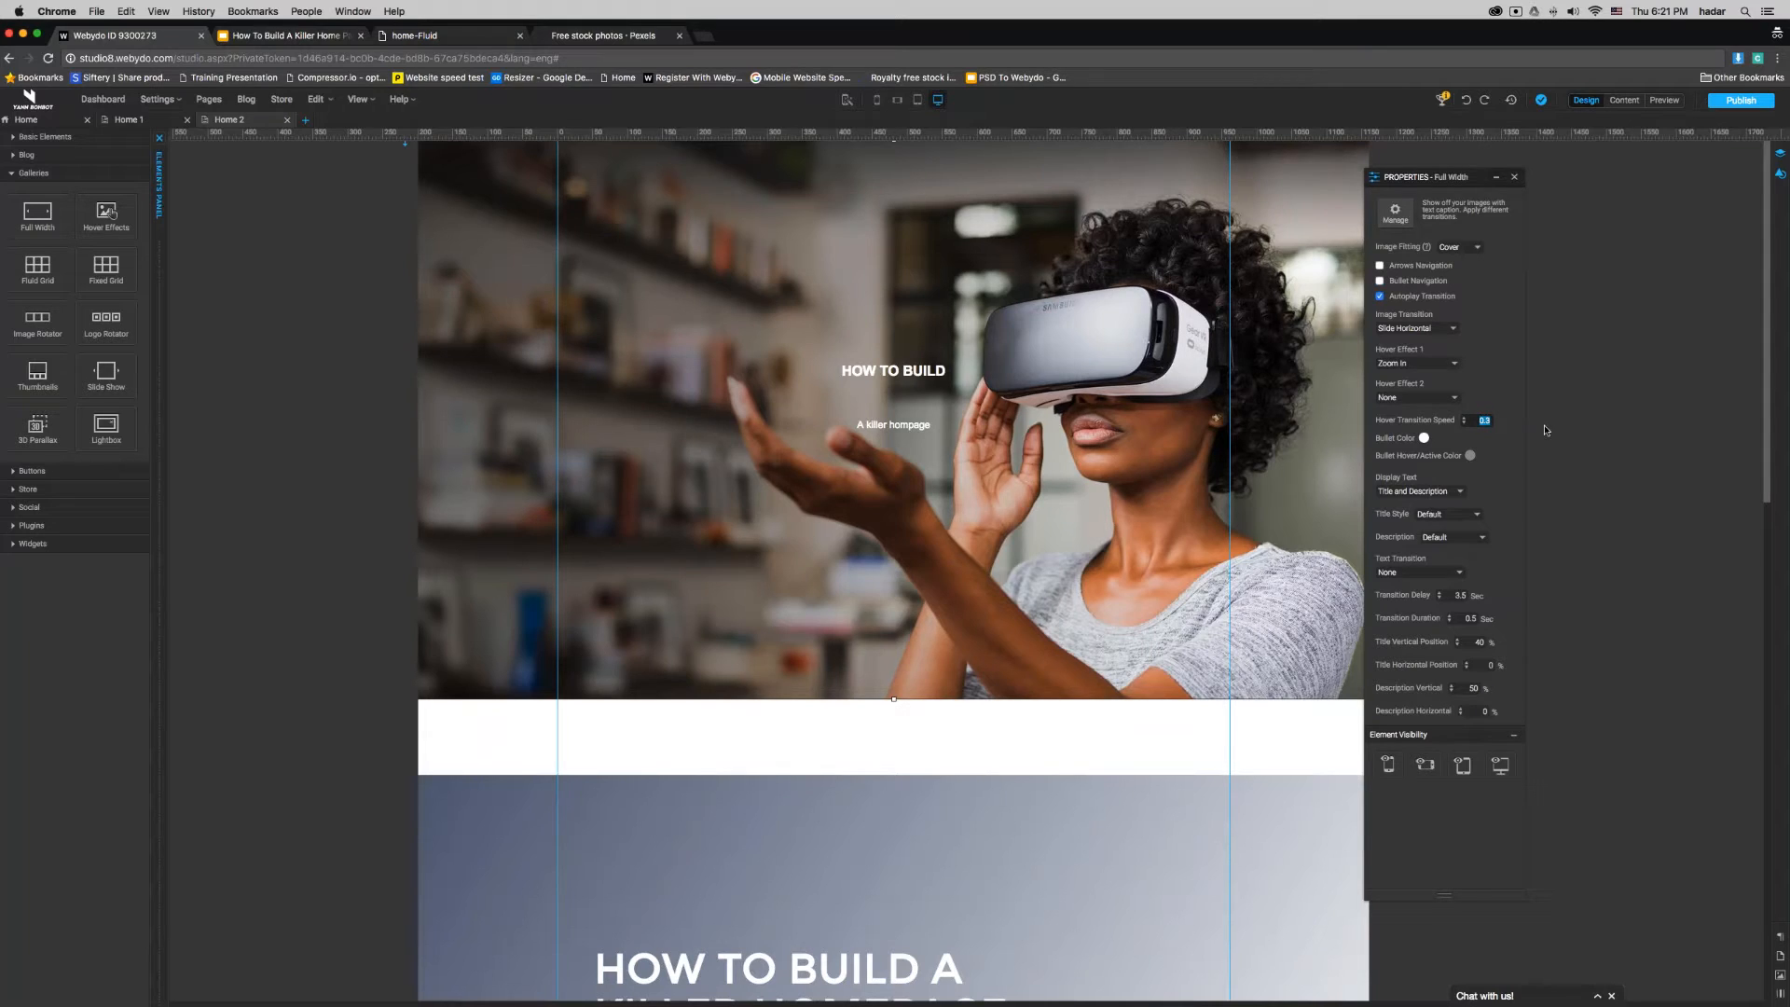
left_click(1410, 364)
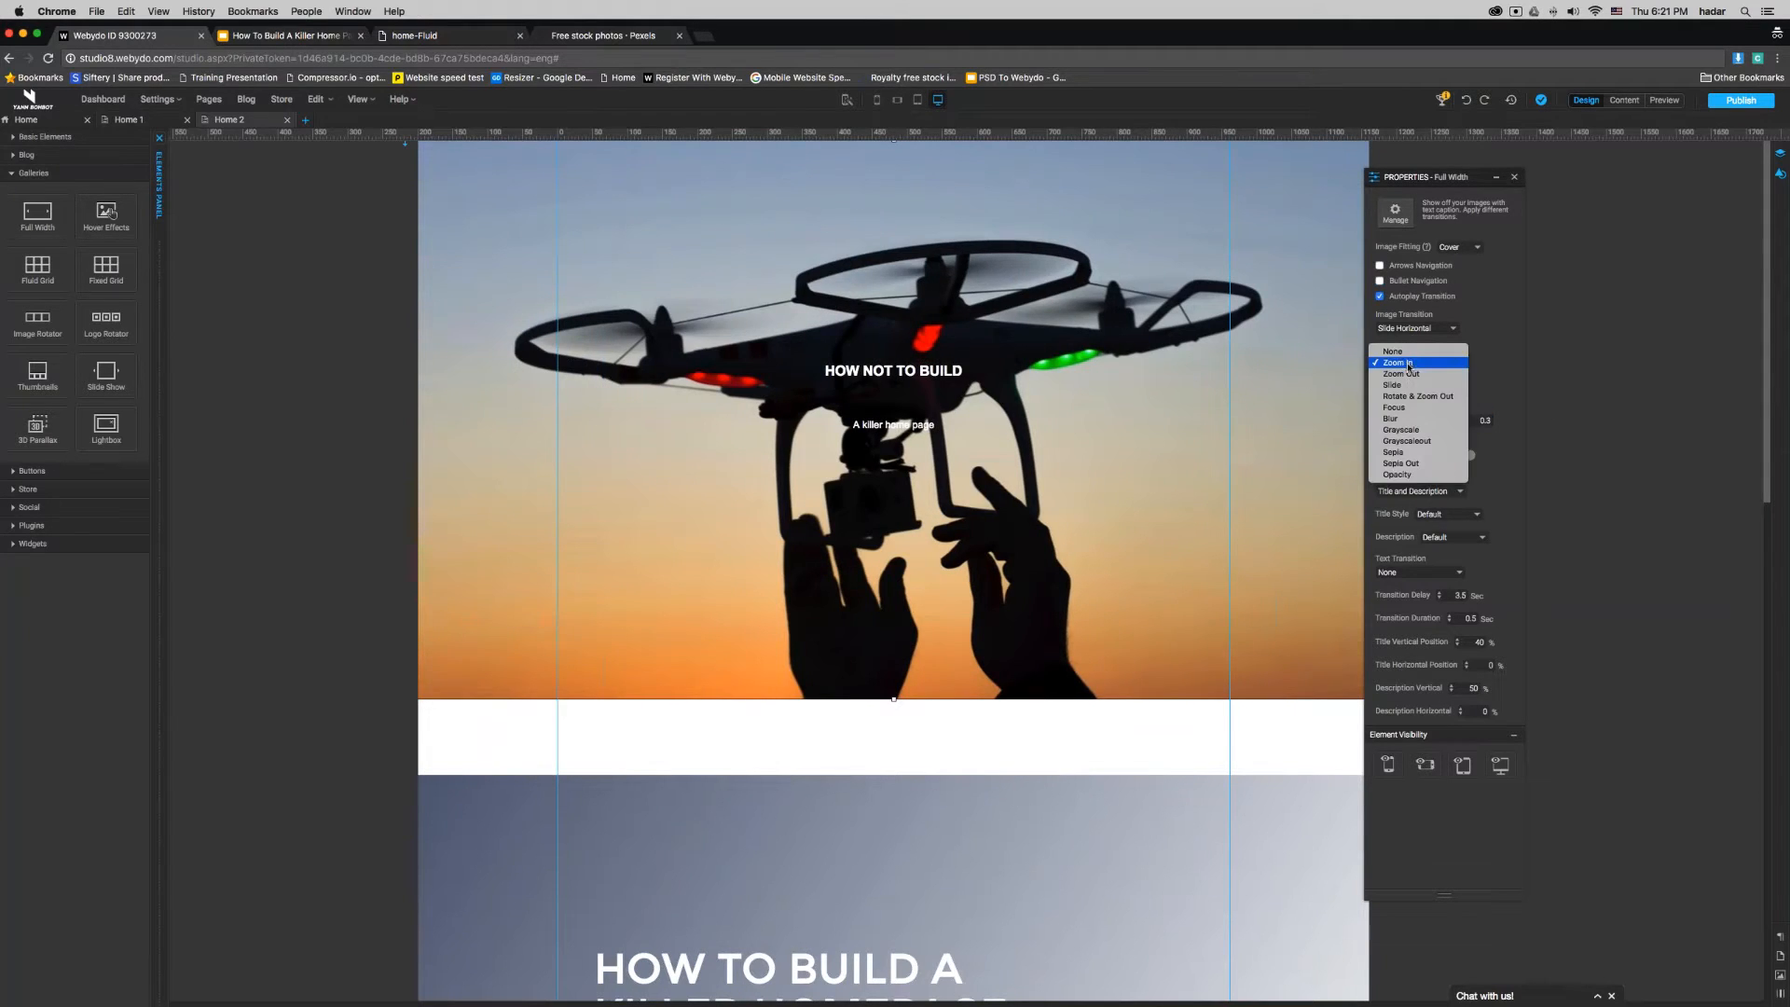
left_click(1410, 352)
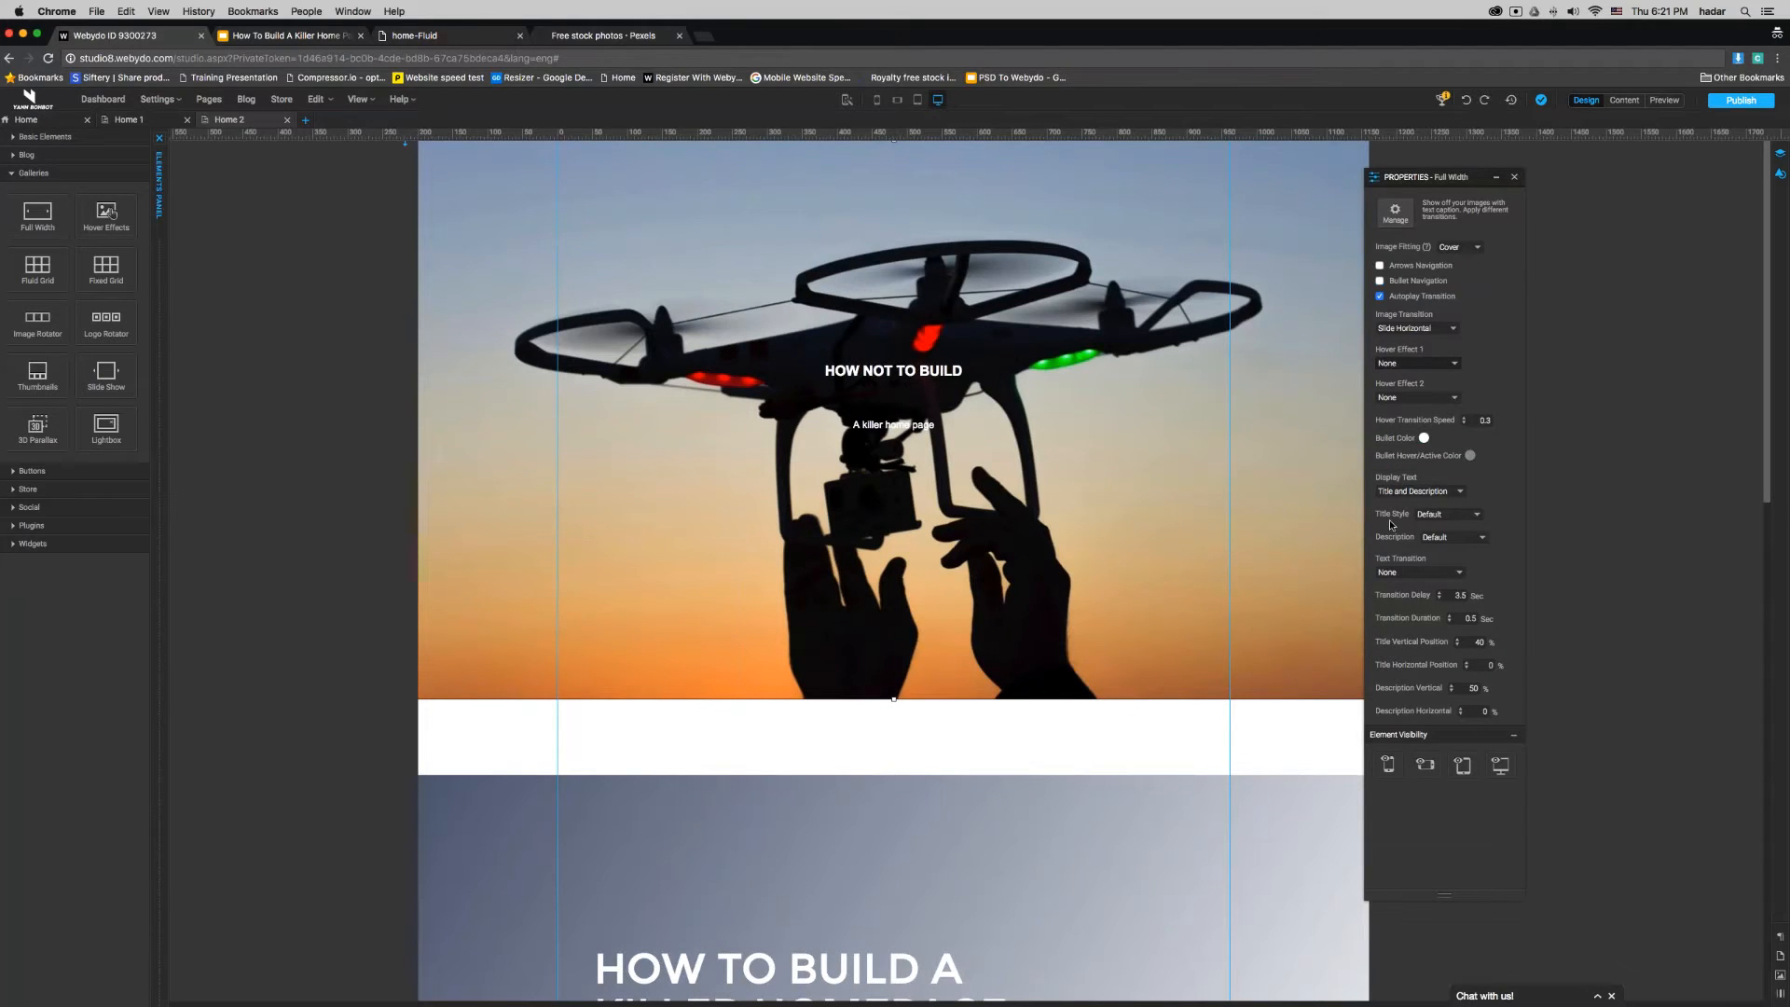
- Display both title and description on the gallery, using the Gallery Title style for titles and Gallery Description for descriptions
left_click(1441, 497)
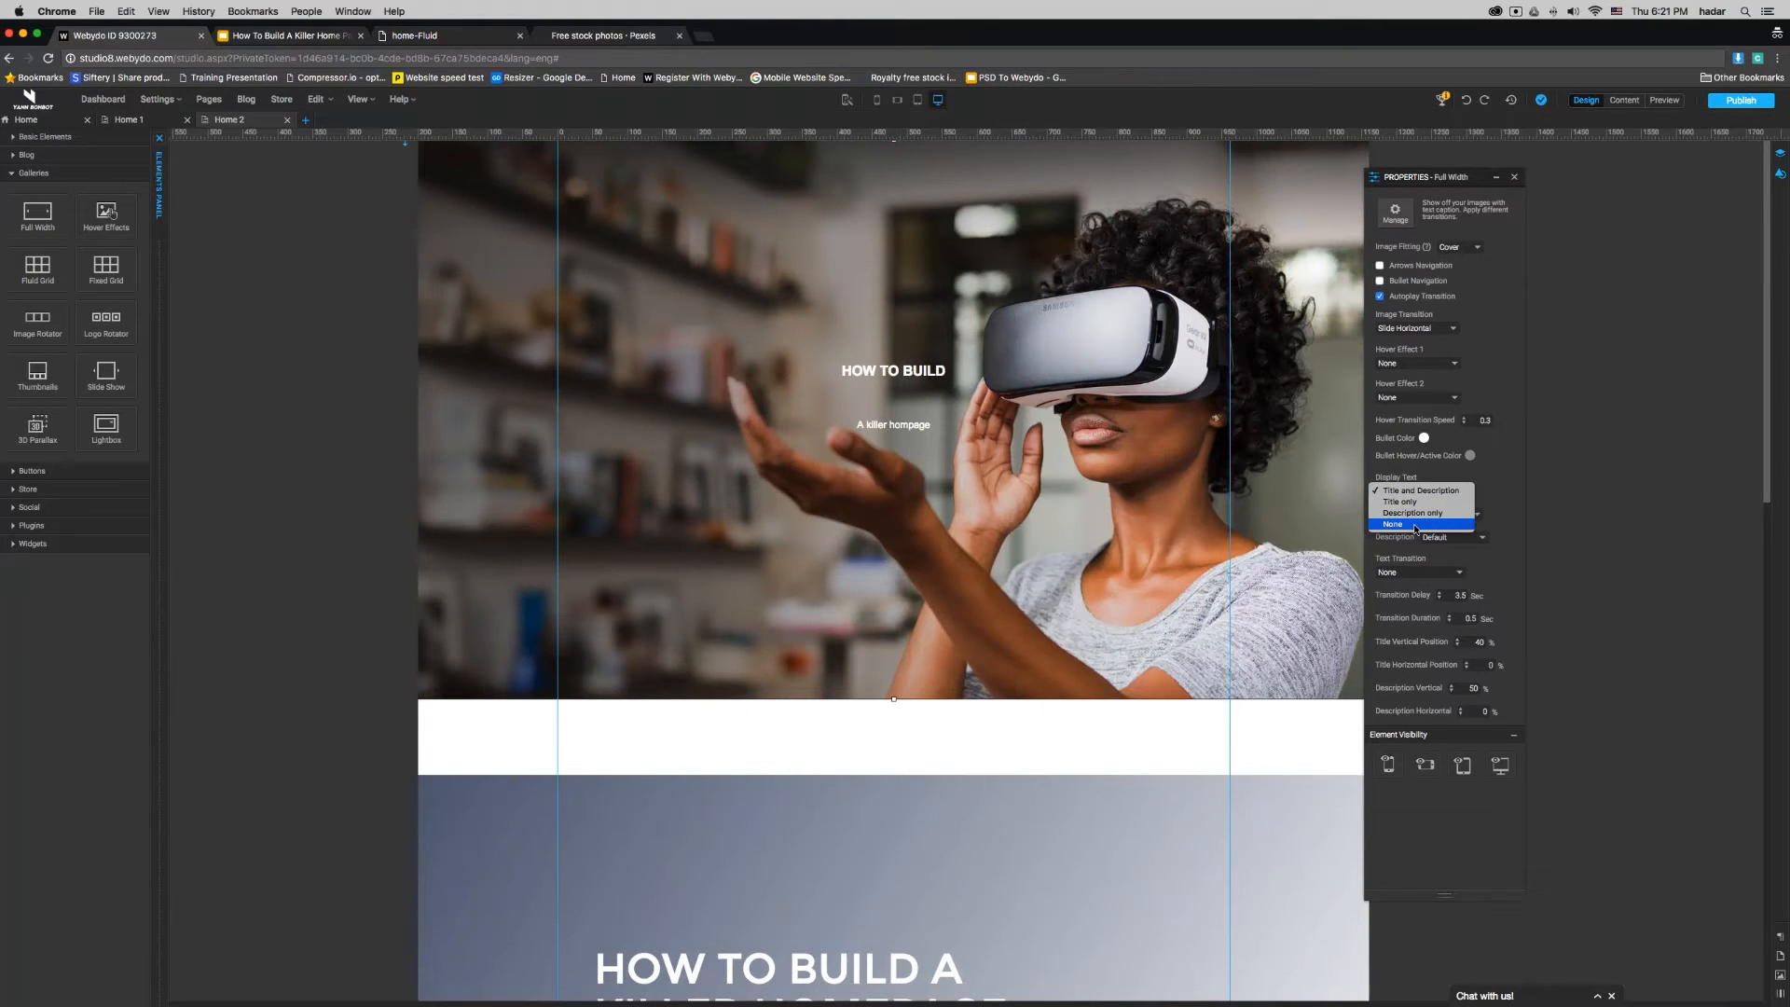
left_click(1415, 492)
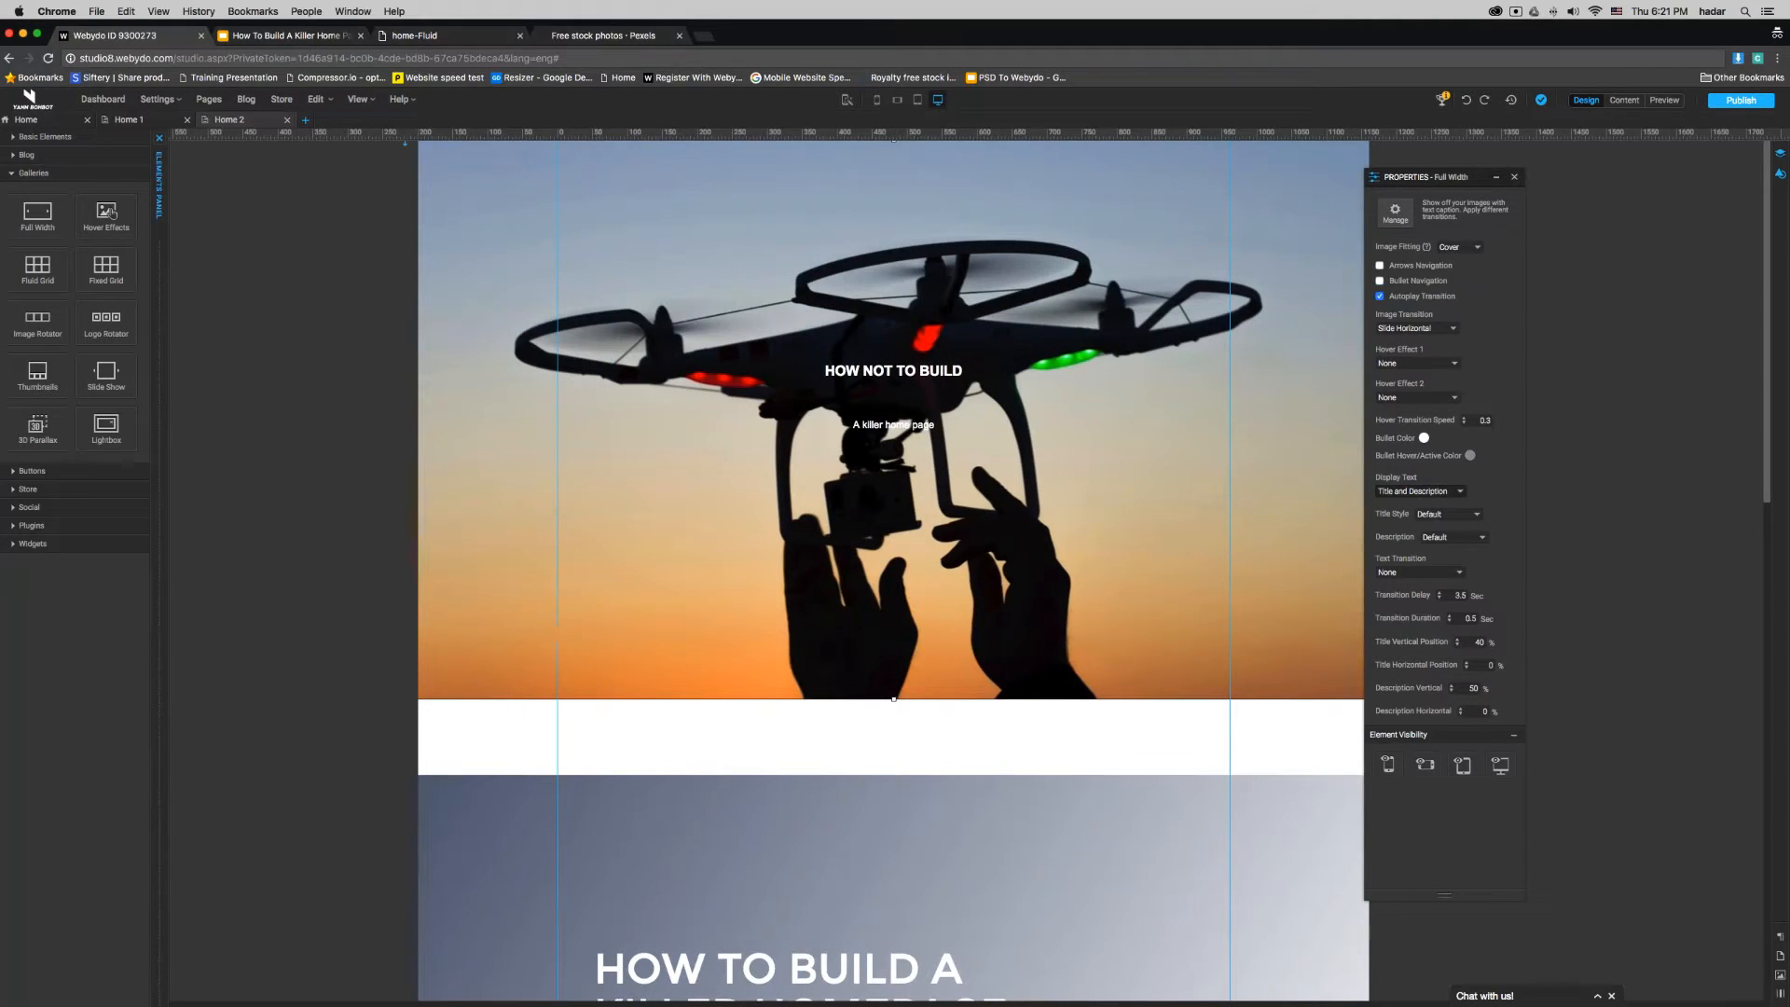
left_click(1457, 516)
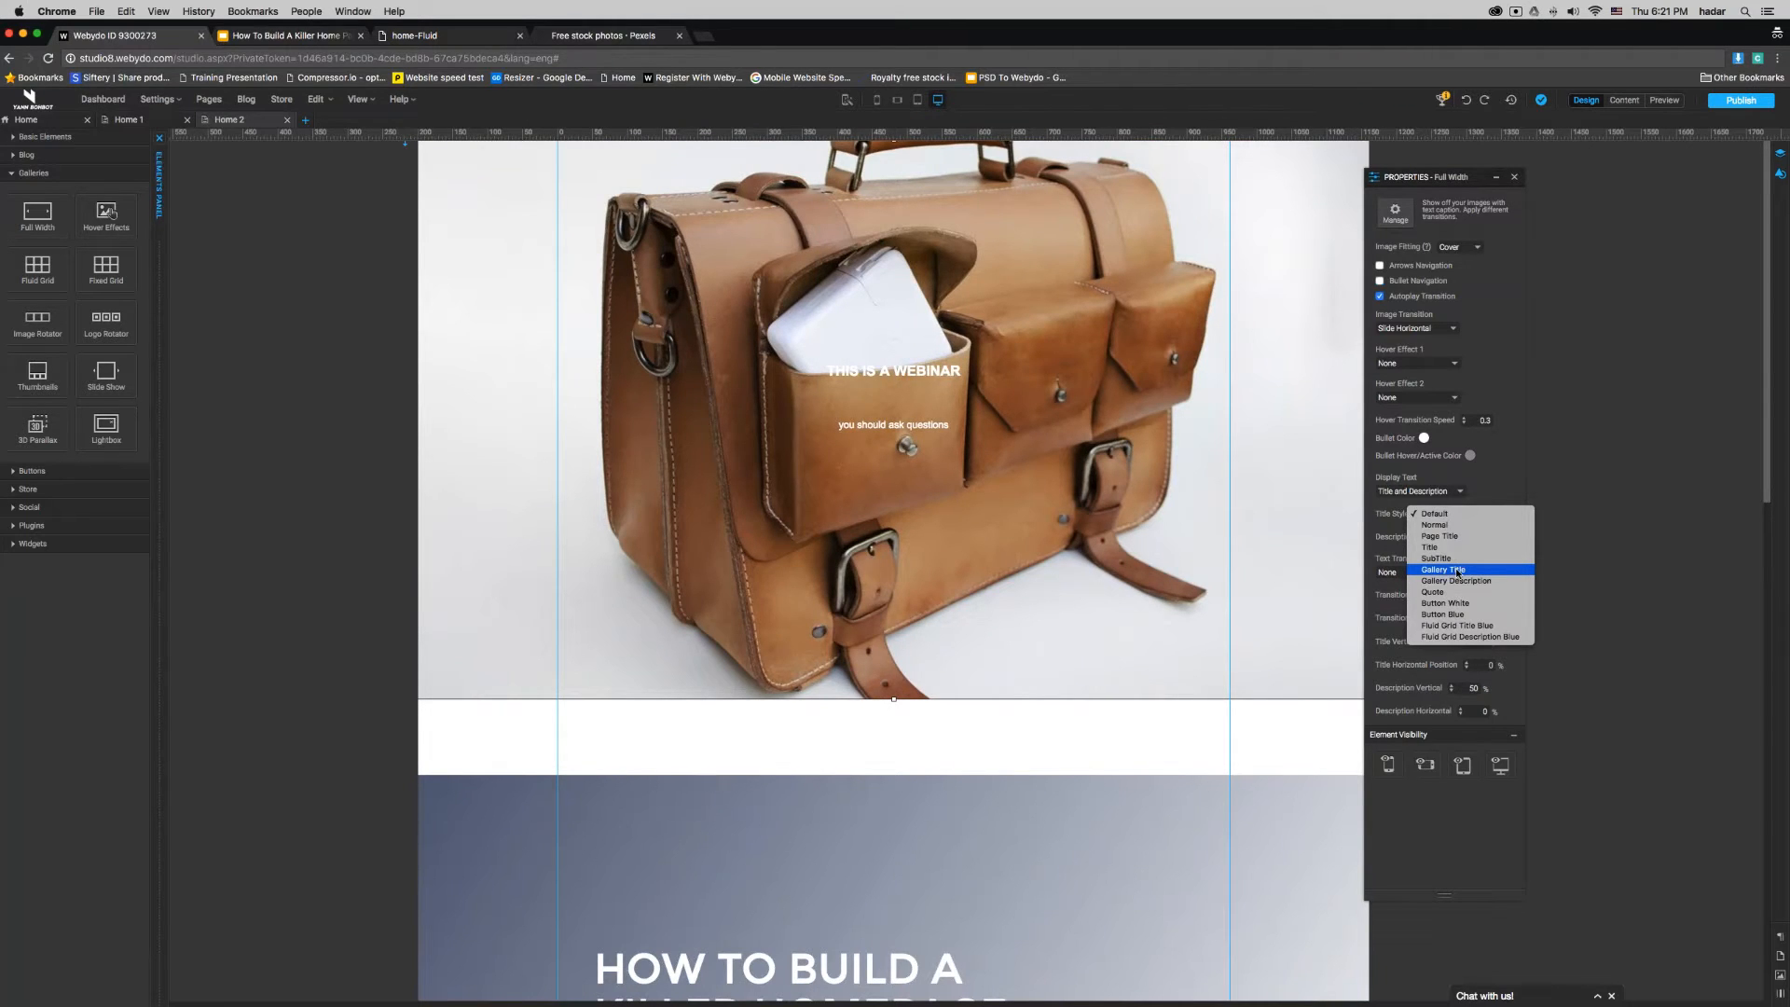
left_click(1453, 570)
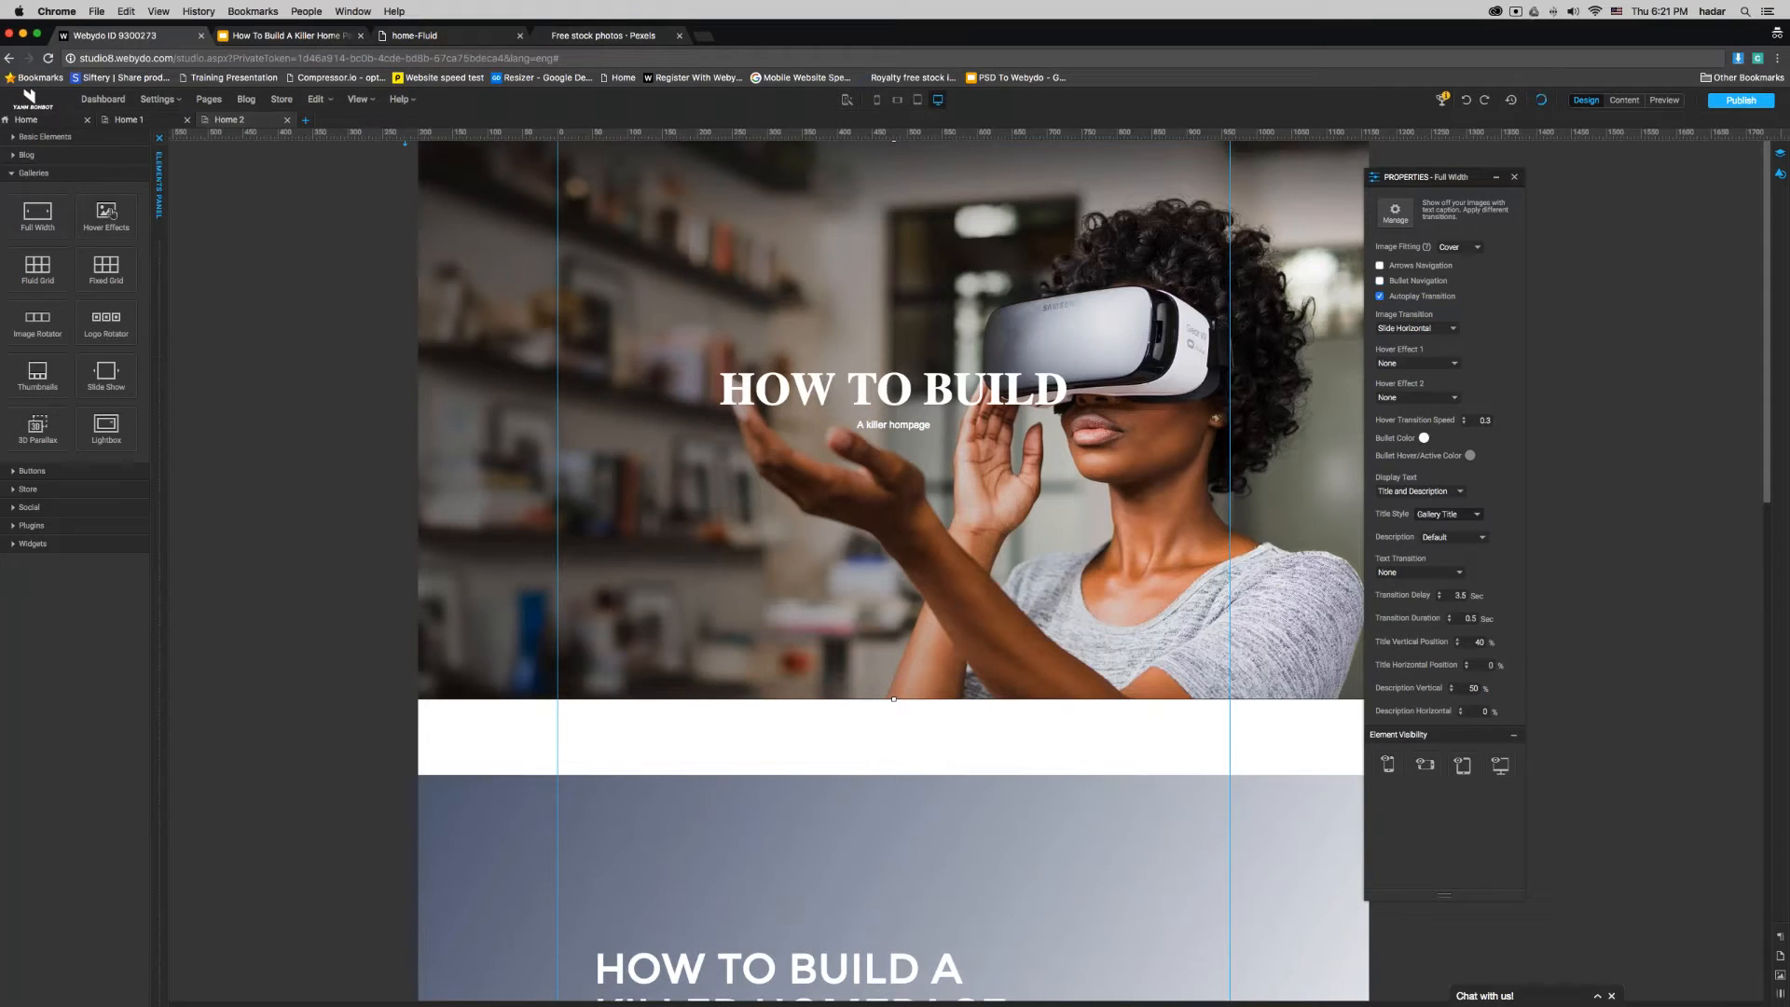
left_click(1453, 537)
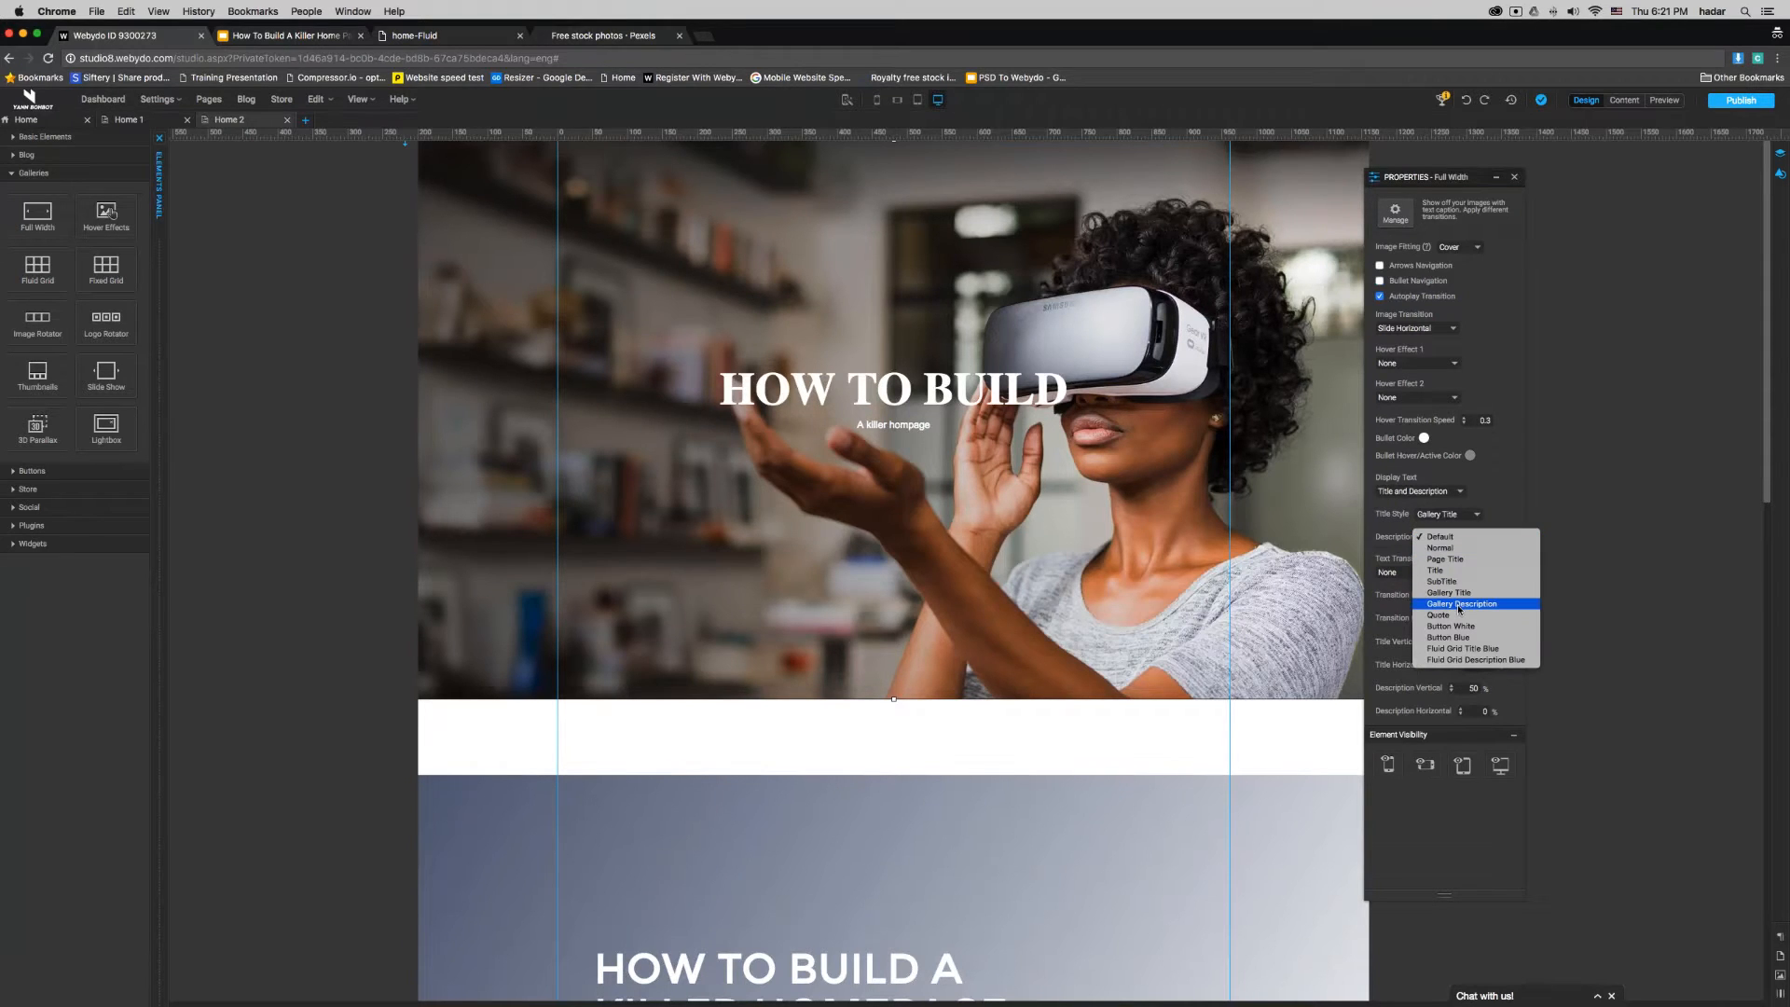
left_click(1461, 605)
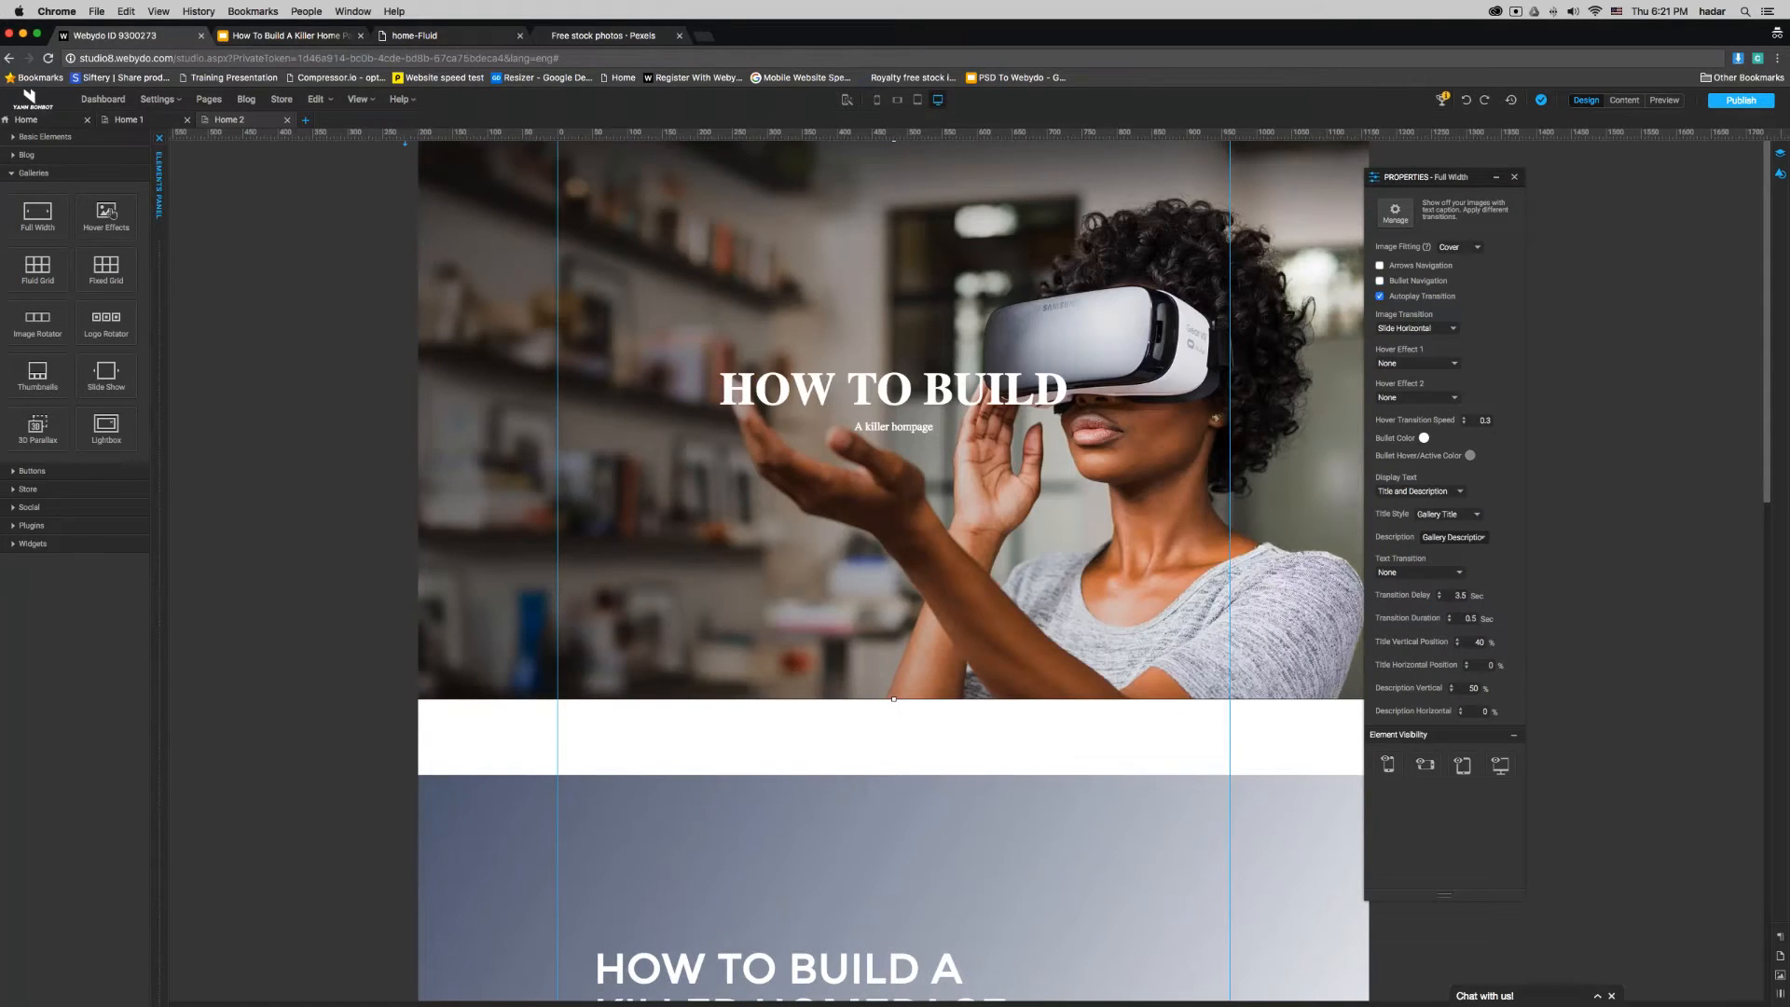
- Keep Gallery Description as the description style, publish the site, and check the full-width gallery on the live page
left_click(1464, 543)
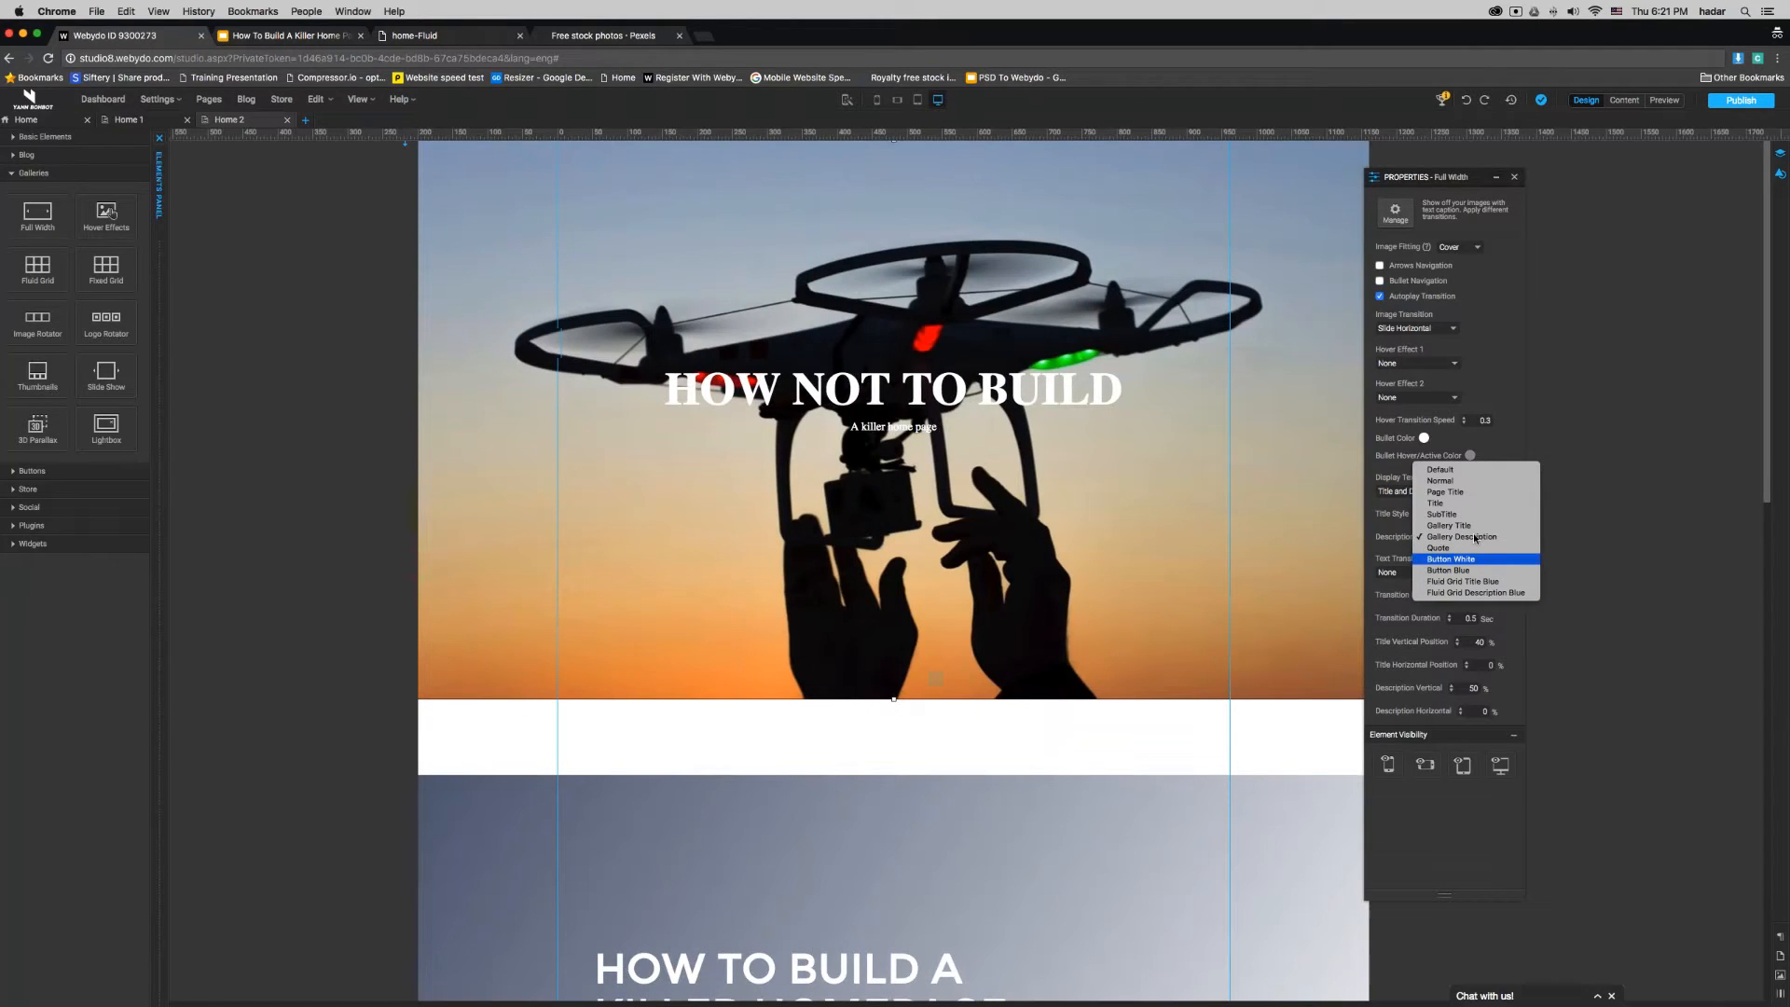
left_click(1475, 538)
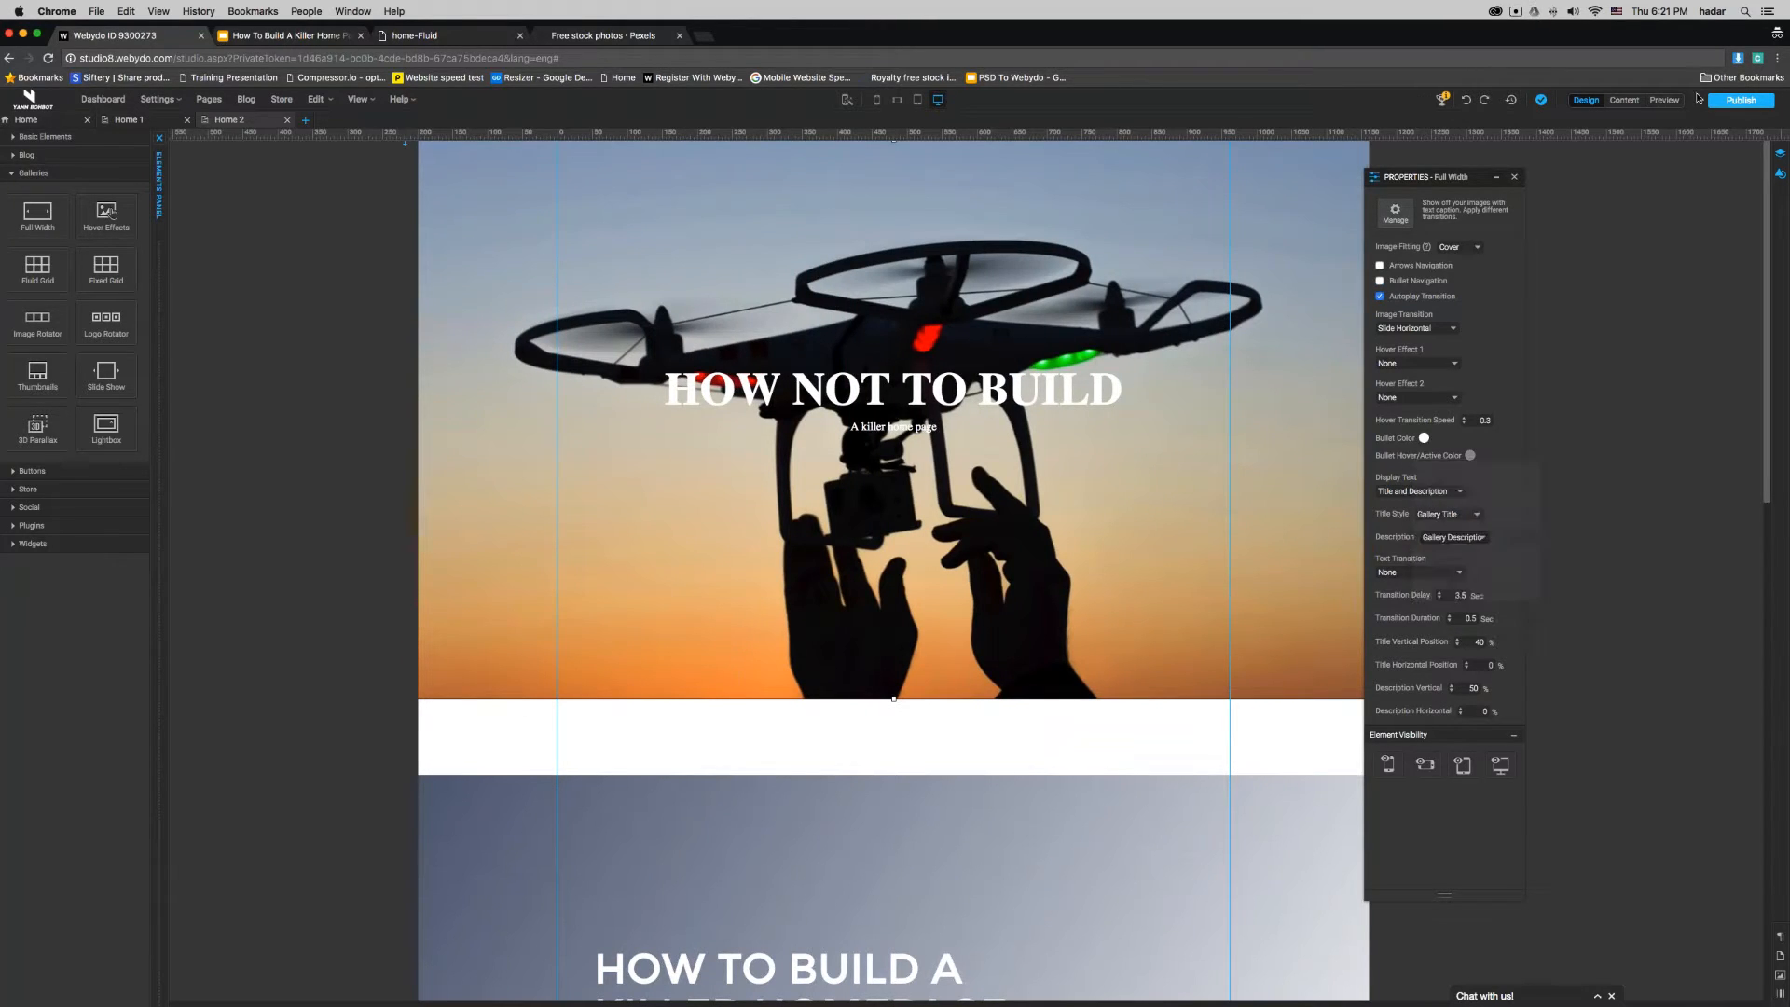
left_click(1678, 100)
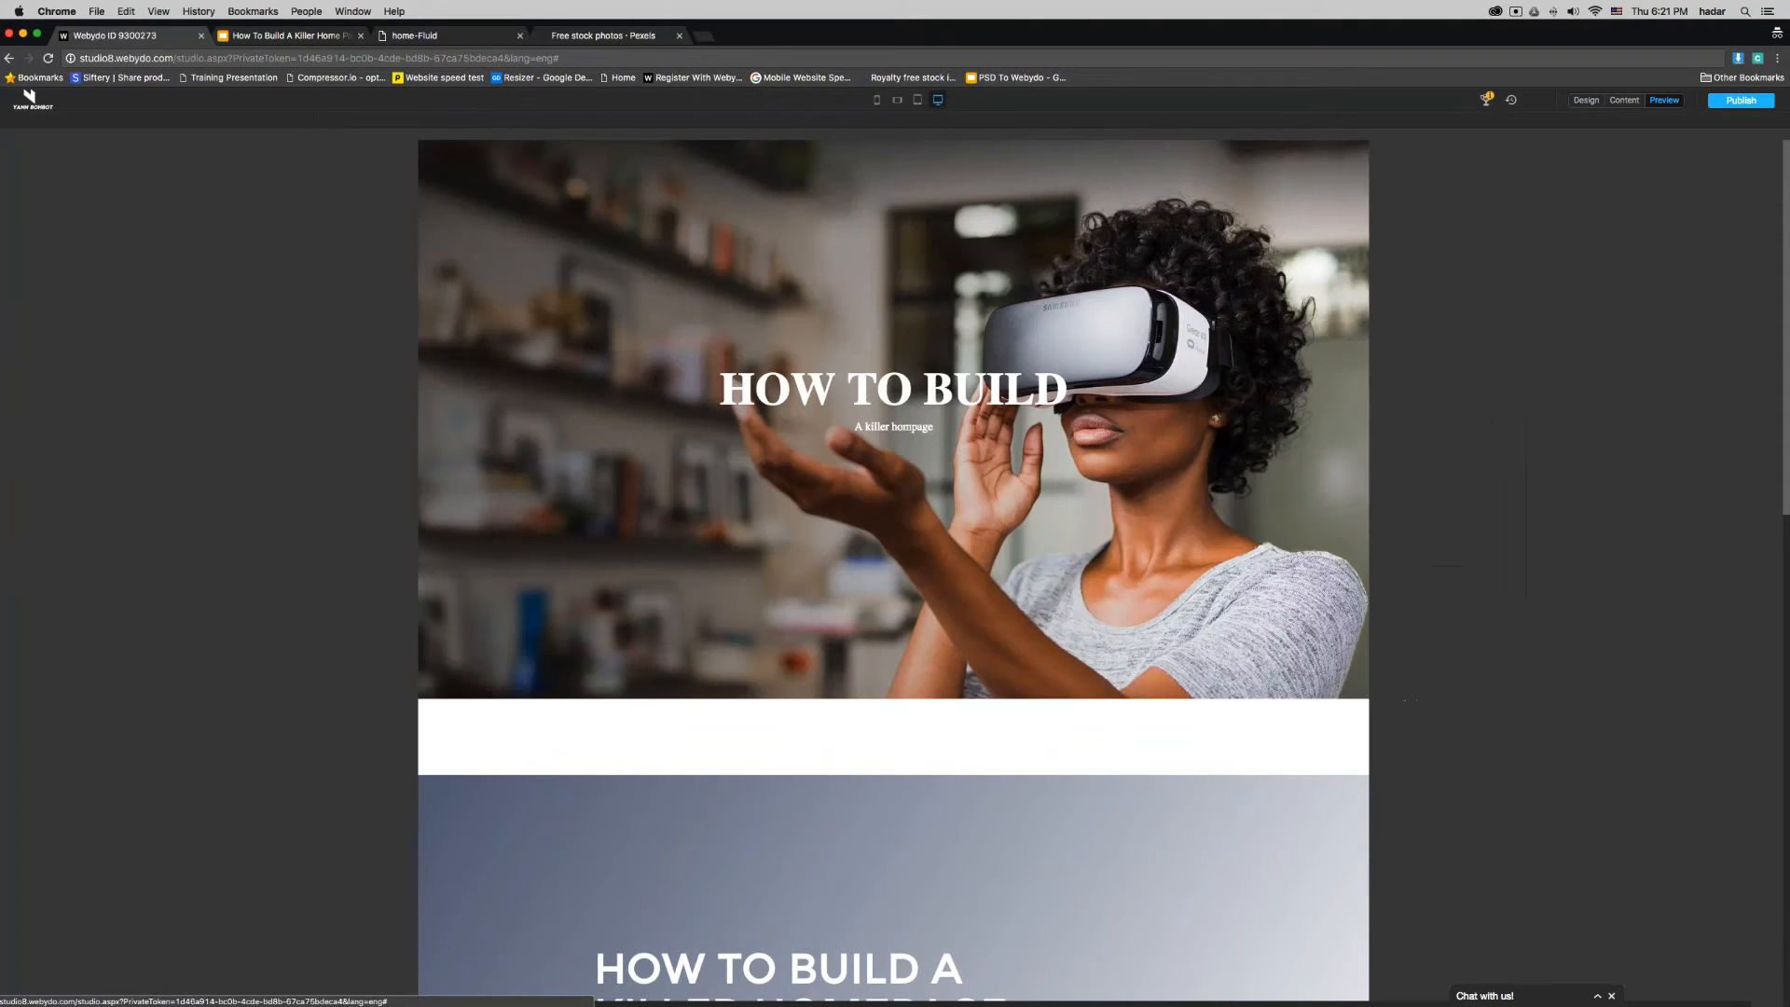
left_click(1741, 100)
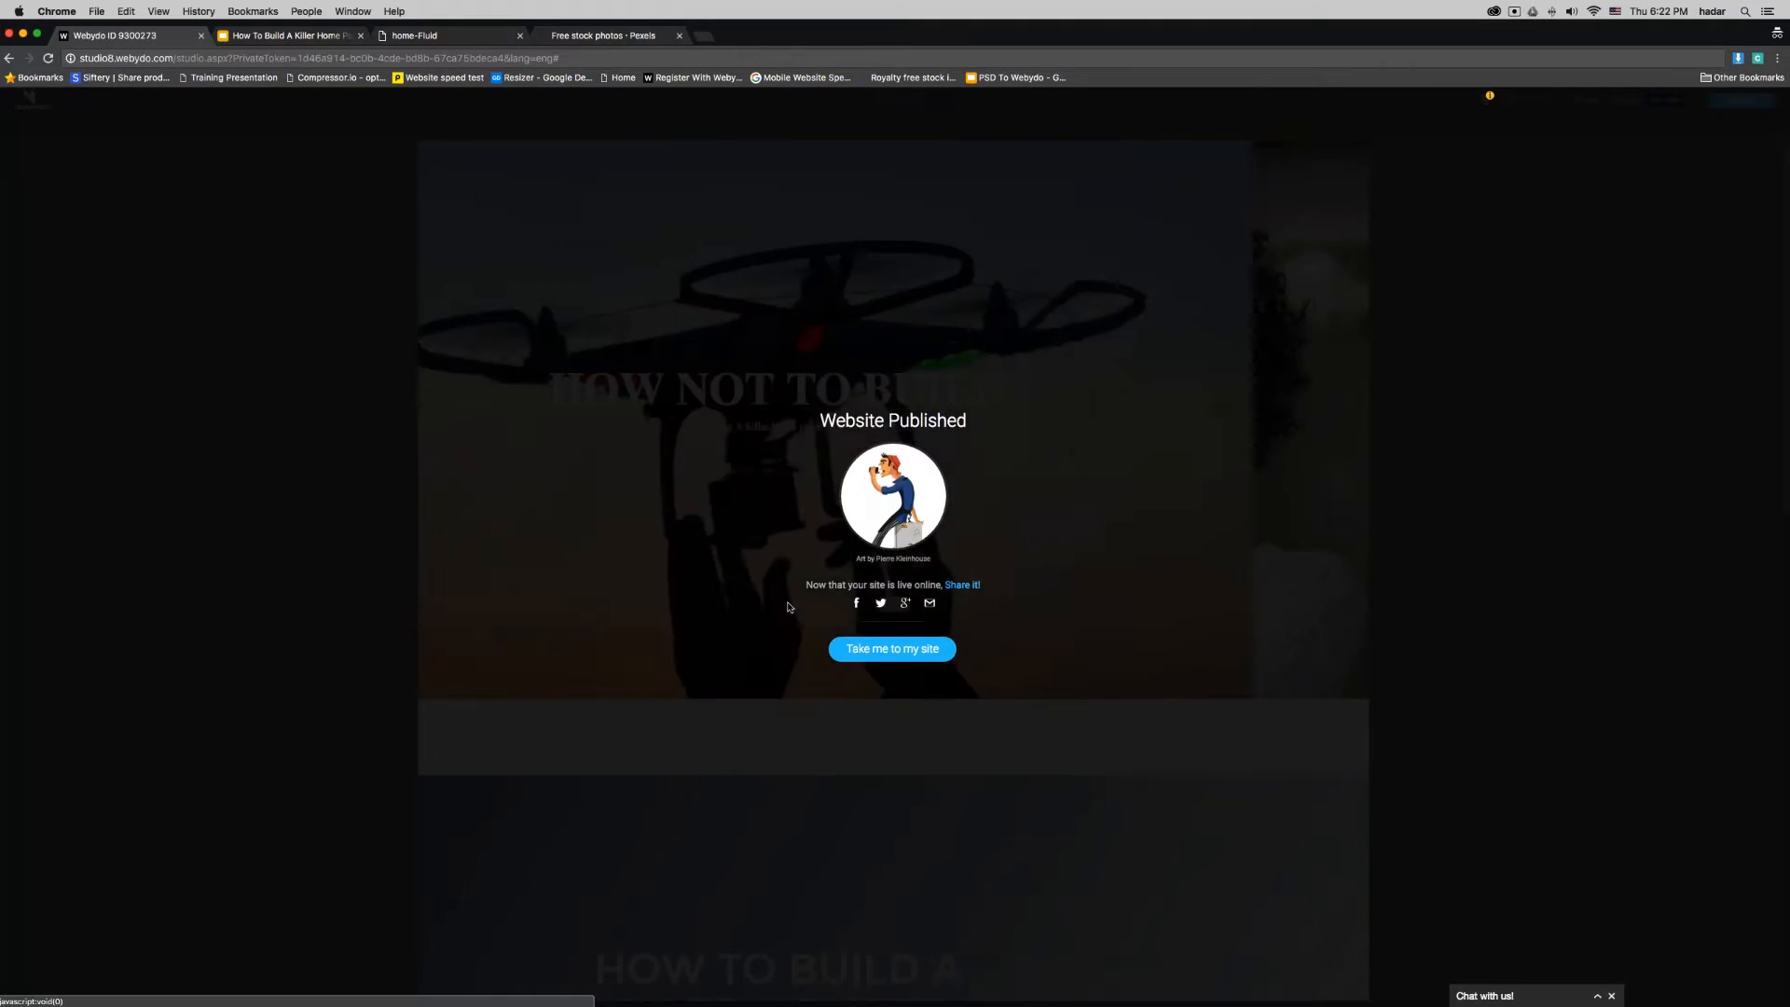
left_click(890, 652)
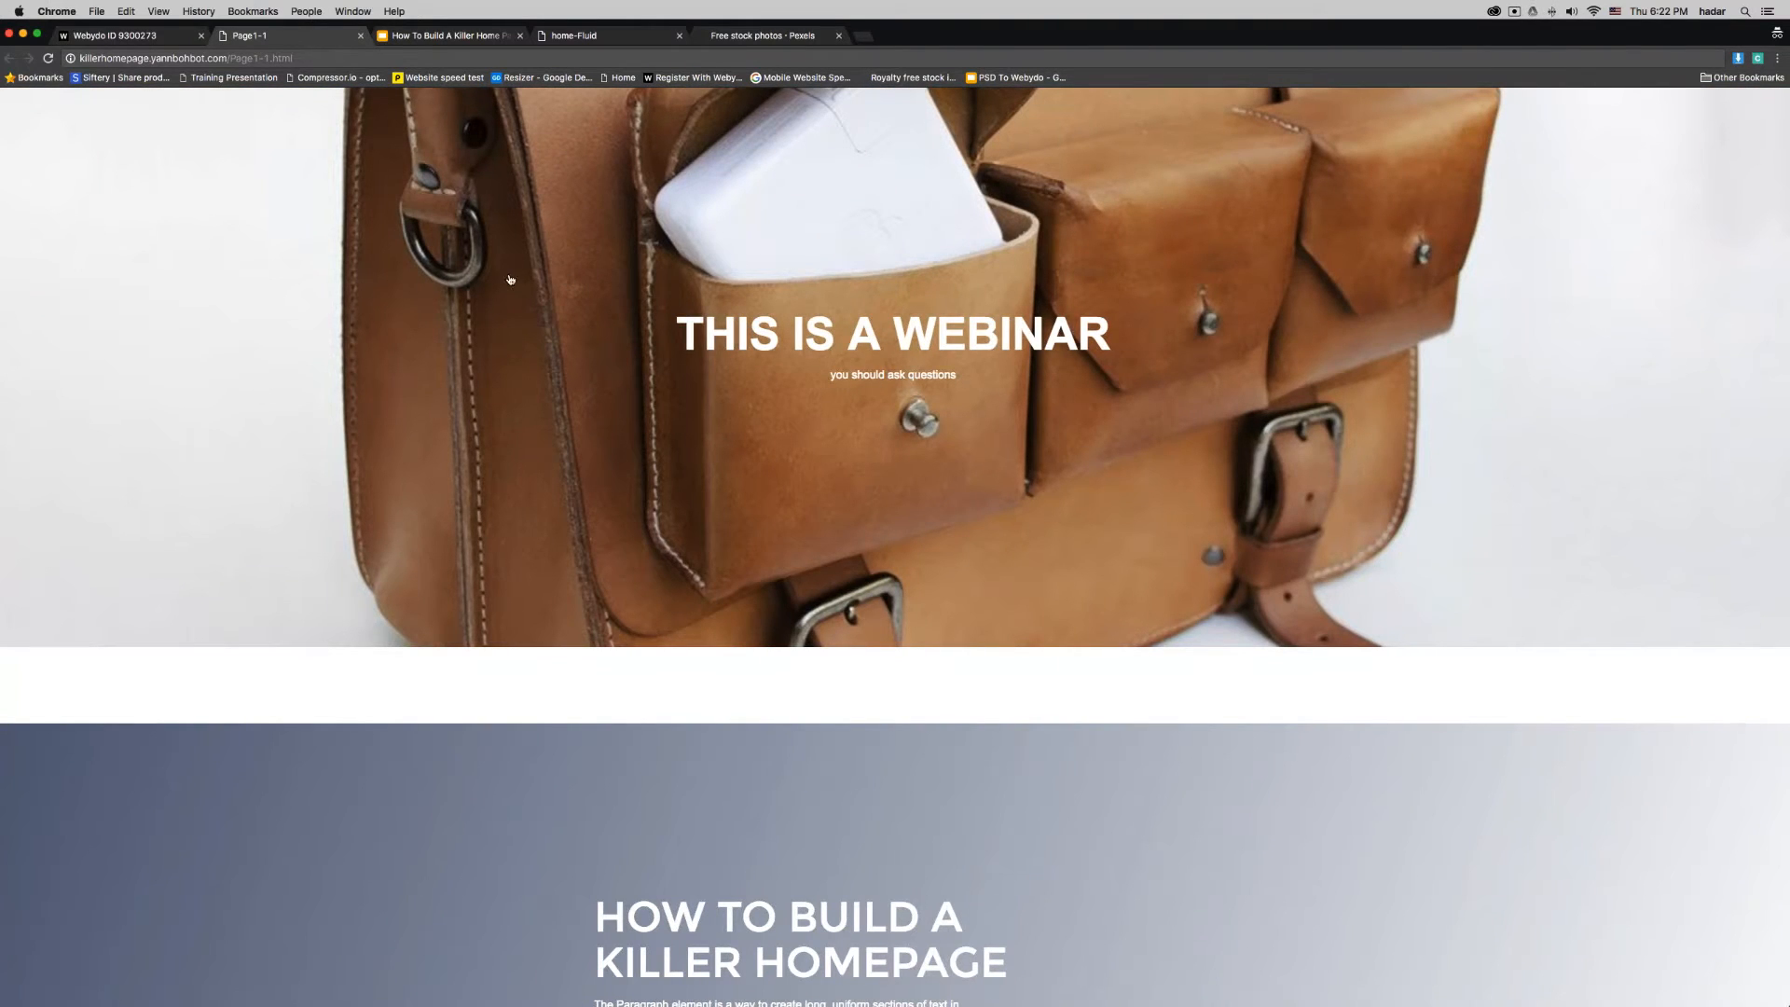
left_click_drag(464, 280, 1034, 289)
left_click(162, 42)
left_click(1070, 421)
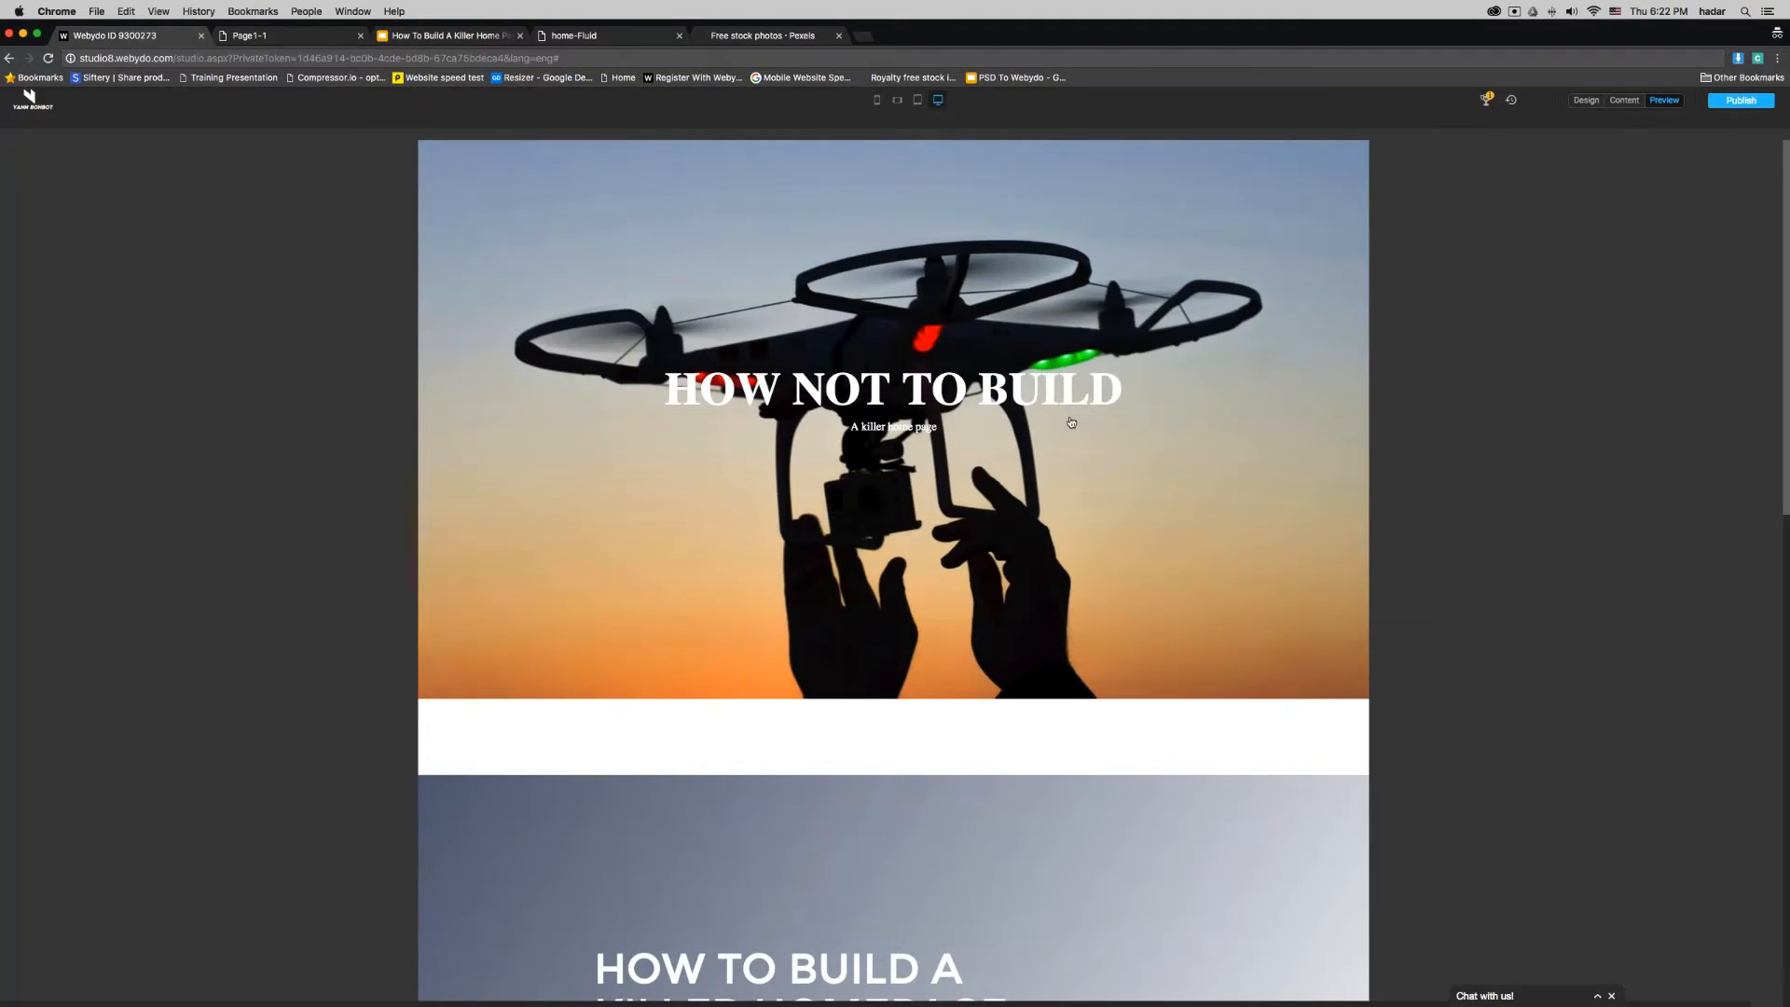
- Try Clip Vertical Top as the full-width gallery's text transition, and settle on Move Vertical
left_click(1585, 100)
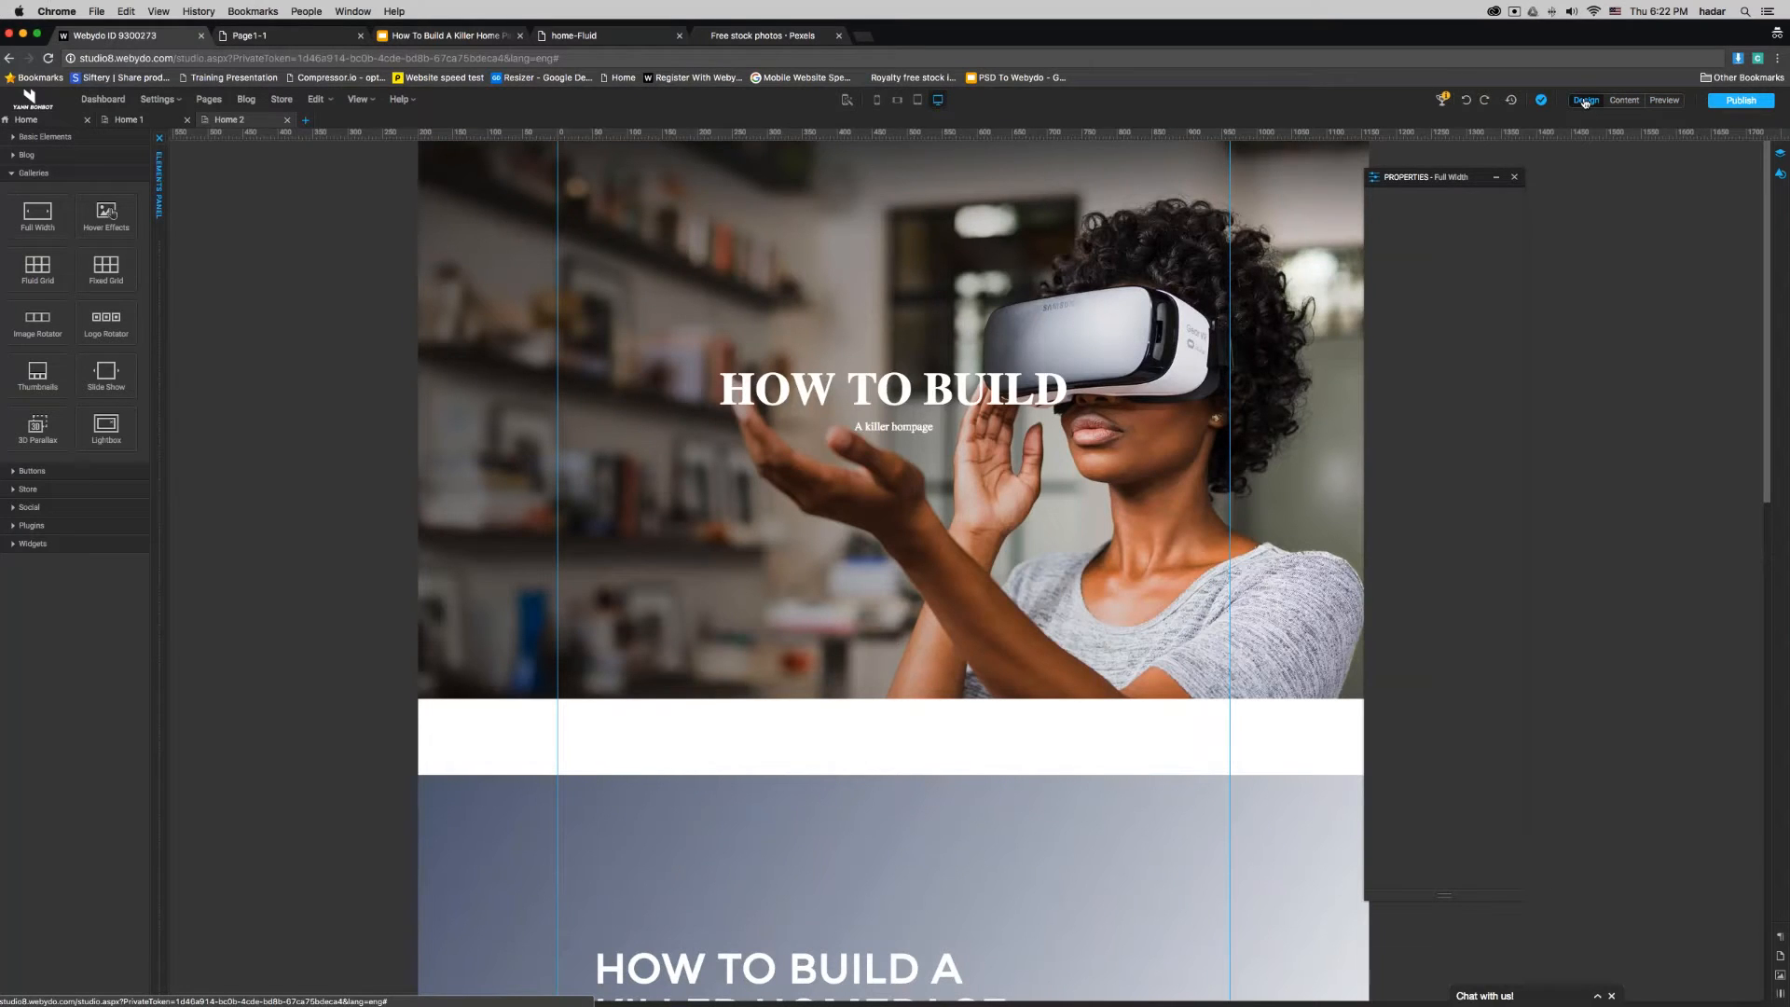
left_click(1014, 326)
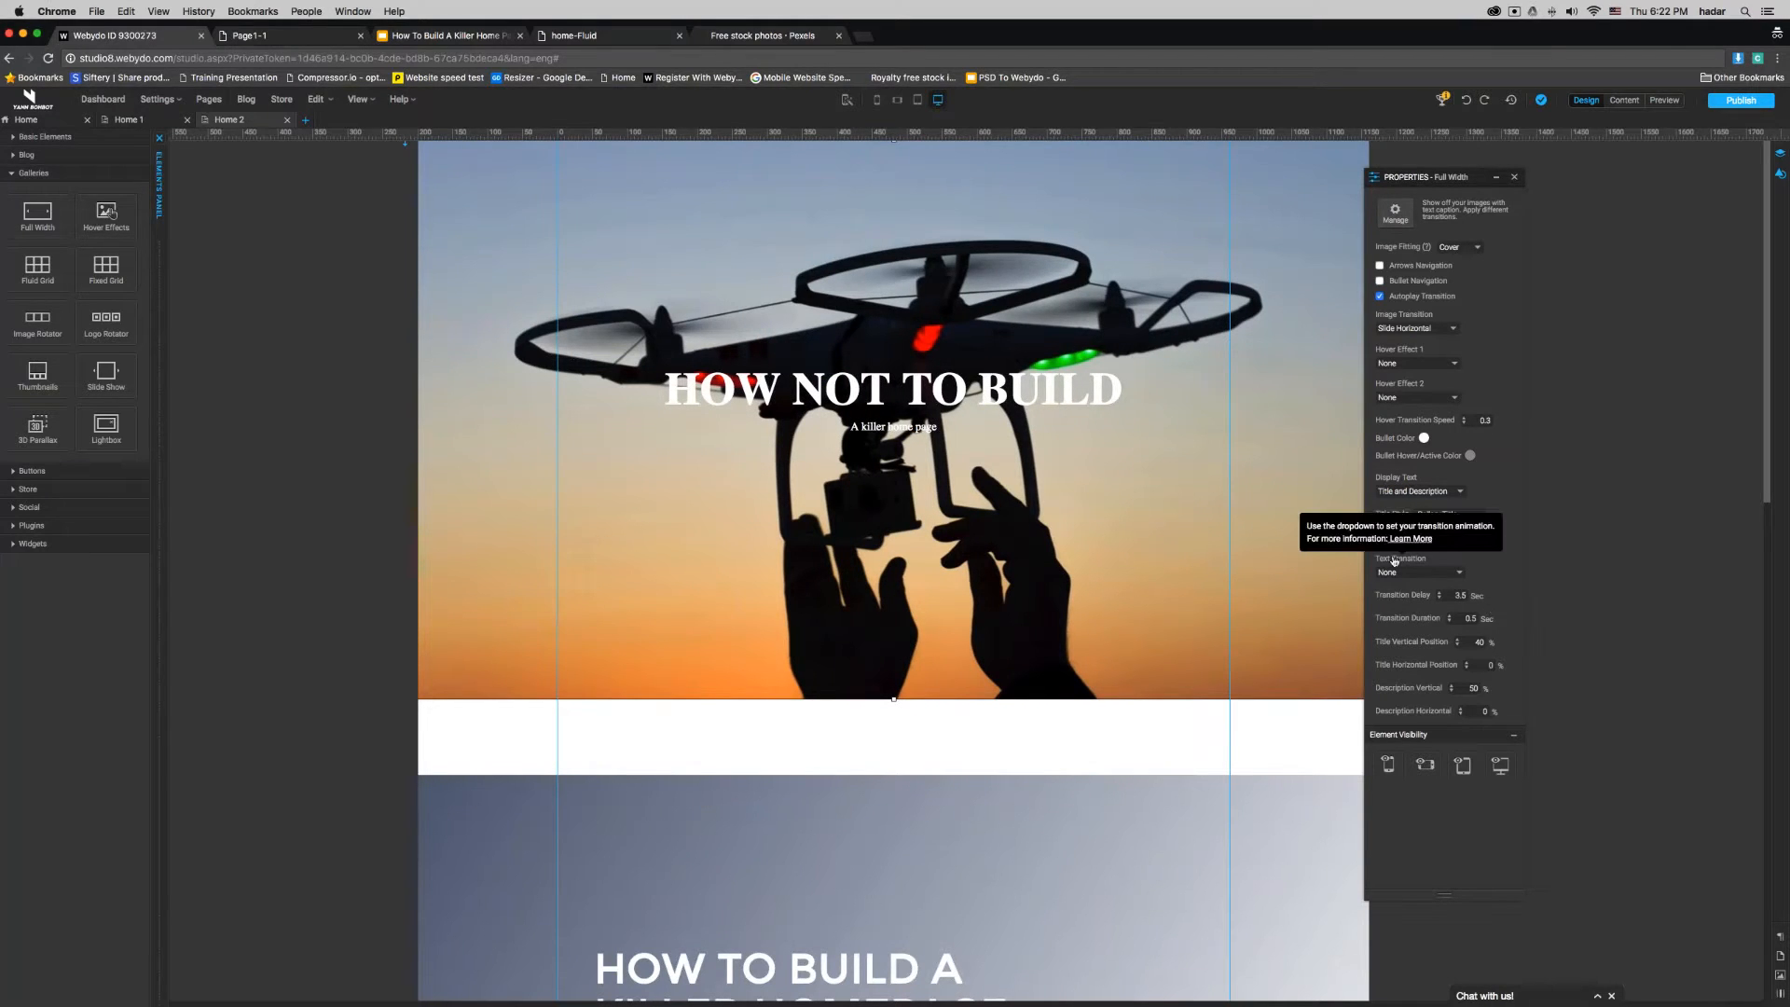
left_click(1455, 574)
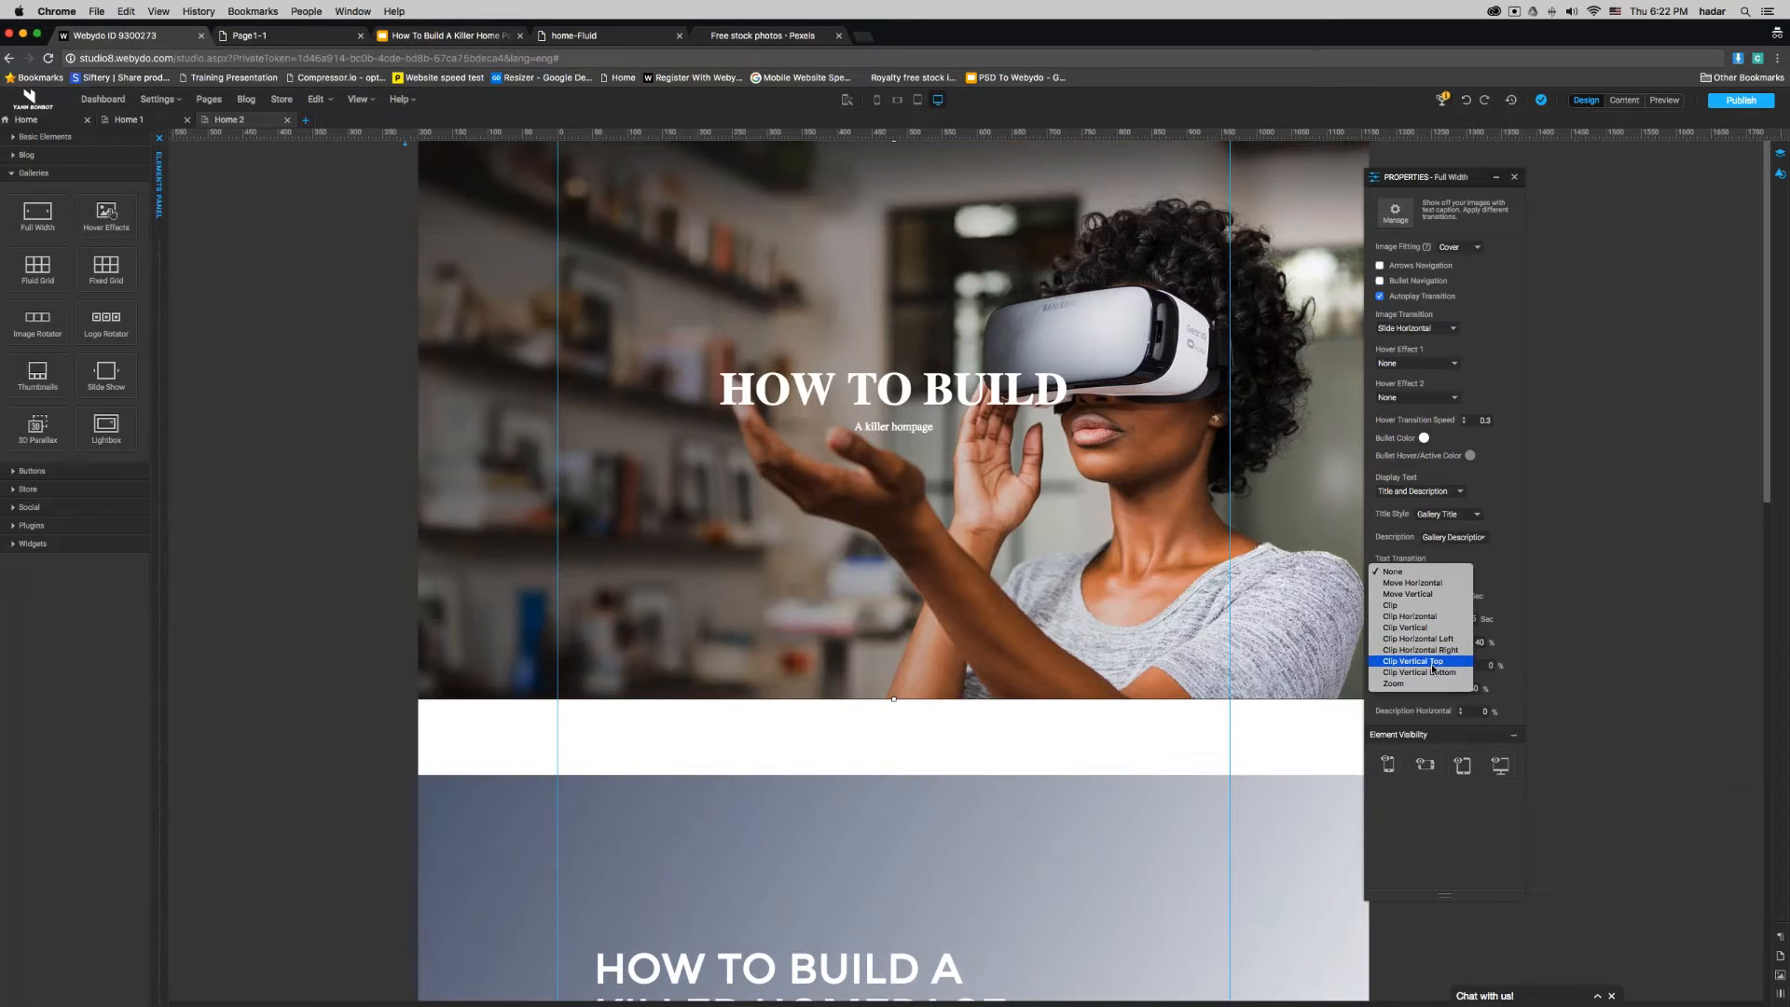
left_click(1432, 662)
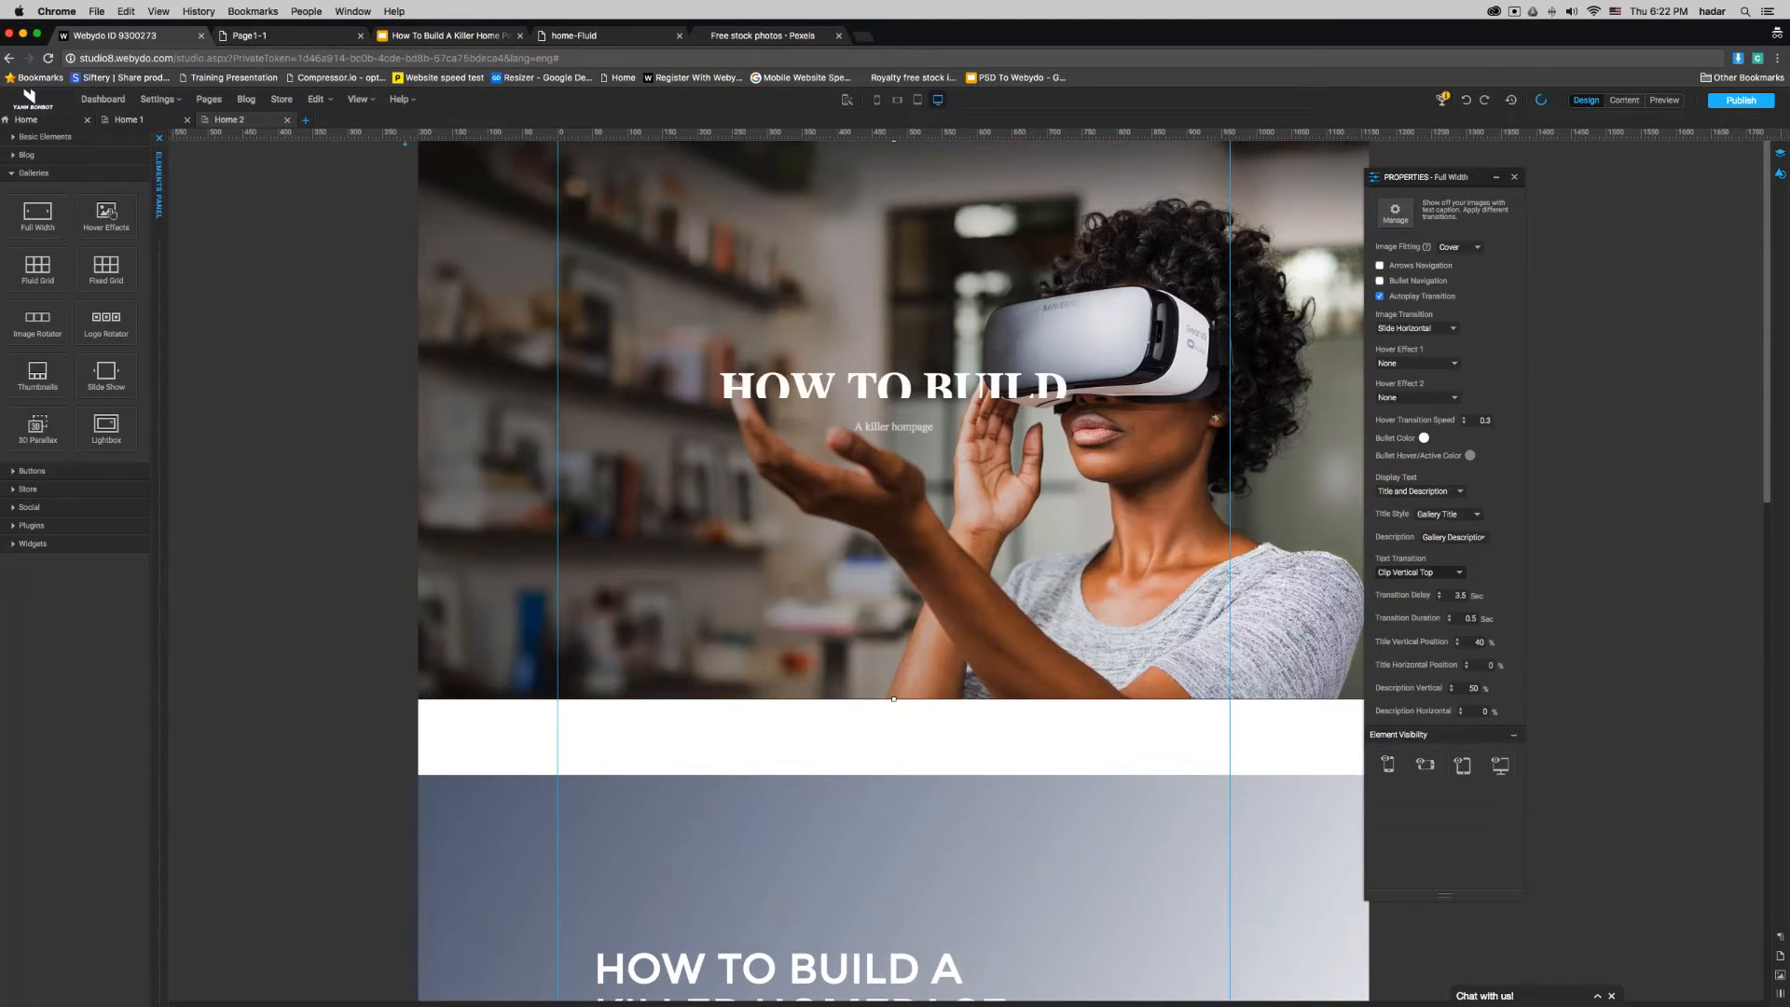
left_click(1418, 572)
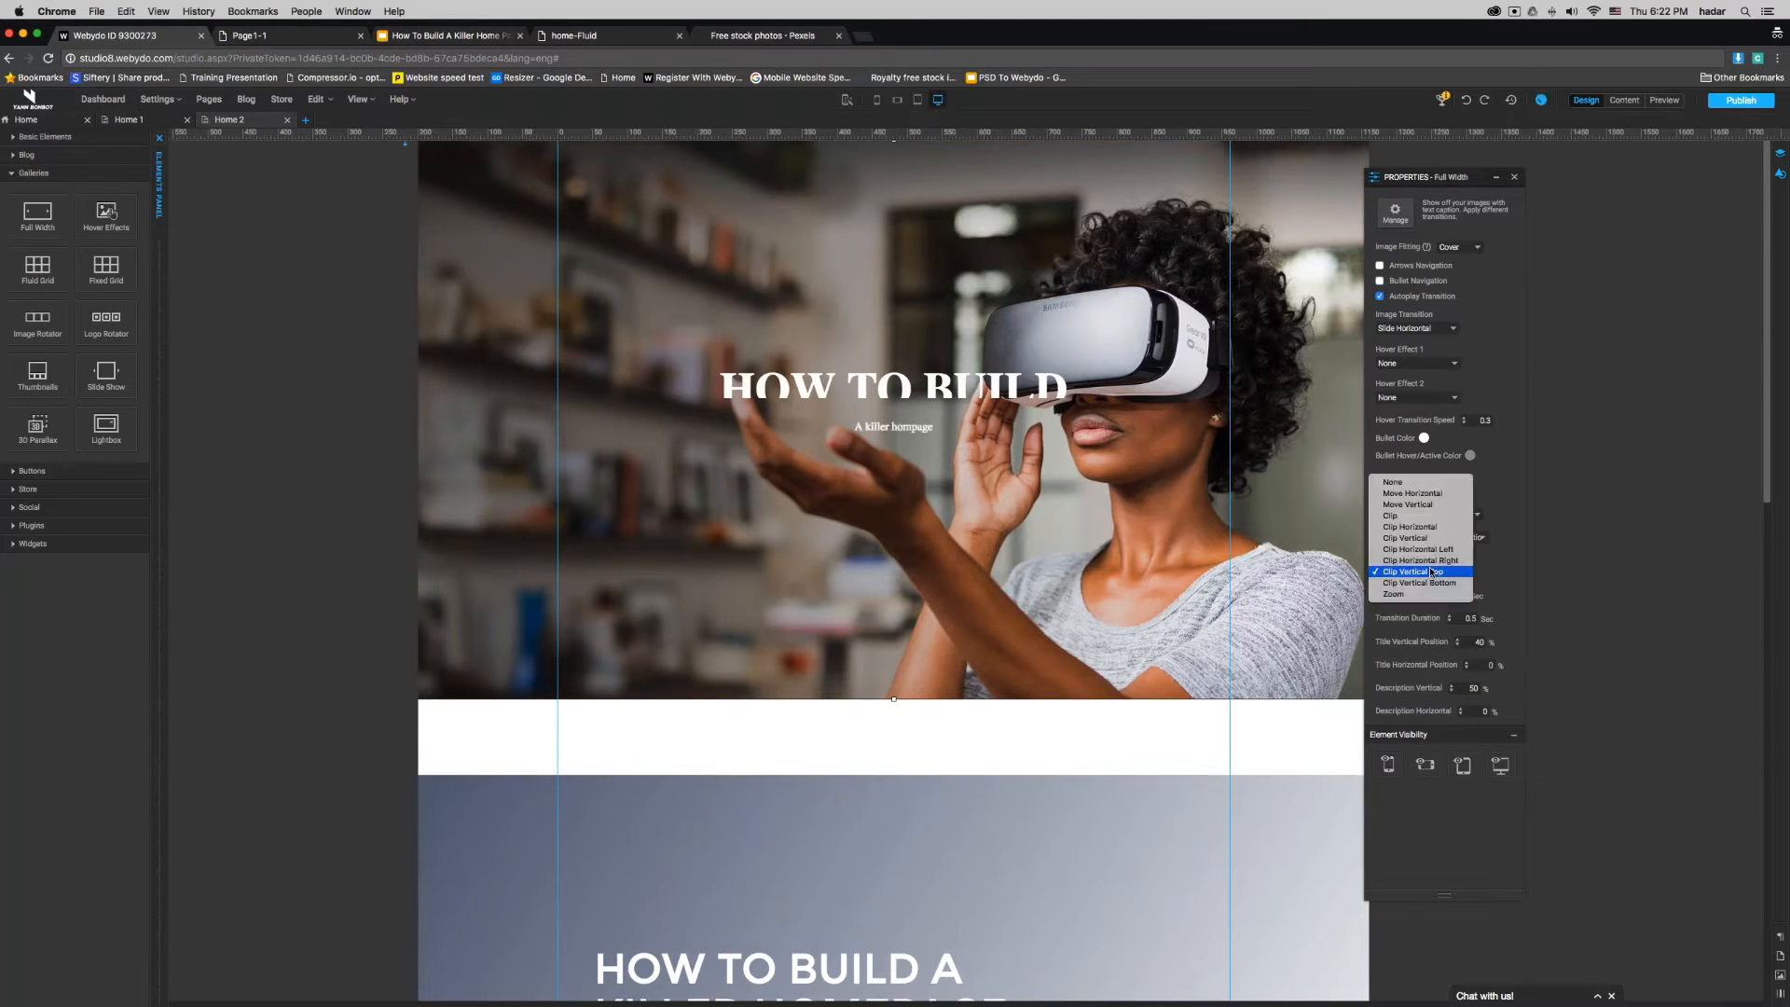
left_click(1425, 506)
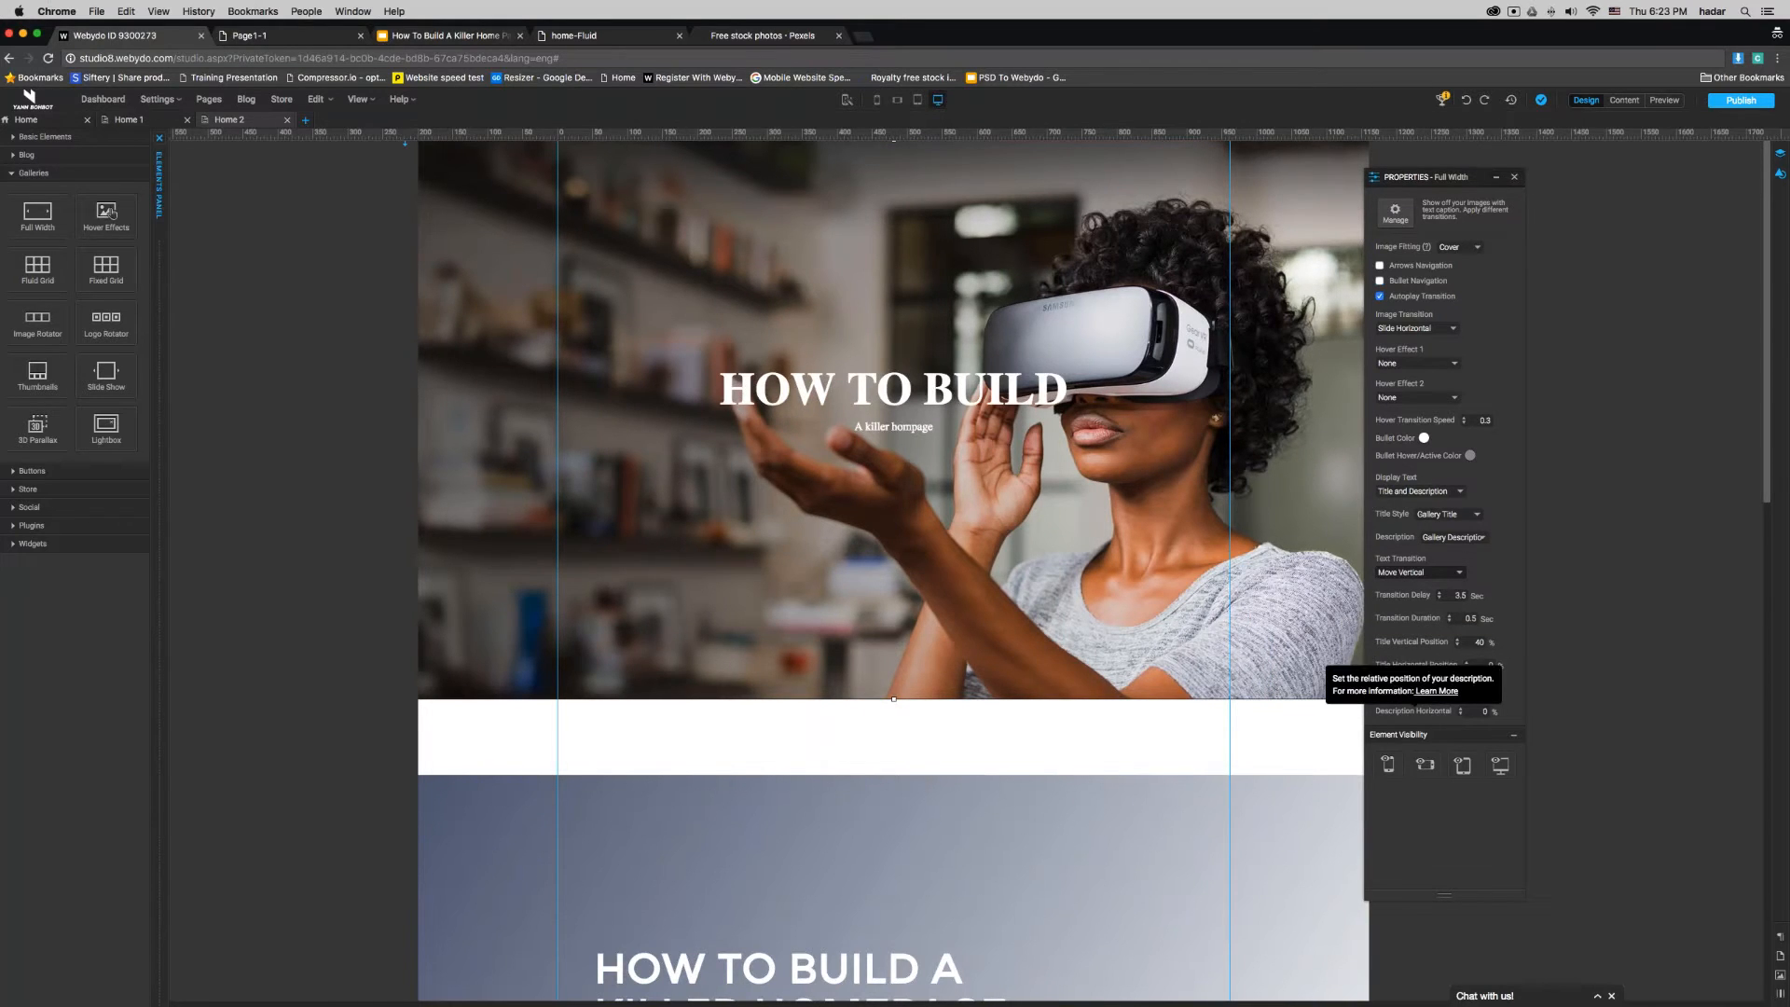
- Try caption positions of 90% and 80%, and settle on a title vertical position of 10% and a description vertical position of 20%
left_click_drag(1474, 642, 1548, 643)
type("90")
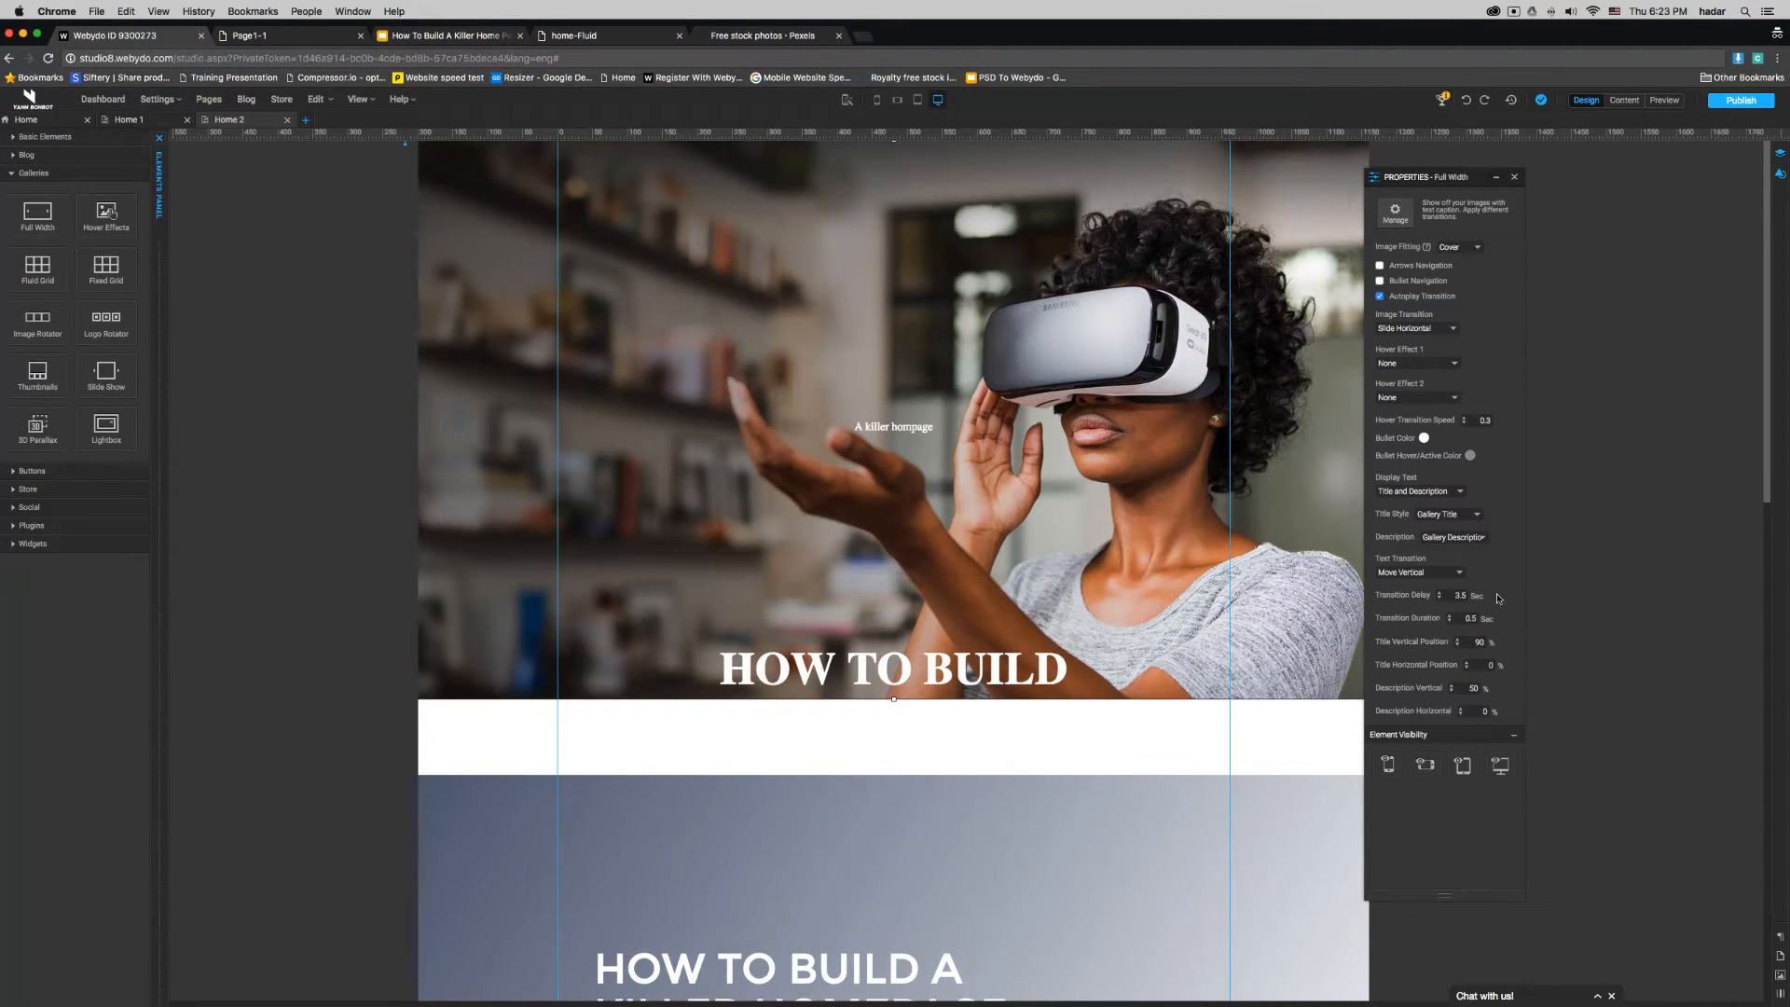
left_click_drag(1474, 643, 1494, 643)
type("10")
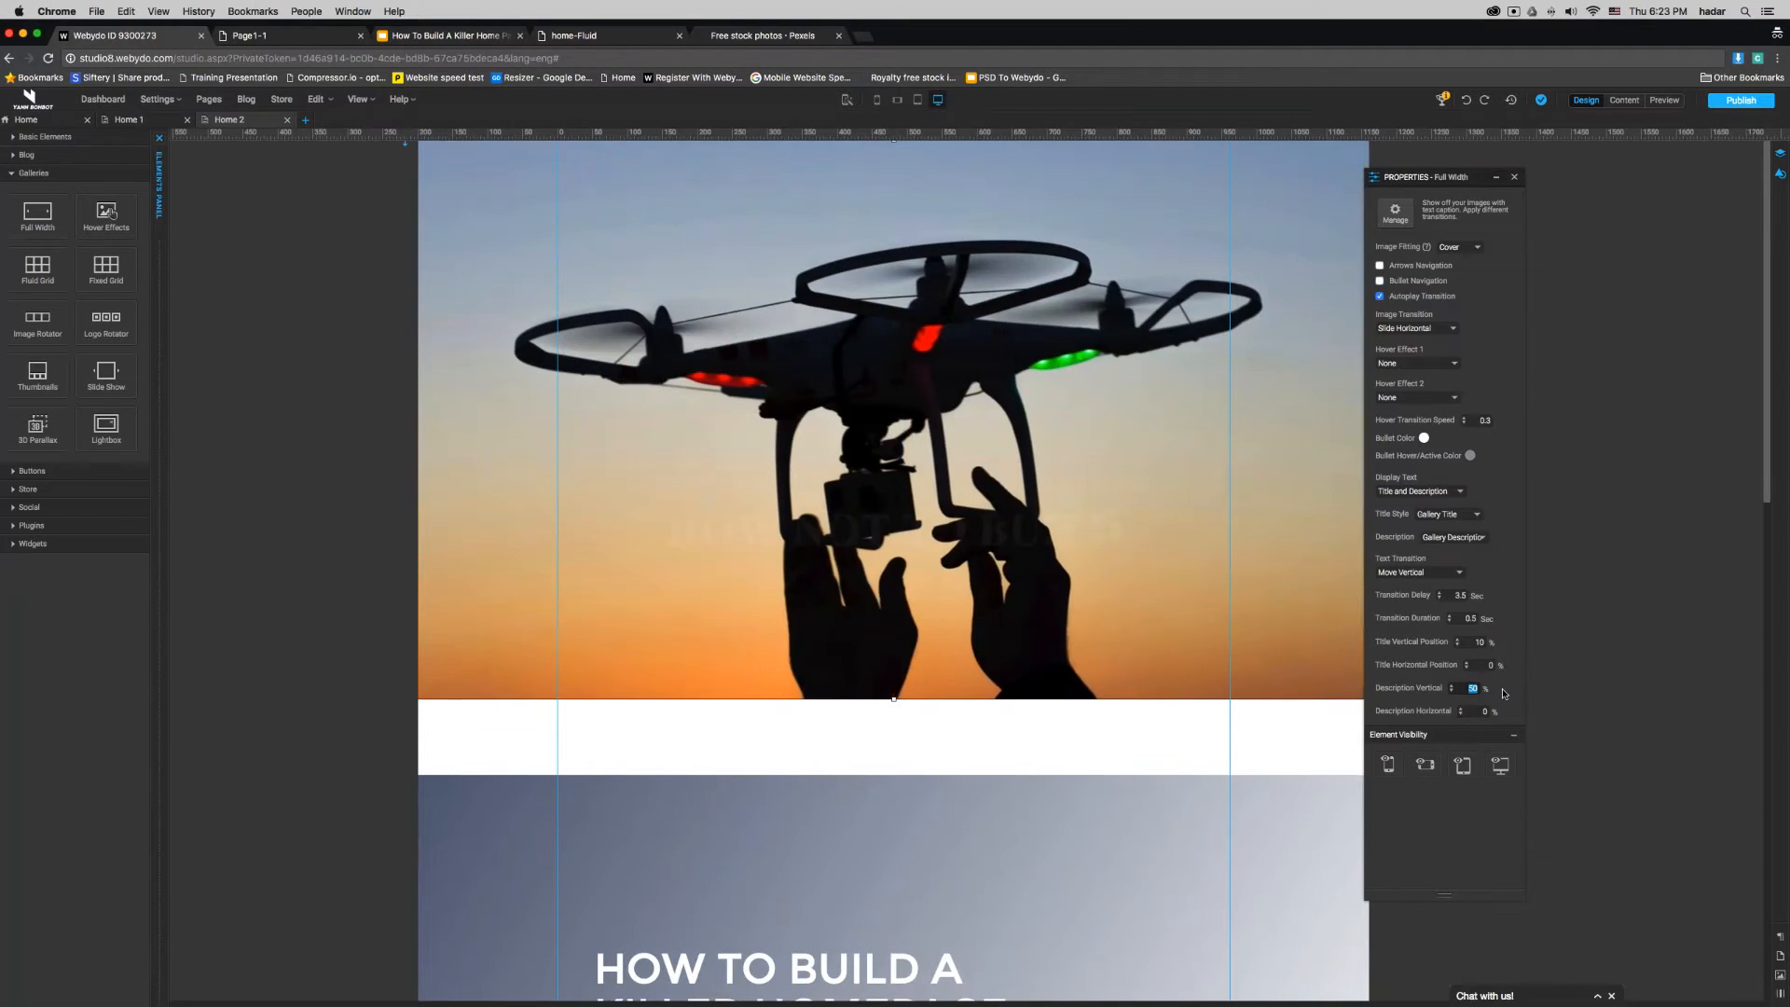
type("80")
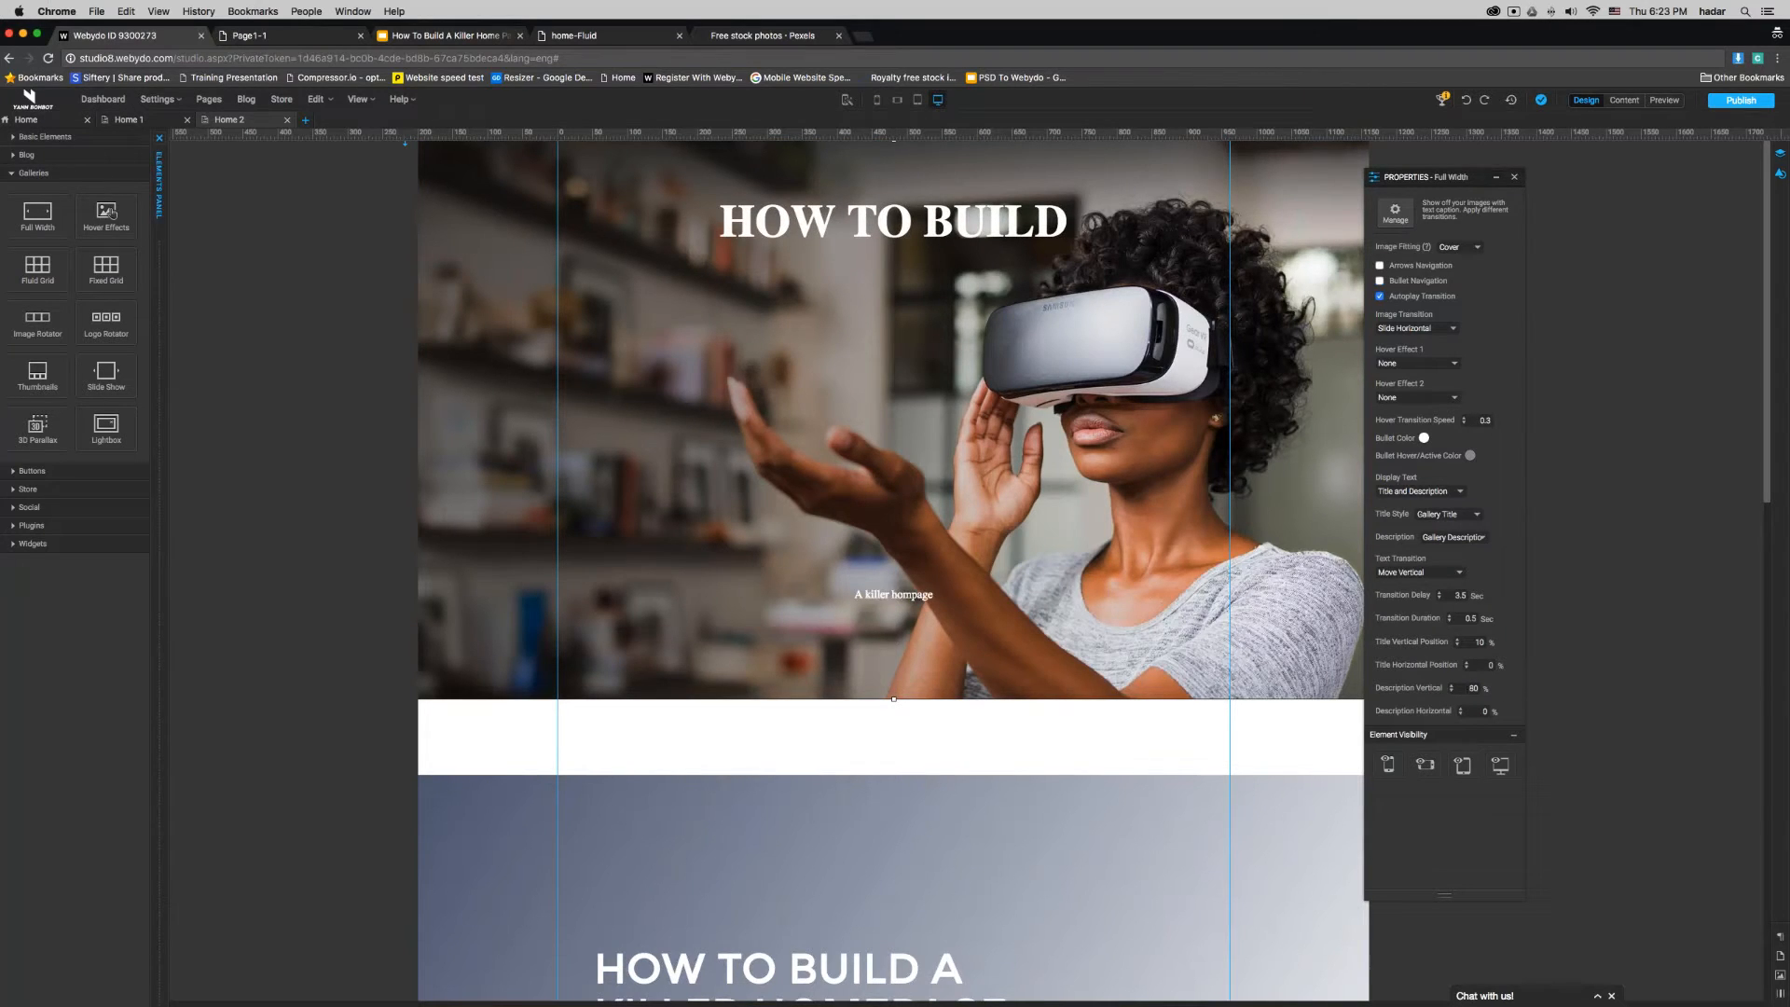
type("20")
- Set the full-width gallery's display text to None
left_click(1445, 492)
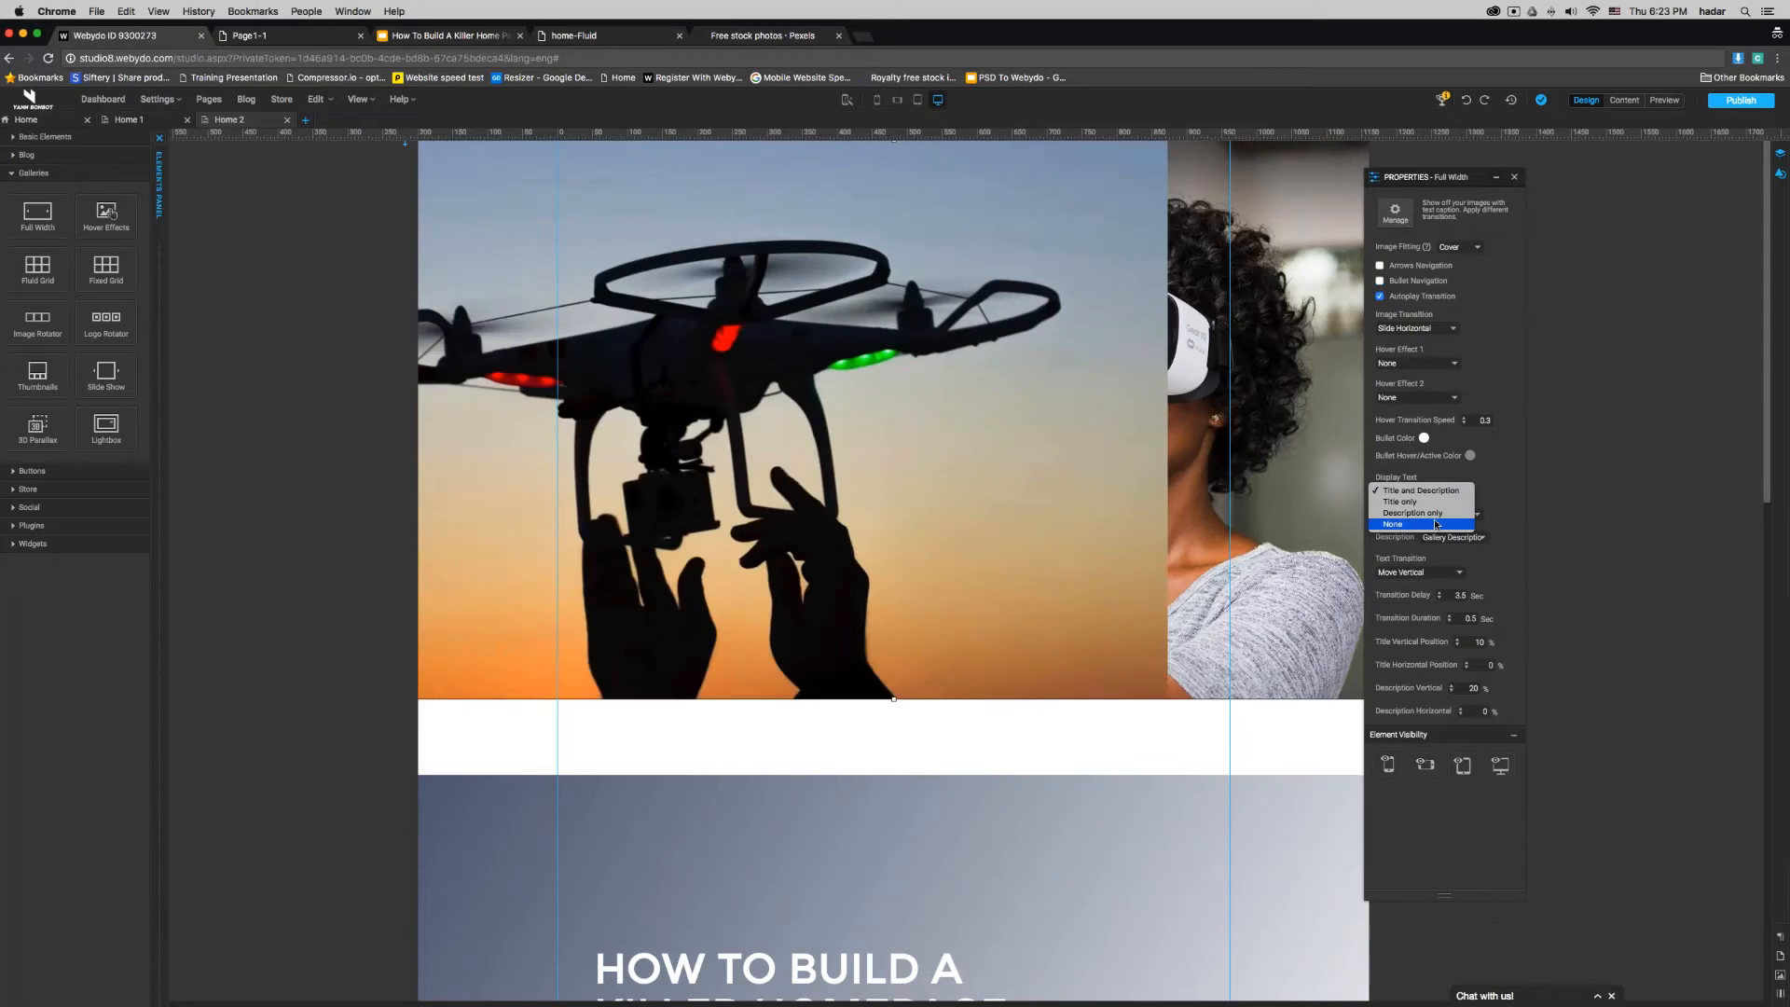
left_click(1429, 525)
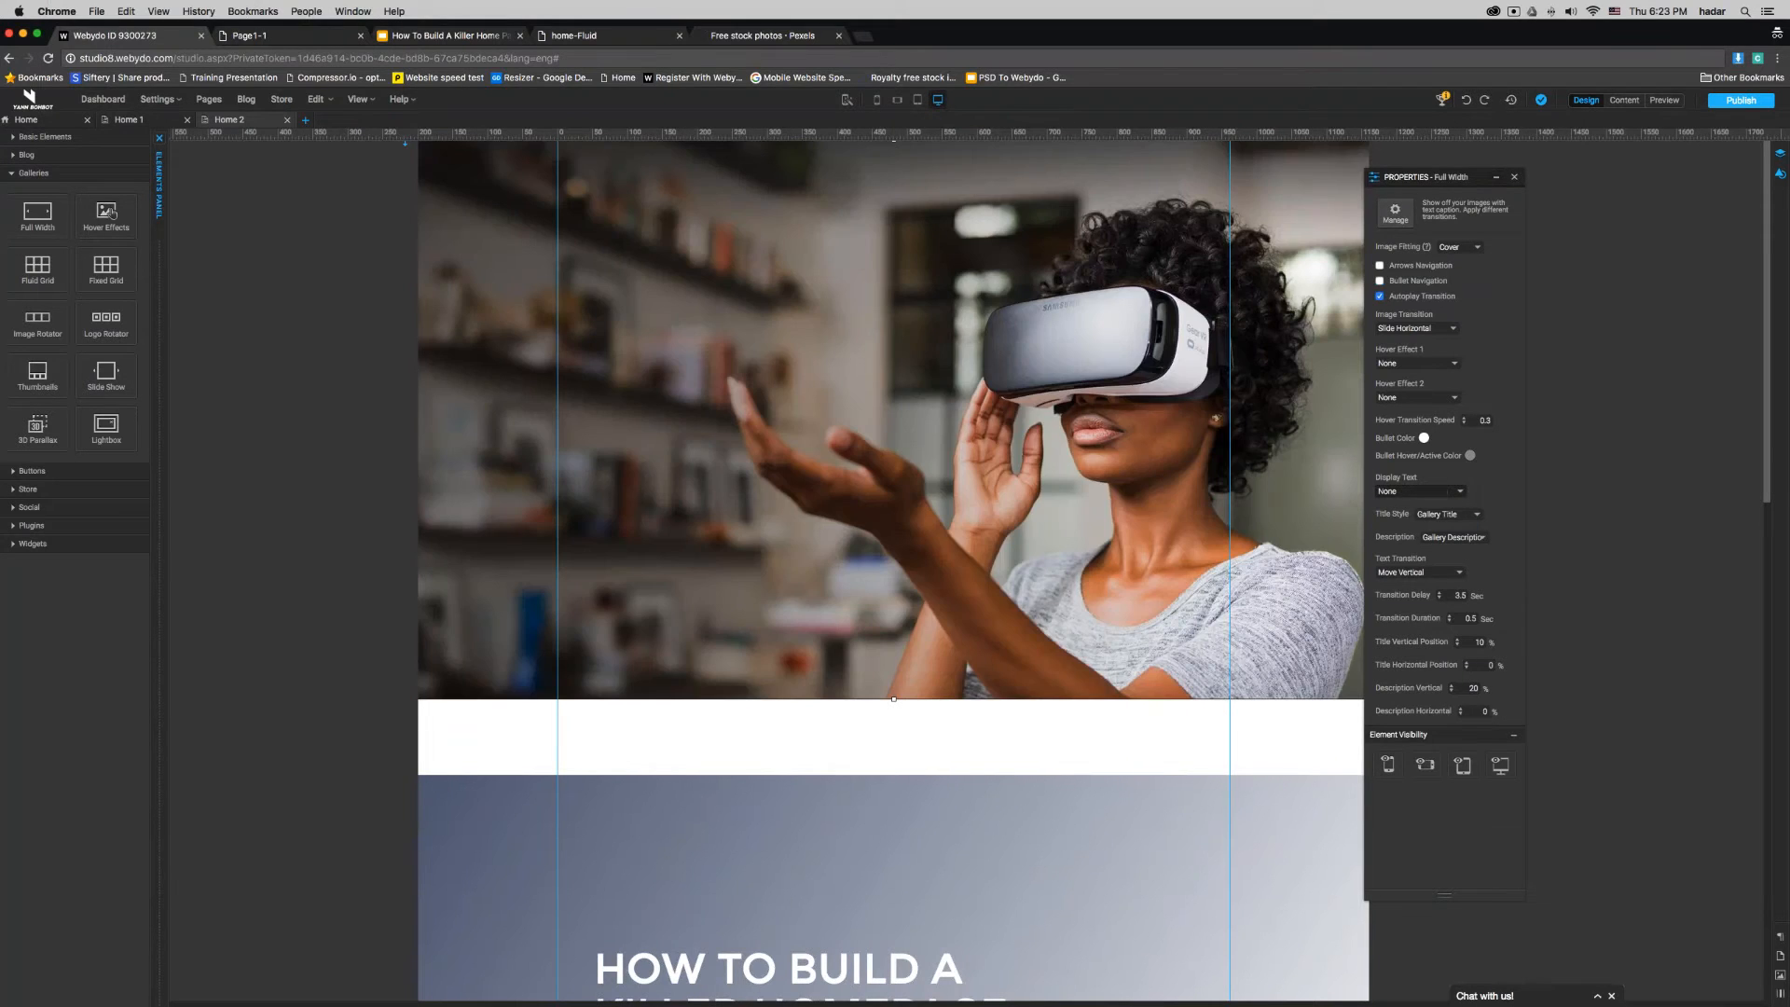
- Move the gradient shape with its heading and paragraph up over the full-width gallery
left_click(1171, 887)
scroll(816, 688, "down", 3)
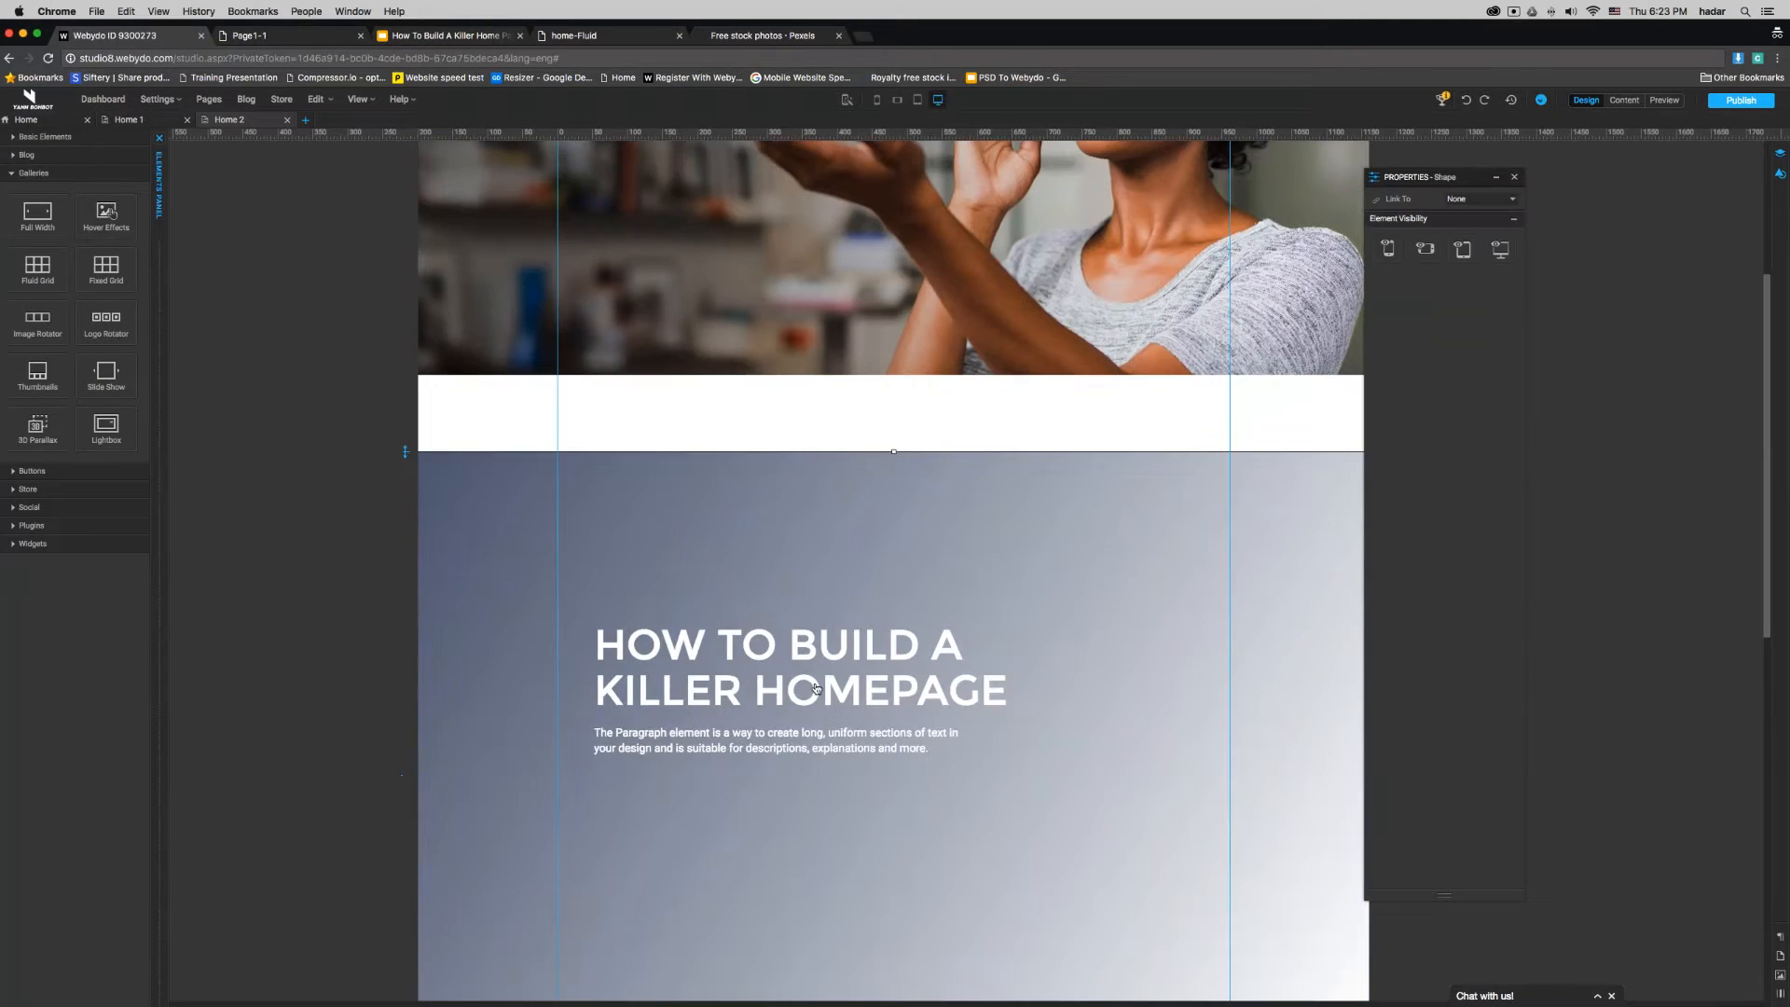
left_click(816, 688)
left_click(816, 741, "shift")
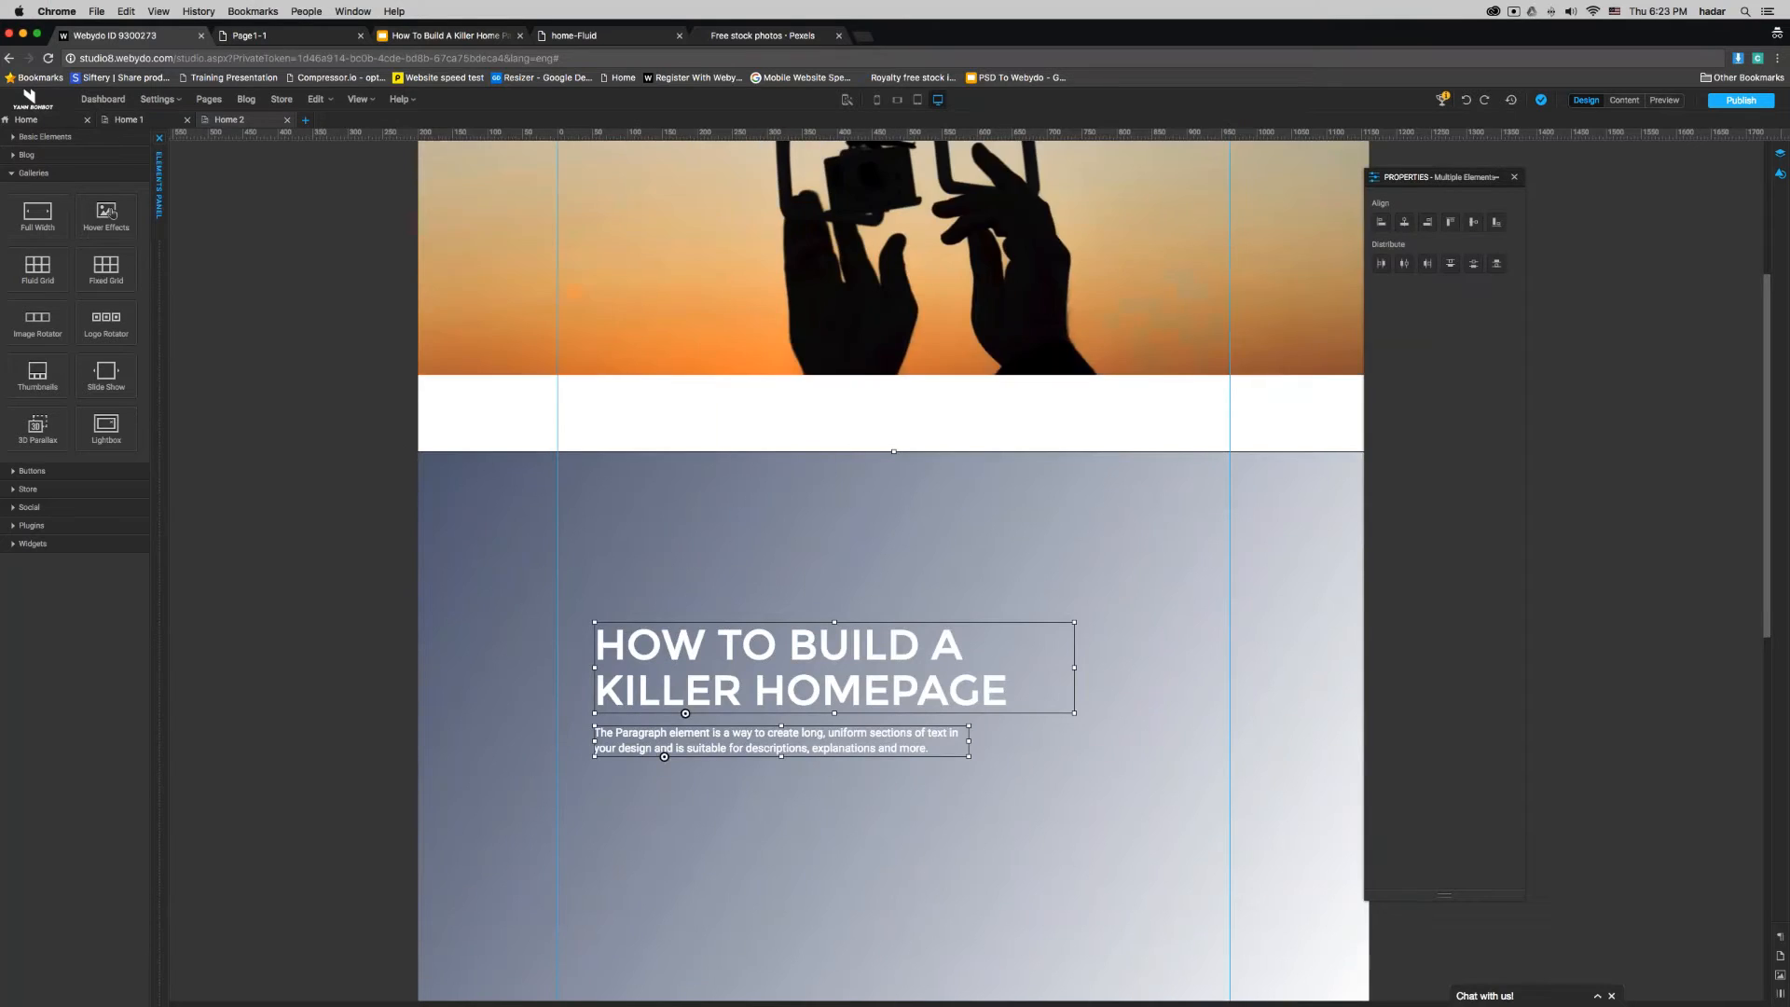
scroll(1105, 842, "up", 3)
left_click_drag(964, 867, 960, 294)
left_click_drag(911, 165, 911, 188)
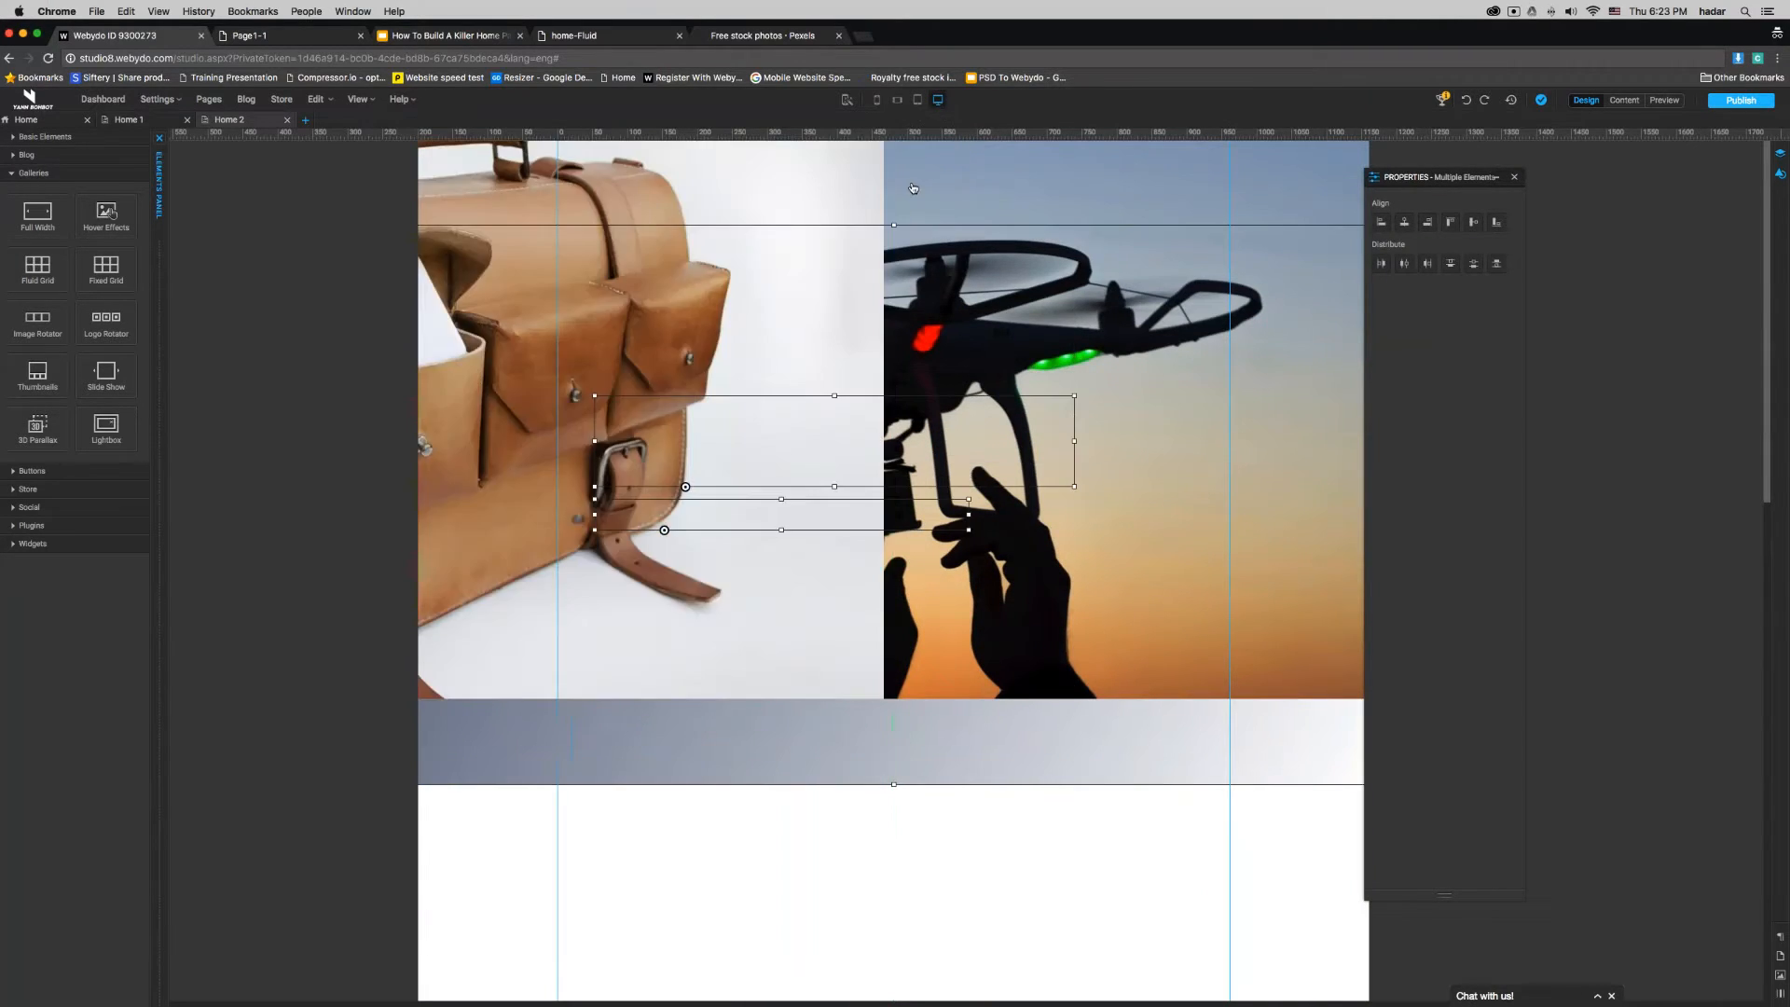
- Send the full-width gallery to the back, behind the gradient shape and texts
left_click(1004, 176)
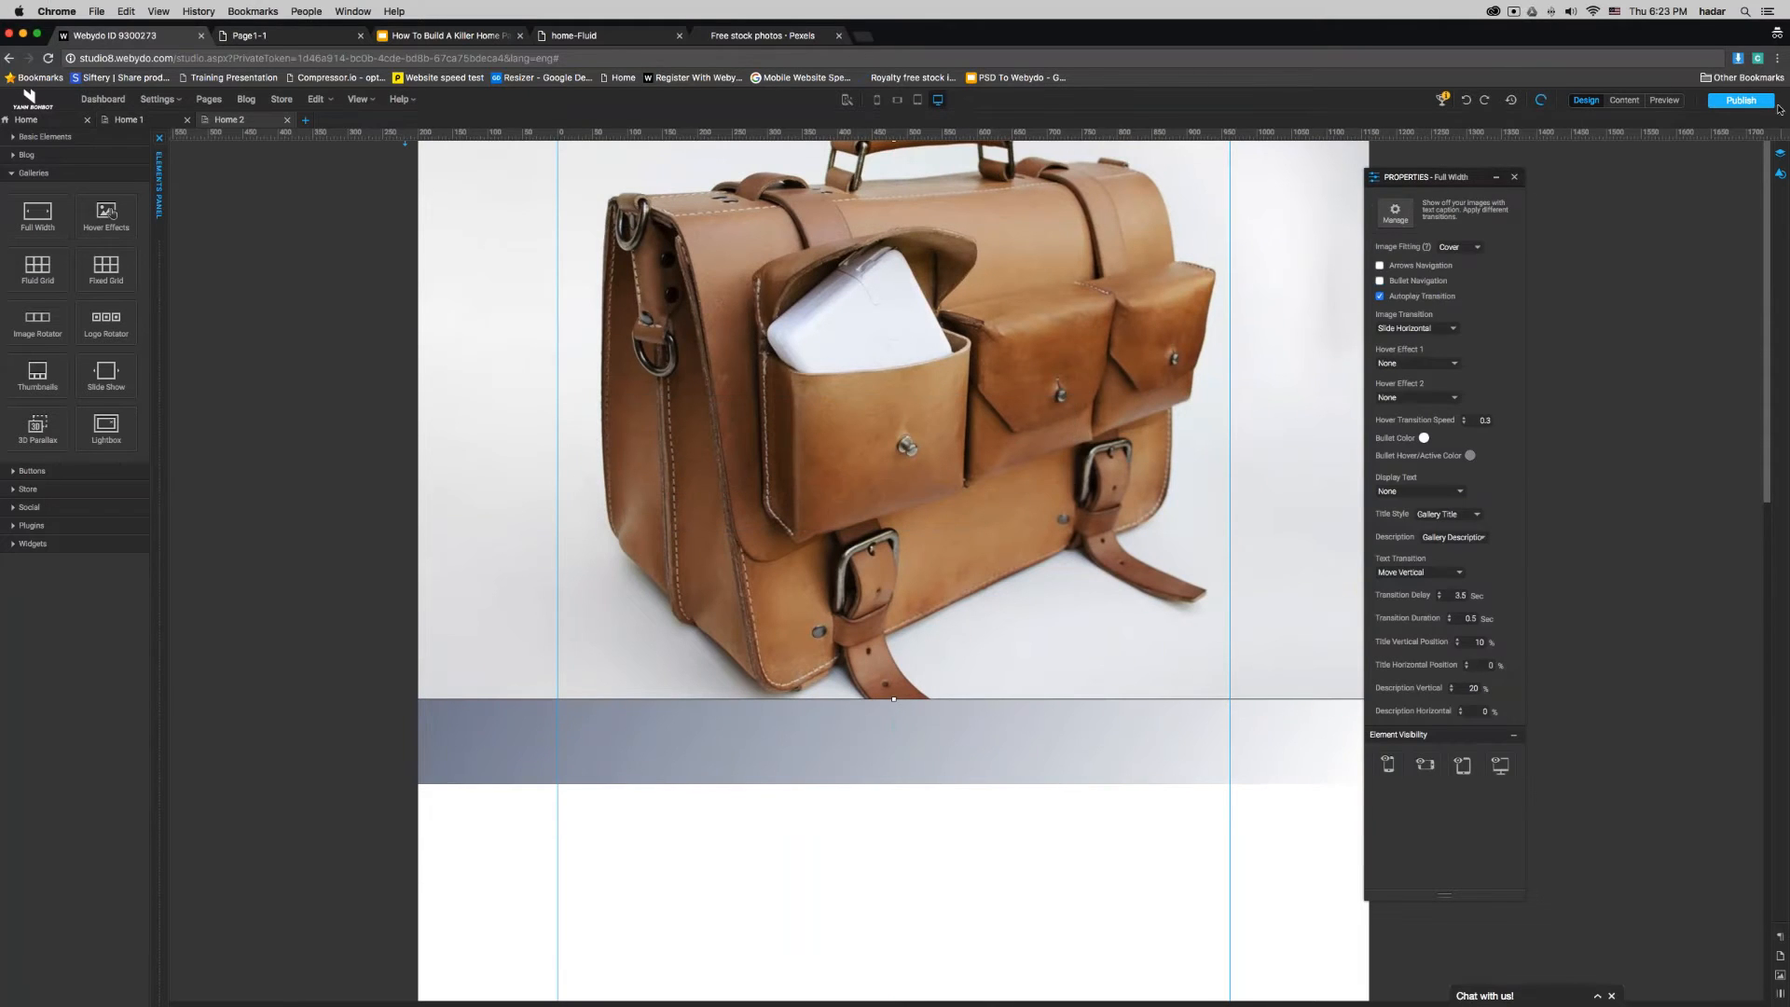
left_click(1780, 173)
left_click(1673, 278)
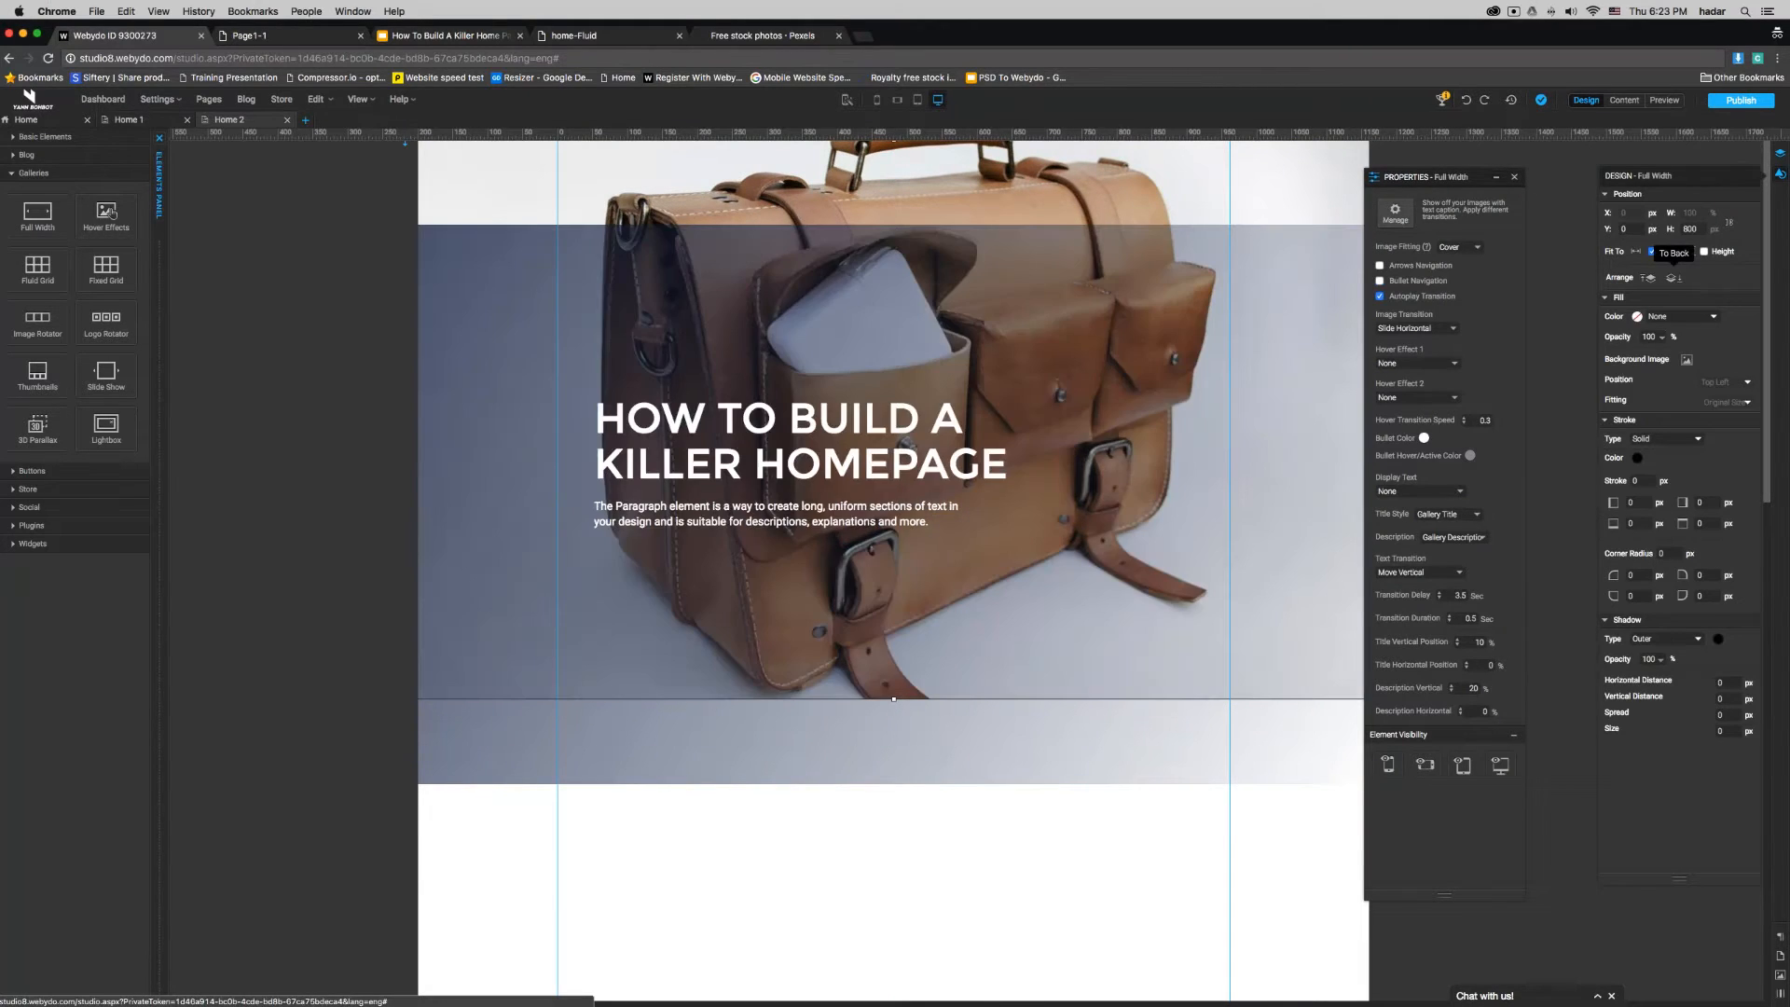
- Move the gradient shape, heading and paragraph together to the top of the page so the shape covers the gallery
left_click(1104, 853)
left_click(773, 355)
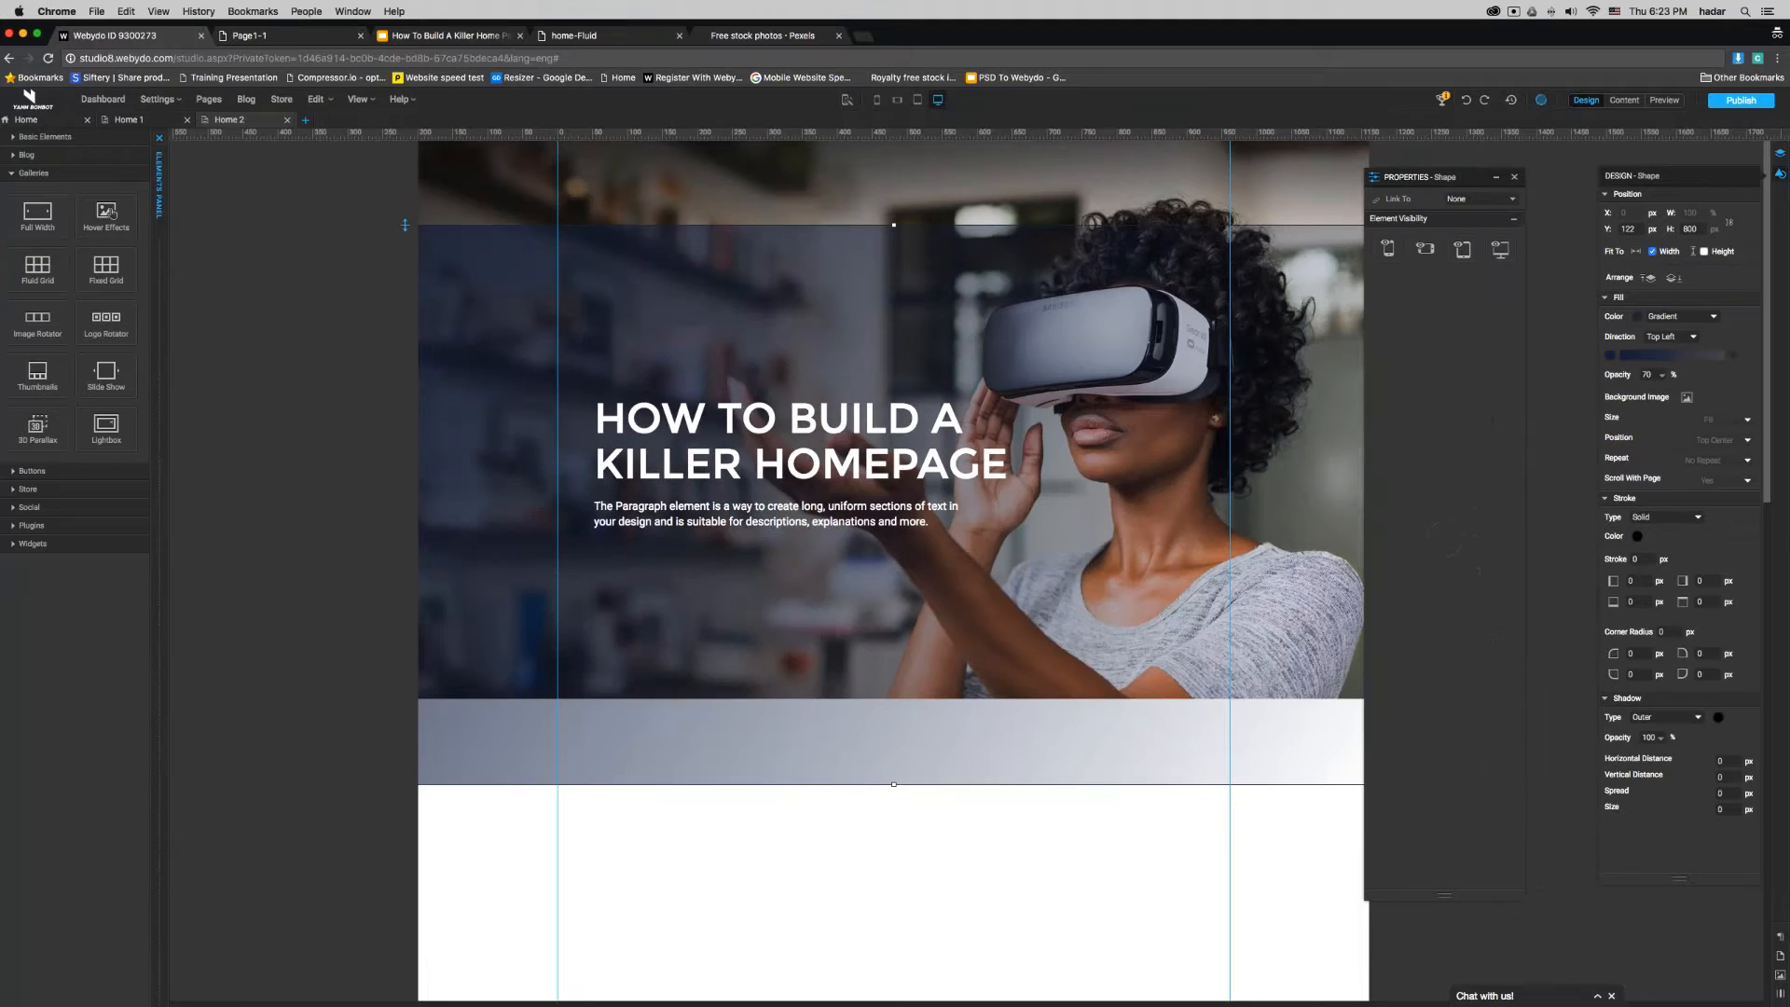
left_click(770, 432, "shift")
left_click(790, 513, "shift")
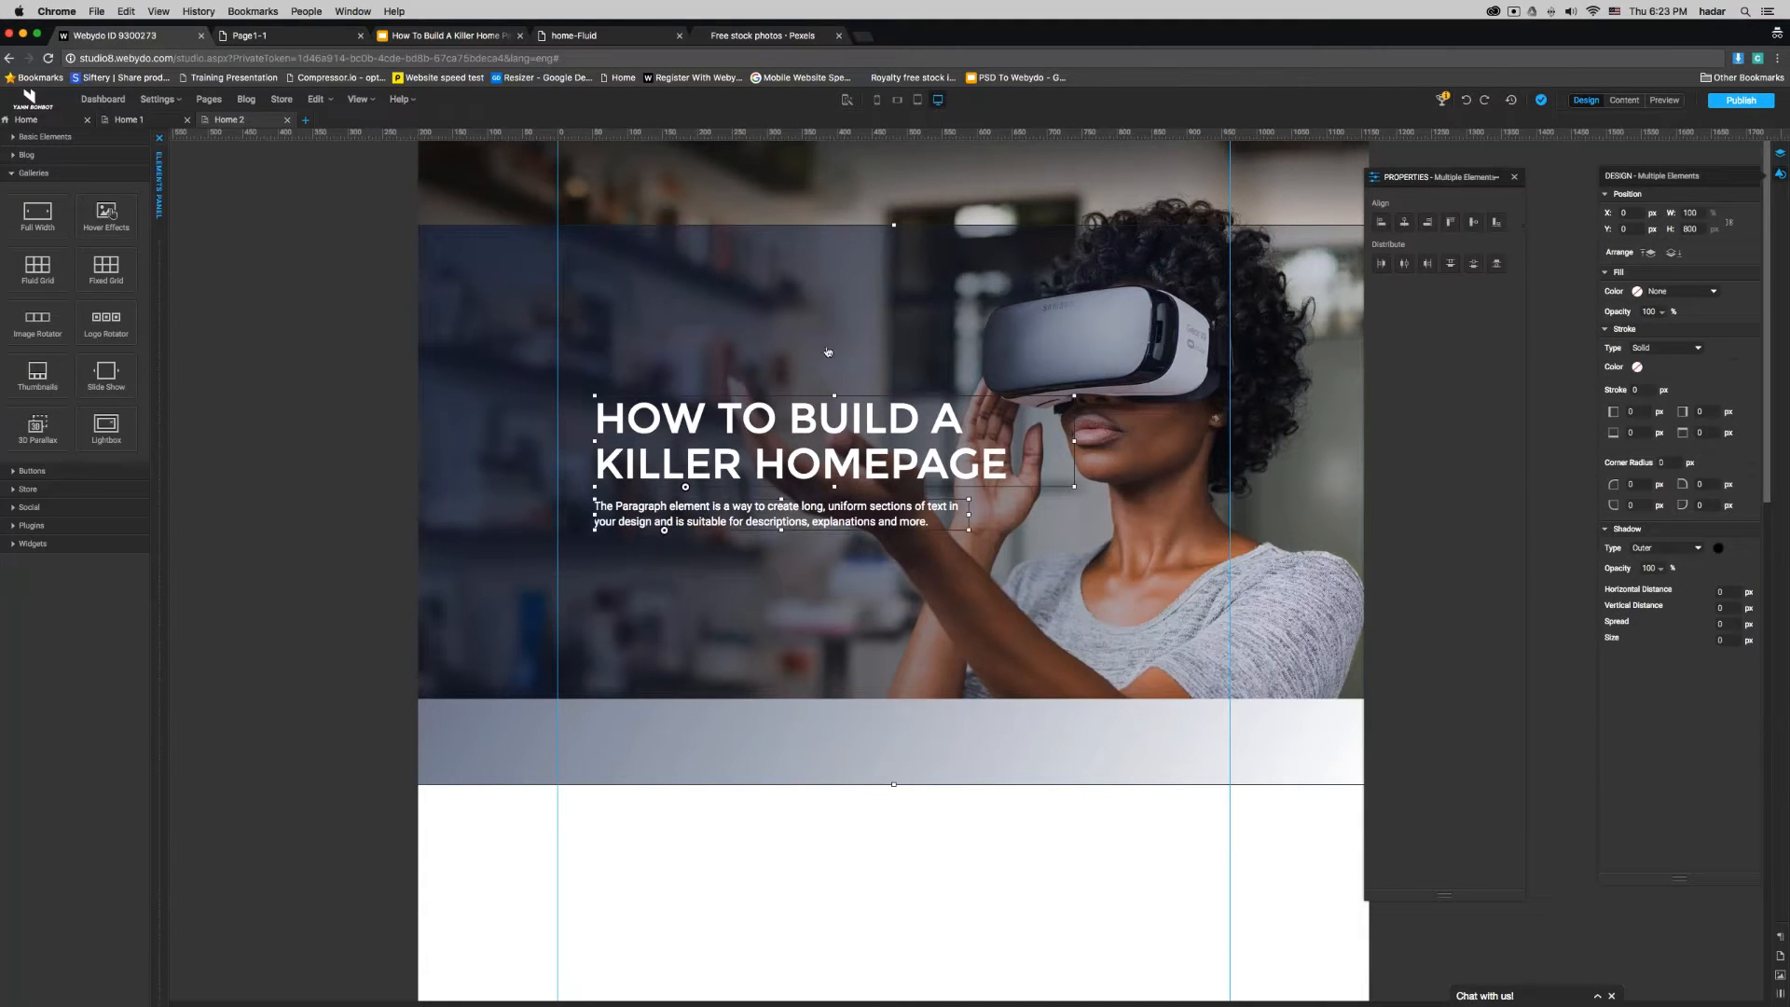
left_click_drag(829, 326, 830, 238)
left_click(996, 895)
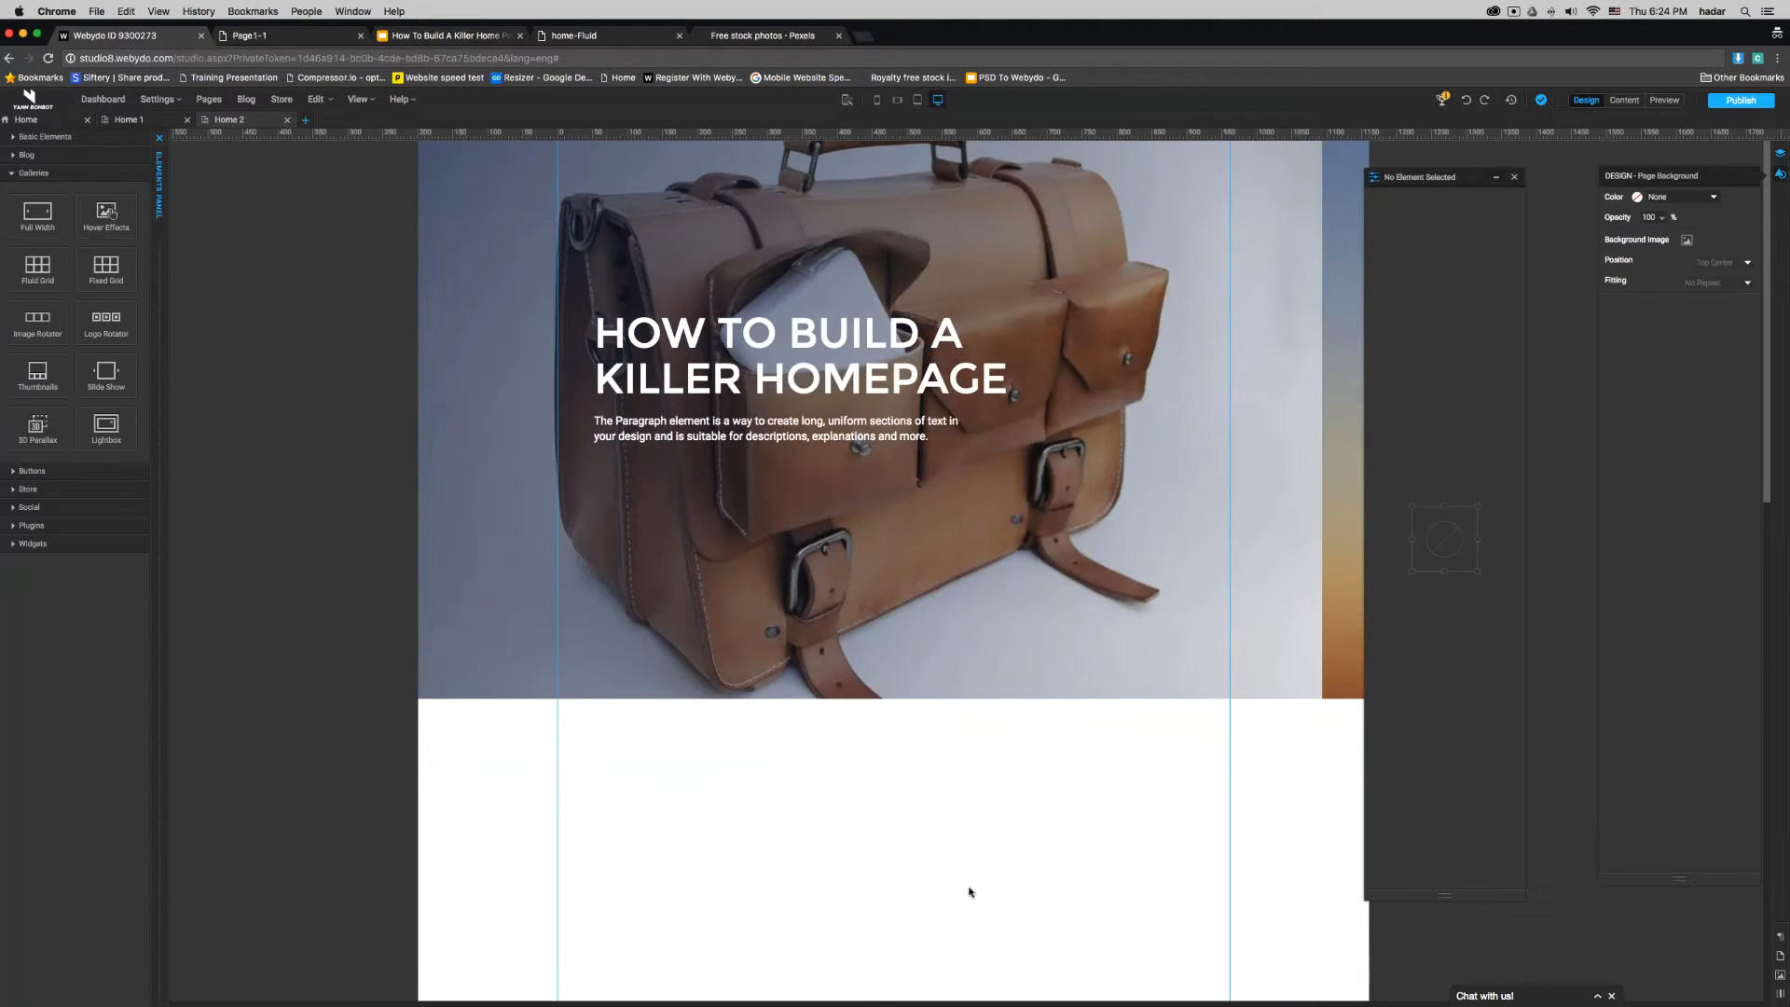
- On the Home 1 page, add a Menu element below the banner's paragraph and stretch it to 108 px high
left_click(23, 169)
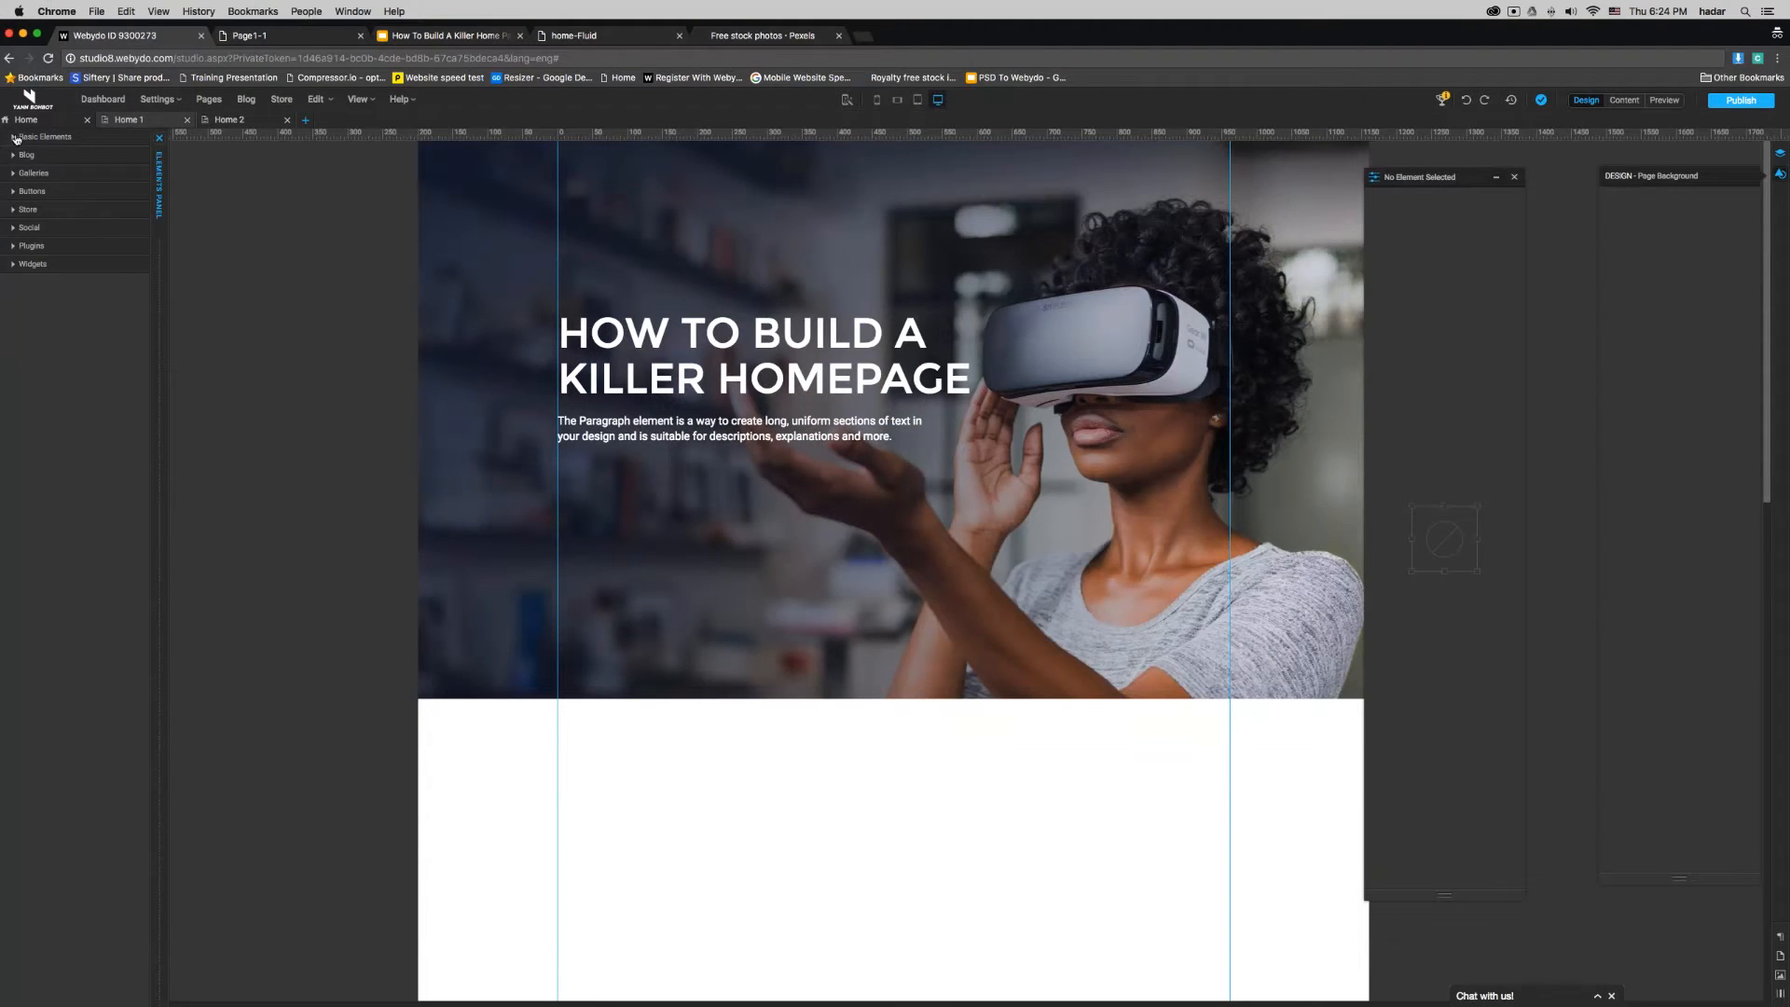
left_click(18, 136)
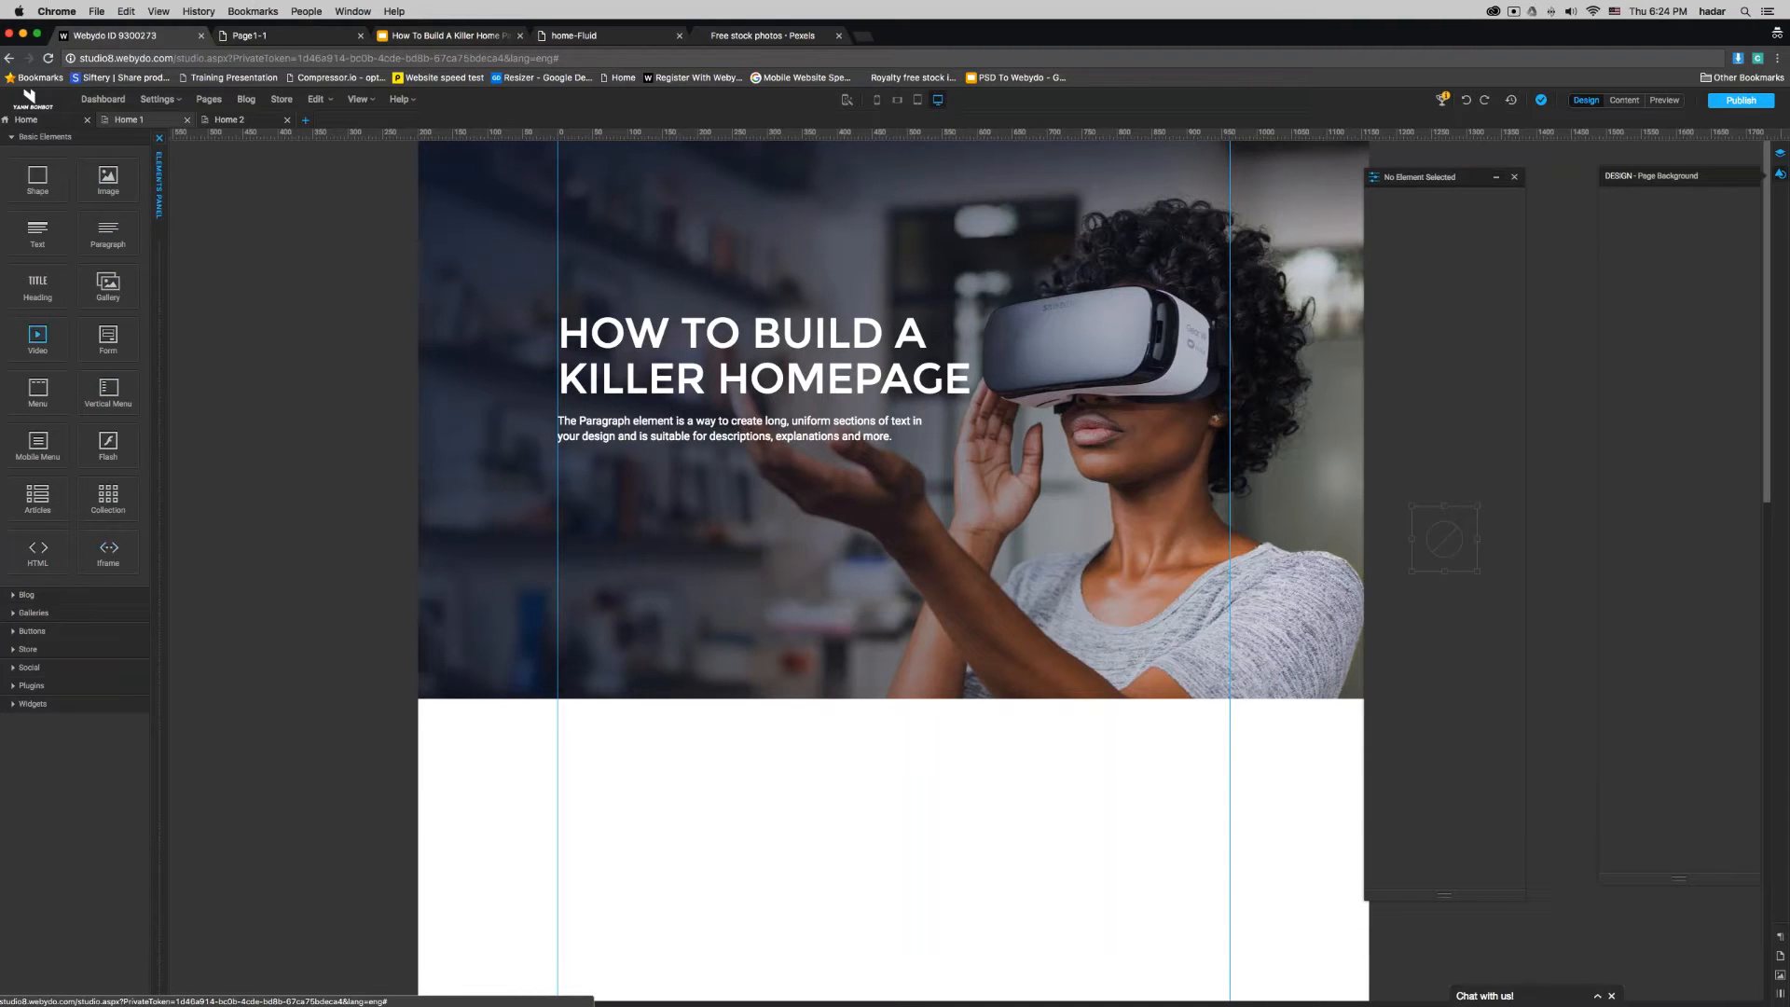
left_click_drag(42, 389, 617, 514)
left_click_drag(802, 529, 801, 578)
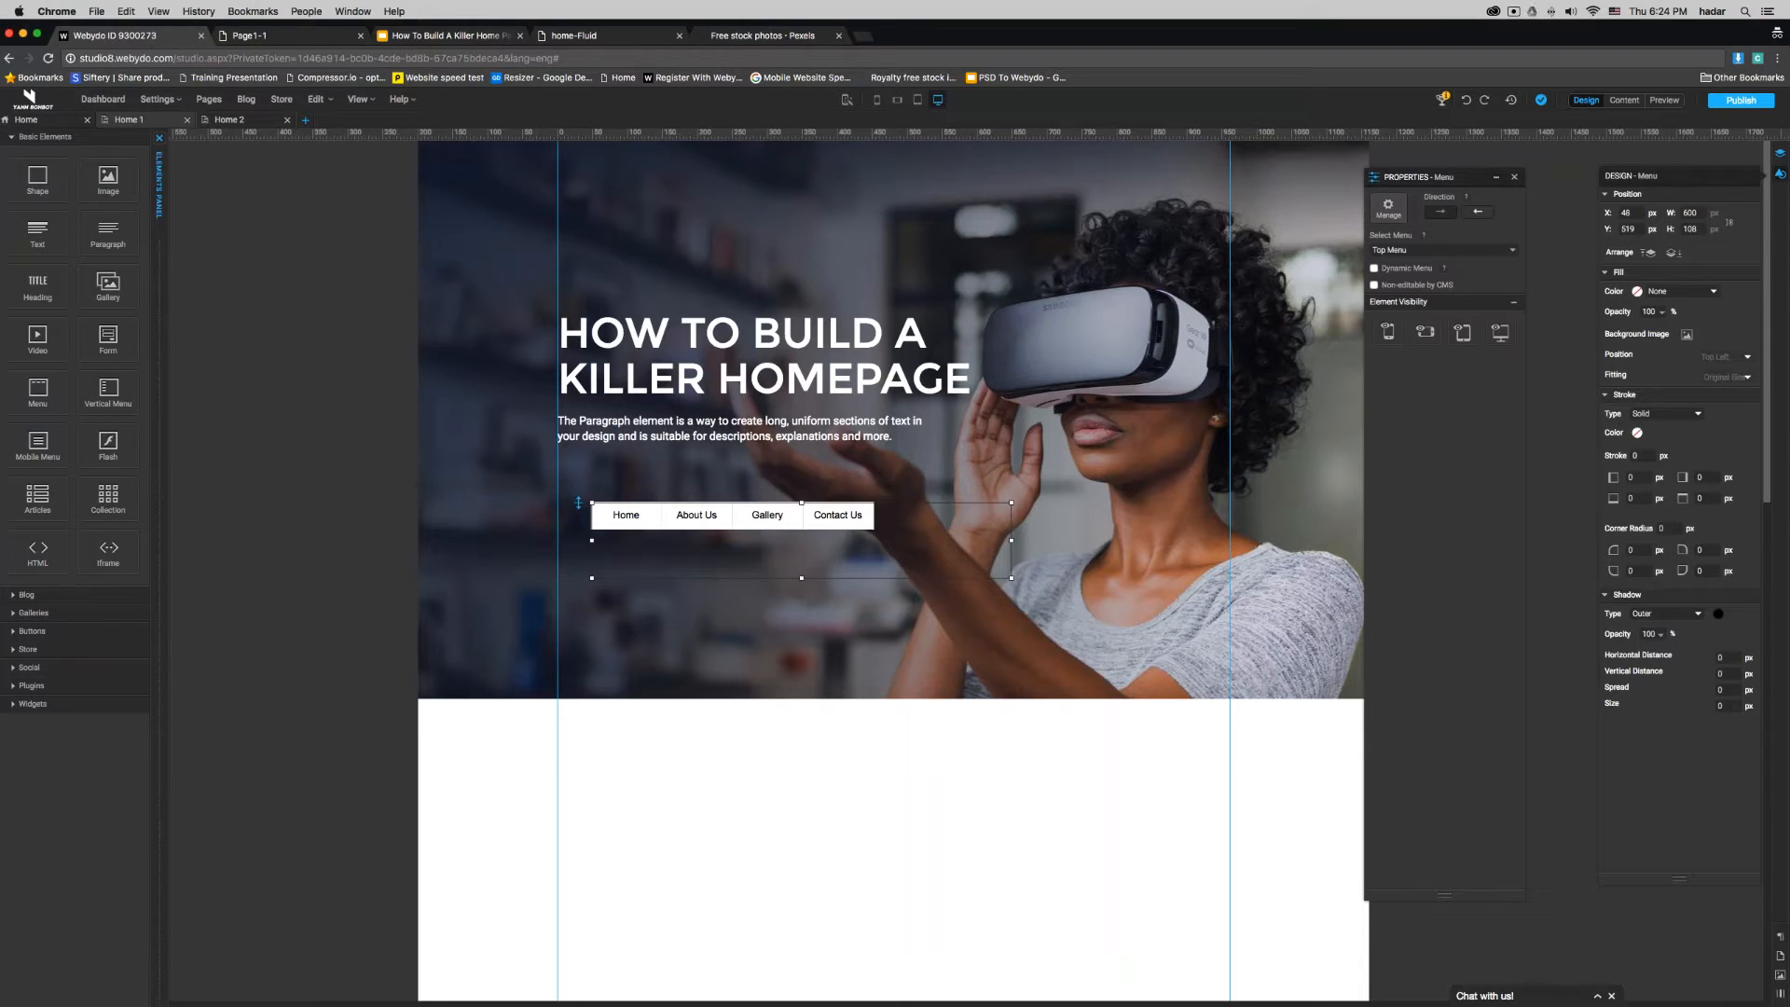
- Set the menu items' font to Mosk Extra-Light 200 and the font colour to white (FFFFFF)
left_click(862, 526)
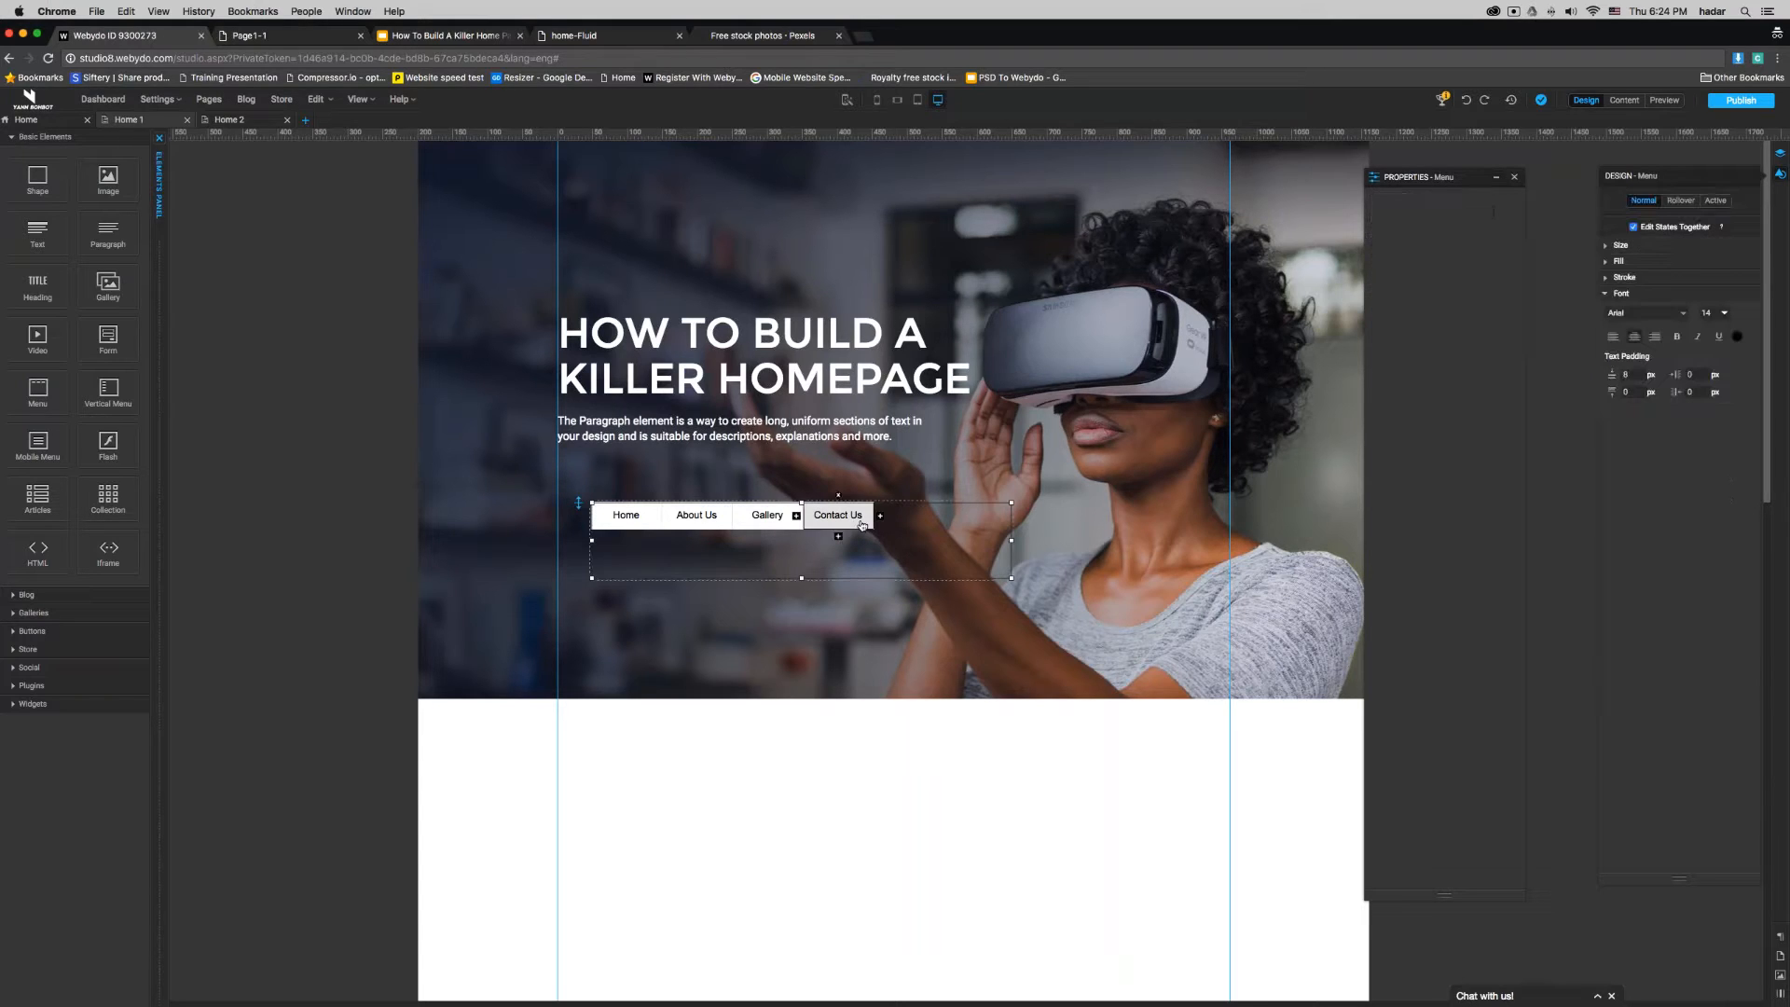
left_click(1644, 315)
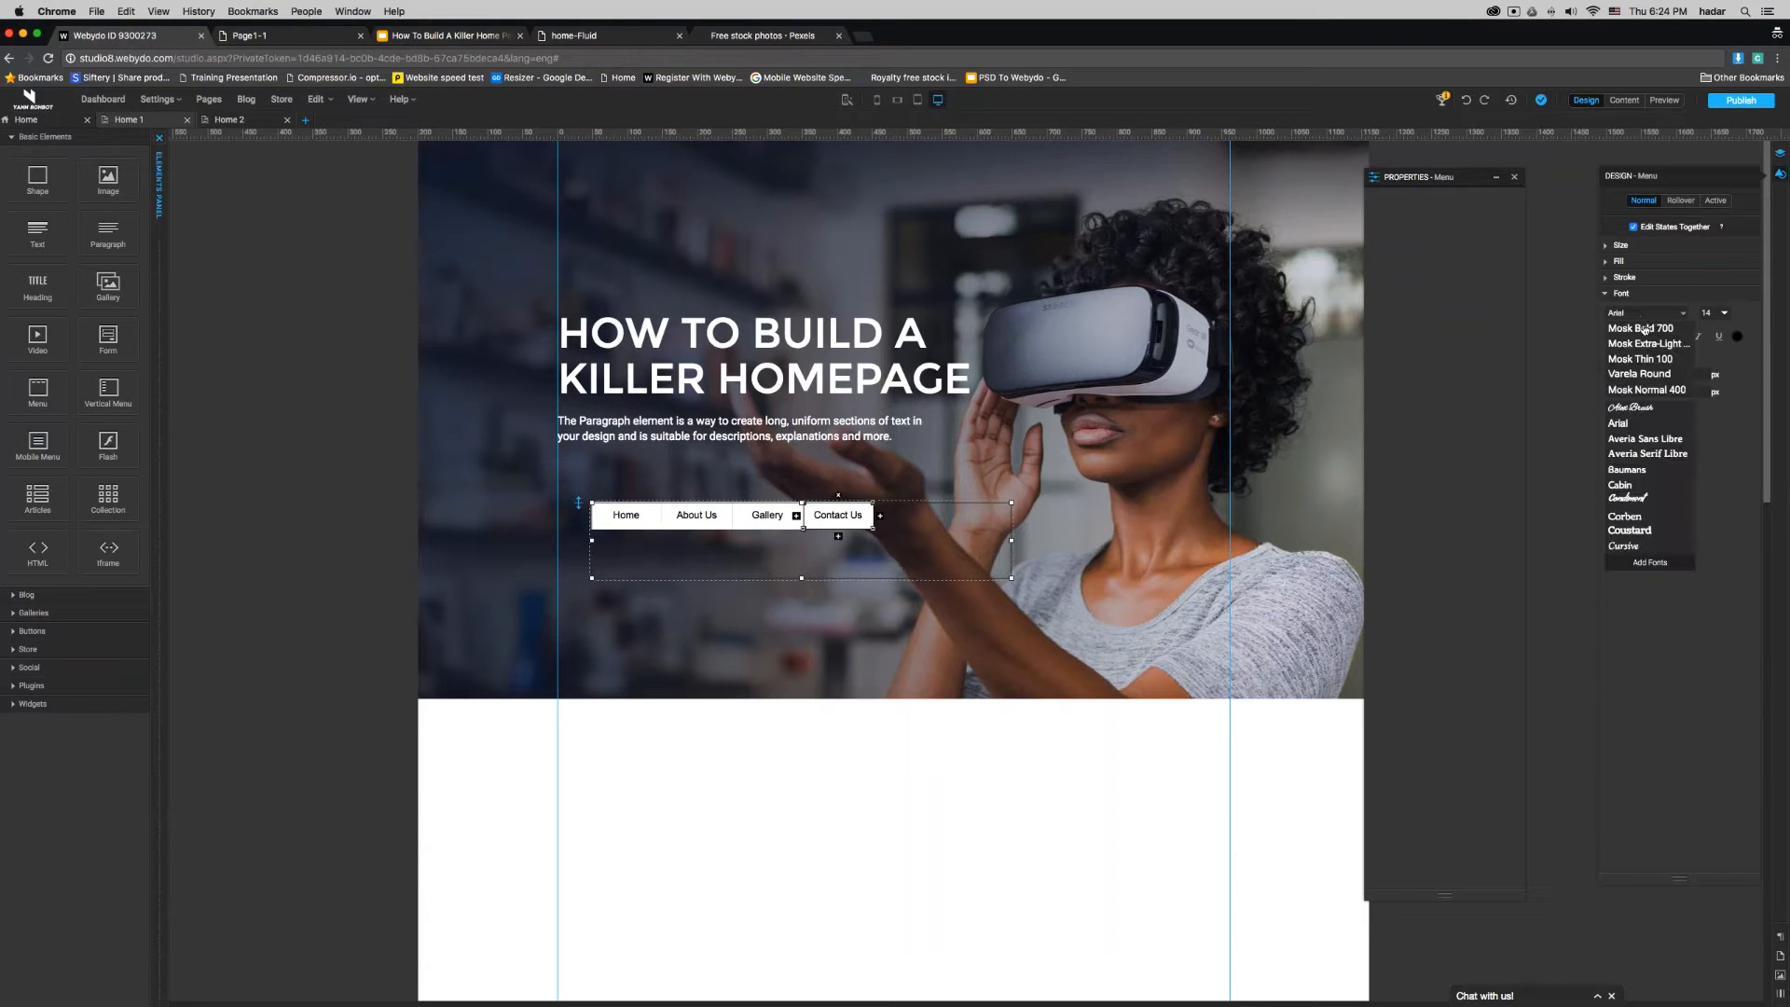
left_click(1645, 345)
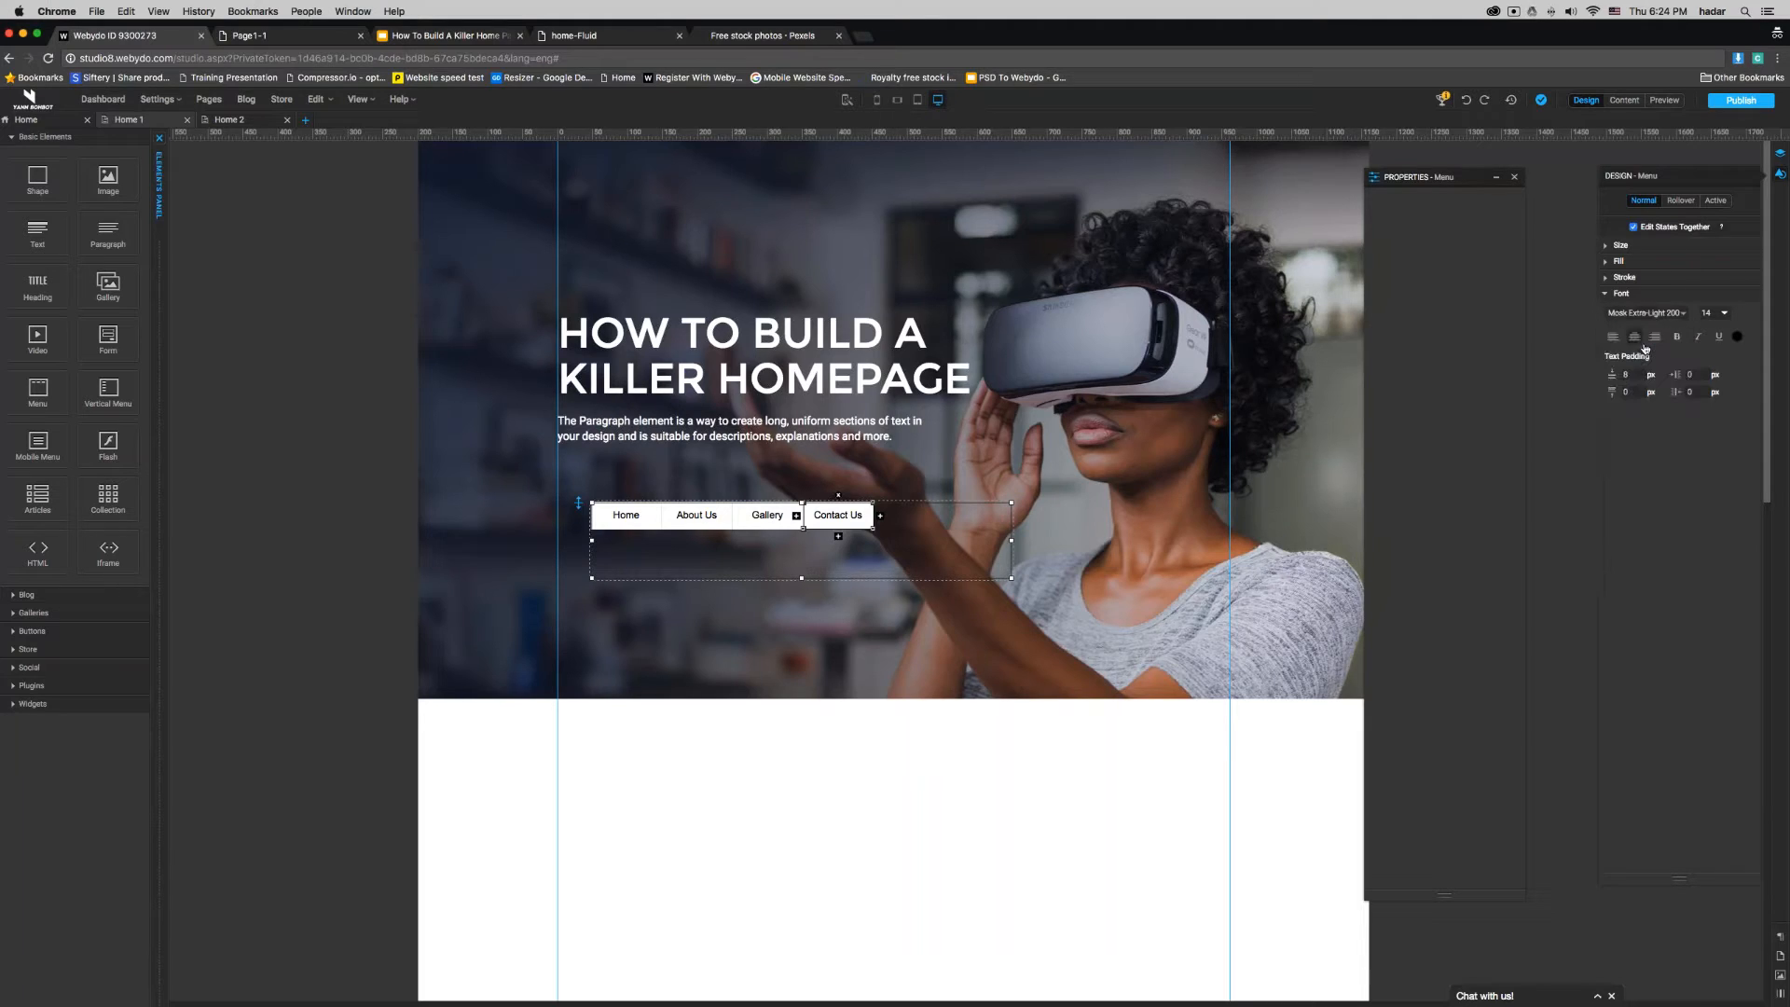
left_click(1739, 337)
left_click(883, 503)
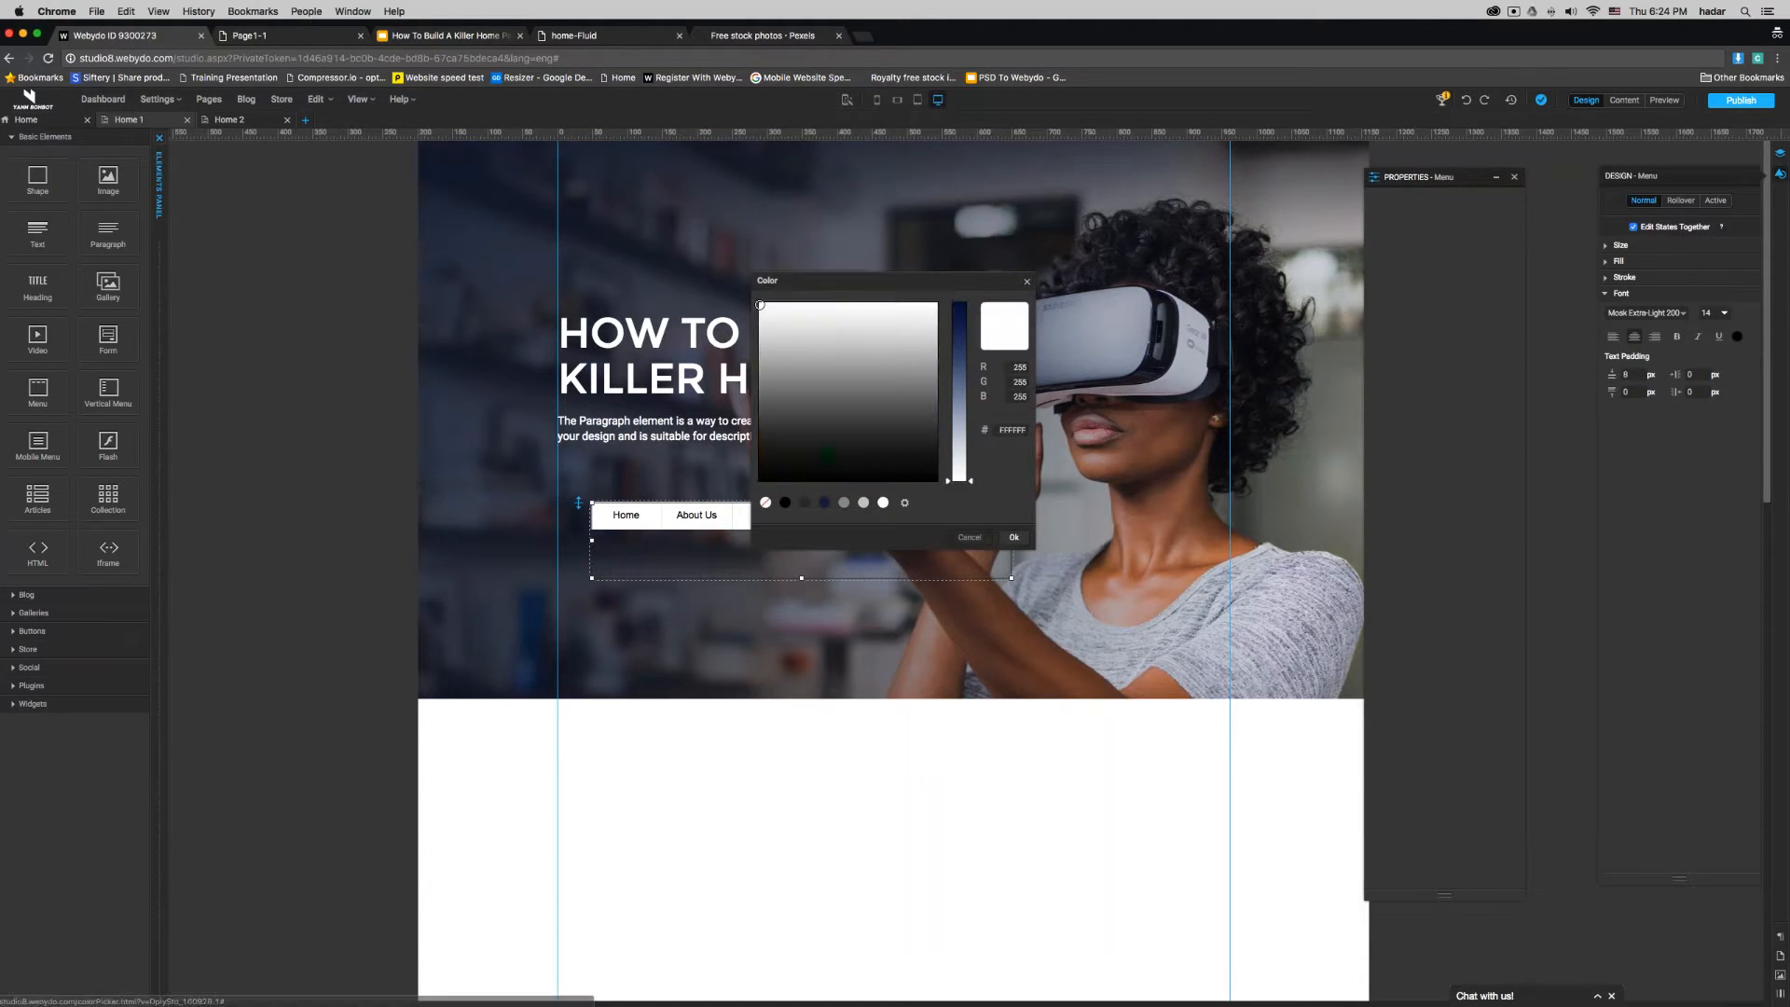
left_click(1013, 537)
- Set the menu items' corner radius to 500 px and their fill to None
left_click(1625, 278)
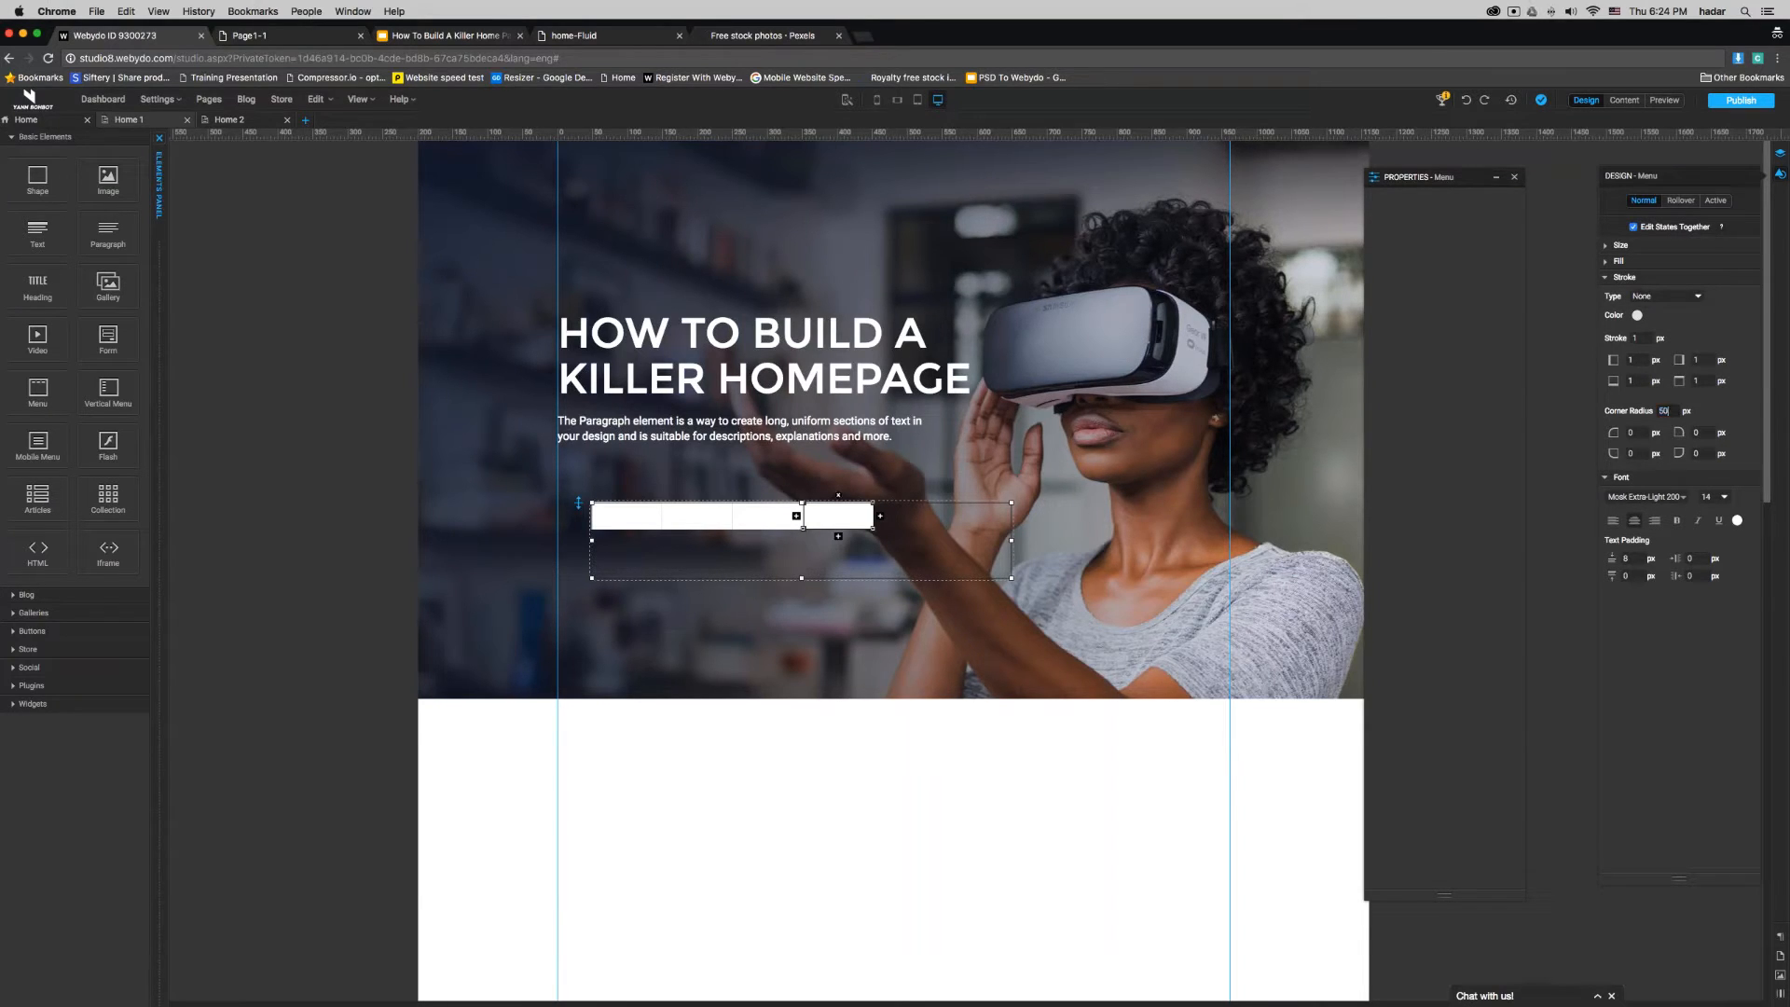
key("Return")
left_click(1633, 265)
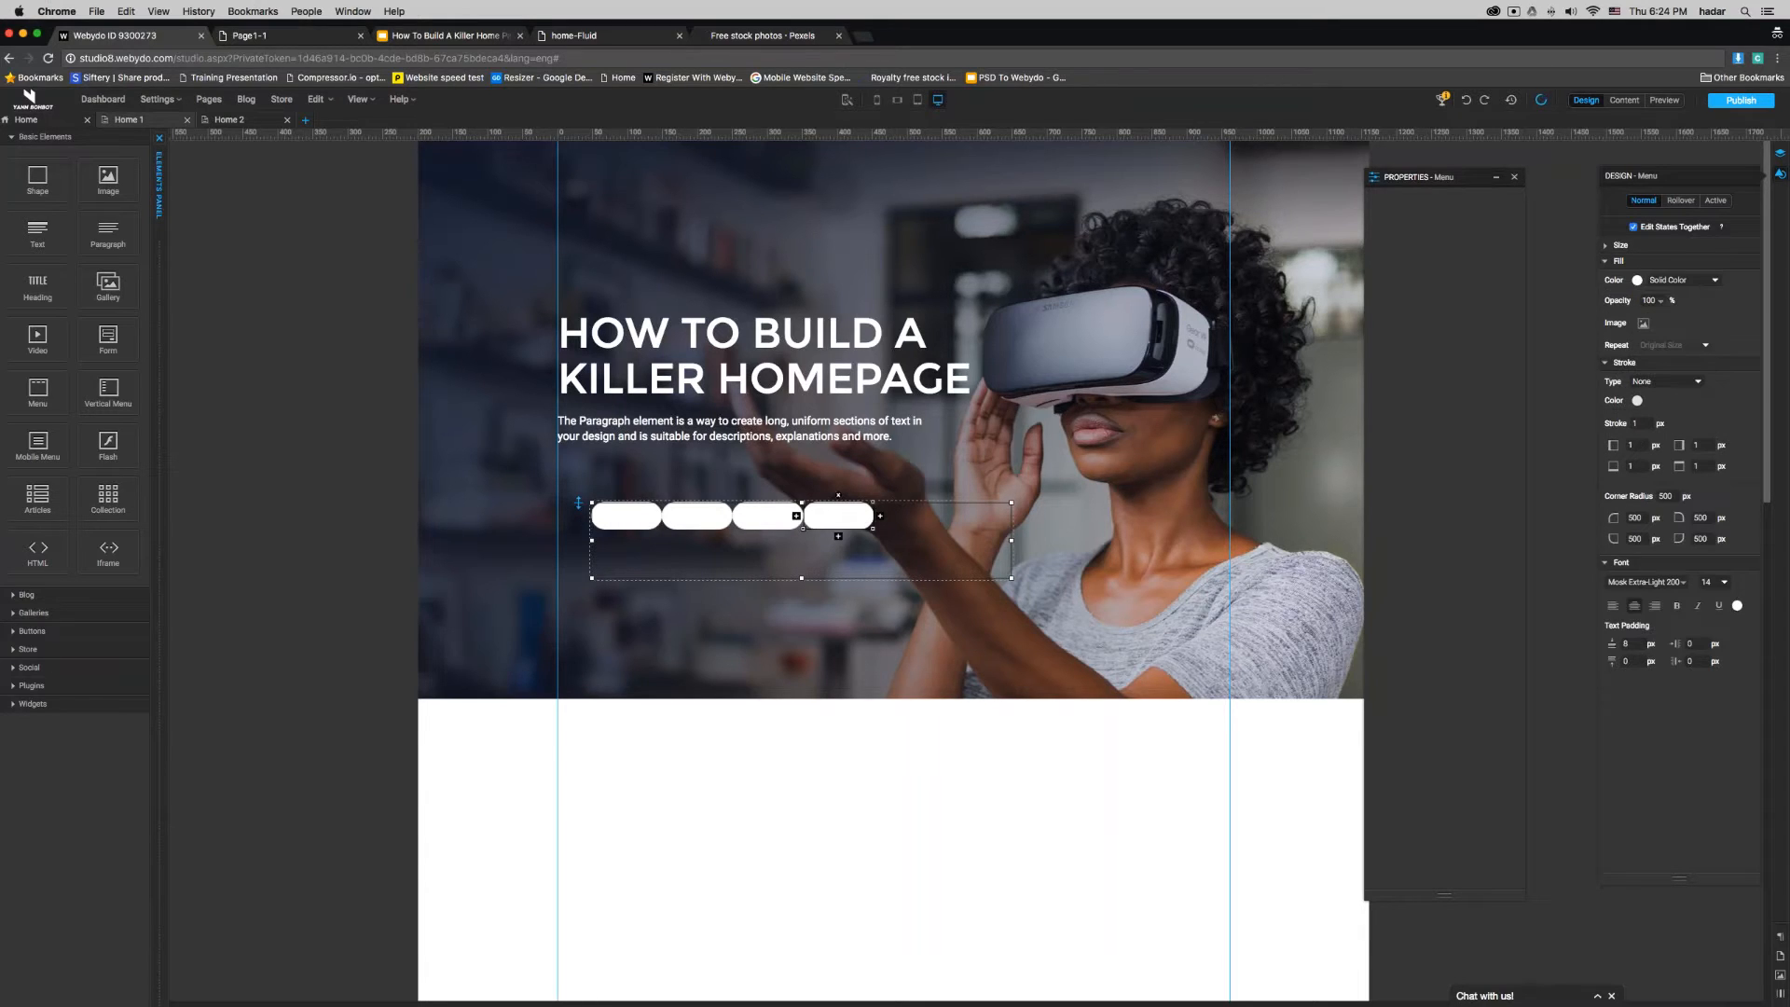
left_click(1673, 280)
left_click(1666, 268)
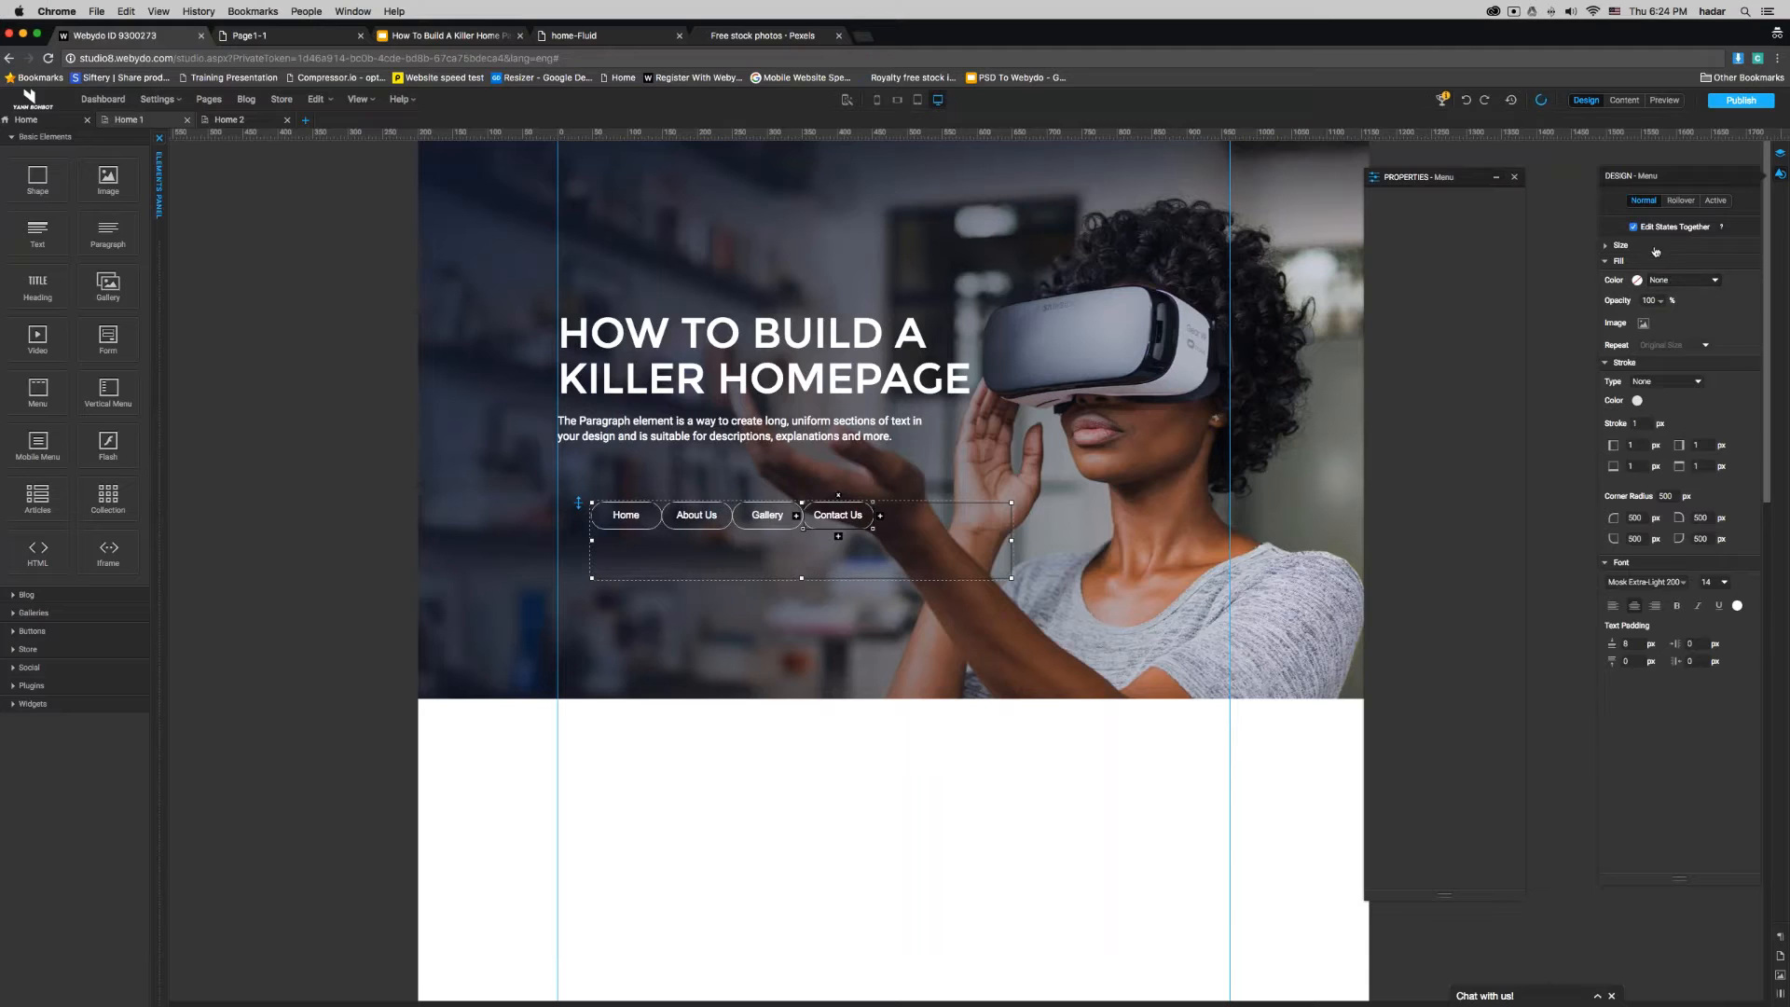
- Set the right margin of the menu items to 25 px
left_click(1650, 246)
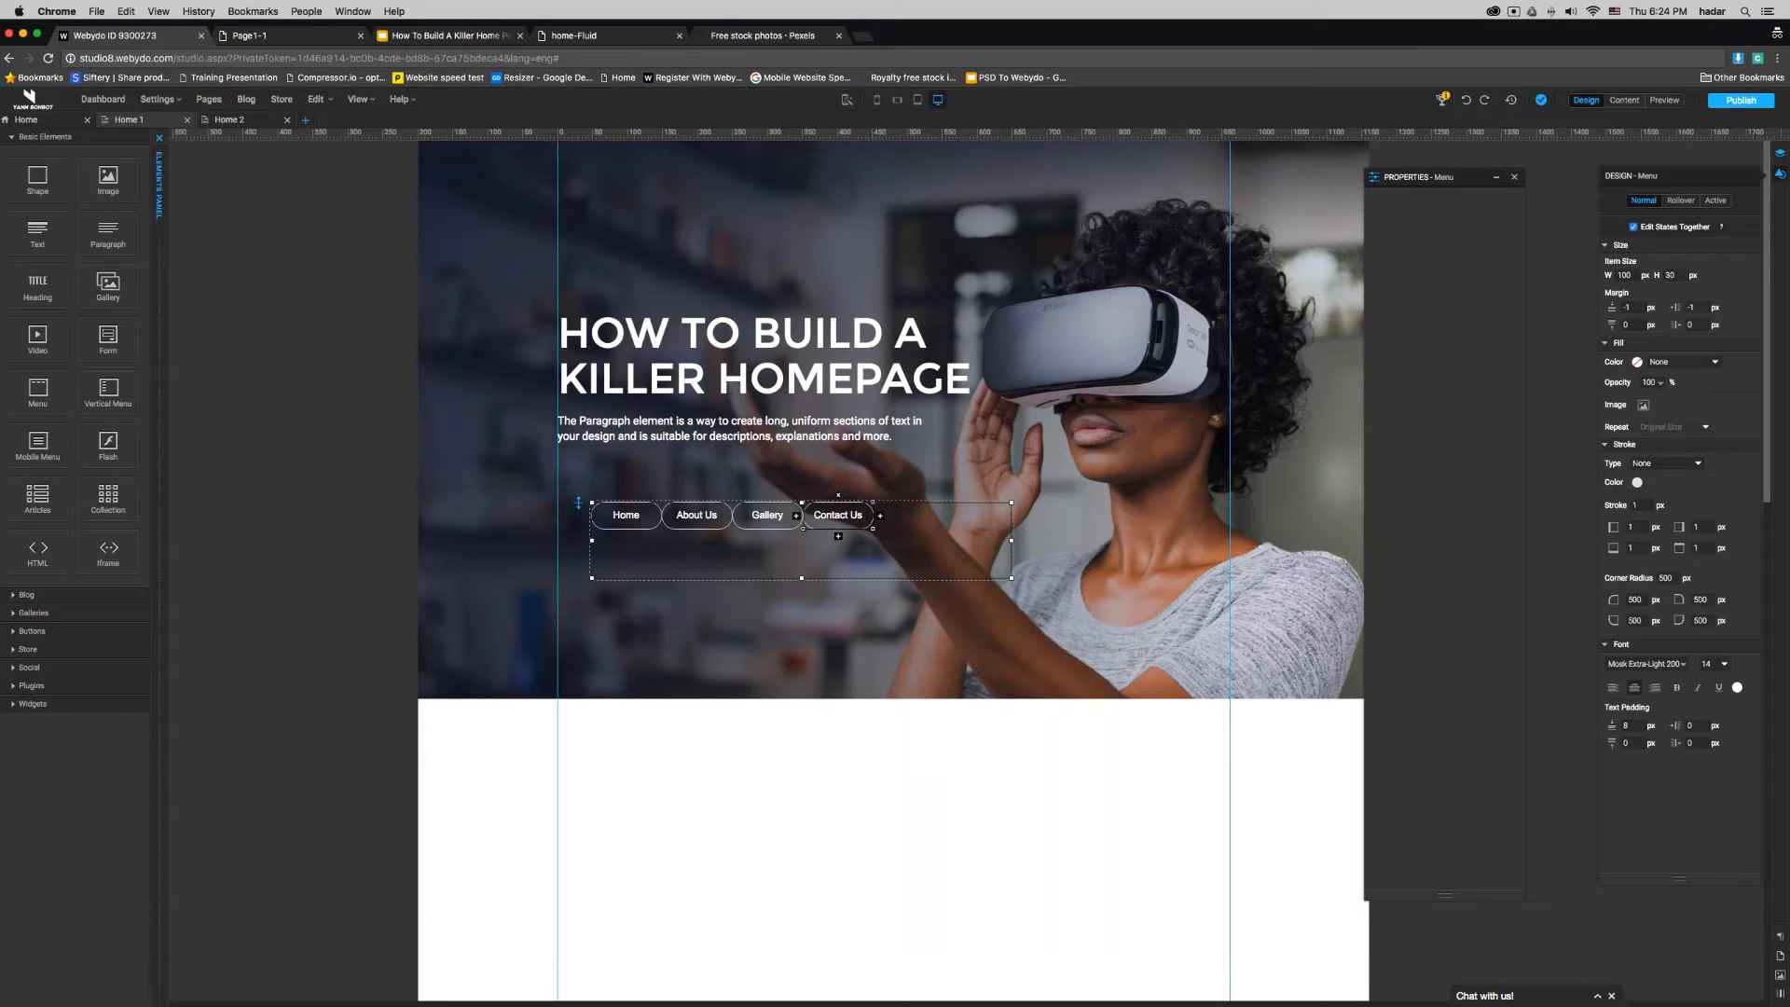
left_click(1692, 308)
left_click(1691, 325)
type("25")
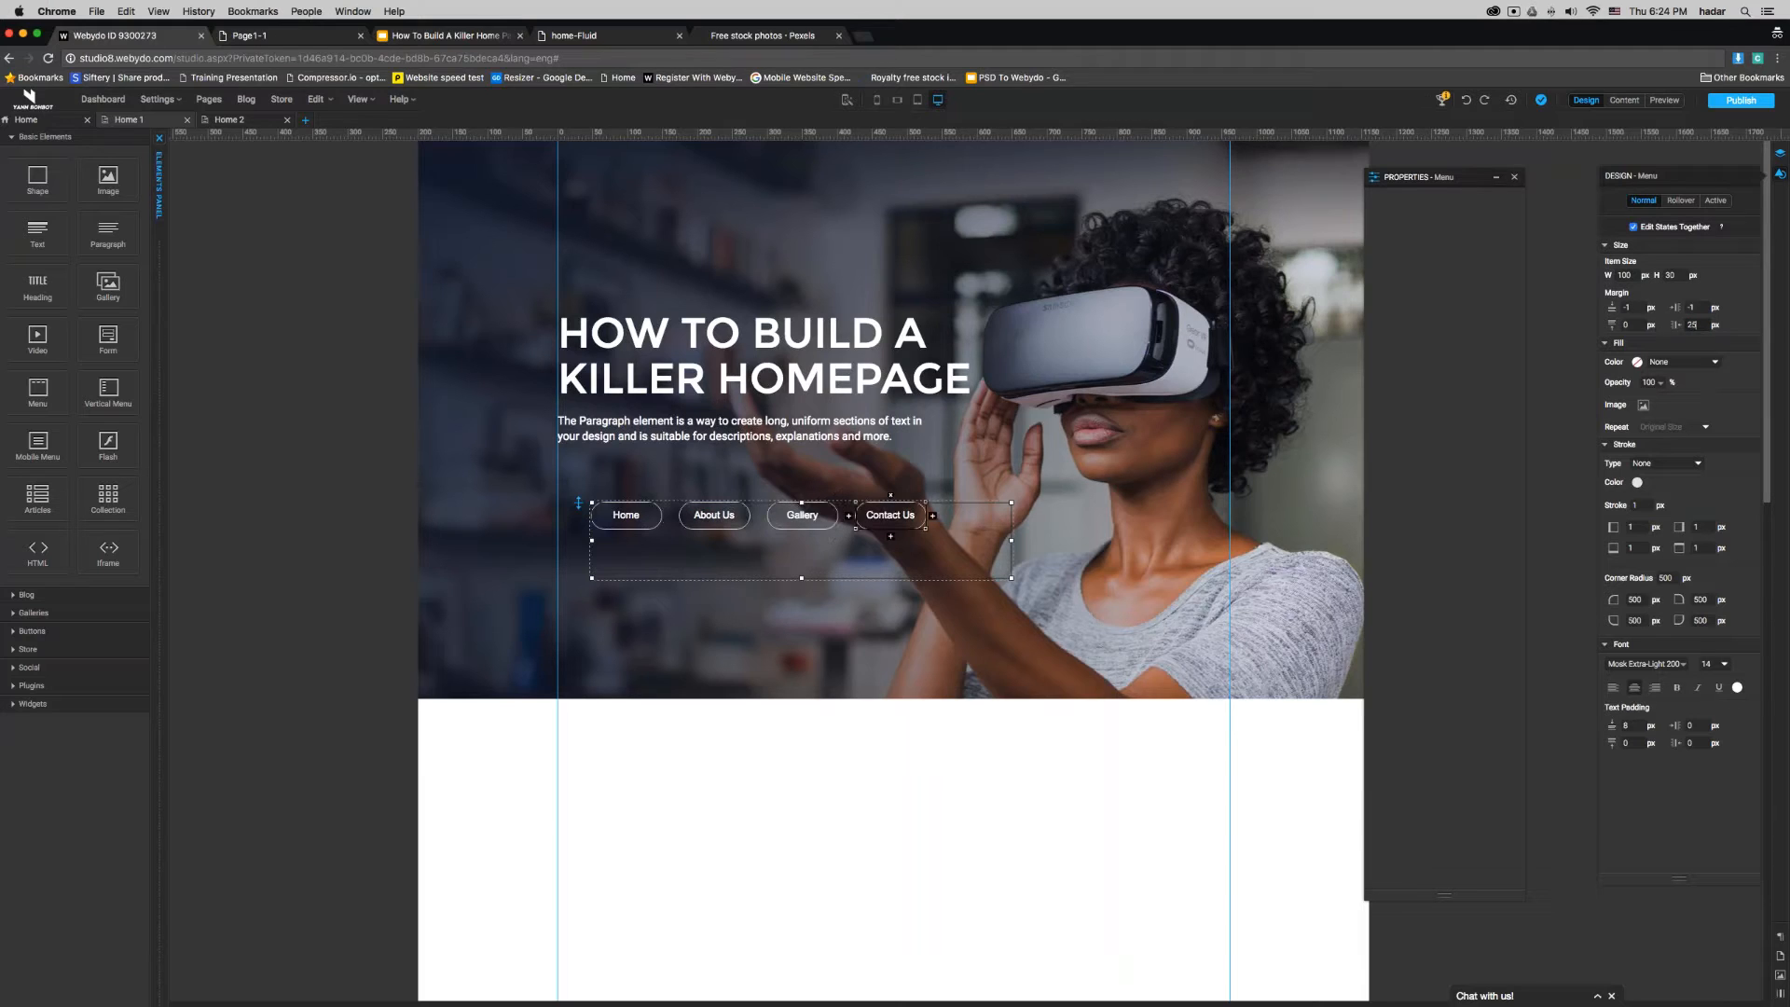
- Give the menu's rollover state a solid white fill and a dark navy (182848) font colour
left_click(1681, 201)
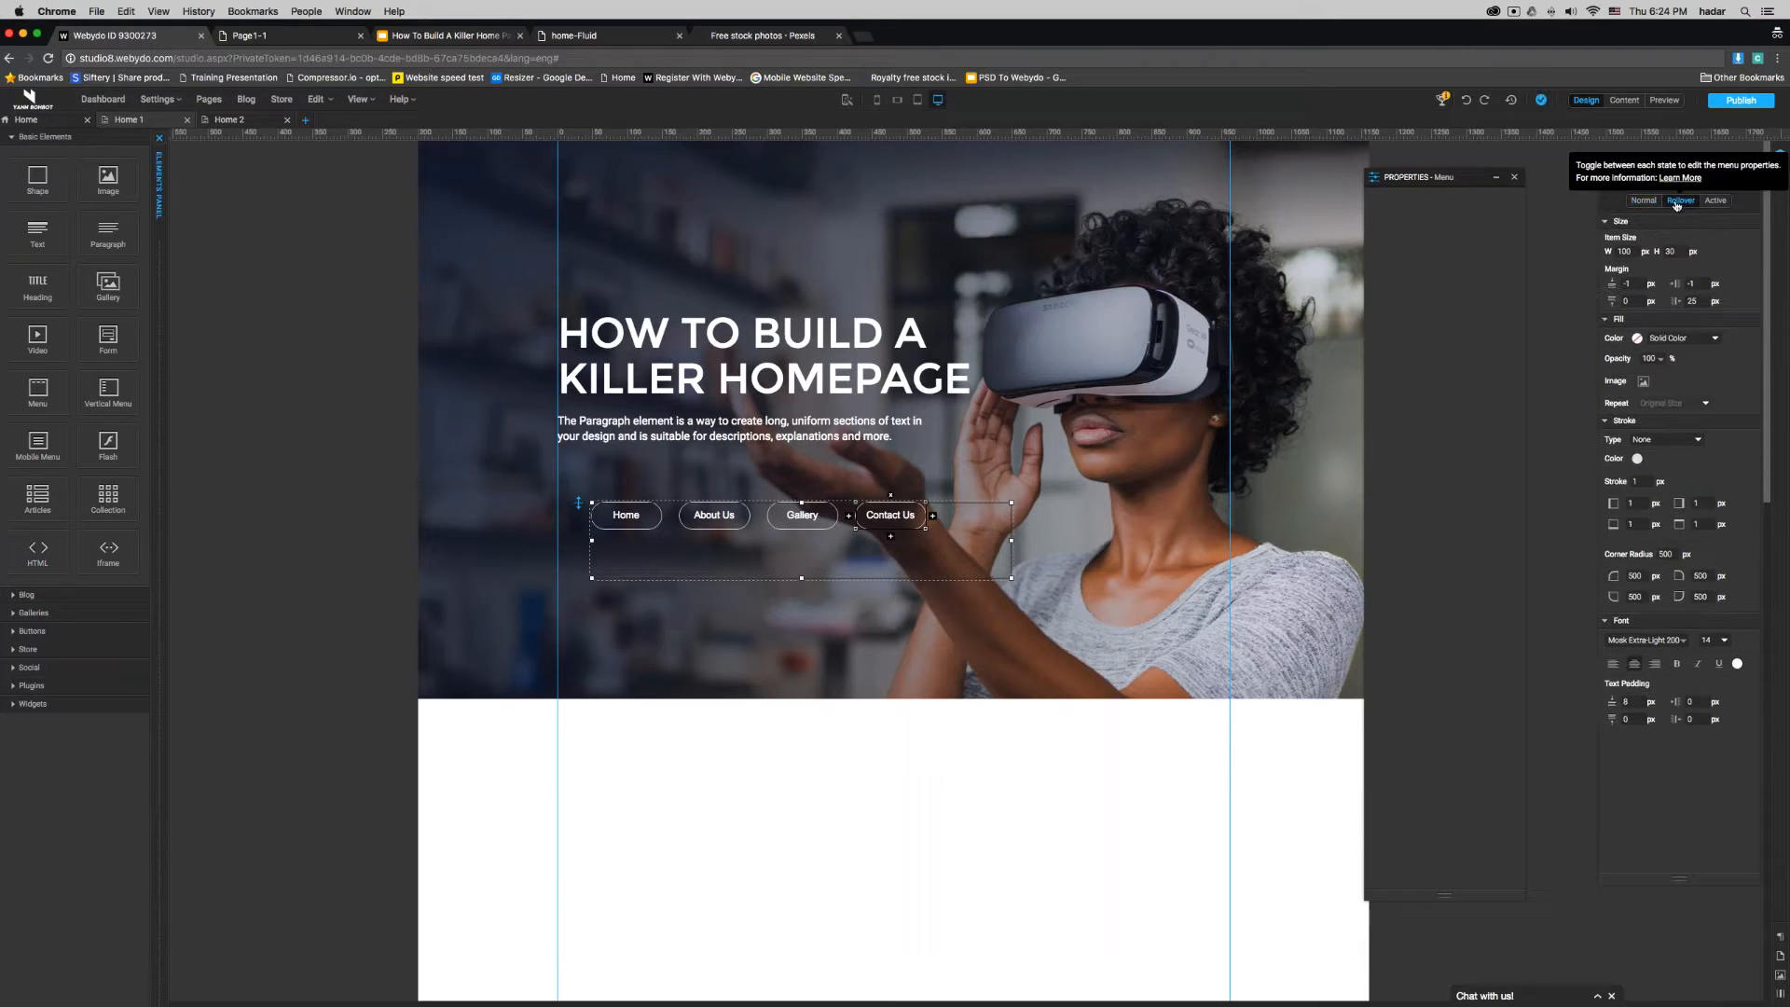
left_click(1675, 338)
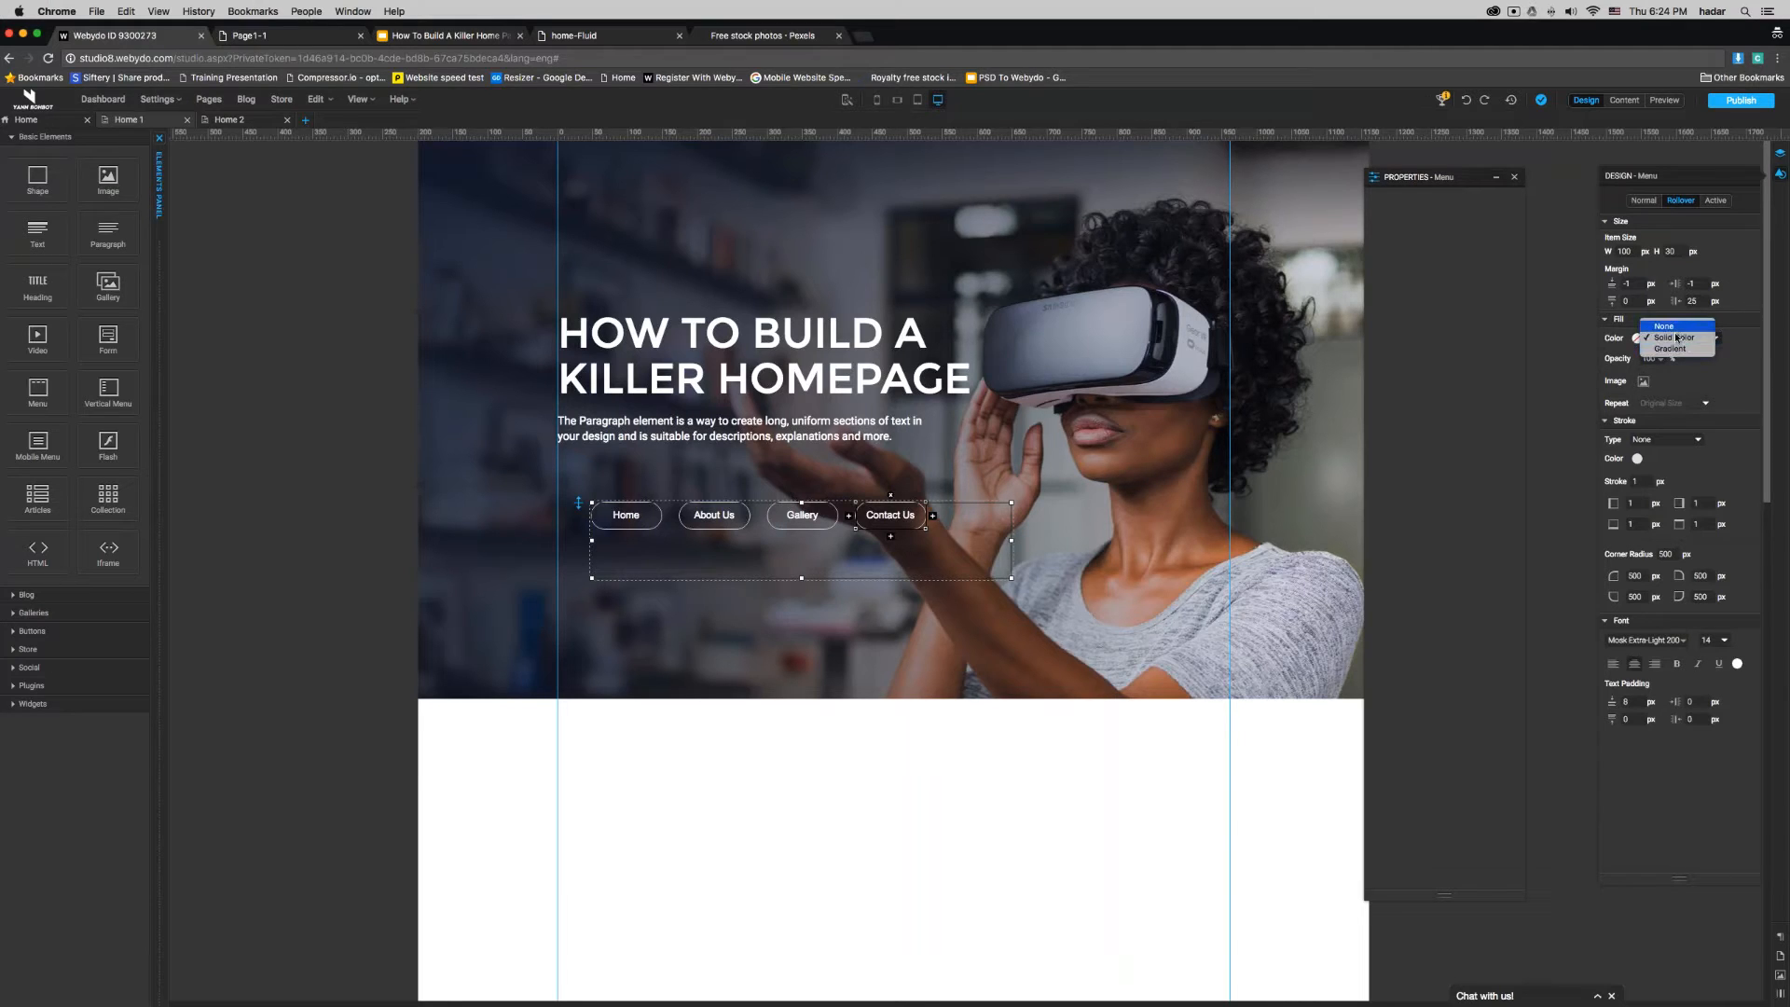
left_click(1674, 337)
left_click(1637, 338)
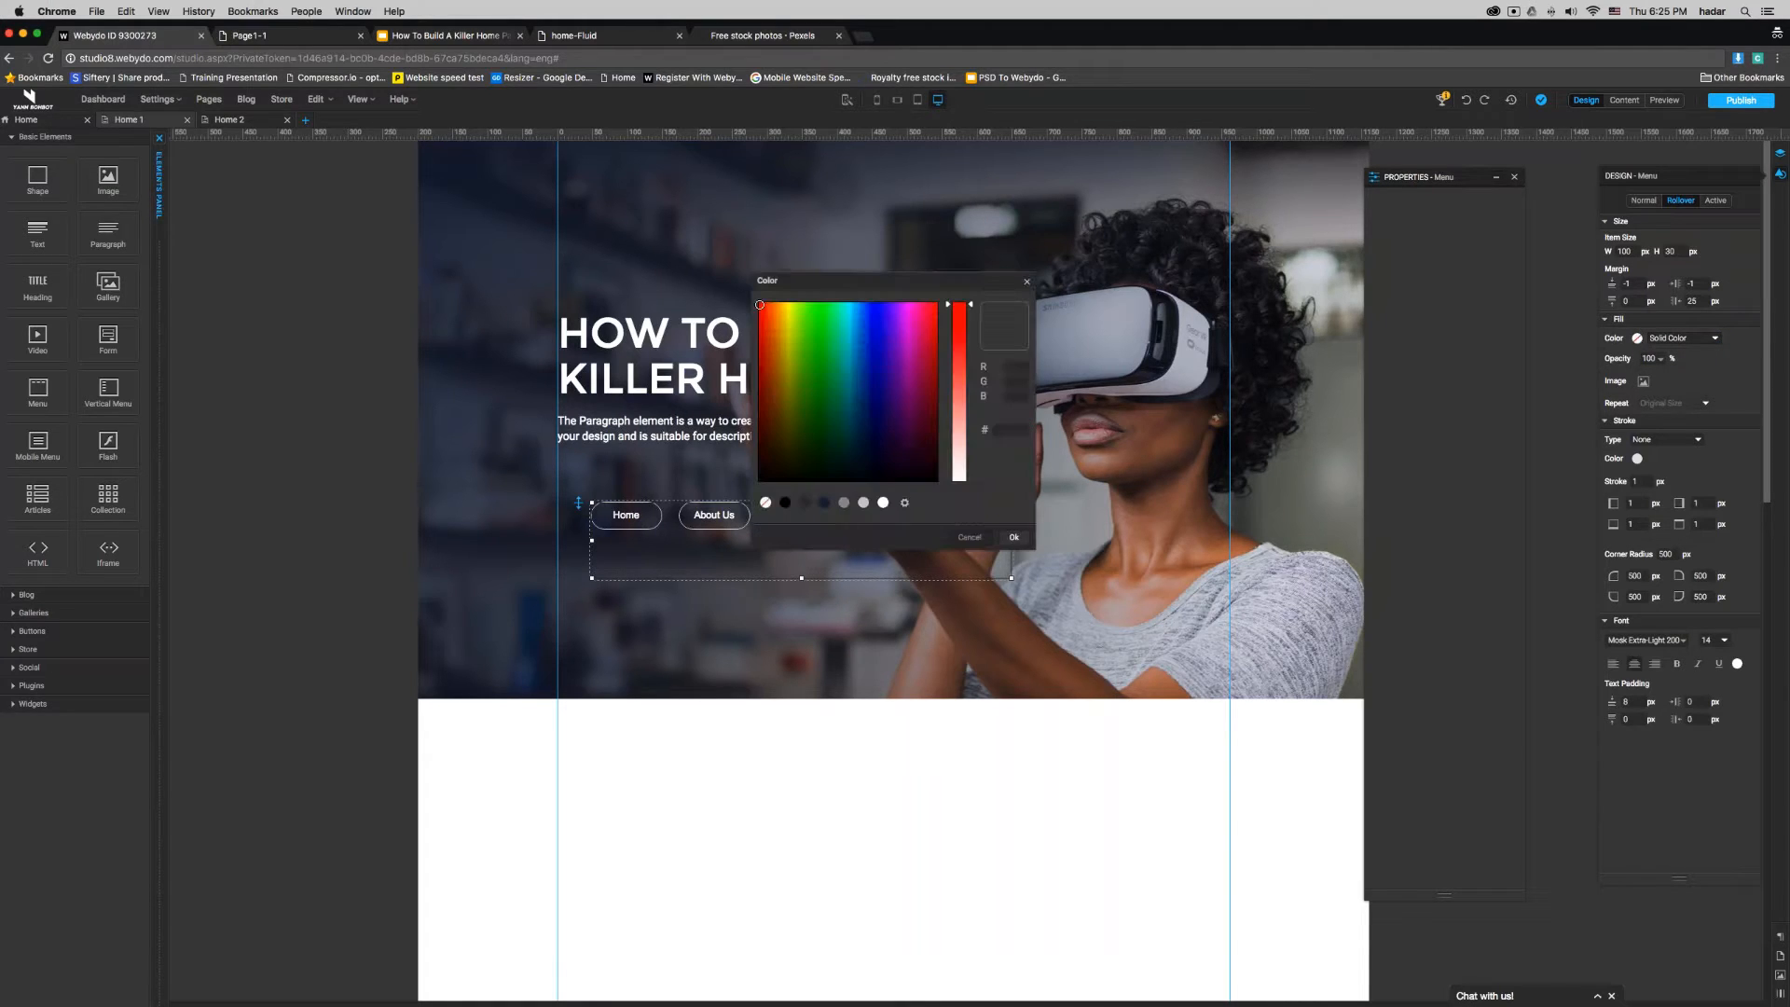
left_click(882, 503)
left_click(1014, 538)
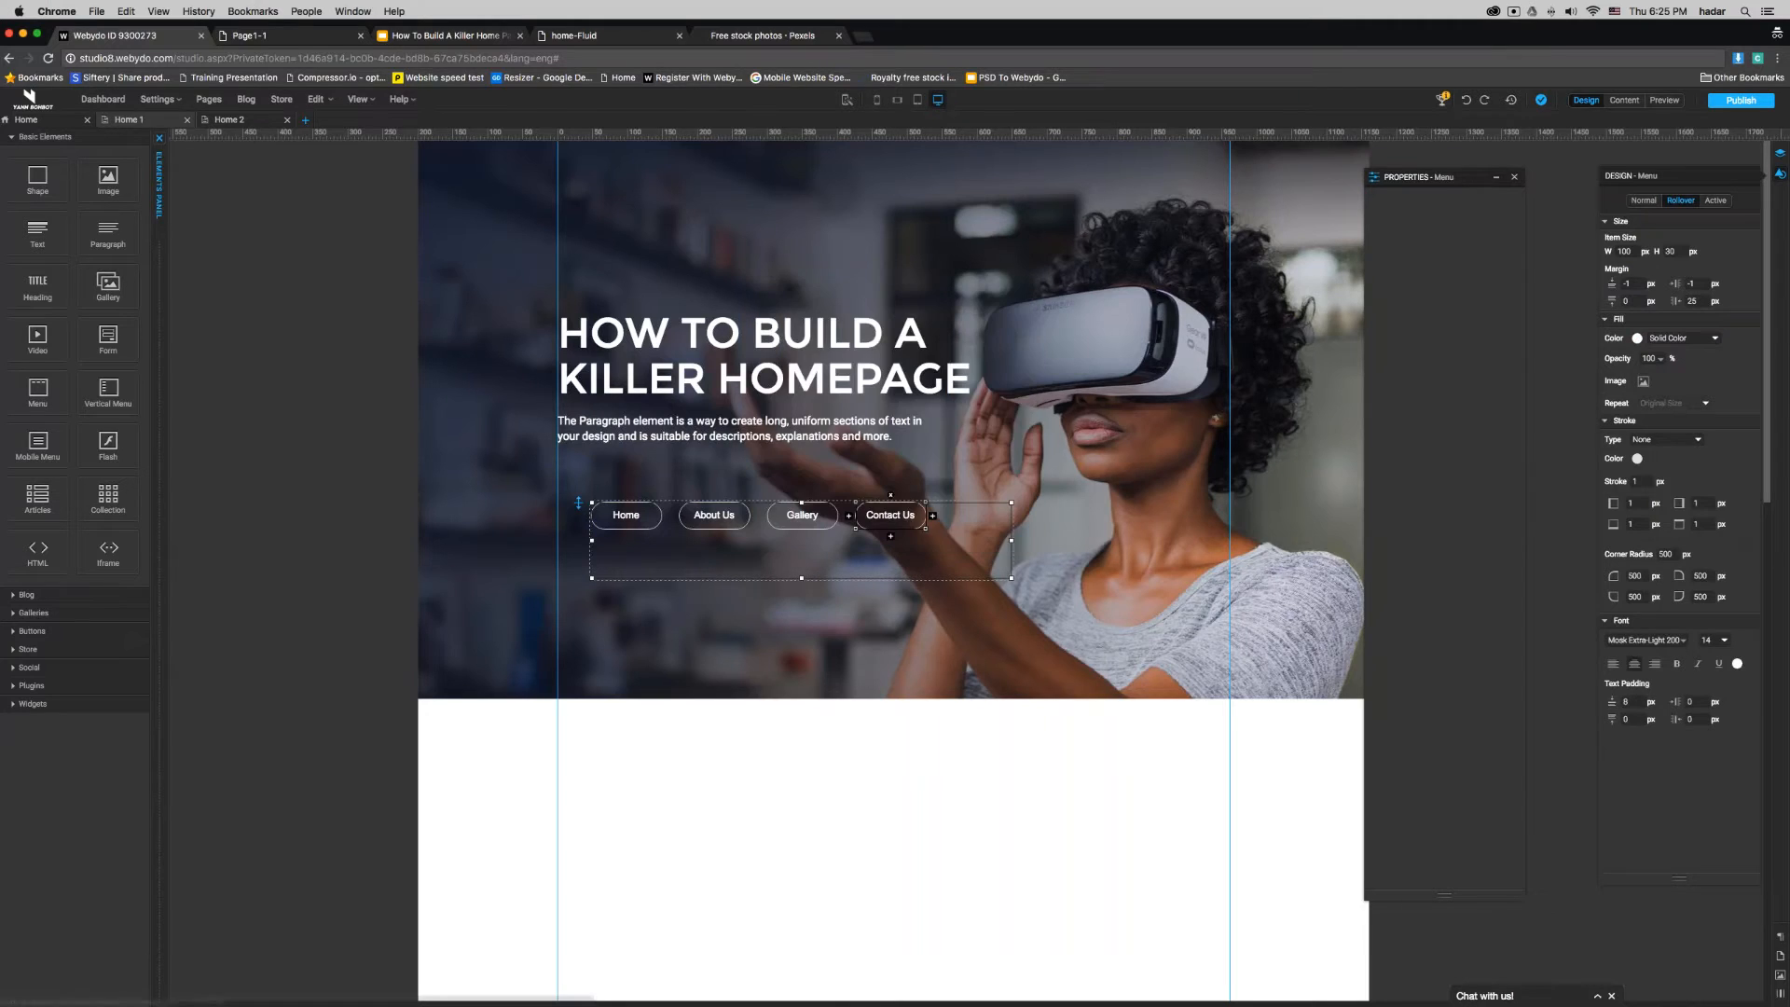
left_click(1737, 663)
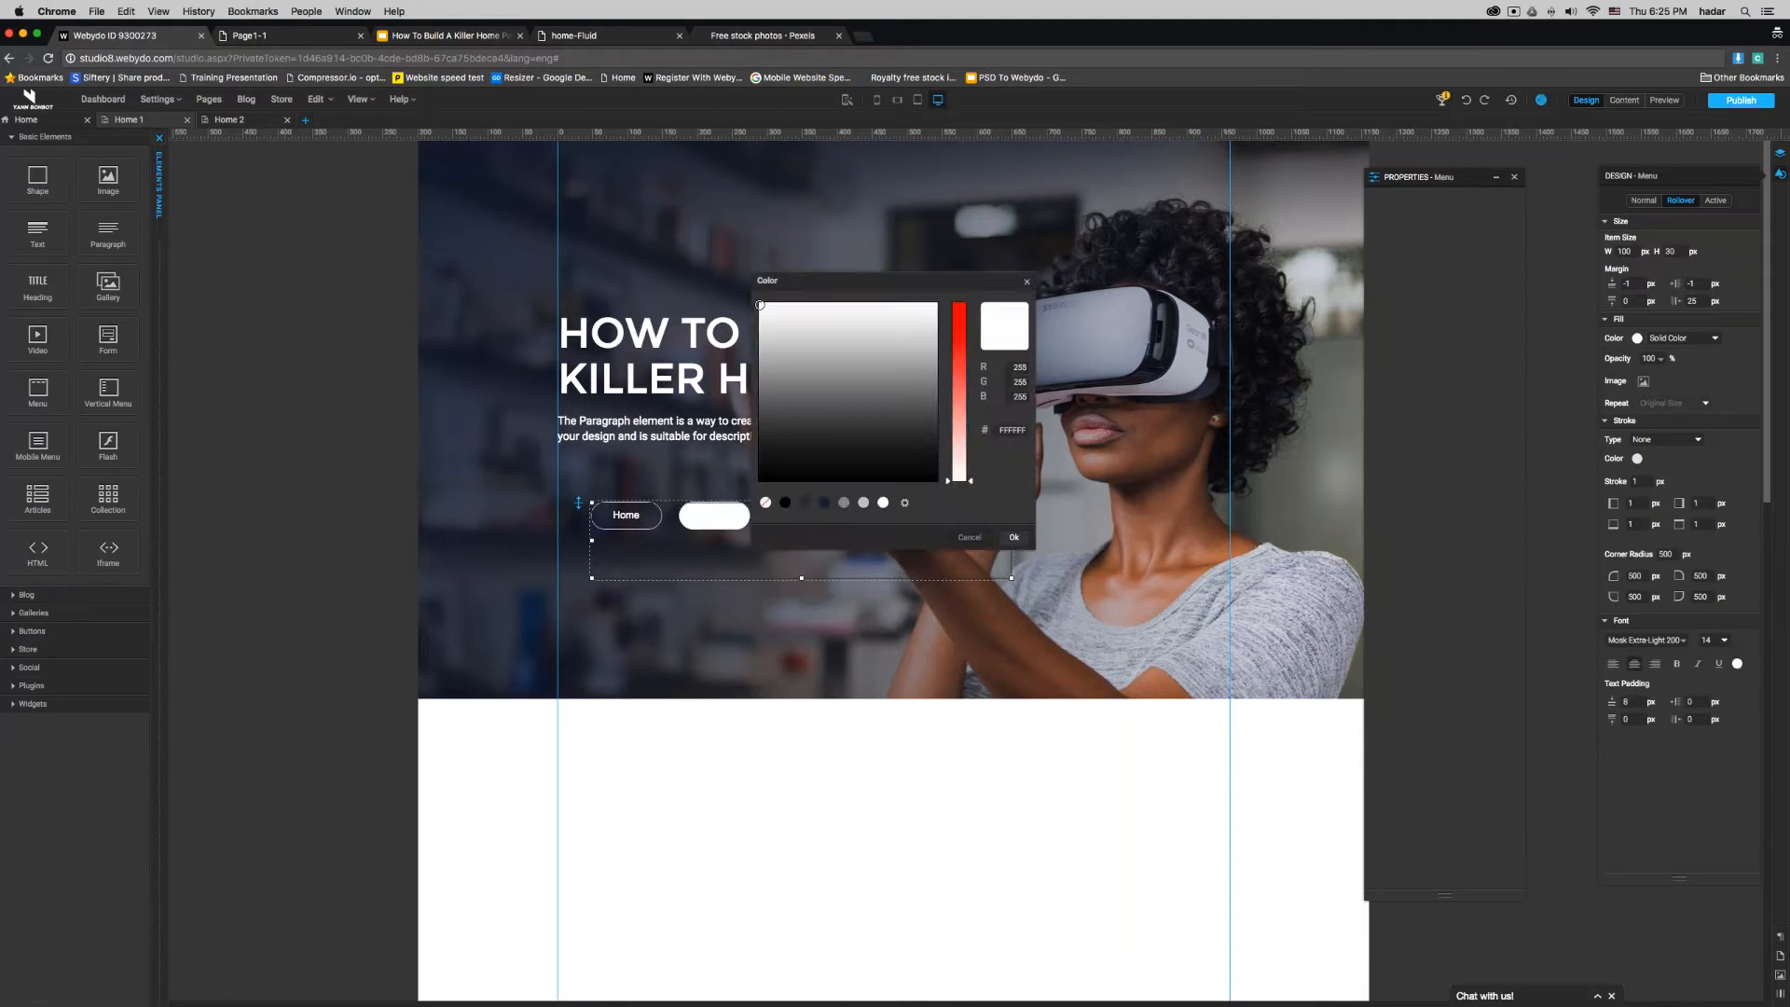
left_click(824, 503)
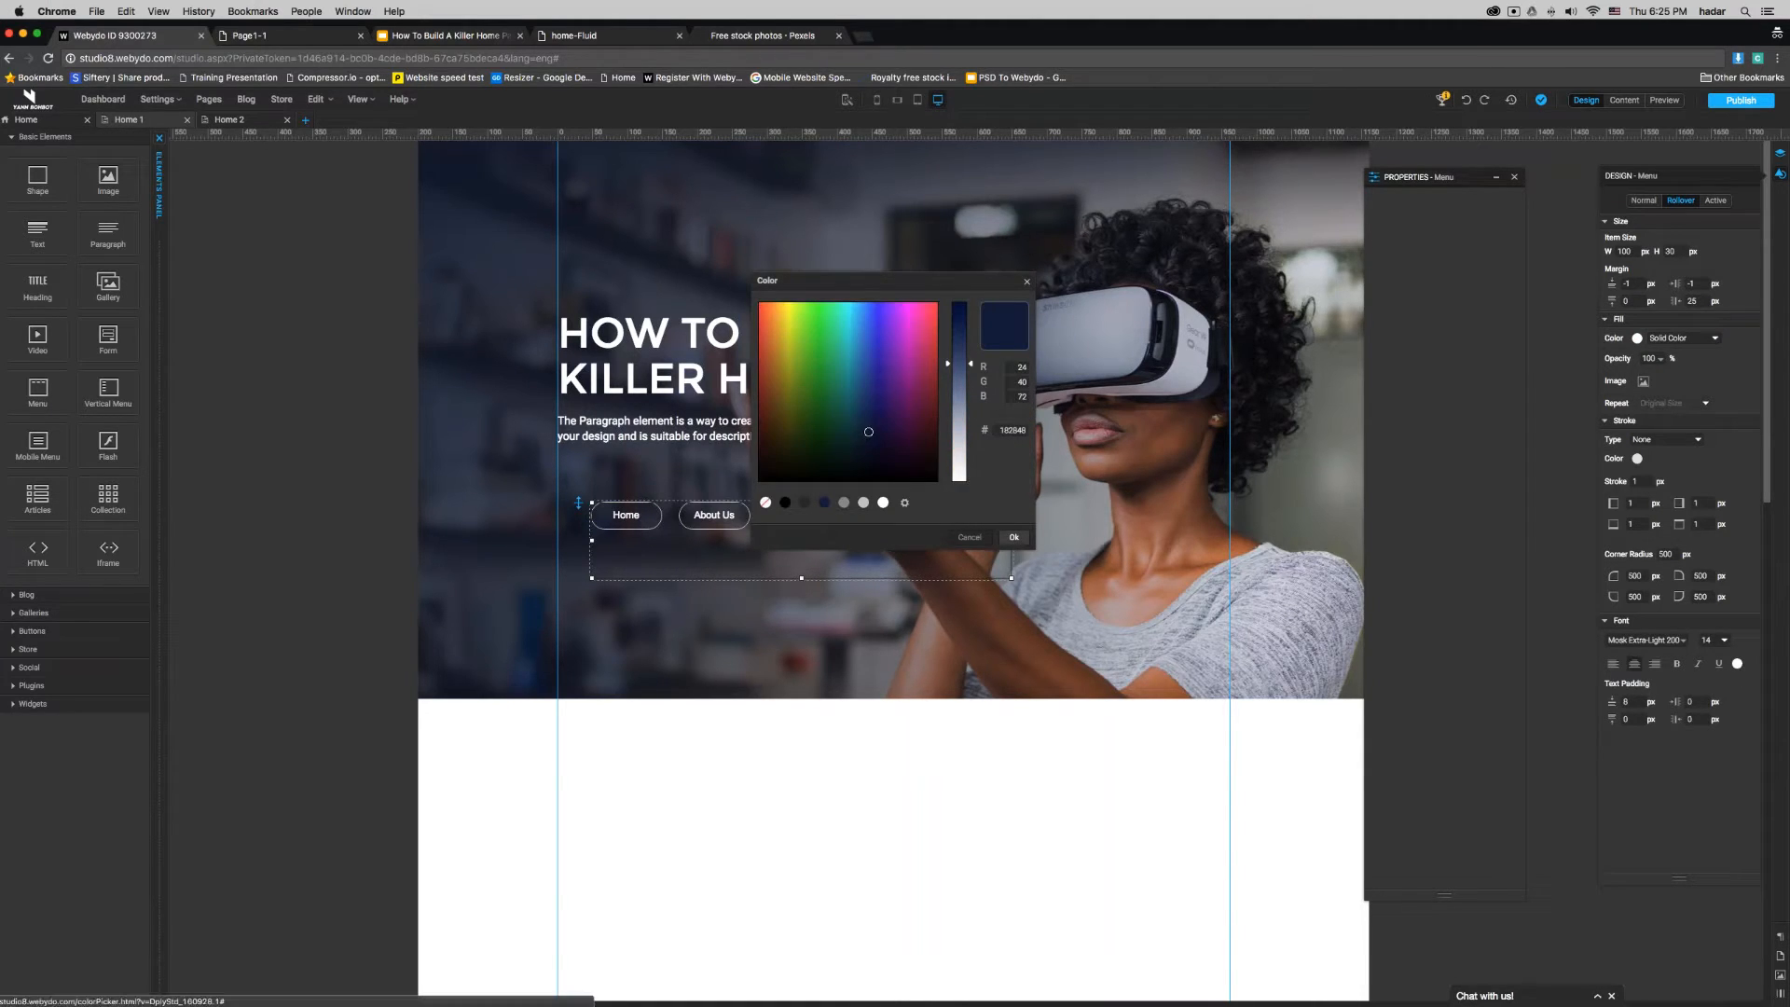
left_click(1013, 538)
- Give the menu's active state dark navy text and a solid white (FFFFFF) fill
left_click(1716, 201)
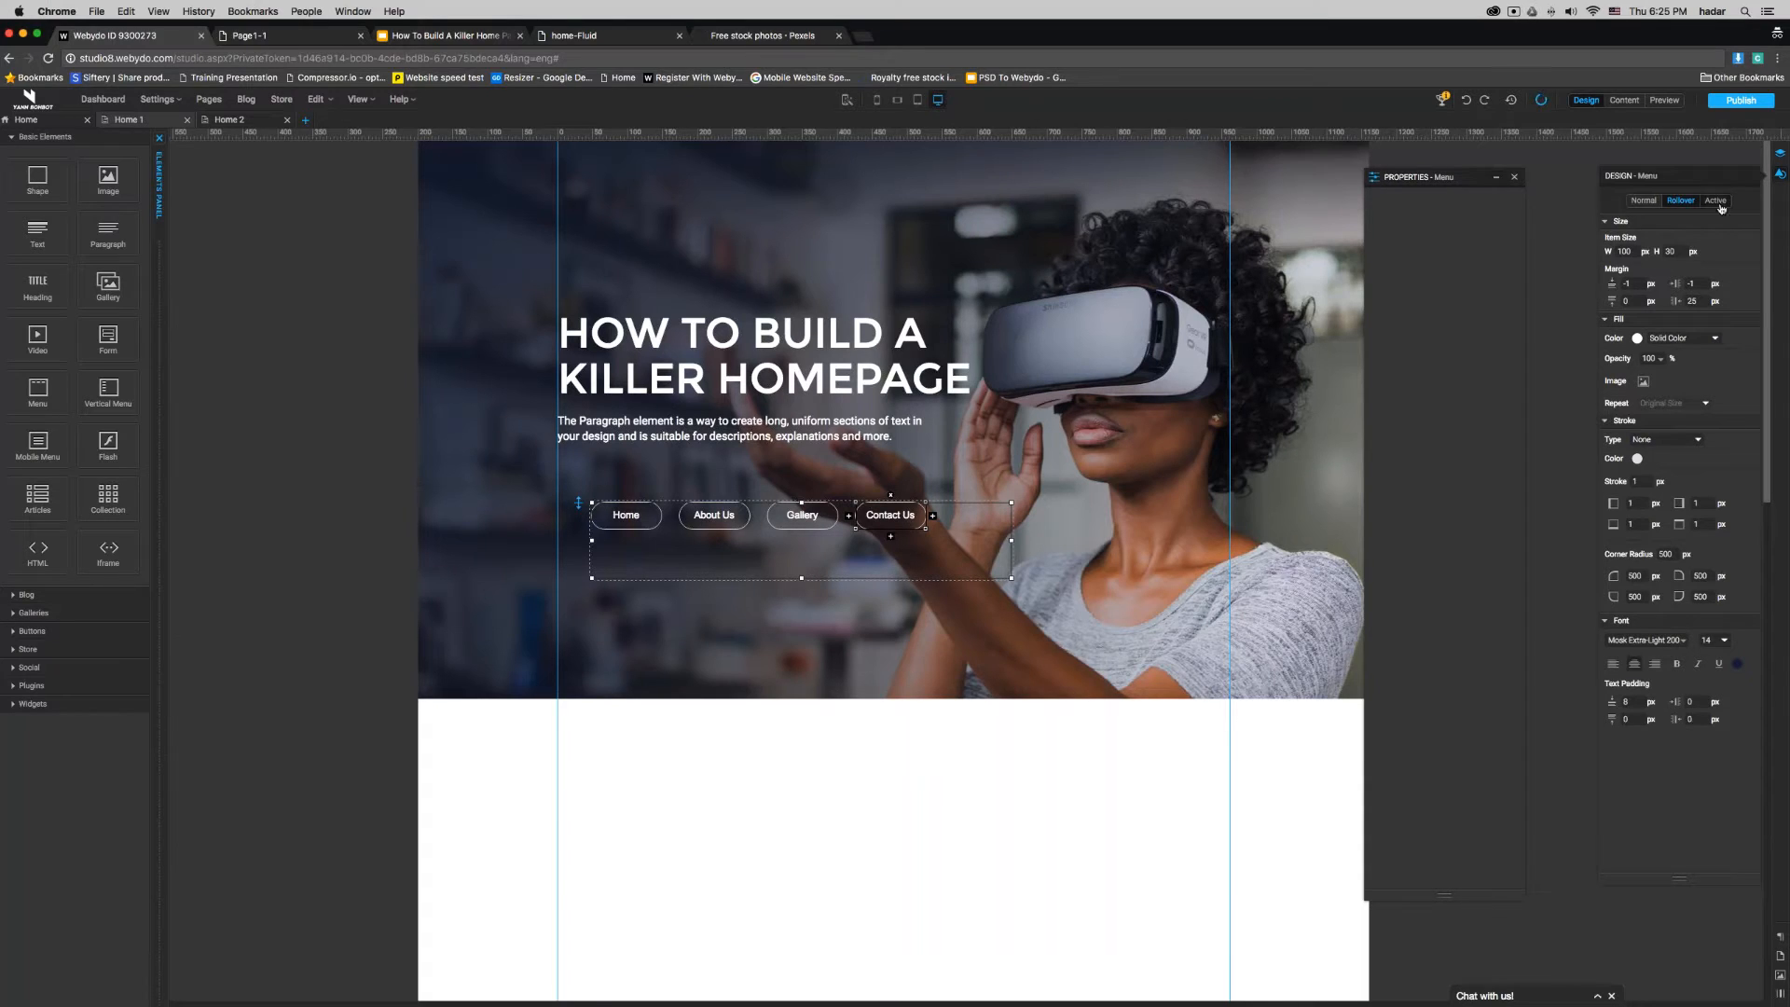
left_click(1737, 664)
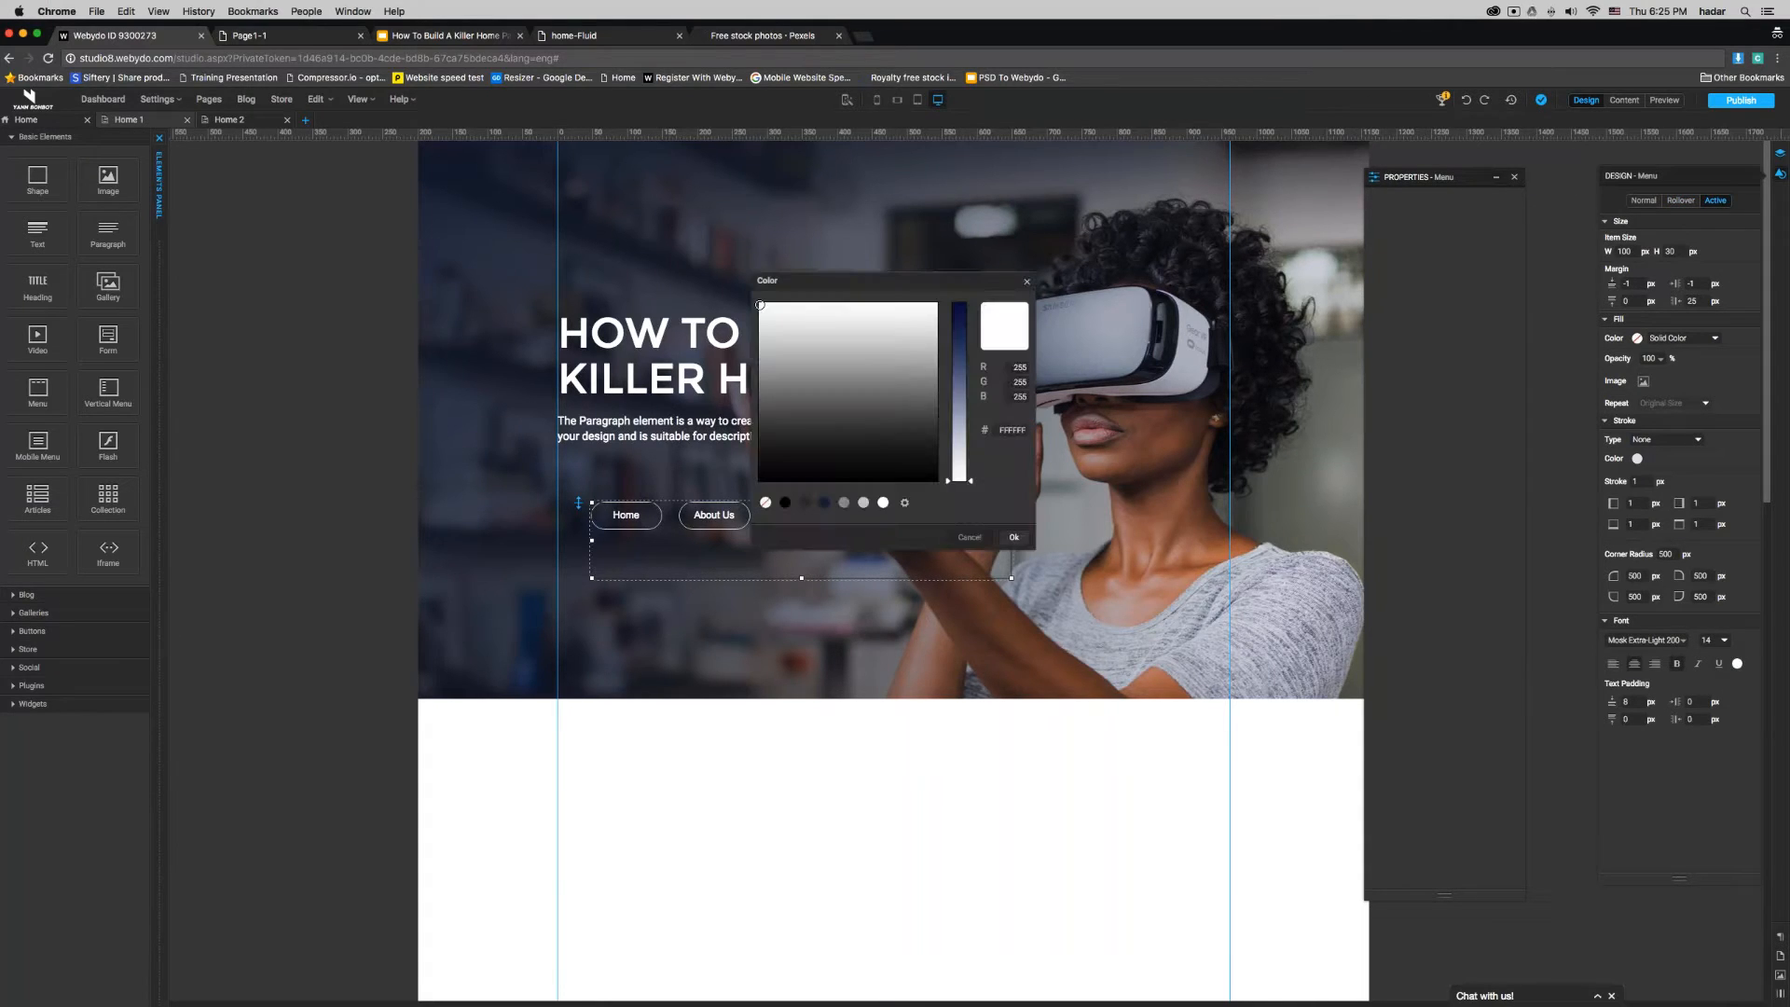
left_click(826, 503)
left_click(1014, 537)
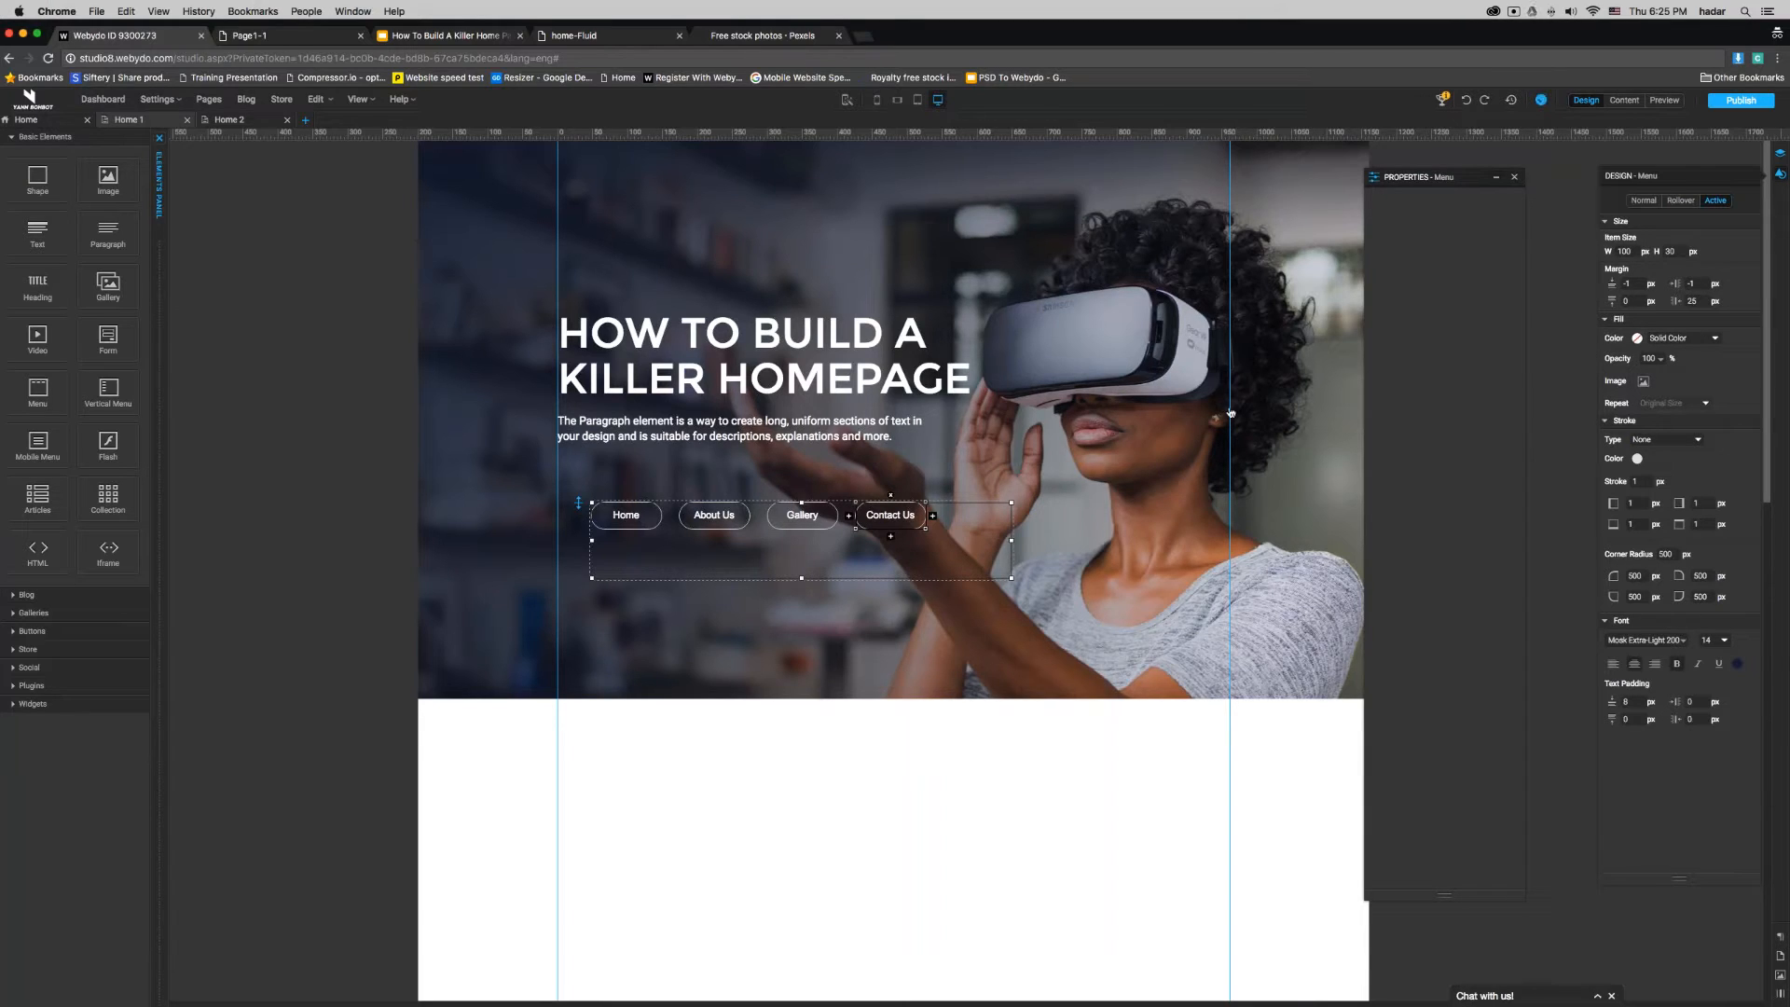
left_click(1637, 338)
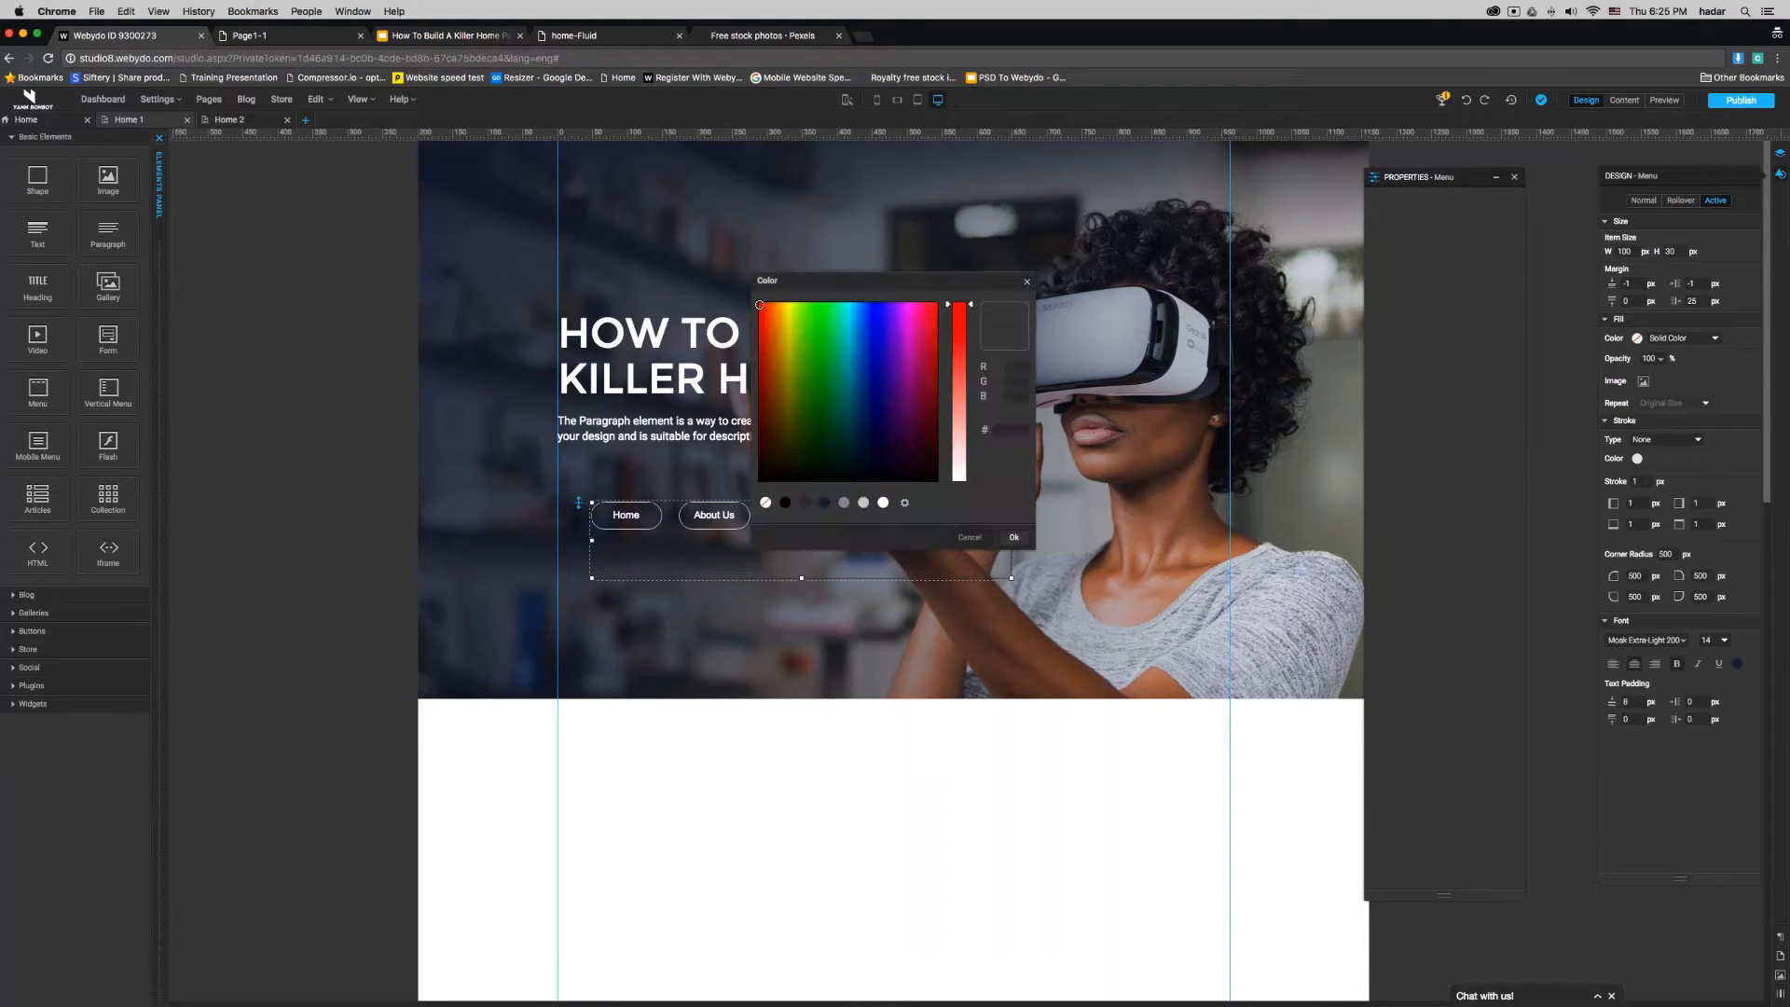
left_click(883, 502)
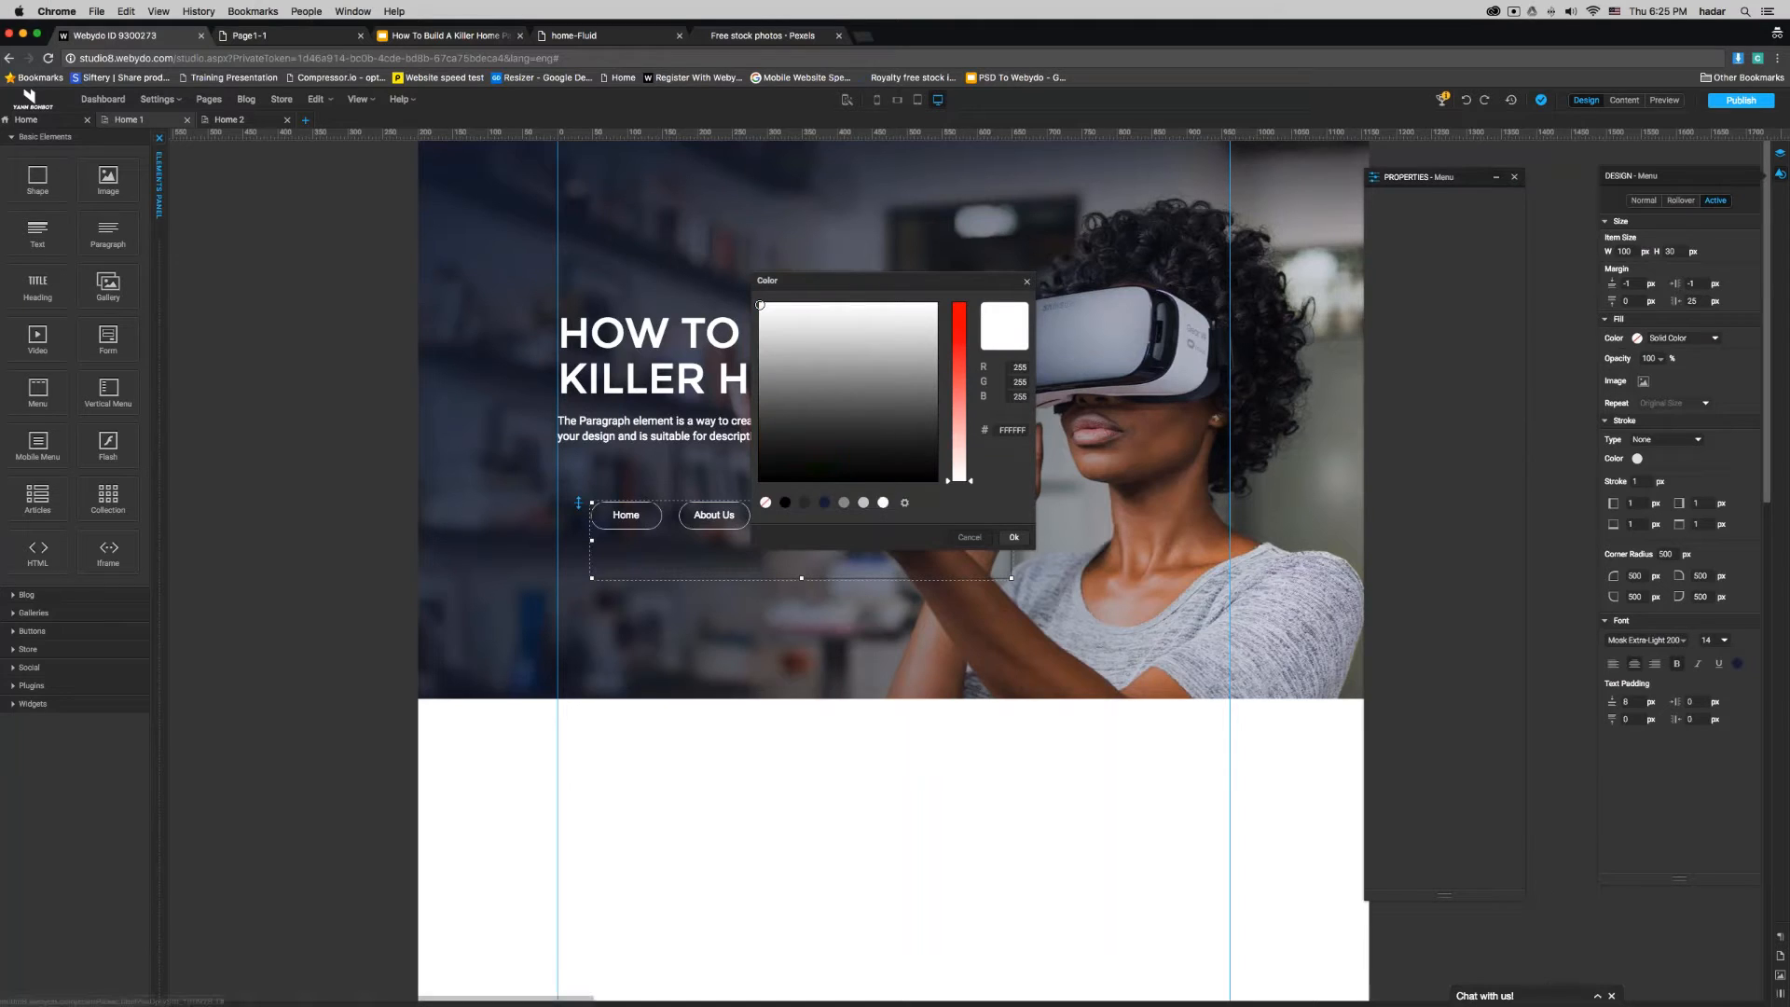
left_click(1013, 537)
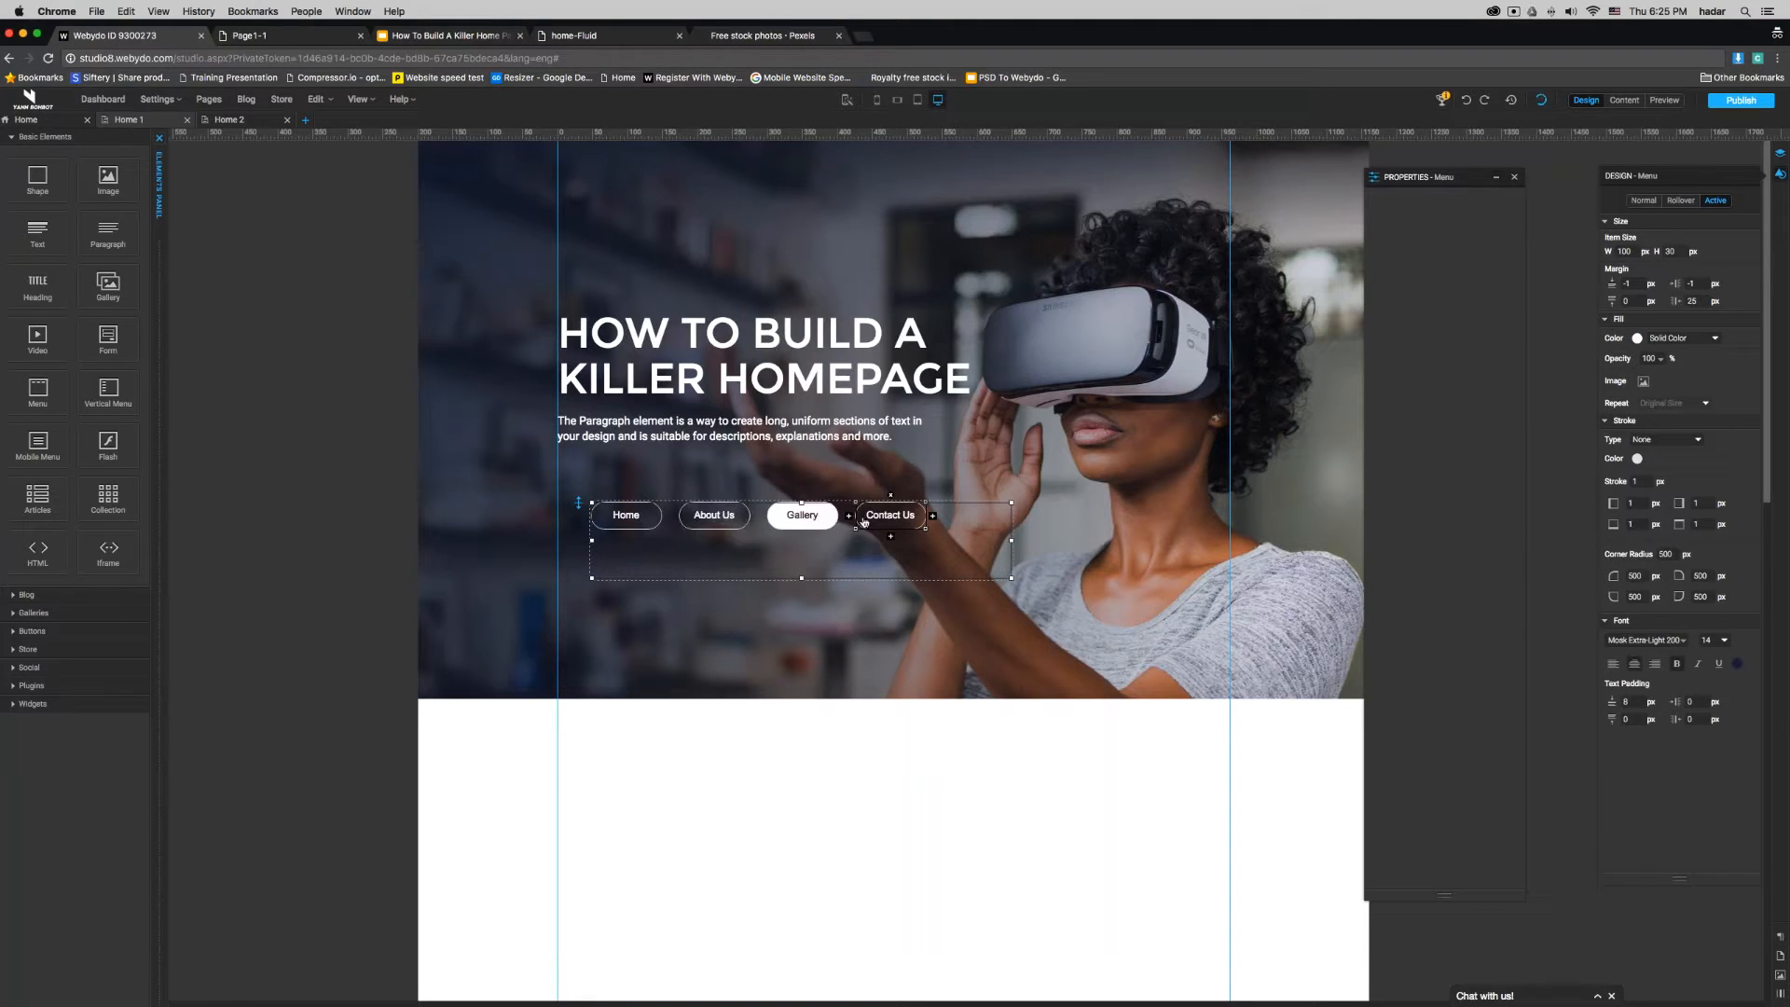
- Shrink the menu to about 505 × 57 px and place it at the banner's upper right, flush with the right guide, at about Y 14
left_click(836, 807)
left_click(815, 540)
left_click_drag(801, 578, 802, 543)
left_click_drag(1012, 523, 963, 523)
left_click_drag(578, 503, 841, 162)
left_click_drag(1203, 188, 1219, 177)
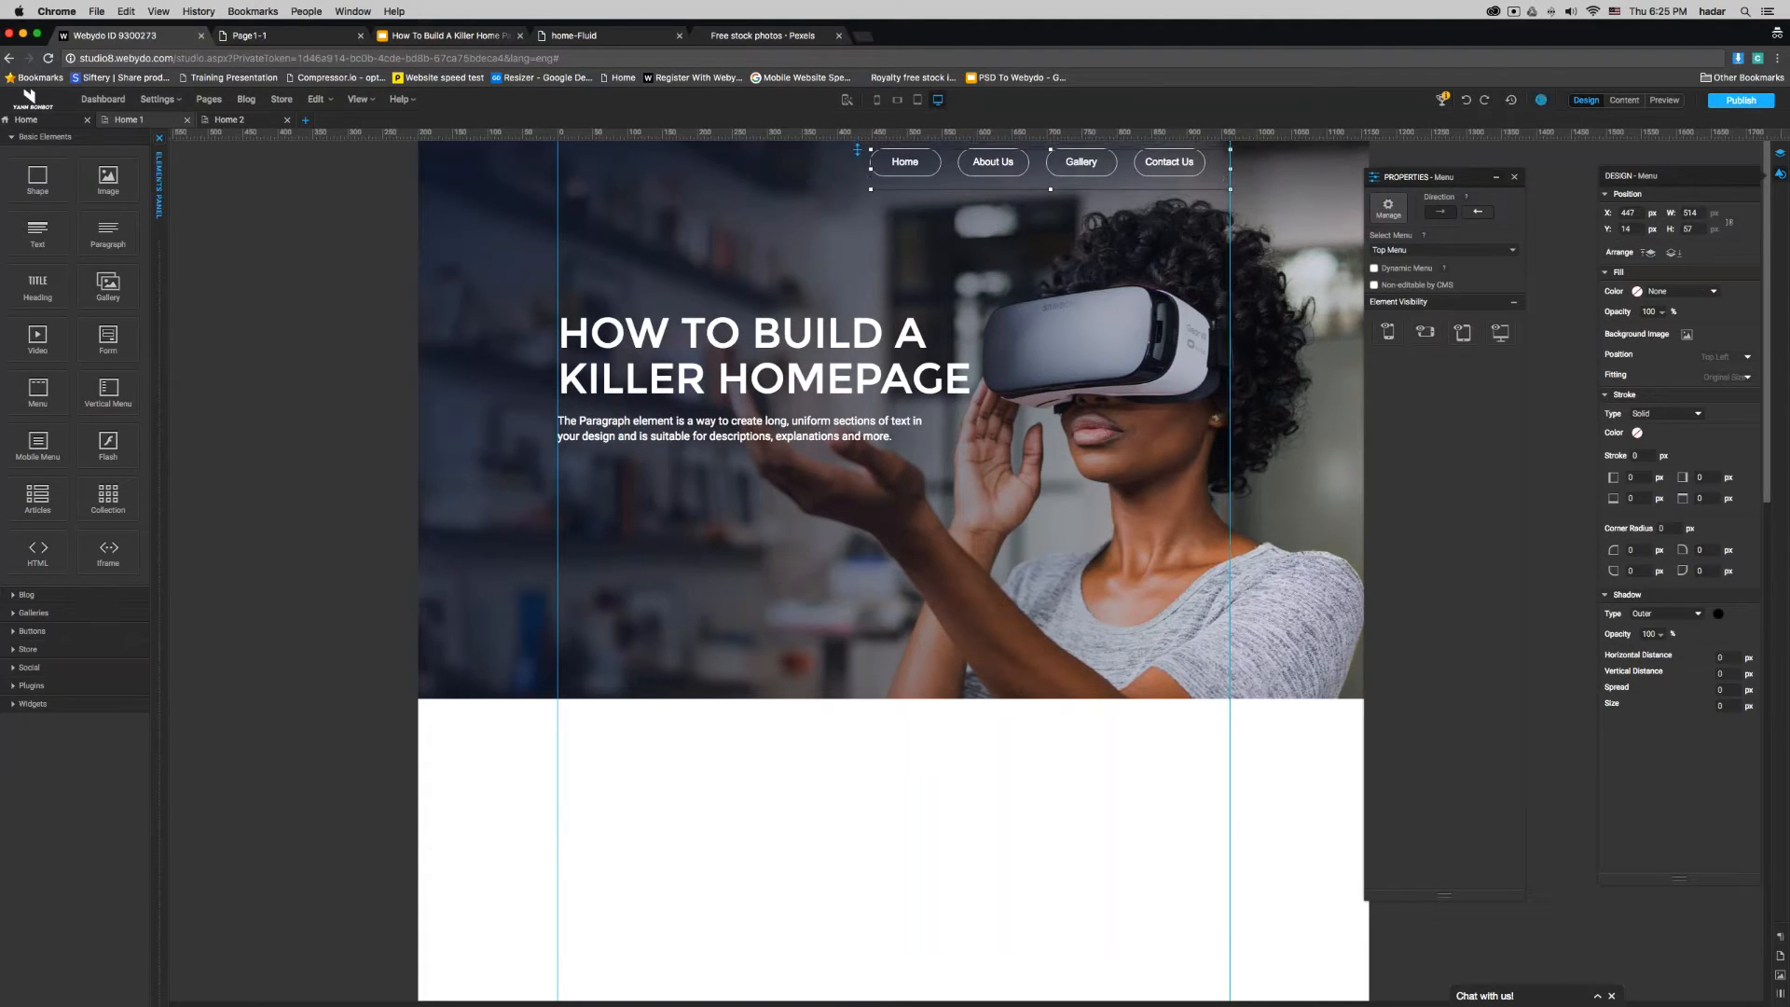
left_click_drag(871, 169, 874, 170)
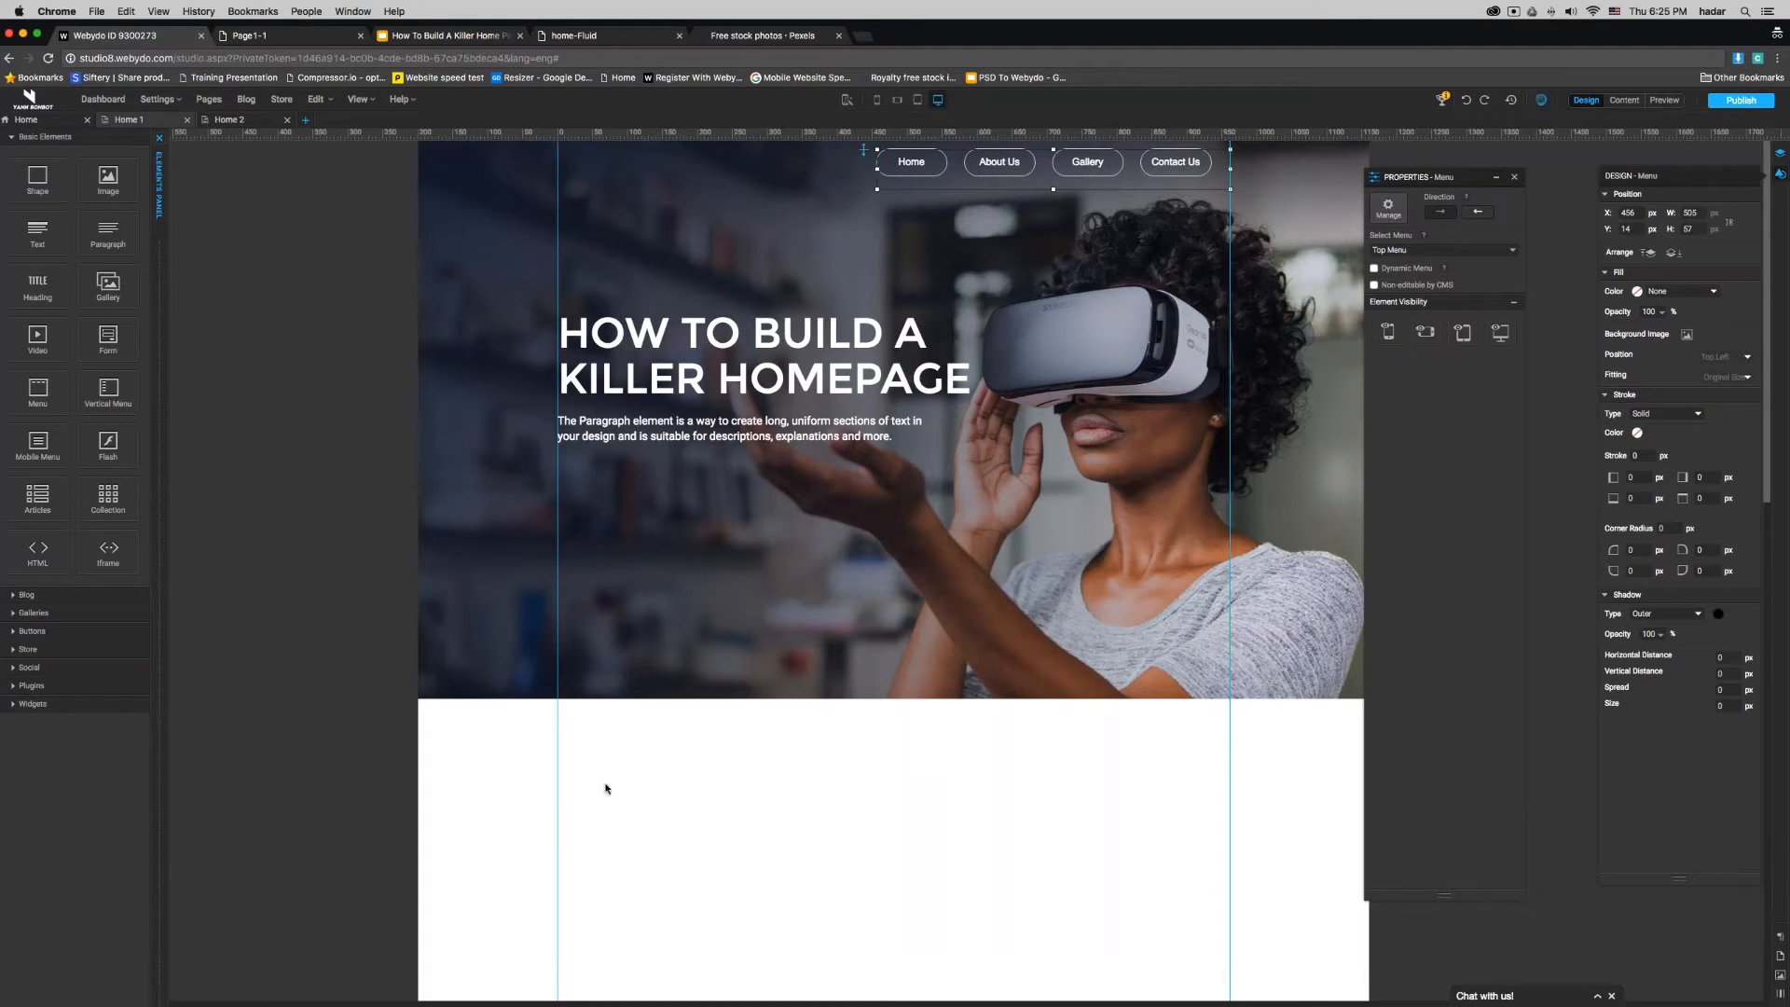
- Add an Image element above the heading and load webydologowhite.png from the logos folder into it
left_click(106, 177)
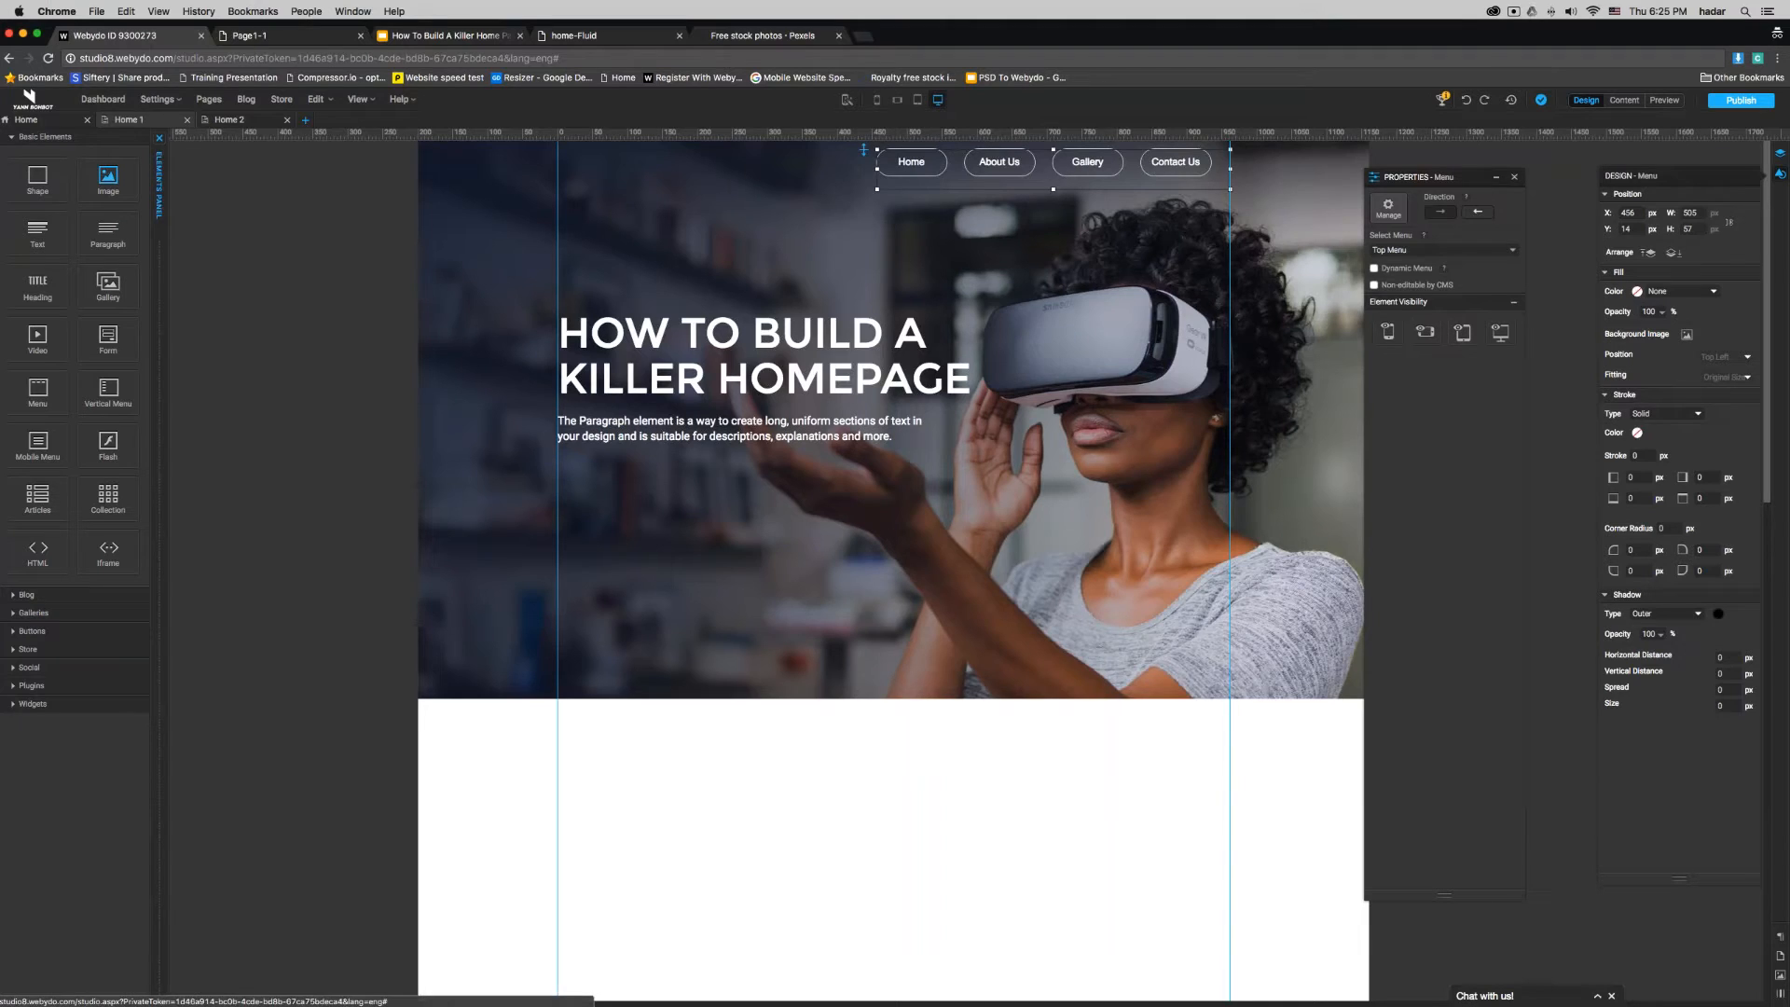
double_click(655, 208)
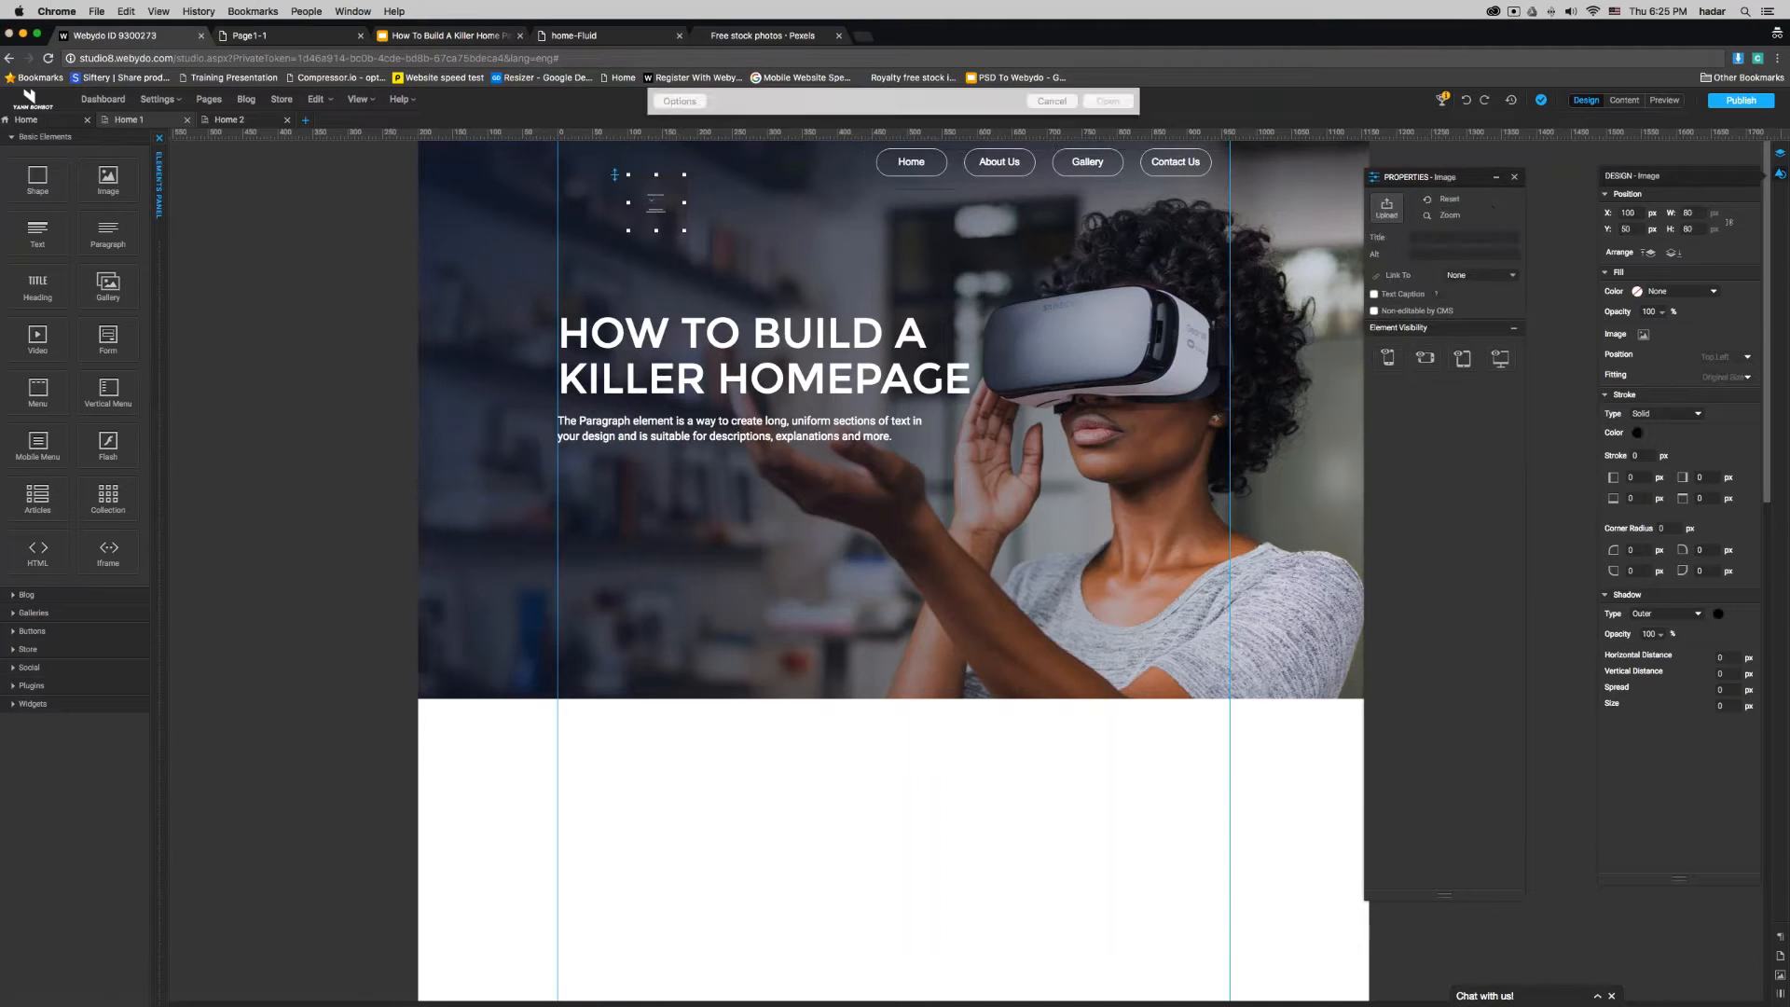
scroll(849, 224, "down", 2)
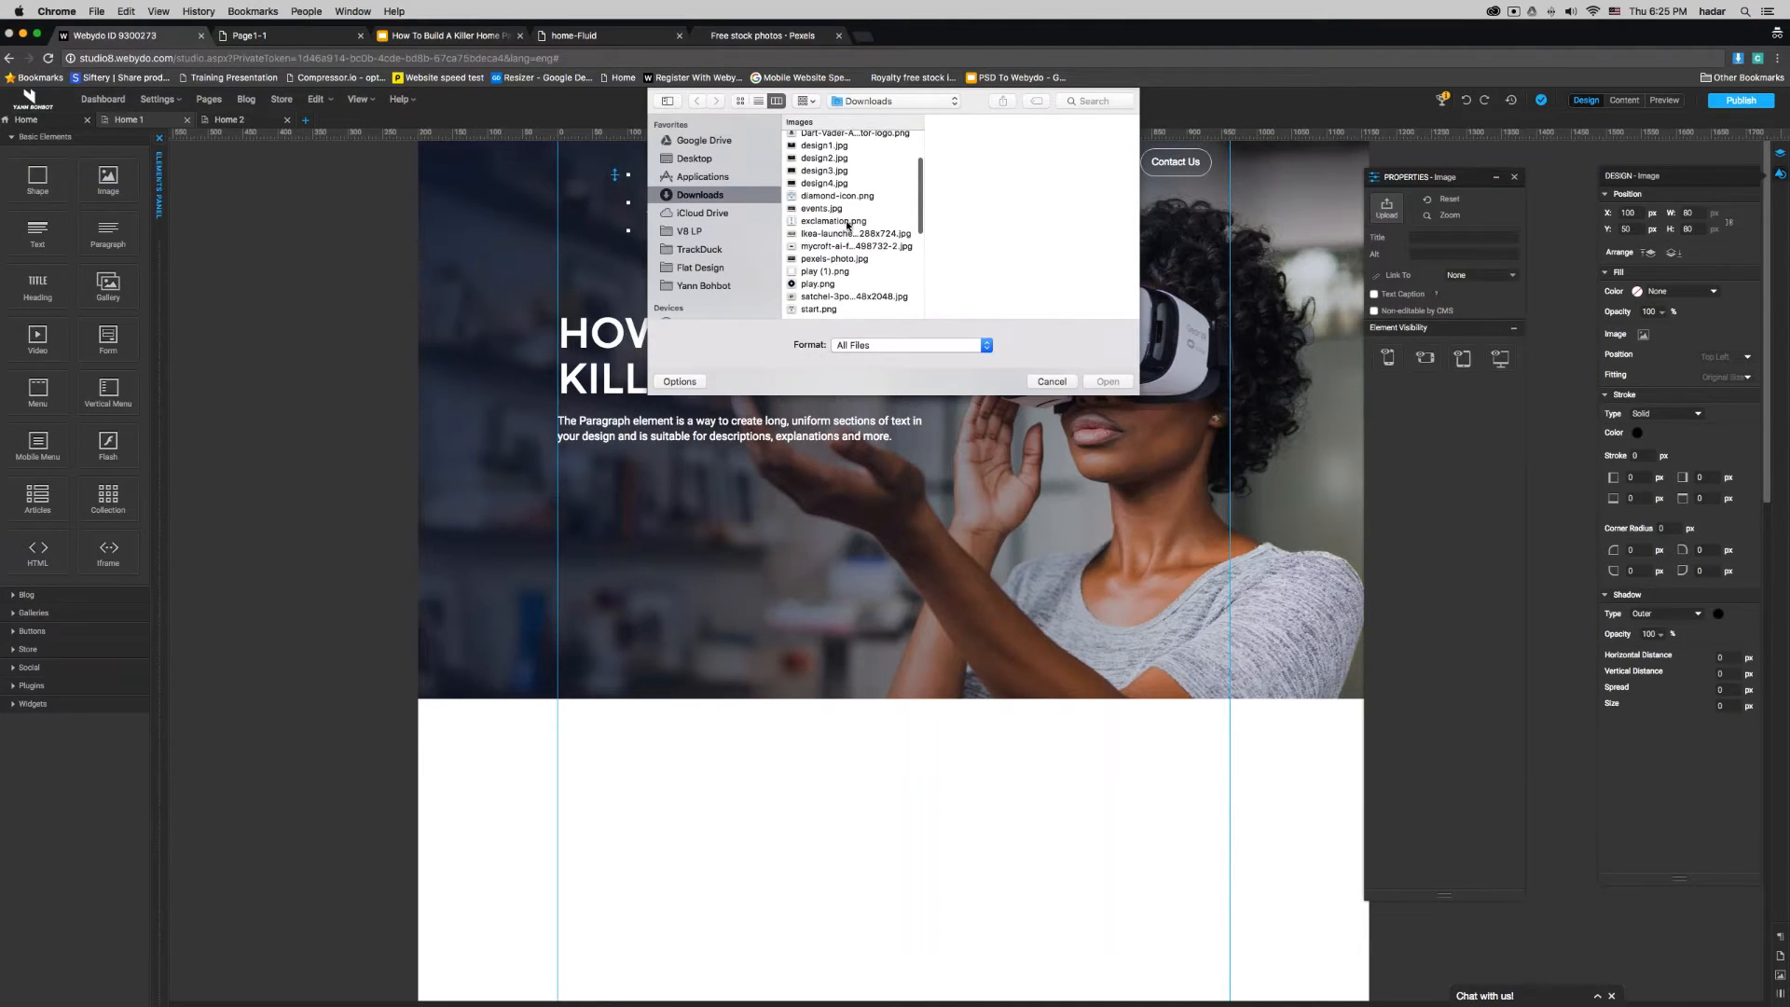
scroll(847, 229, "down", 1)
left_click(835, 229)
scroll(828, 252, "down", 2)
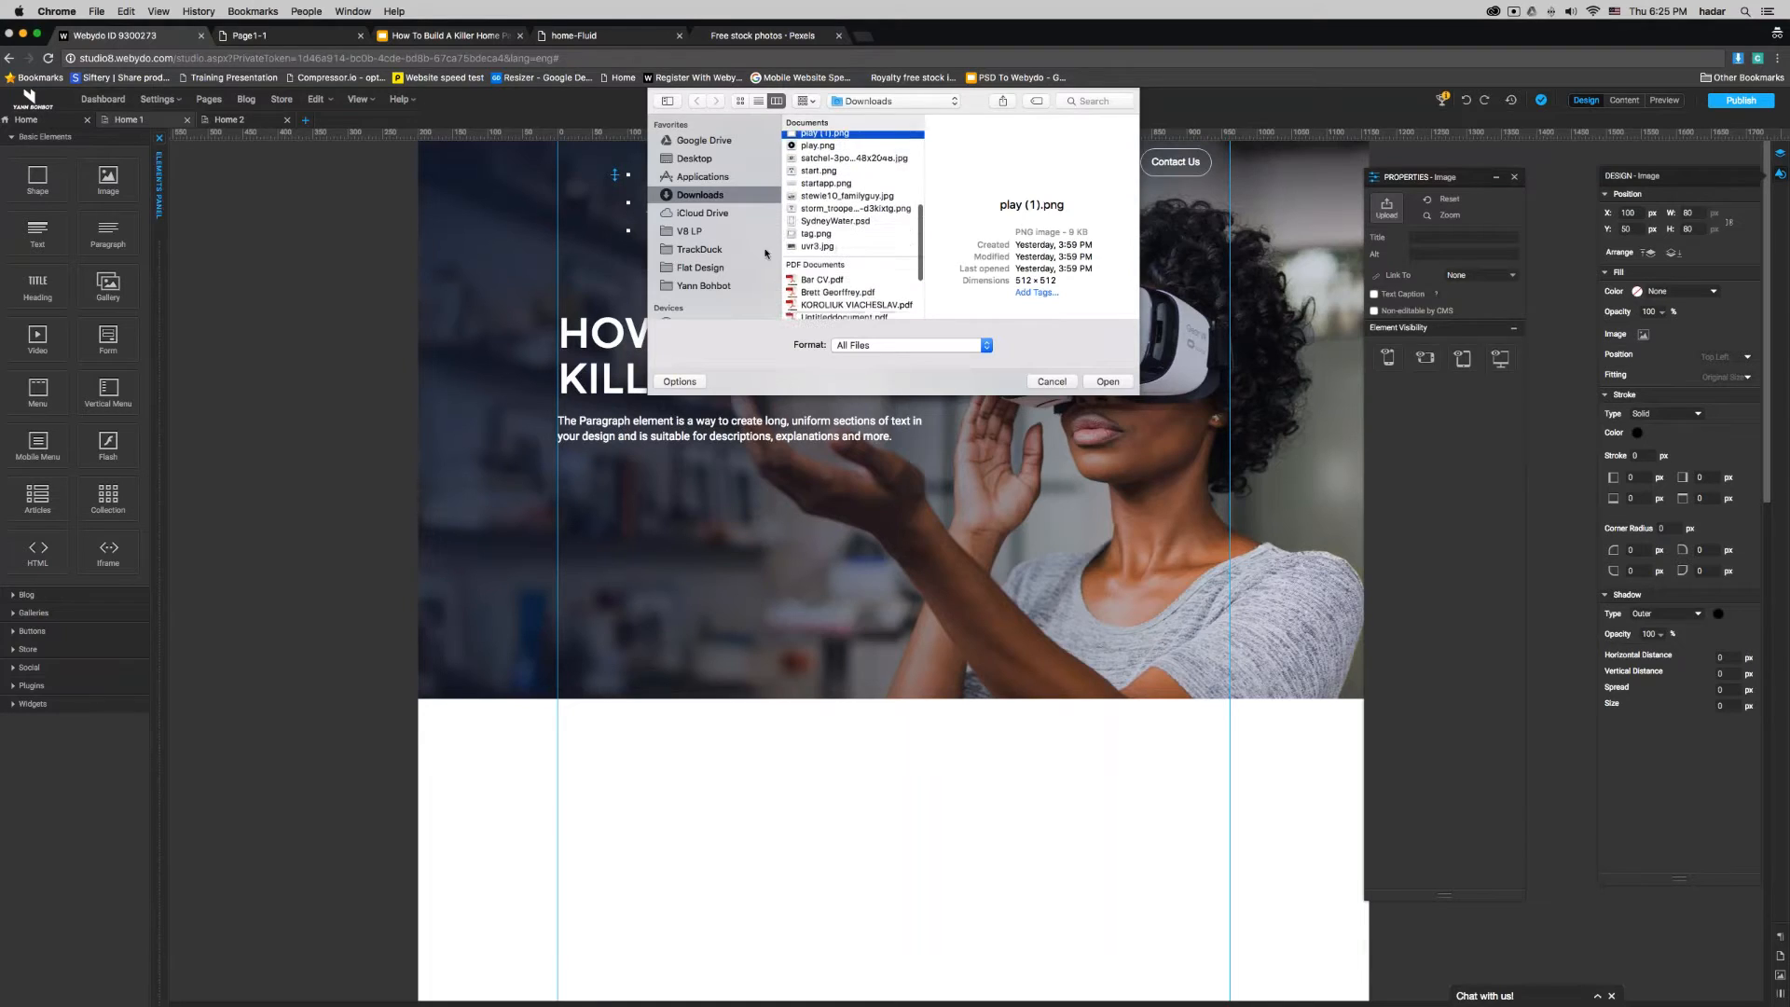
left_click(701, 286)
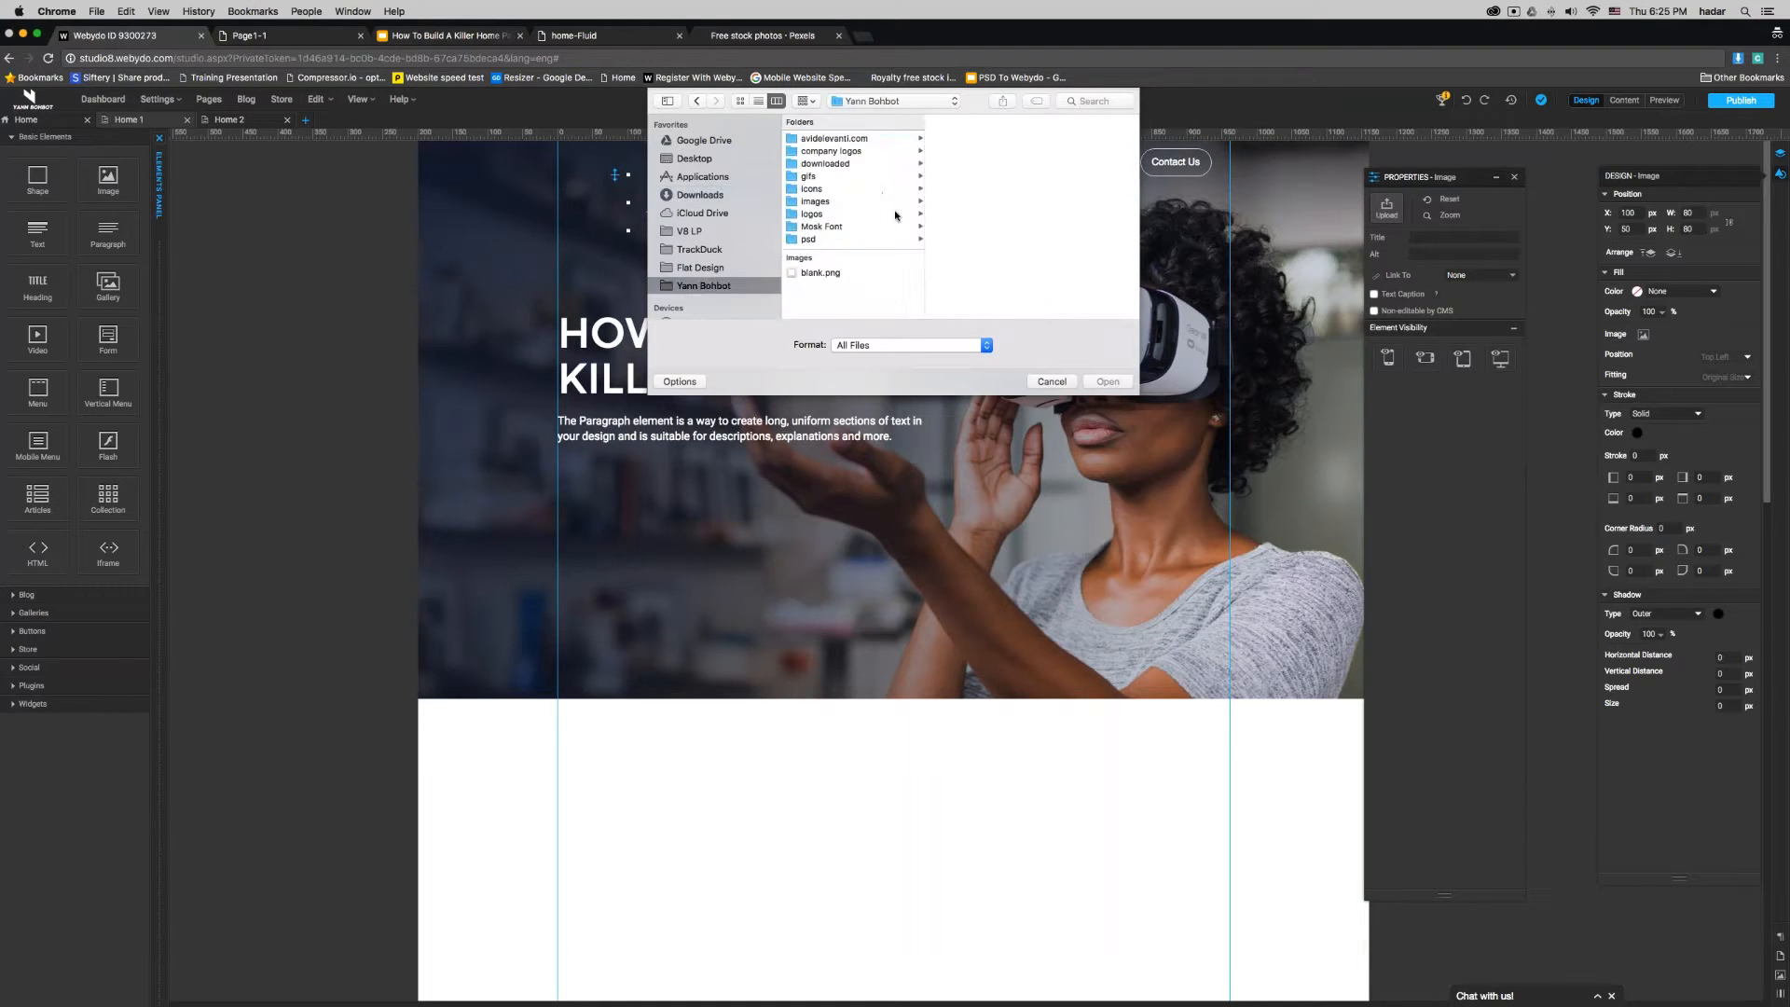
left_click(830, 190)
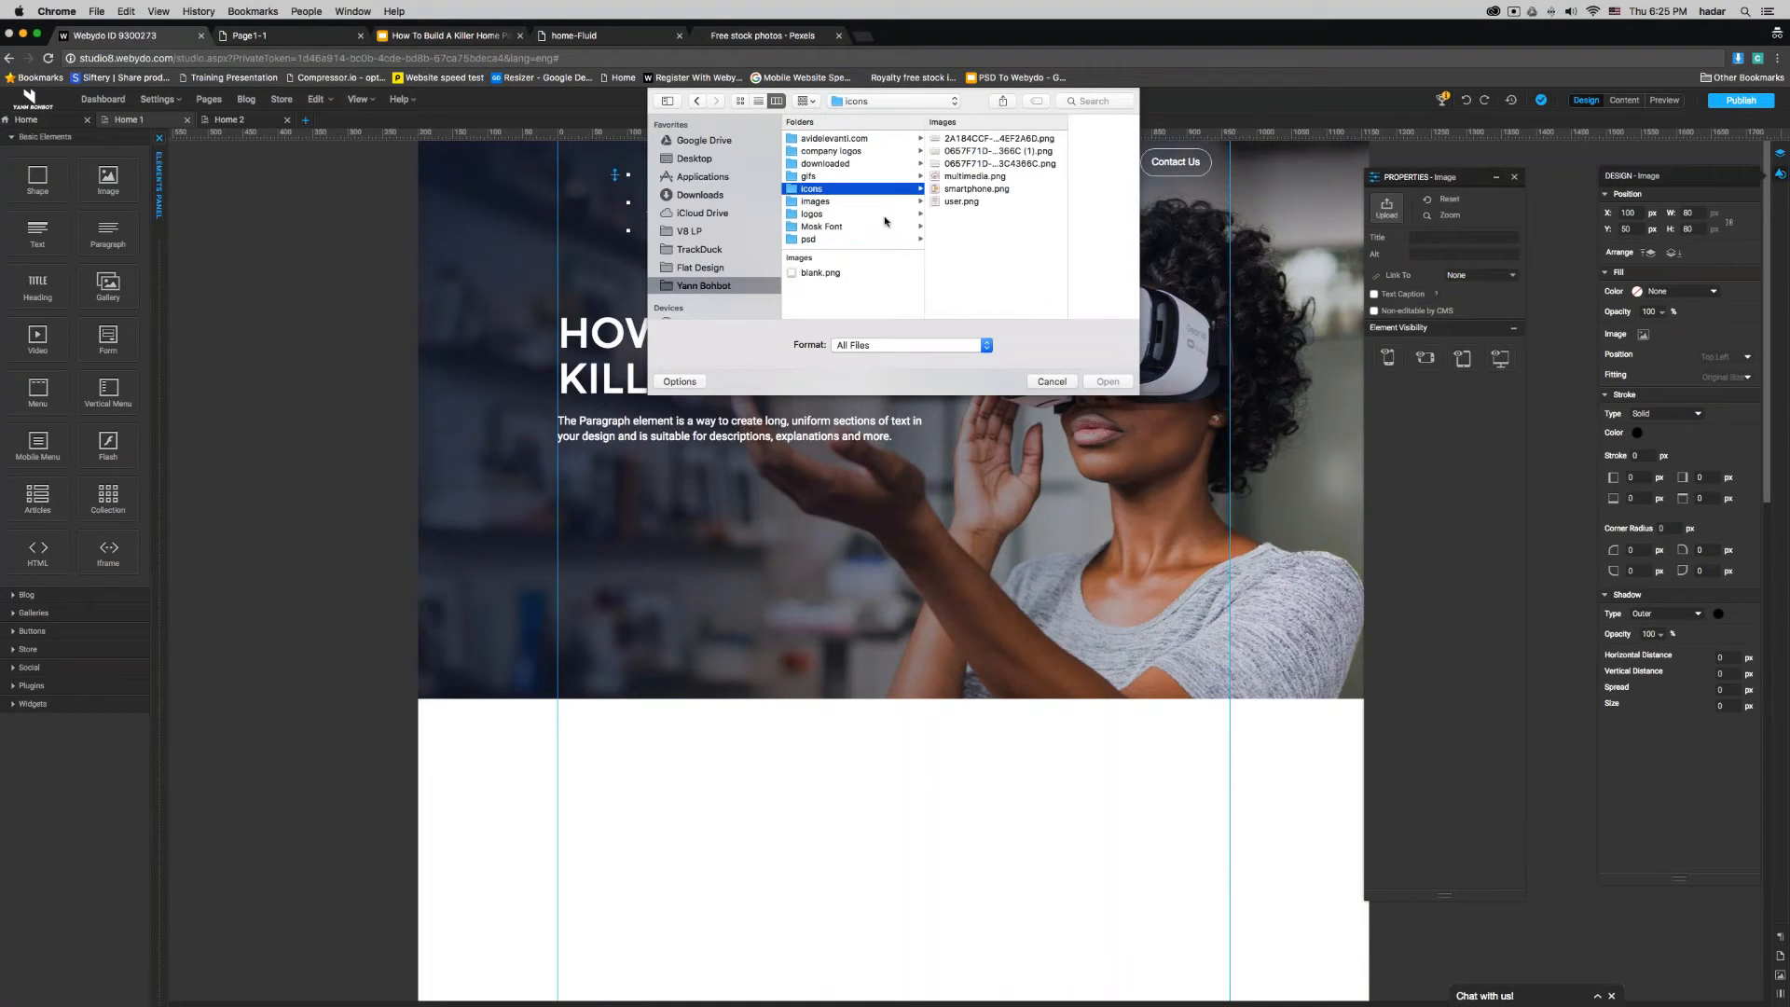
left_click(827, 214)
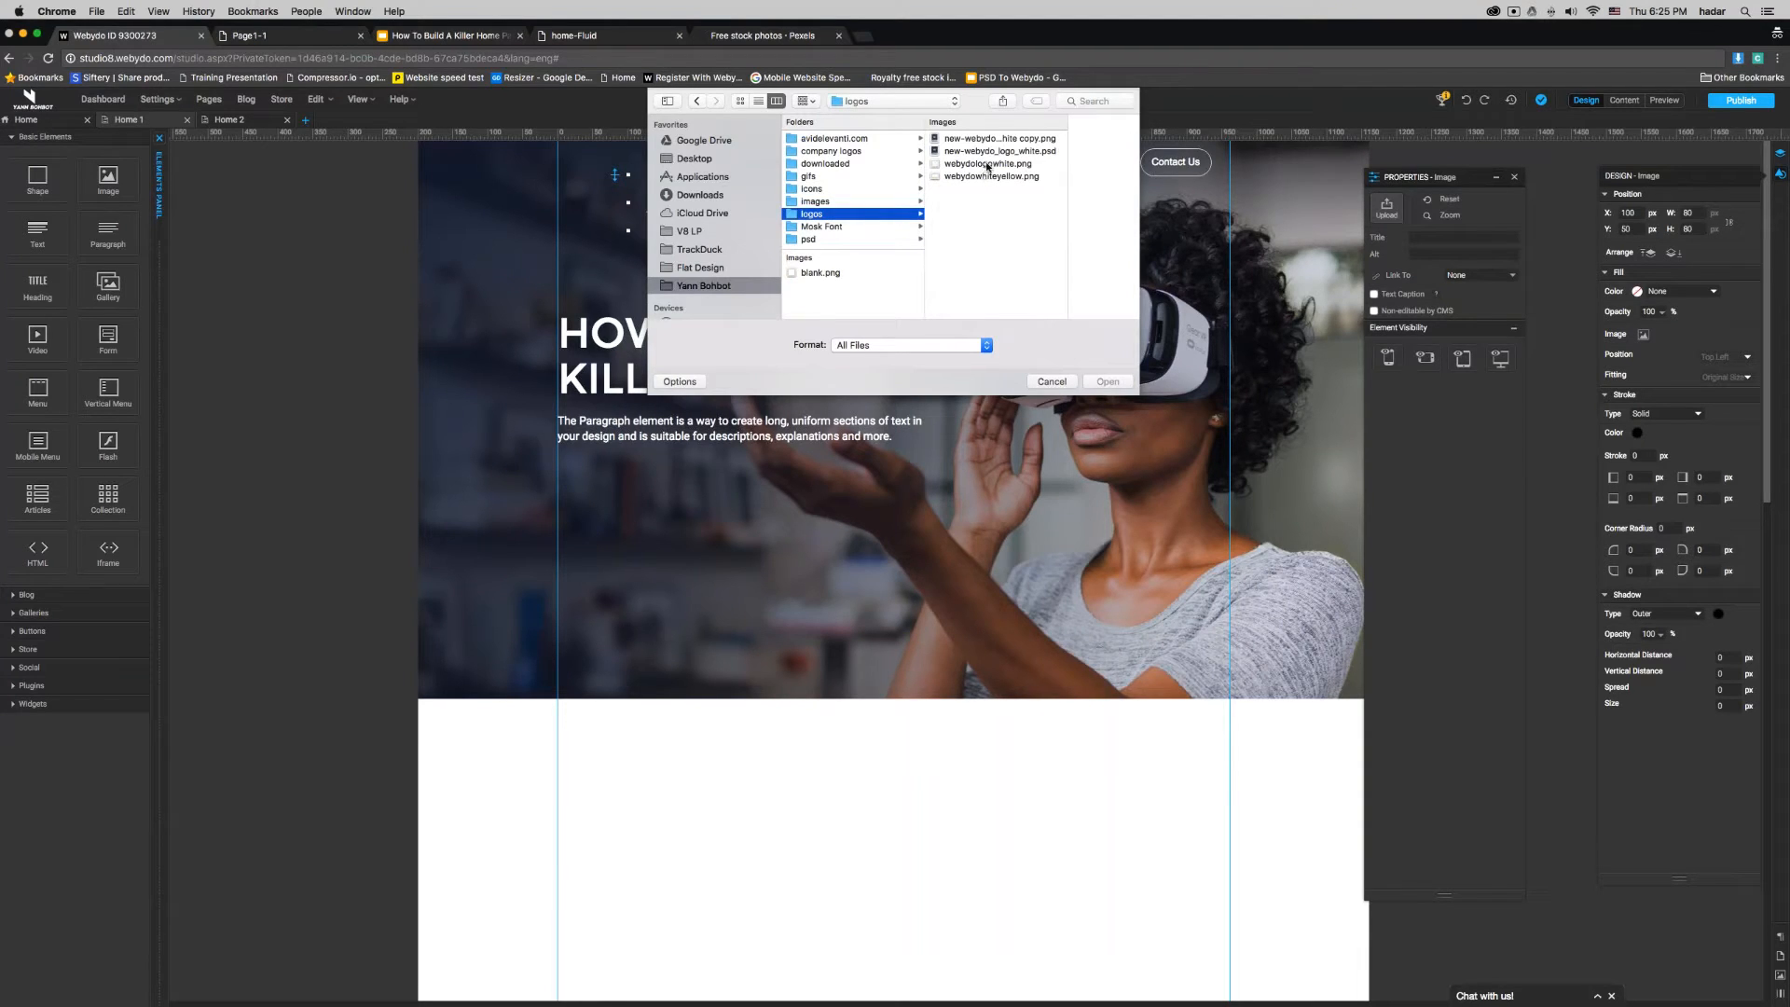
double_click(982, 165)
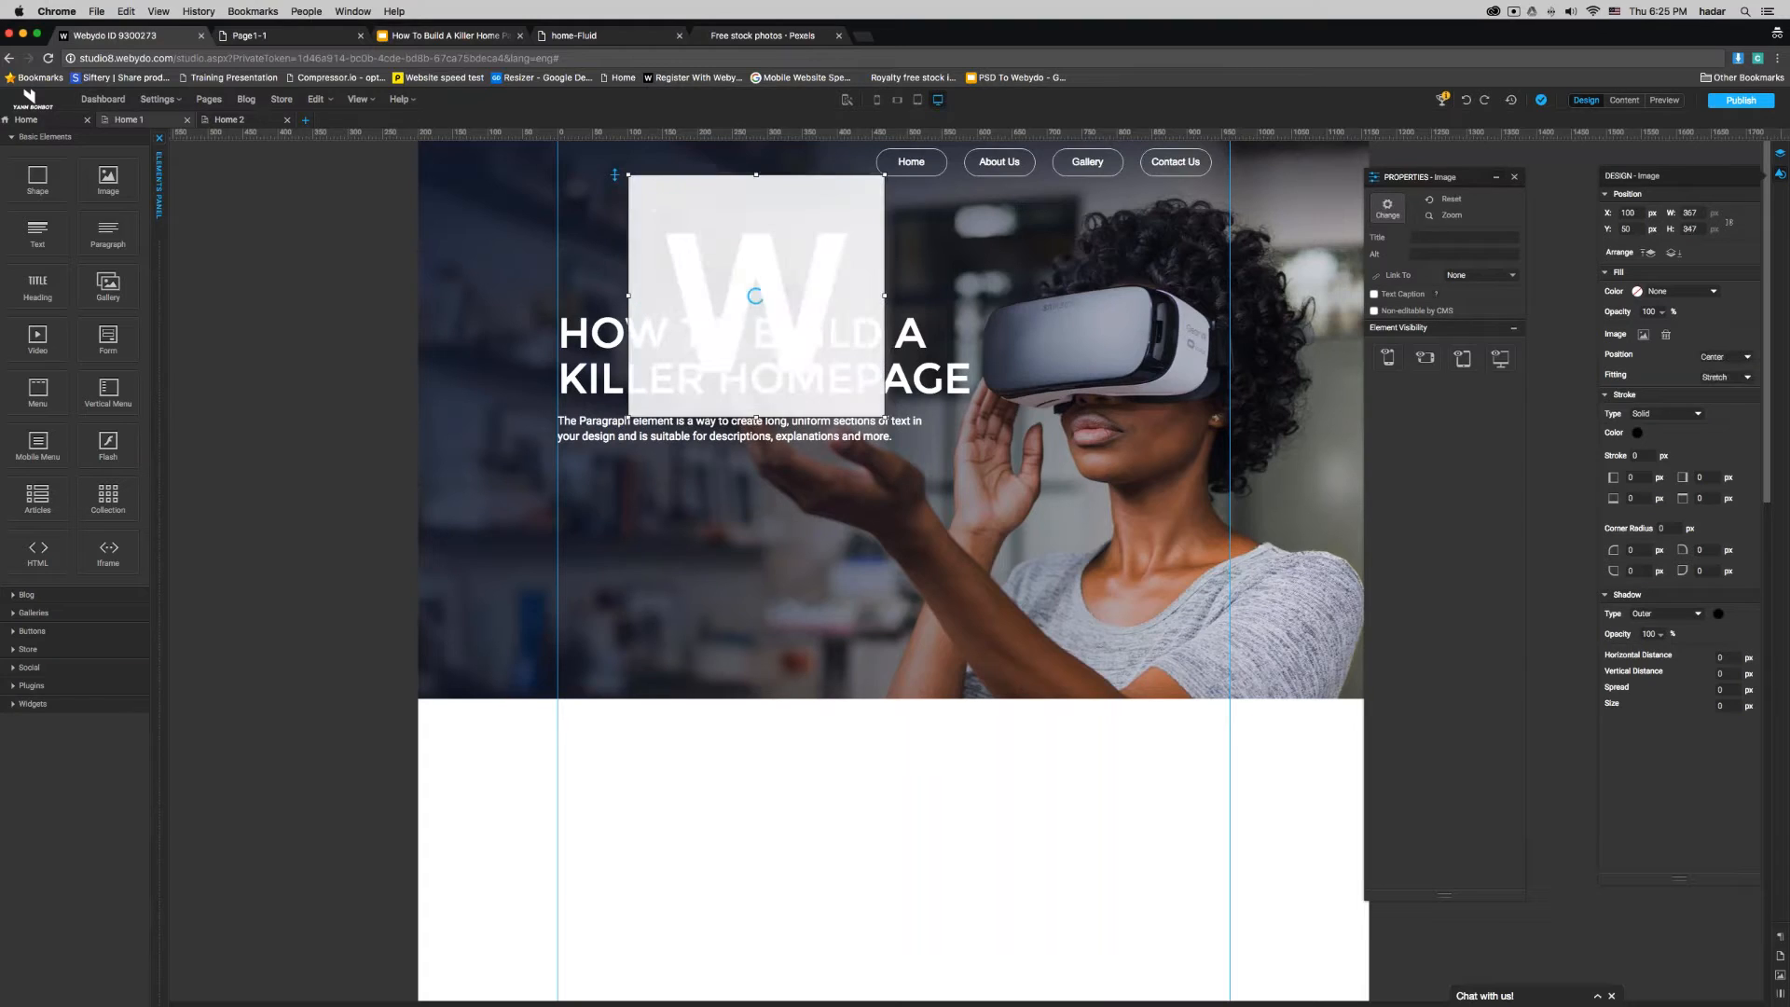
- Set the logo image's width to 90 px with its height scaled proportionally
left_click(1676, 213)
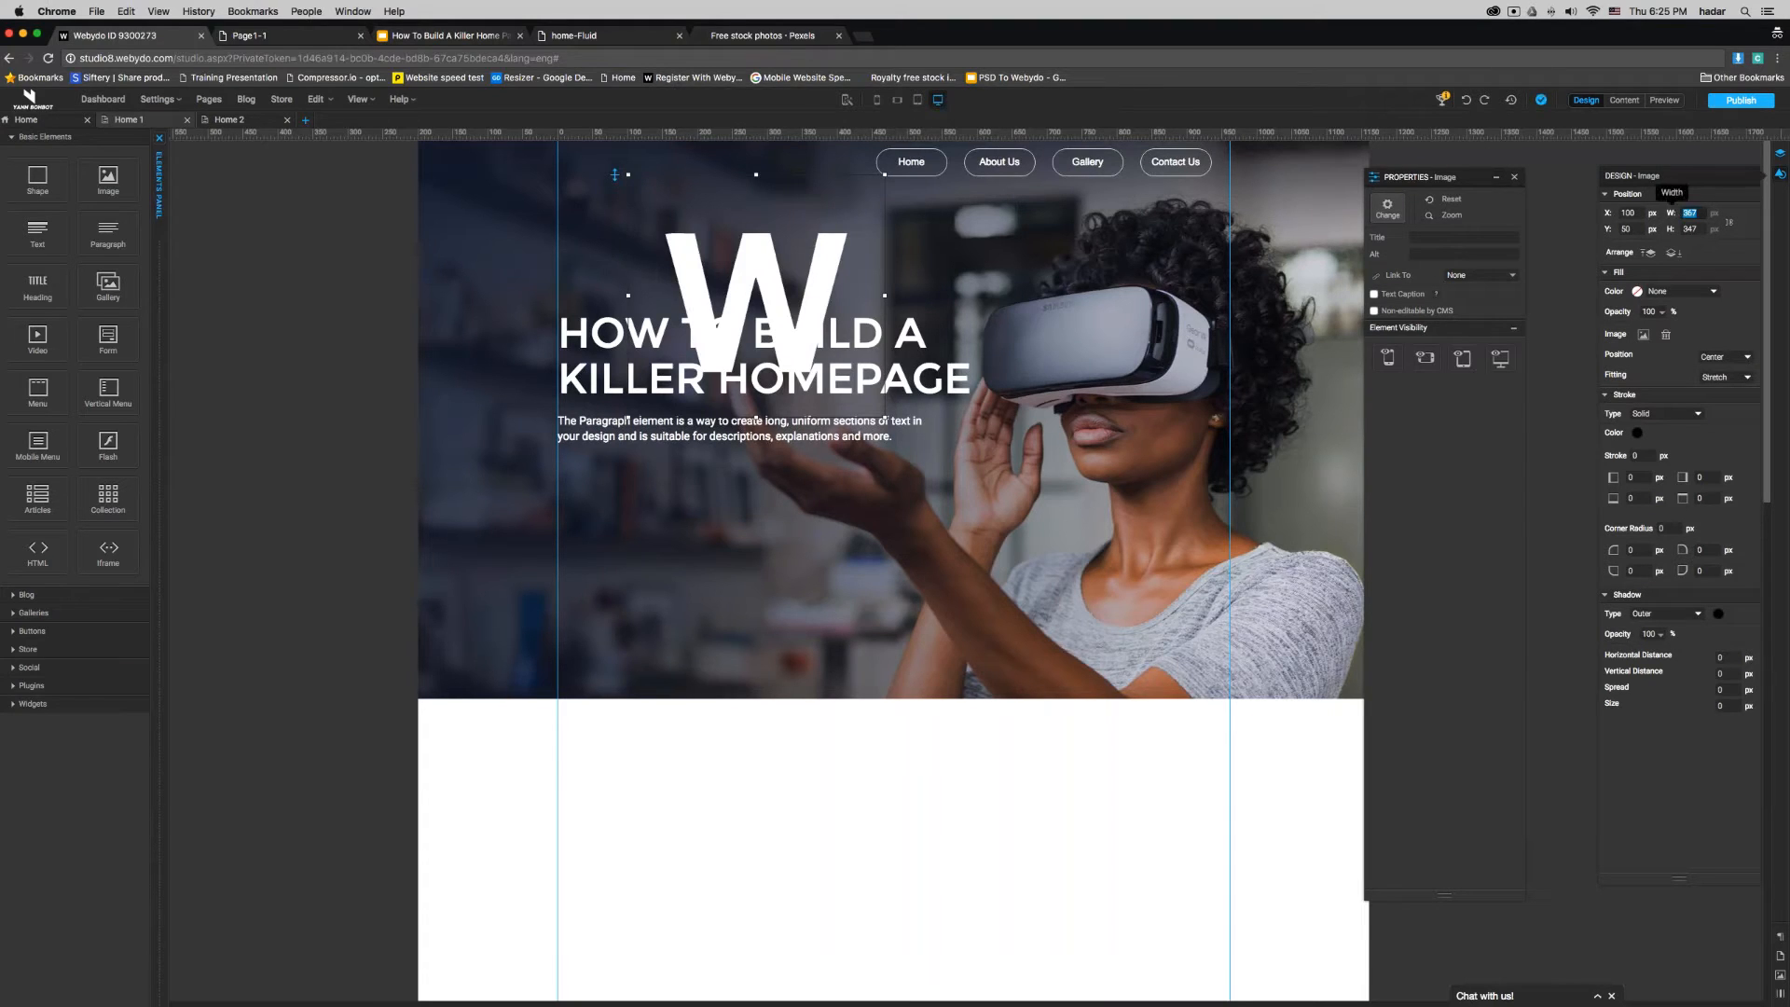
type("50")
key("Return")
left_click(1703, 213)
type("90")
key("Return")
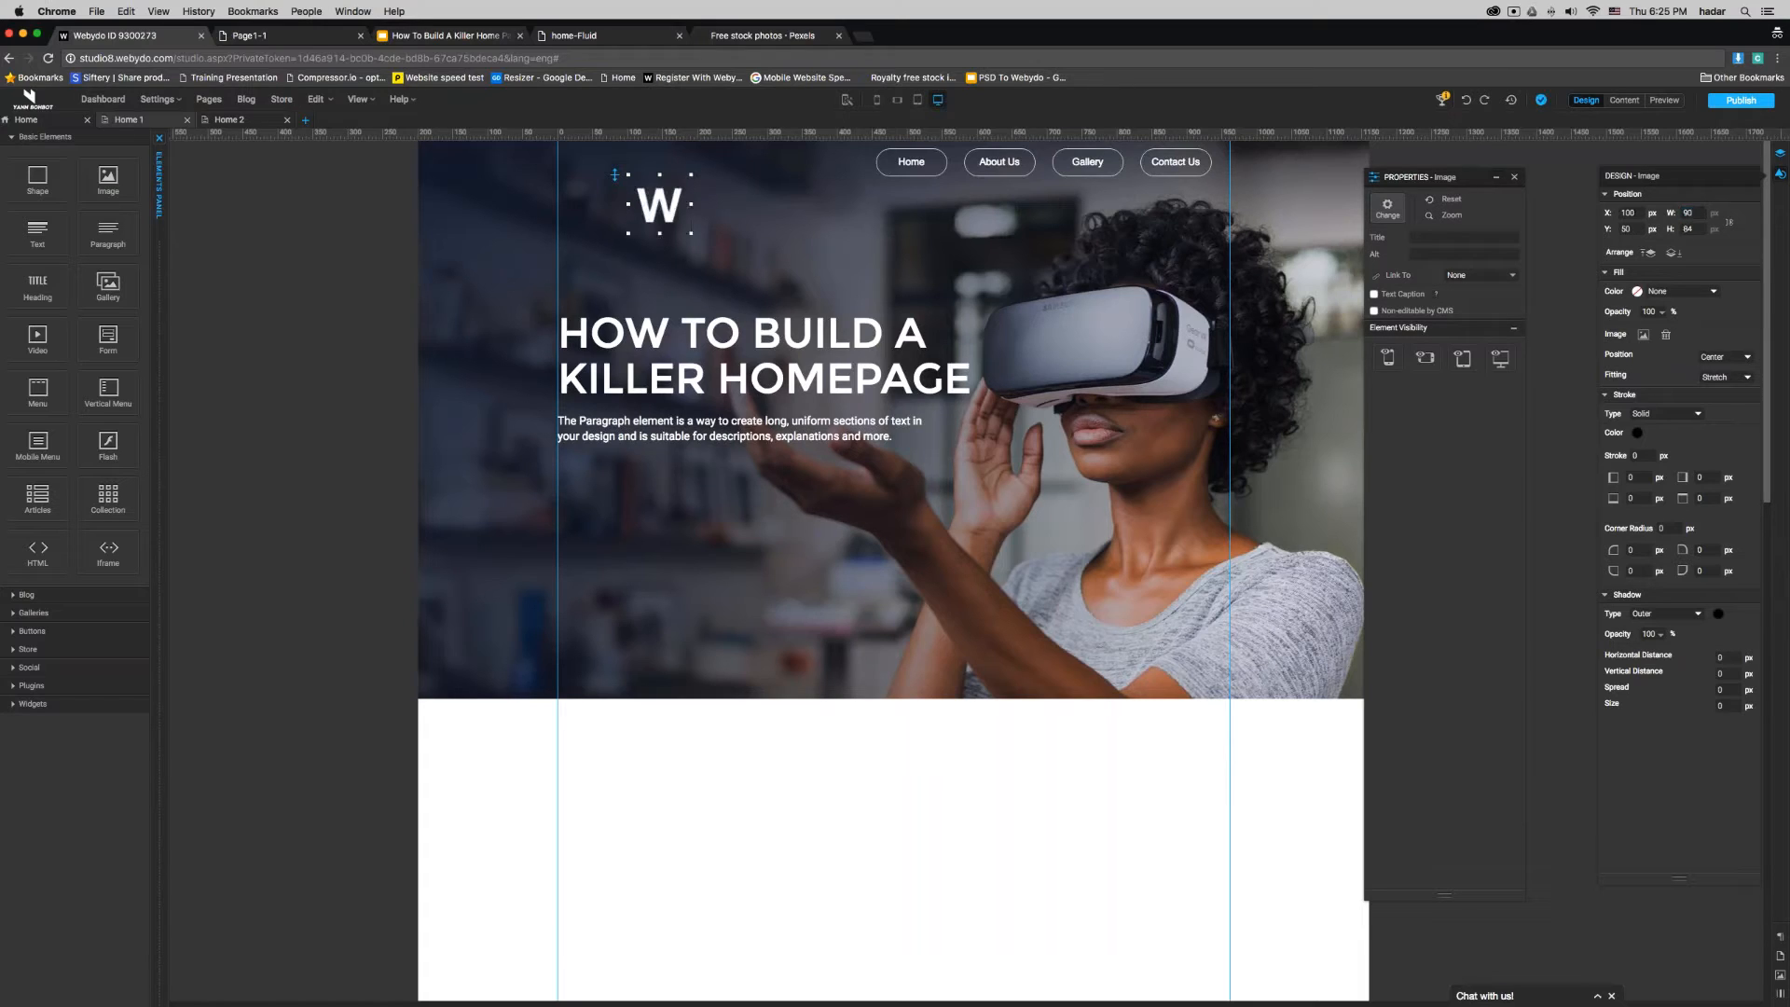
- Move the logo to X 0, Y 0 at the left guide in the banner's upper corner and scale it down slightly
left_click_drag(671, 199, 601, 165)
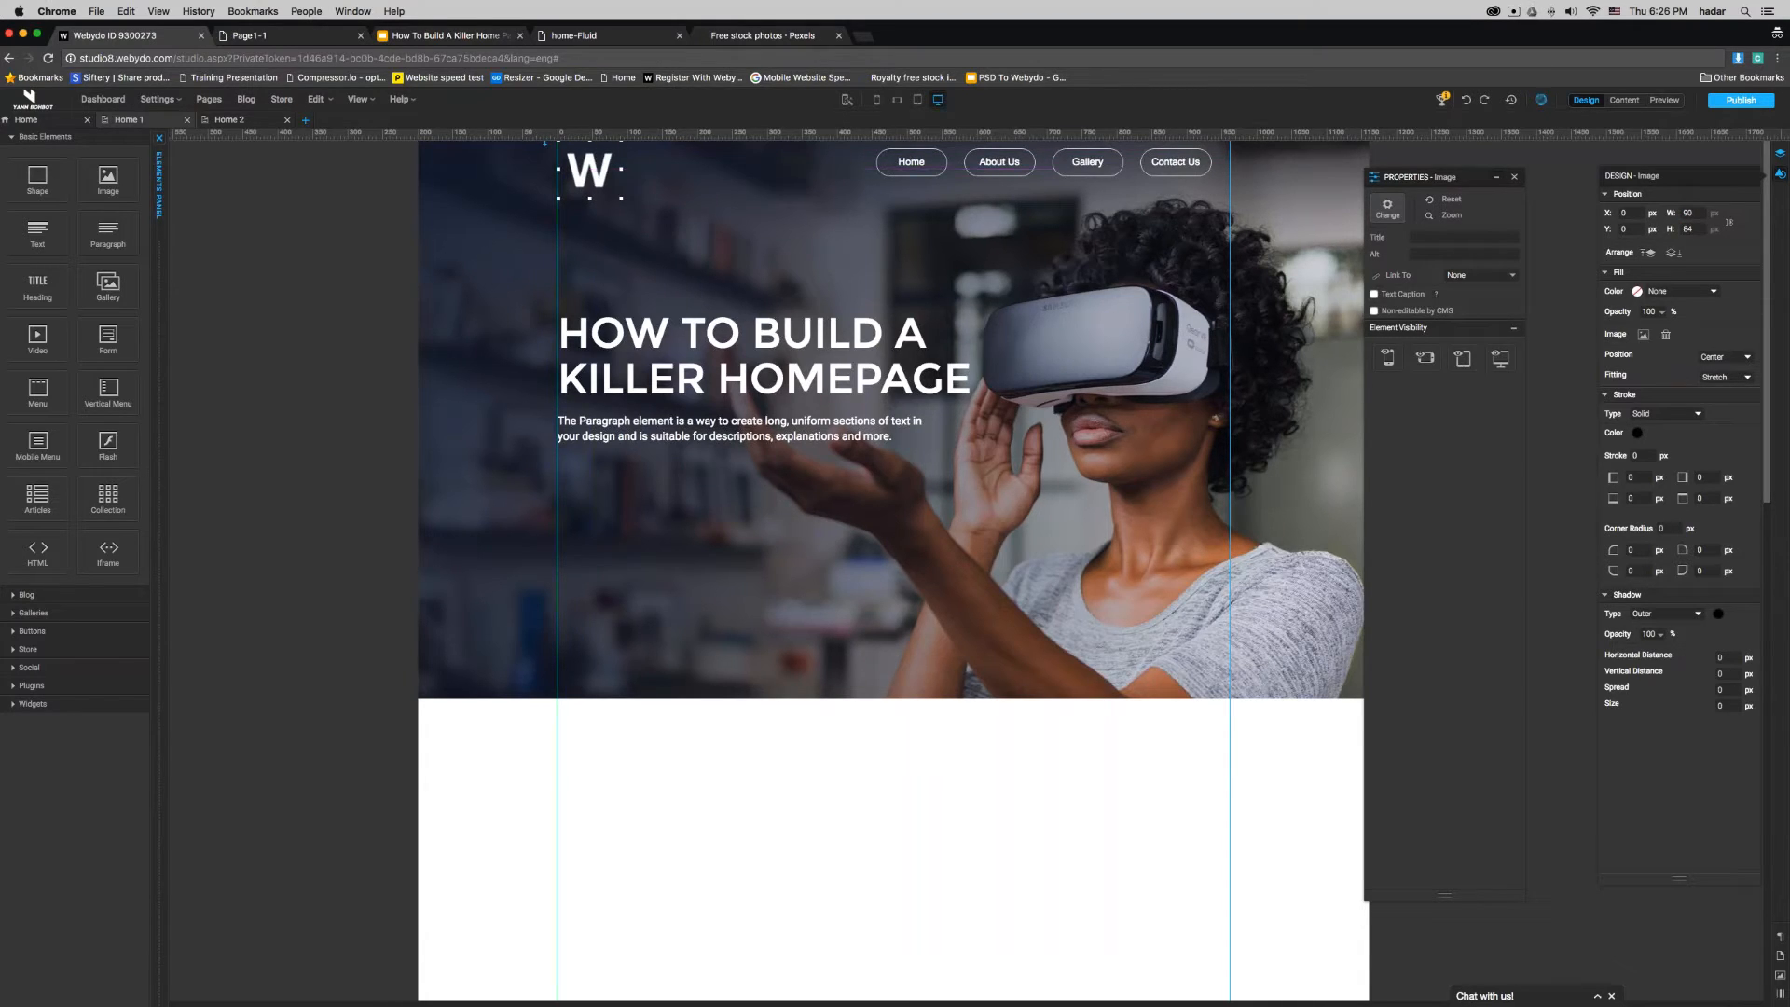
left_click_drag(621, 200, 609, 189)
left_click(787, 882)
- Publish the website and open the live site
left_click(1741, 99)
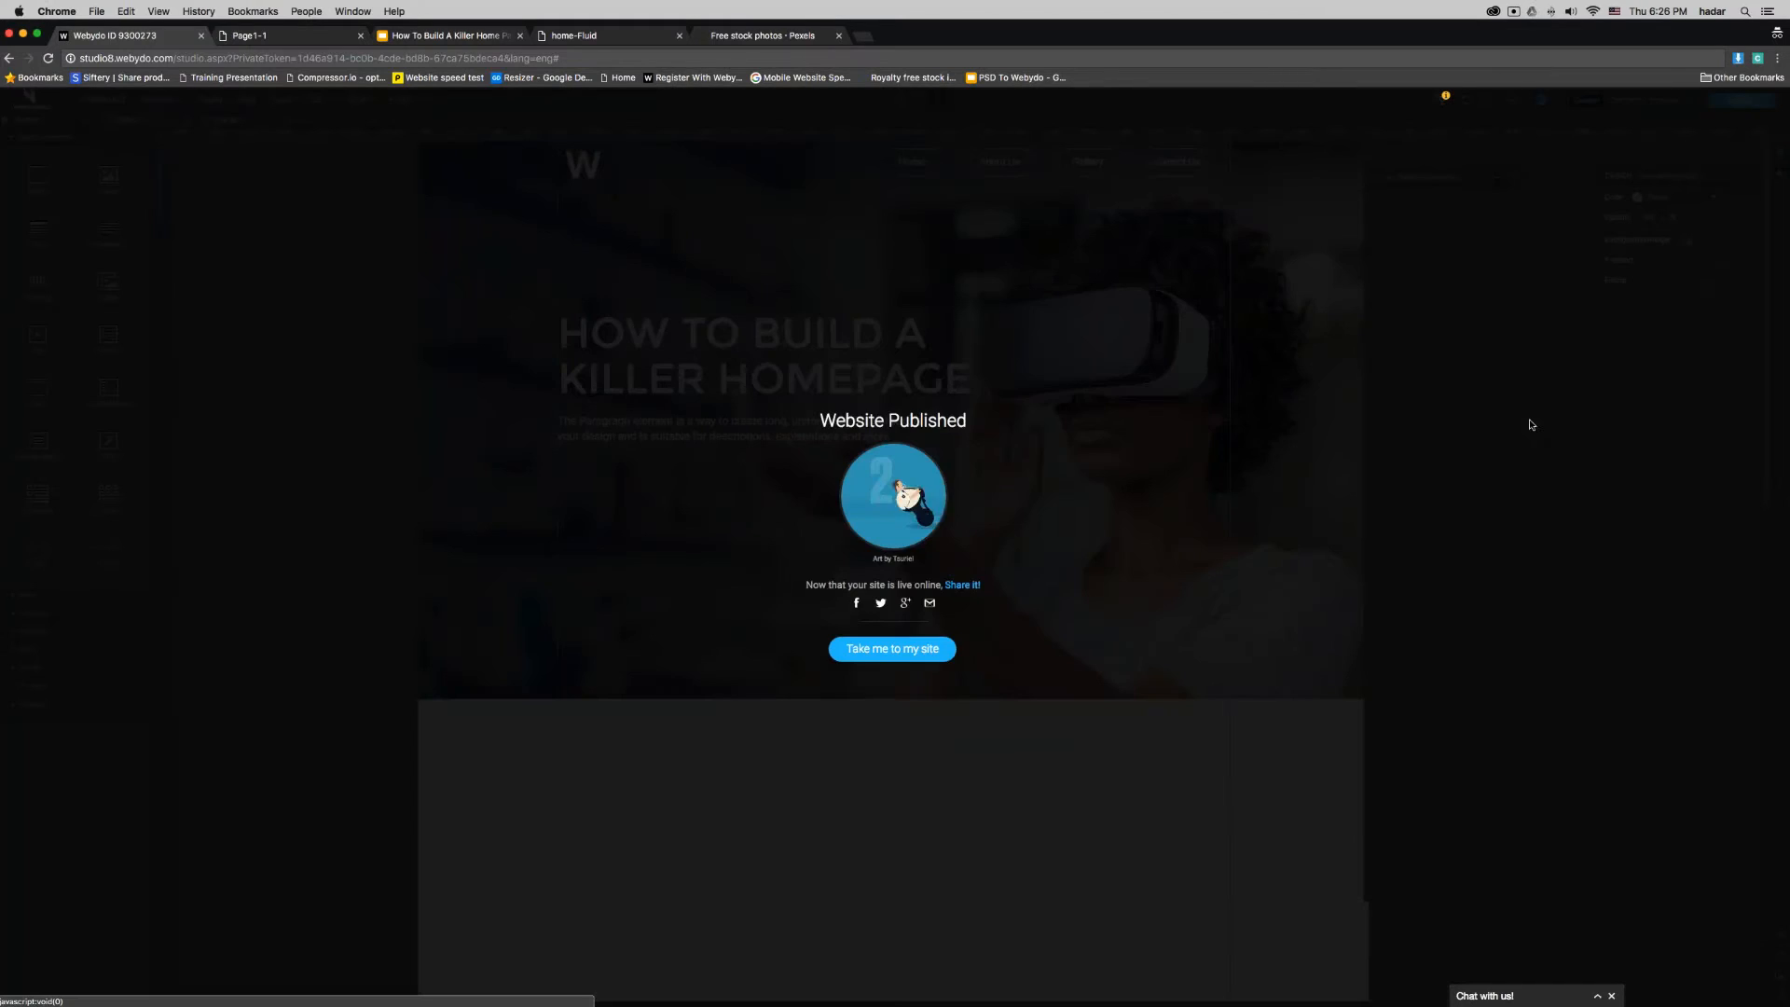
left_click(877, 655)
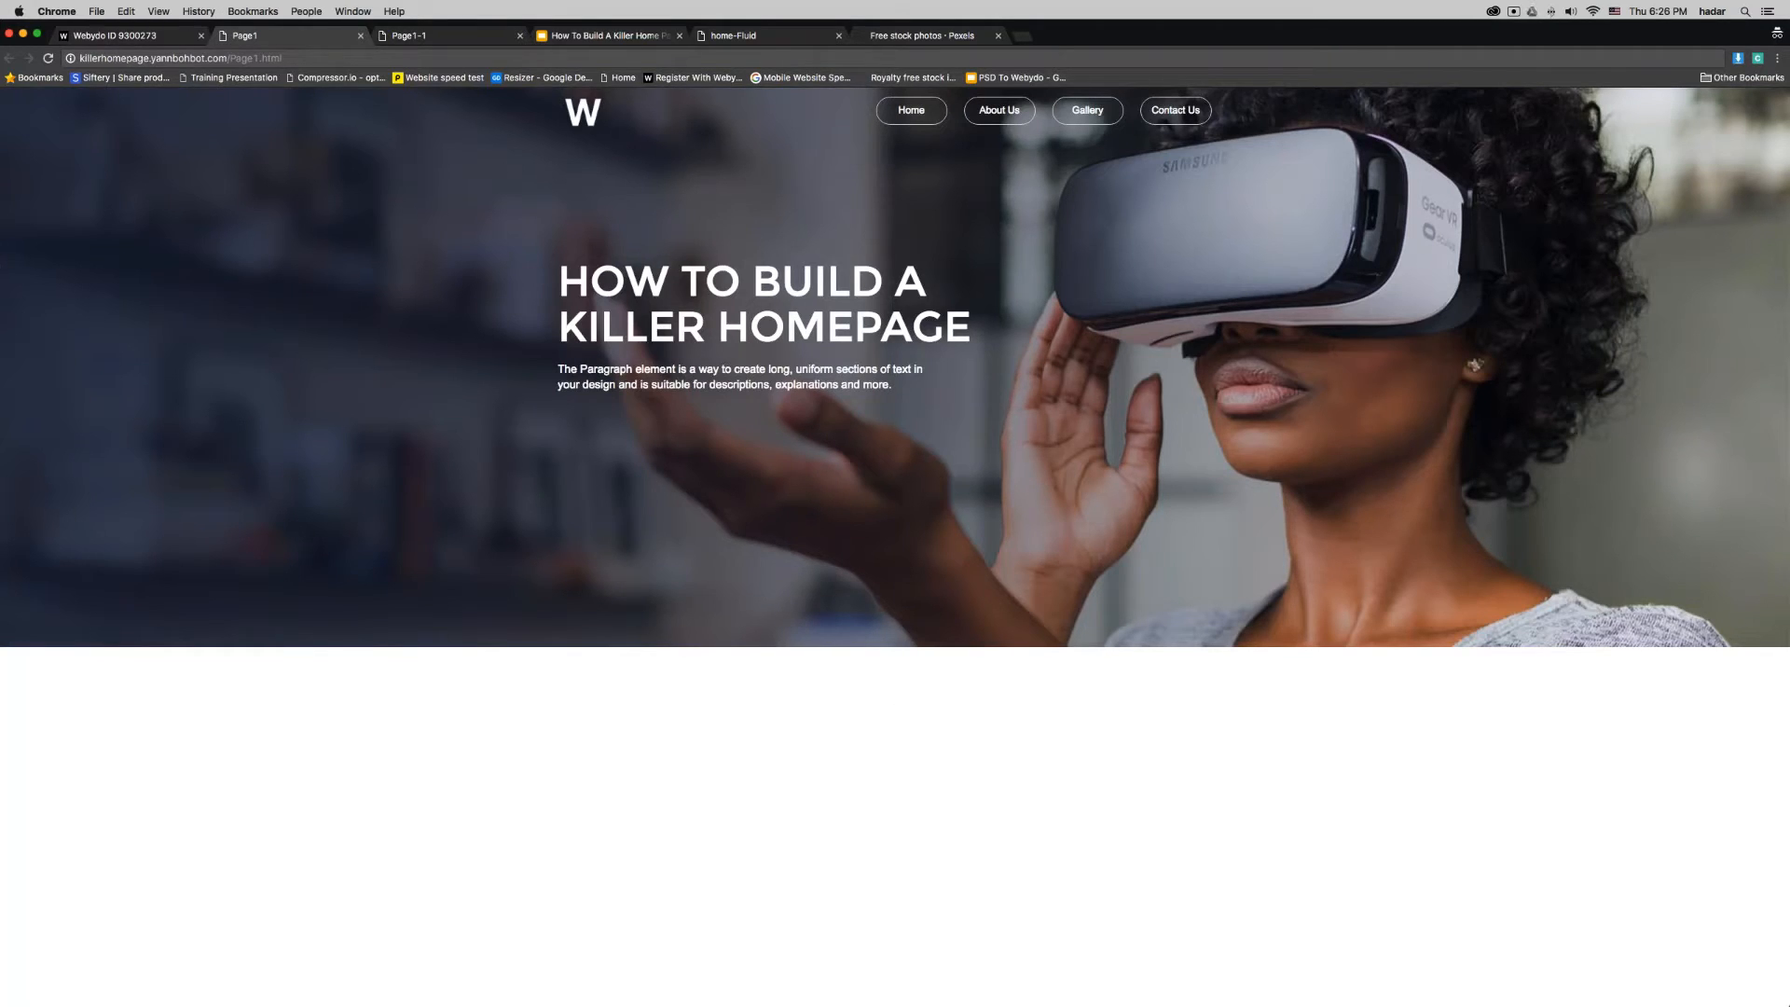
- Narrow the browser window to check how the published banner adapts, then return to the Webydo editor and restore the window's full width
left_click_drag(1, 22, 879, 48)
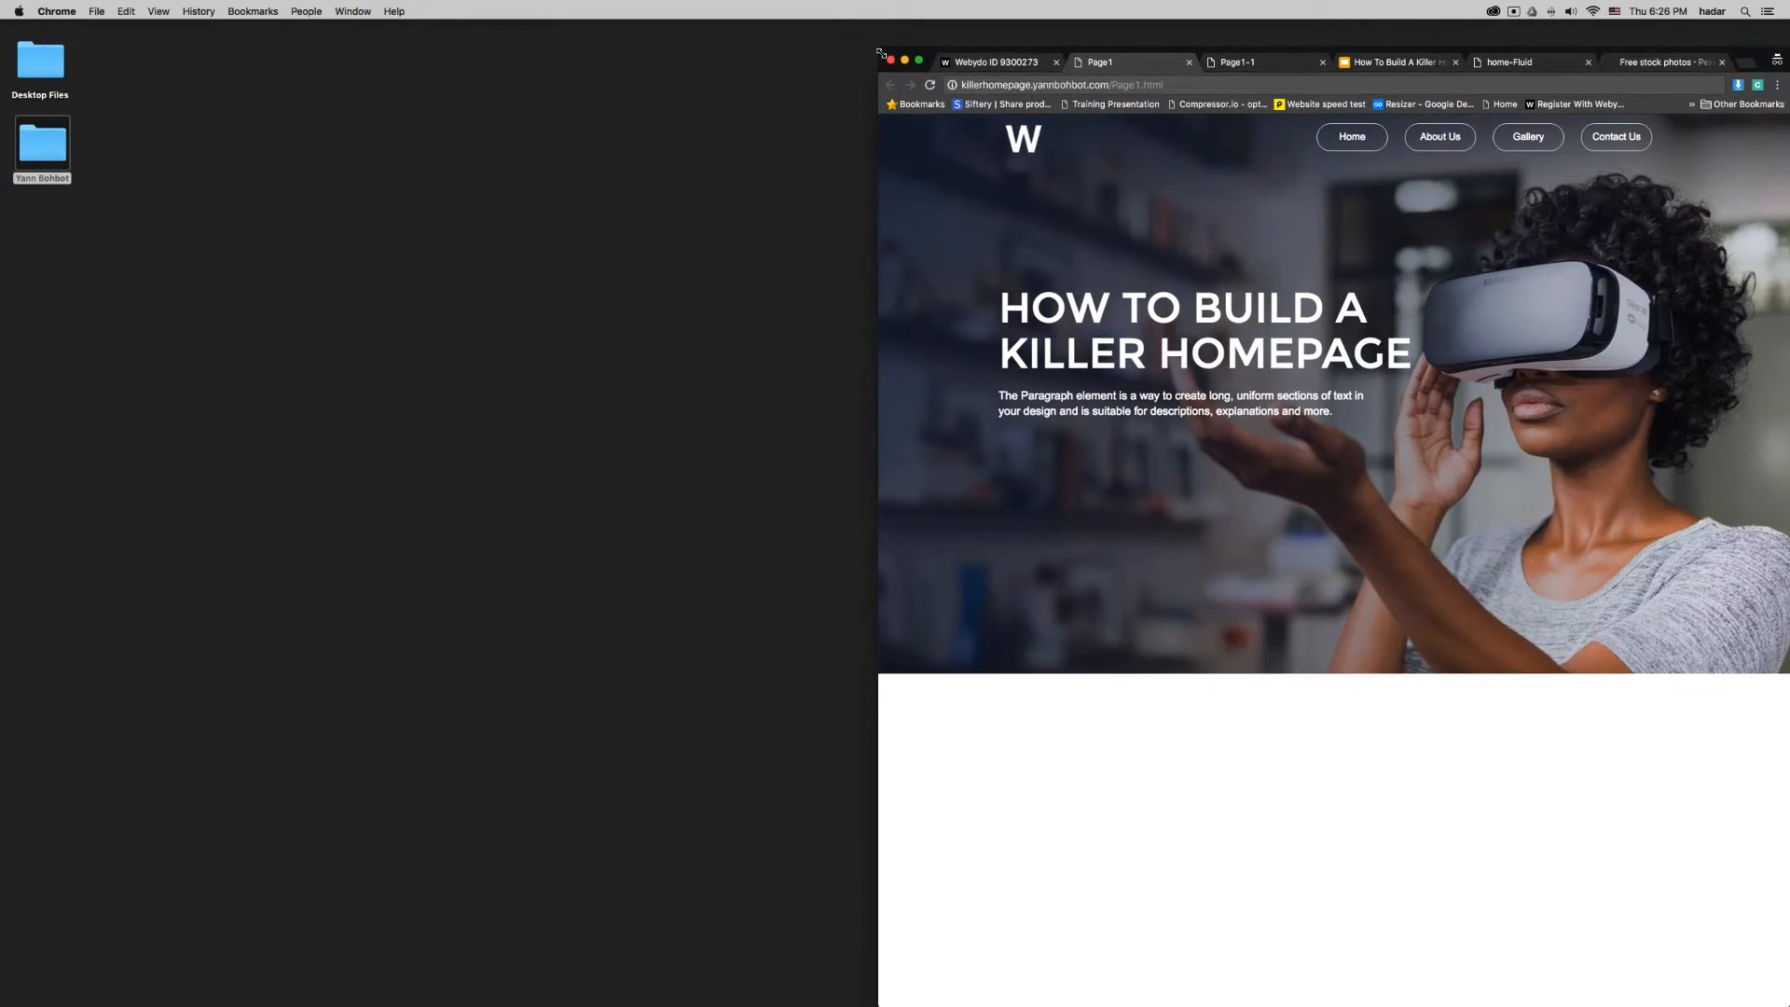
left_click_drag(900, 52, 433, 30)
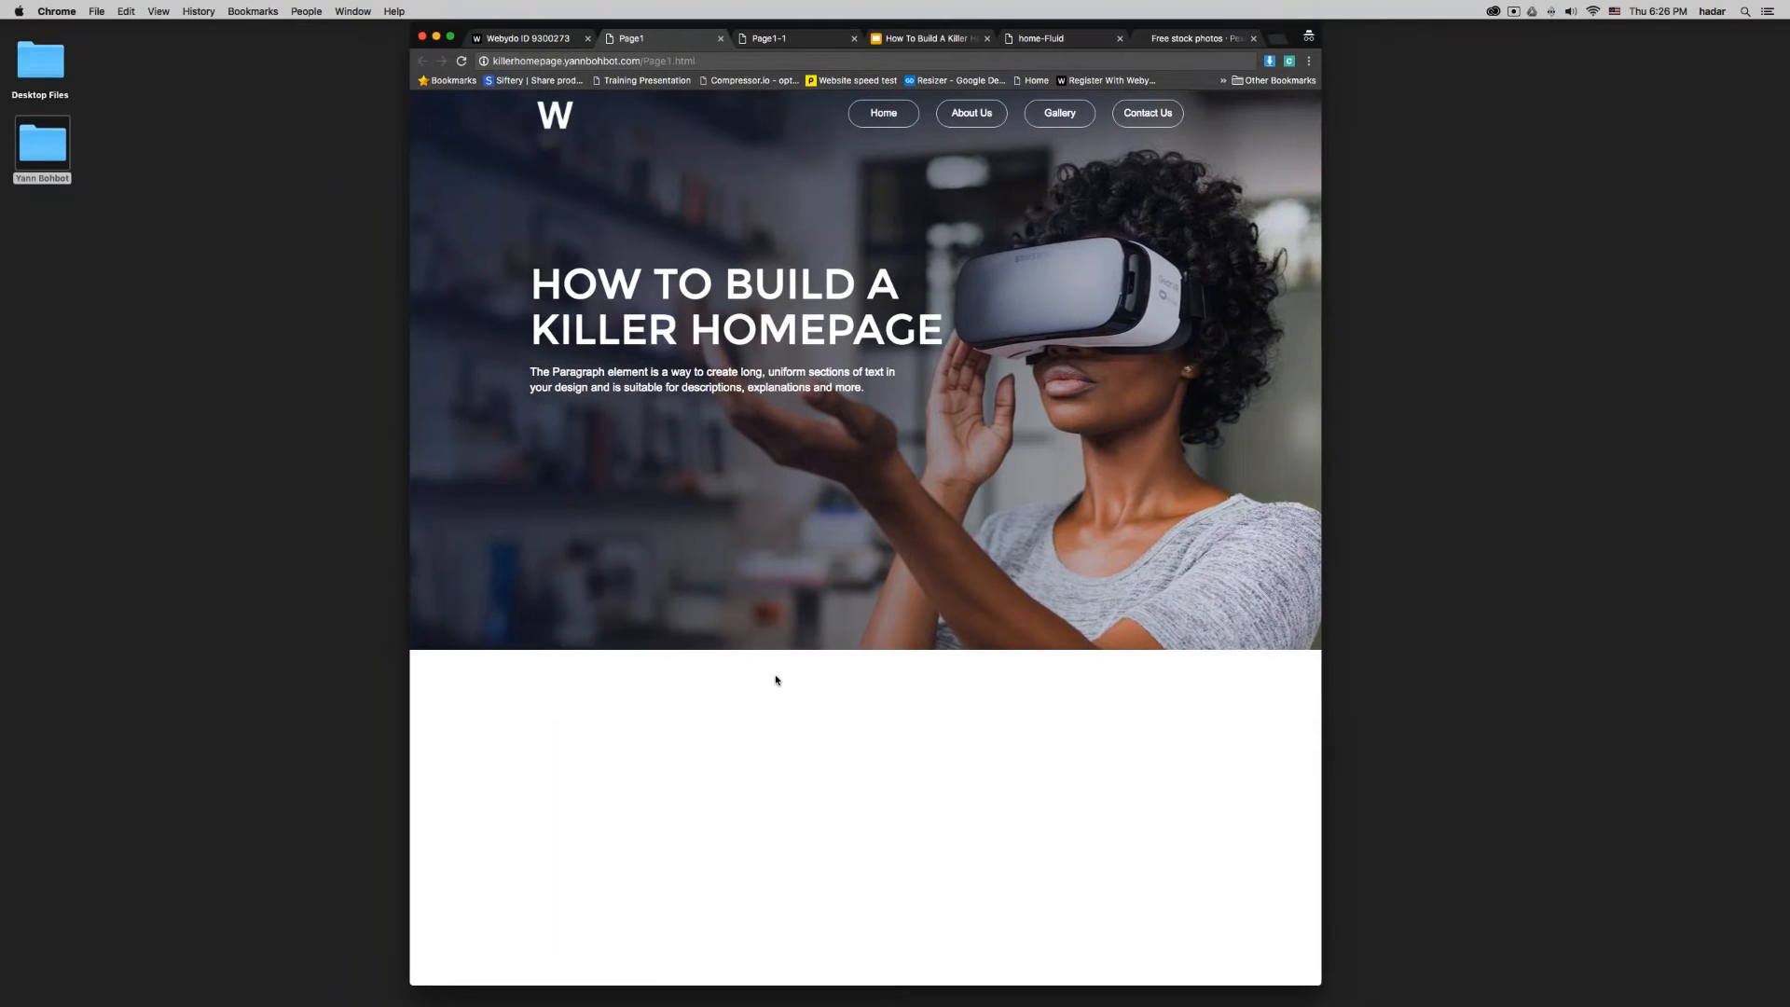
left_click_drag(1413, 501, 1789, 500)
left_click(513, 37)
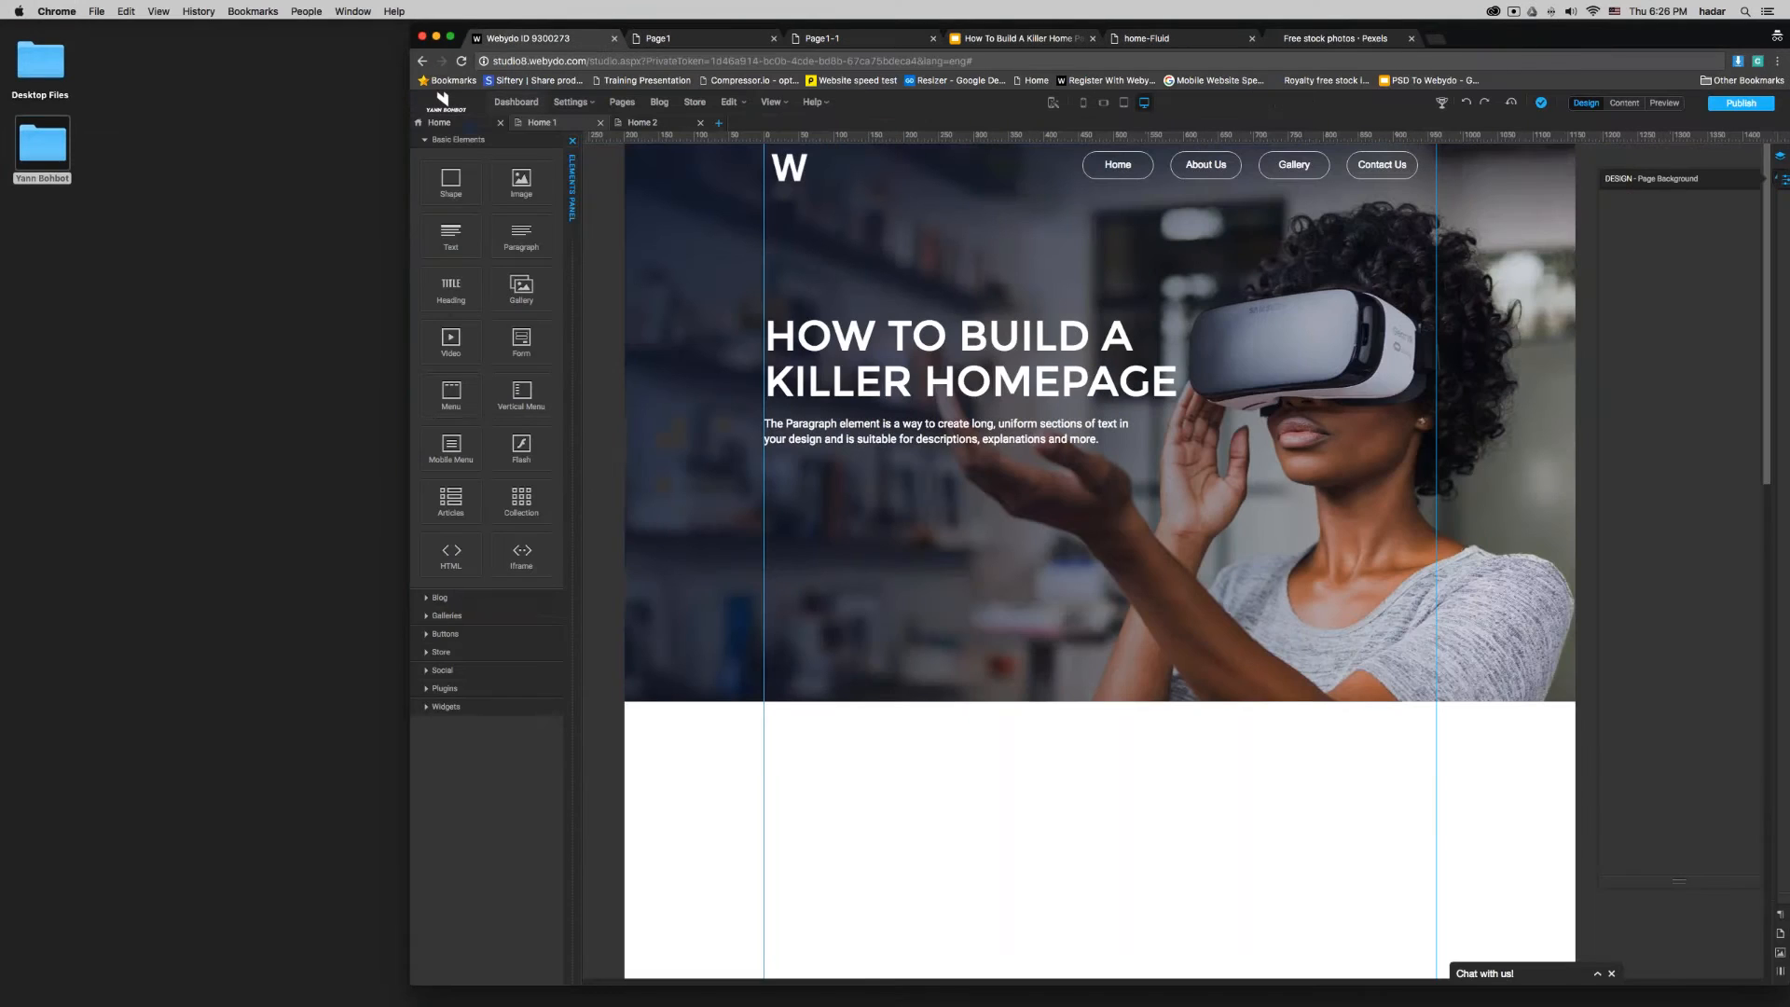
left_click(409, 224)
left_click(410, 224)
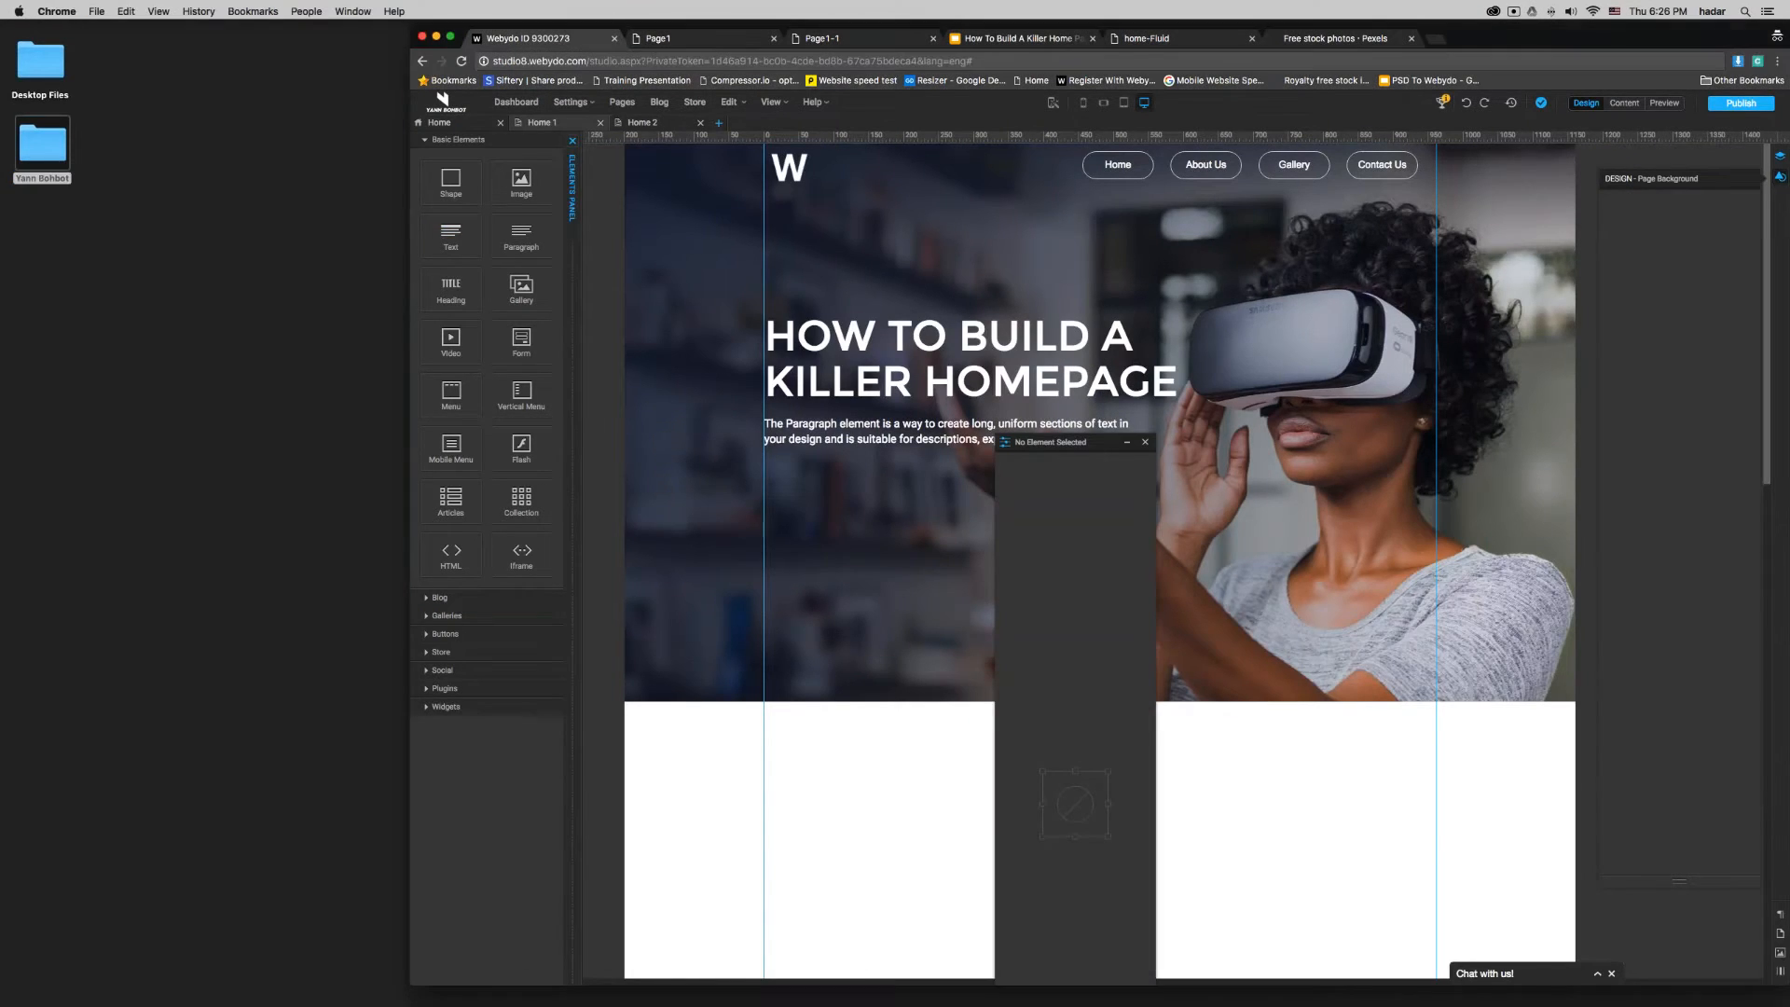
left_click_drag(63, 232, 0, 232)
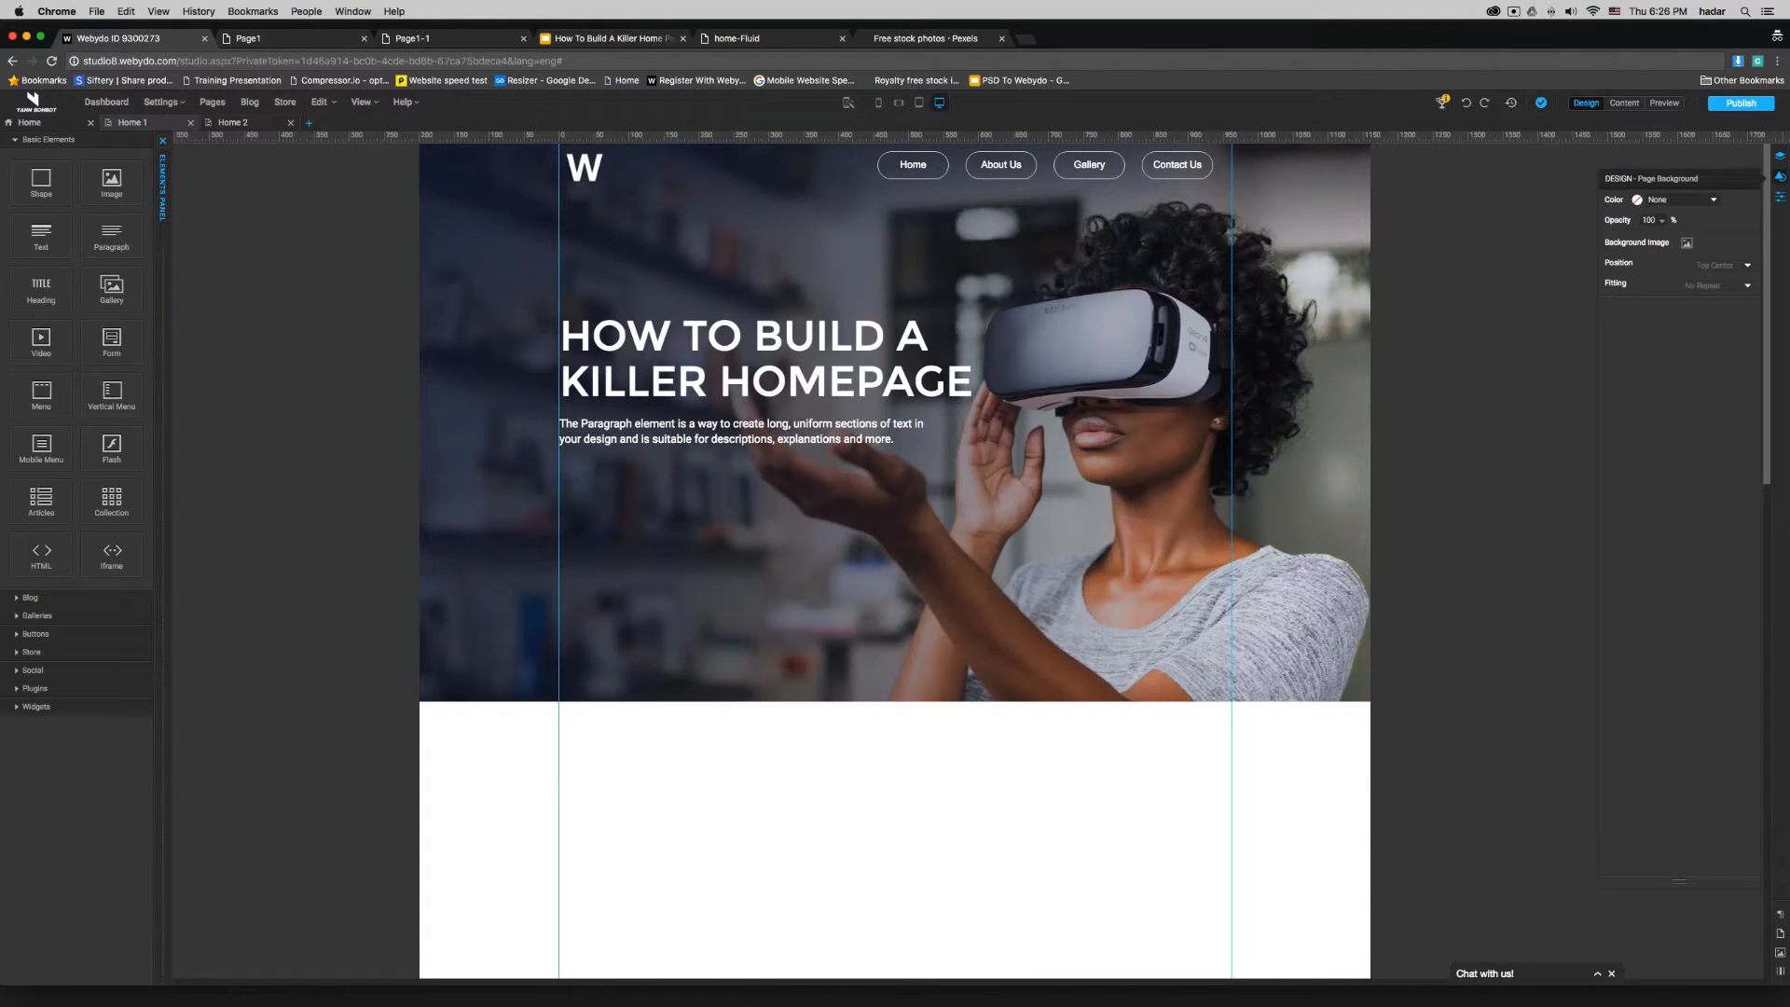
- Close the two published page tabs and switch to the presentation's The Intro Banner slide
left_click(364, 38)
left_click(363, 38)
left_click(313, 41)
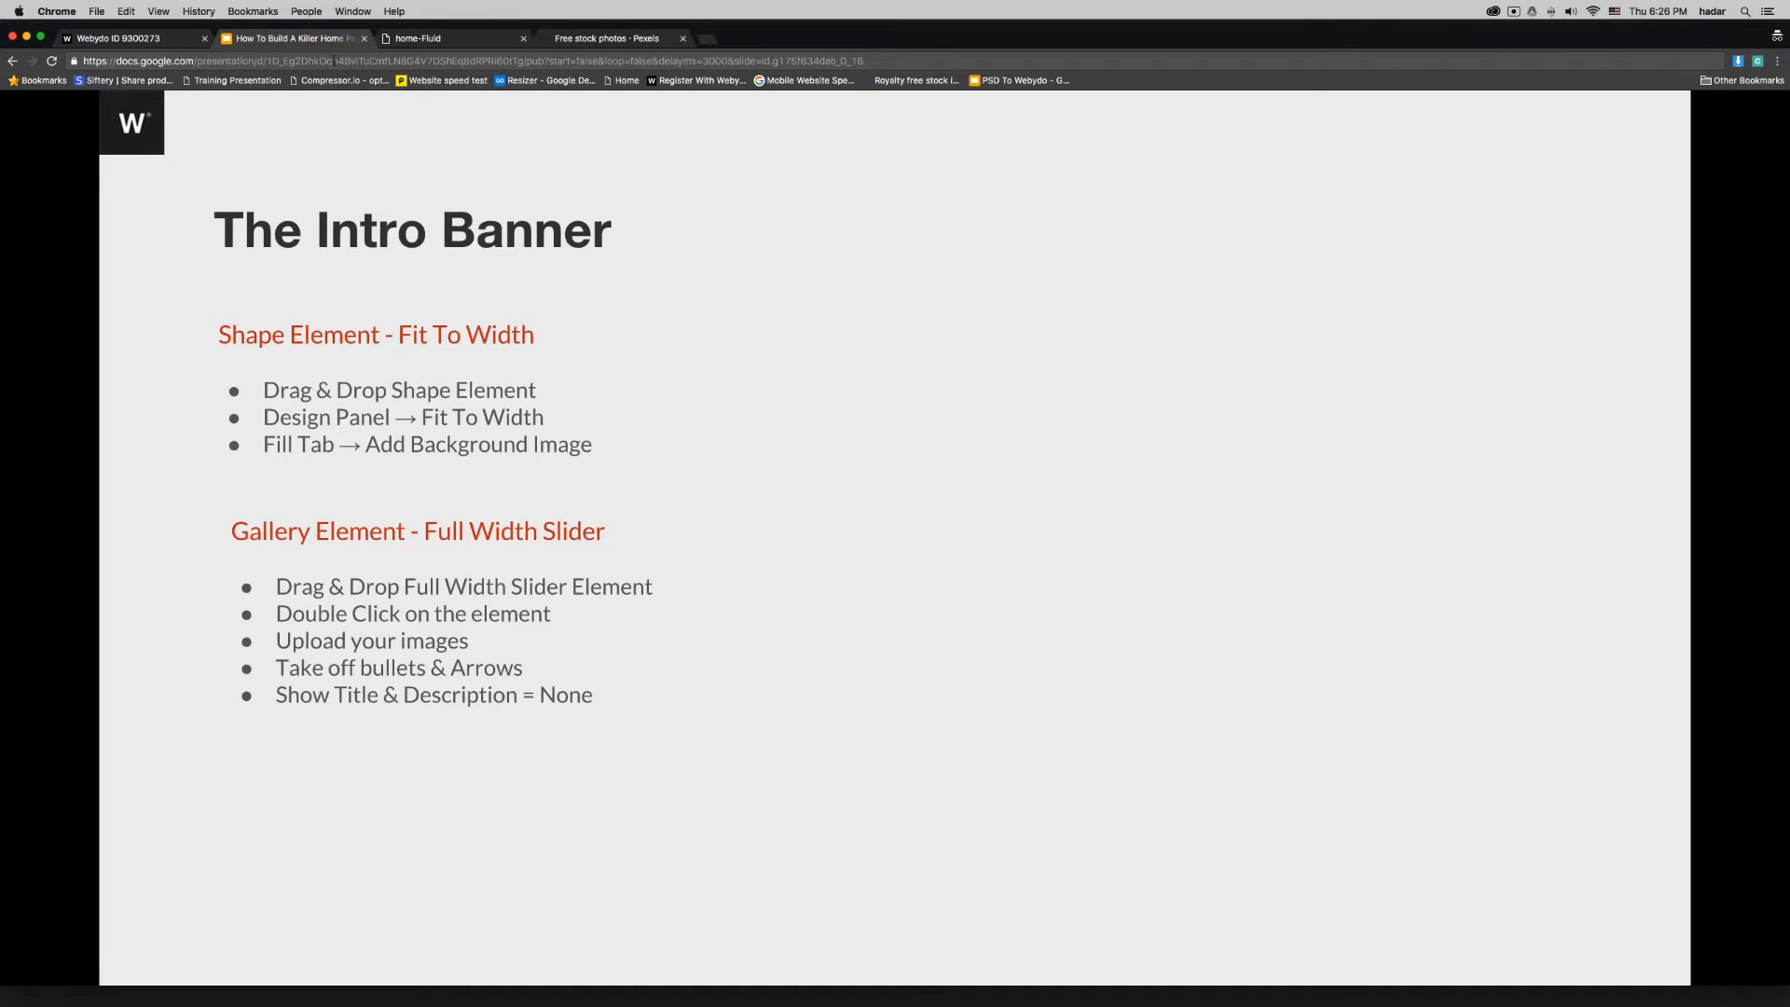
- Reveal the slide's Gallery Element - Fluid Grid notes and switch to the Home 2 page in the Webydo editor
key("Right")
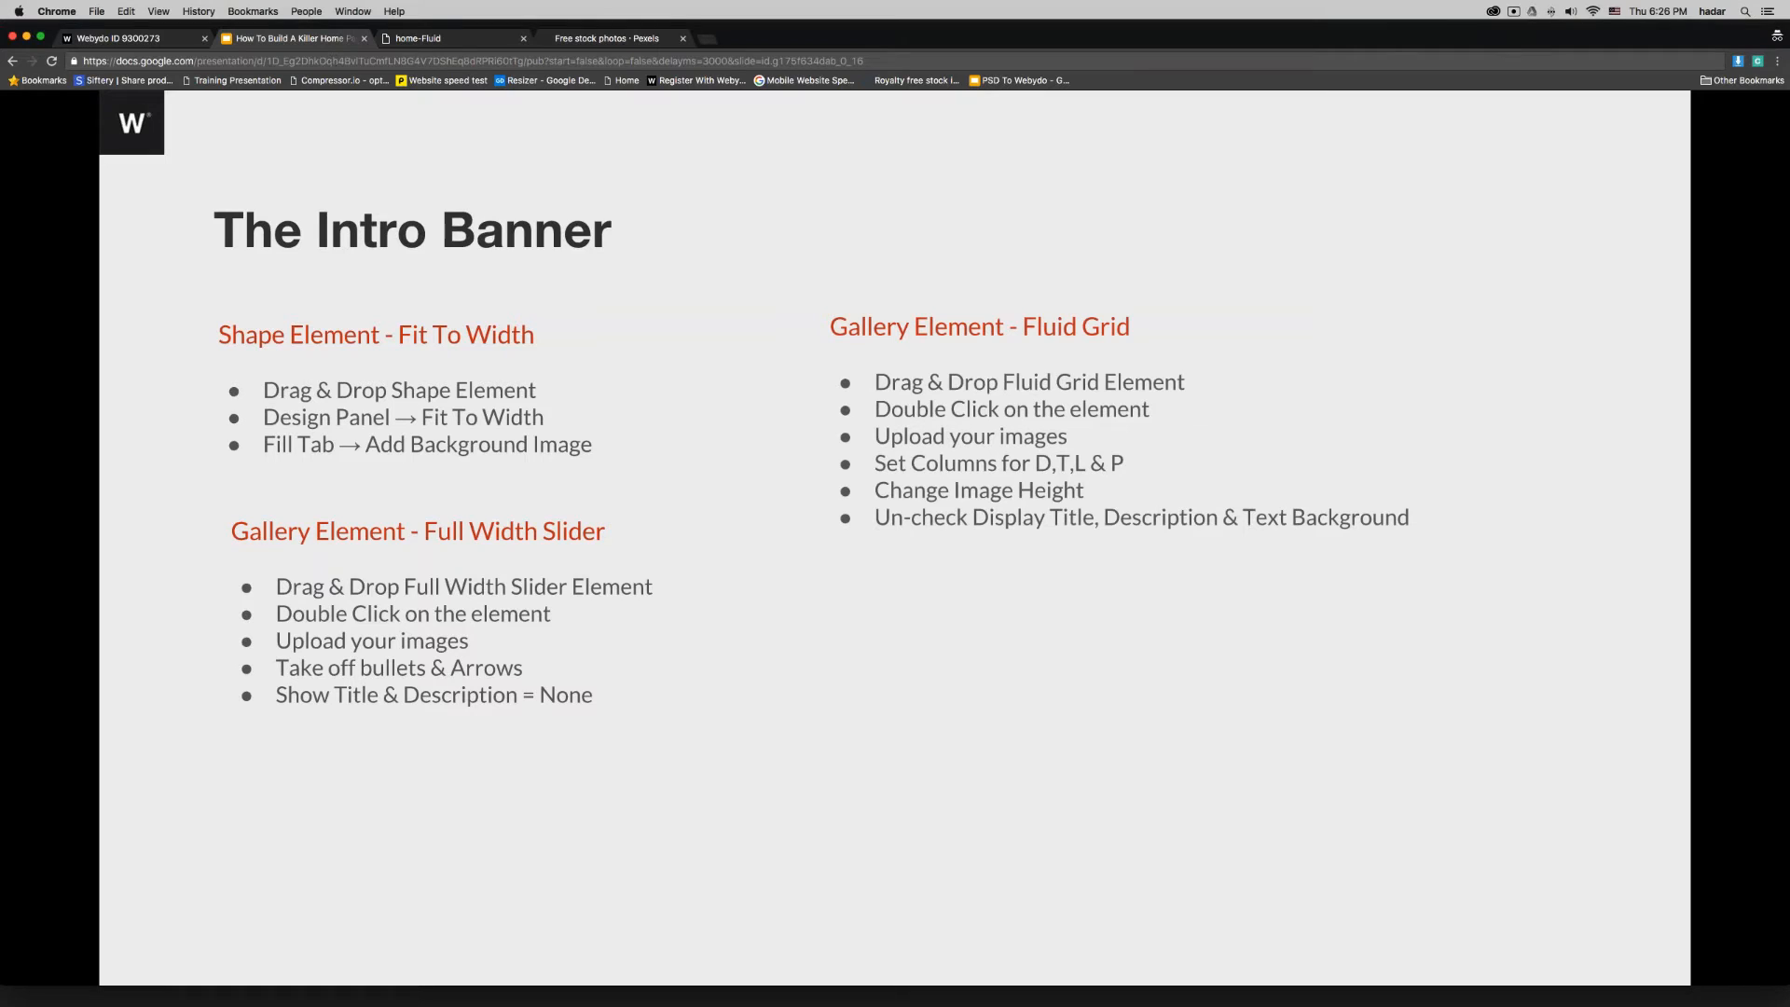
left_click(125, 39)
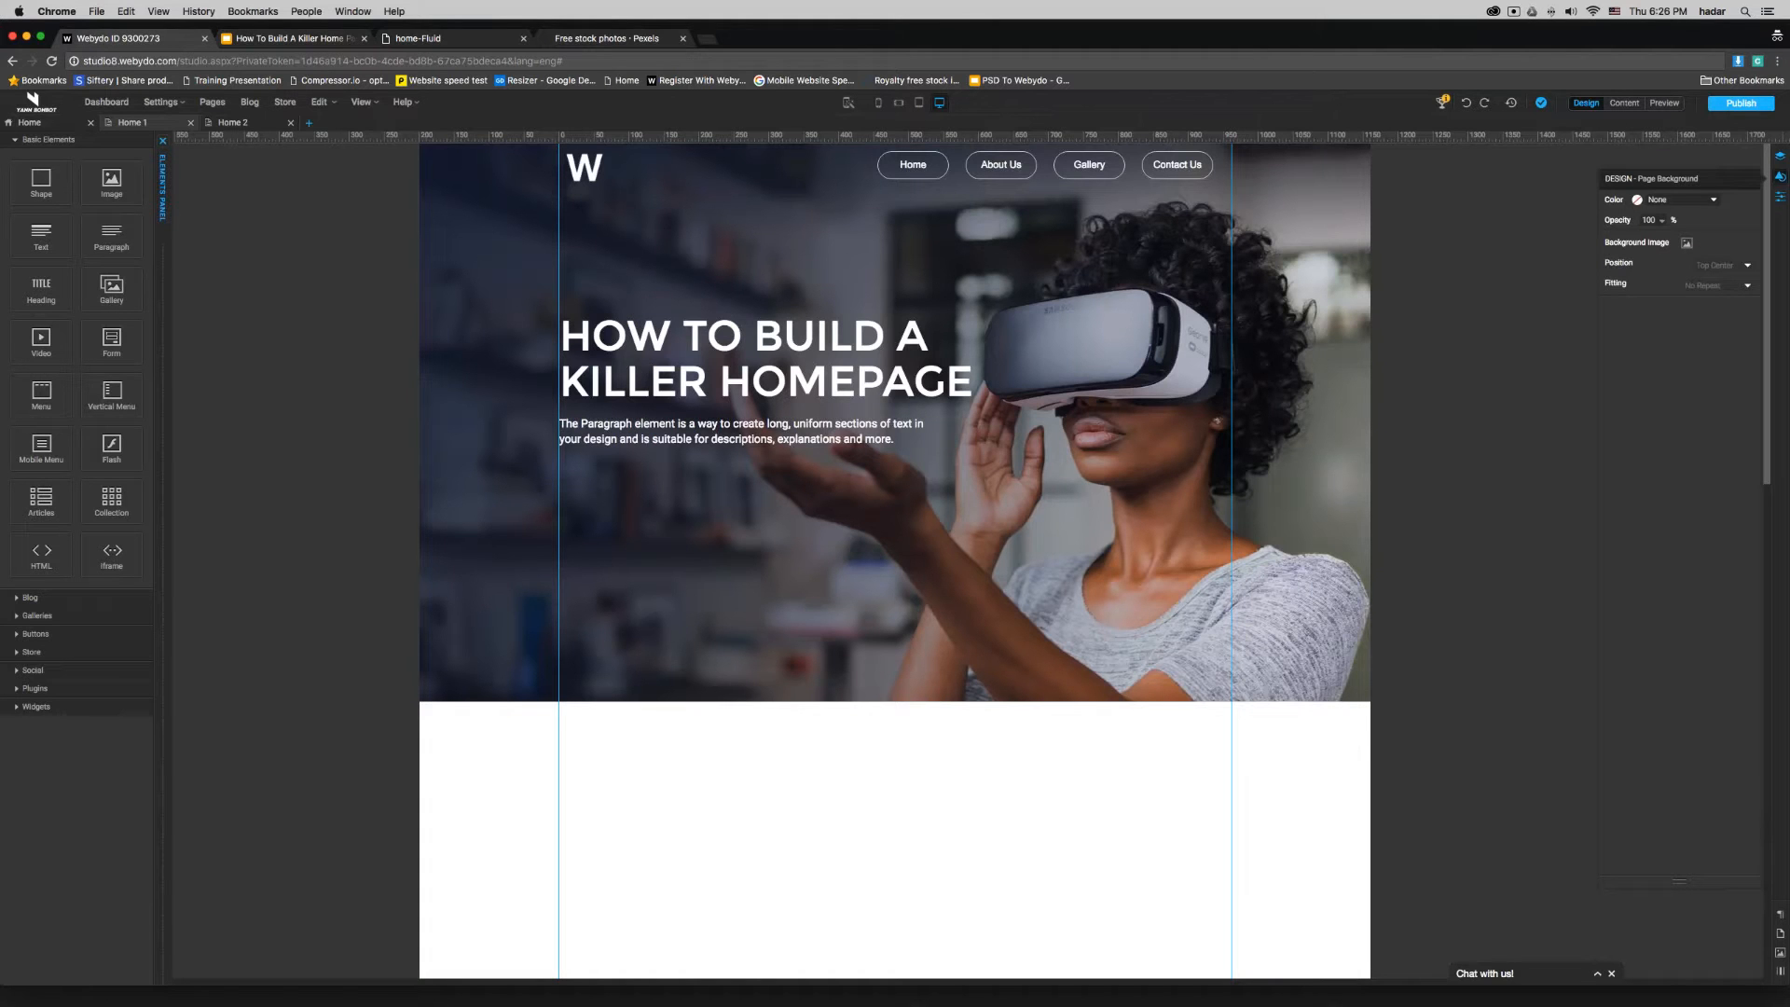
left_click(254, 124)
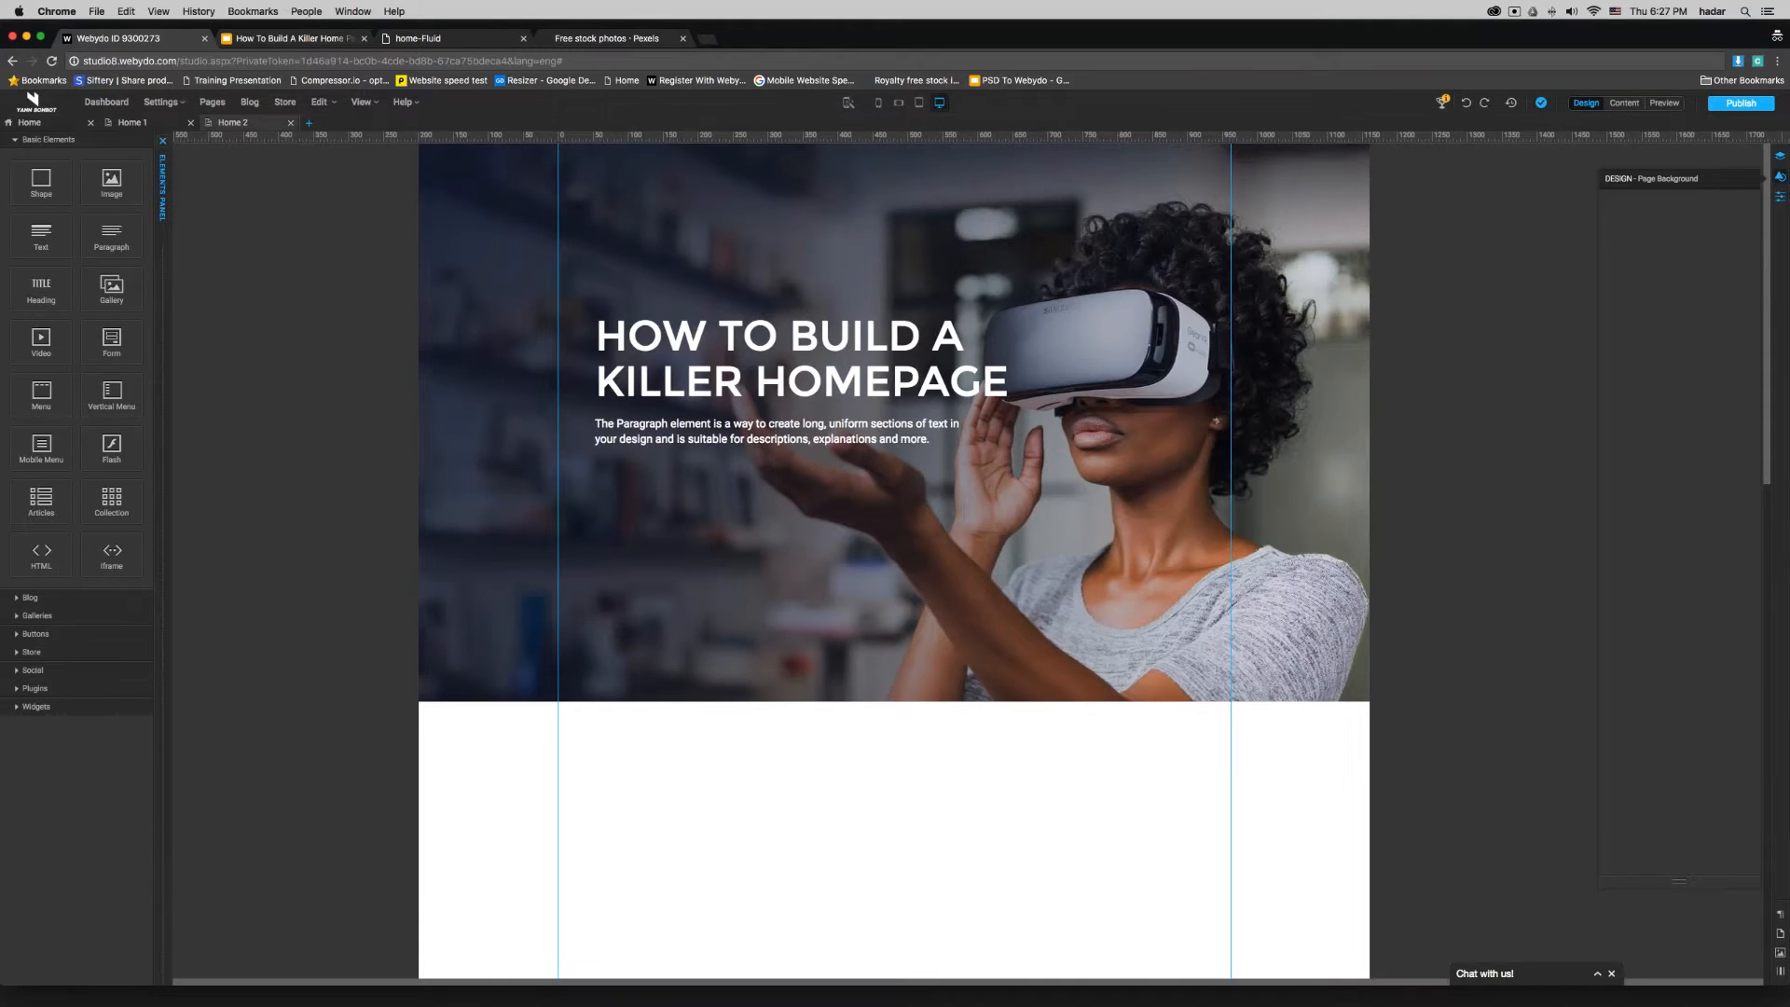
- Open the Home Fluid page from the site's Top Menu pages as a reference
left_click(213, 103)
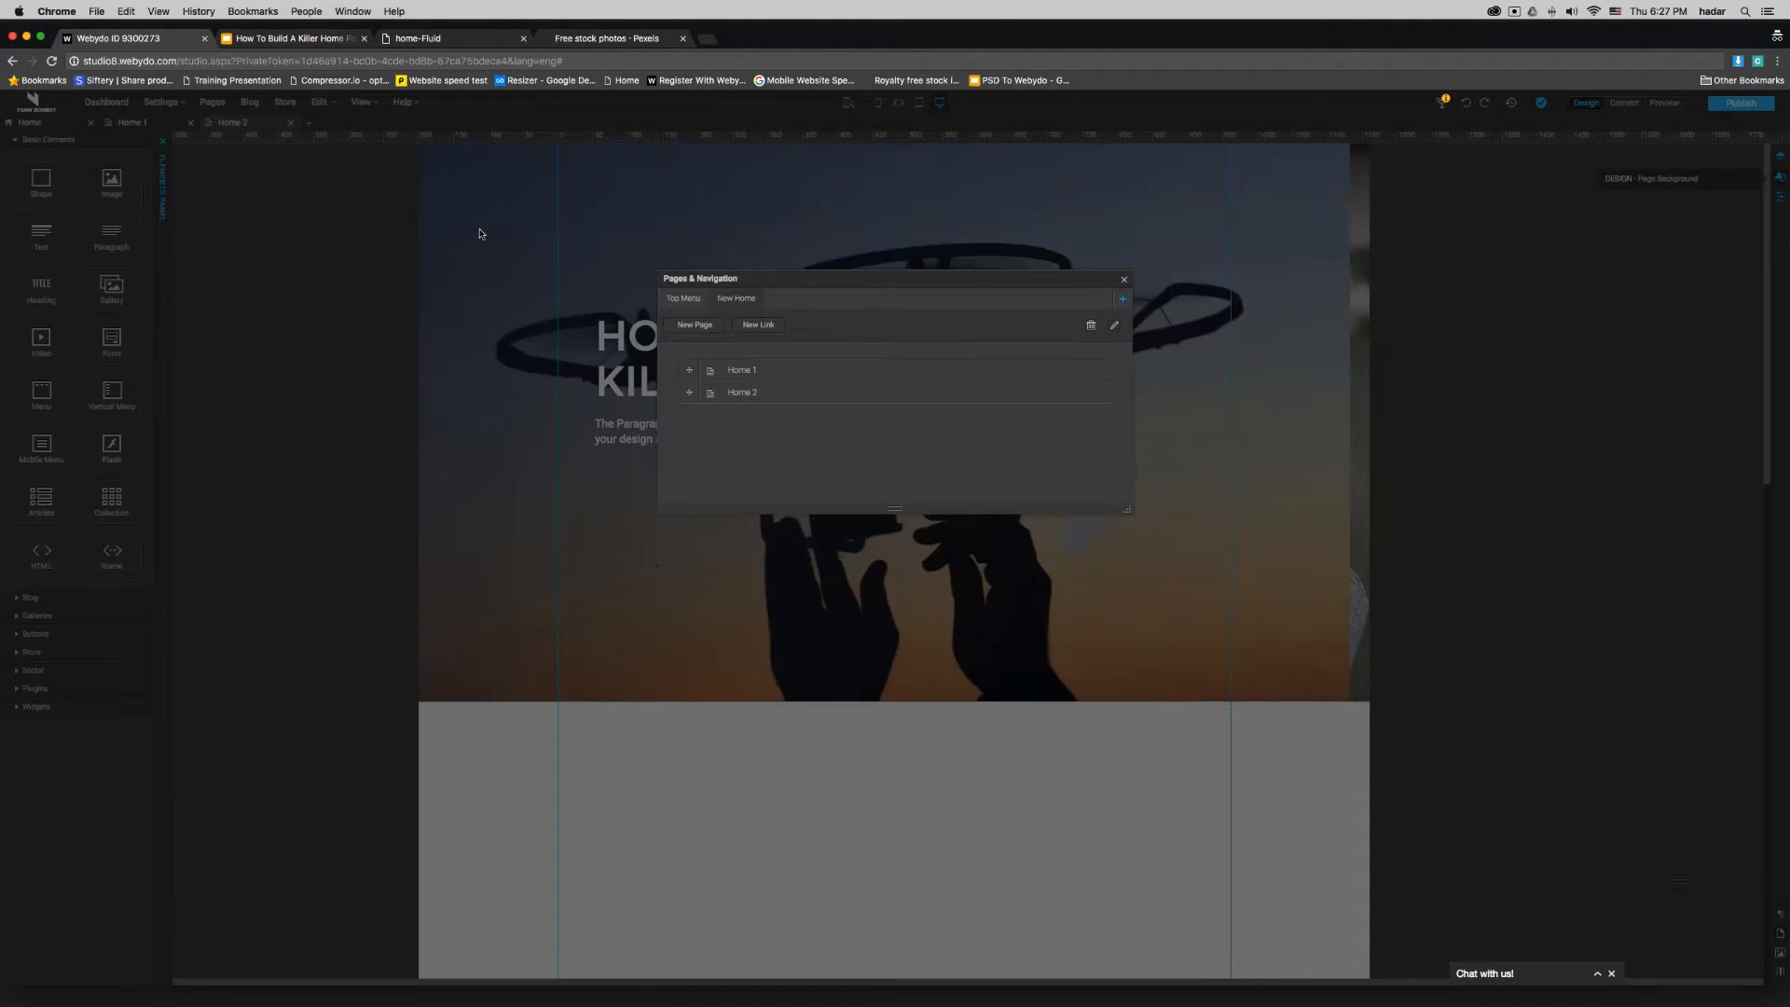
left_click(689, 303)
left_click(770, 415)
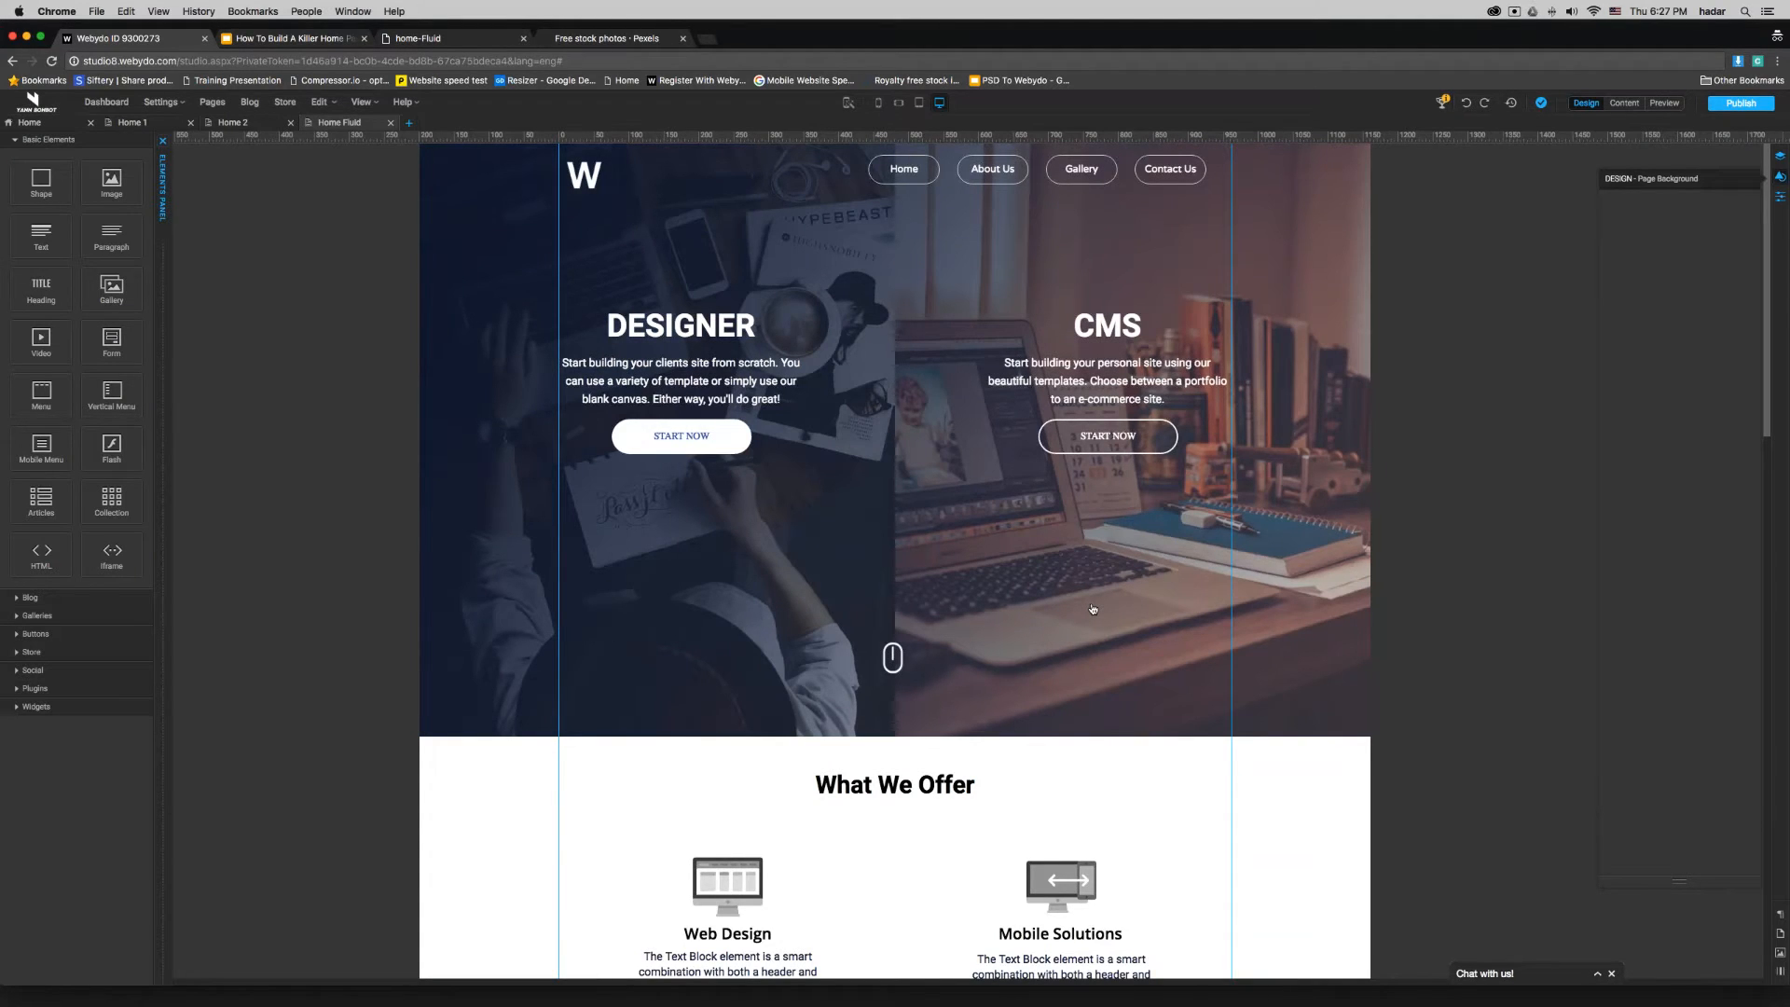
- Move the gradient overlay shapes on the Home Fluid banner out of the way to uncover the gallery beneath
left_click(1059, 606)
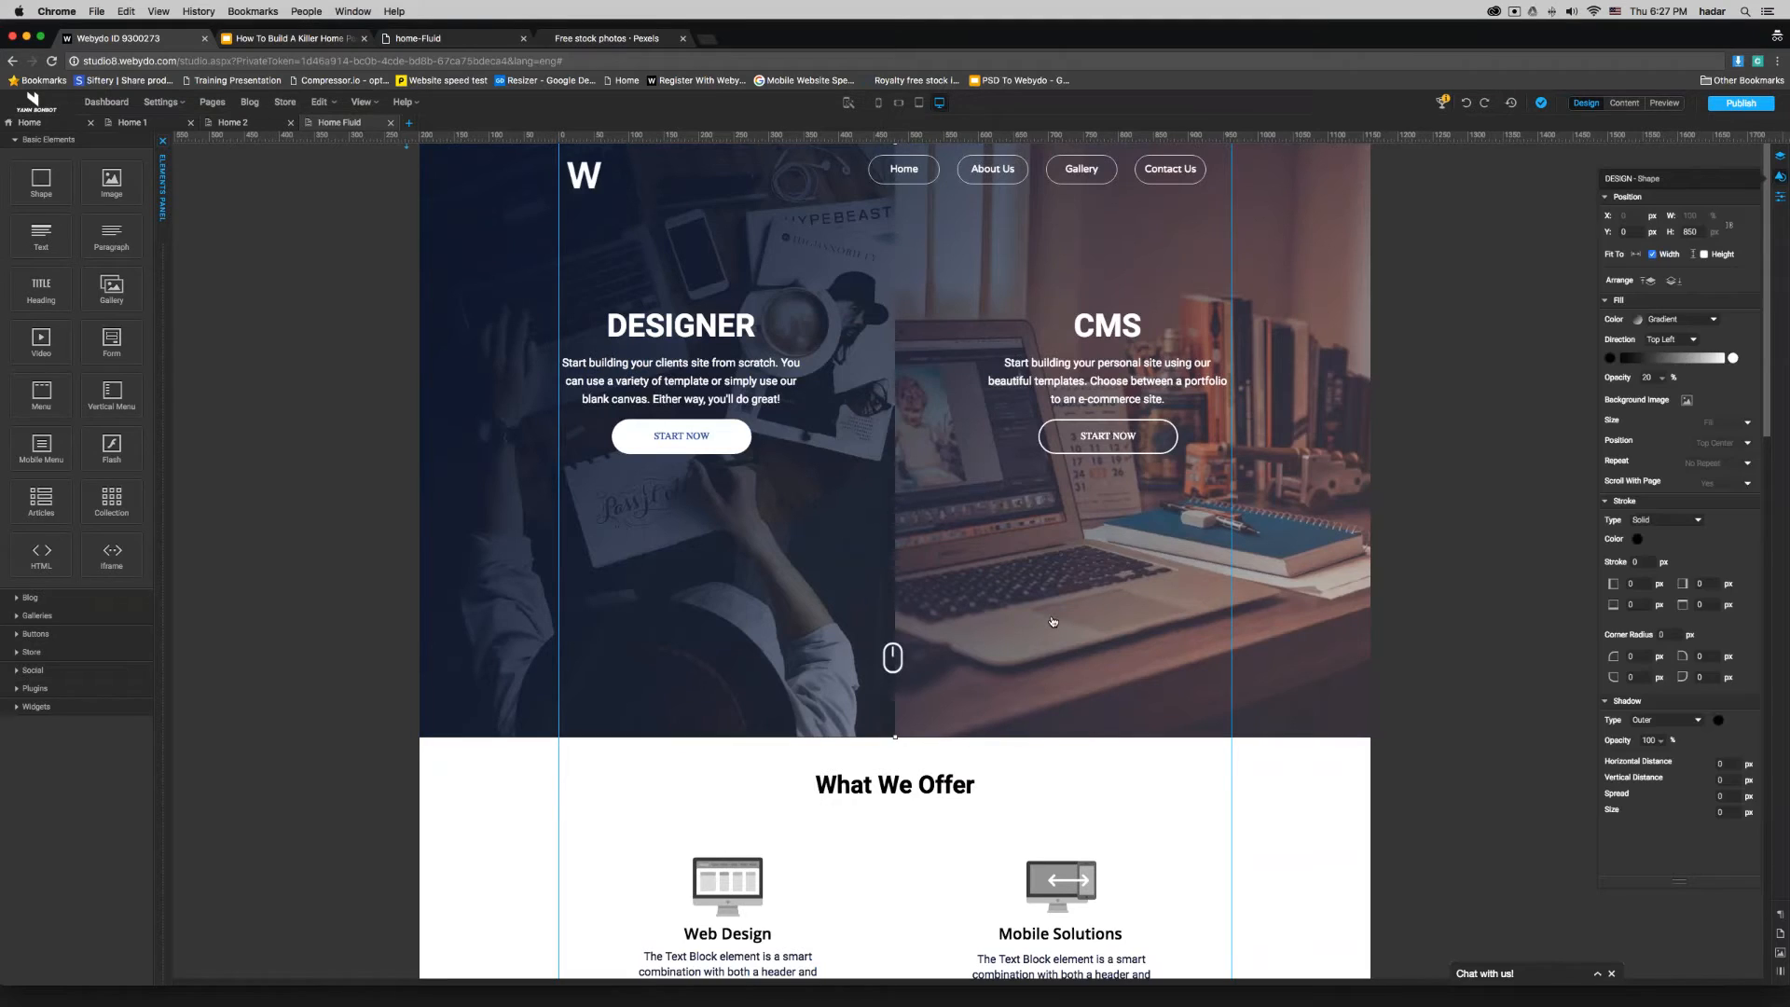
left_click_drag(1056, 685, 1052, 562)
left_click(895, 663)
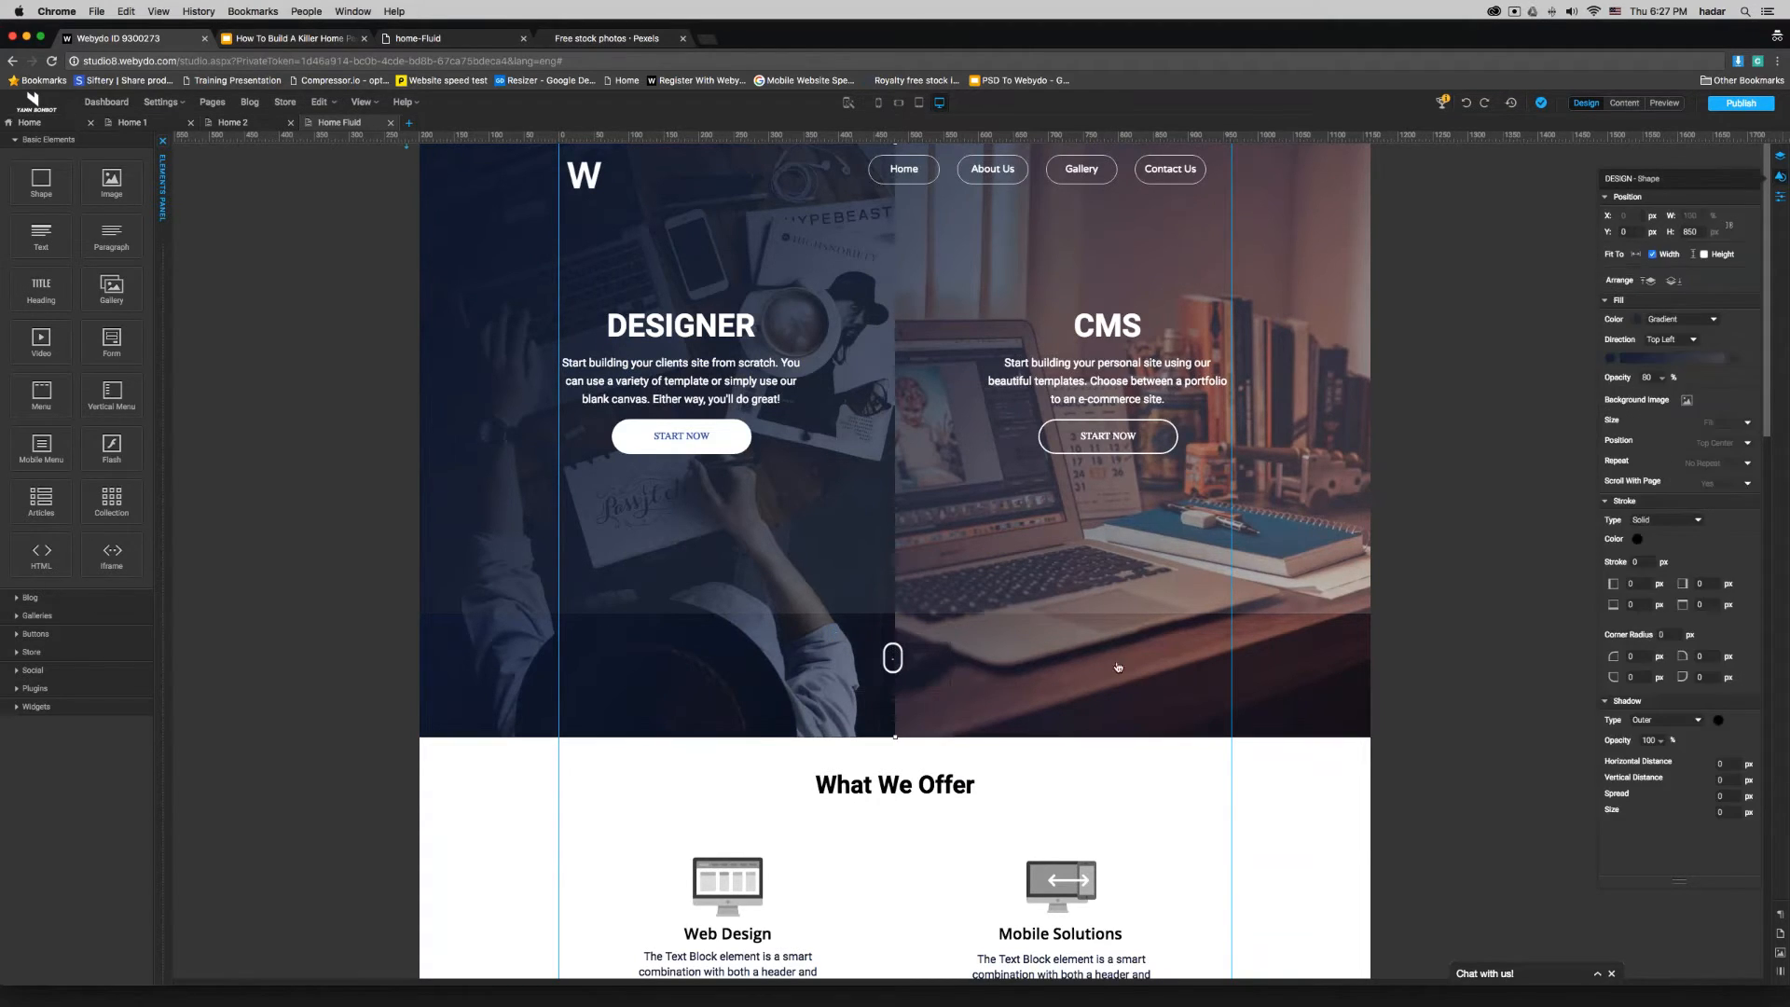
left_click(1077, 713)
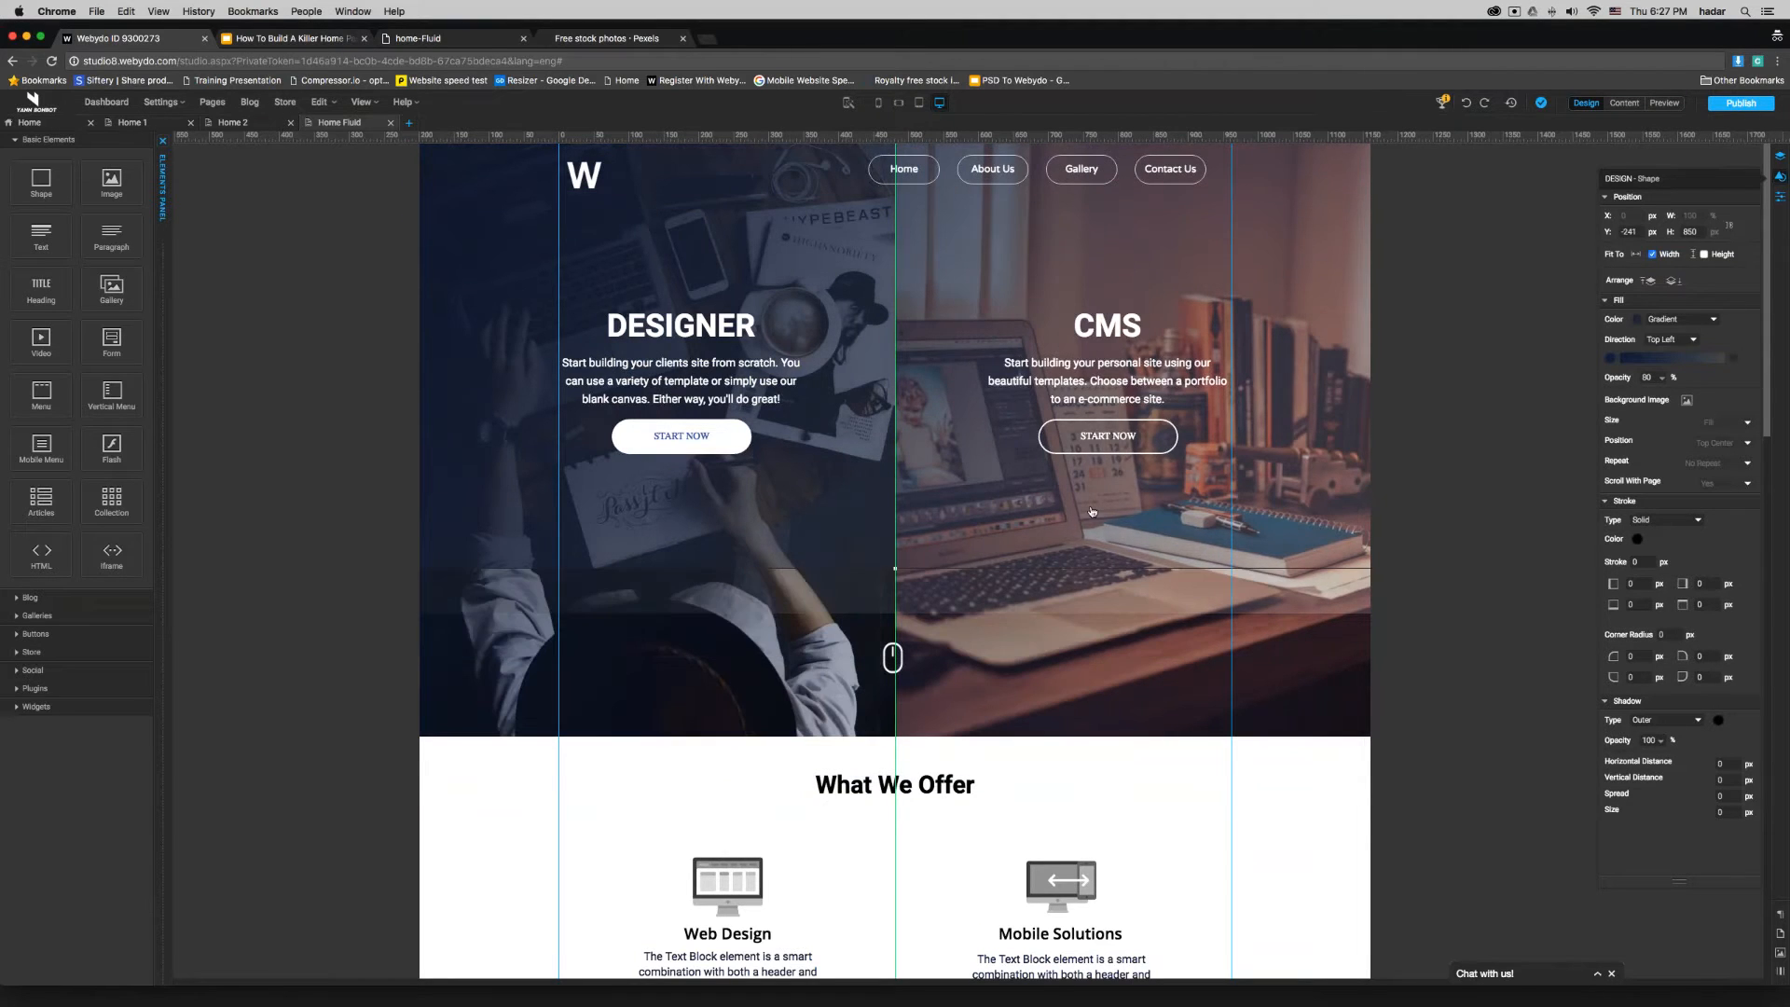
left_click_drag(1125, 695, 1170, 434)
left_click_drag(1143, 681, 1172, 716)
- Examine both images in the Home Fluid banner's gallery manager and leave it without saving
double_click(892, 657)
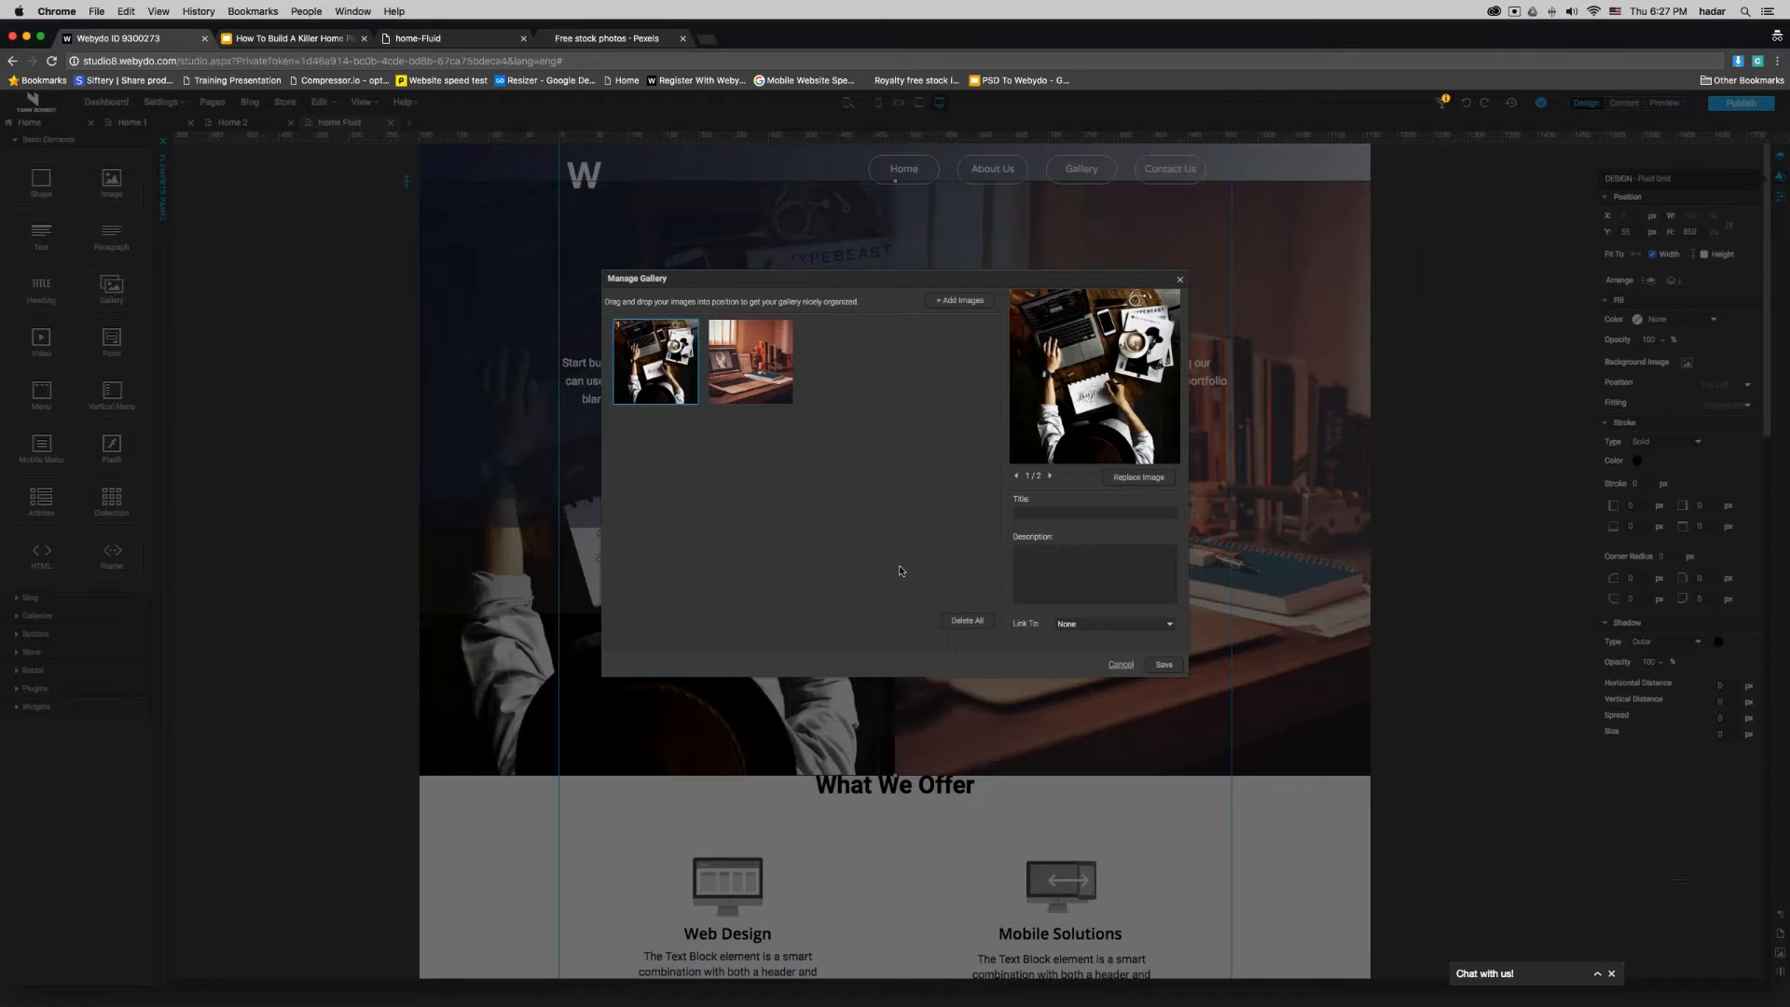
left_click(756, 382)
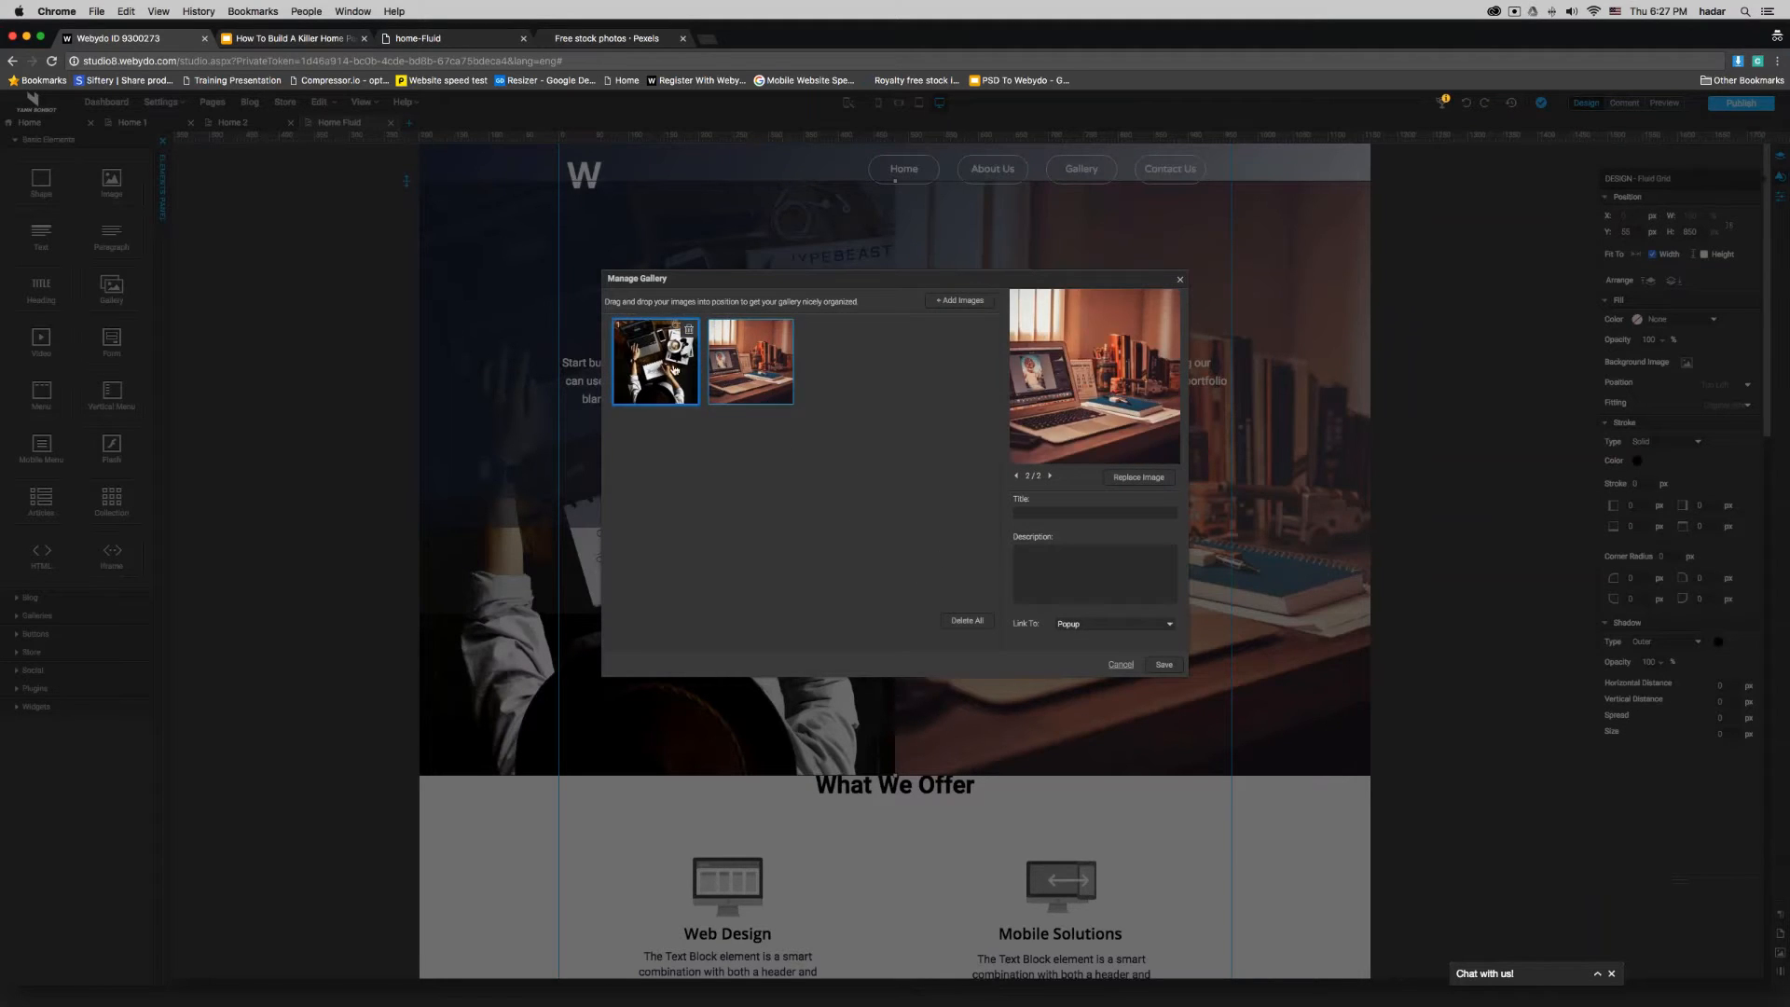
left_click(1118, 666)
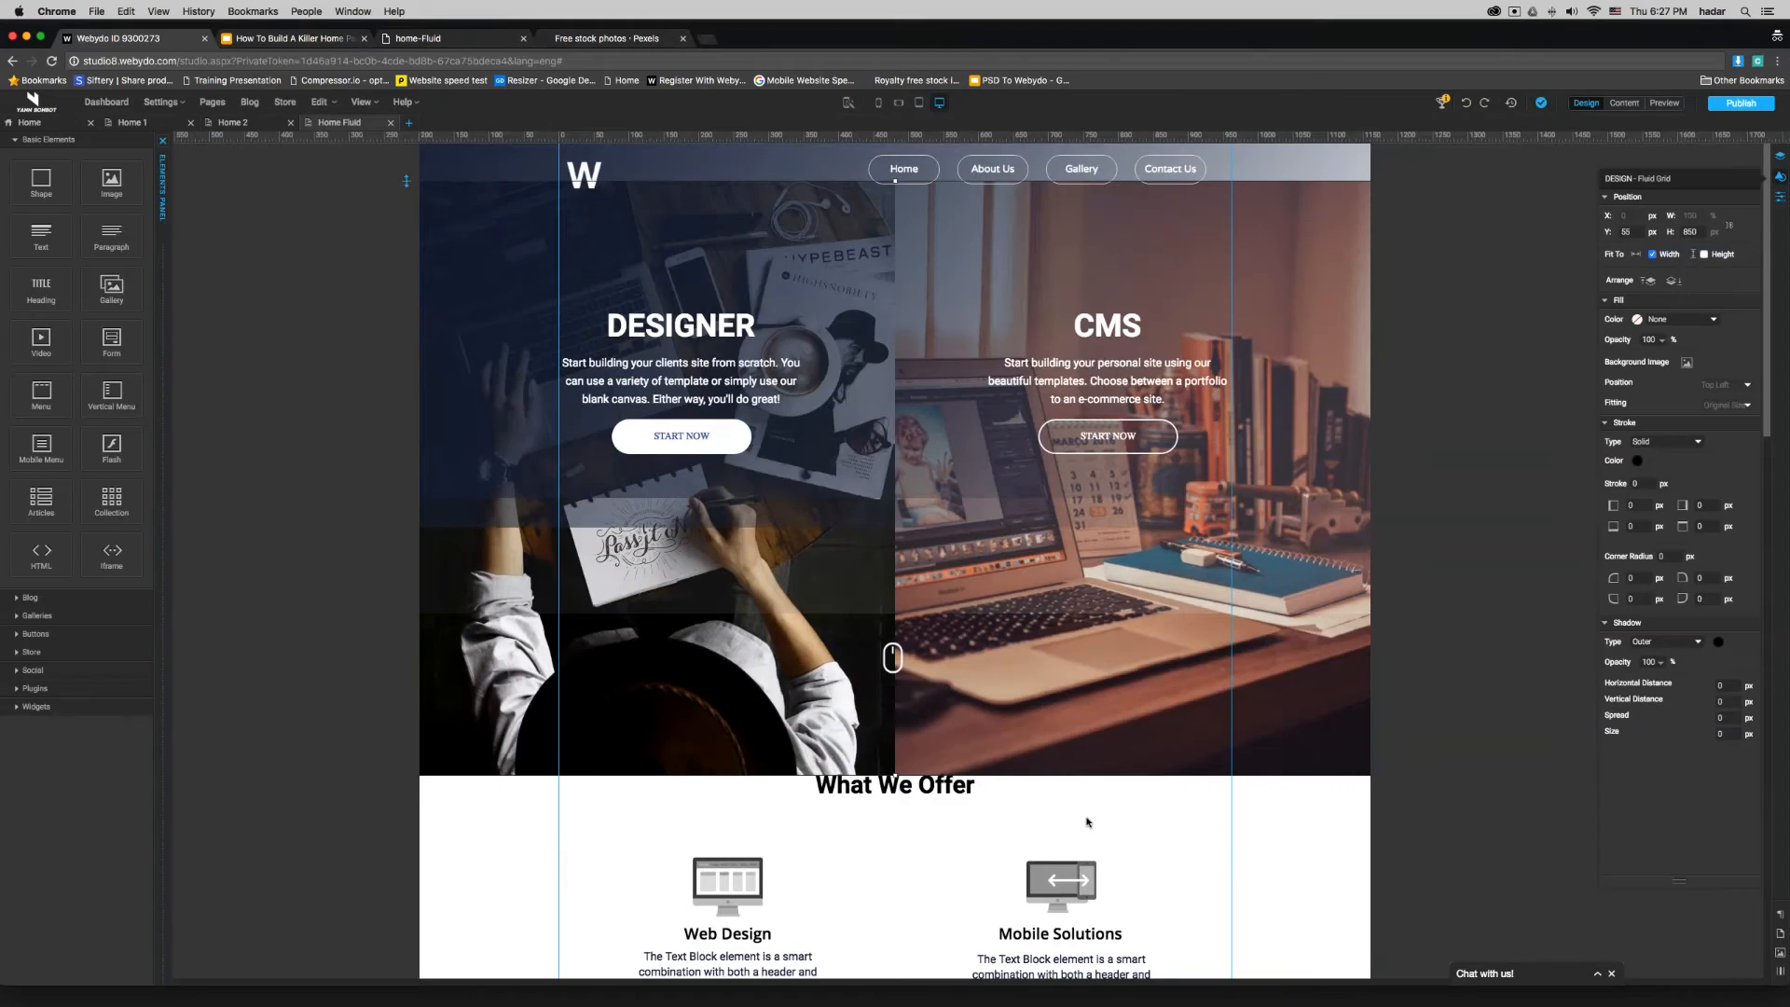
- Examine the Home Fluid gallery's column, image height and display settings, and close its properties
left_click(1781, 178)
left_click(1781, 197)
left_click_drag(1690, 198, 1176, 202)
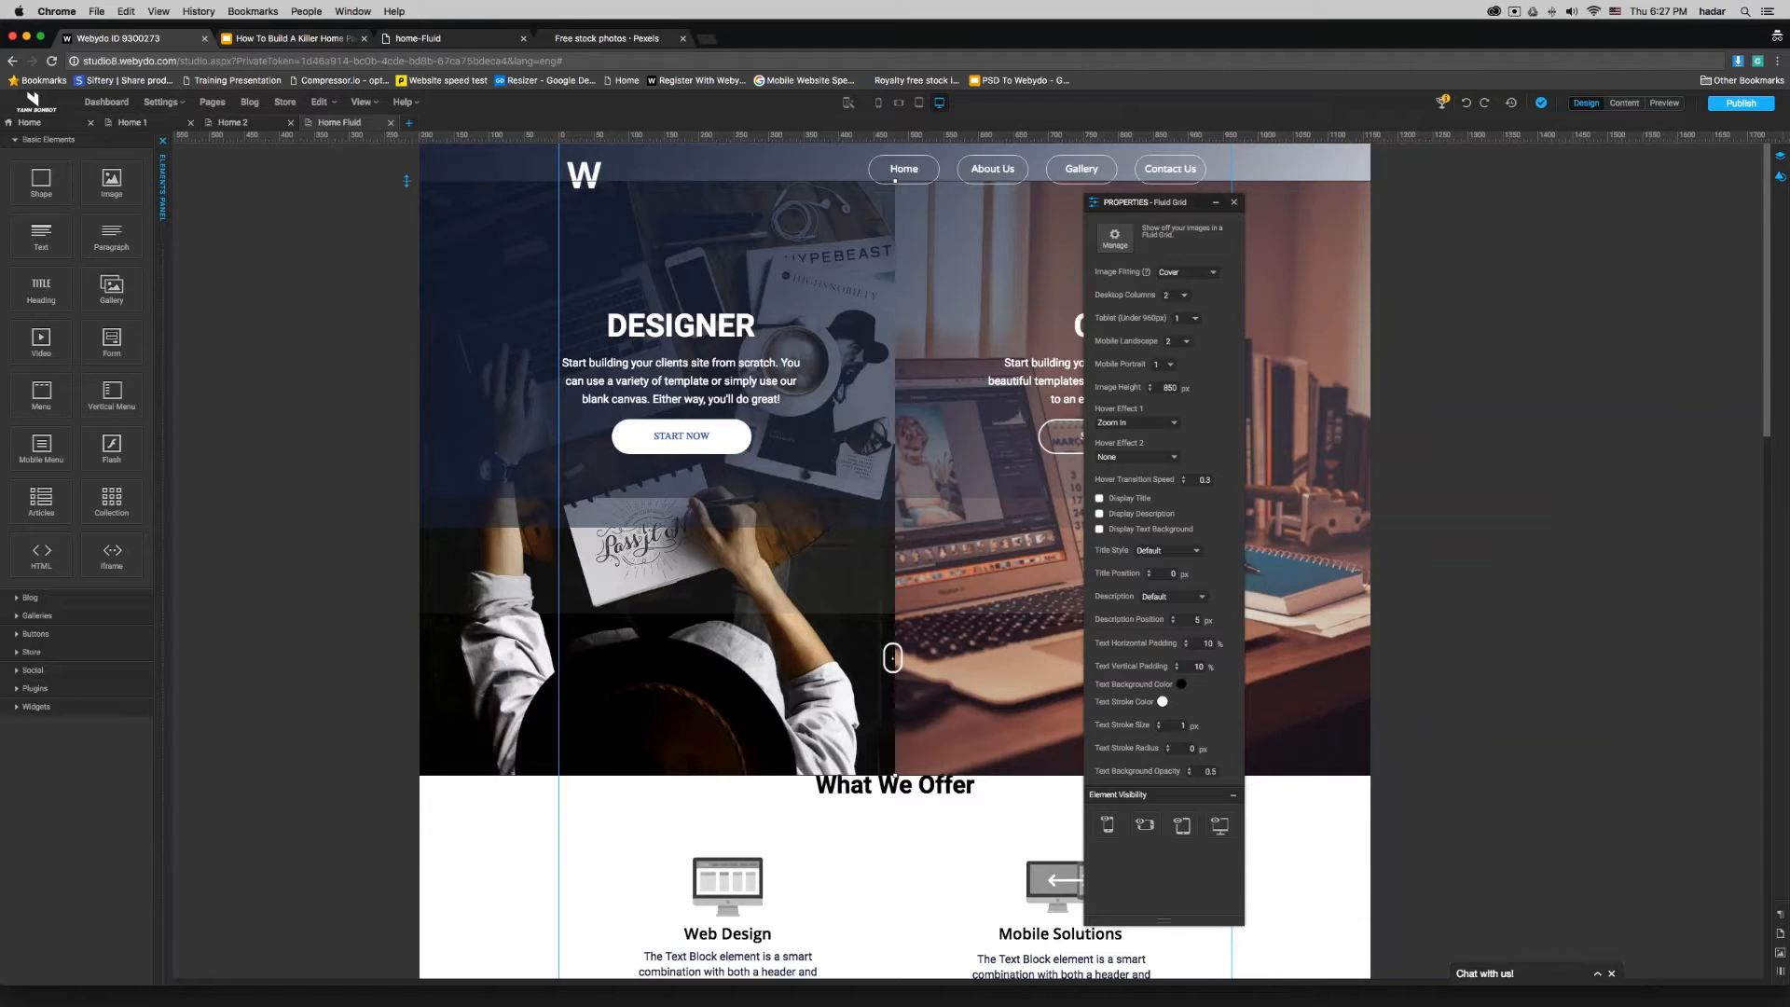
left_click(1237, 198)
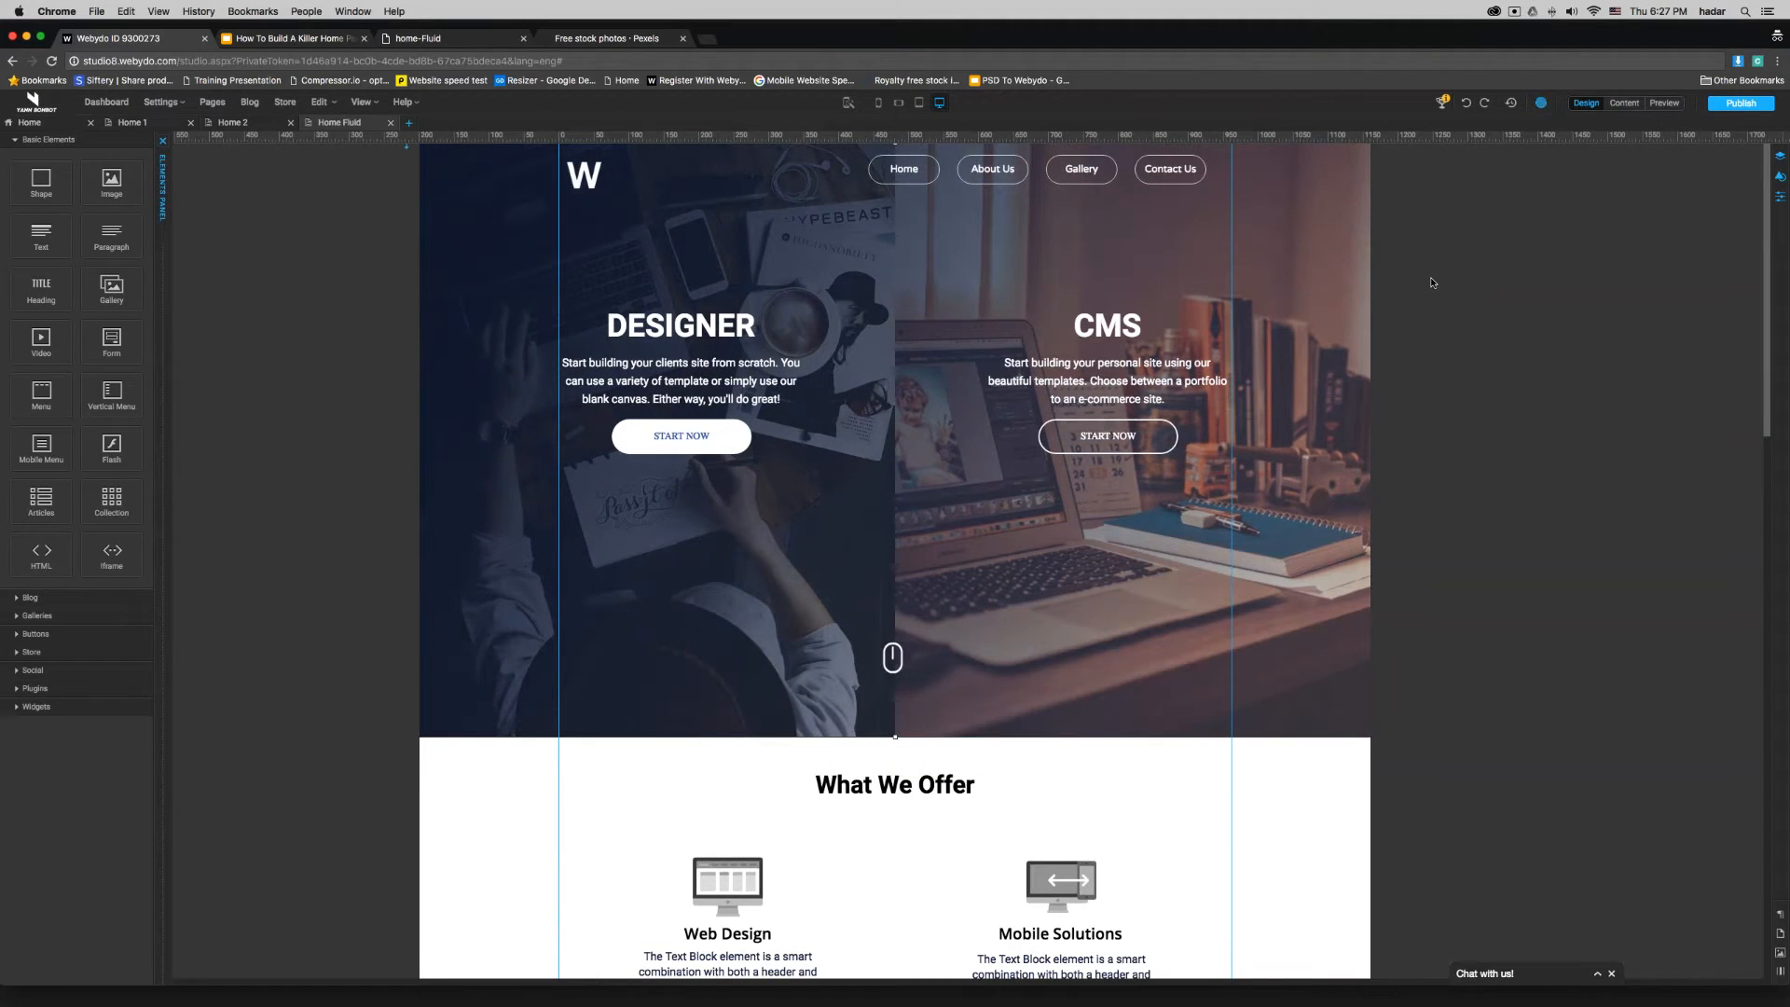
- Close the Home Fluid page and duplicate the Home 2 page within the New Home menu
left_click(390, 123)
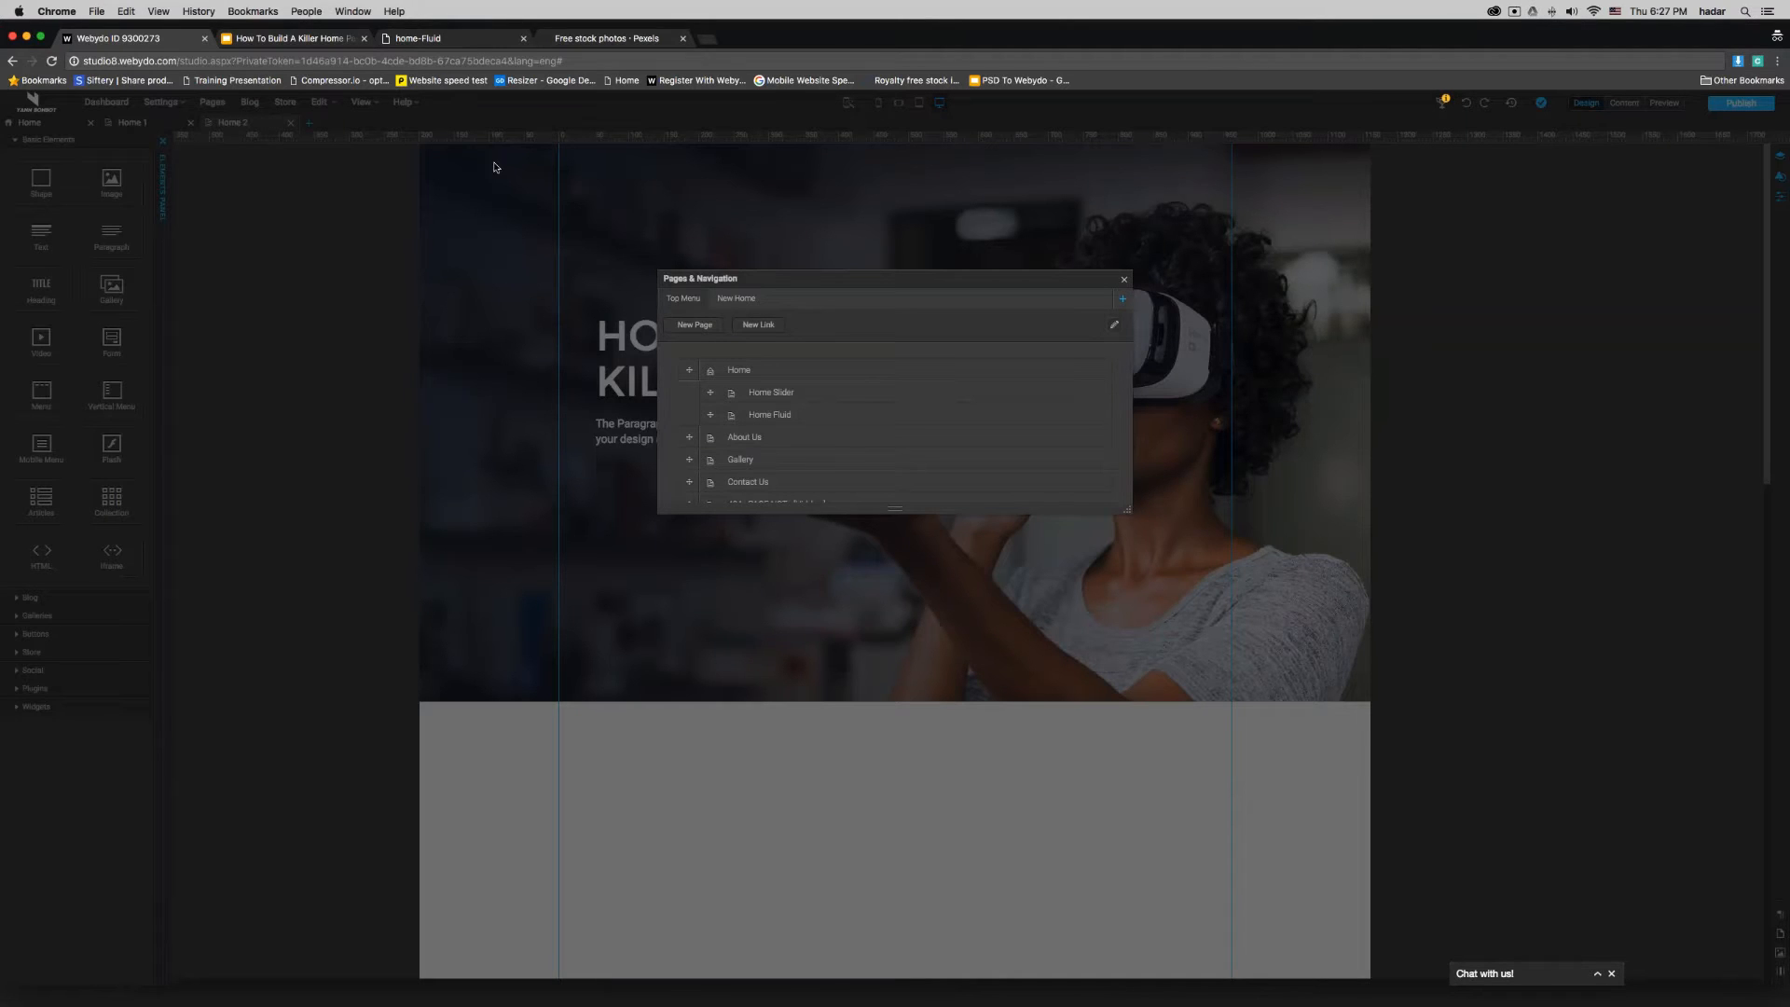
left_click(737, 299)
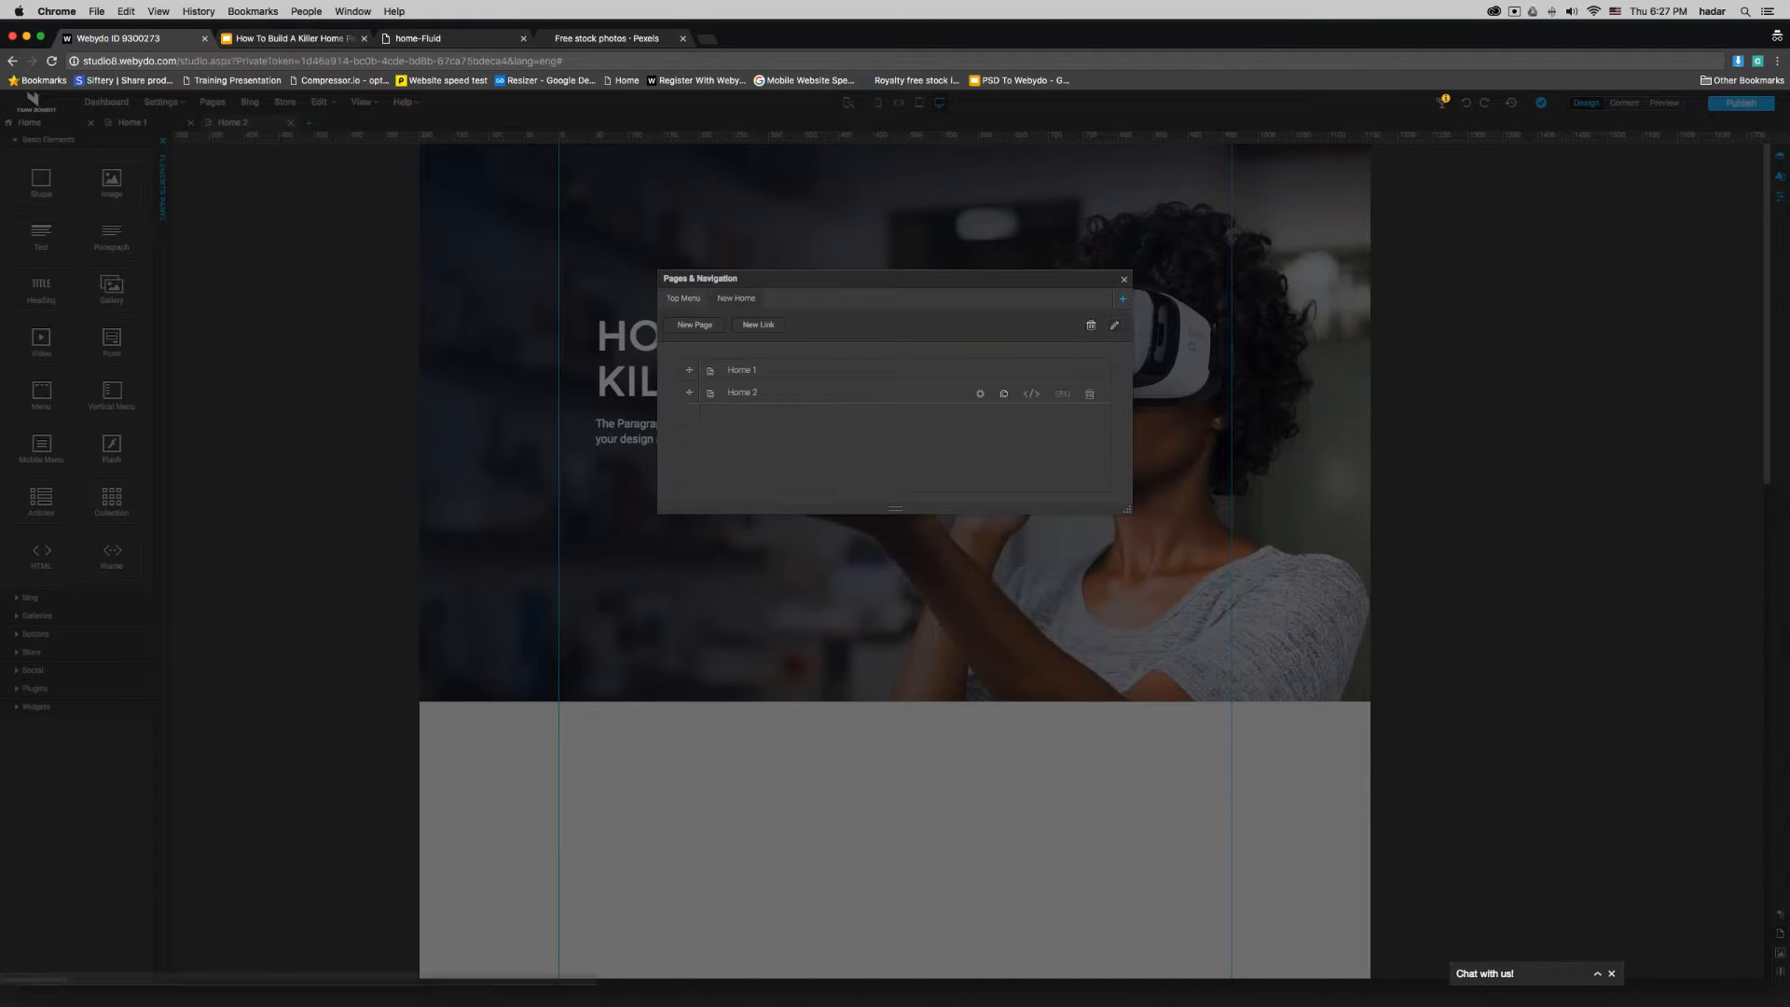
left_click(1007, 394)
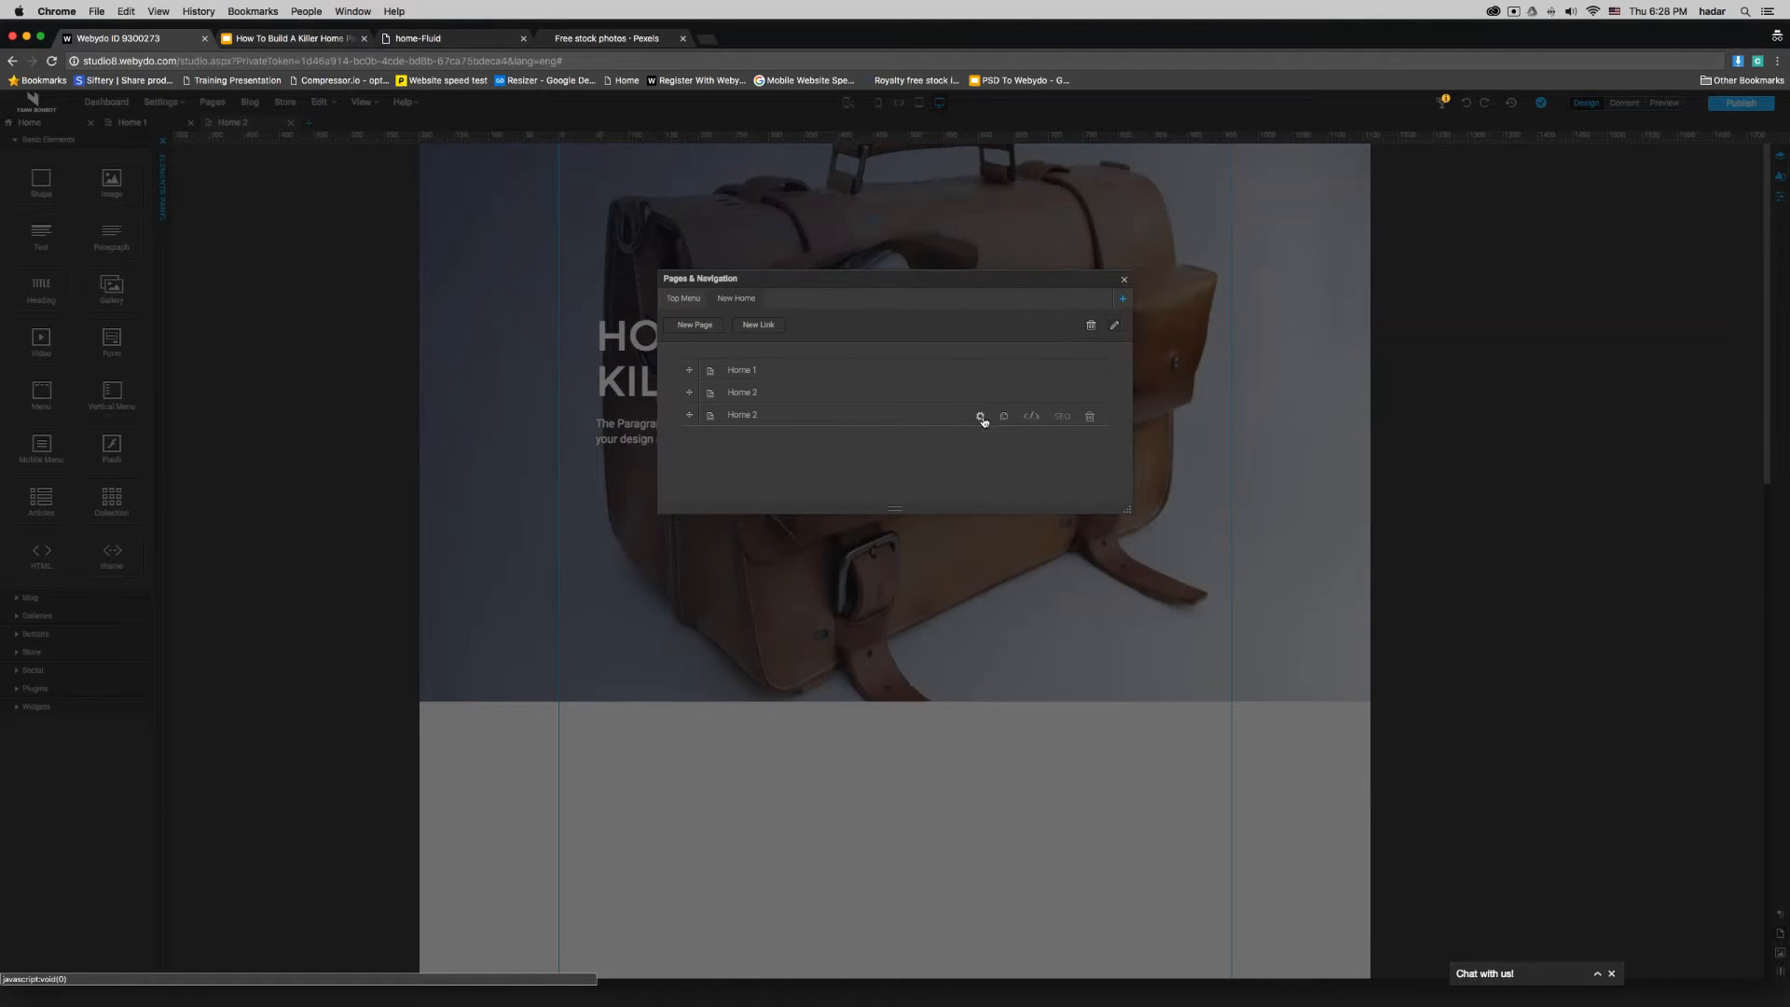
- Change the duplicated page's name in the menu and close the pages dialog
left_click(801, 417)
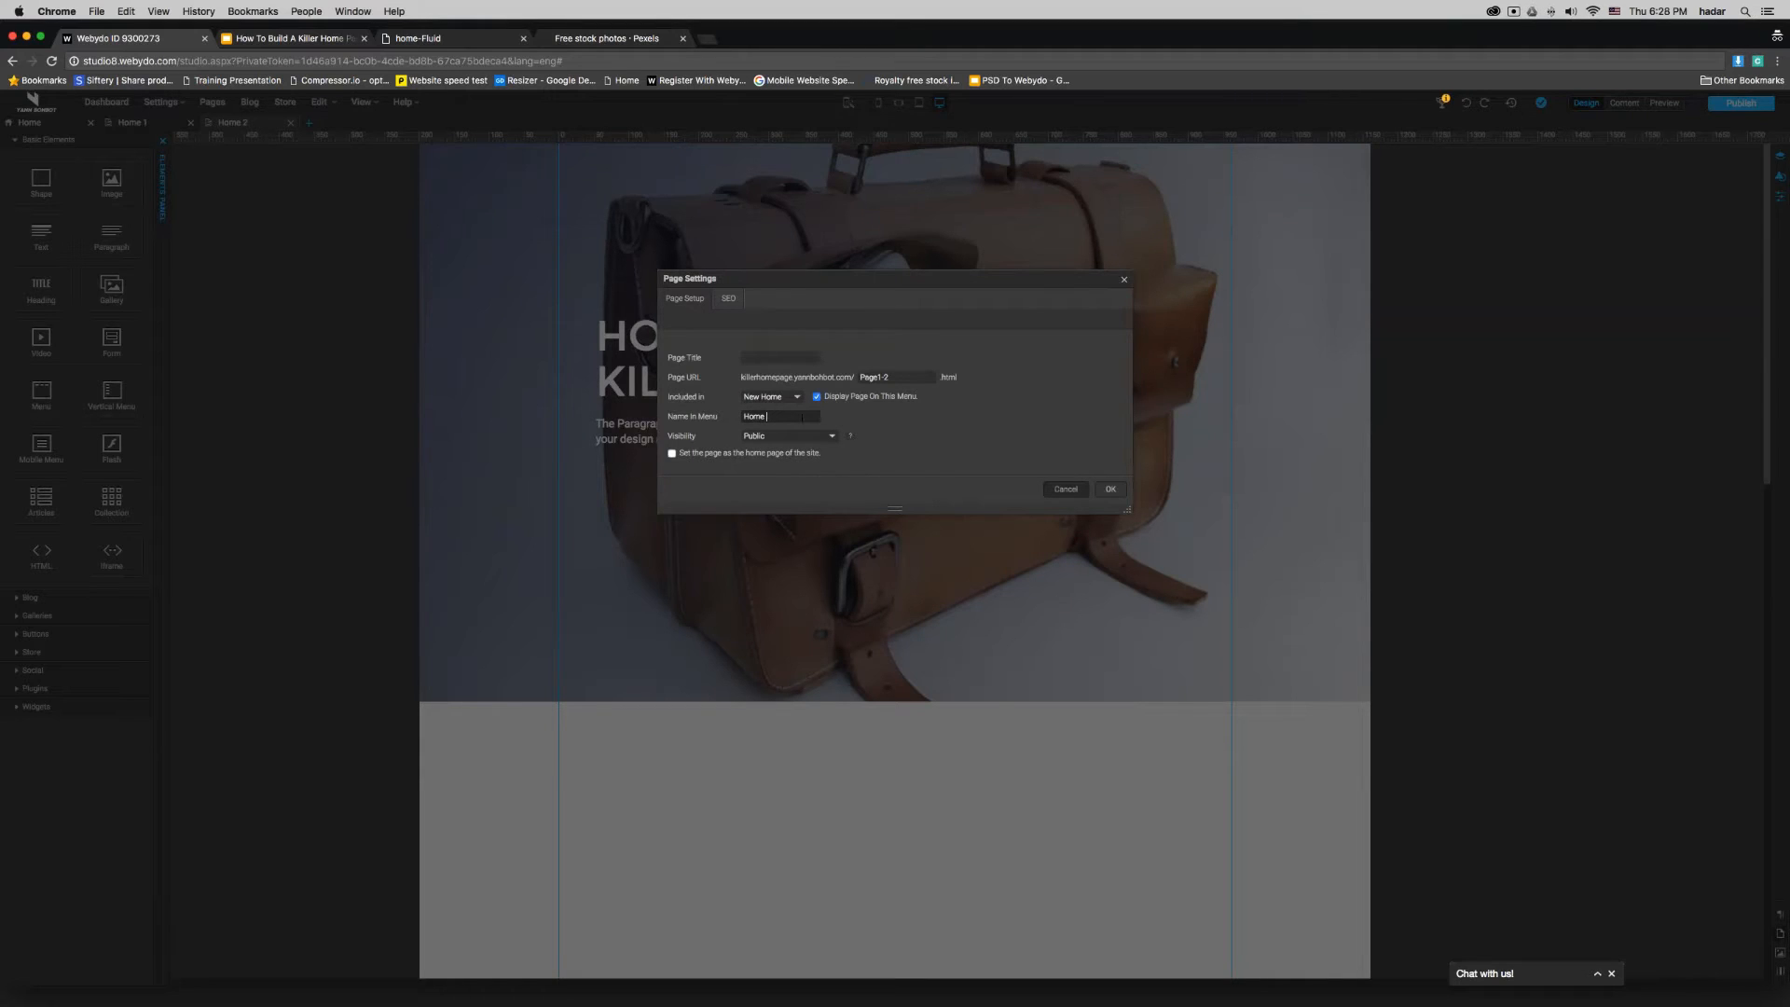
key("Return")
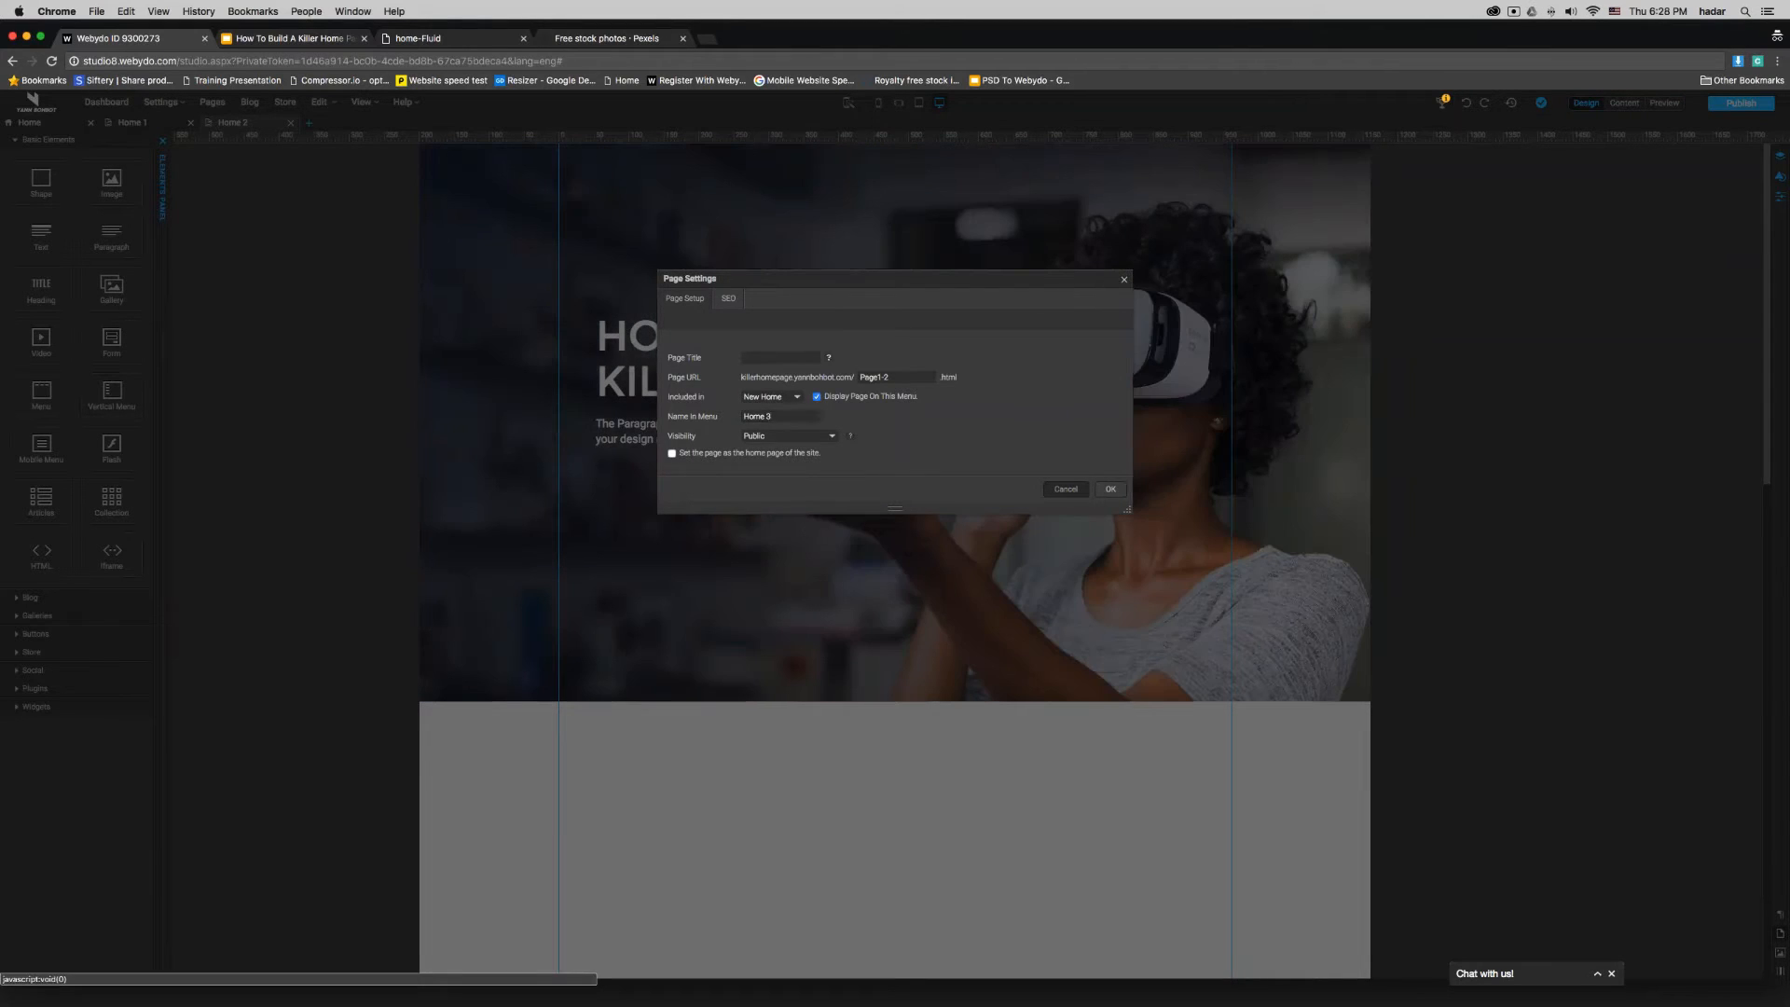
left_click(1125, 279)
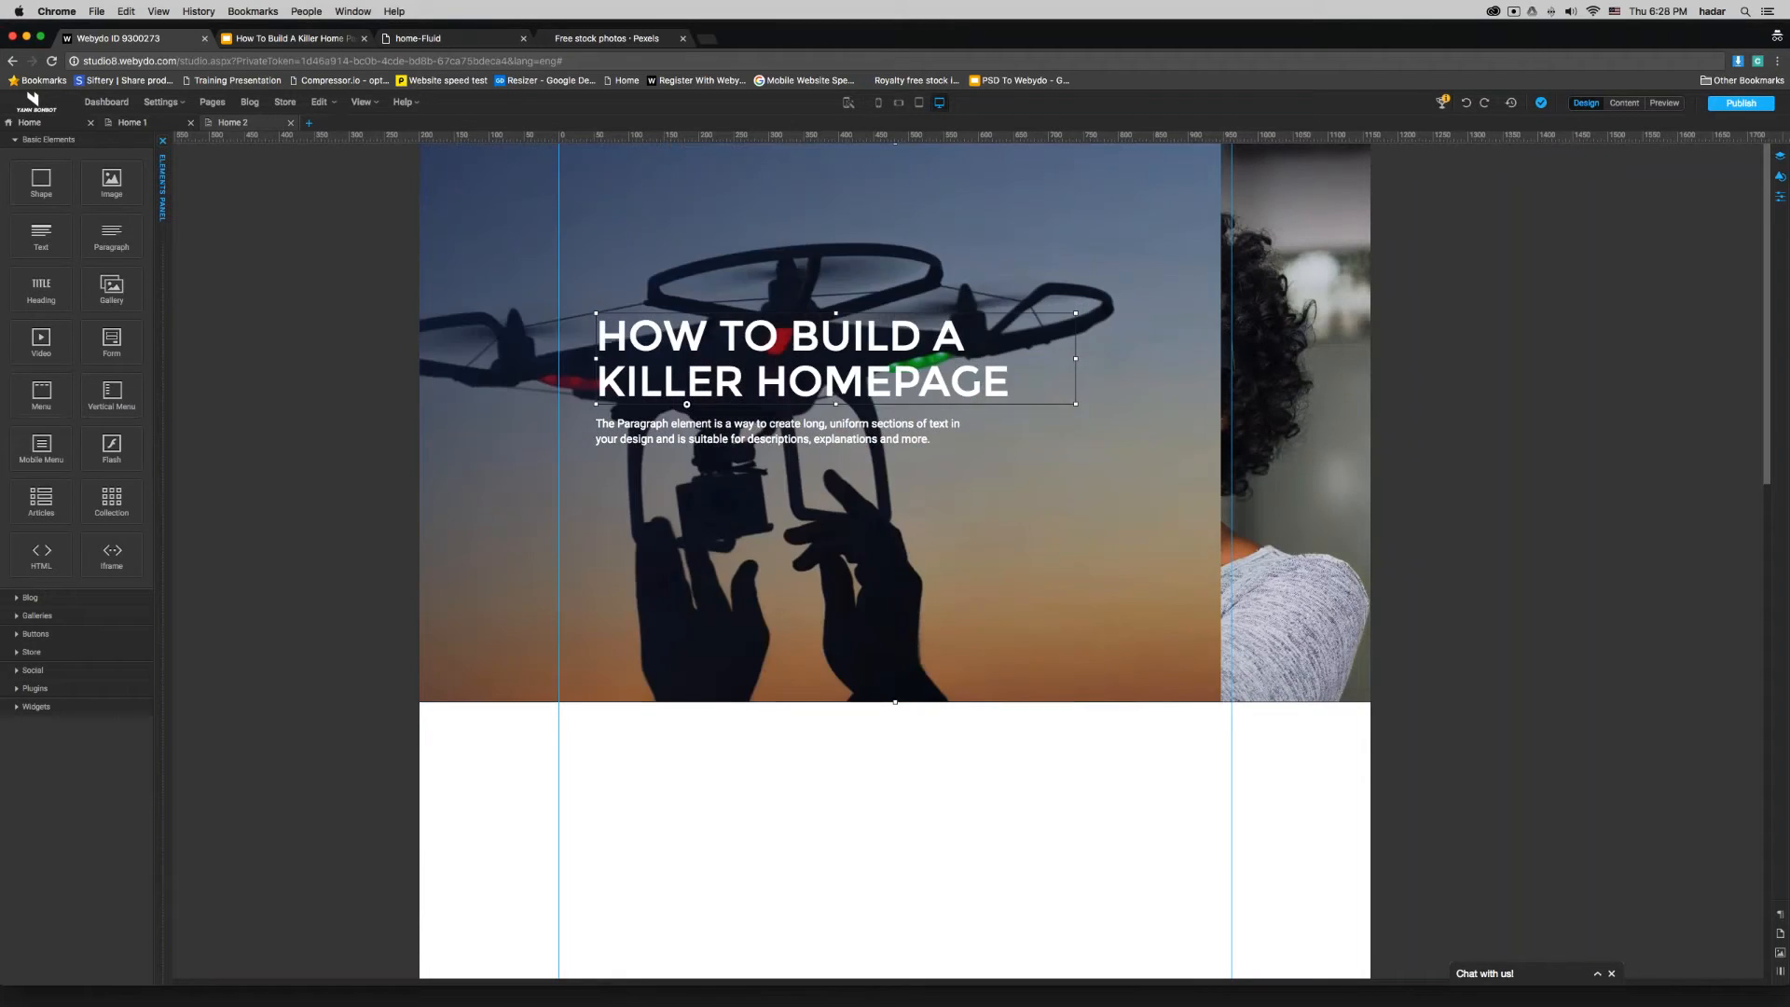
- Move the existing banner with its heading down the Home 2 page and add a Fluid Grid gallery above it
left_click_drag(1042, 208, 1042, 783)
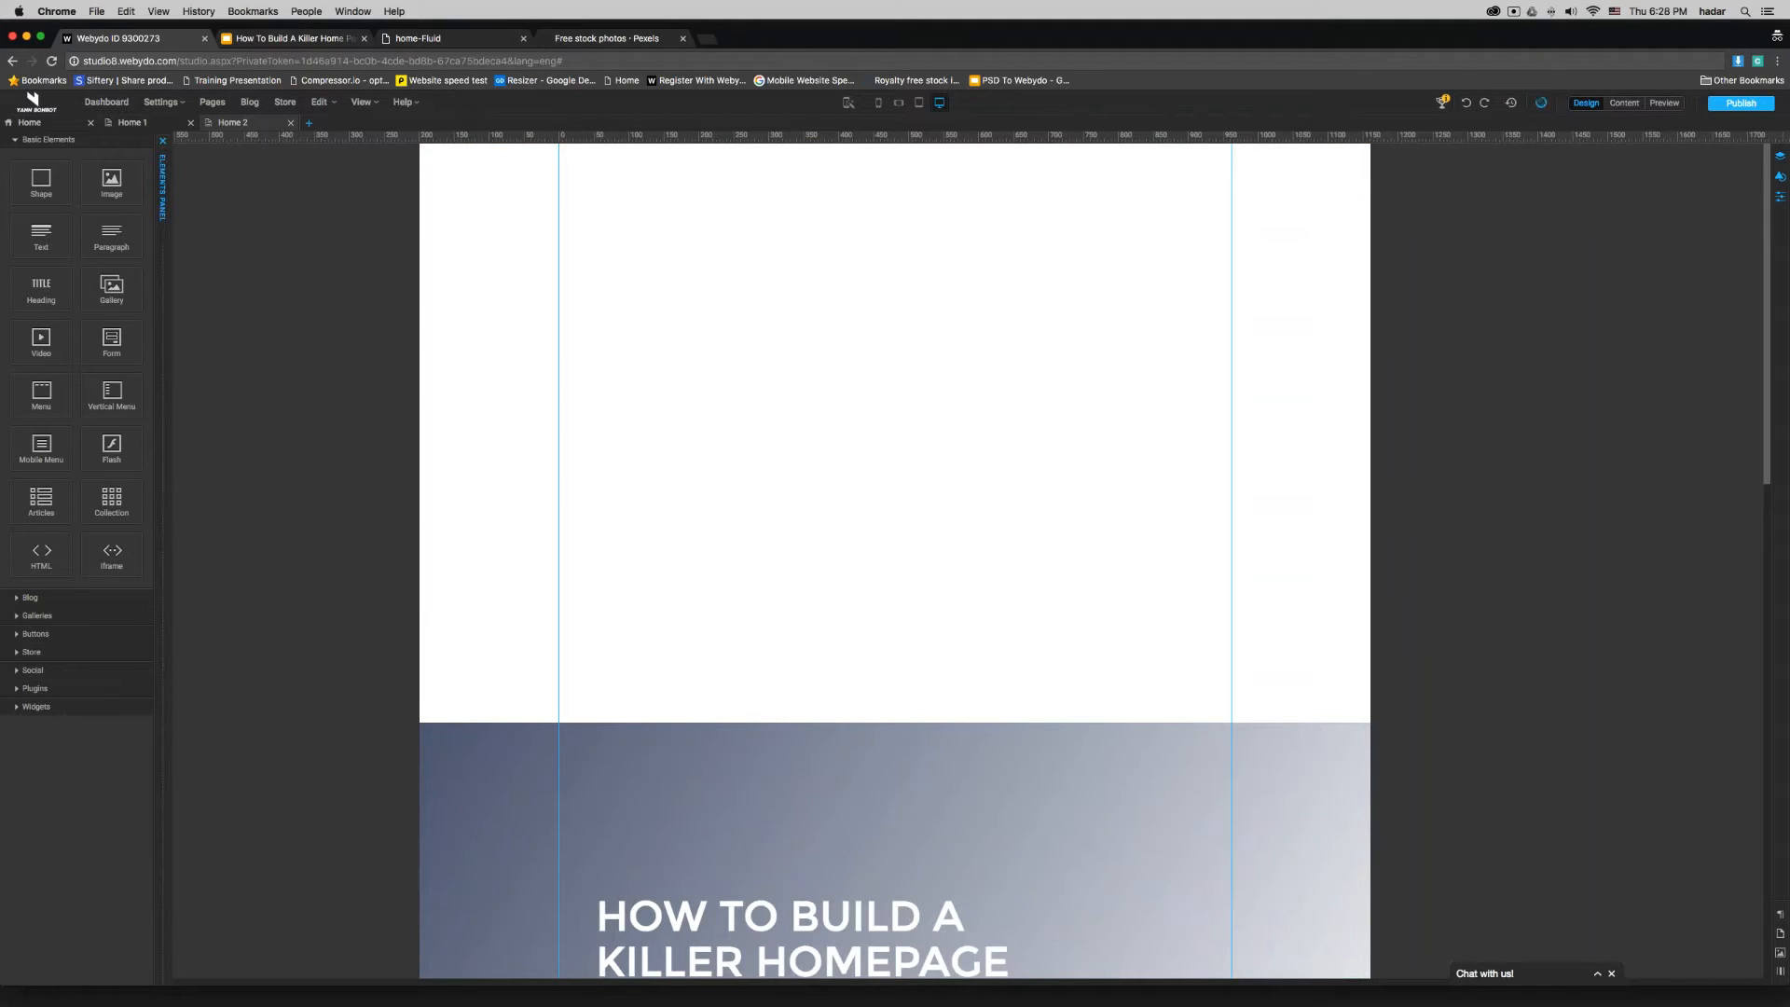
left_click(53, 142)
left_click(40, 178)
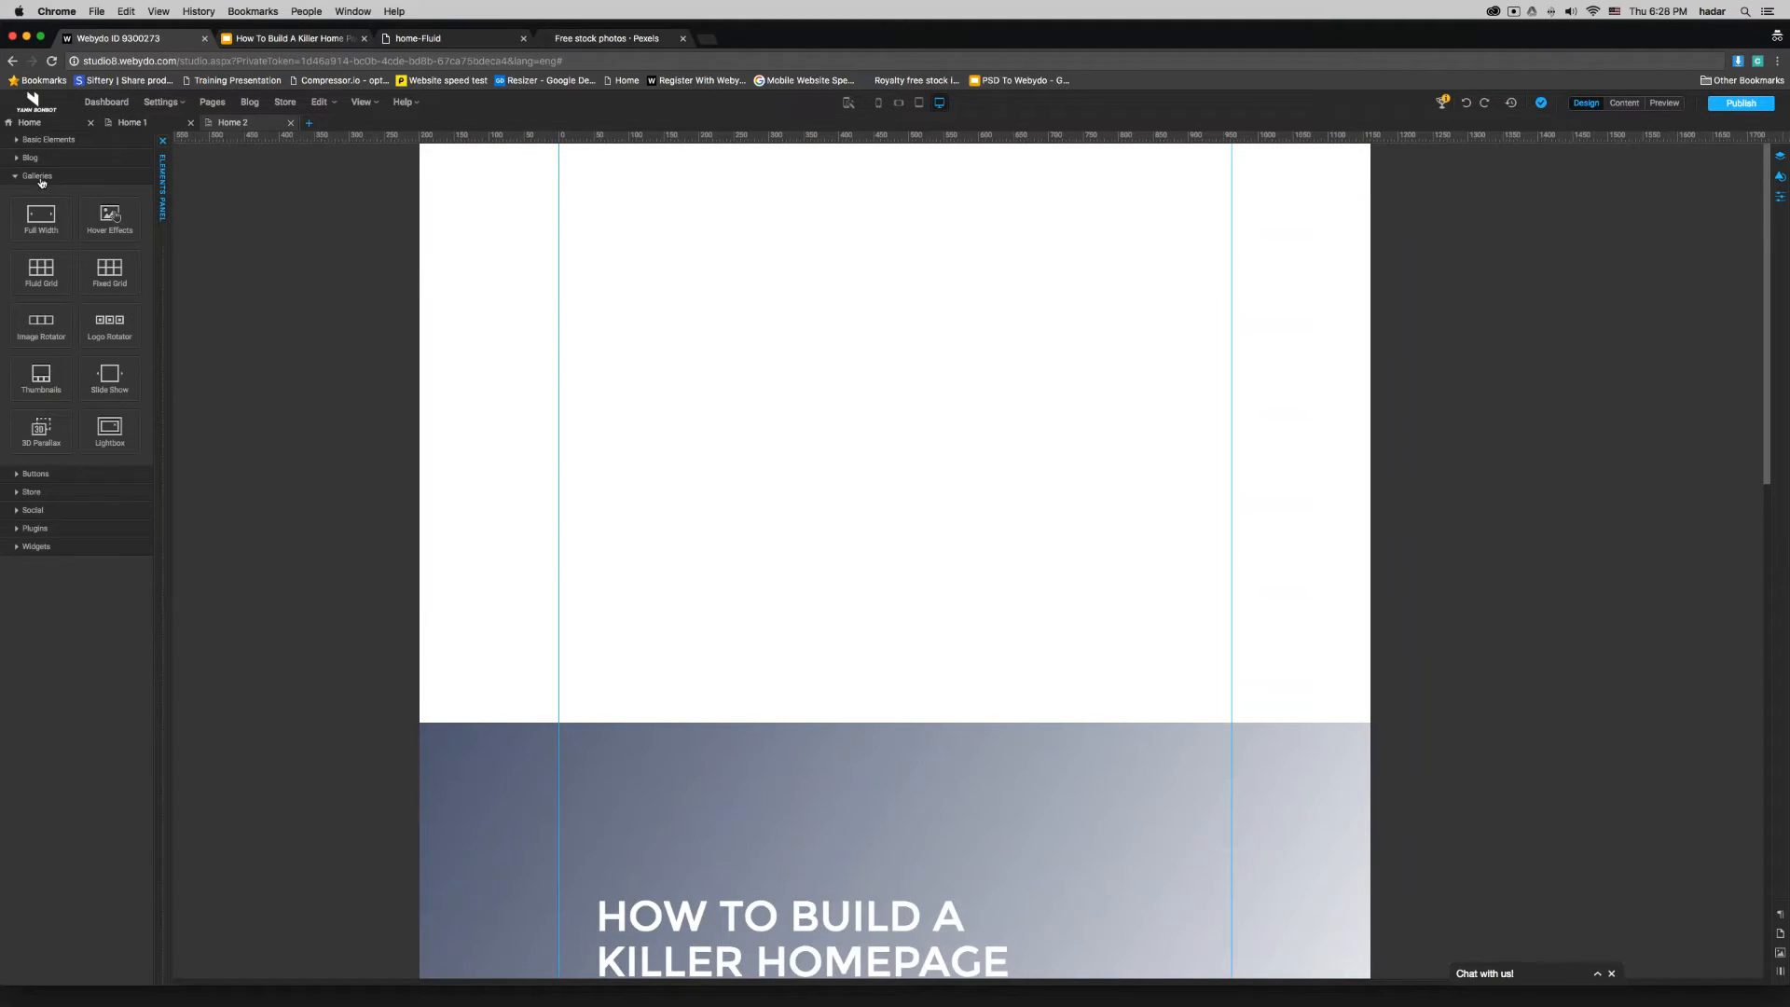
left_click_drag(41, 269, 666, 275)
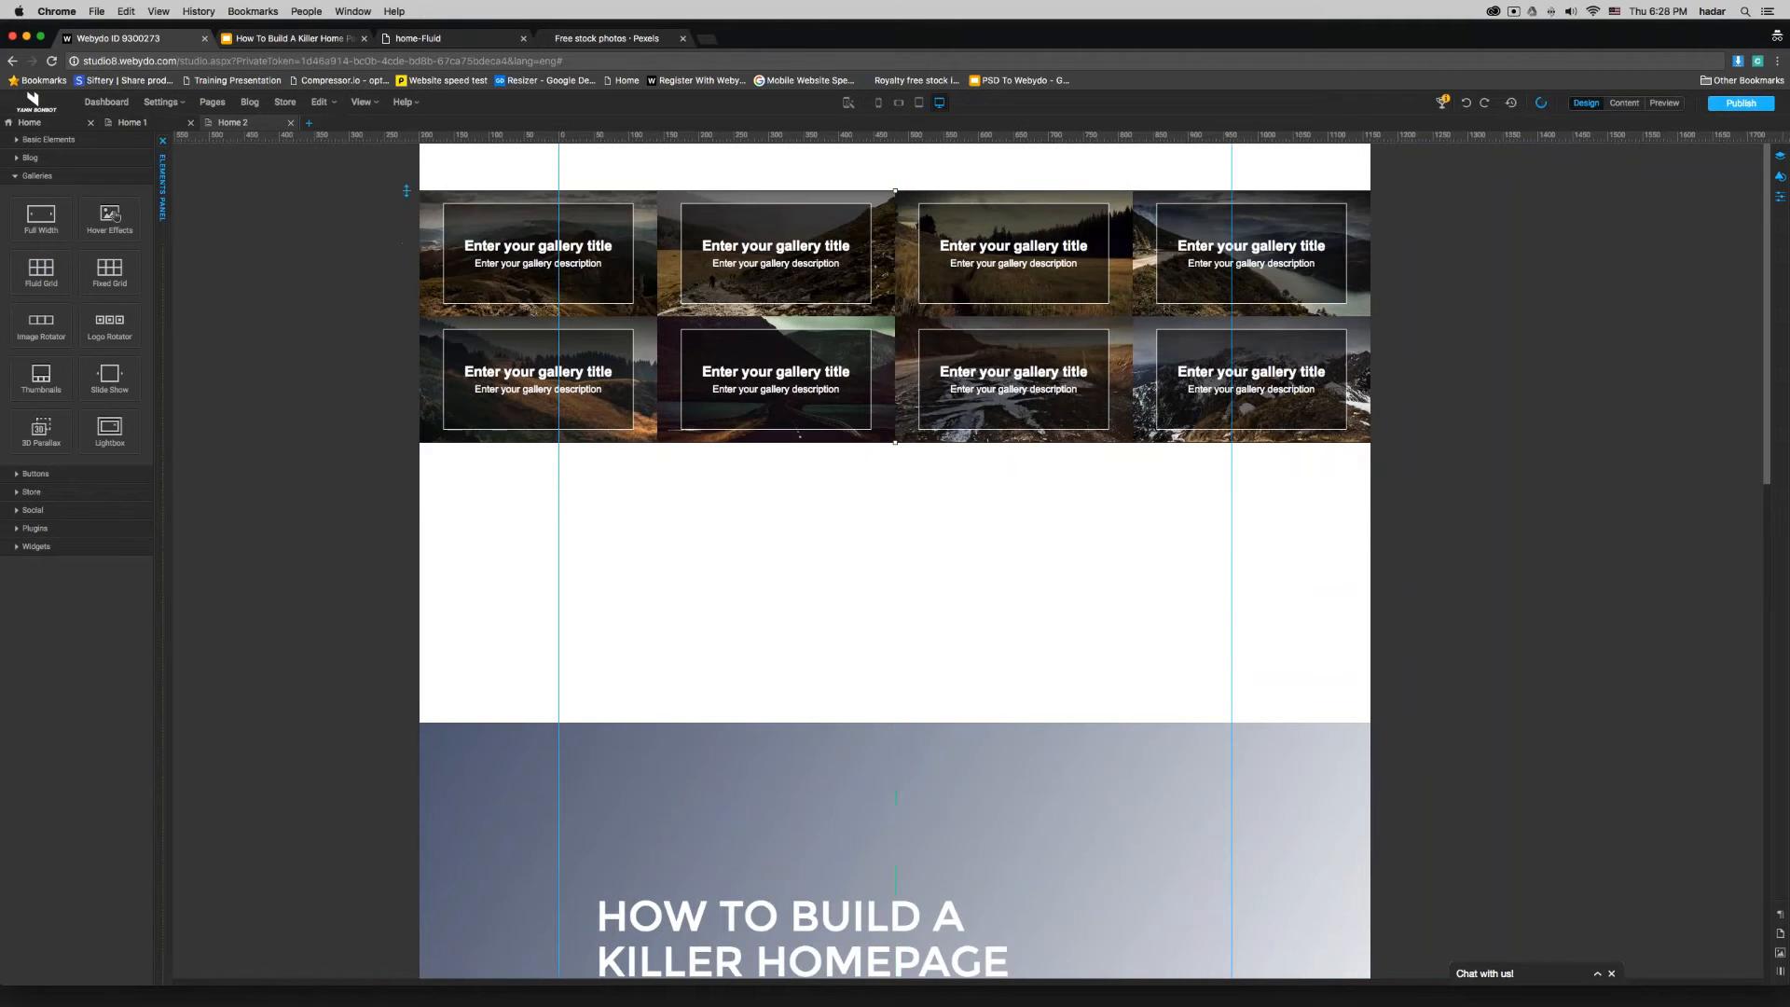
- Set the Fluid Grid gallery's Y position to 0 and its height to 800 px
left_click(1627, 232)
type("0")
key("Return")
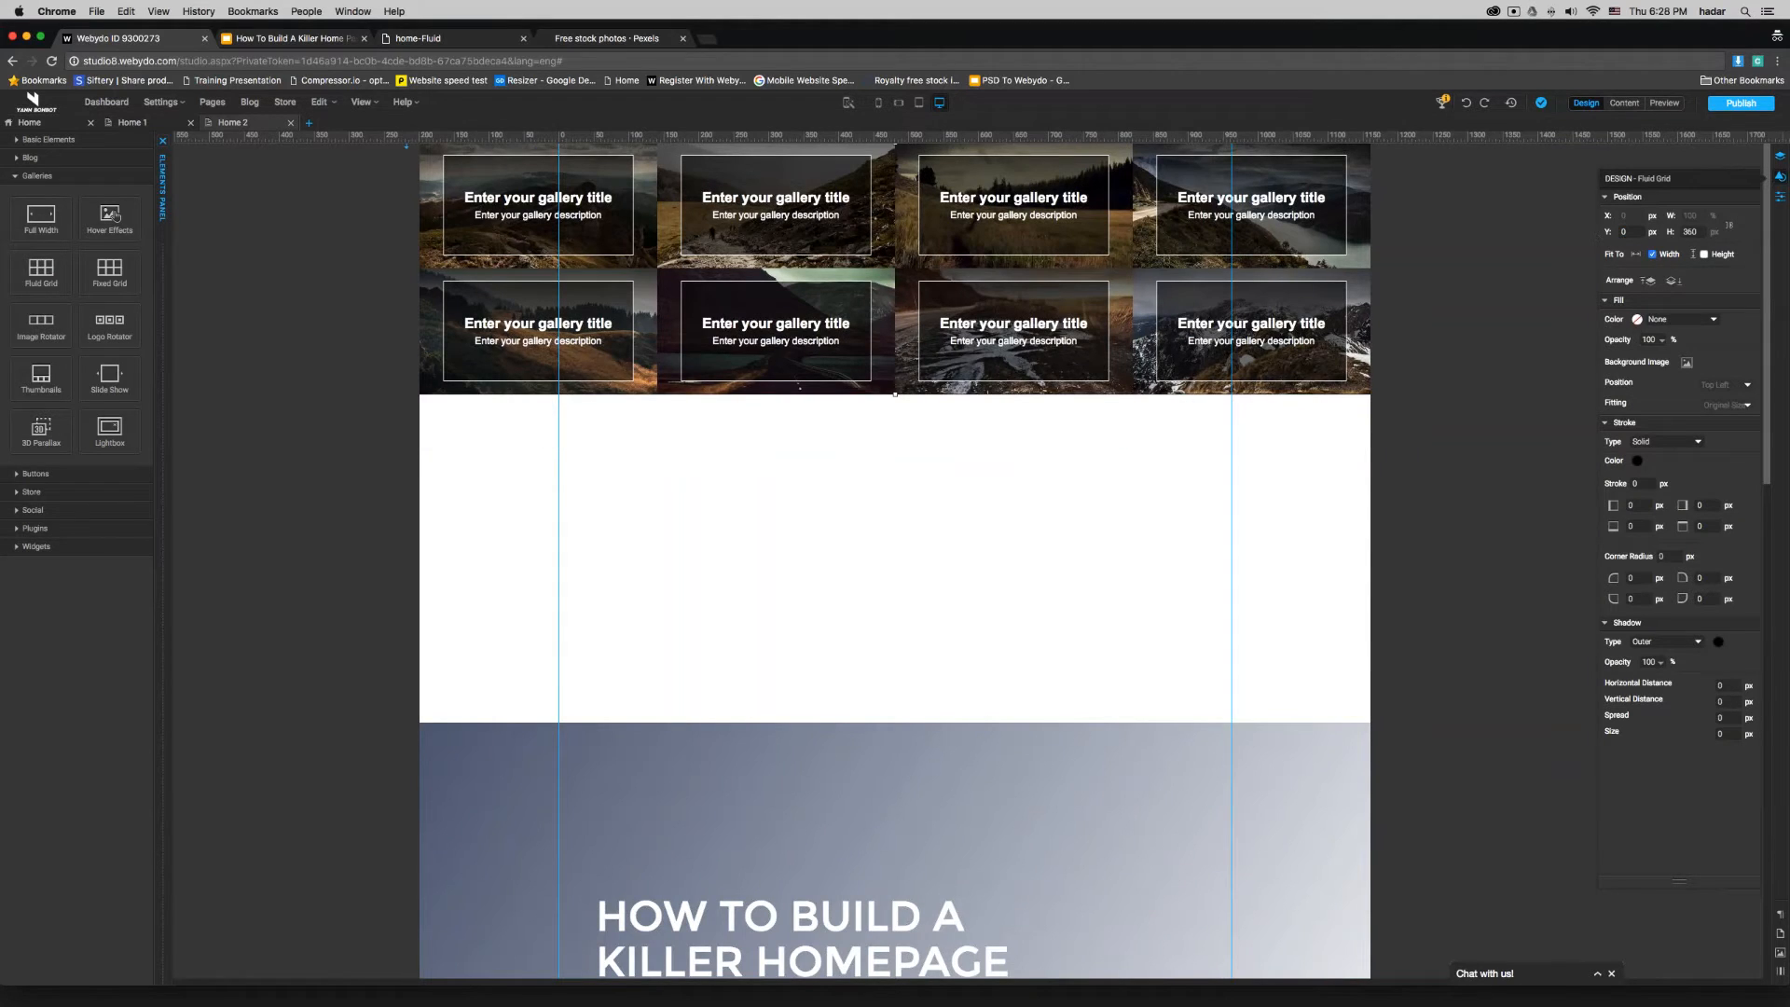
left_click(1689, 232)
type("800")
key("Return")
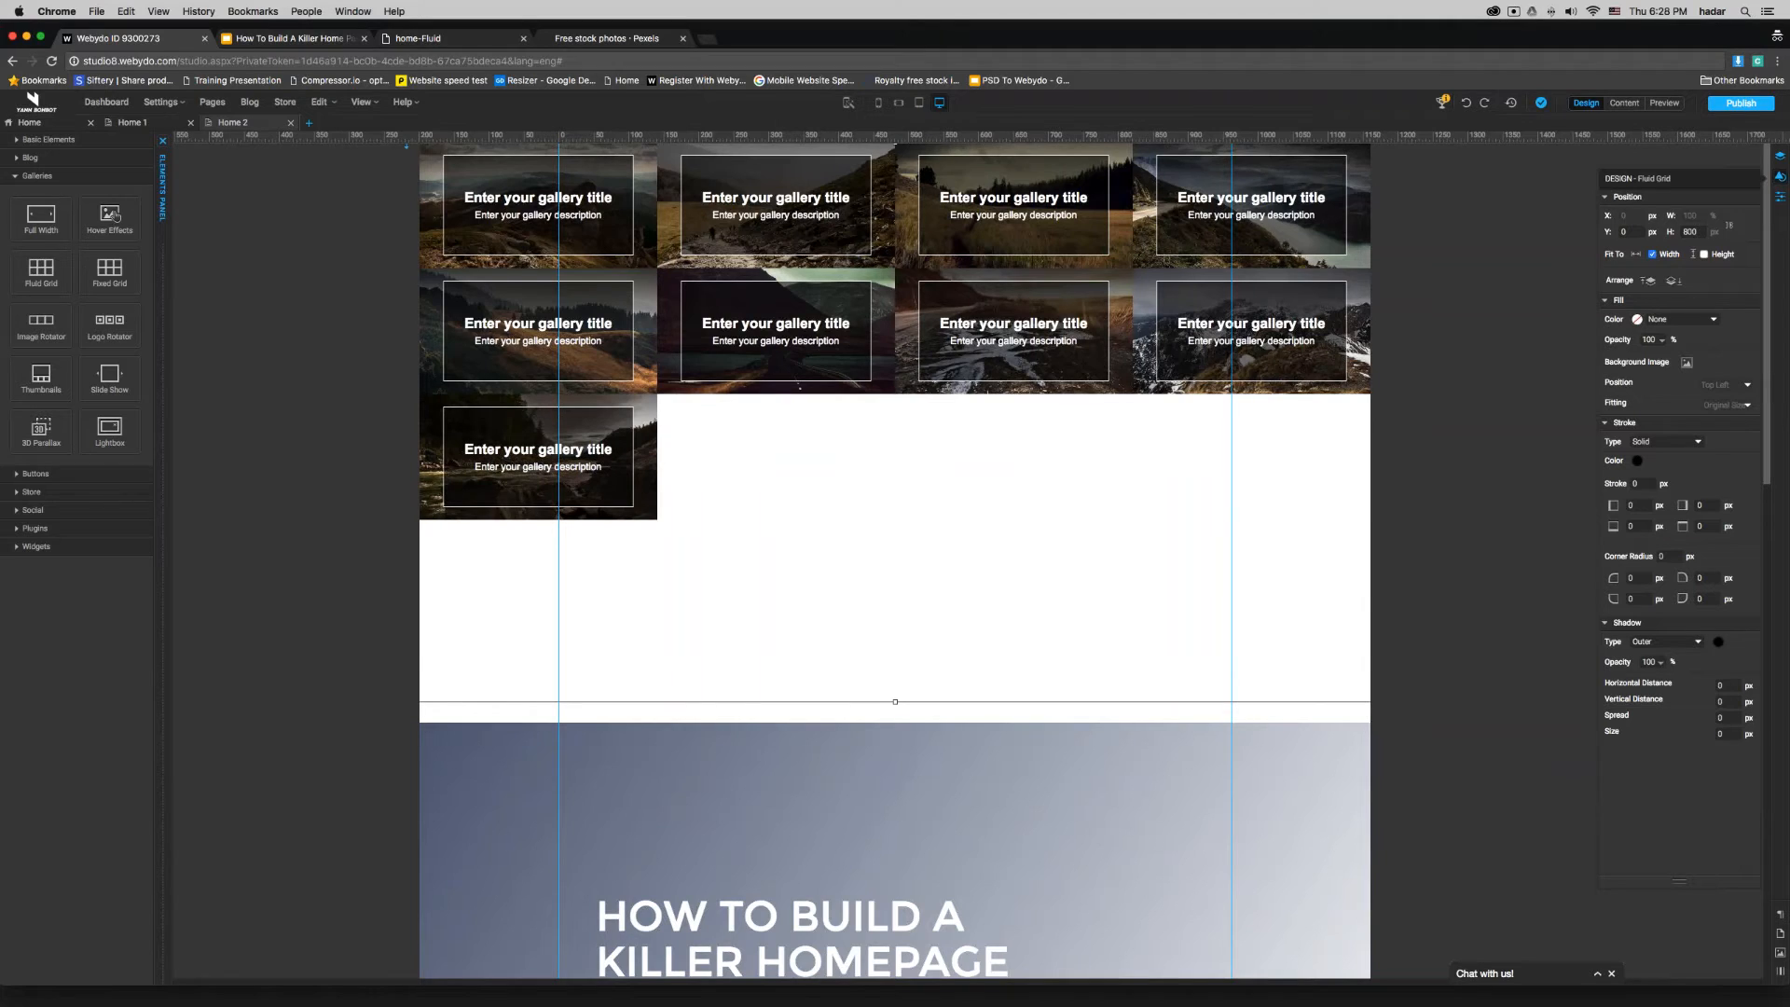
- Try 6 and 1 desktop columns for the Fluid Grid gallery, and settle on 2 desktop columns
left_click(1780, 197)
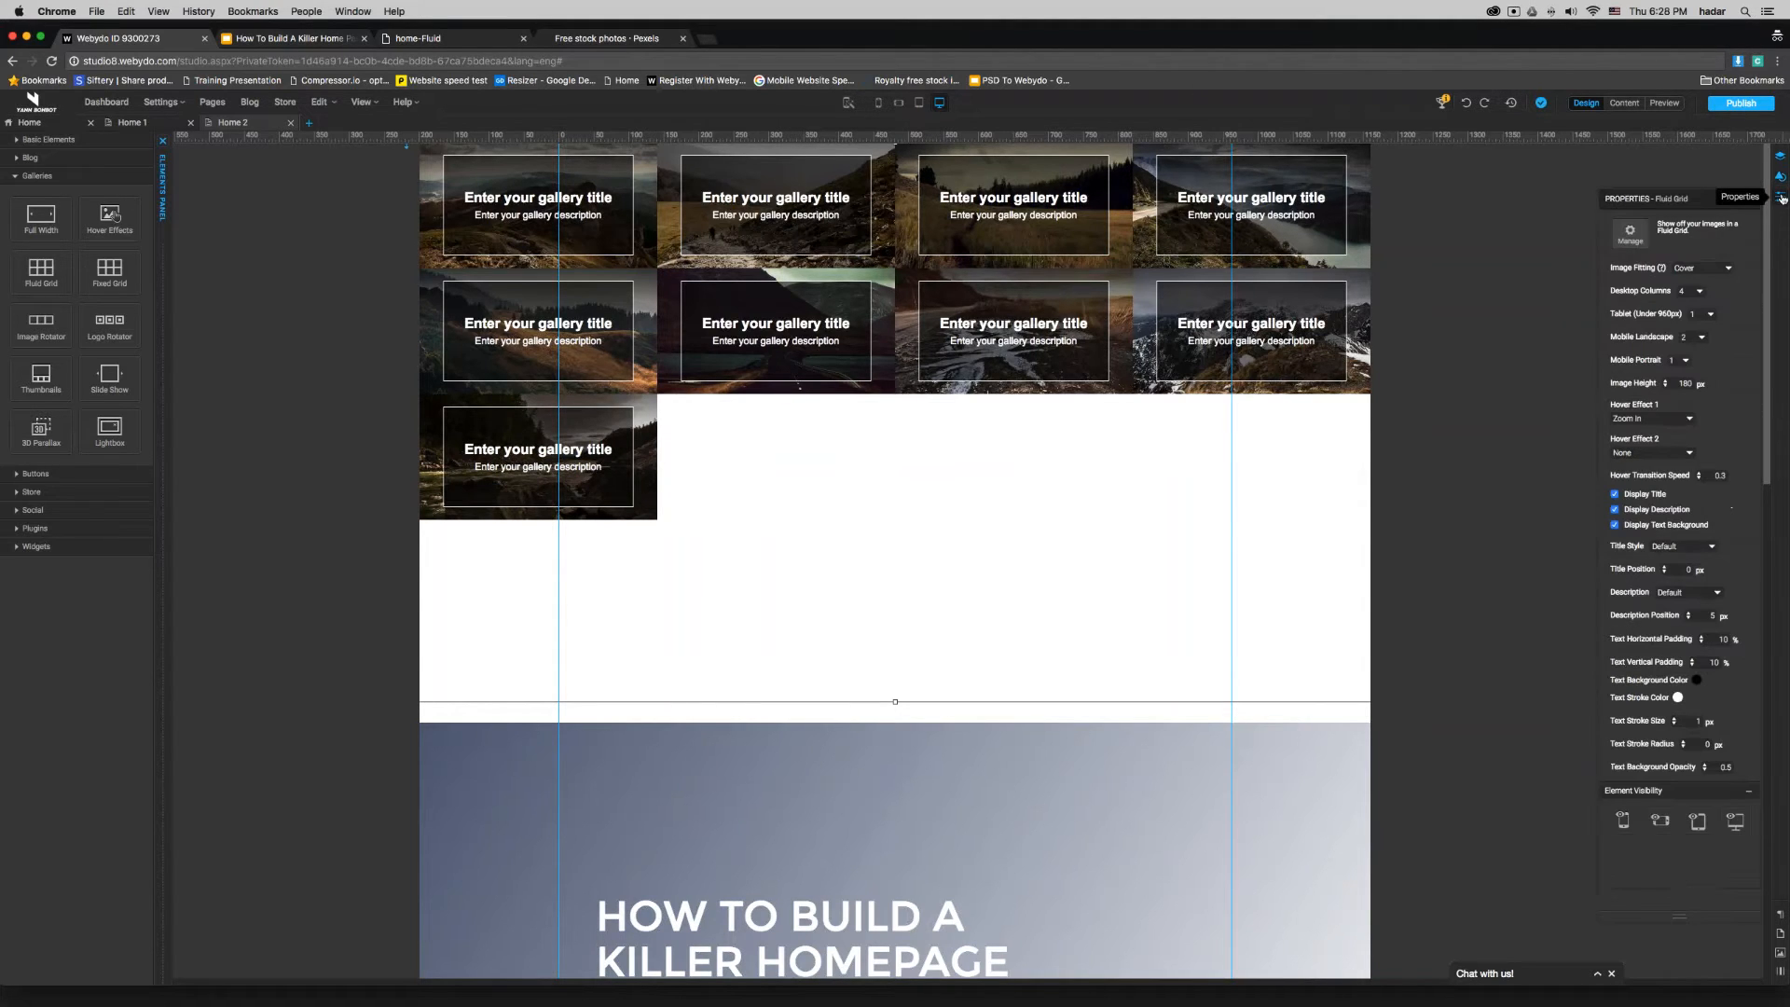
left_click_drag(1654, 198, 1476, 193)
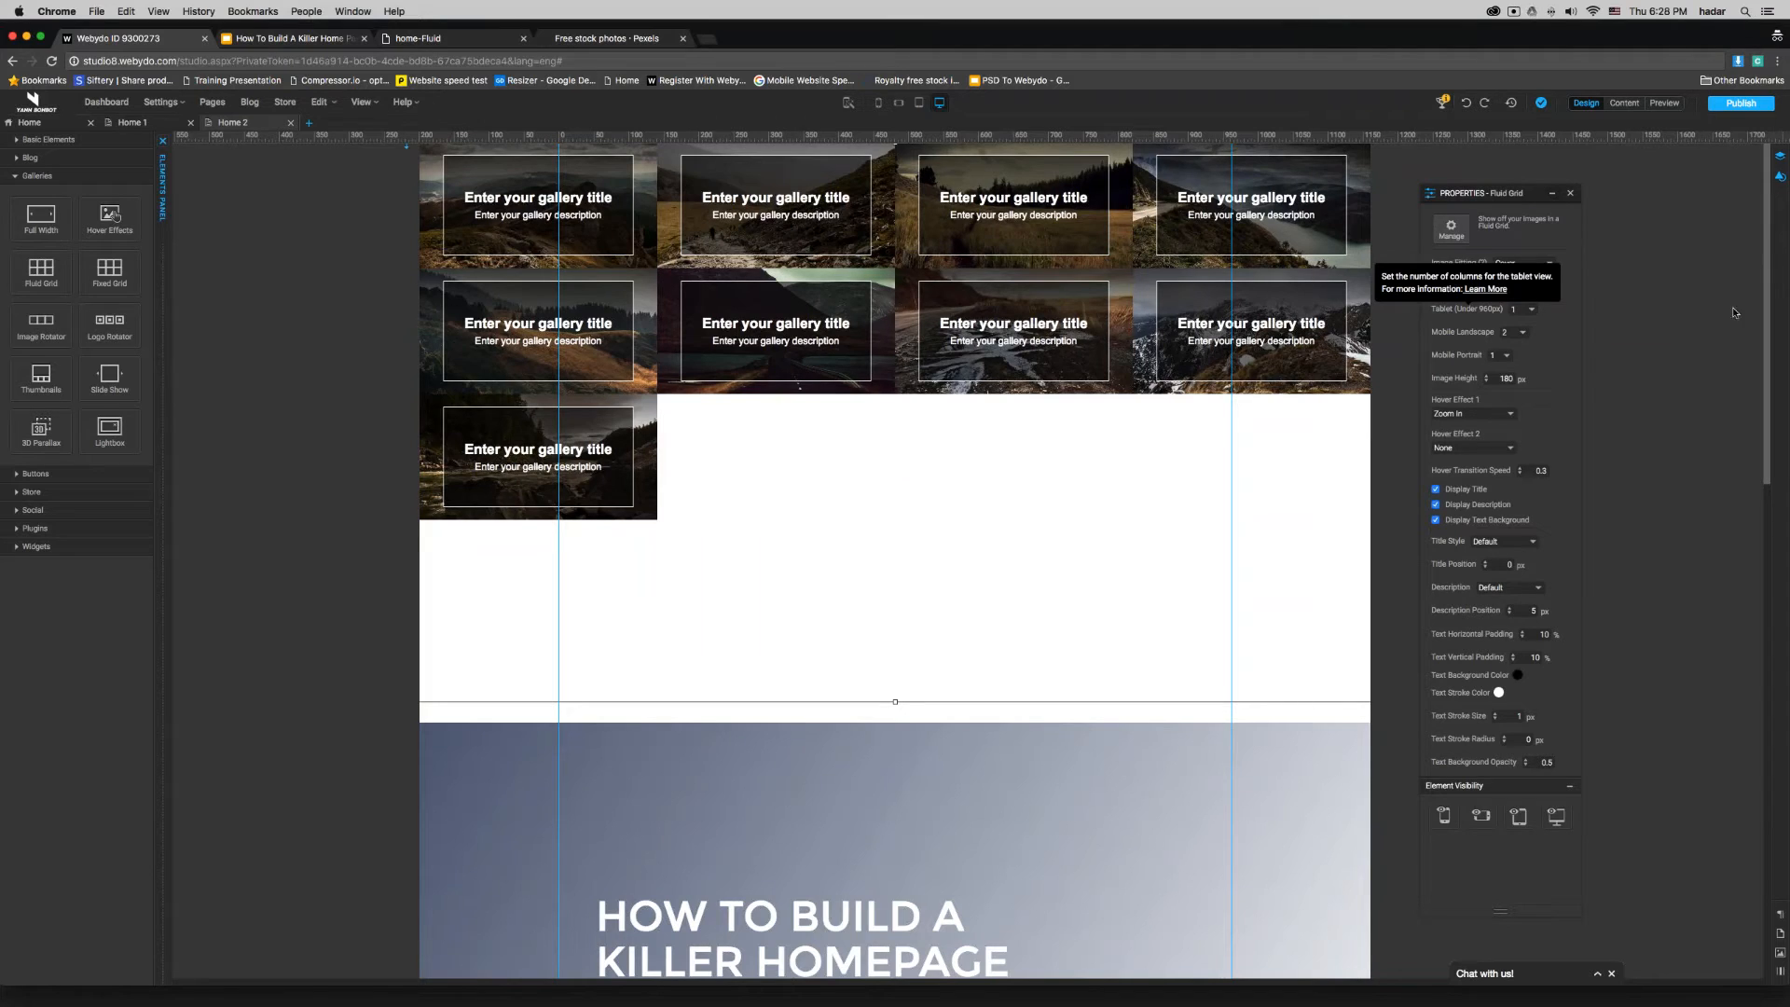
left_click(1515, 285)
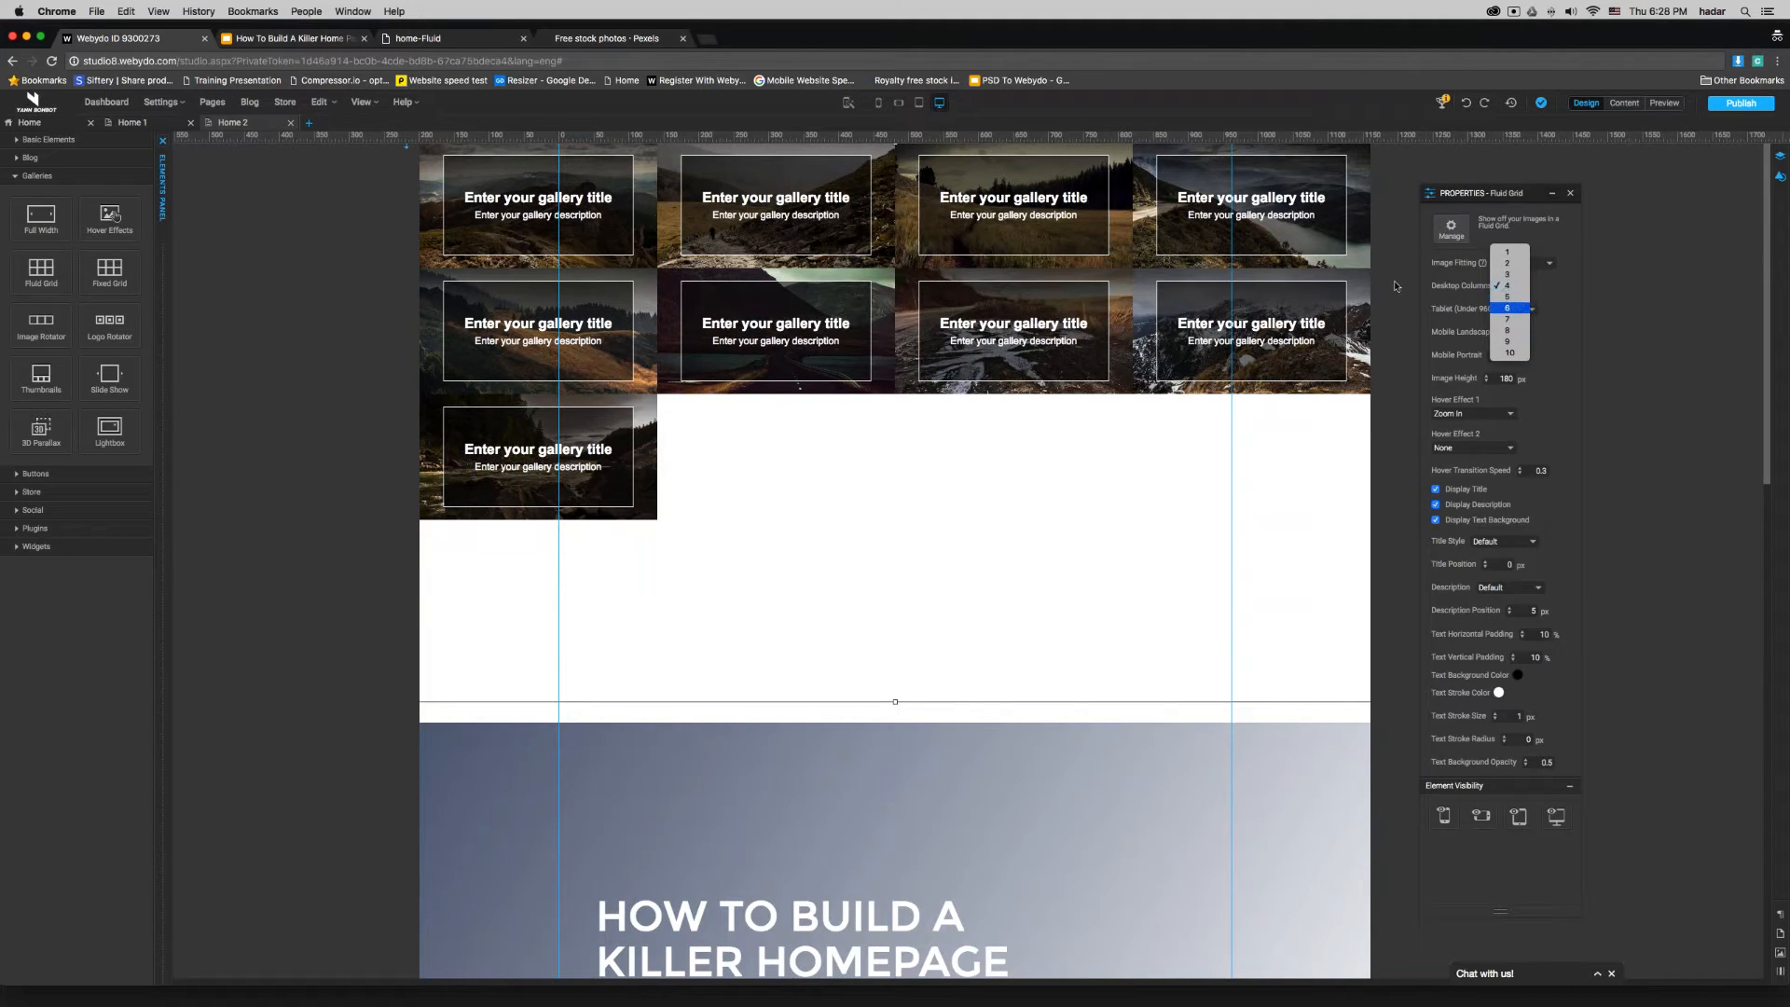
left_click(1508, 308)
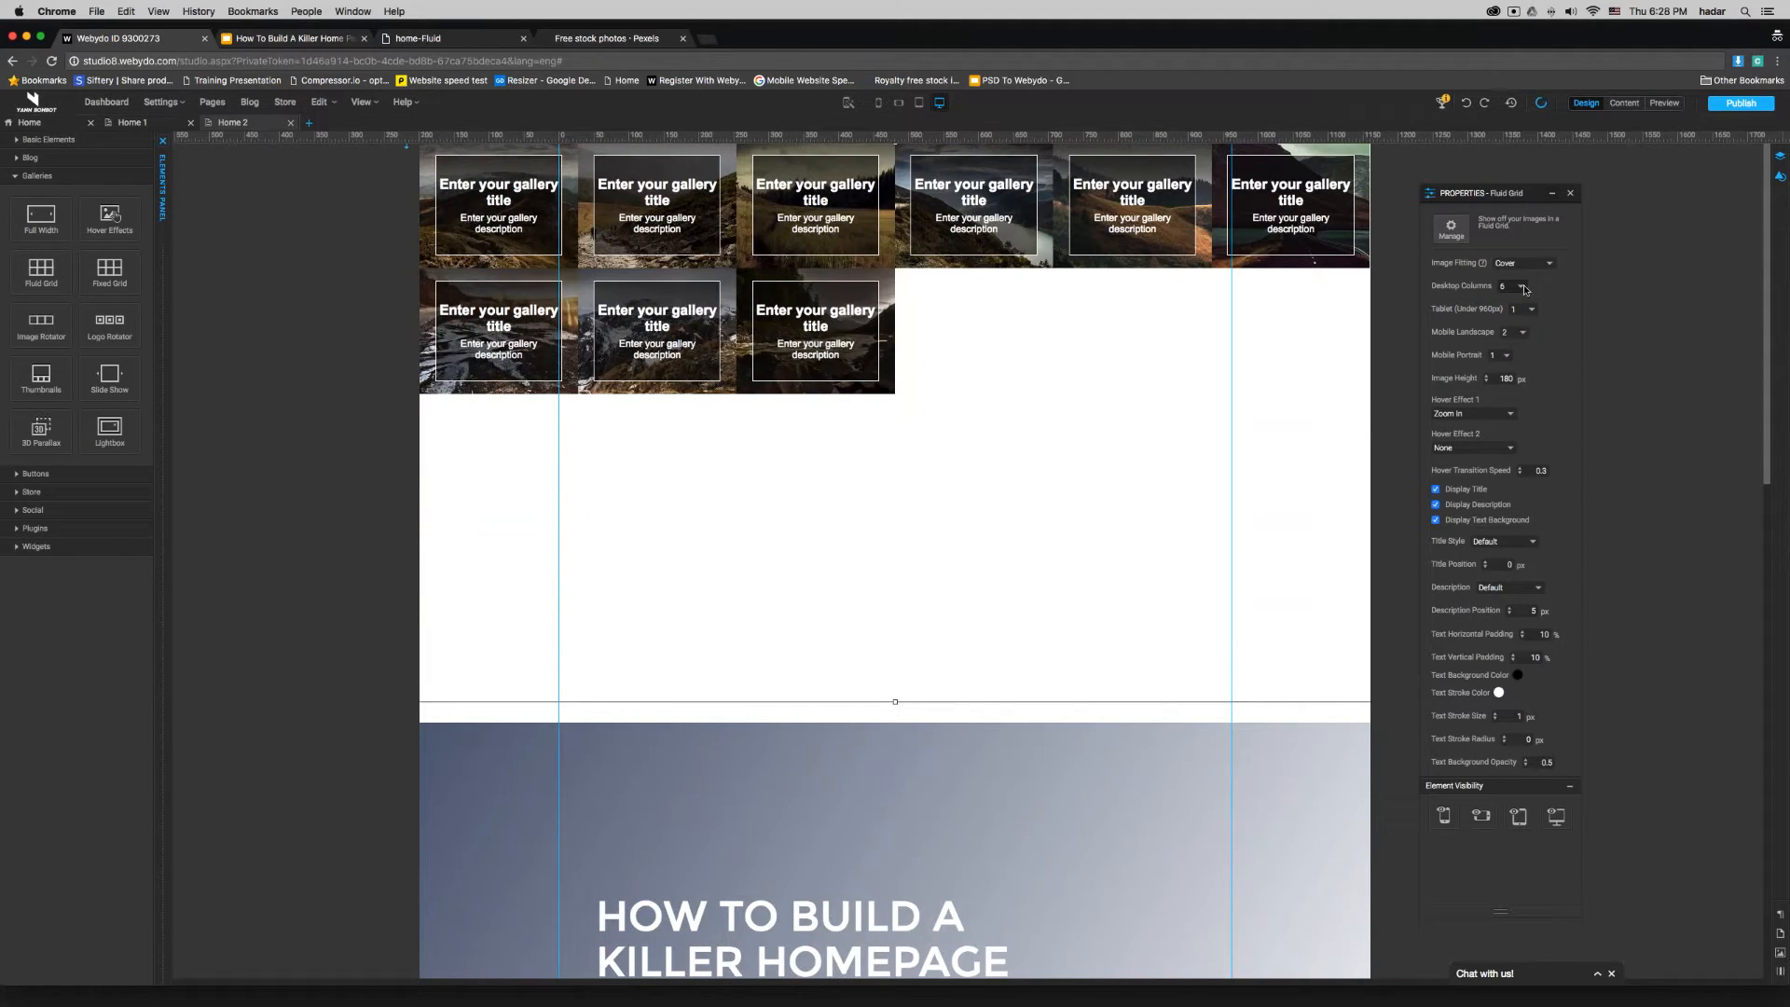
left_click(1522, 286)
left_click(1508, 226)
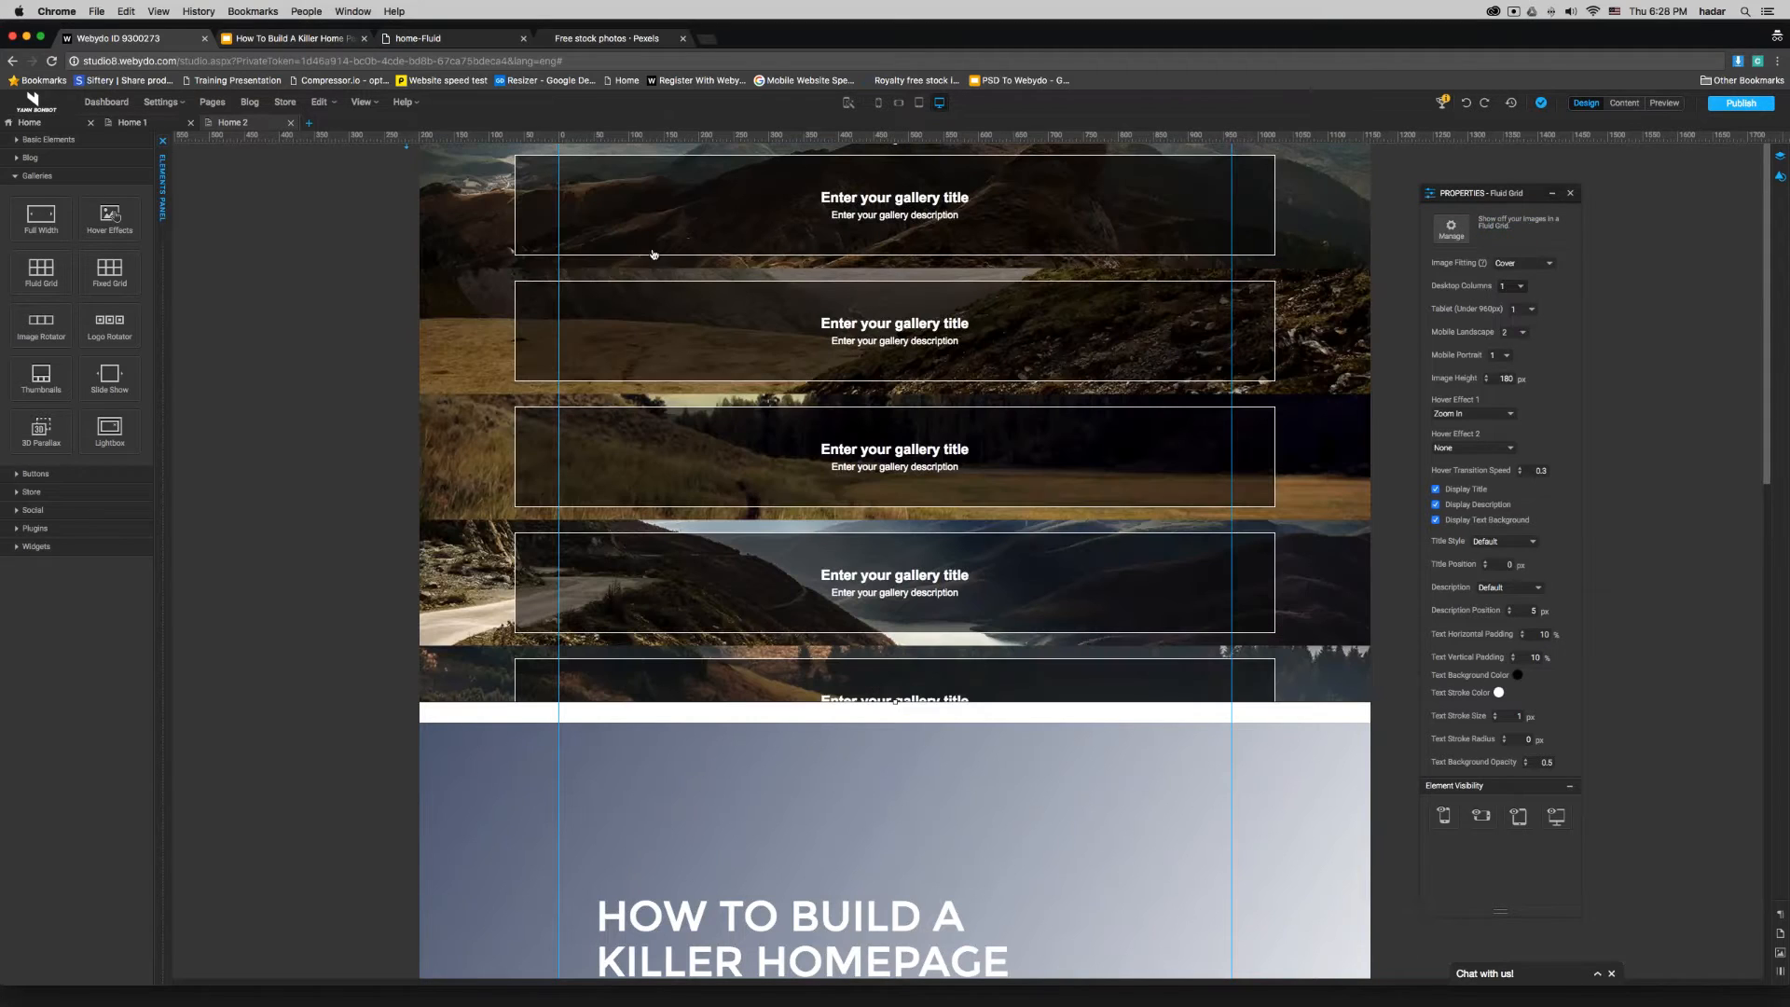
left_click(1523, 286)
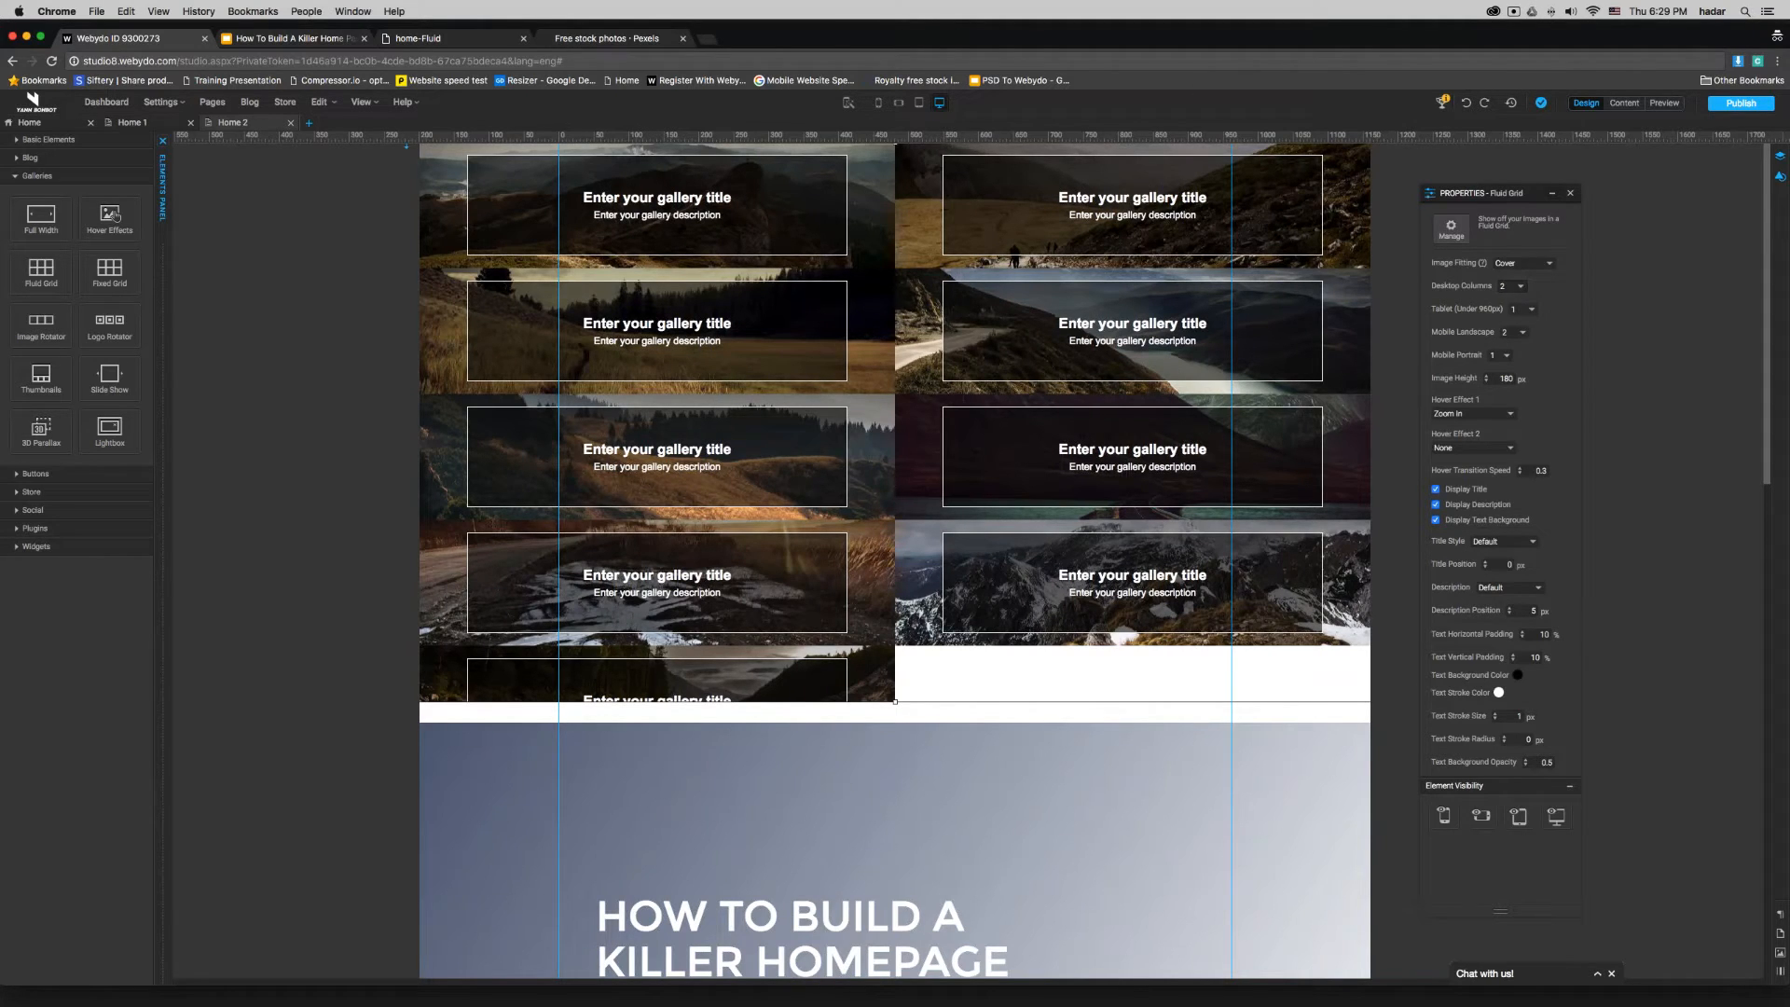
- Delete all placeholder images from the Fluid Grid gallery
double_click(909, 305)
left_click(968, 622)
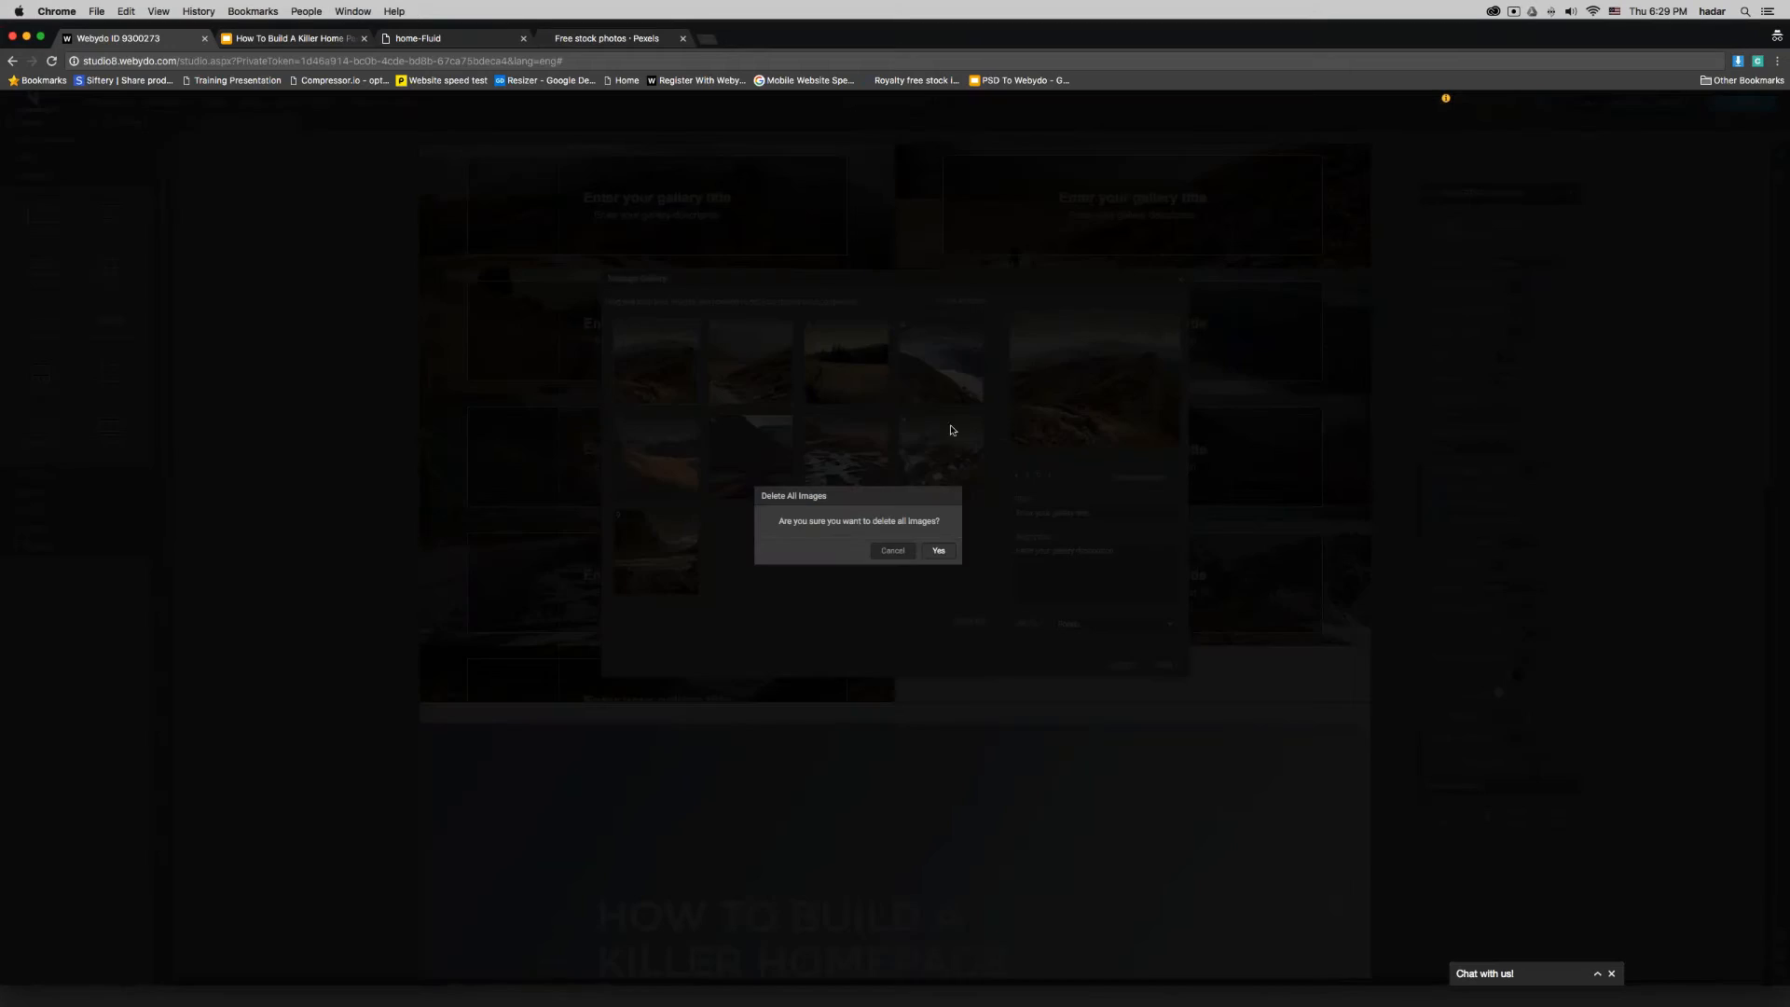
left_click(940, 550)
- Upload pexels-photo-56759.jpeg and pexels-photo-57690.jpeg from the images folder to the gallery, and place pexels-photo-57690 first
left_click(959, 301)
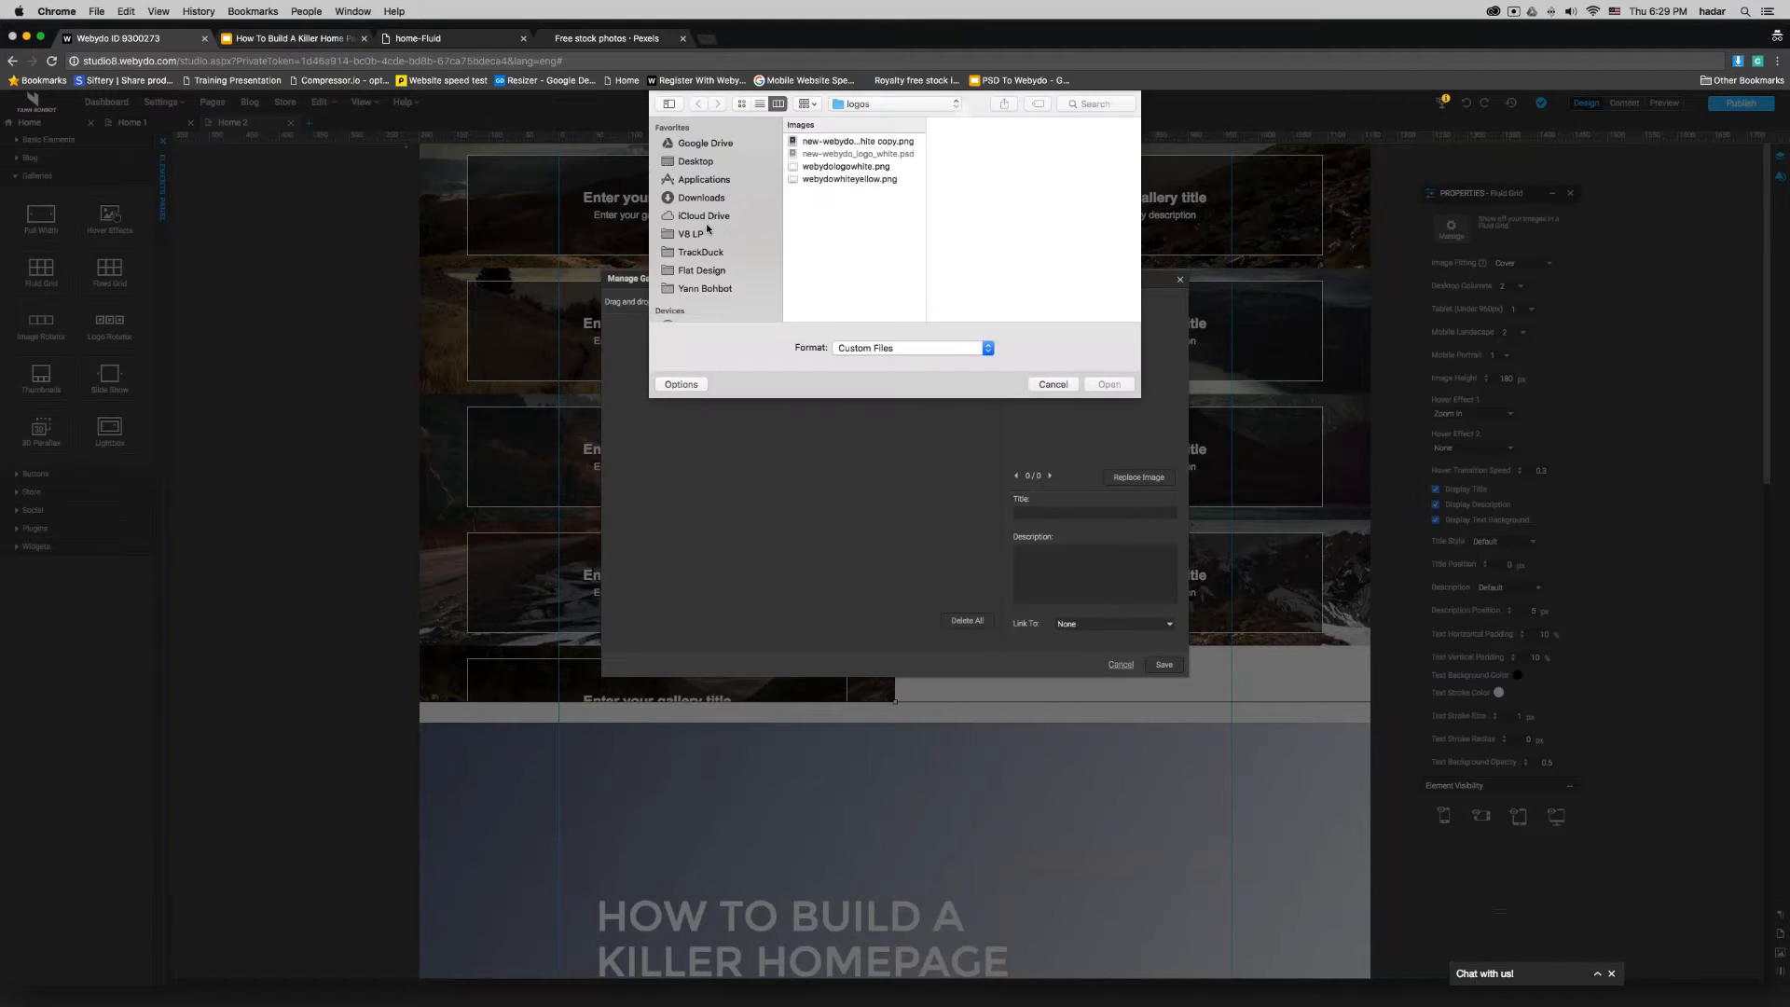
left_click(695, 290)
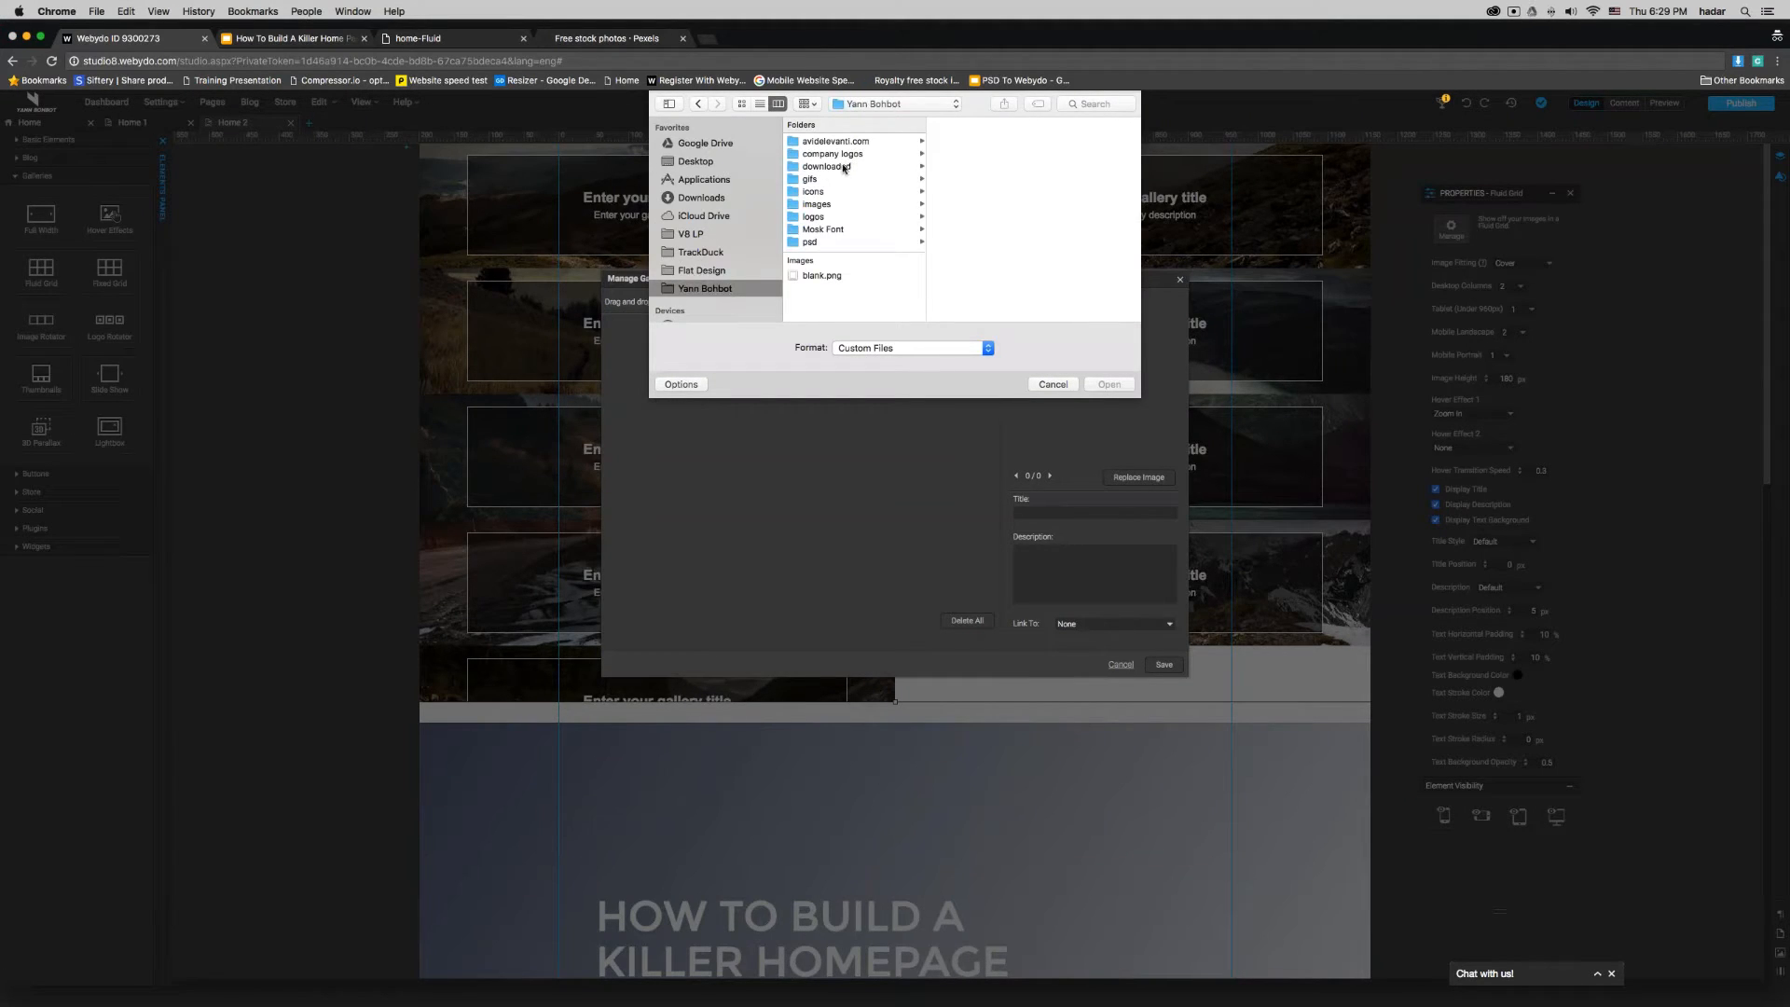
left_click(824, 205)
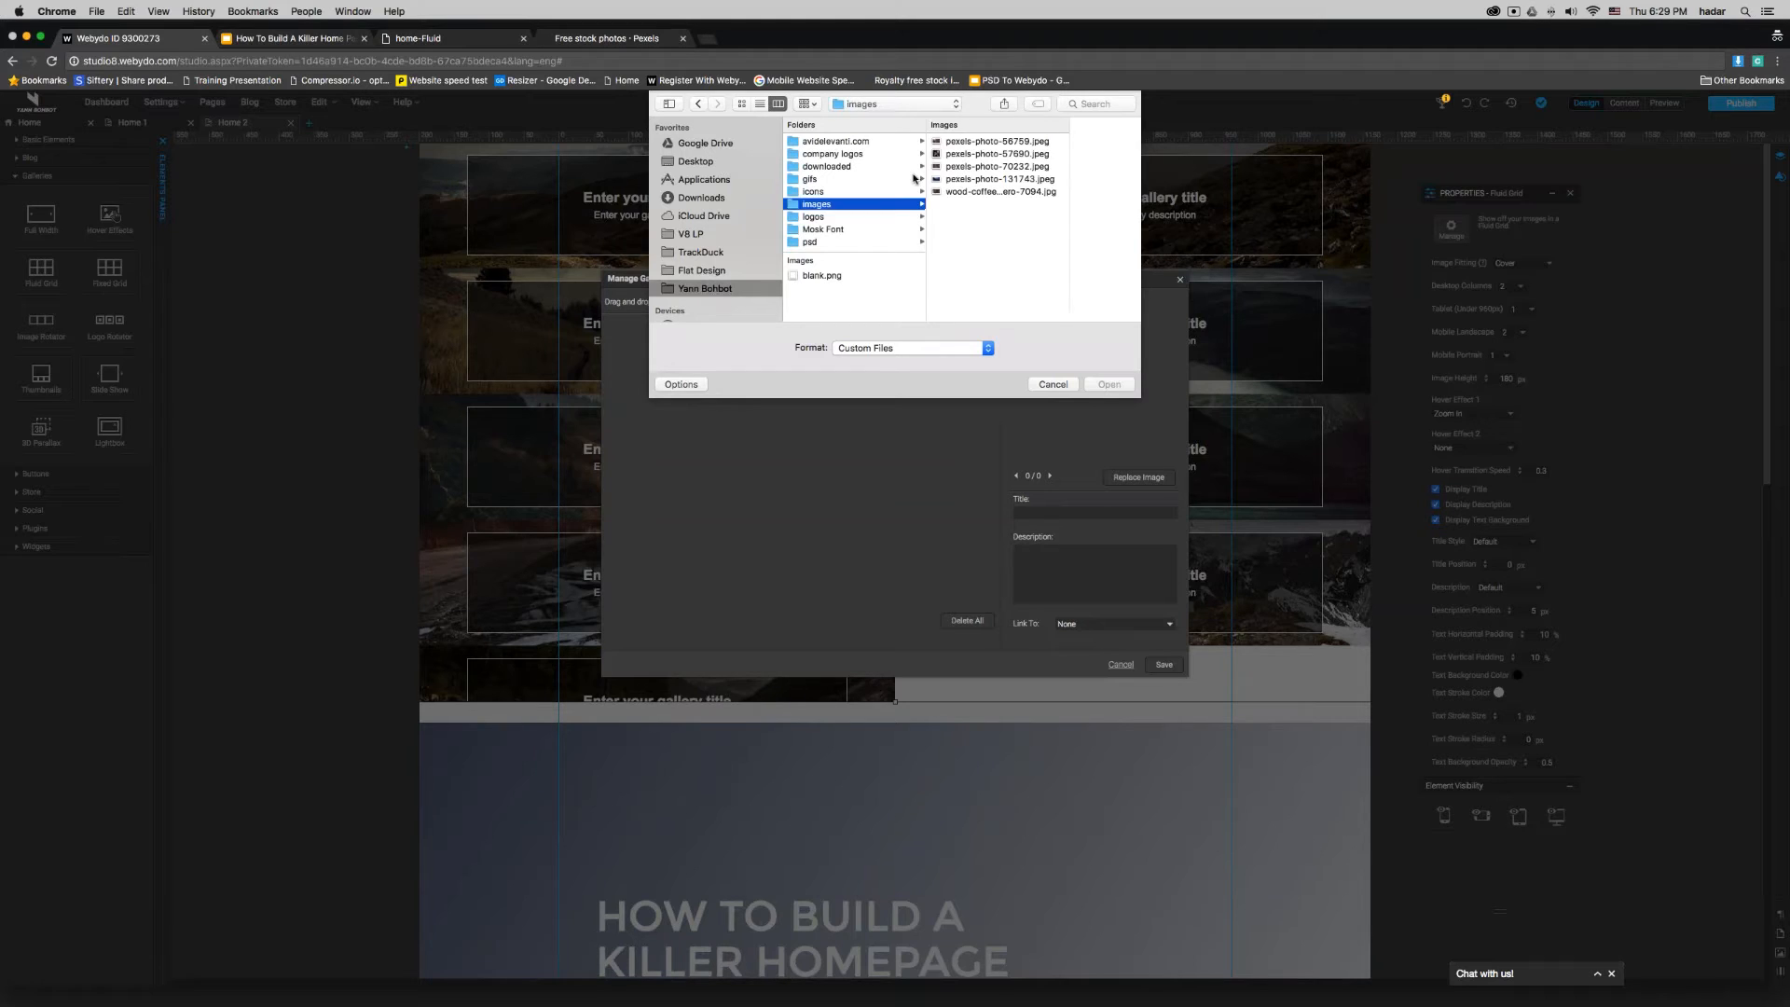
left_click(978, 142)
key("Return")
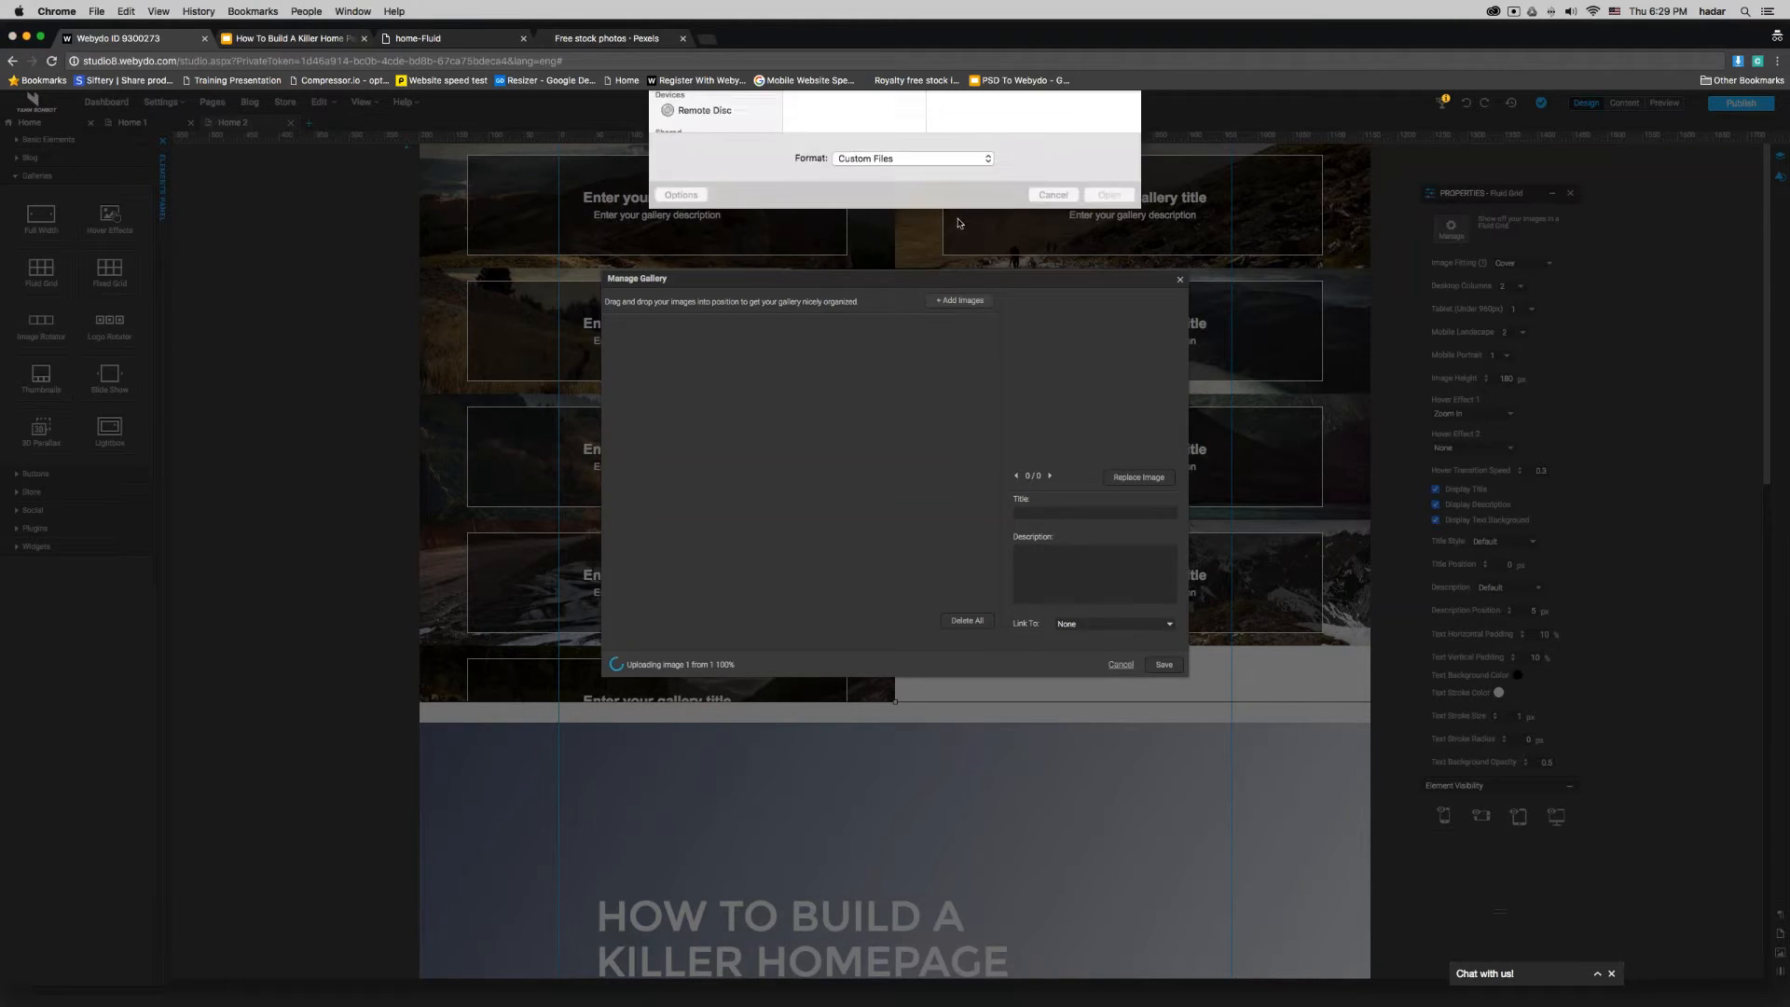
left_click(859, 155)
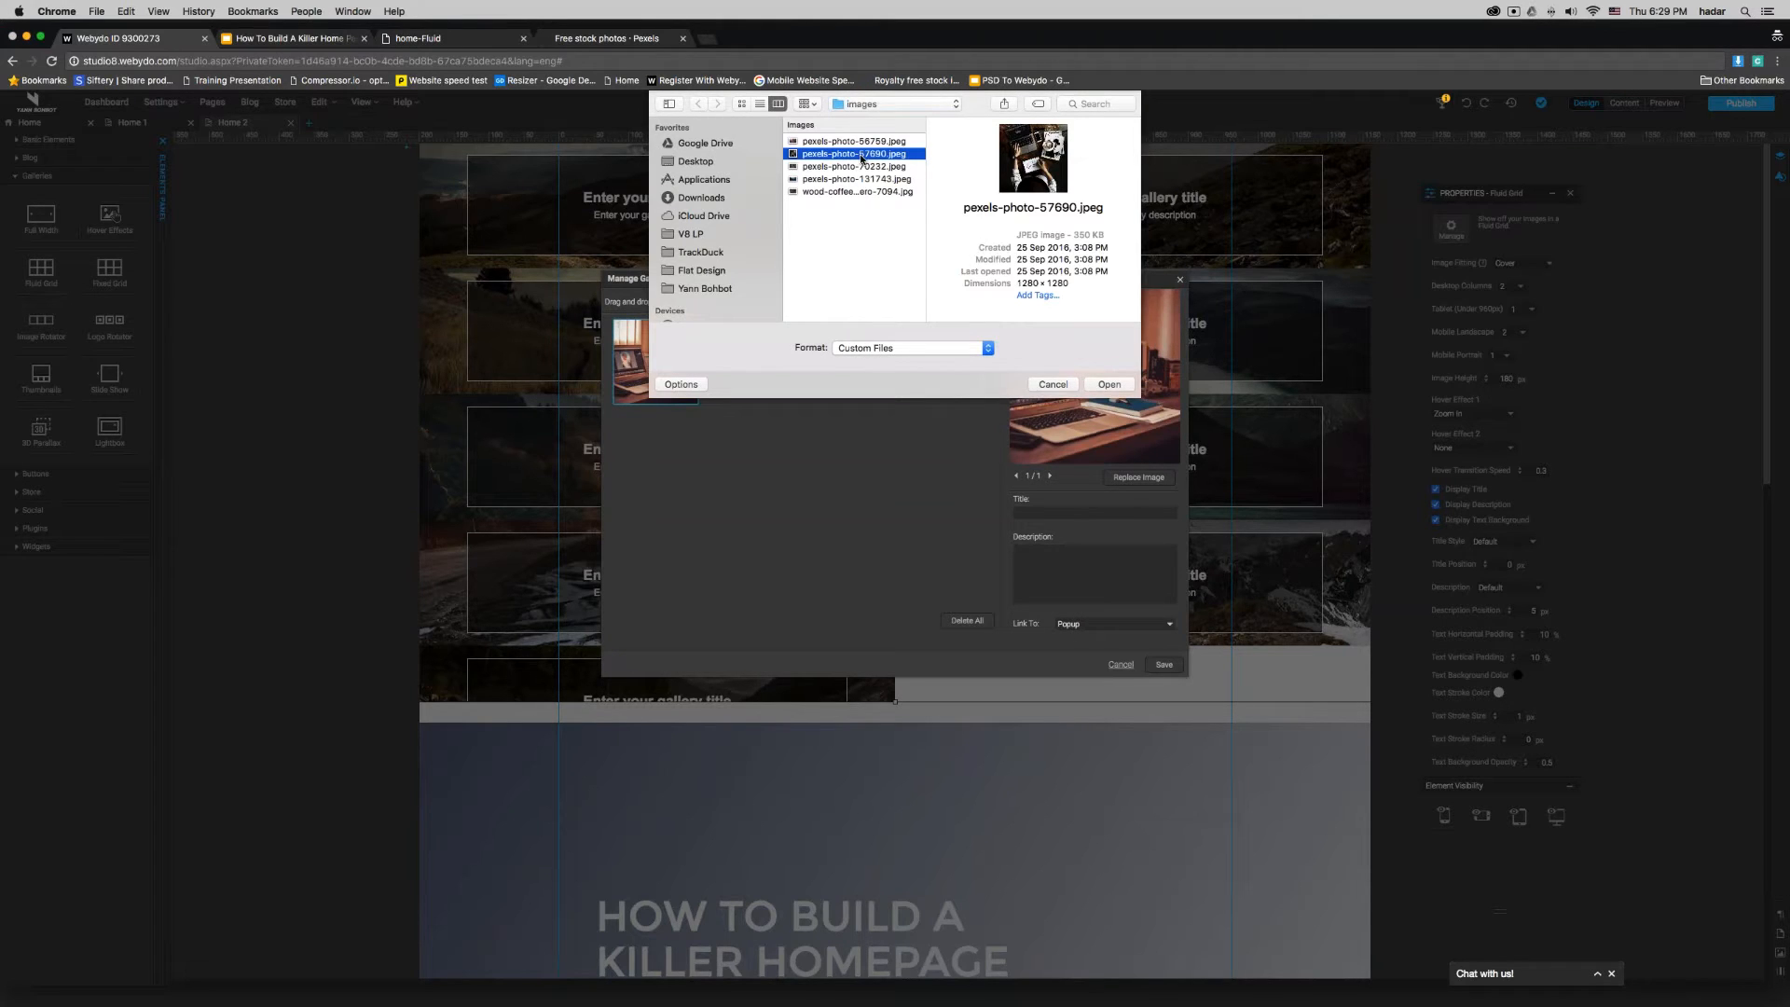
key("Return")
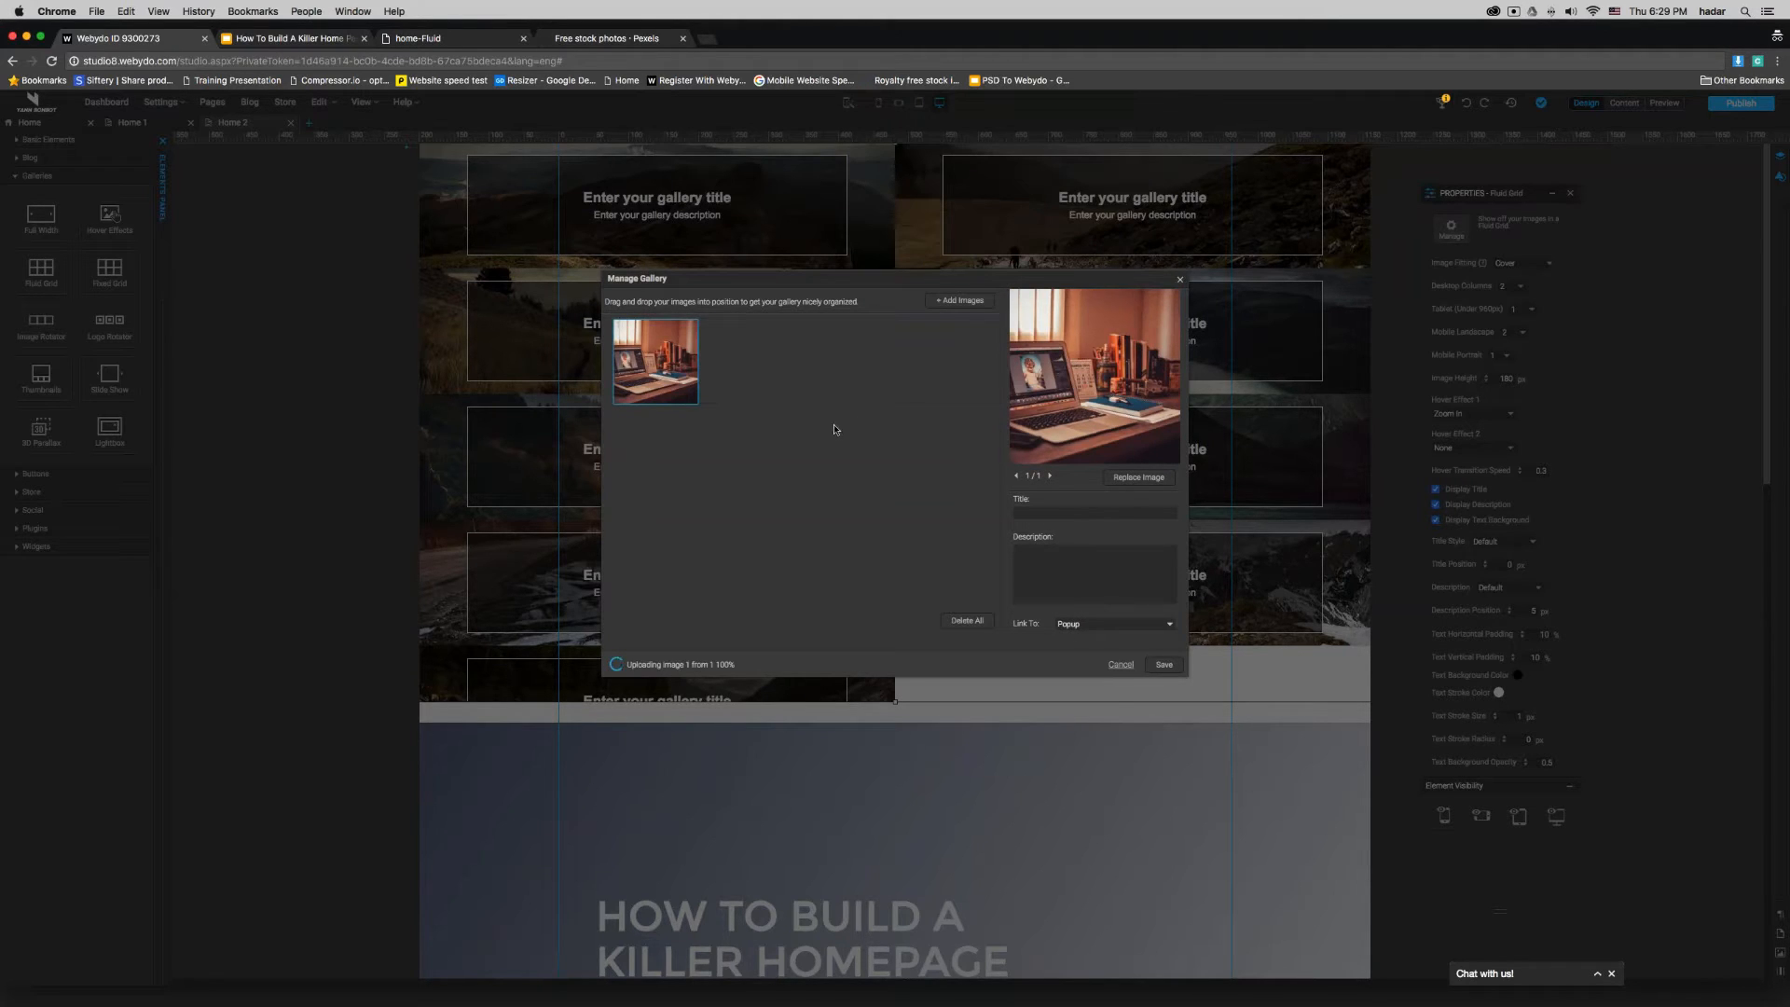
left_click_drag(737, 378, 657, 373)
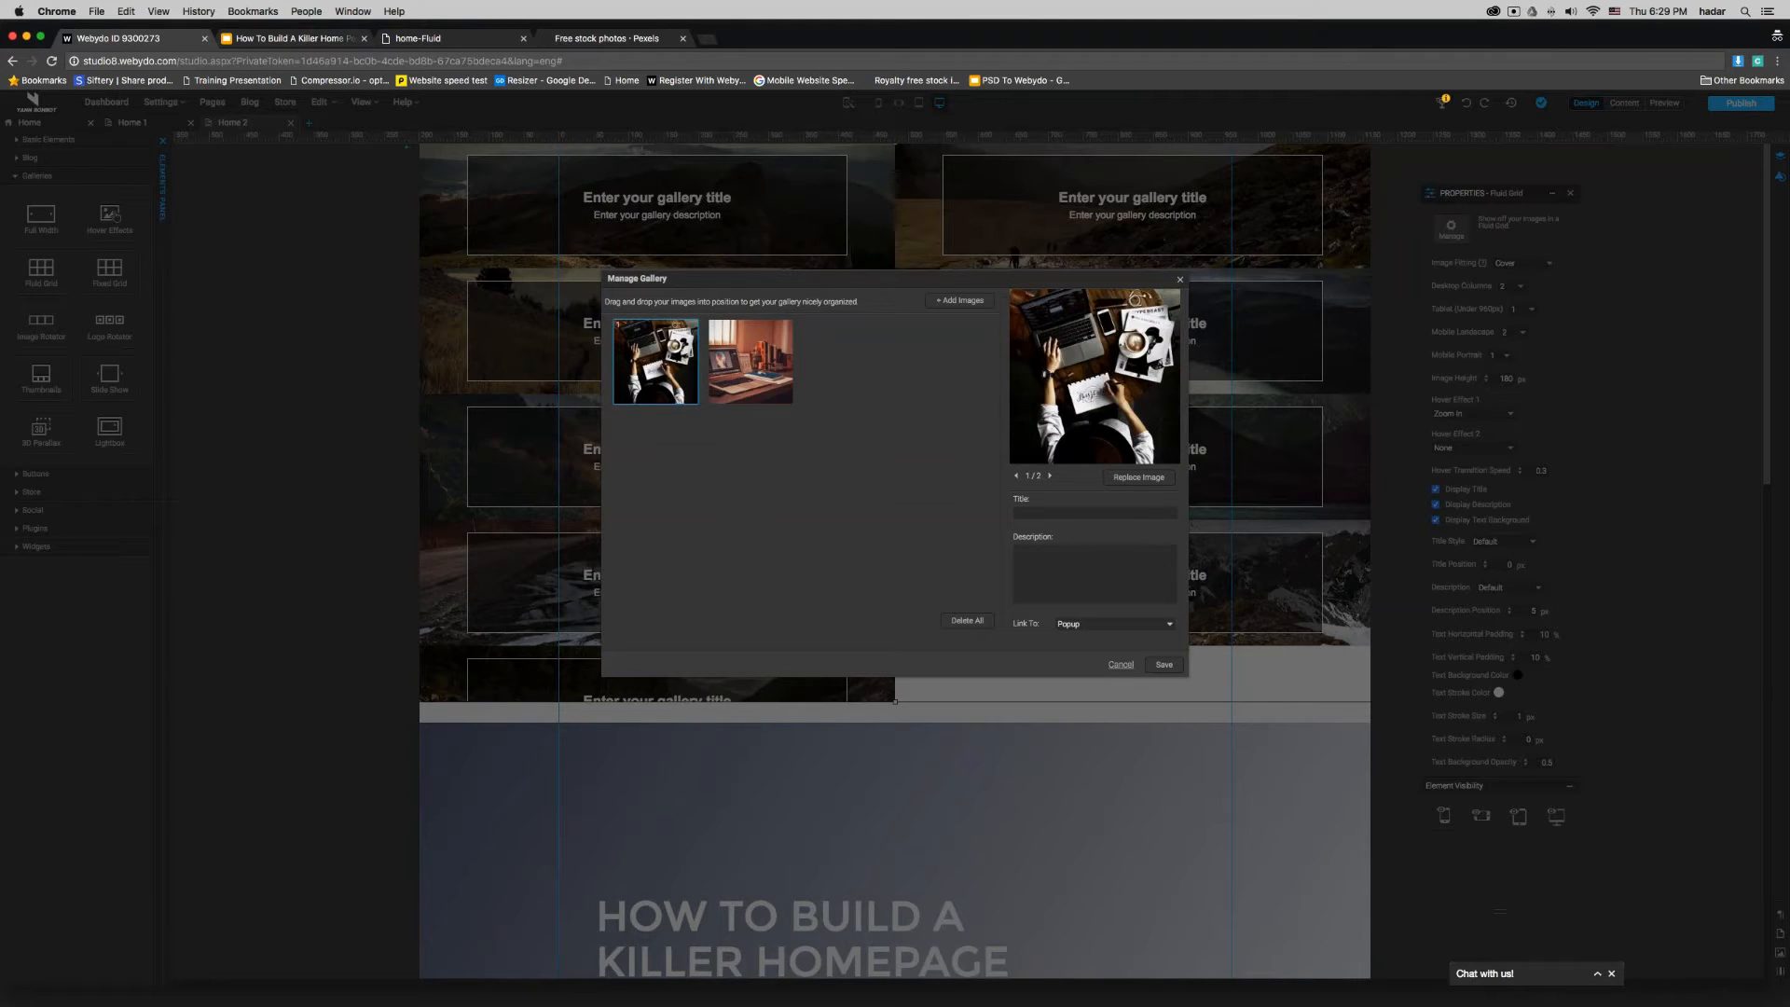
- Remove the popup link from both gallery images and save the gallery
left_click(1083, 632)
left_click(754, 399)
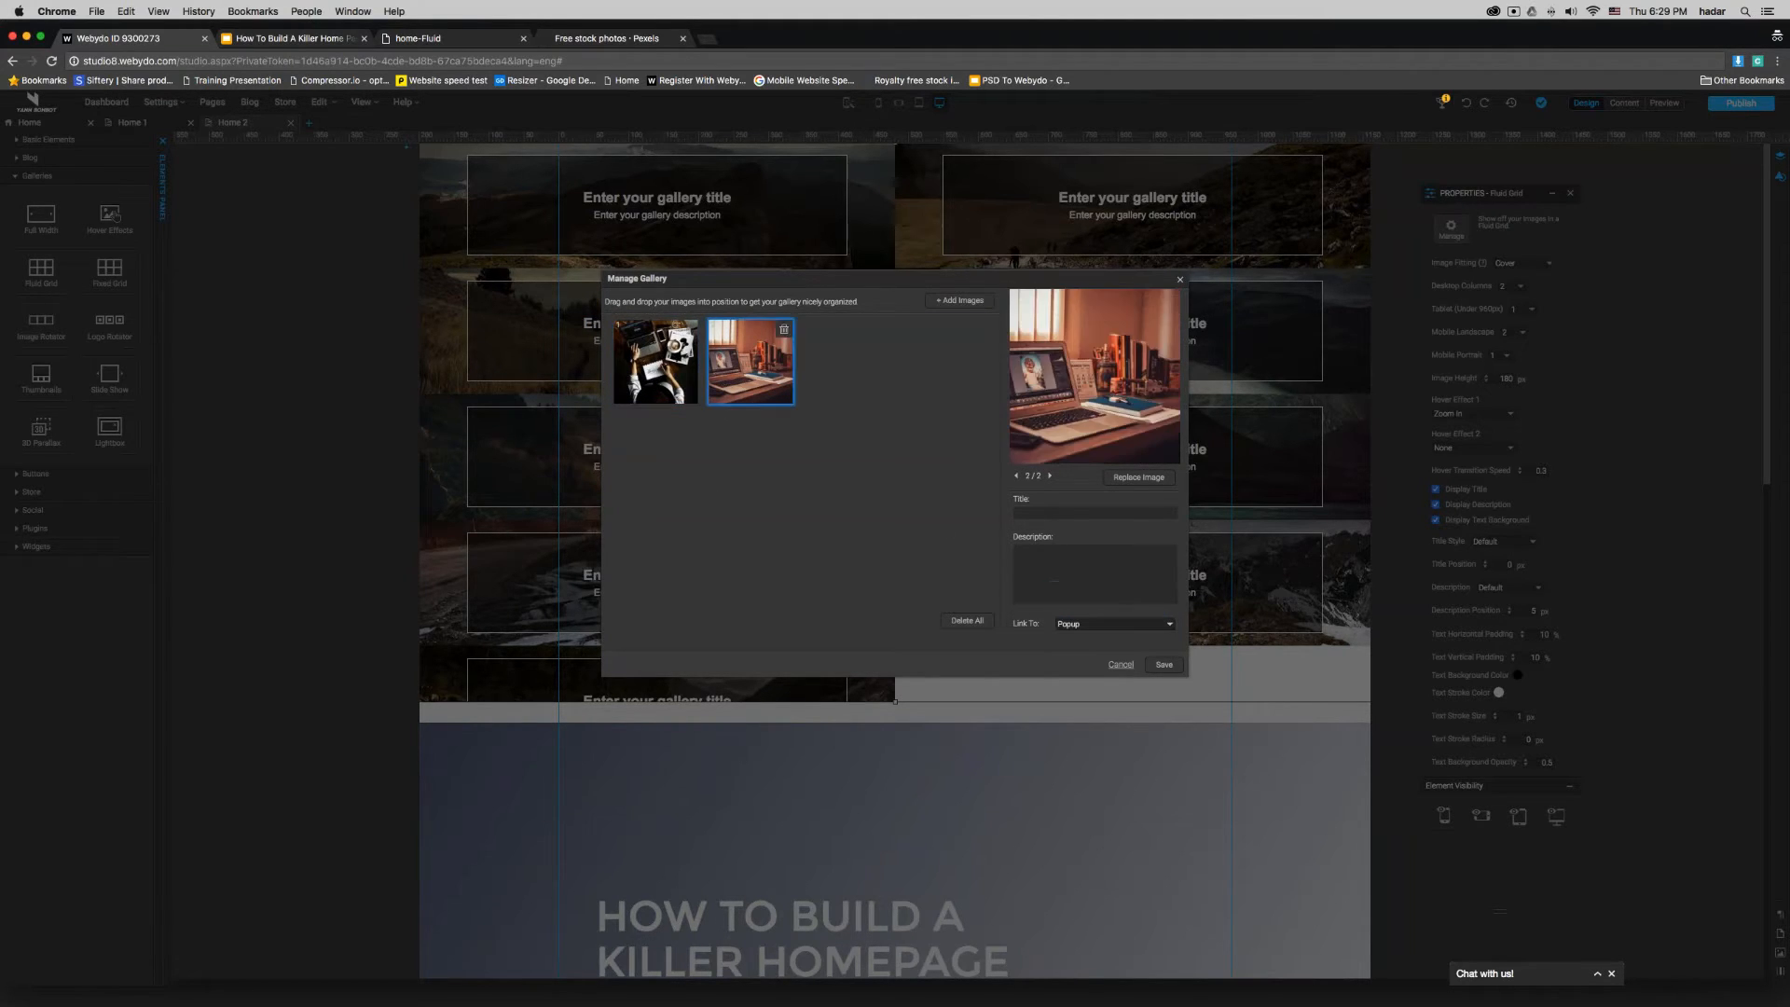
left_click(1115, 624)
left_click(1081, 588)
left_click(1164, 664)
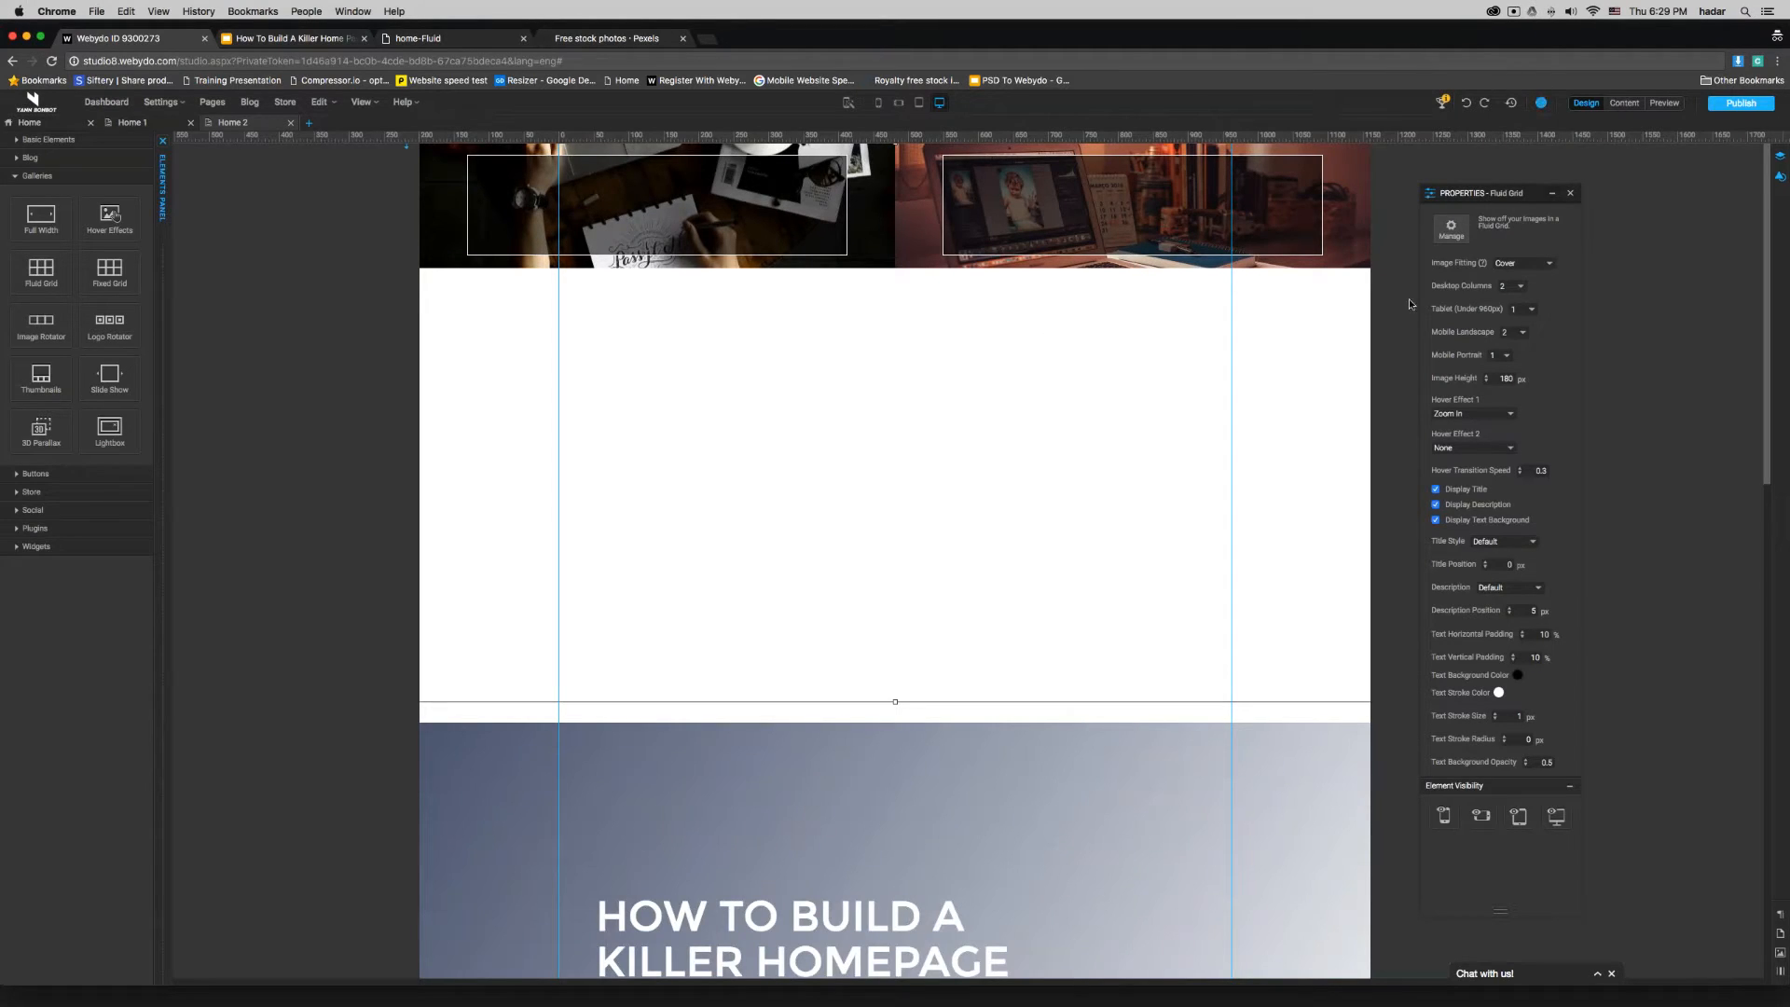
mouse_move(1440, 317)
mouse_move(920, 106)
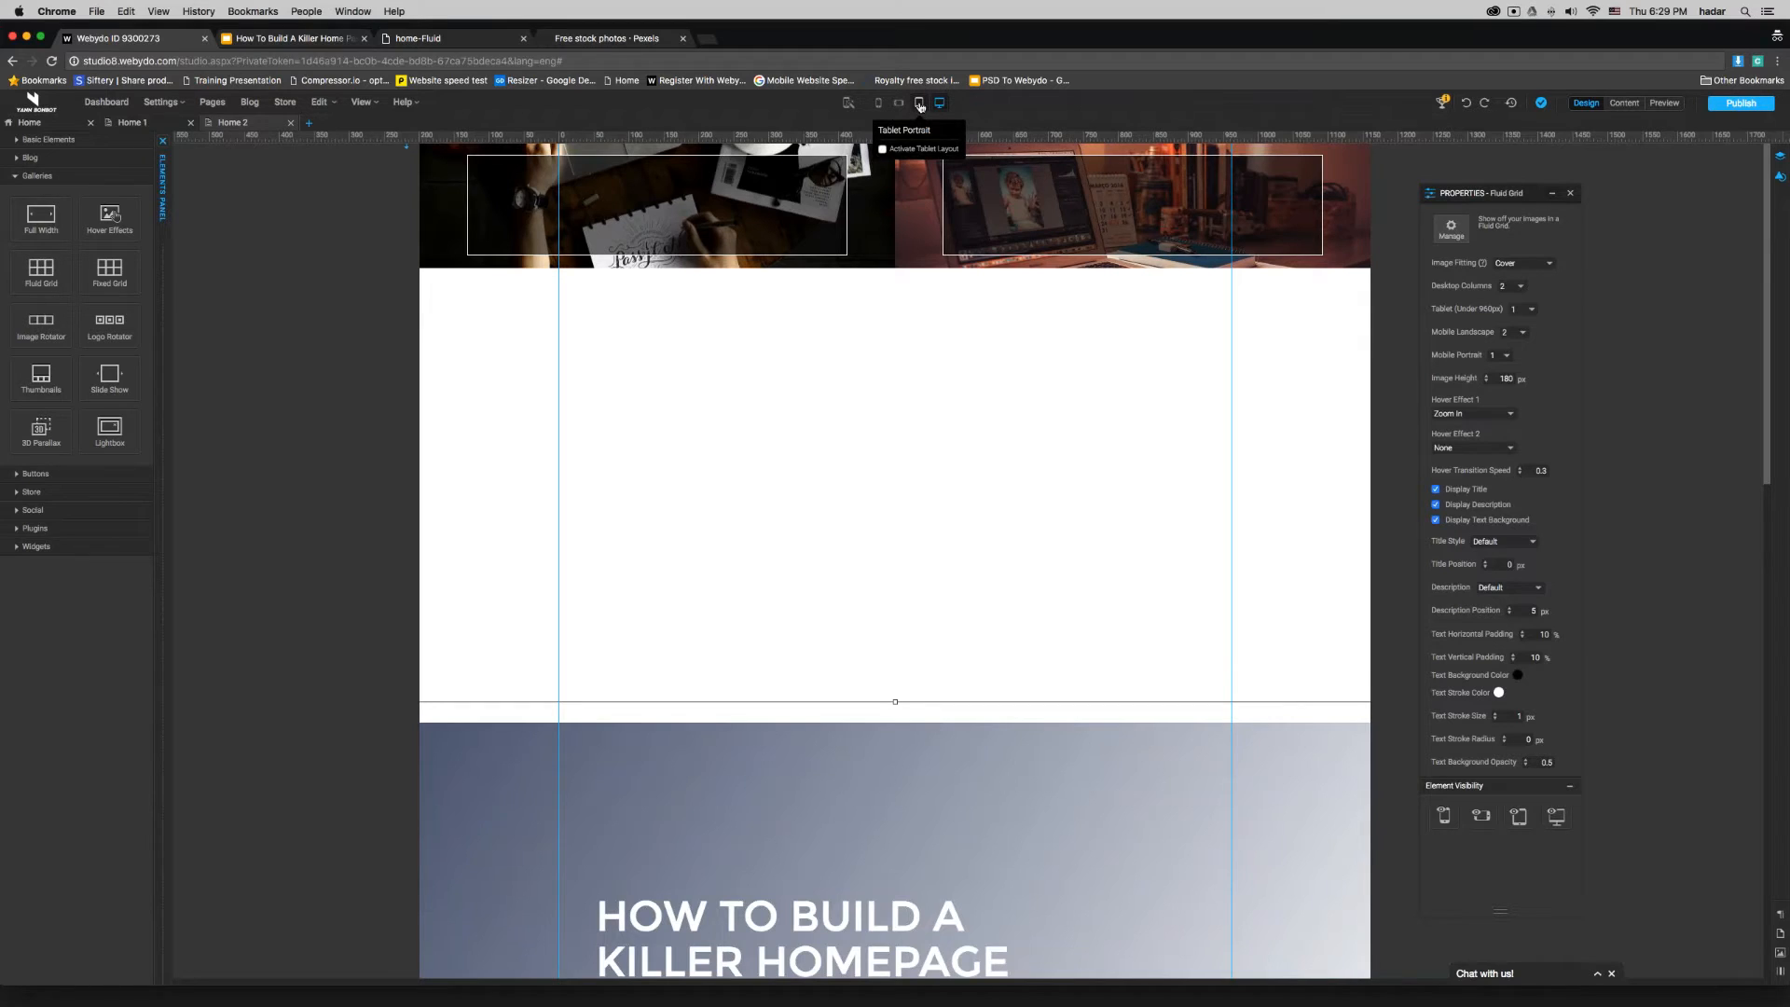
left_click(920, 104)
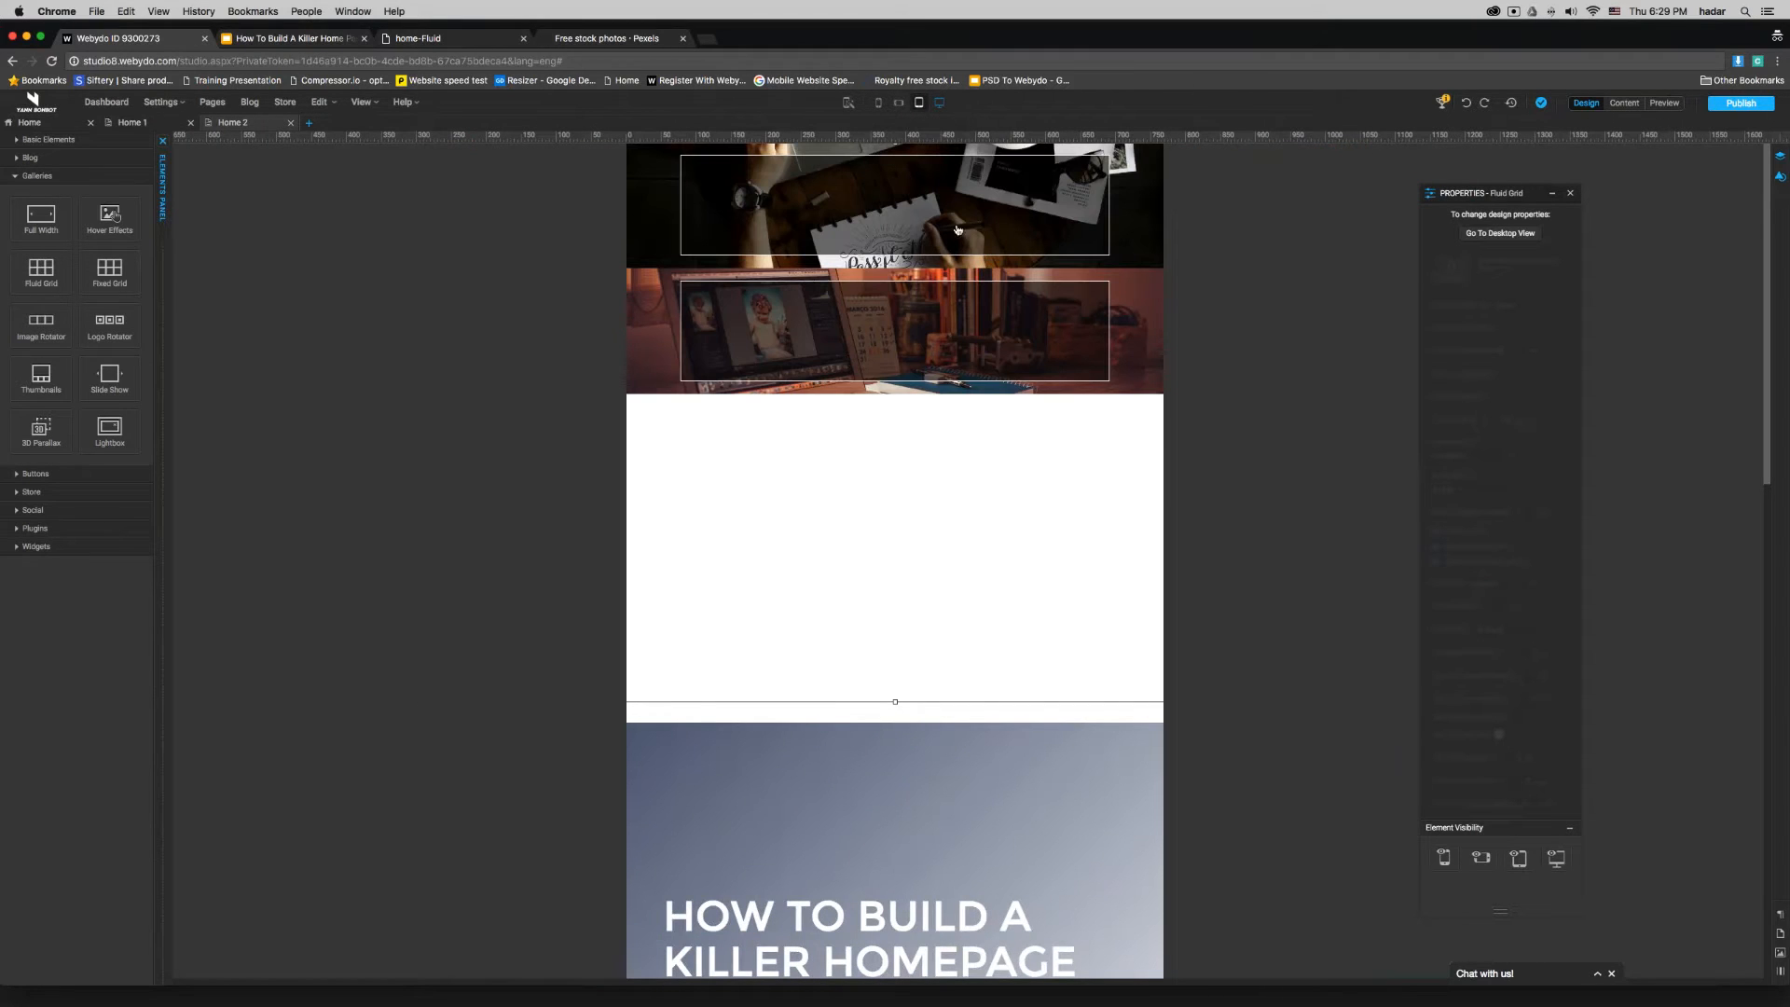
left_click(939, 103)
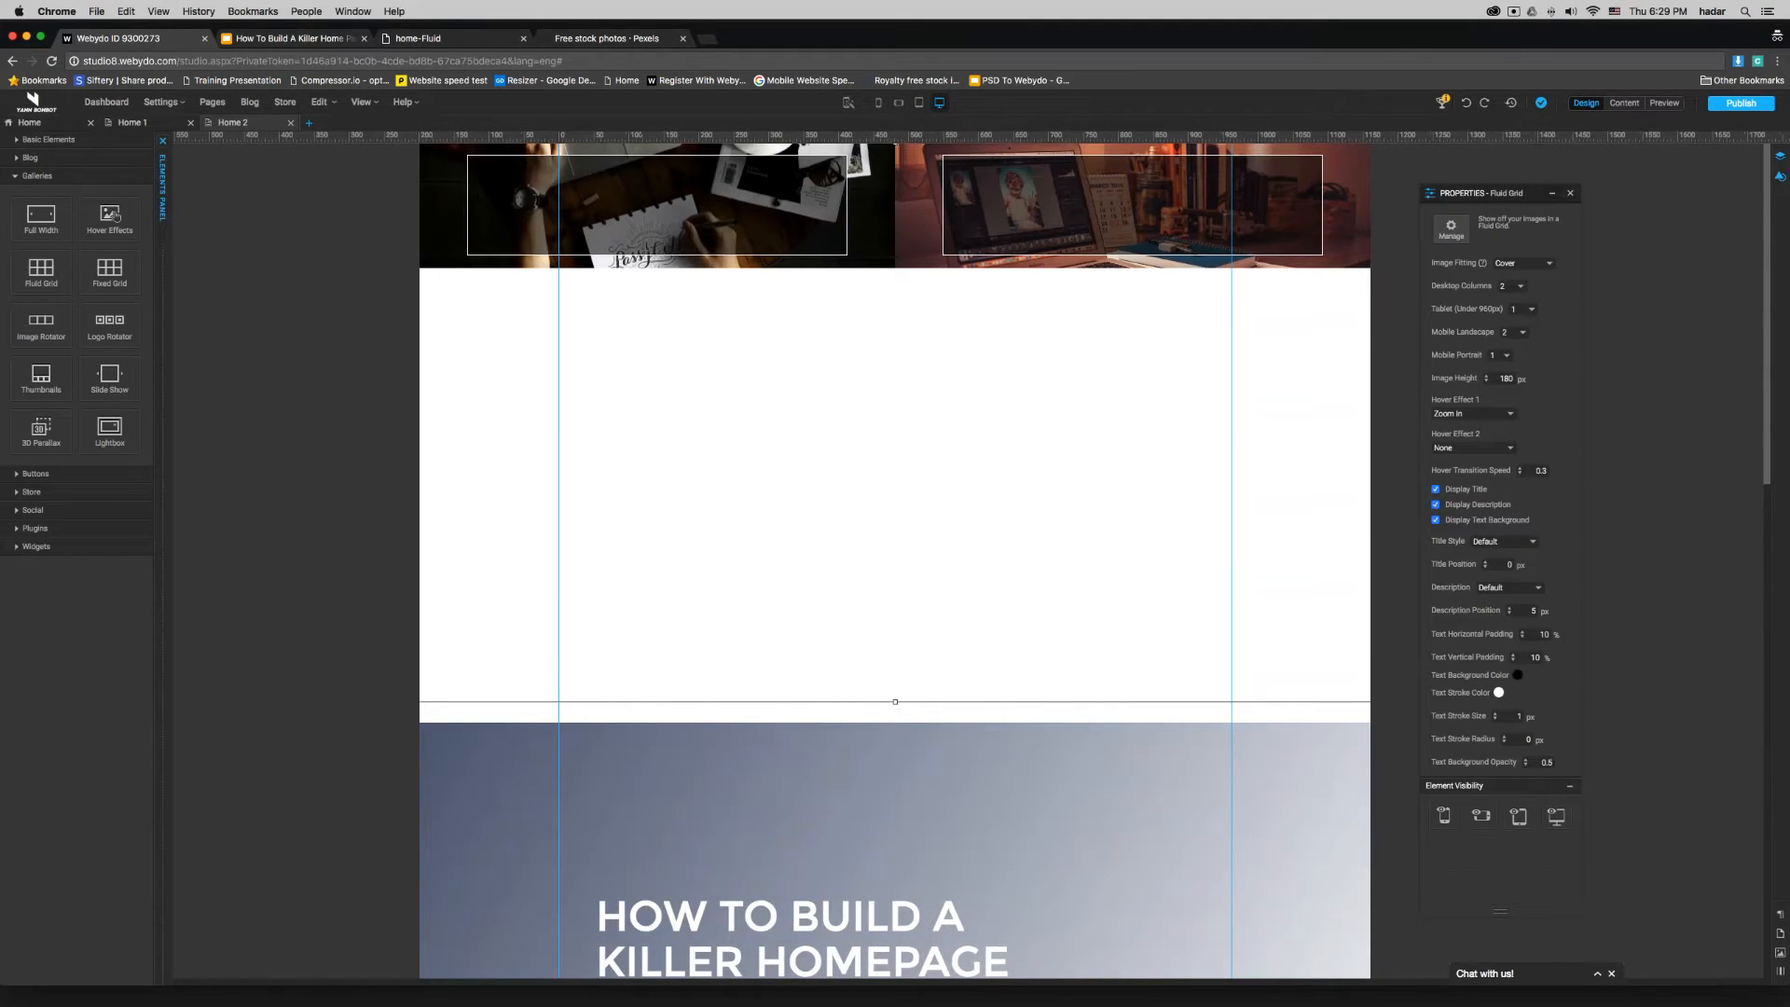
left_click(1530, 309)
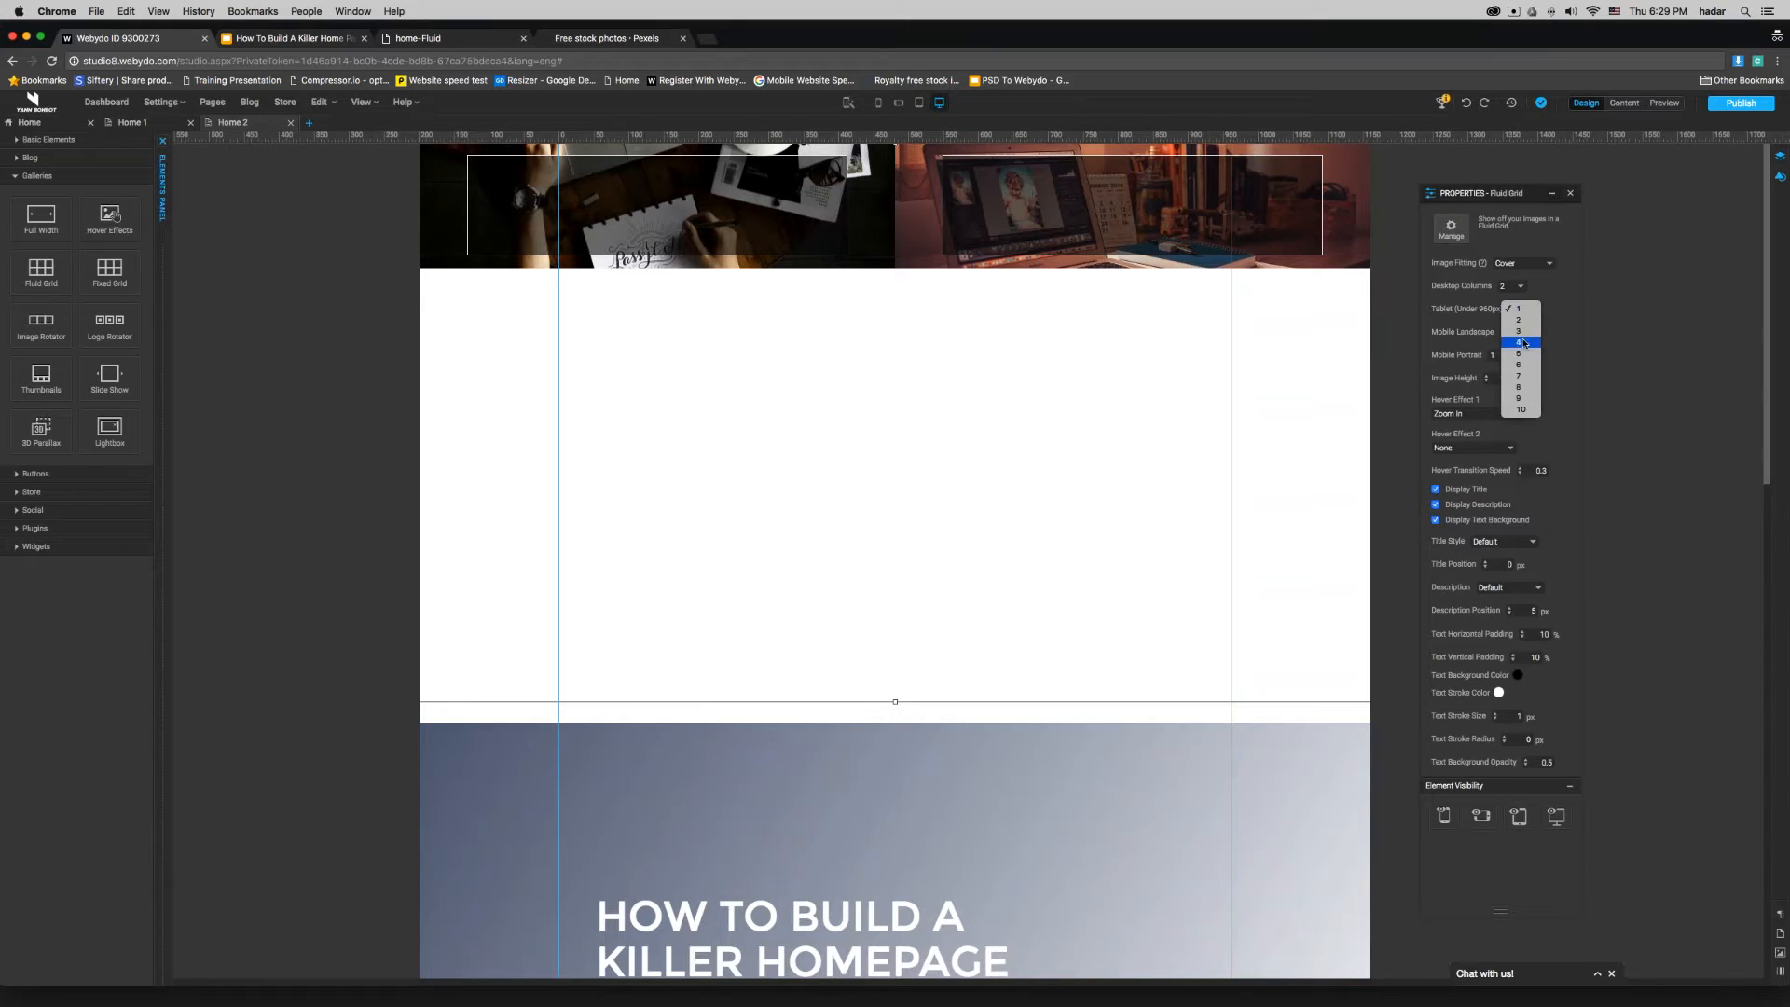
left_click(1512, 309)
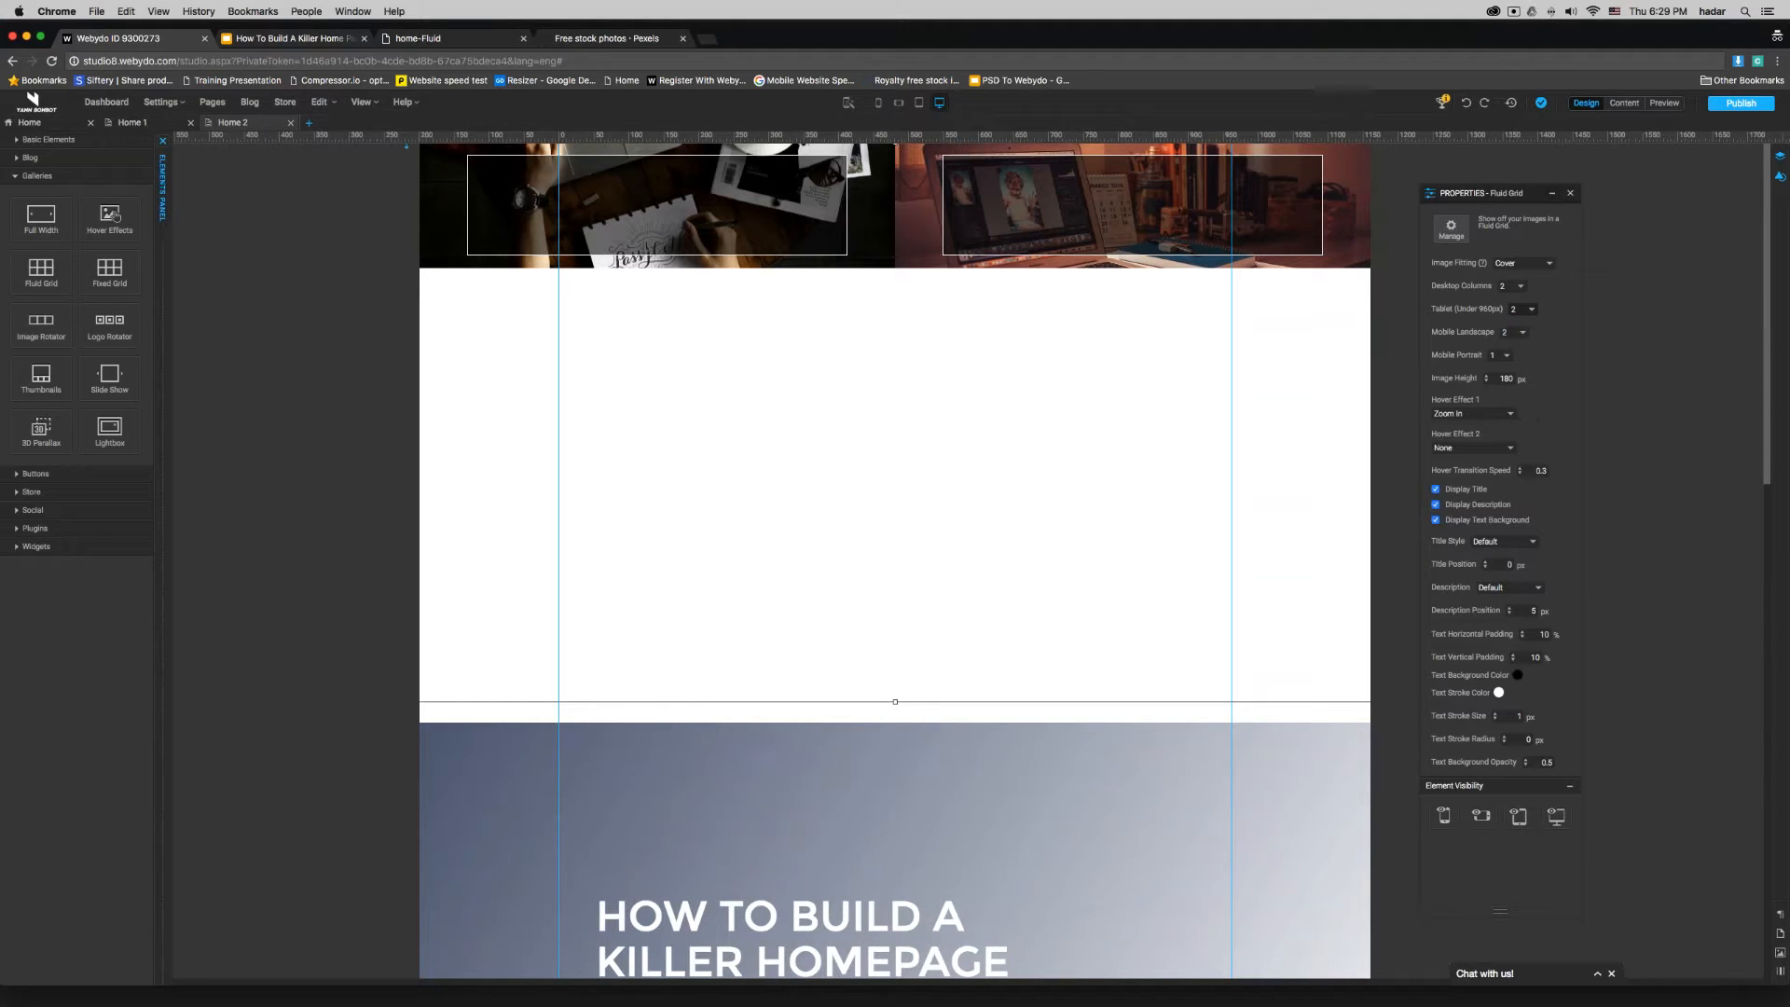
left_click(918, 103)
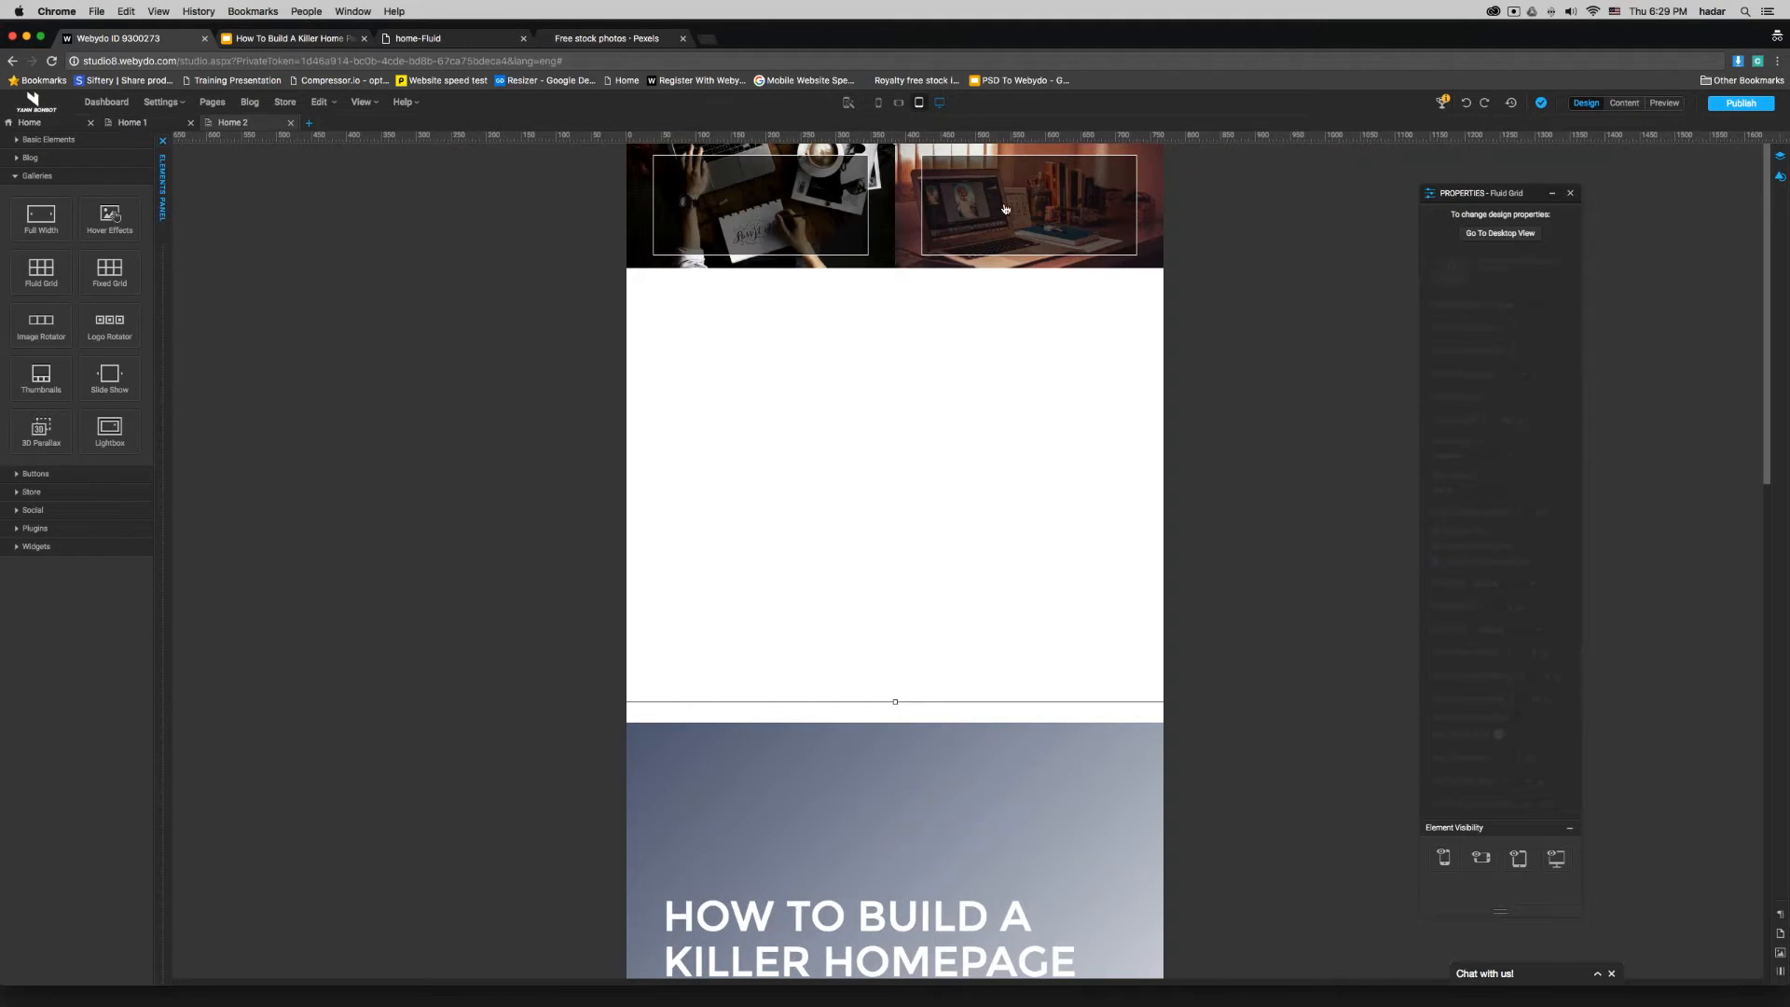
left_click(939, 103)
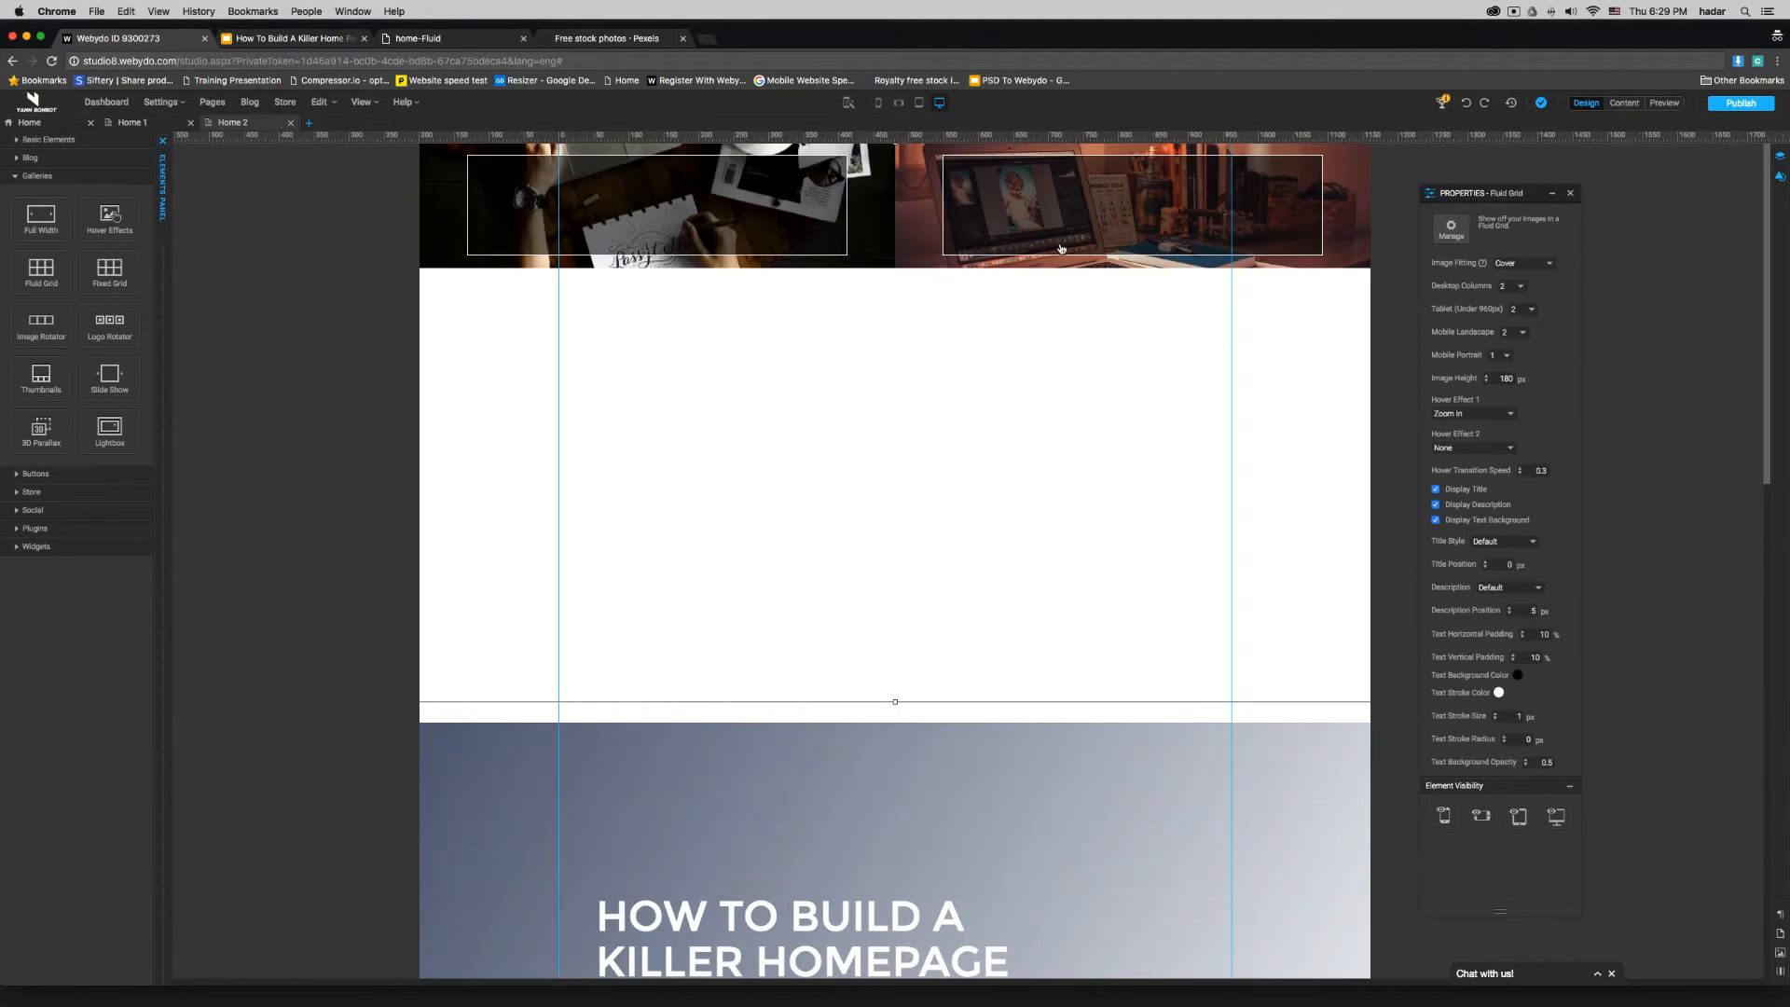
- Set the Fluid Grid's mobile landscape columns to 1 and its image height to 800 px
left_click(1531, 308)
left_click(1534, 309)
left_click(1522, 332)
left_click(1503, 317)
left_click(1508, 358)
left_click(1496, 353)
double_click(1507, 379)
type("8")
key("Return")
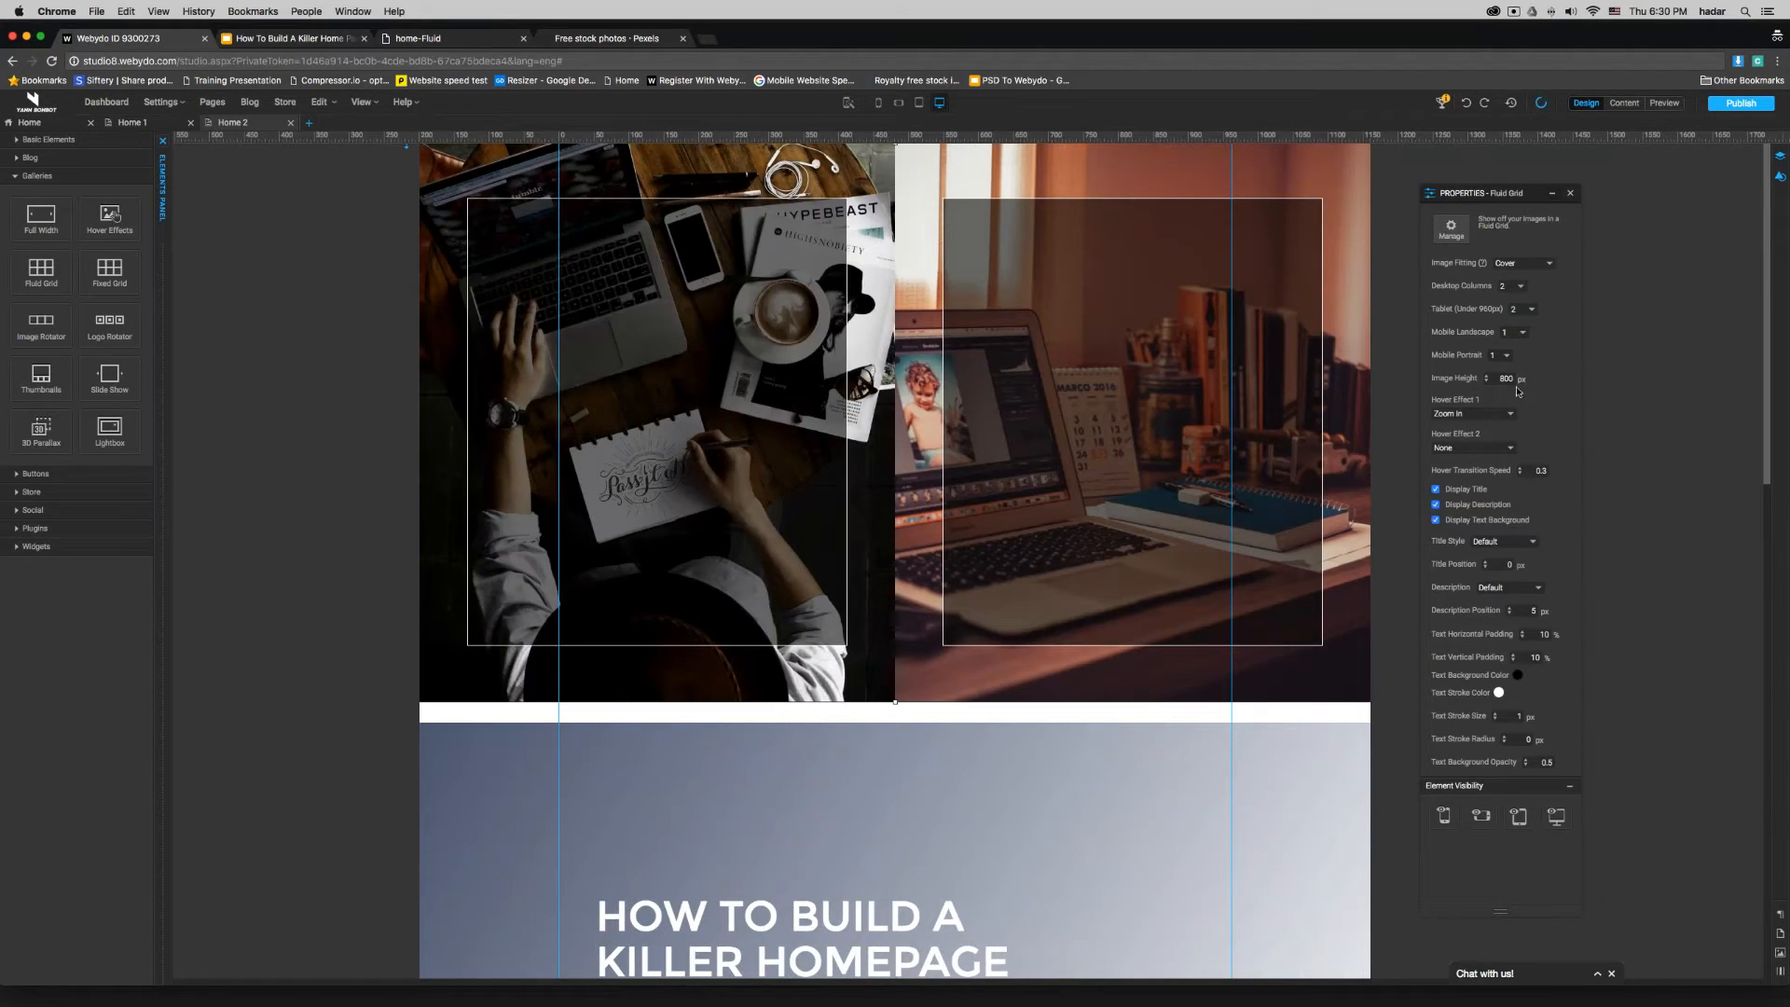
- Set the gallery's Hover Effect 1 to None and disable the title, description and text background display
left_click(1494, 413)
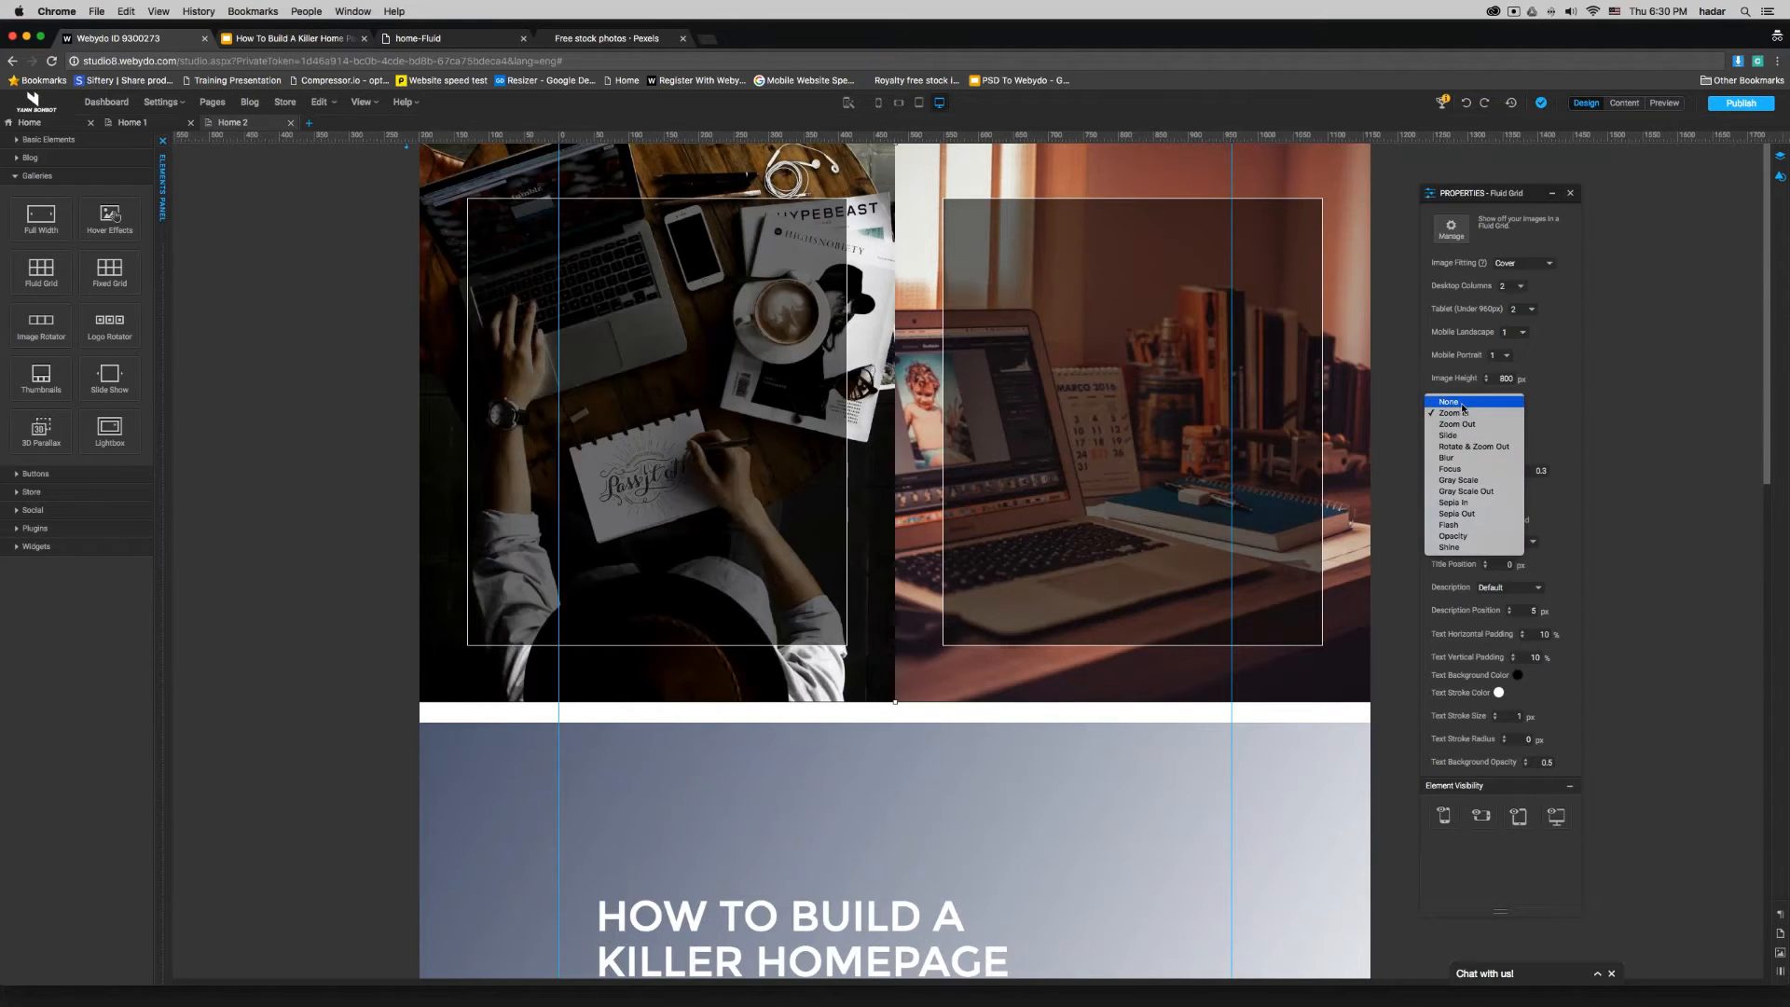
left_click(1491, 415)
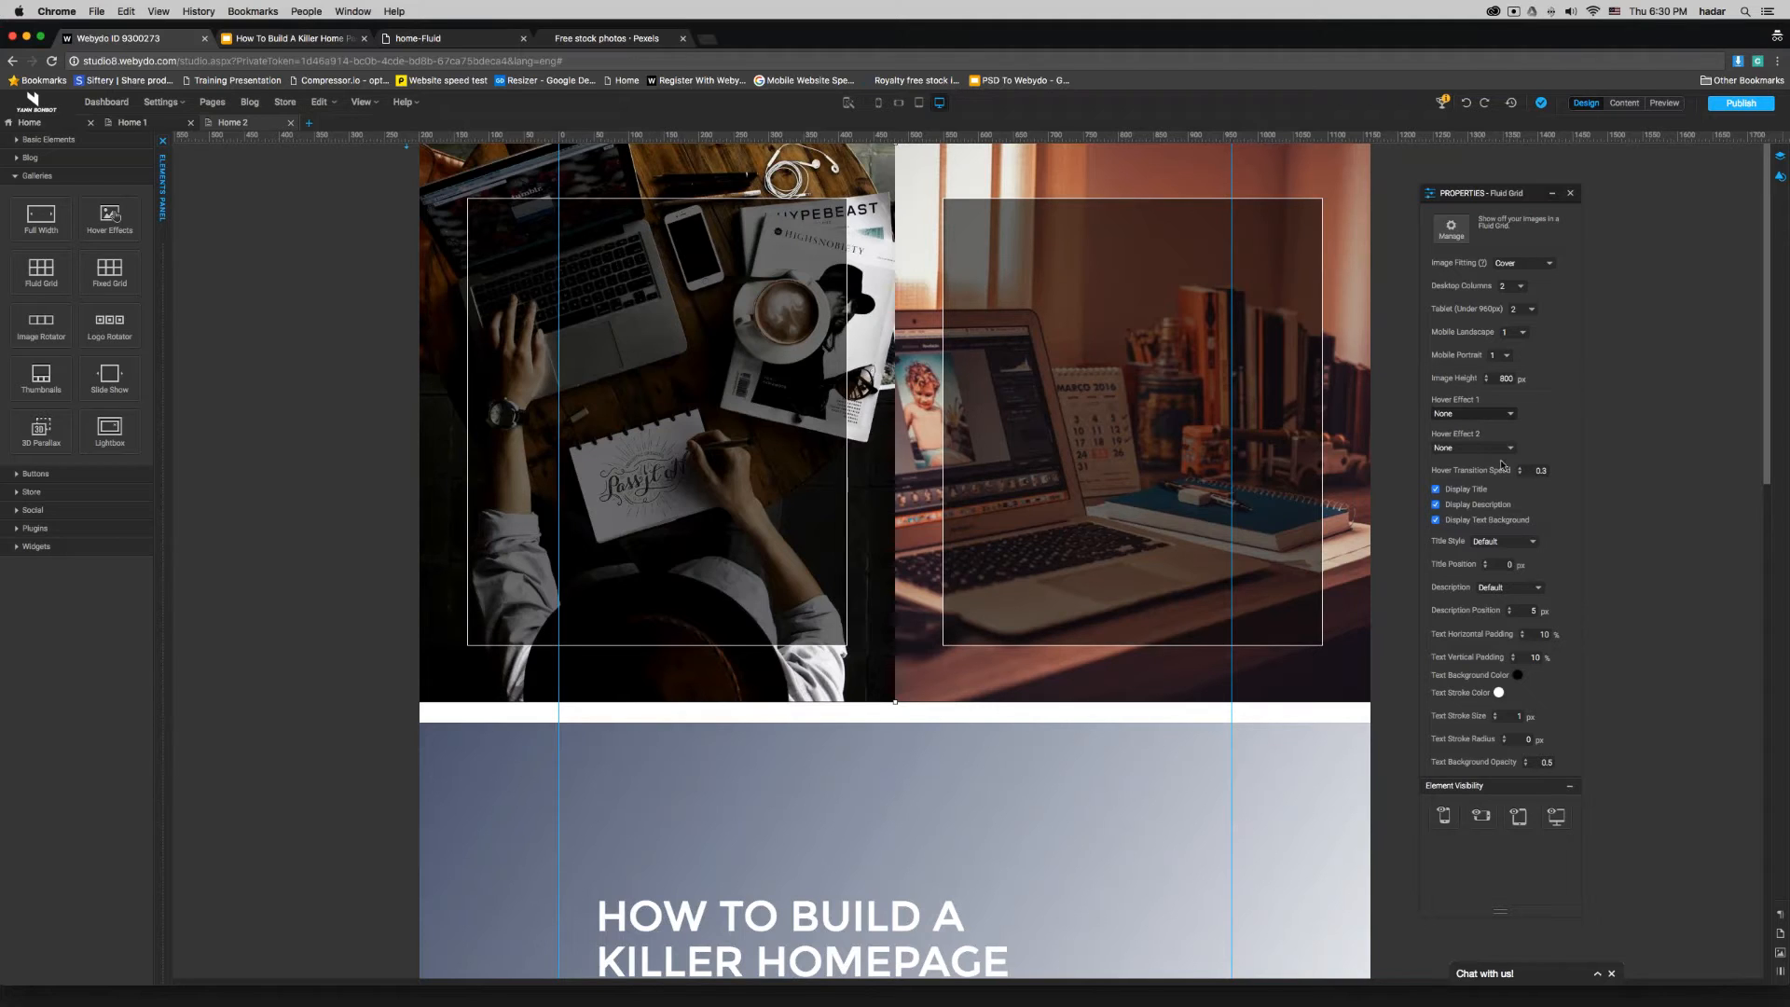
left_click(1437, 490)
left_click(1436, 504)
left_click(1436, 520)
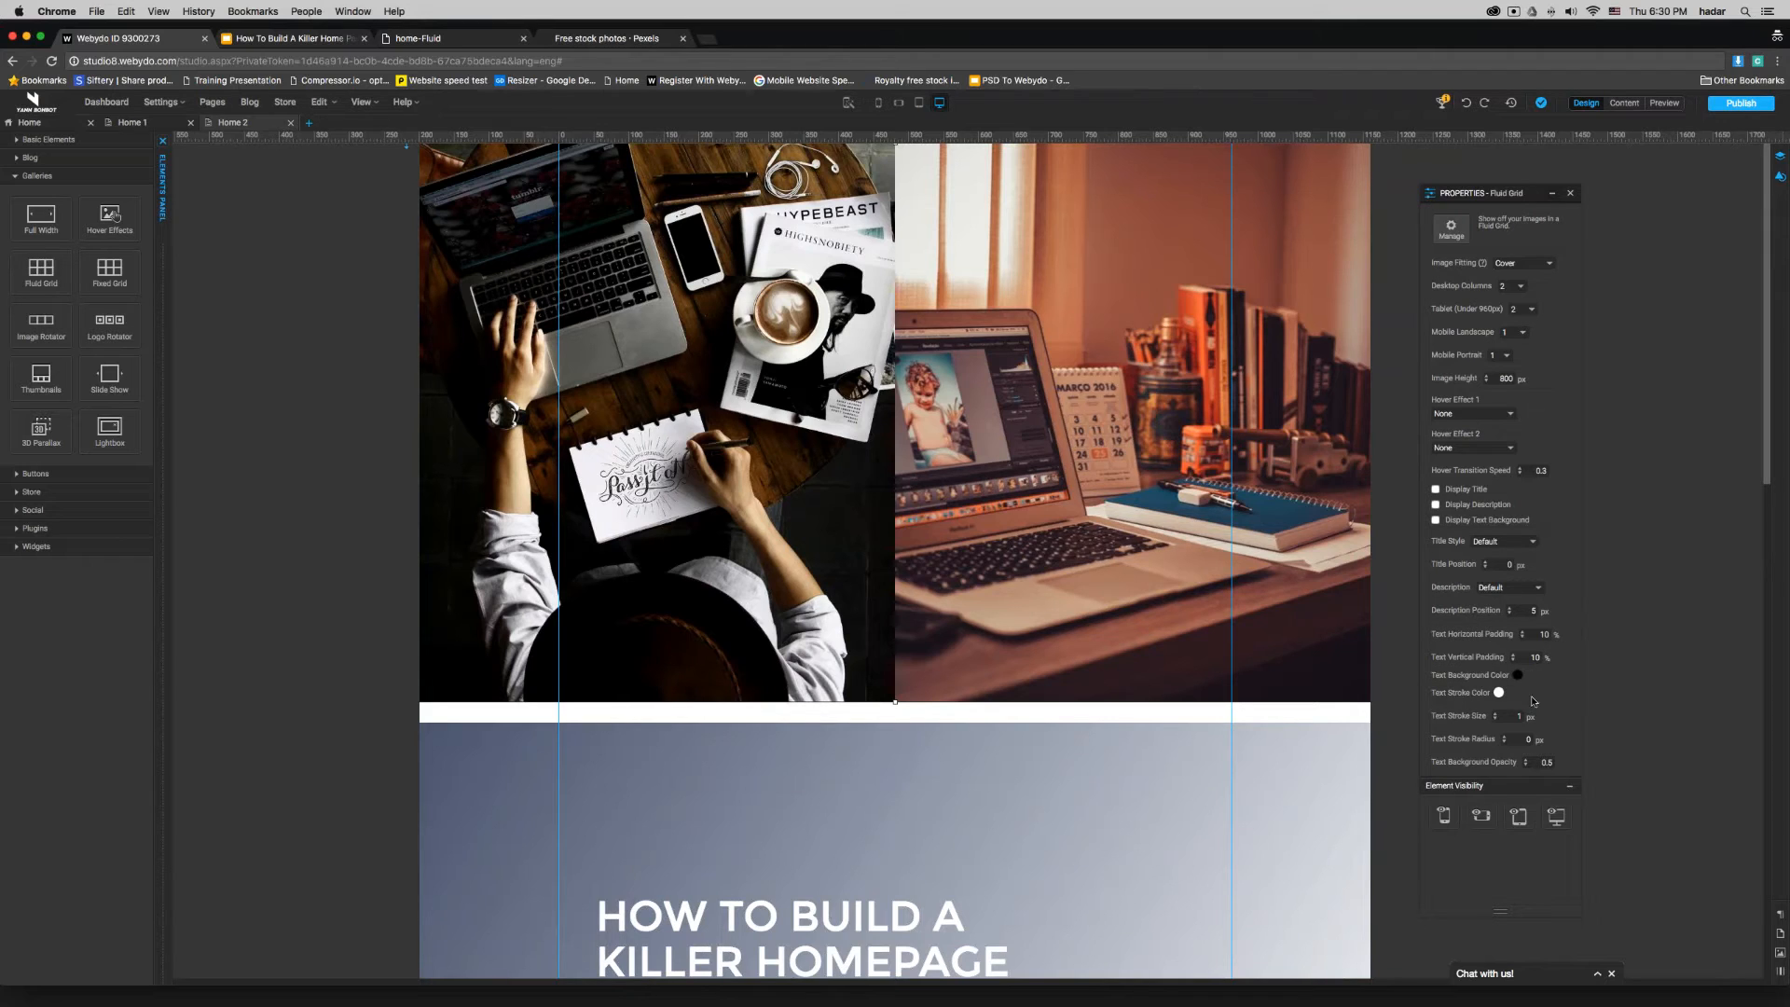
- Move the gradient shape below the gallery upward so that it overlaps the lower part of the gallery
left_click(1291, 795)
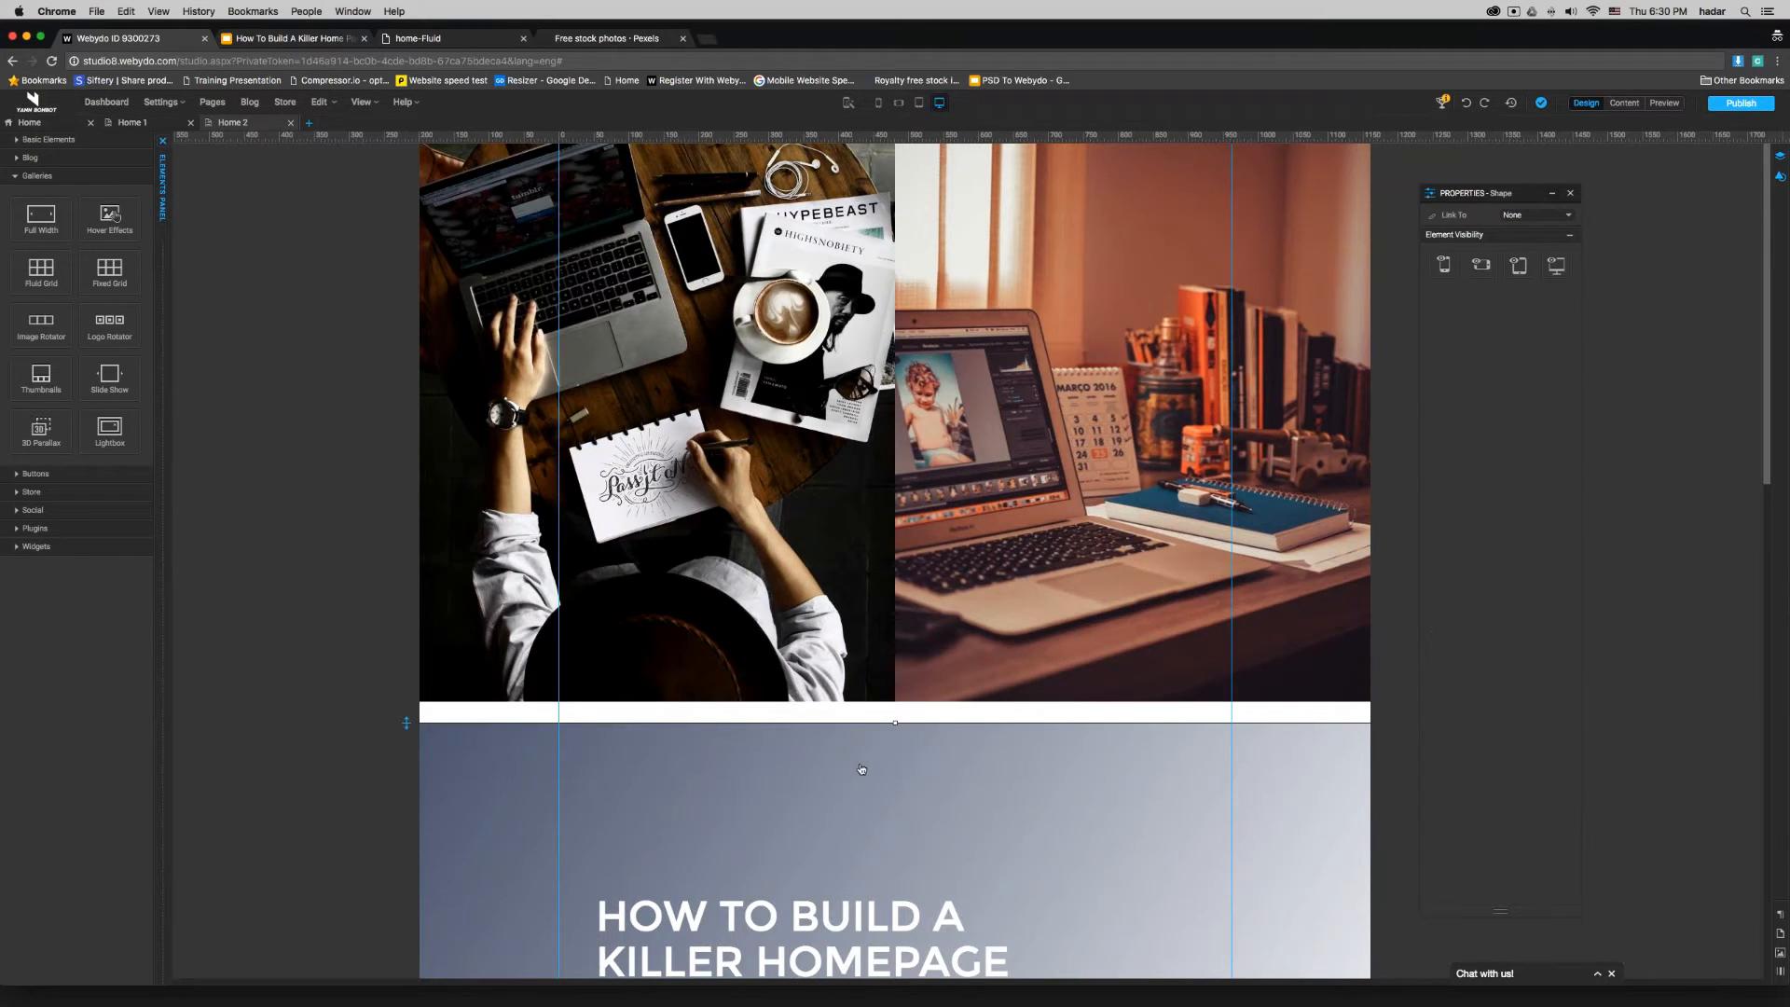
scroll(861, 769, "down", 3)
left_click(826, 752)
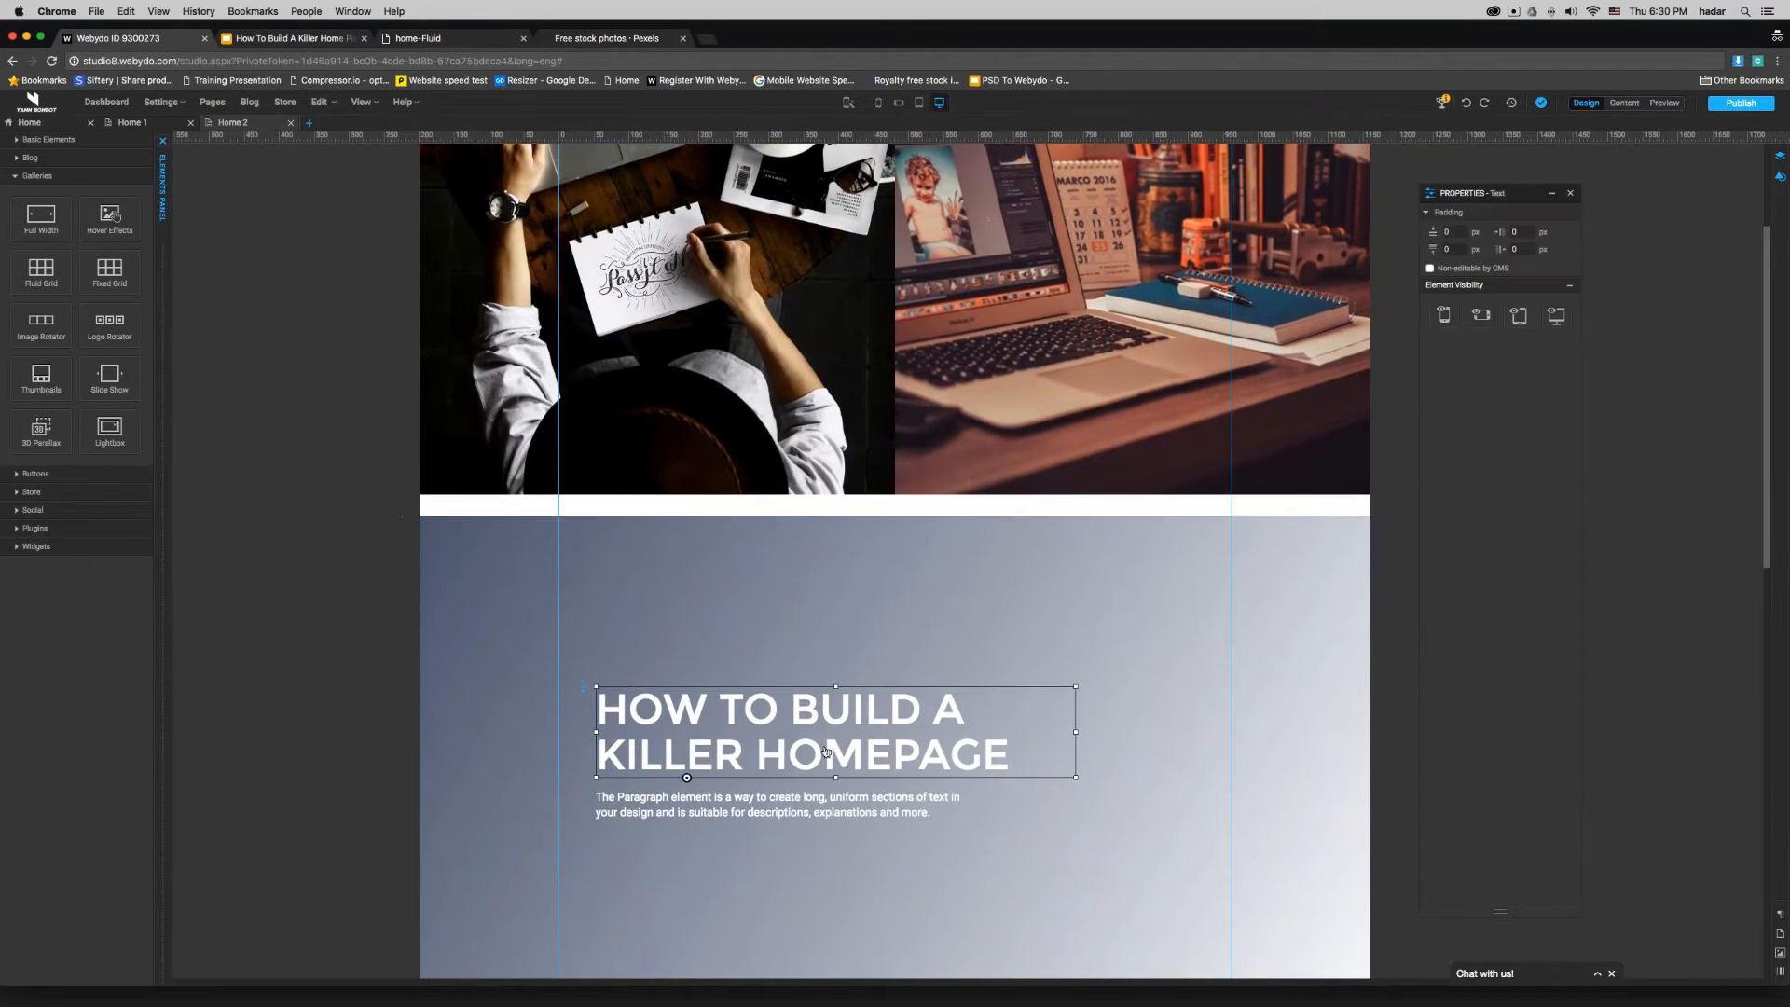
left_click(1027, 558)
left_click_drag(1125, 548, 1124, 527)
scroll(1125, 527, "down", 4)
scroll(1124, 526, "up", 3)
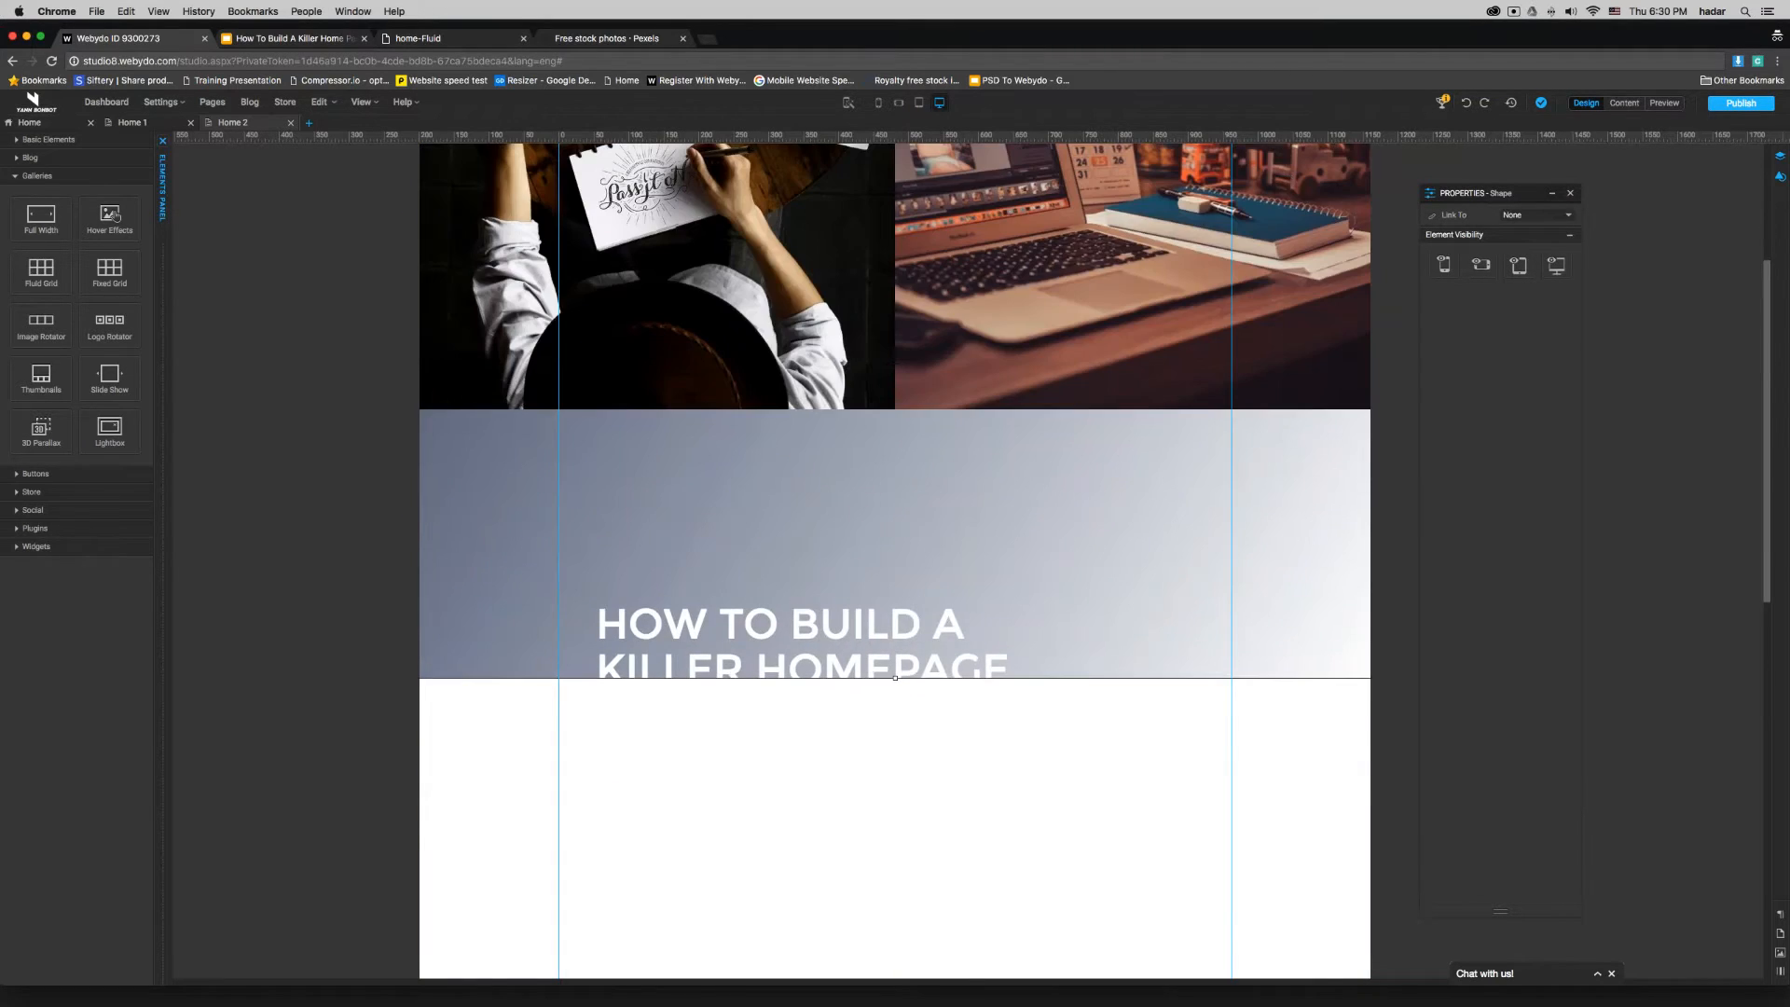
scroll(1279, 249, "up", 3)
- Send the Fluid Grid gallery to the back and set the gradient shape's Y position to 0
left_click(1282, 244)
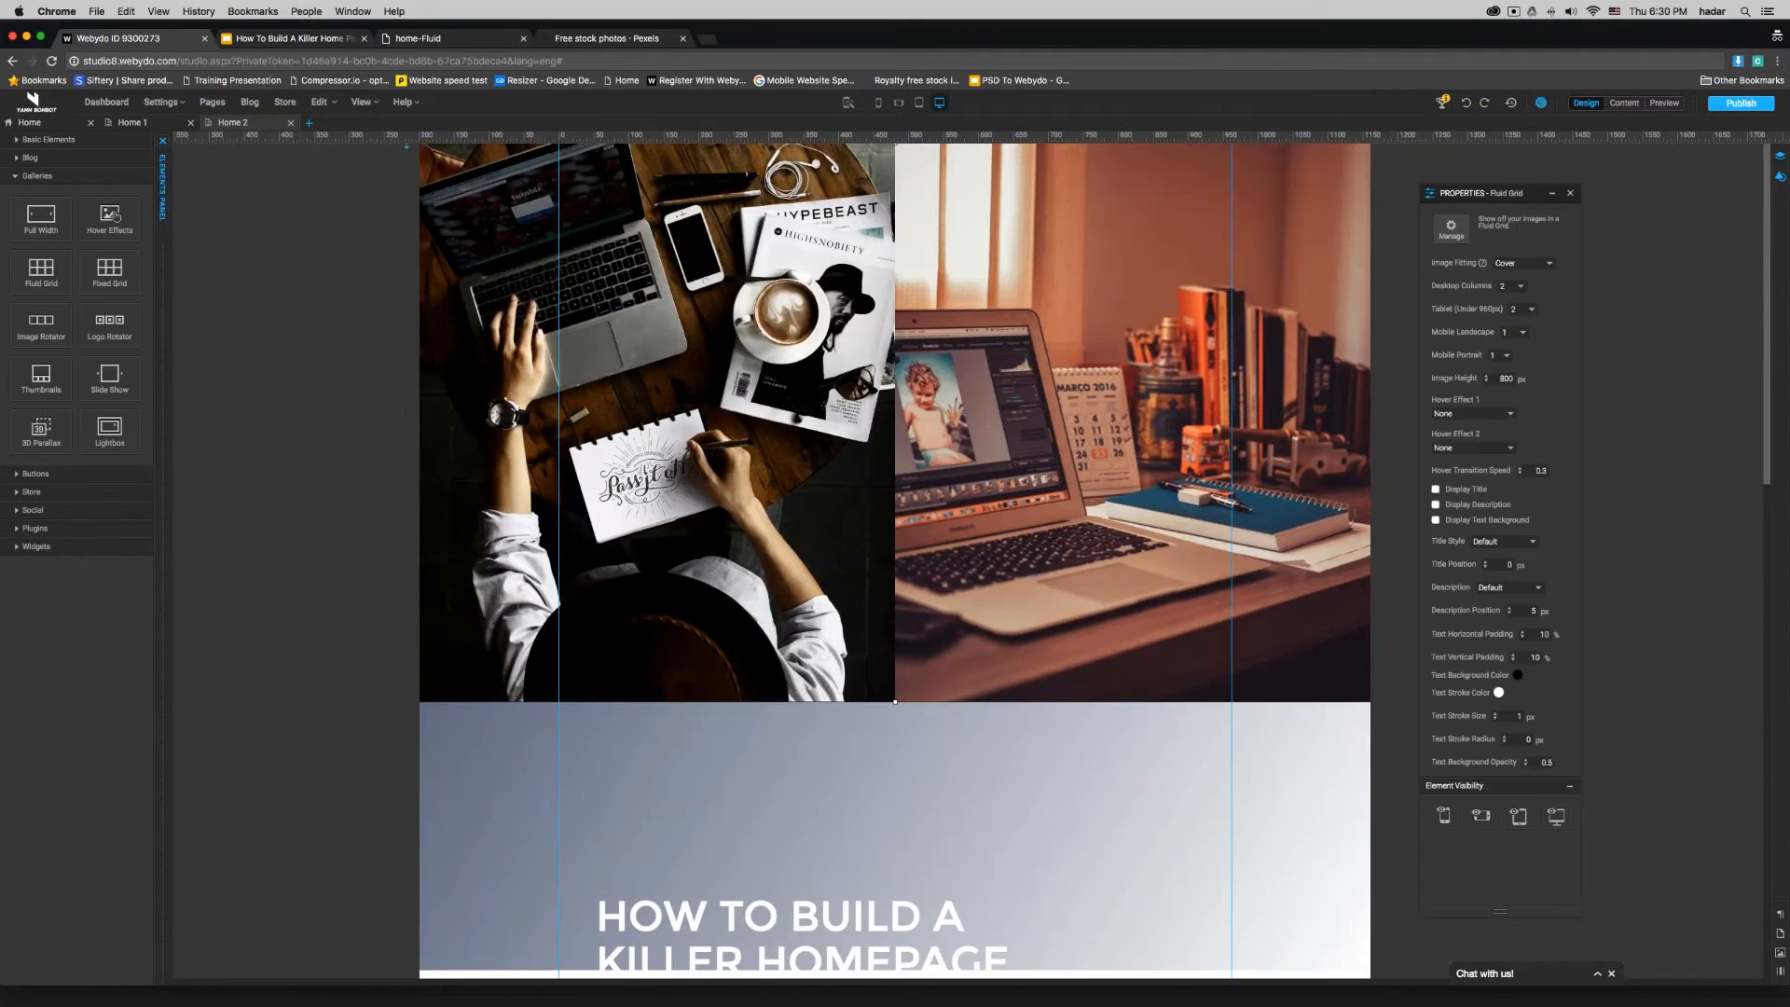
left_click(1774, 178)
left_click(1669, 282)
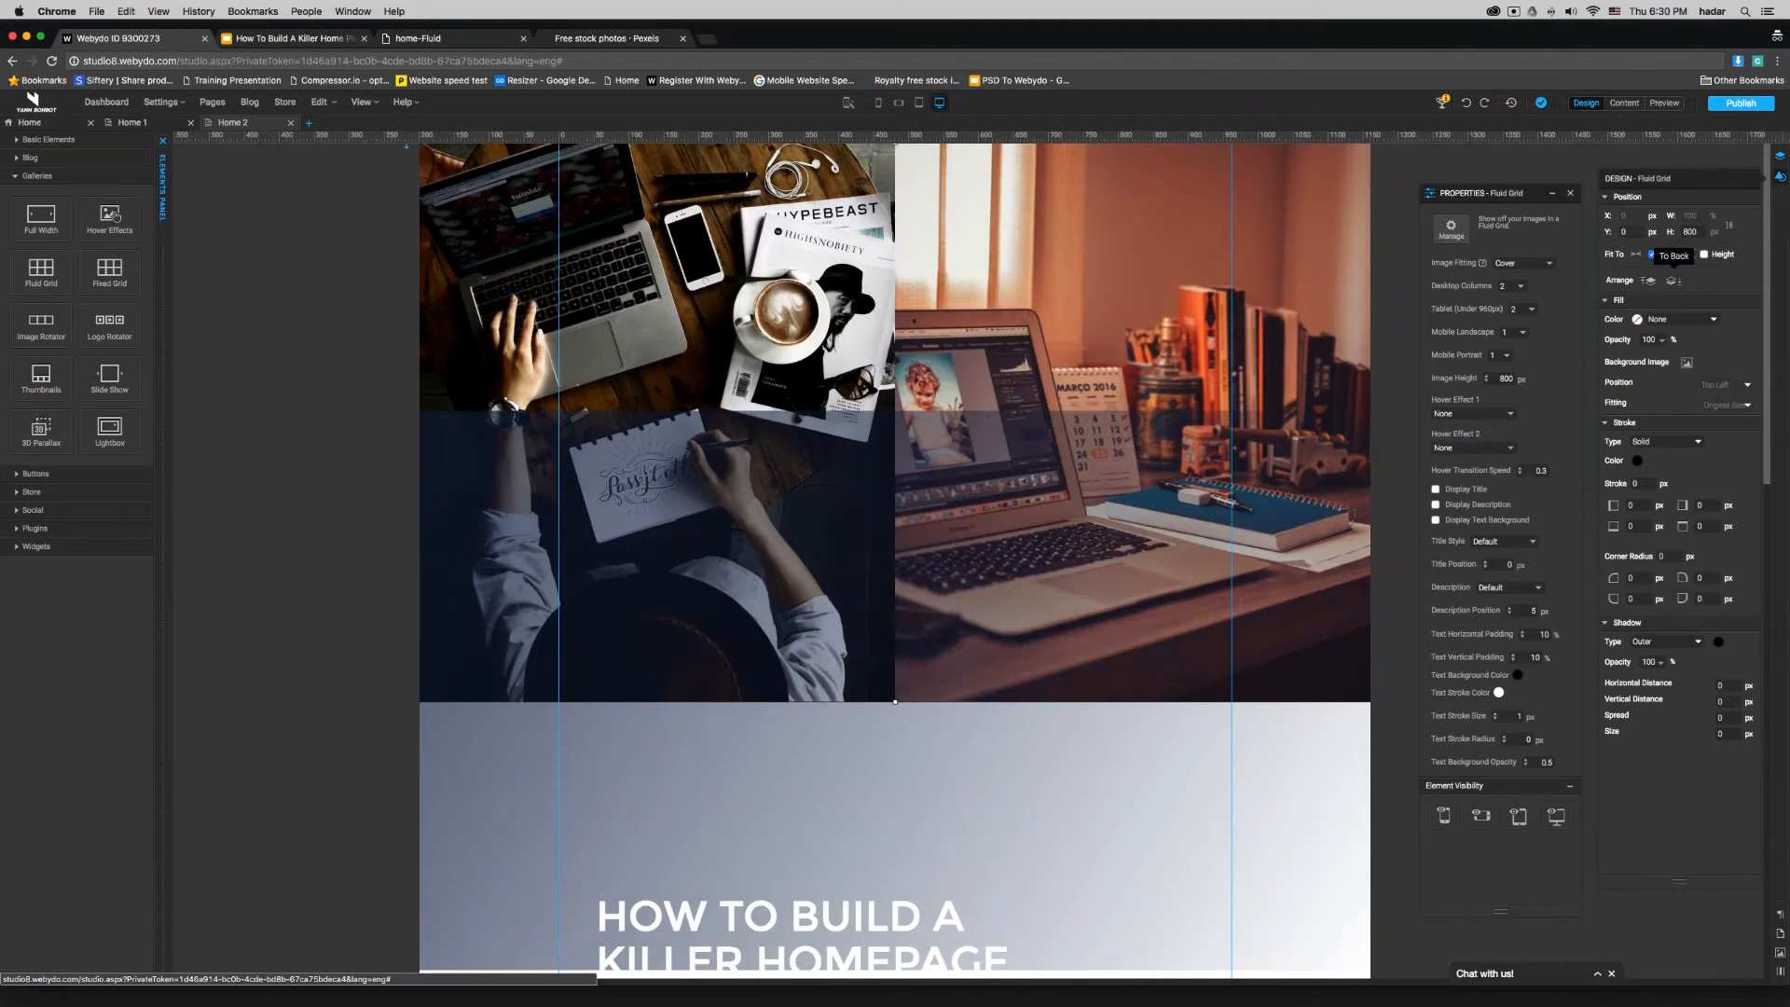
double_click(1629, 232)
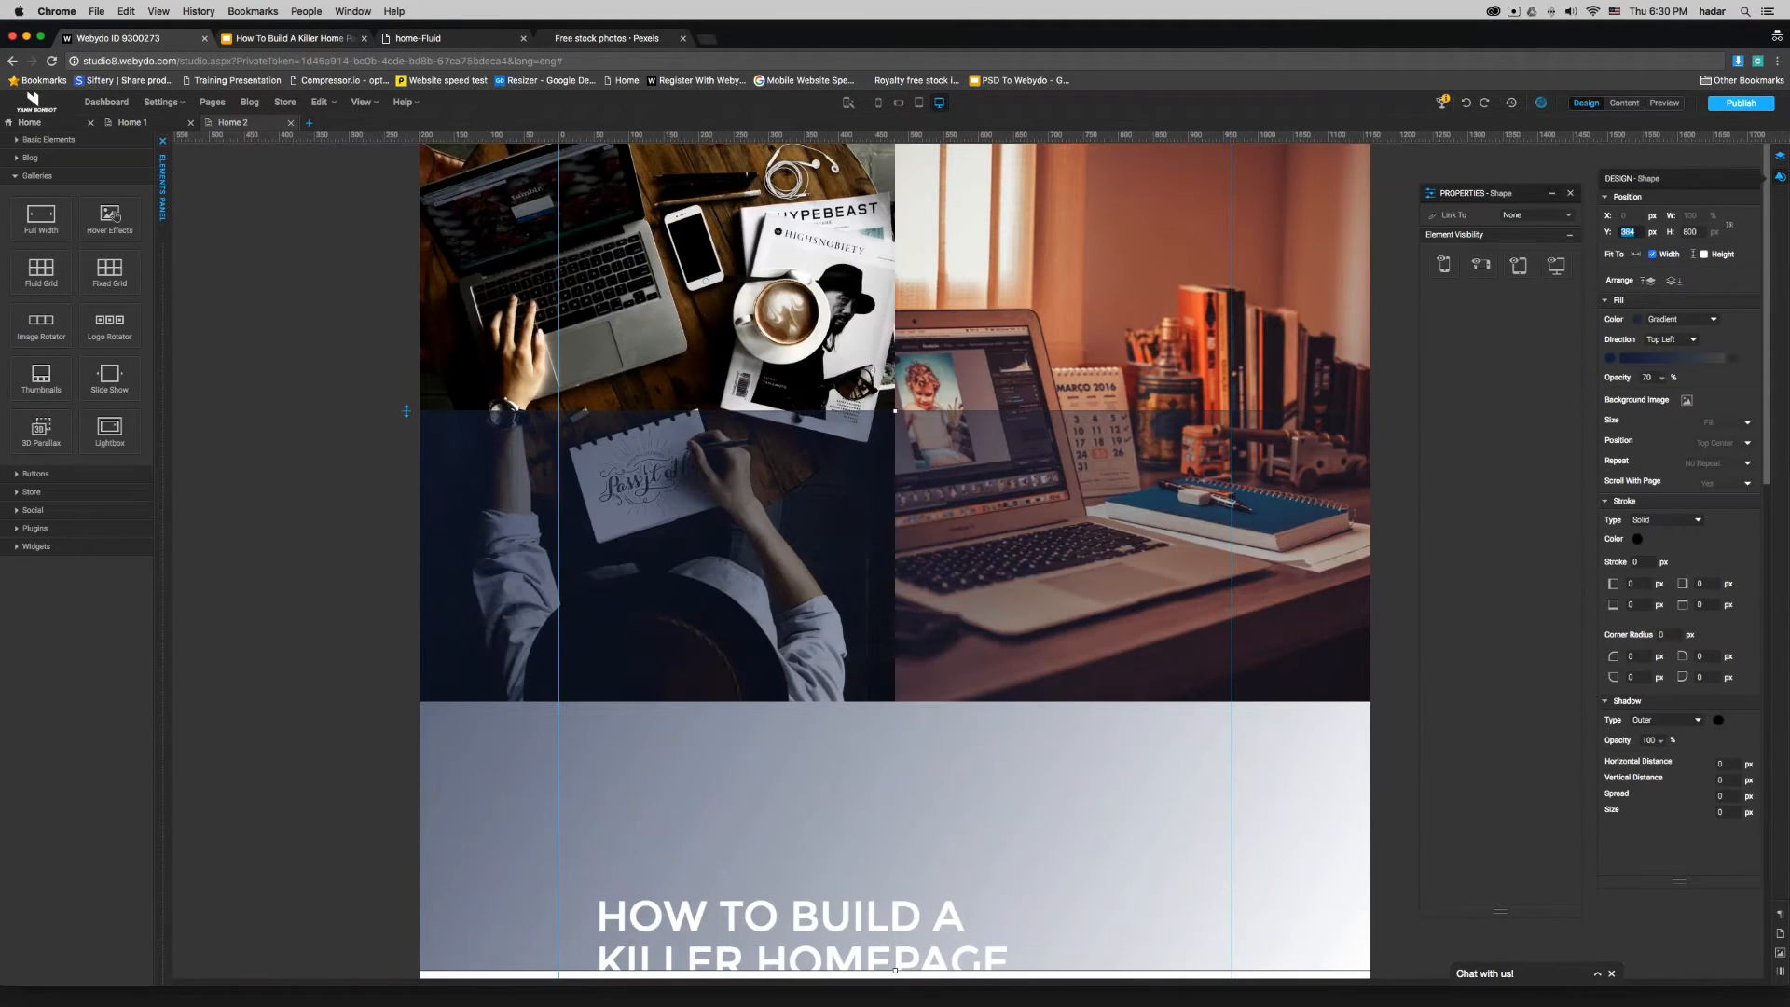
type("0")
key("Return")
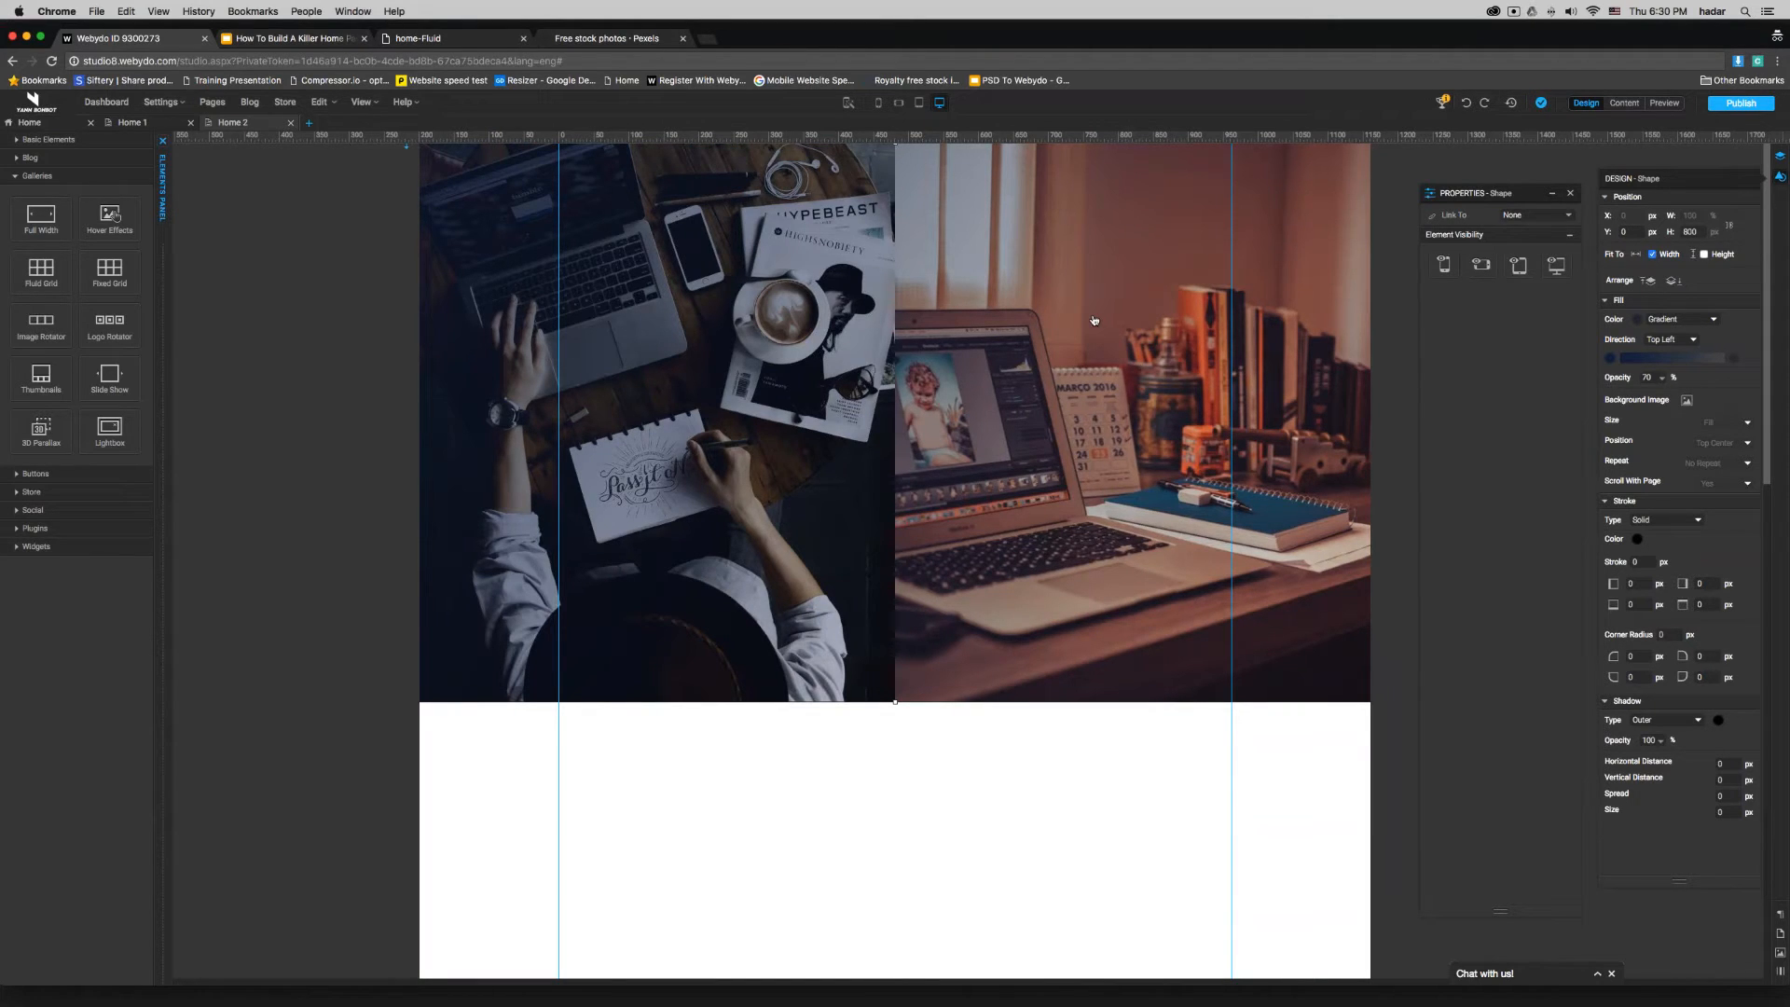
- Try duplicating the gradient shape with a Y position of 0 over the gallery, and delete the extra shape
right_click(1095, 324)
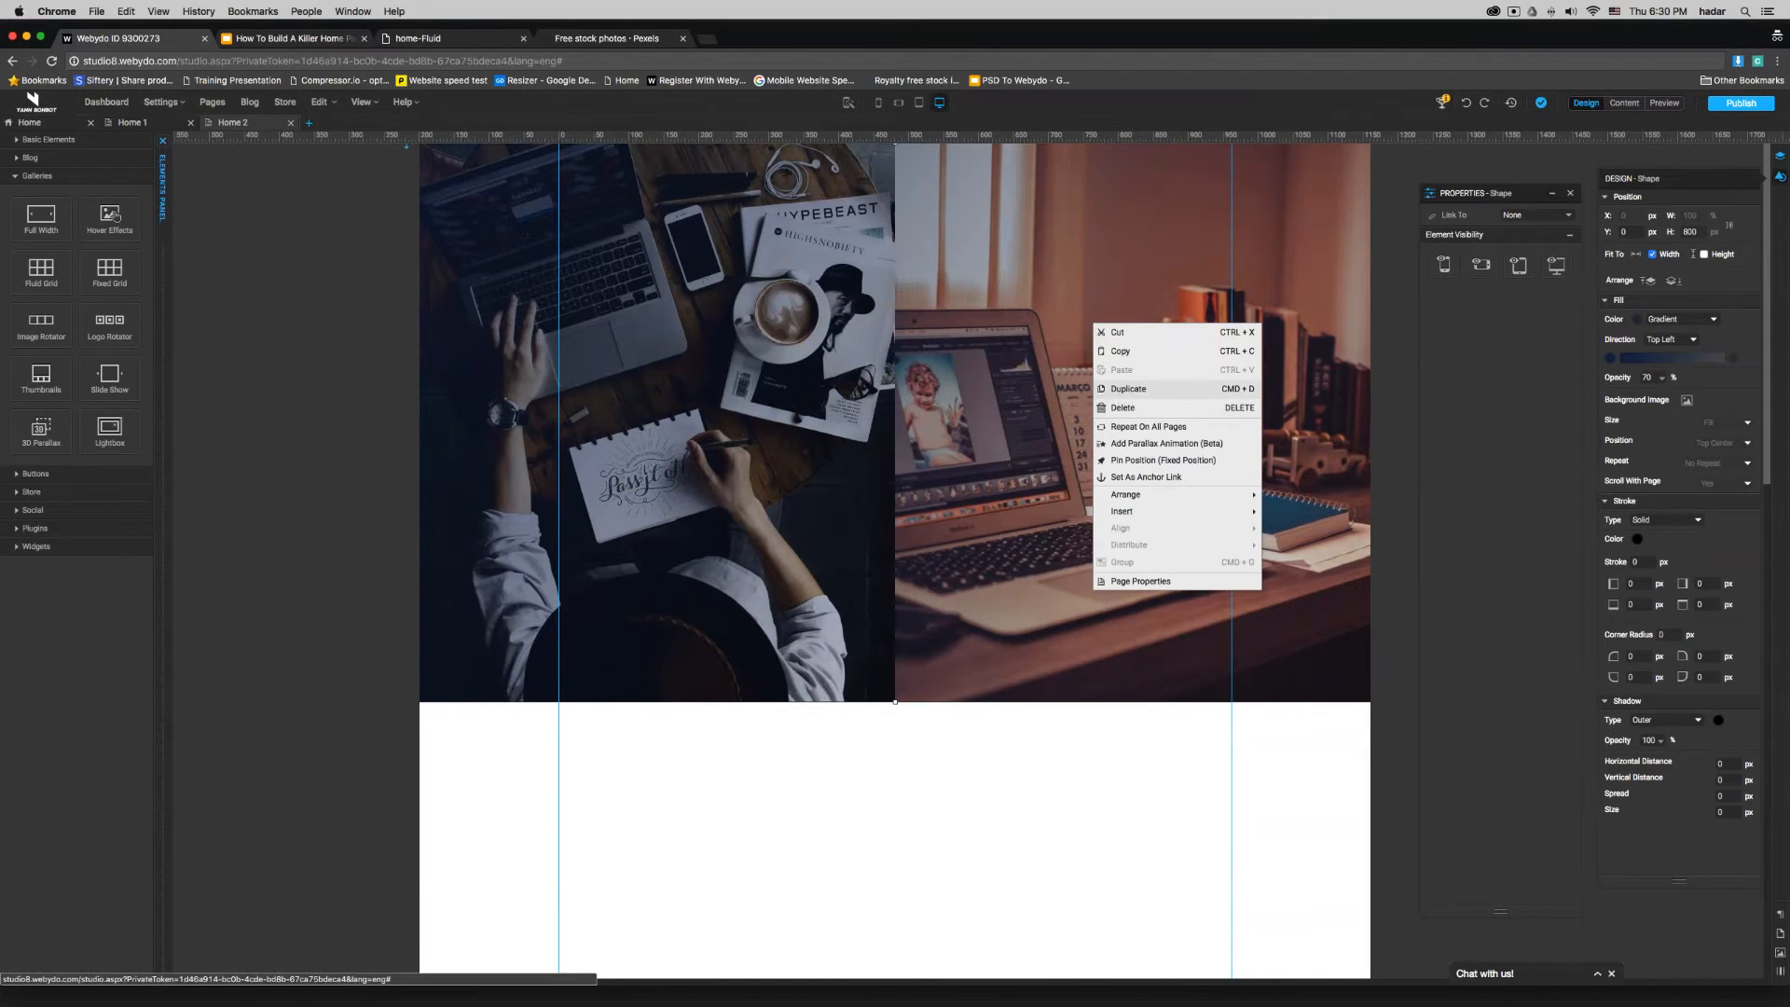
left_click(1122, 404)
left_click_drag(1636, 232, 1621, 232)
type("0")
key("Return")
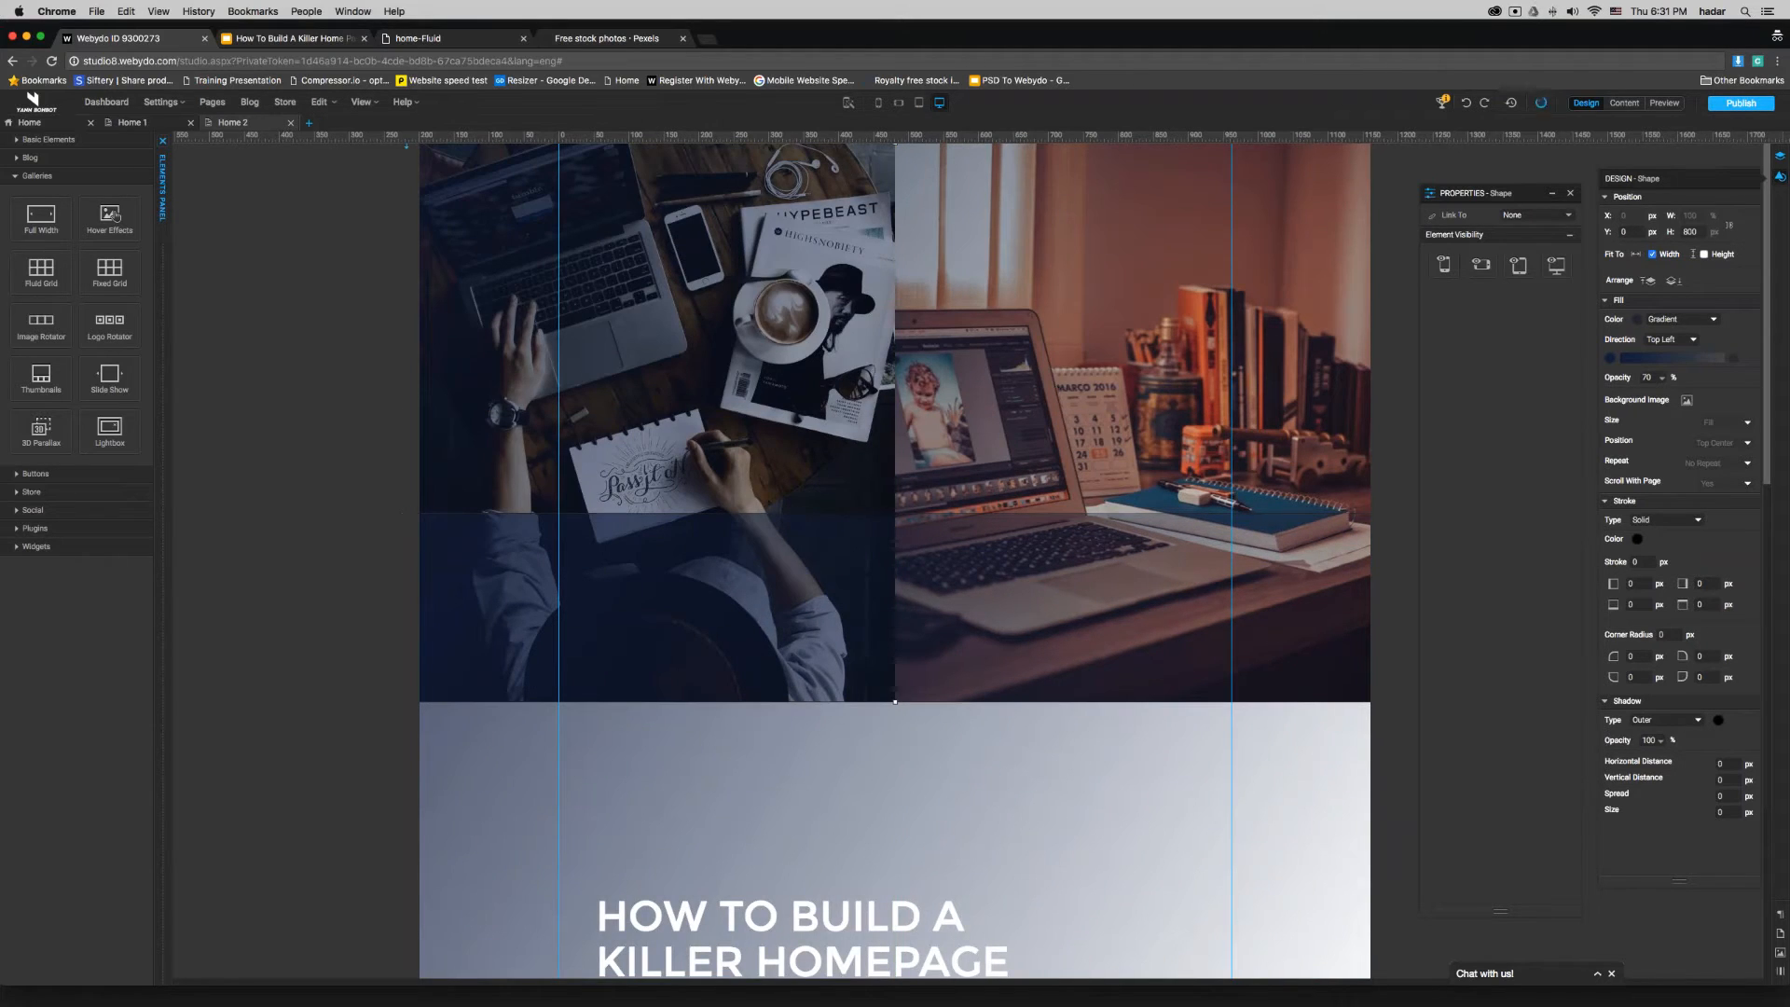
left_click(1647, 377)
type("95")
left_click_drag(873, 639, 800, 761)
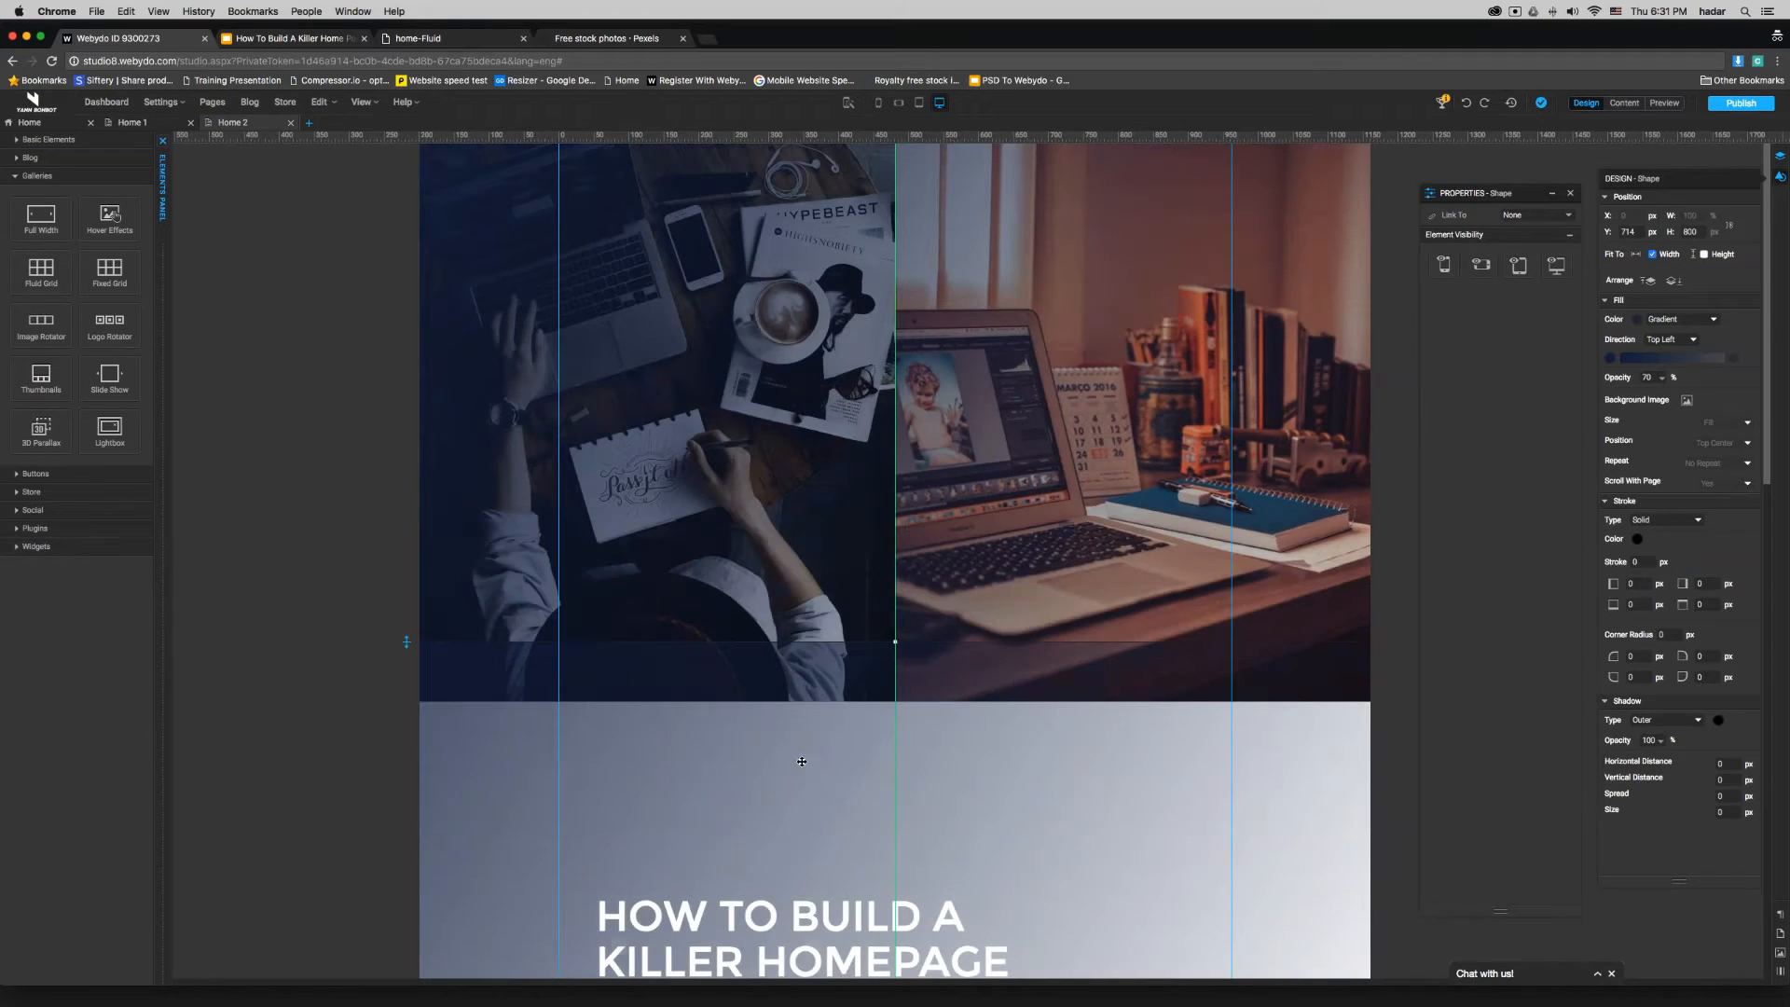
key("Delete")
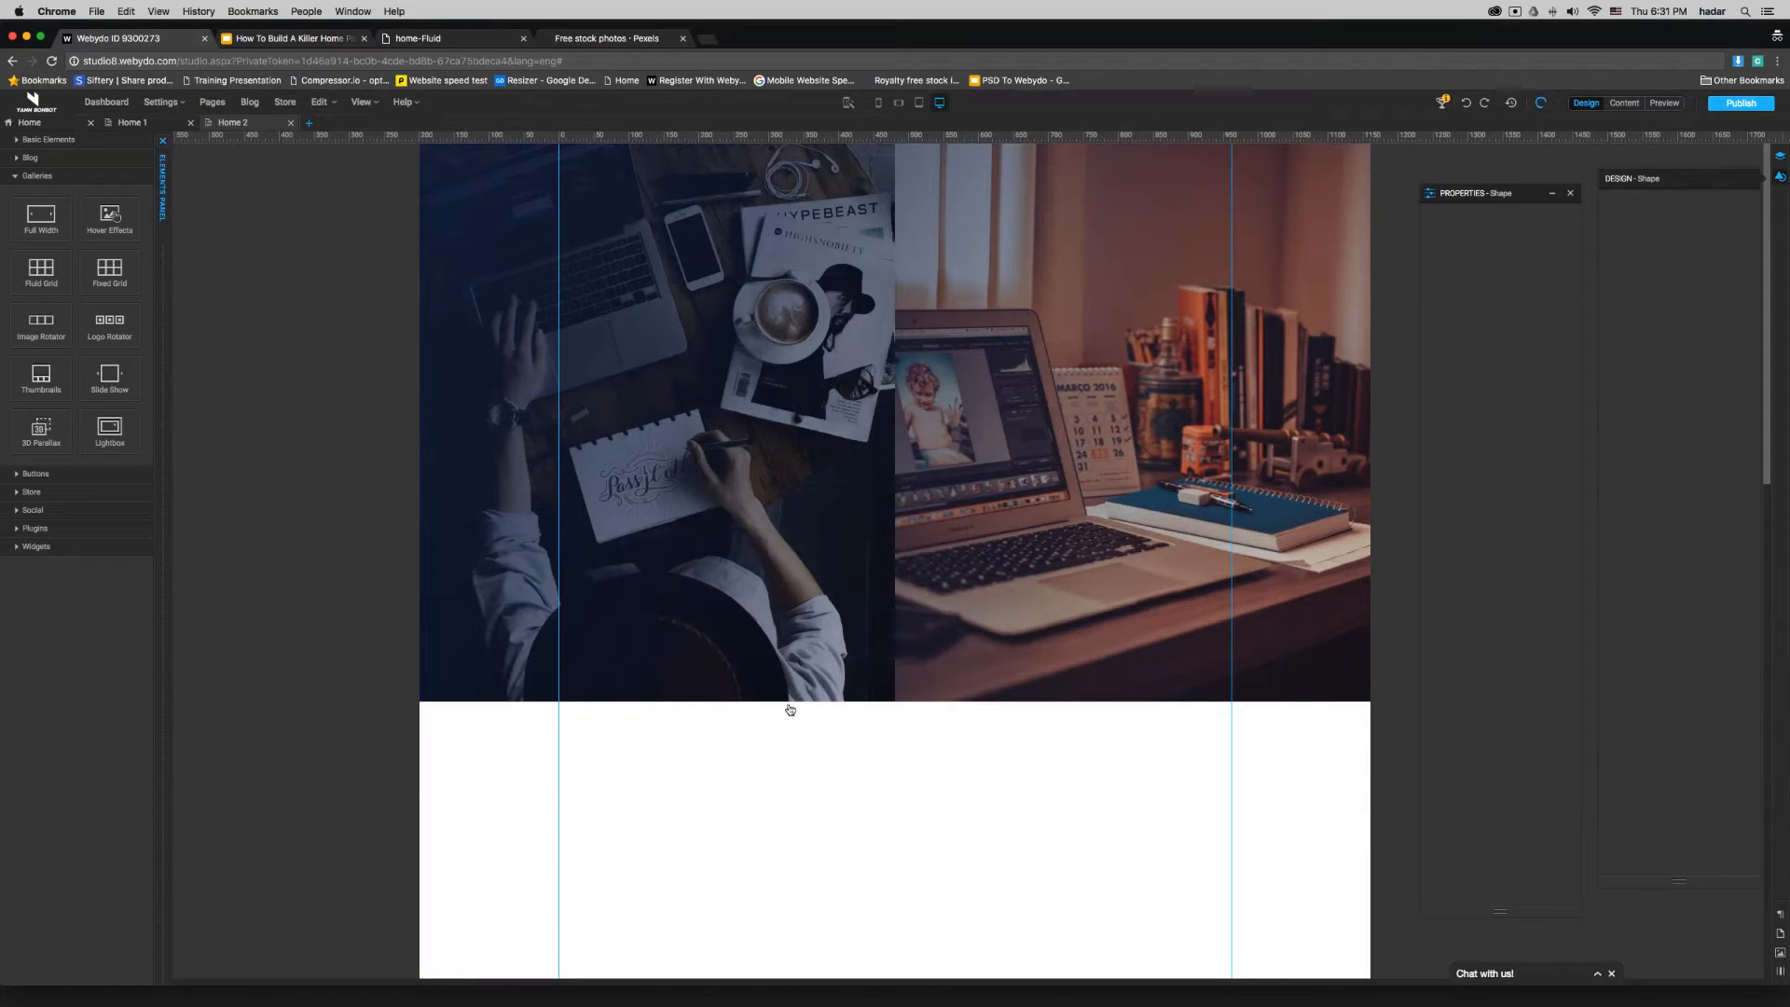
- Select the white heading and paragraph below the gallery together and move them up onto the two-image banner
scroll(392, 660, "down", 5)
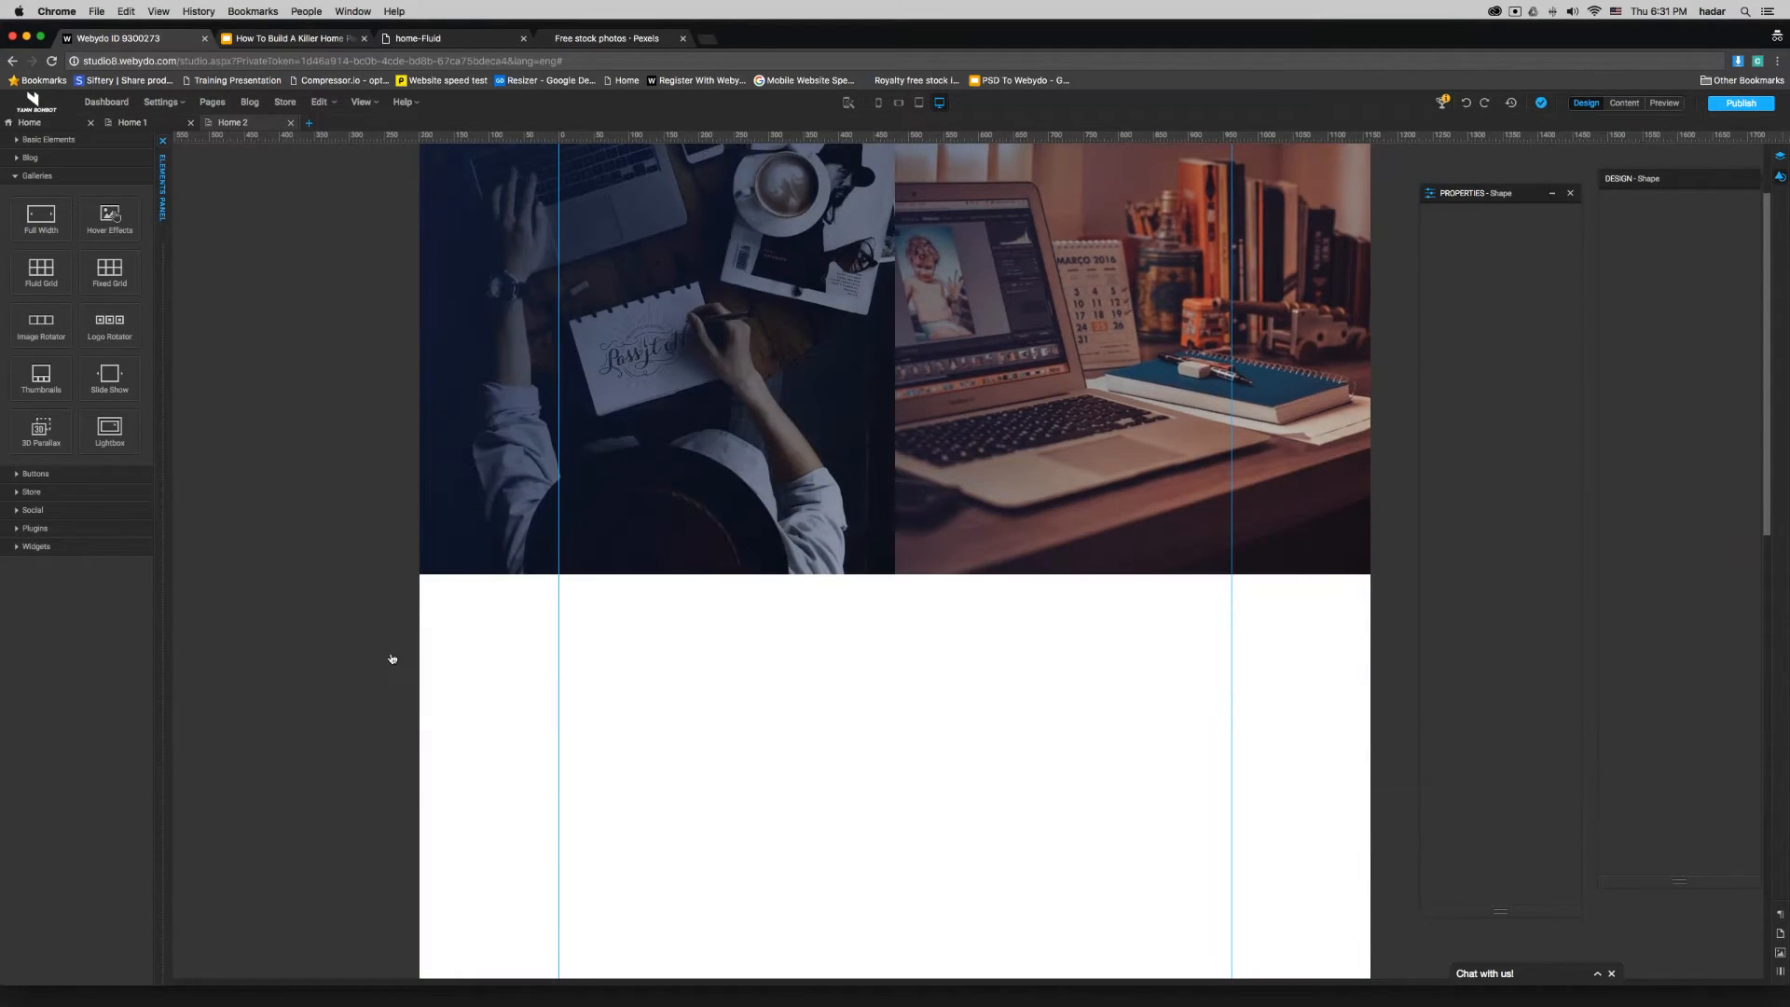
left_click(457, 281)
left_click_drag(457, 281, 1240, 867)
scroll(1240, 867, "up", 5)
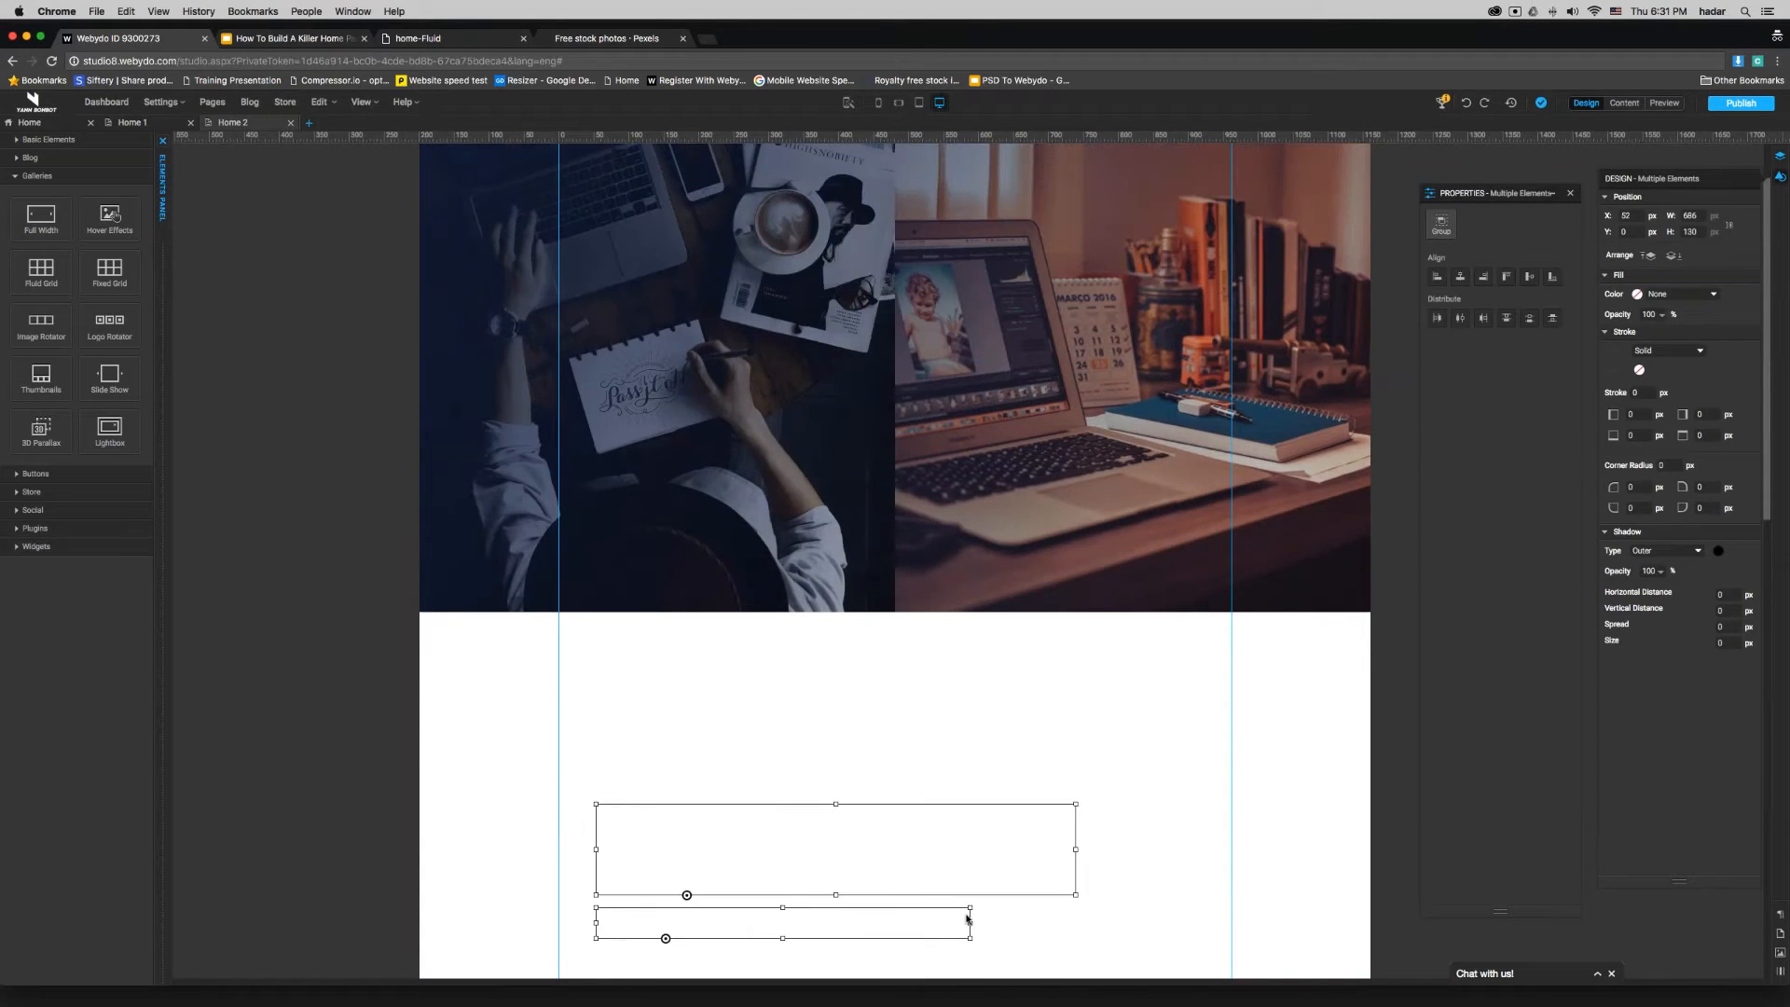
left_click_drag(915, 808, 937, 395)
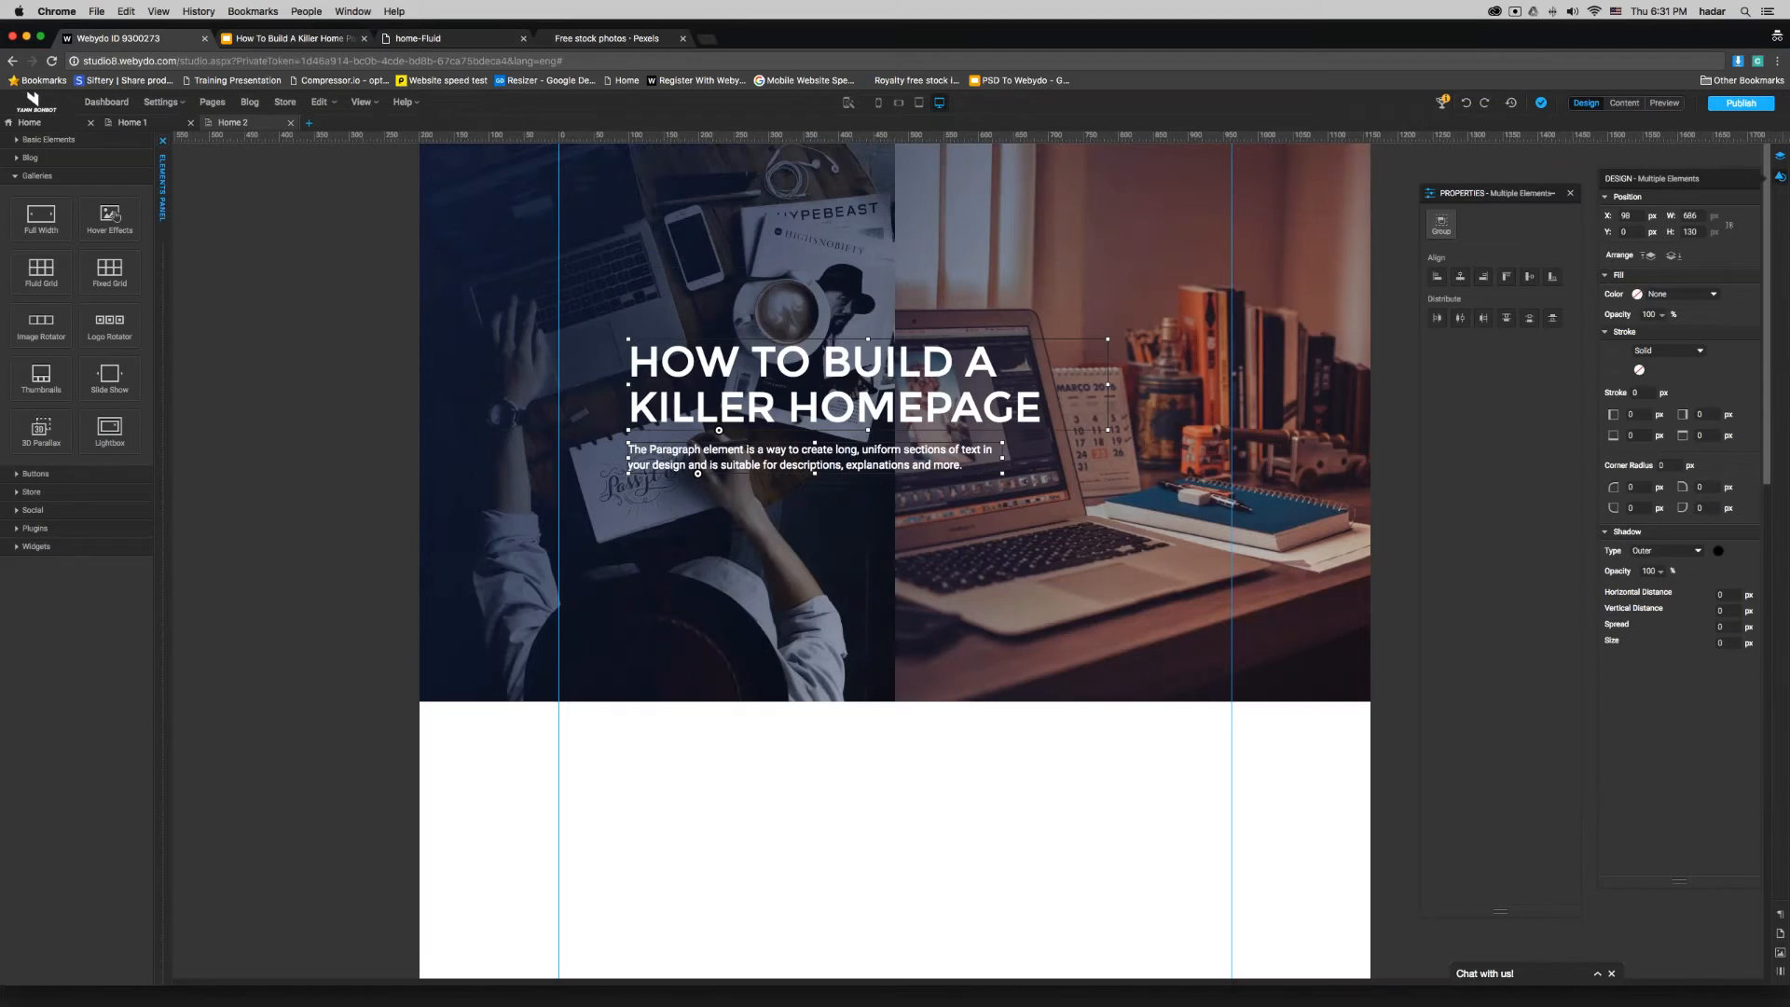
- Replace the heading text on the two-image banner with DESIGNER and center it
double_click(947, 410)
triple_click(833, 406)
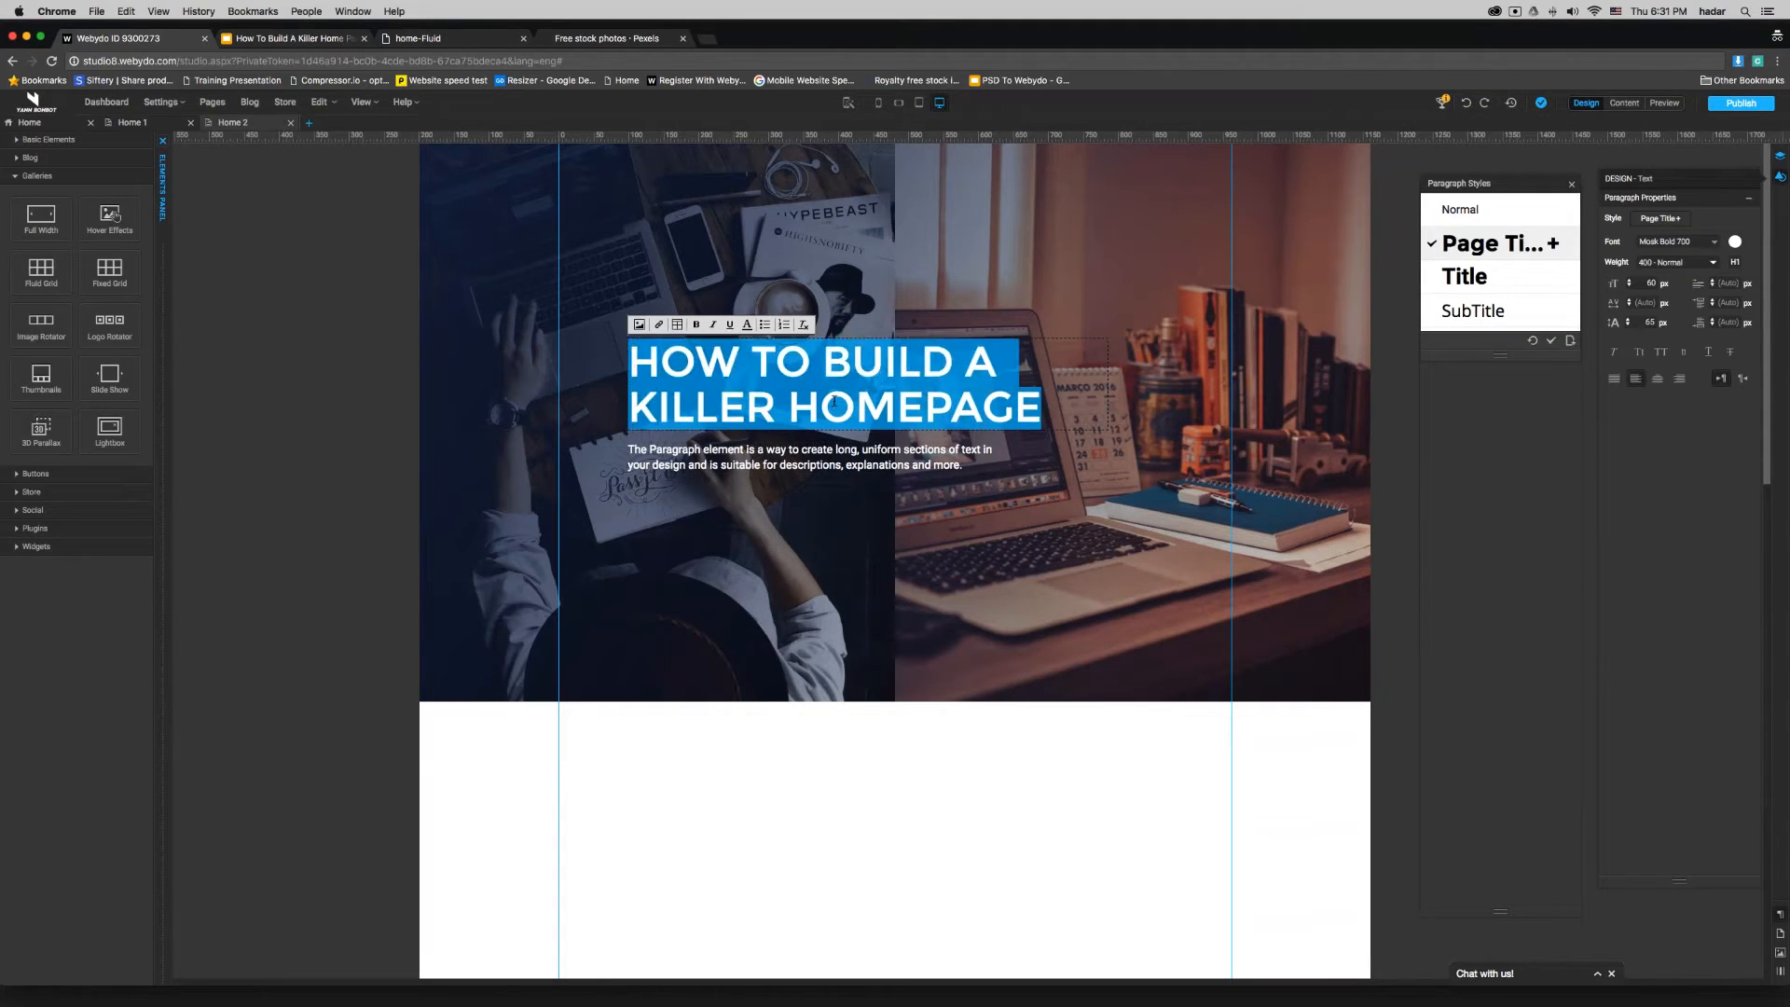
type("DESIGNER")
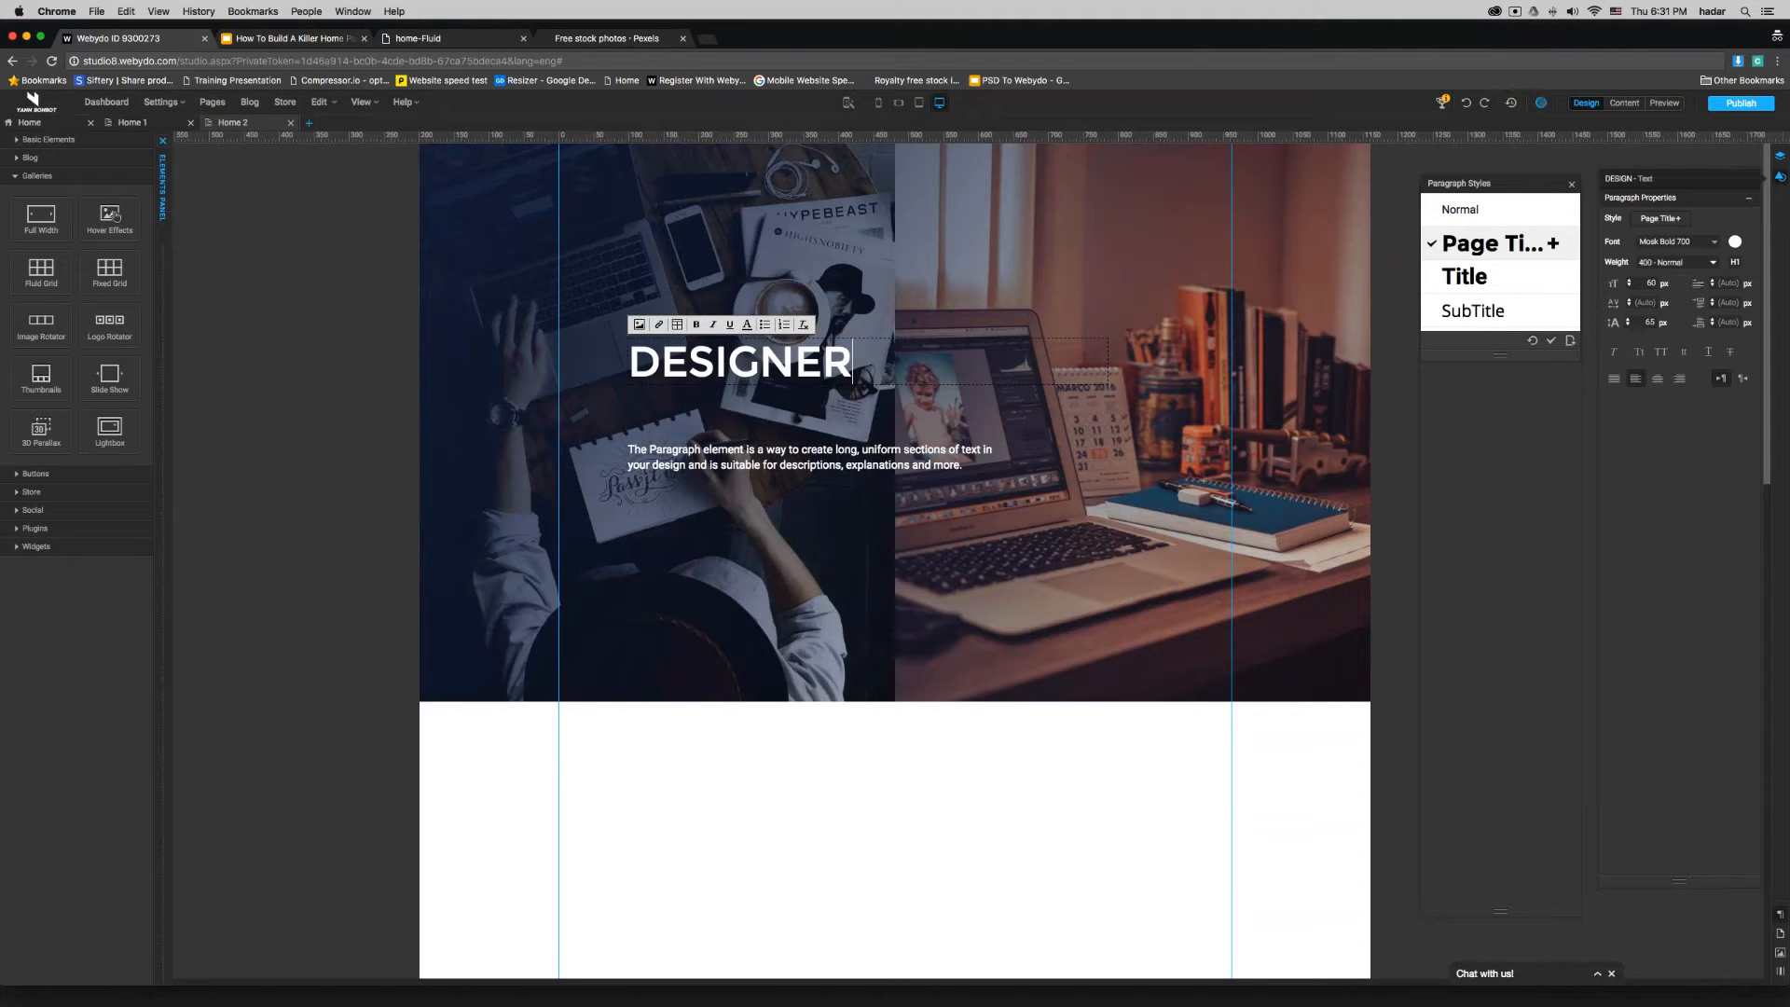
left_click(835, 786)
double_click(753, 361)
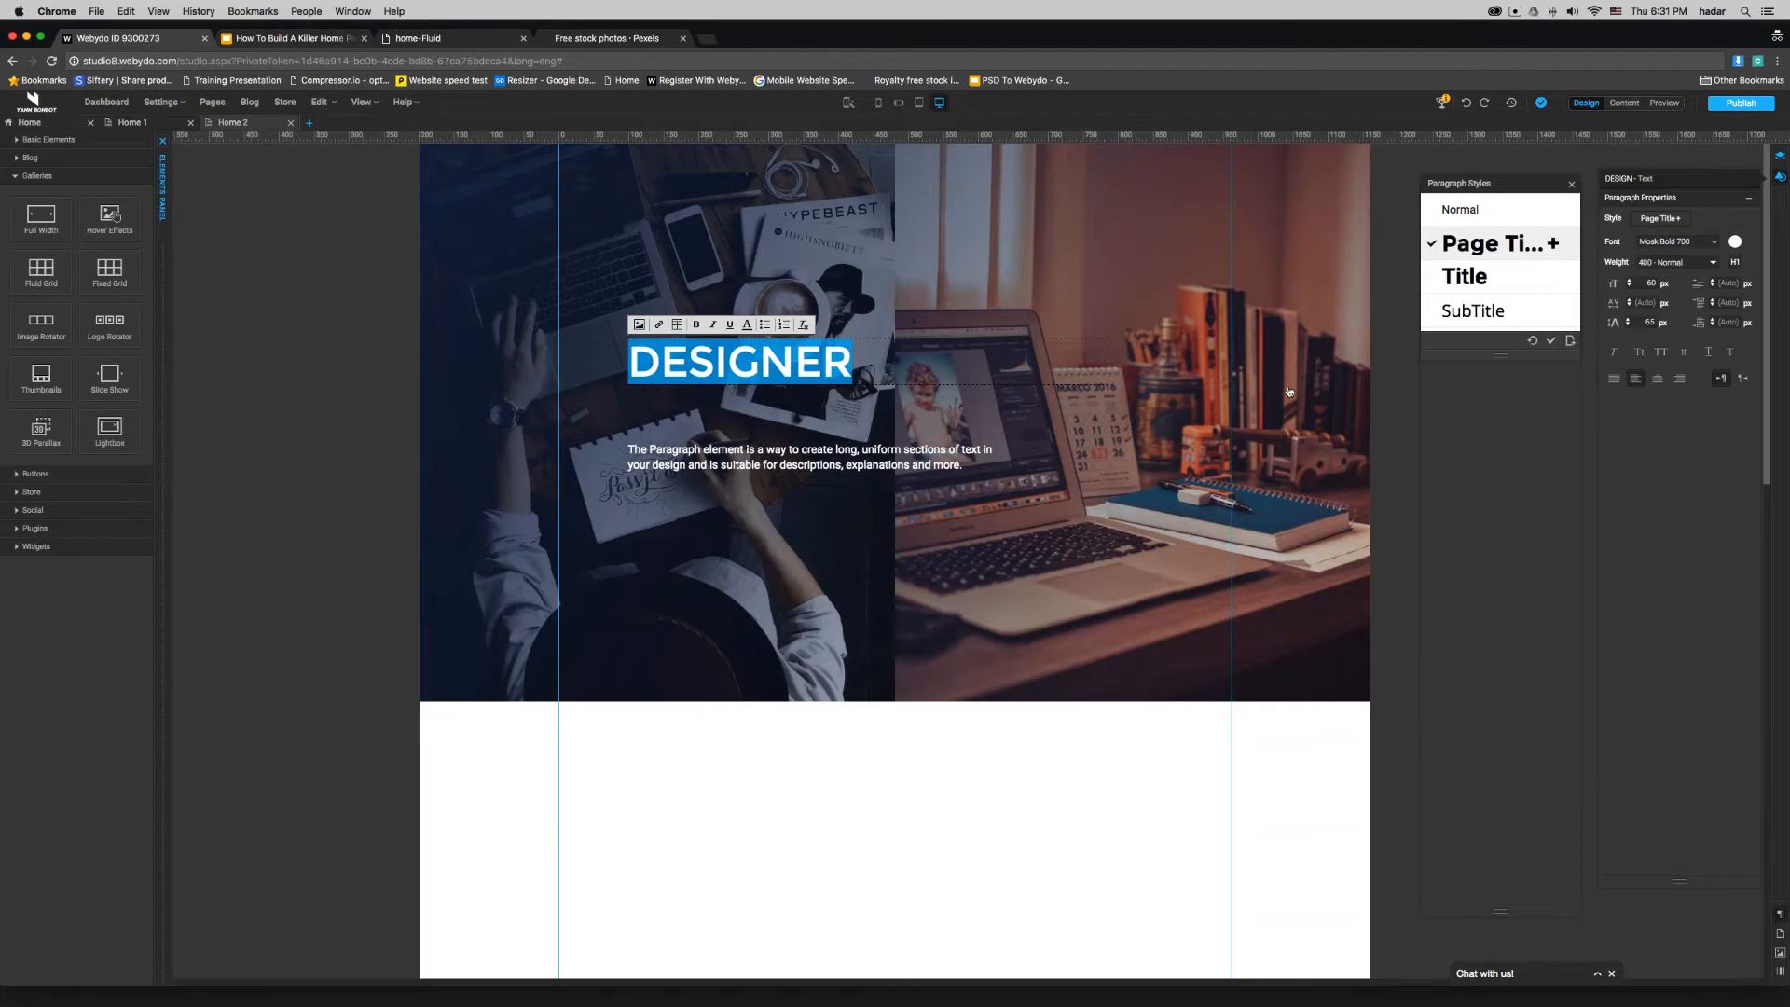
left_click(1656, 378)
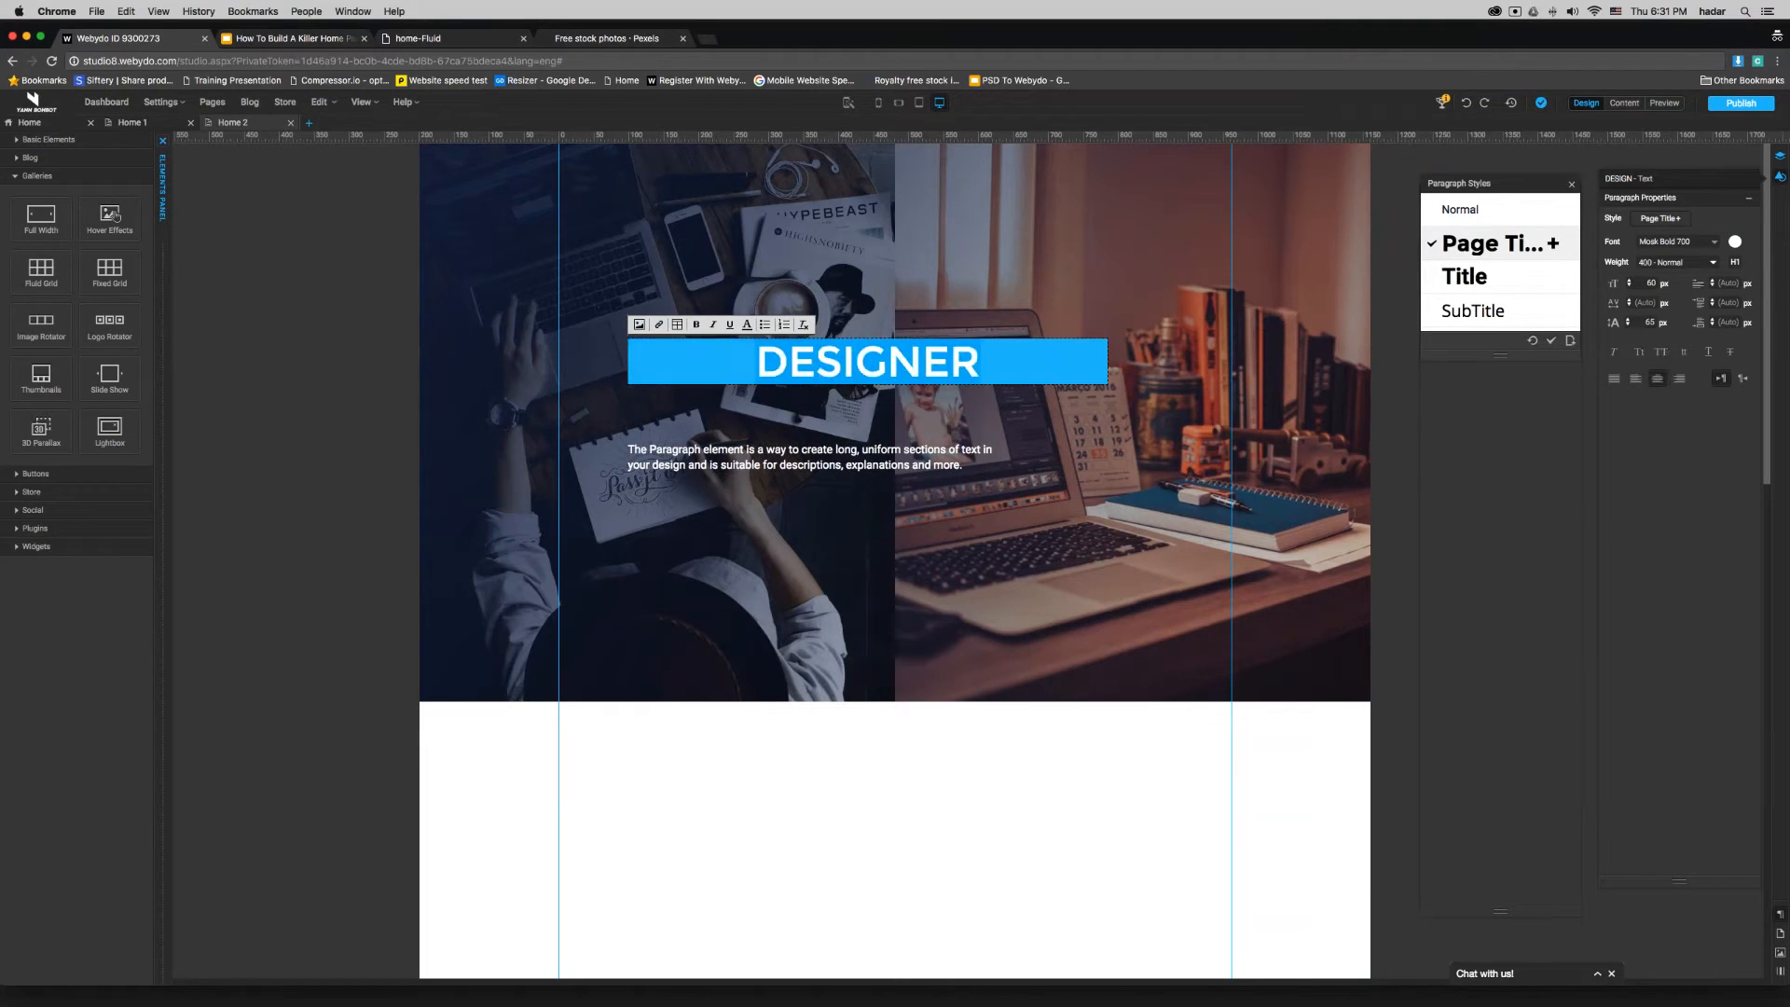
left_click(963, 744)
- Duplicate the DESIGNER heading, place the copy over the laptop image and change its text to CMS
left_click(860, 363)
right_click(859, 364)
left_click(897, 429)
left_click_drag(1123, 385, 1075, 268)
double_click(1075, 267)
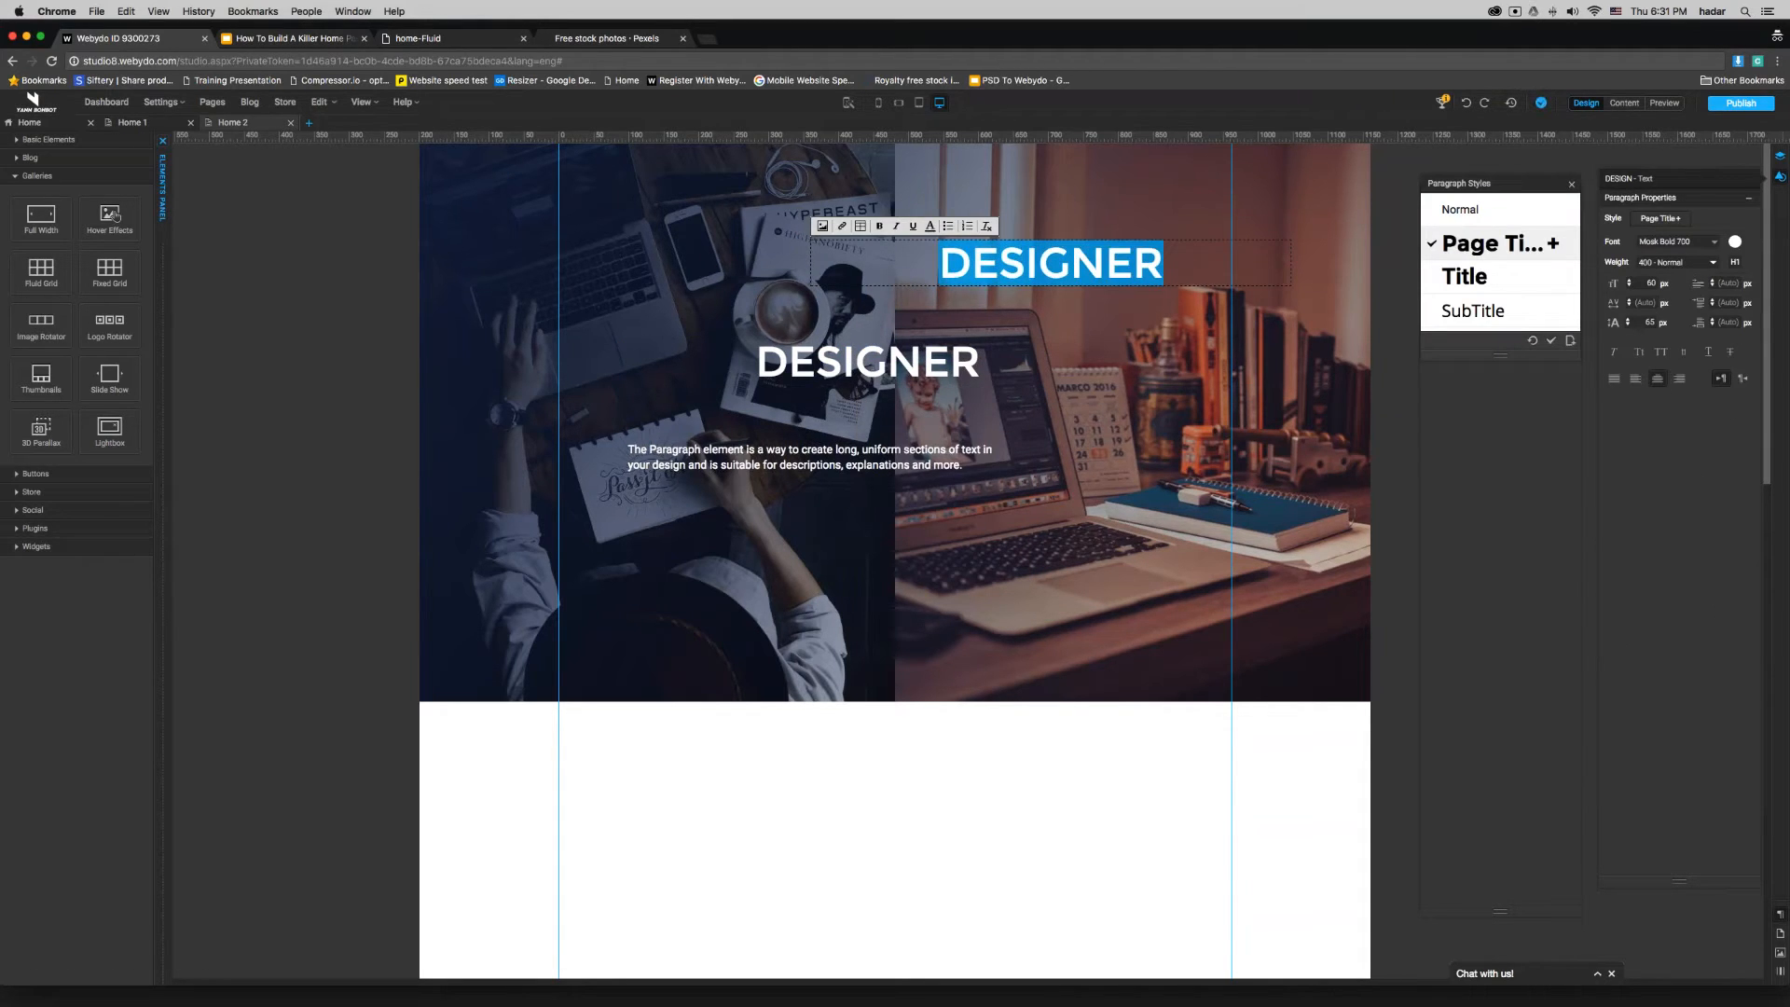
type("CMS")
left_click(997, 773)
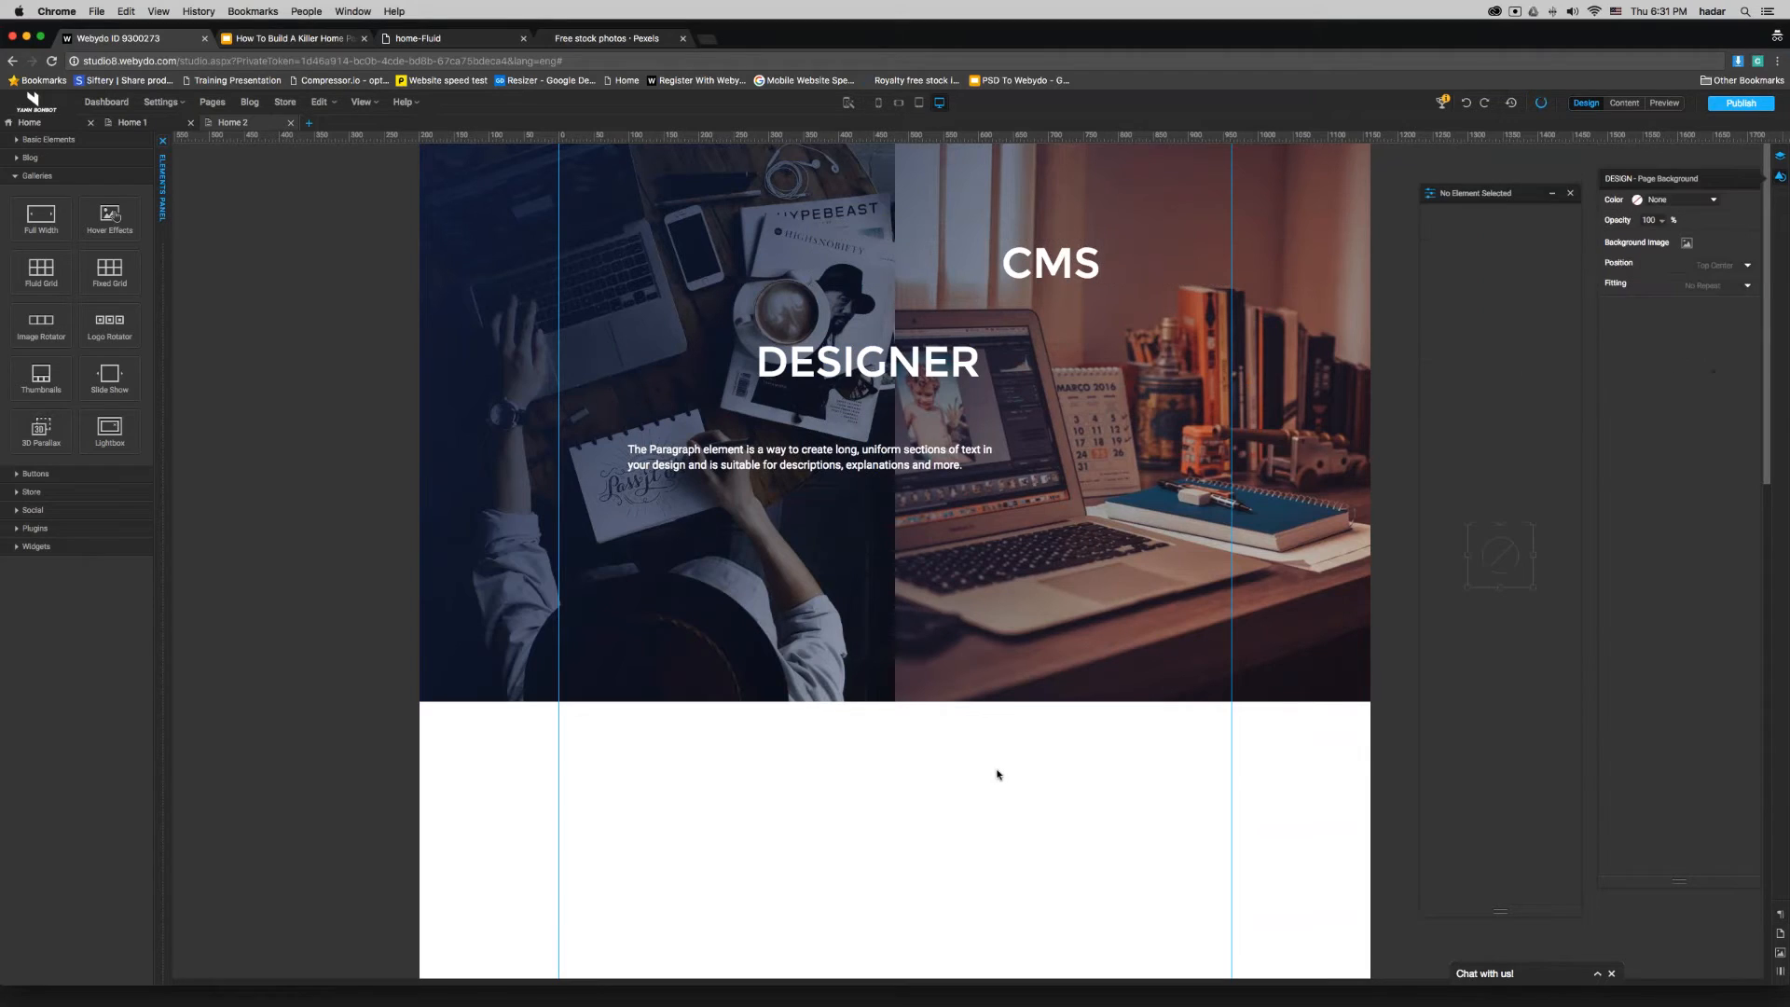
- Narrow the DESIGNER heading to about 423 px and the CMS heading to about 213 px, and align each over its own image
left_click(1103, 273)
left_click_drag(1290, 262, 926, 361)
left_click(1045, 373)
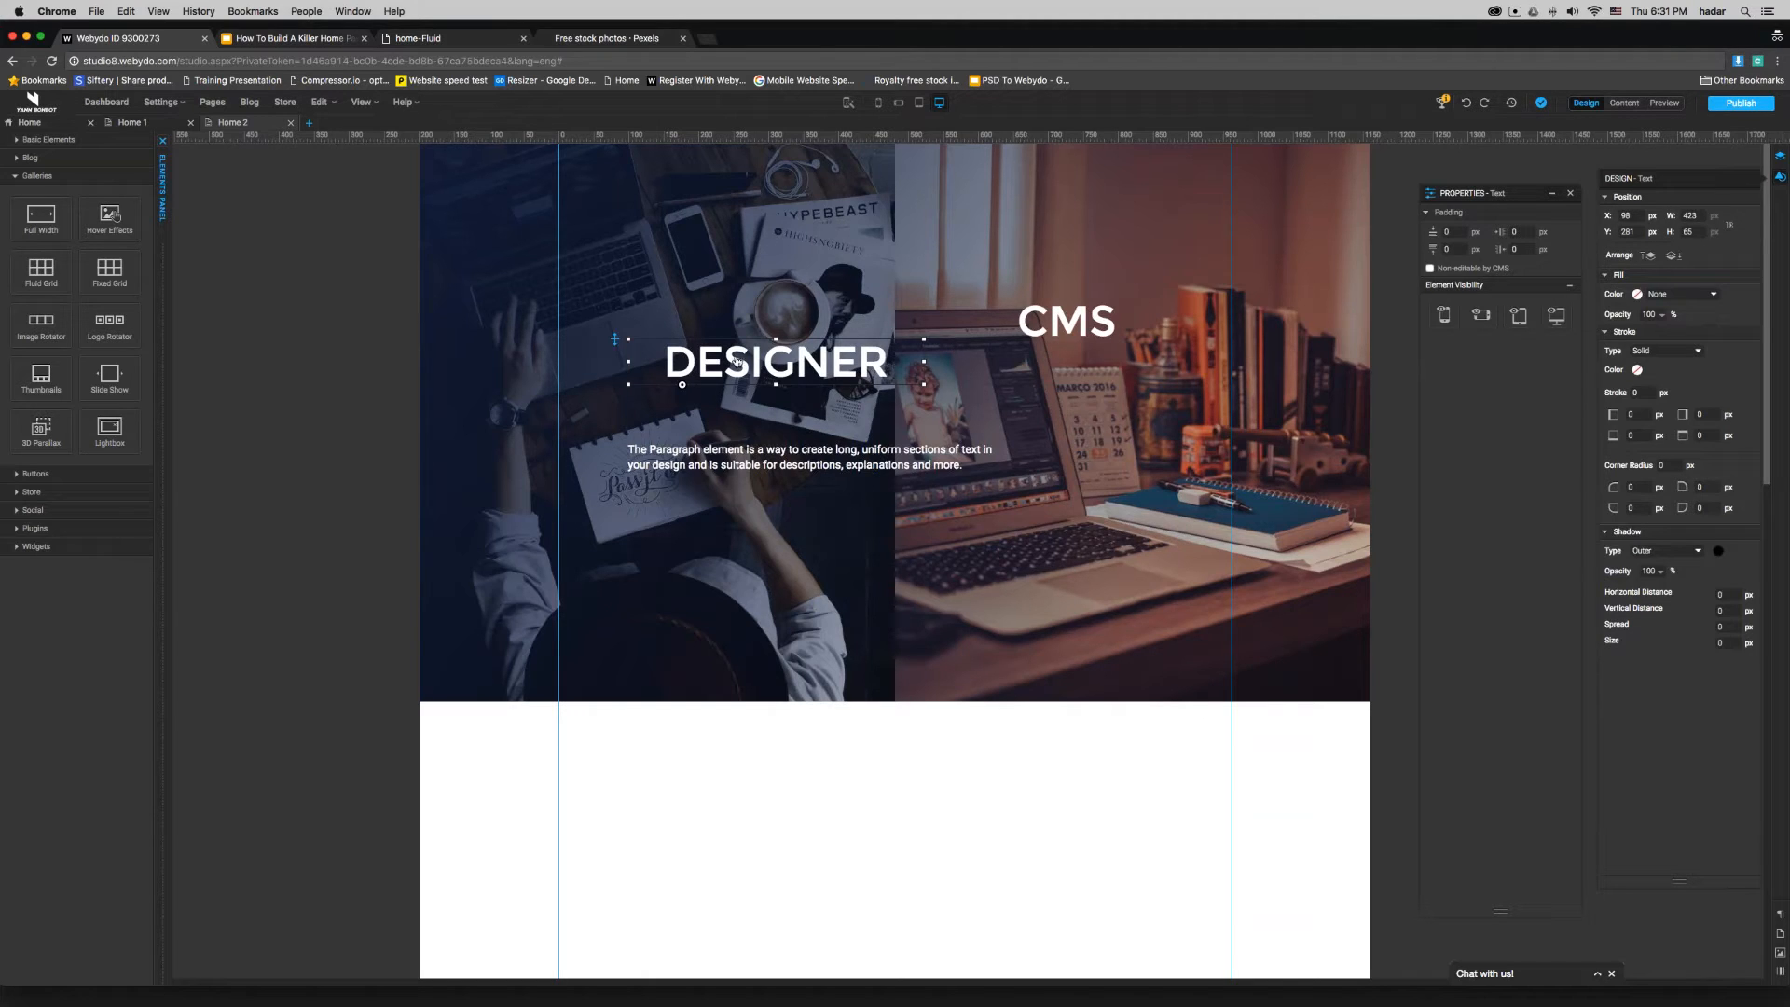
left_click_drag(741, 370, 674, 341)
mouse_move(1096, 319)
left_mouse_down()
mouse_move(1110, 346)
mouse_move(1113, 331)
left_mouse_up()
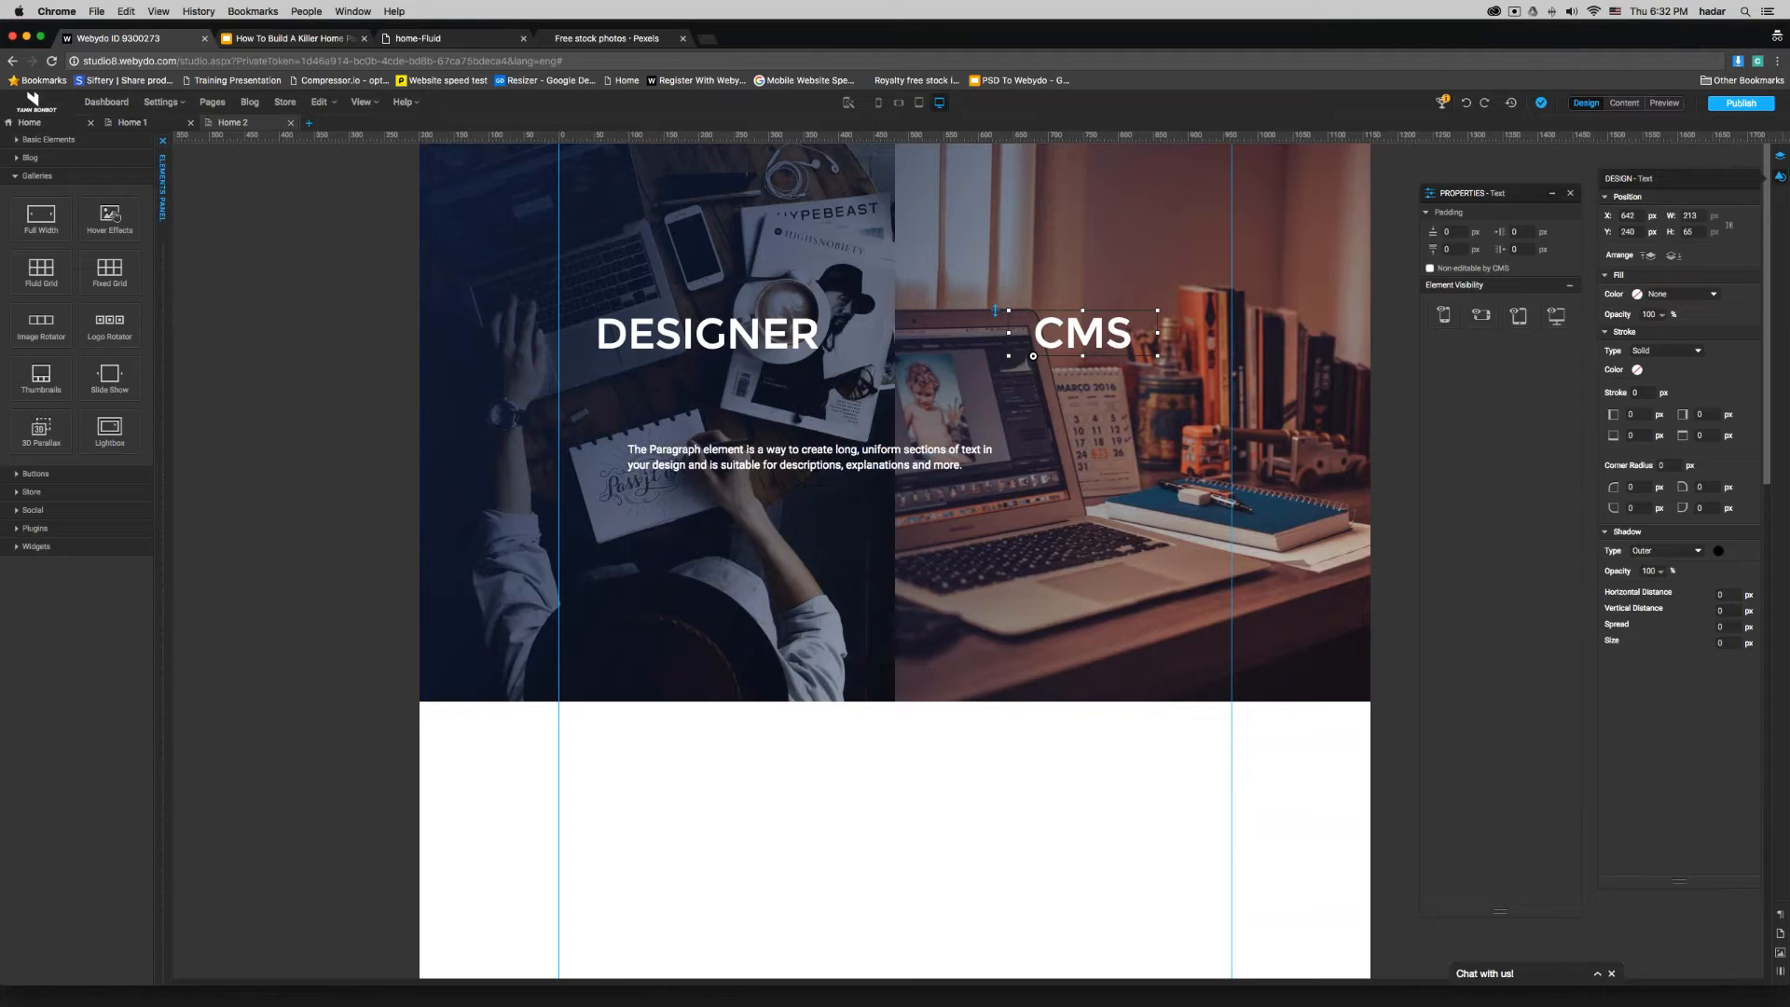
- Narrow the white paragraph to about 222 px wide and center all of its text
double_click(941, 455)
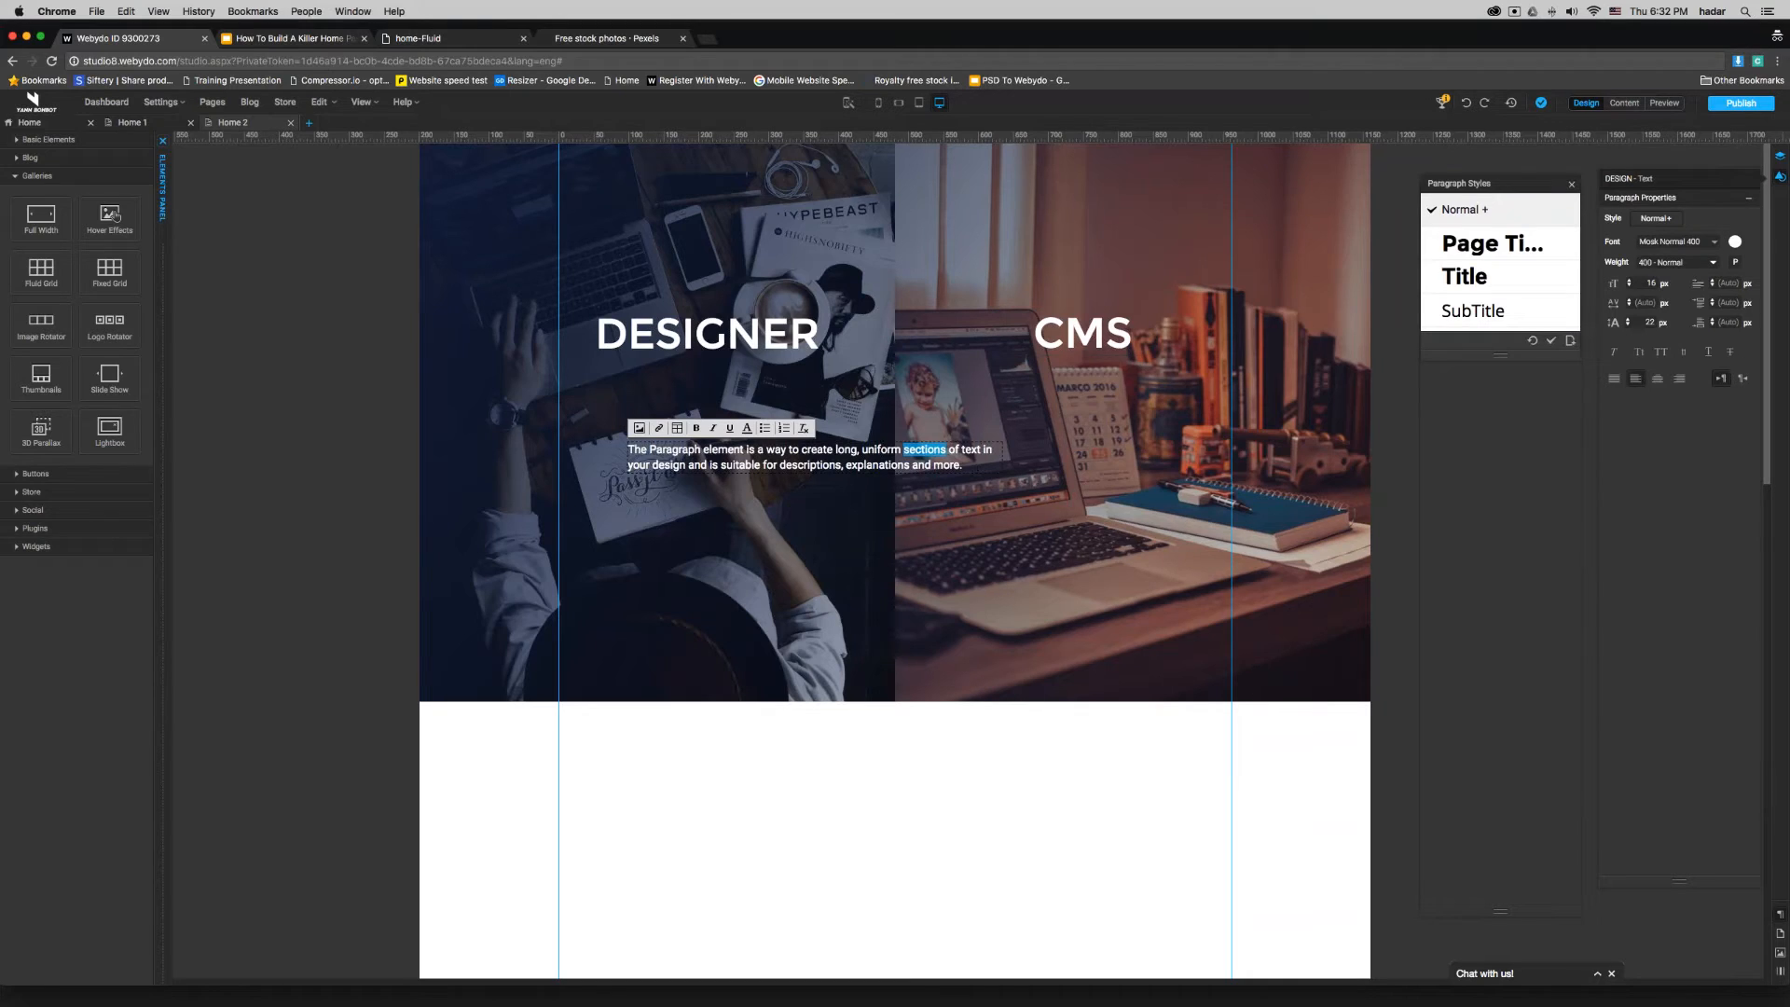
left_click(932, 456)
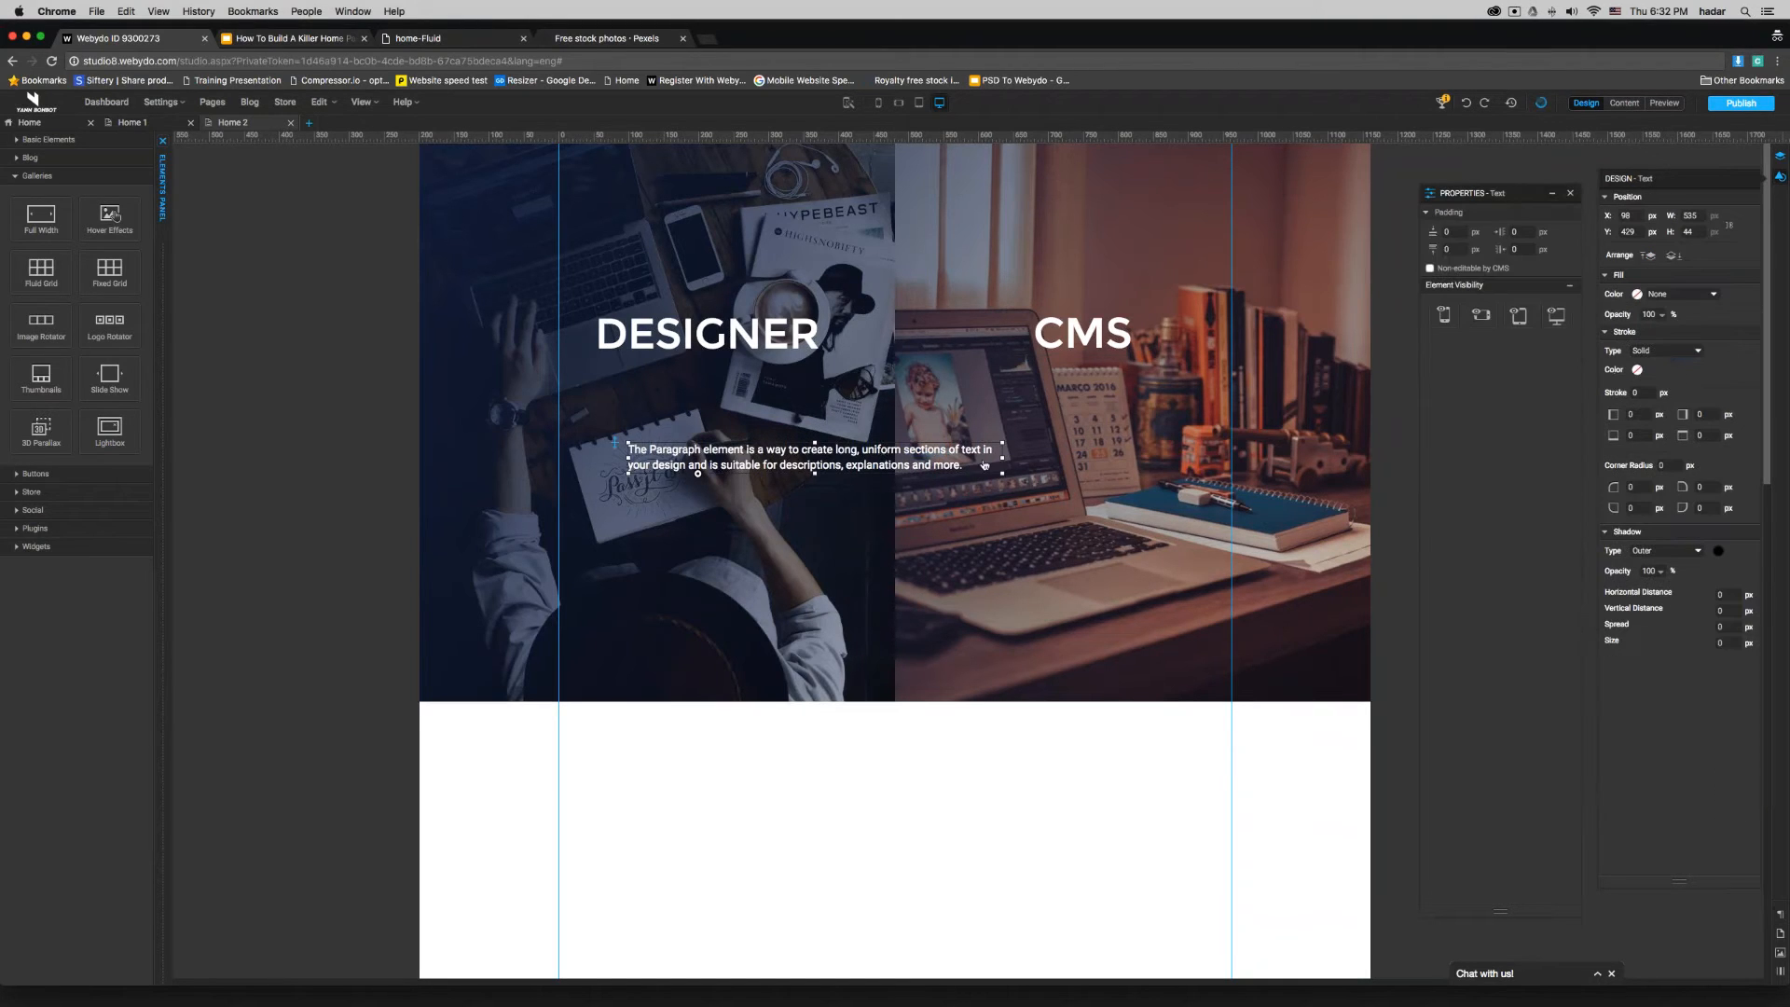
left_click_drag(1001, 463, 784, 464)
double_click(747, 470)
key("super+a")
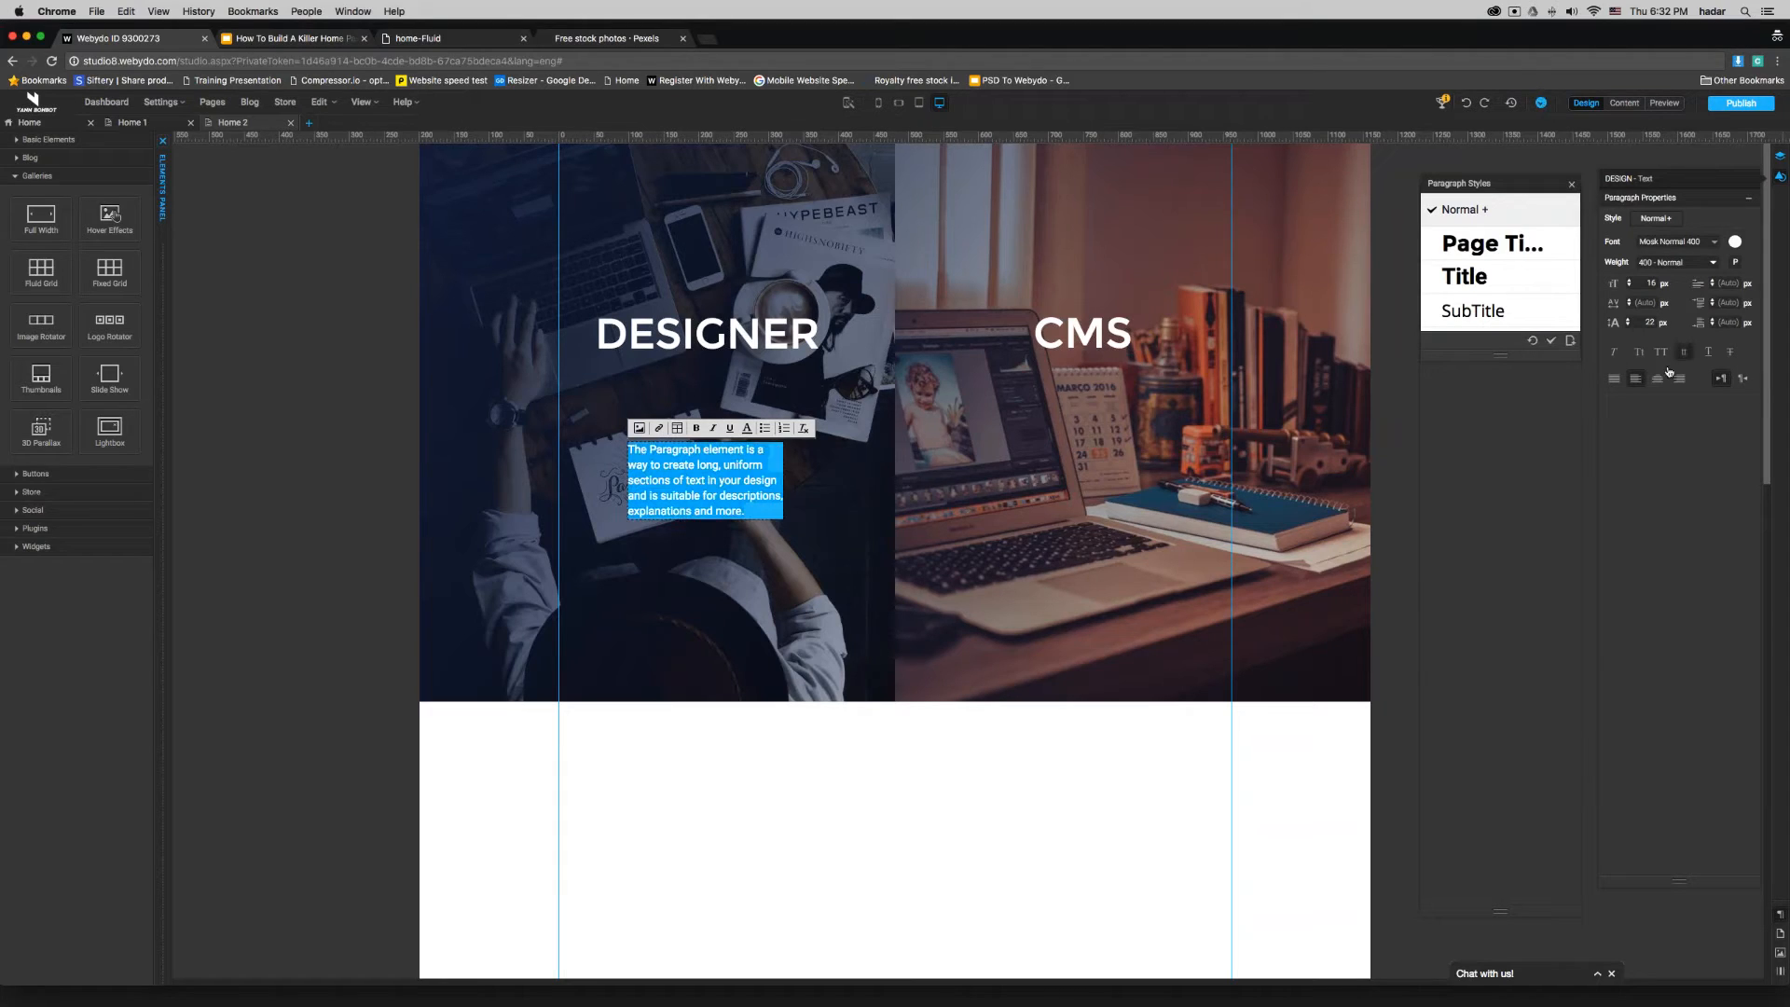
left_click(1662, 376)
left_click(1047, 731)
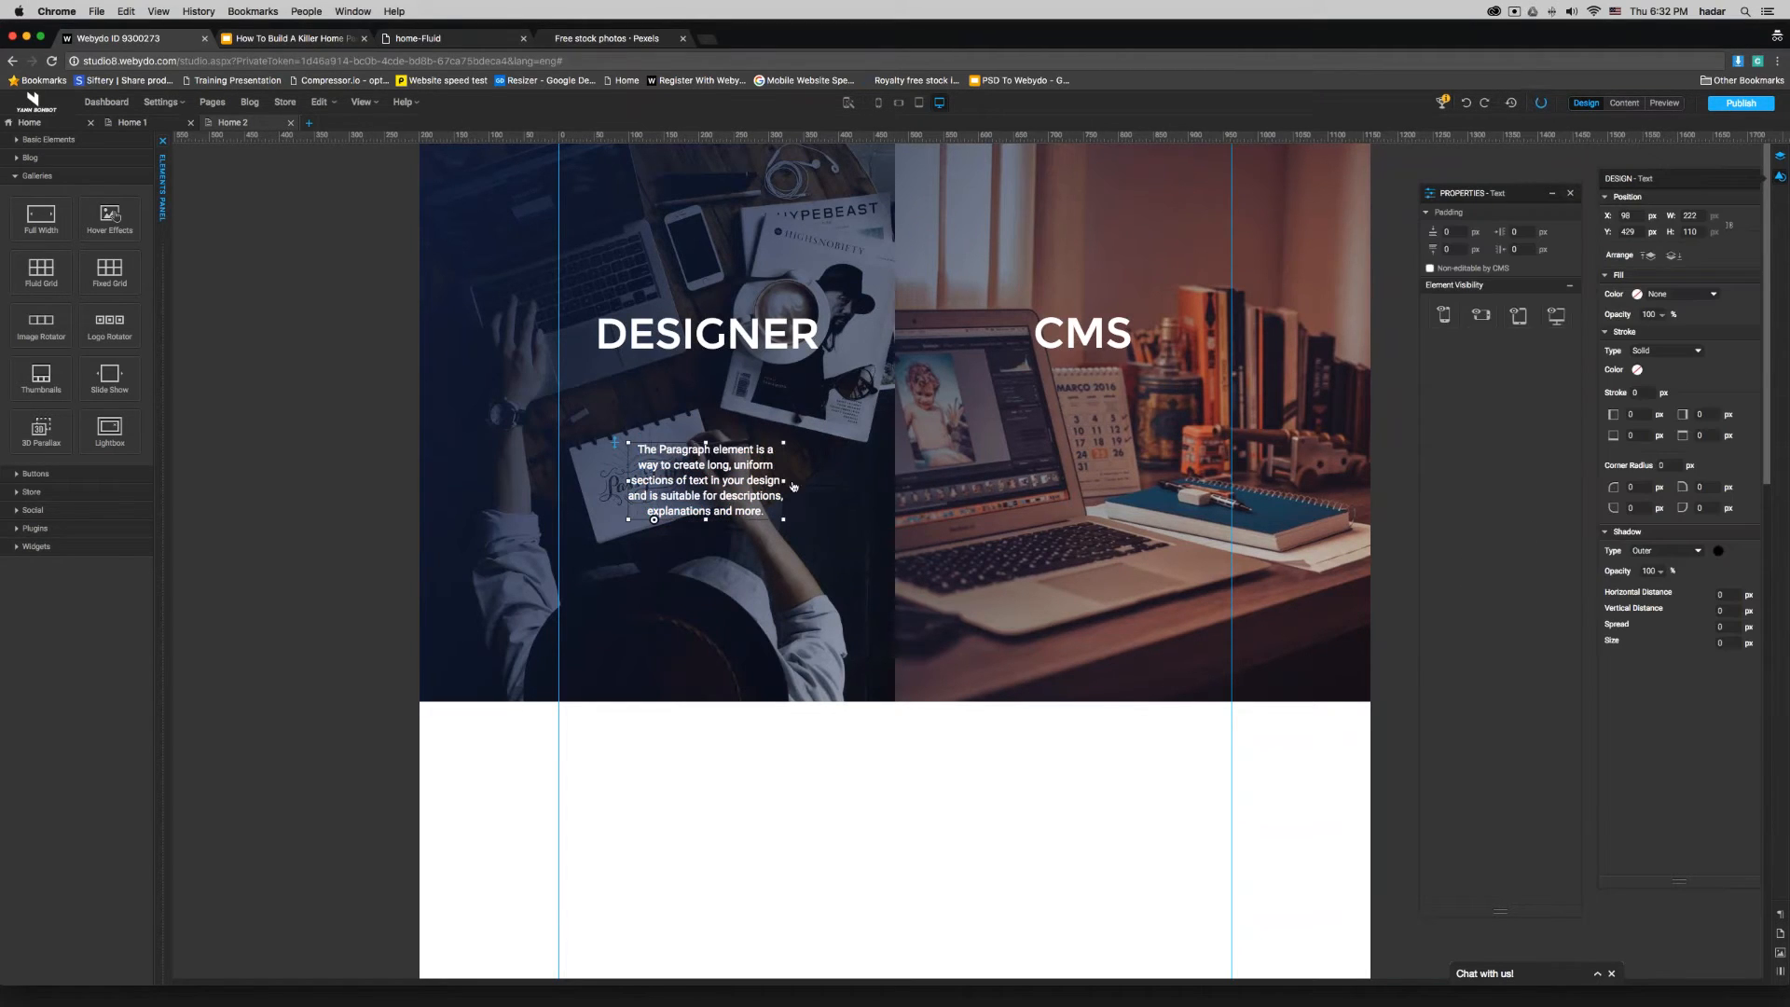
- Place a centered paragraph about 360 px wide under each heading, and move the CMS heading with its paragraph higher on the laptop image
left_click_drag(783, 480, 1114, 399)
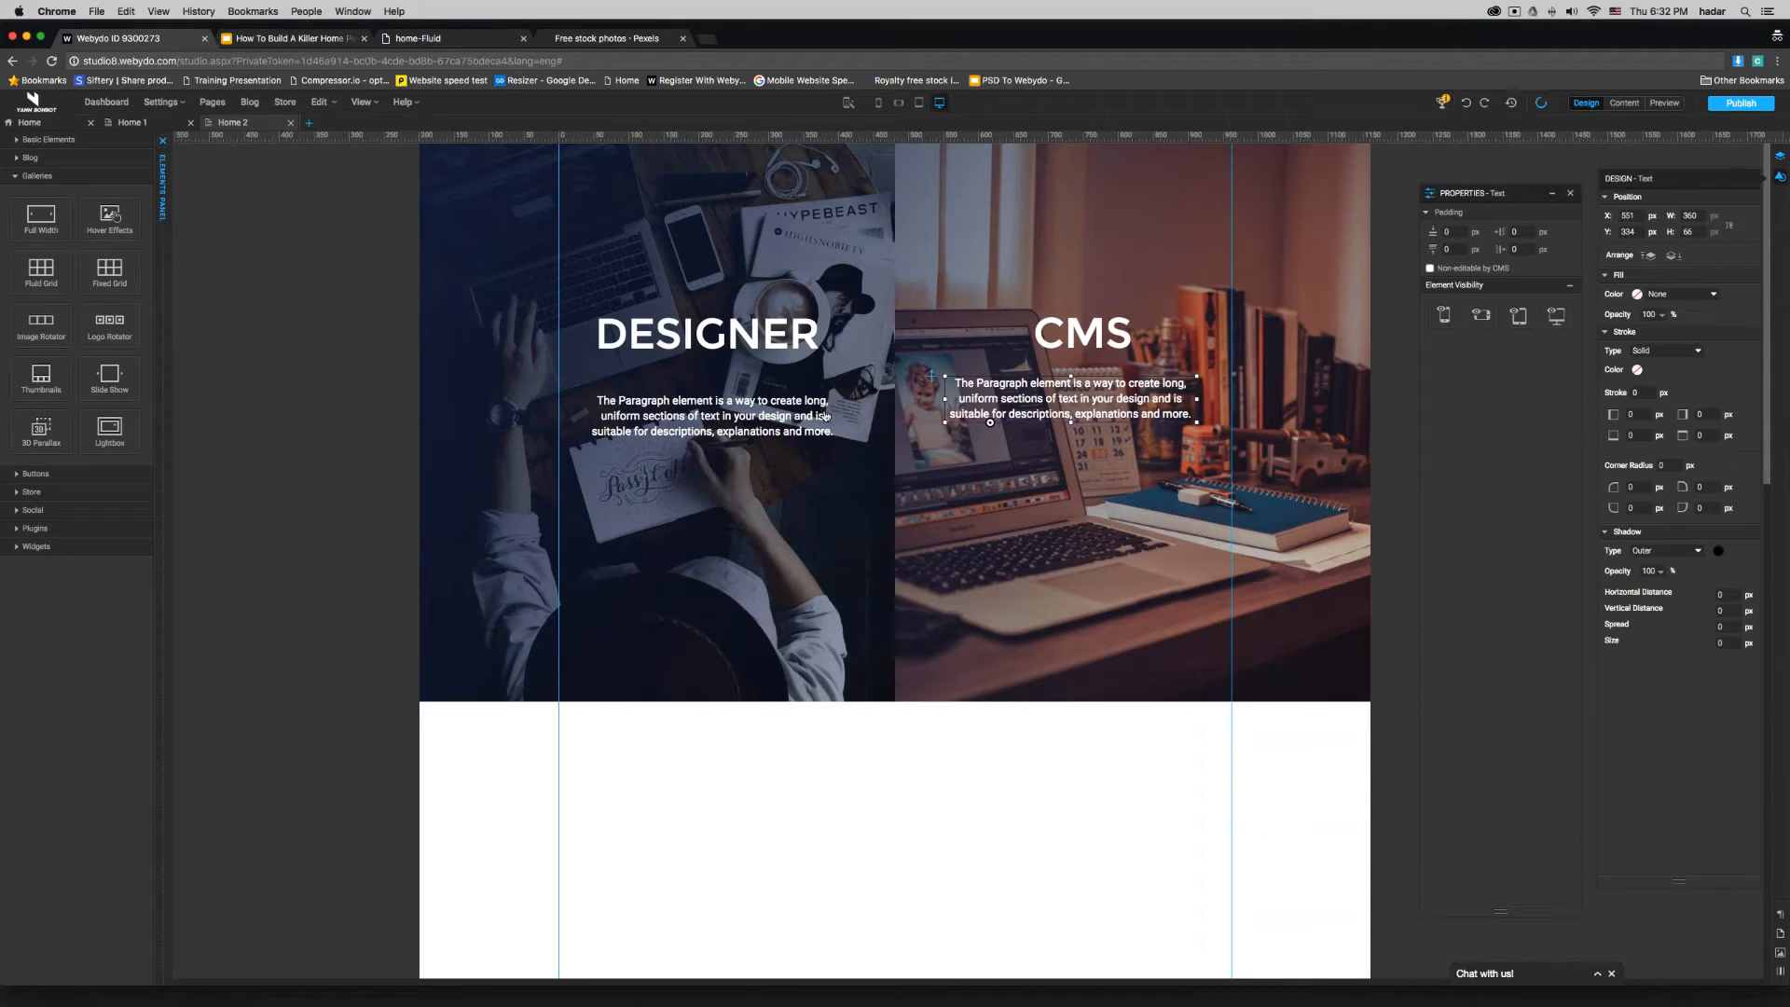
left_click(783, 346)
left_click(1051, 343)
left_click(1063, 396, "shift")
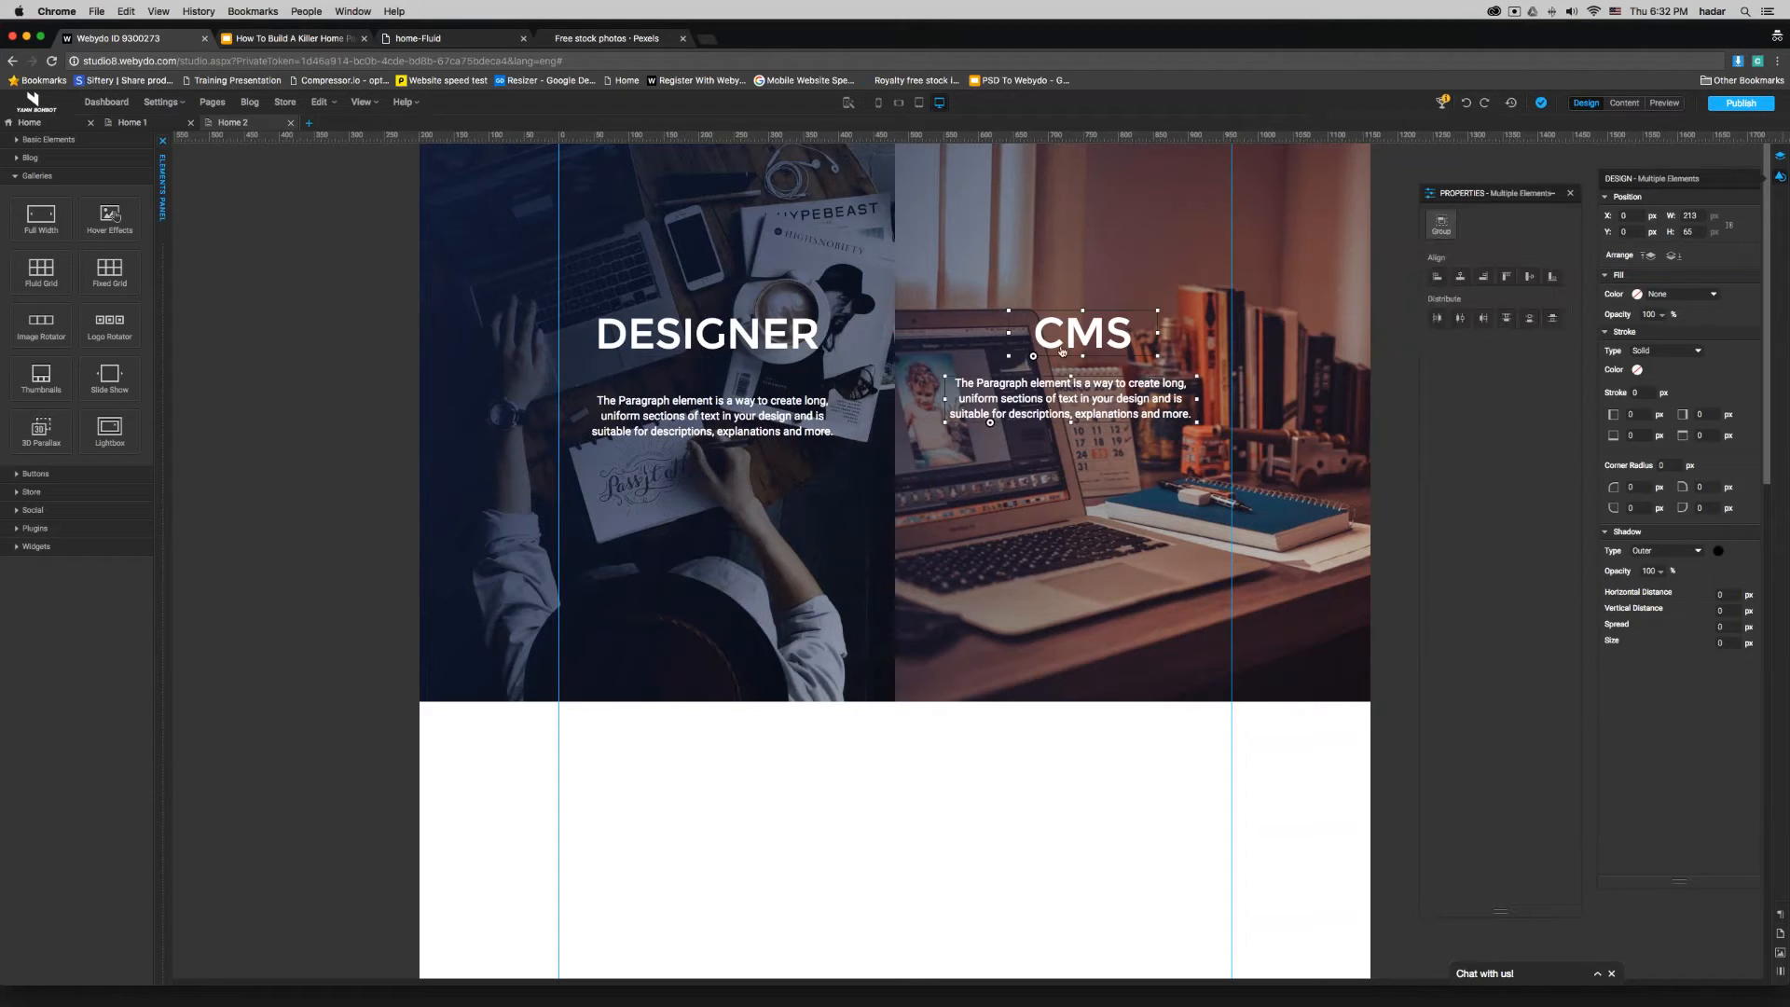
left_click_drag(1072, 336, 1169, 229)
- Select the DESIGNER heading and its paragraph together and stack them in one column with the Automatic Layout Tool
left_click(793, 343)
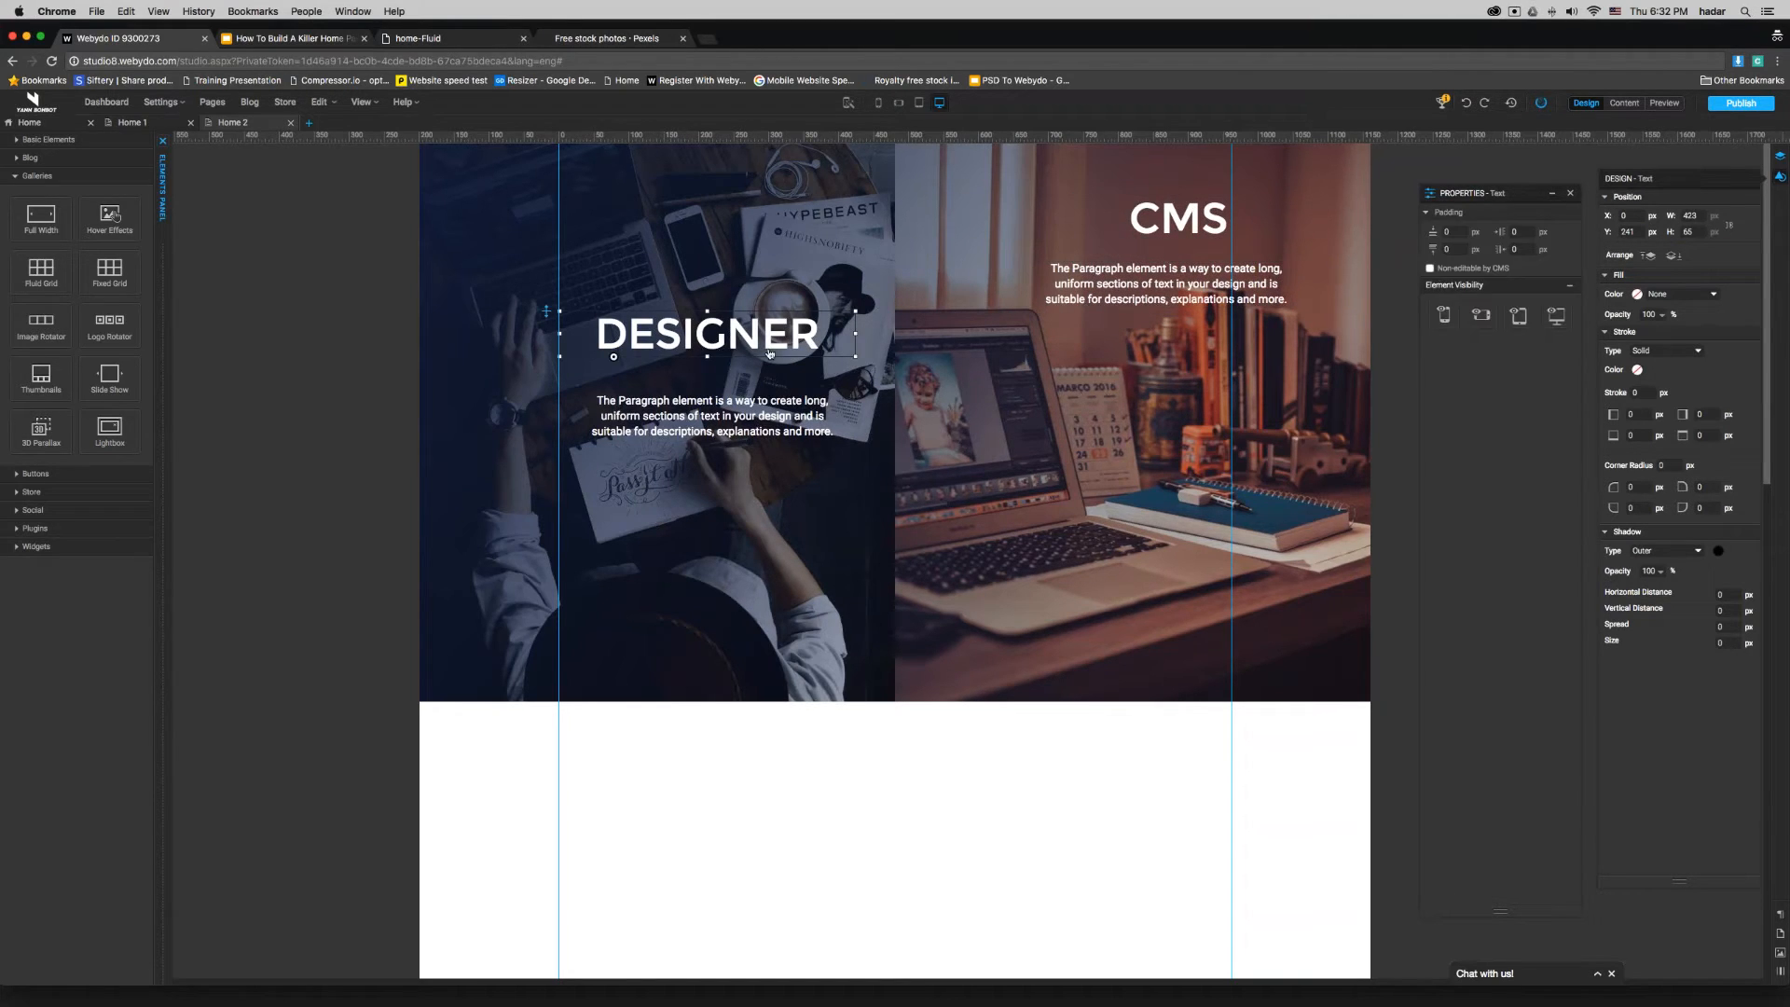
left_click(752, 417, "shift")
left_click_drag(708, 373, 863, 377)
left_click(848, 102)
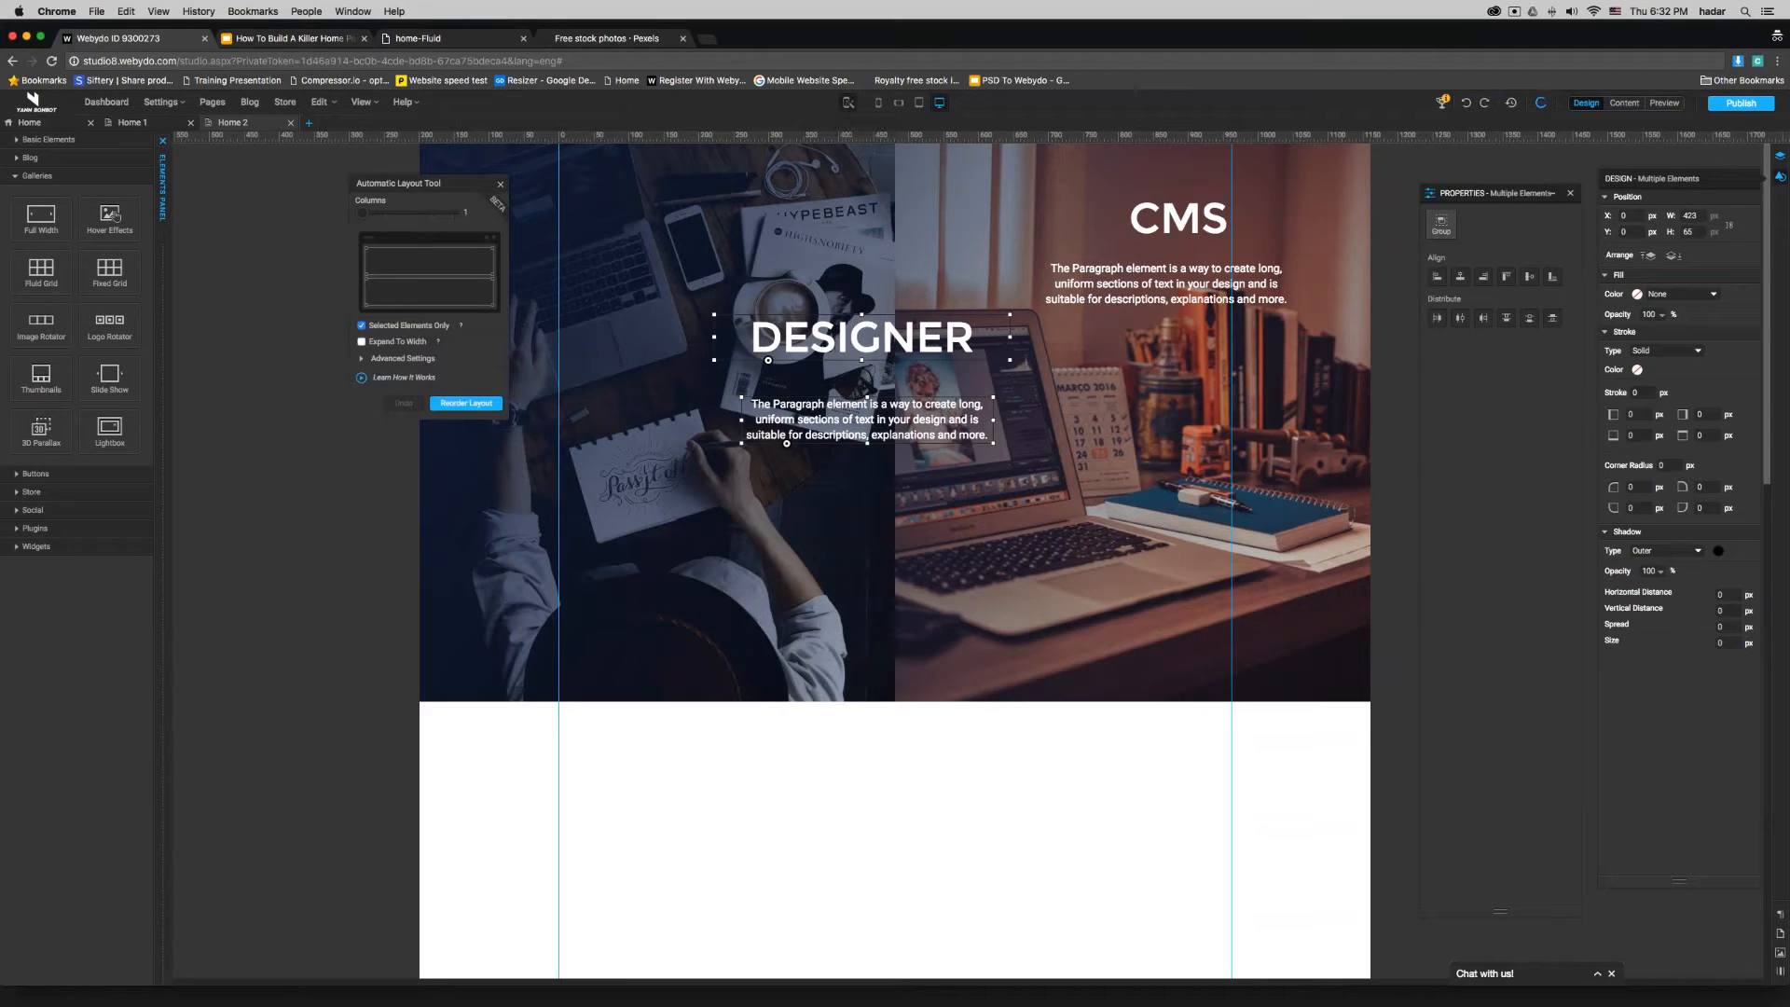
left_click(466, 403)
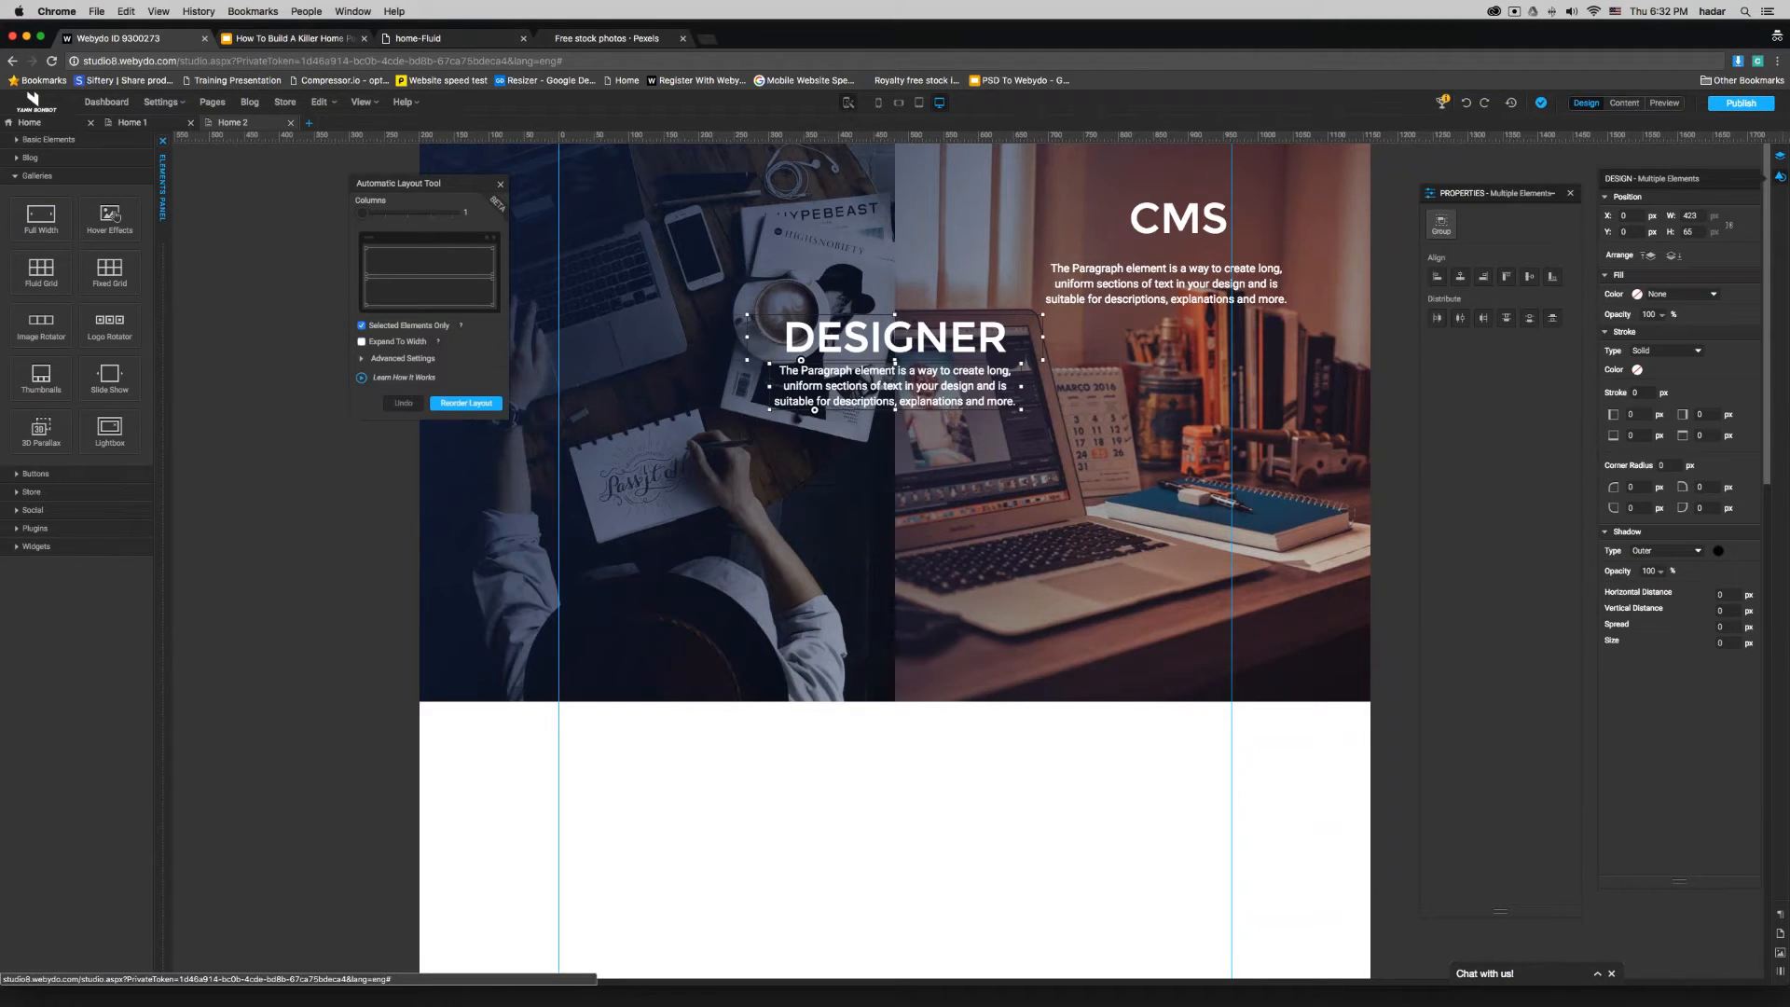
- Group the DESIGNER heading with its paragraph and move the group to the upper part of the desk image
left_click_drag(840, 352, 639, 354)
right_click(737, 357)
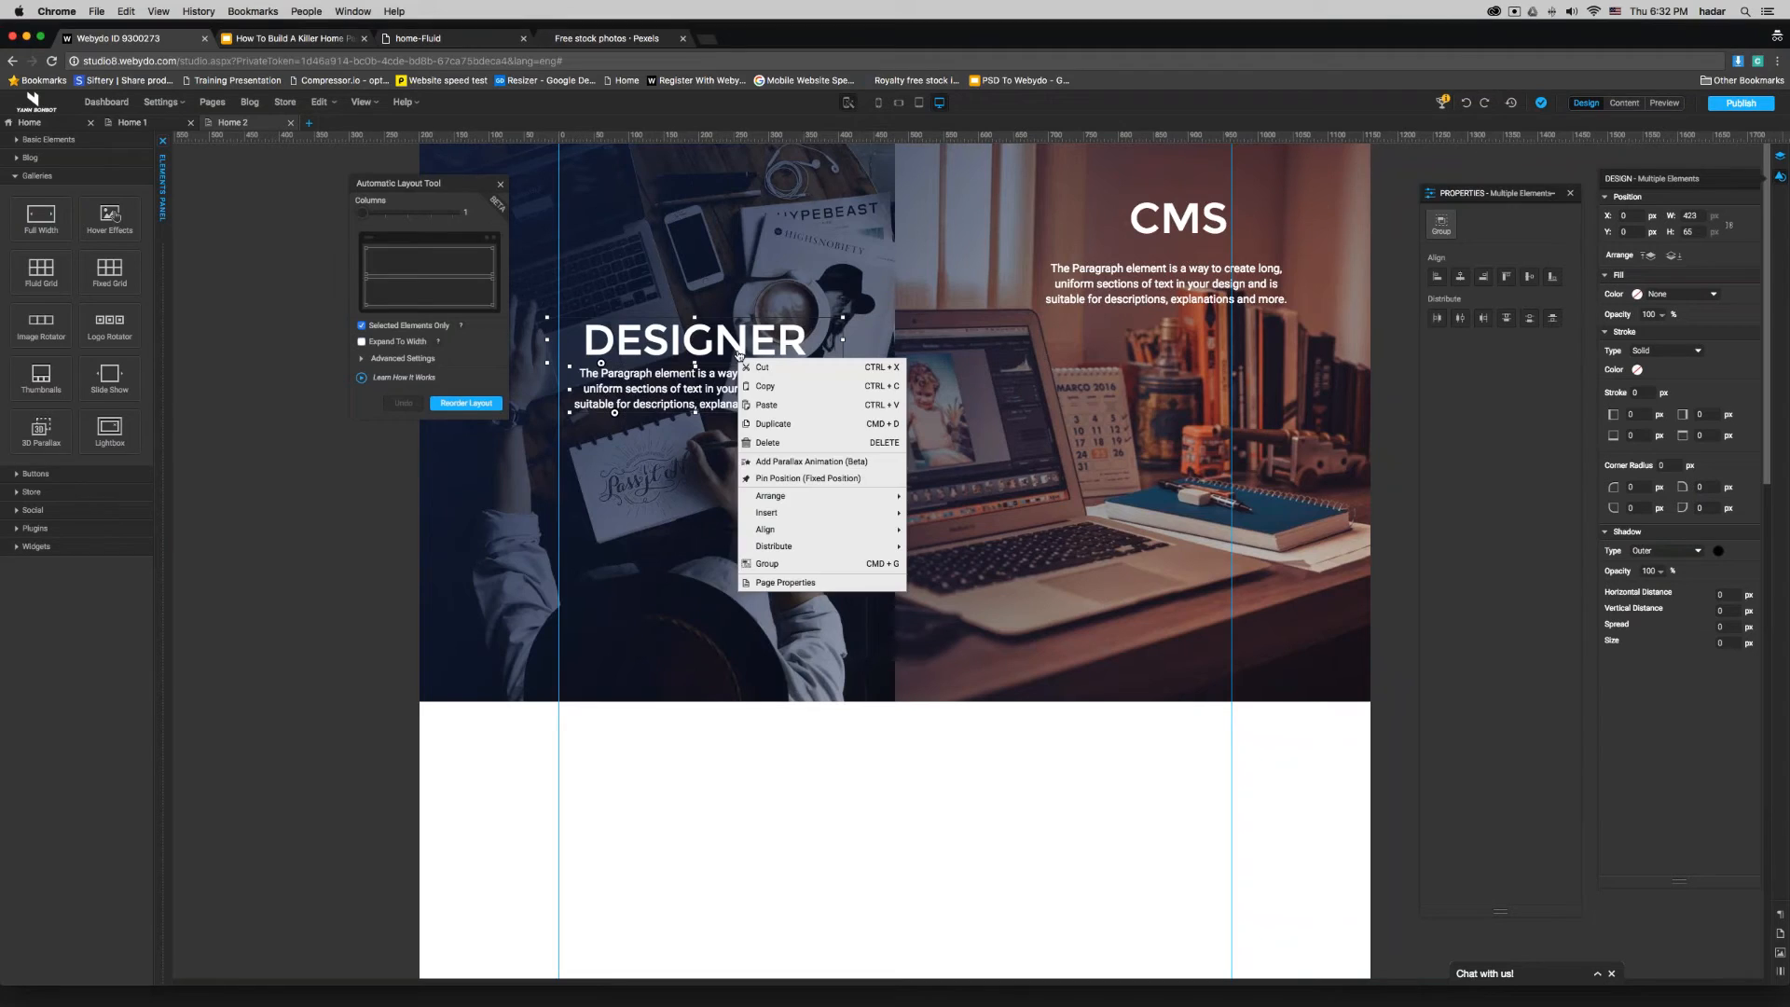
left_click(762, 564)
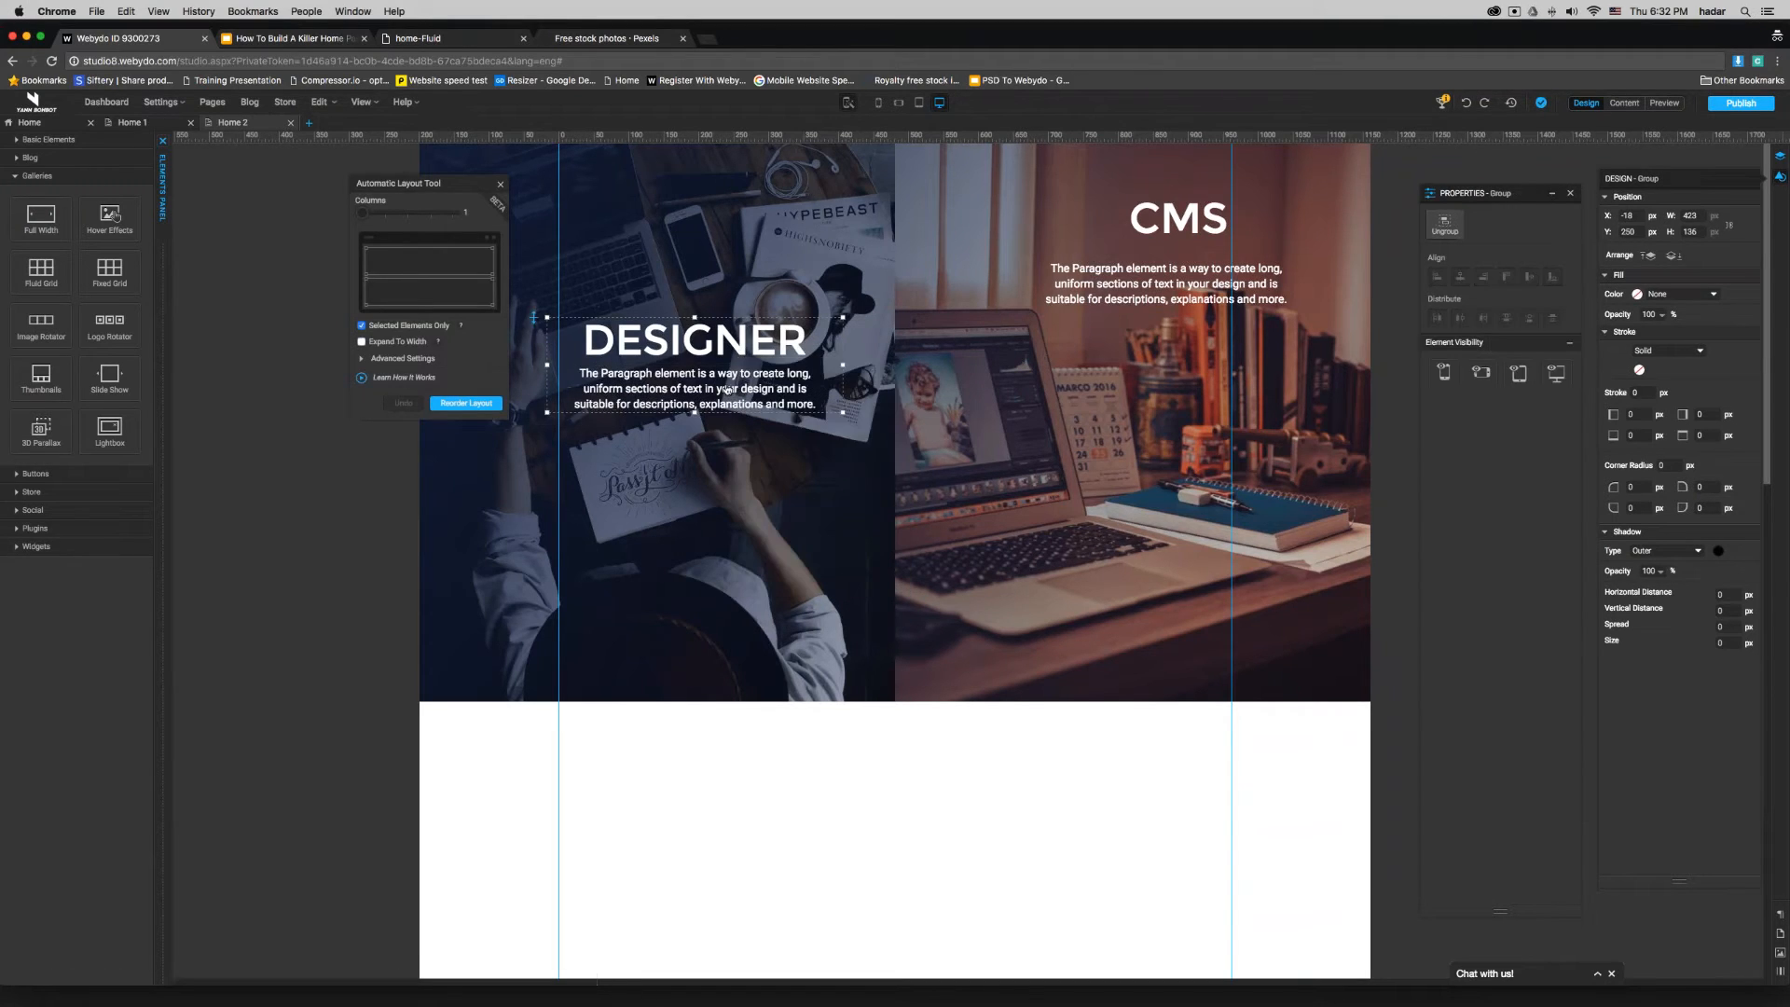
left_click_drag(727, 389, 658, 239)
- Stack the CMS heading and its paragraph in one column with the Automatic Layout Tool and group them
left_click(1212, 220)
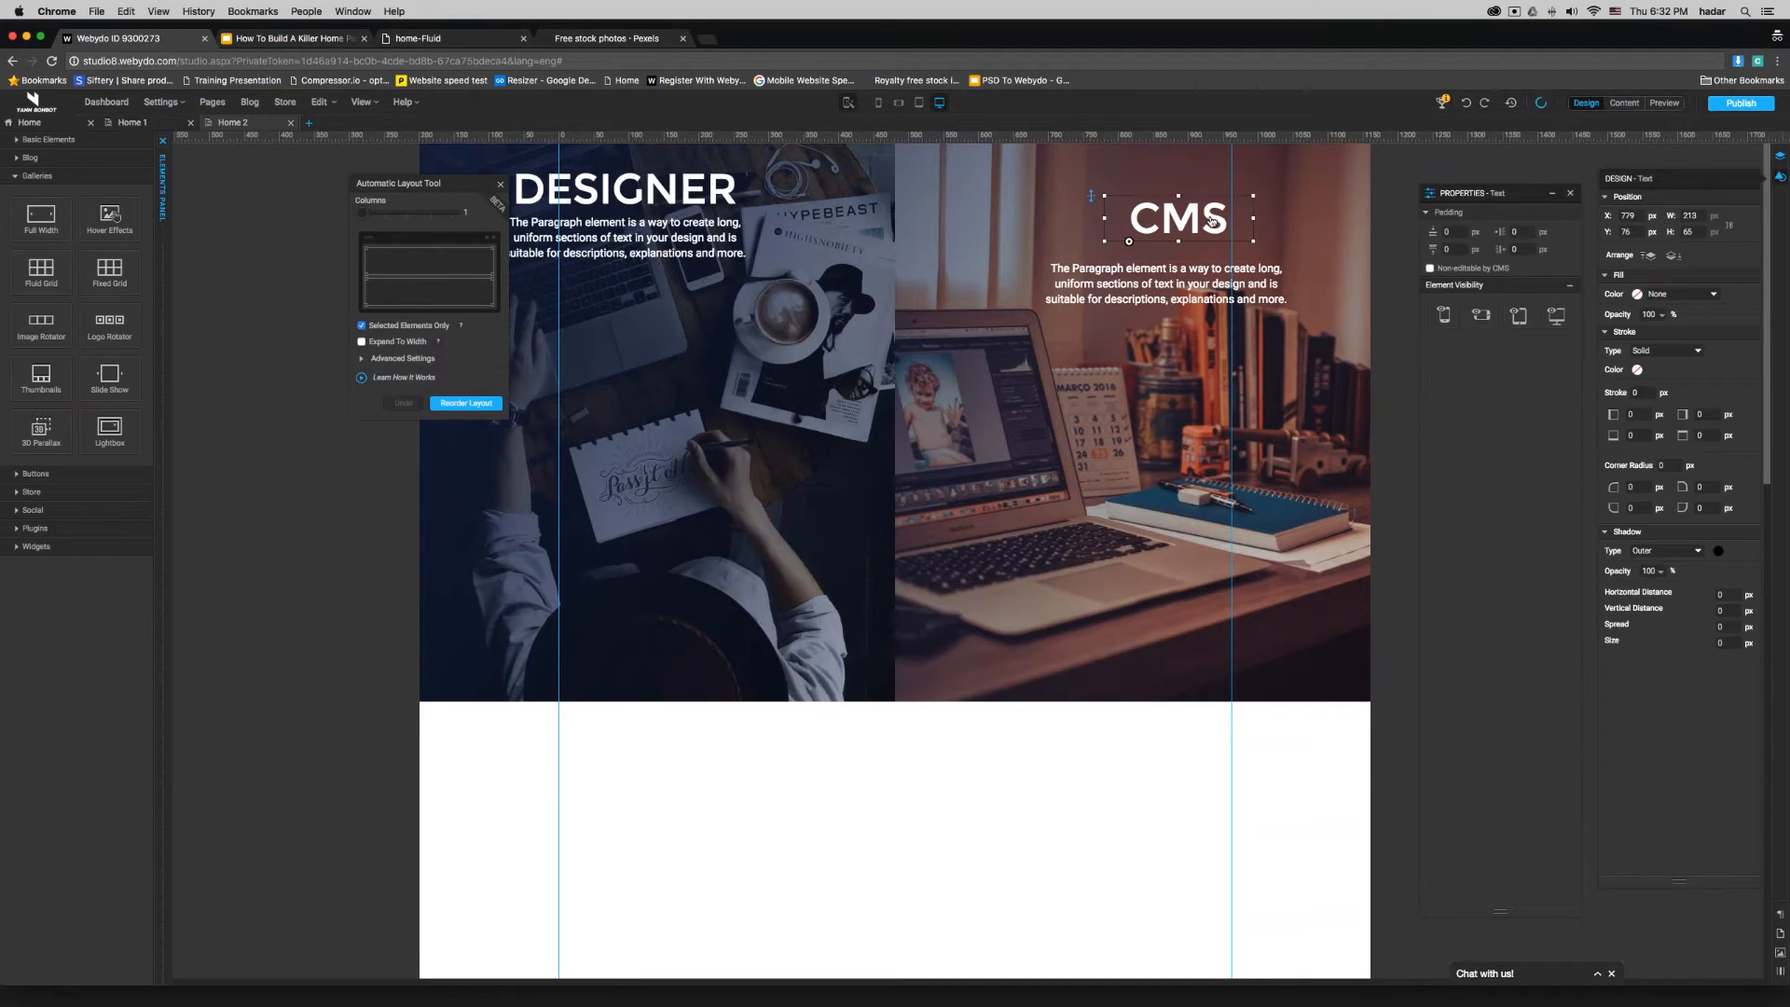
left_click(1211, 281, "shift")
left_click_drag(1210, 281, 1043, 425)
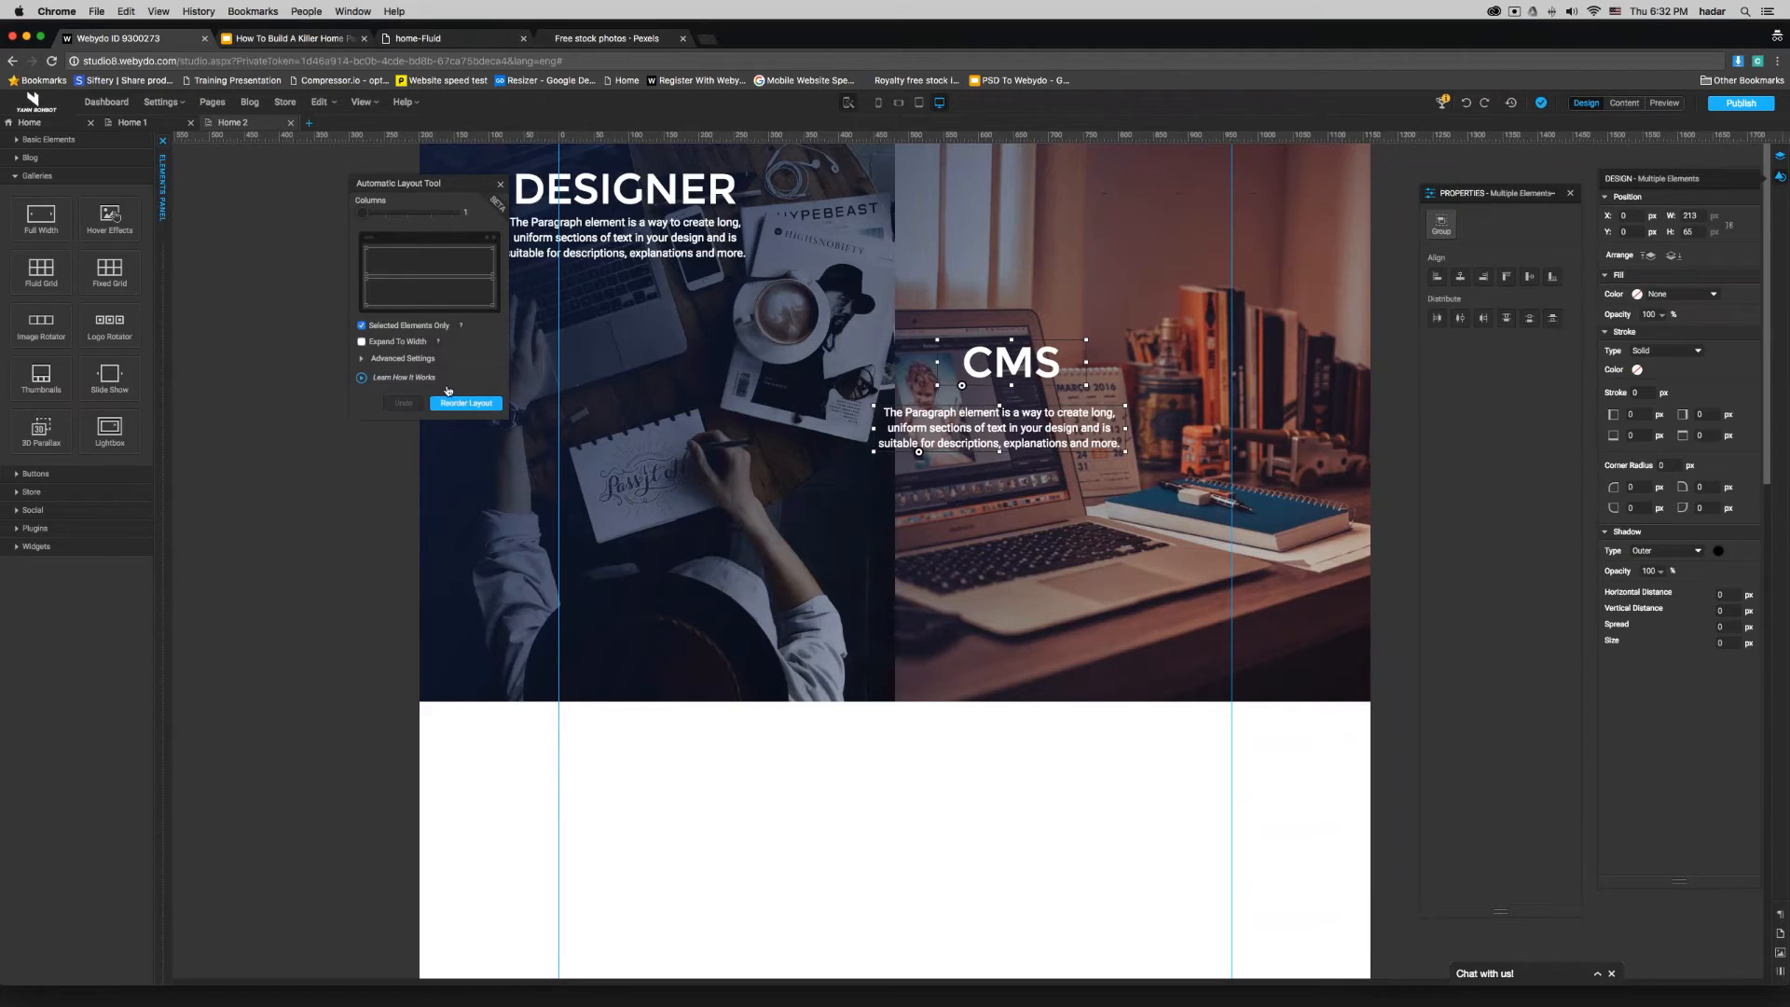
left_click(457, 402)
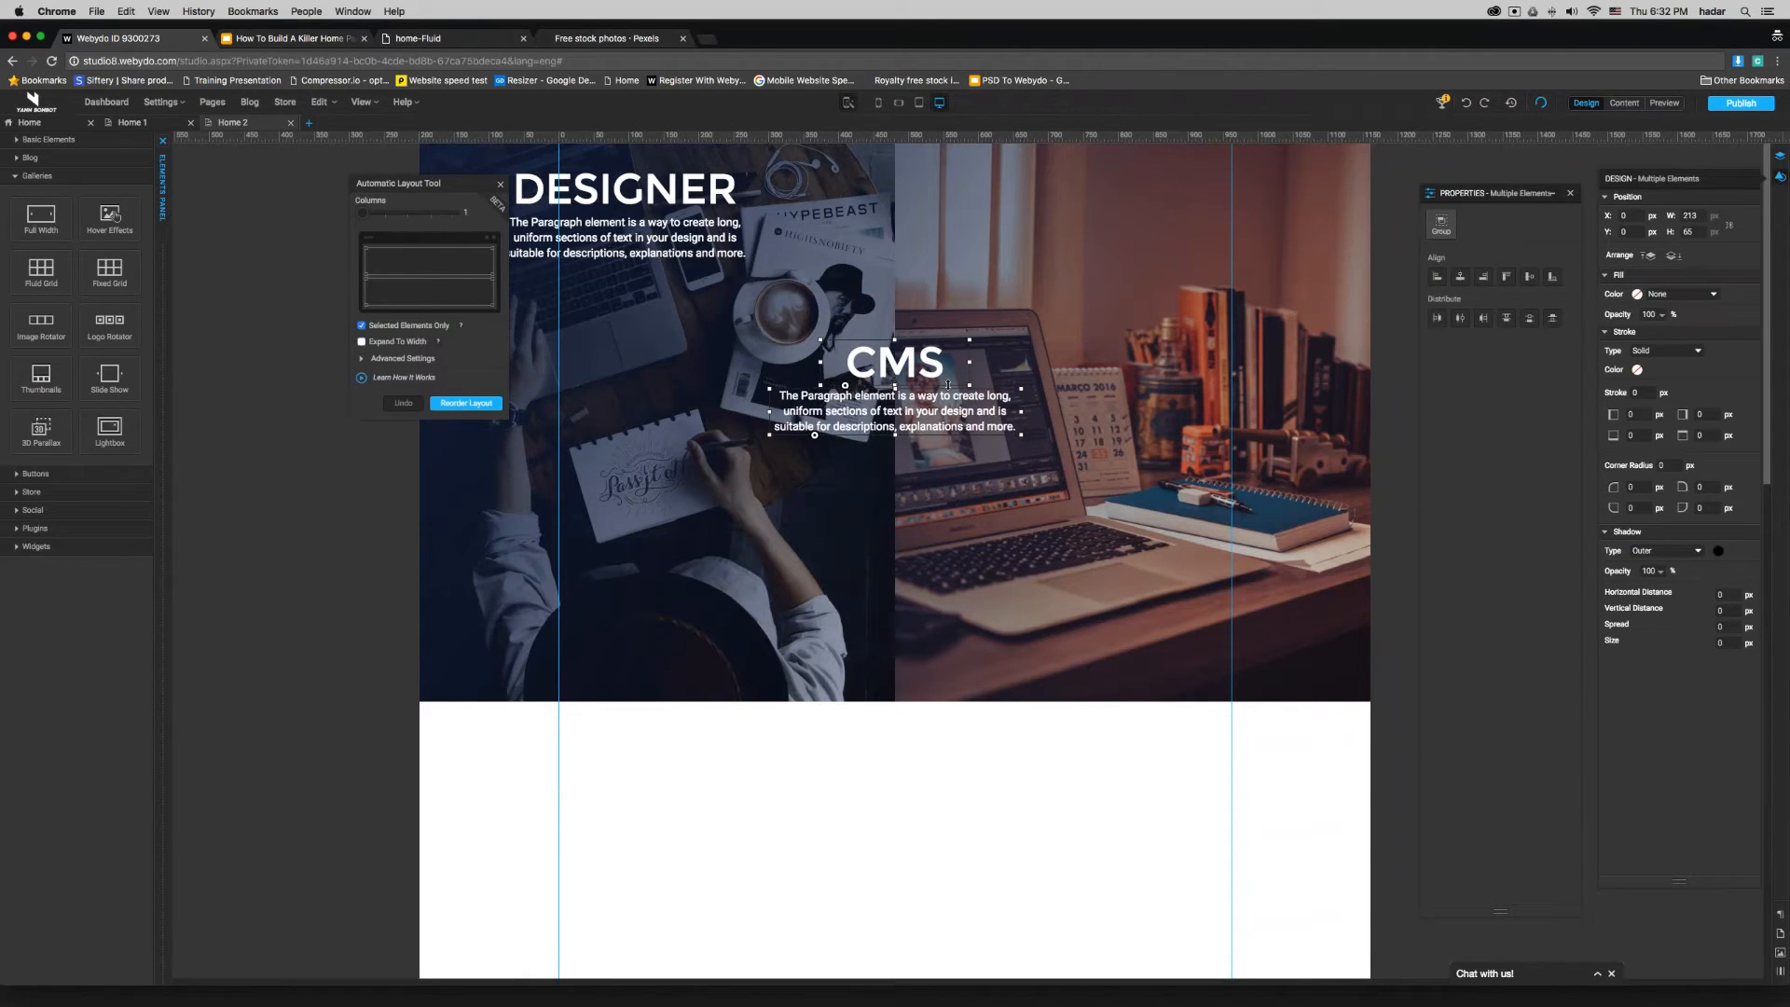
right_click(948, 384)
left_click(962, 583)
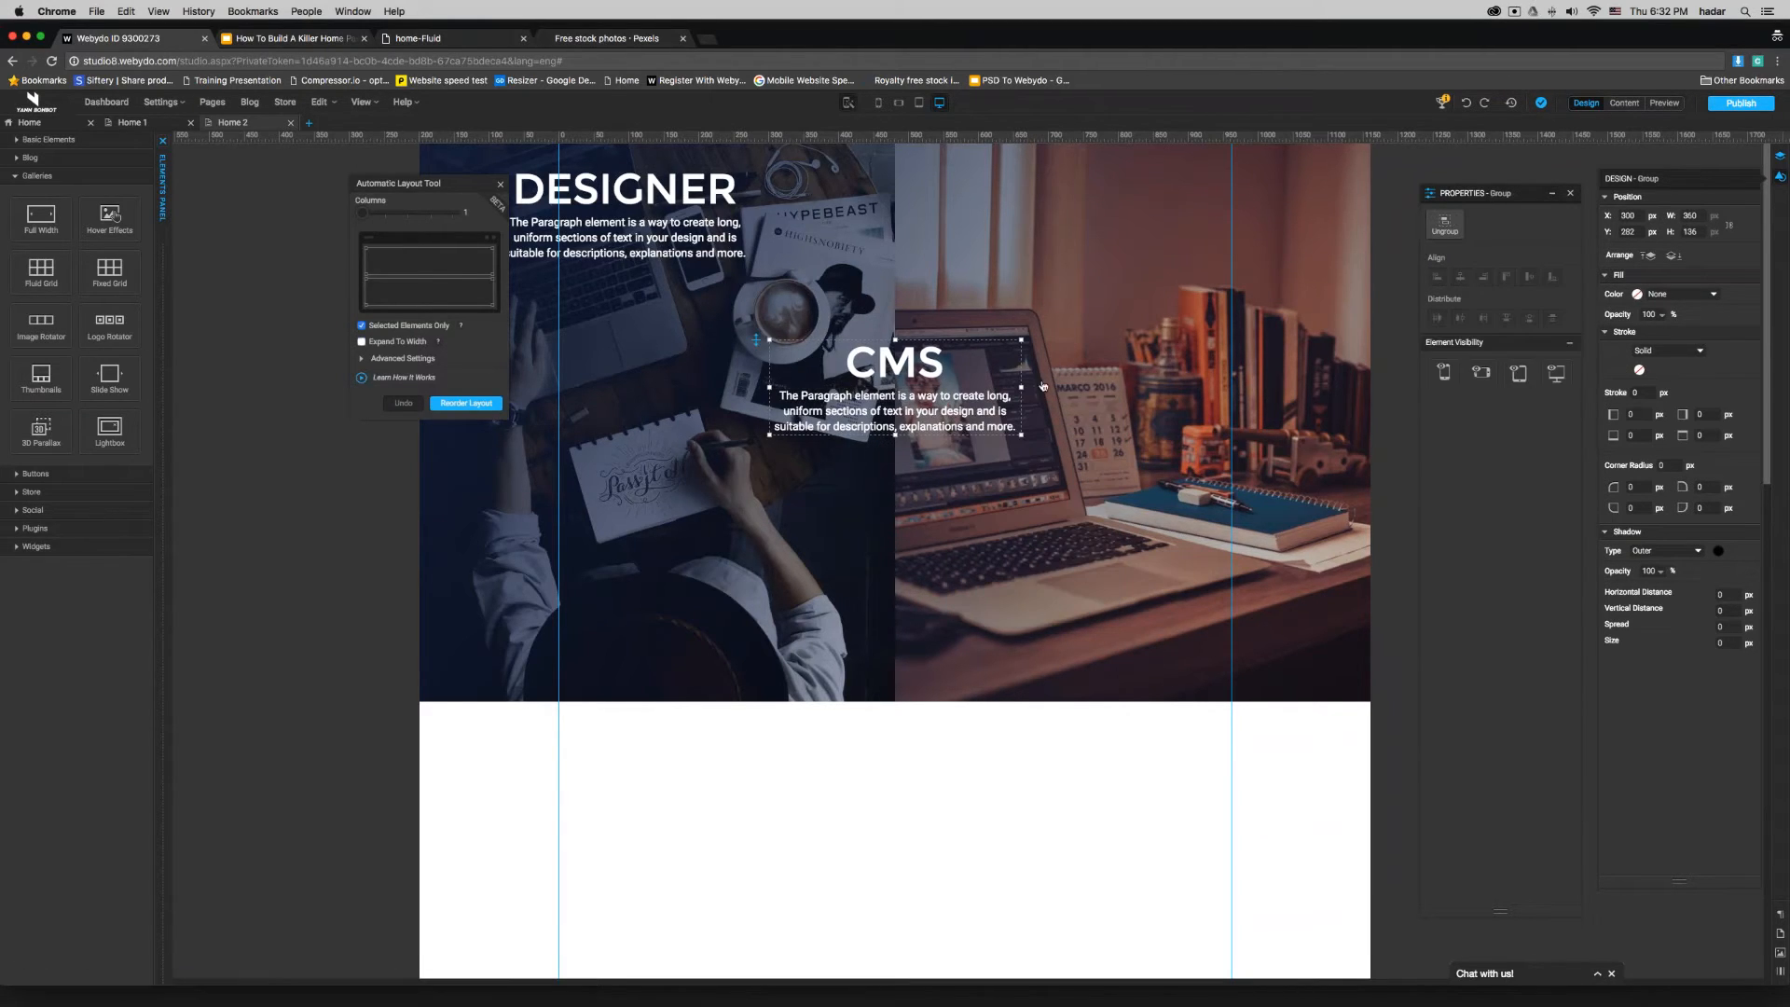
- Position the DESIGNER and CMS groups over their own images and reorder them side by side in a 2-column automatic layout
left_click(699, 226)
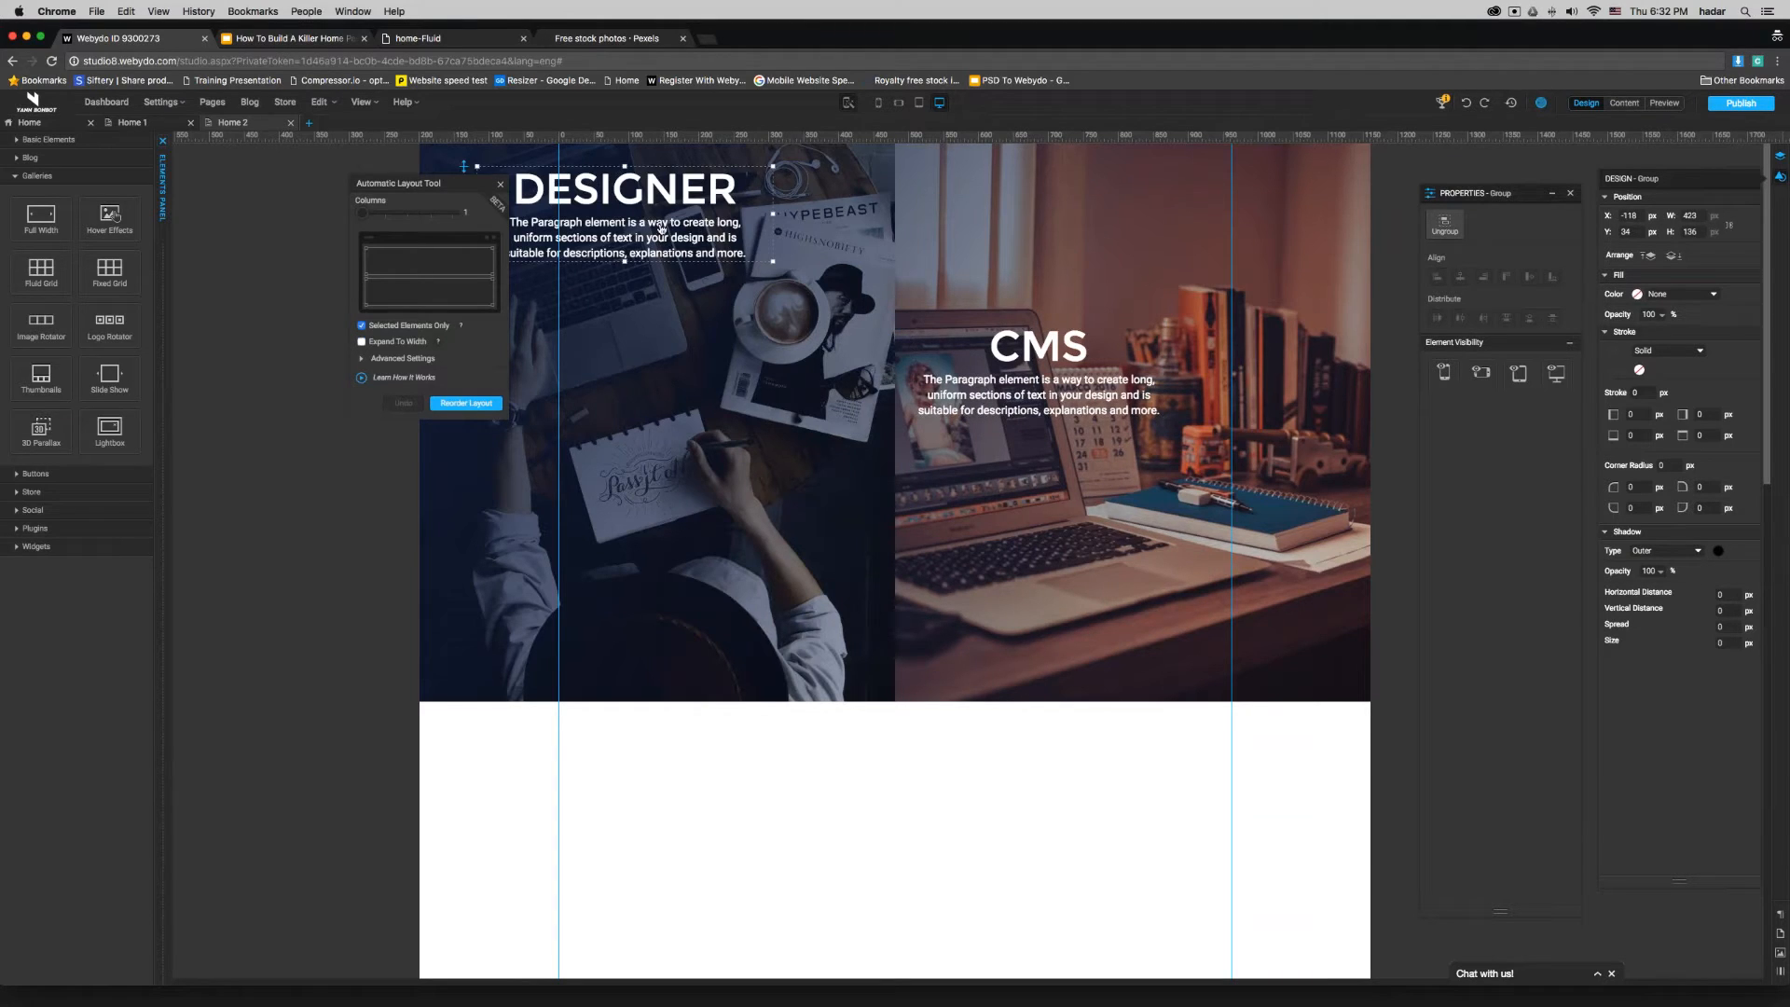
left_click_drag(660, 228, 682, 344)
left_click(1047, 407, "shift")
mouse_move(369, 215)
left_mouse_down()
mouse_move(407, 213)
mouse_move(384, 214)
left_mouse_up()
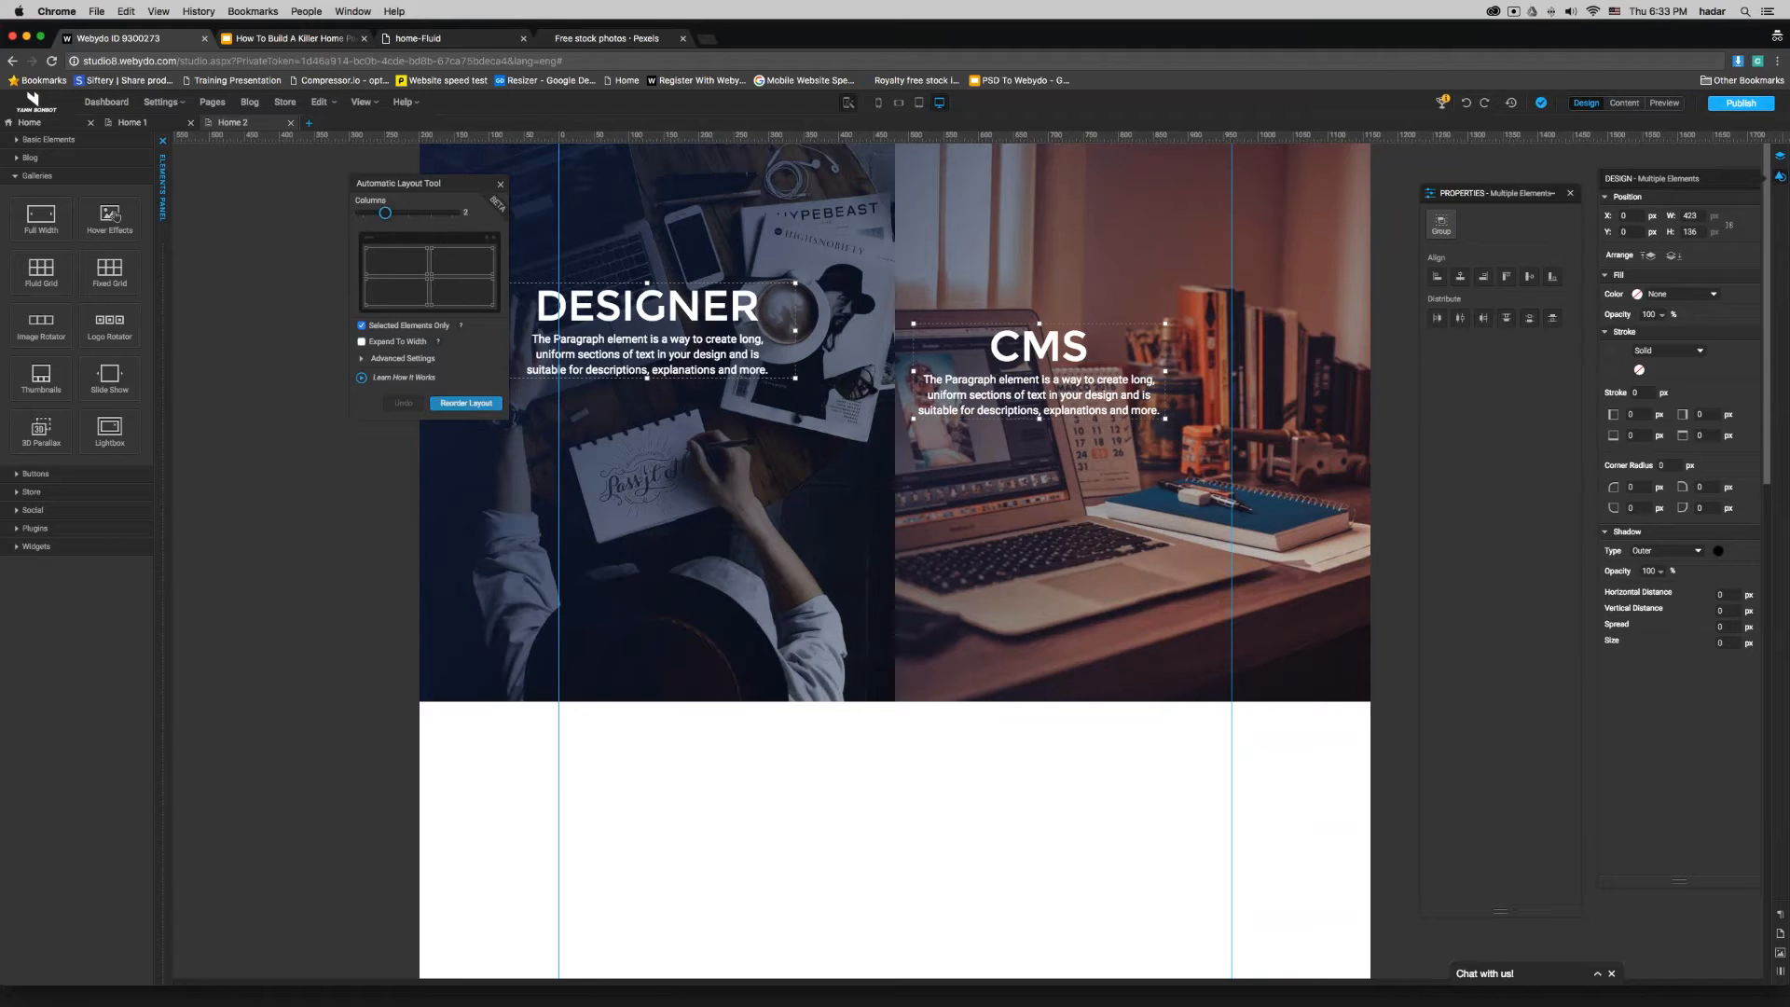
left_click(466, 402)
left_click(766, 848)
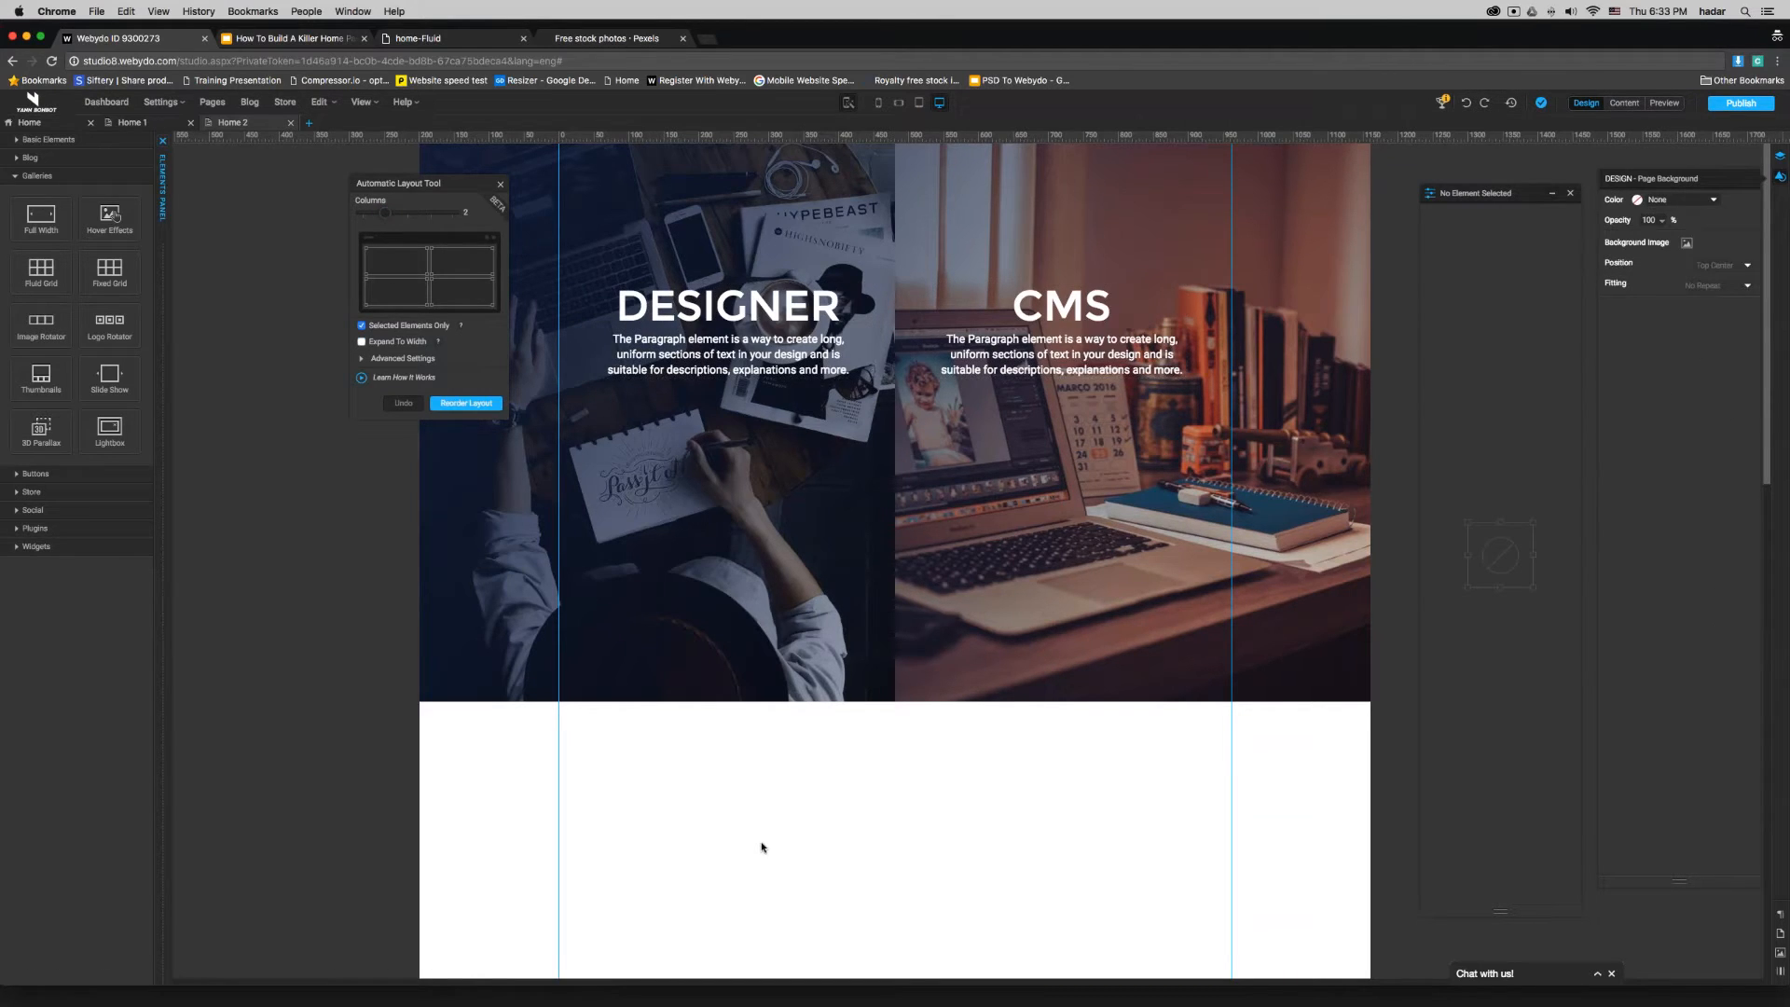
- Nudge the DESIGNER group 30 px left and the CMS group 30 px right, then close the Automatic Layout Tool
left_click(721, 315)
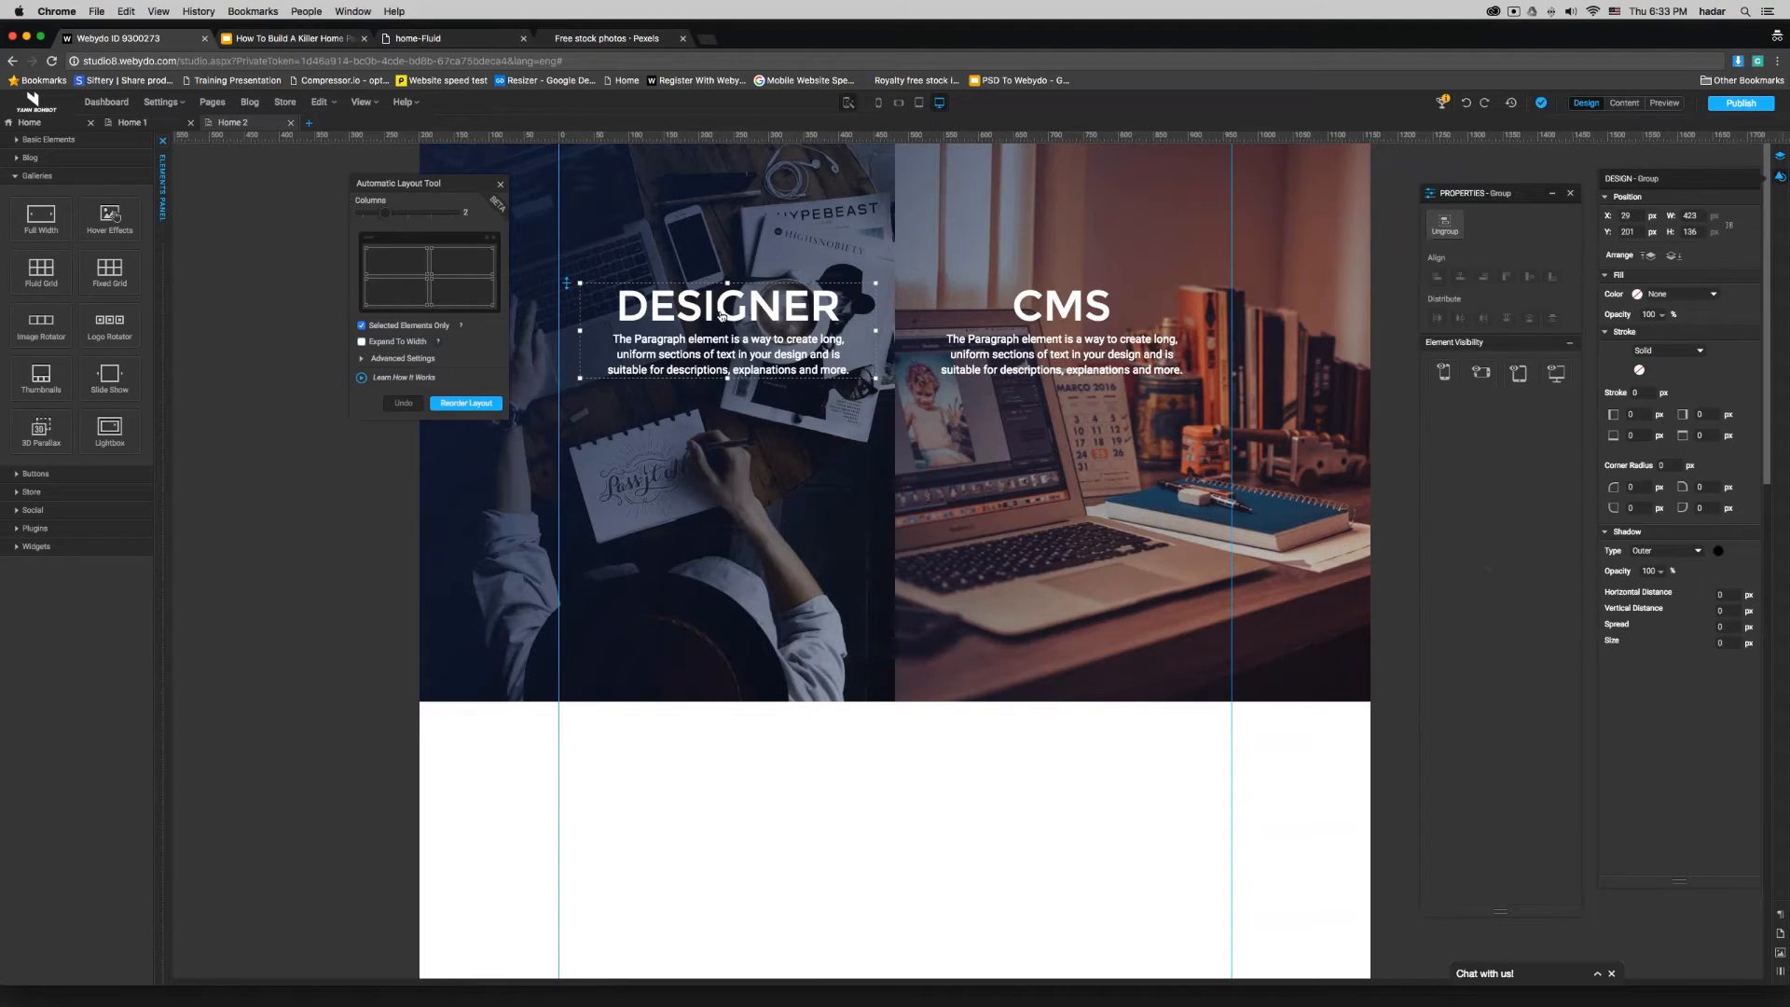
key("shift+Left")
key("shift+Left")
key("shift+Left")
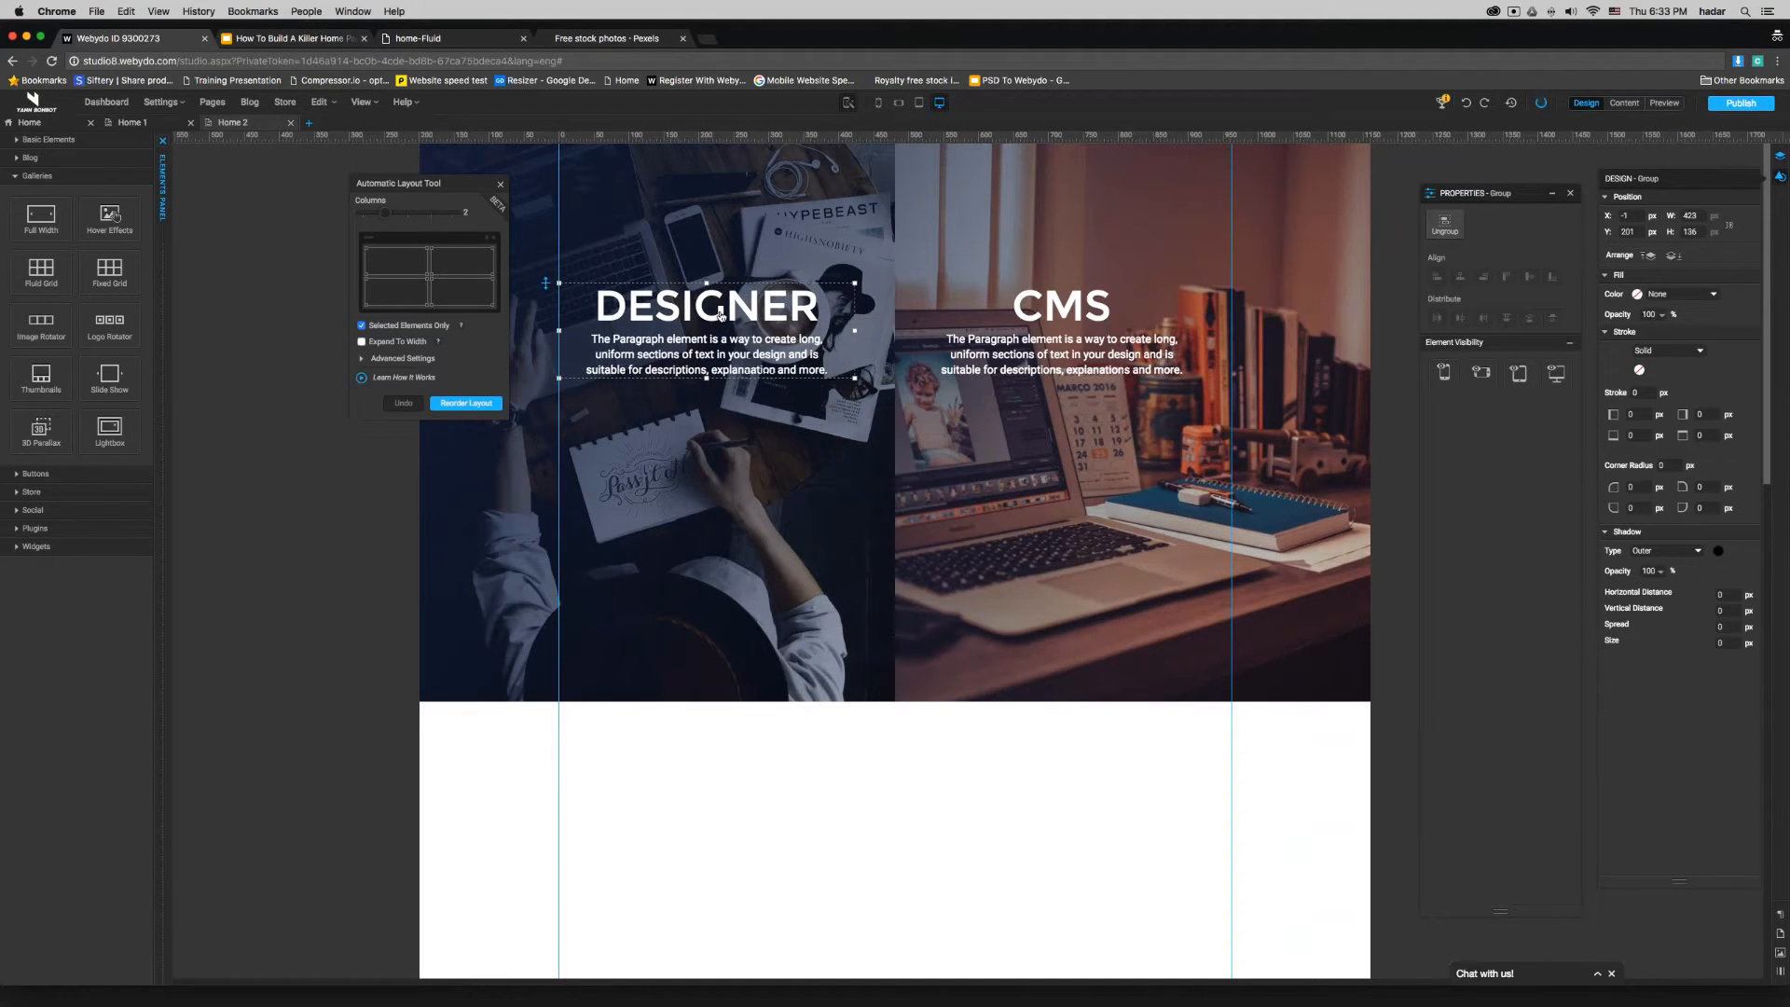
left_click(1095, 324)
key("shift+Right")
key("shift+Right")
key("shift+Right")
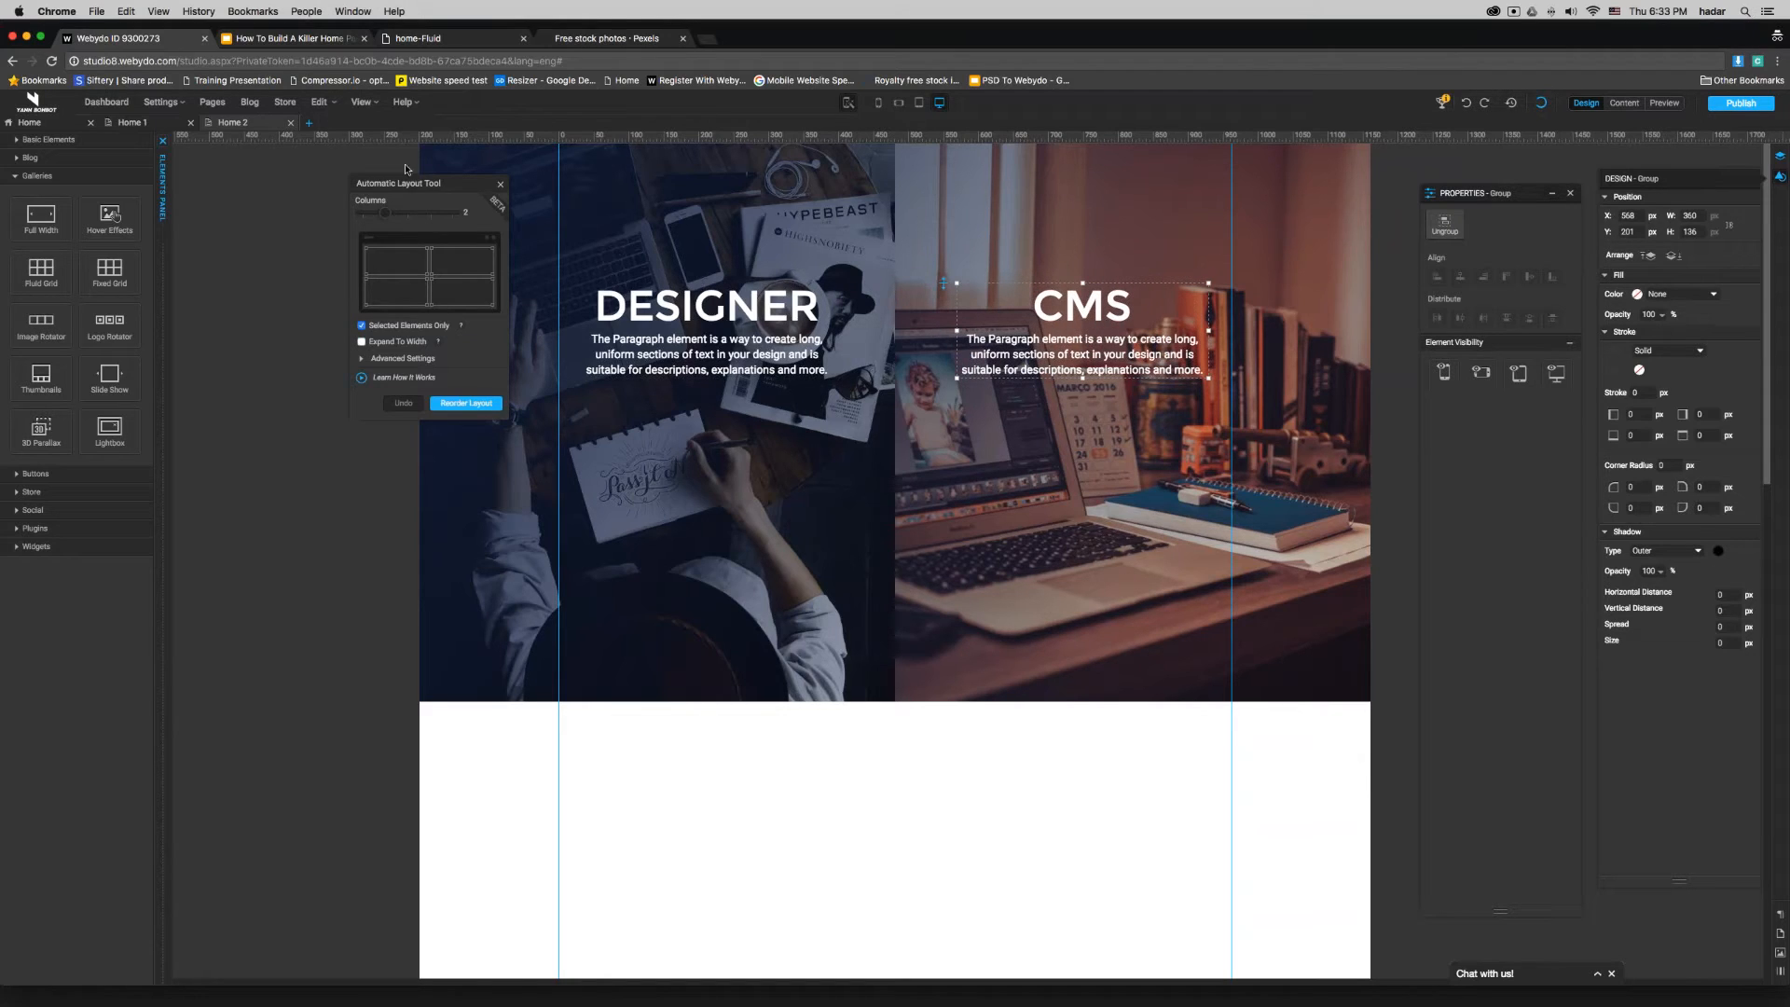
left_click(501, 184)
left_click(396, 255)
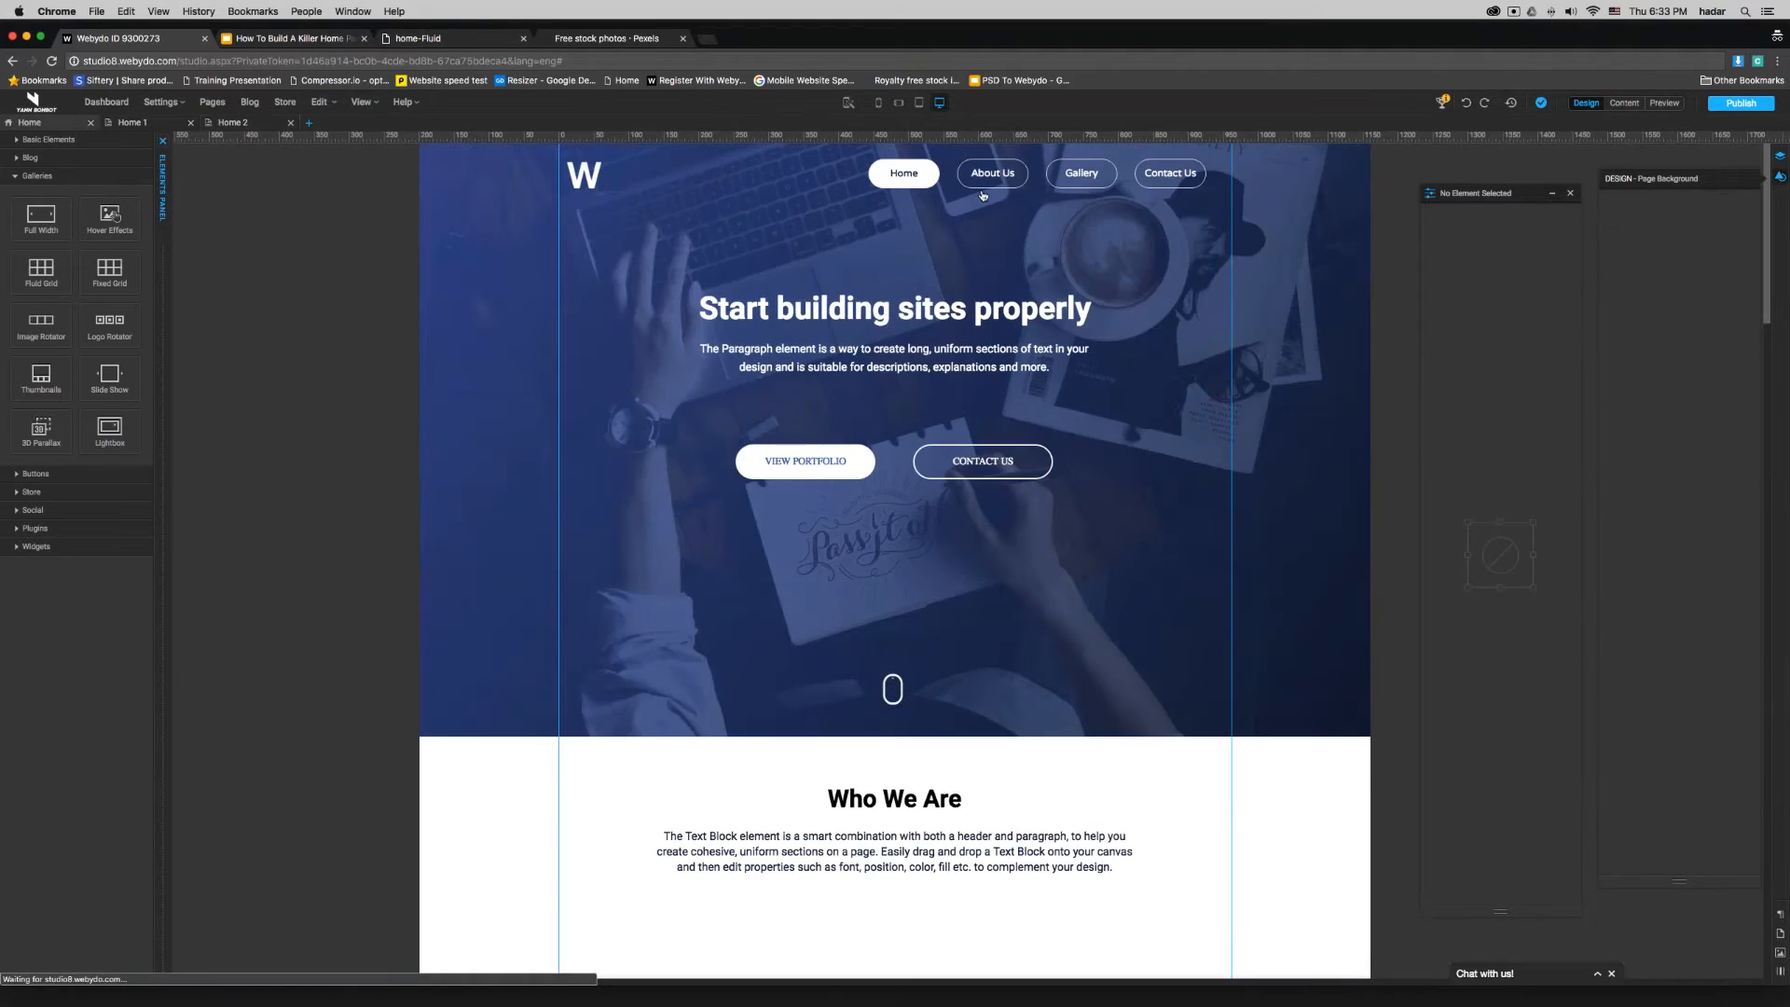
- Copy the top navigation menu from the Home page and return to the Home 2 page
left_click(1001, 179)
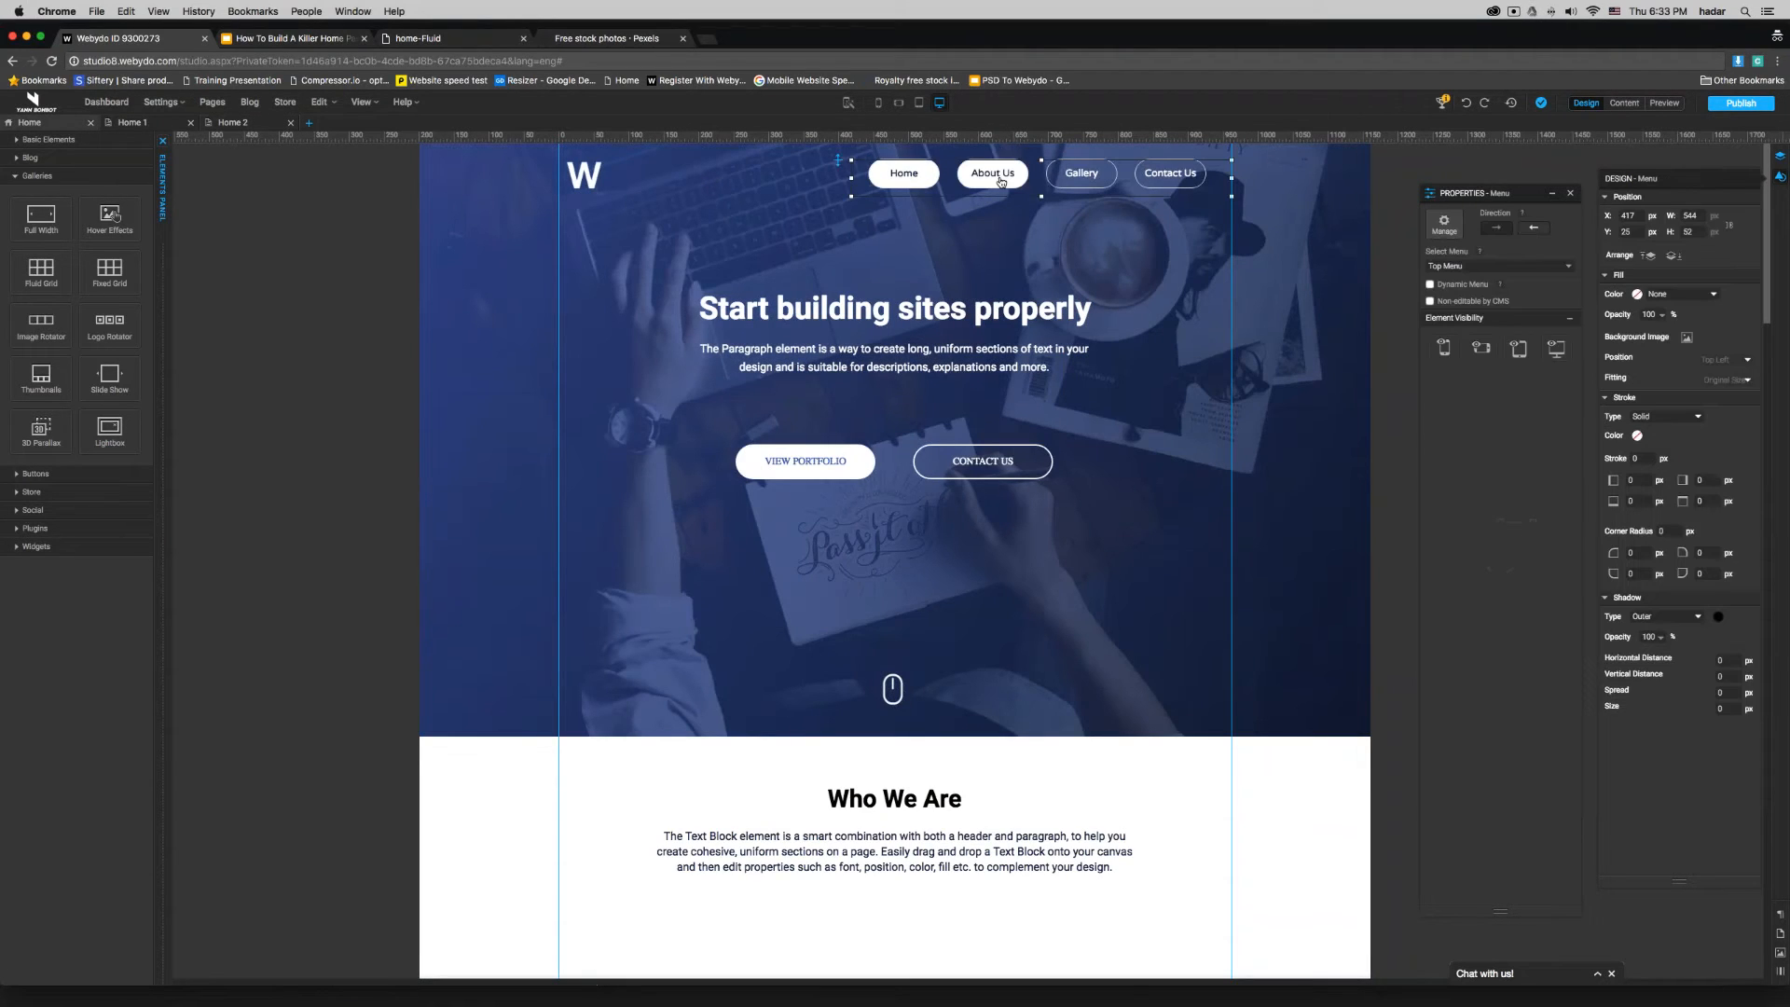
right_click(1001, 180)
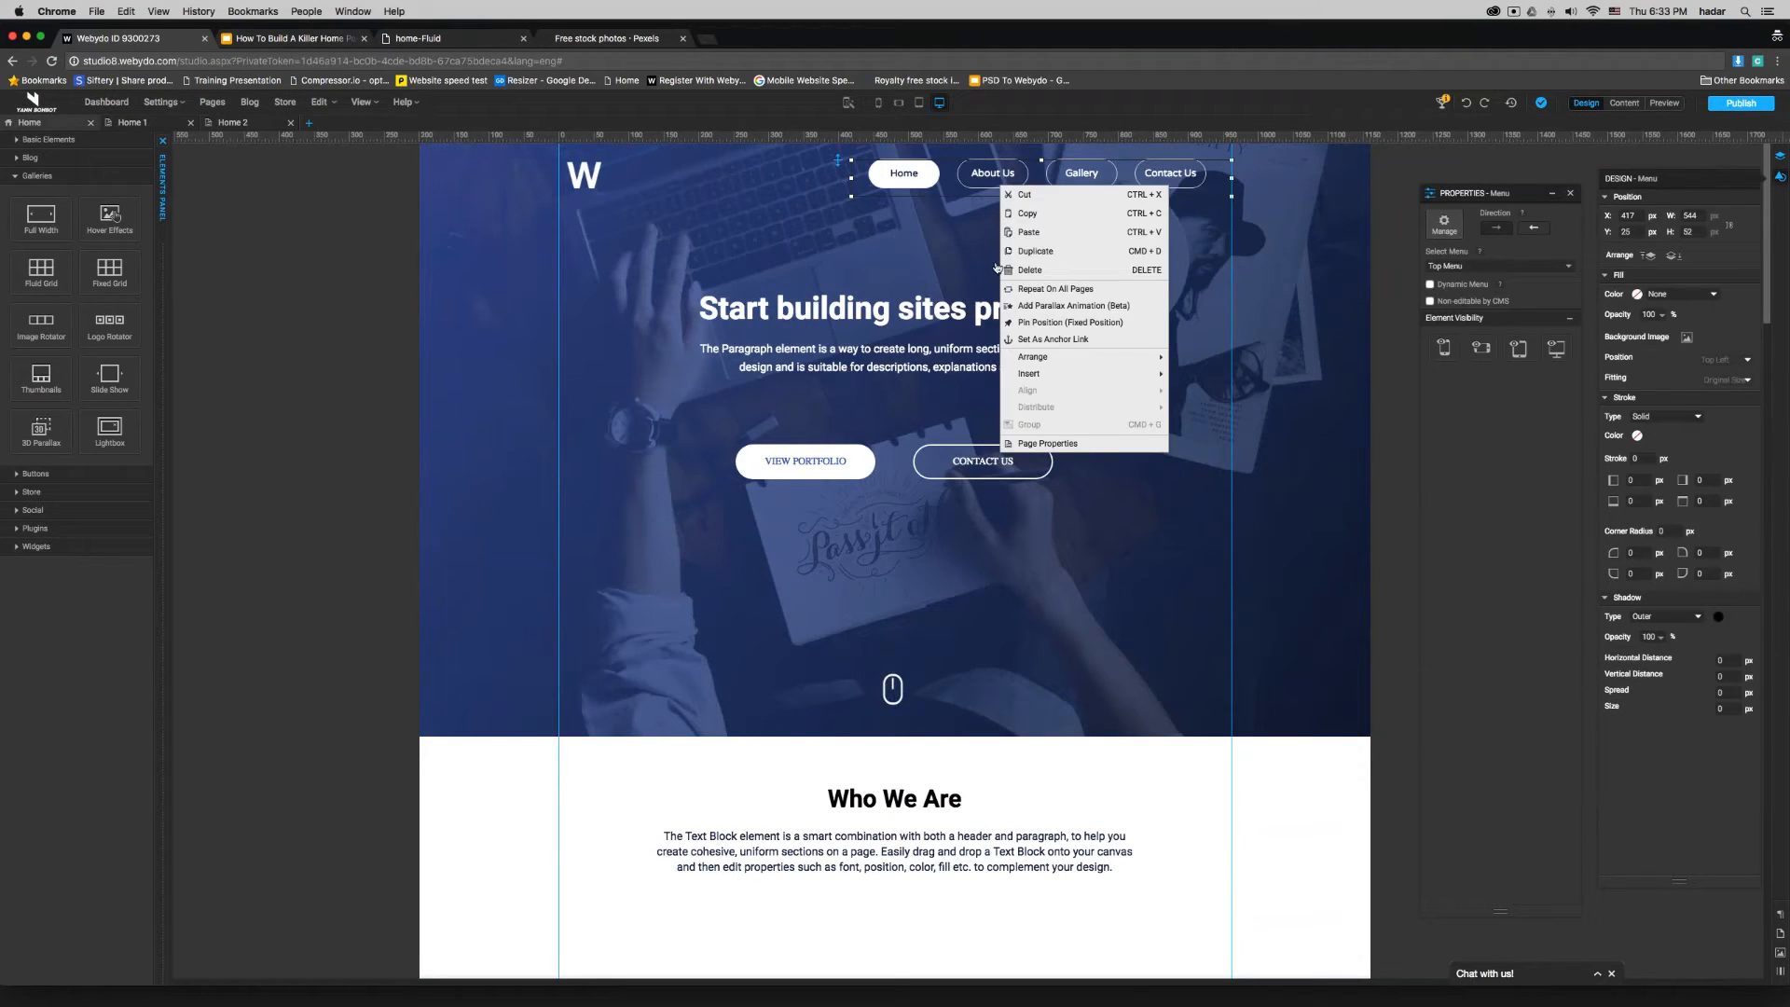
left_click(1035, 222)
left_click(233, 122)
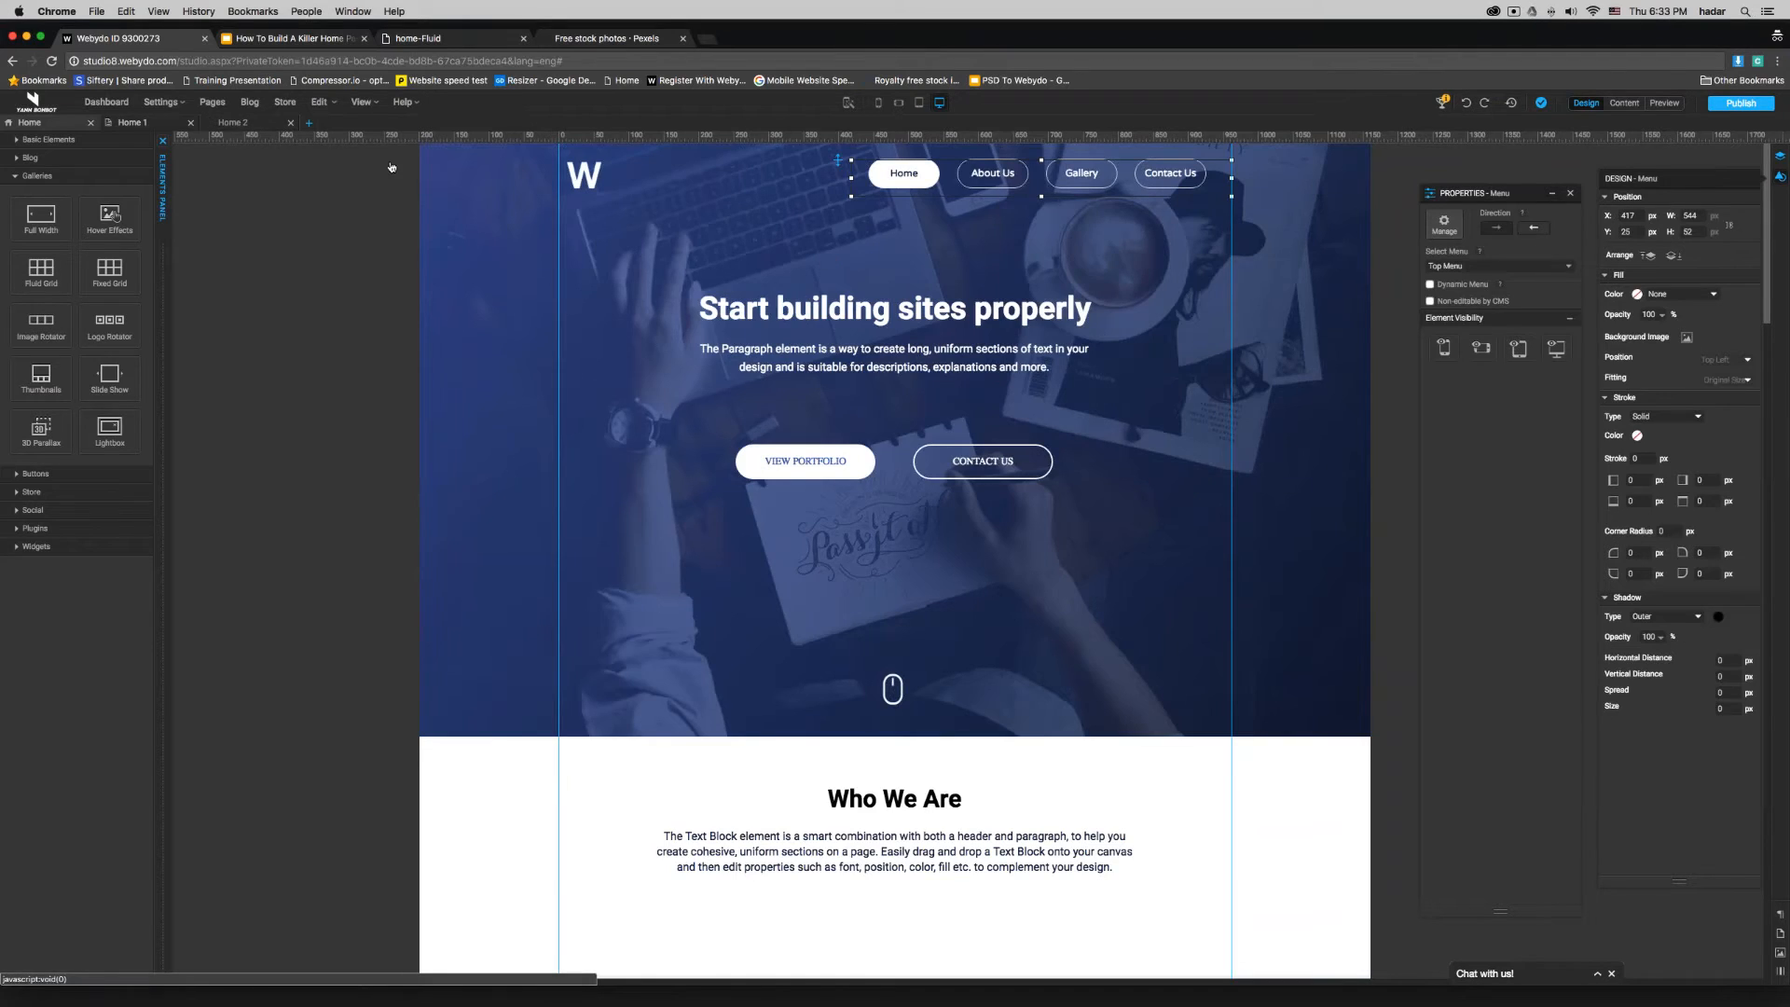
- Paste the copied navigation menu into the banner and place it along the top edge, above the CMS text by the right guide line
right_click(637, 196)
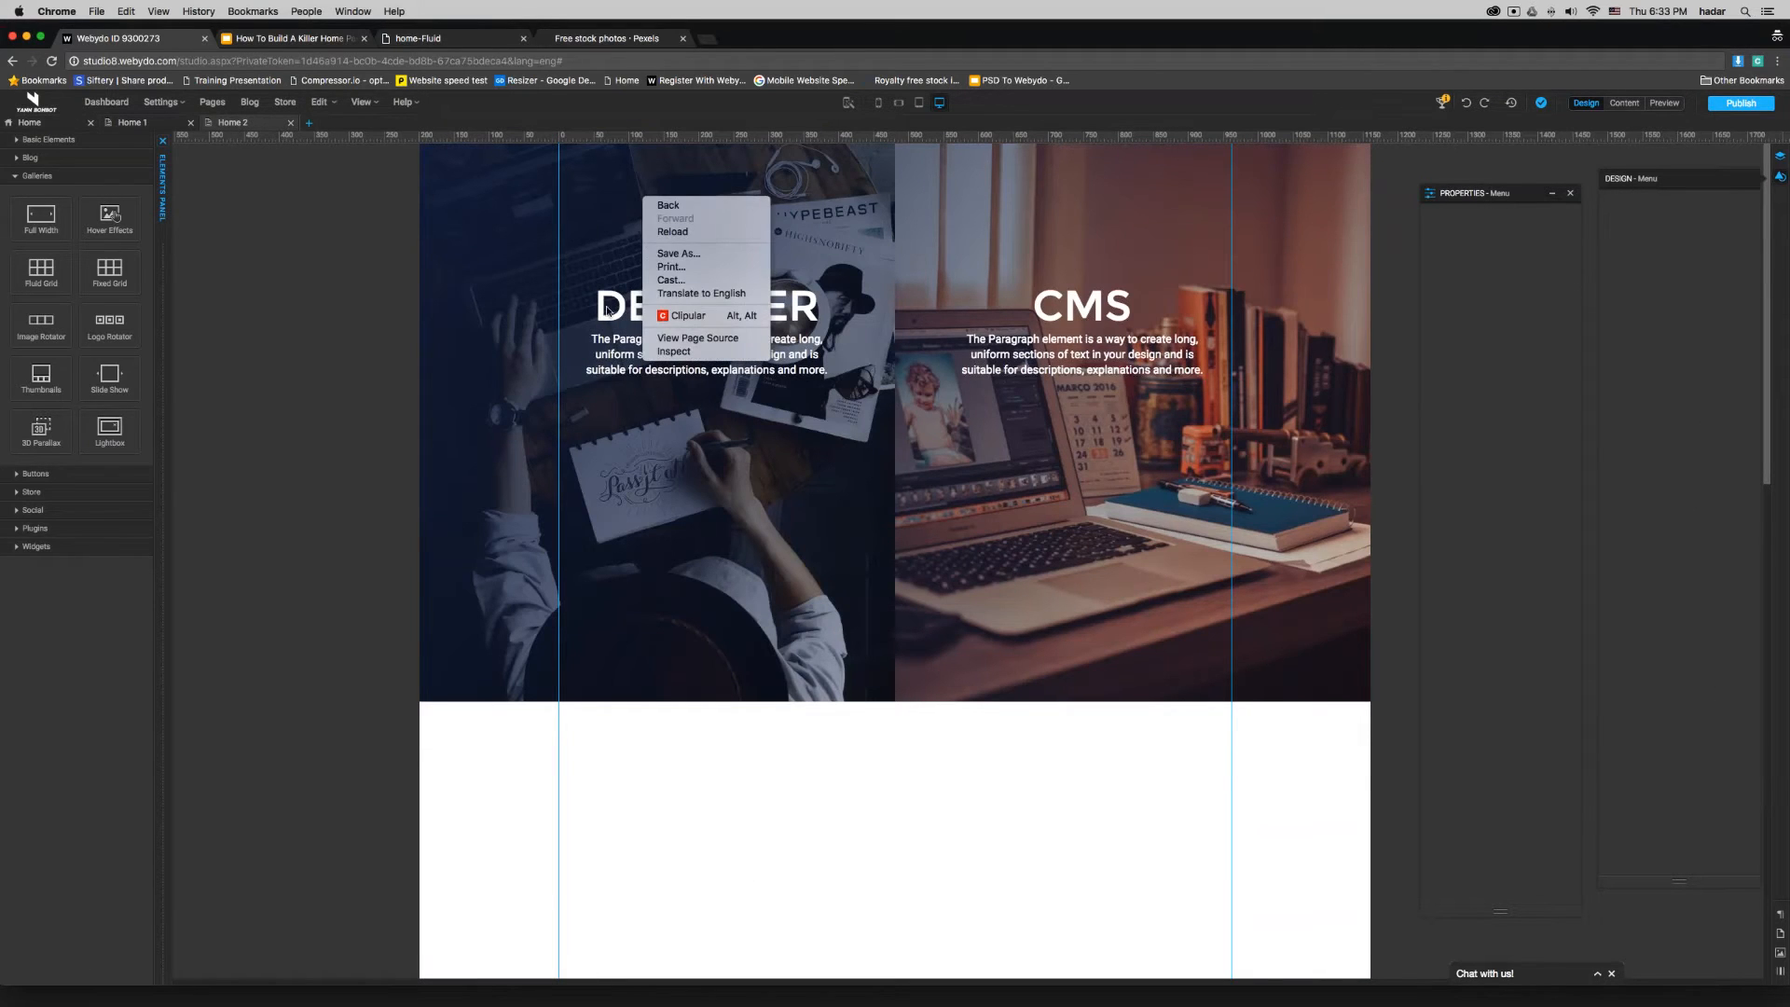
left_click(352, 276)
right_click(715, 163)
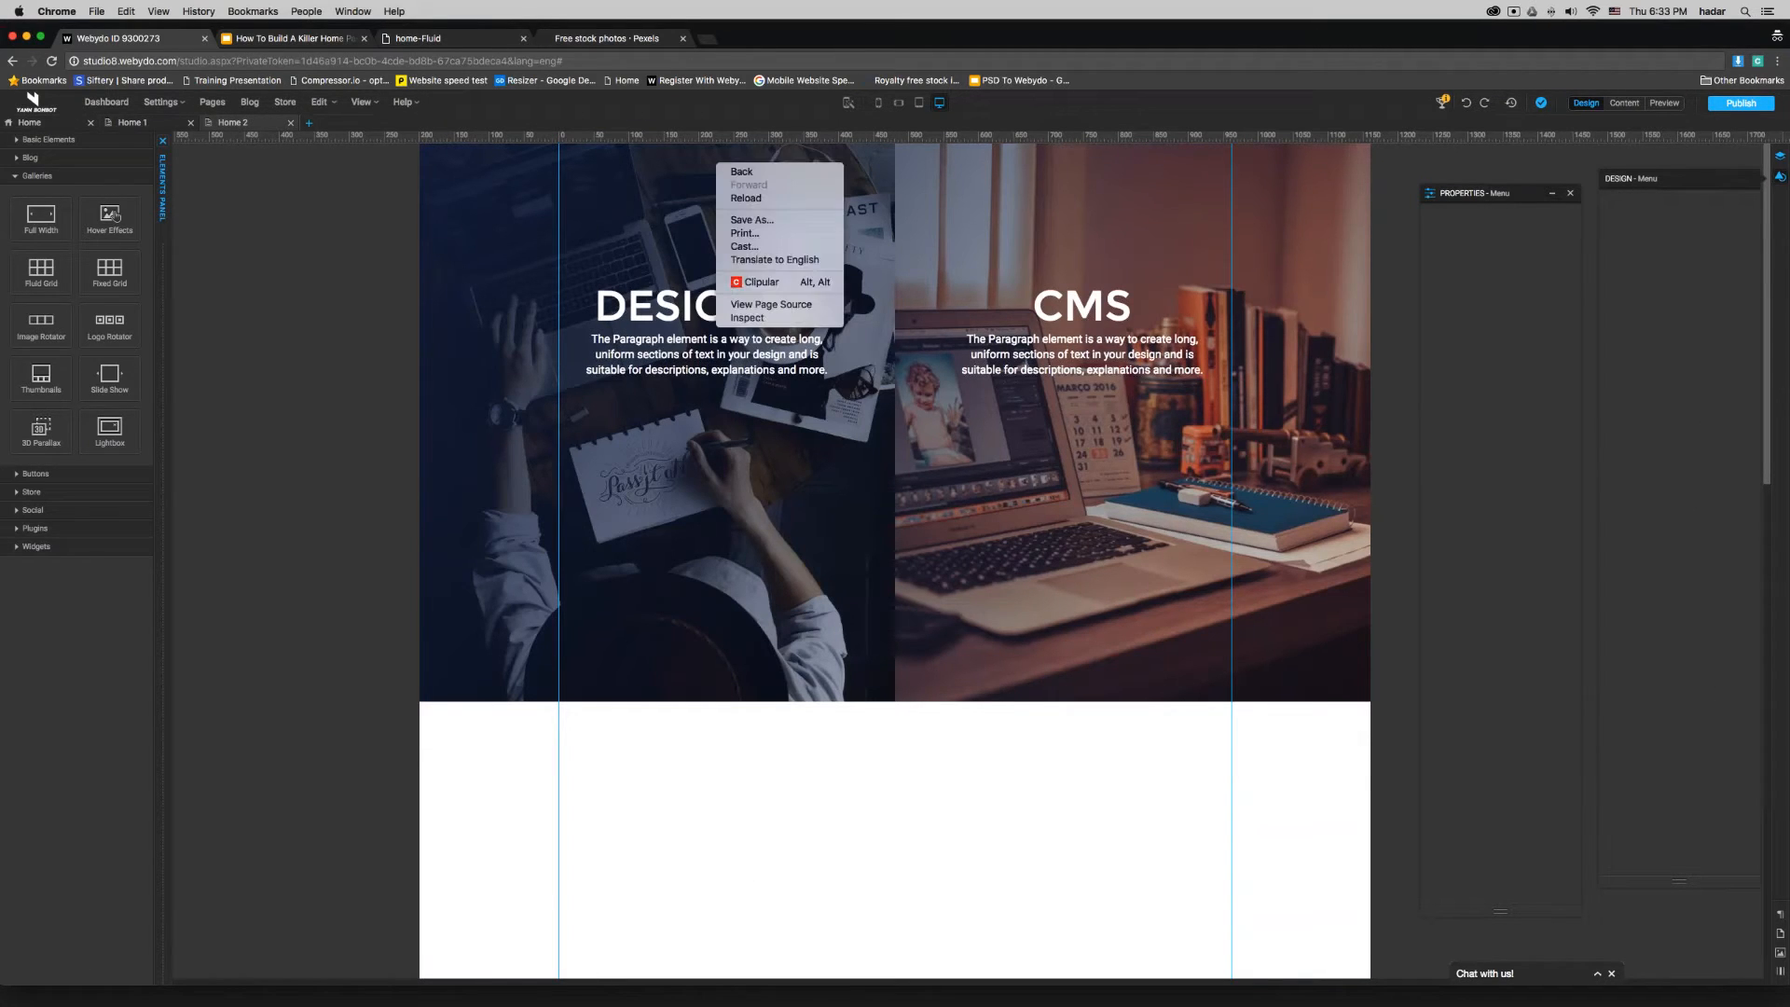
right_click(692, 208)
left_click(692, 209)
left_click(692, 209)
right_click(691, 207)
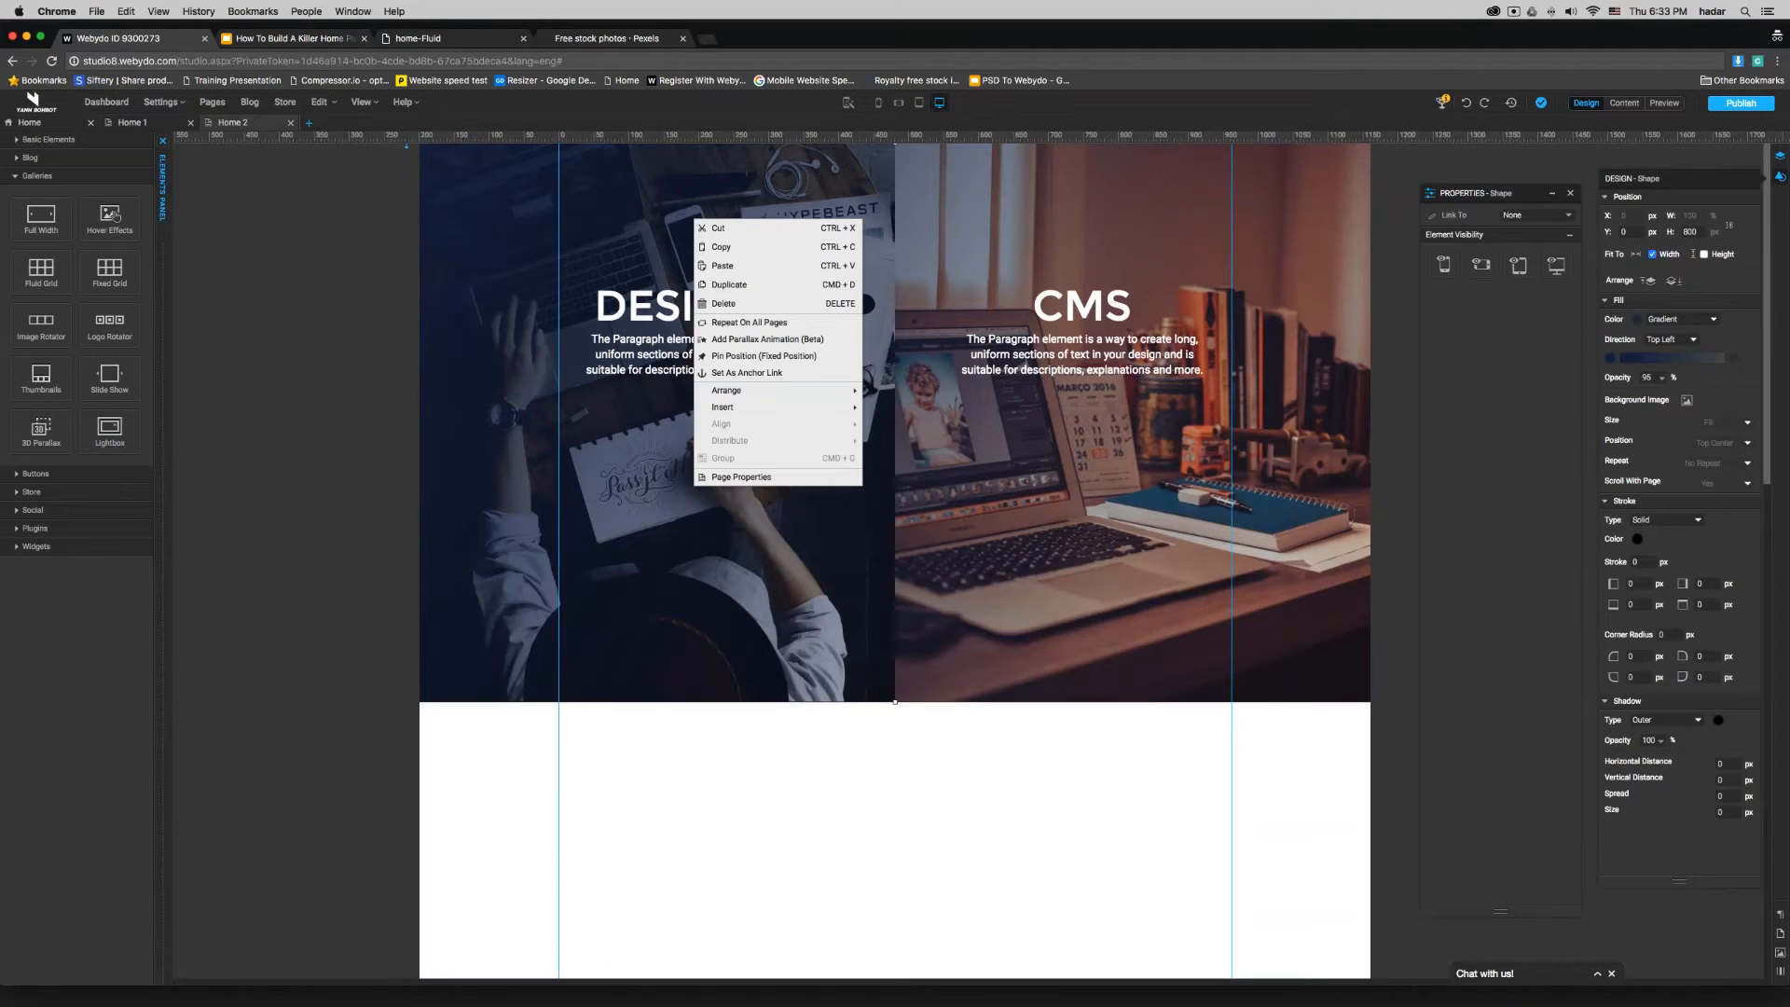
left_click(718, 267)
left_click_drag(797, 225, 955, 167)
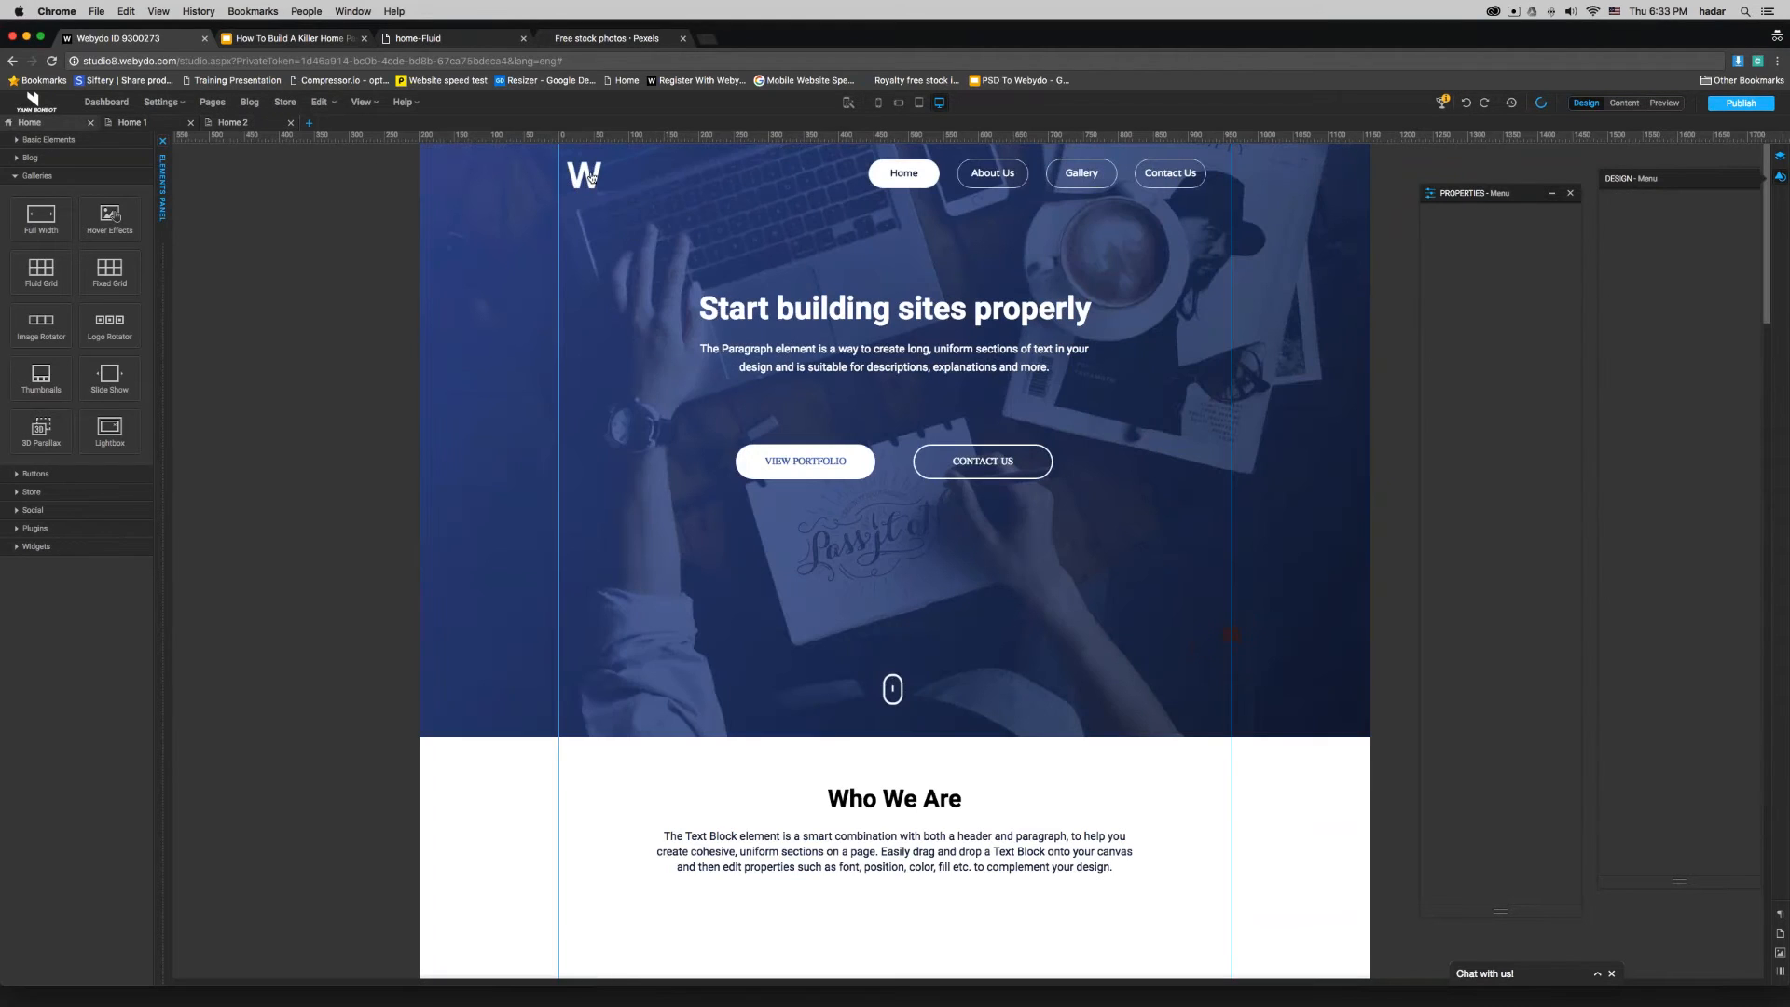
- Copy the W logo from the homepage headed "Start building sites properly" and return to the Home 2 page
left_click(590, 177)
right_click(591, 179)
left_click(634, 229)
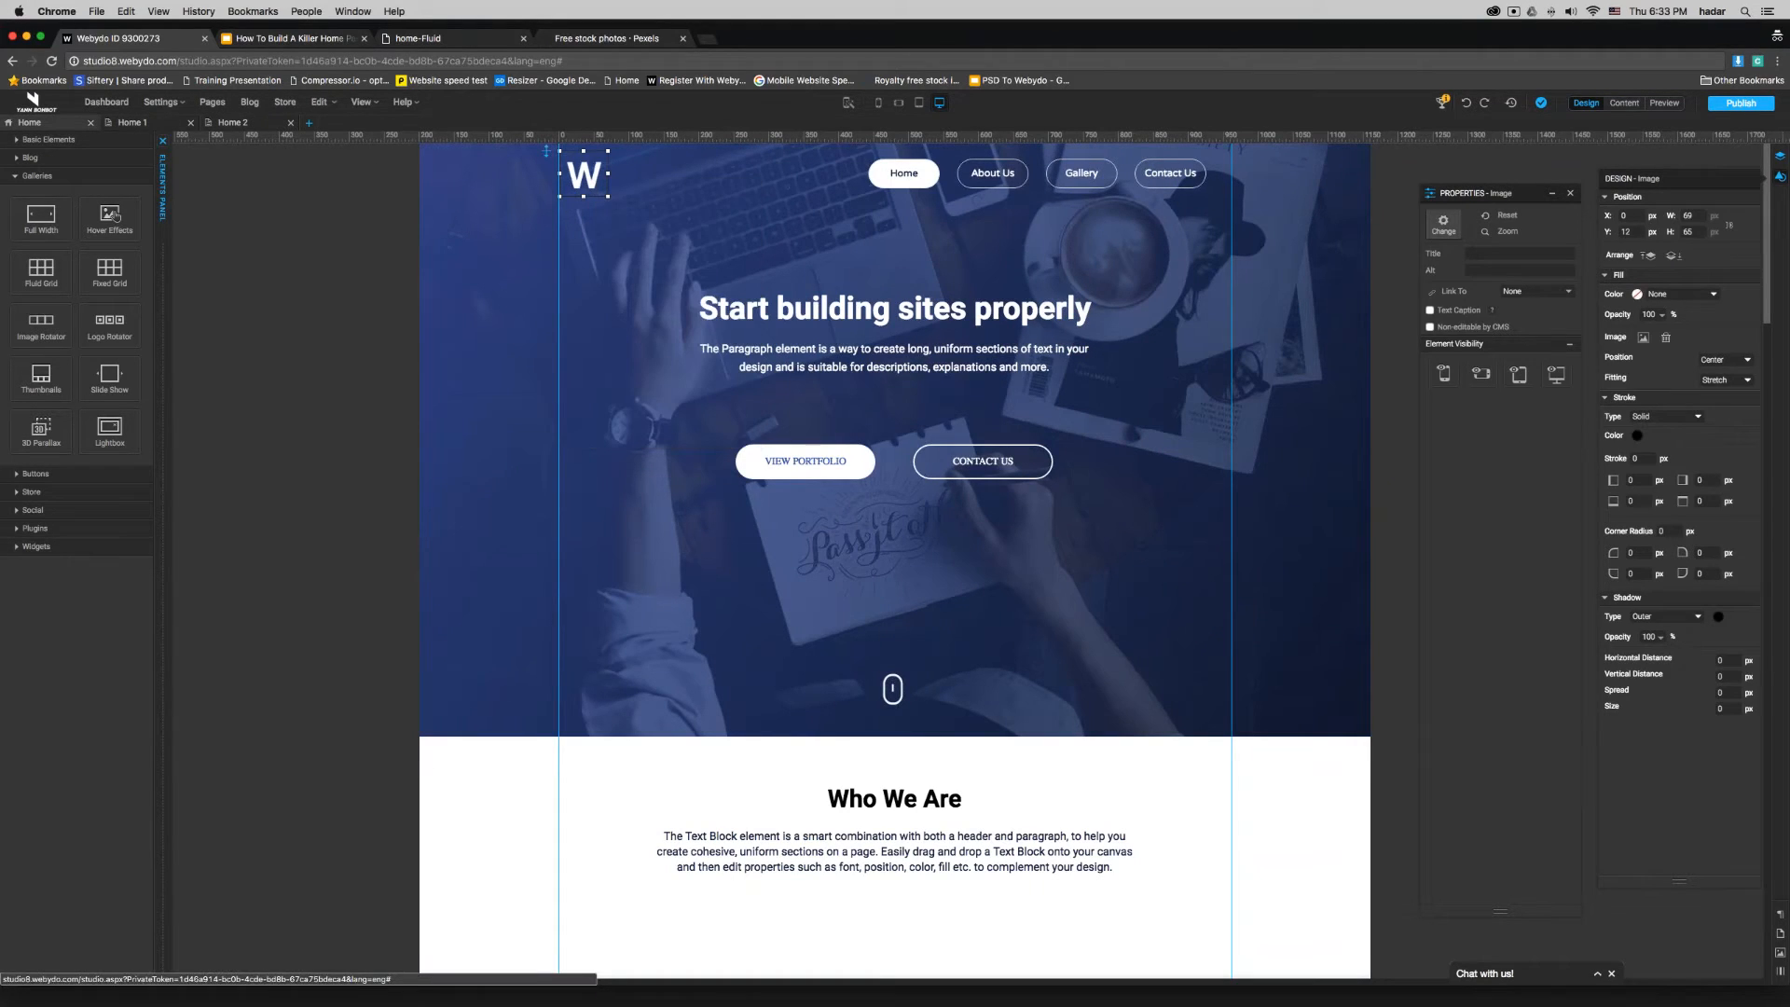
left_click(245, 124)
- Paste the W logo level with the menu against the left guide line, about X 0, Y 16 px, and collapse the Elements panel
left_click(669, 180)
right_click(668, 180)
left_click(687, 233)
left_click_drag(692, 199, 585, 177)
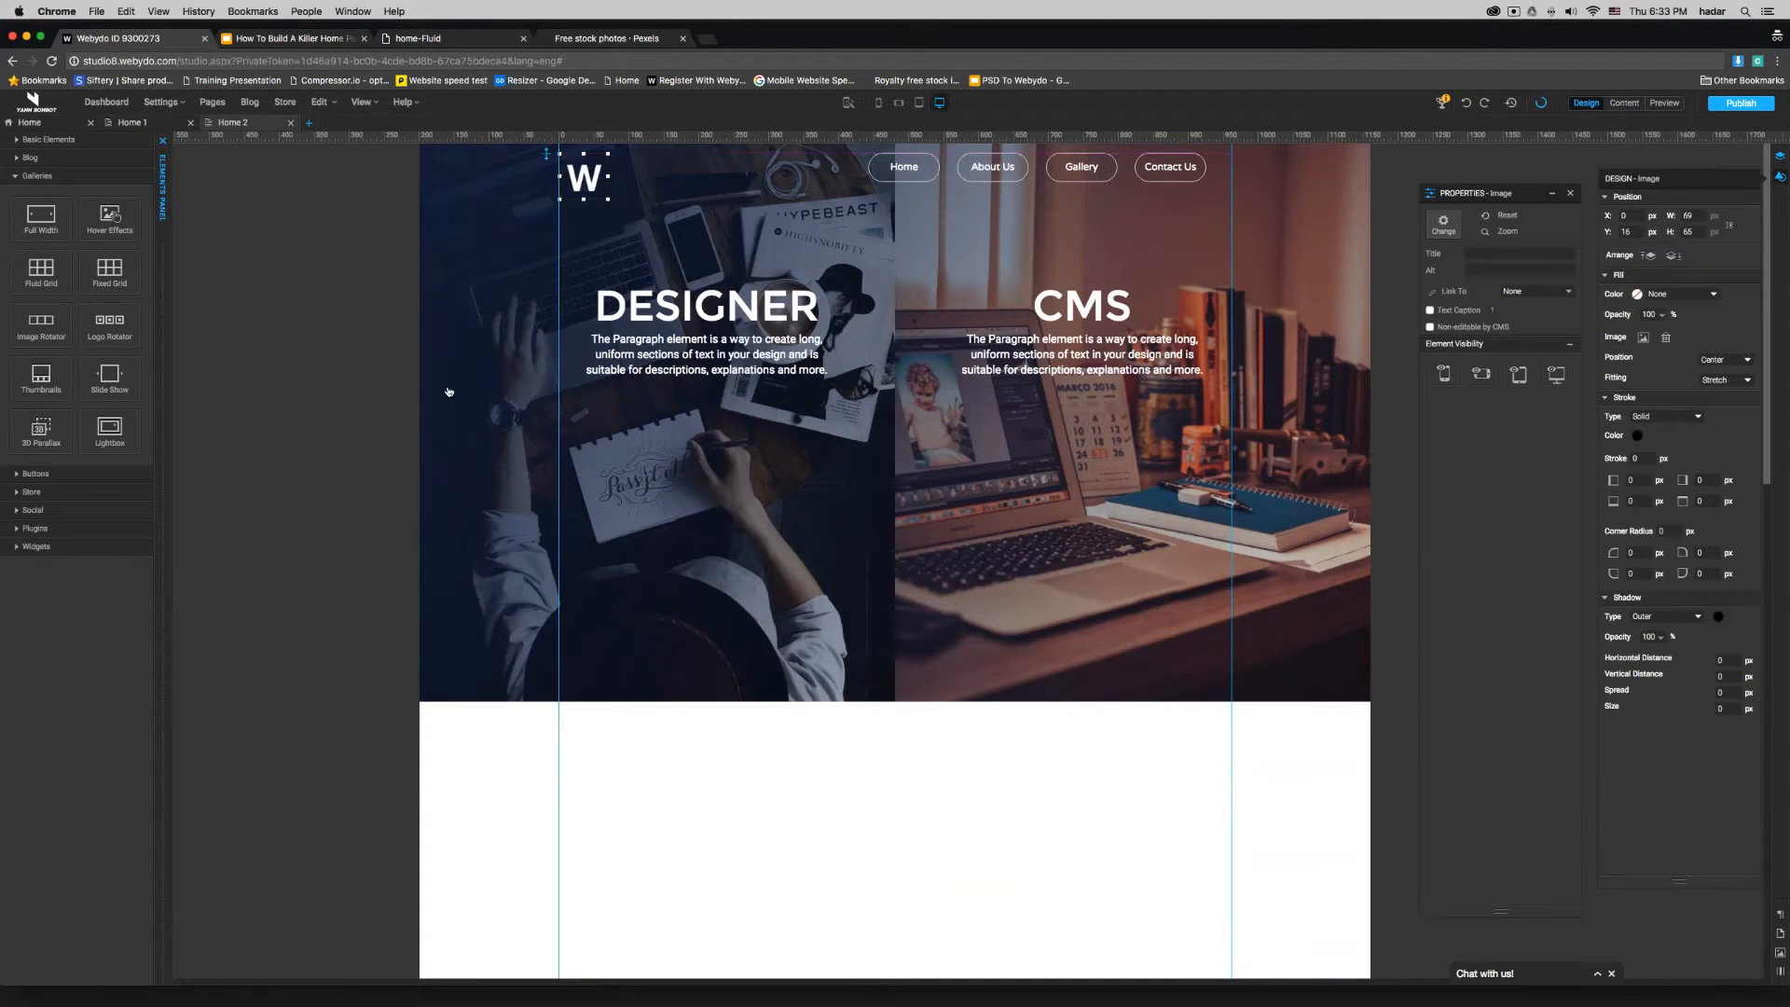
left_click(370, 423)
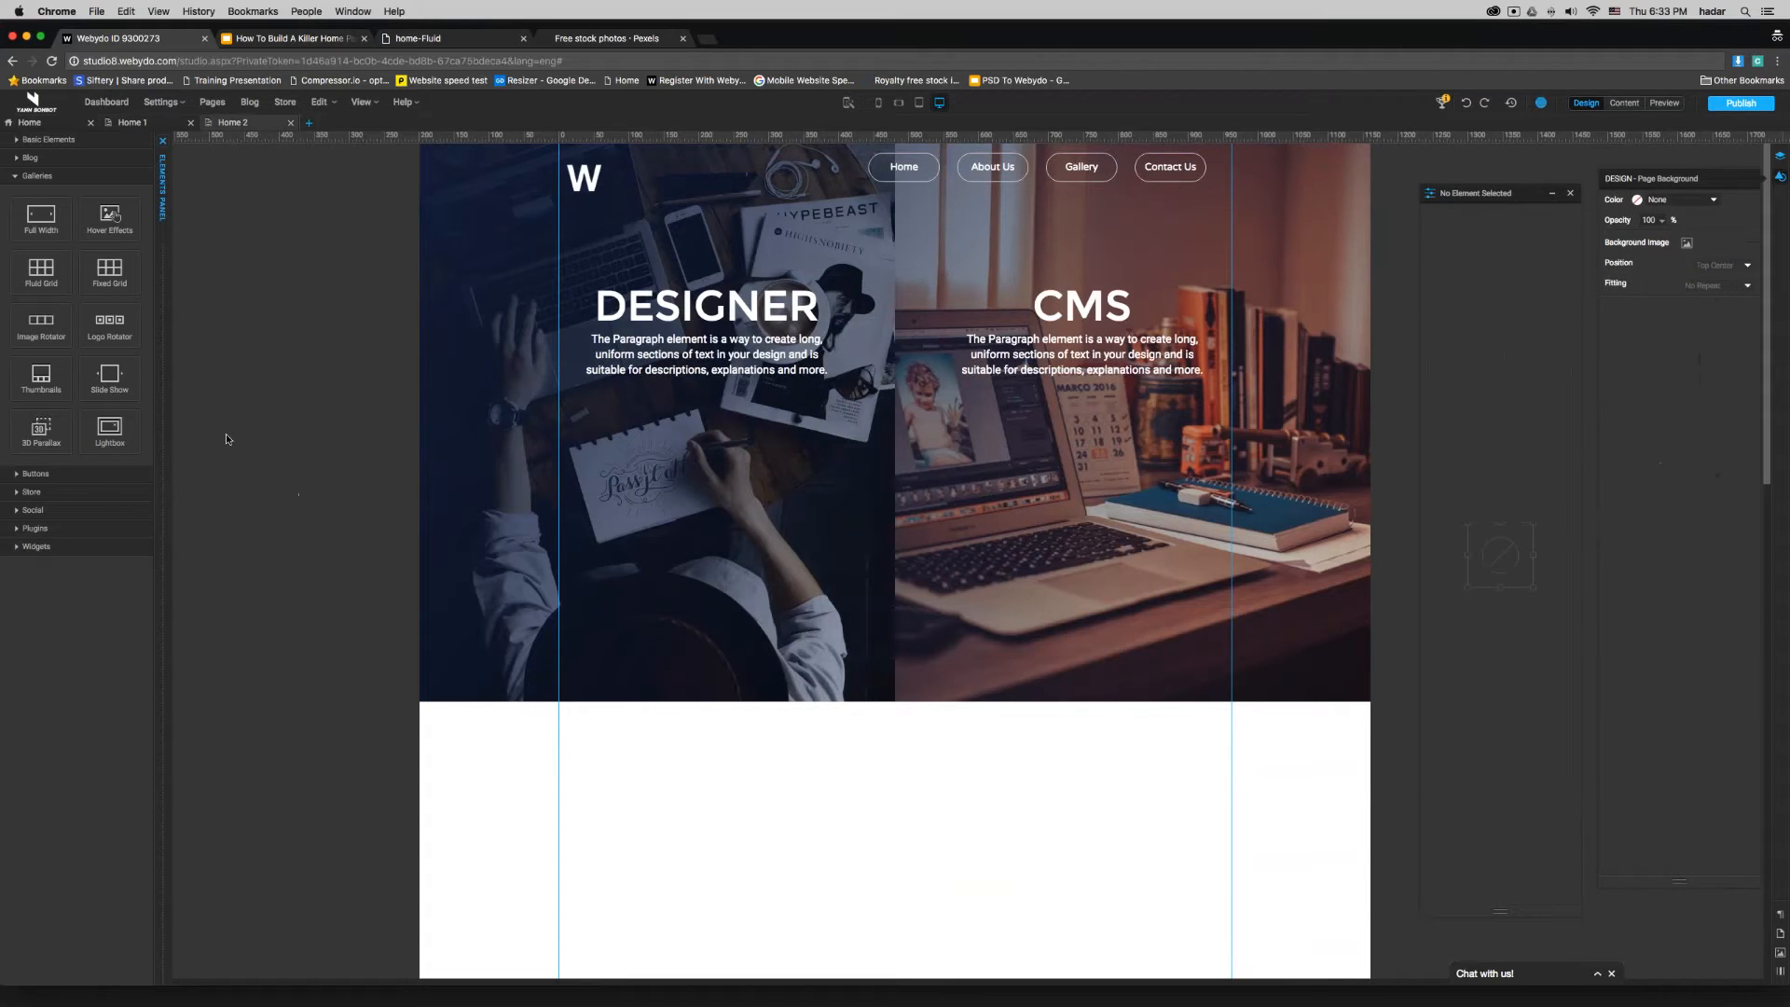
left_click(162, 141)
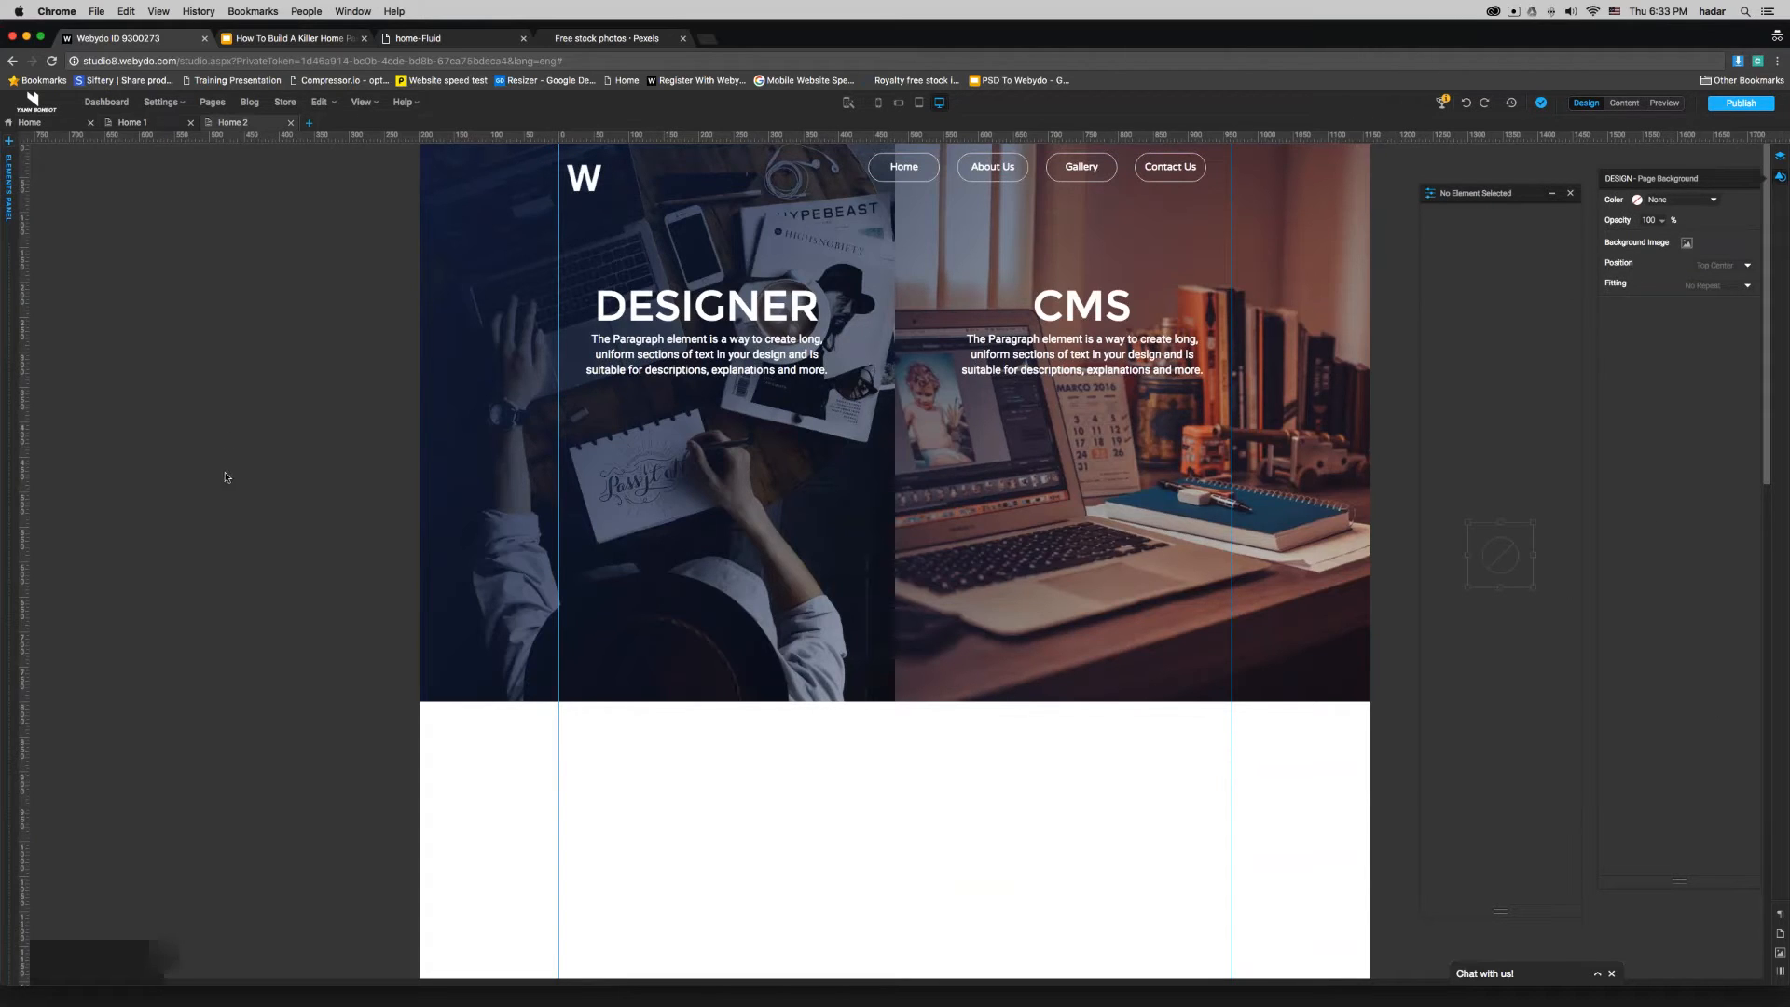
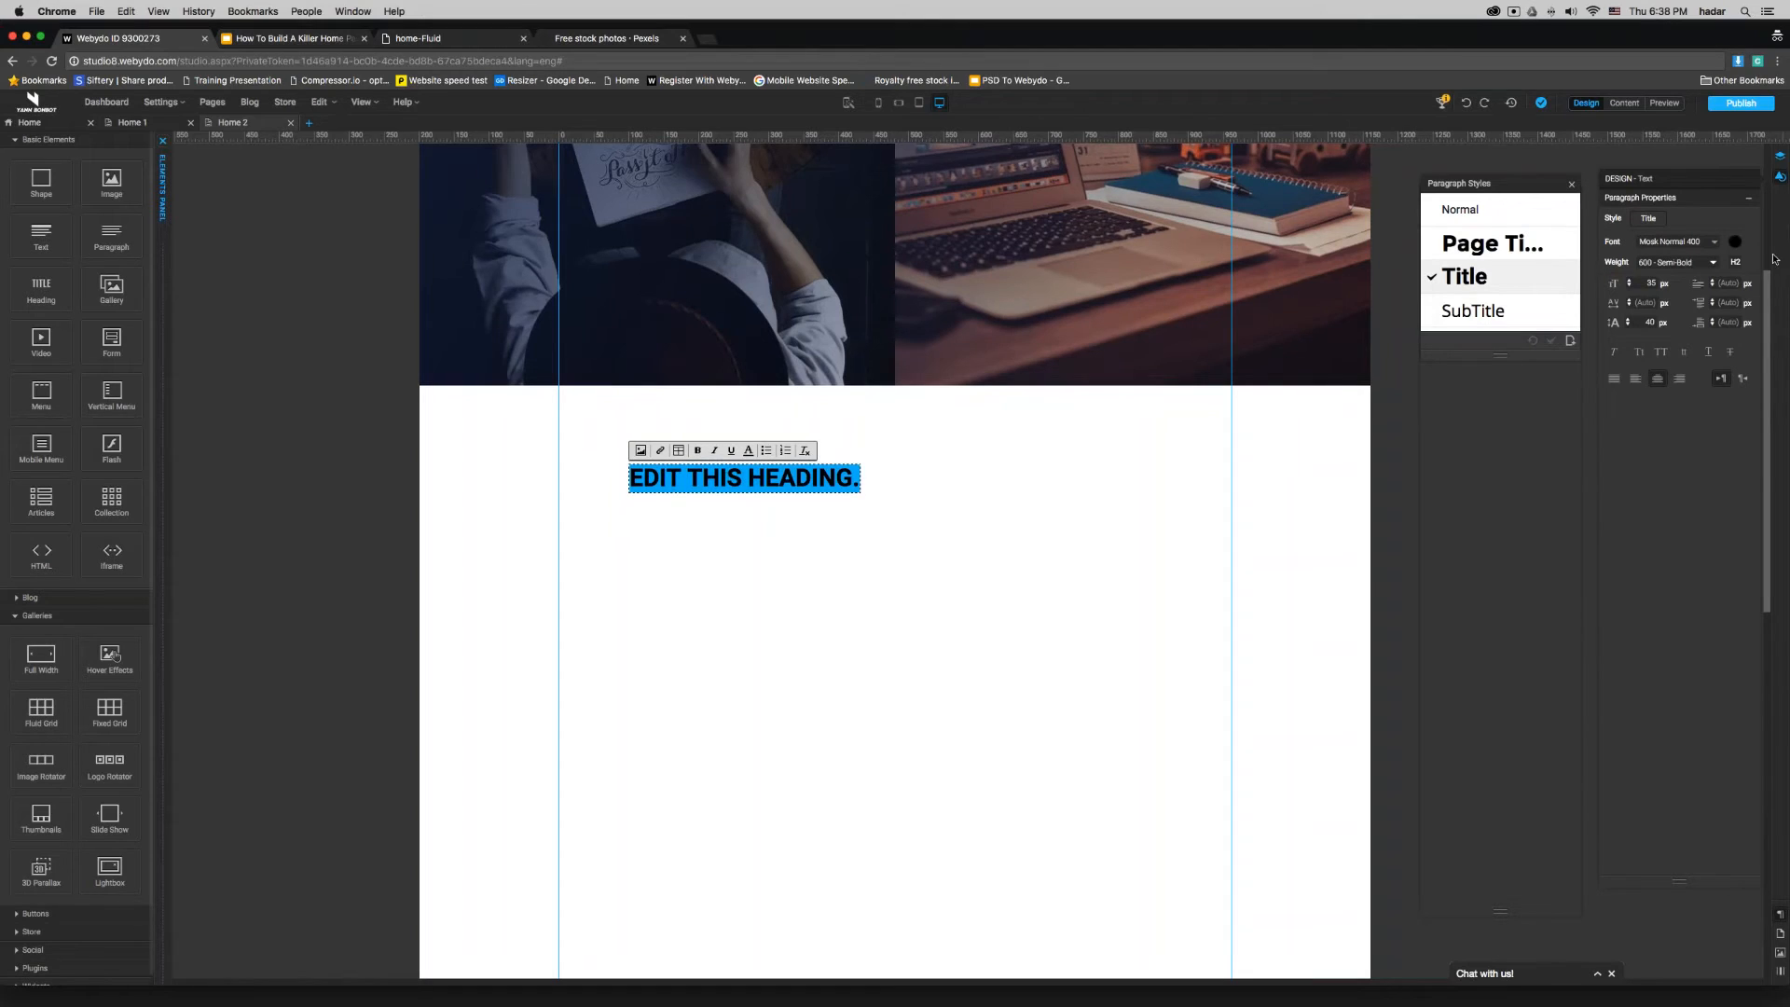
- Set the new heading's font size to 16 px and its line height to 20 px
double_click(1650, 282)
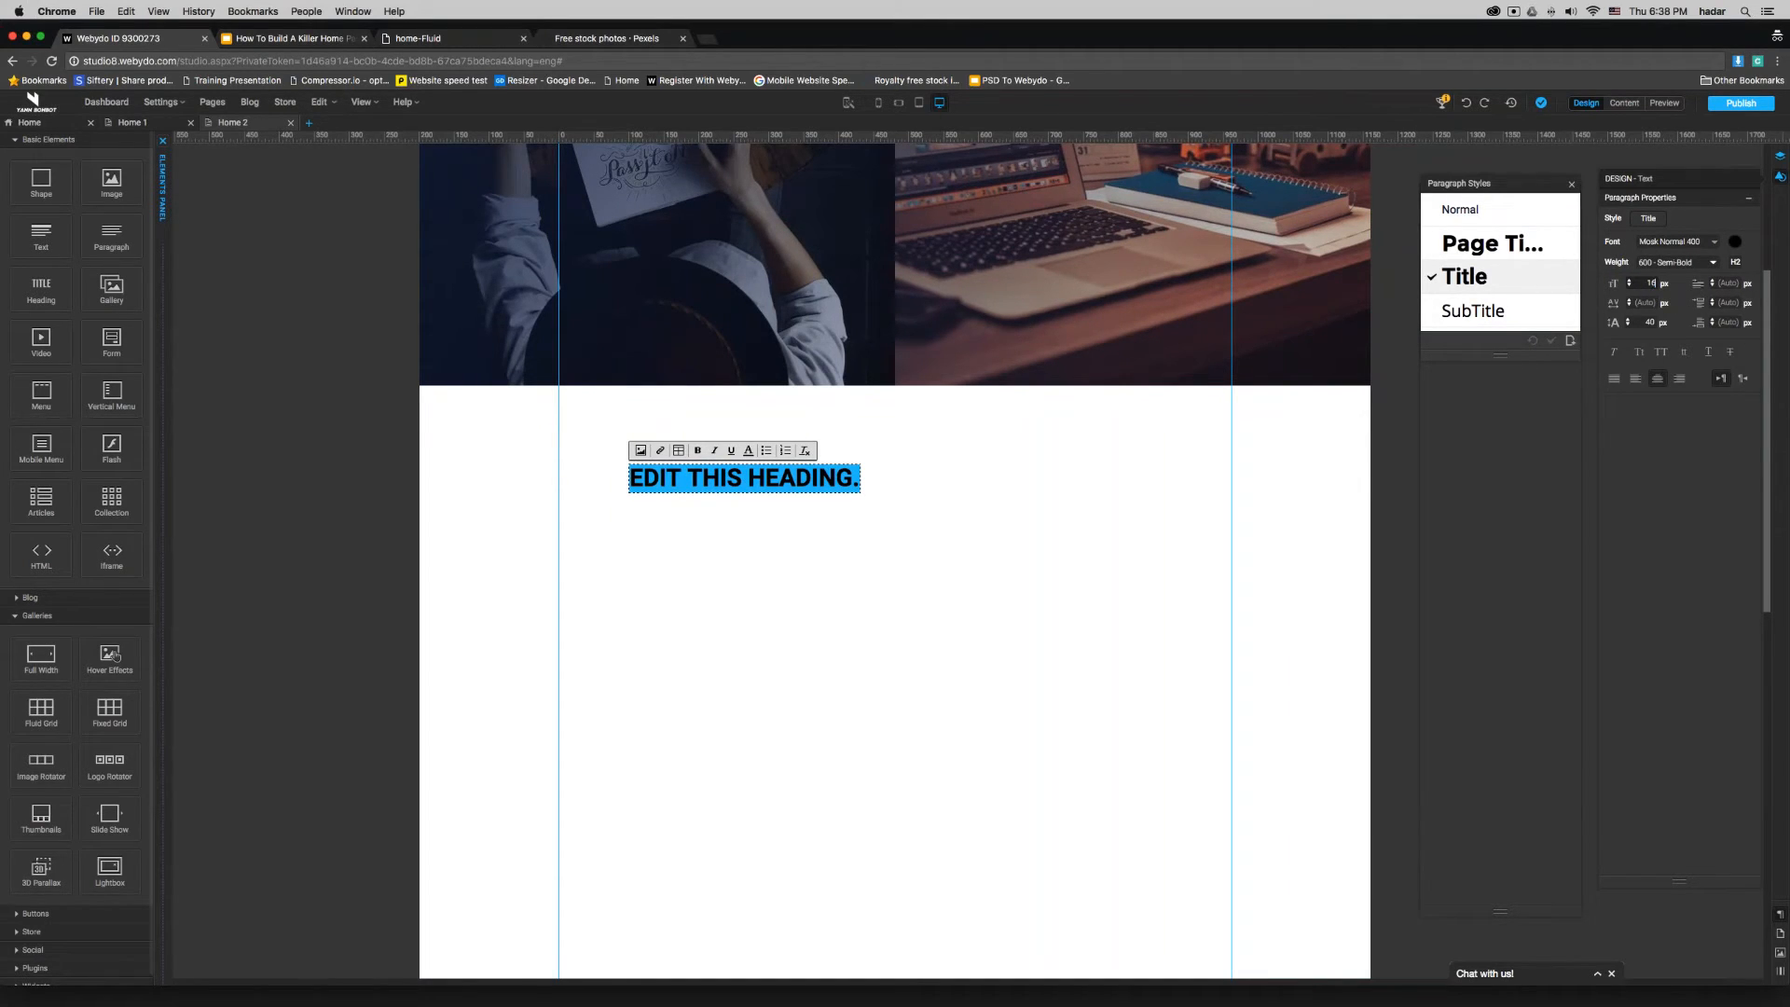
type("16")
key("Return")
double_click(1649, 322)
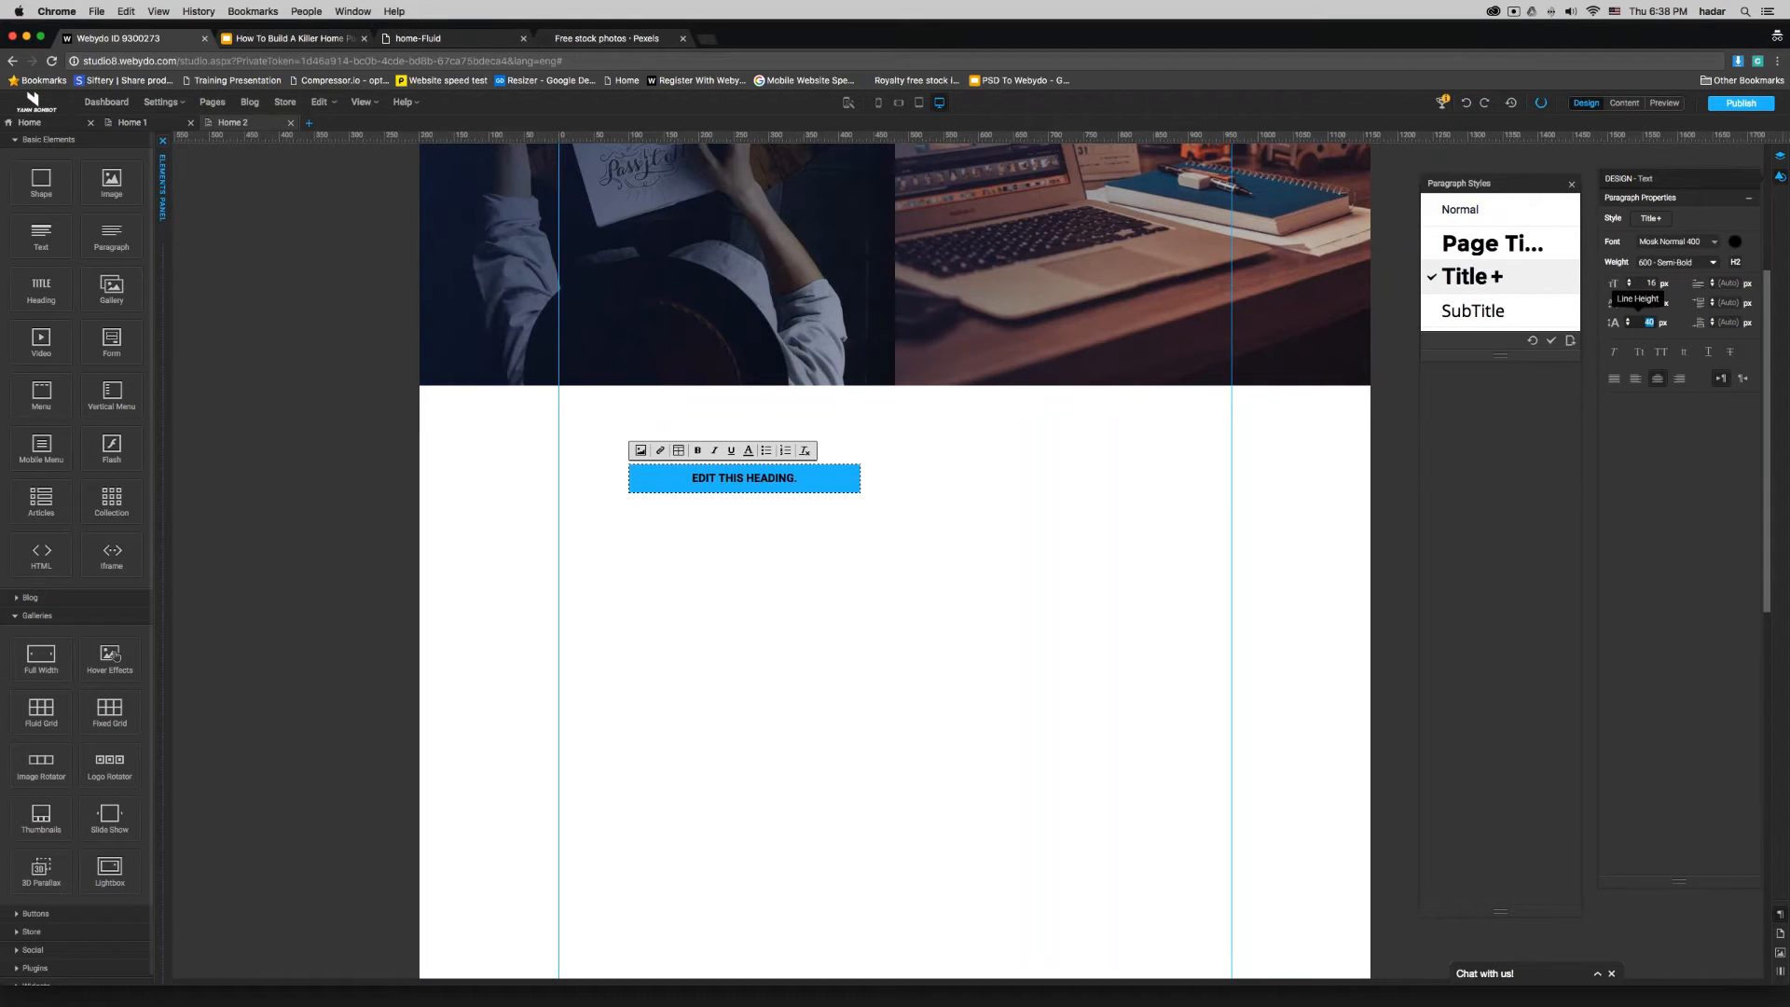
type("20")
left_click(1129, 501)
scroll(1102, 499, "up", 2)
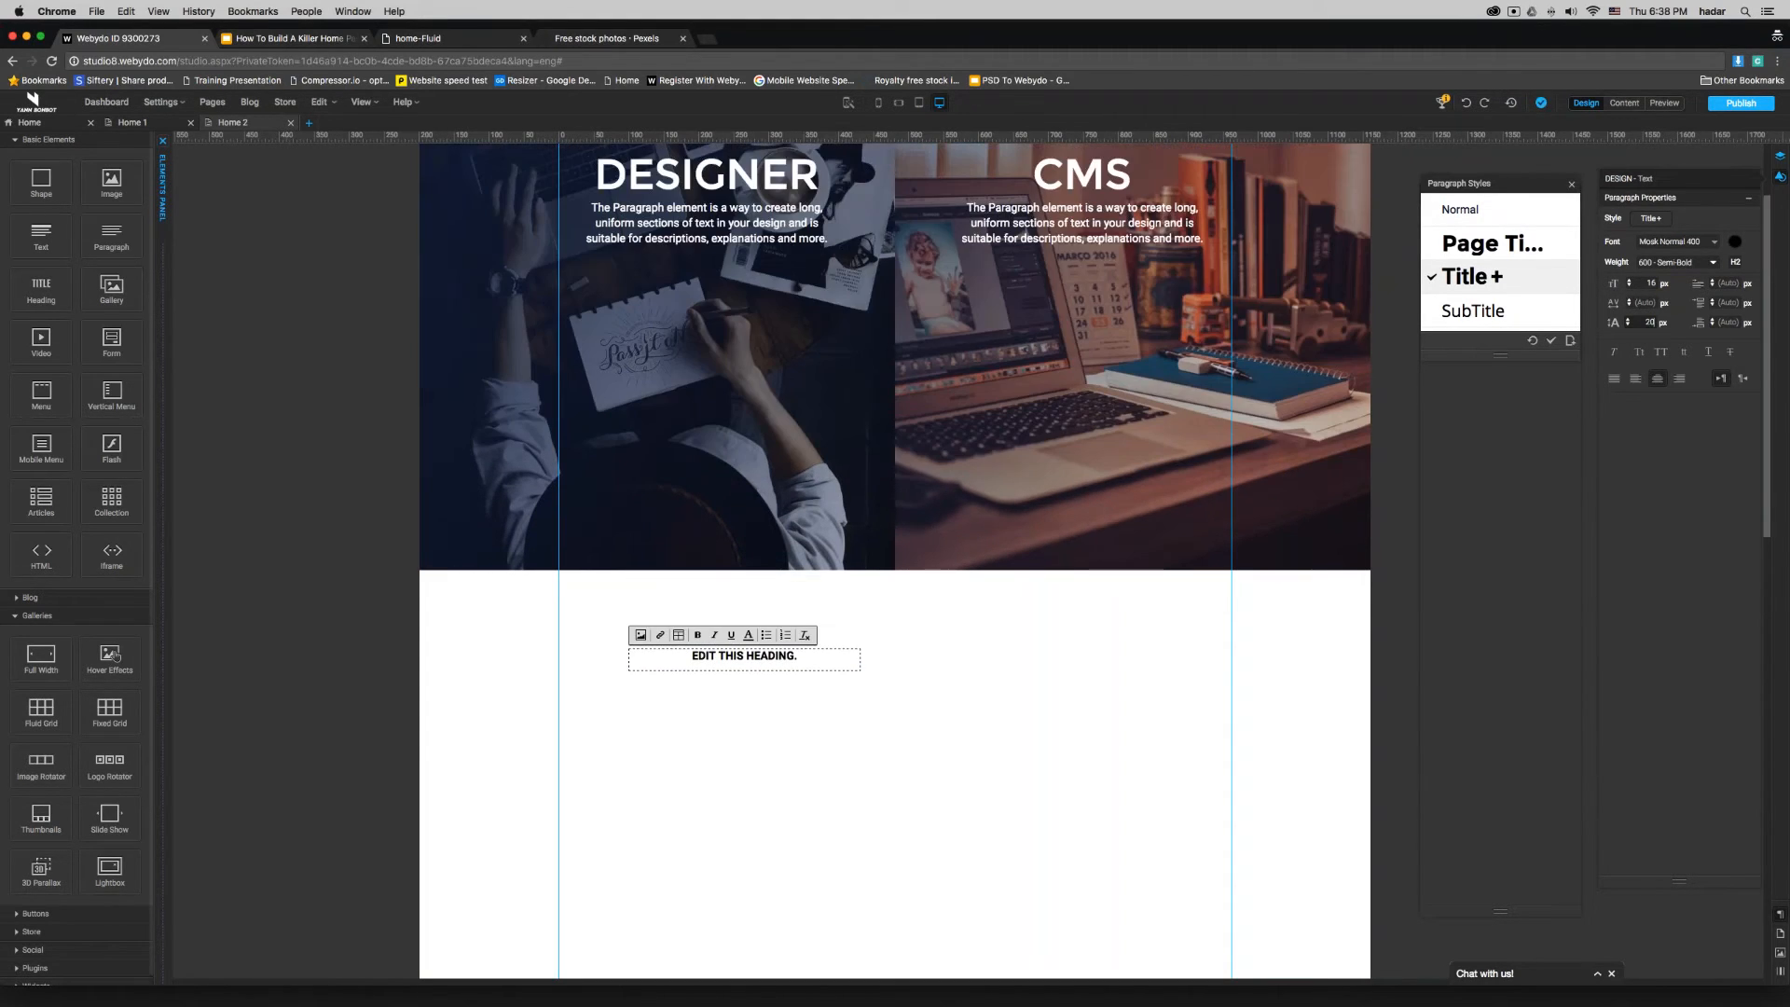
- Recolour the heading text white and move the heading onto the lower part of the DESIGNER image
key("ctrl+a")
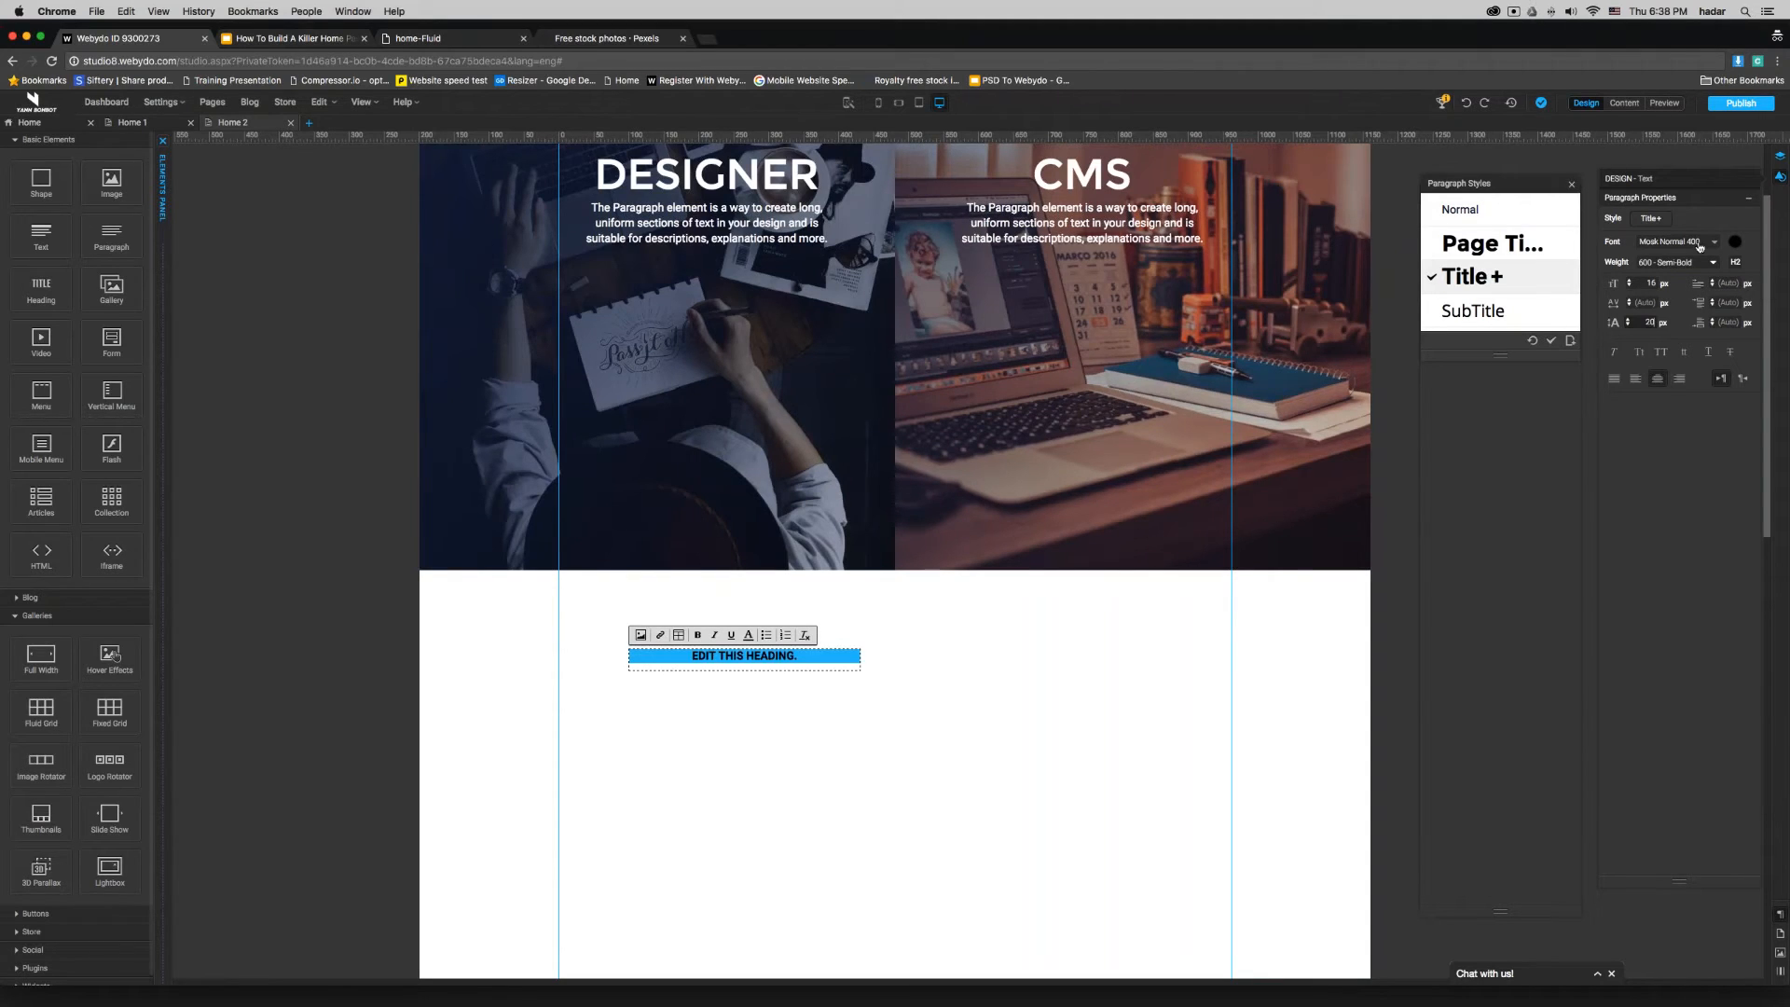
left_click(1735, 242)
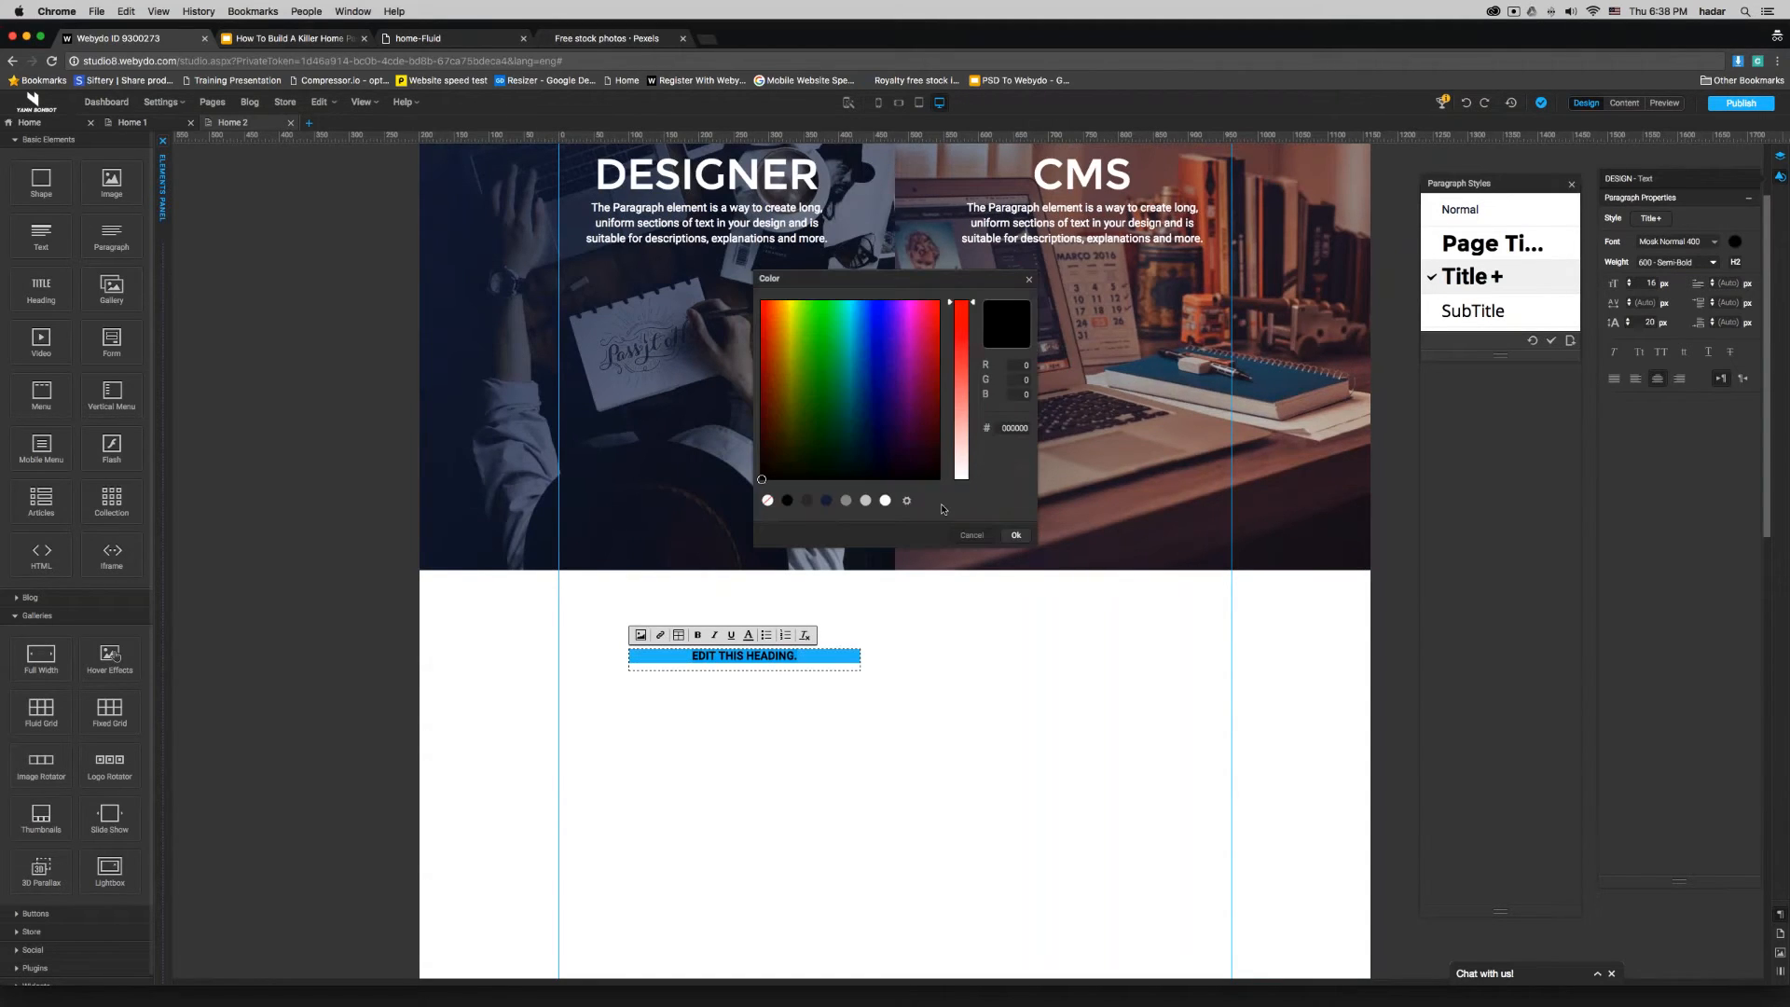
left_click(885, 501)
left_click(1018, 534)
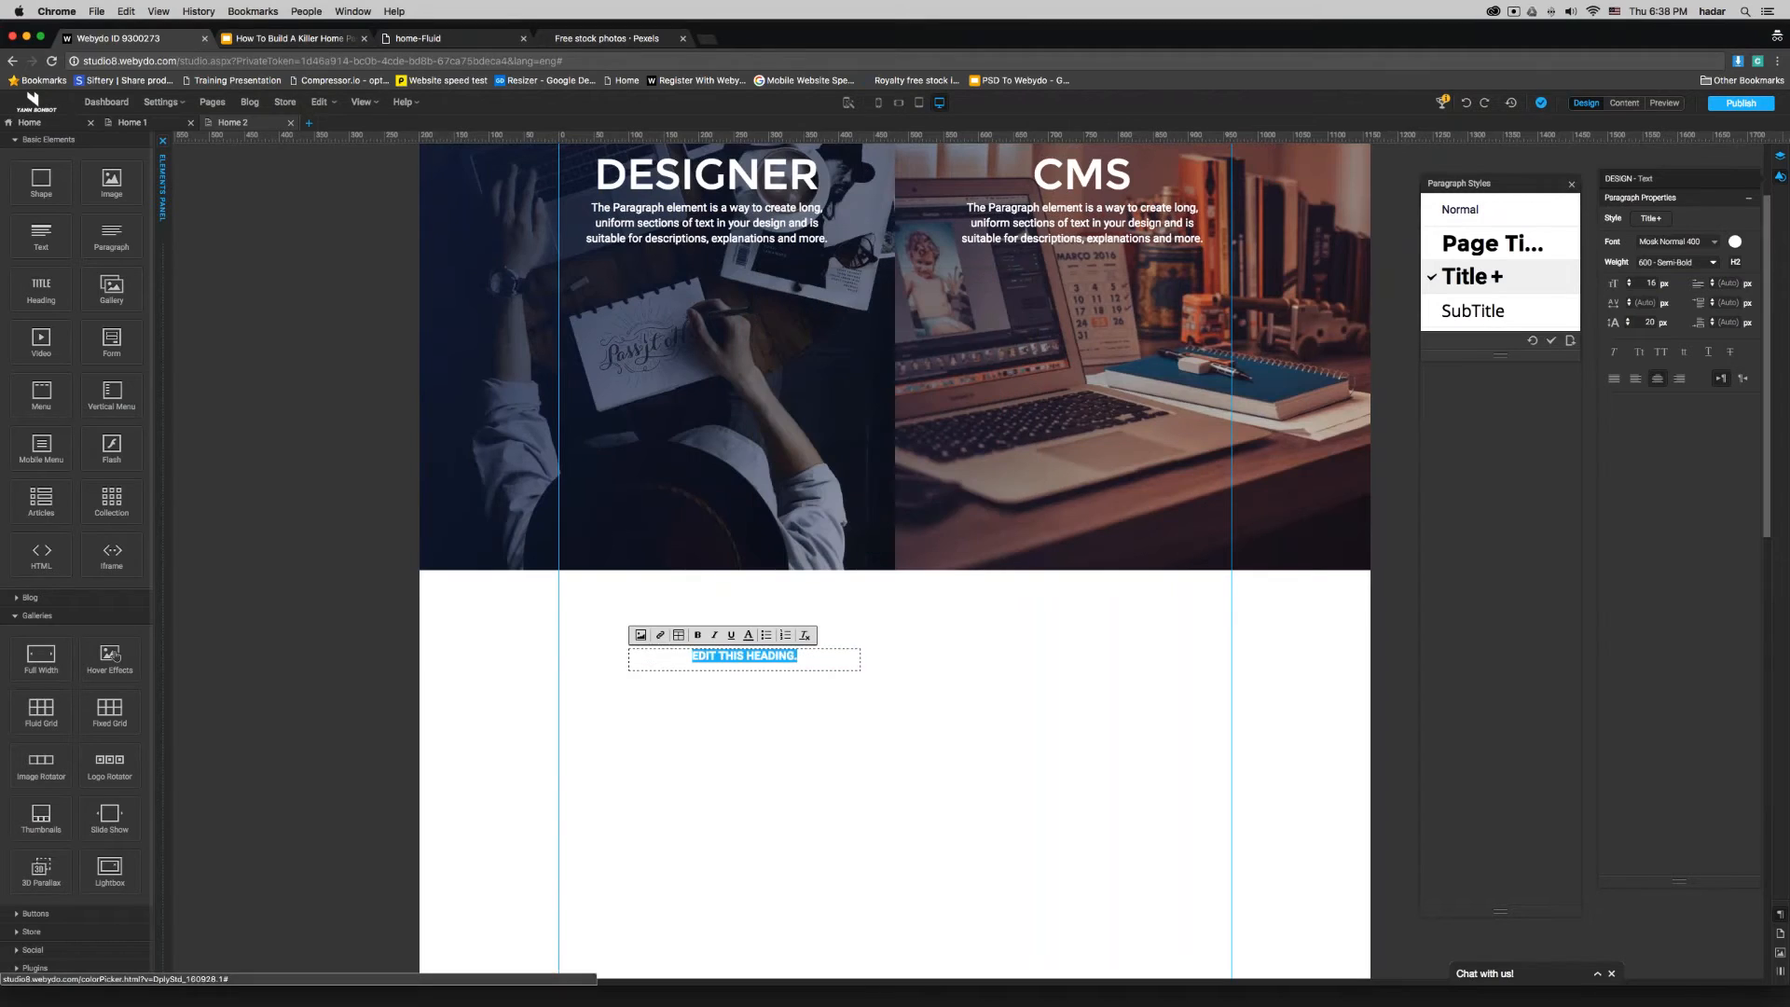
left_click(832, 683)
left_click_drag(768, 657, 768, 532)
- Change the font of the whole white heading text to Mosk Thin 100
double_click(780, 501)
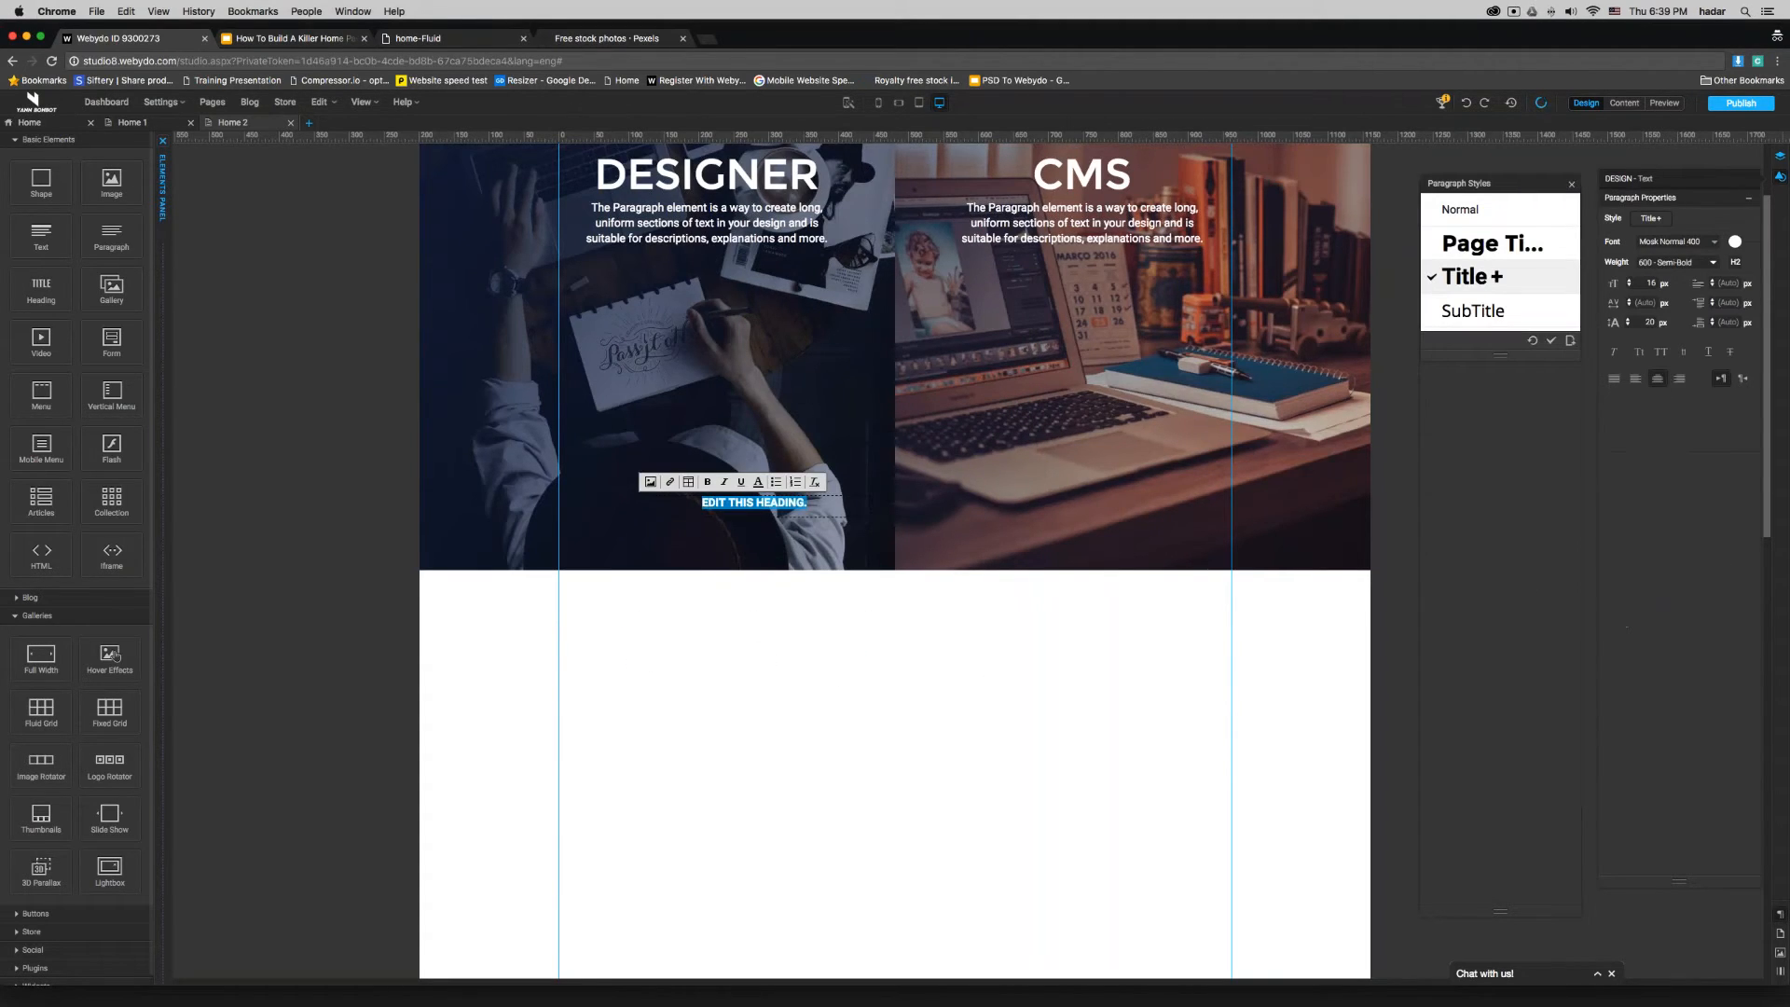
key("super+a")
left_click(1697, 245)
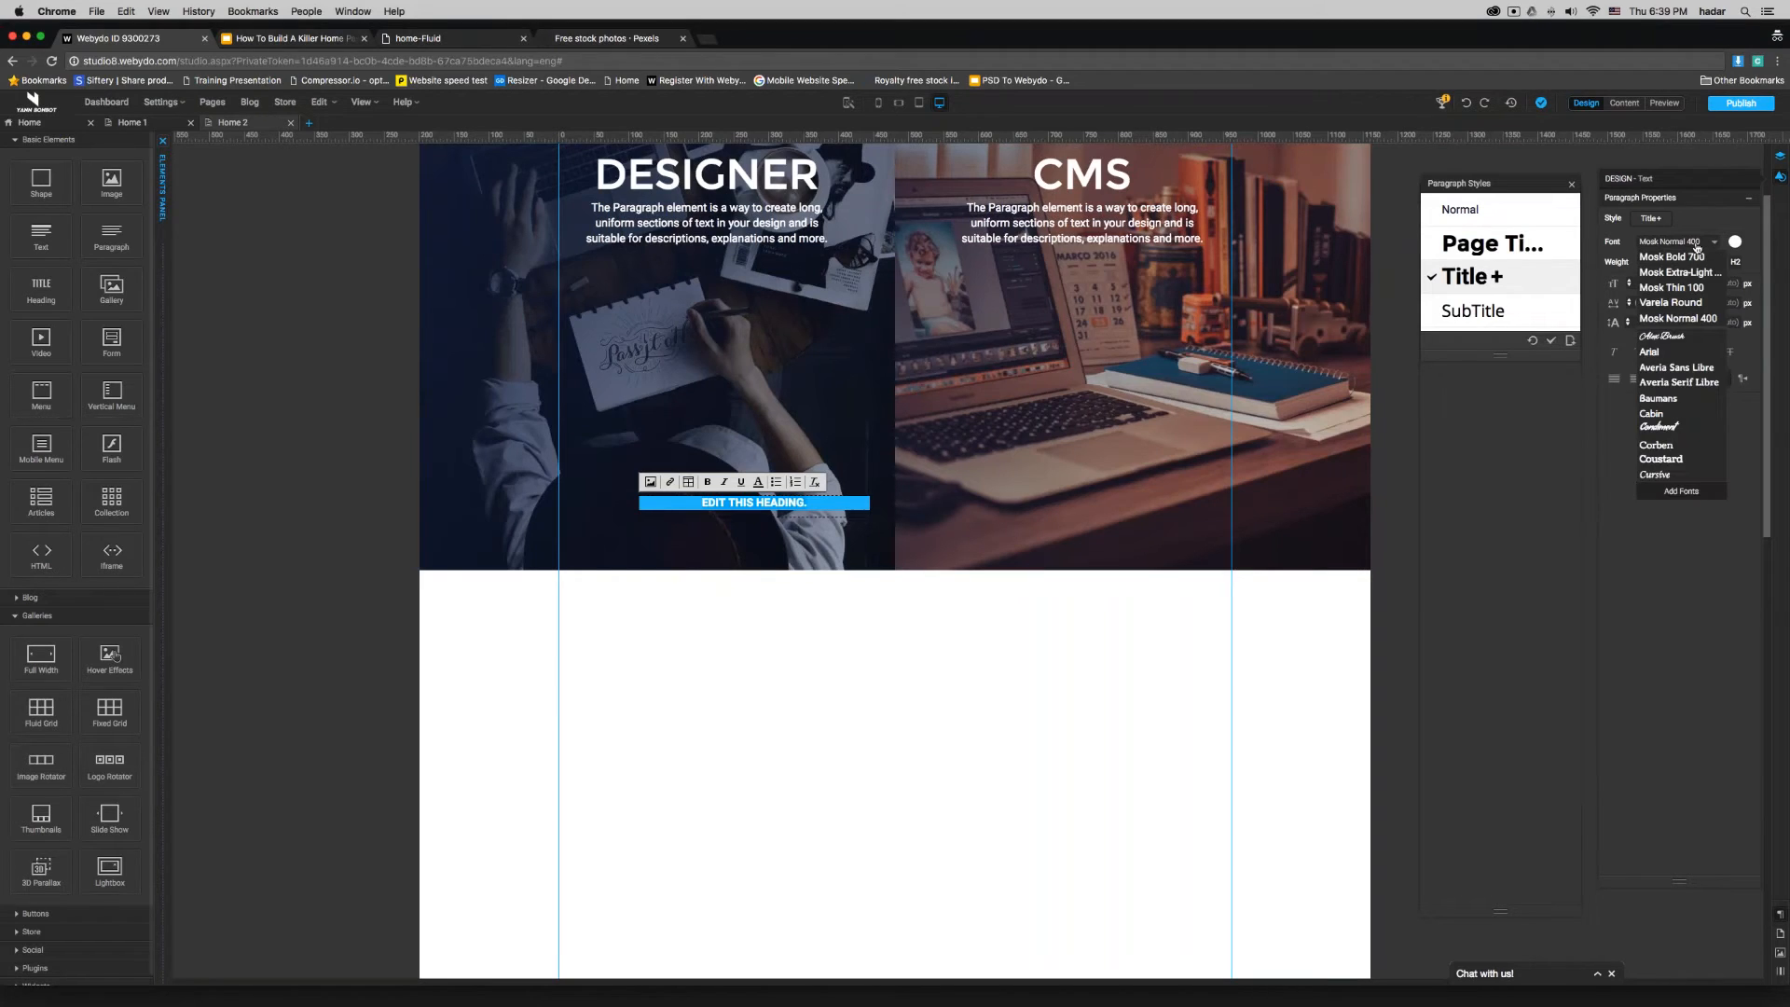
left_click(1684, 289)
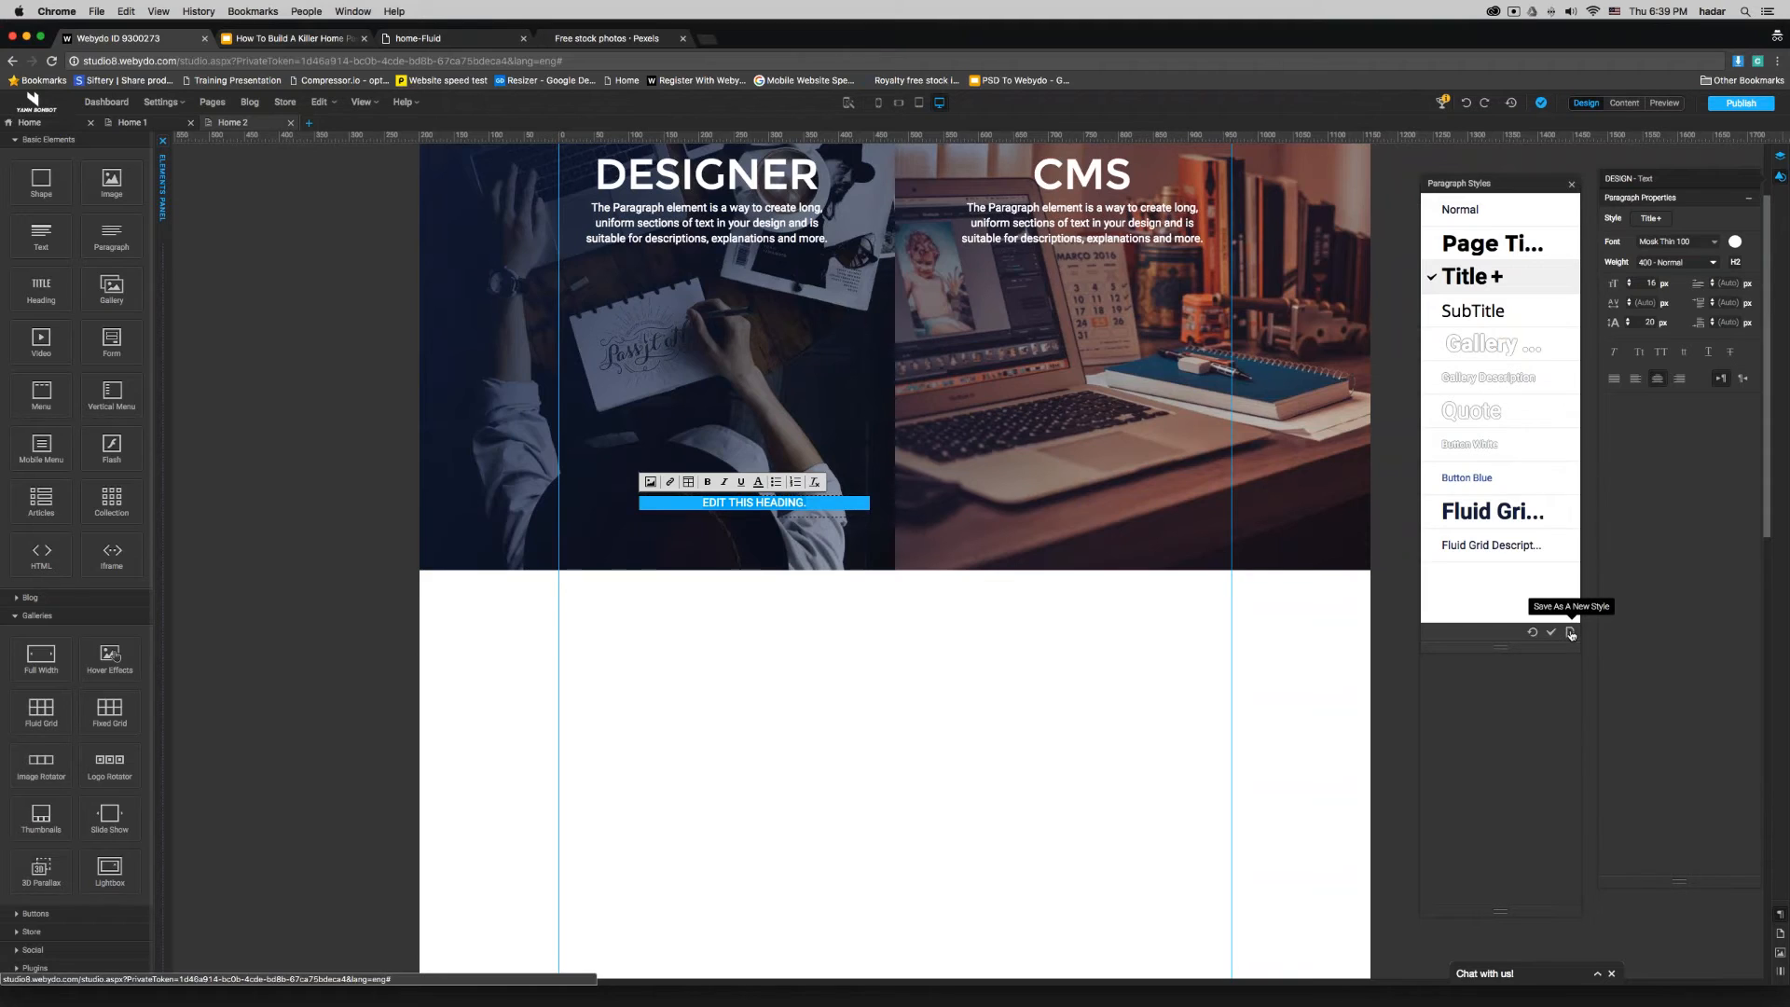
- Save the heading's formatting as a new paragraph style named W Button White with the P tag
left_click(1571, 633)
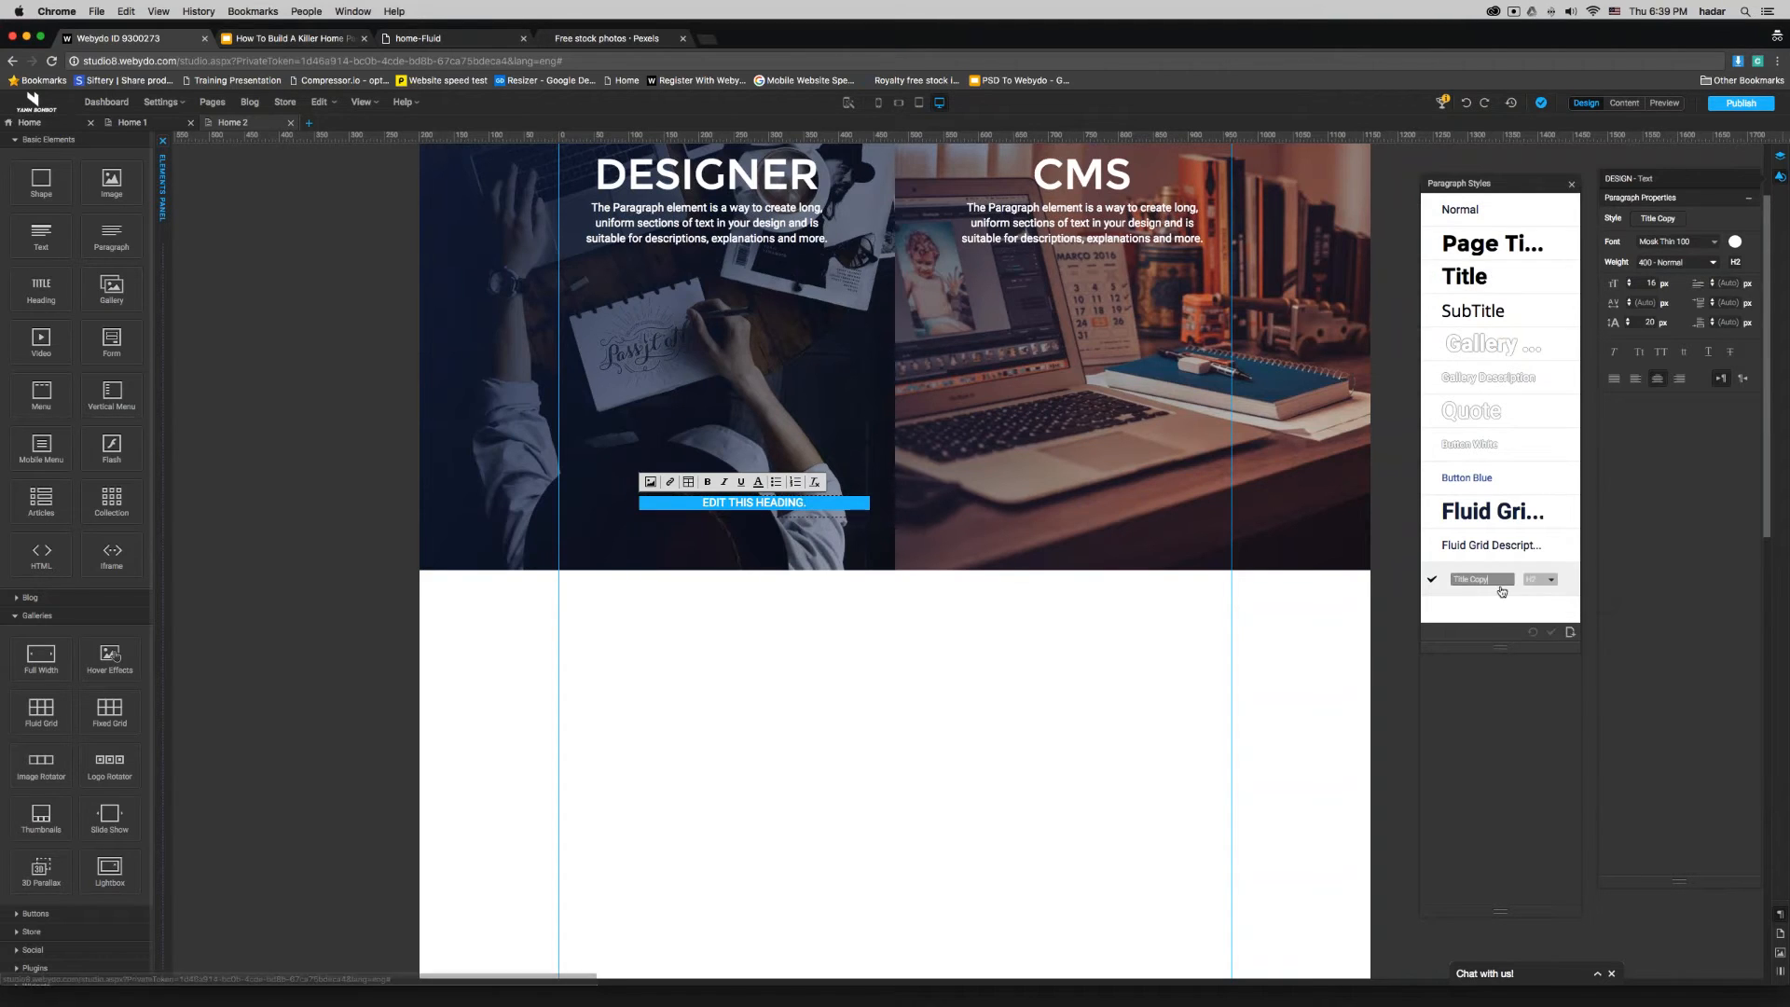
type("W Button White")
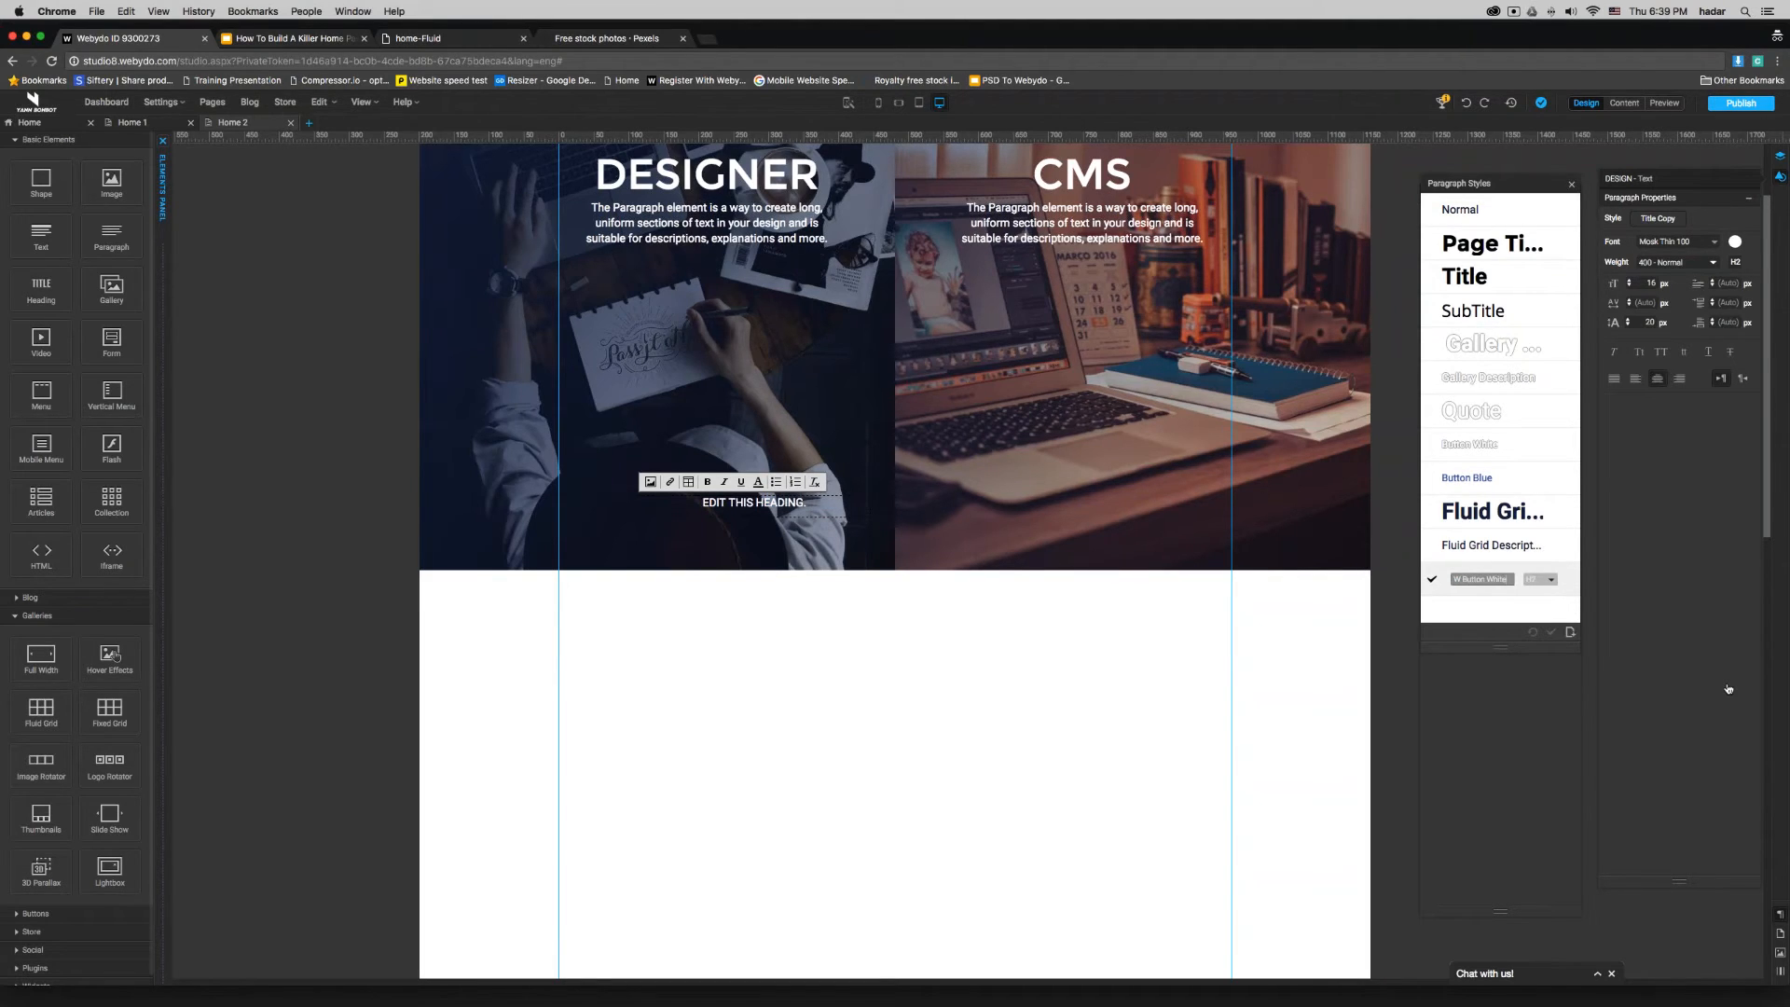
left_click(1539, 579)
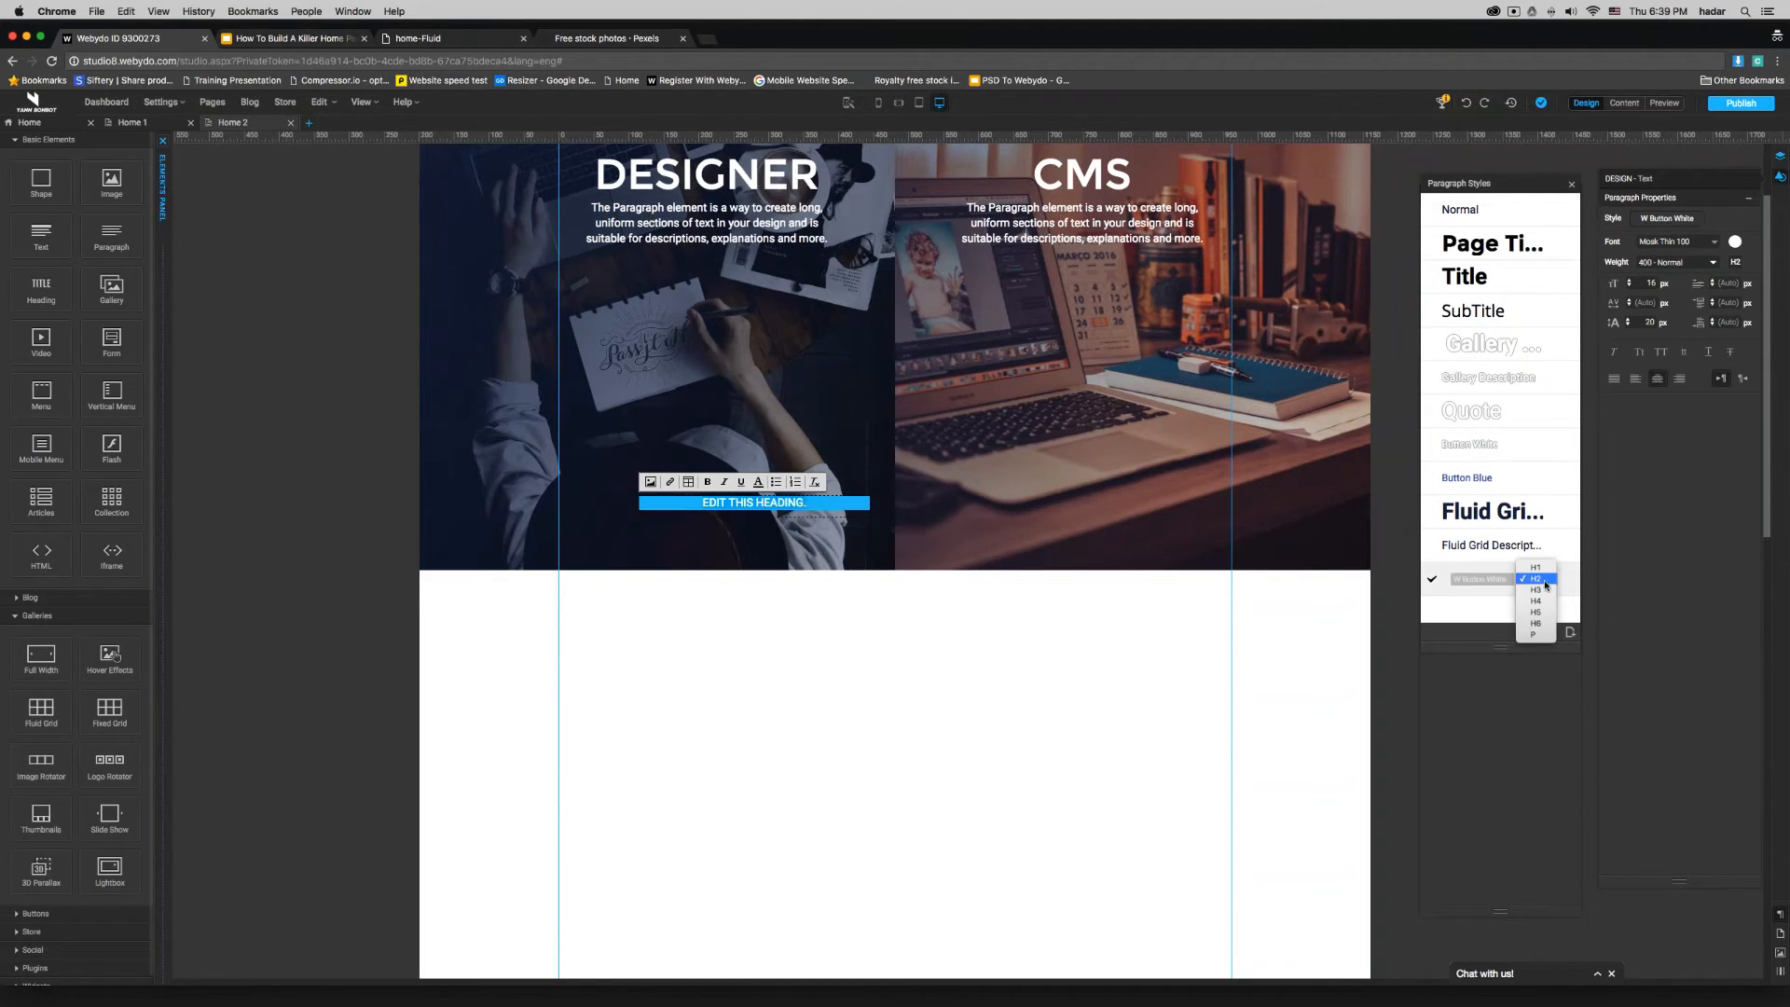
left_click(1540, 637)
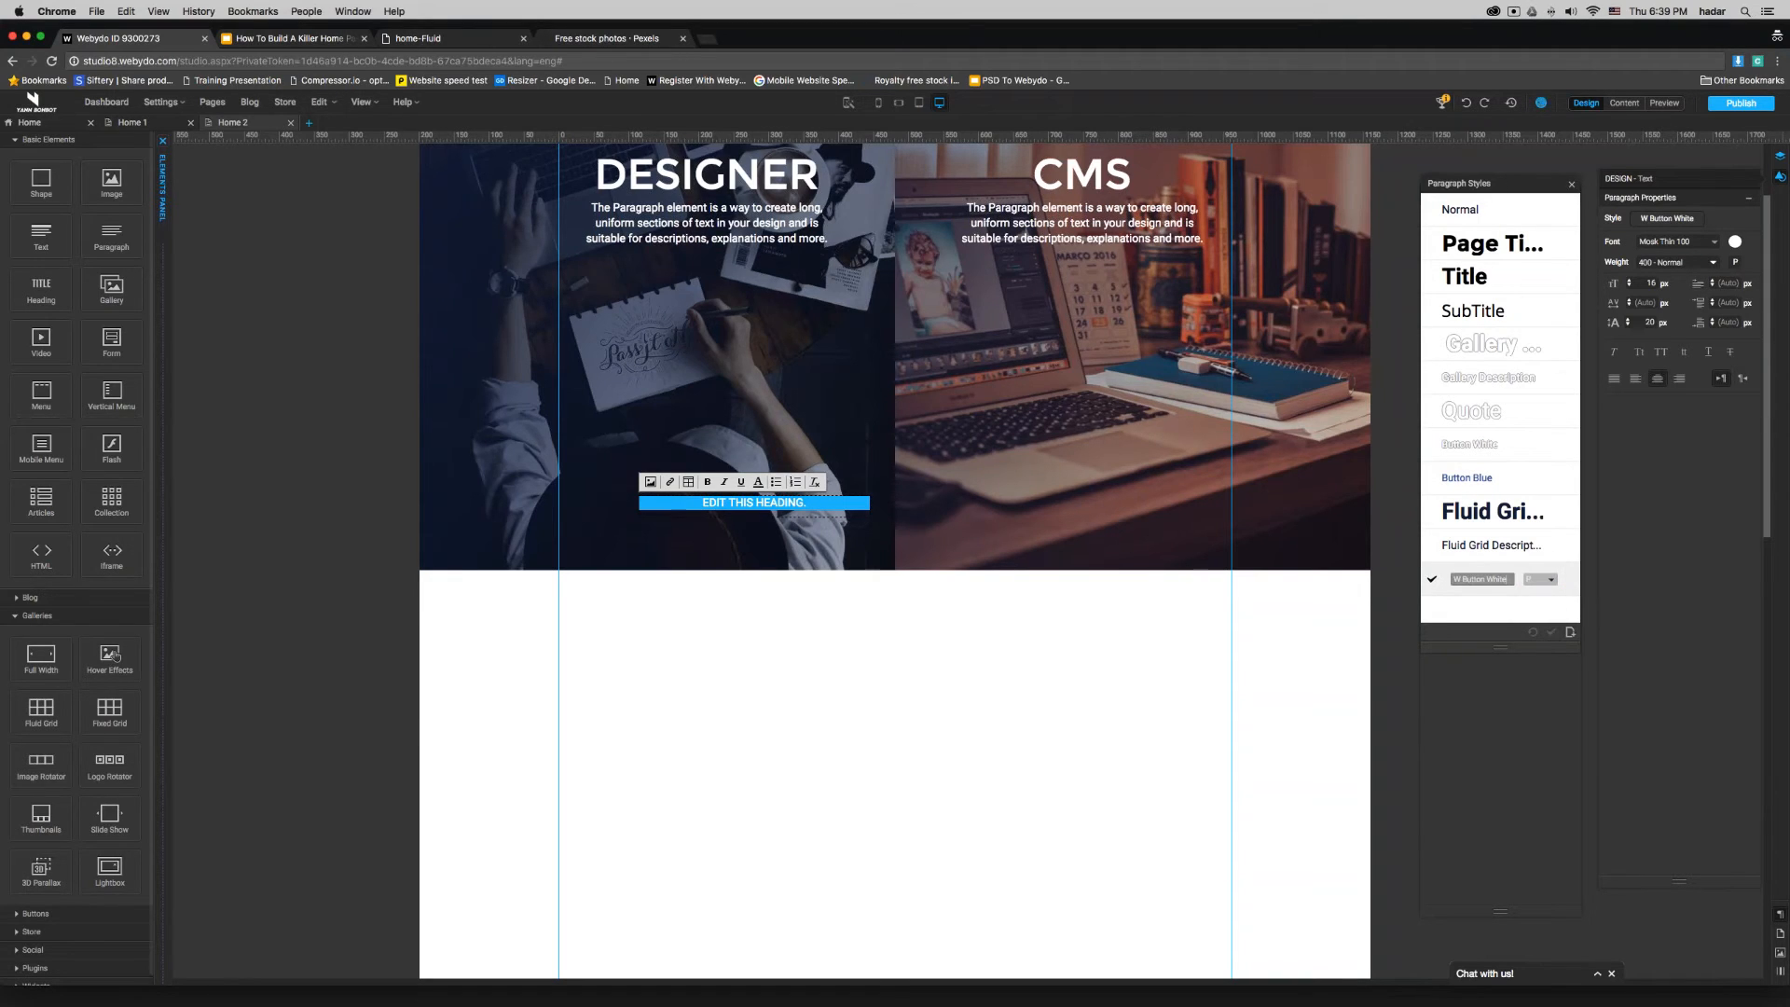
left_click(1433, 582)
- Recolour the sample heading text dark blue (#182848) using the saved colour swatch
triple_click(764, 503)
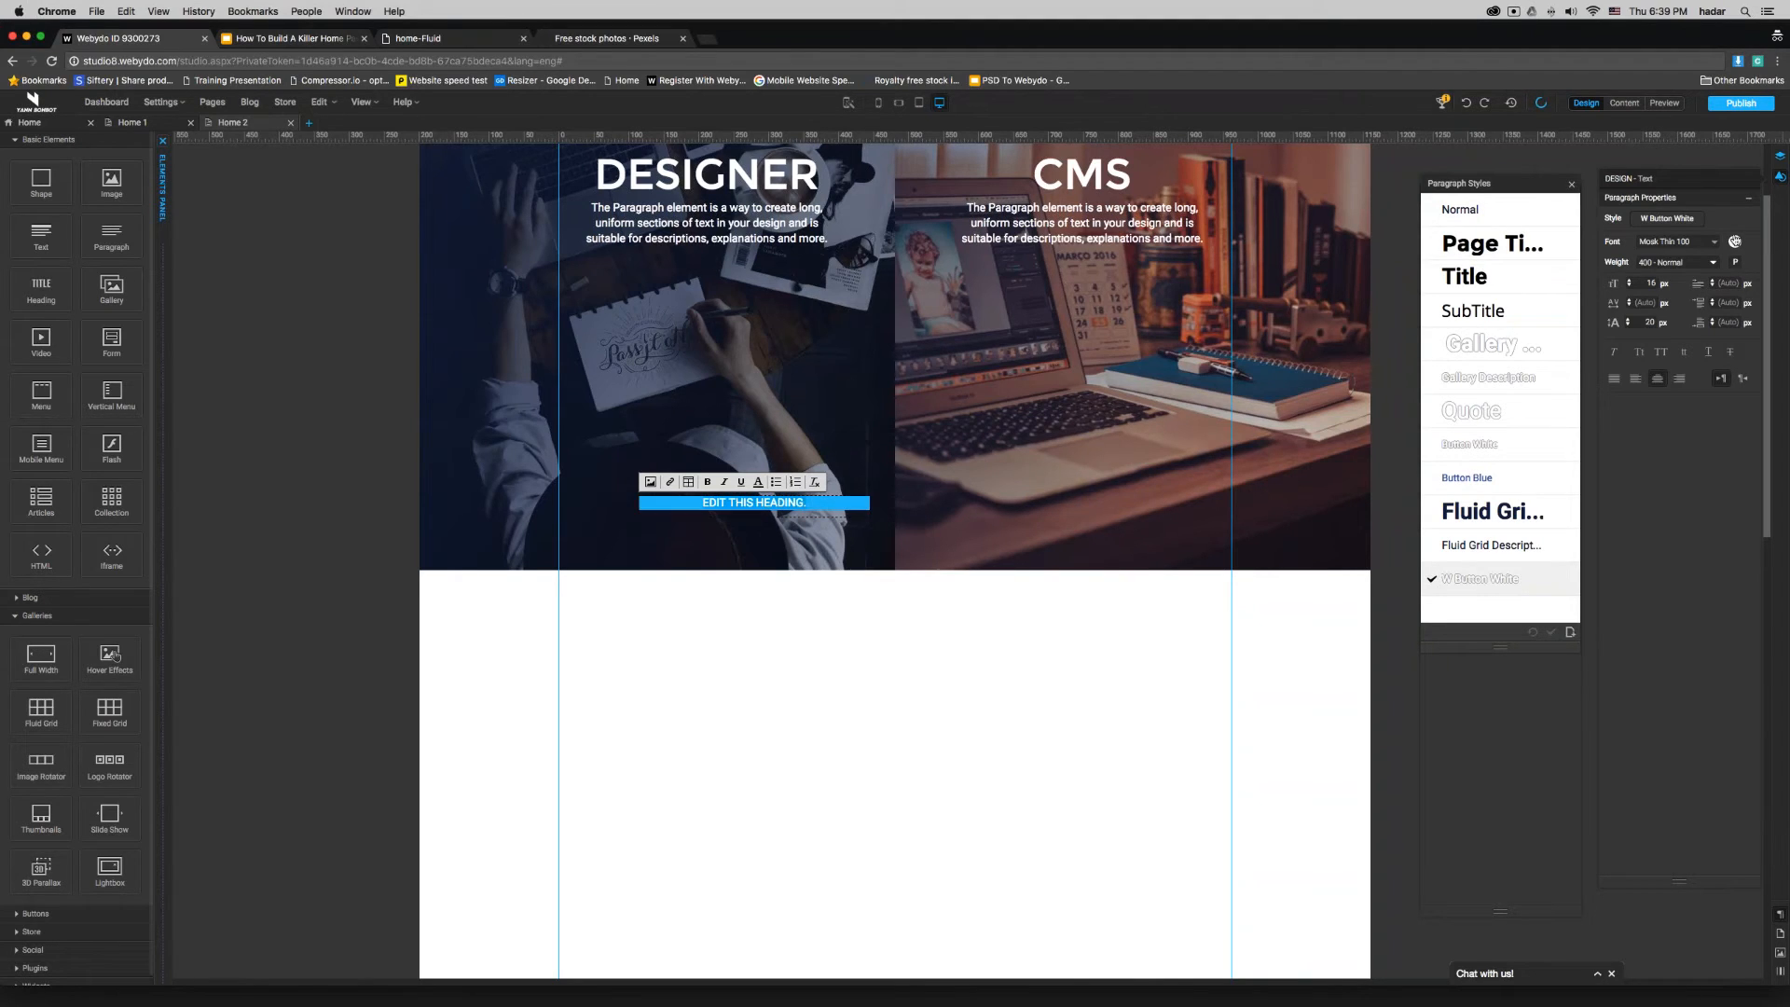
left_click(1735, 241)
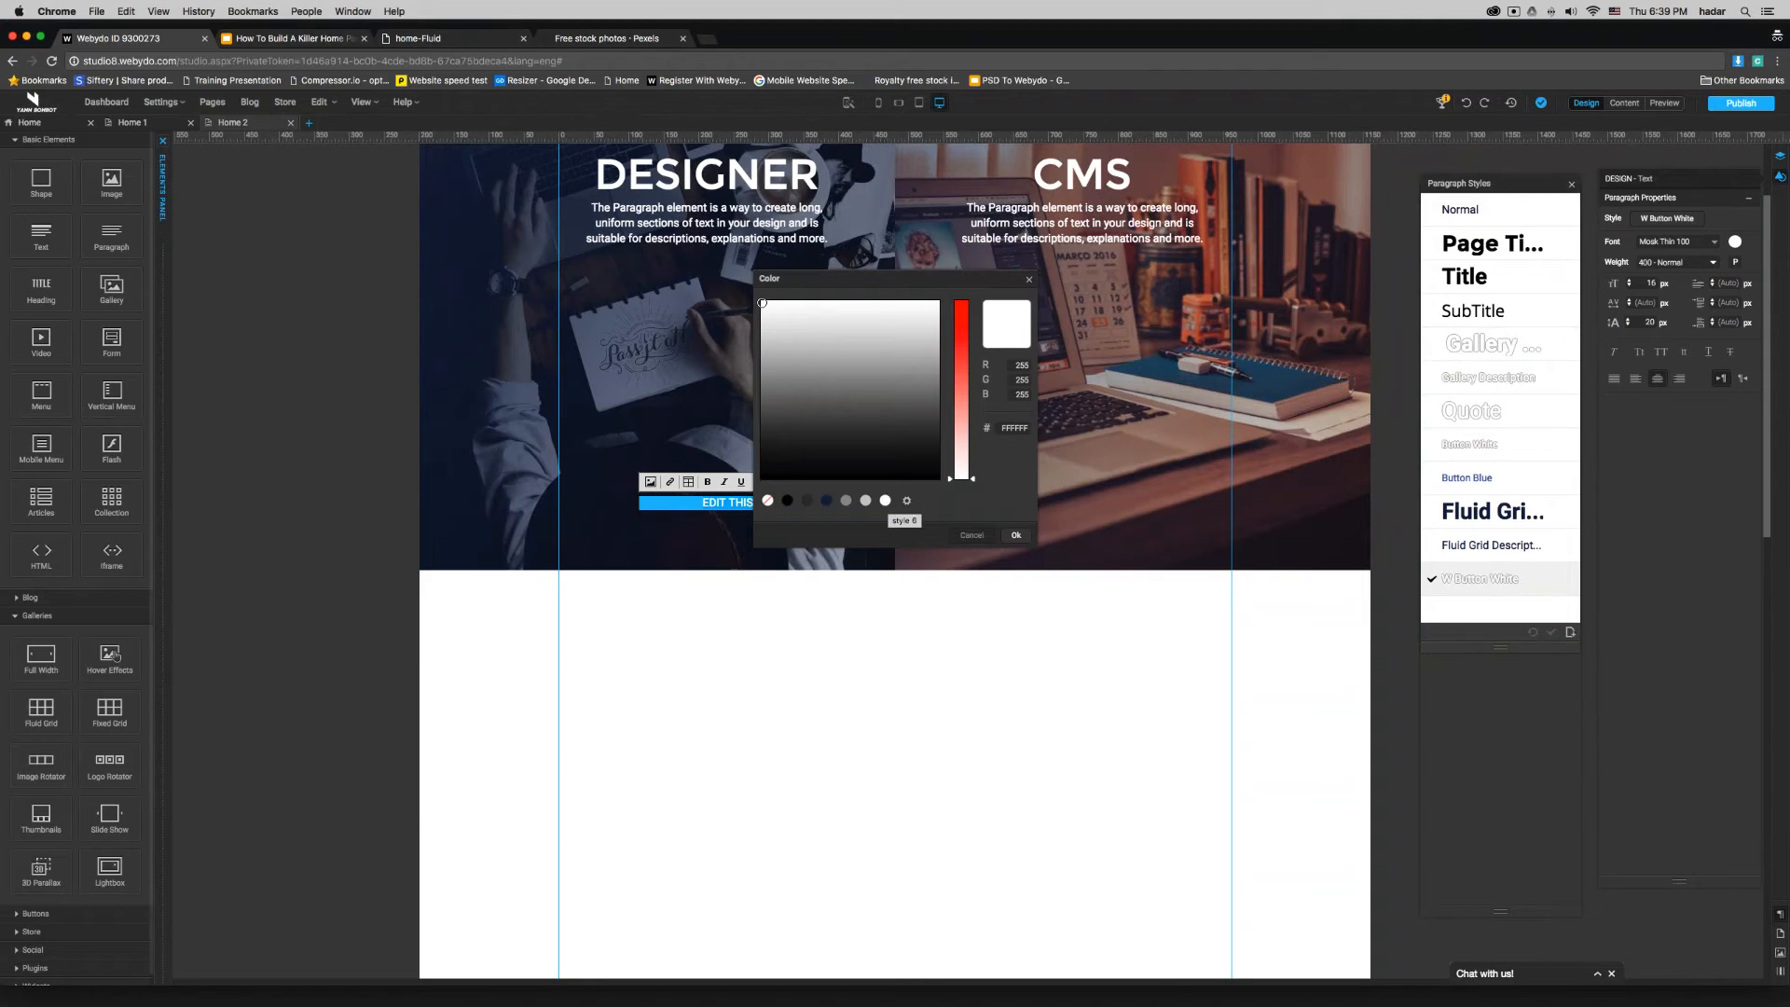
left_click(827, 502)
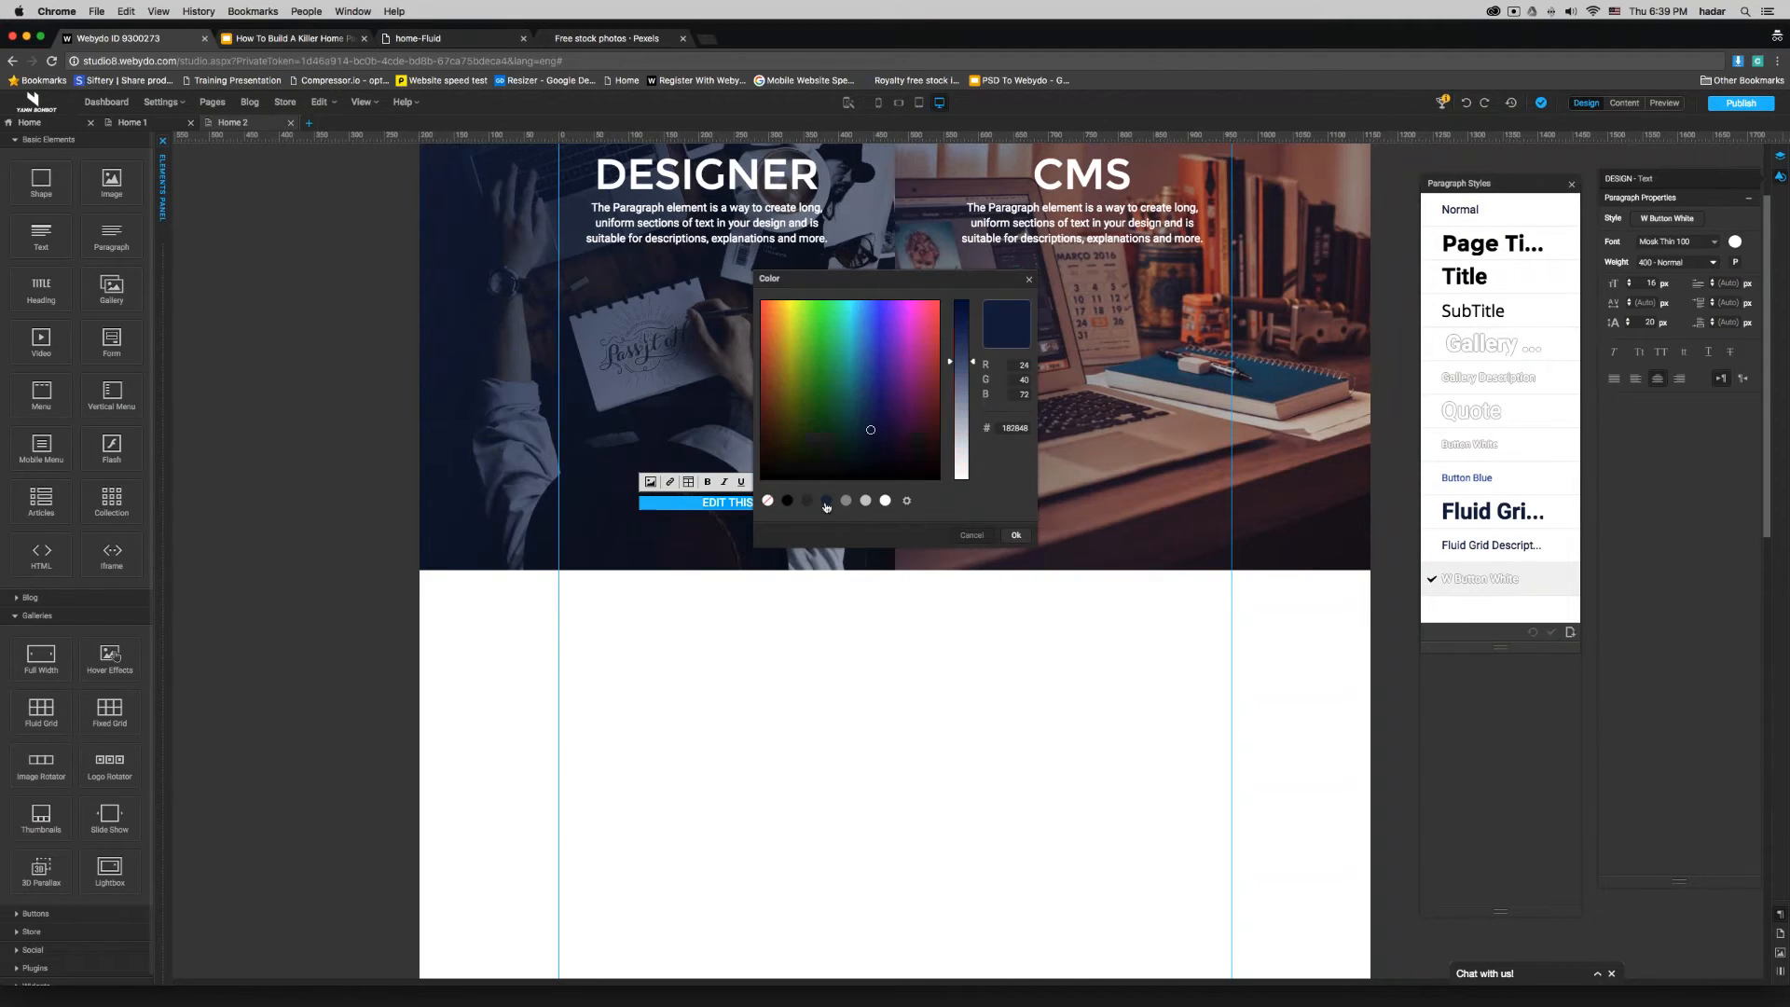
left_click(1015, 535)
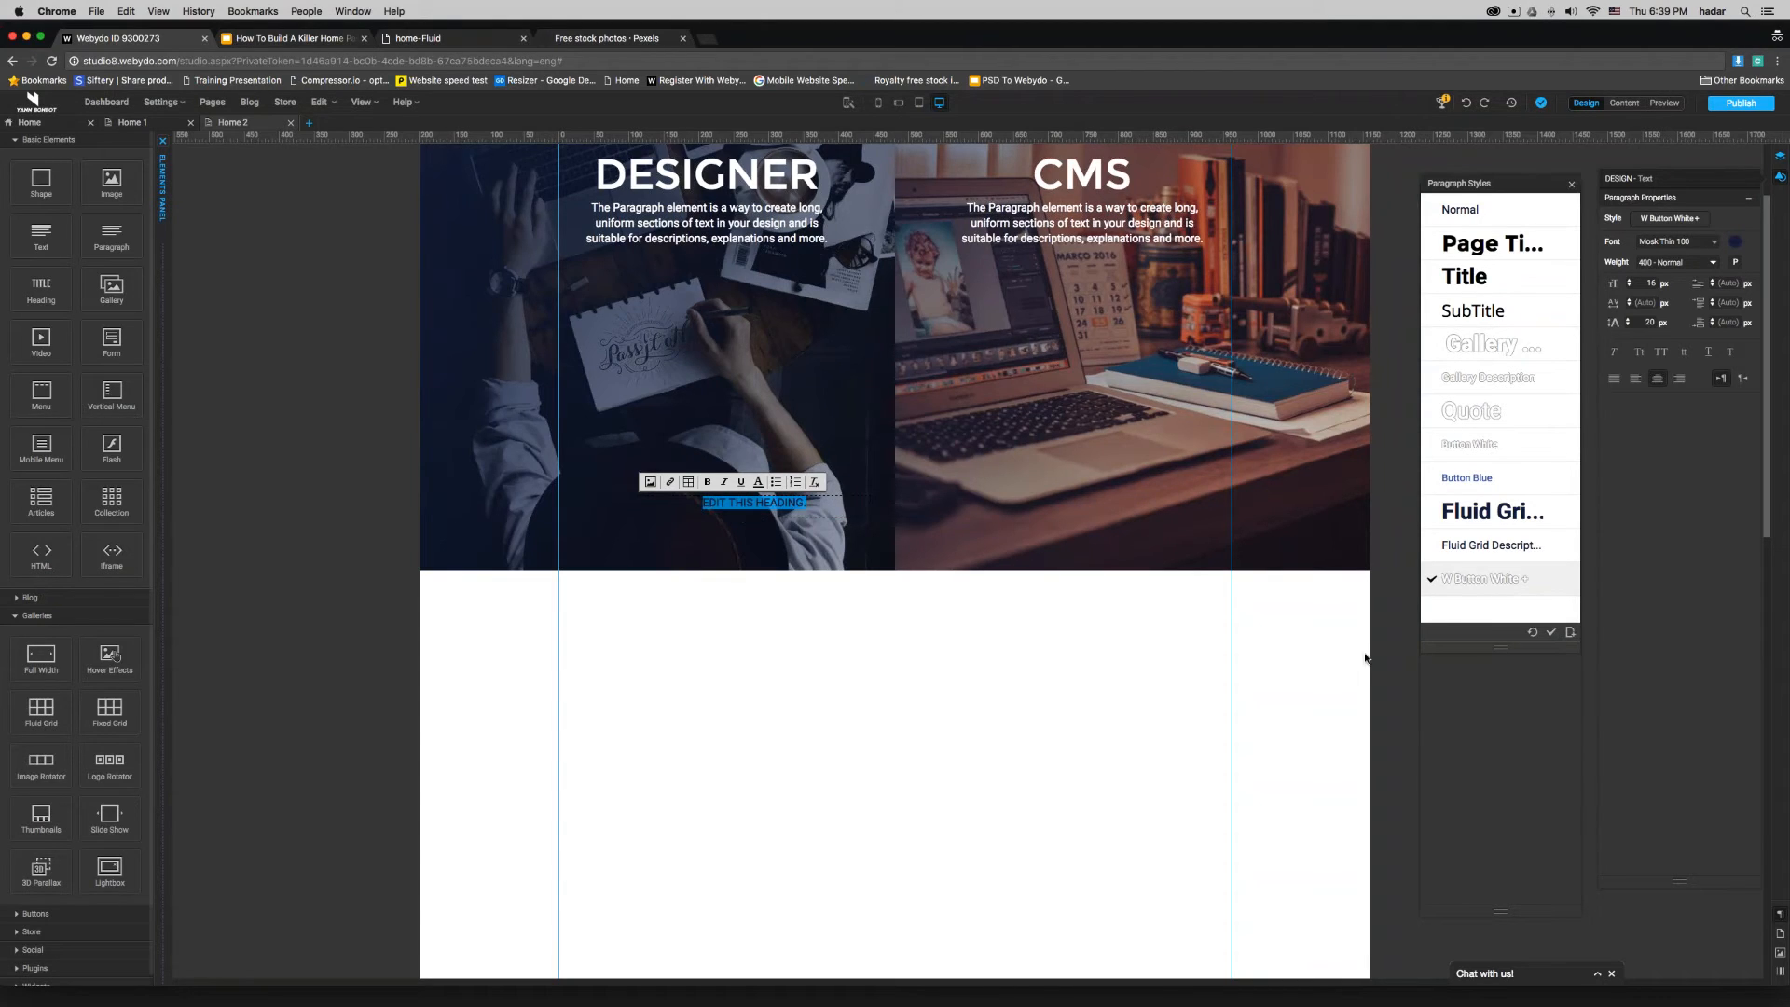
- Save the dark blue formatting as a new paragraph style named W Button Blue and delete the sample heading from the banner
left_click(1571, 633)
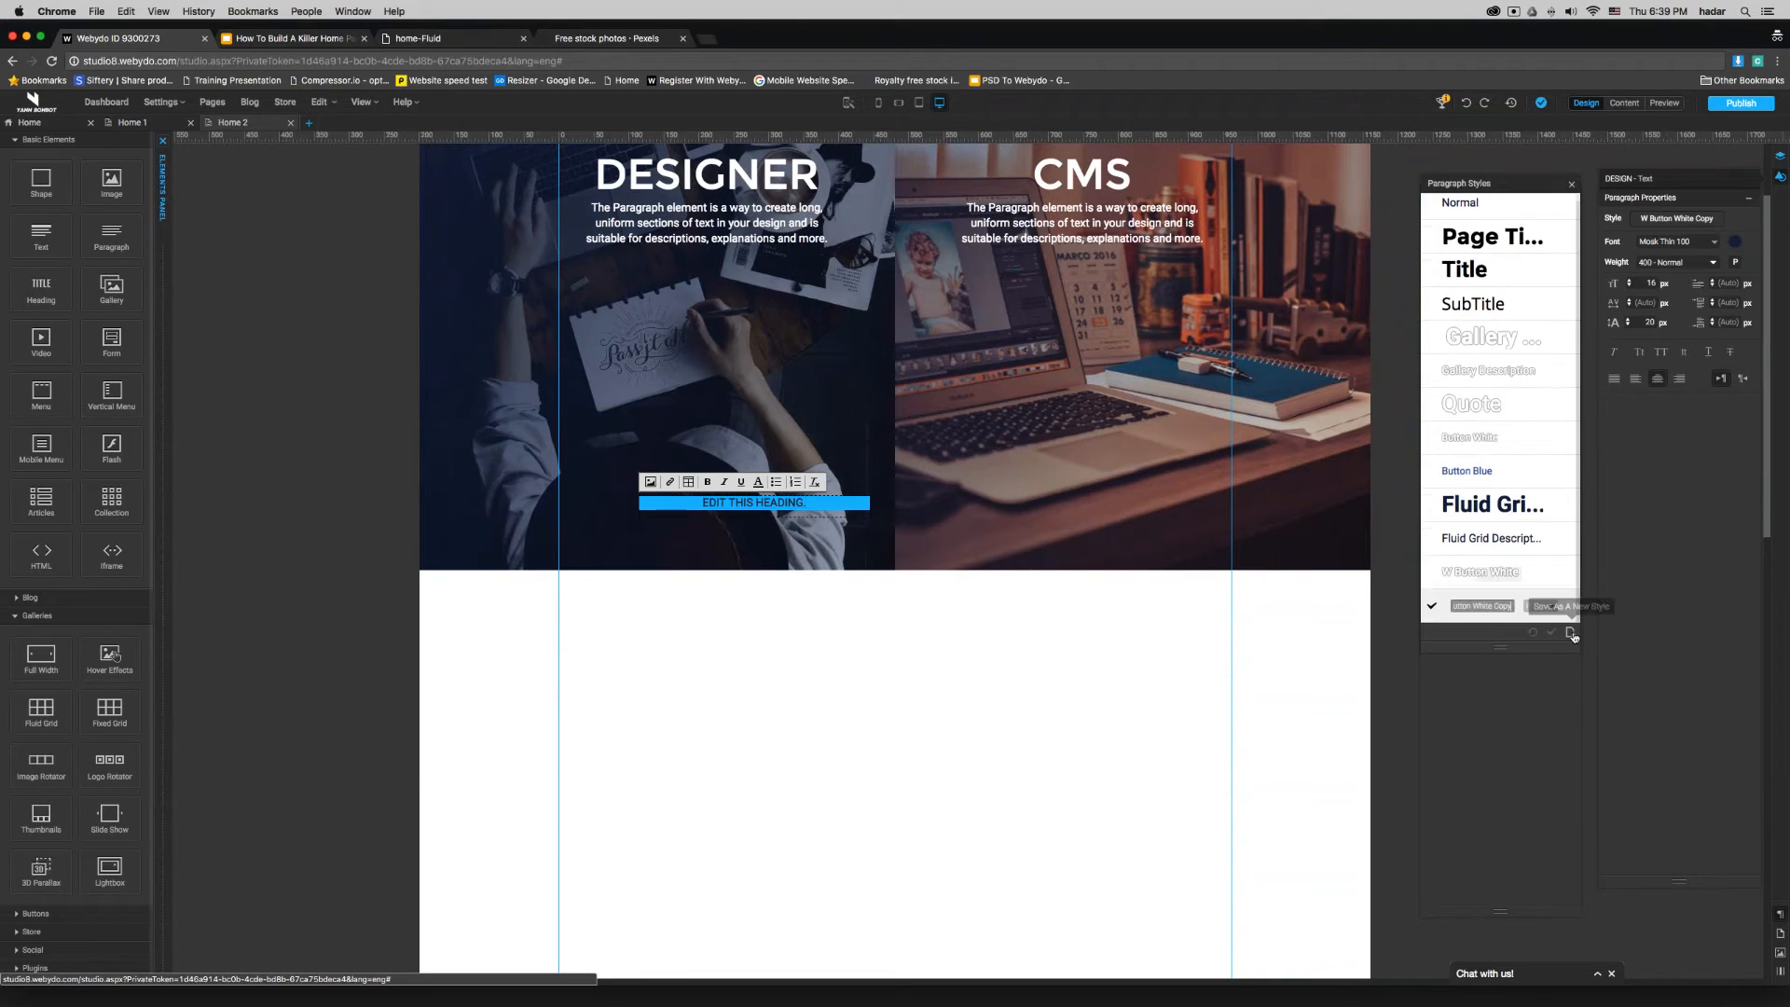
left_click(1489, 606)
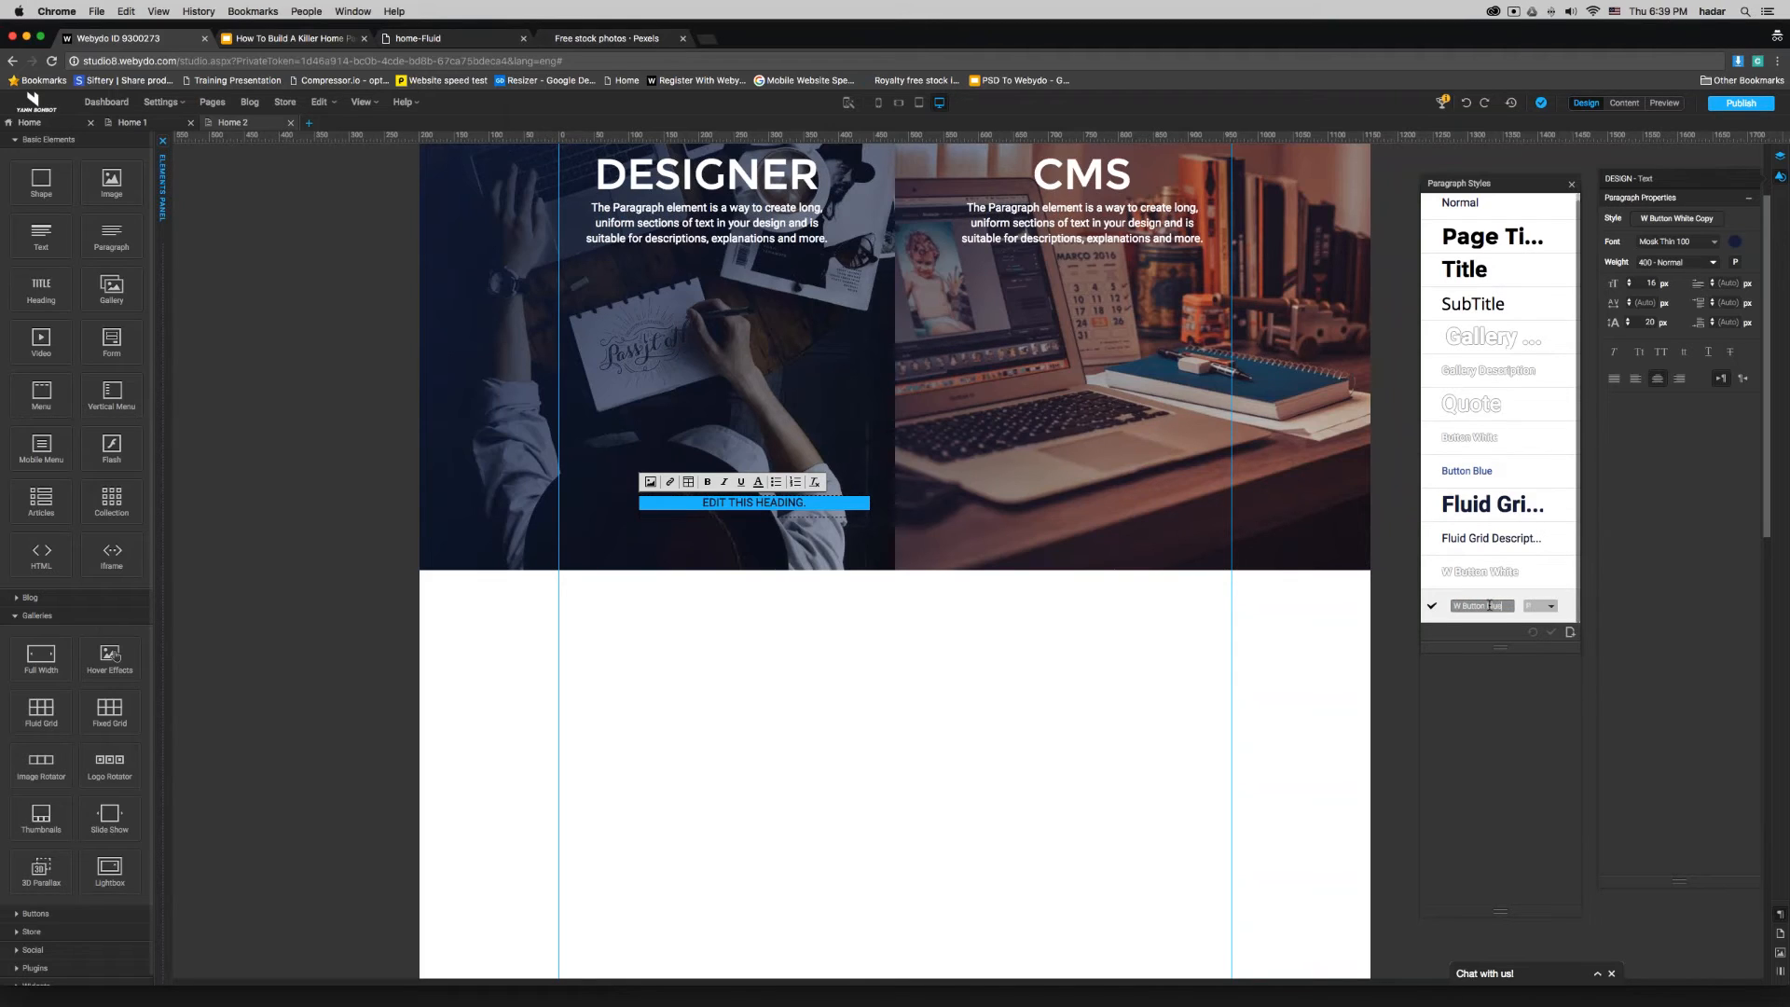
left_click(1433, 608)
left_click(866, 659)
left_click(773, 508)
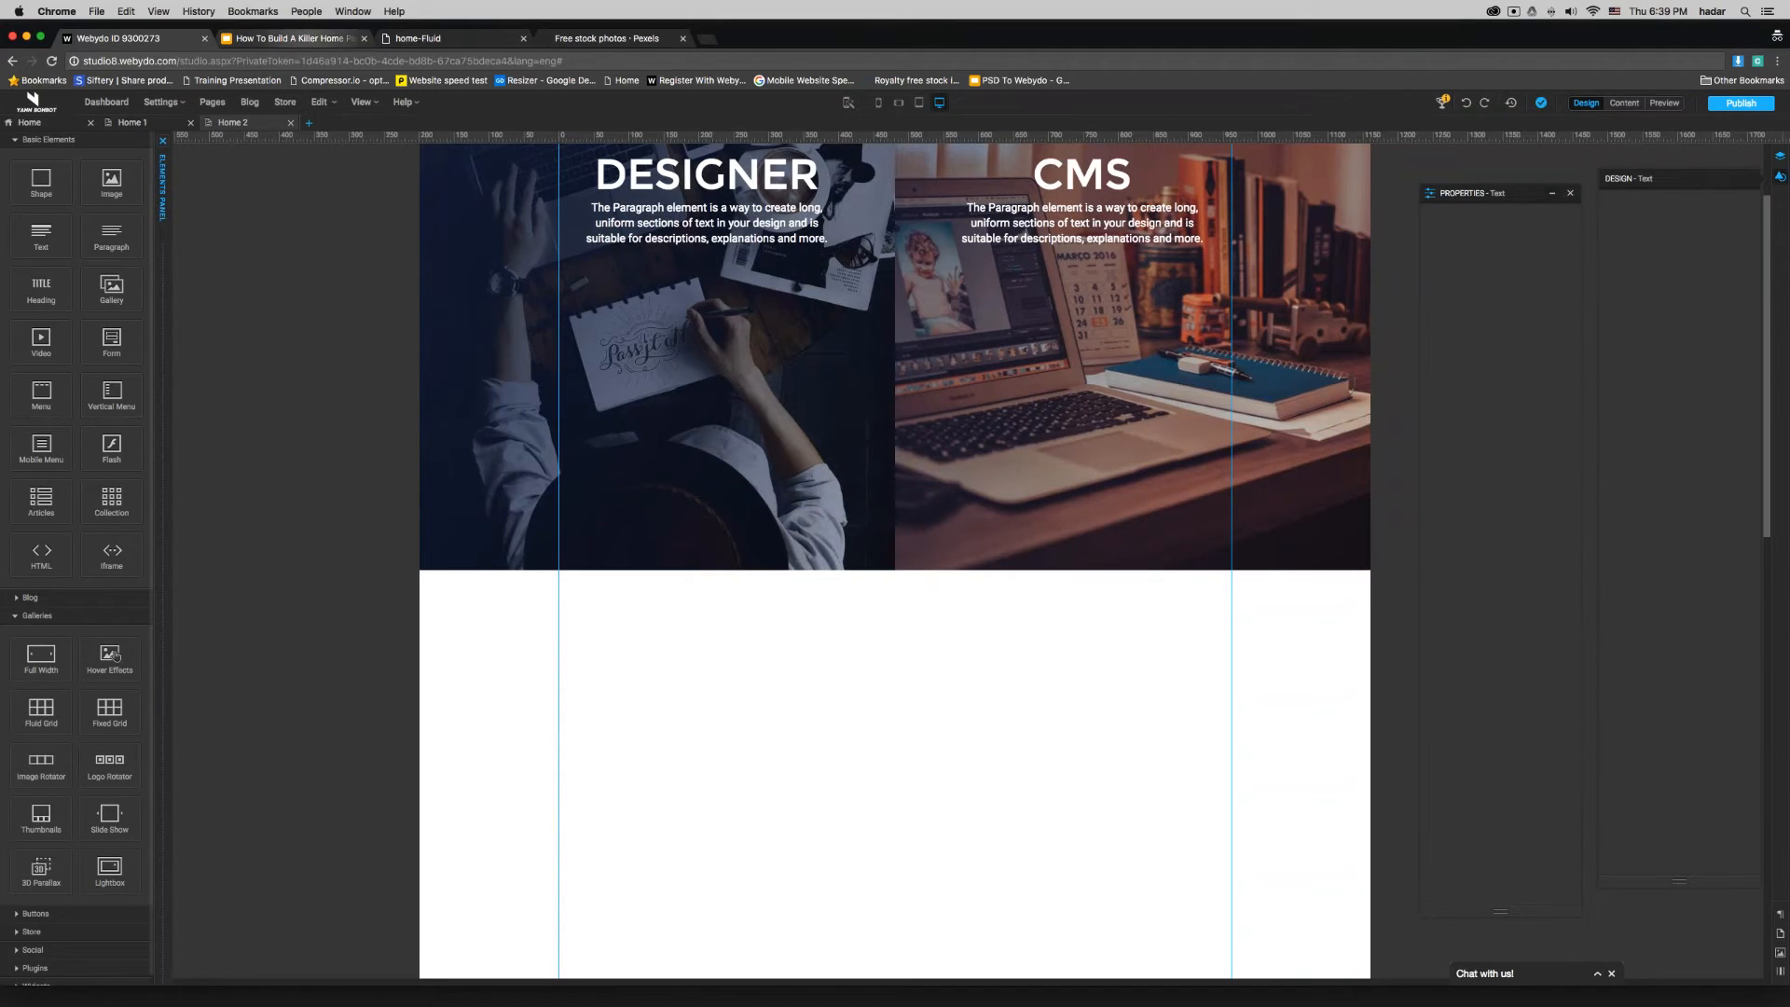
- Review the presentation slide on the best way to design buttons and return to the Webydo editor
left_click(294, 38)
left_click(594, 473)
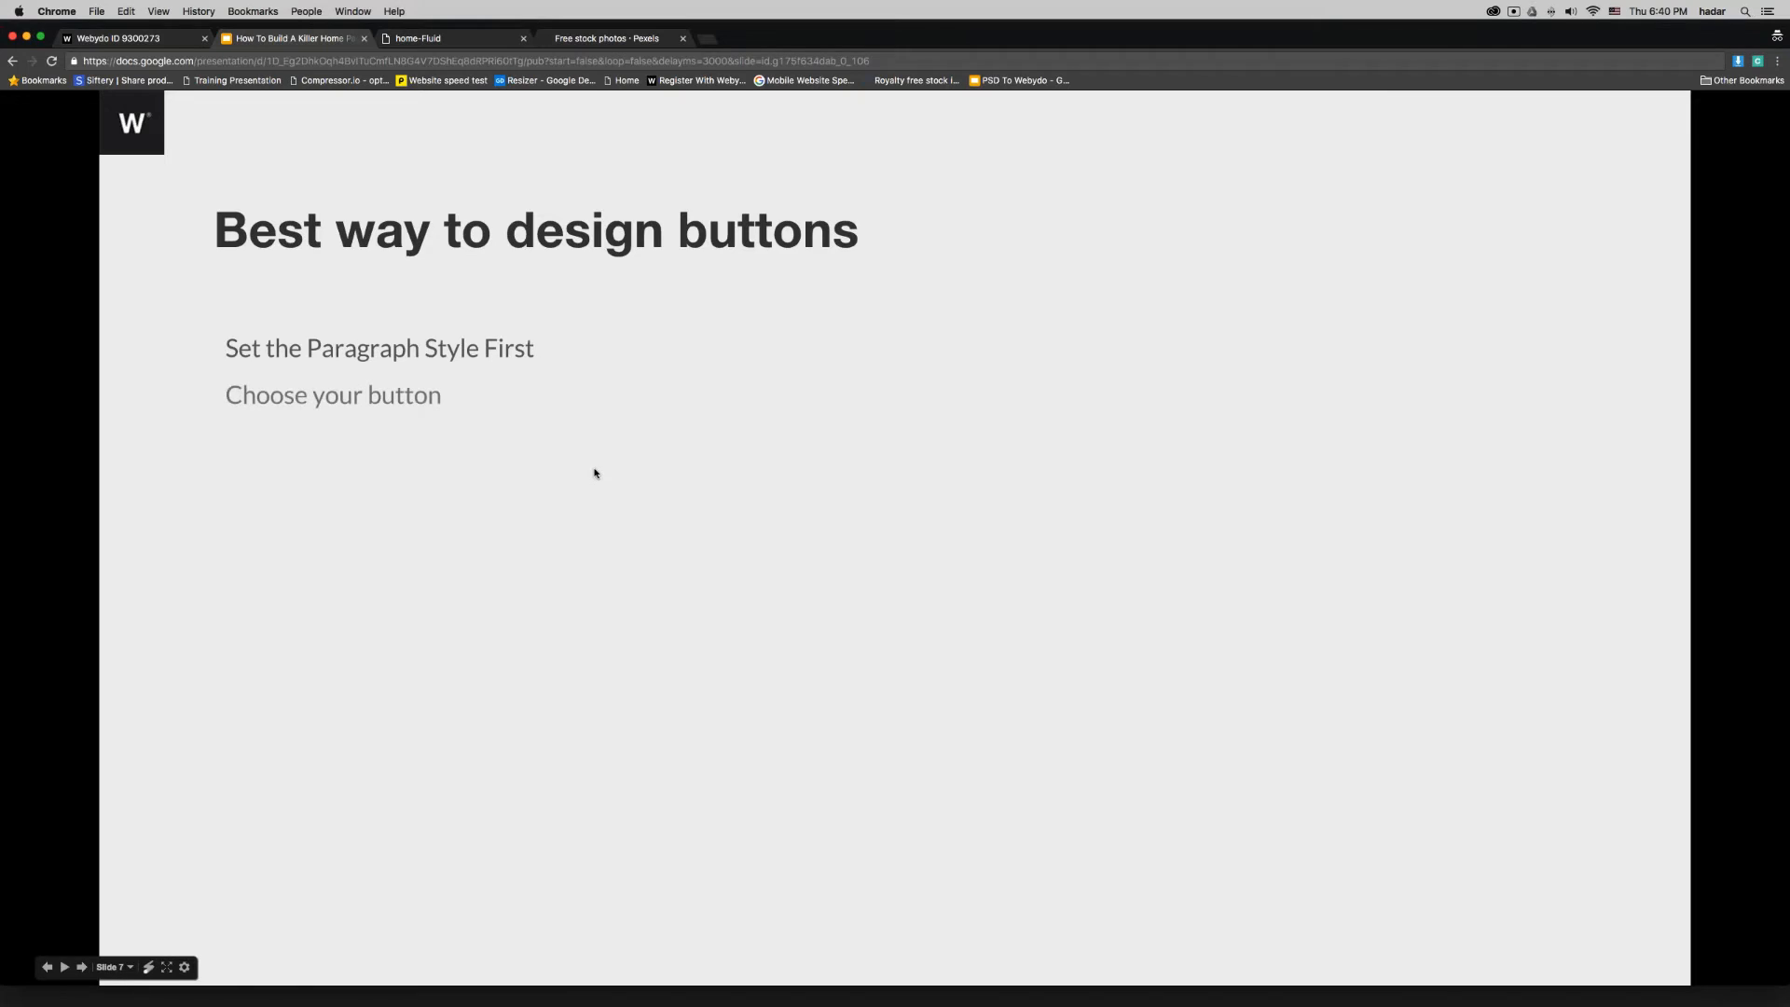
left_click(165, 38)
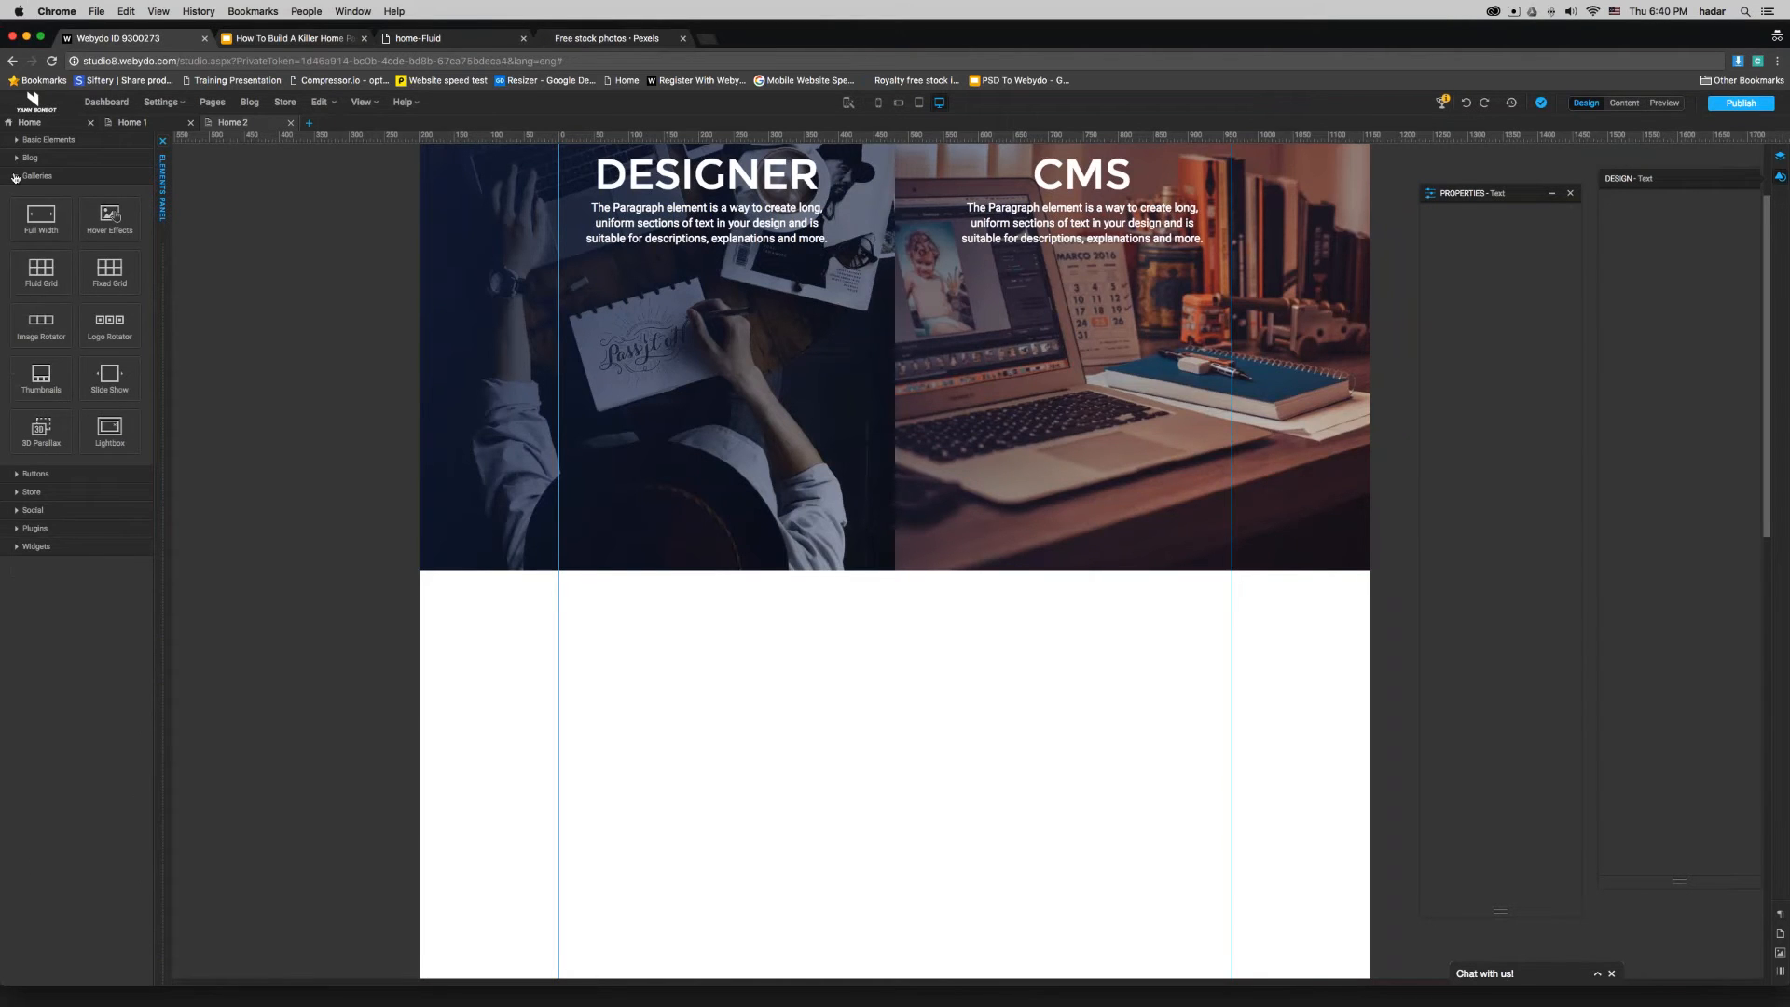
- Place a Radius Button on the DESIGNER image at about X 192, Y 416 px and a Ghost Button on the CMS image at about X 688, Y 431 px
left_click(15, 176)
left_click(15, 194)
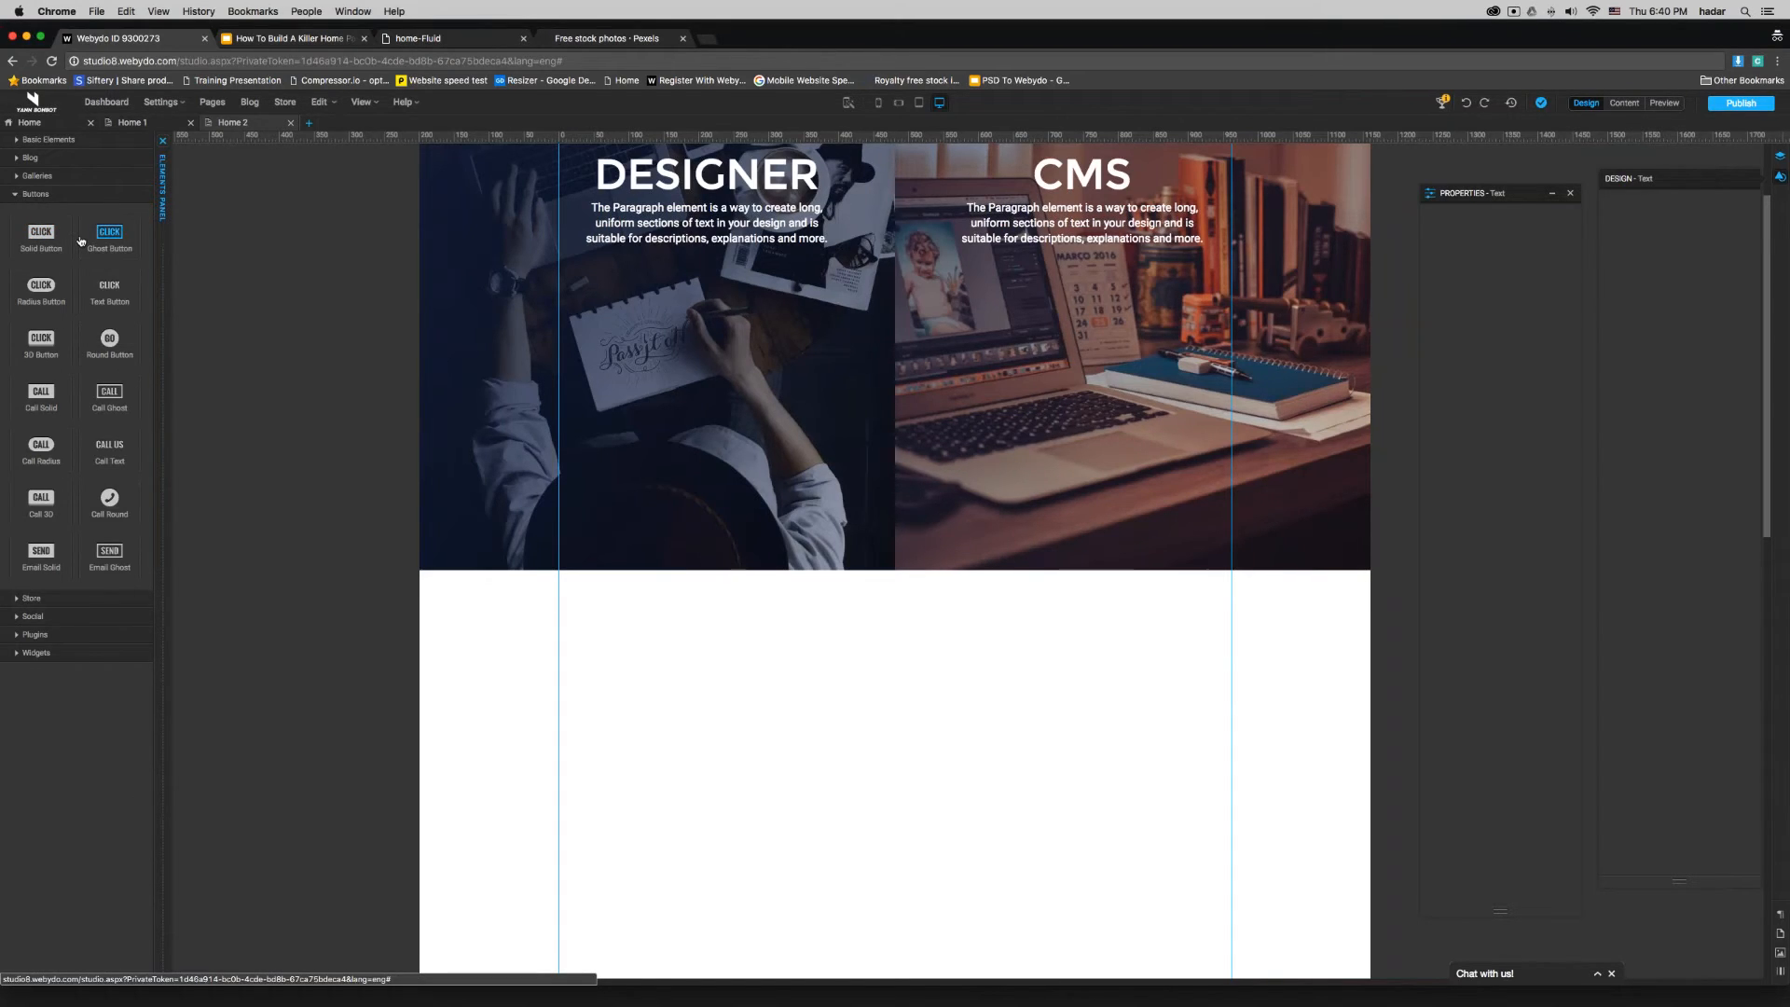
left_click_drag(38, 284, 746, 322)
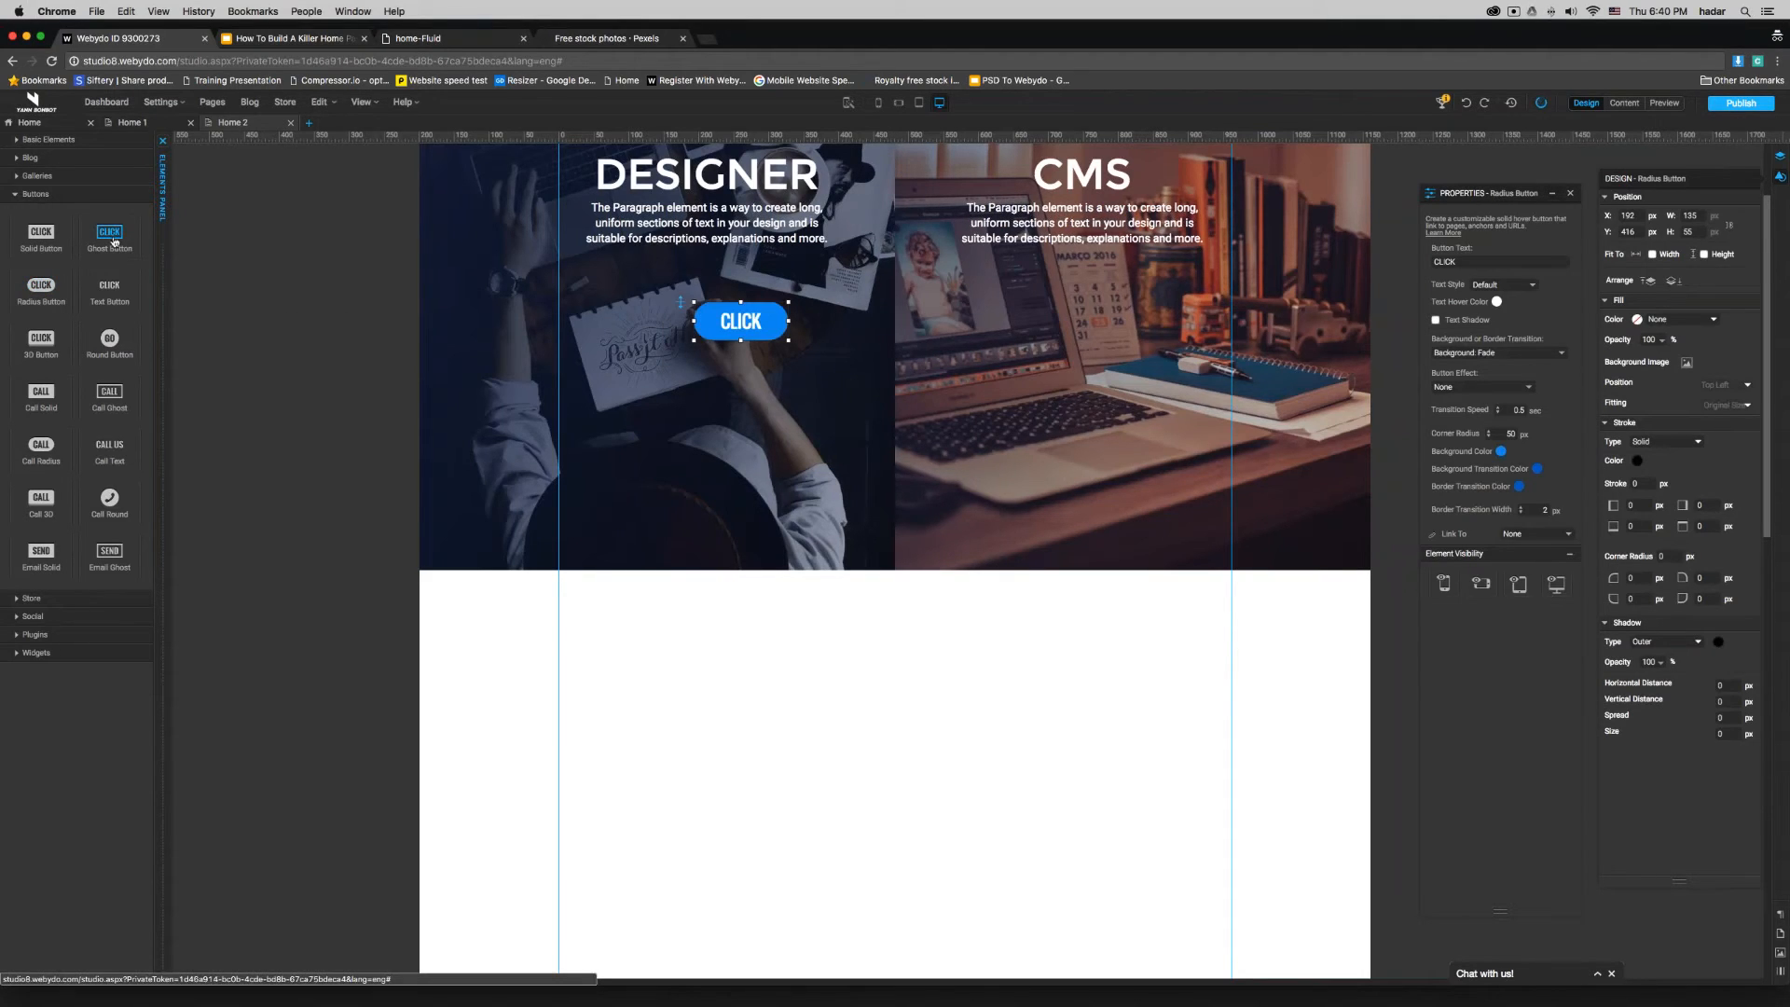
left_click_drag(109, 235, 1027, 313)
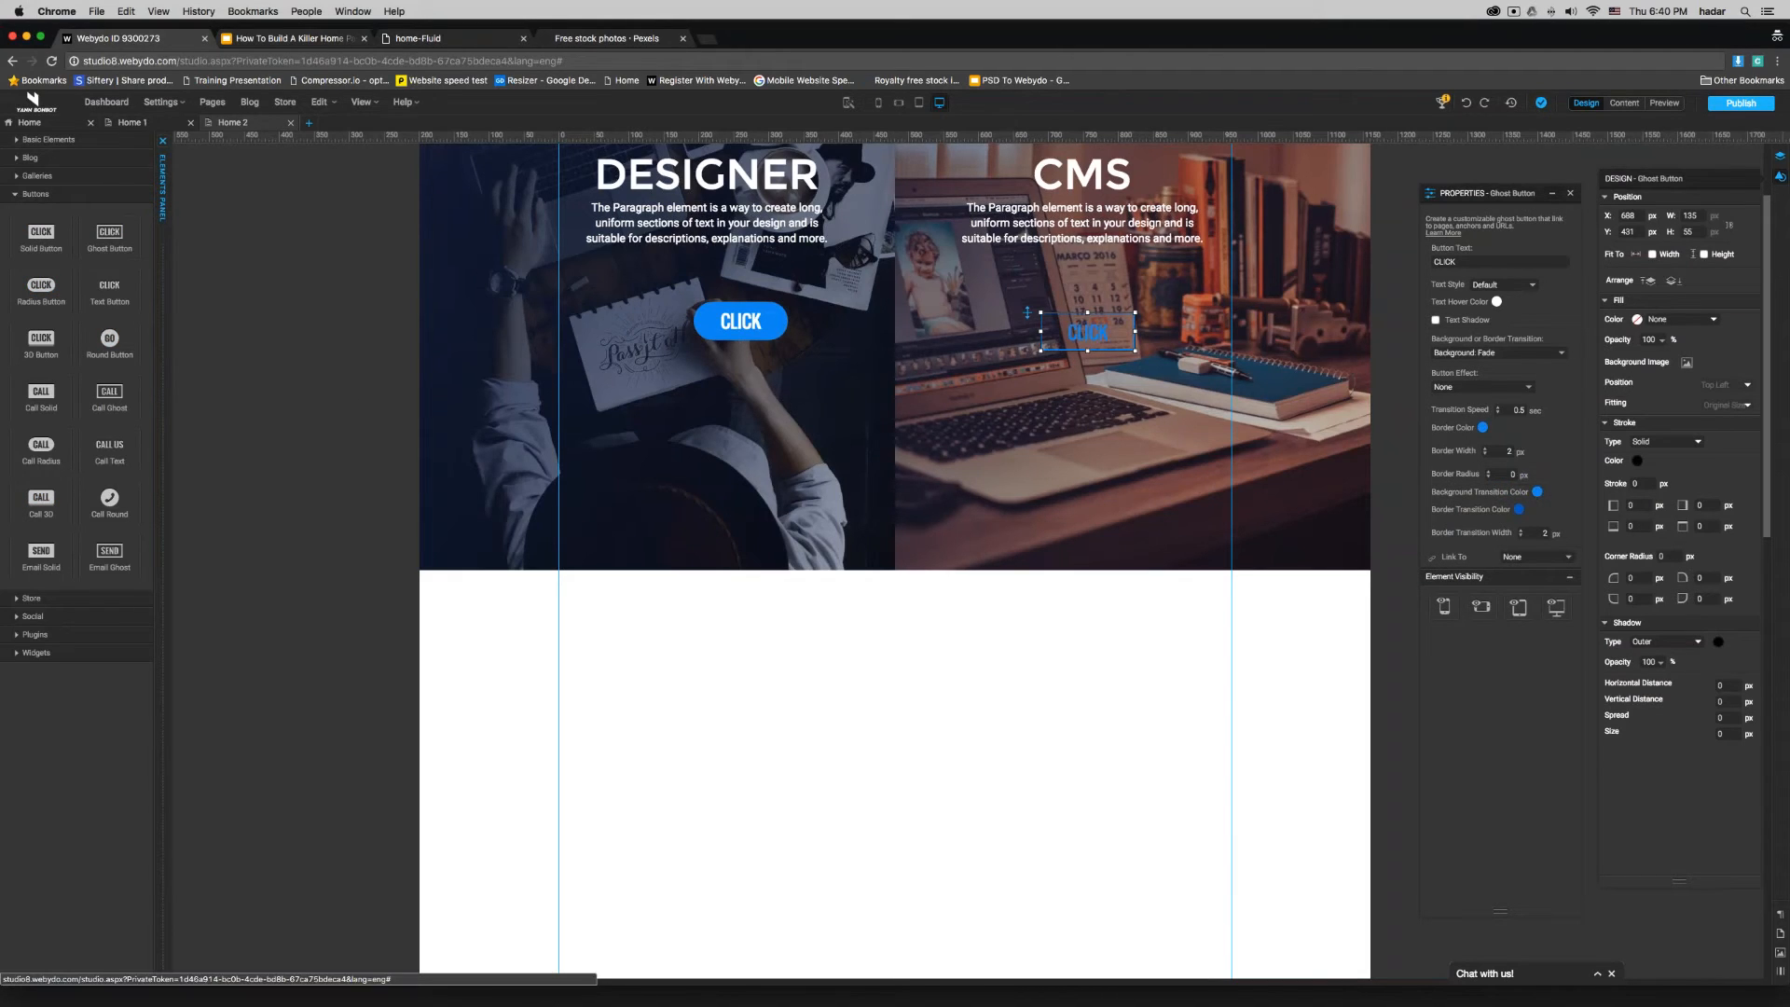
left_click_drag(41, 445, 679, 435)
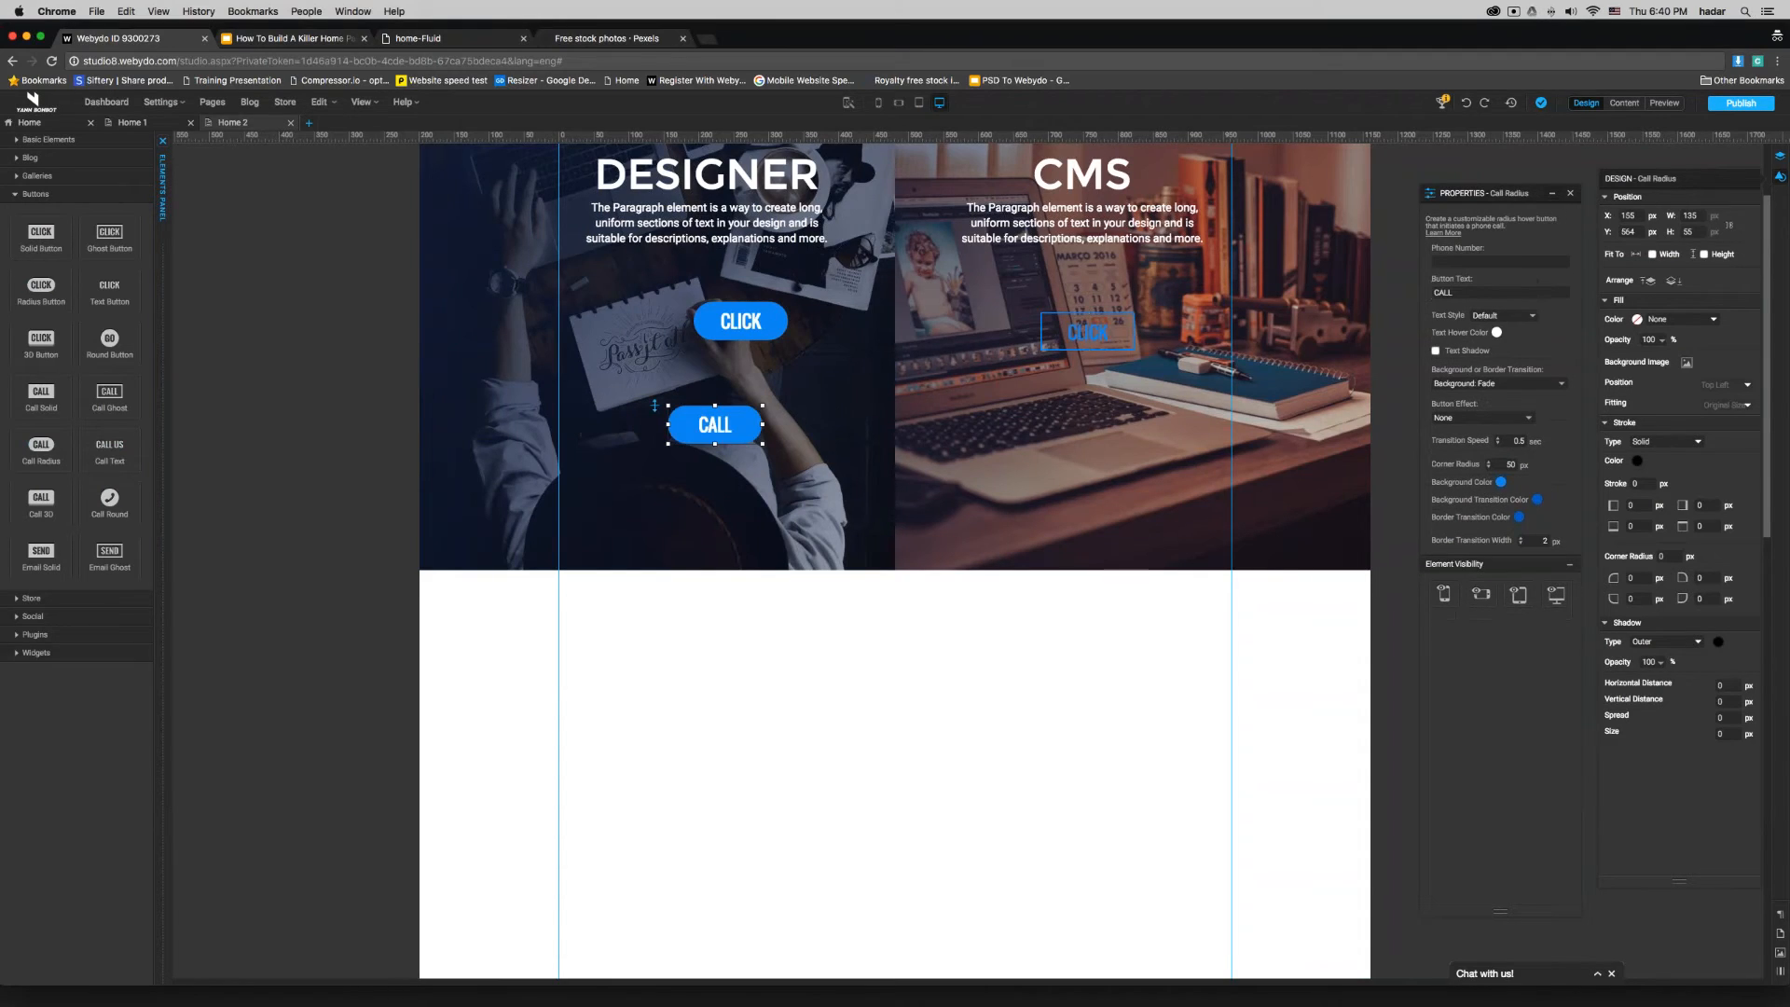
left_click(1479, 261)
left_click(858, 723)
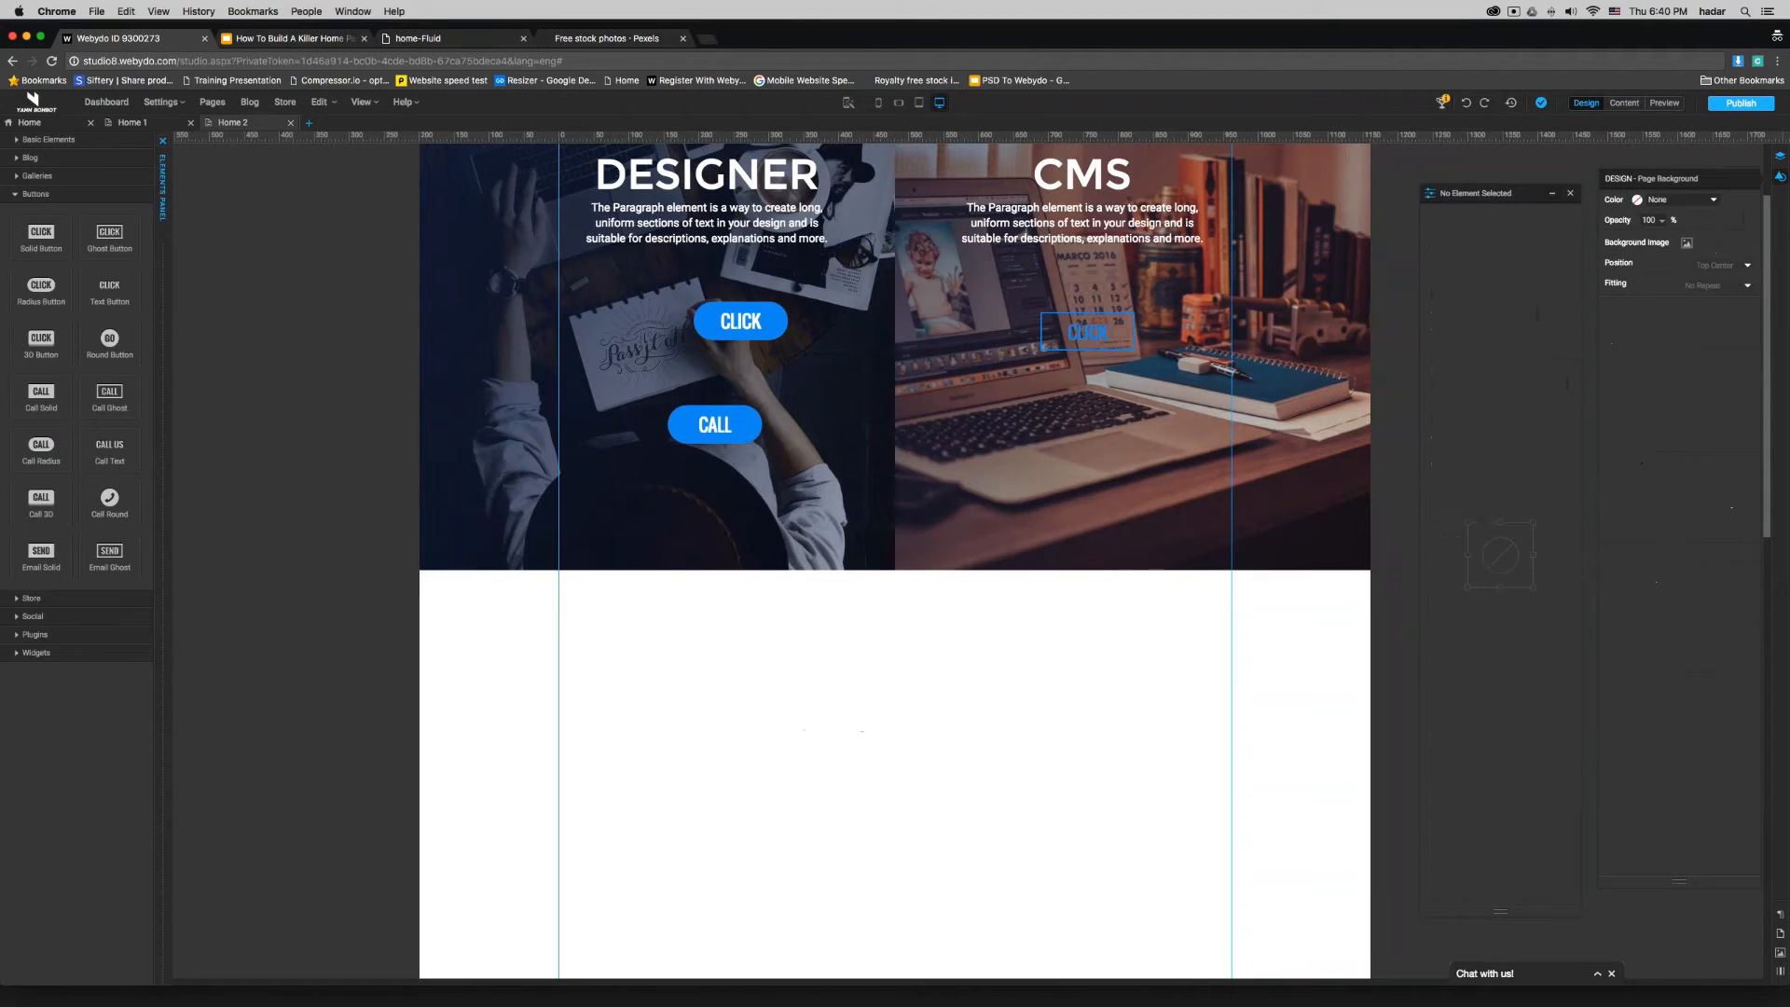
left_click(736, 442)
key("Delete")
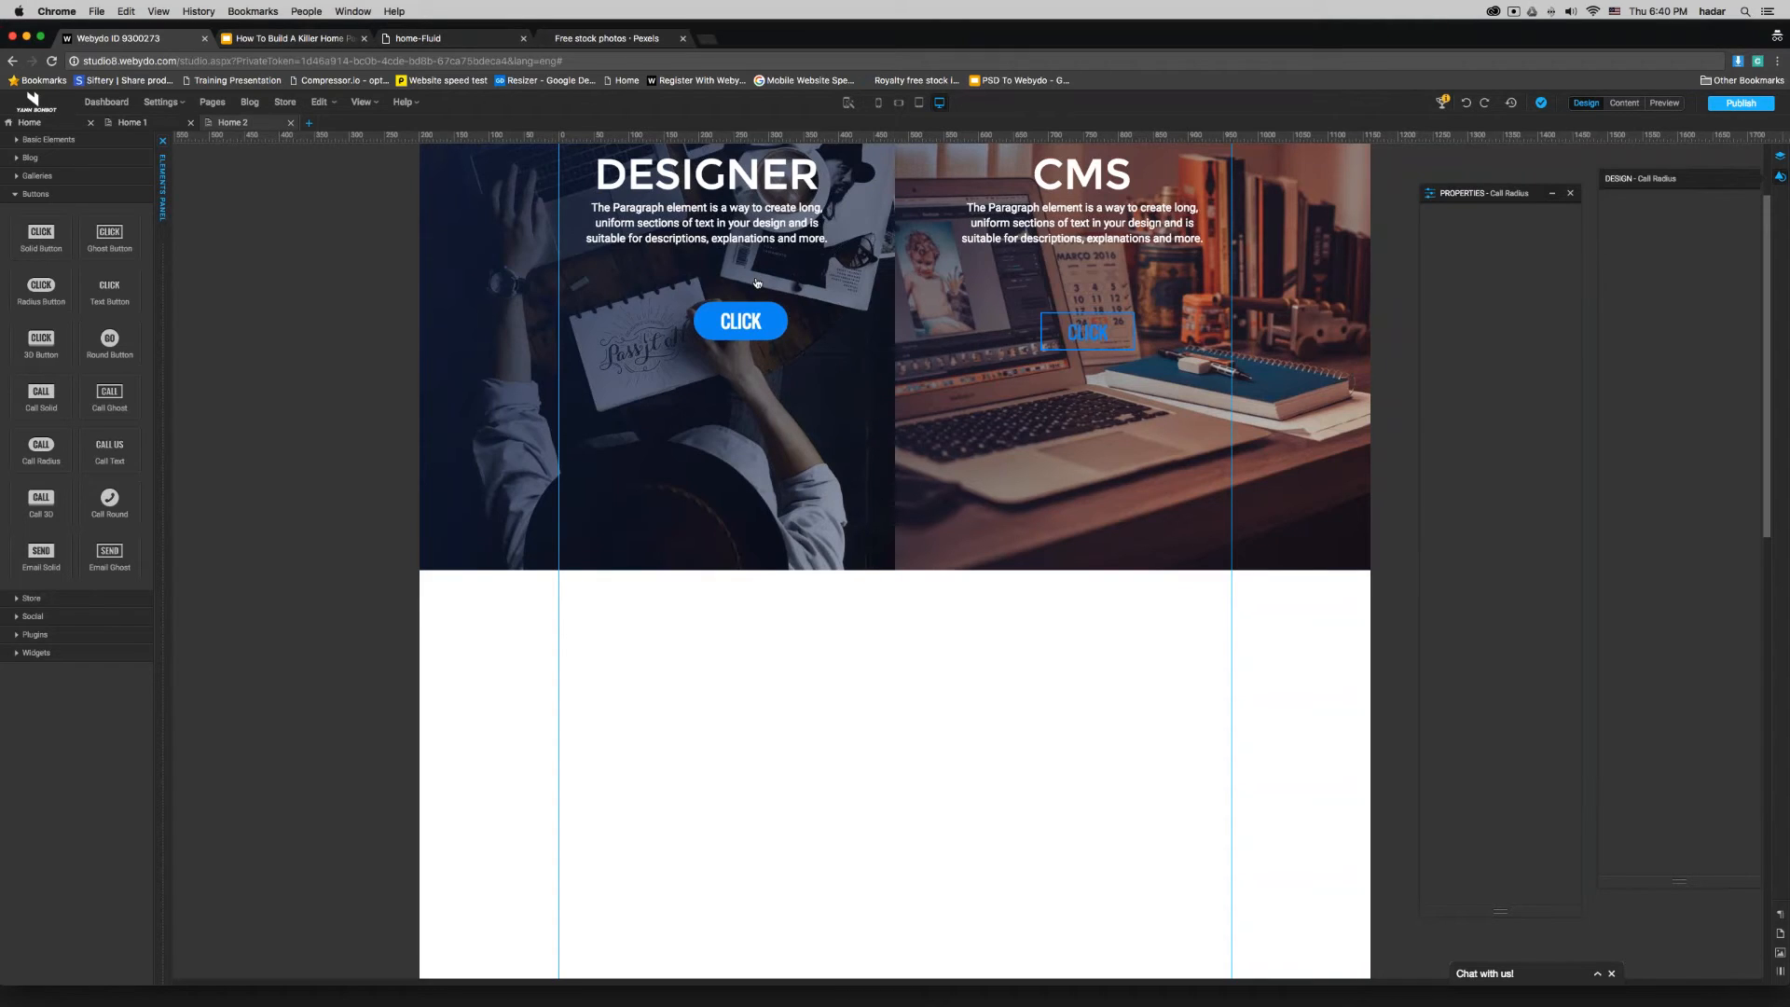
- Move the radius button to about X 130, Y 453 px and label it START NOW in the W Button White text style
left_click(755, 325)
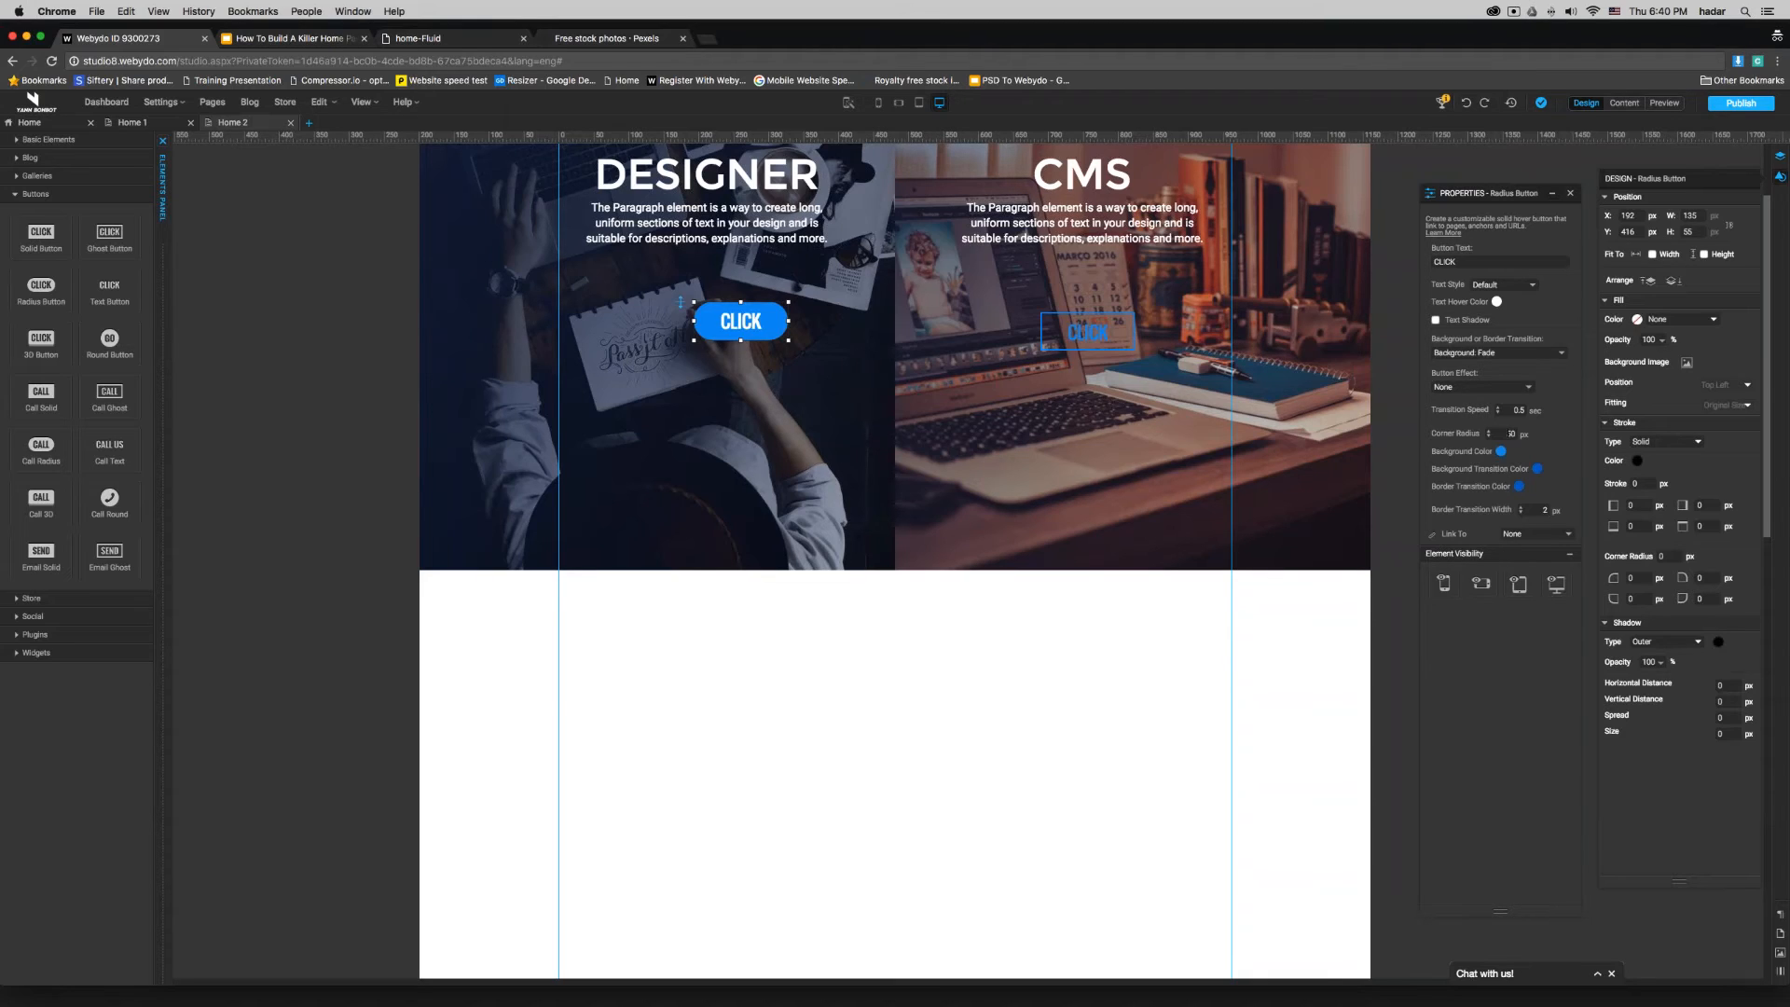
left_click_drag(698, 322, 635, 344)
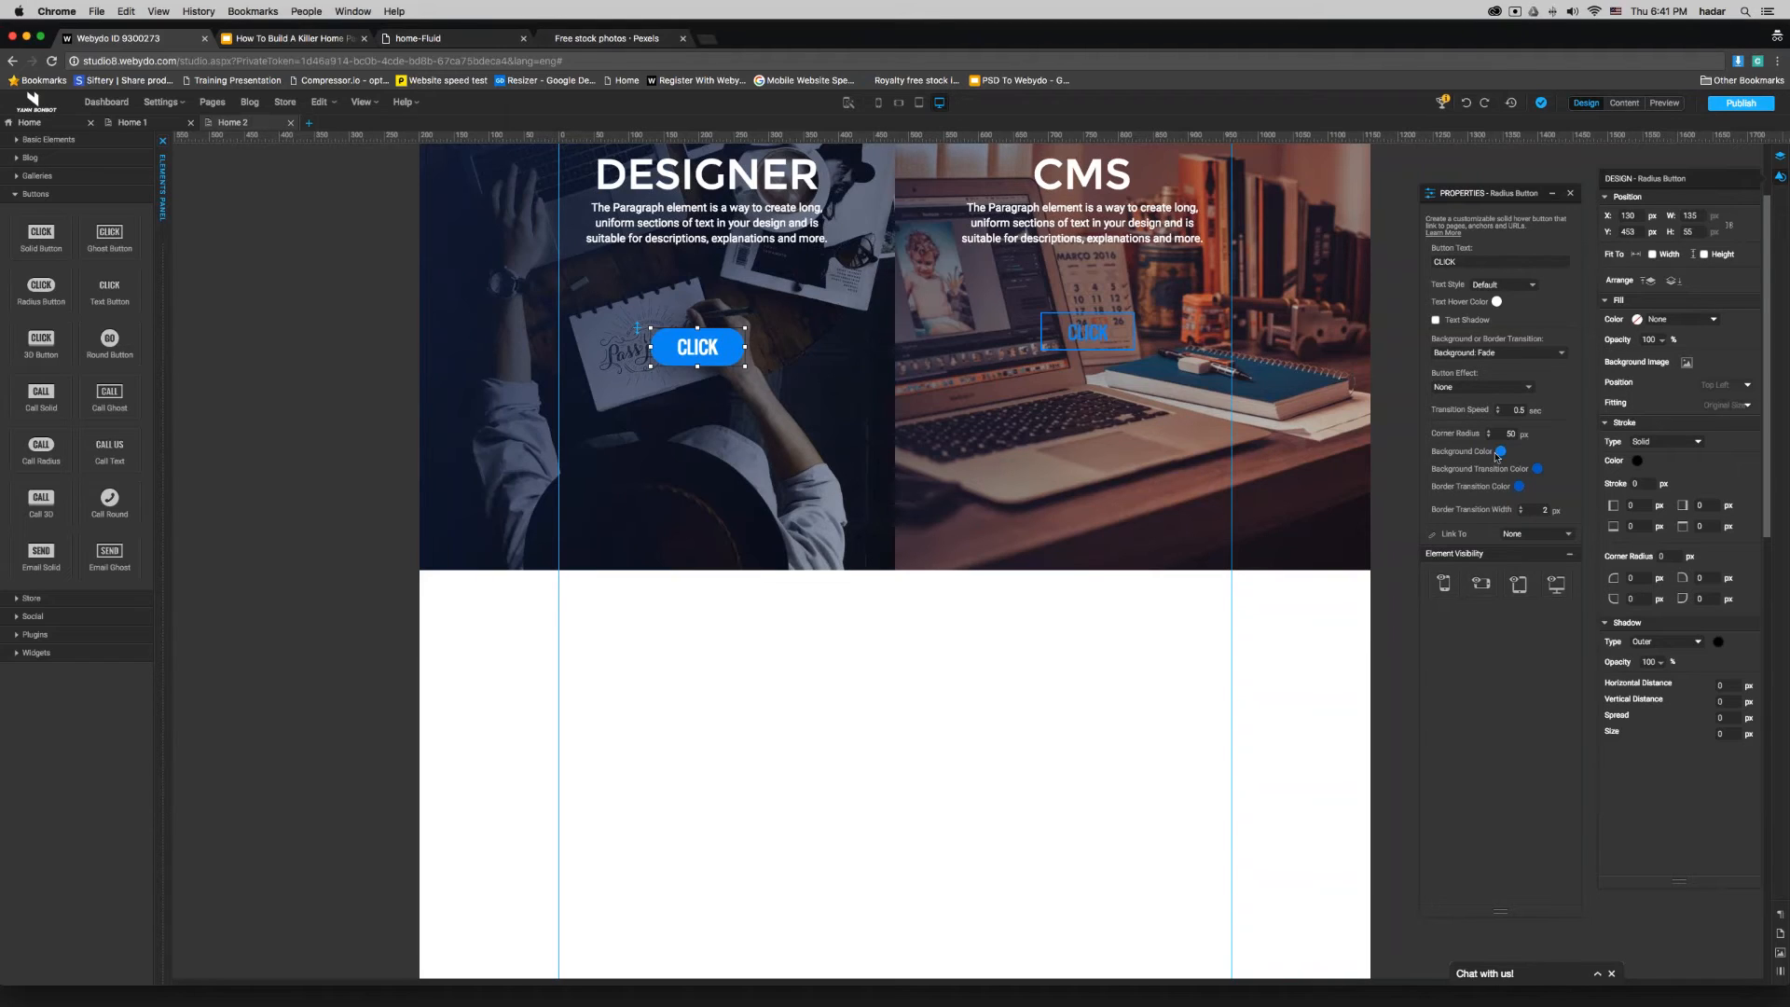
left_click(1466, 262)
key("super+a")
type("START NOW")
left_click(1506, 285)
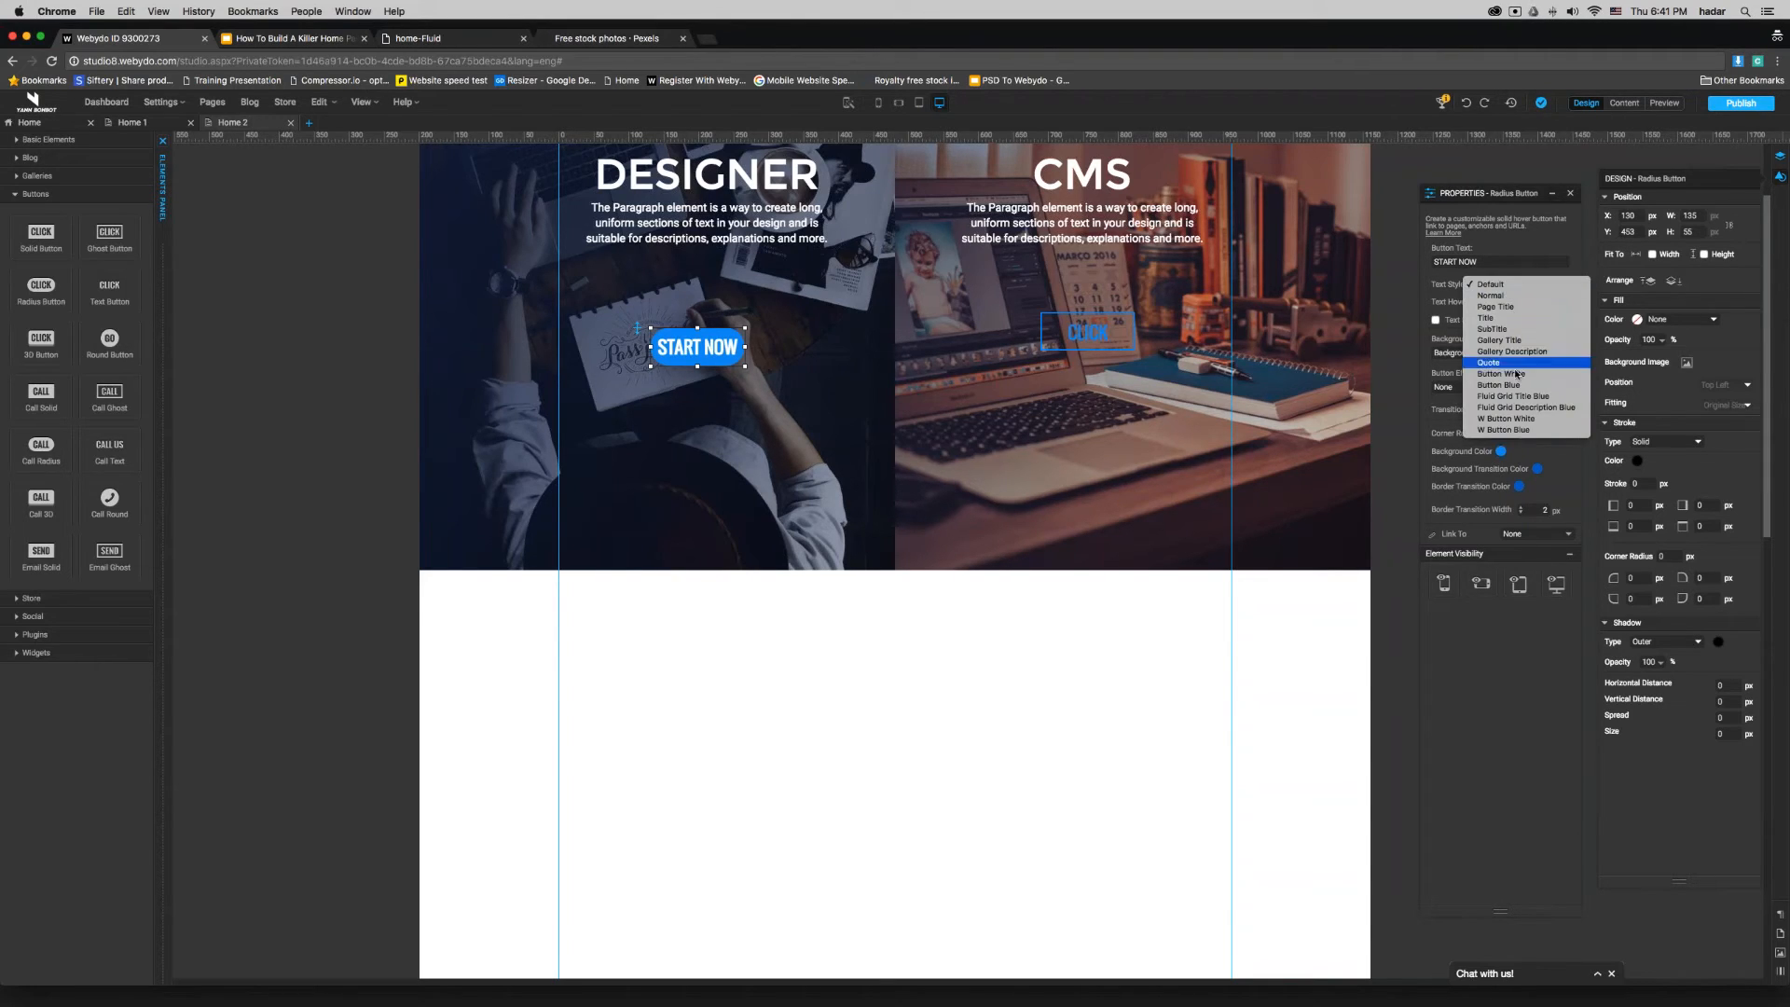
left_click(1516, 419)
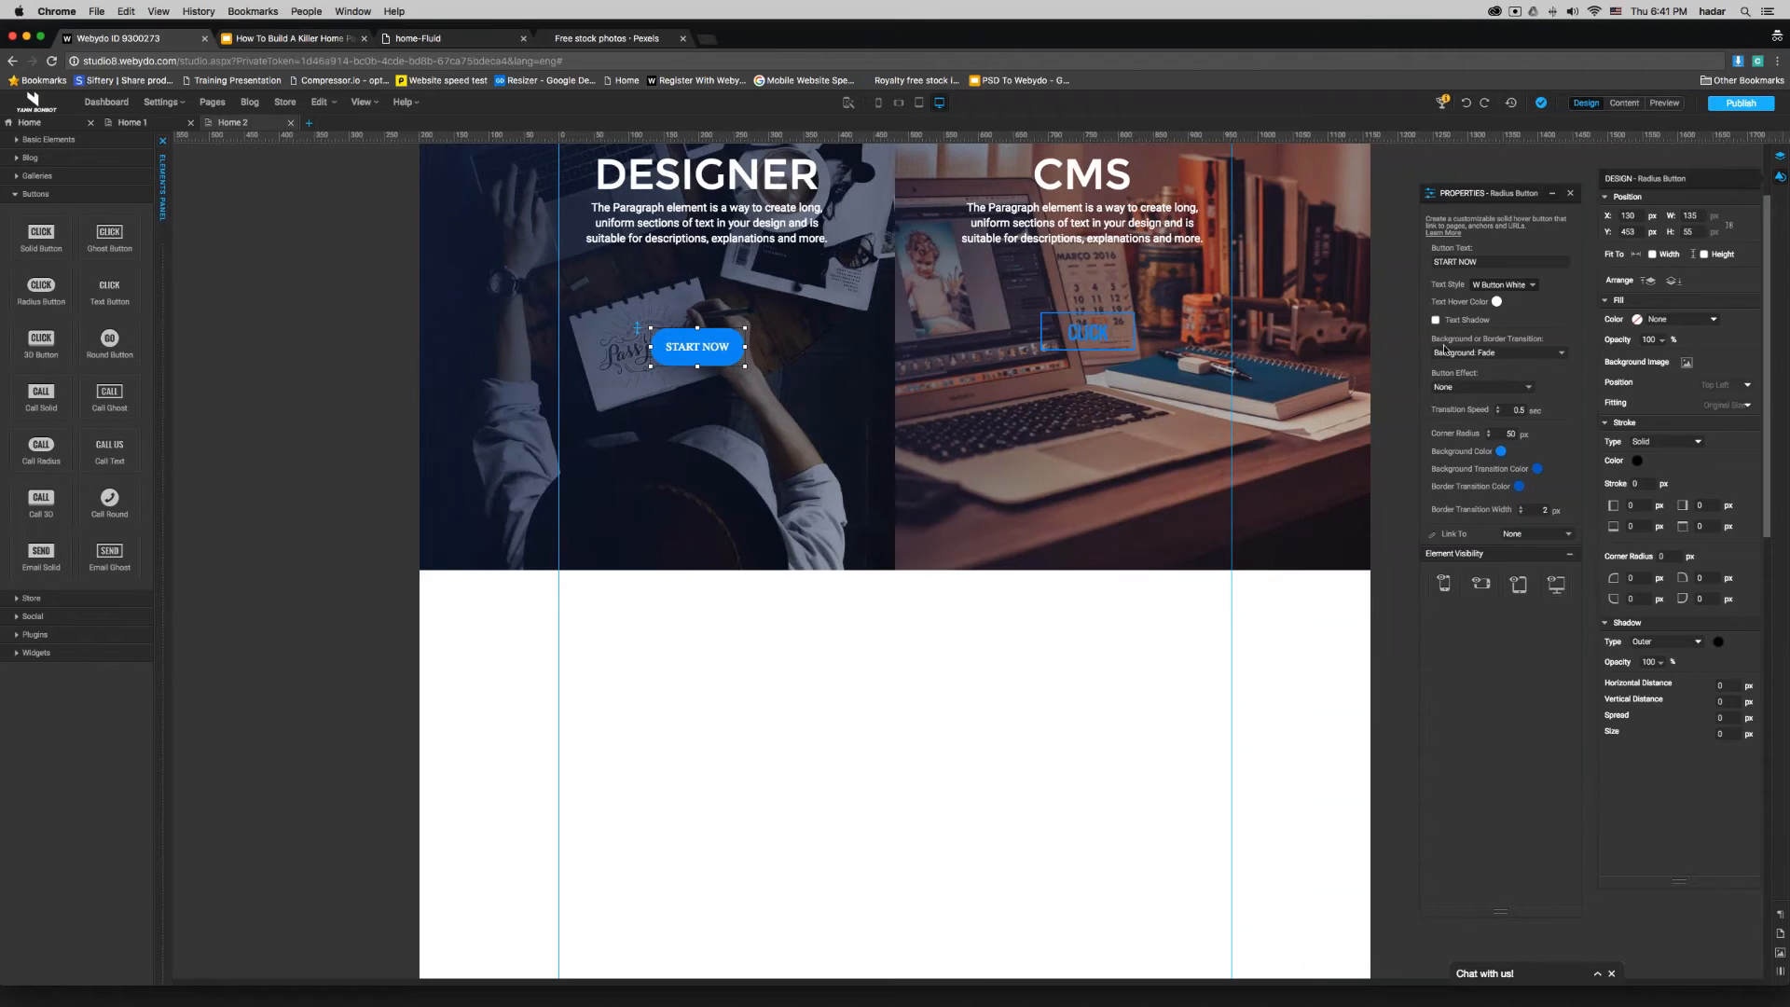
- Give the START NOW button the Background: Sweep To Top transition and the Bounce In button effect
left_click(1507, 356)
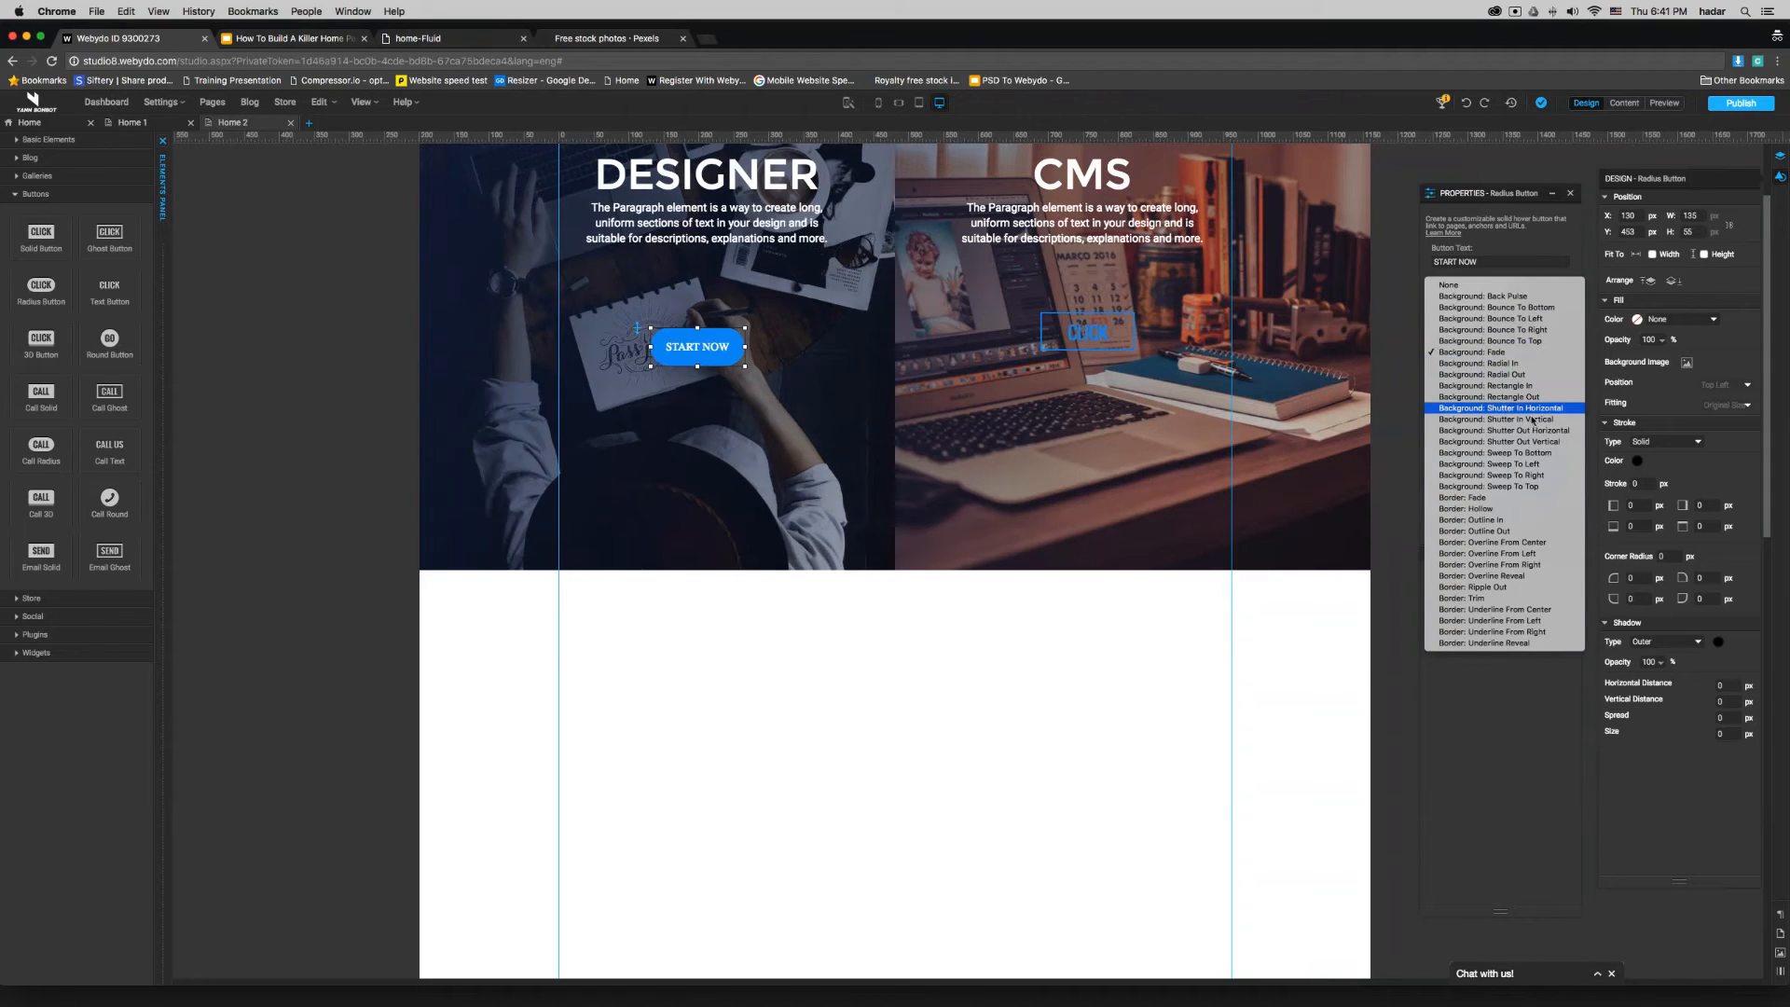
left_click(1533, 487)
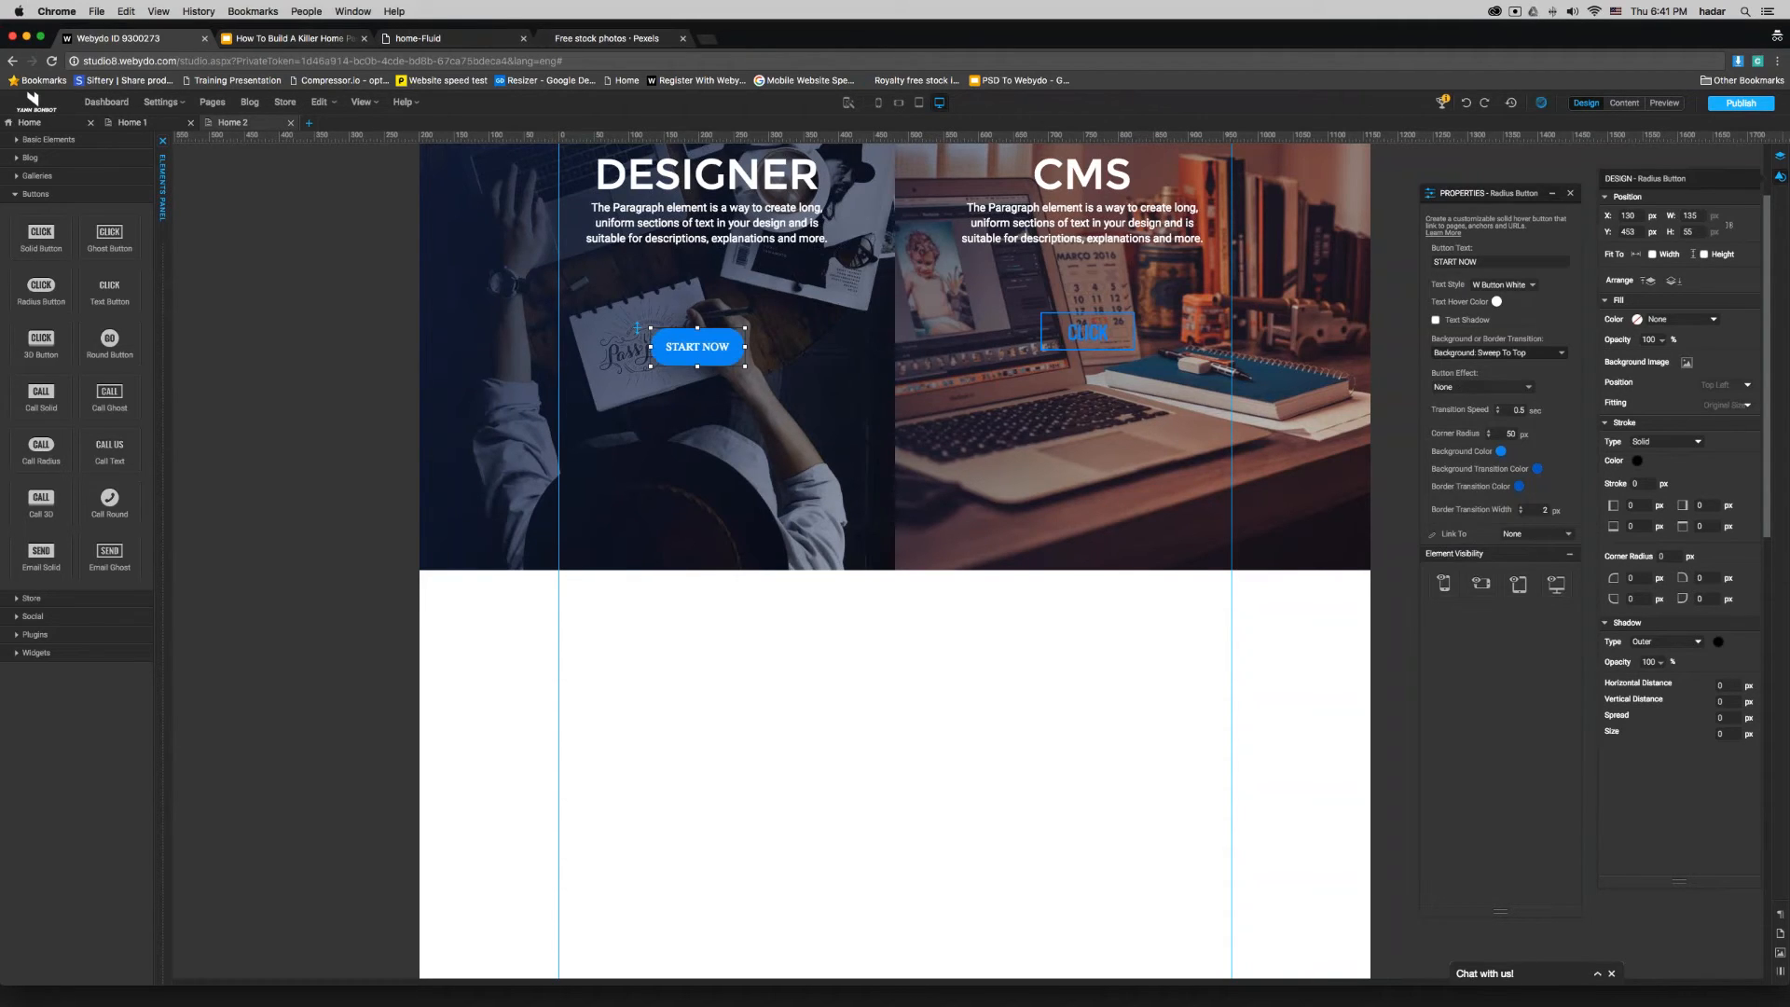
left_click(1473, 387)
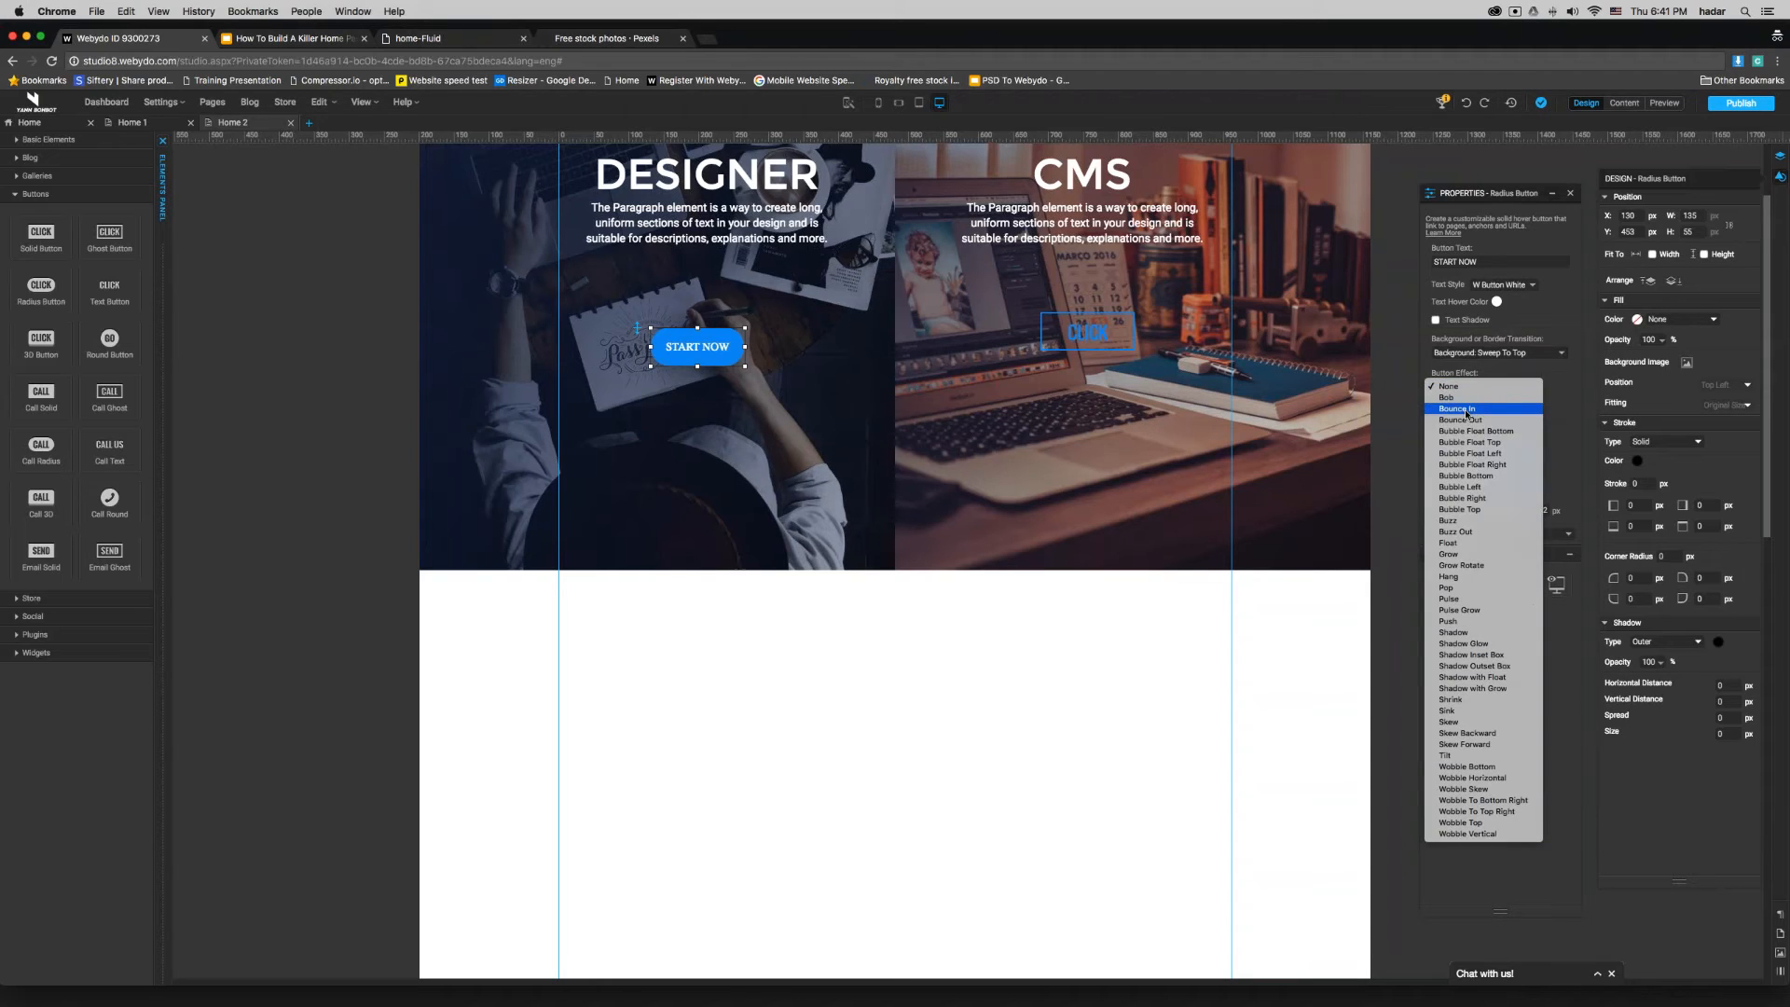
left_click(1471, 412)
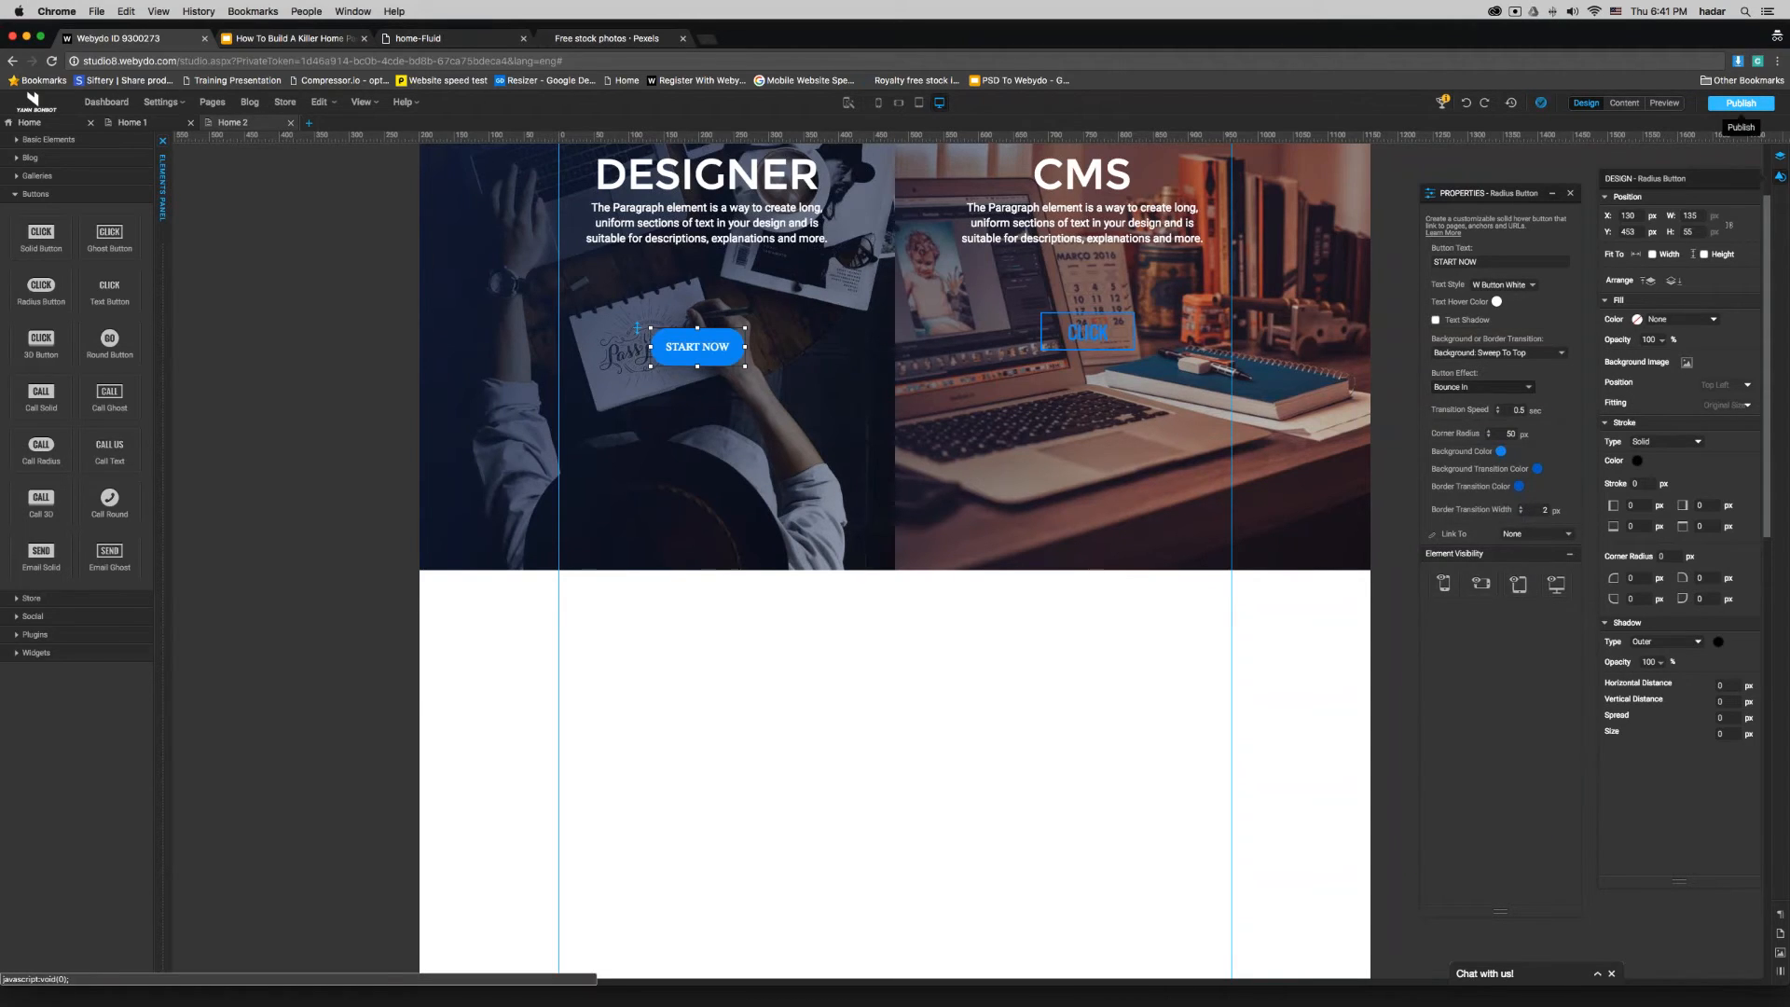
- Preview the Home 2 page, return to design mode and set the DESIGNER button's corner radius to 10 px
left_click(1664, 102)
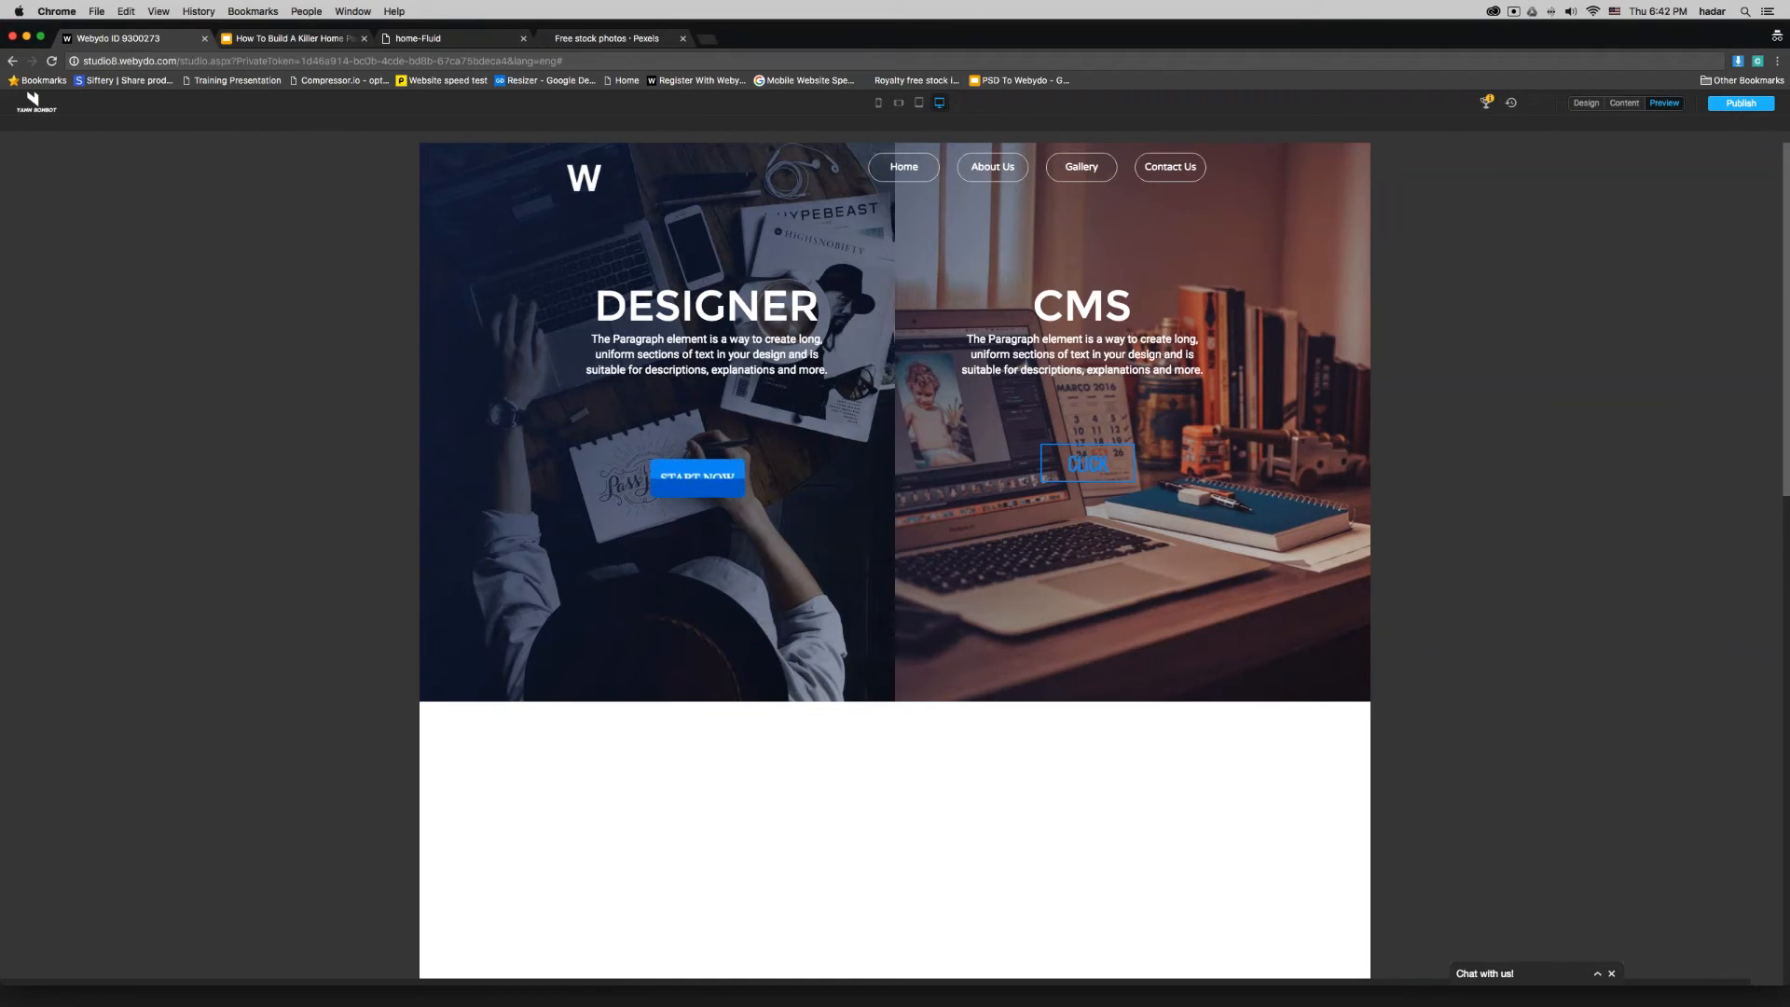
left_click(1584, 105)
left_click(667, 483)
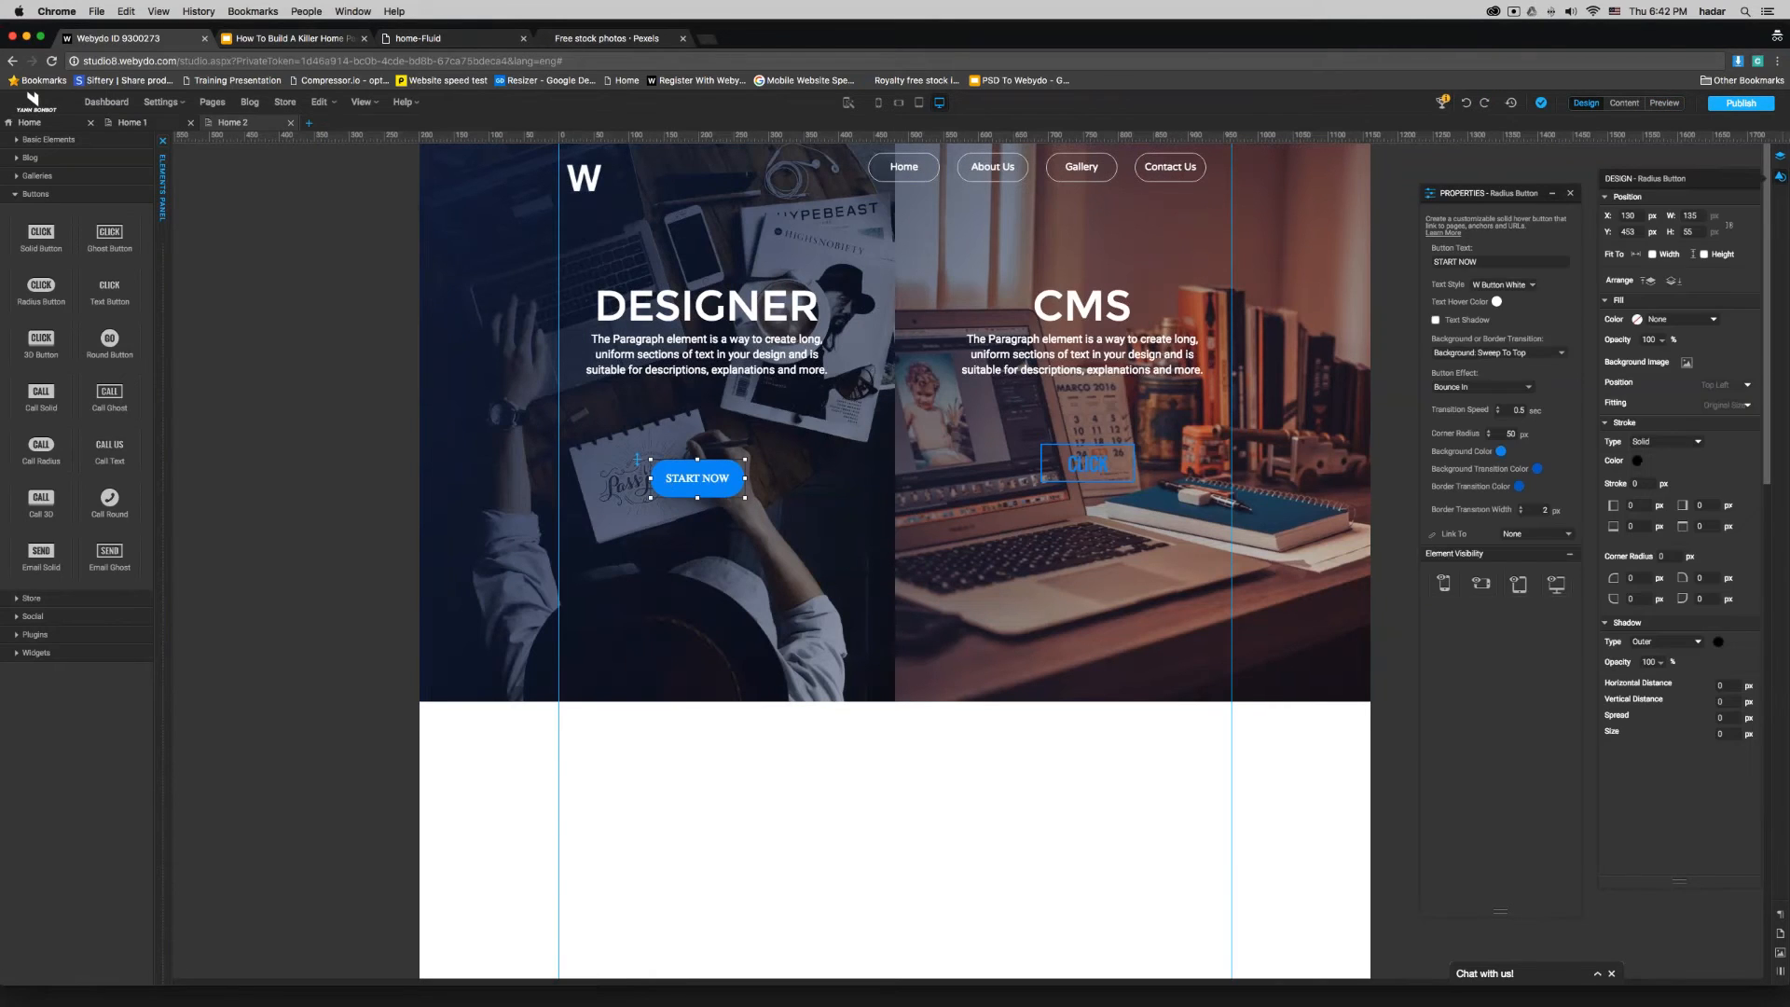
double_click(1510, 434)
type("10")
left_click(944, 741)
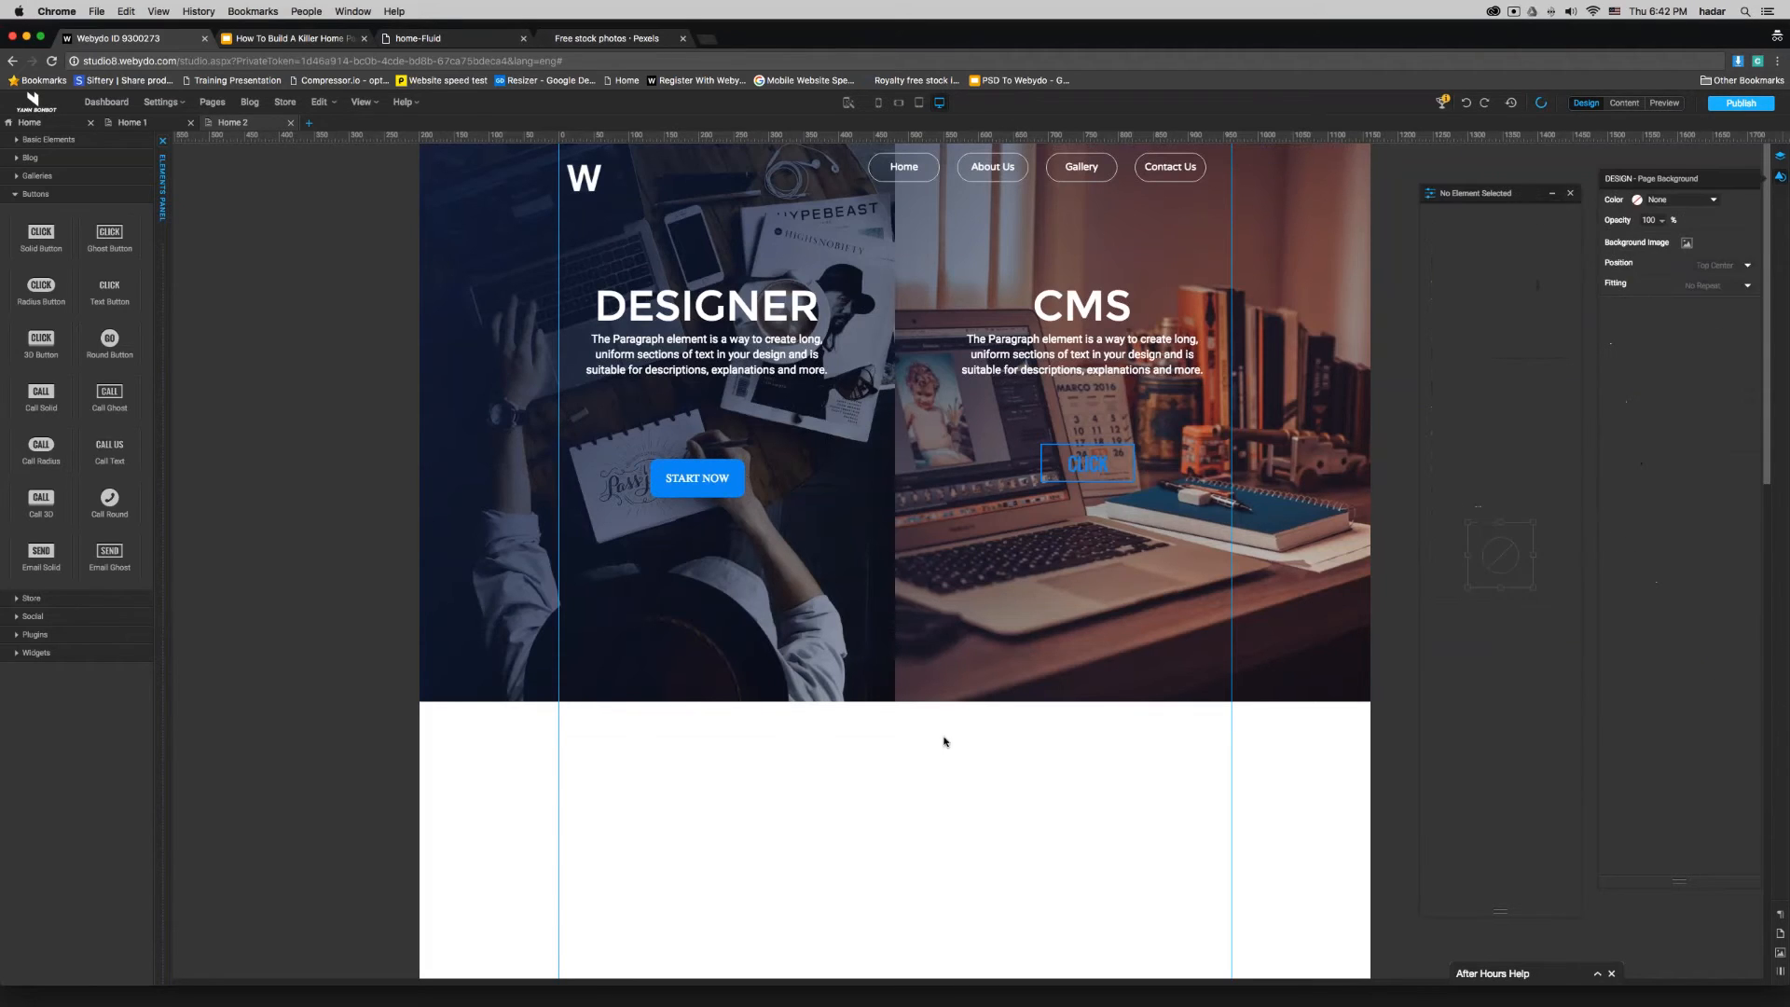
- Resize the DESIGNER button to about 191 × 50 px and move it up to about X 99, Y 390 px
left_click(722, 493)
left_click_drag(746, 478, 741, 438)
left_click(786, 772)
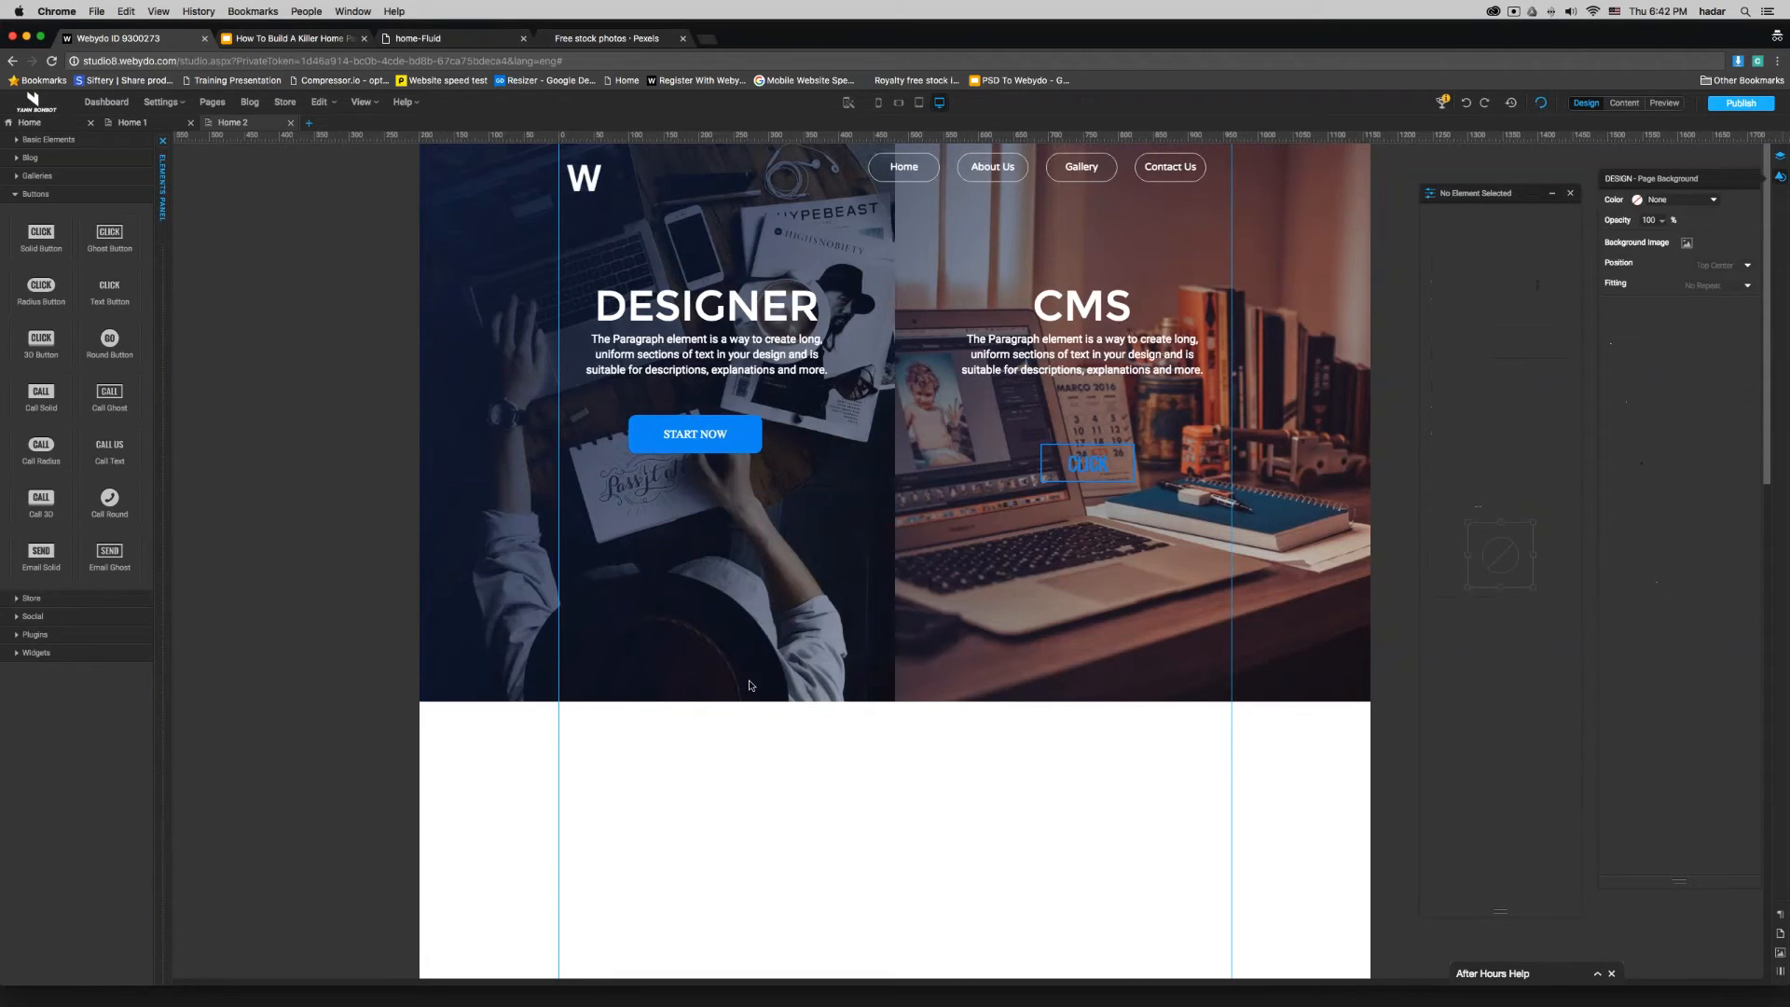
left_click(702, 443)
left_click_drag(696, 454, 696, 449)
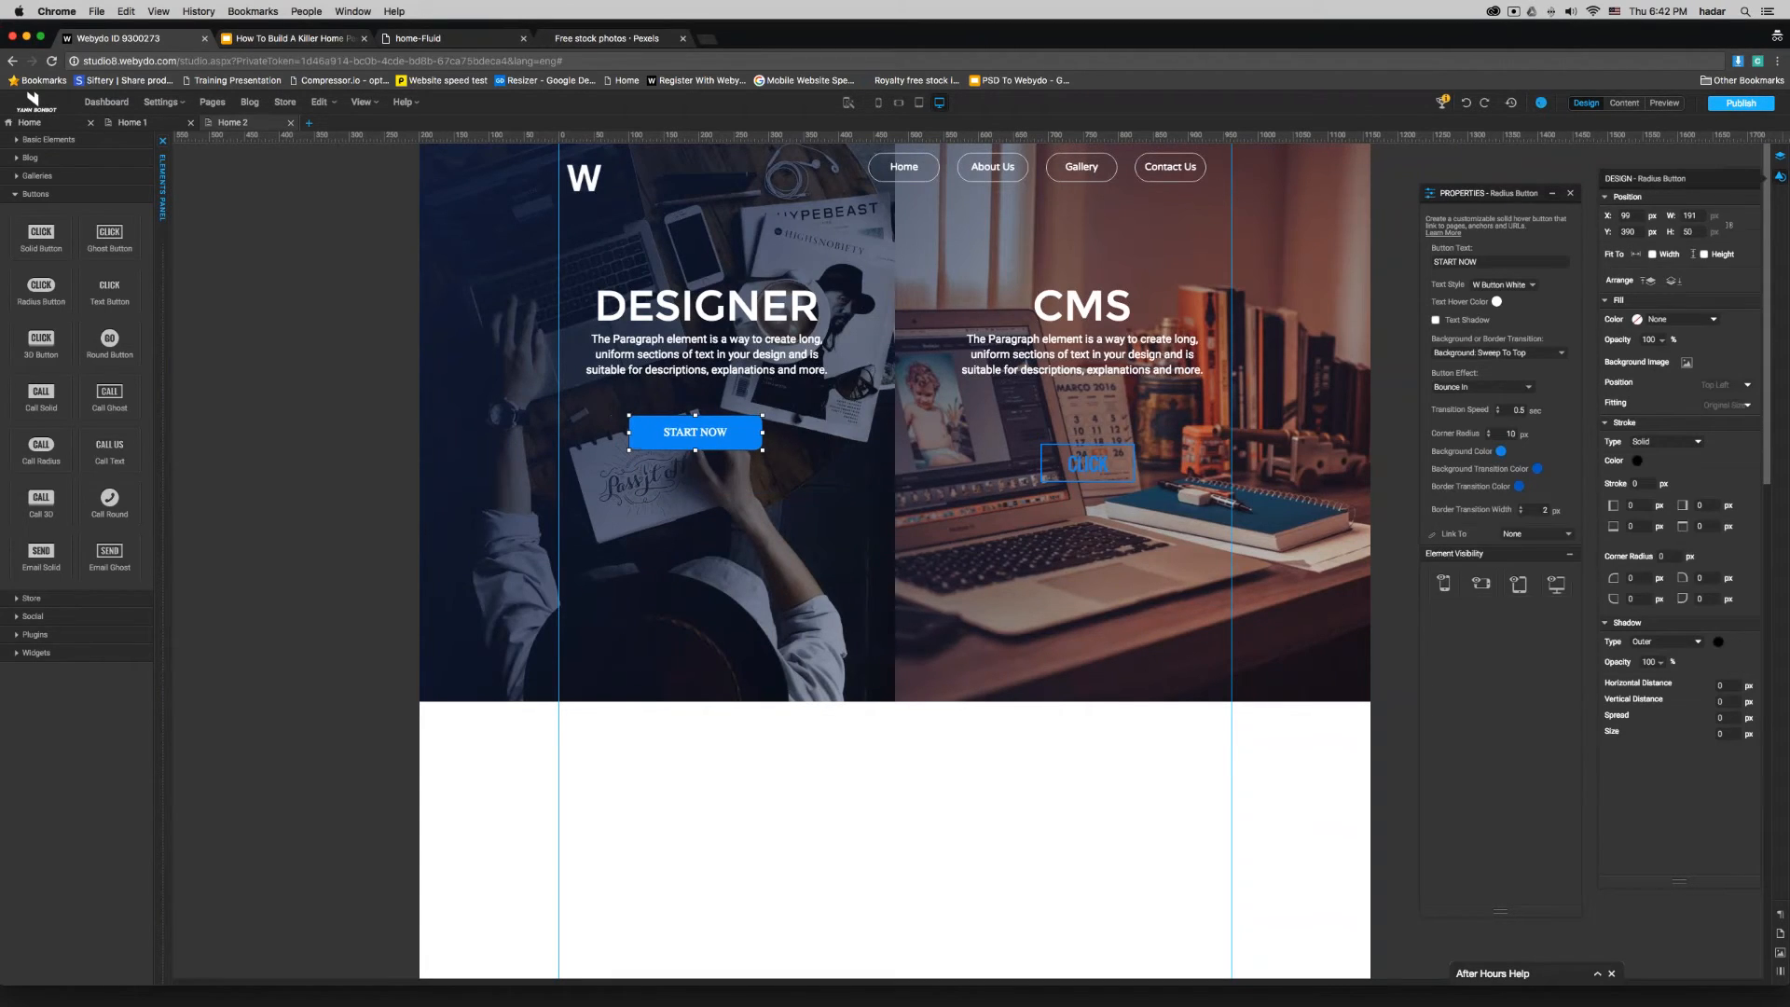
- Set the DESIGNER button's corner radius to 5 px and, with its proportions unlocked, its width to 200 px
double_click(1511, 434)
left_click(833, 805)
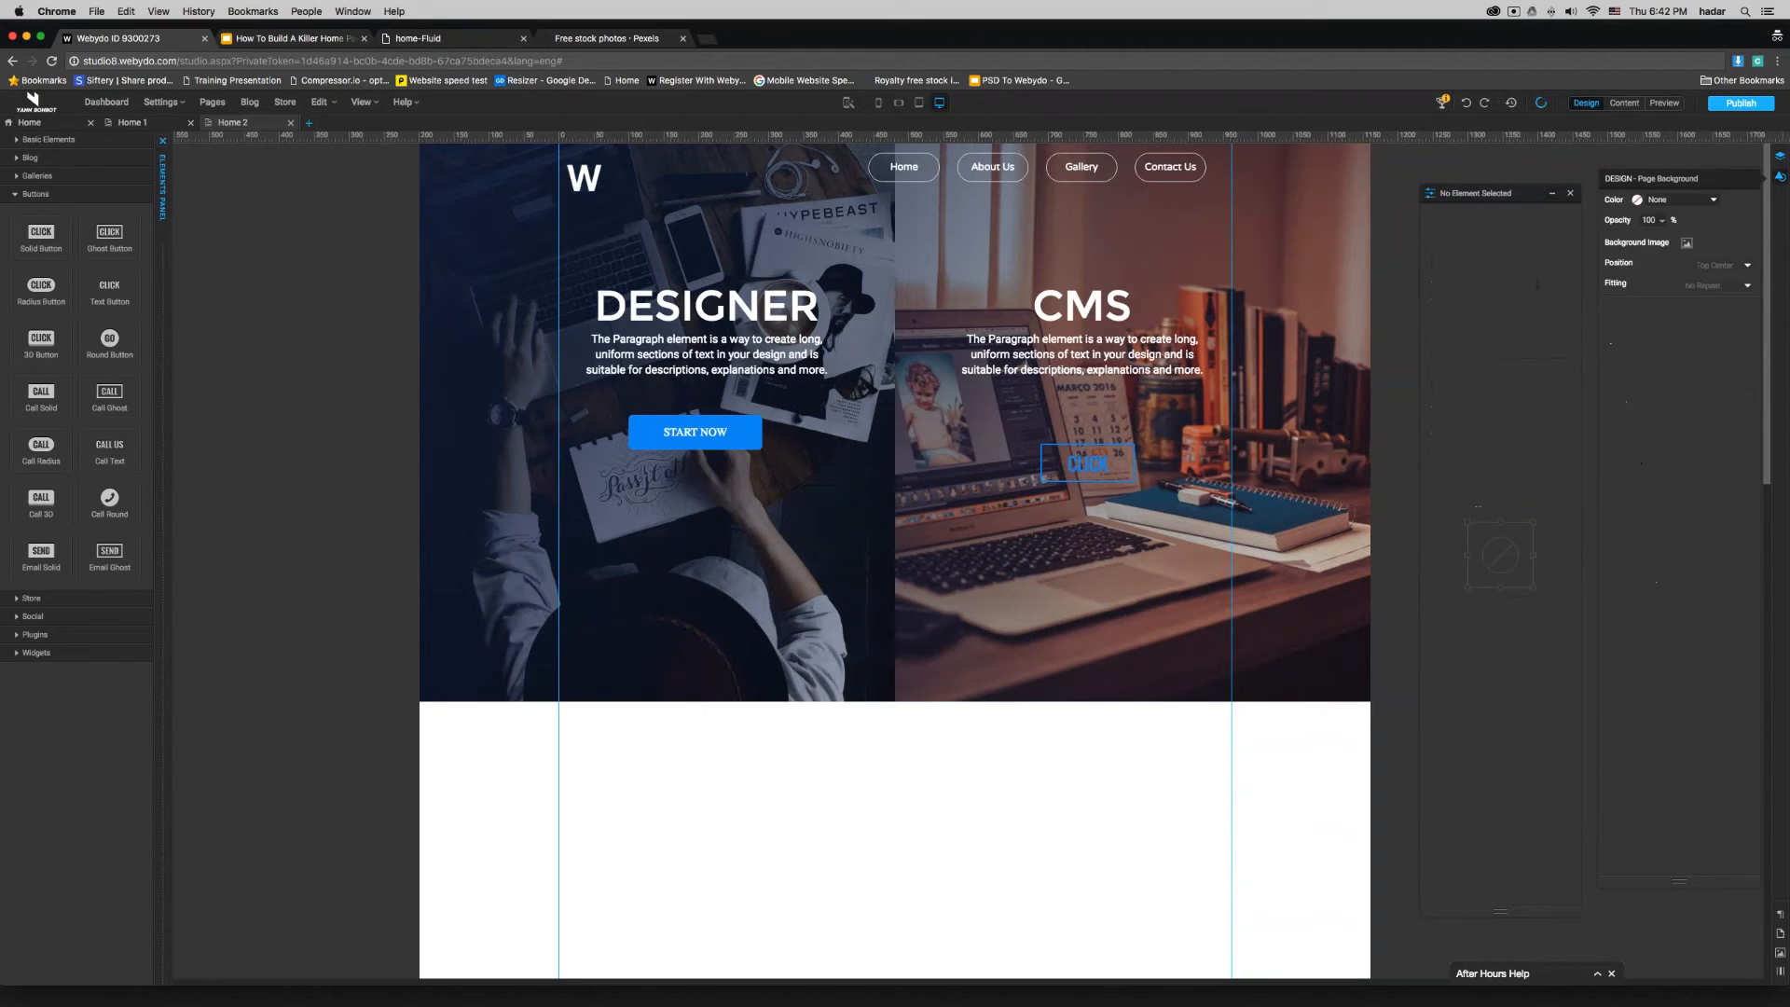
left_click(692, 444)
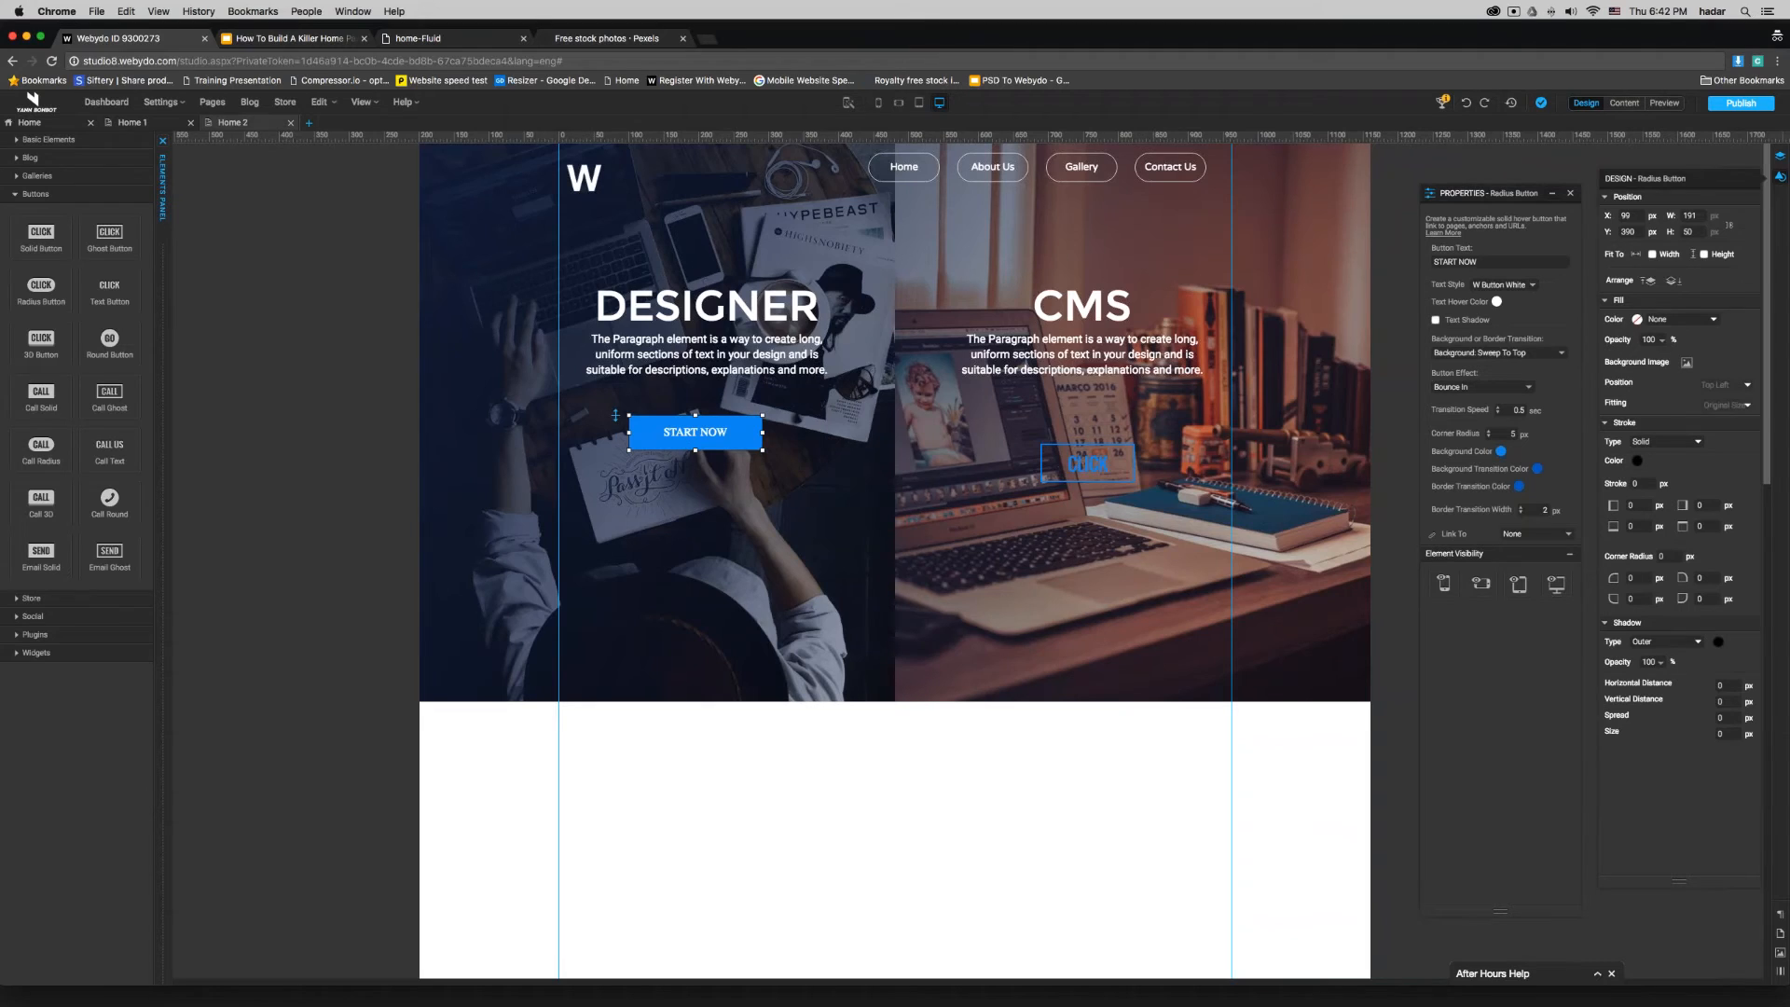
double_click(1693, 215)
left_click(1730, 225)
left_click_drag(1699, 216, 1651, 219)
type("200")
key("Return")
- Label the ghost button on the CMS image START NOW in the W Button White text style
left_click(1100, 462)
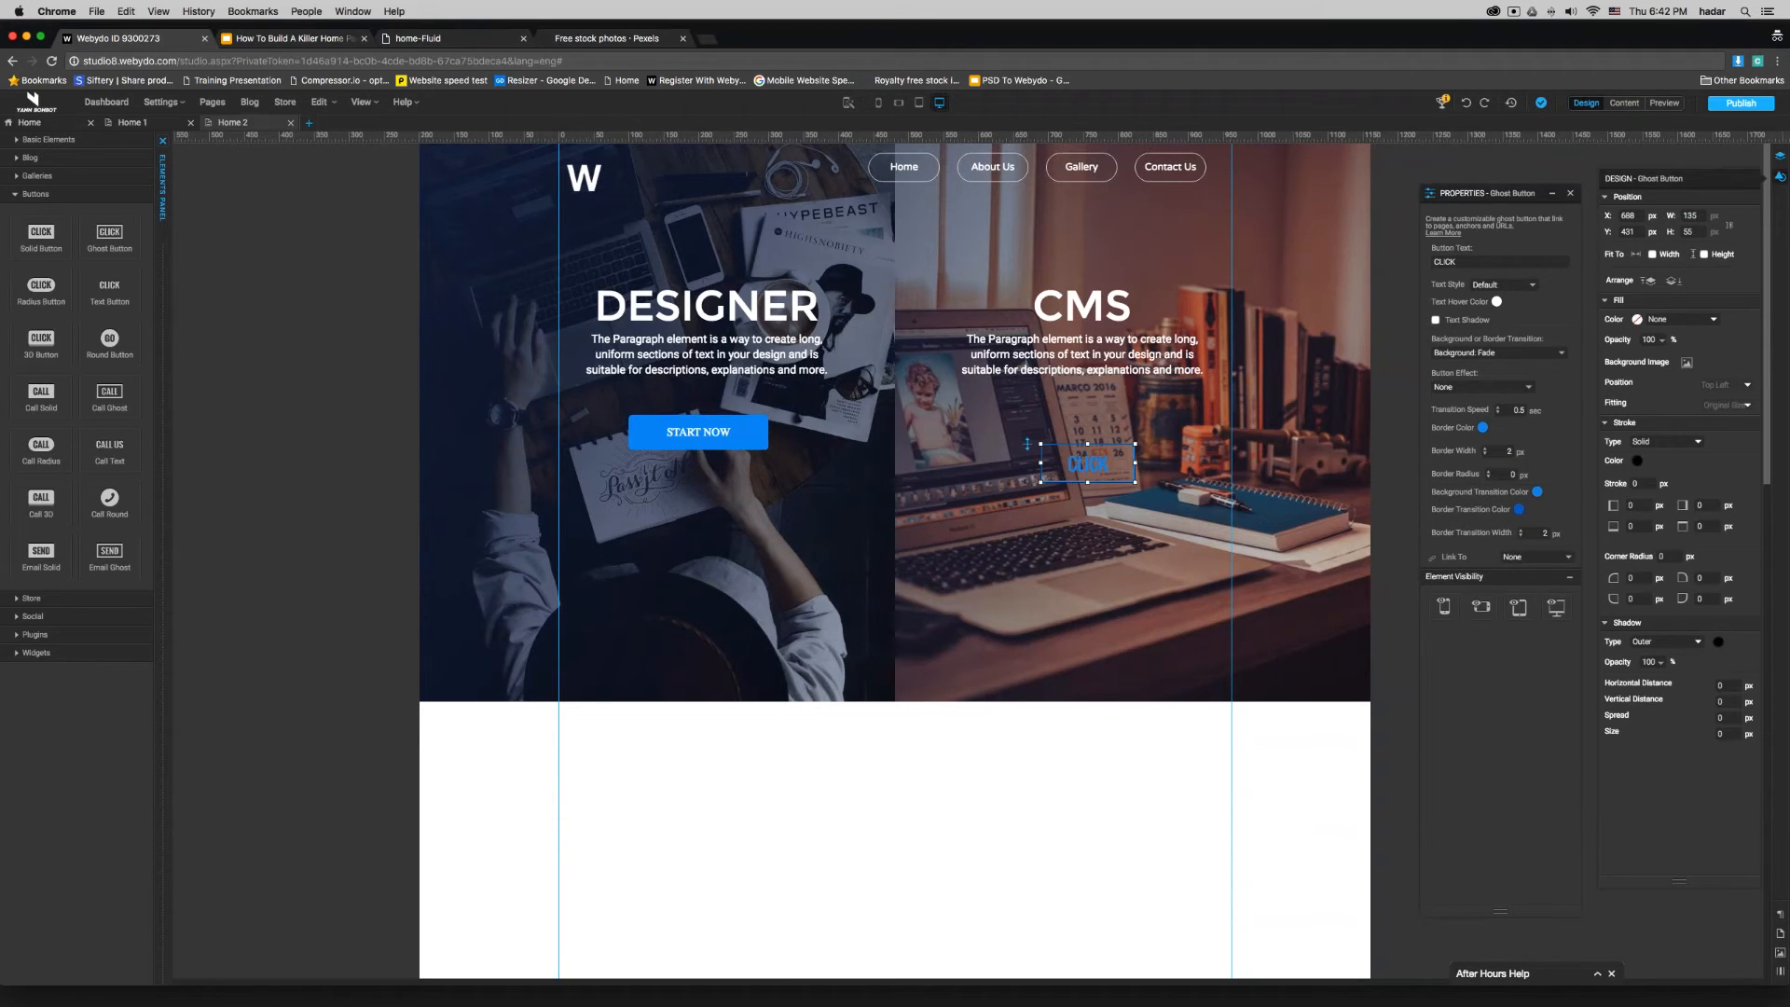
left_click(1474, 262)
key("super+a")
type("CVHOOSE NOW")
key("BackSpace")
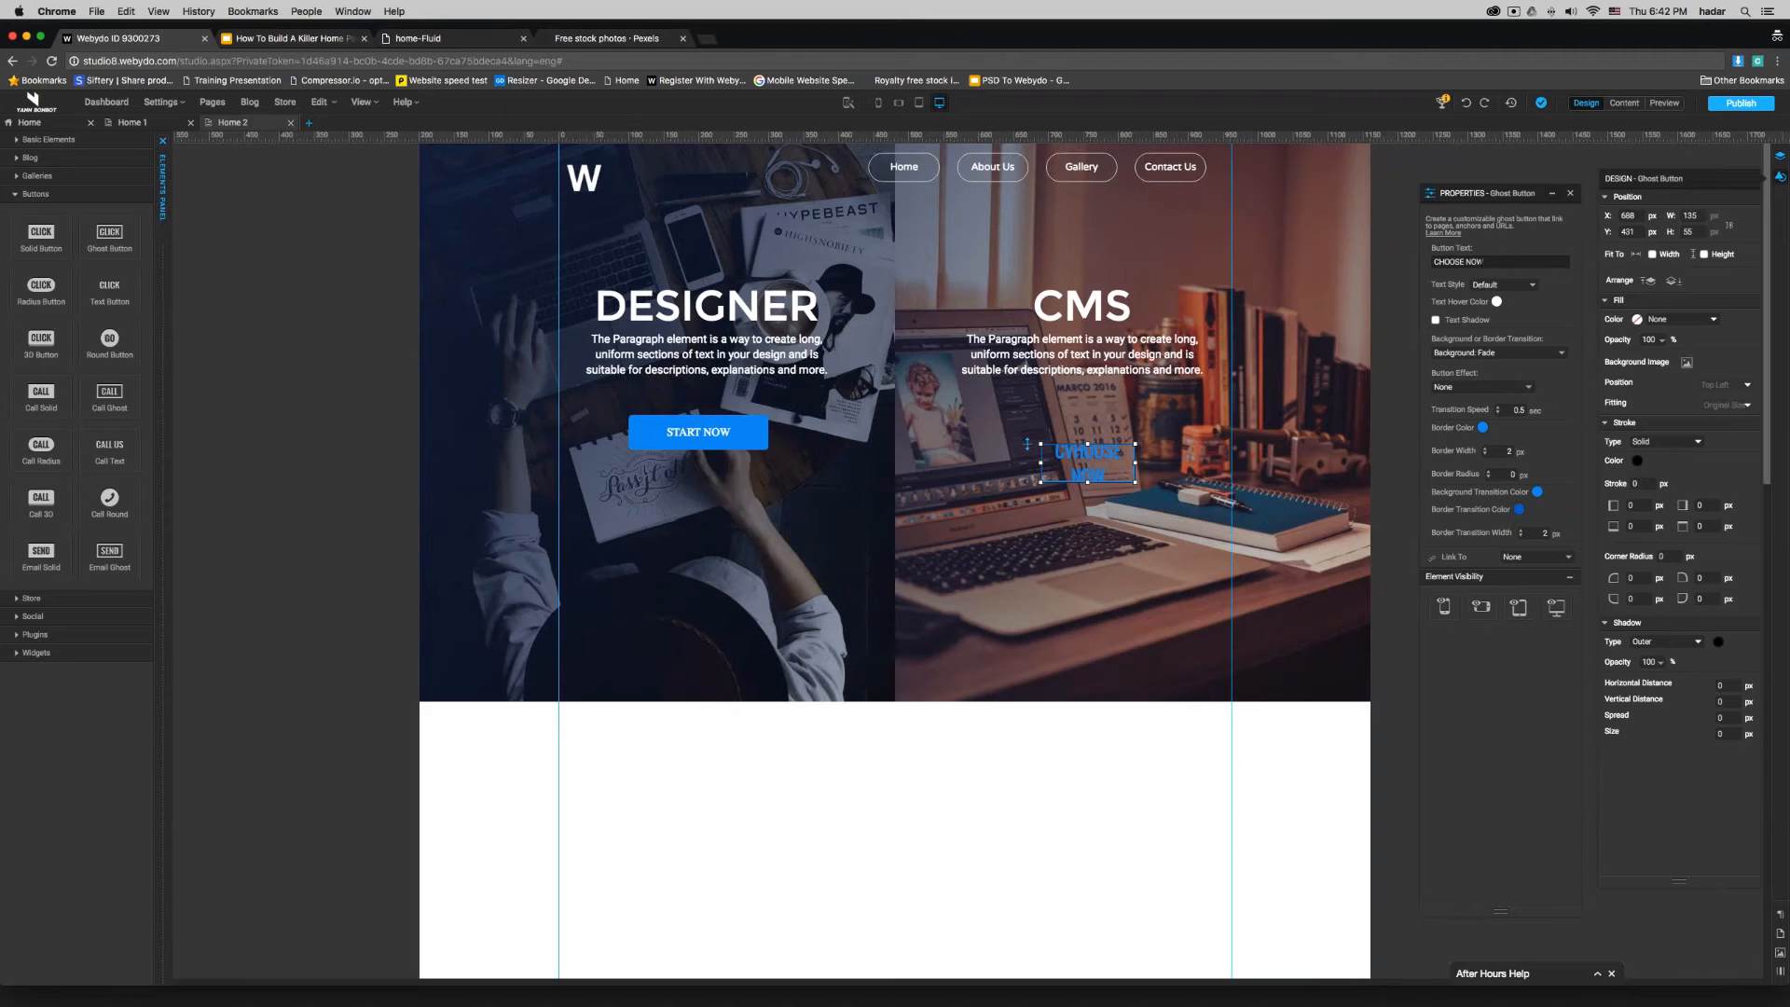
double_click(1438, 262)
type("START")
key("BackSpace")
type("T")
left_click(1503, 285)
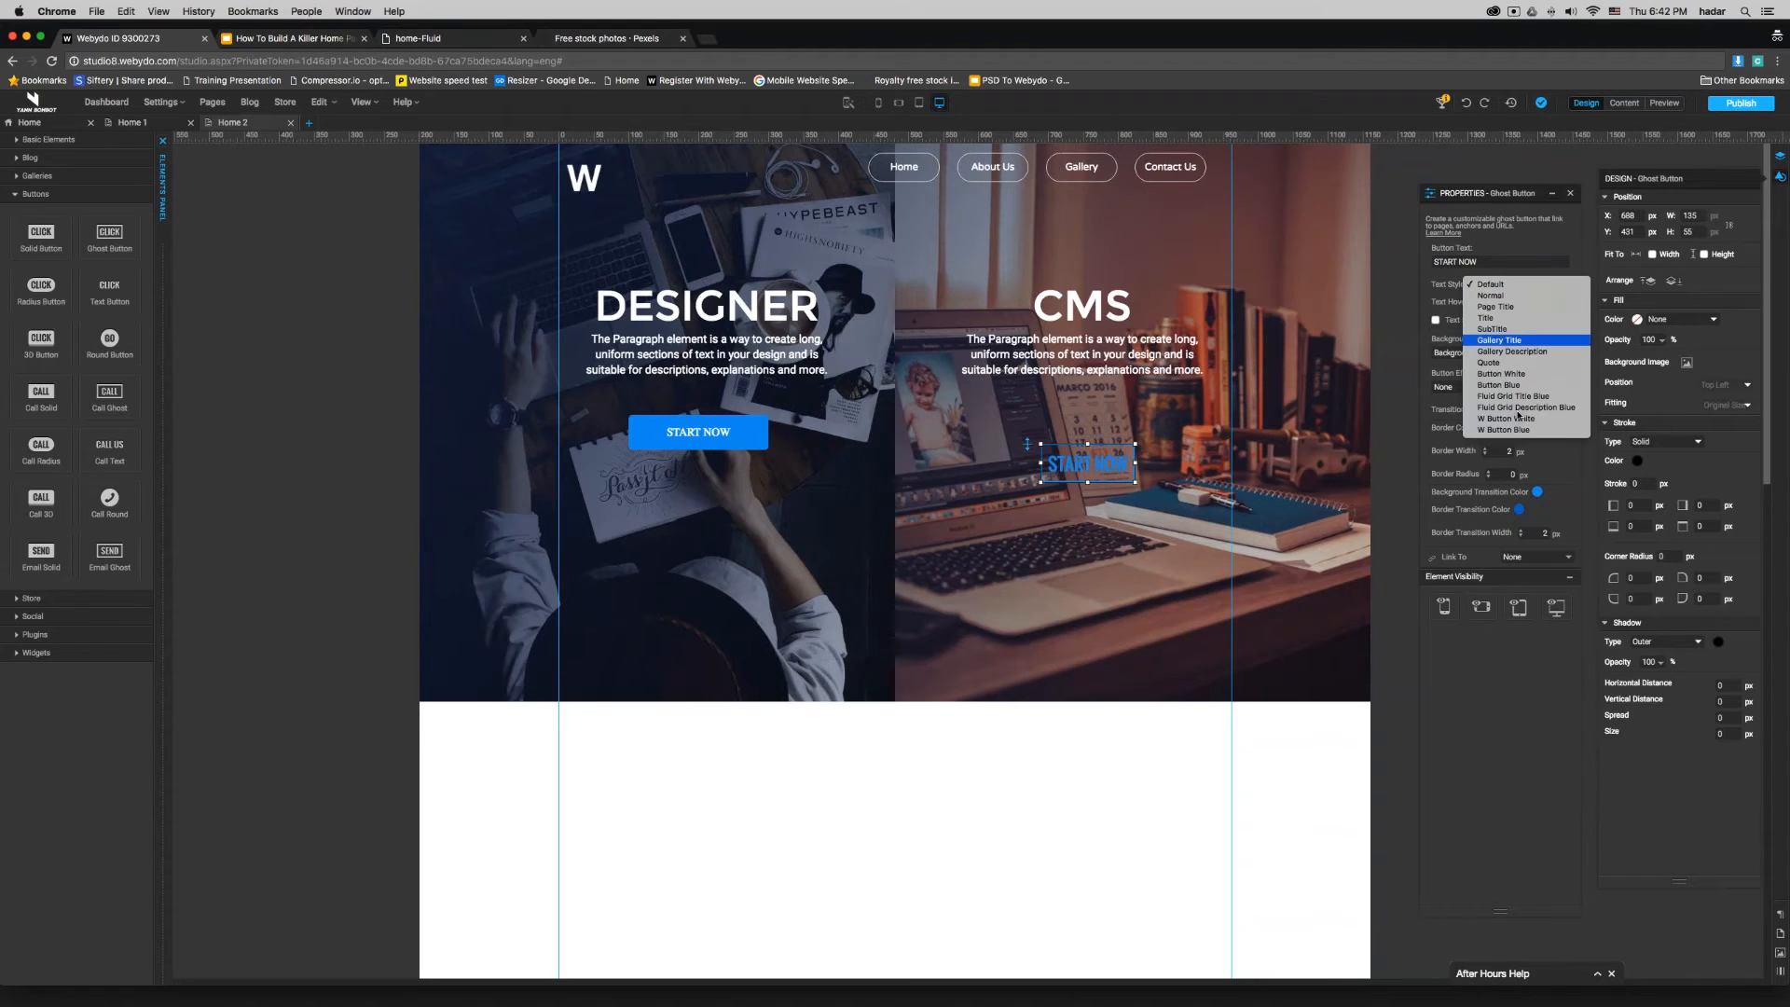
left_click(1505, 418)
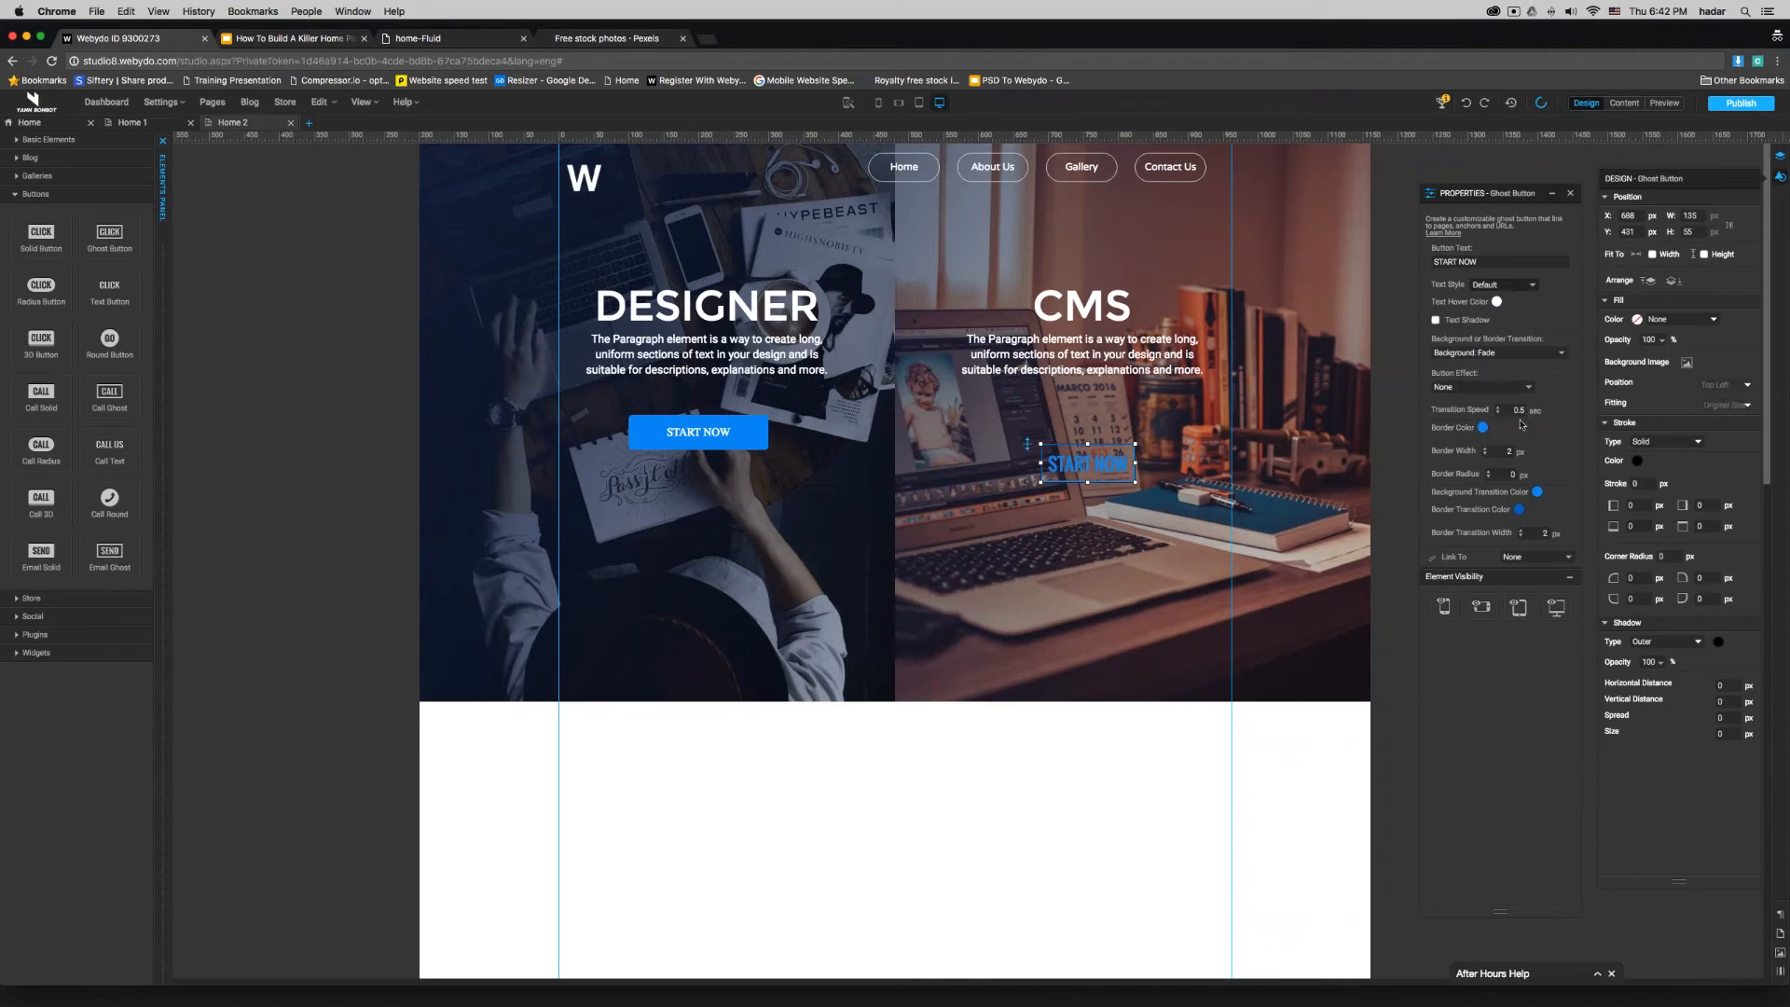
- Set the ghost button's border color to white (FFFFFF)
left_click(1482, 427)
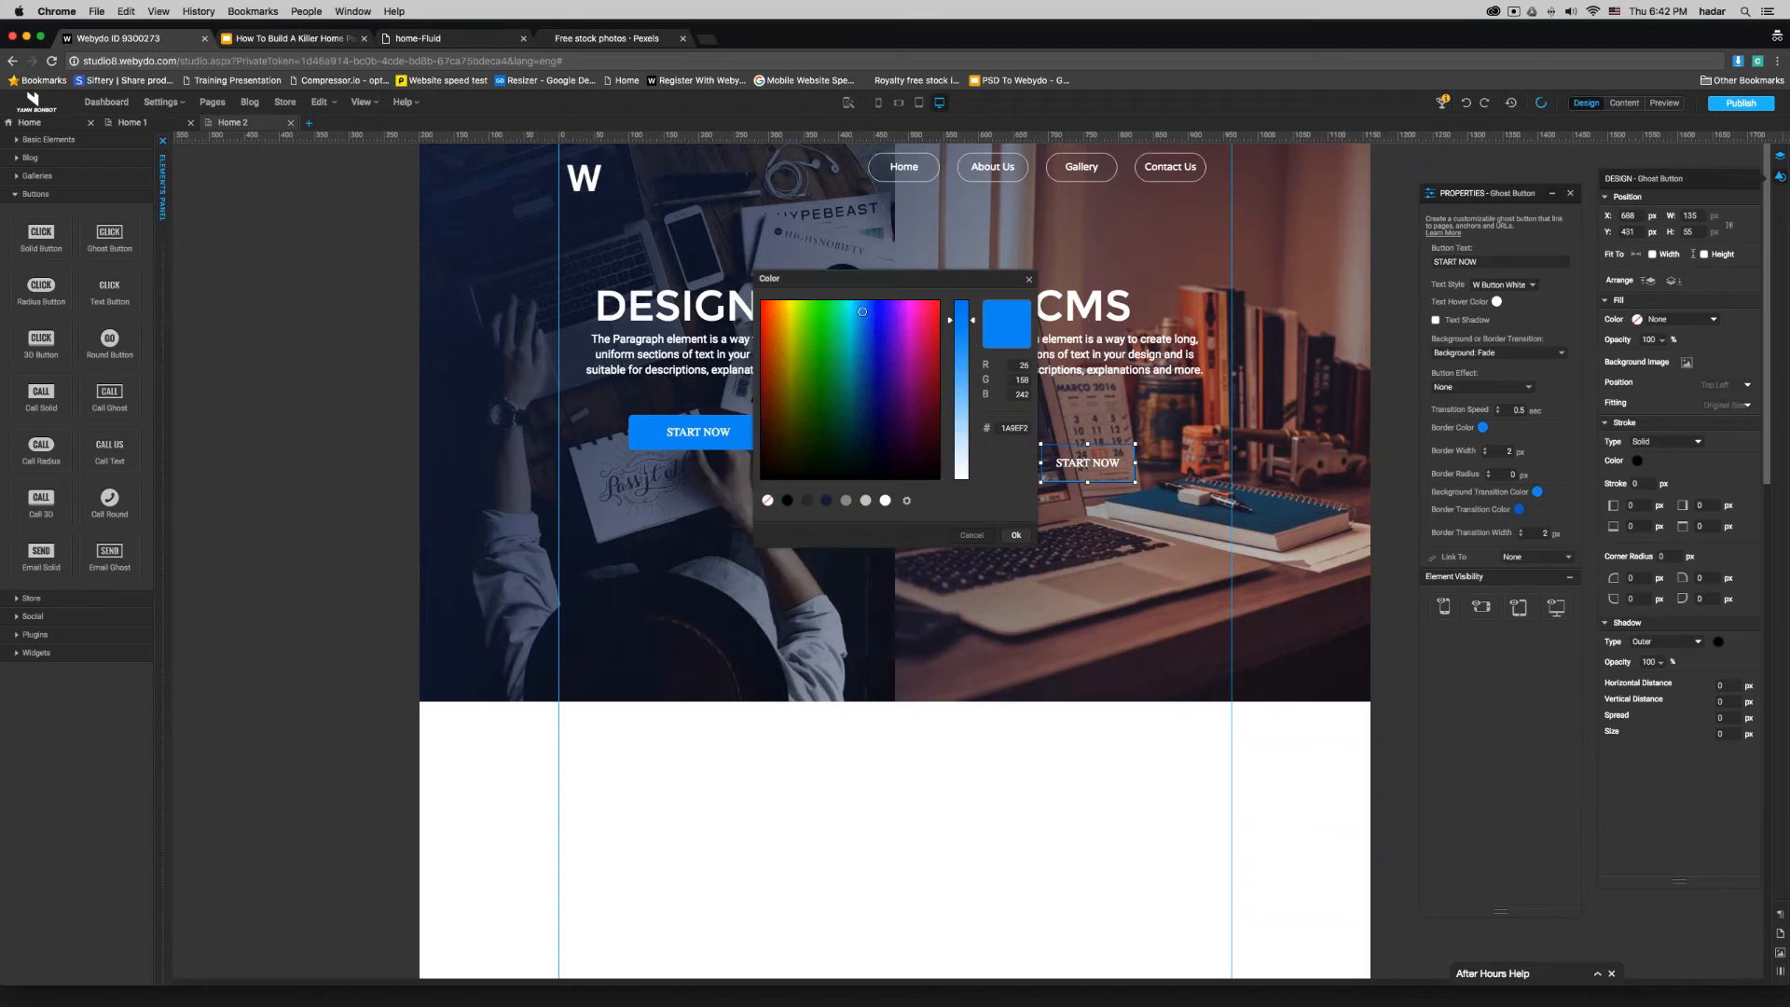
left_click(885, 500)
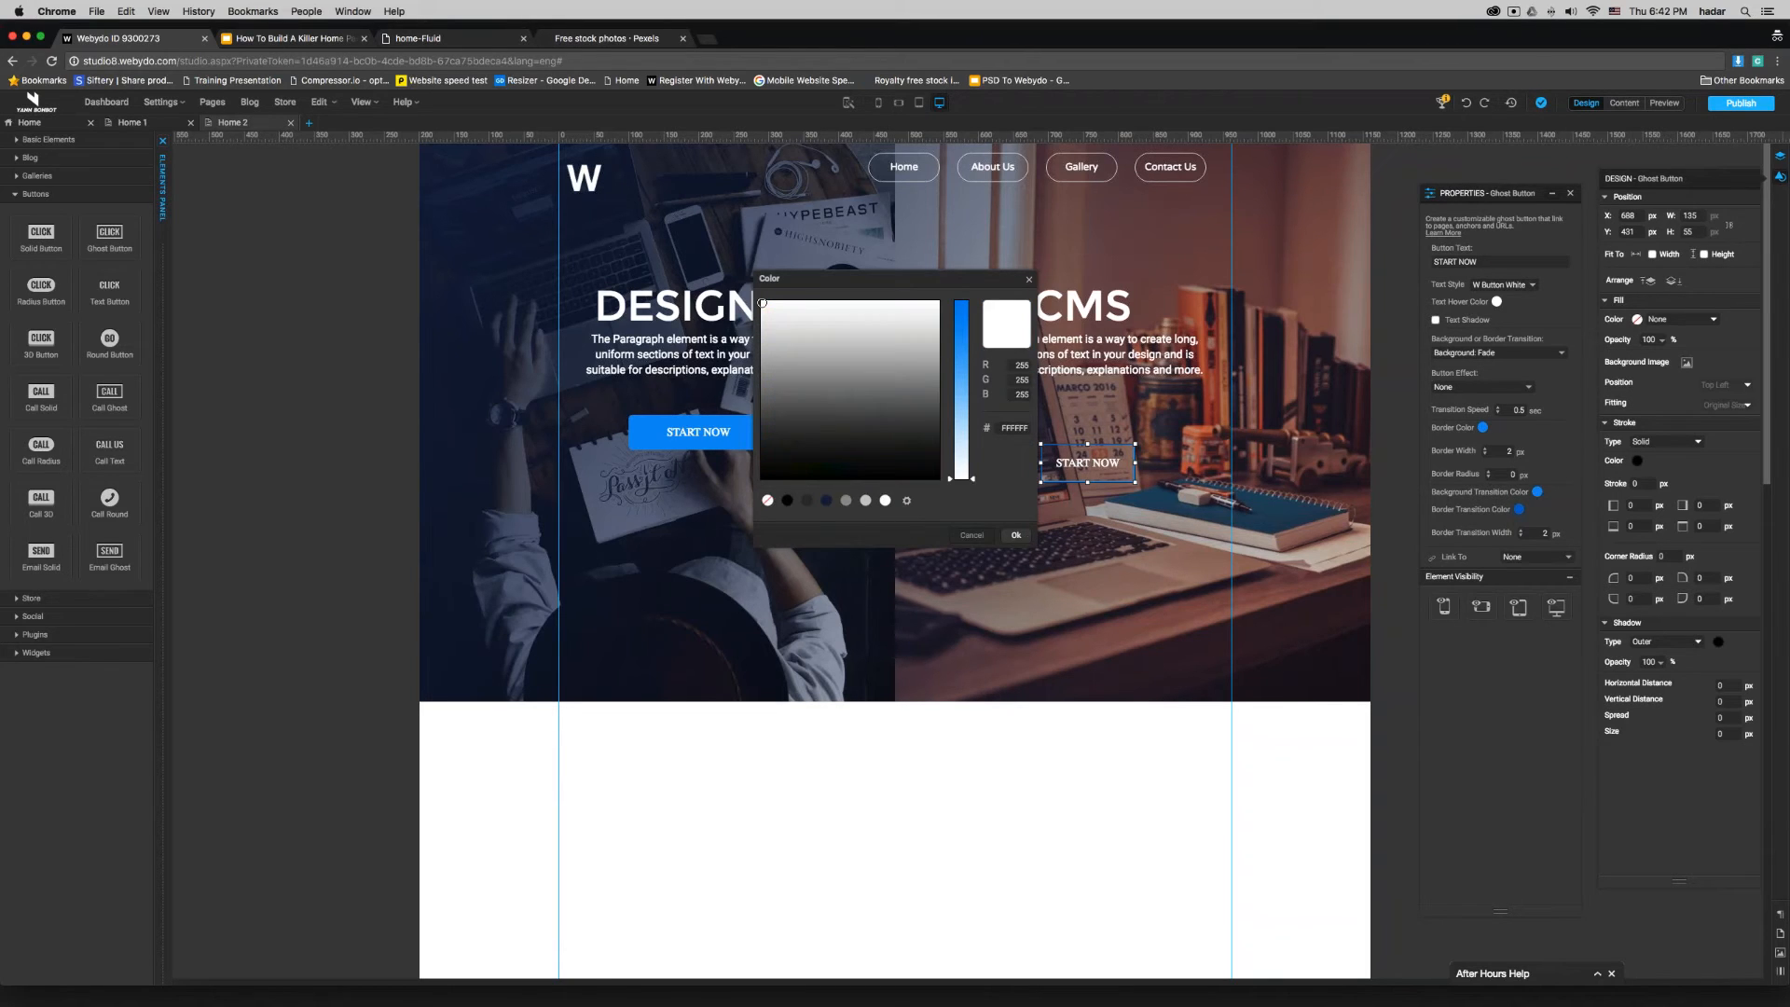
left_click(1016, 535)
- Match the ghost button to the DESIGNER button with a 200 × 50 px size and a 5 px border radius
left_click(754, 433)
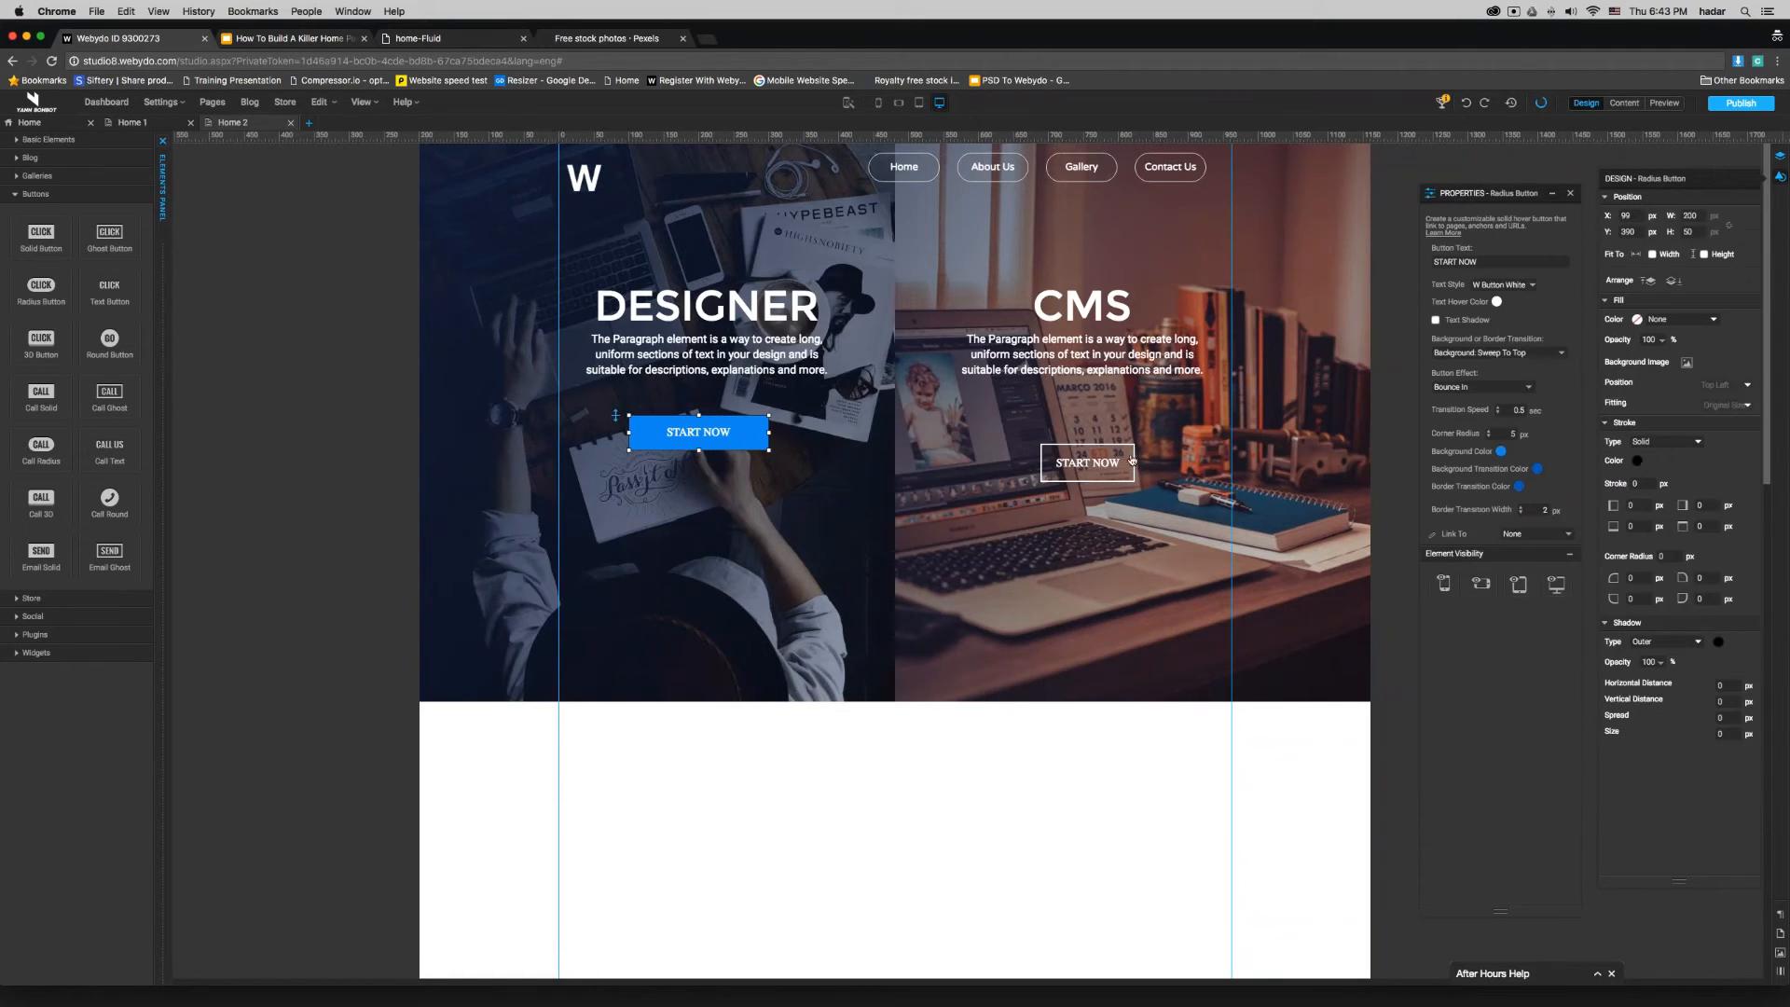
left_click(1077, 468)
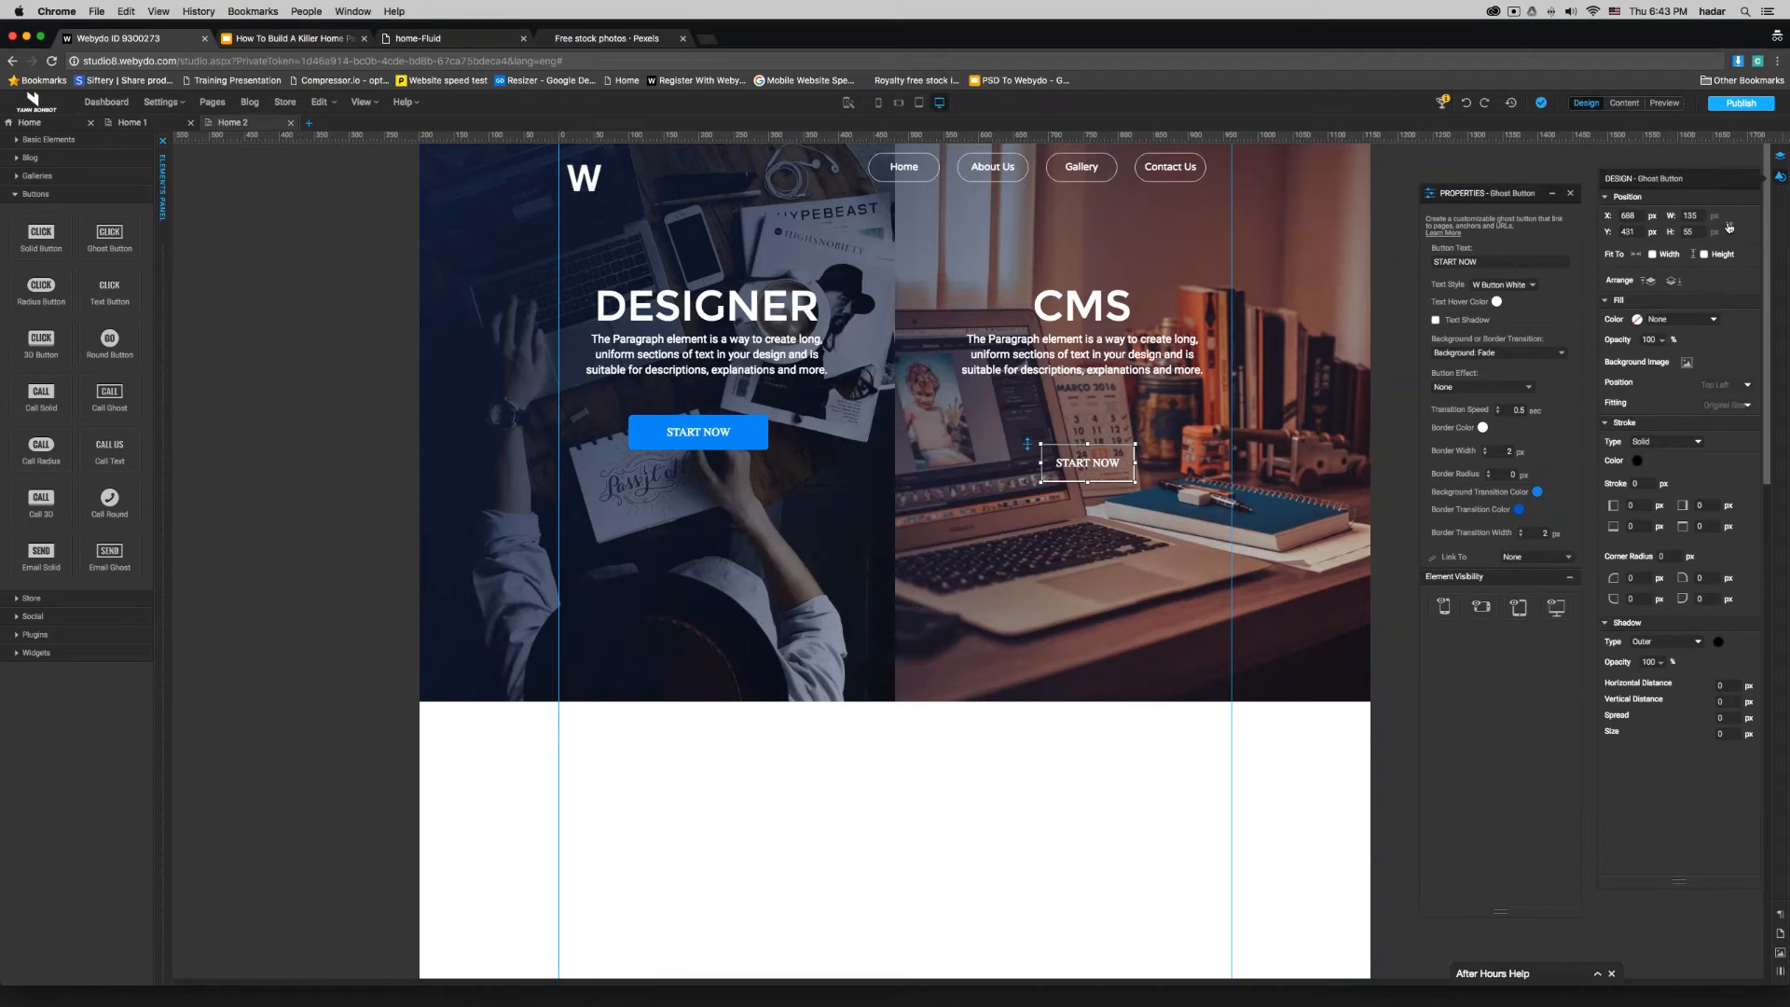
double_click(1689, 215)
type("200")
key("Return")
double_click(1675, 232)
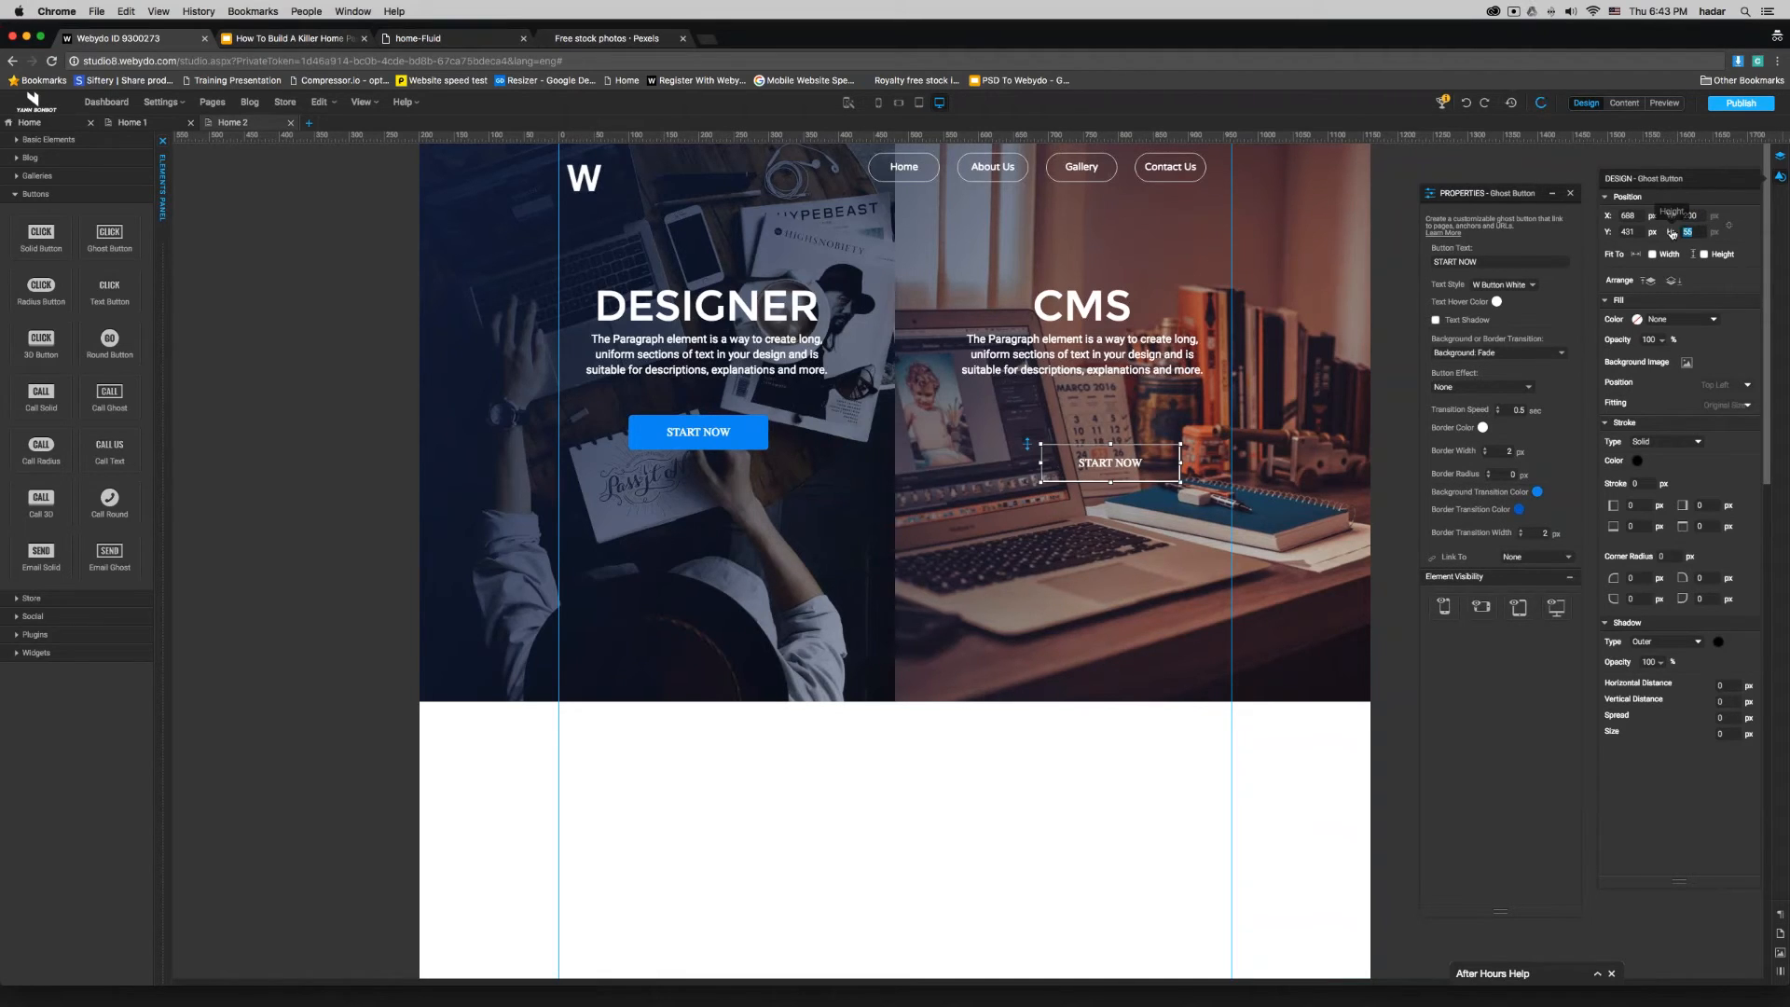
type("50")
key("Return")
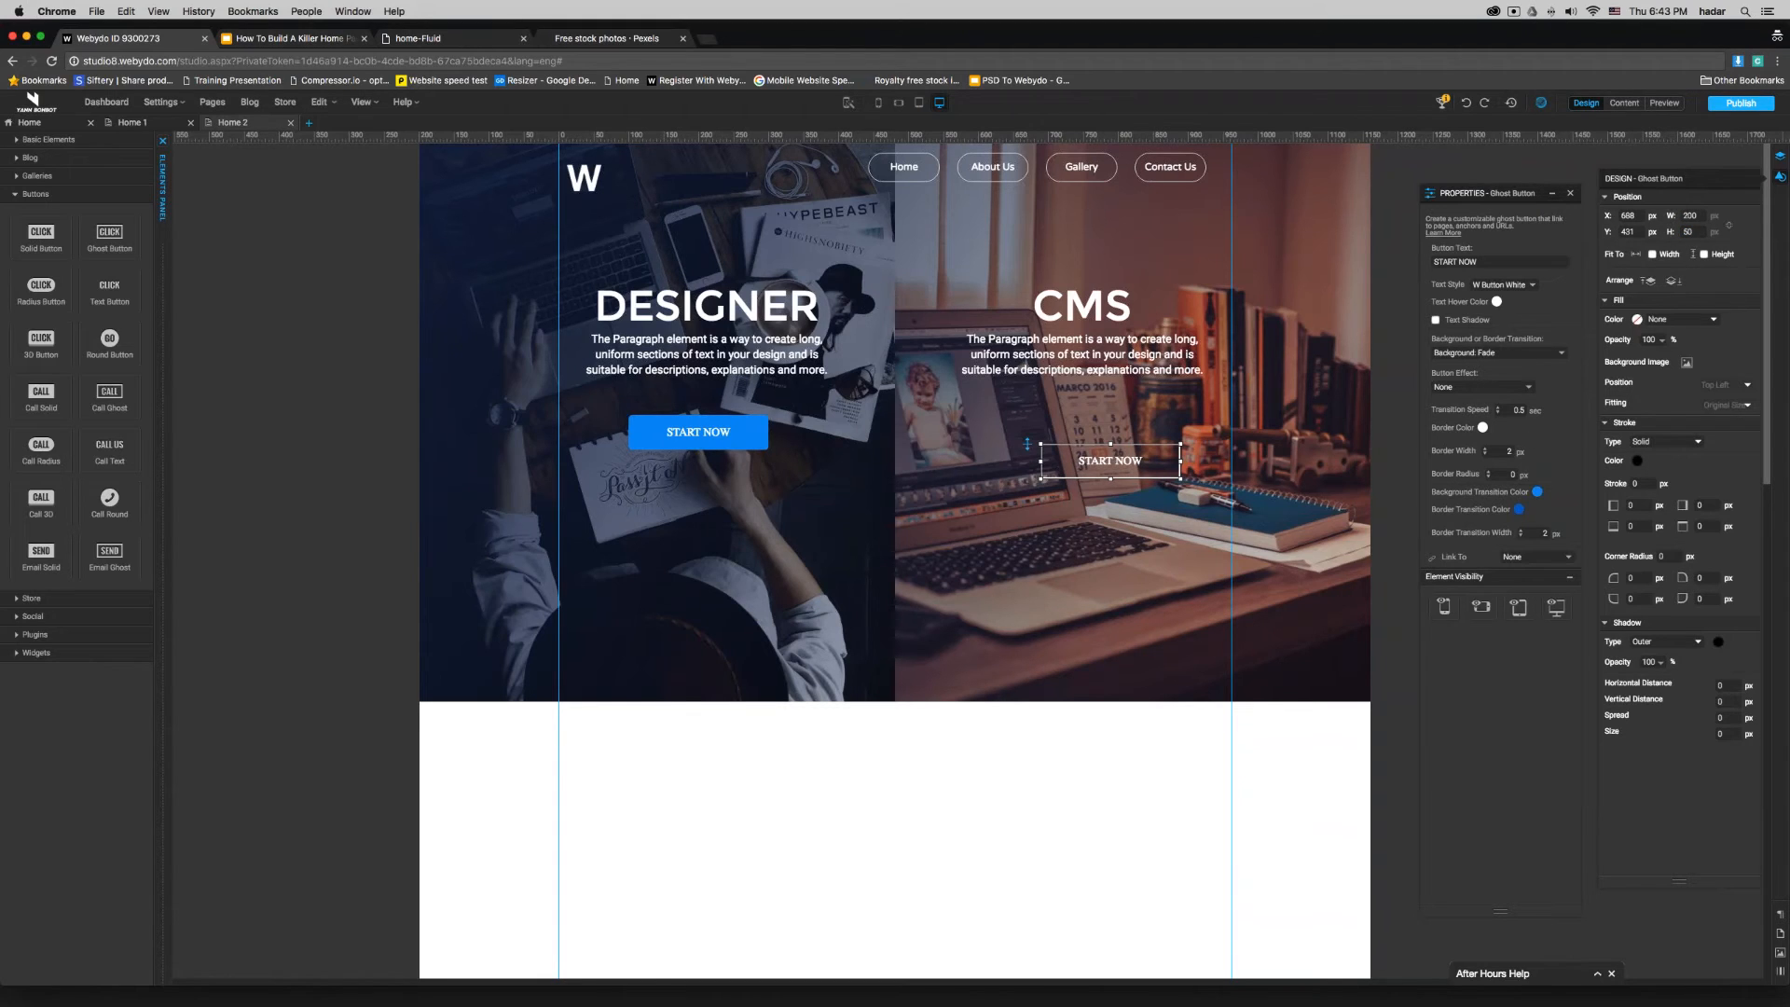
double_click(1512, 474)
- Align both buttons under their texts, the ghost button at X 648, Y 390 px and the DESIGNER button at X 110, Y 390 px
left_click_drag(1141, 463, 1111, 432)
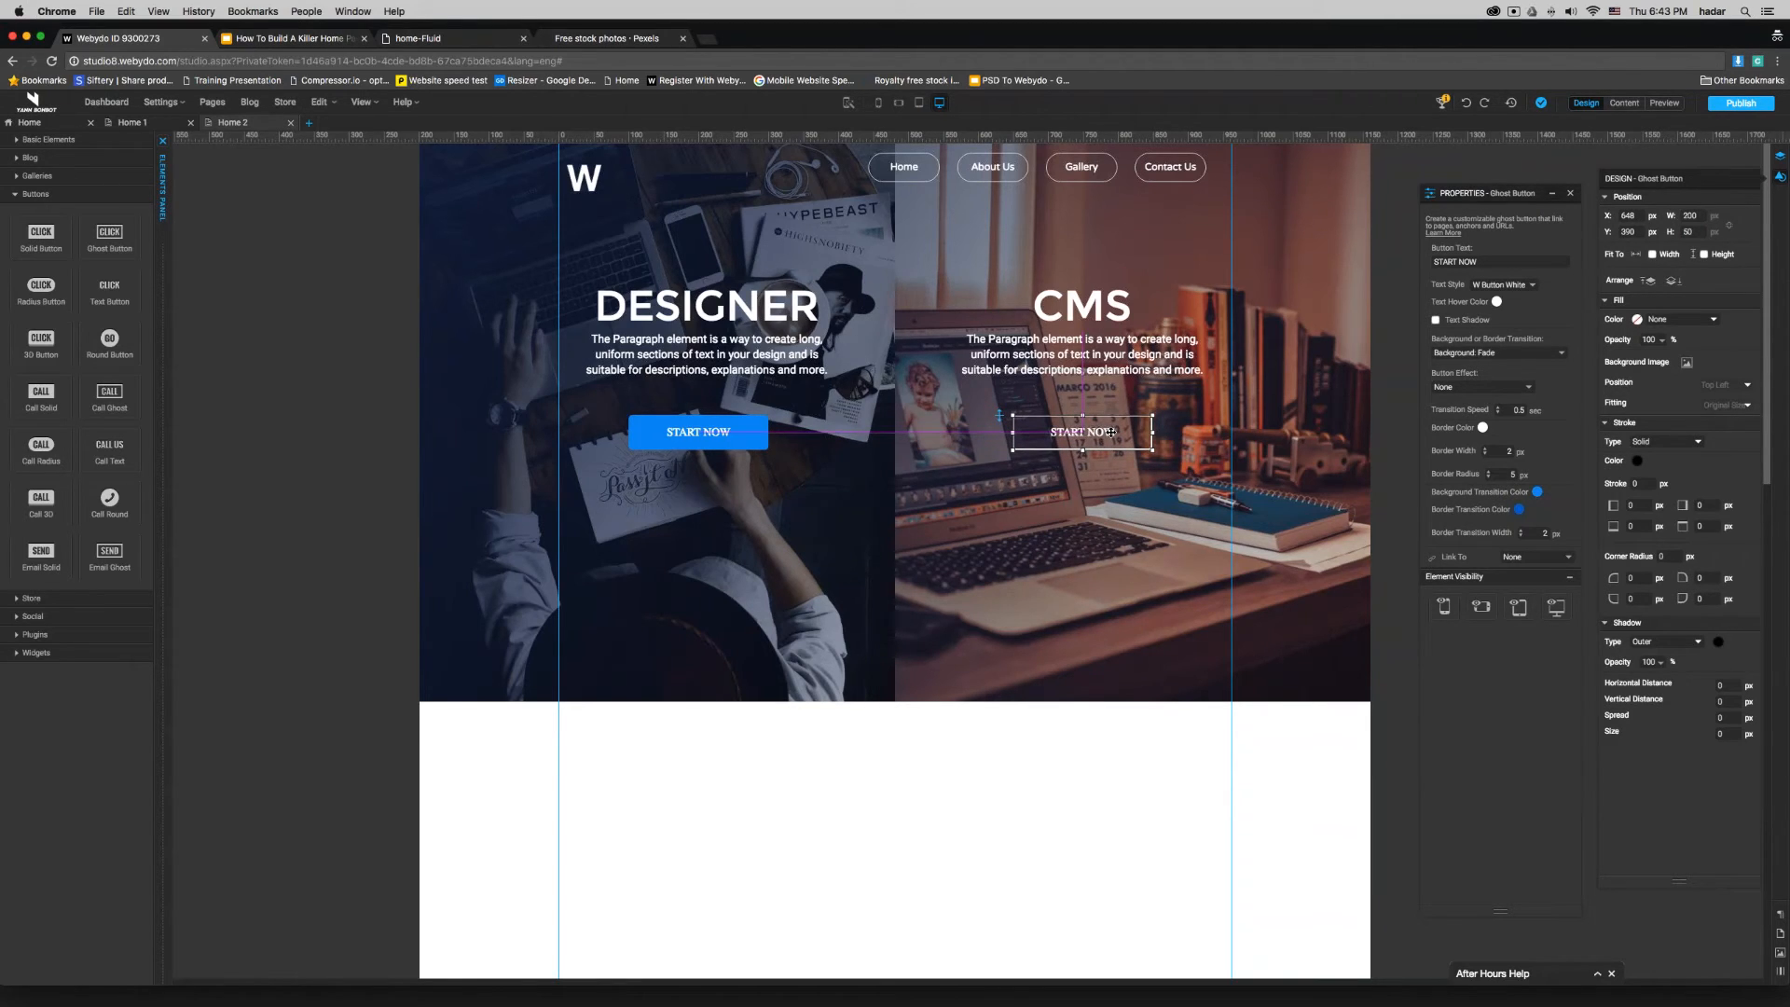
left_click_drag(711, 438, 720, 431)
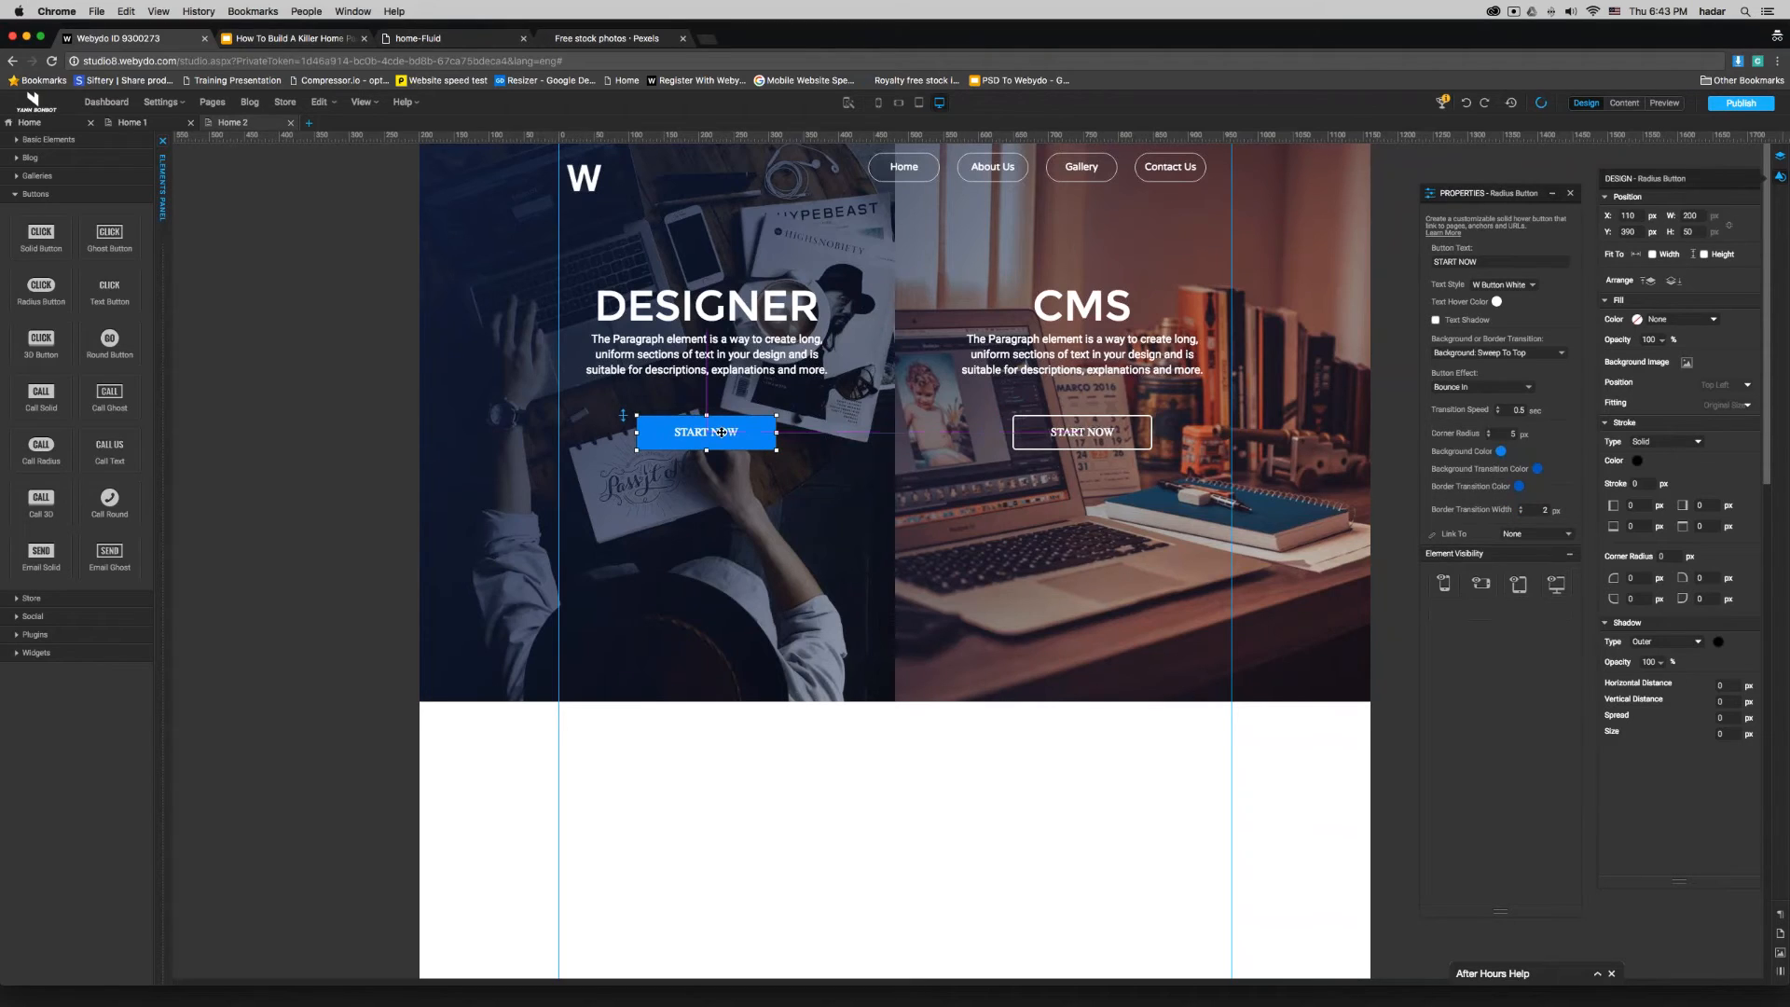
left_click(1013, 784)
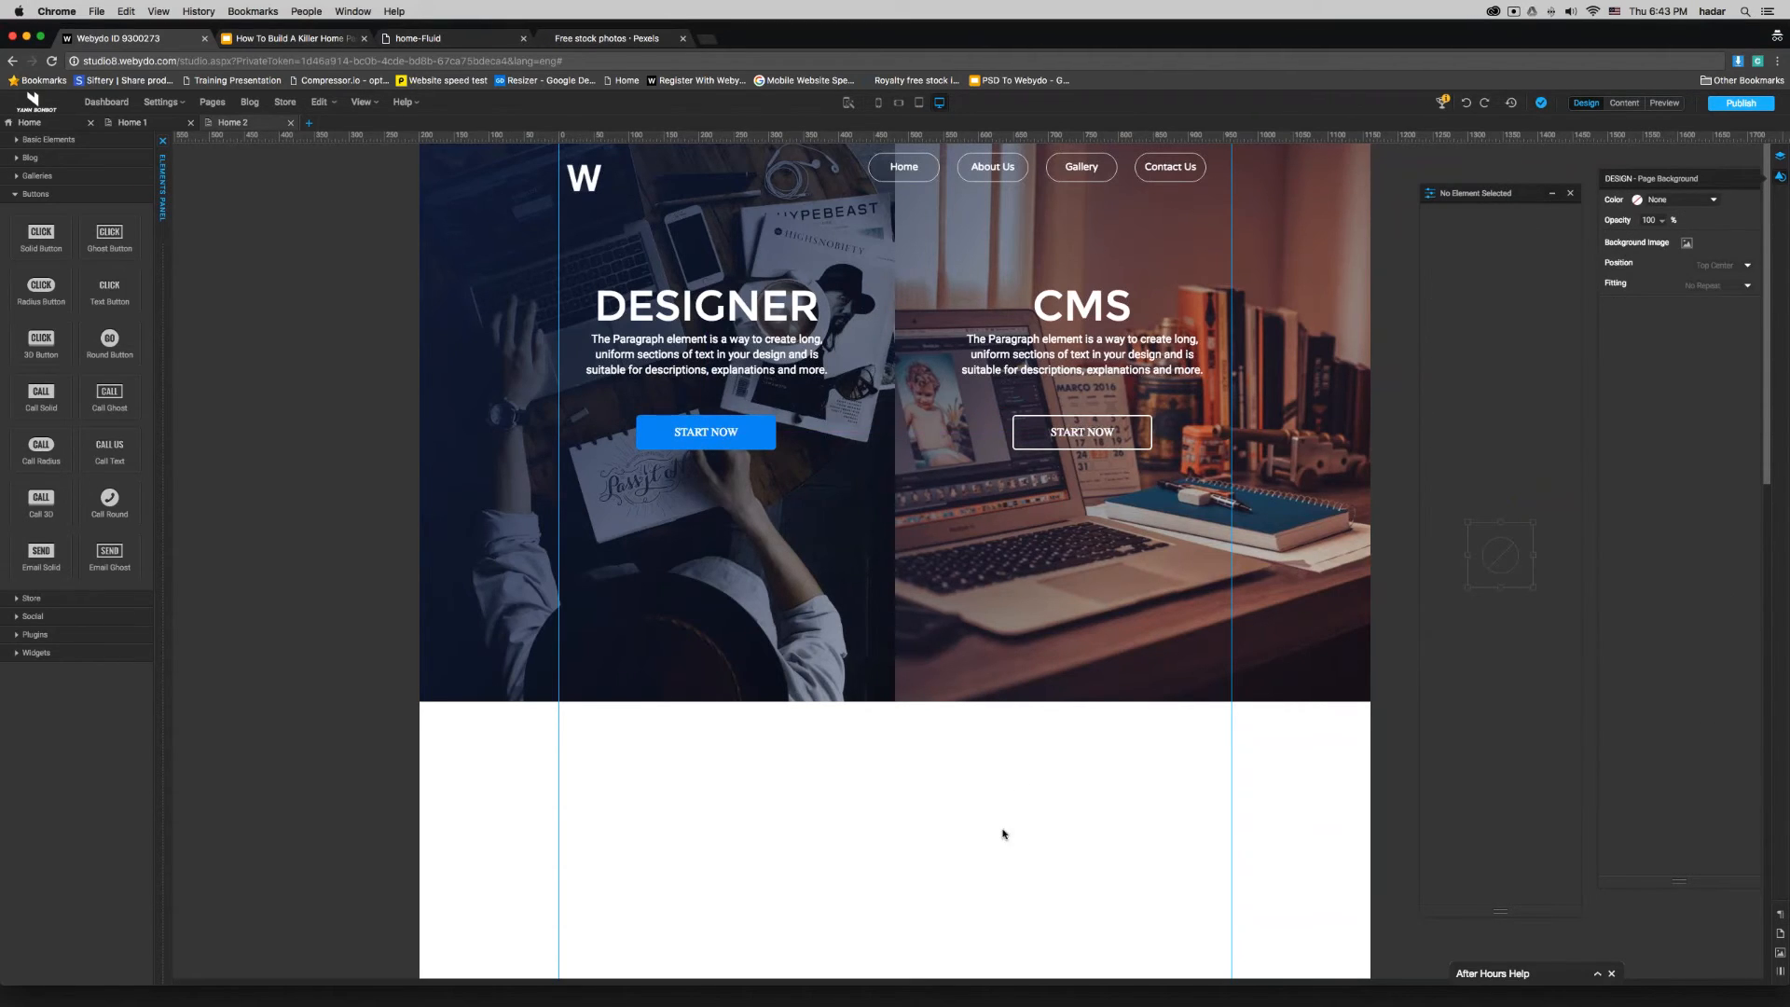
- Switch to the Google Slides presentation and advance to the "Part 2: Tell us about you!" slide
left_click(277, 40)
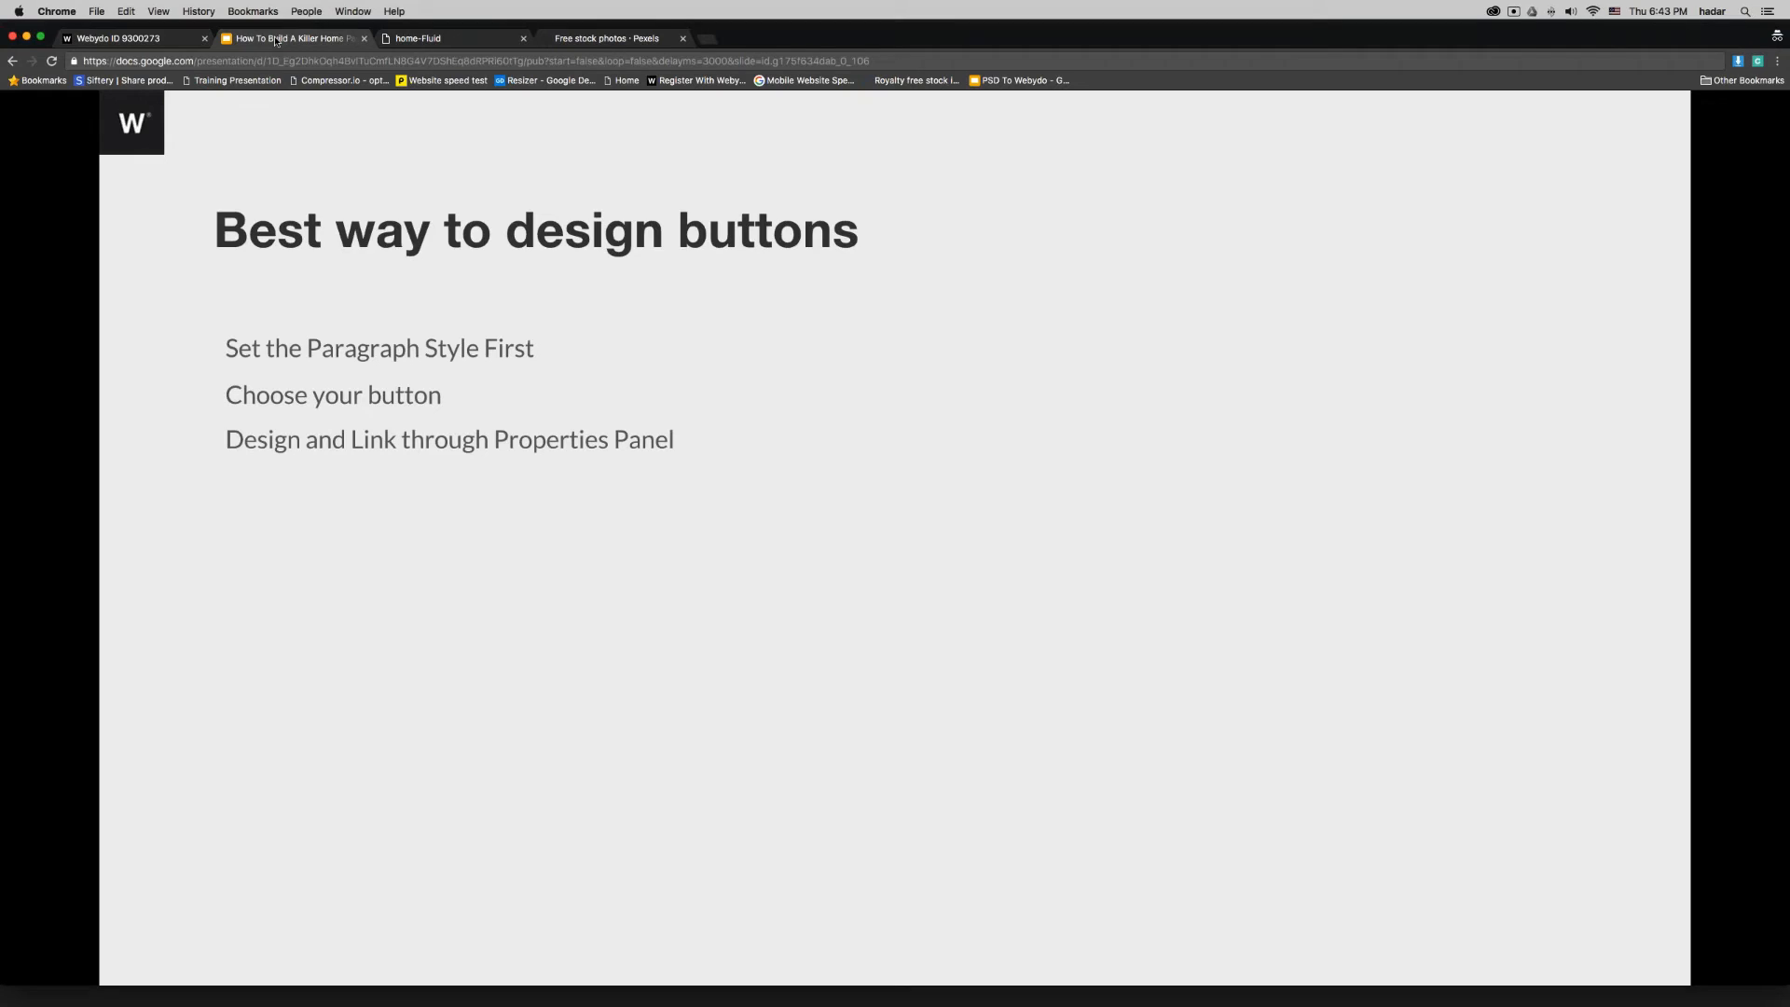
key("Right")
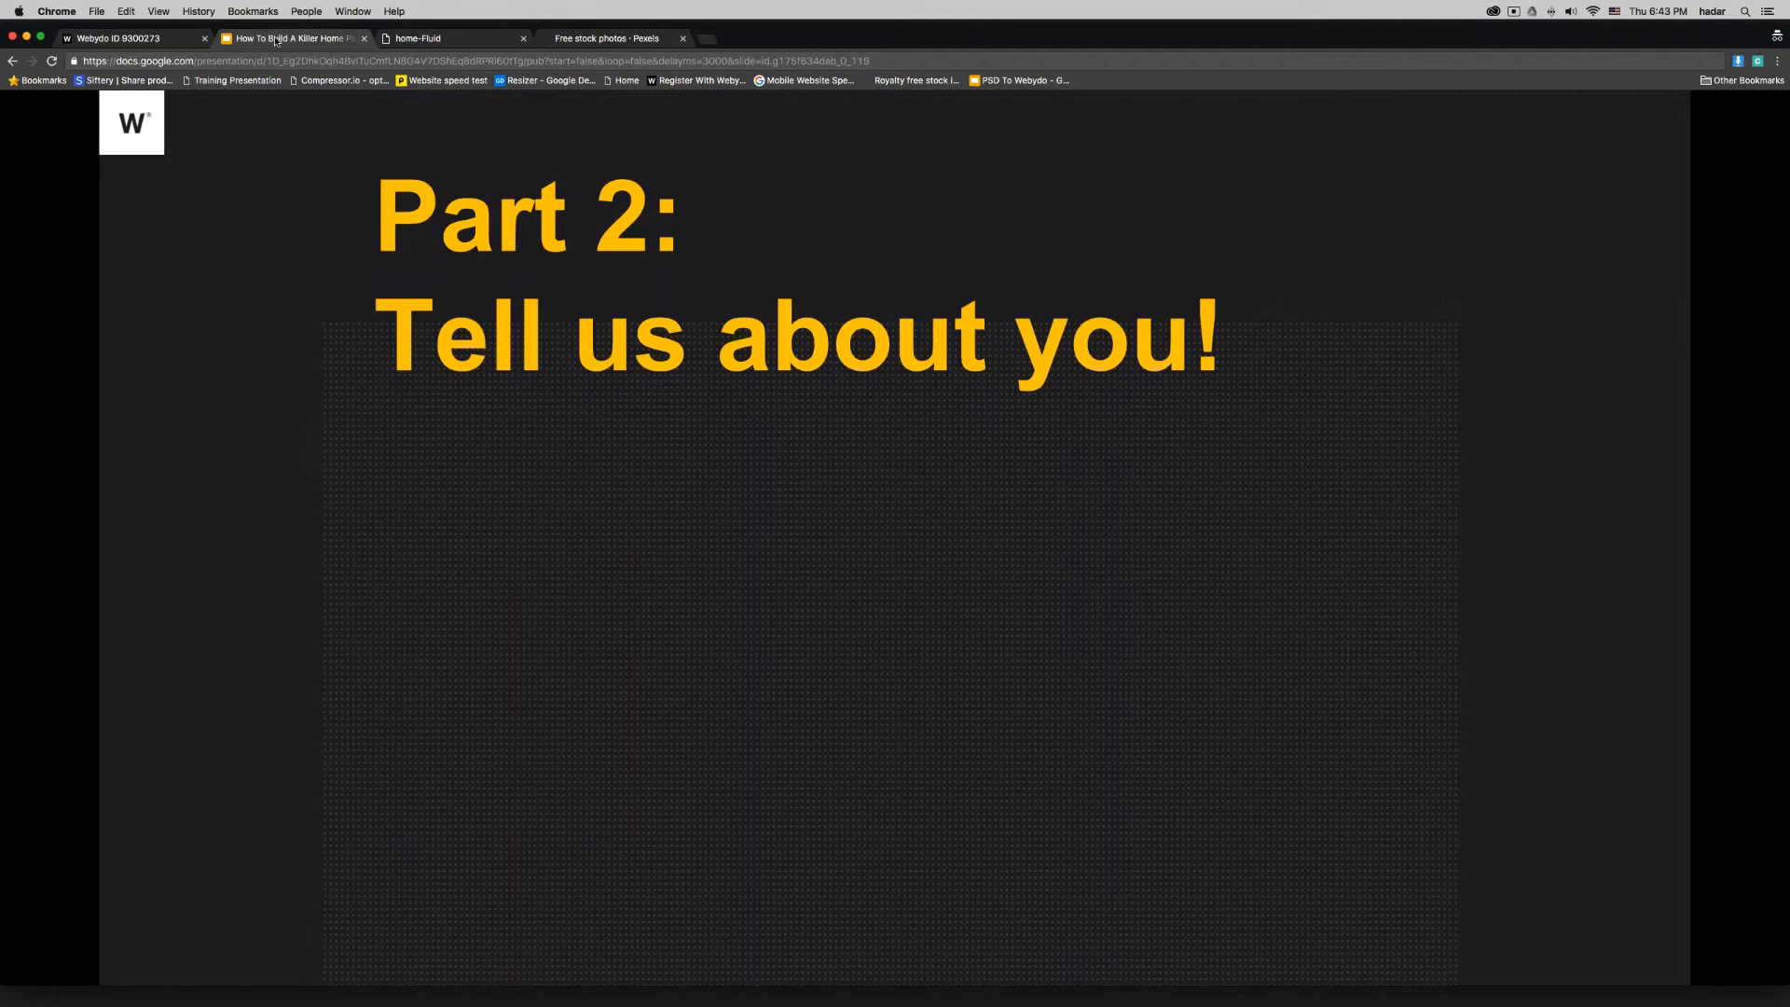
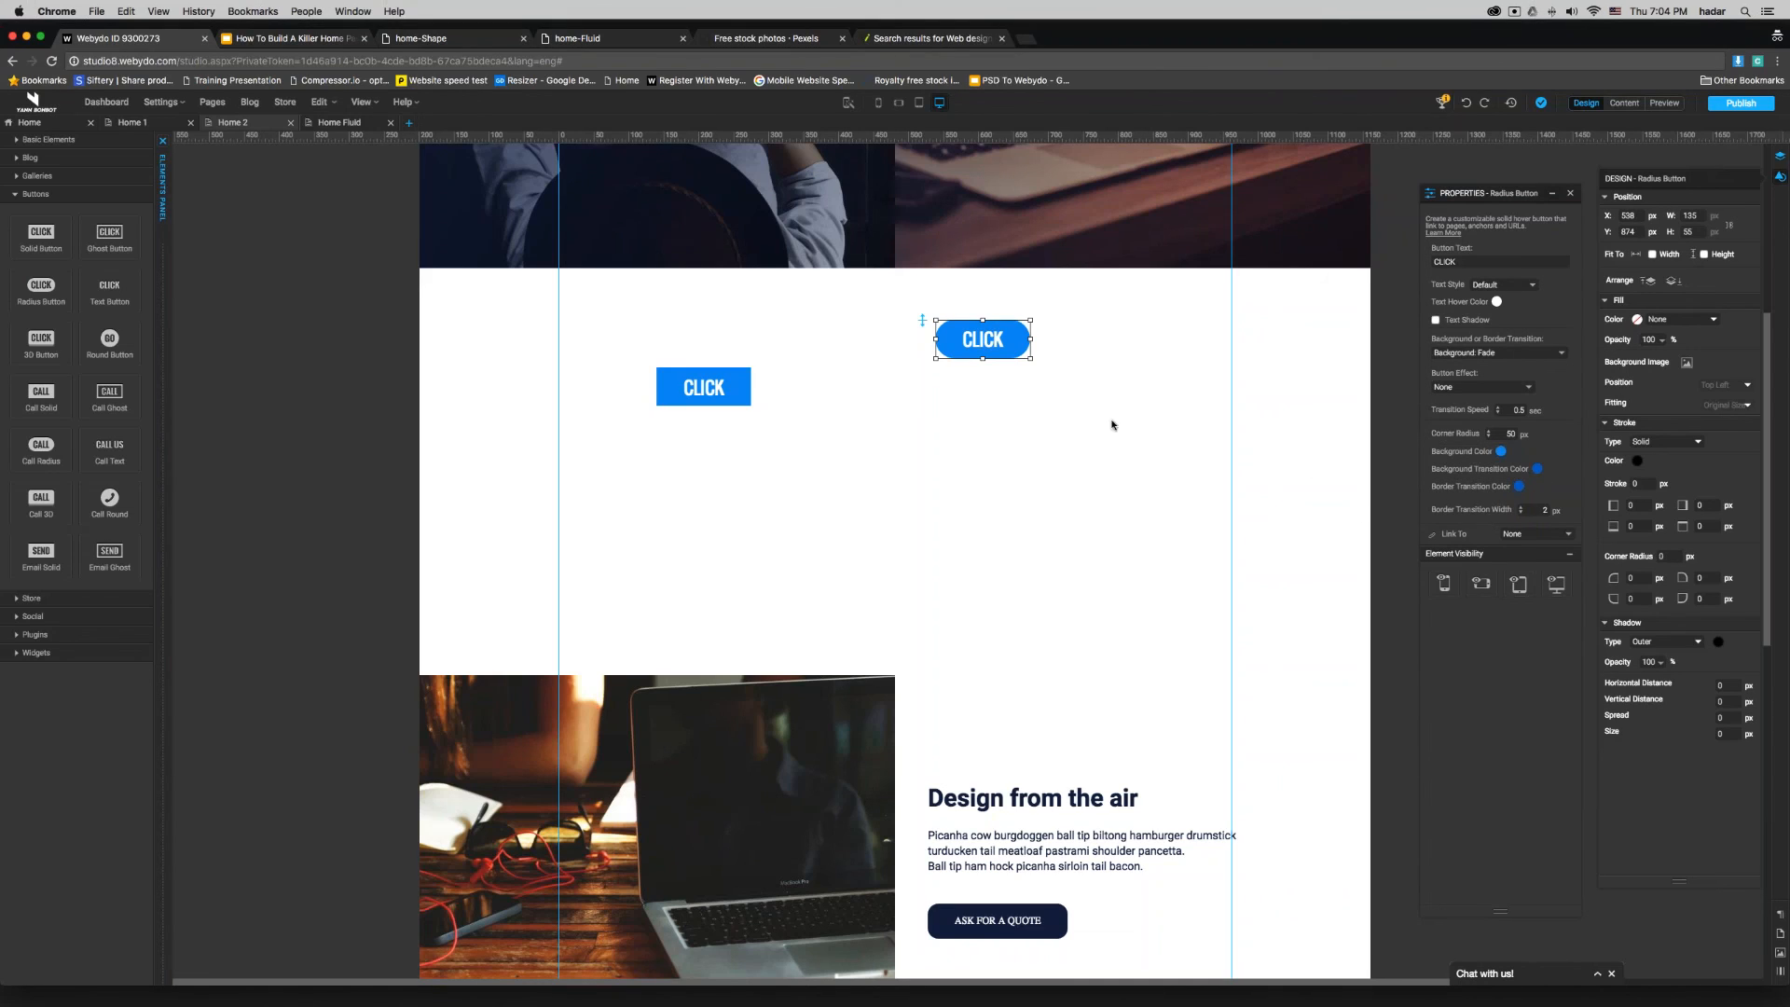
- Place the radius button beside the solid CLICK button and give it a 2 px stroke with a 500 px corner radius
left_click_drag(971, 346, 843, 349)
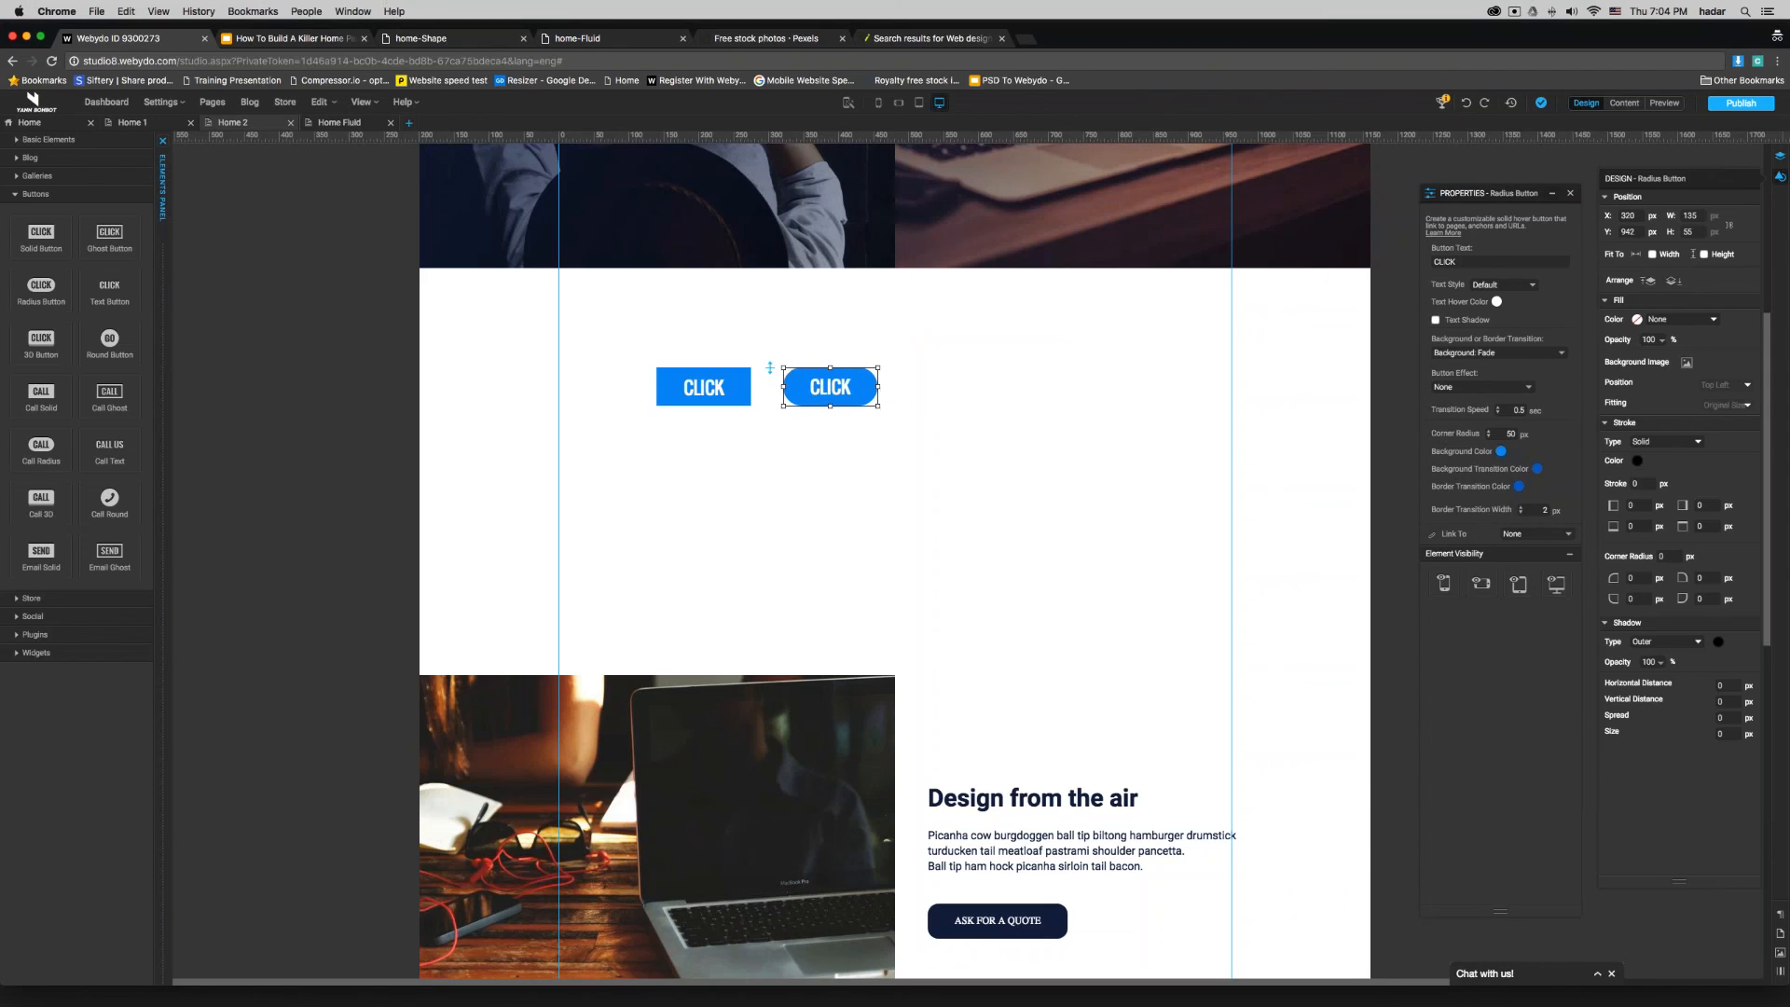
left_click_drag(1665, 180, 1077, 170)
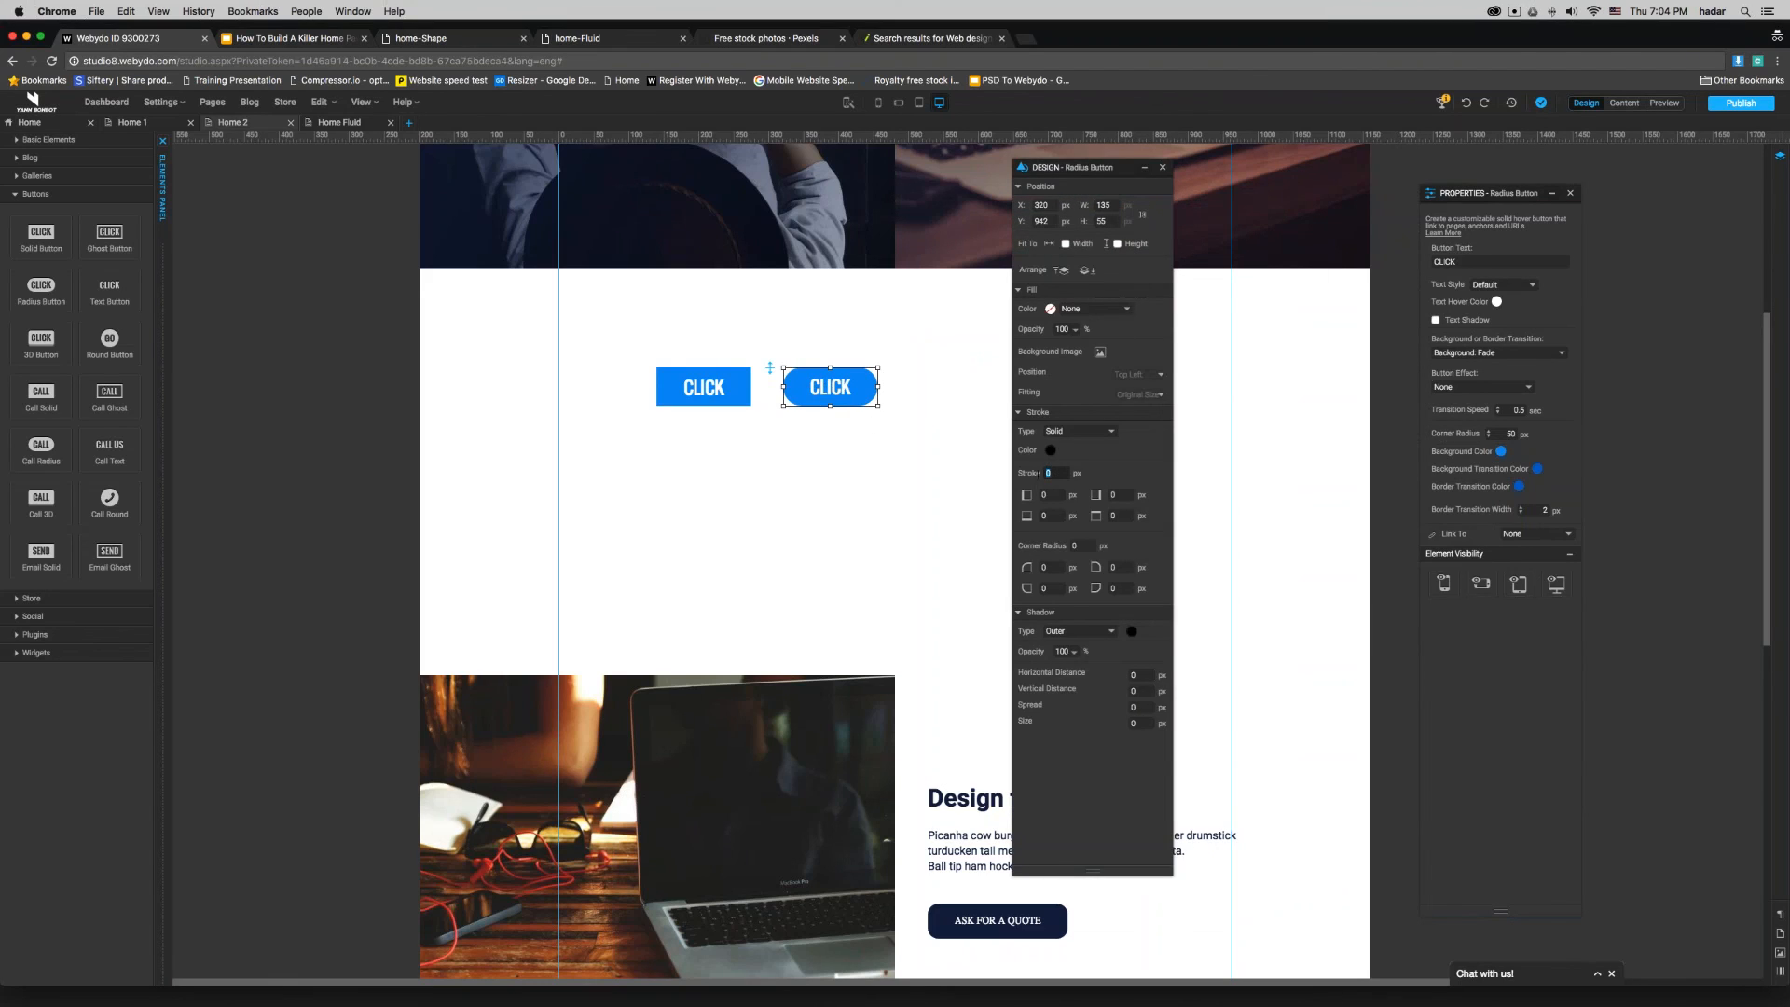
type("2")
double_click(1075, 545)
type("500")
key("Return")
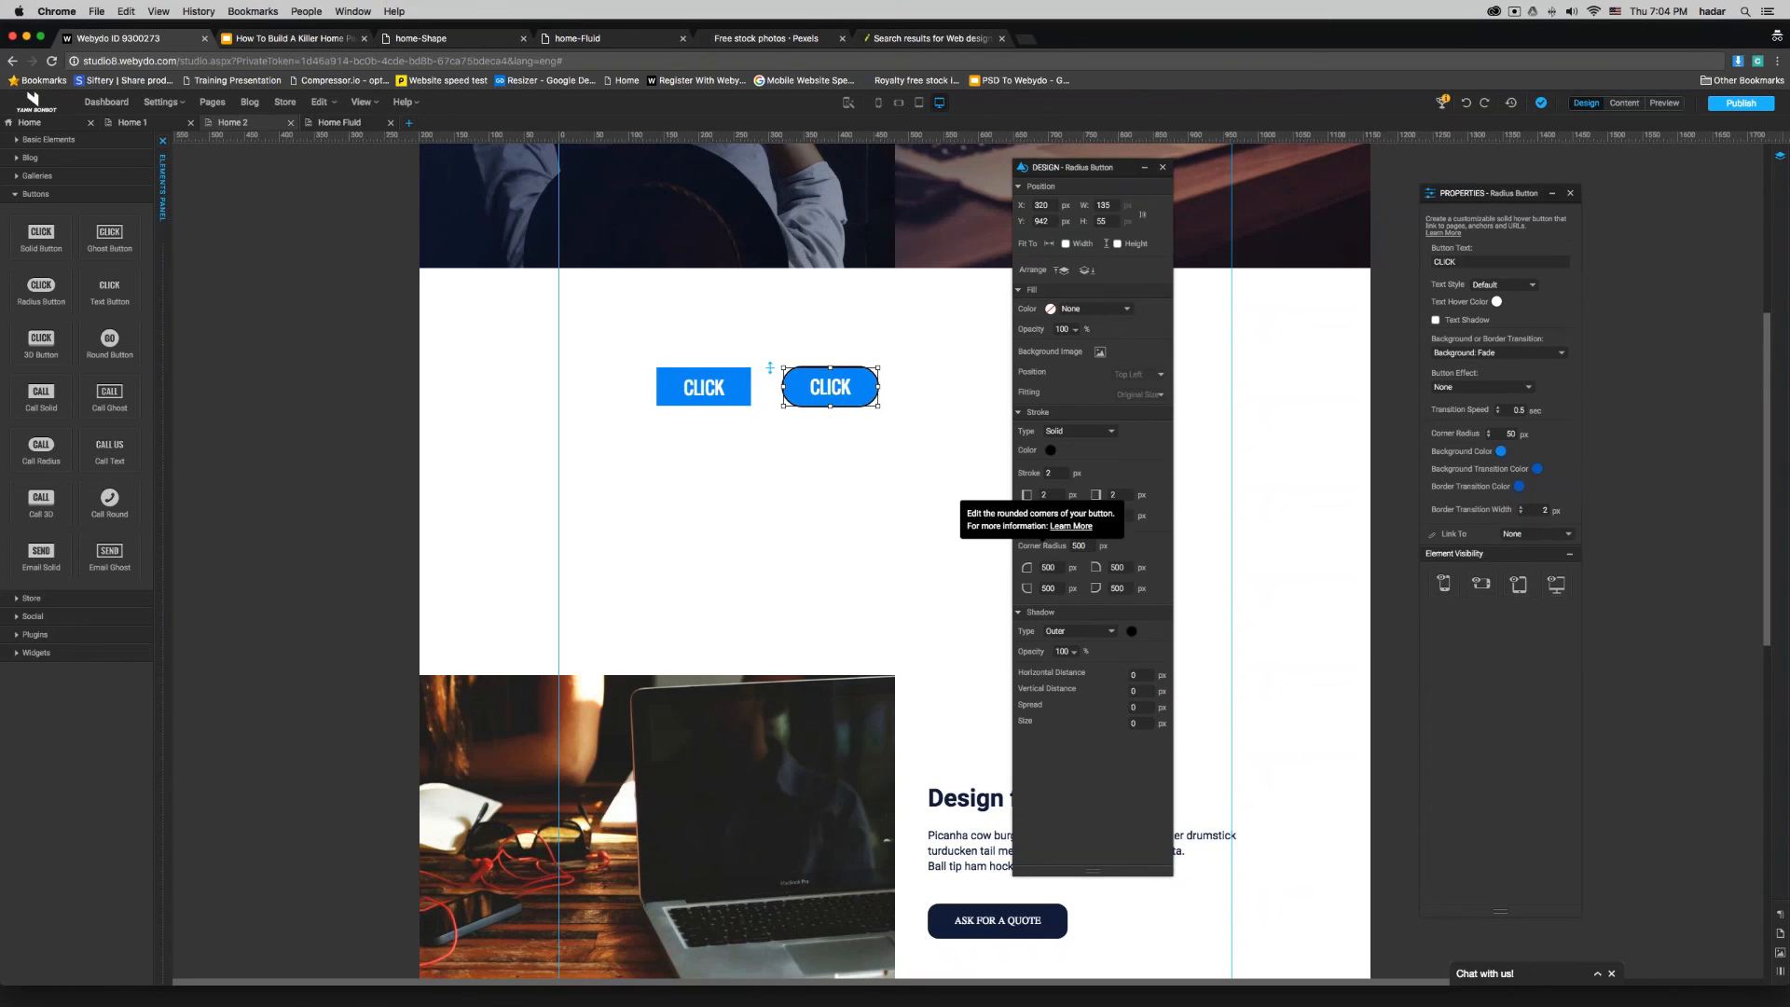
left_click(751, 522)
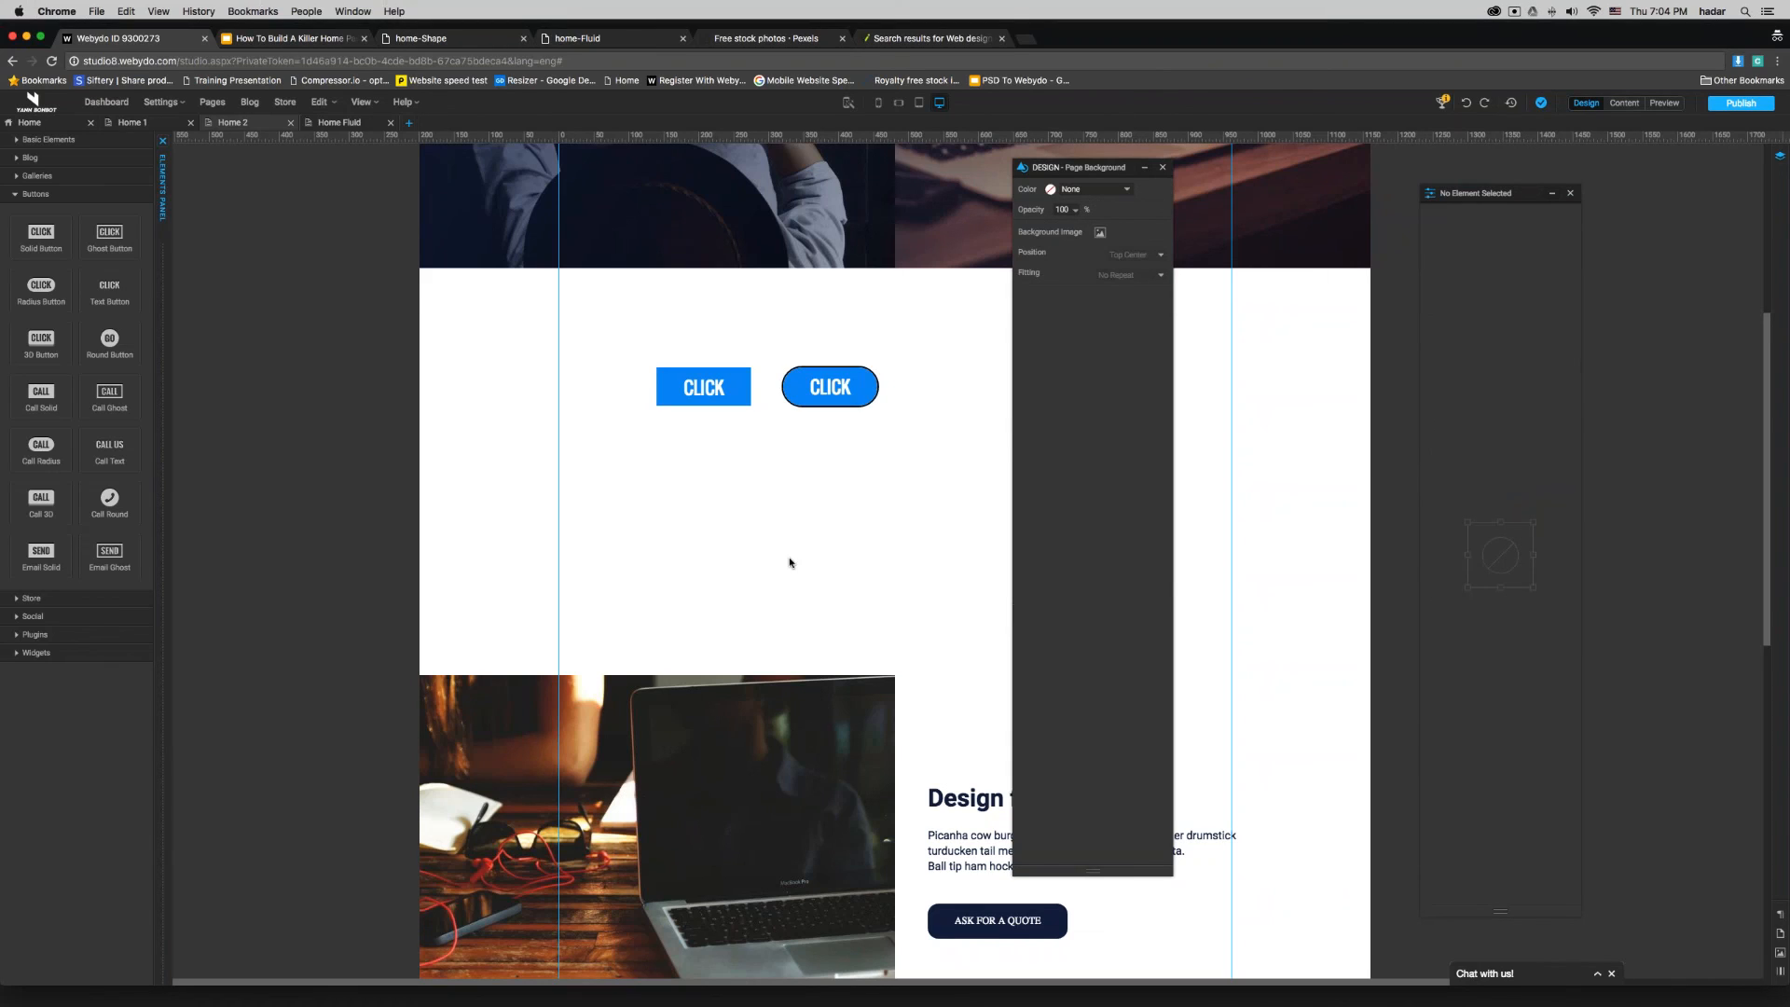
- Set the radius button's border transition color to green (8EC407) and preview the page
left_click(853, 399)
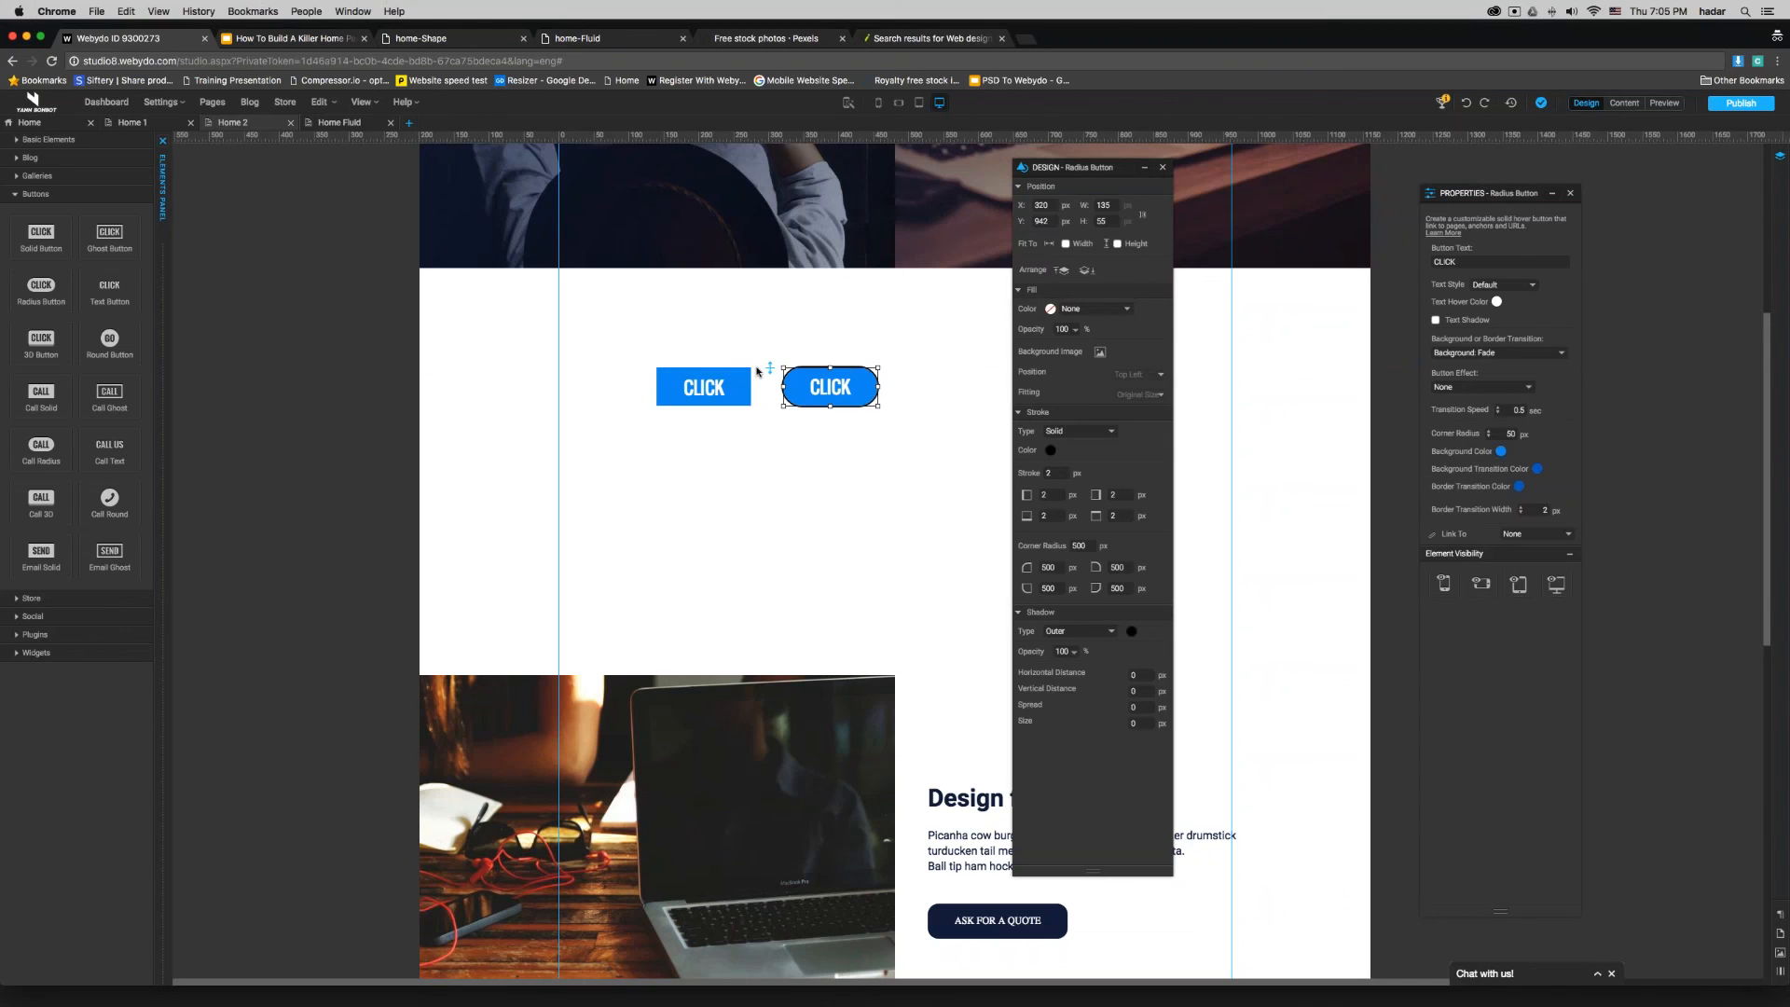
scroll(757, 372, "up", 5)
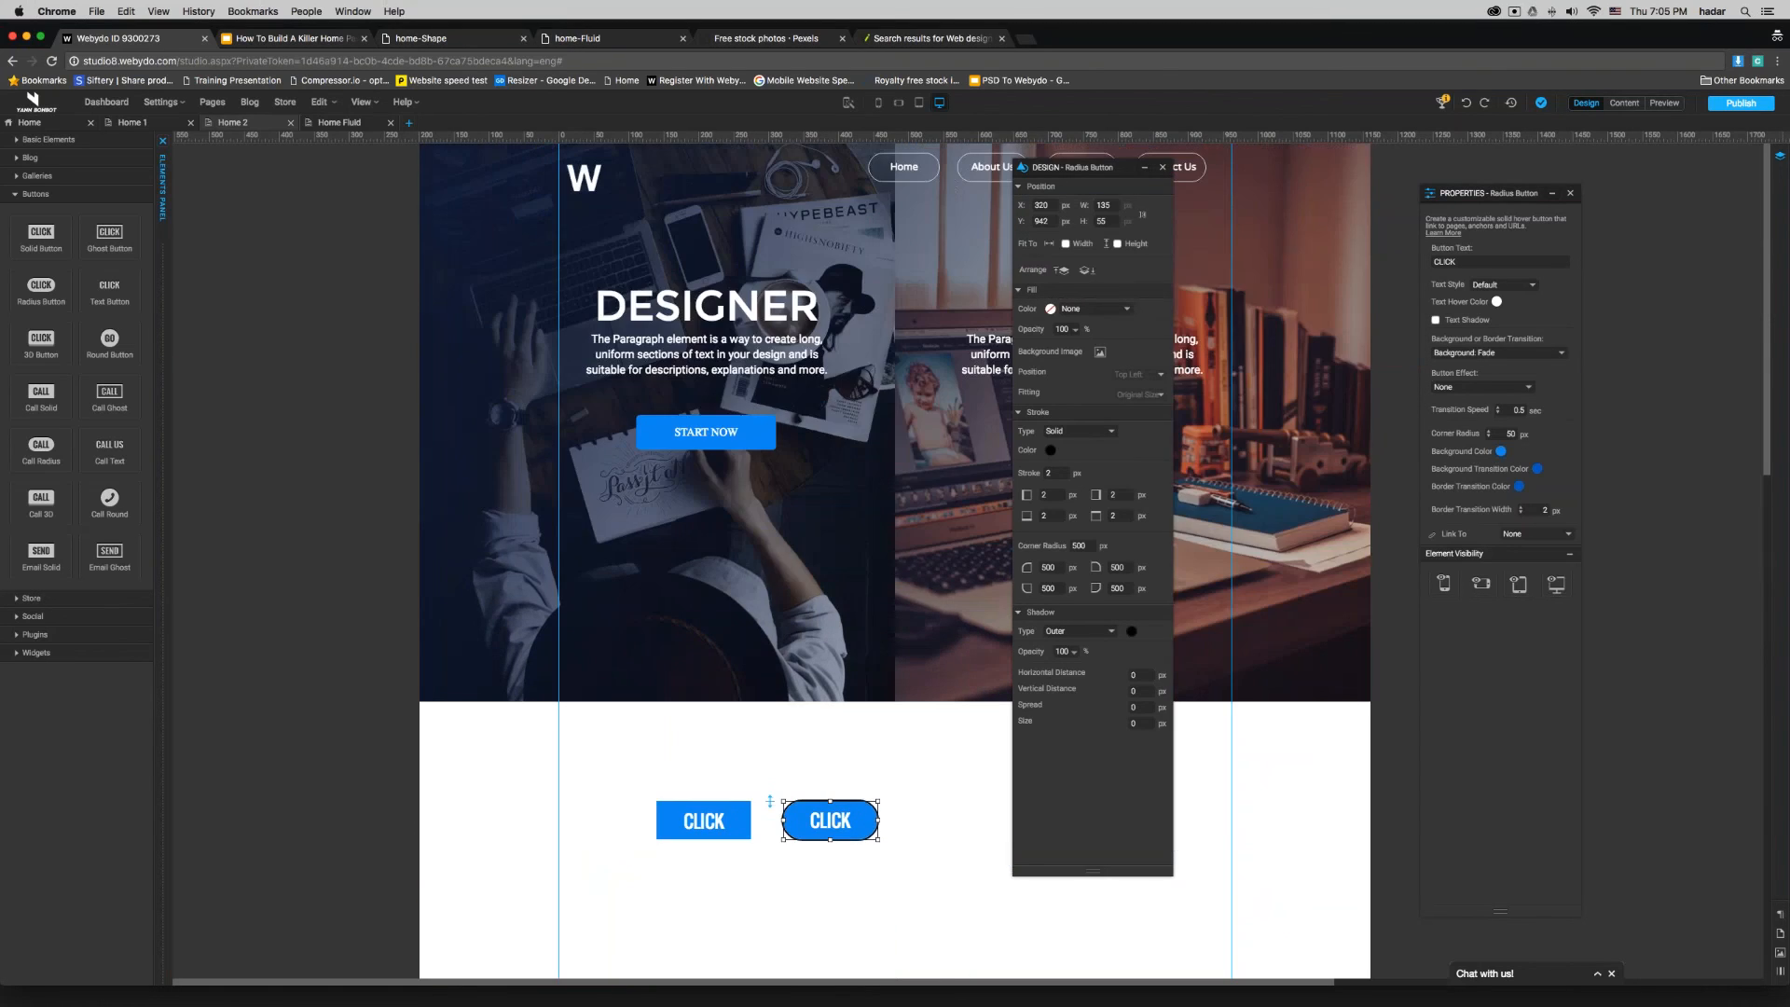
left_click(931, 799)
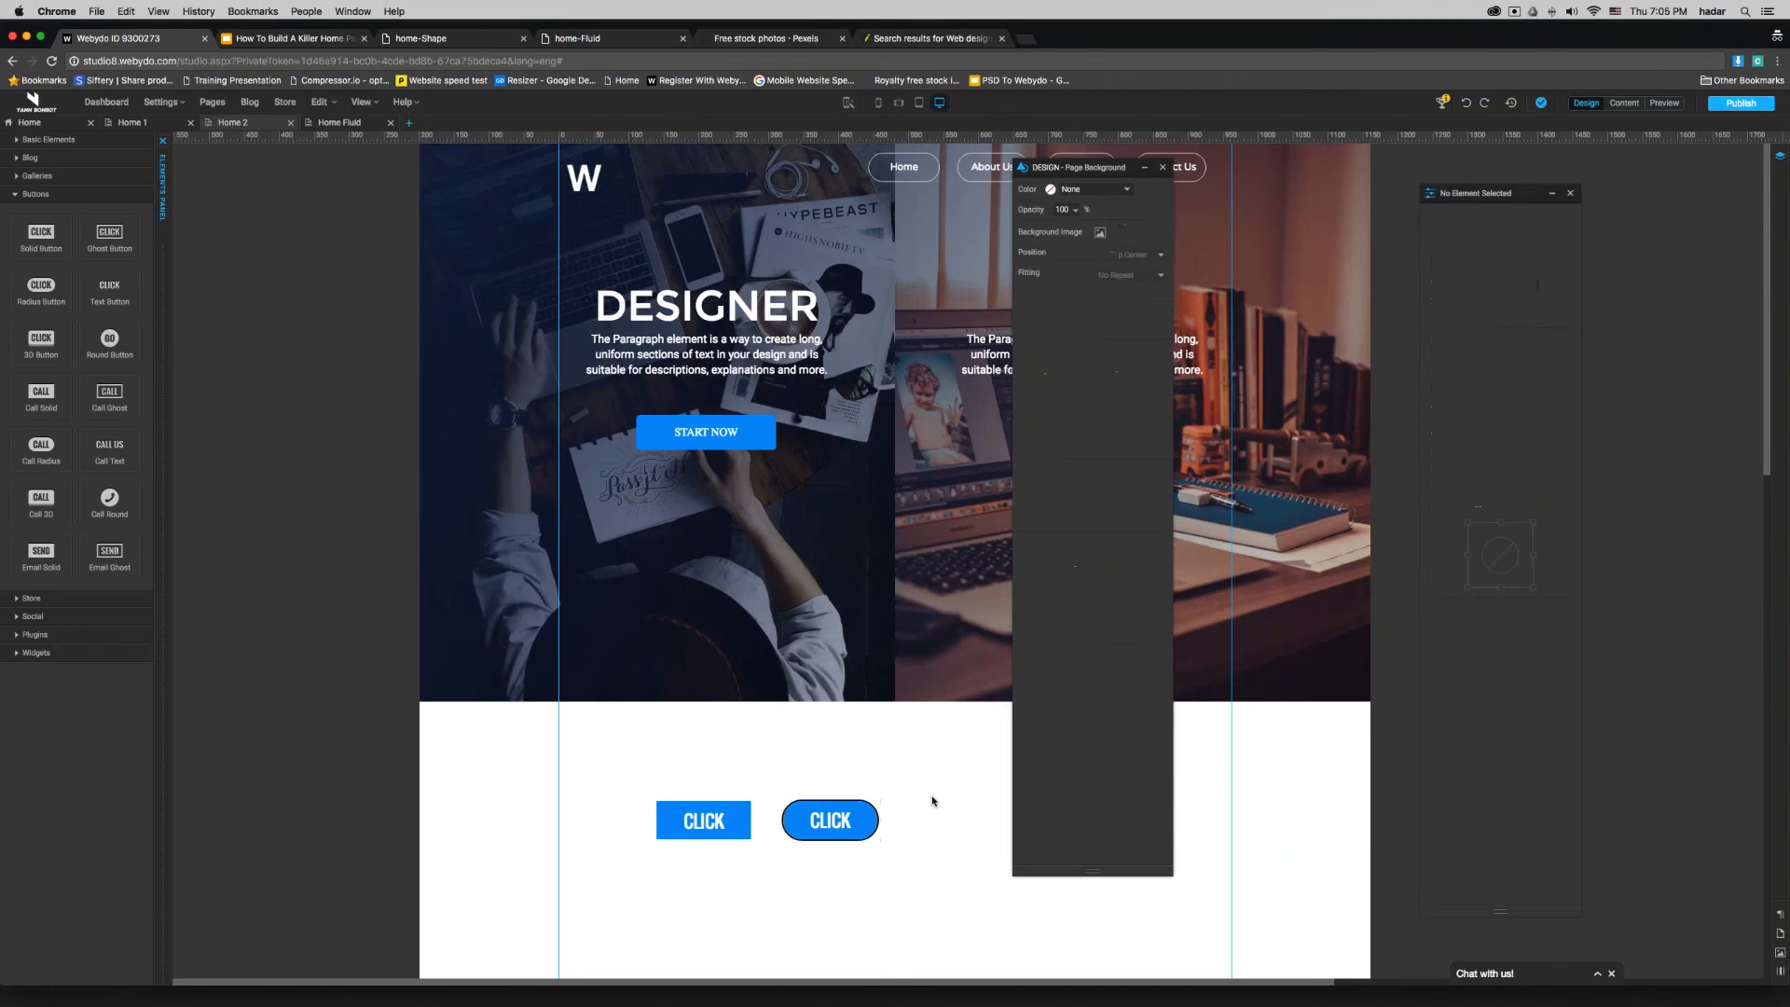
scroll(839, 723, "down", 3)
left_click(829, 598)
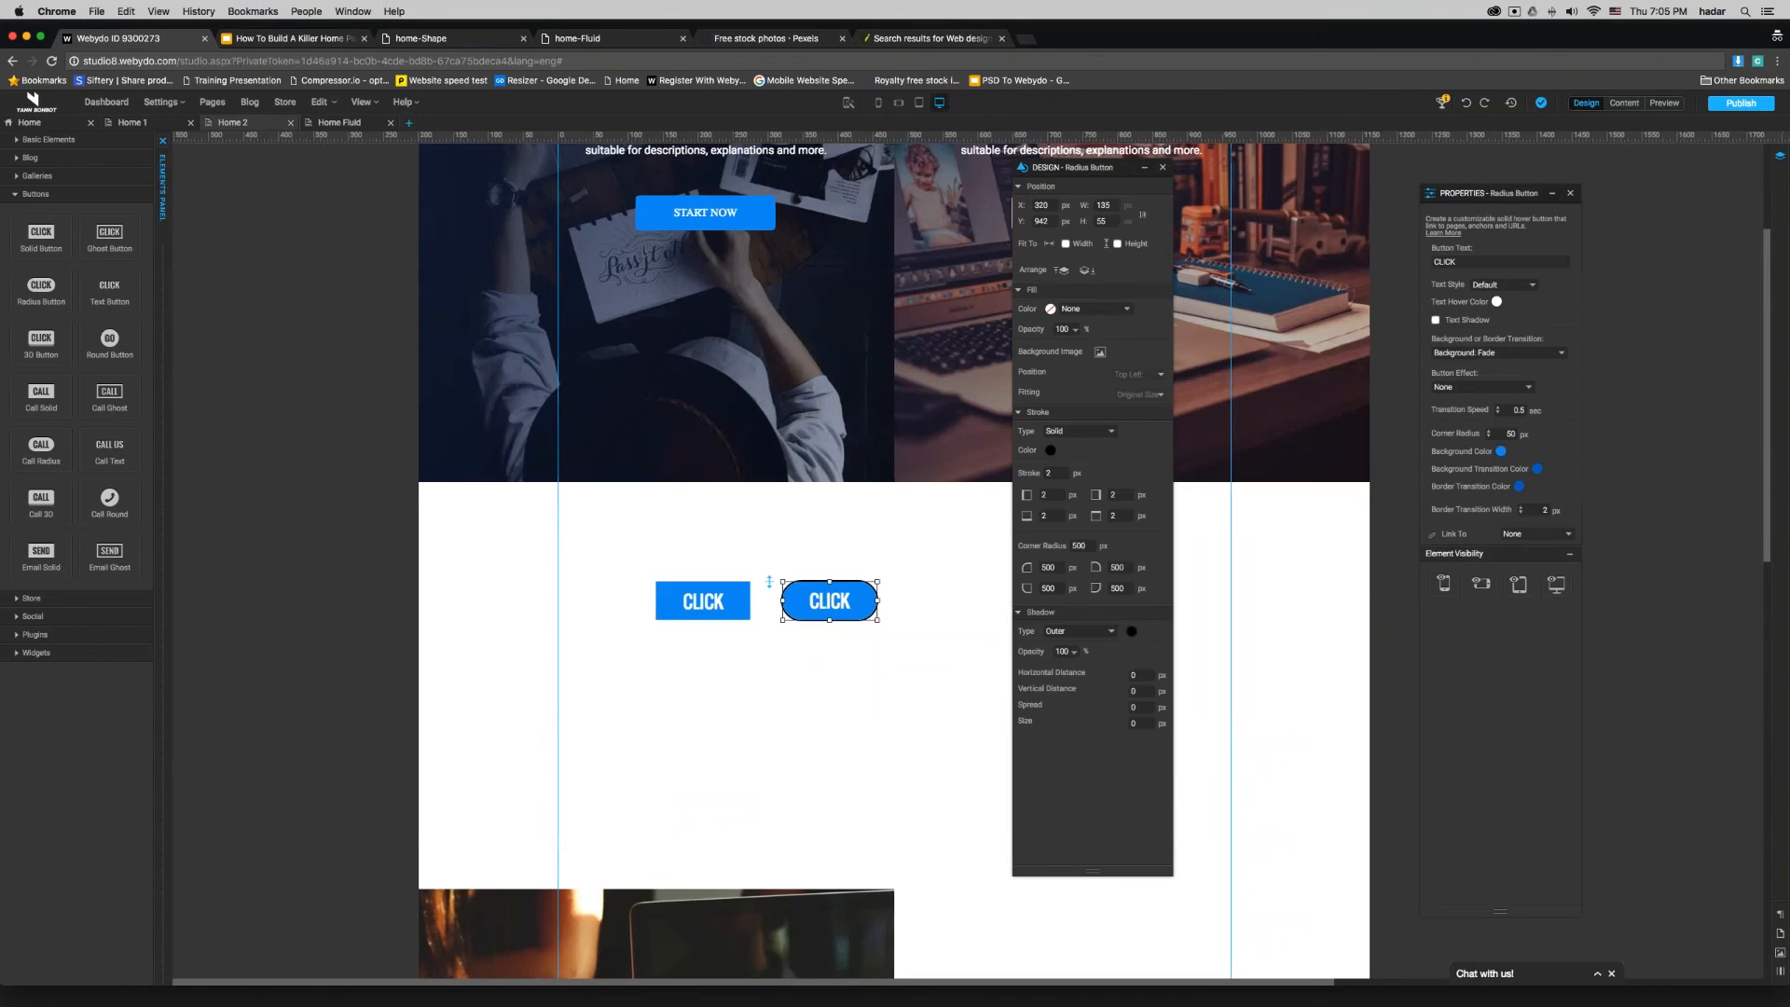
scroll(887, 578, "right", 1)
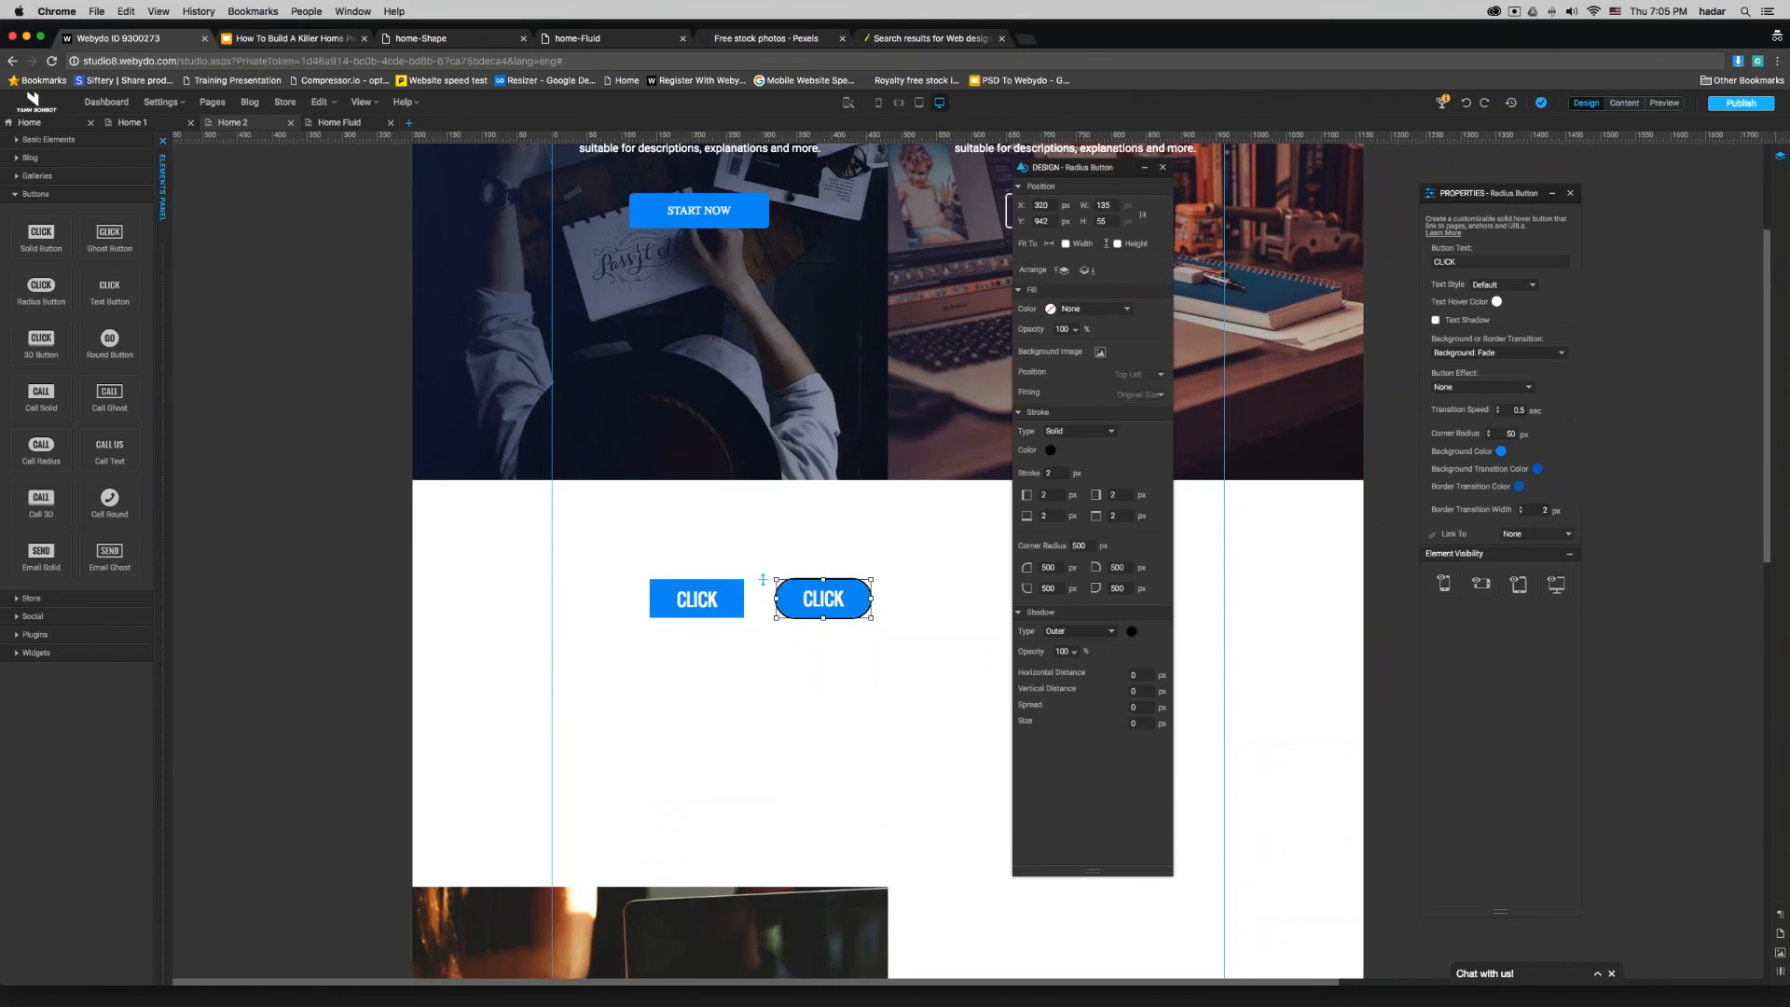
left_click(1519, 486)
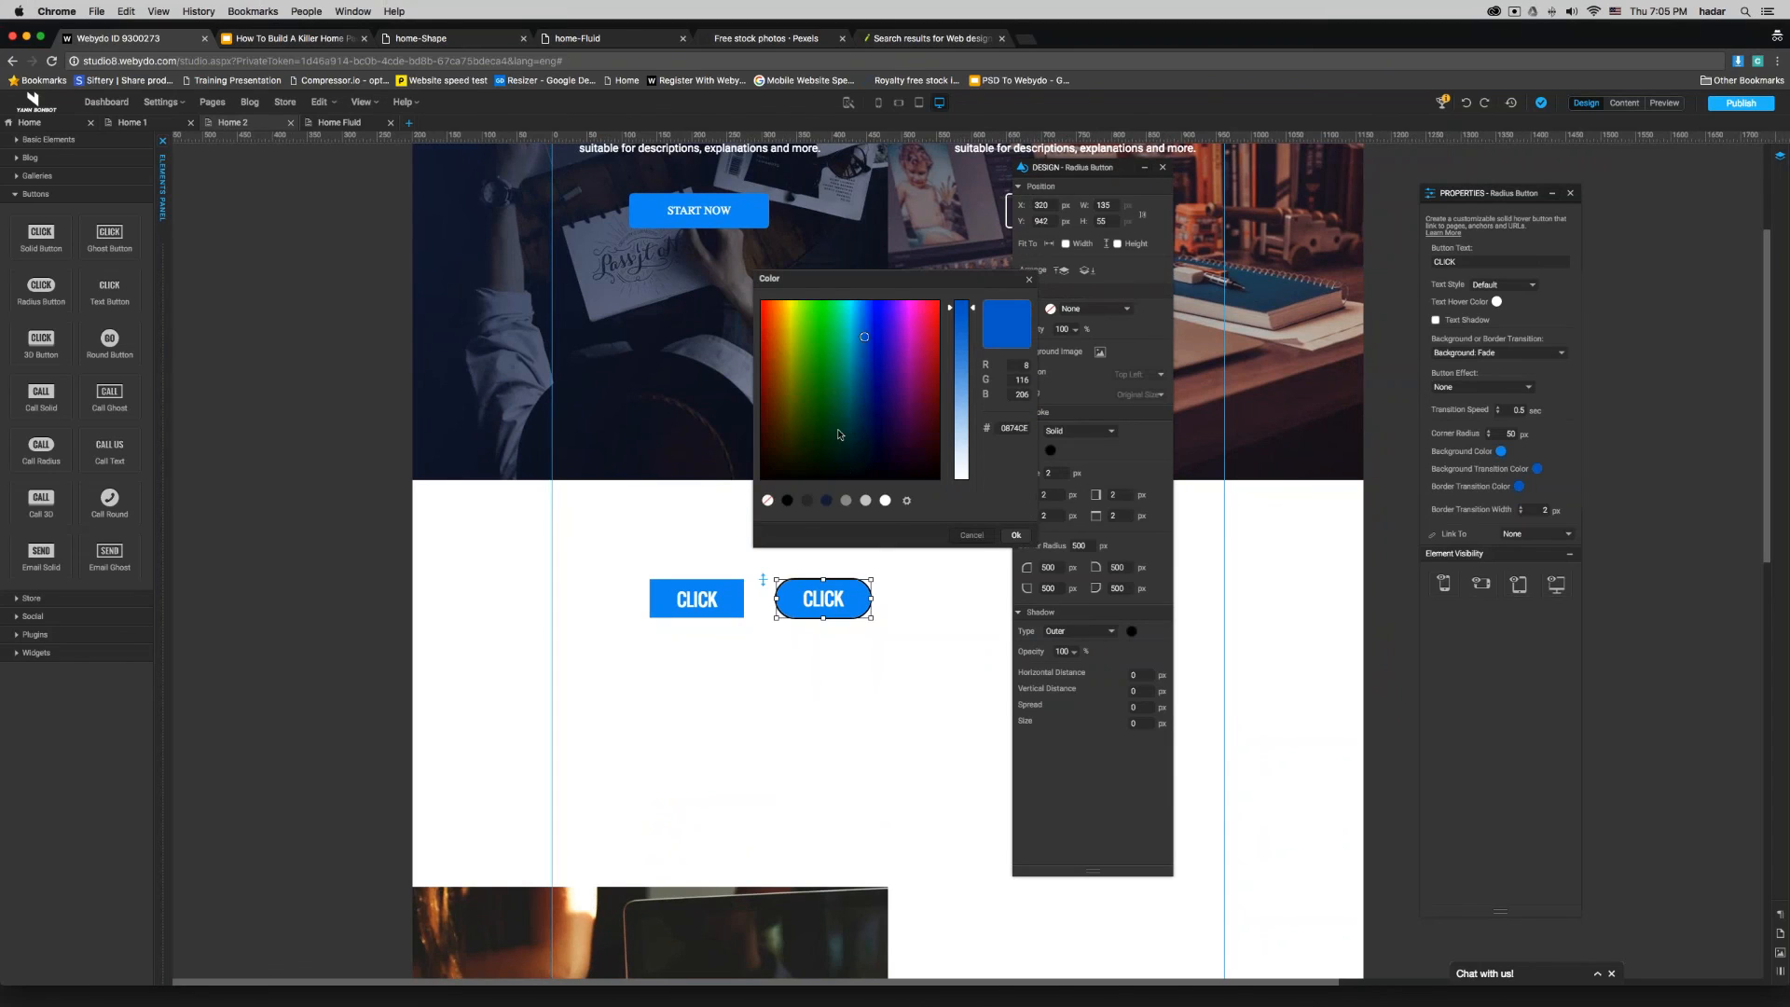
left_click(796, 351)
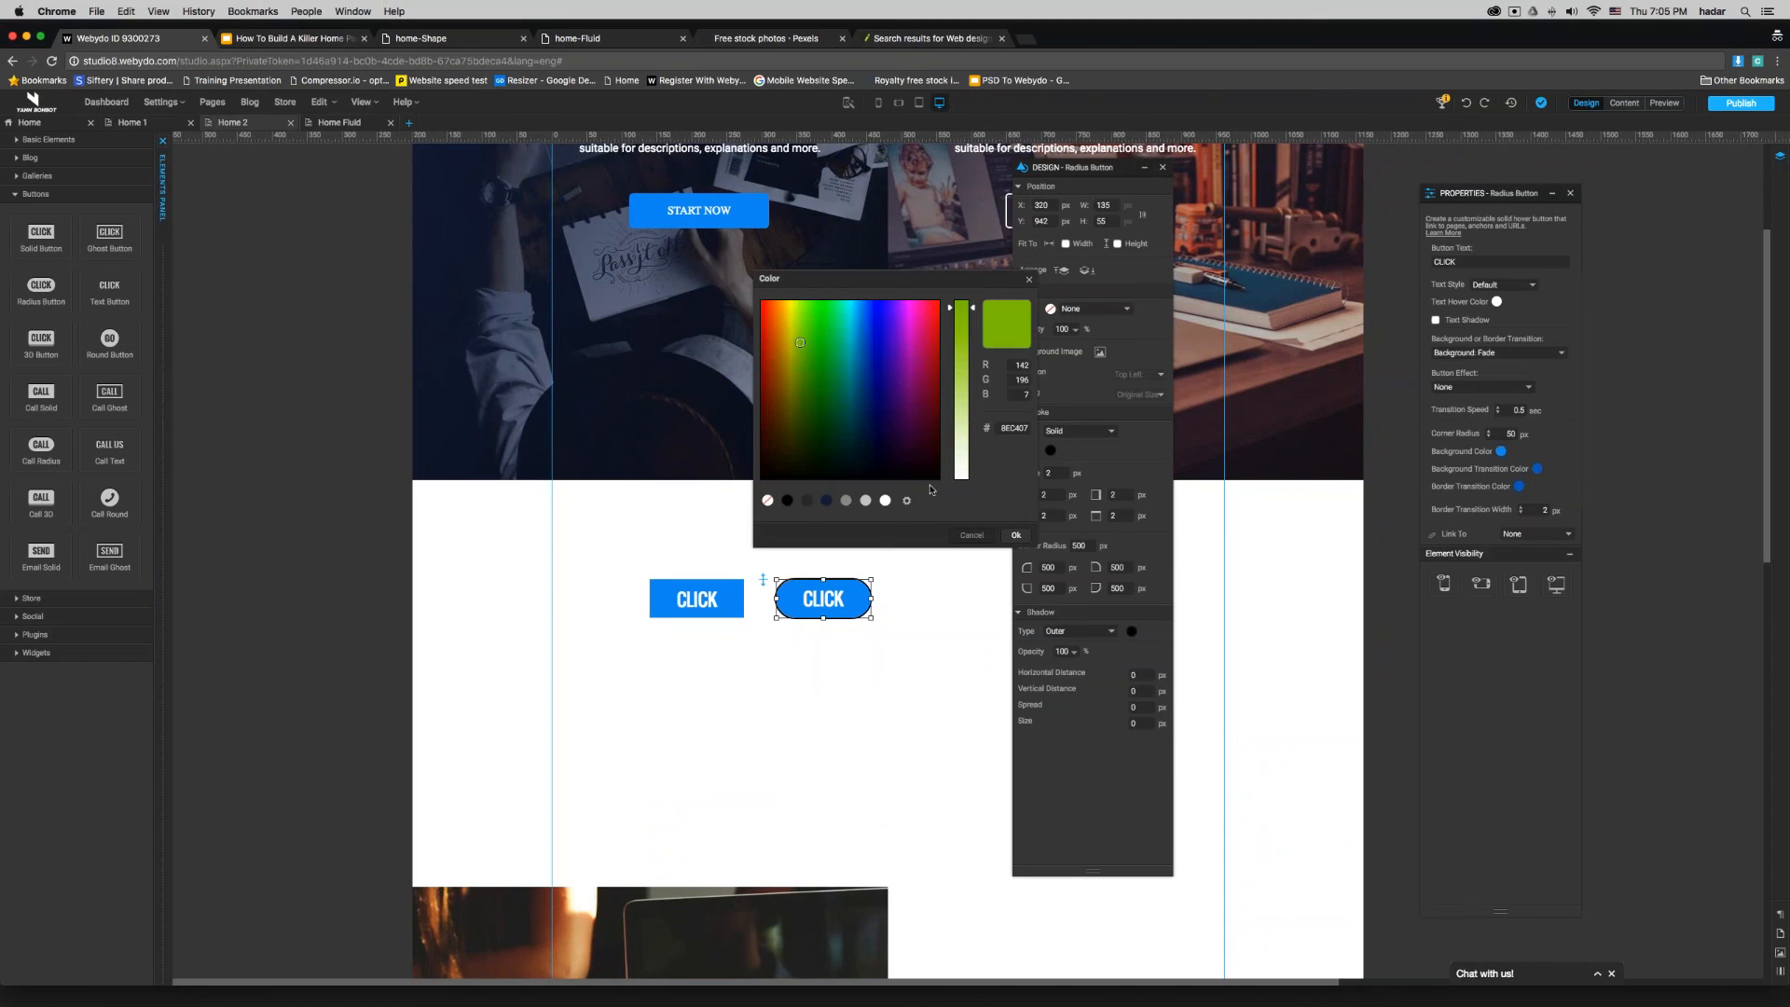
left_click(1016, 536)
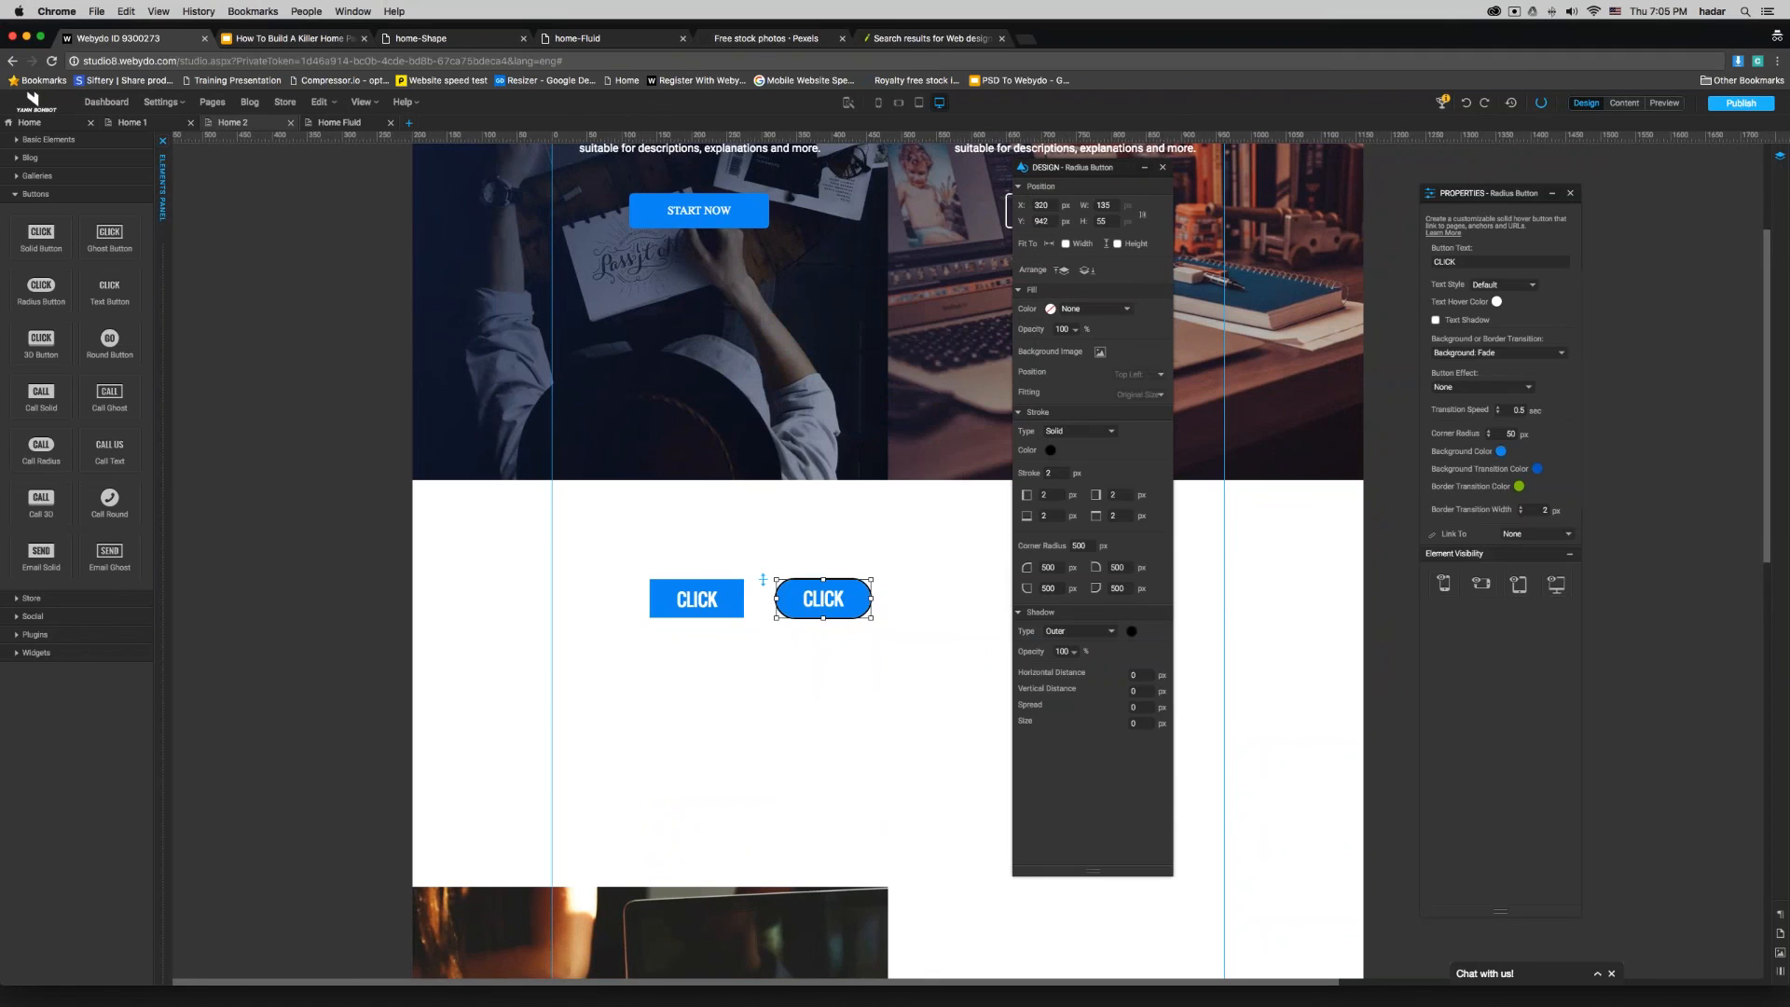
left_click(1676, 105)
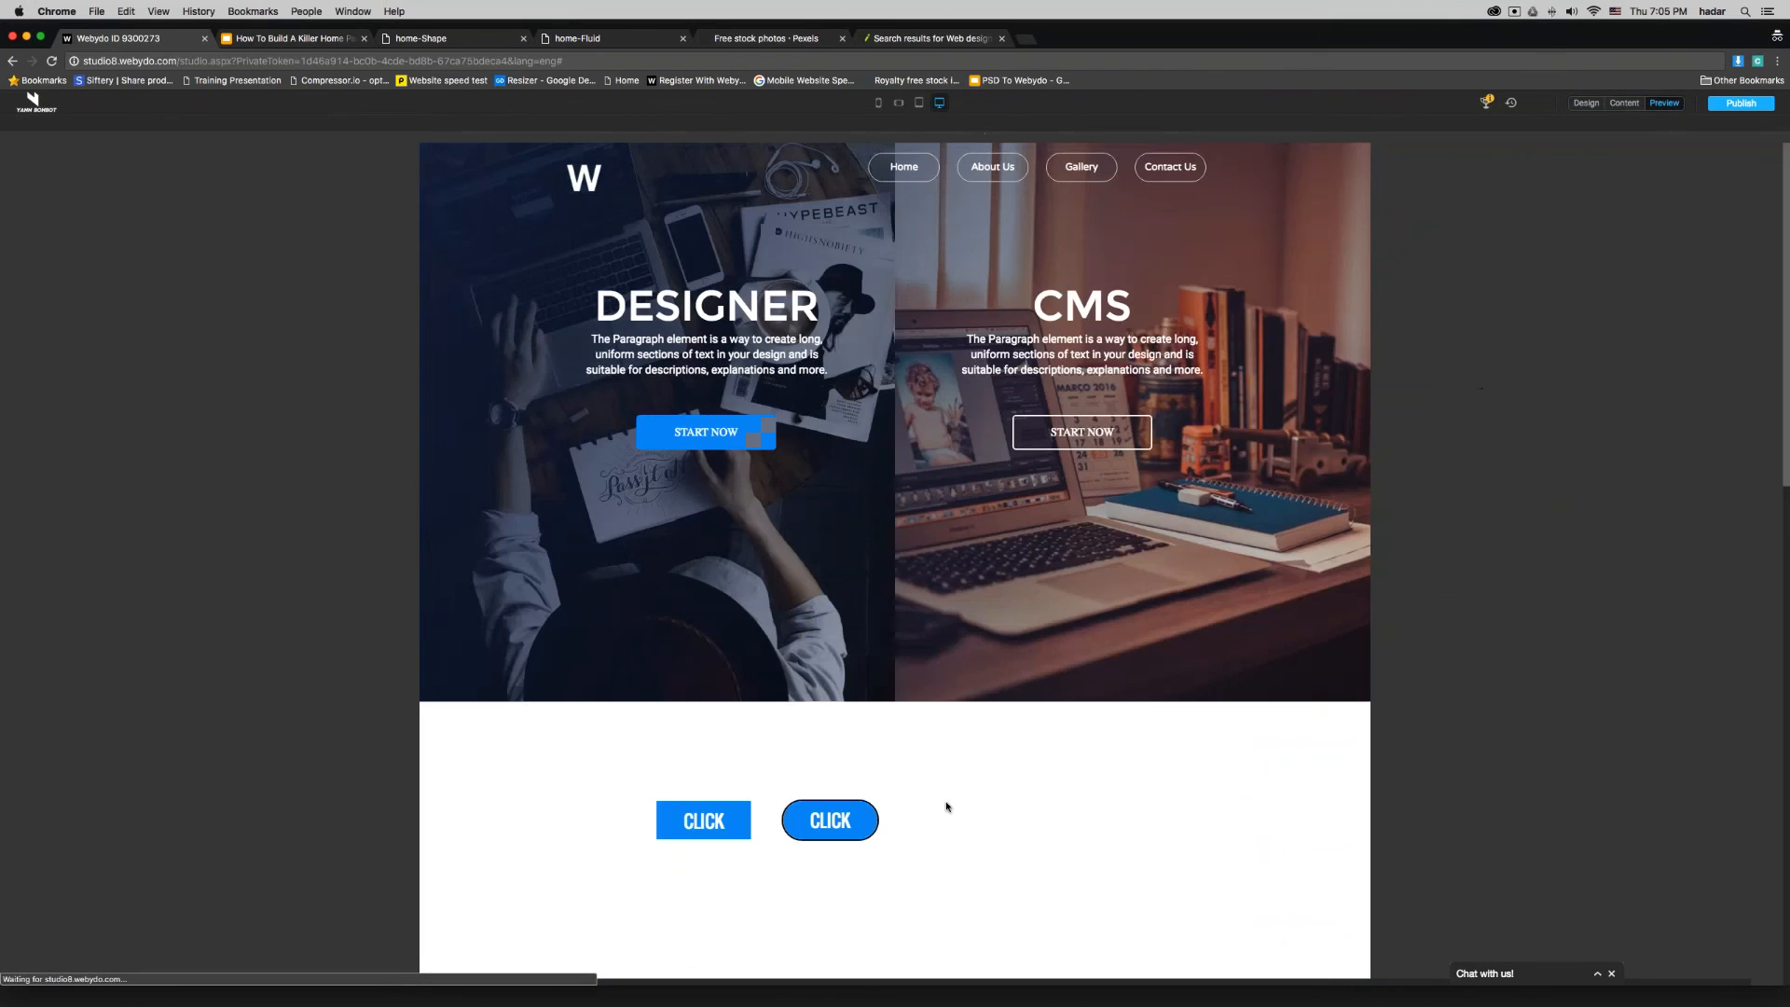
left_click(1586, 105)
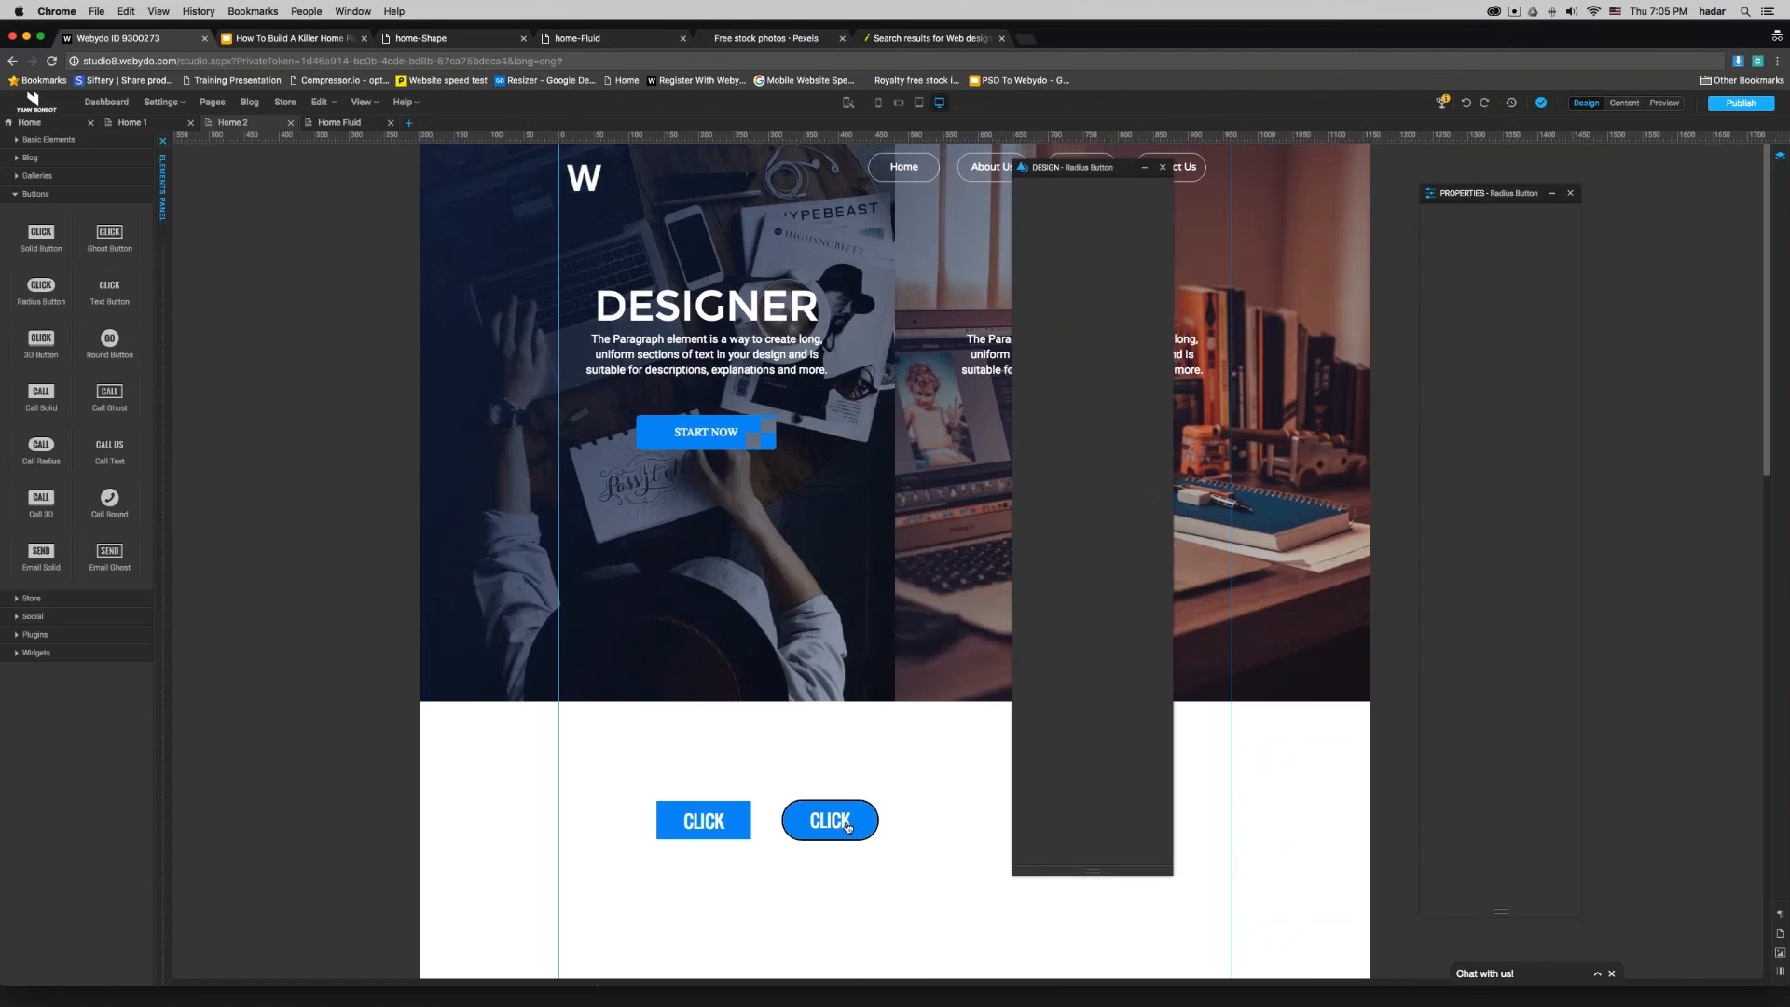
- Change the radius button's transition to Border: Hollow and preview the hover effect
left_click(846, 827)
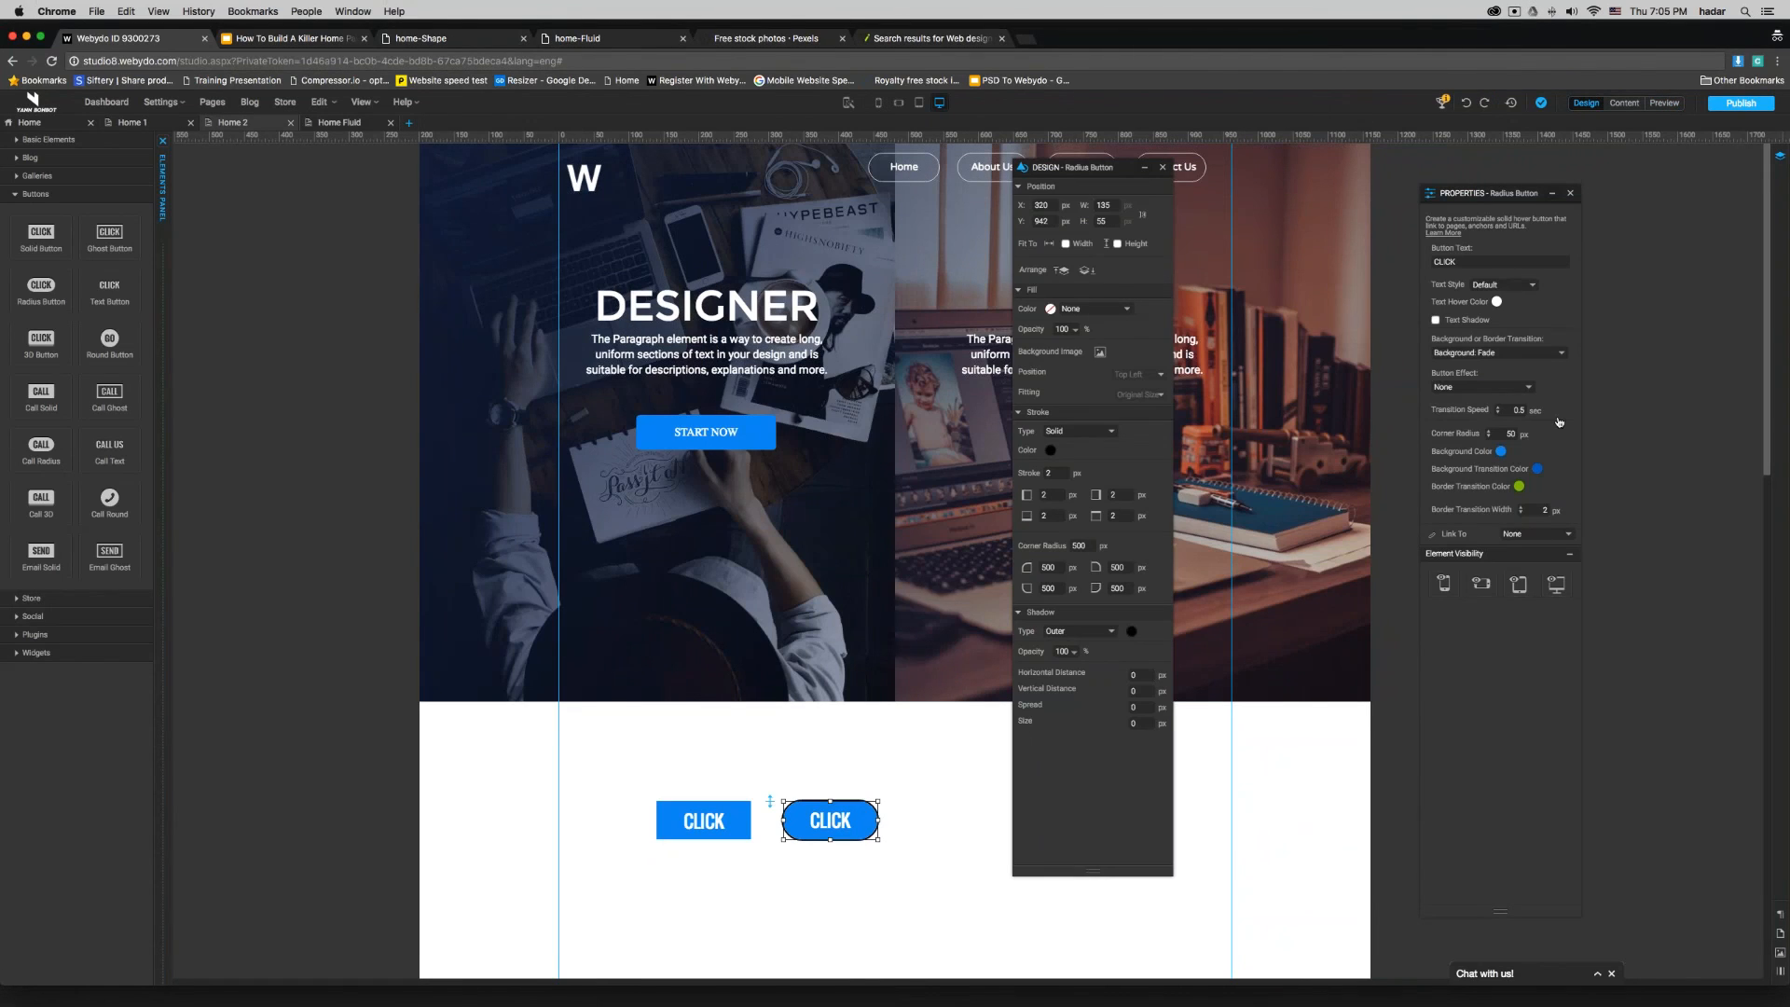
left_click(1483, 354)
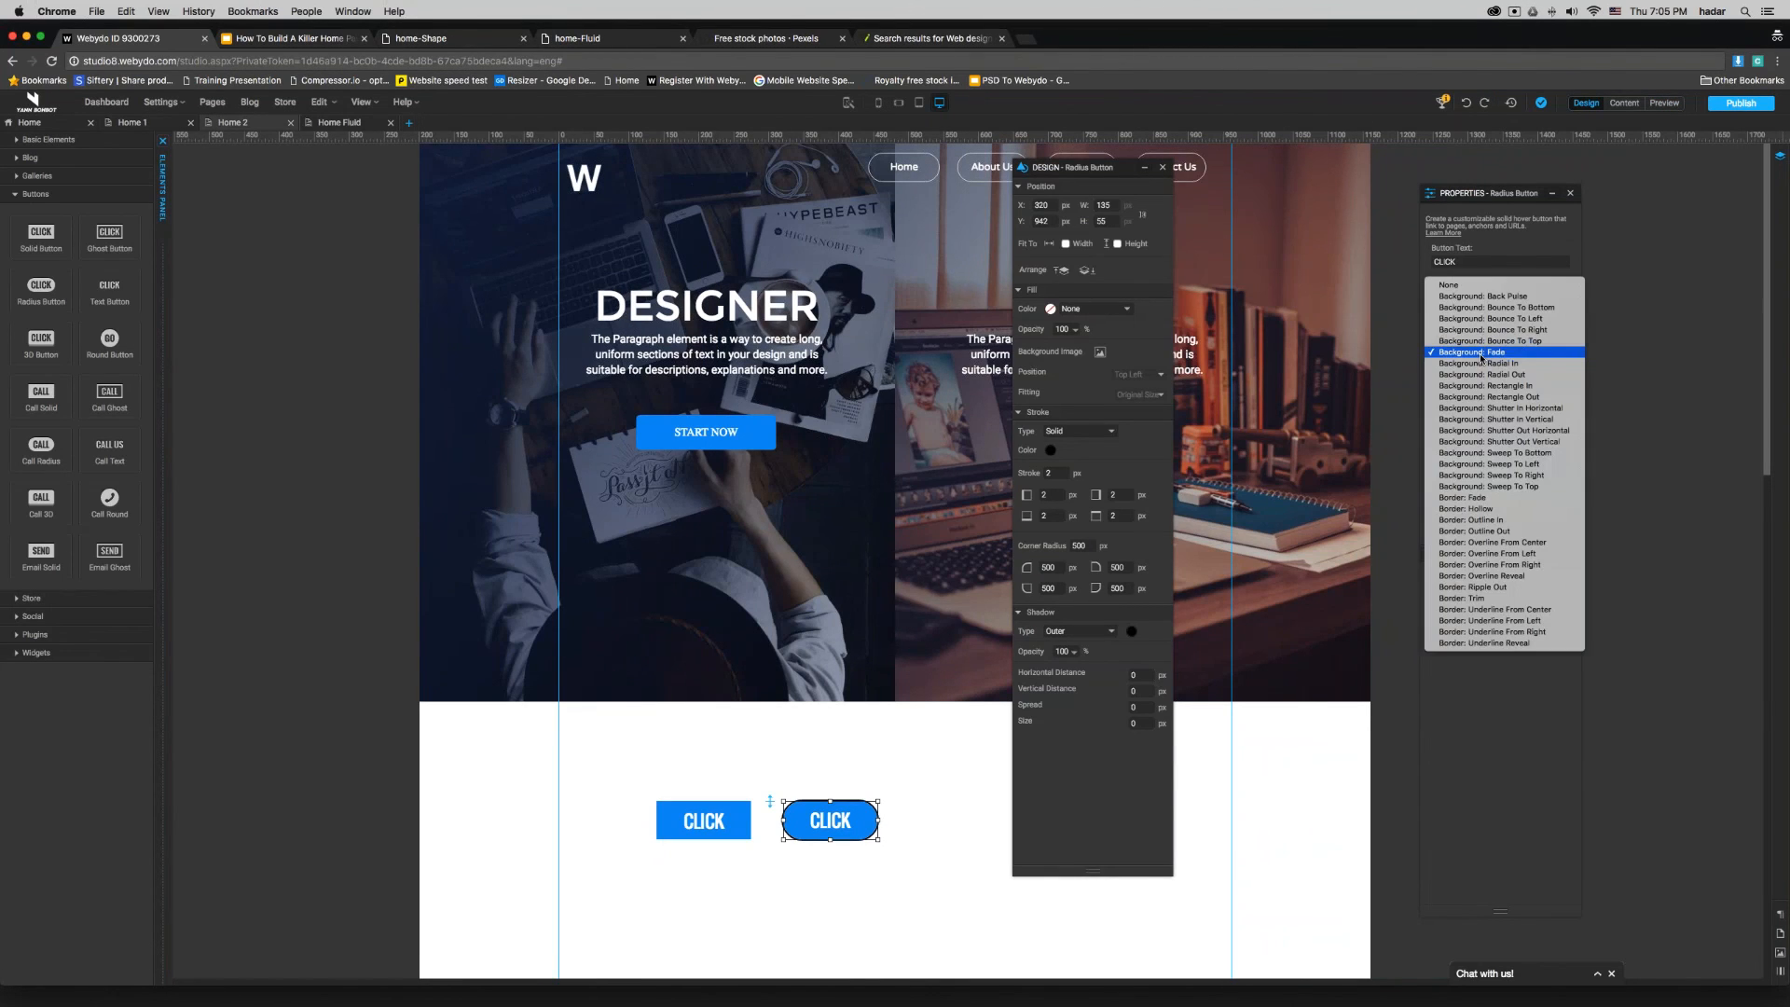
left_click(1489, 509)
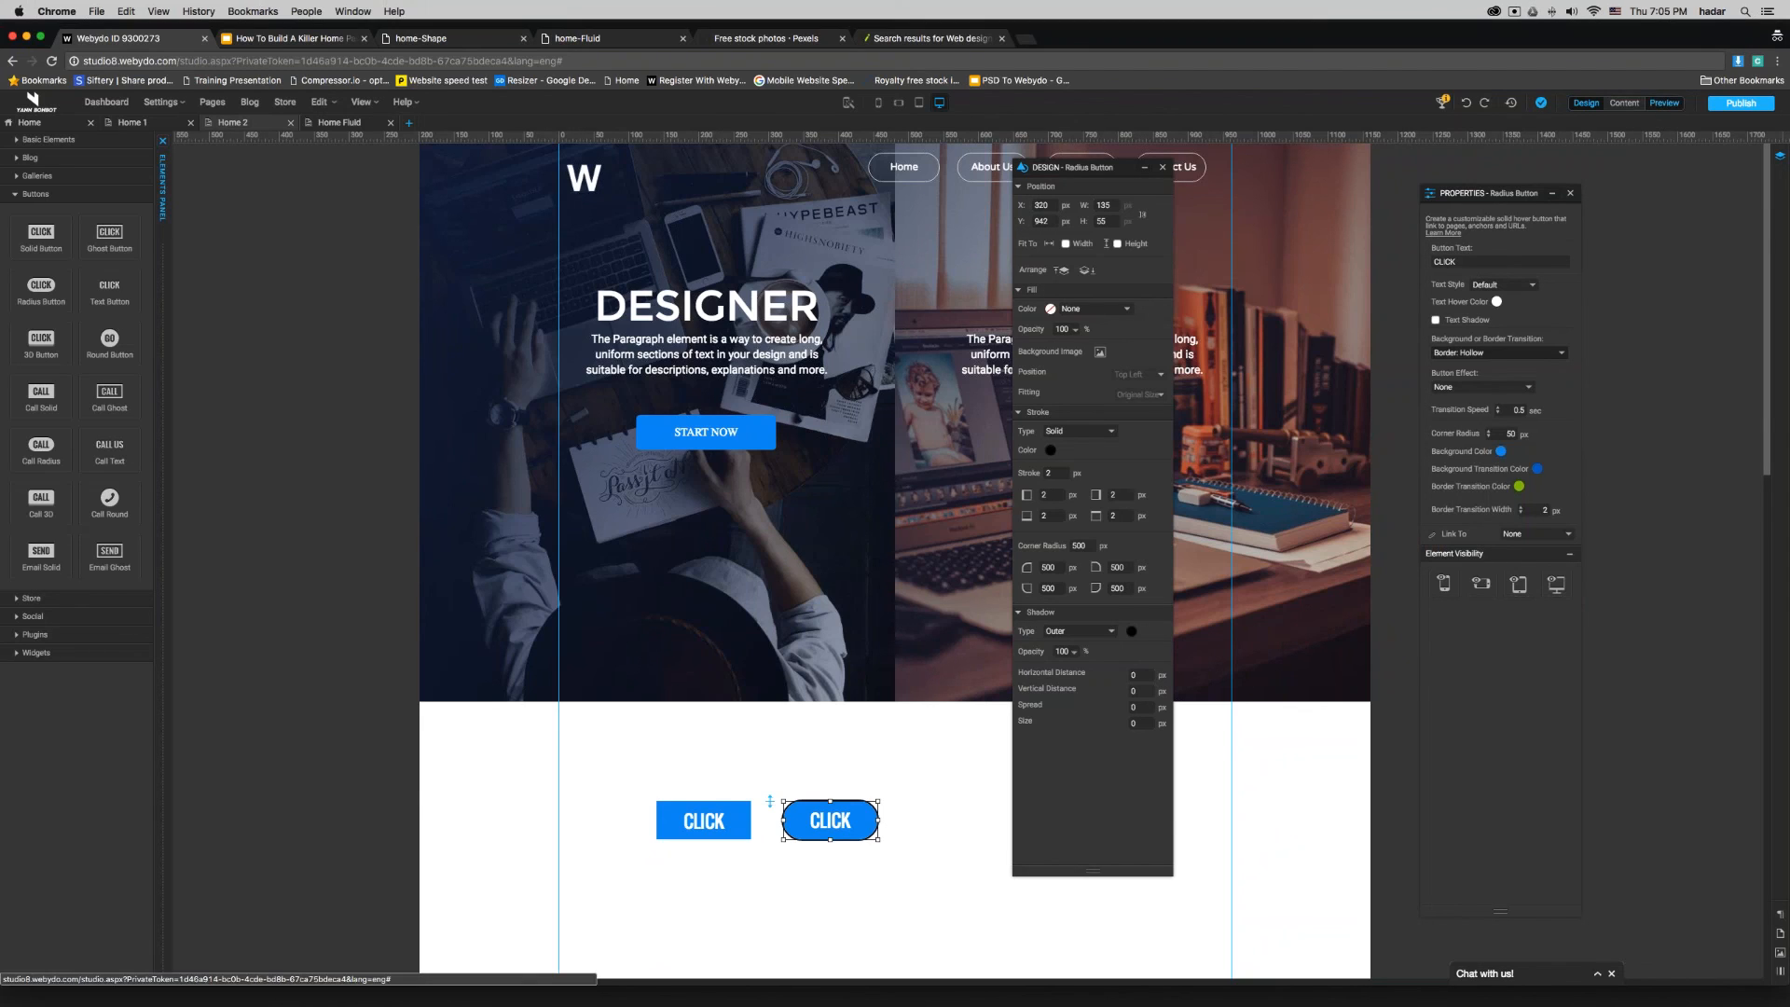
left_click(1664, 102)
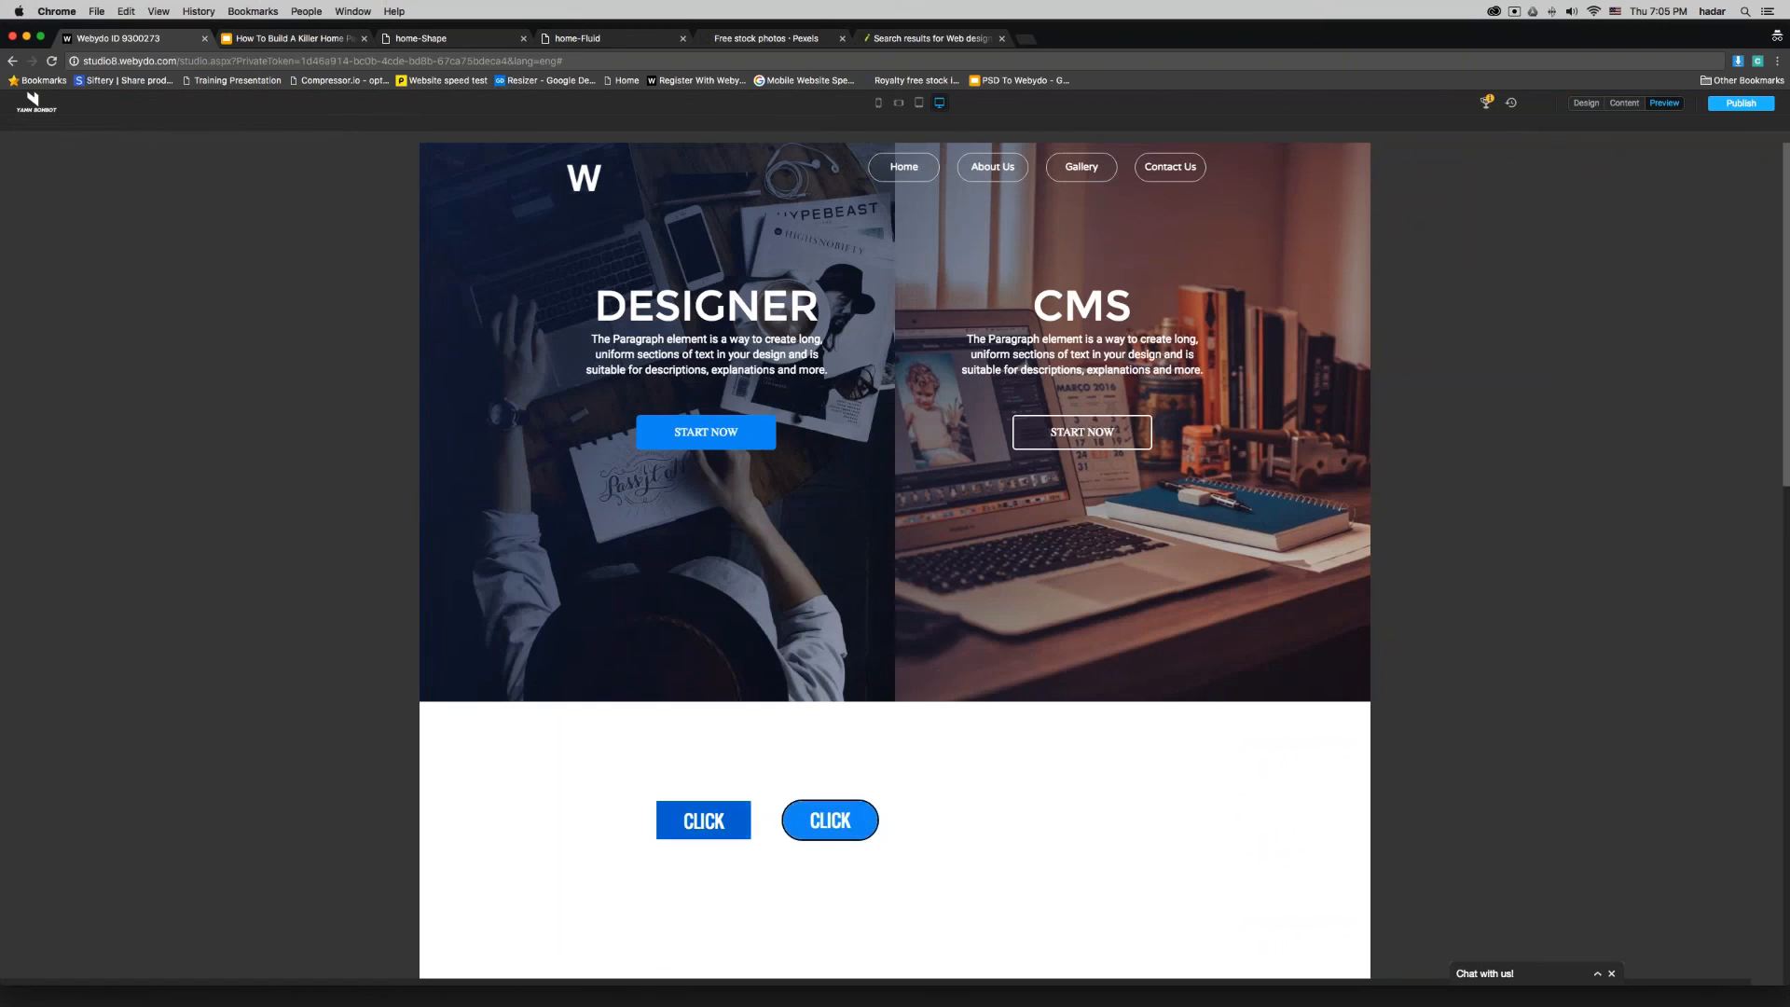
left_click(1589, 104)
scroll(963, 791, "down", 4)
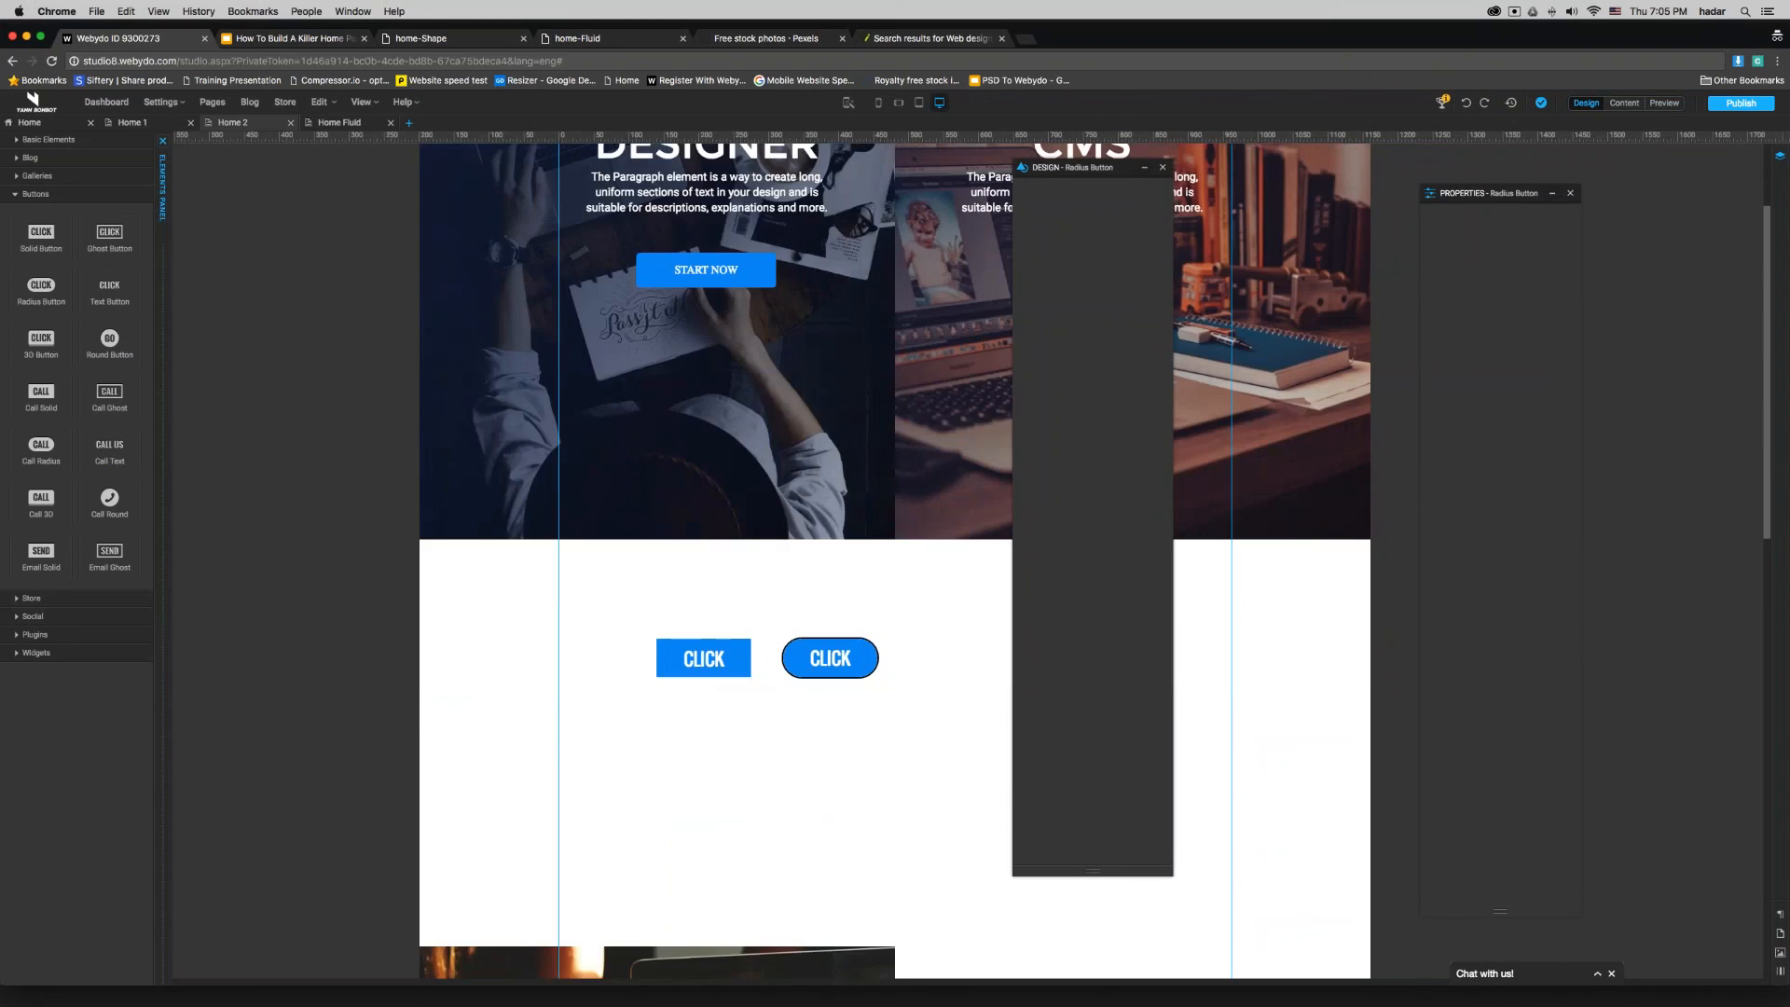
- Delete both sample CLICK buttons from the blank area below the banner
left_click(847, 665)
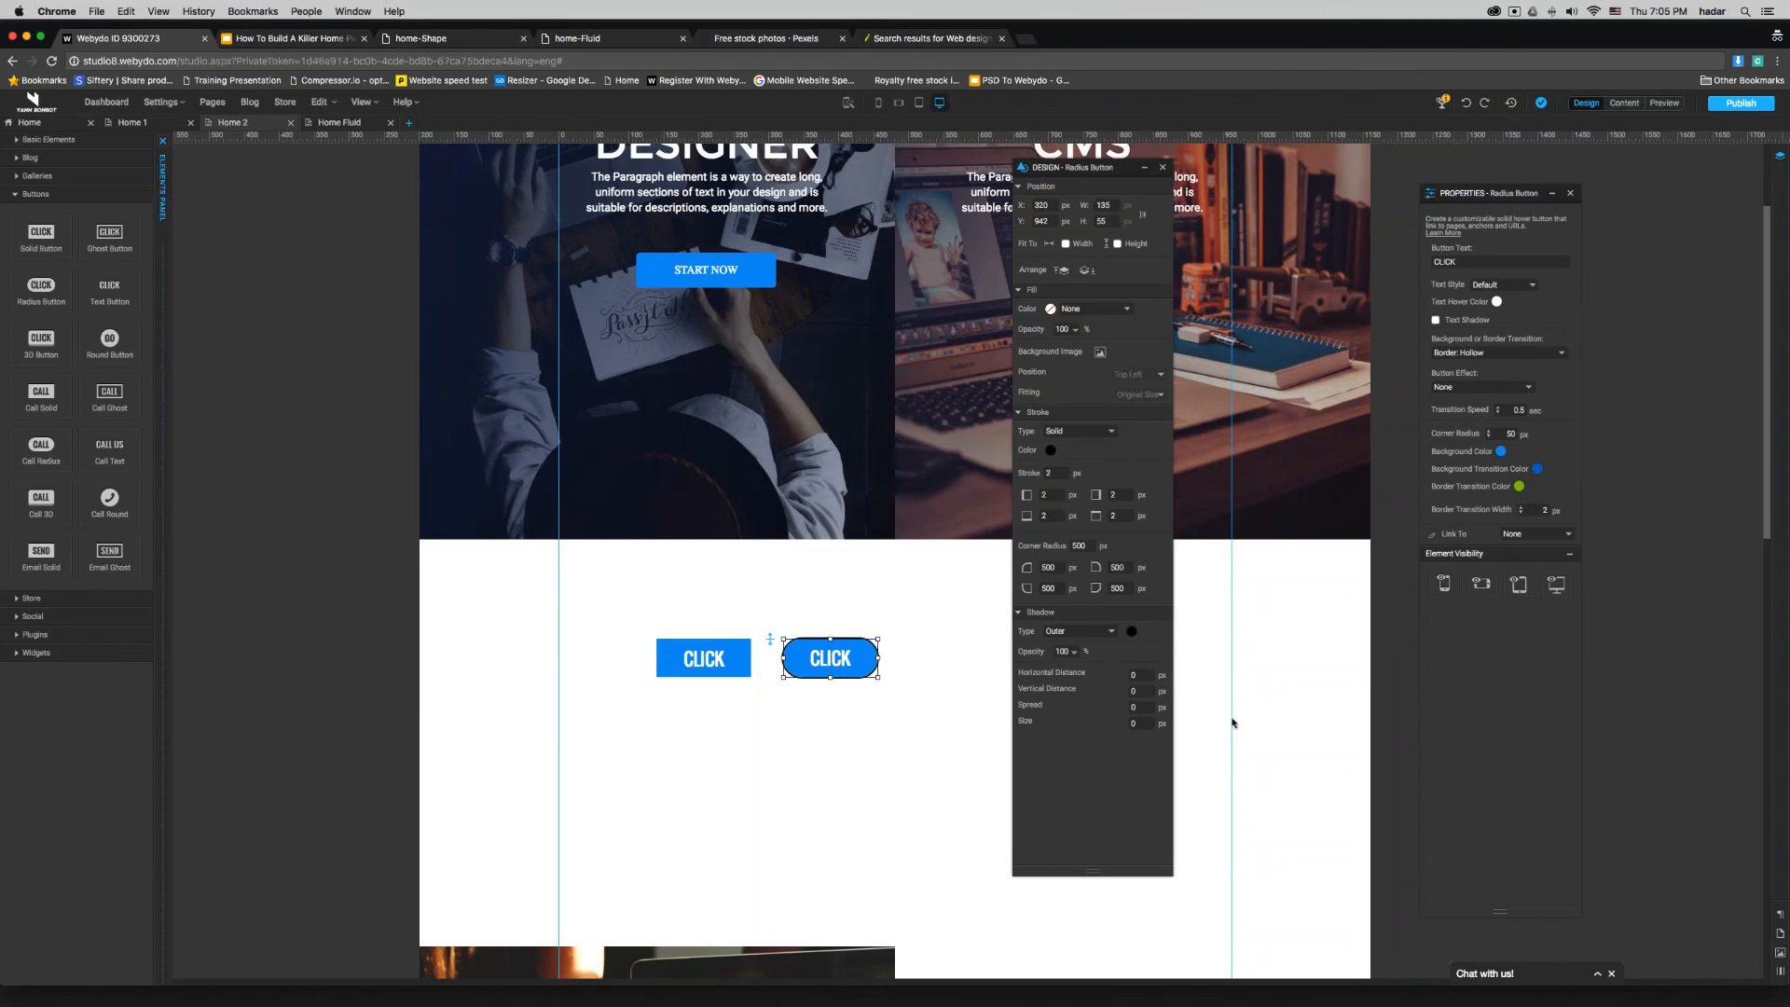
left_click_drag(630, 739, 878, 631)
key("Delete")
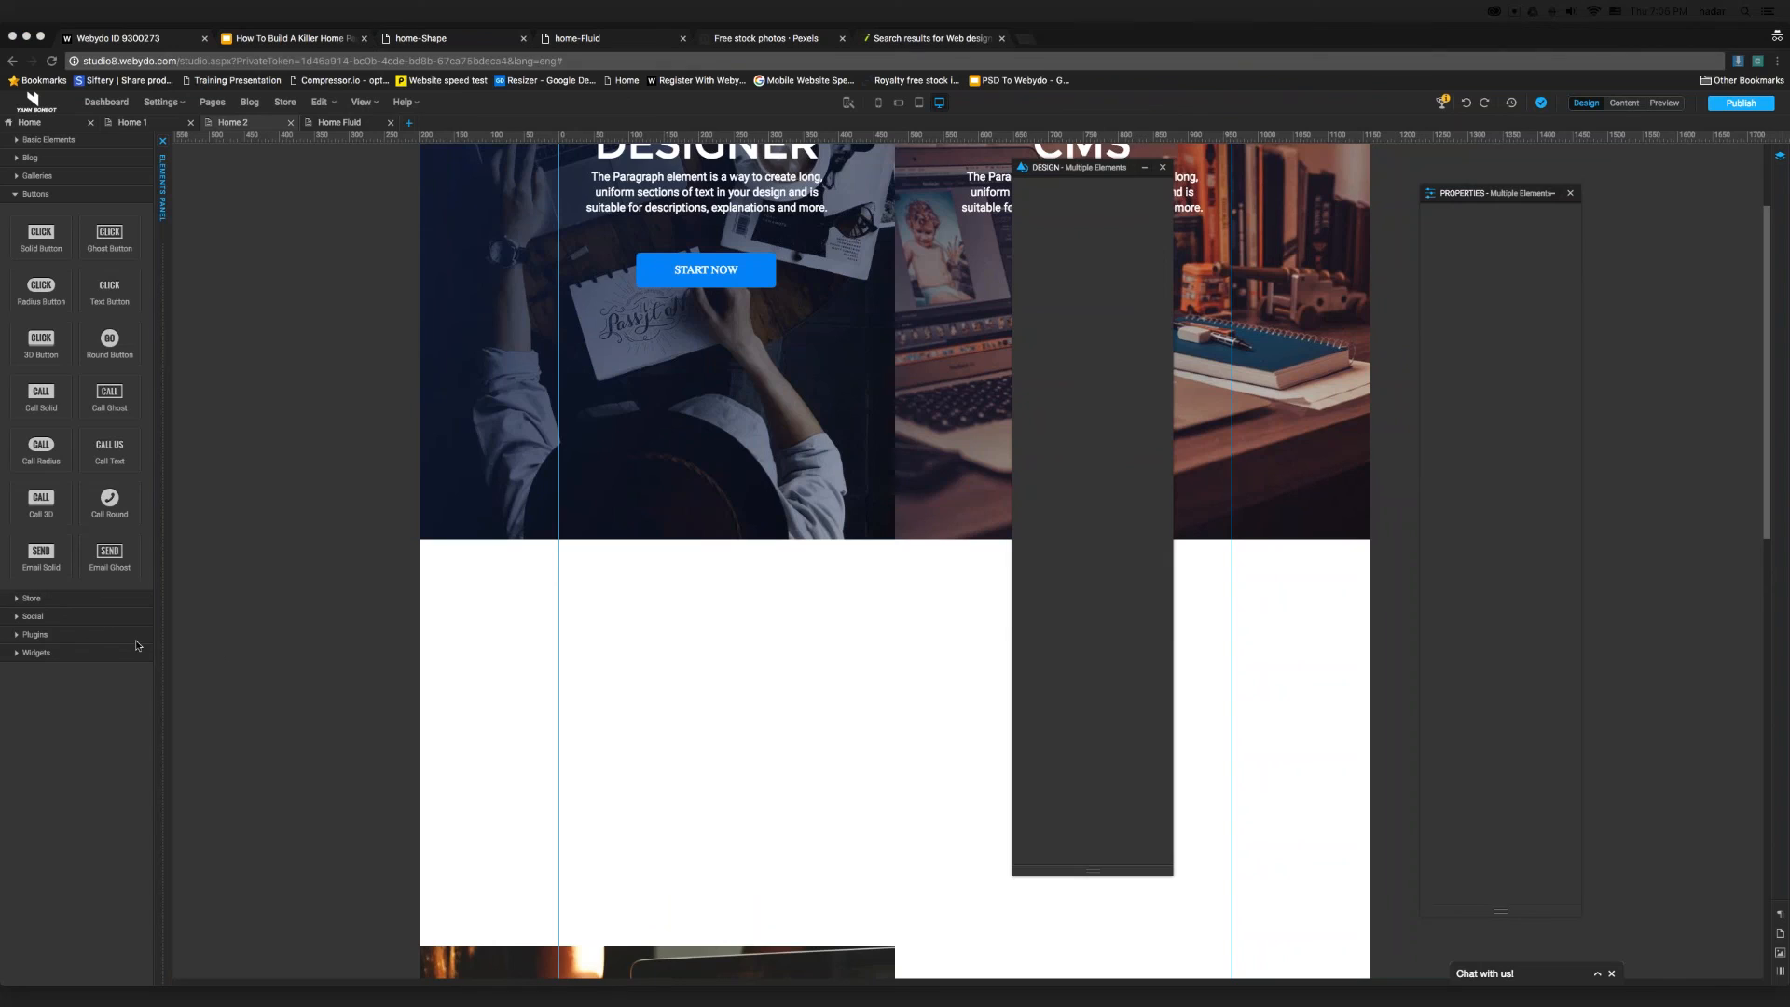
- Show the available plugin elements, then inspect the first "Design from the air" text and the fluid grid beside it
left_click(84, 635)
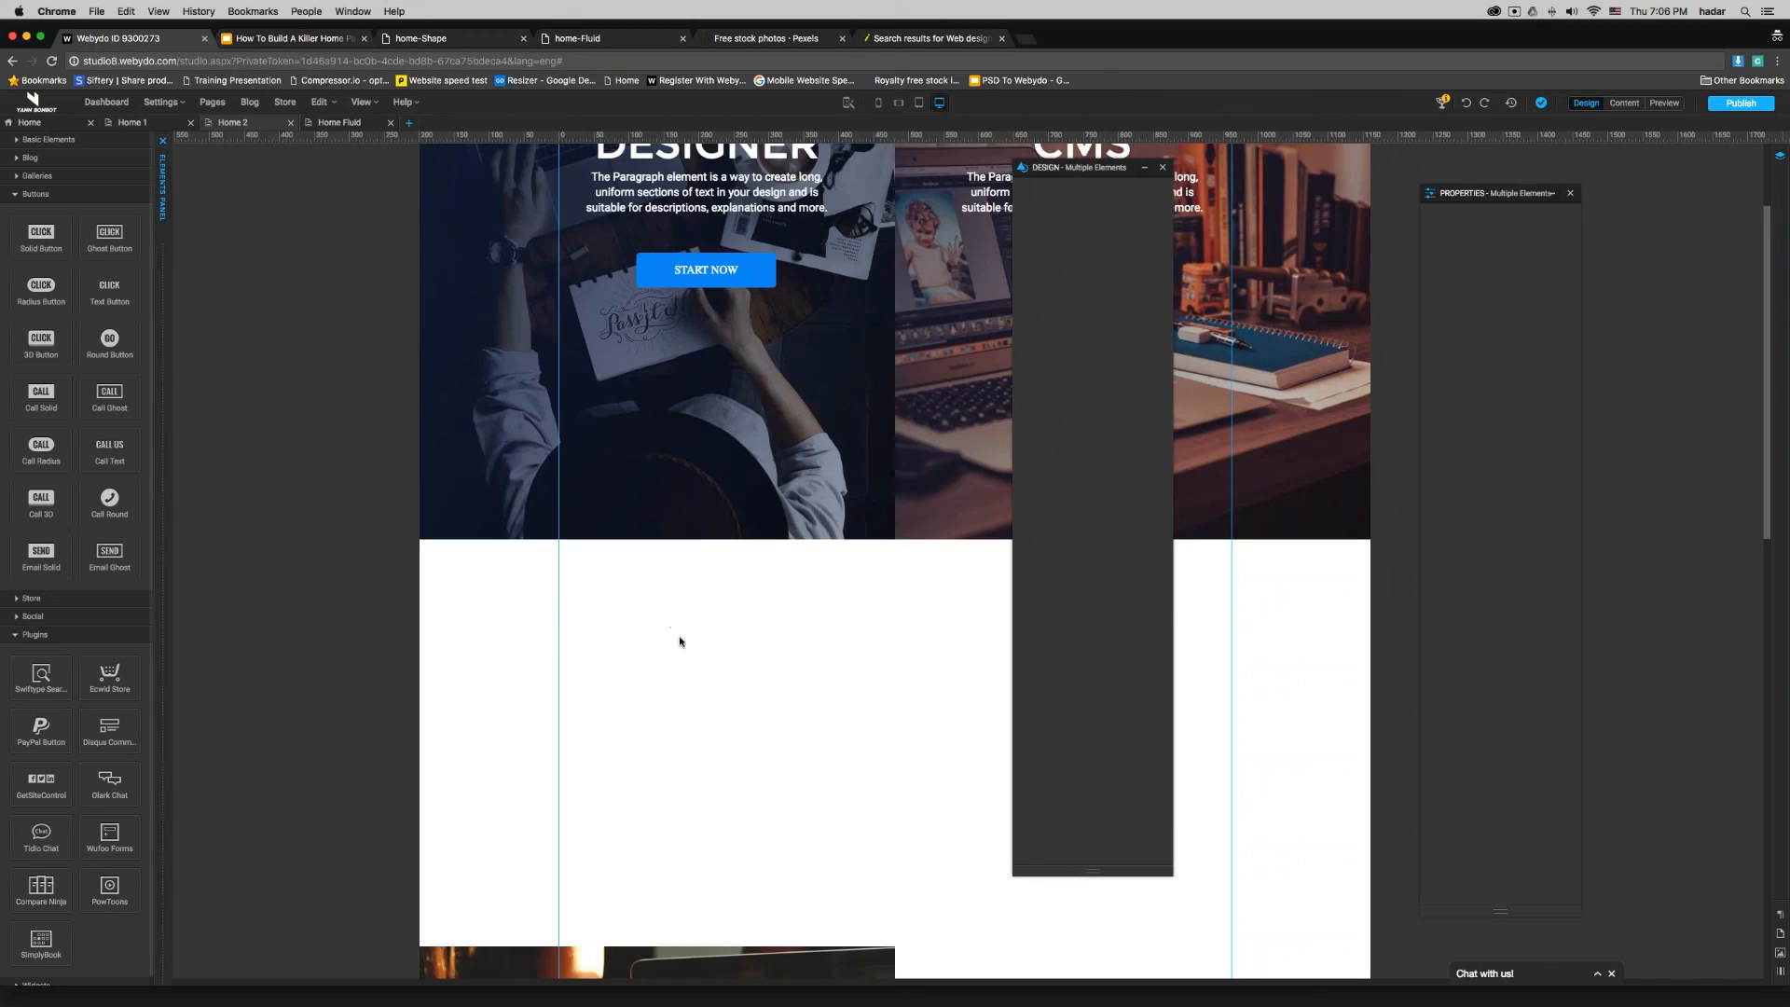
scroll(679, 641, "down", 6)
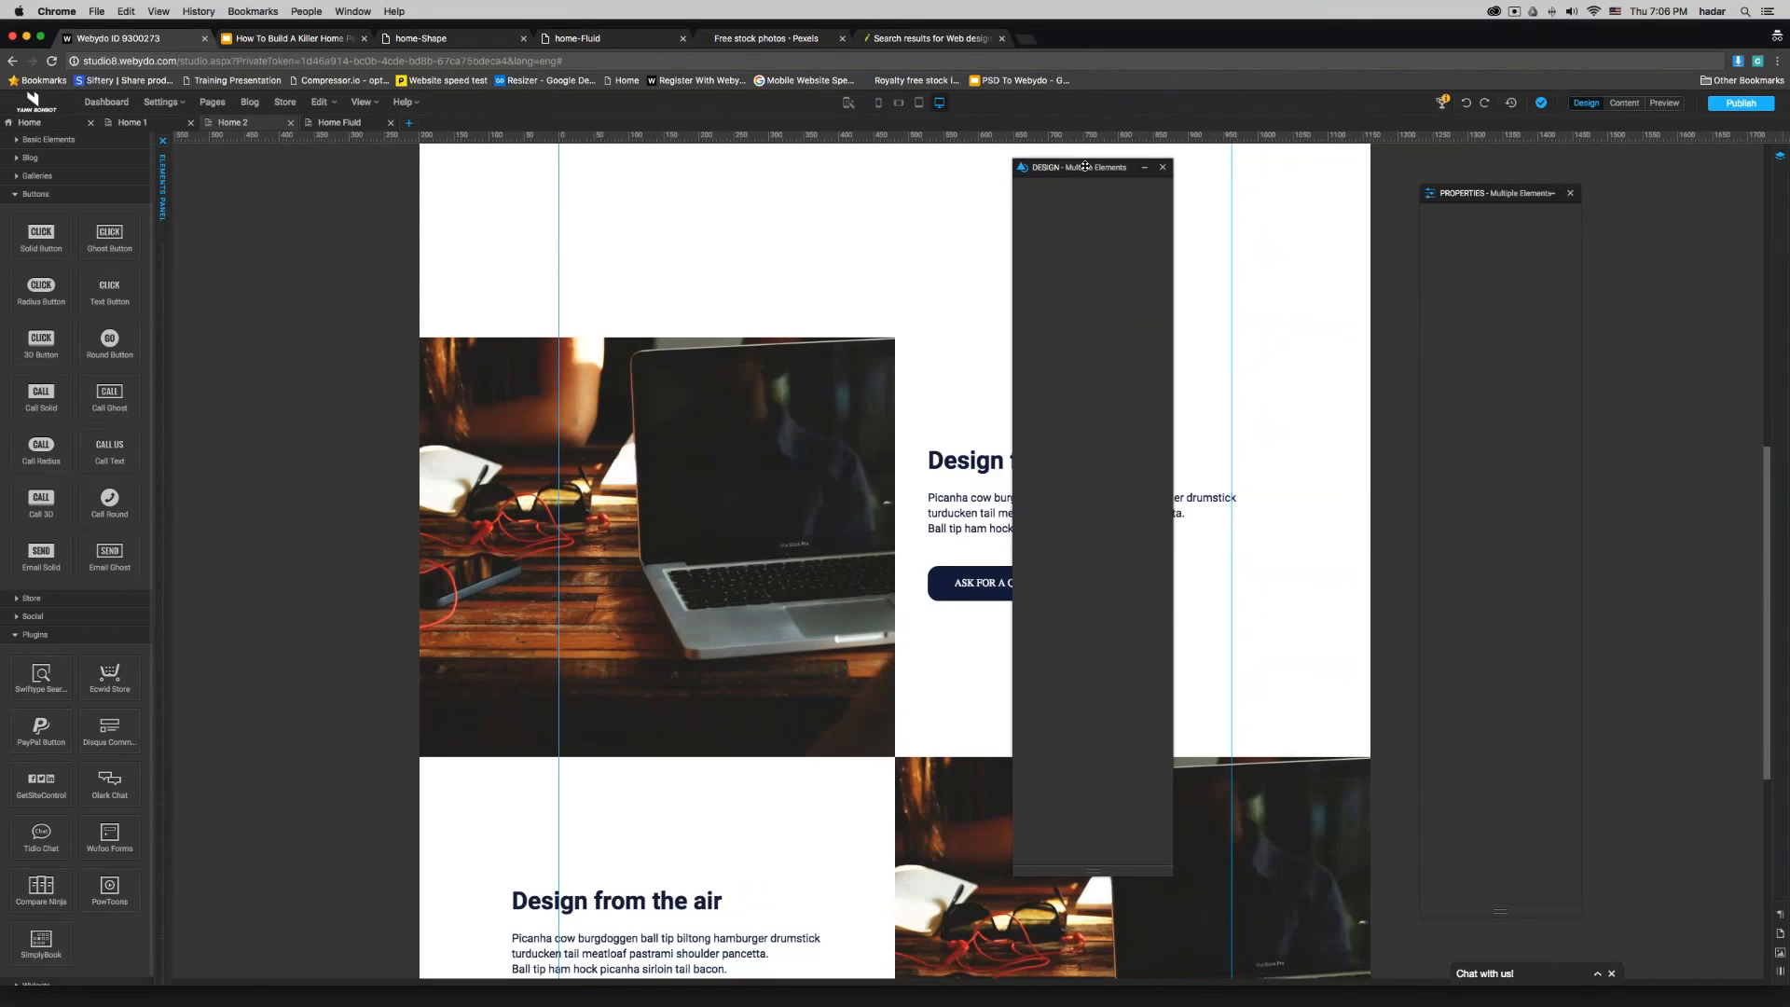
left_click_drag(1072, 167, 1409, 179)
left_click(1033, 459)
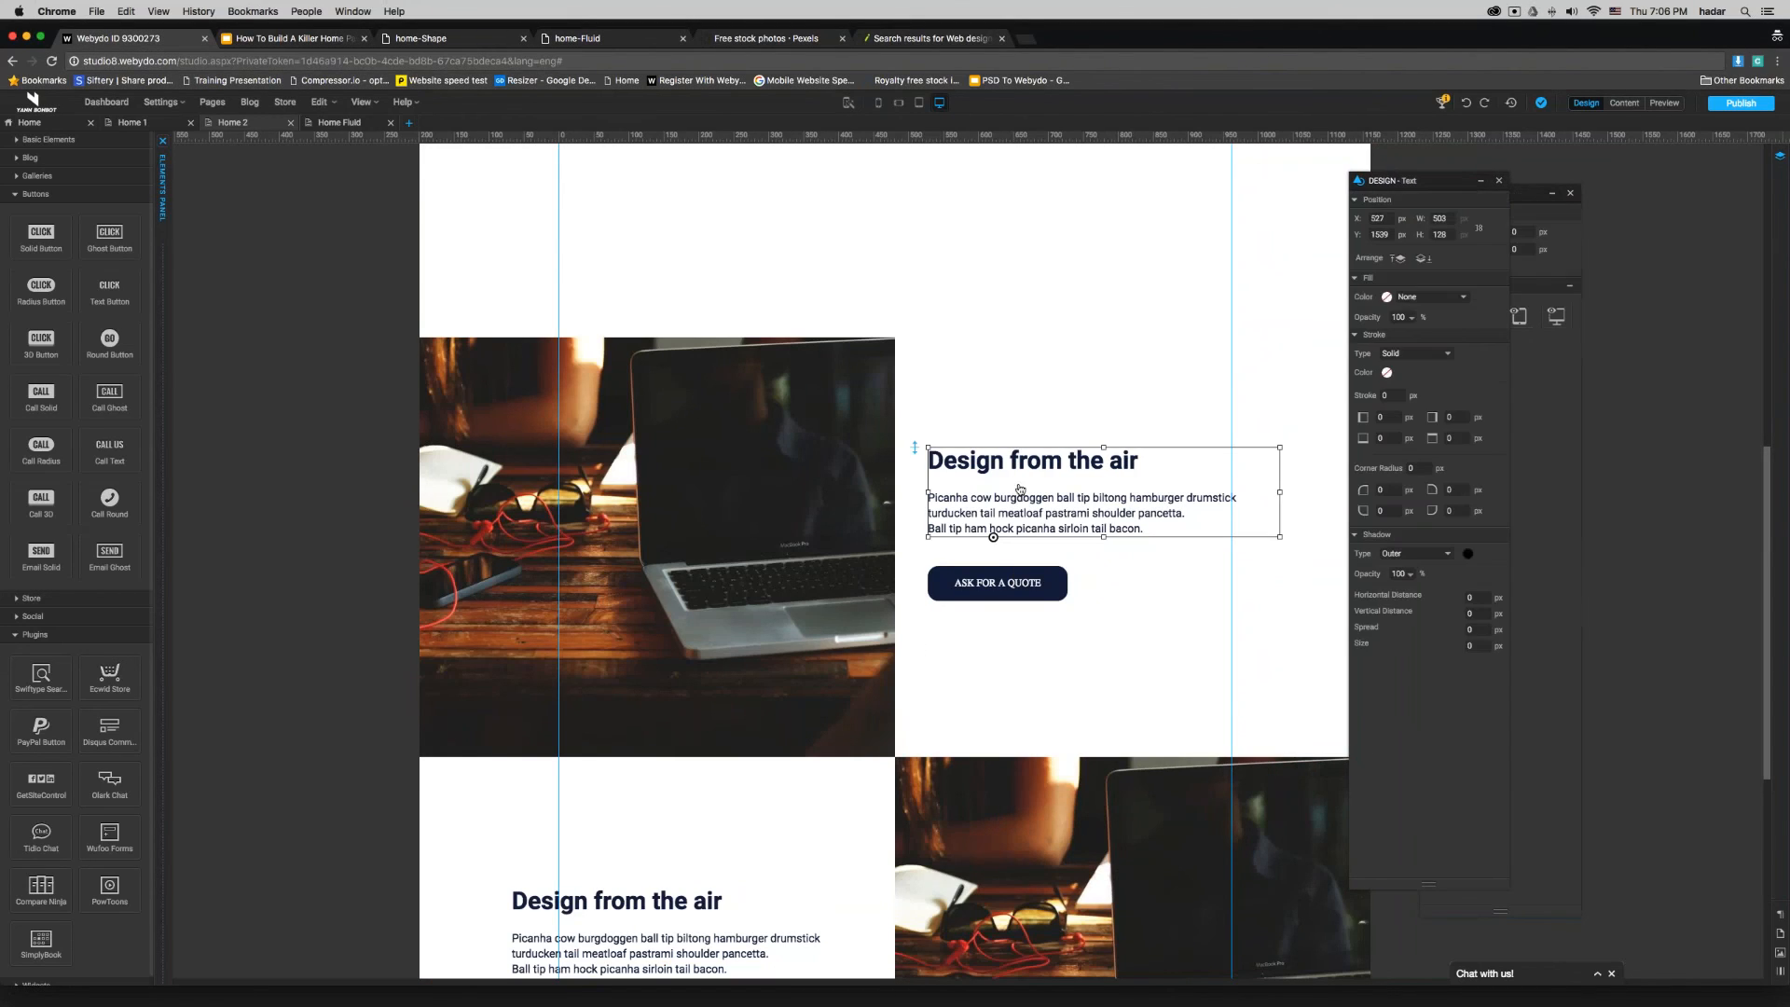
left_click(998, 570)
left_click(993, 518)
mouse_move(993, 518)
left_mouse_down()
mouse_move(991, 349)
mouse_move(970, 485)
mouse_move(988, 429)
mouse_move(975, 466)
mouse_move(992, 511)
left_mouse_up()
left_click(824, 412)
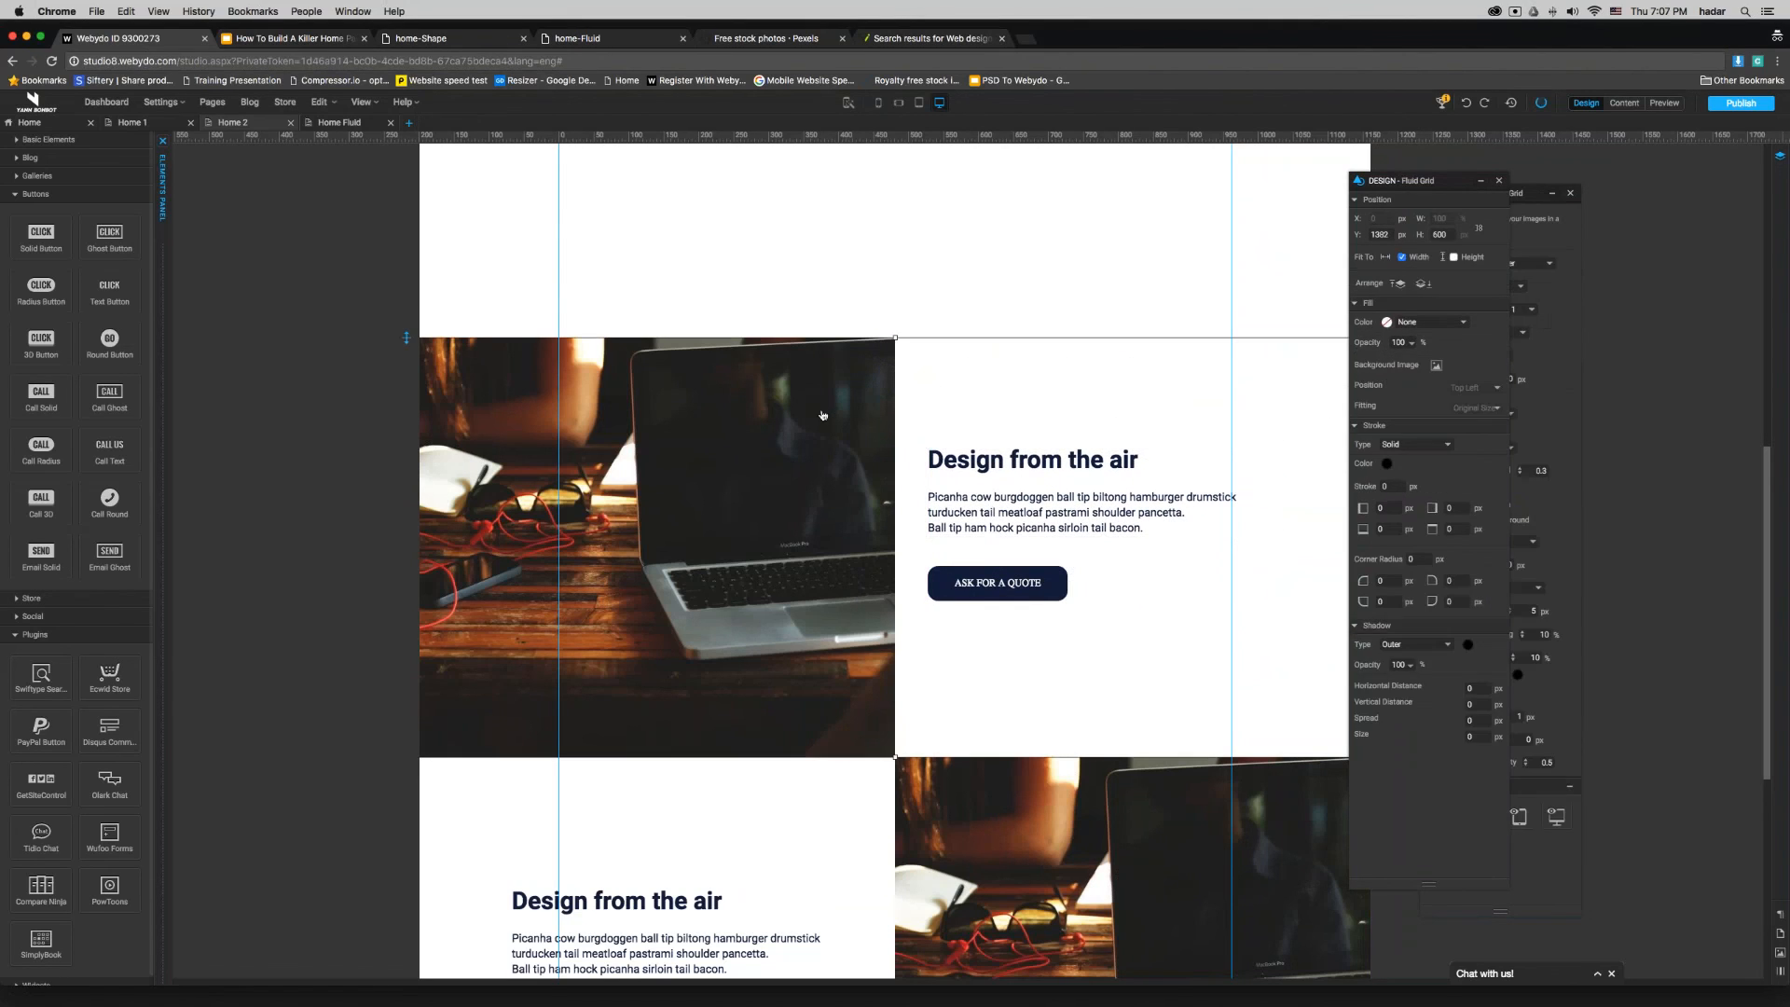
- Close the design settings and examine the fluid grid's image height and the properties of its overlaid text
left_click(1499, 181)
left_click(1514, 380)
double_click(1509, 378)
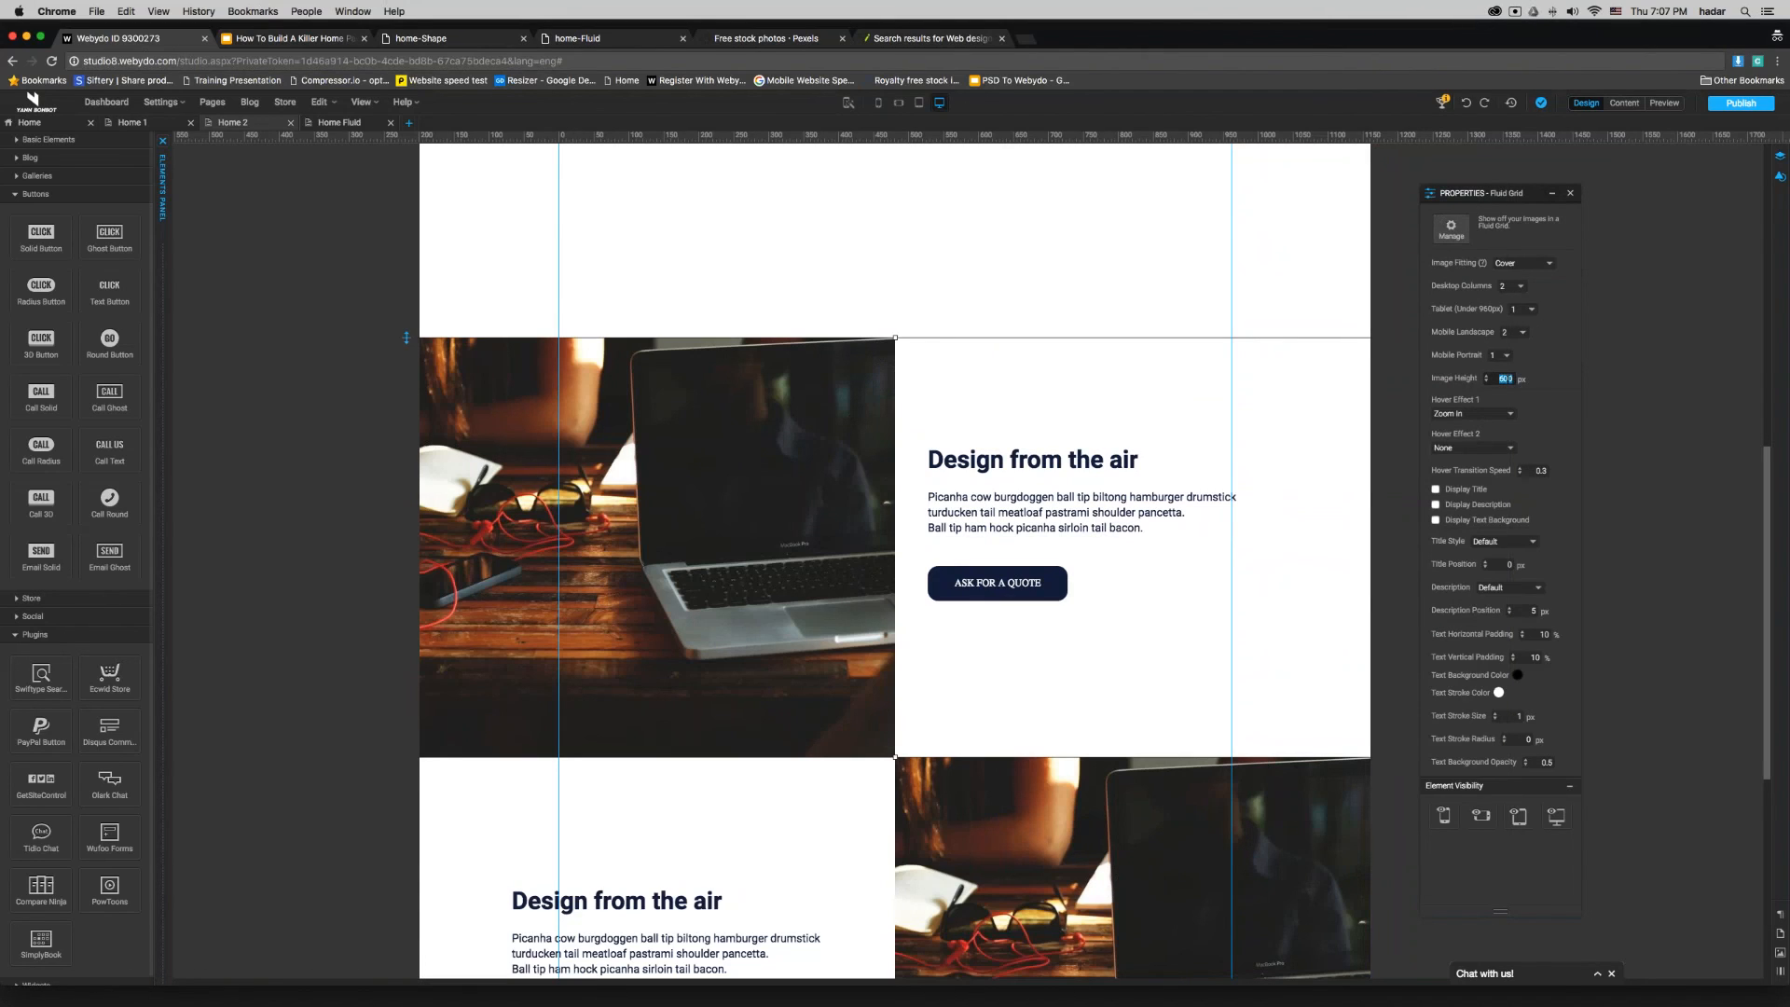
left_click(1072, 492)
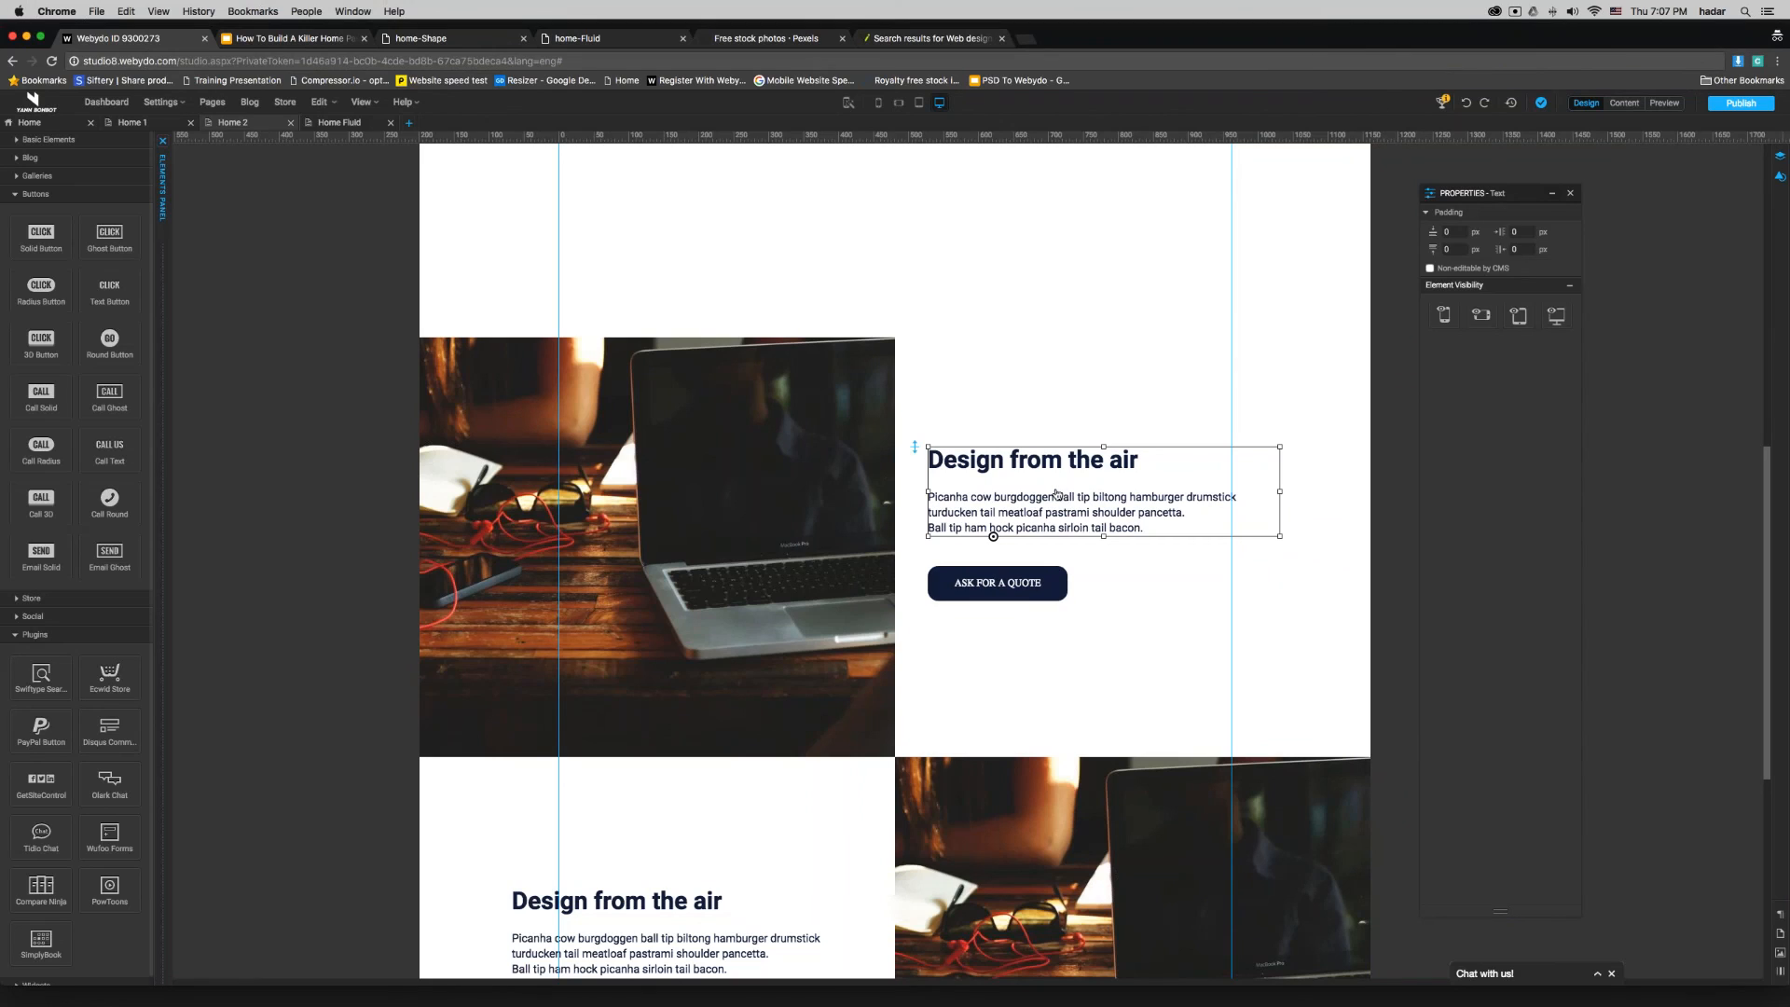
left_click(783, 550)
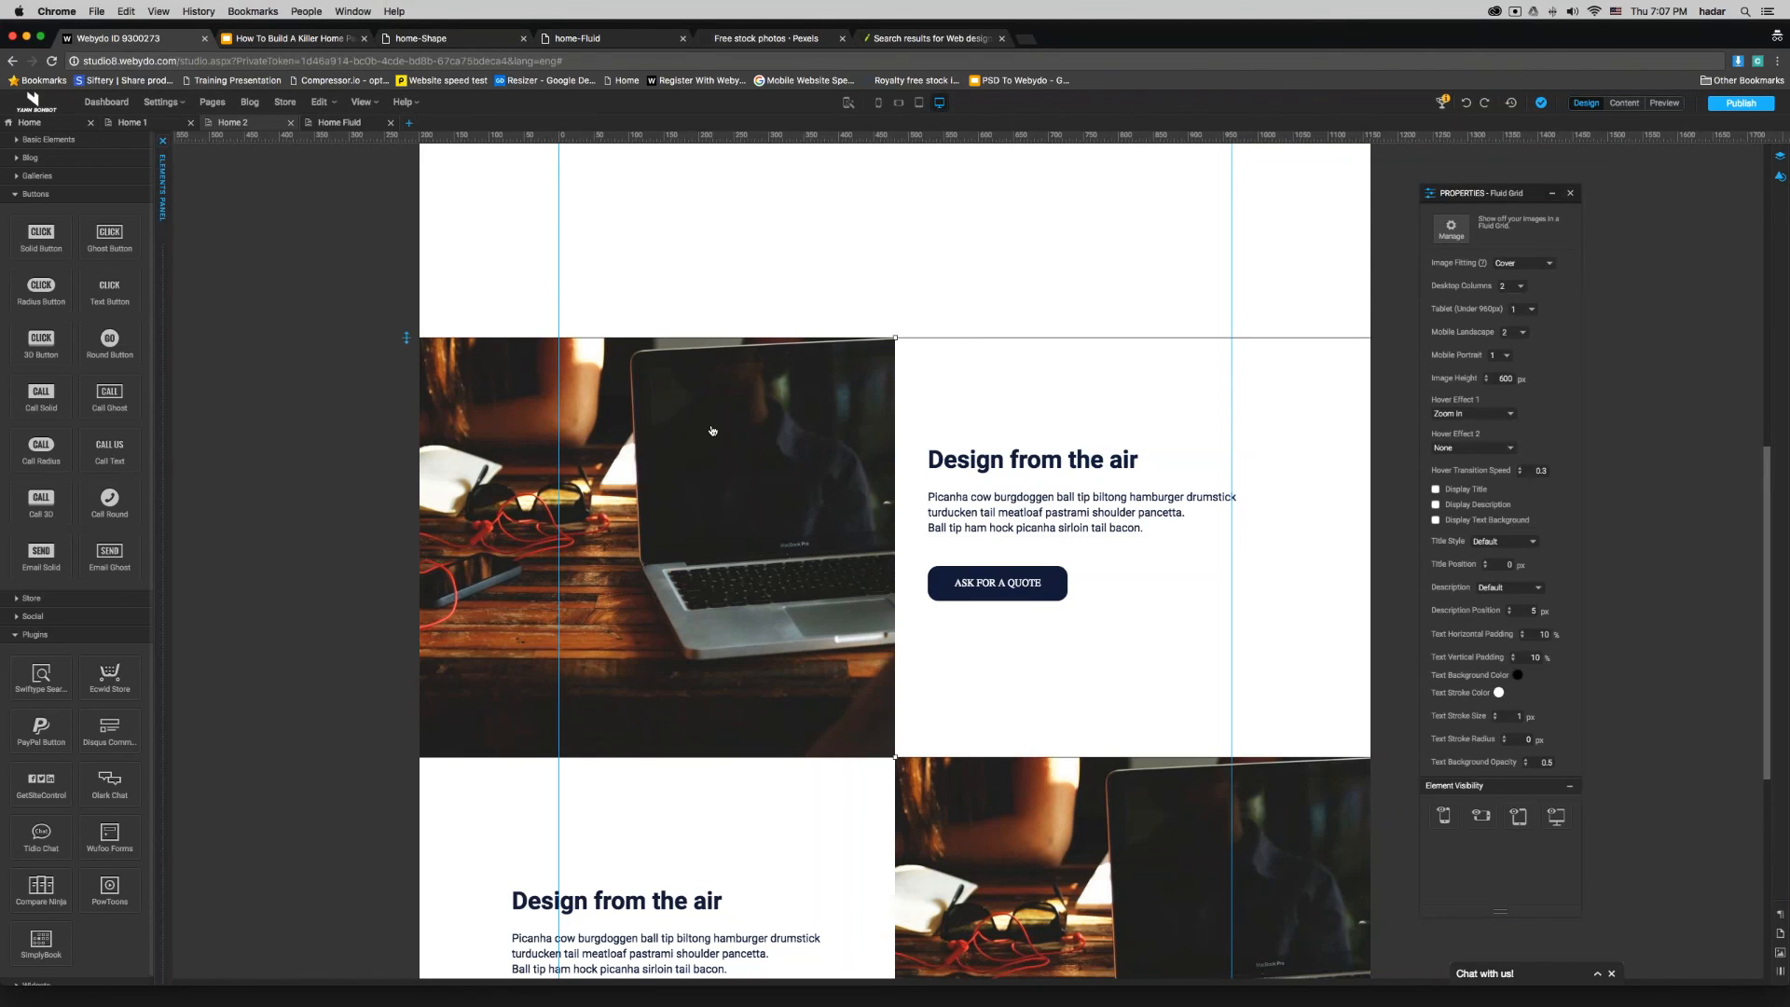
scroll(712, 380, "up", 10)
left_click(687, 319)
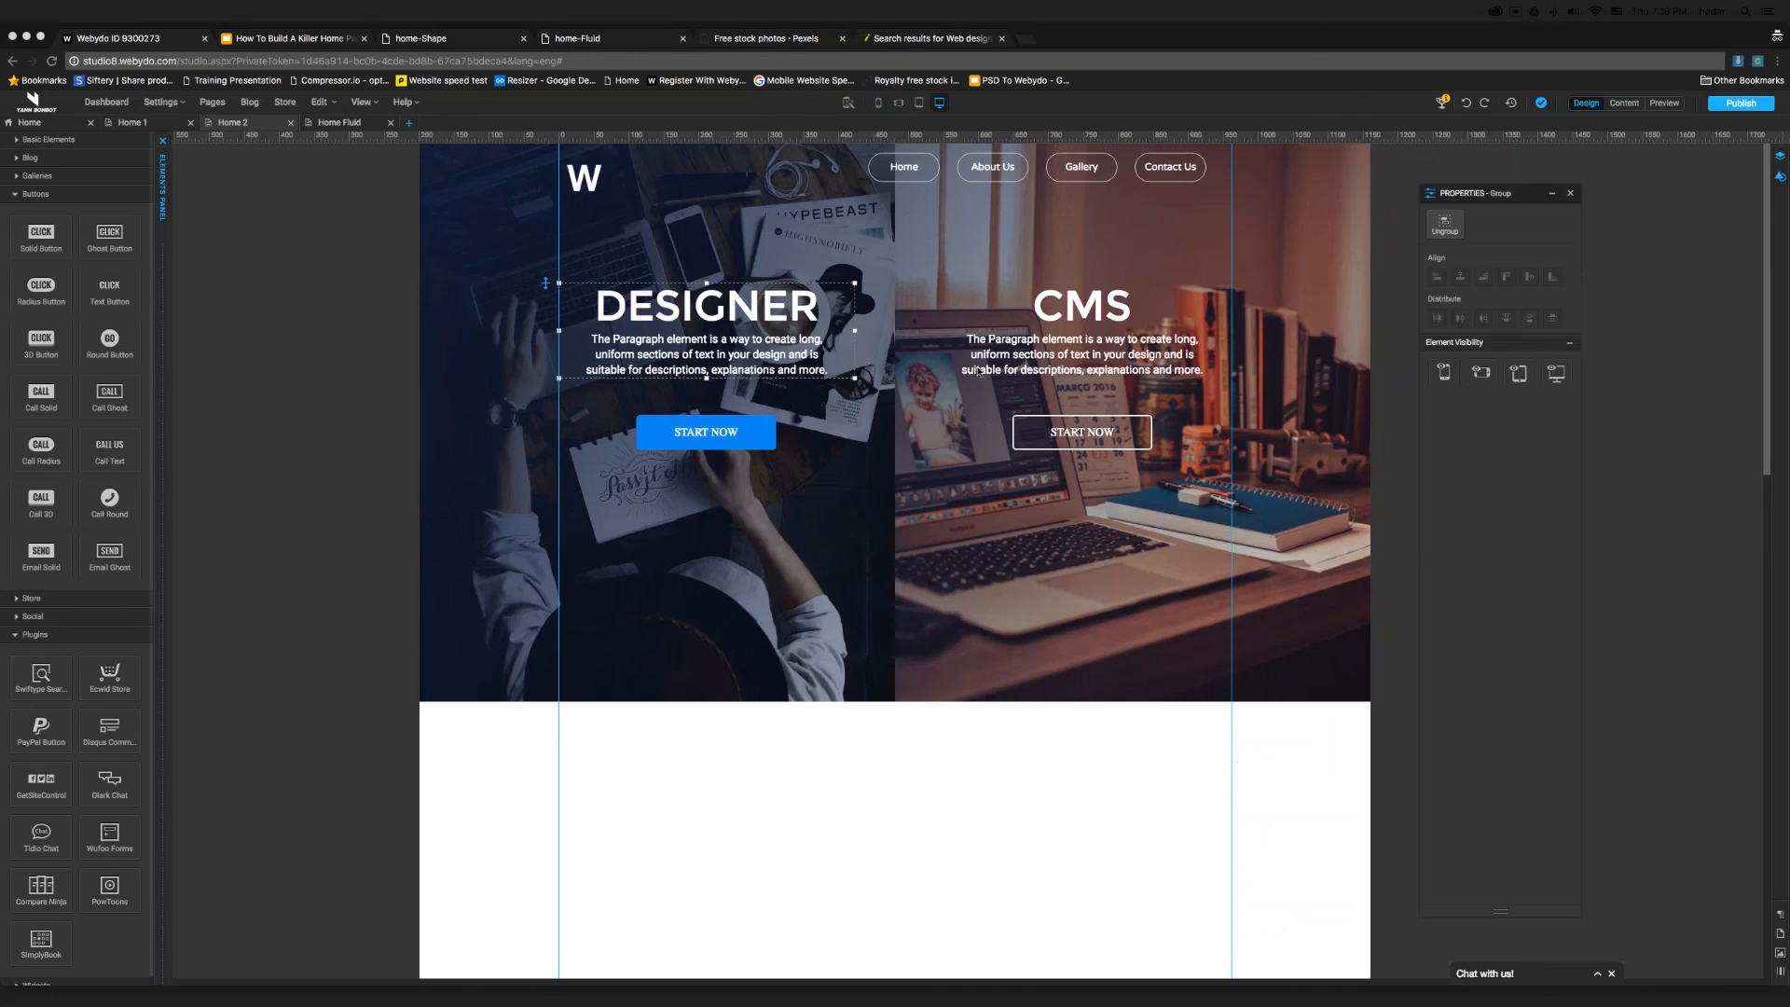
scroll(1022, 499, "down", 5)
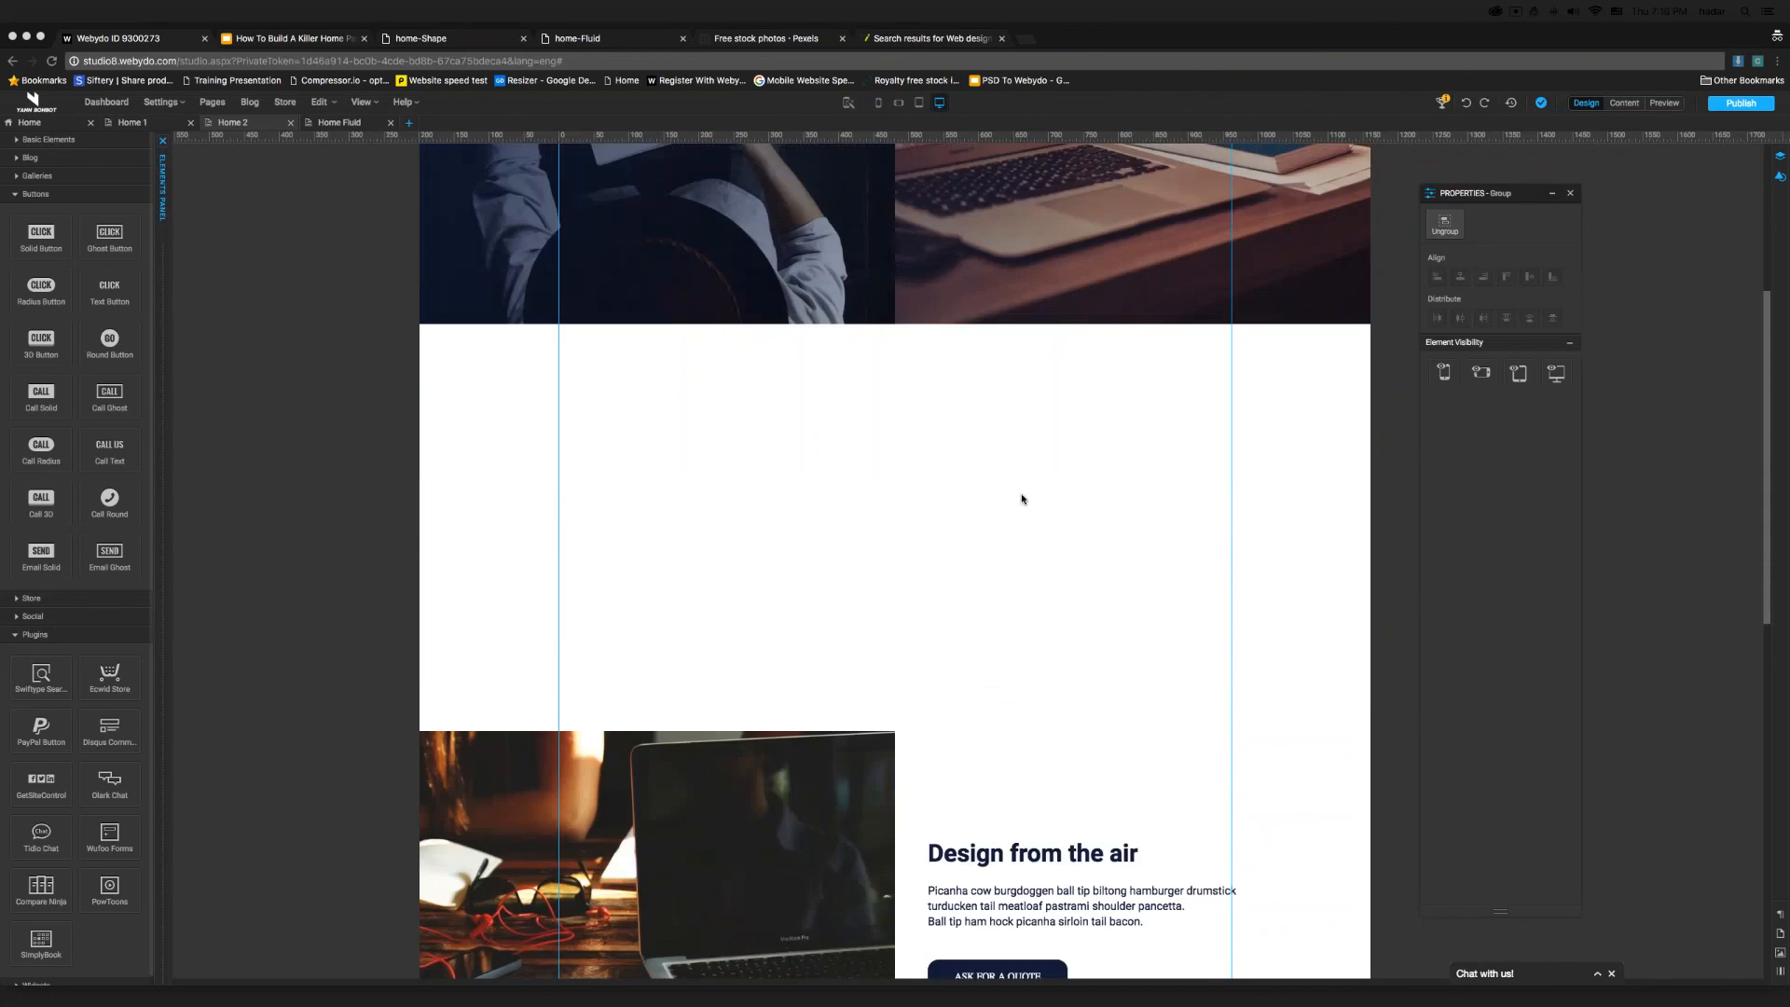
scroll(1022, 499, "down", 2)
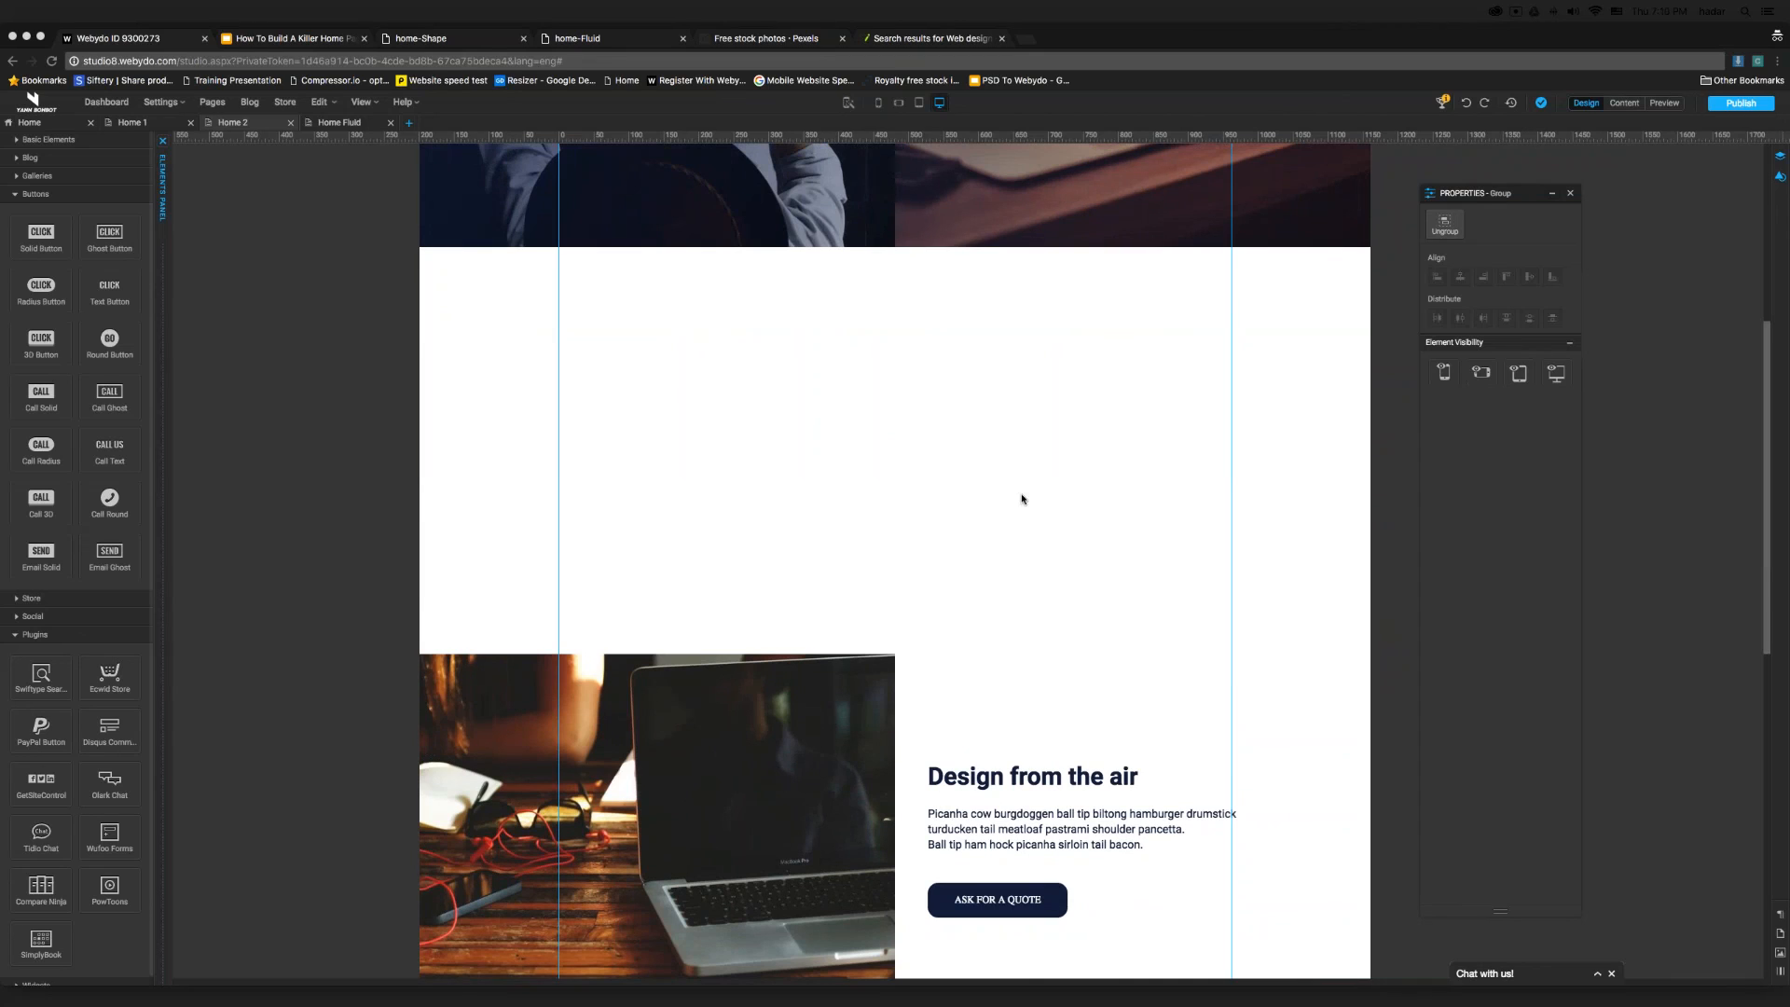
scroll(1027, 491, "up", 5)
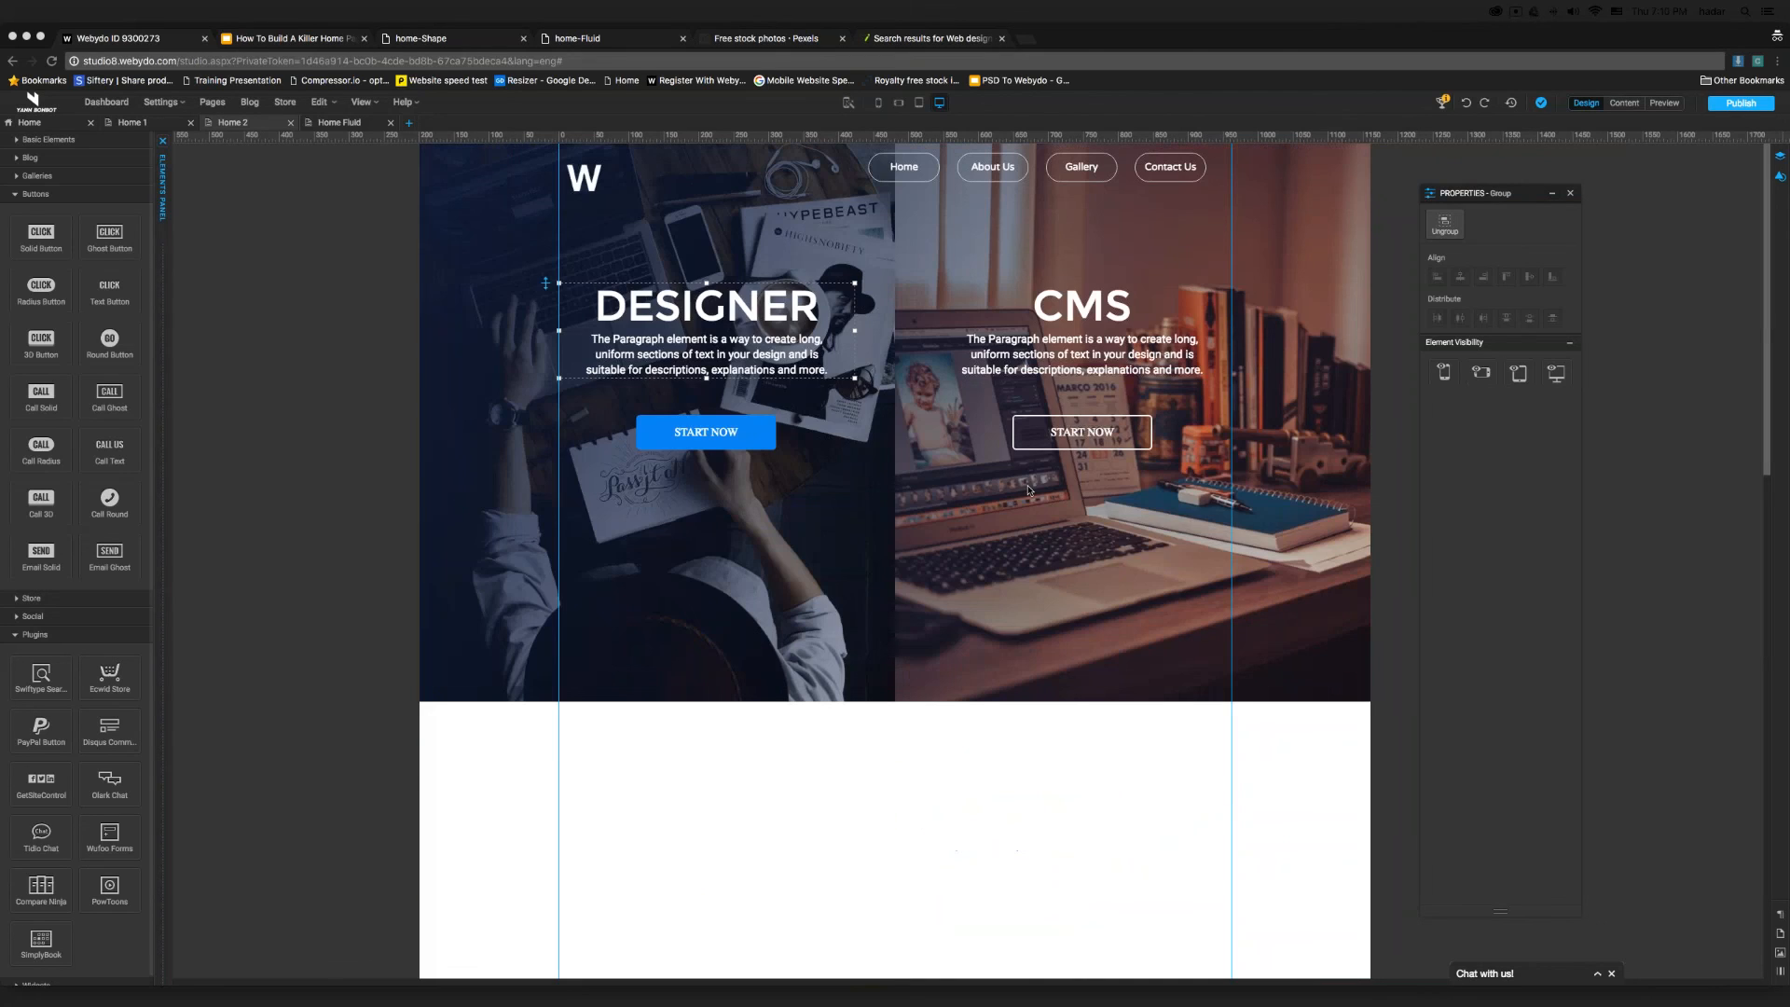
- Switch to the Google Slides presentation showing the "QUESTION TIME!" slide
left_click(321, 41)
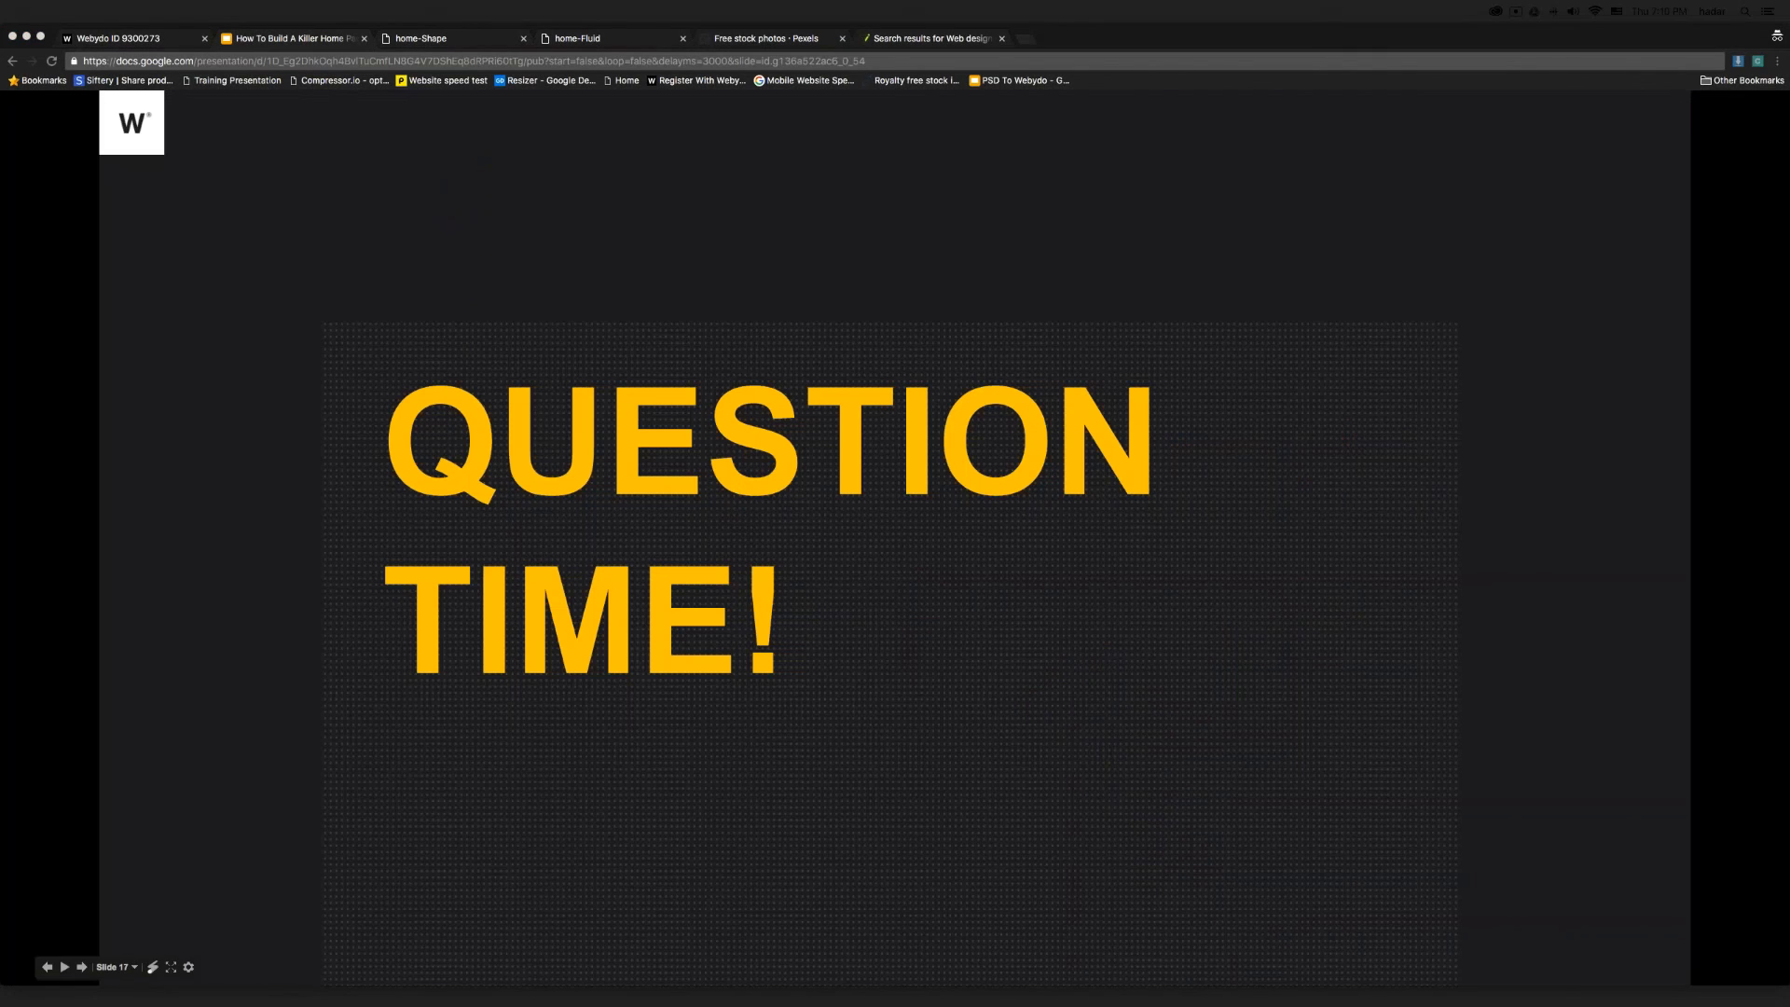
left_click(1029, 43)
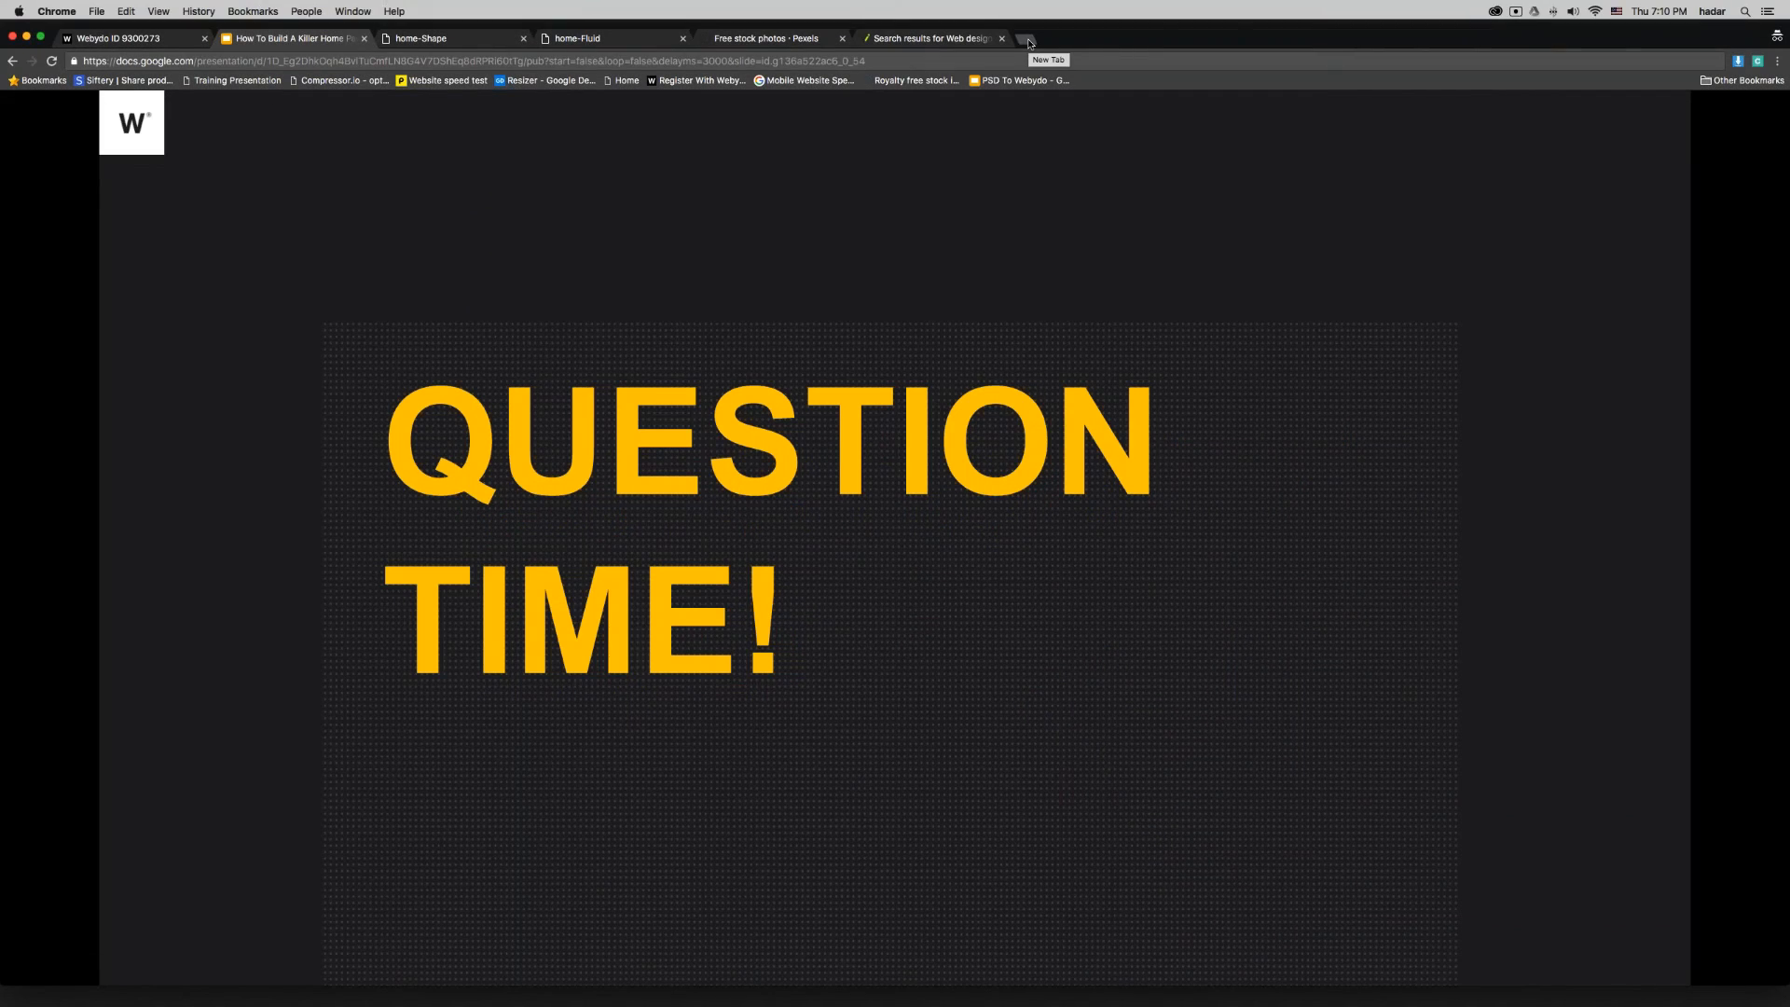